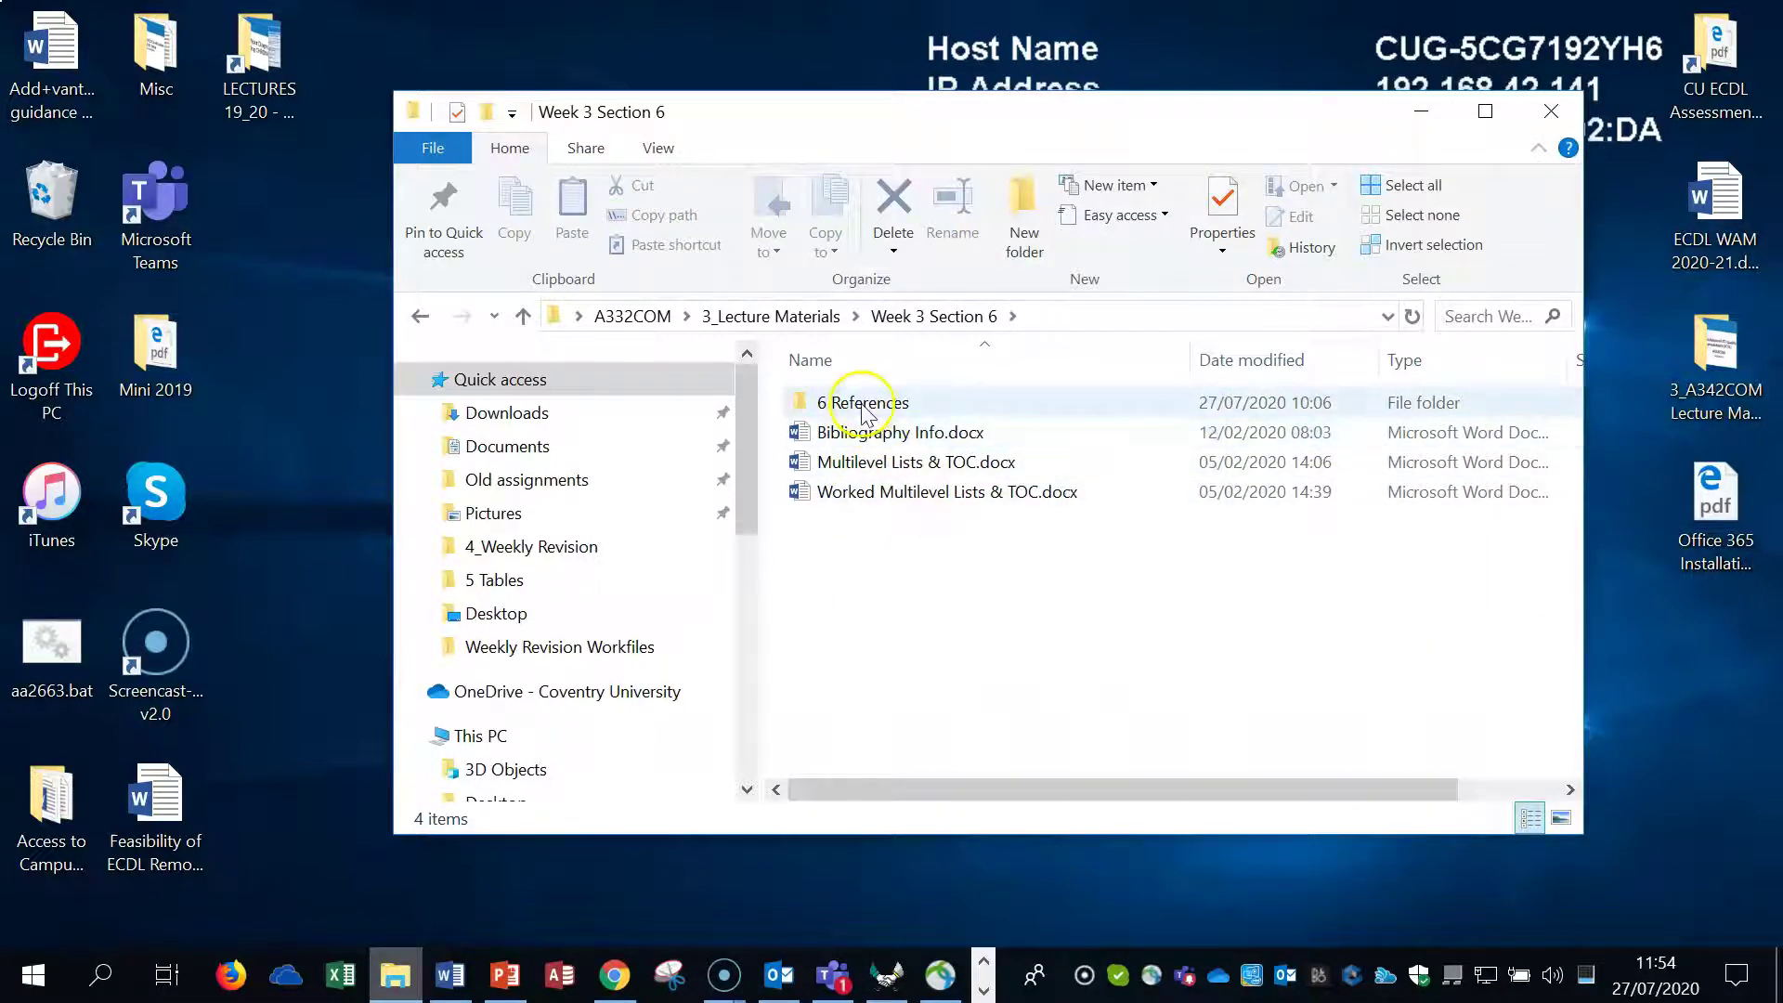
Open "1 Footnotes_Endnotes_ Citations.docx" from the 6 References folder and close the Styles pane.
double_click(850, 402)
click(955, 620)
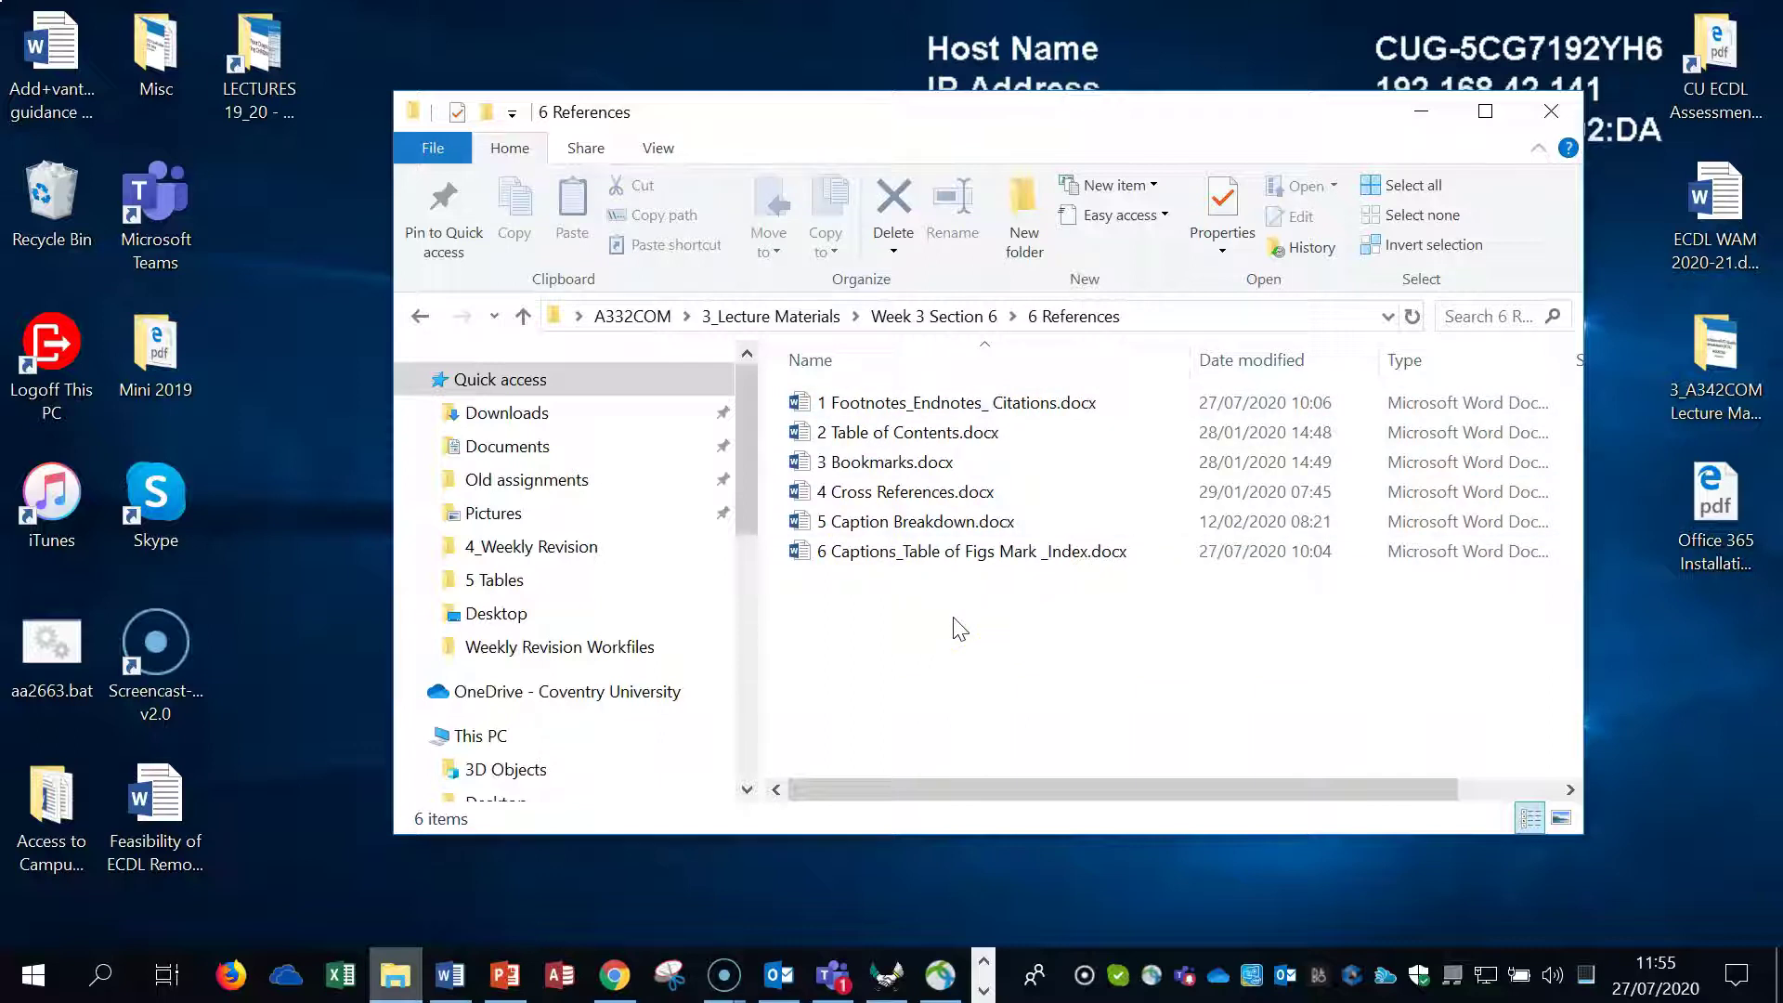
click(956, 407)
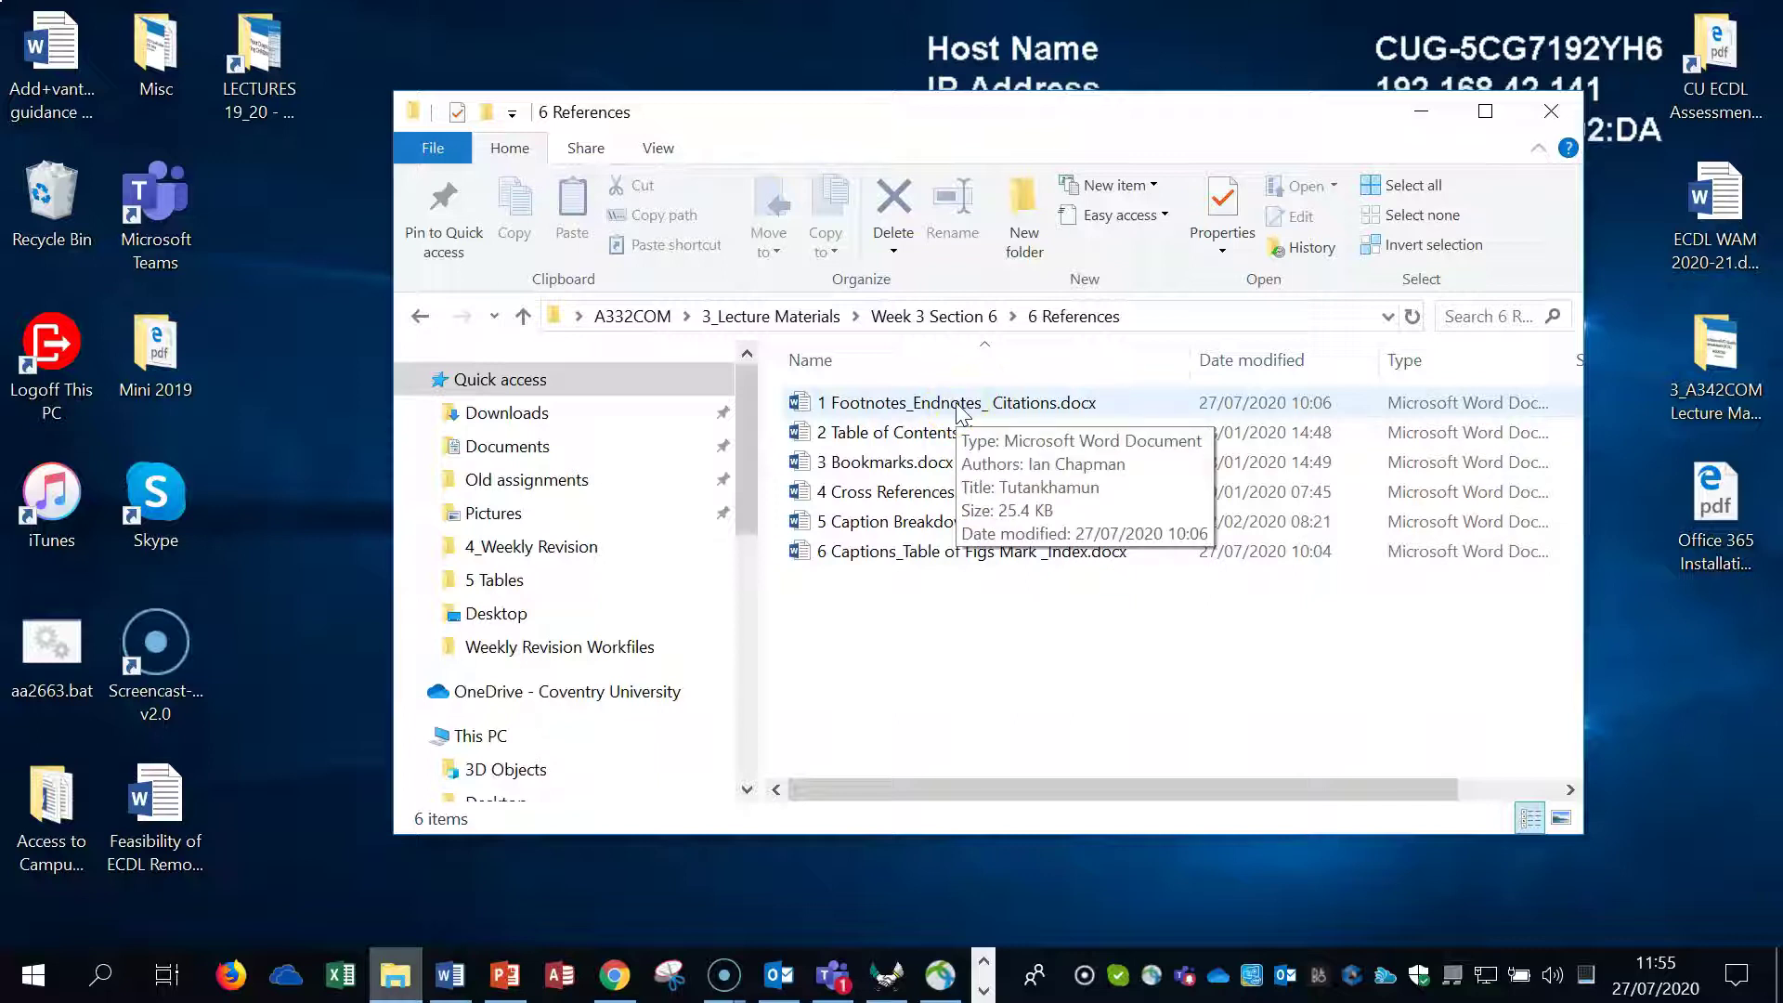
click(957, 407)
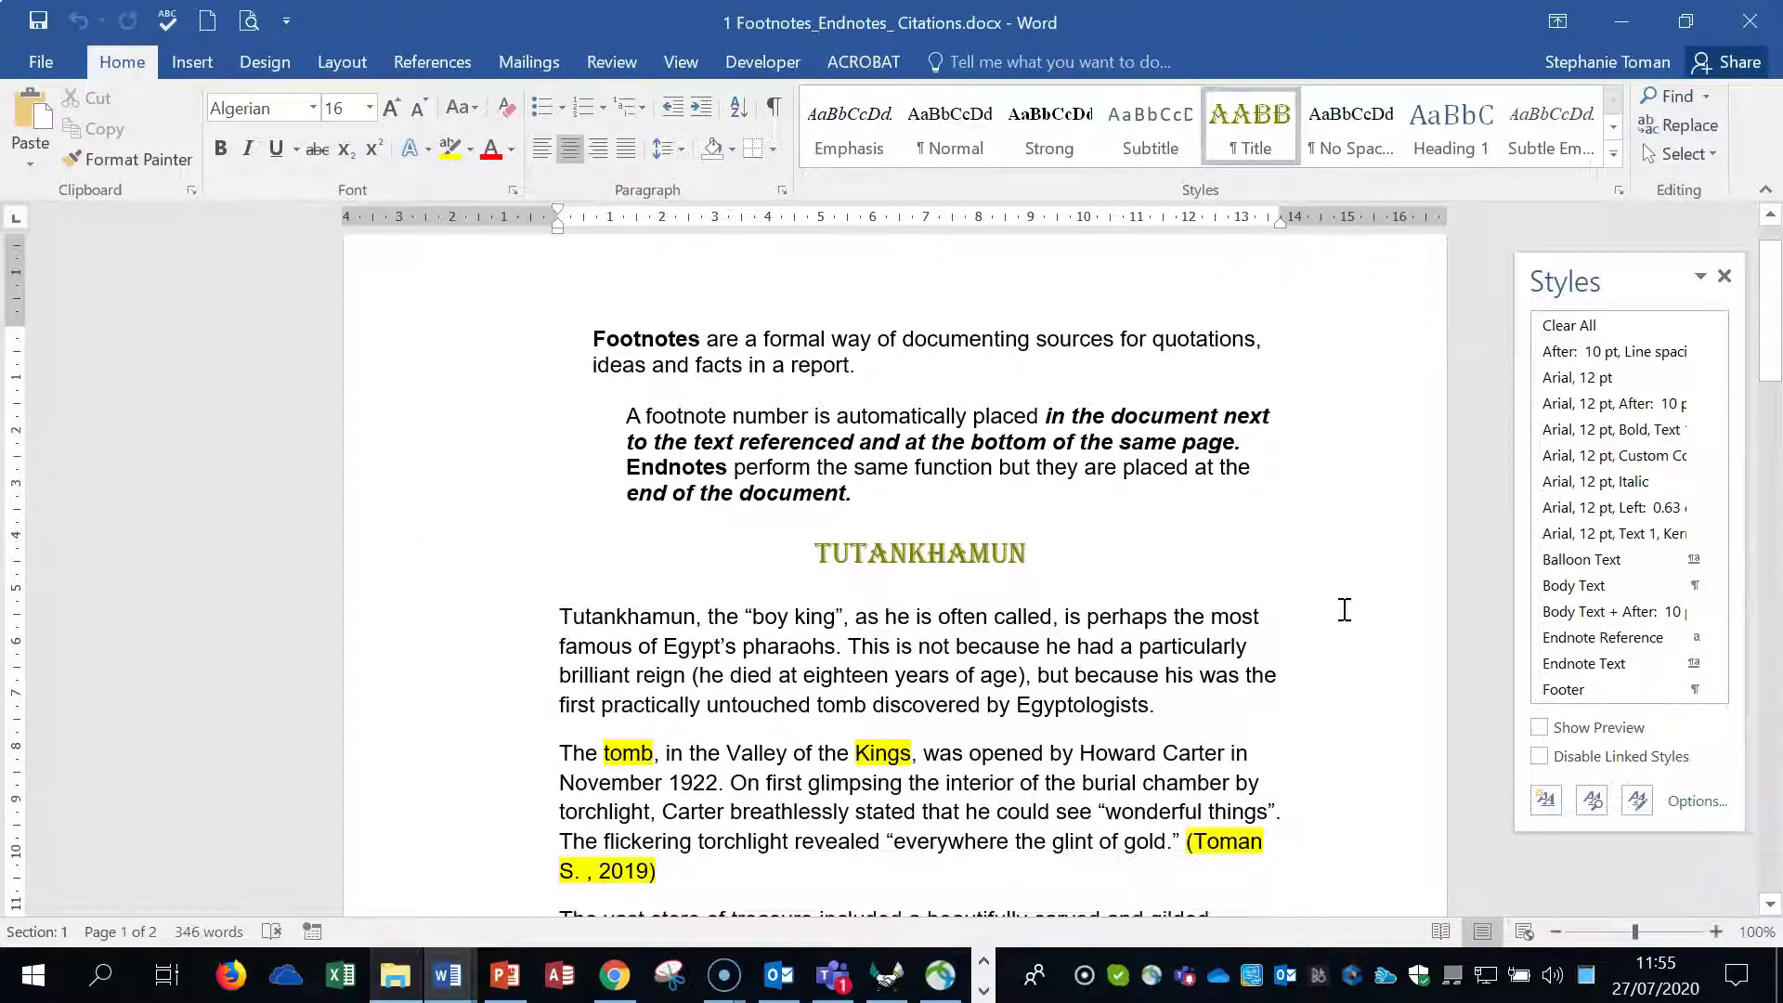
click(1725, 276)
click(572, 341)
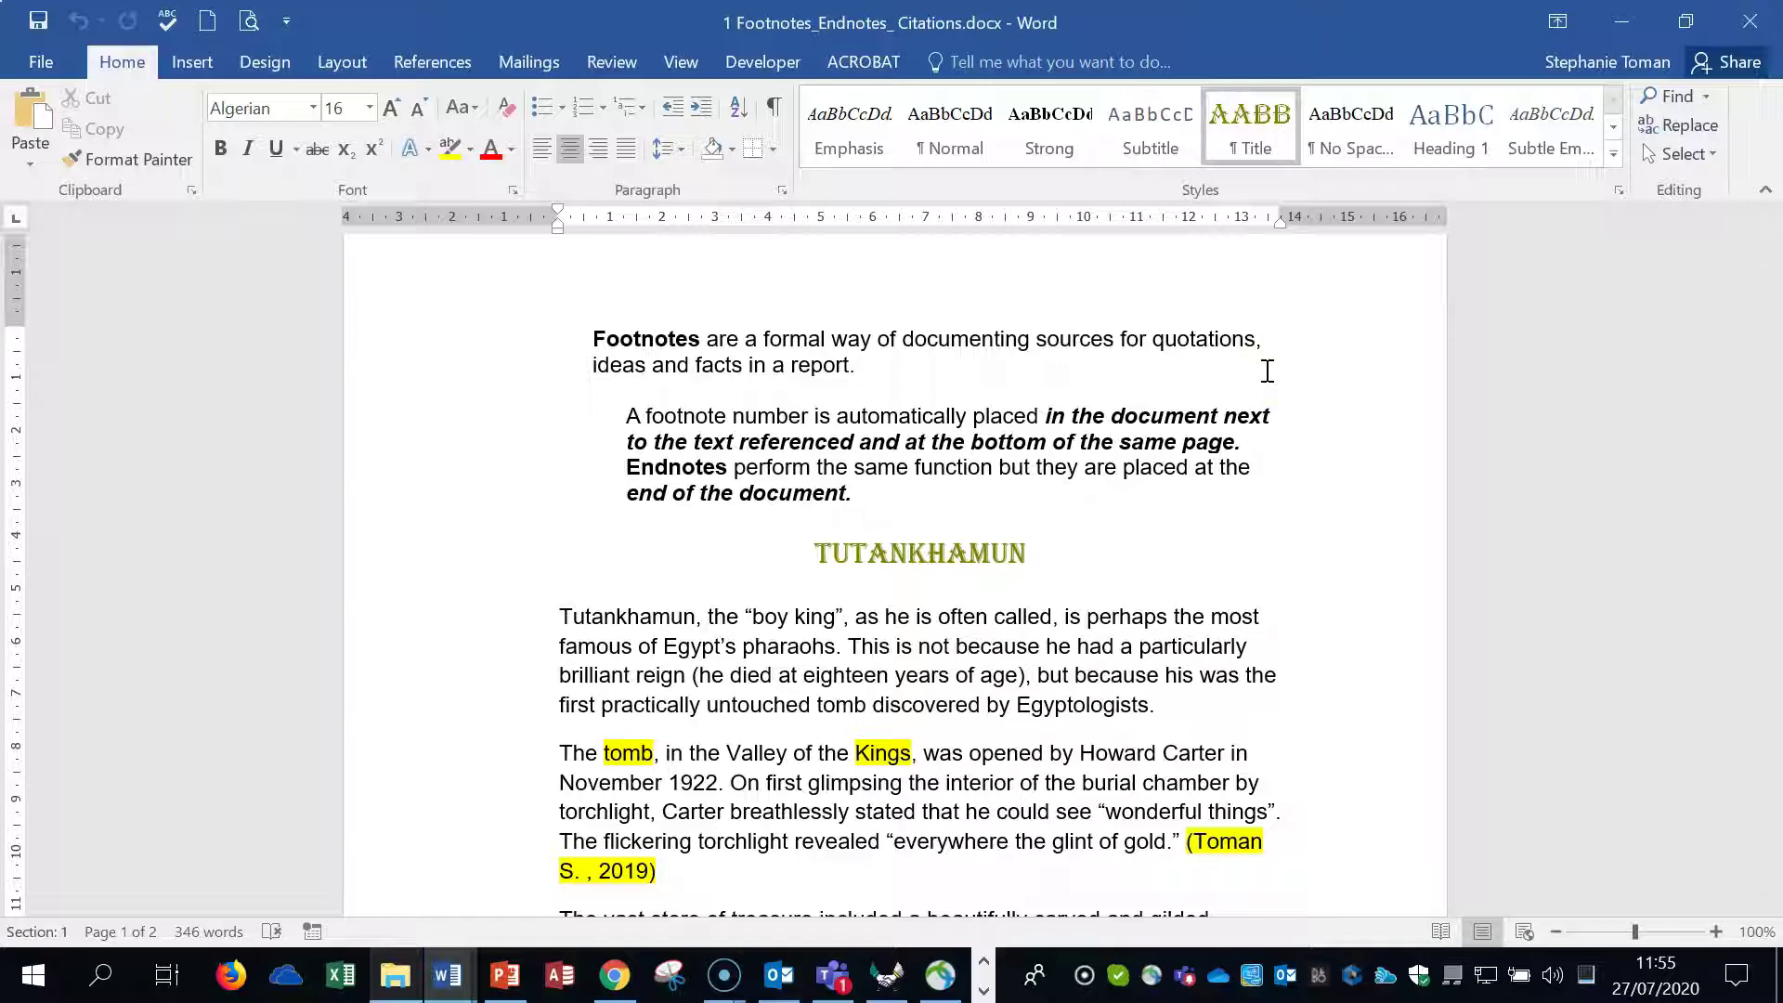
click(1372, 496)
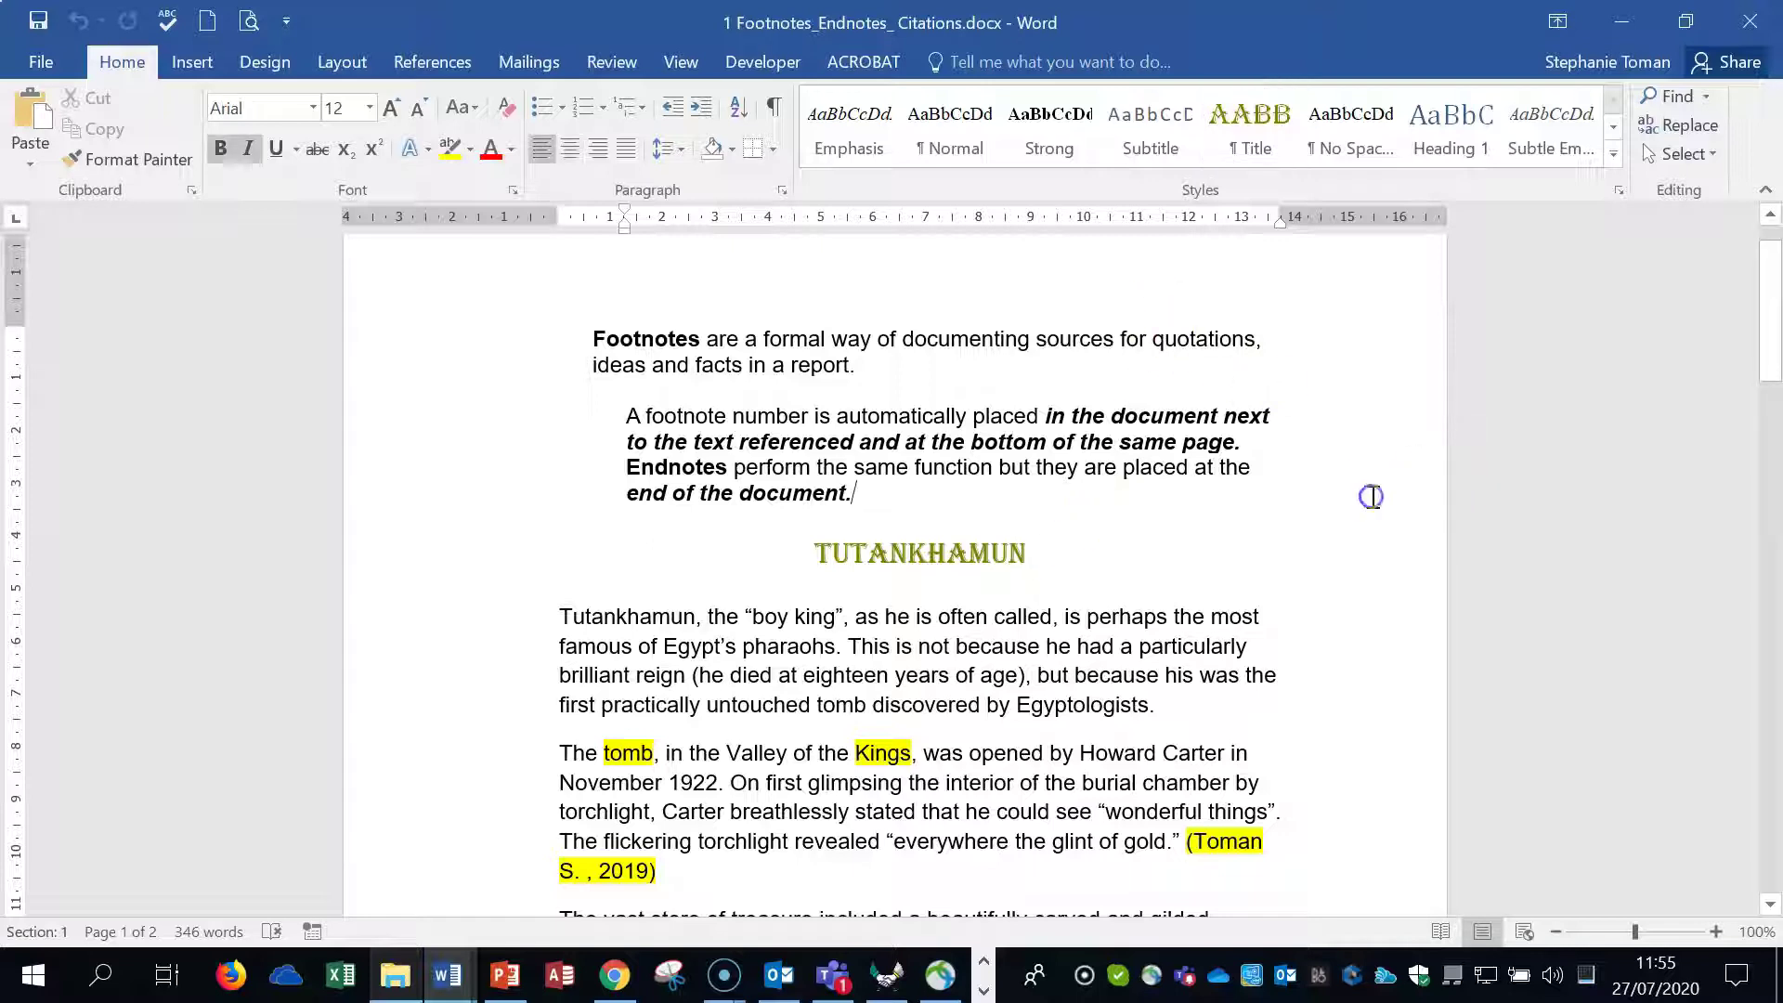
Insert a footnote after the highlighted word "tomb" with the text "ygygygygygygyg".
scroll(1374, 497, down, 3)
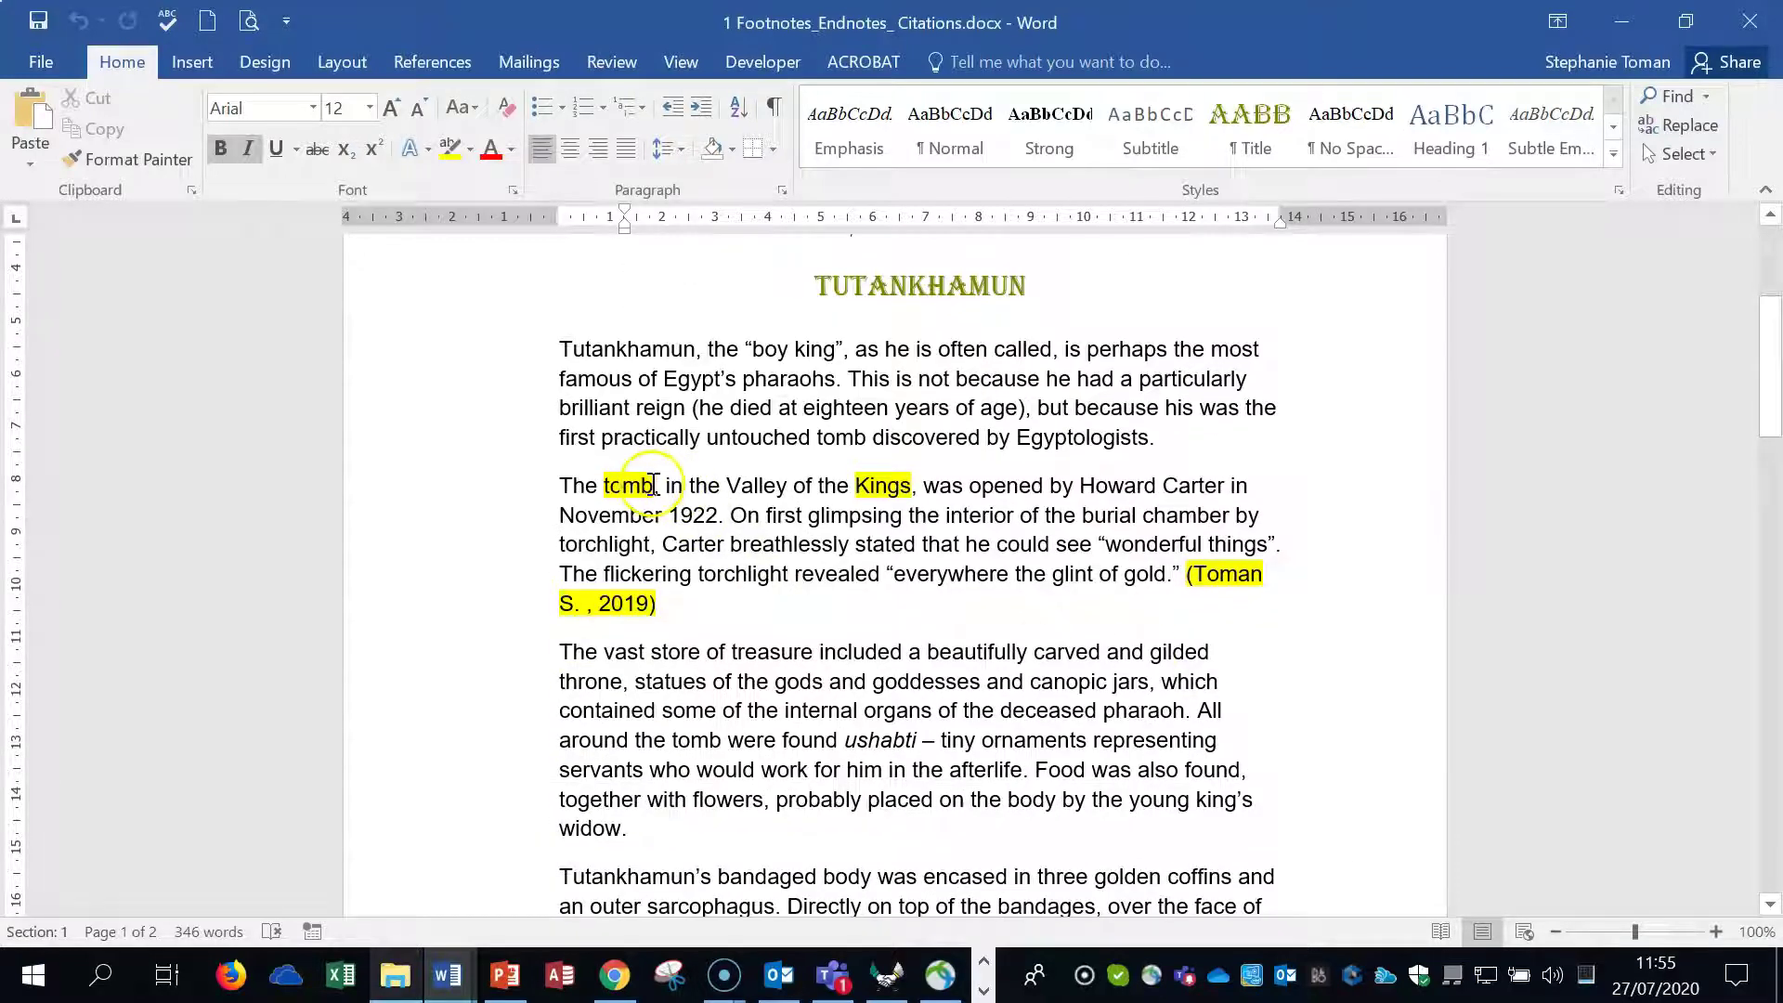
click(654, 485)
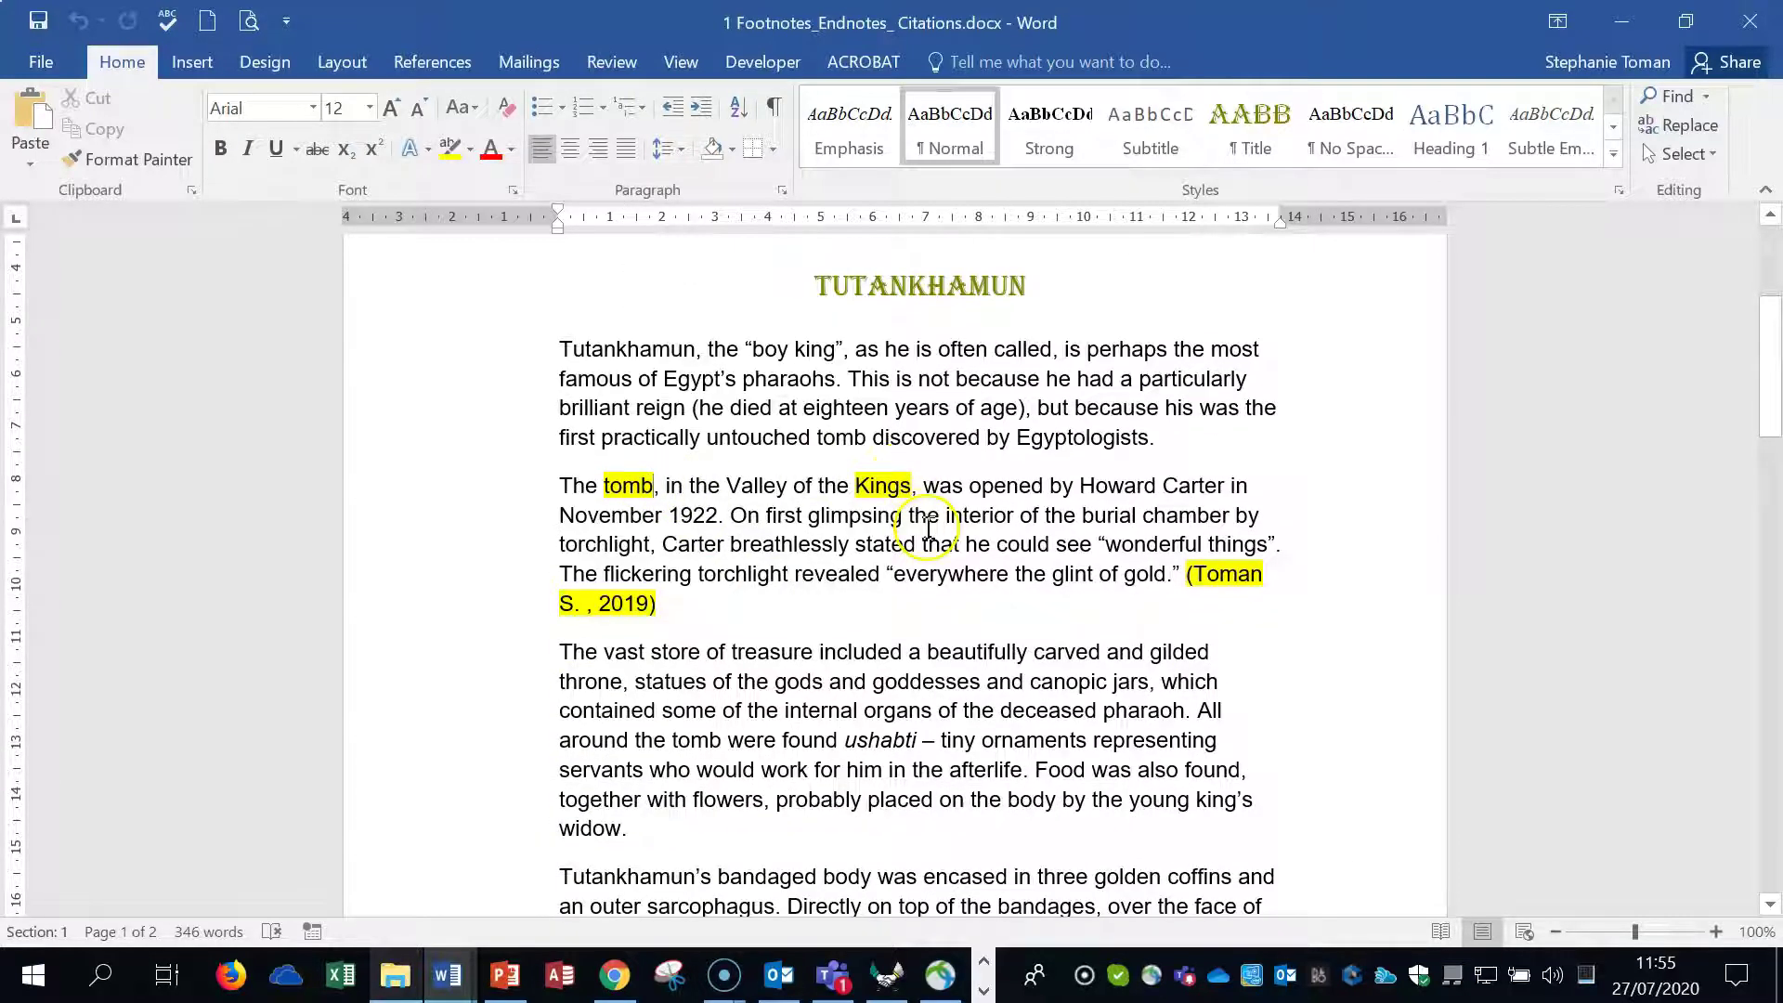
click(444, 63)
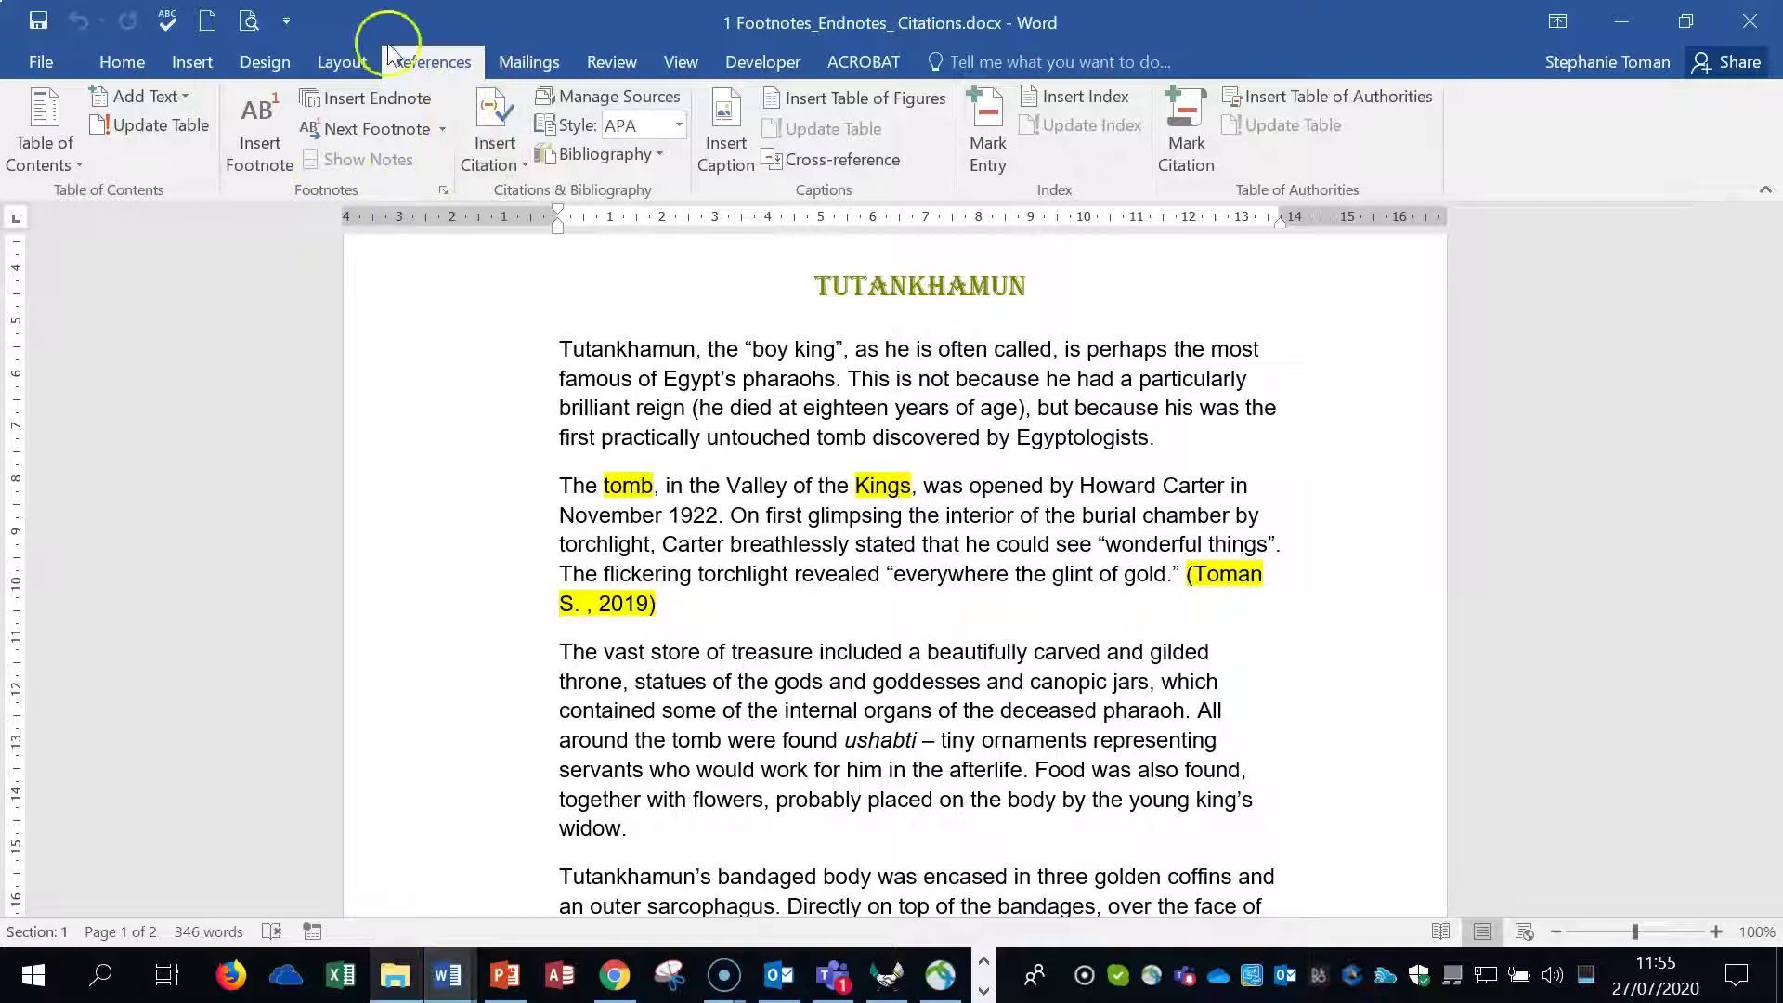
click(269, 148)
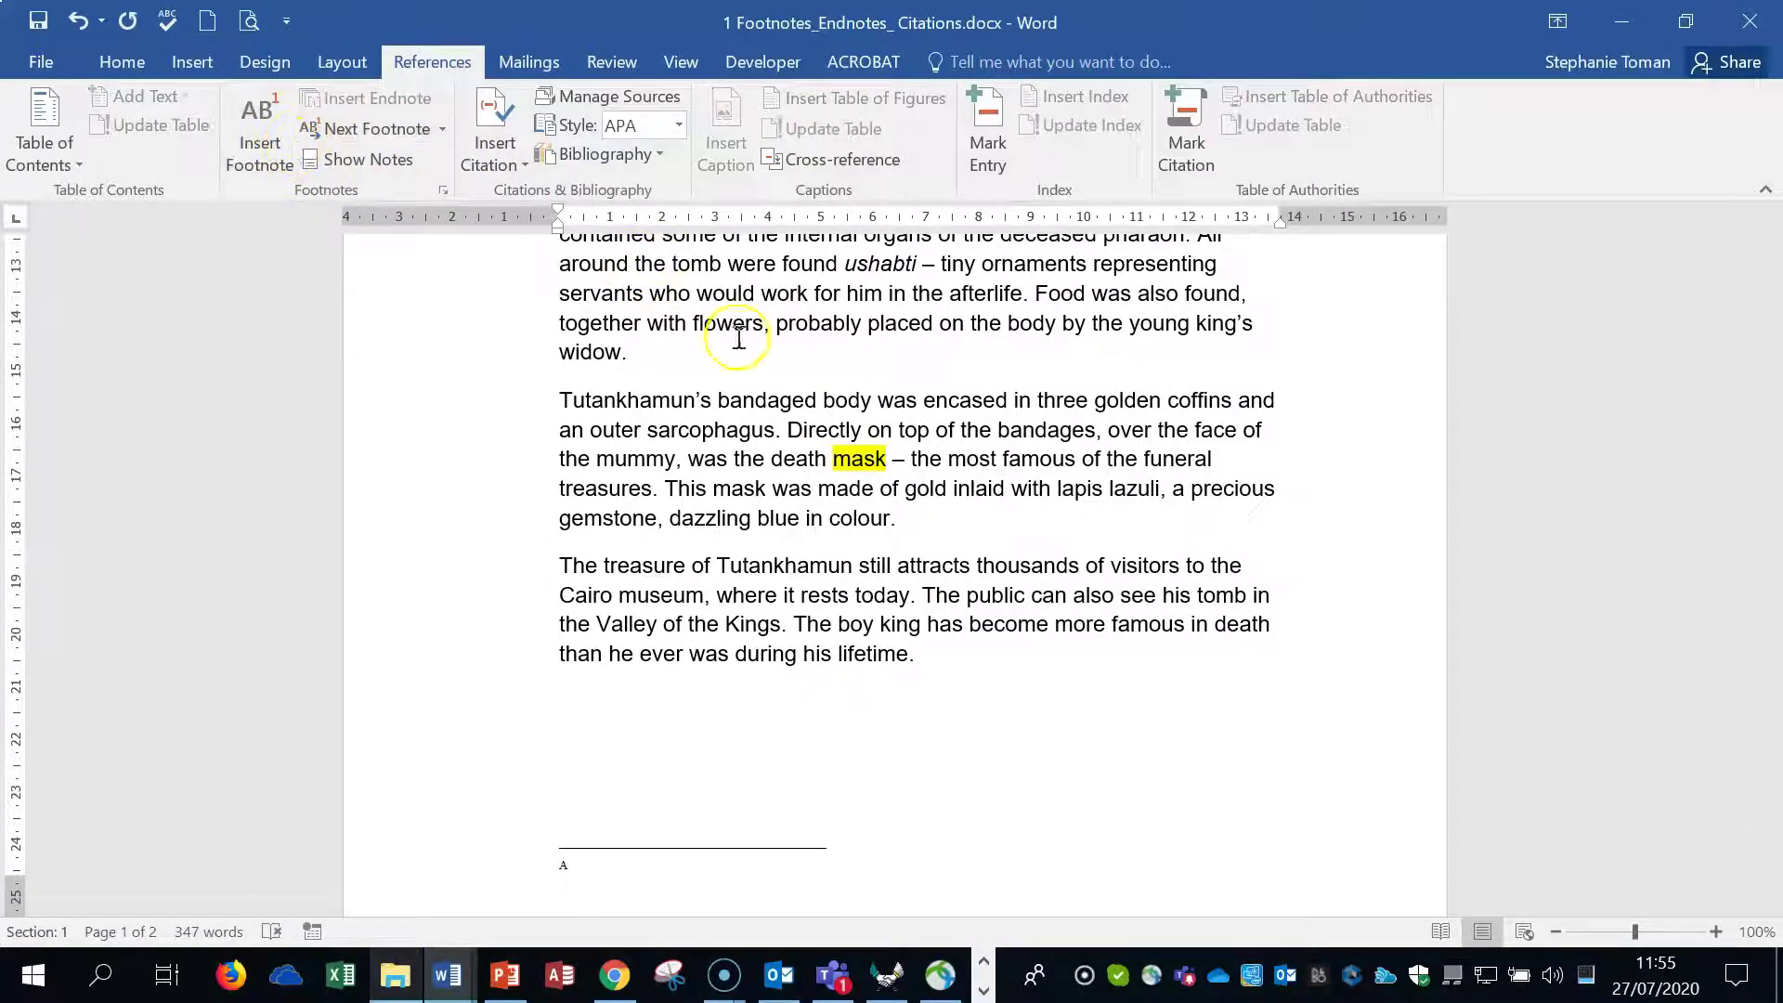
text(ygygygygygyg)
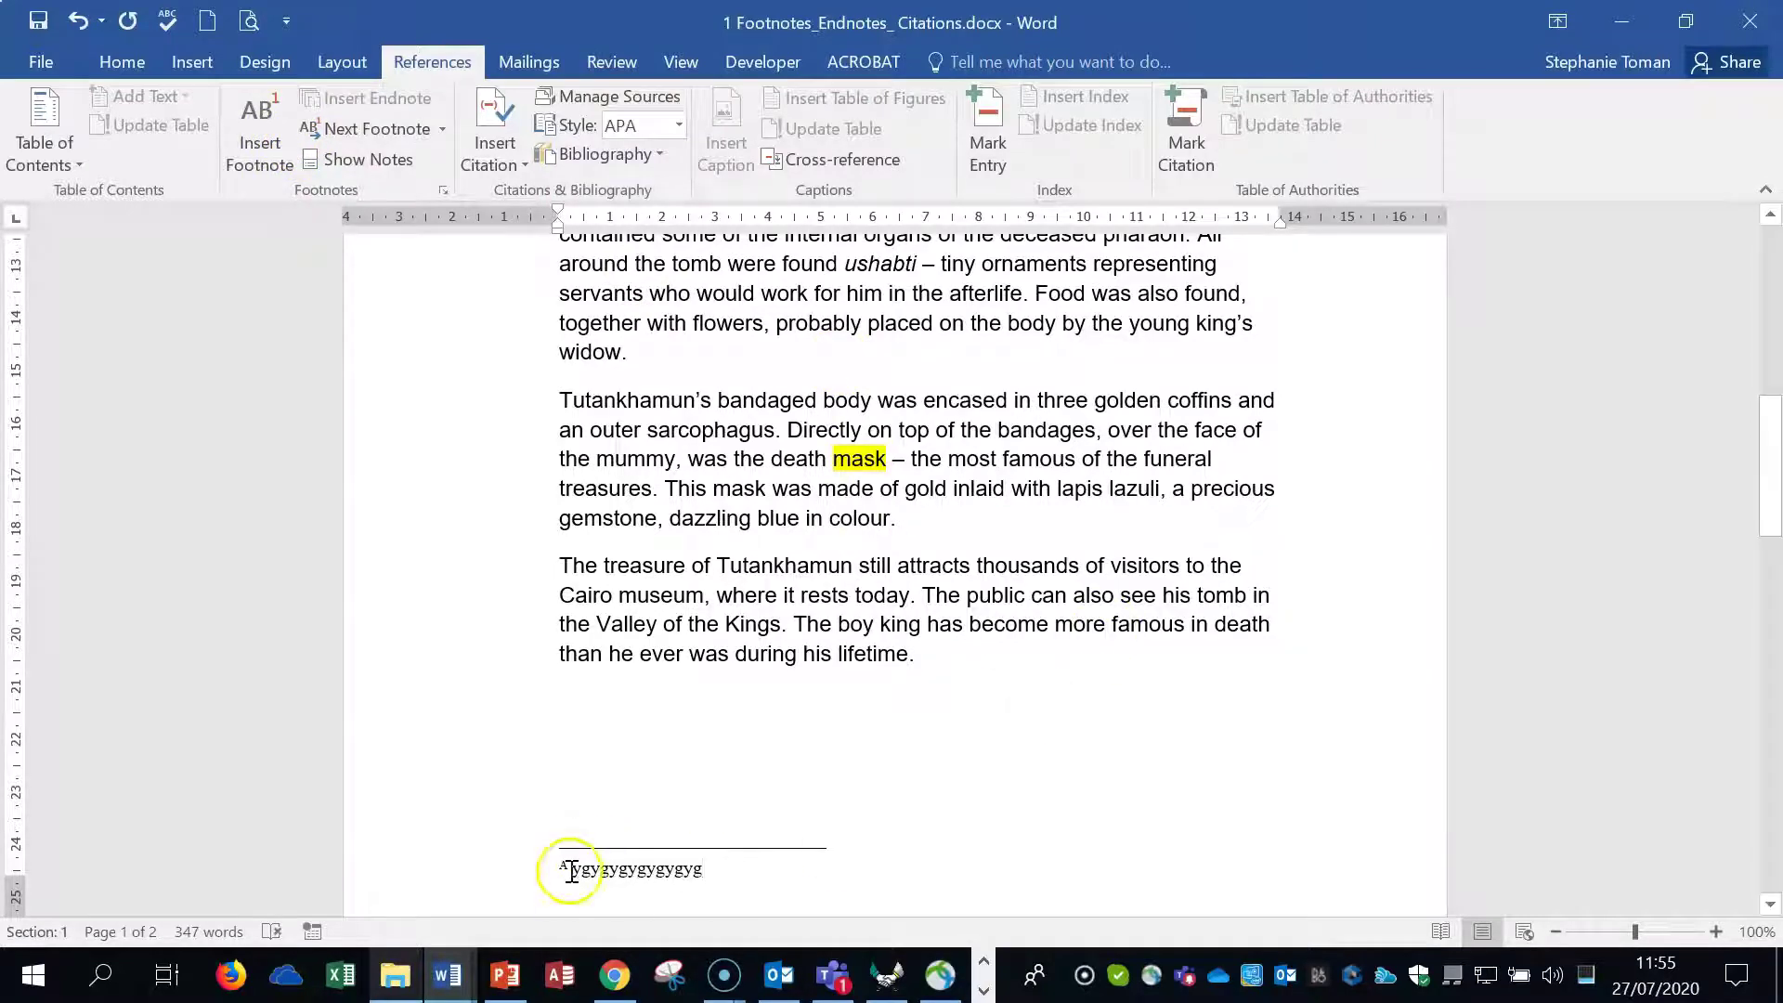
Insert a footnote after the highlighted word "Kings" with the text "okokkokokokokoko".
scroll(922, 840, up, 7)
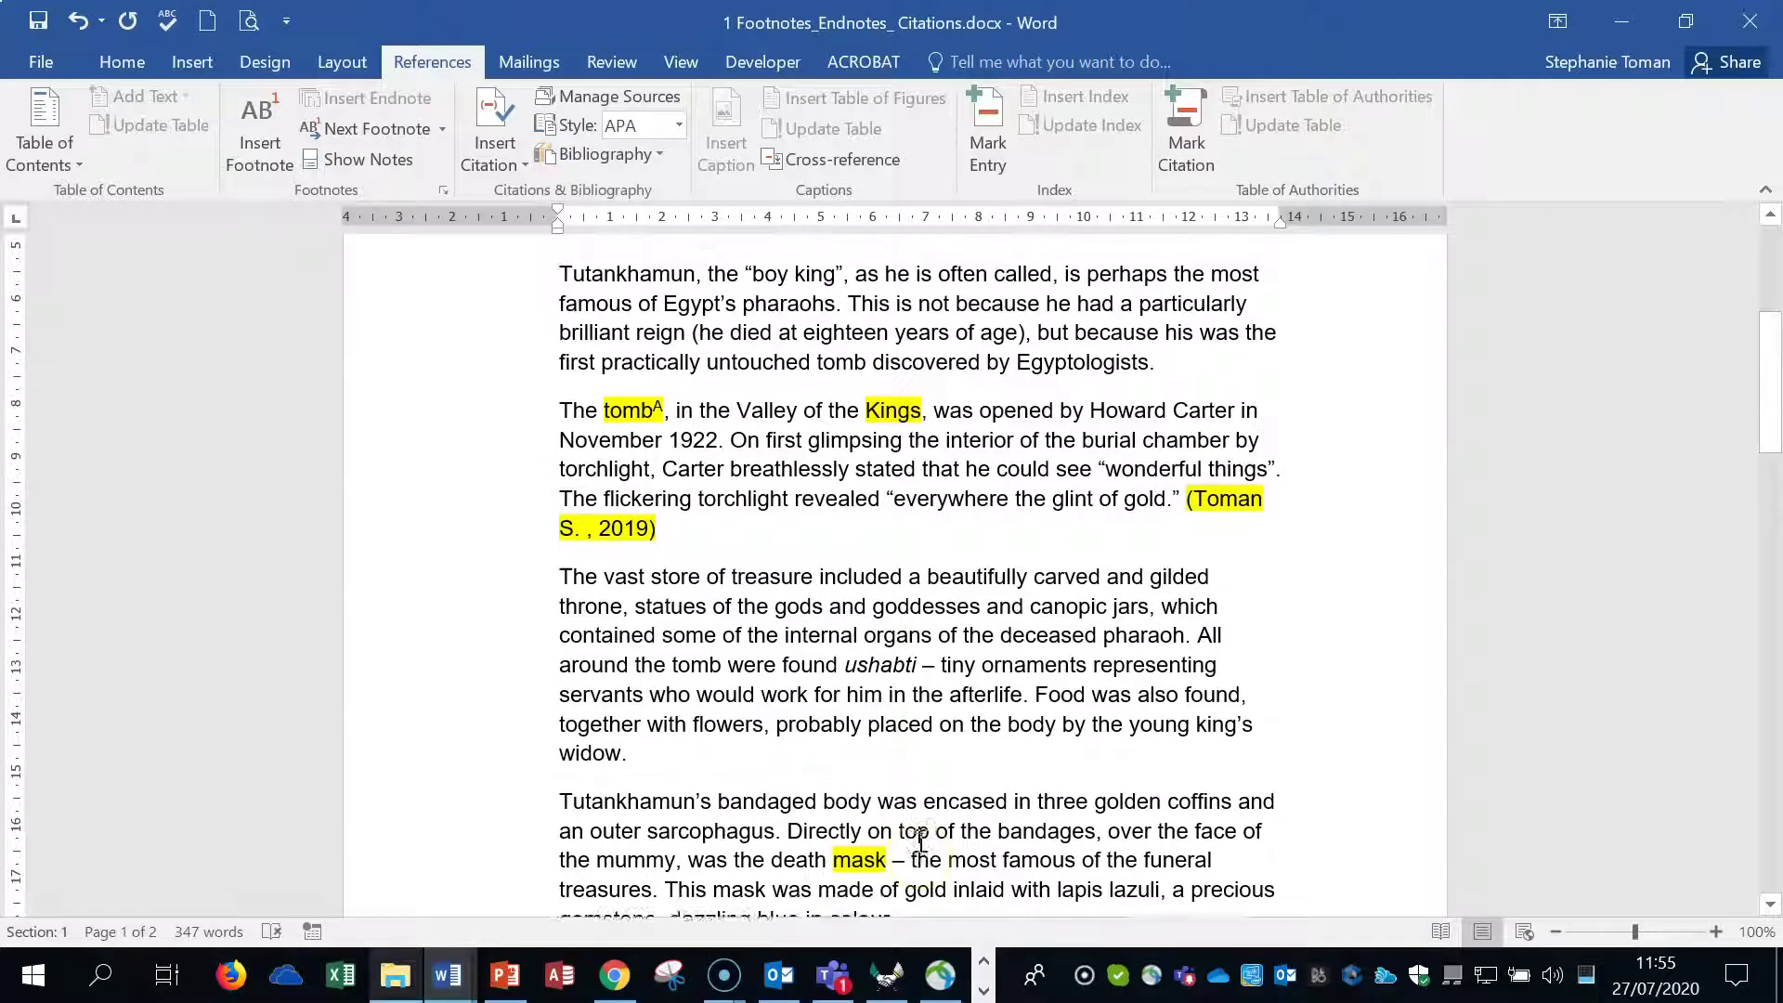
click(922, 615)
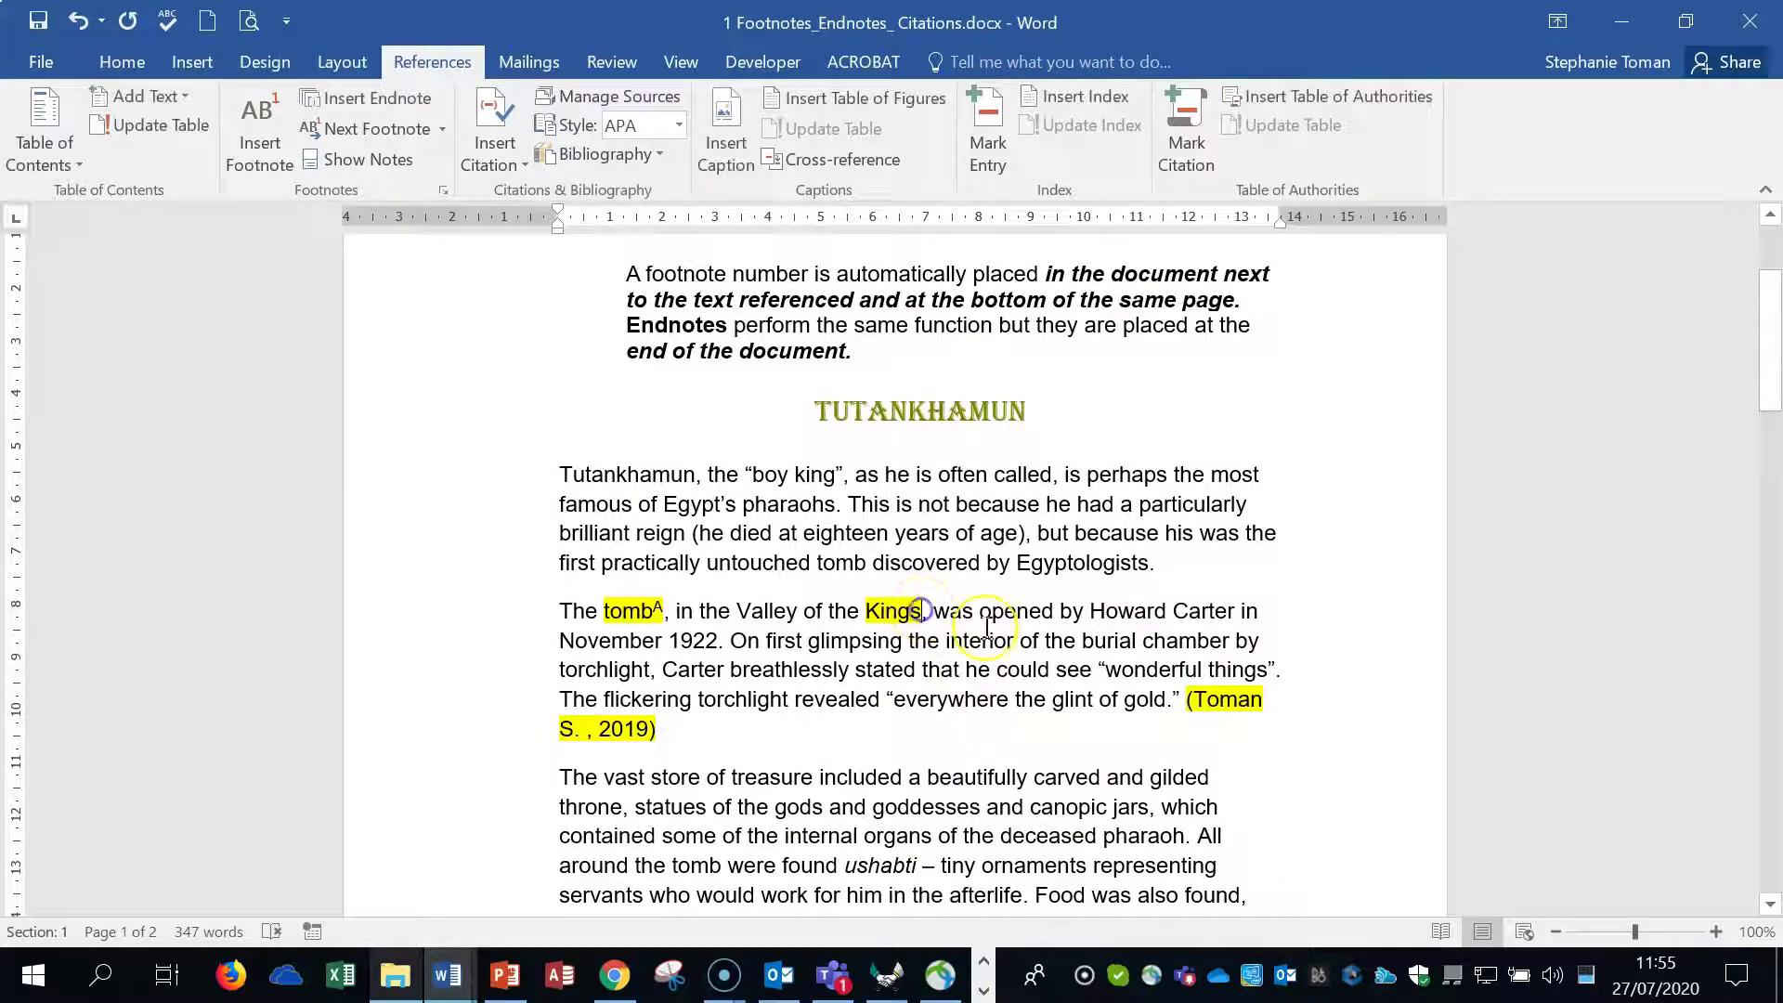
click(259, 130)
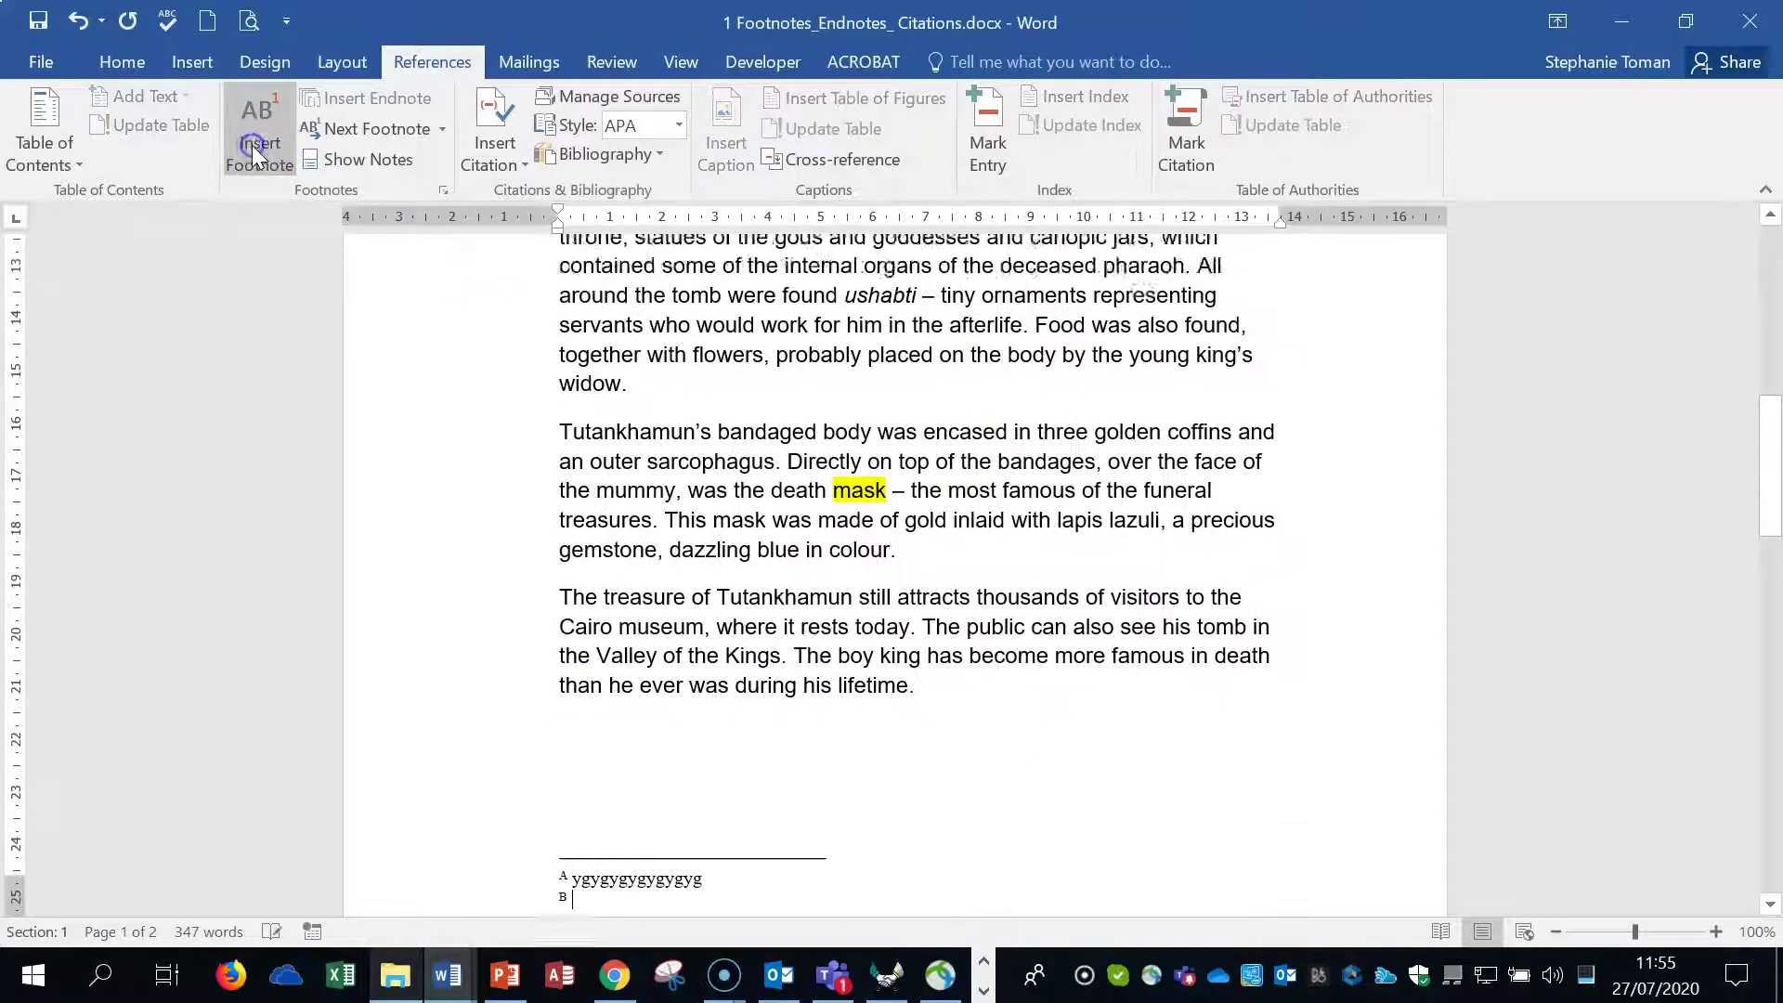
scroll(1104, 521, up, 3)
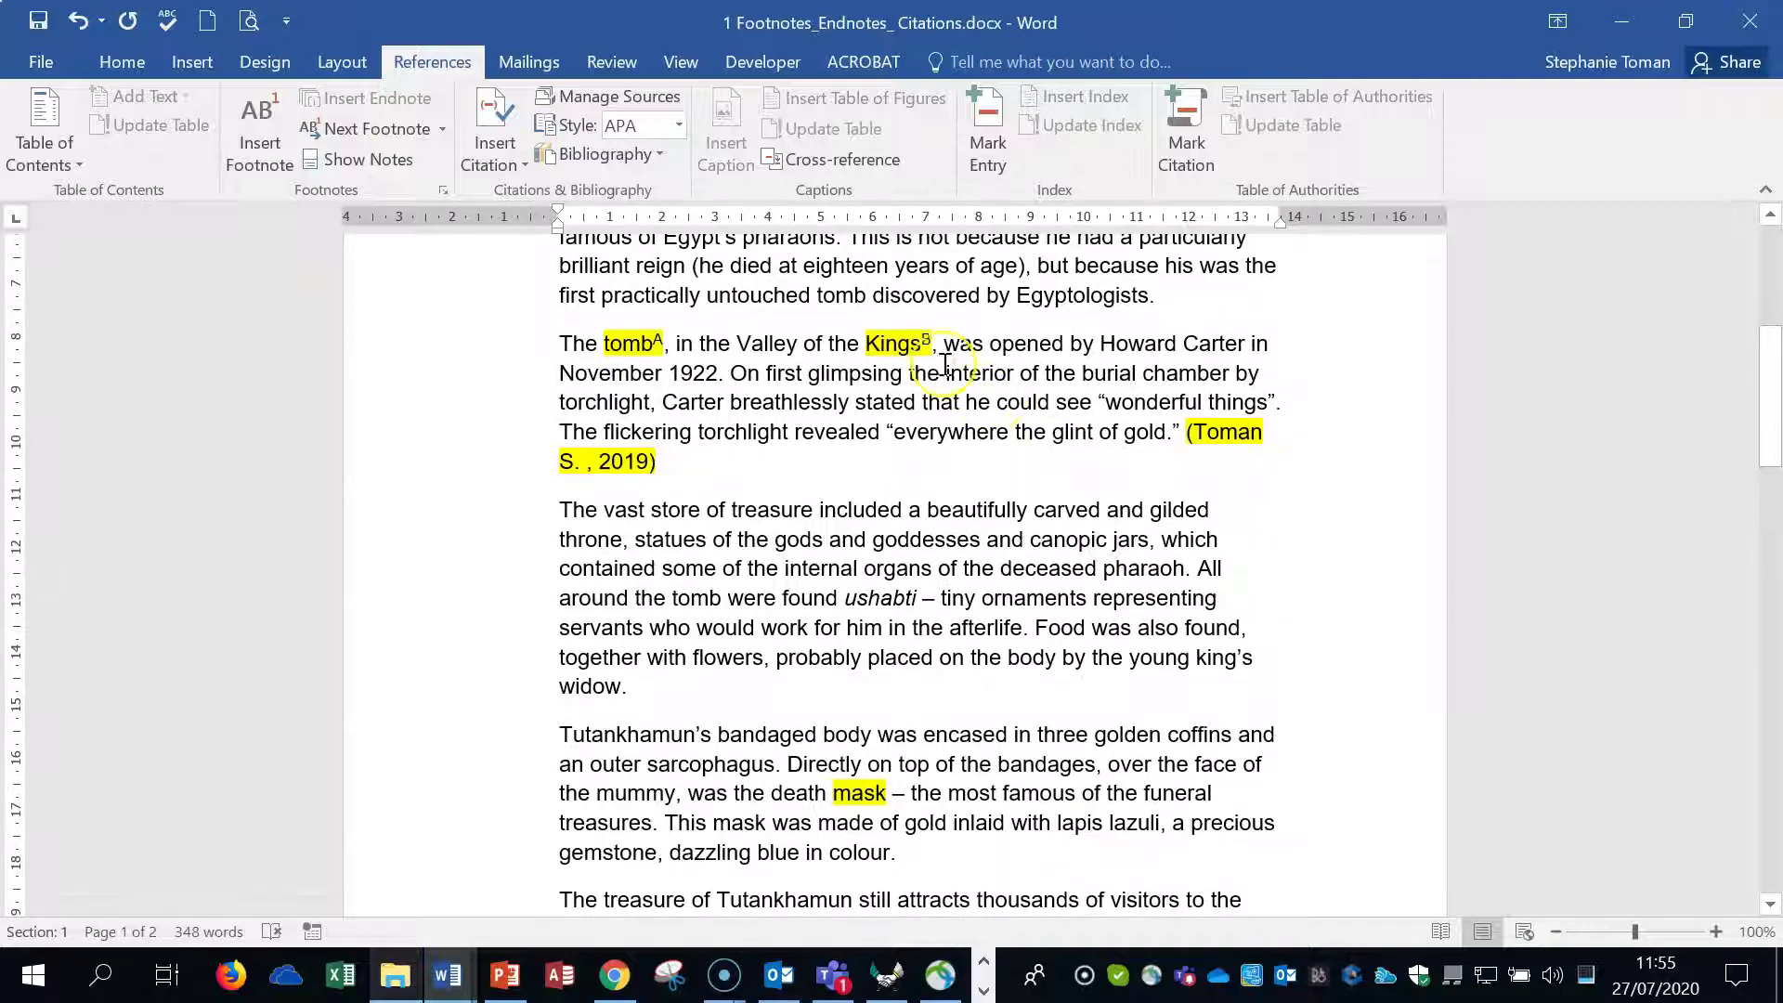
scroll(1016, 605, down, 5)
text(okokkokokokoko)
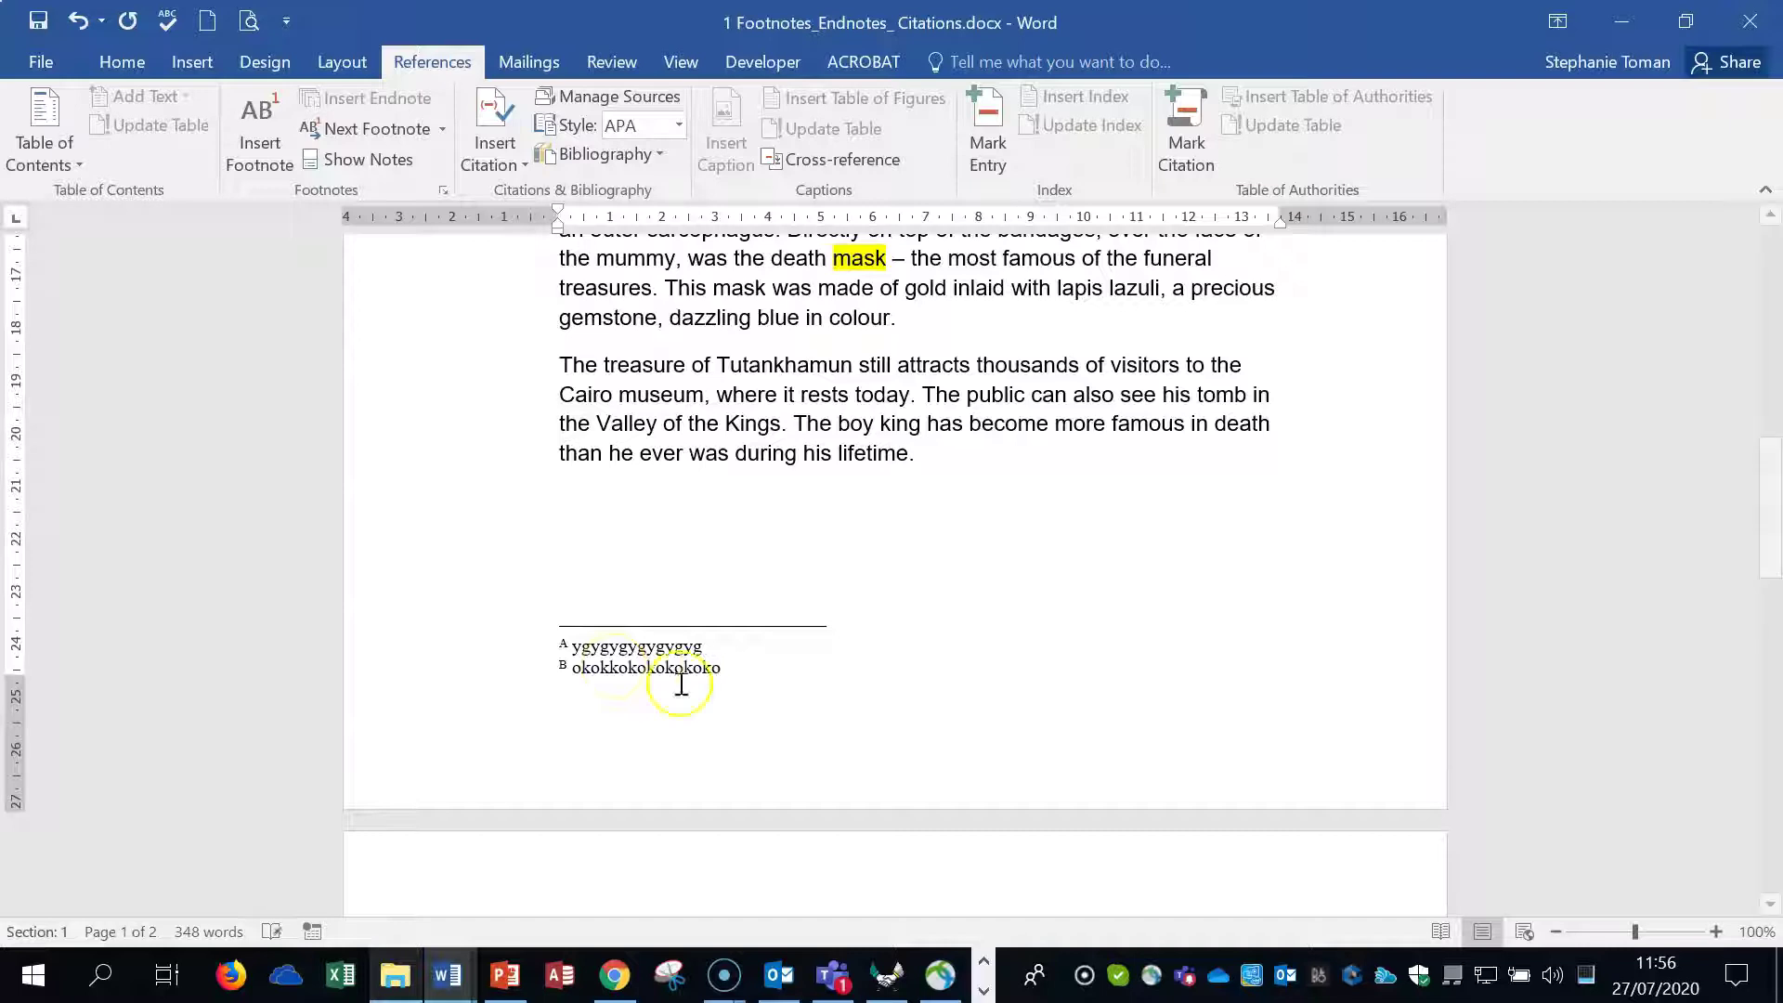
Insert a footnote after the highlighted word "mask" with the text "kokokokokok", then return to the body text.
double_click(825, 502)
scroll(1022, 550, up, 3)
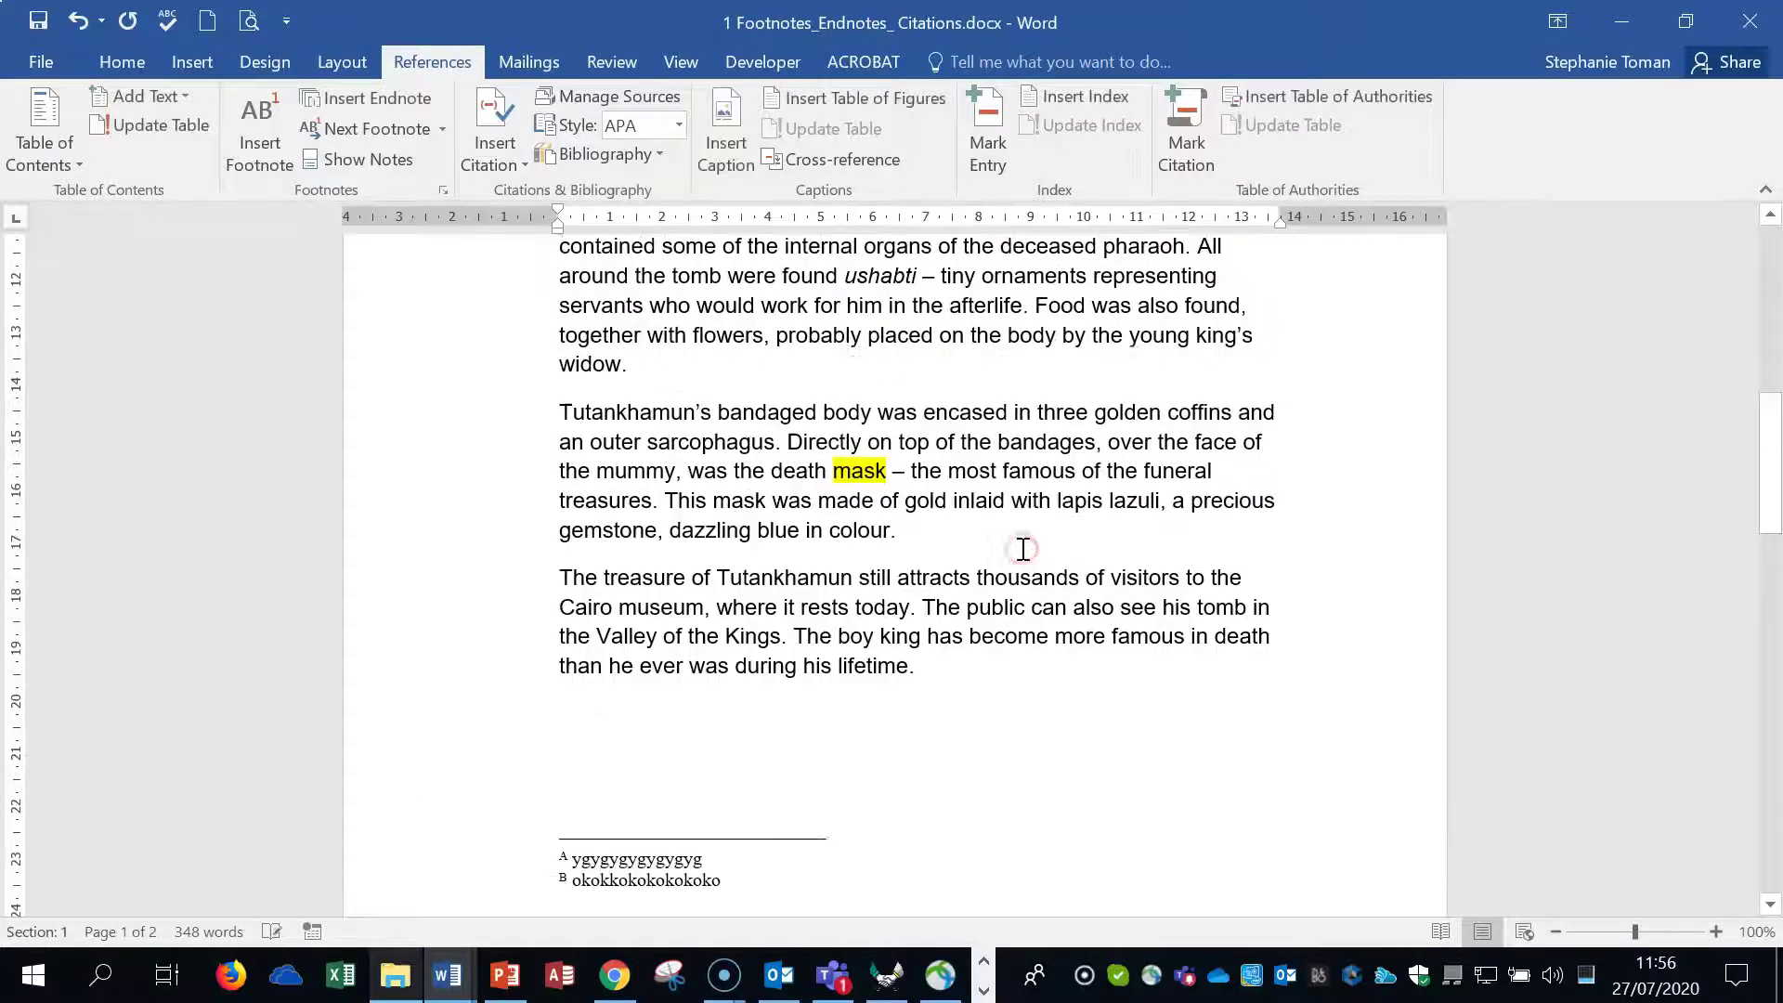
scroll(1021, 550, up, 4)
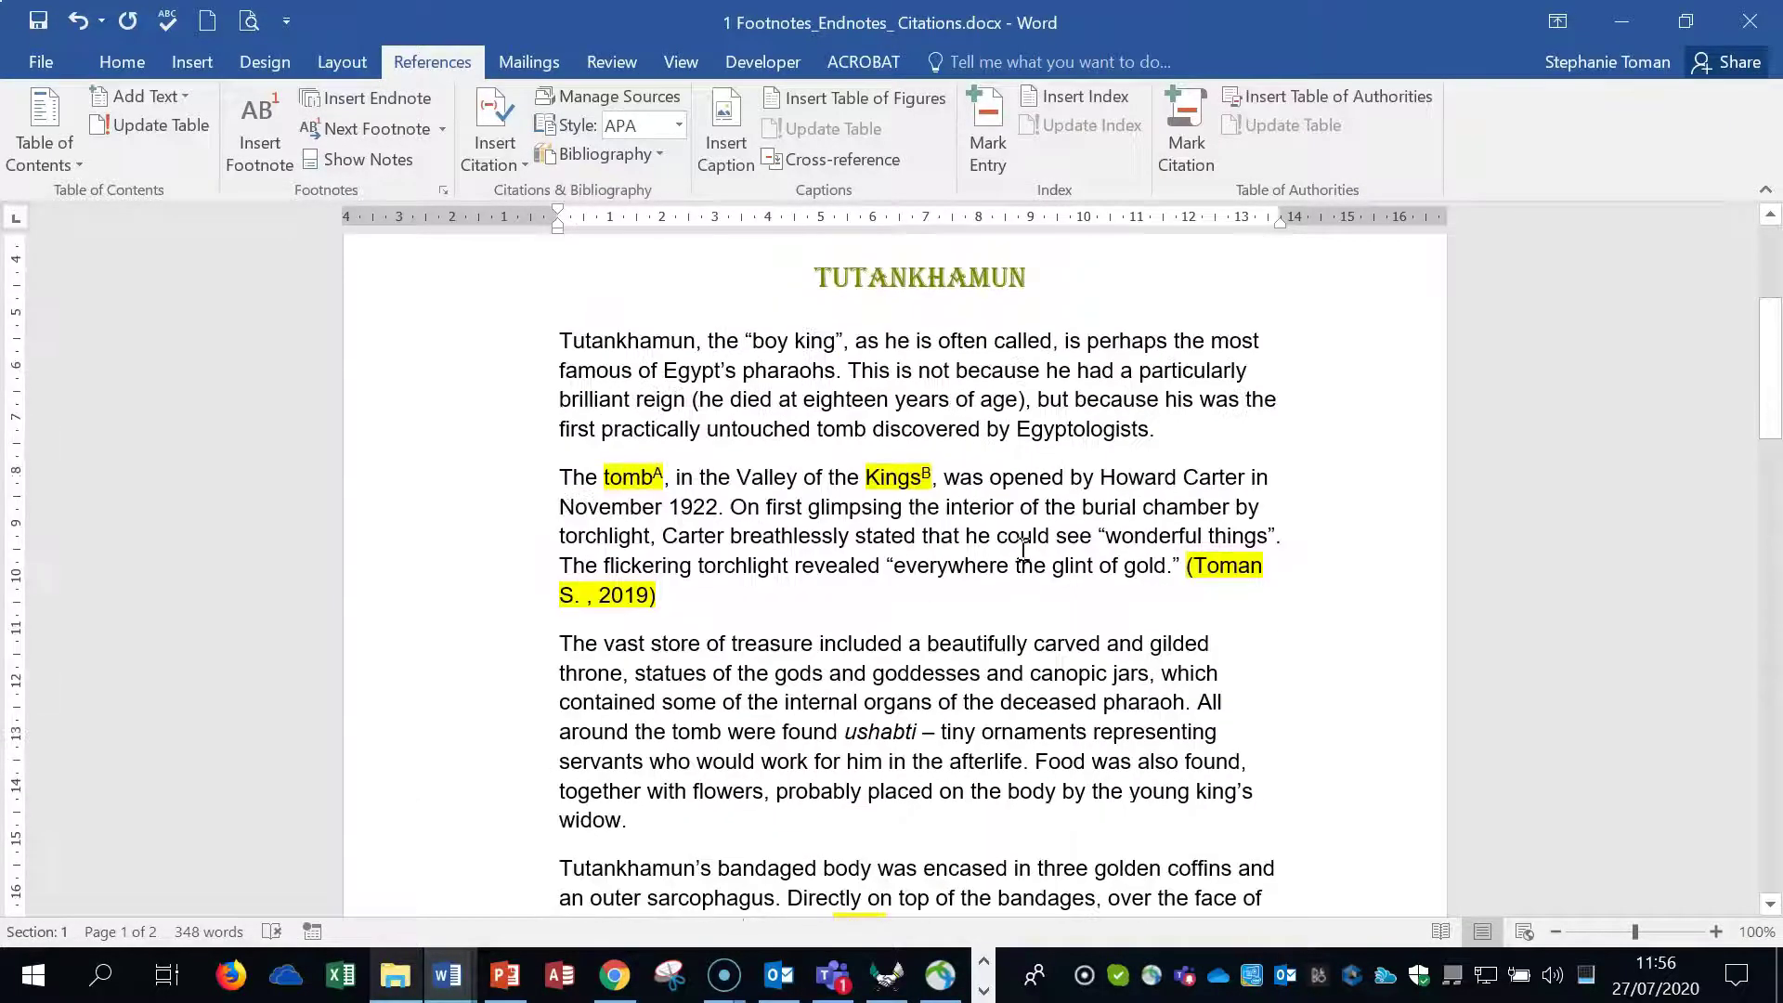
scroll(1061, 686, down, 2)
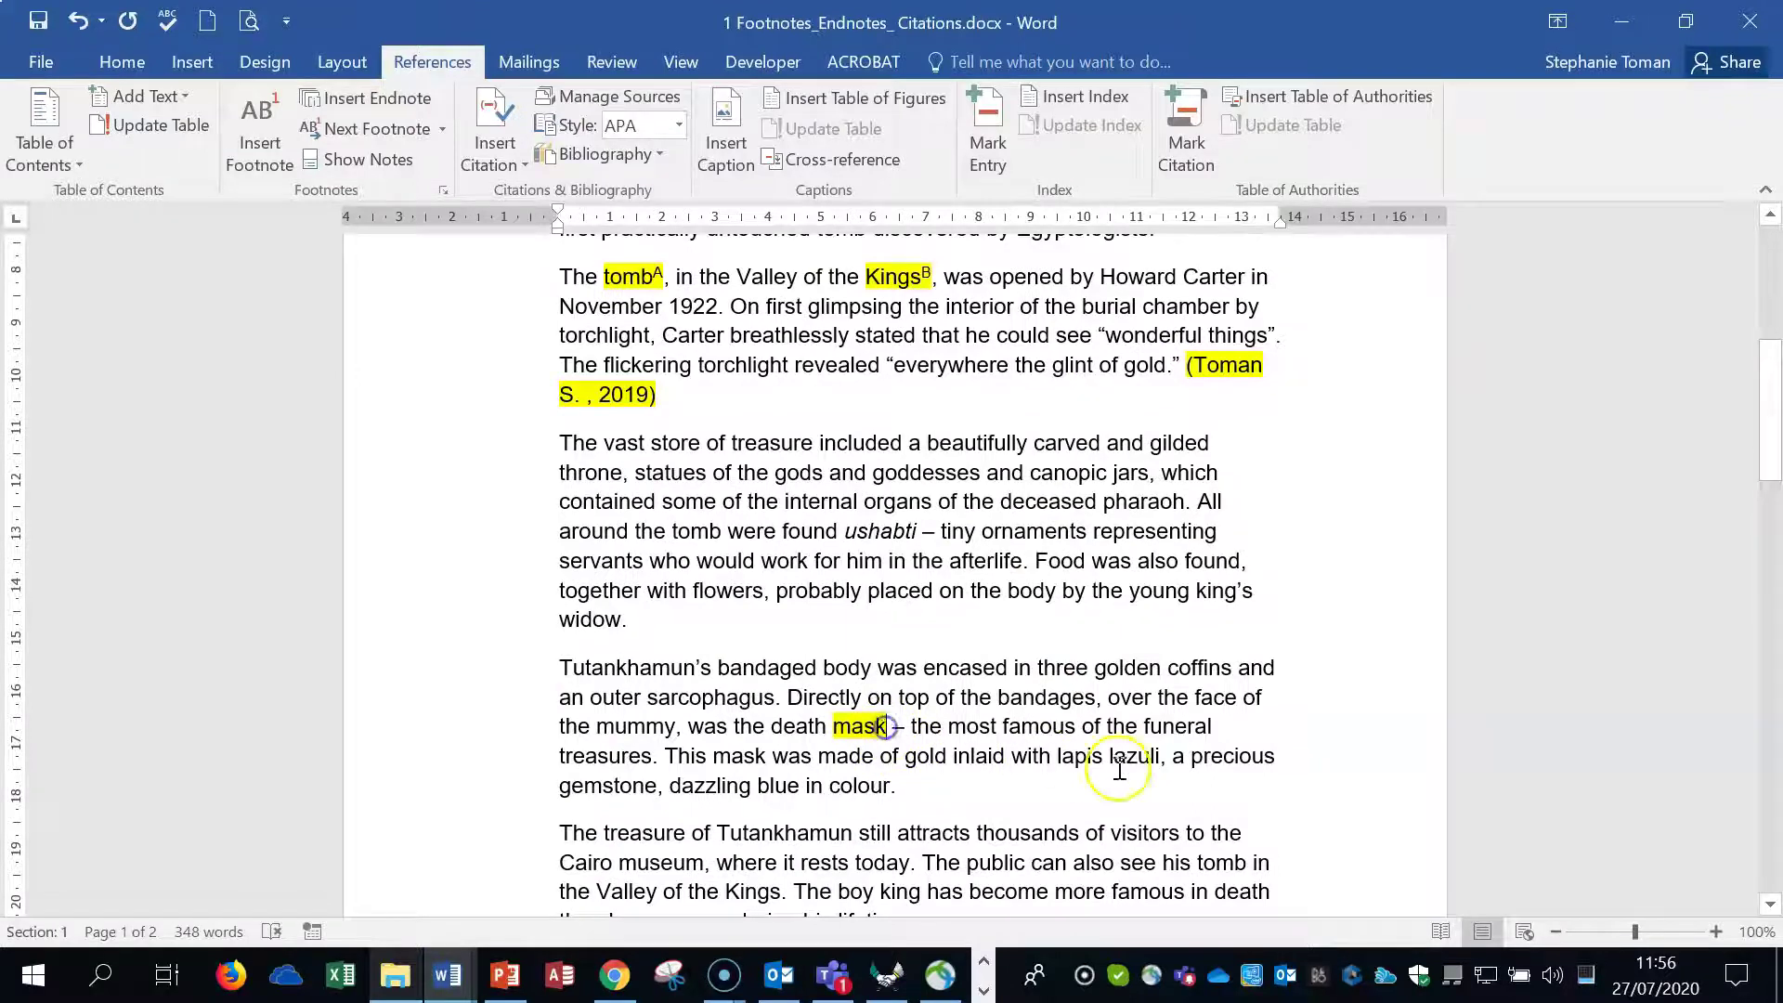
click(251, 125)
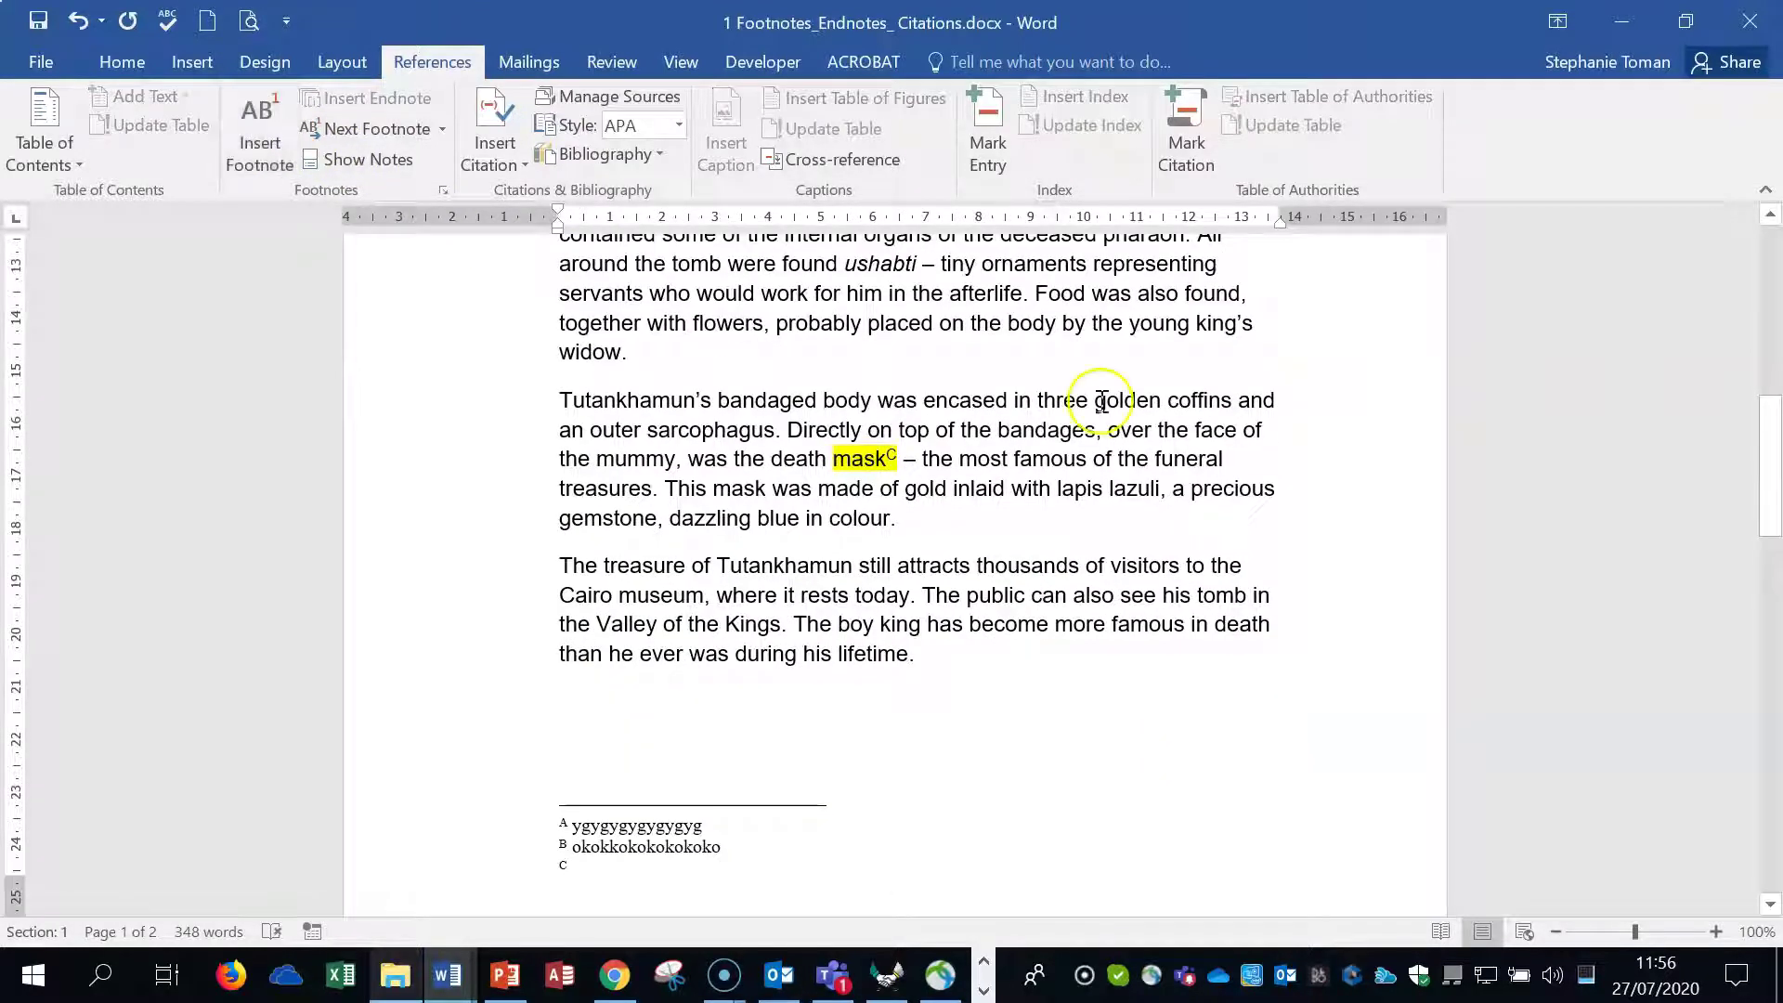
text(kokokokokok)
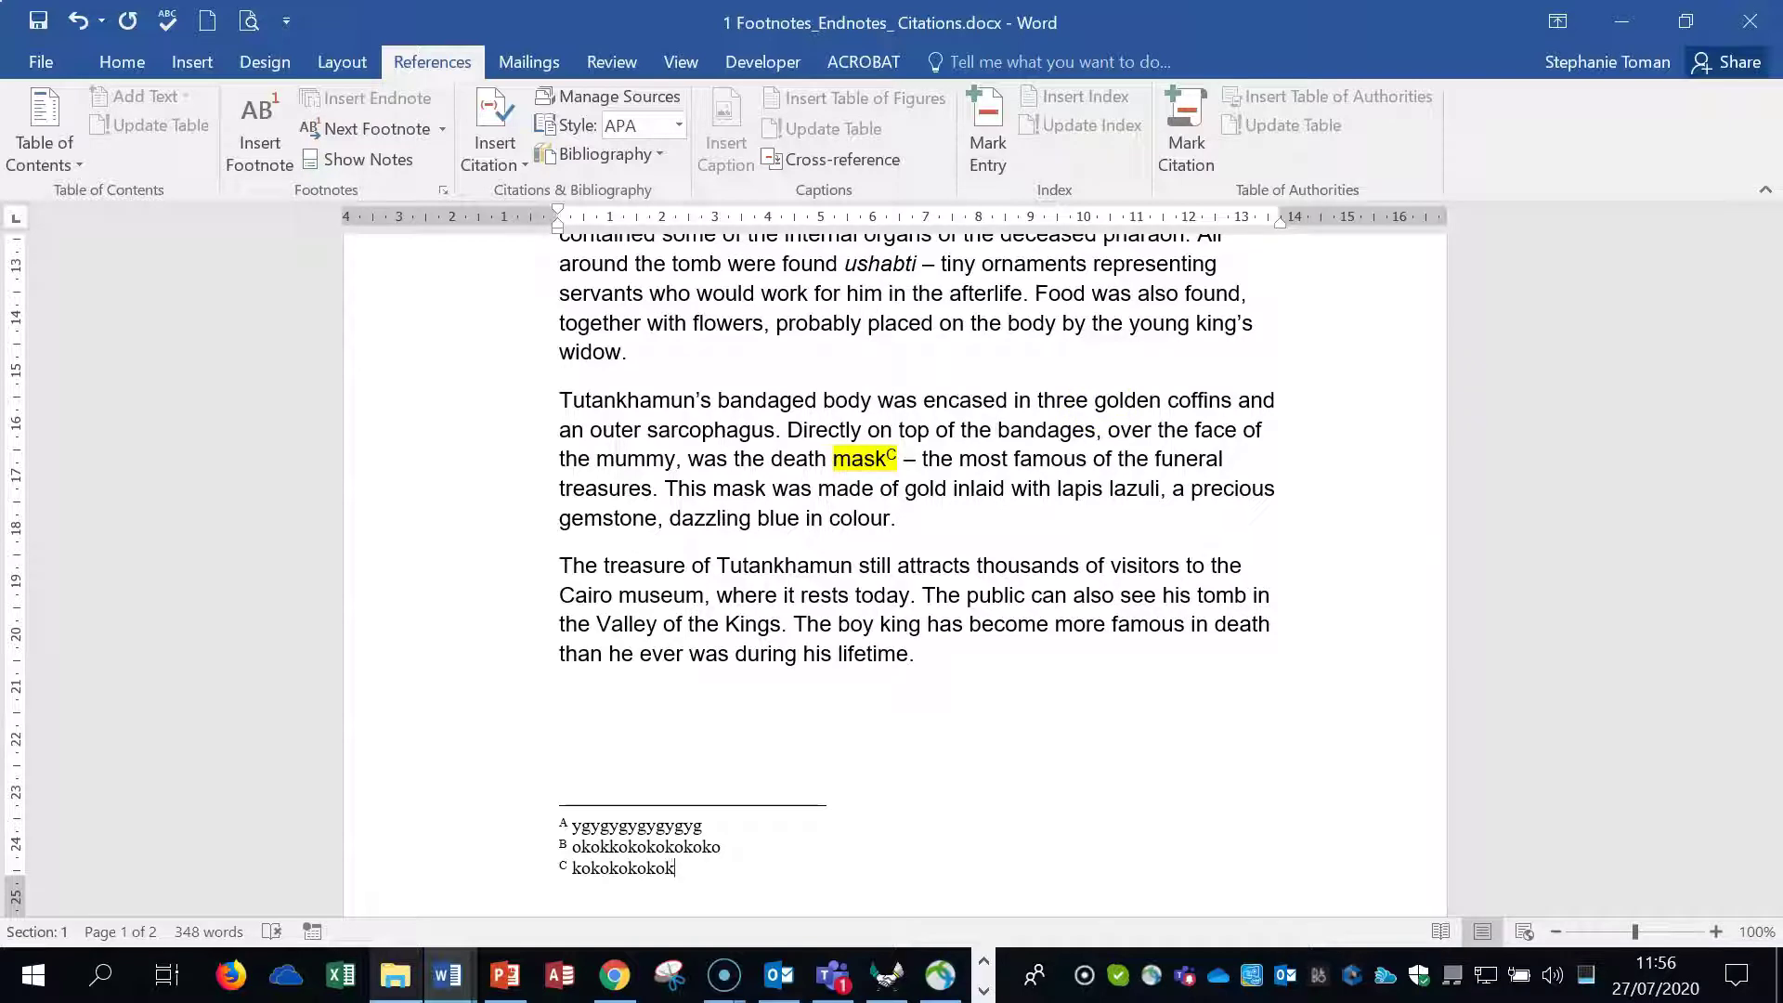
click(1296, 599)
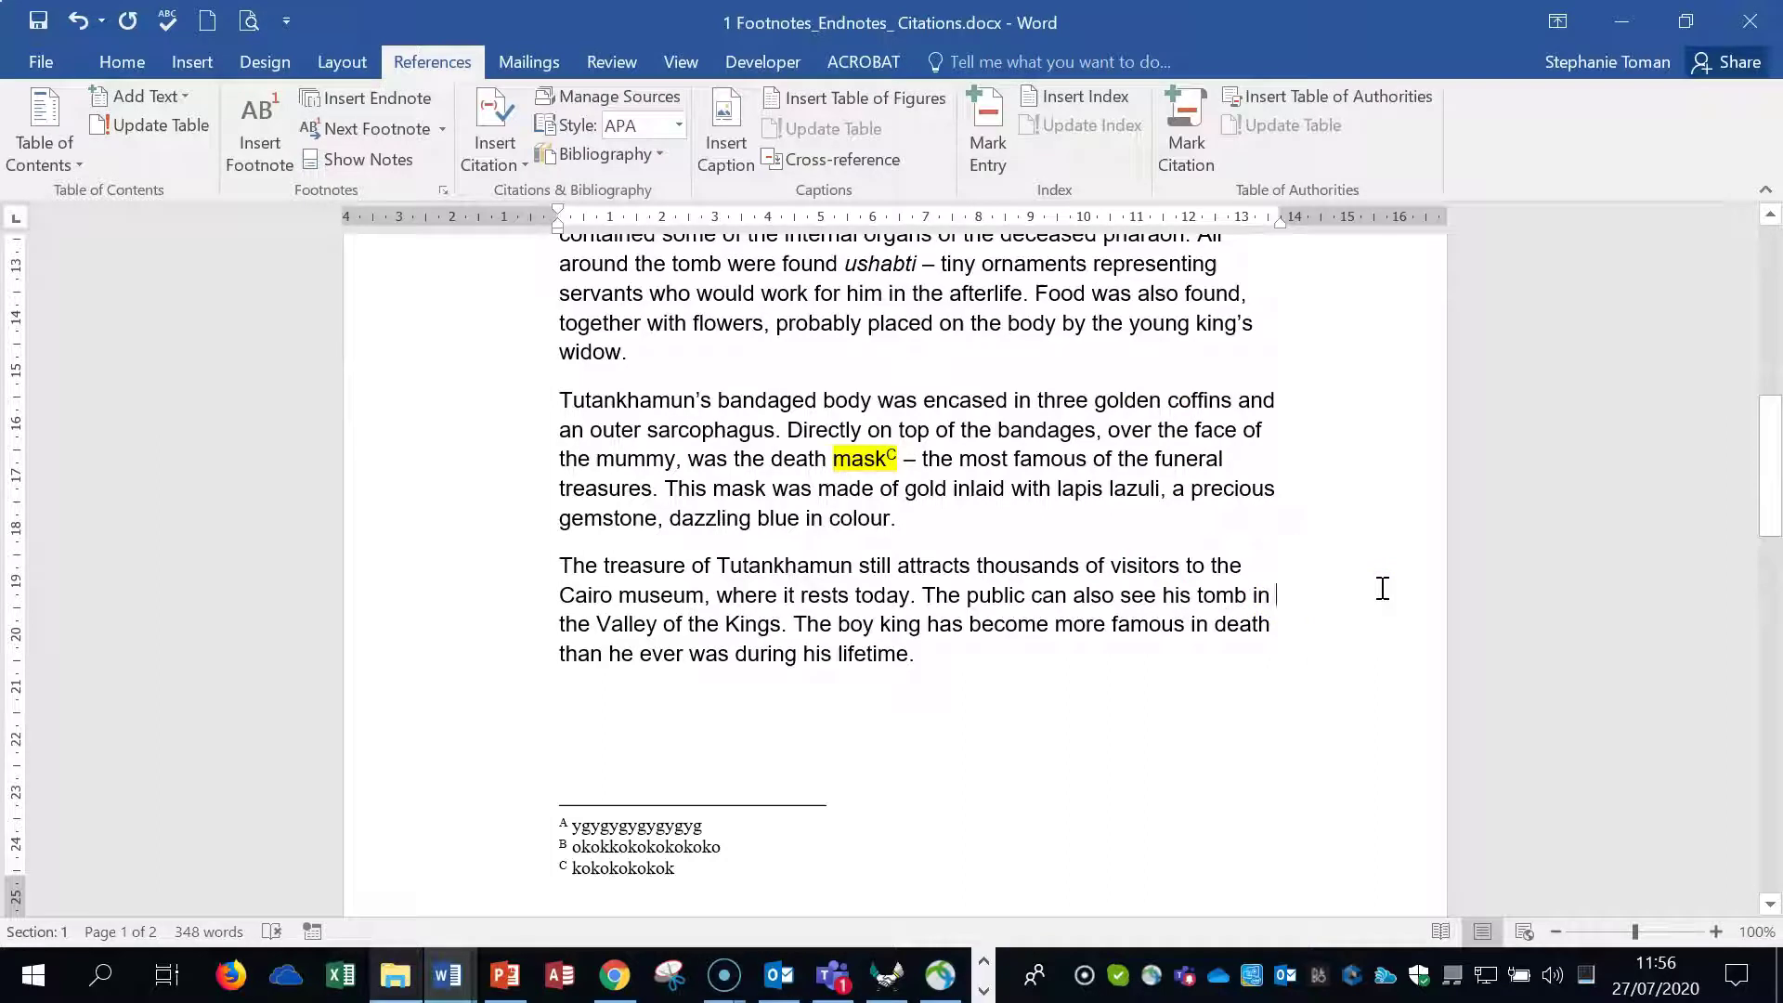
click(566, 864)
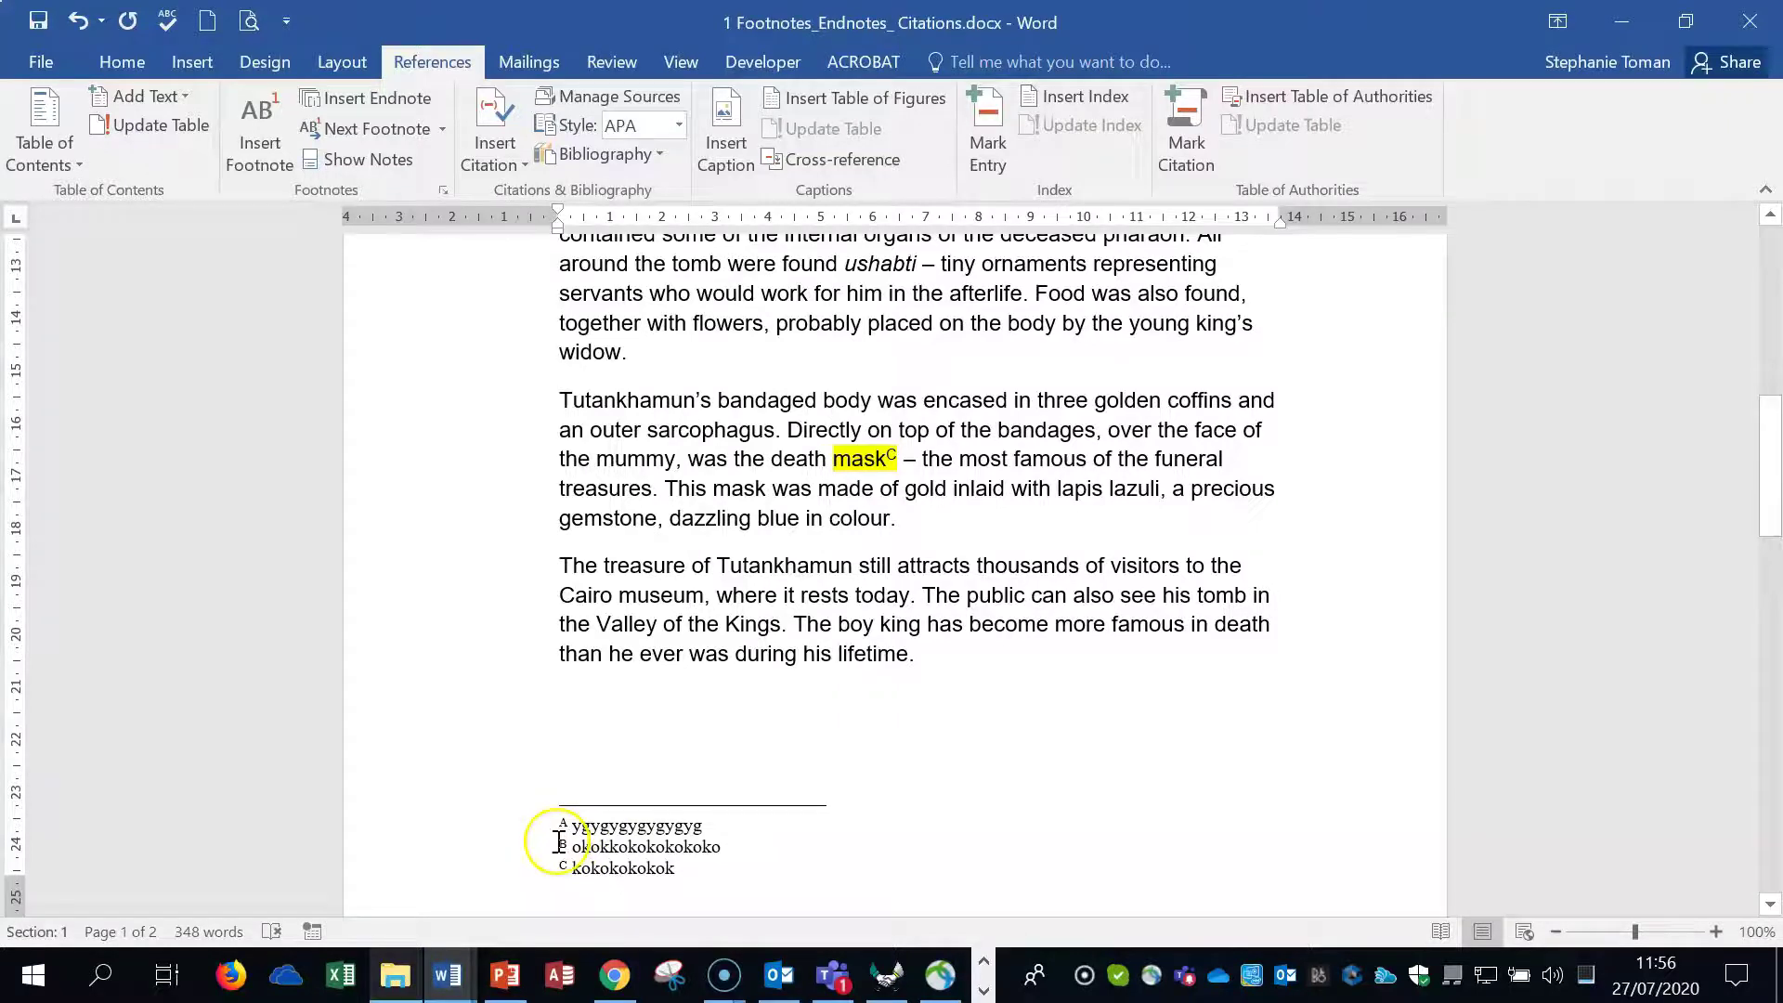
right_click(562, 846)
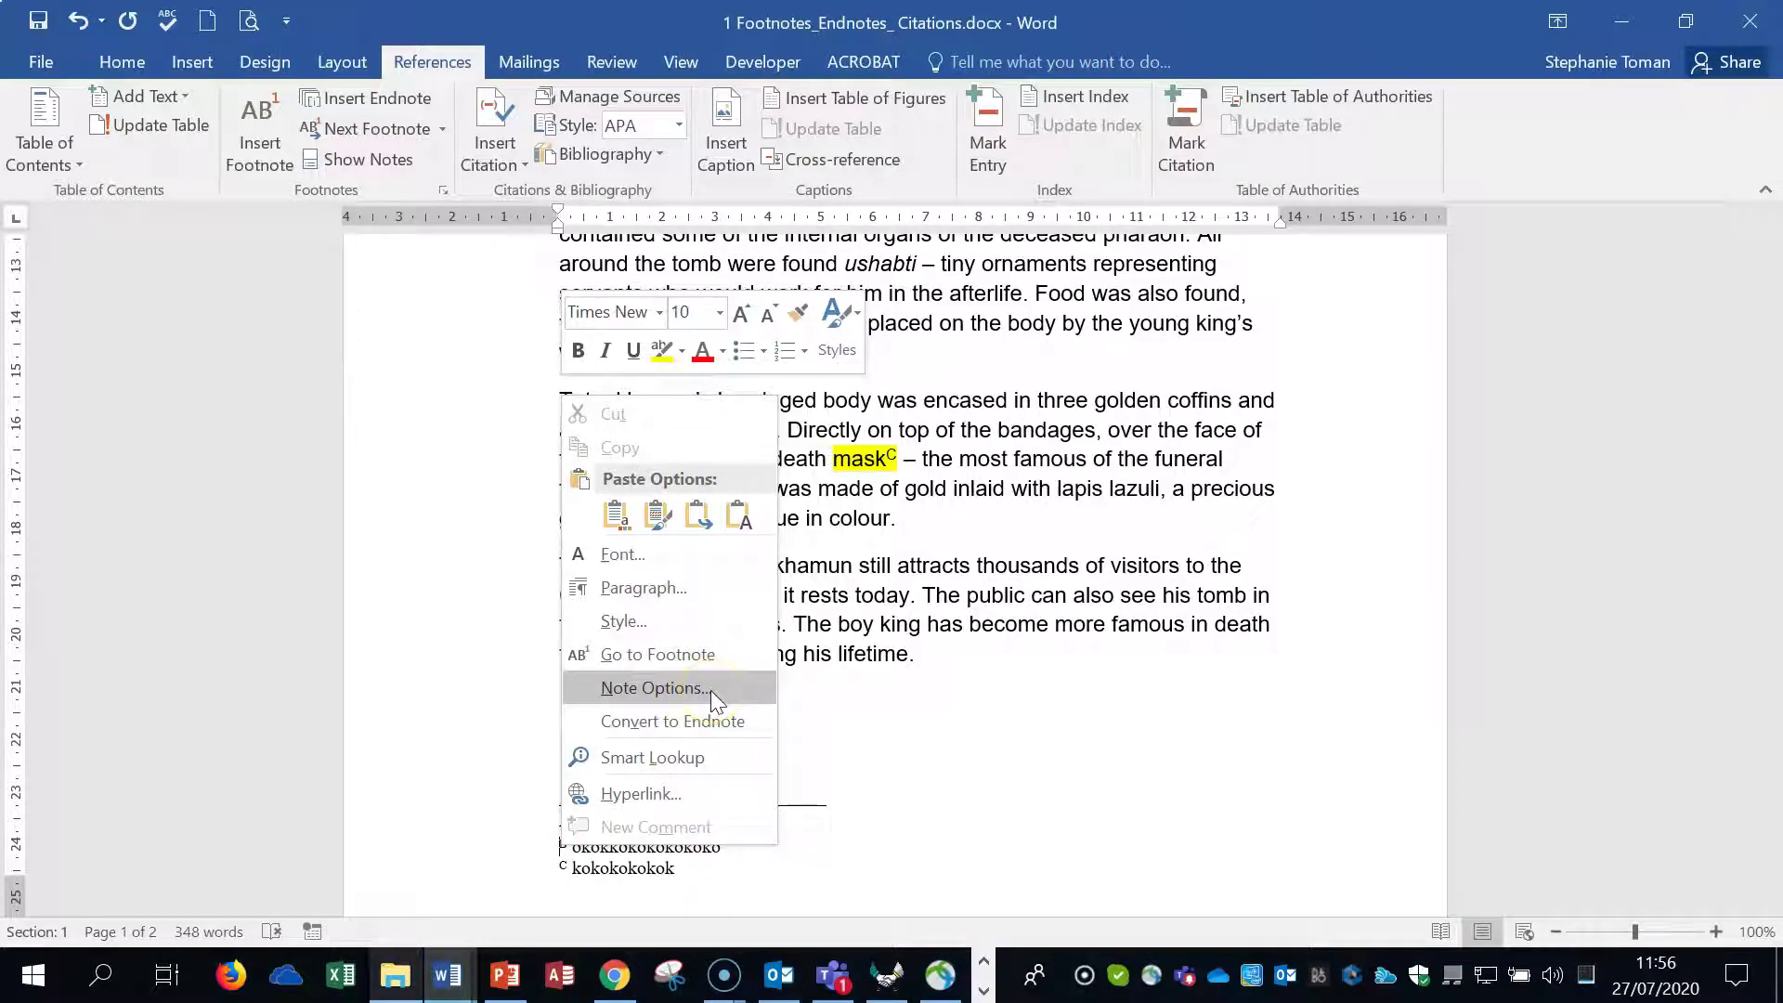
click(443, 193)
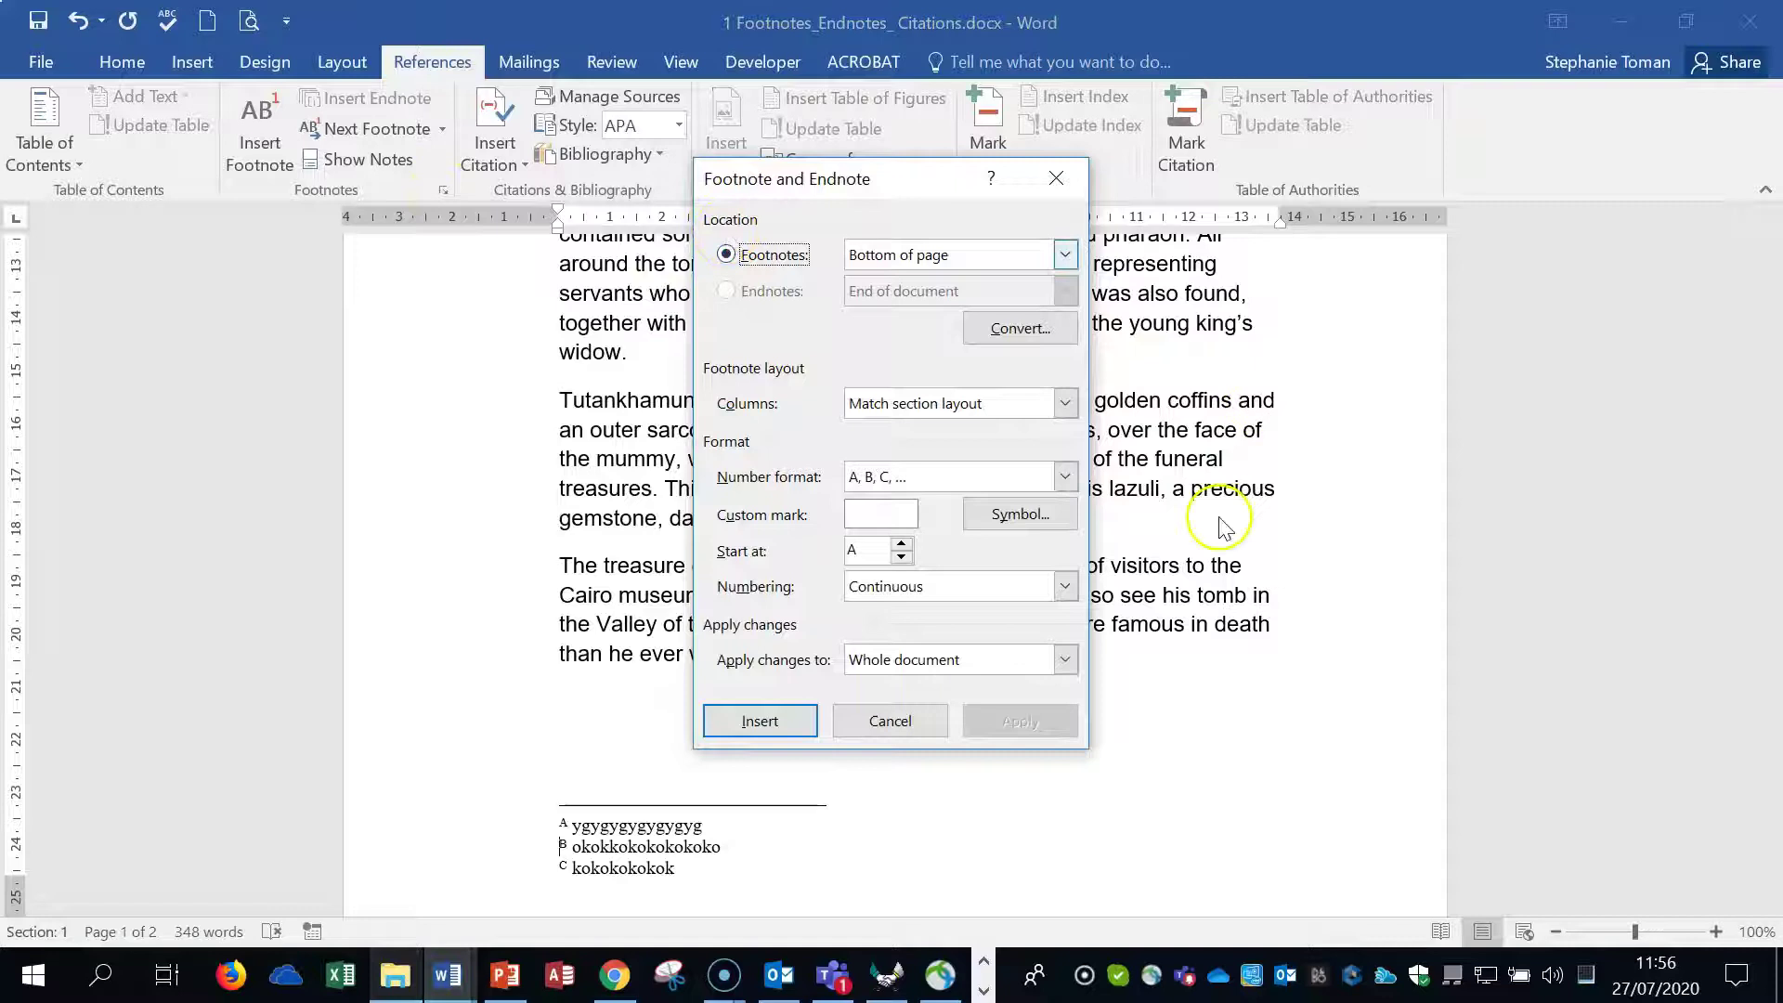
click(1067, 477)
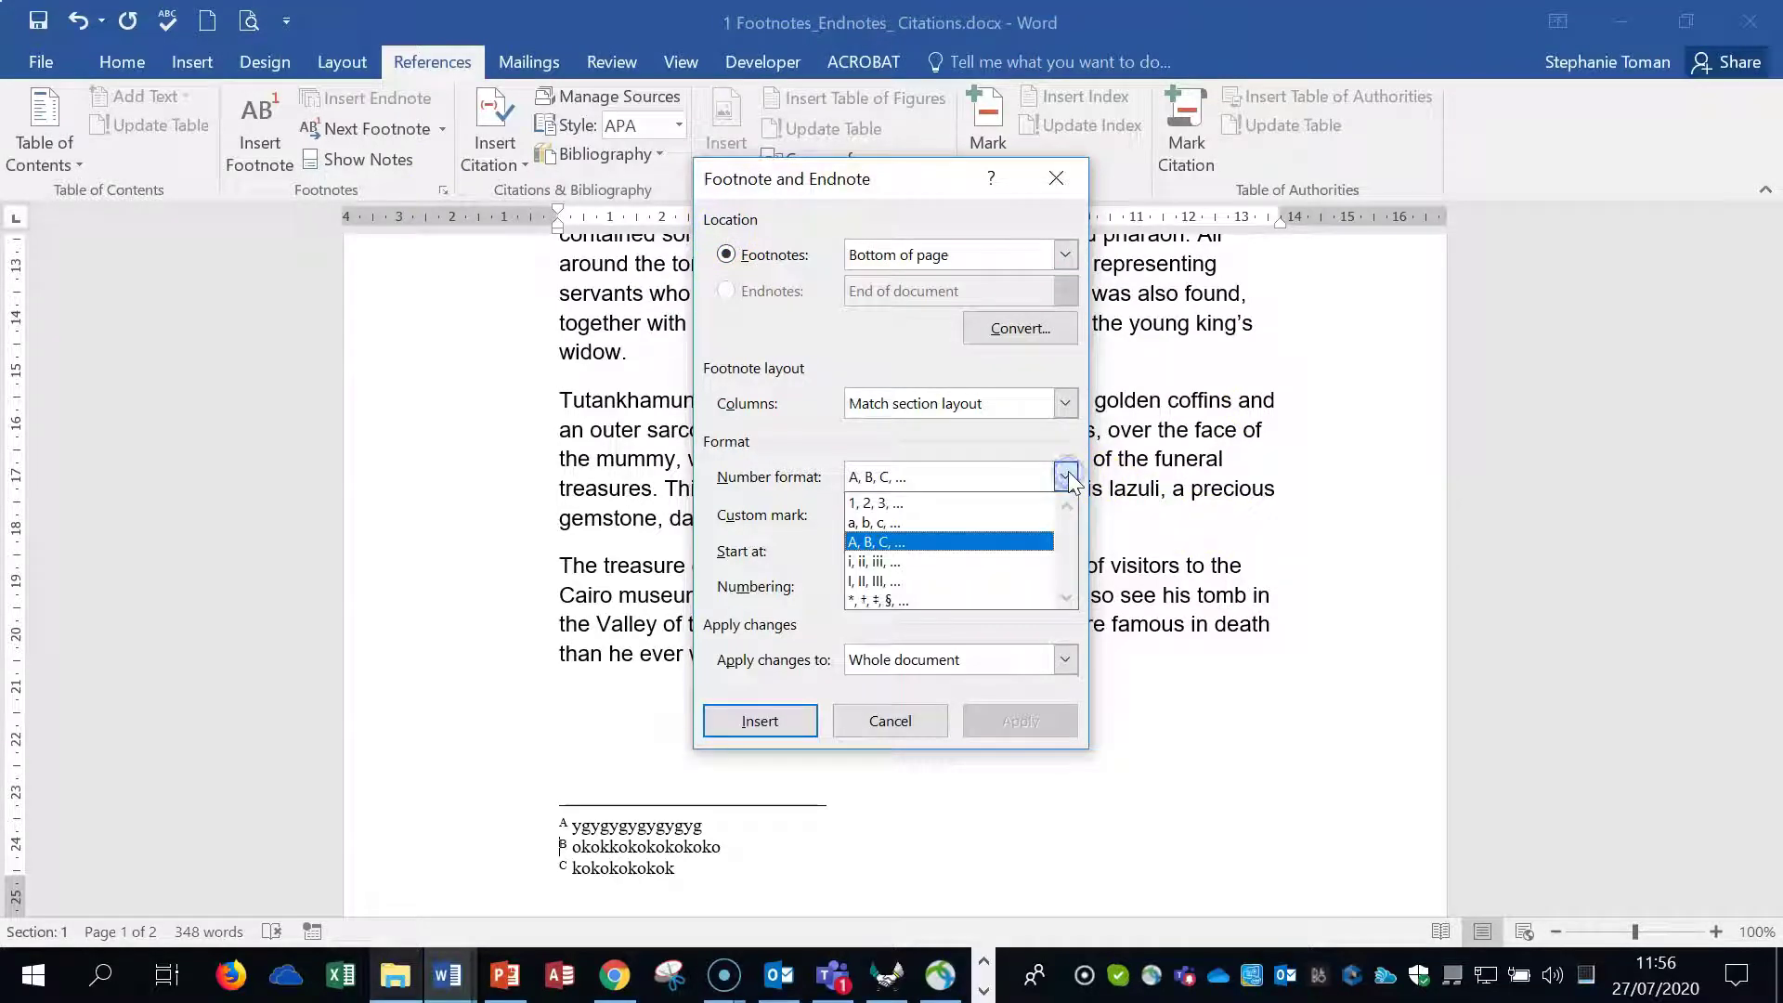
click(1066, 478)
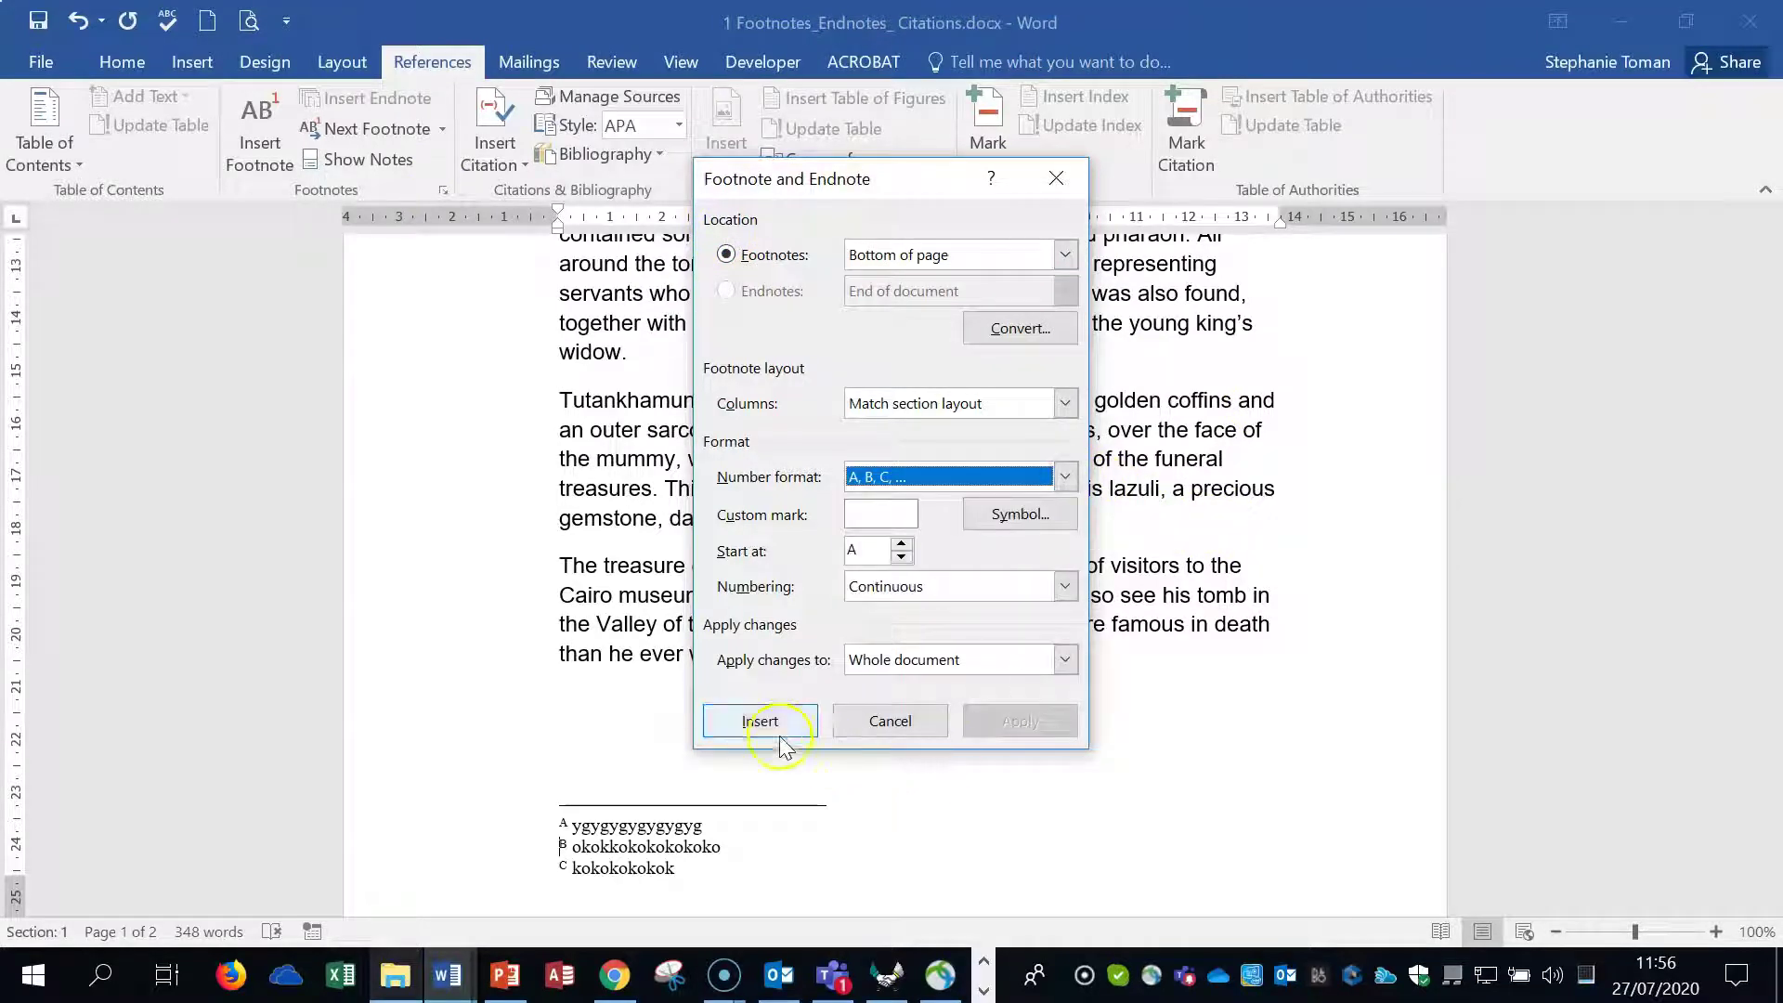
click(888, 722)
Change the footnote number format to 1, 2, 3 for the whole document through the note options.
right_click(560, 841)
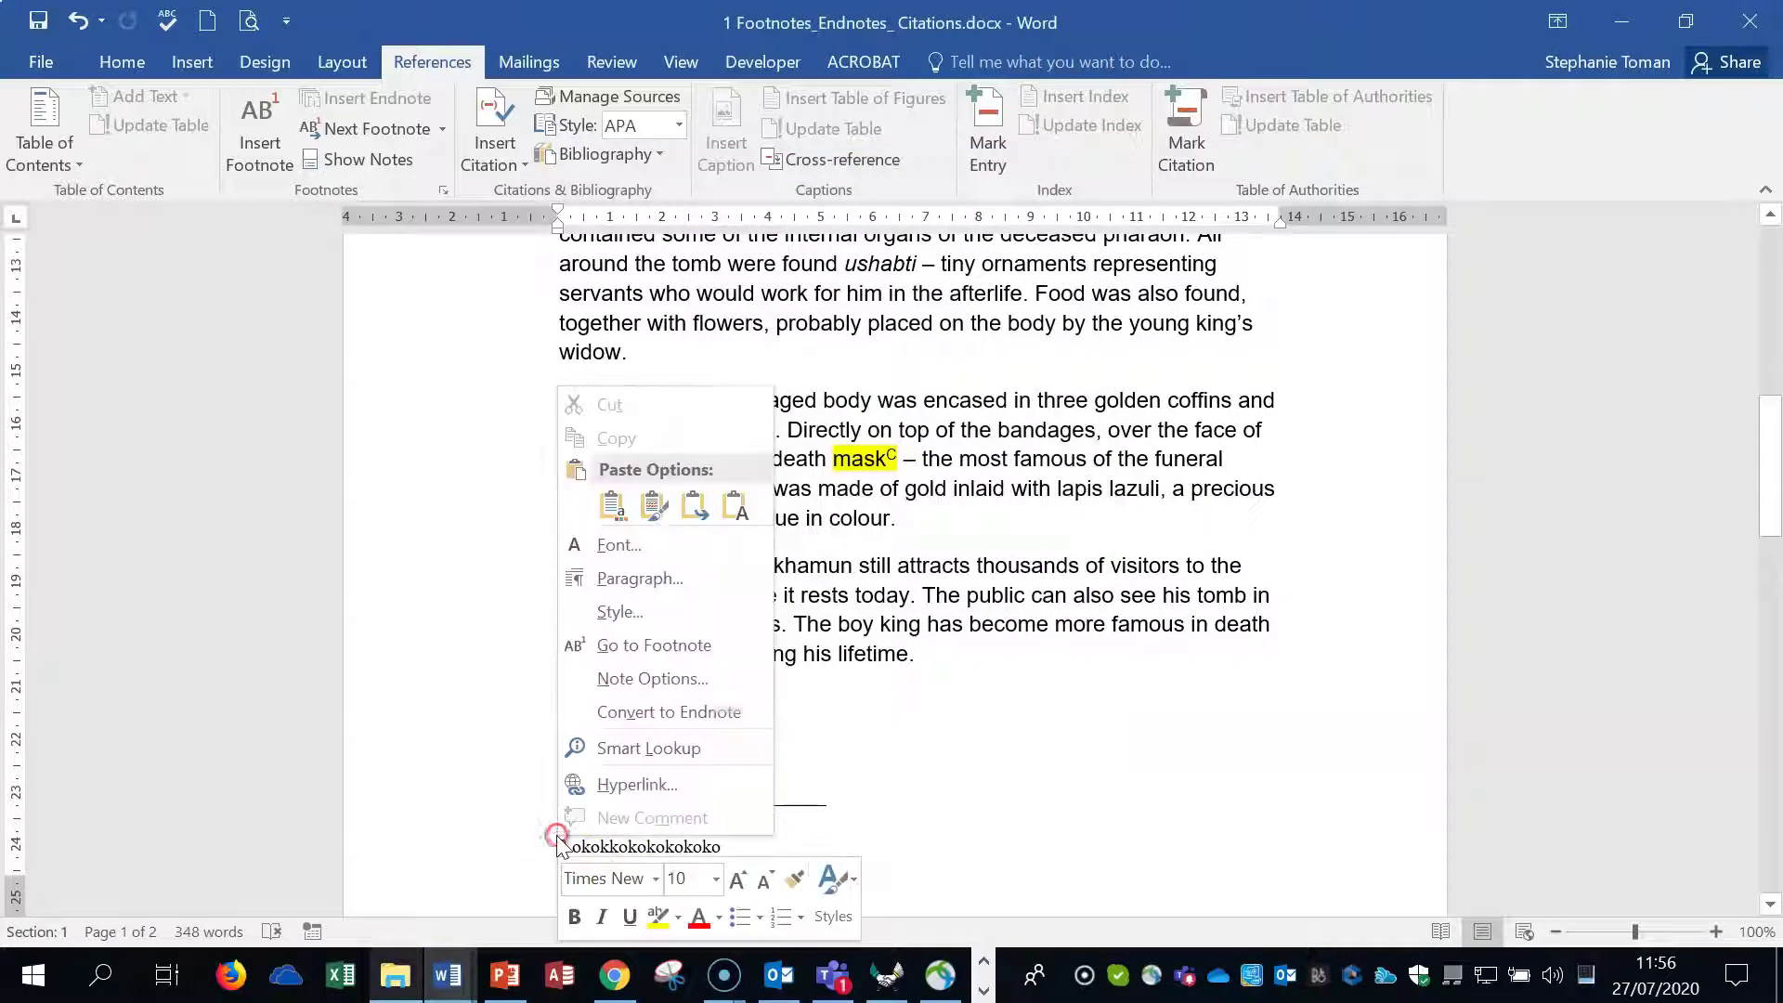
click(615, 679)
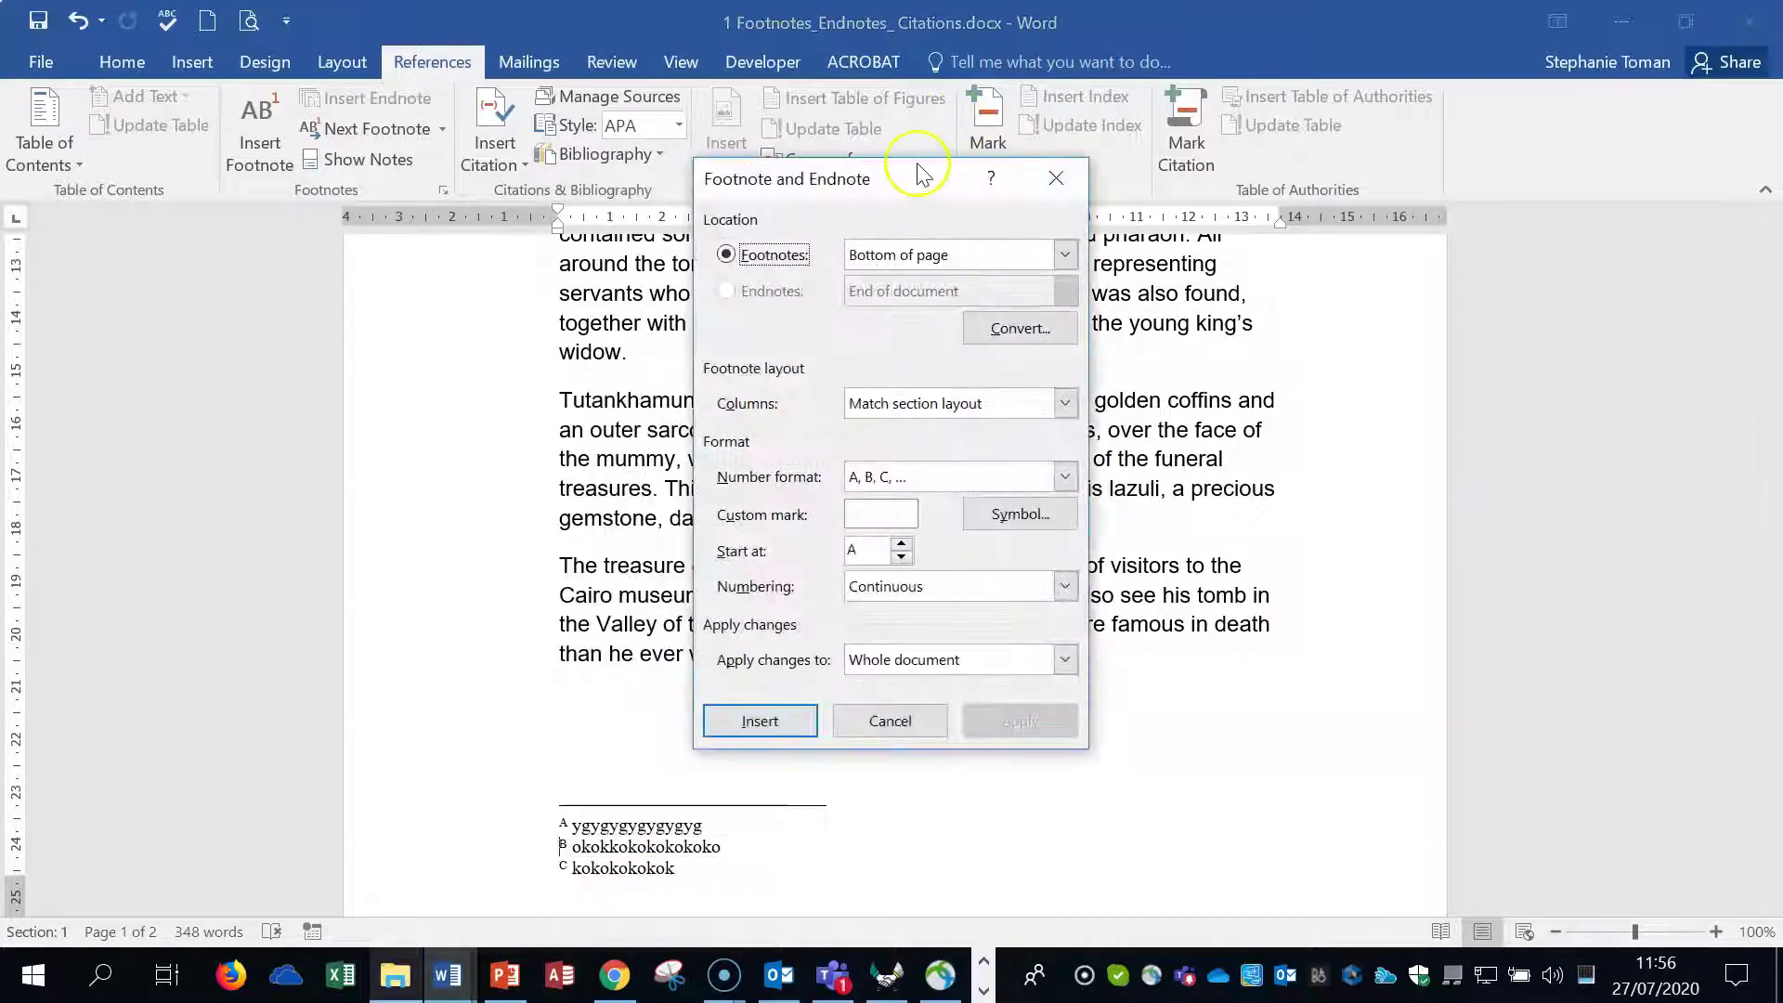
drag(895, 171, 1038, 194)
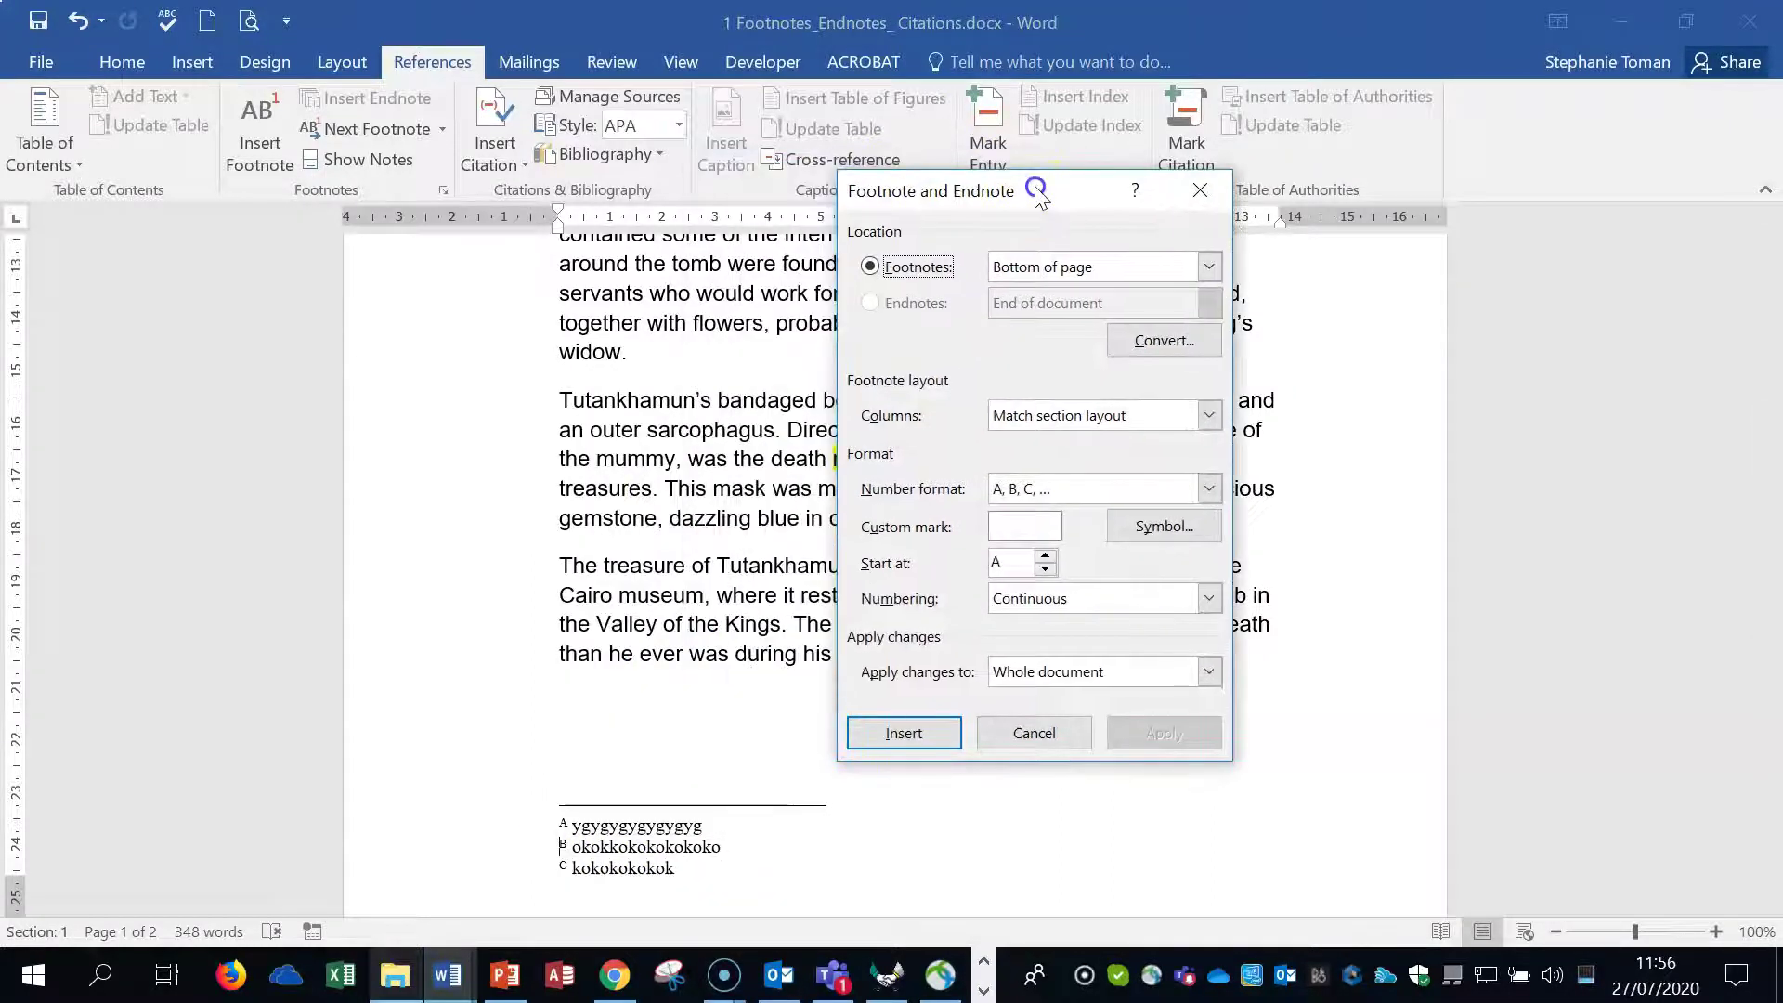
click(1210, 489)
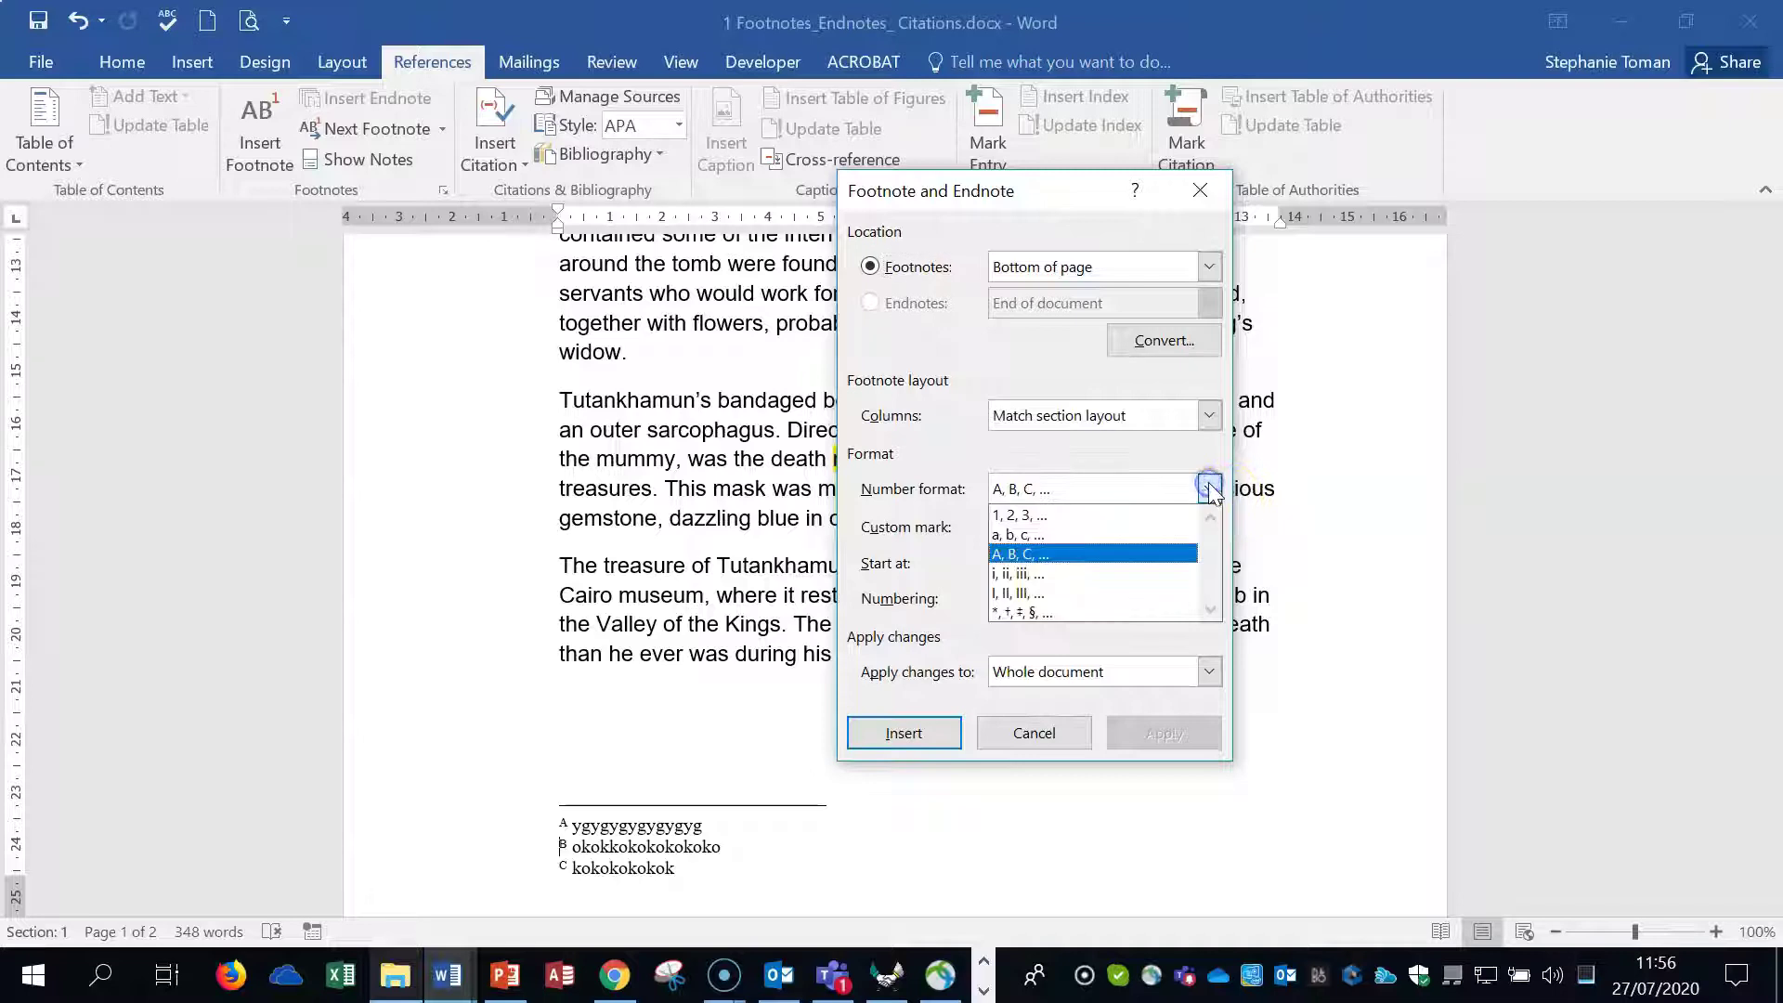
click(1062, 514)
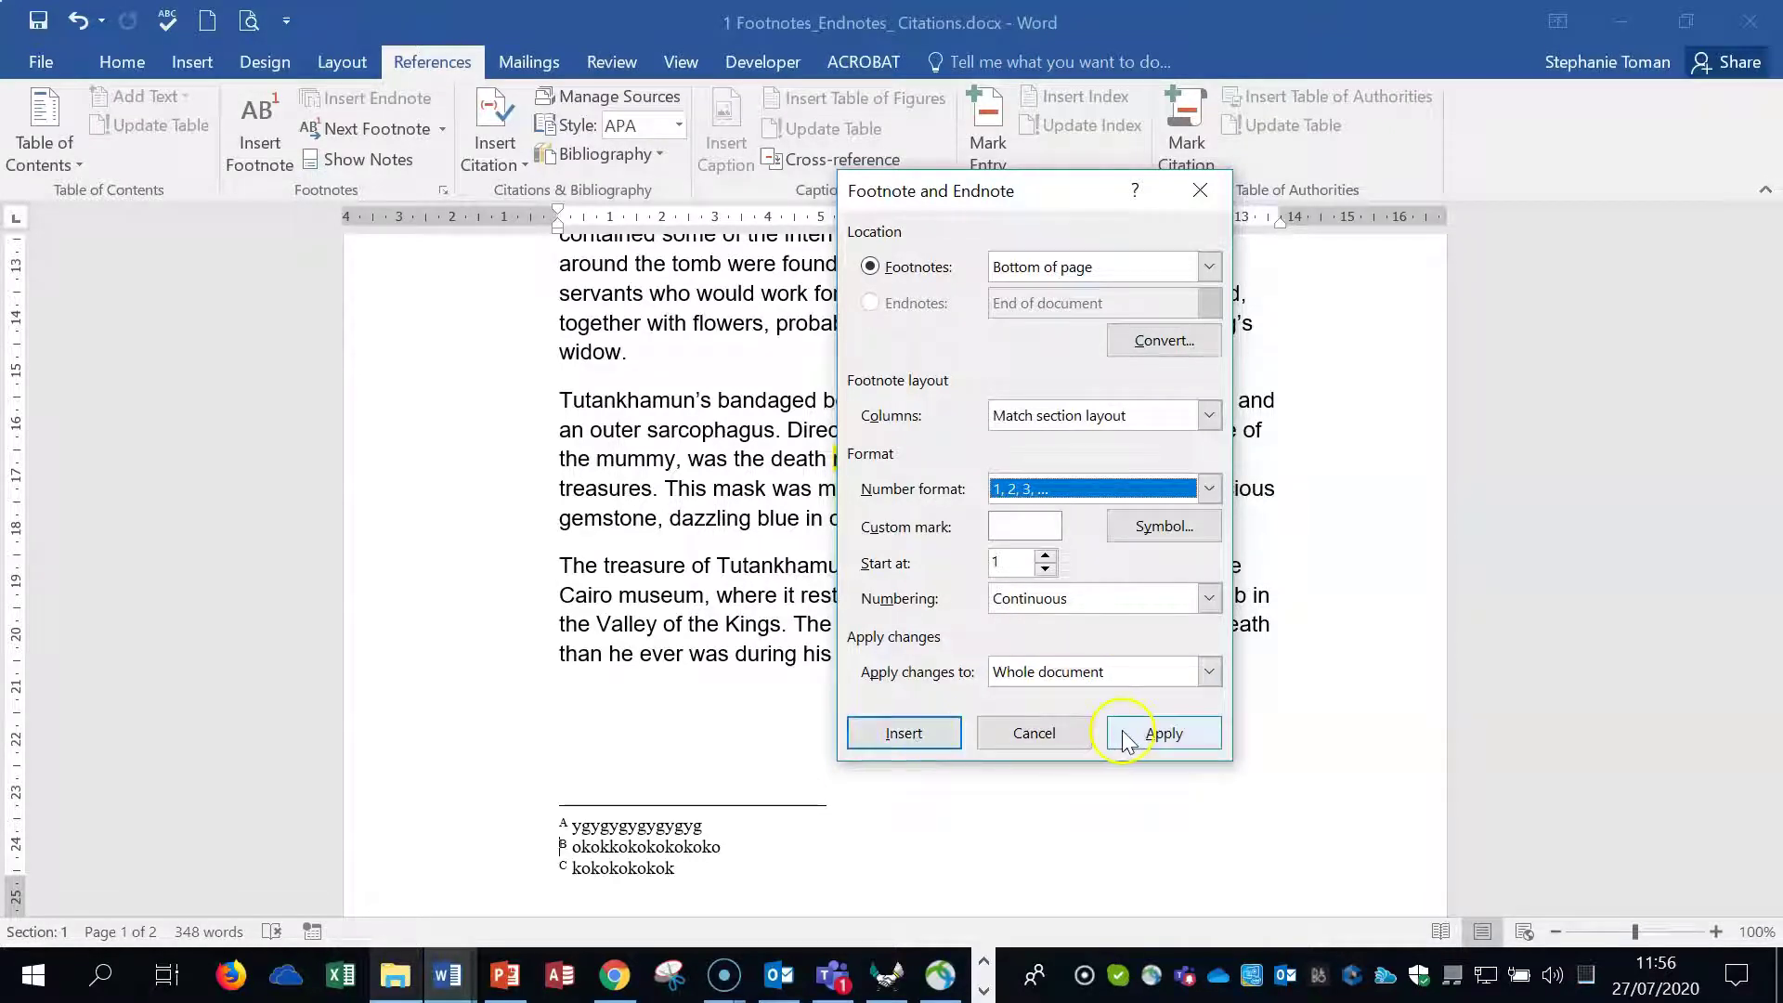
click(1164, 734)
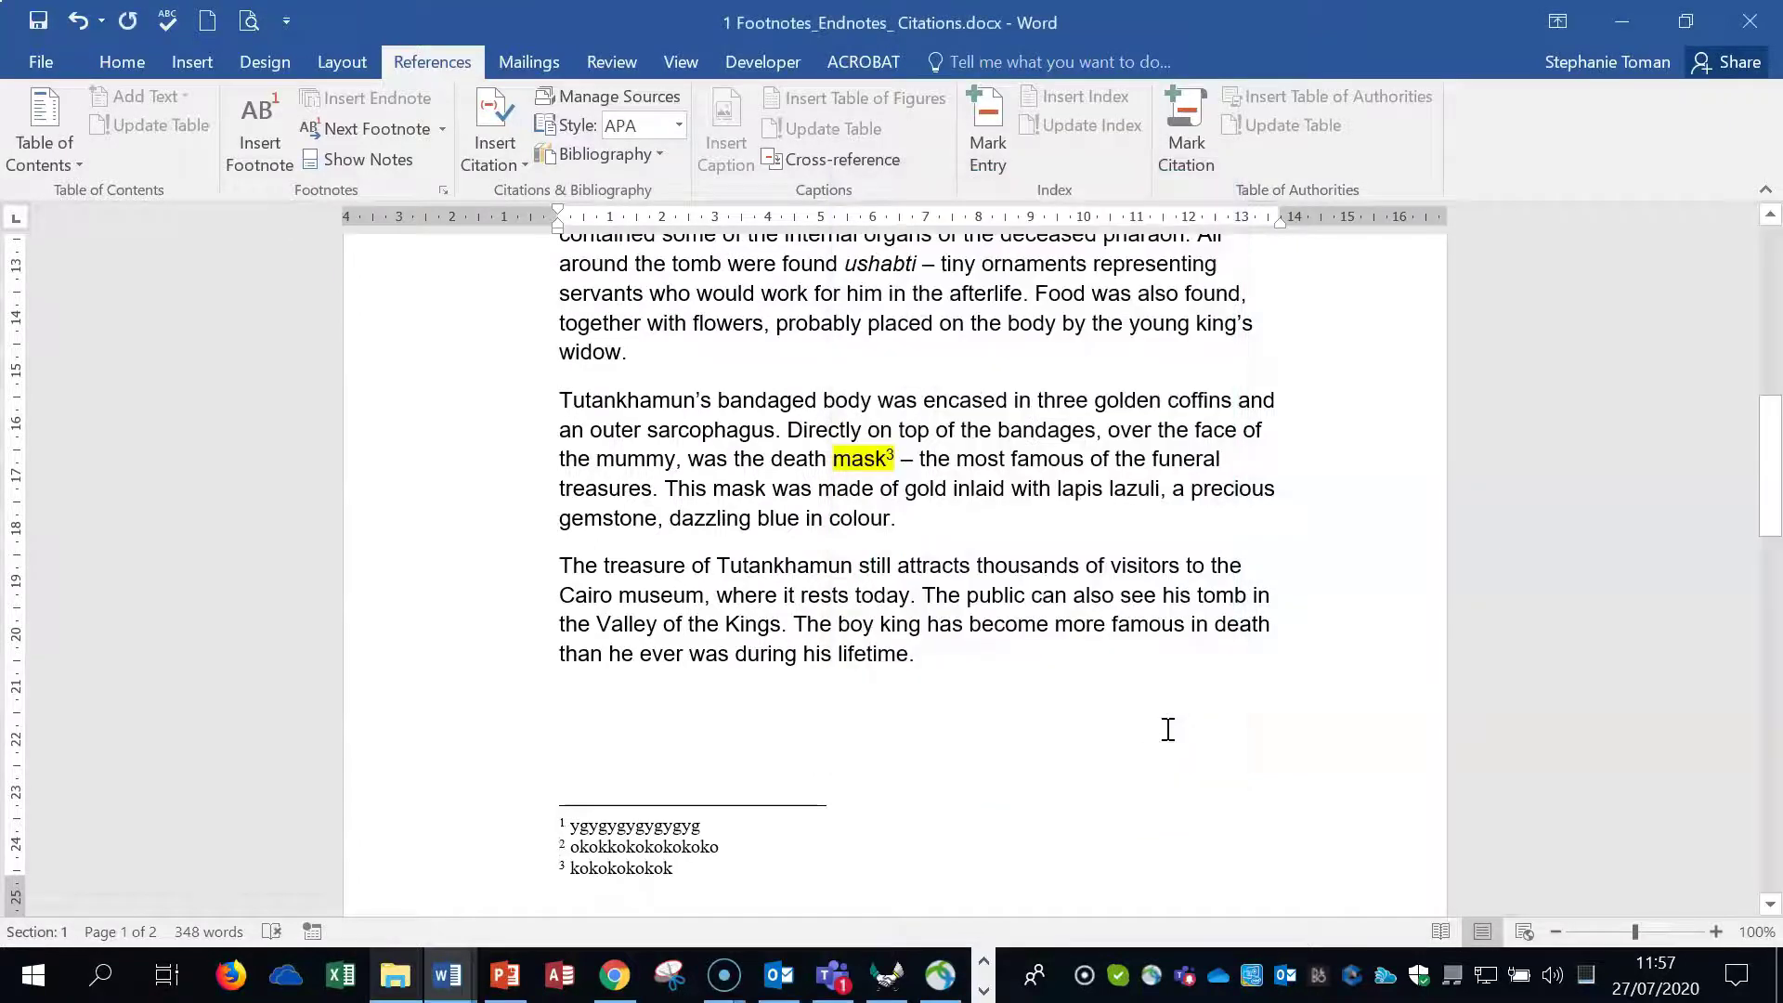
scroll(923, 766, up, 3)
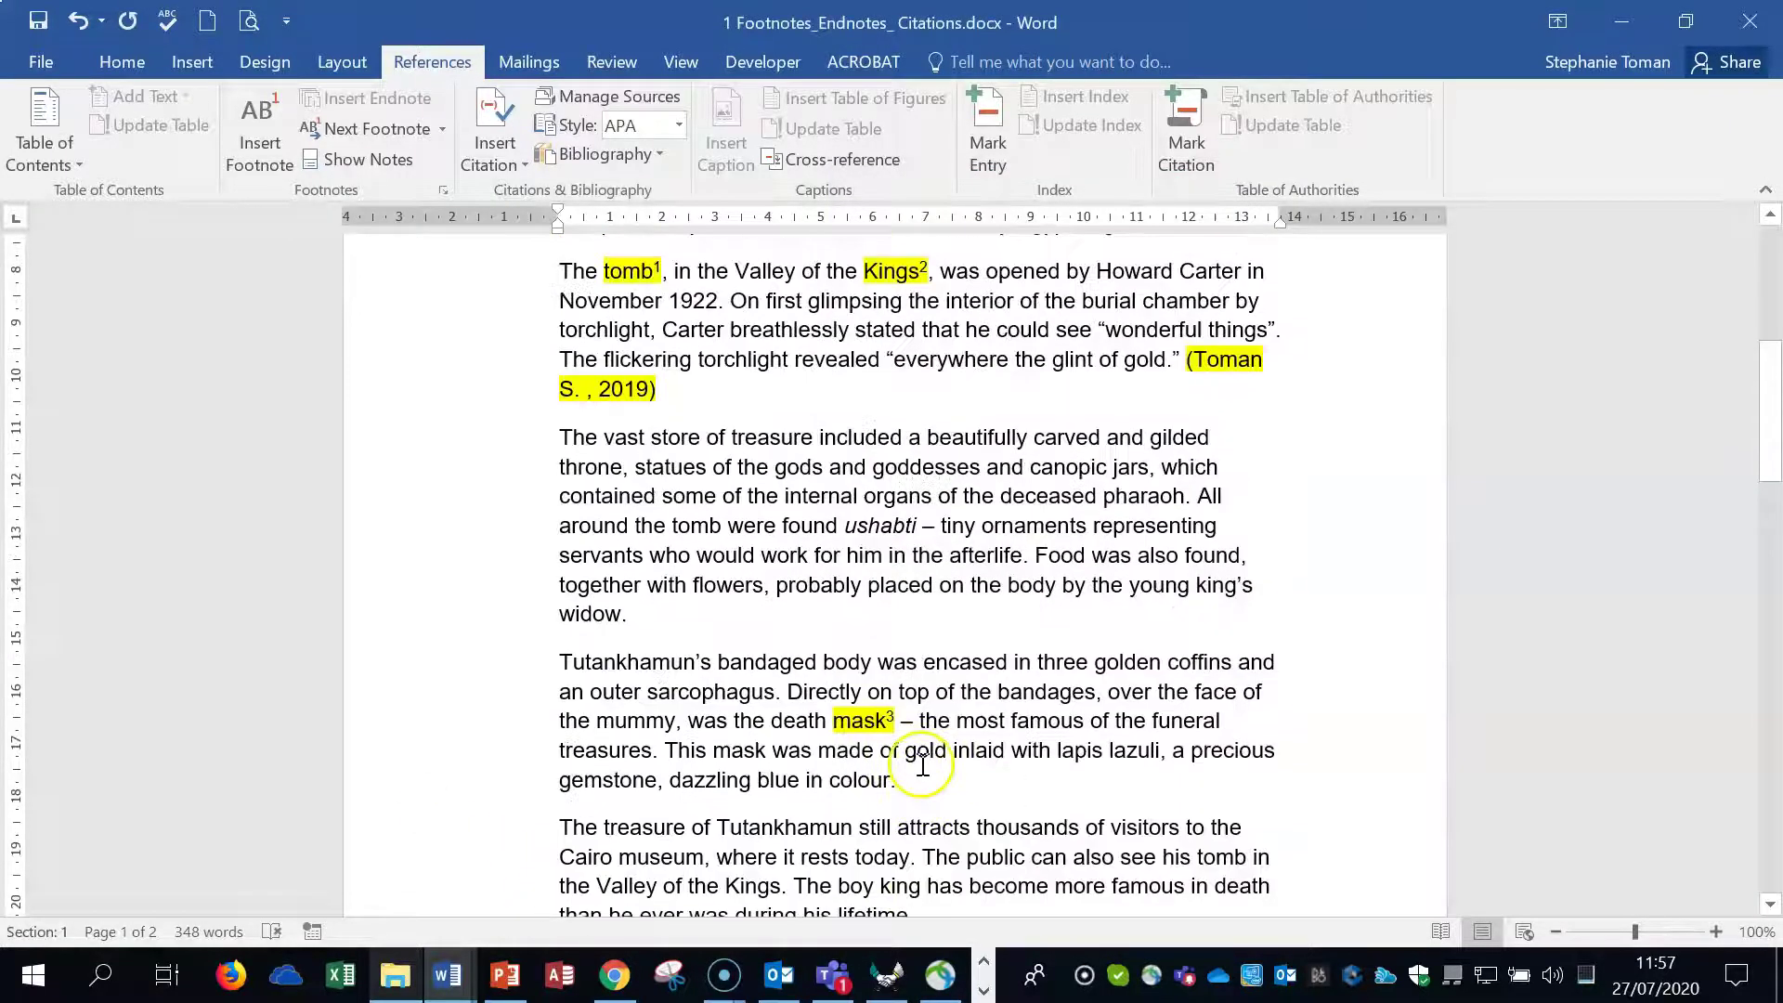
scroll(922, 766, up, 1)
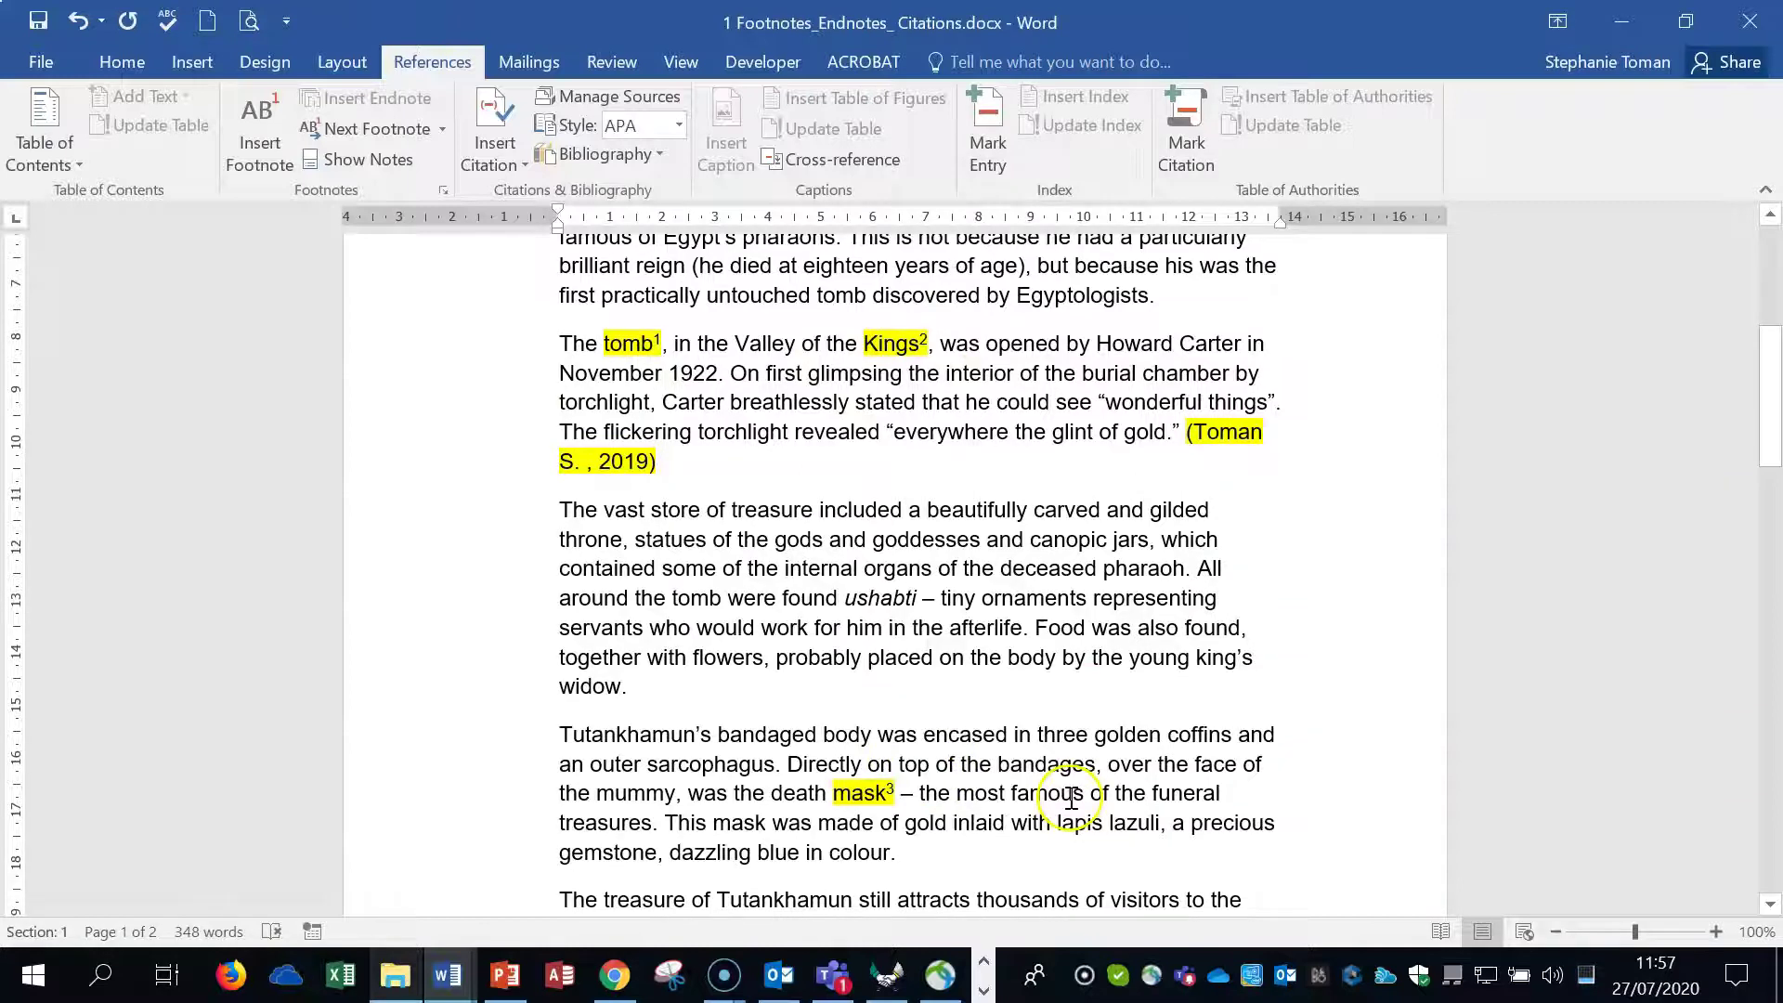
Try to delete the first footnote by removing its text "ygygygygygygyg" from the footnote area.
scroll(1071, 797, down, 6)
drag(570, 627, 755, 628)
key(Delete)
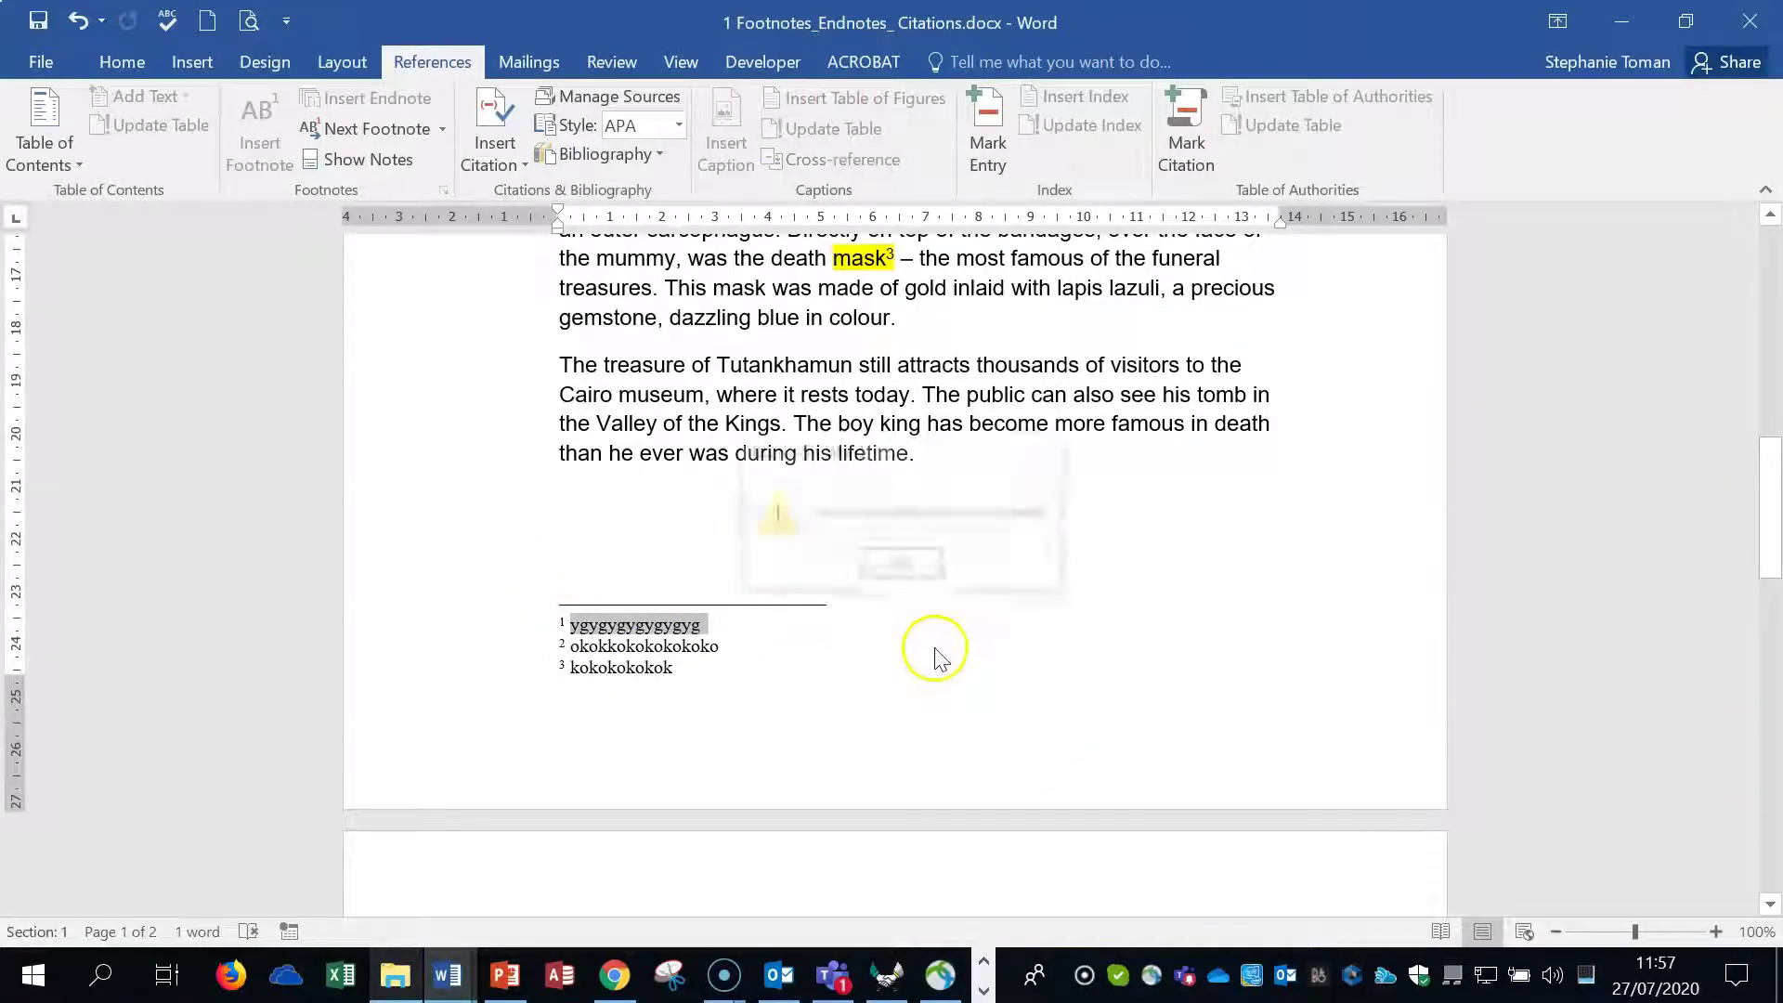
click(904, 566)
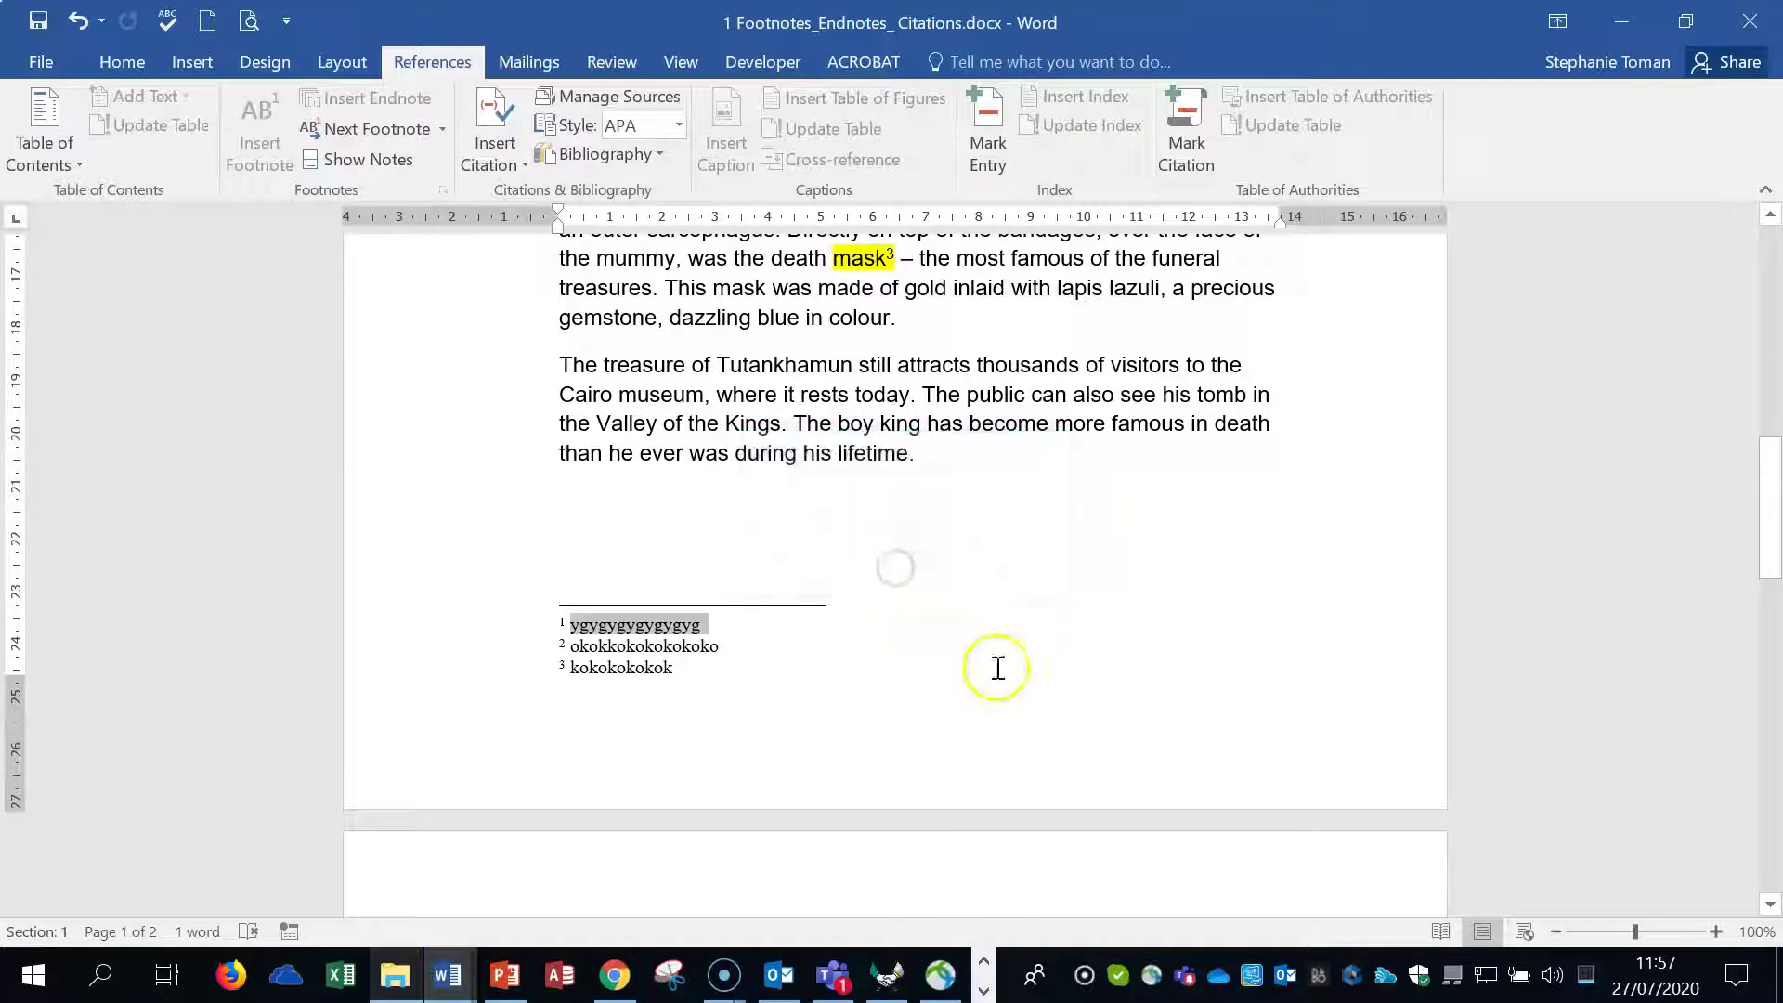
drag(571, 627, 691, 626)
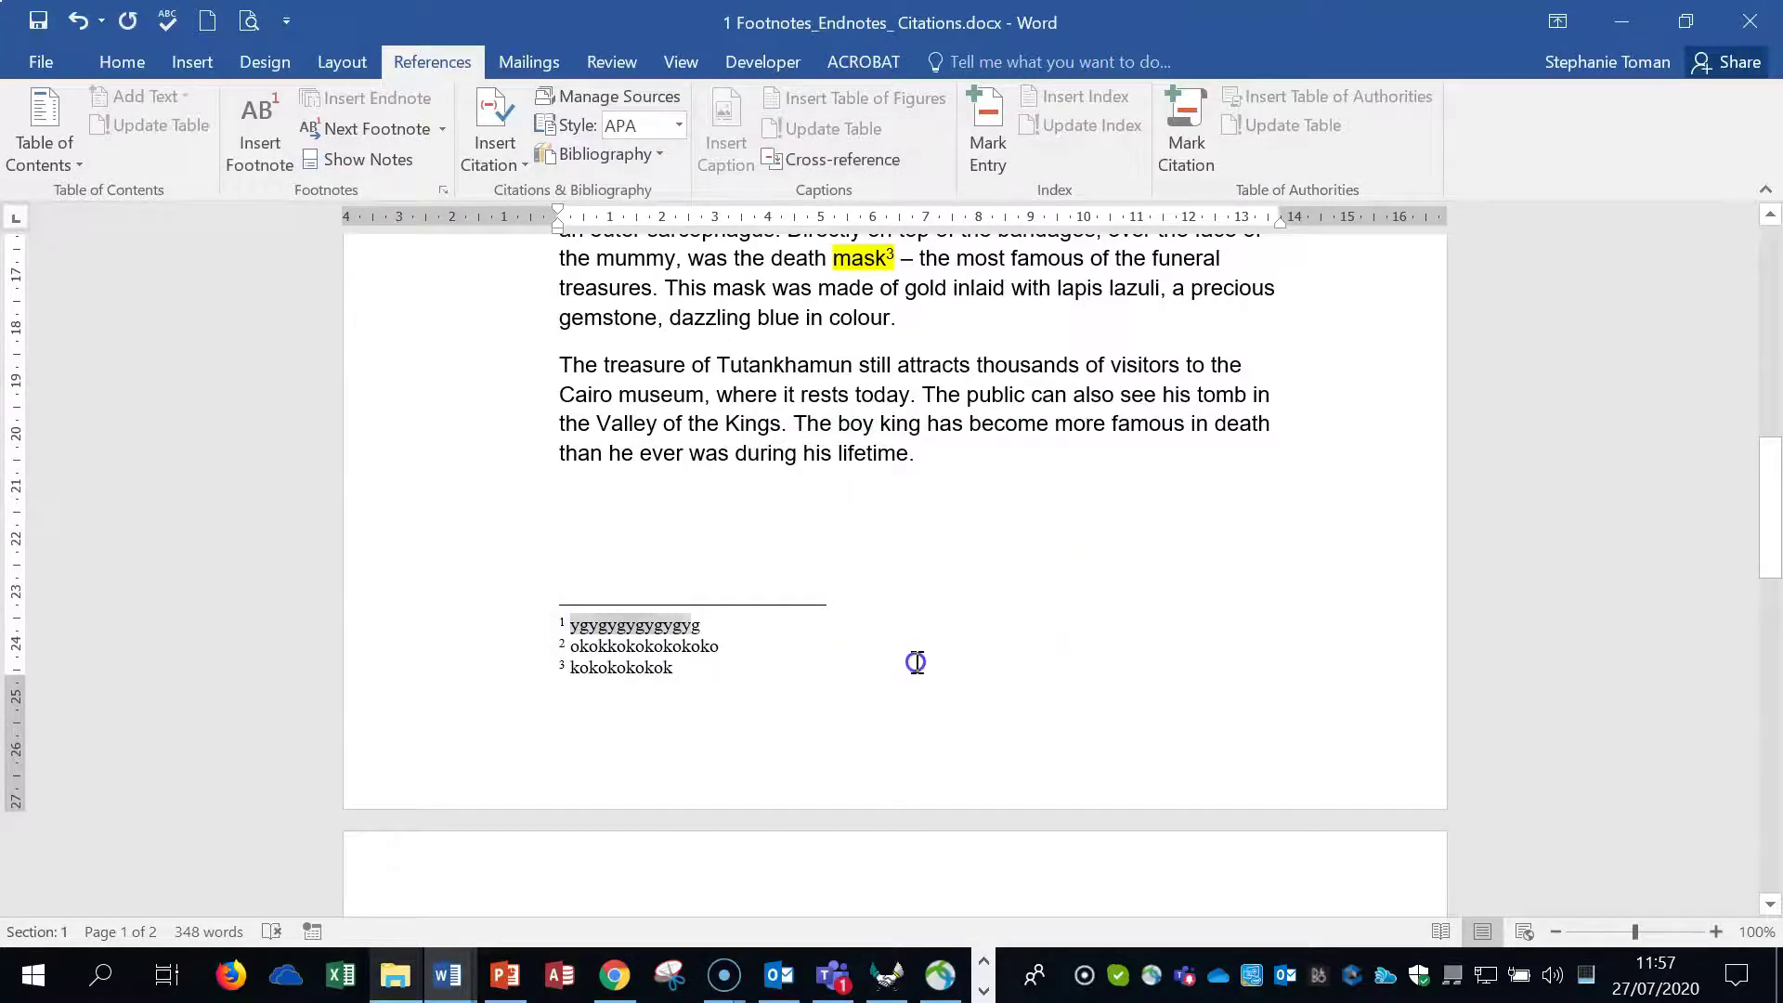
click(916, 663)
Delete the footnote attached to the highlighted word "tomb" by removing its reference mark in the body text.
scroll(916, 662, up, 8)
click(667, 616)
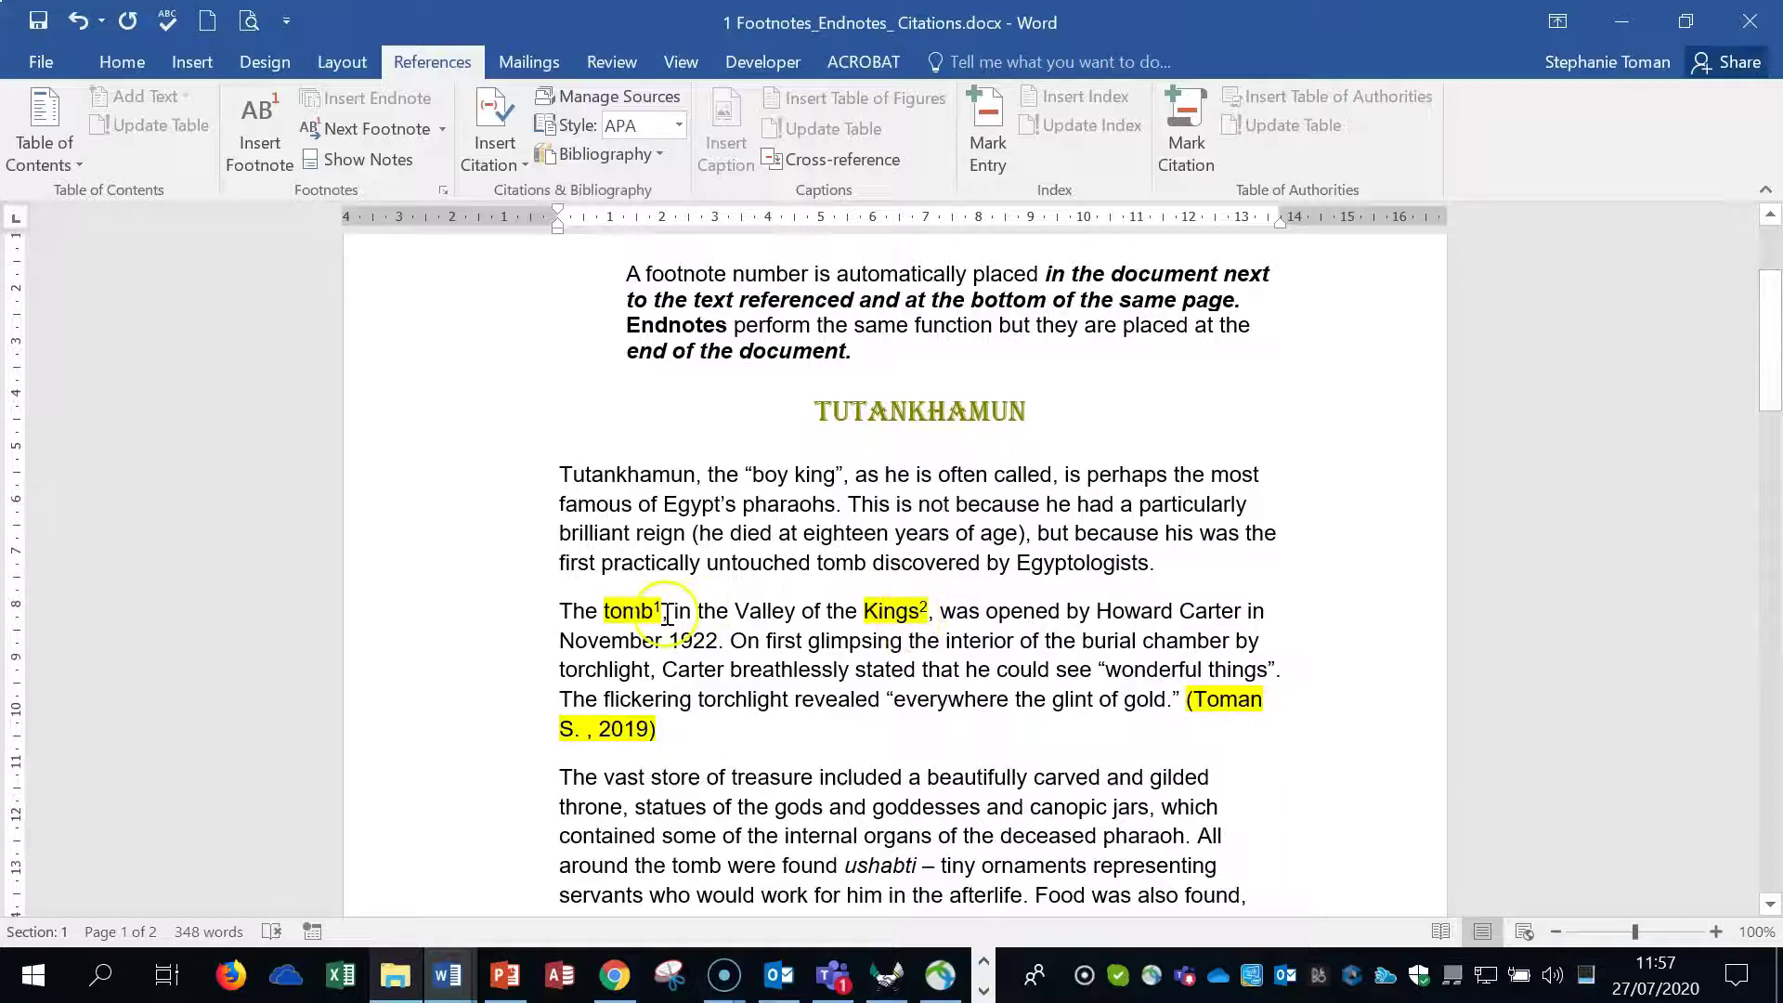
click(1133, 596)
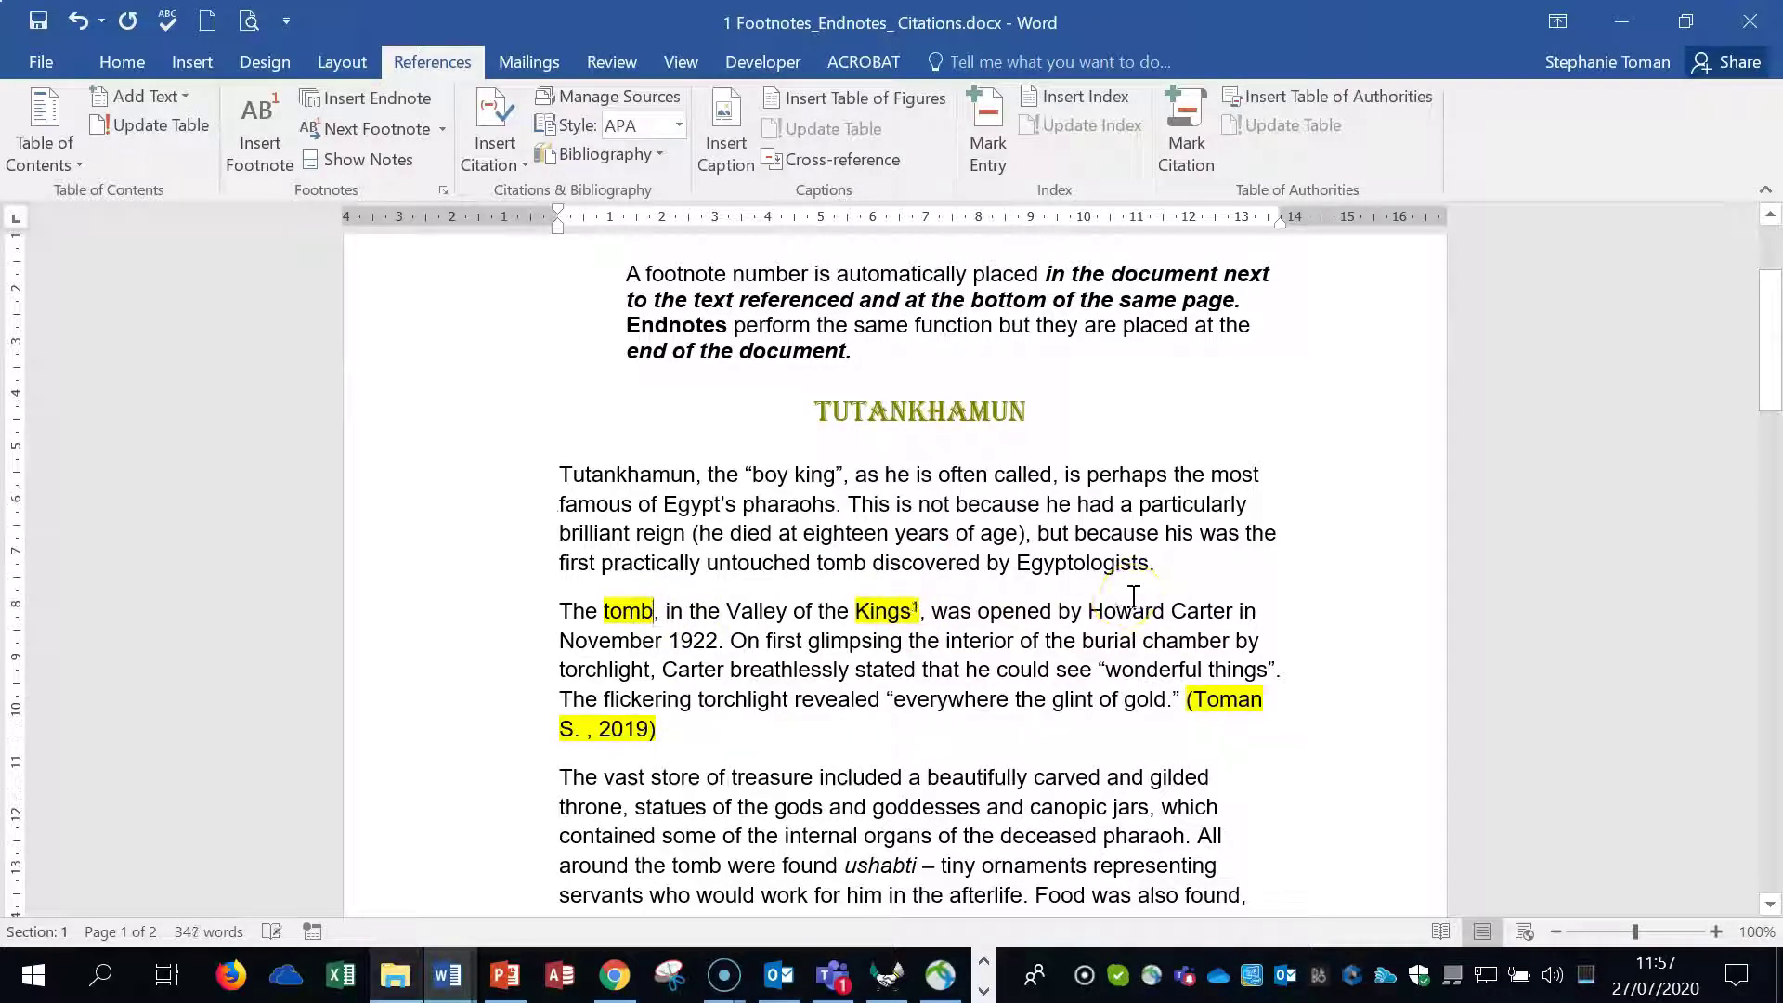
scroll(1133, 594, down, 10)
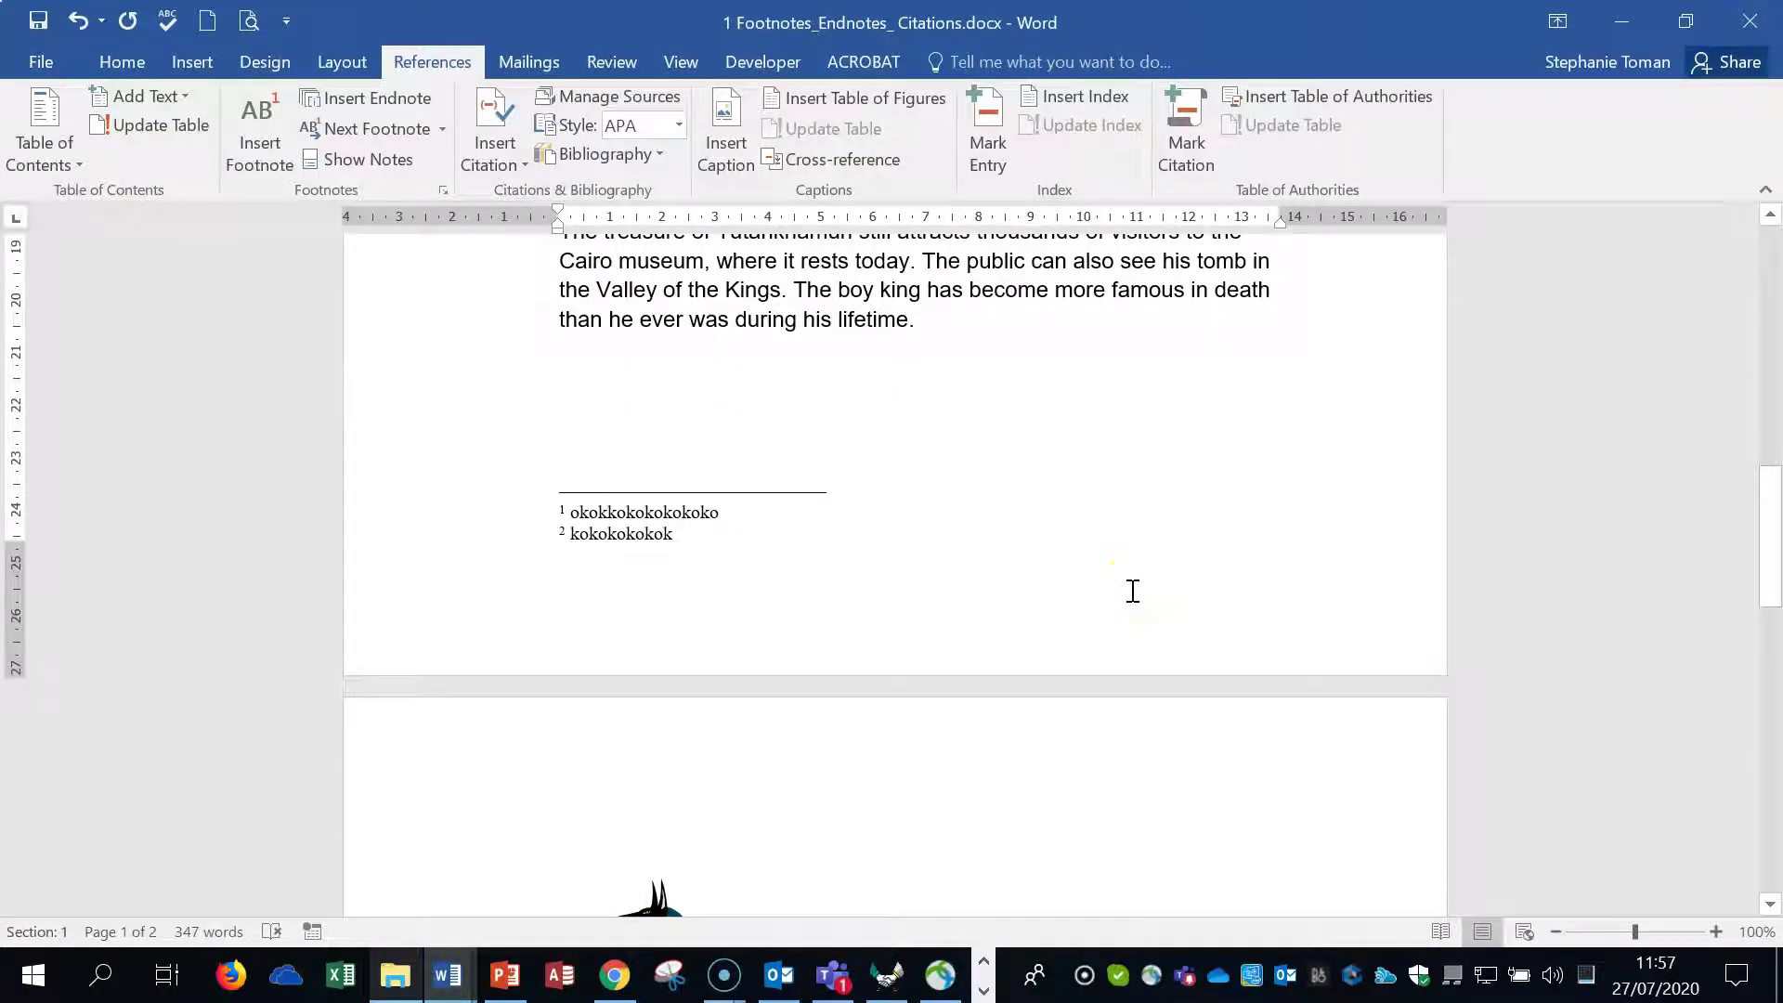
scroll(1133, 591, up, 8)
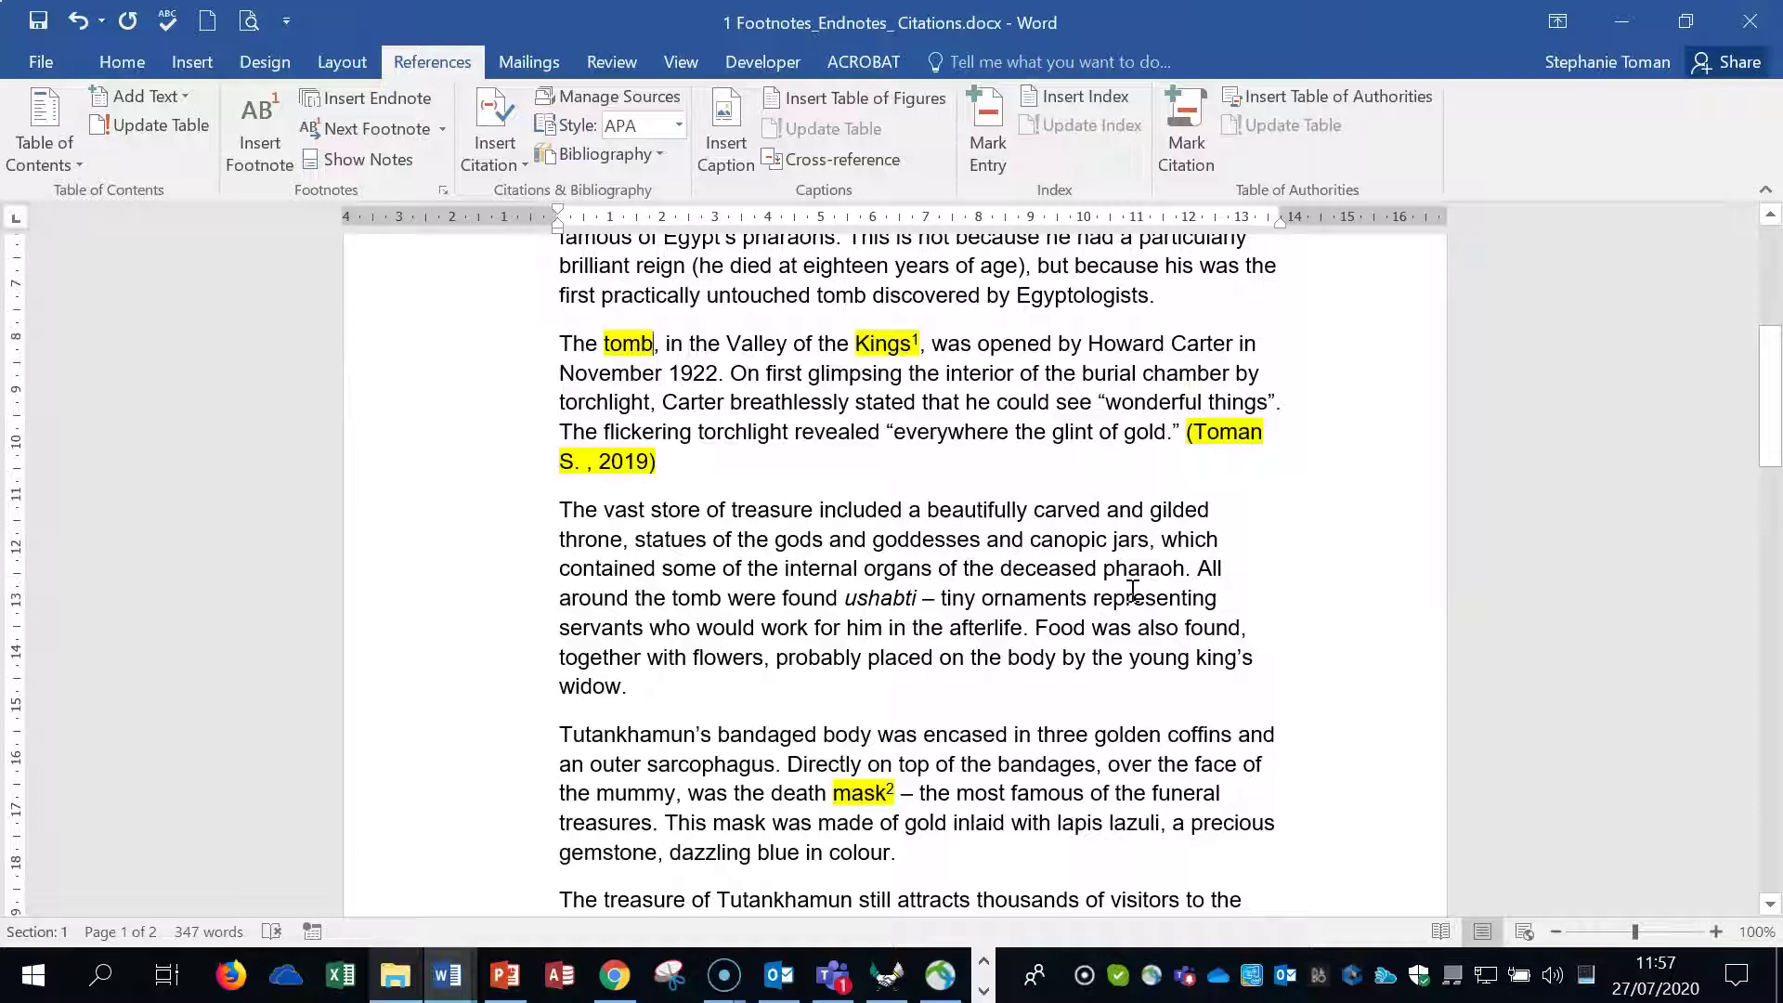
Convert the footnote "kokokokokok" belonging to the highlighted word "mask" to an endnote.
scroll(1133, 590, down, 4)
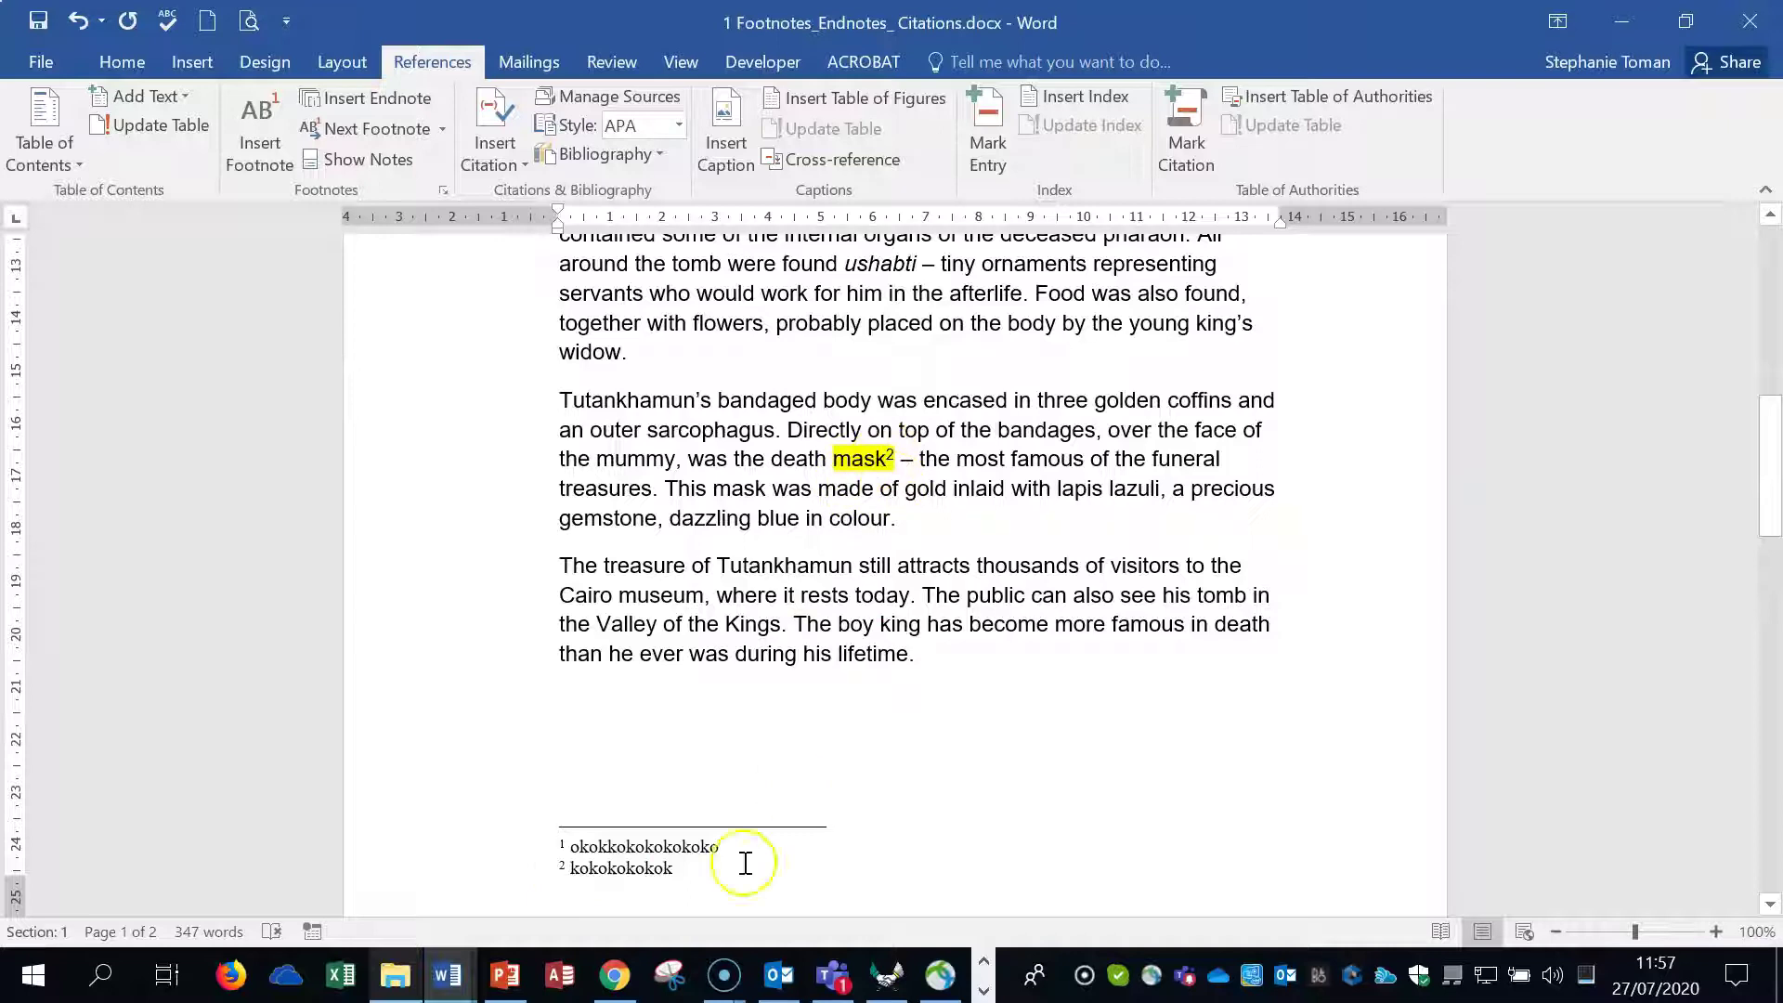
right_click(562, 870)
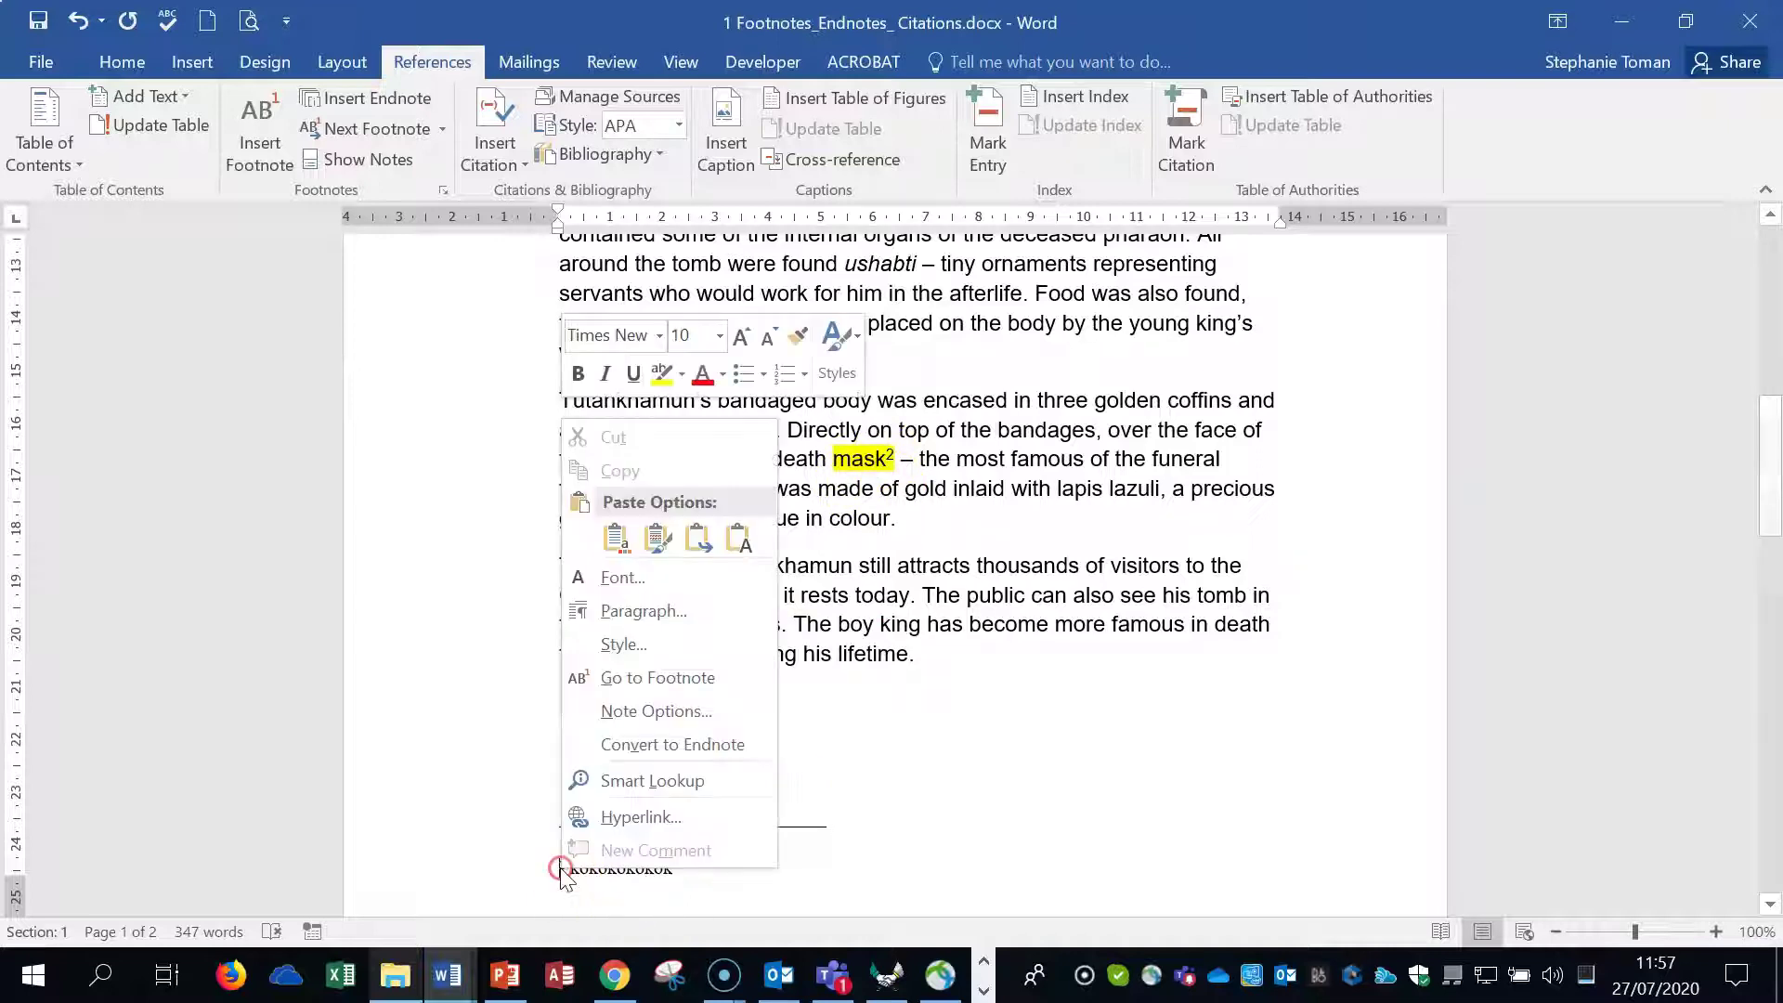
click(684, 742)
scroll(929, 698, down, 10)
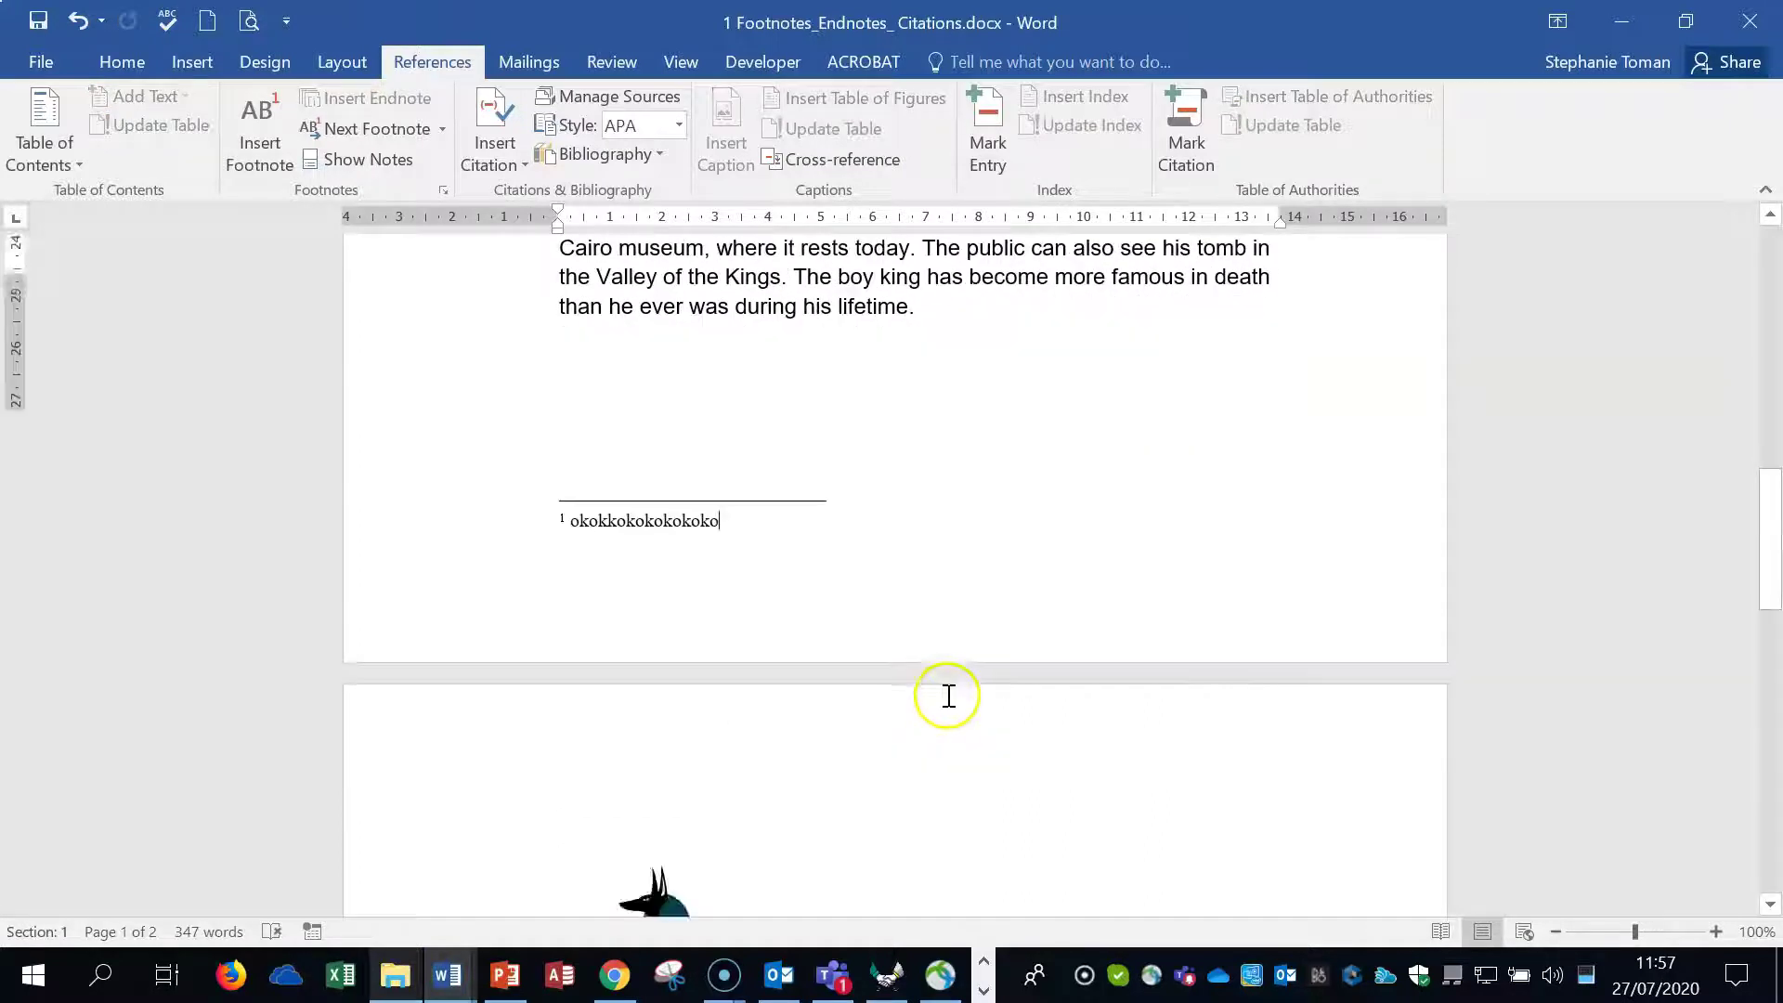
scroll(955, 704, down, 2)
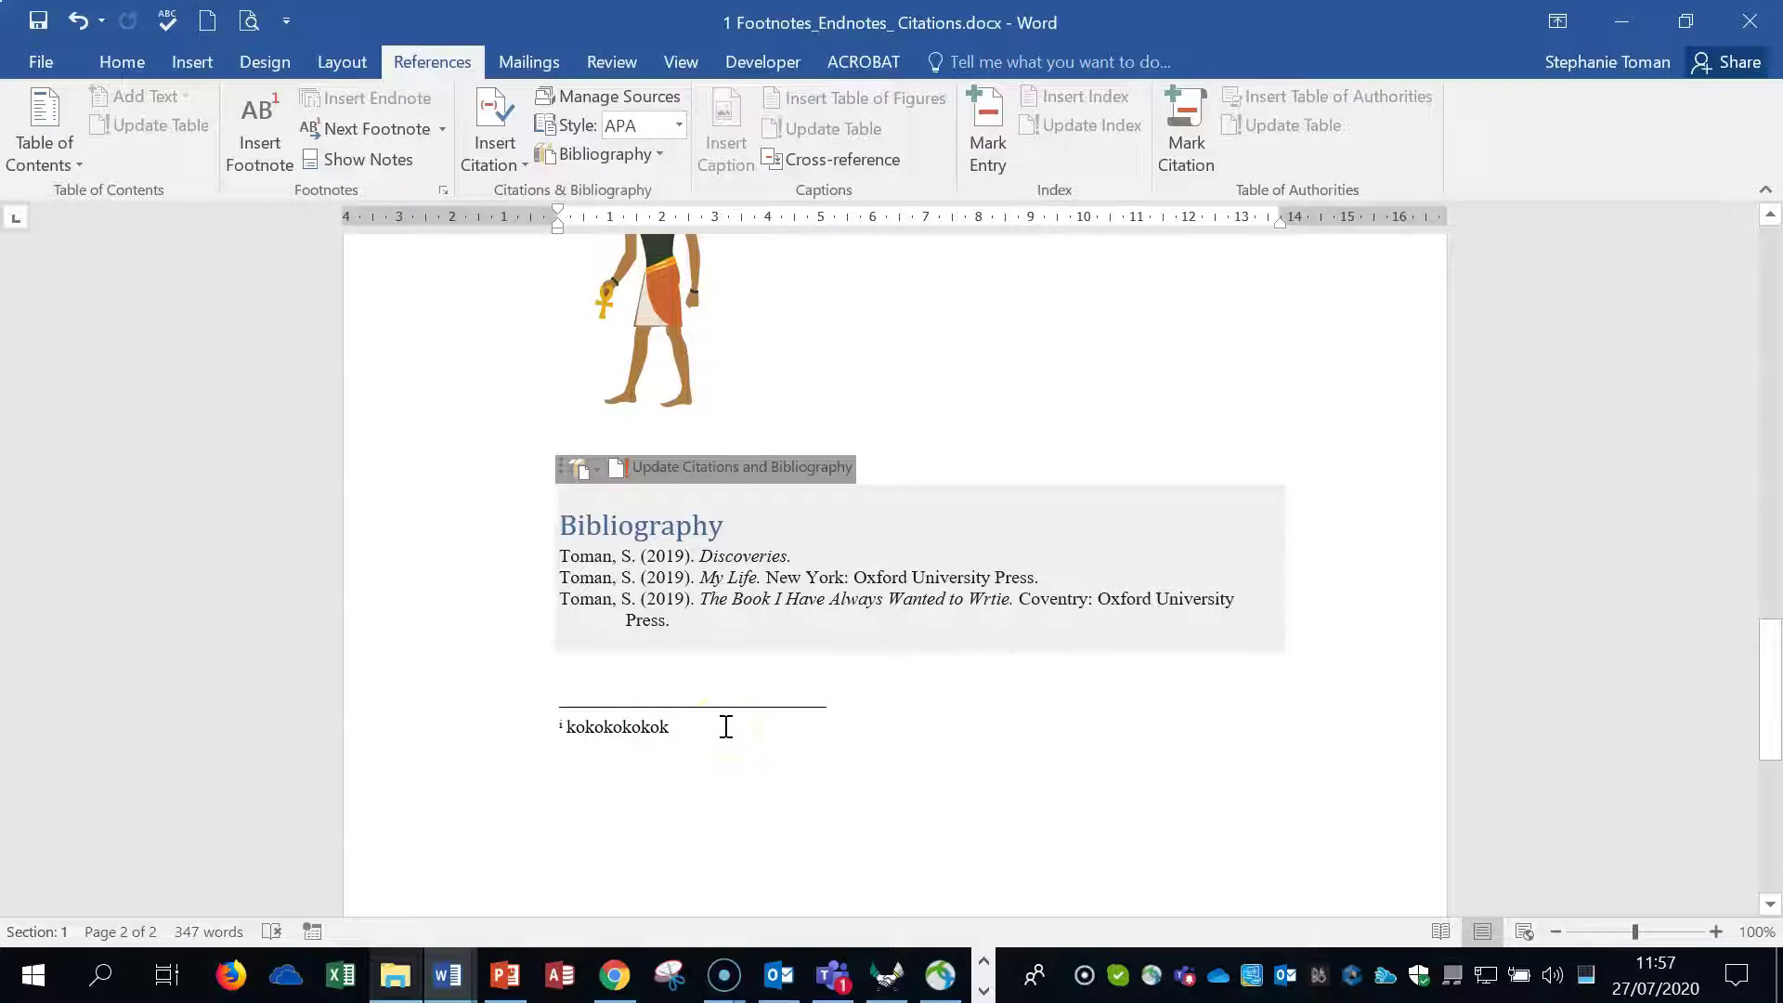
Examine the remaining footnote, the endnote at the end of the document and its reference mark after "mask".
scroll(726, 727, up, 10)
click(800, 756)
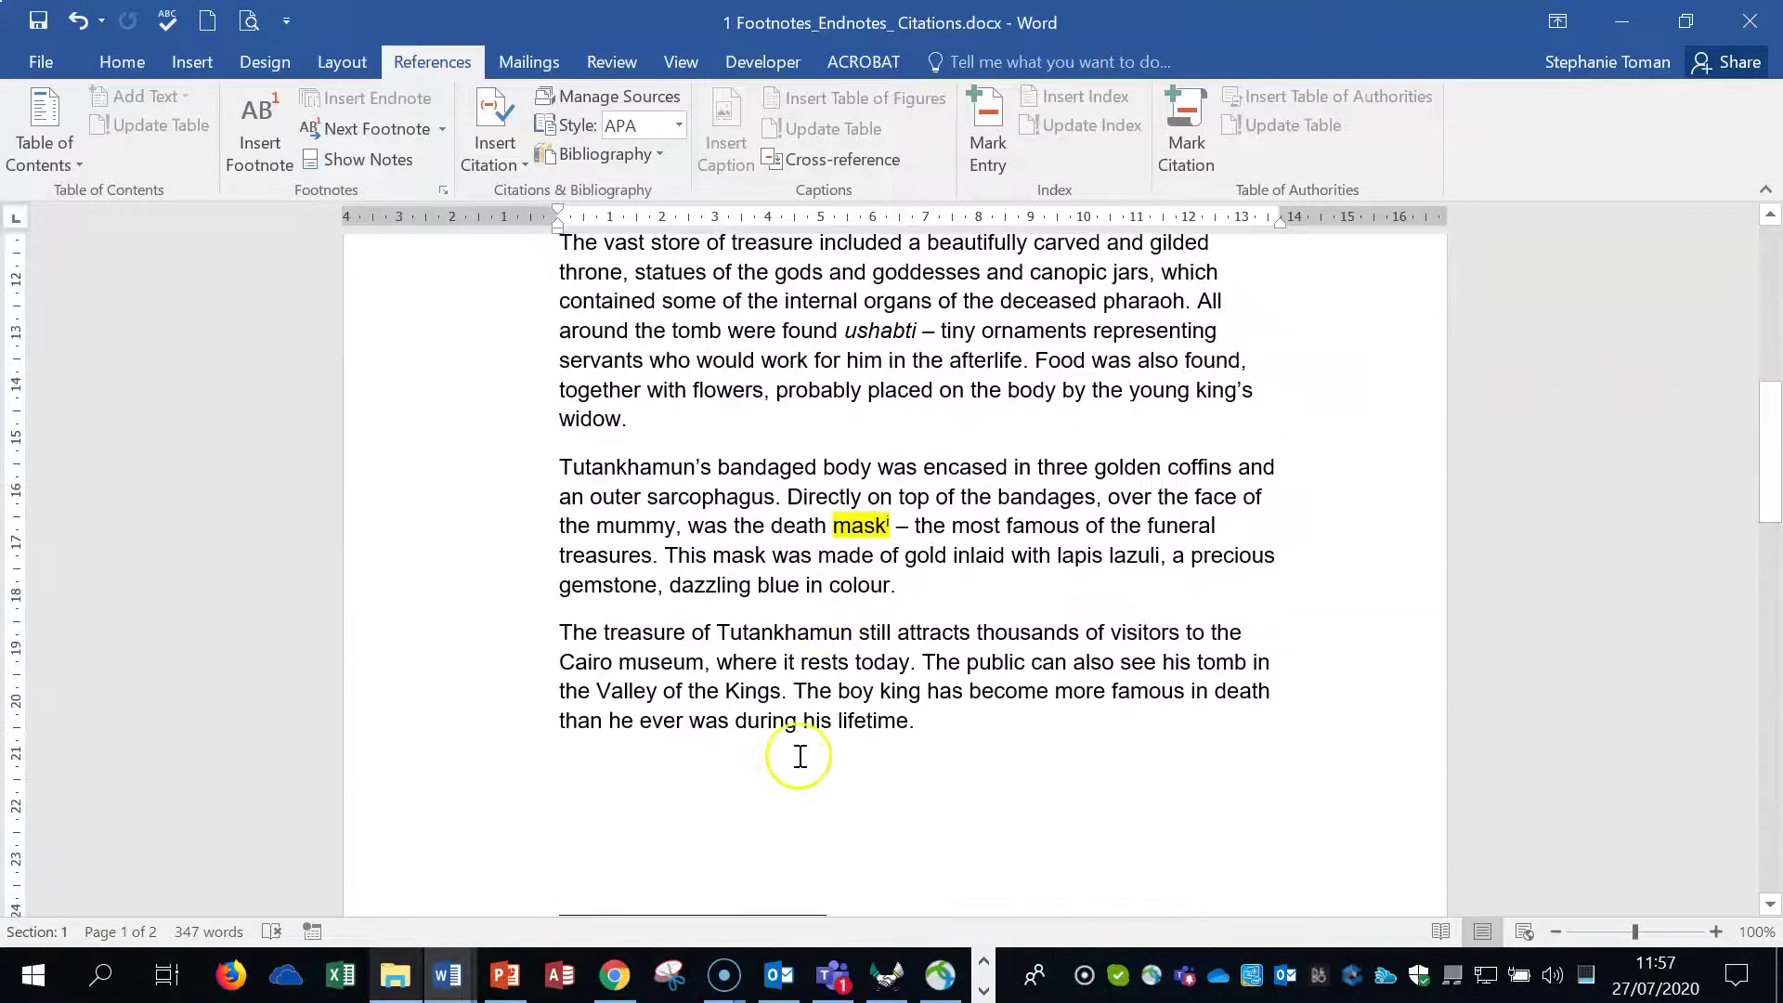
scroll(955, 824, down, 2)
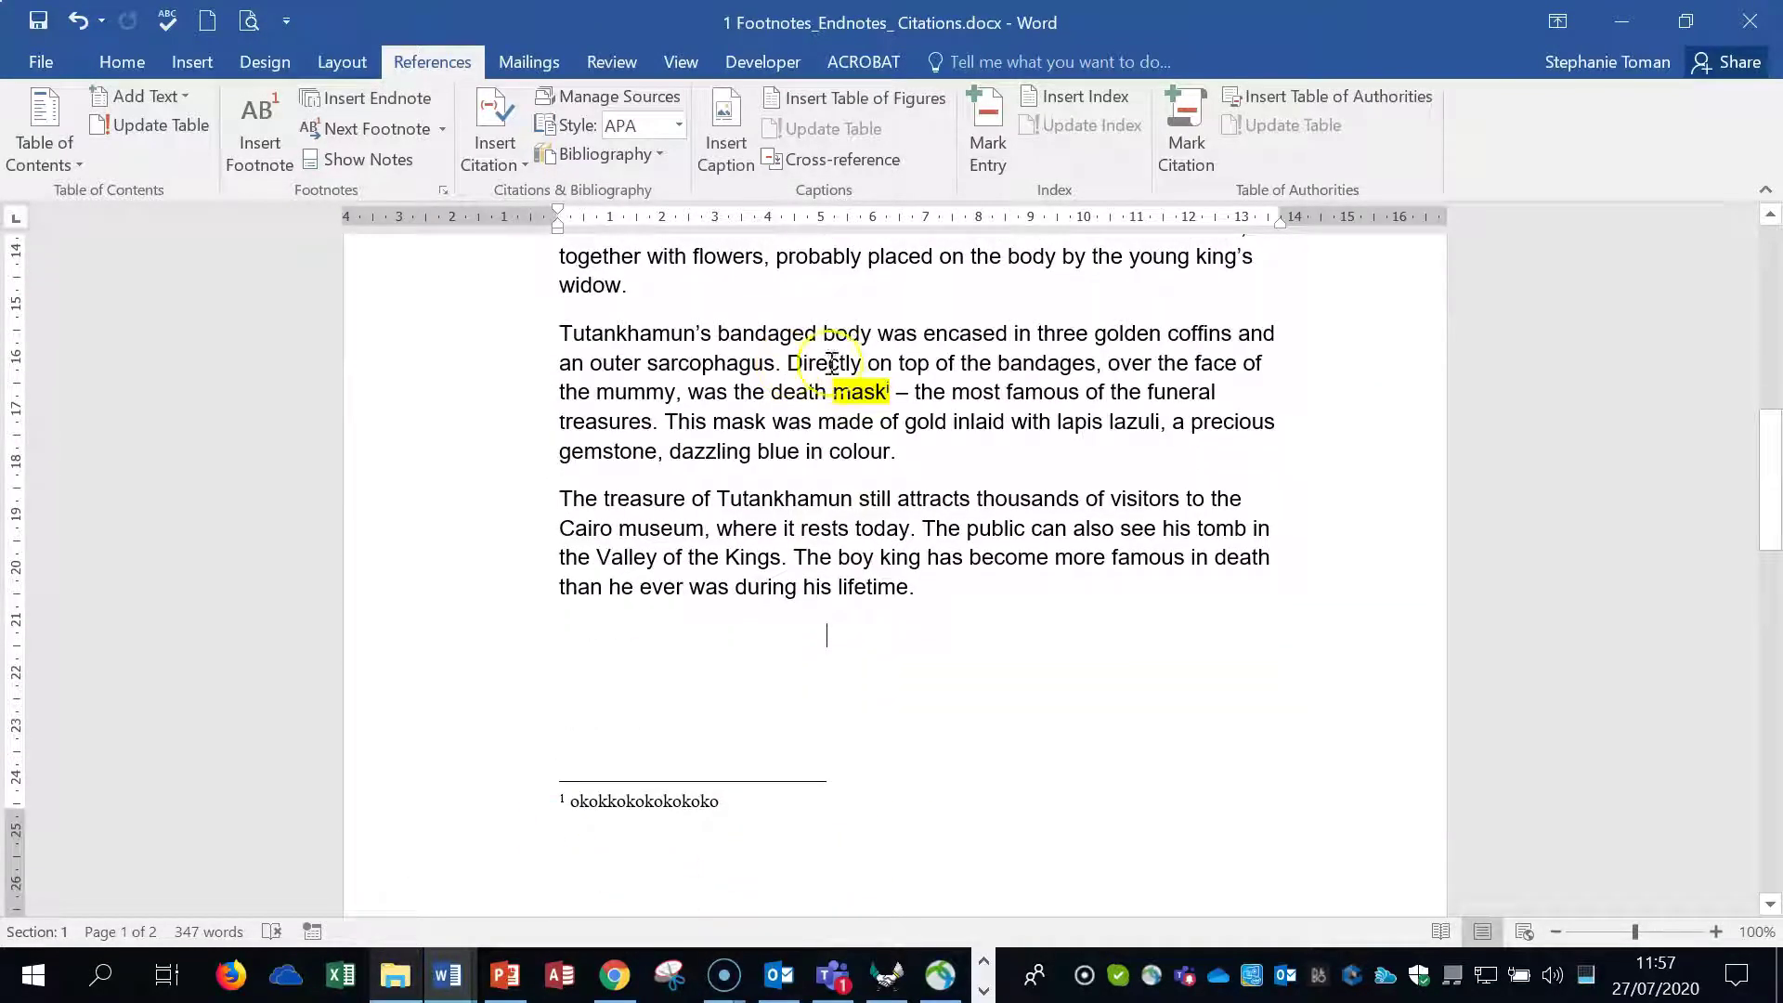
click(1105, 607)
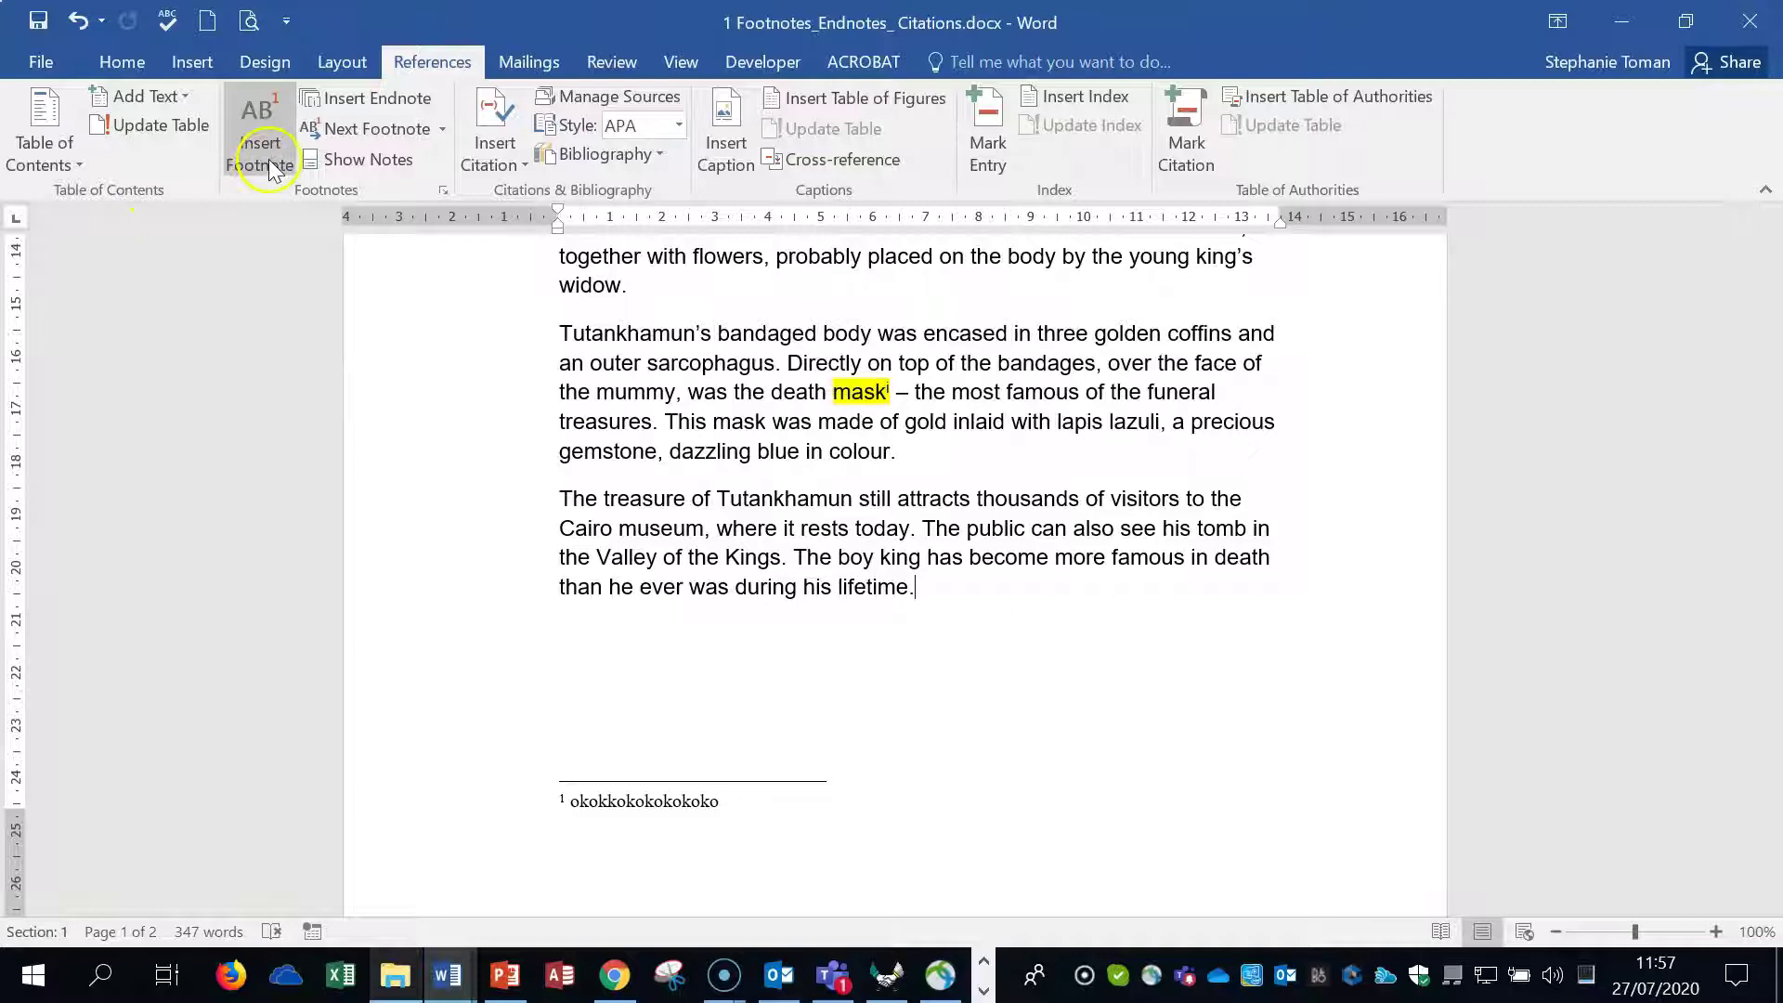
scroll(932, 599, down, 12)
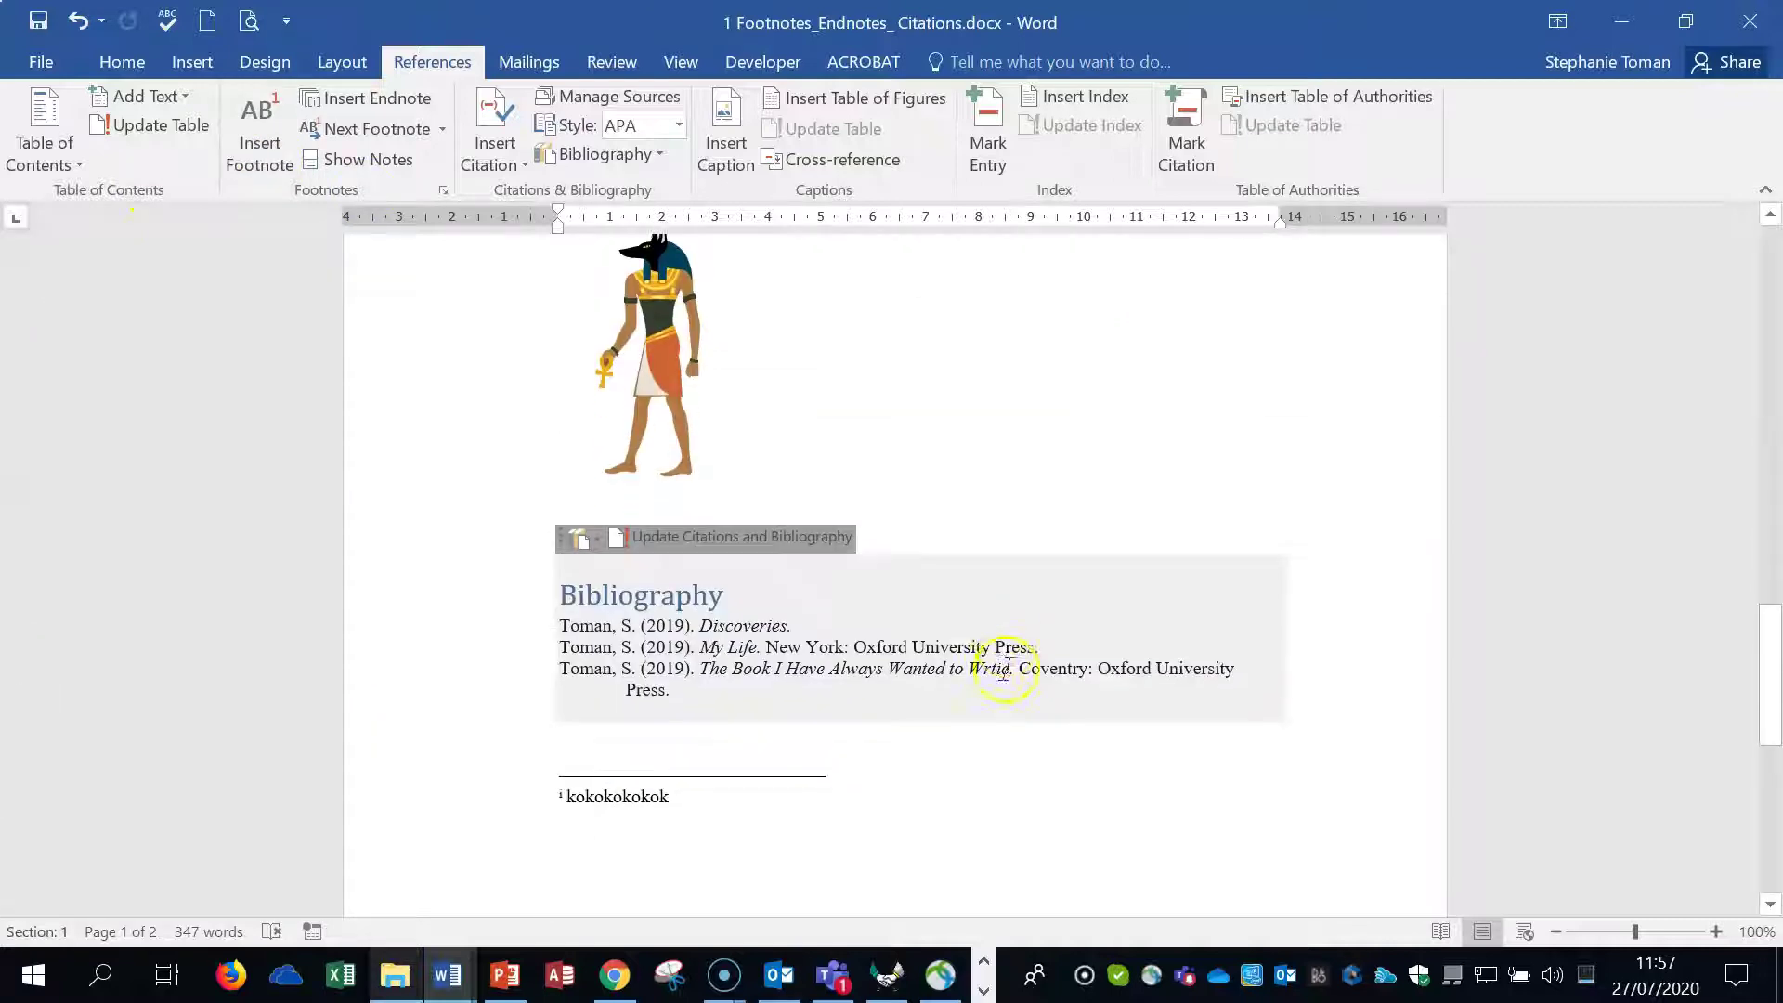
scroll(929, 661, up, 10)
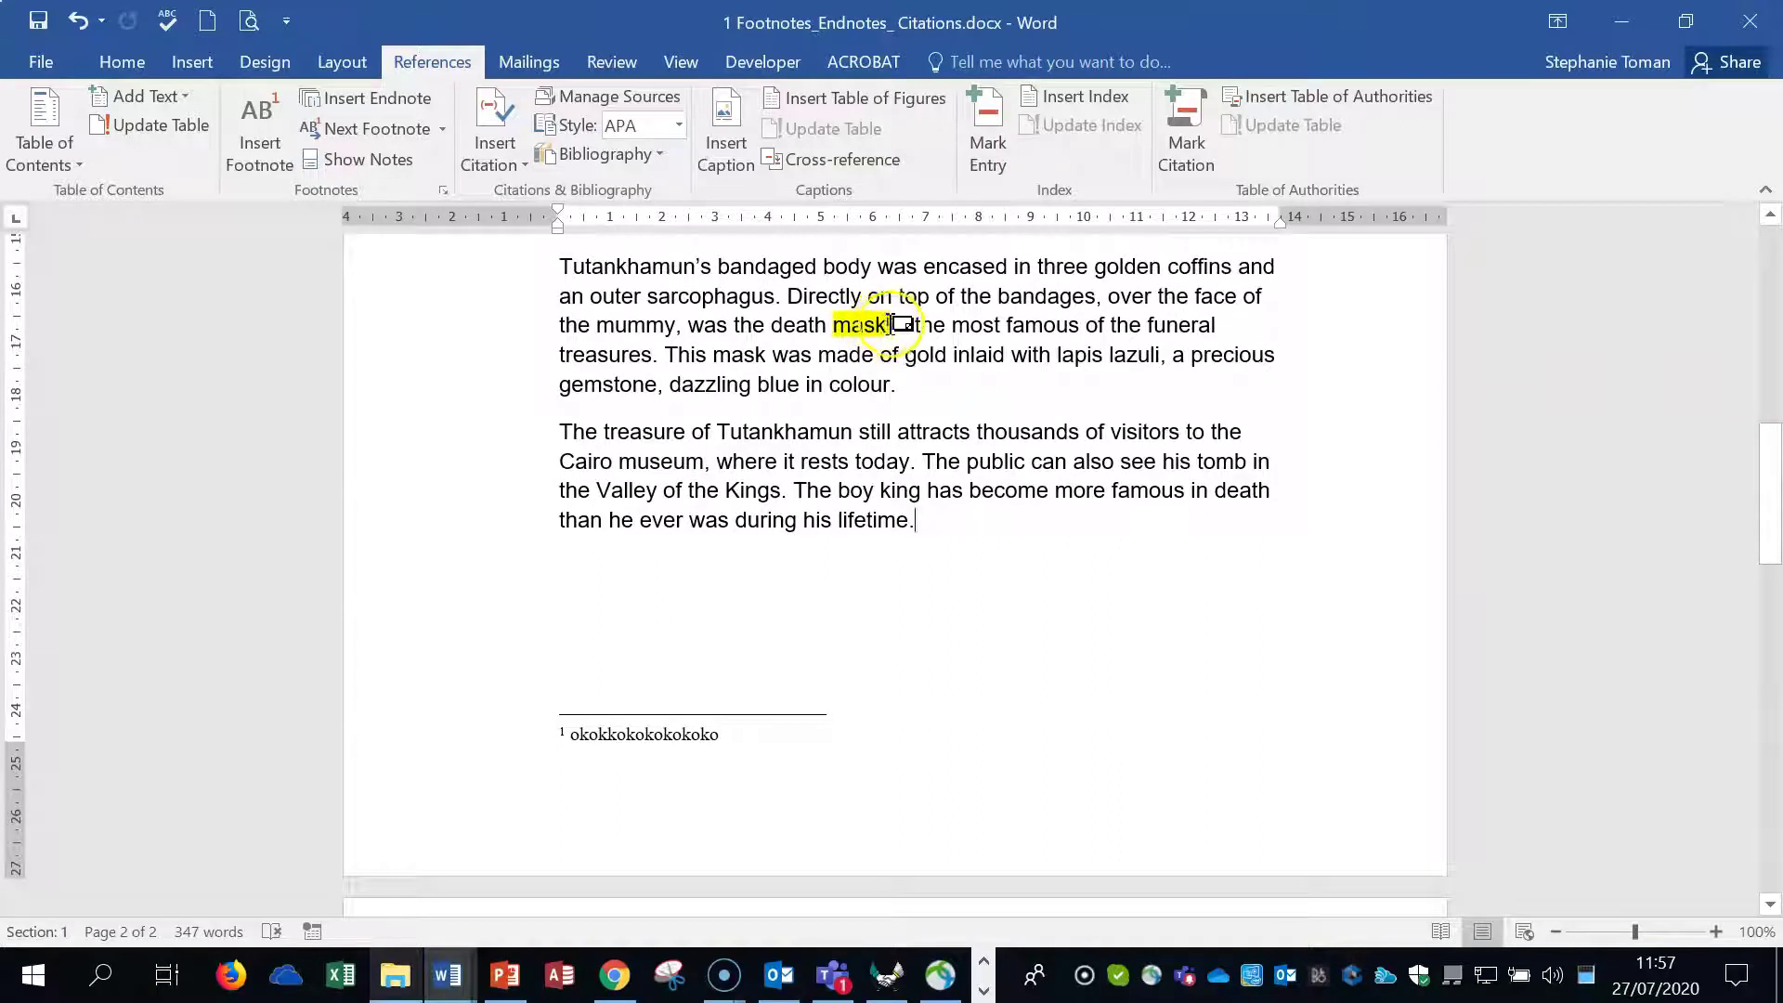
mouse_move(892, 324)
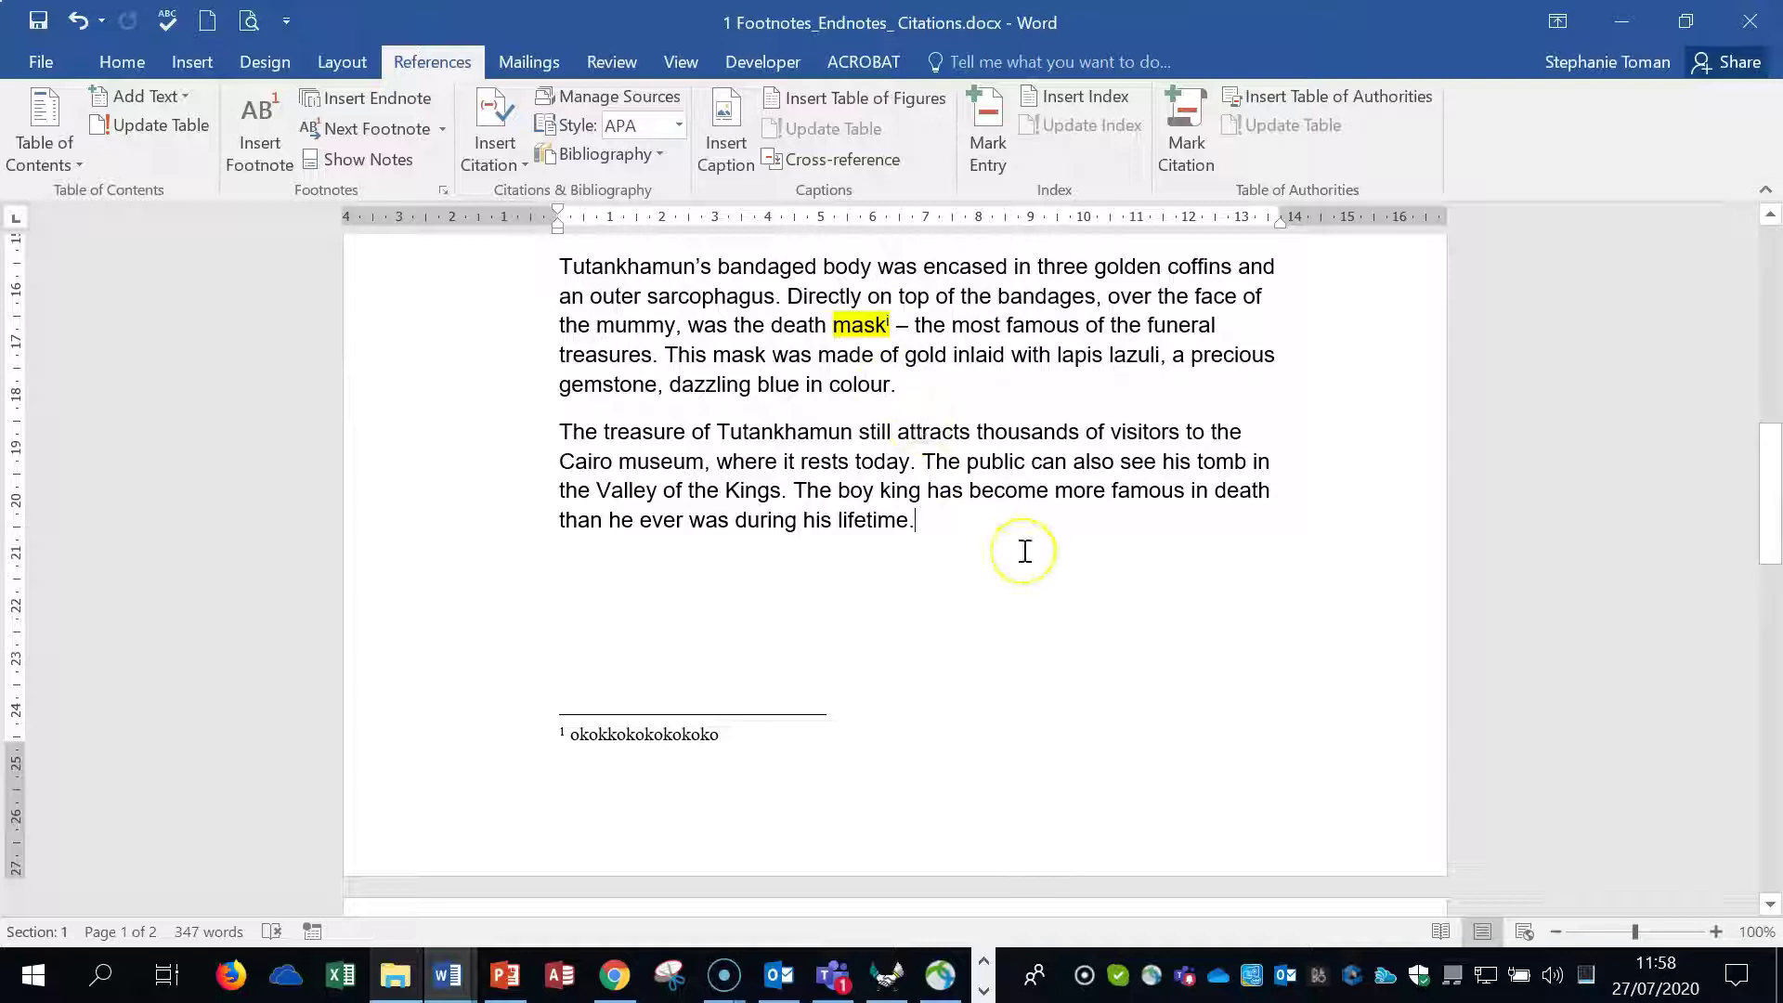
Examine the source types and bibliography fields offered for a new citation source, and close the form without adding one.
scroll(1025, 551, down, 10)
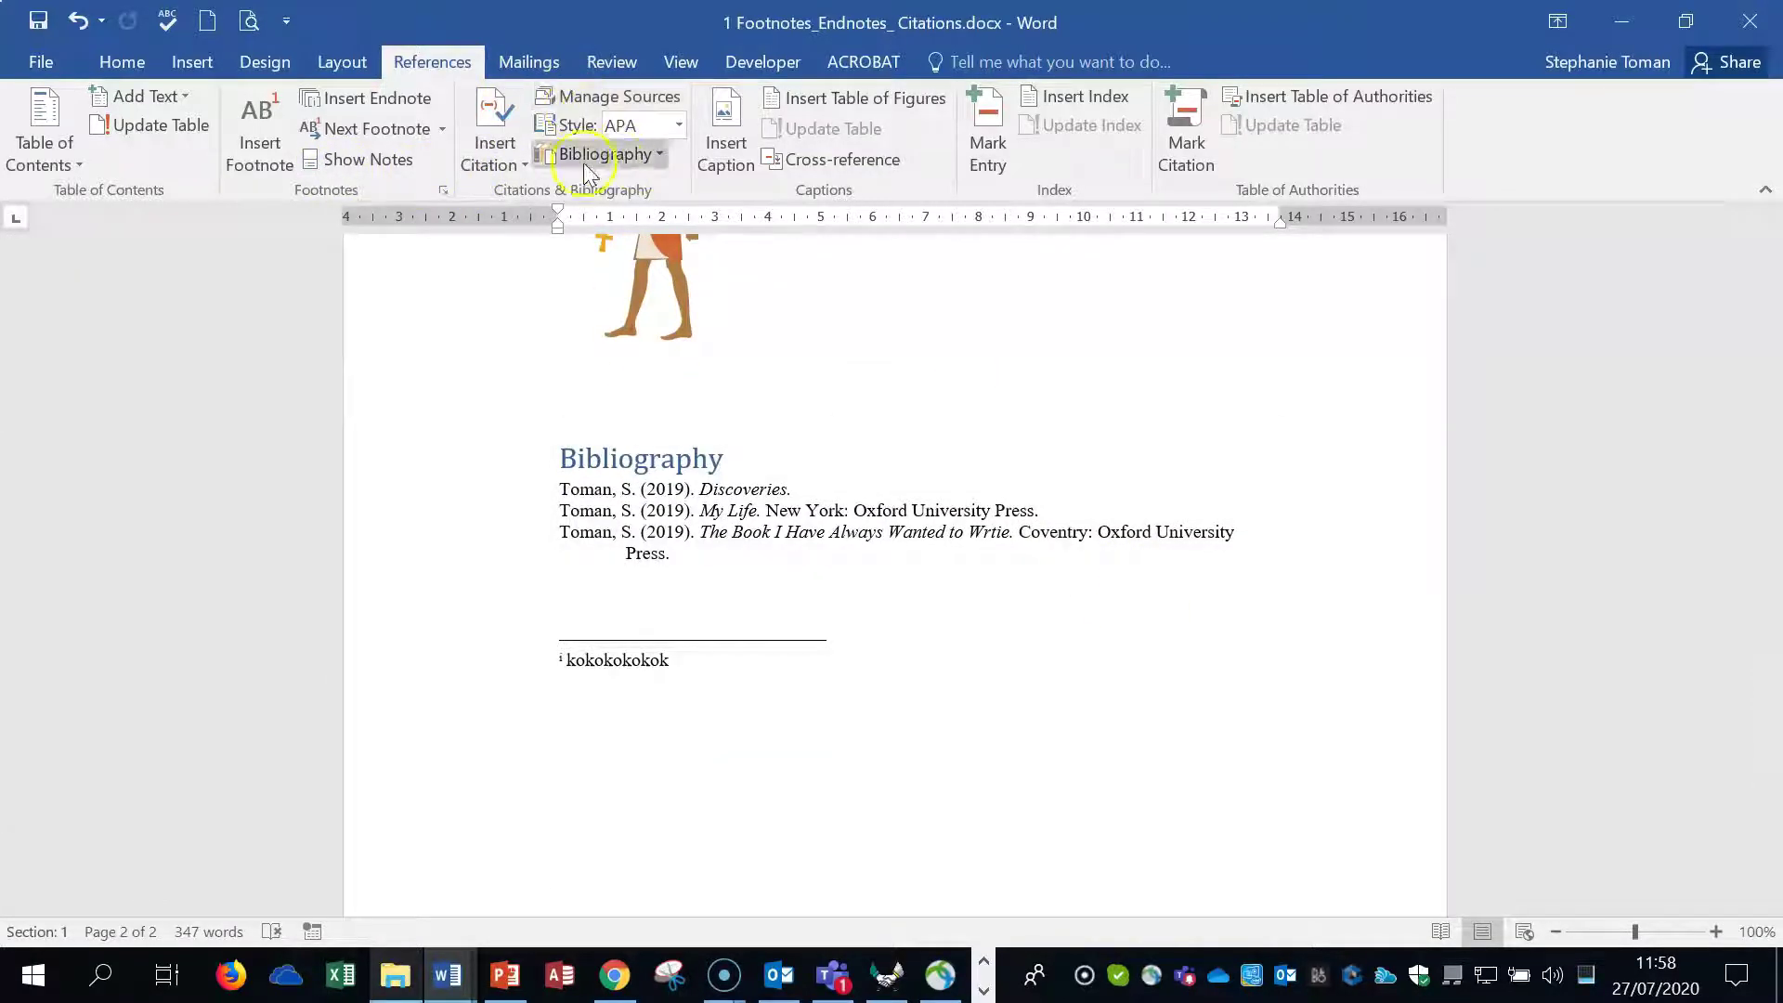
click(524, 166)
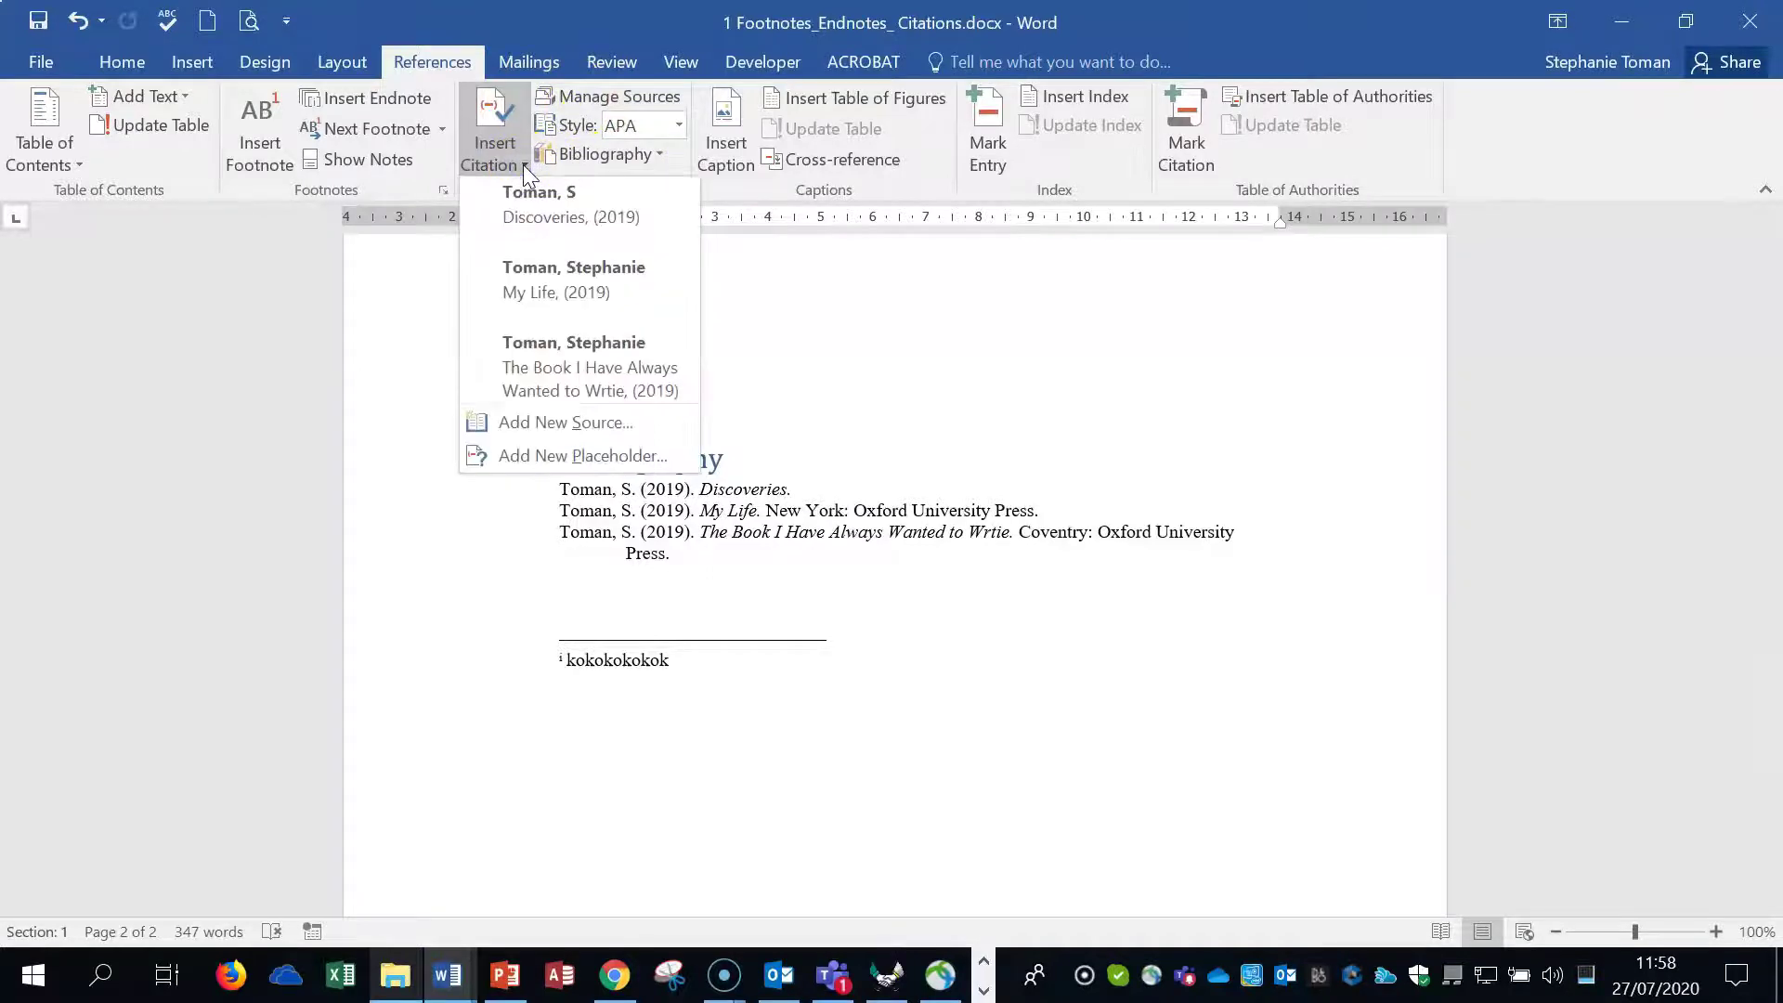
click(530, 433)
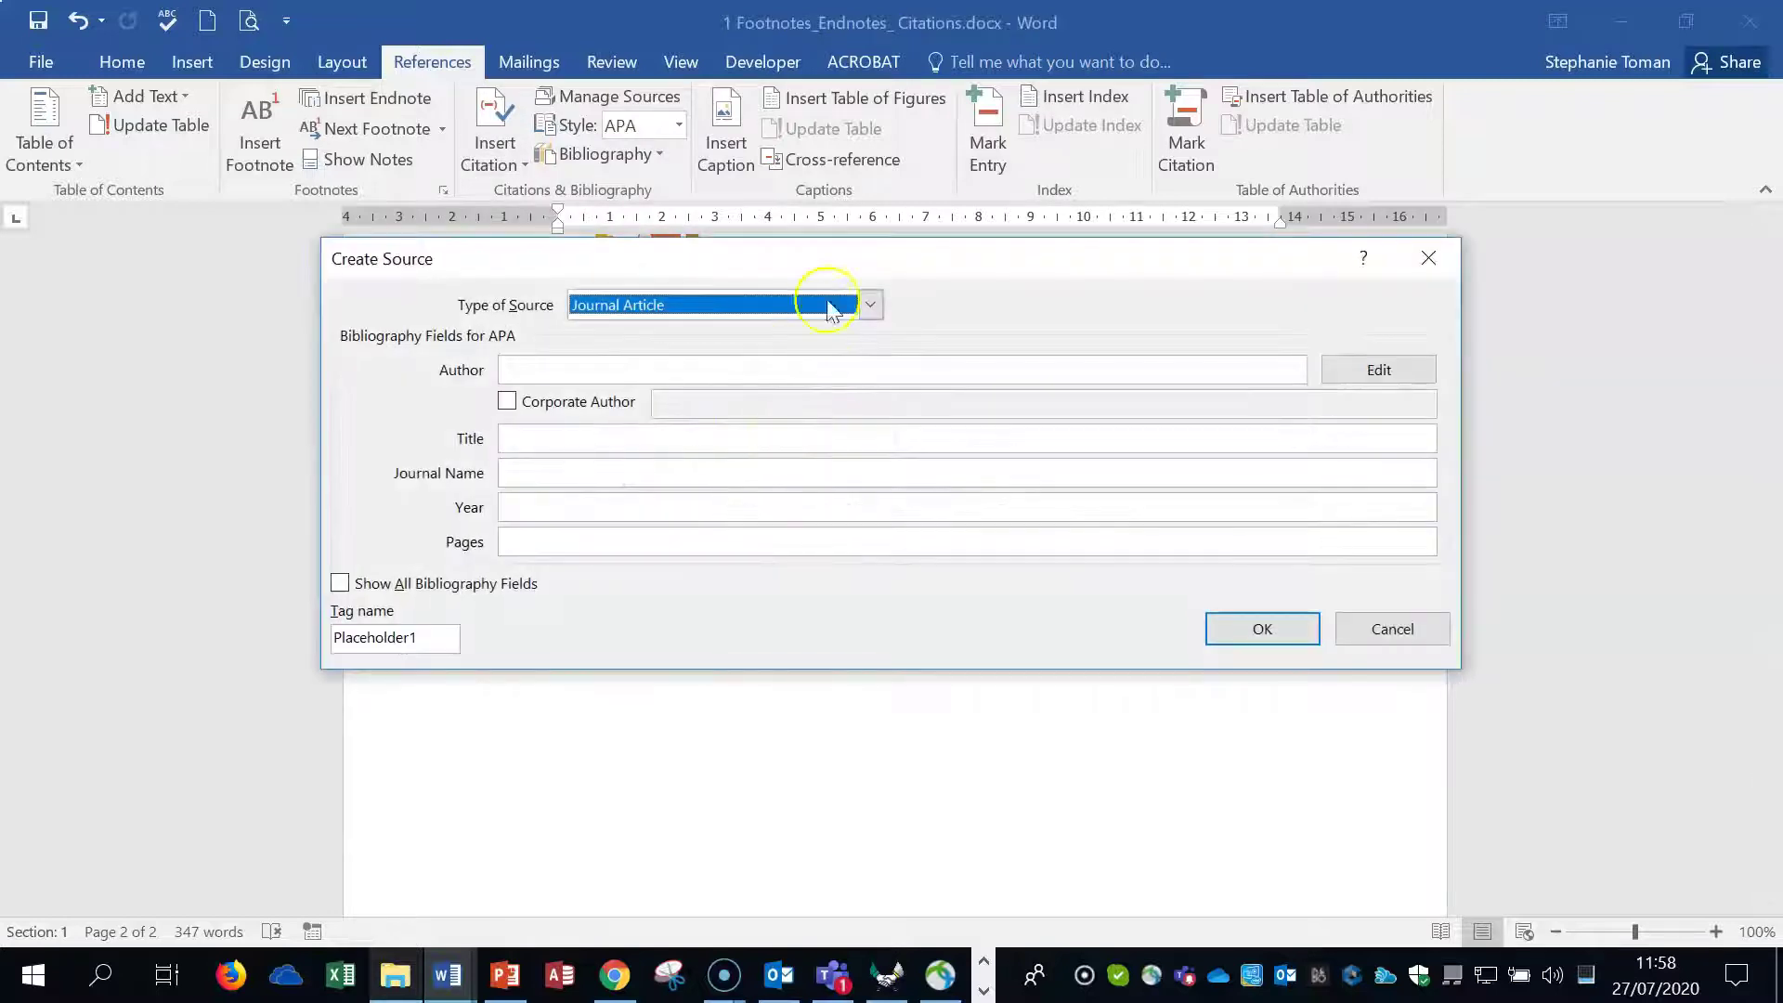
drag(934, 257, 1133, 369)
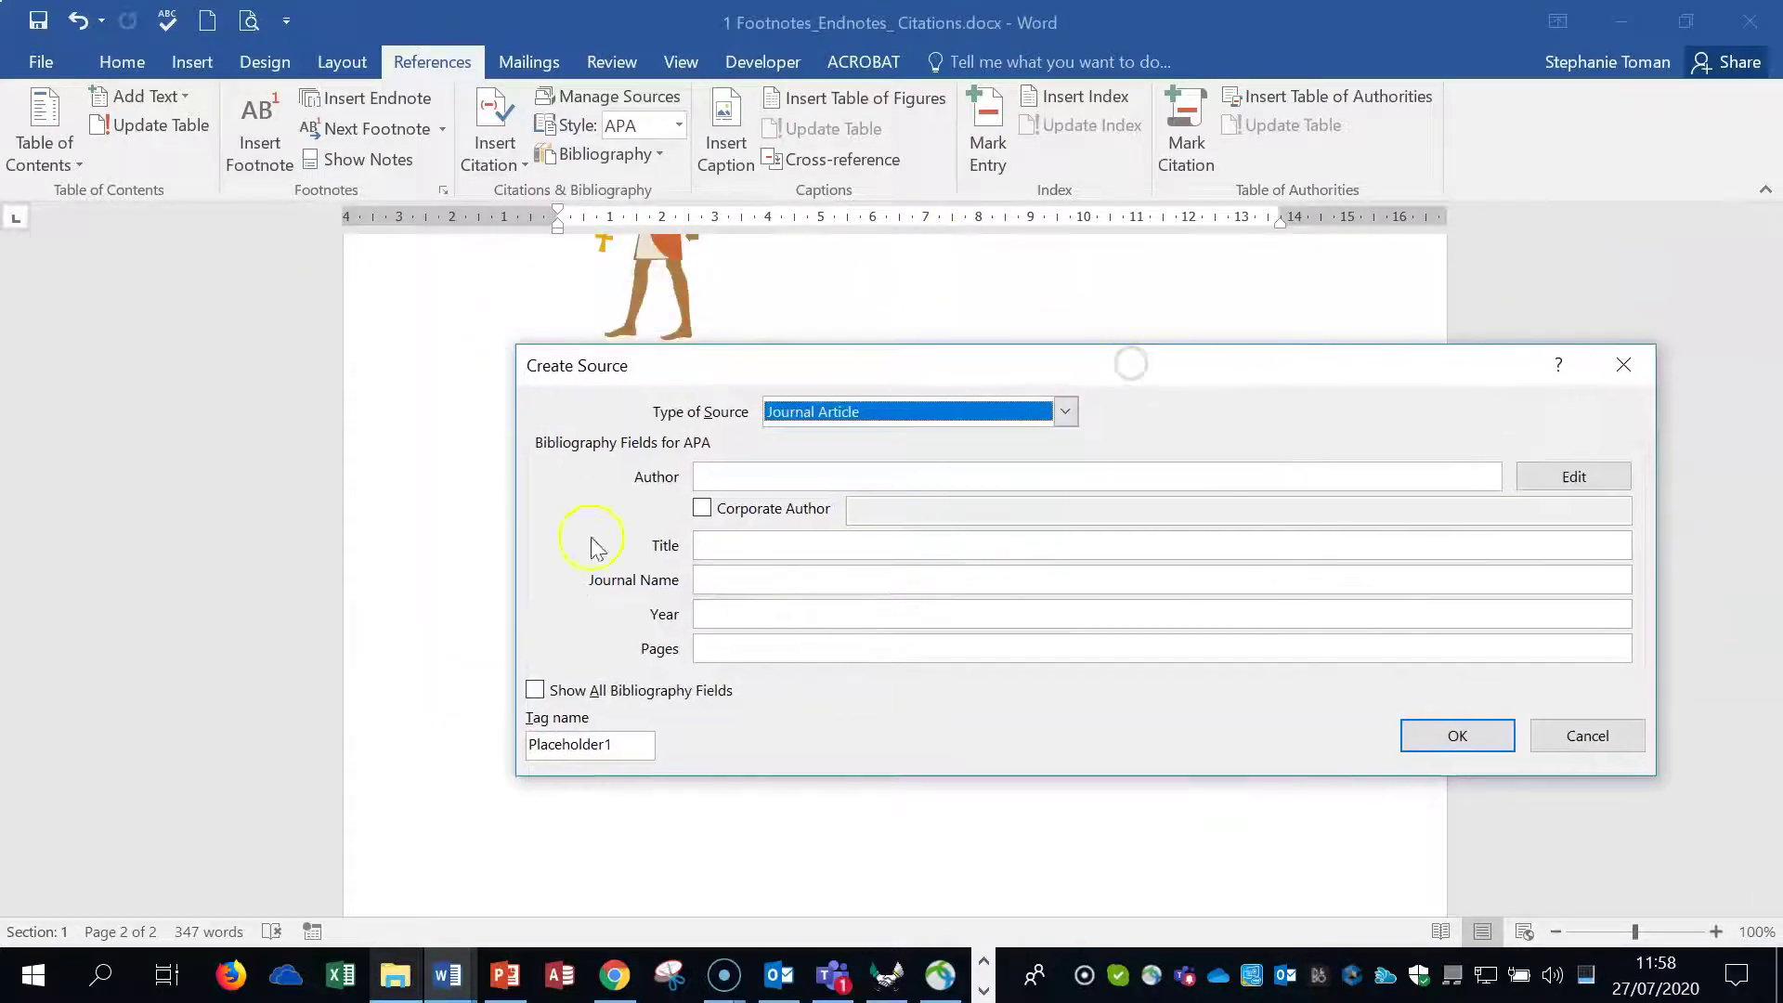
click(1065, 412)
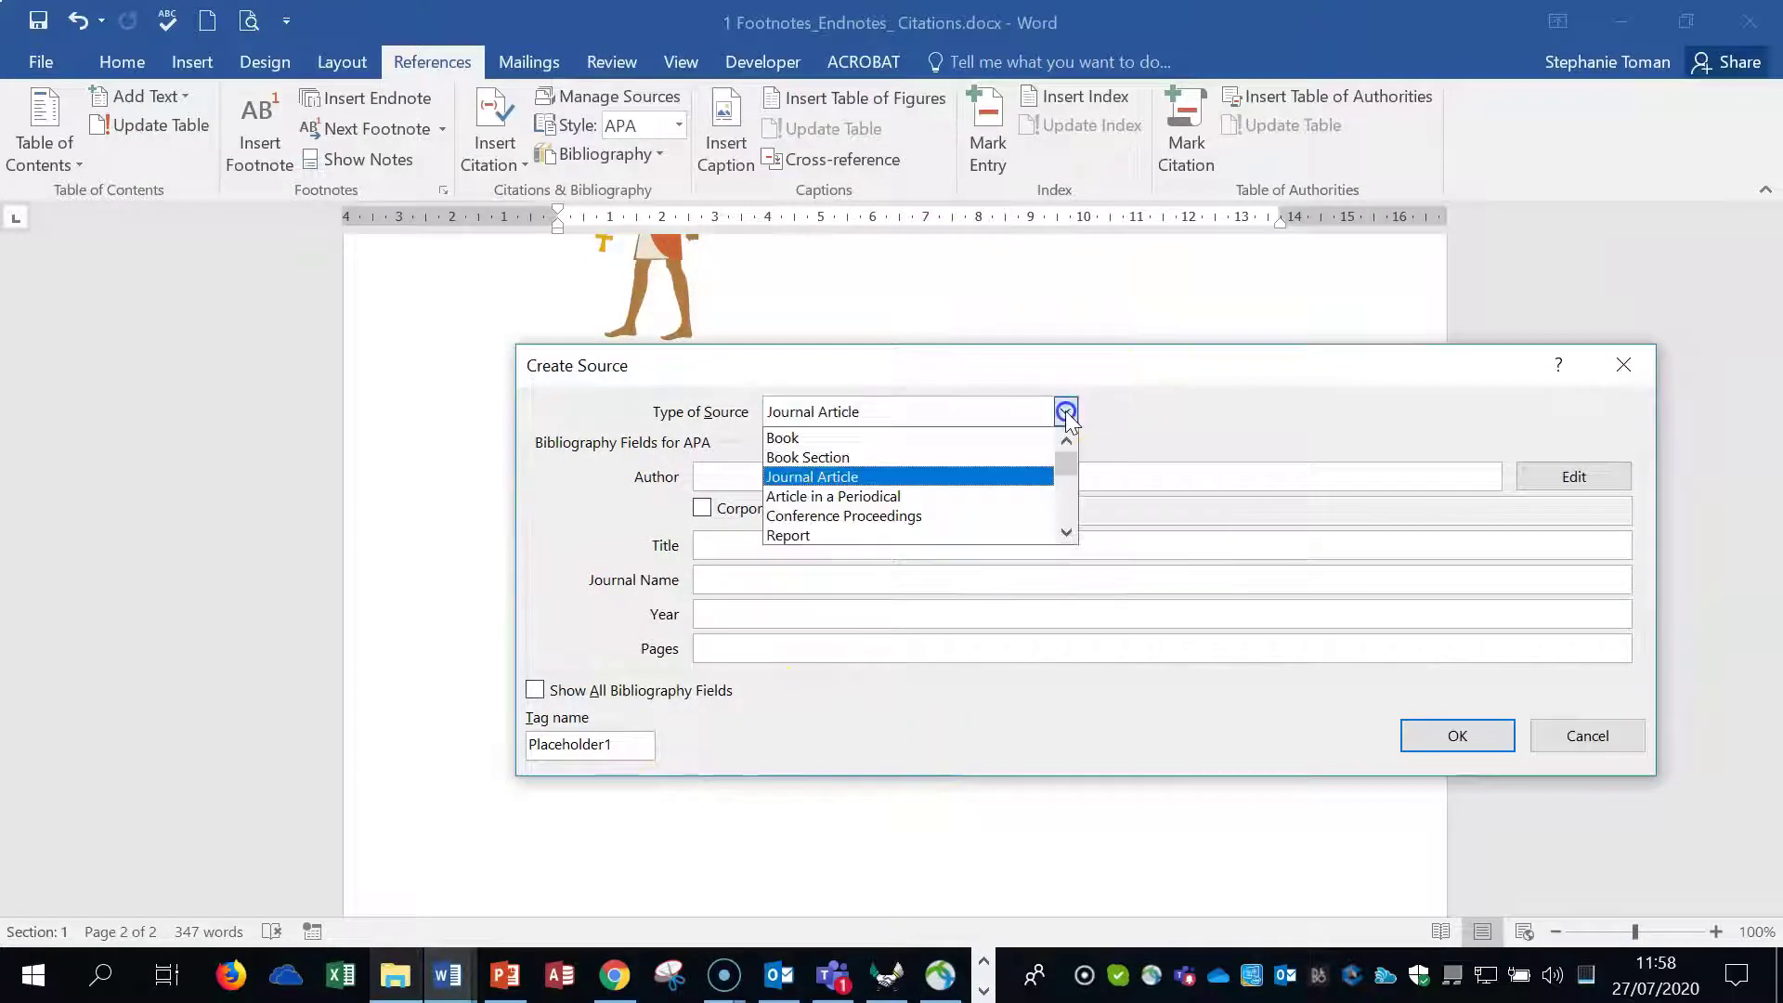
click(1233, 424)
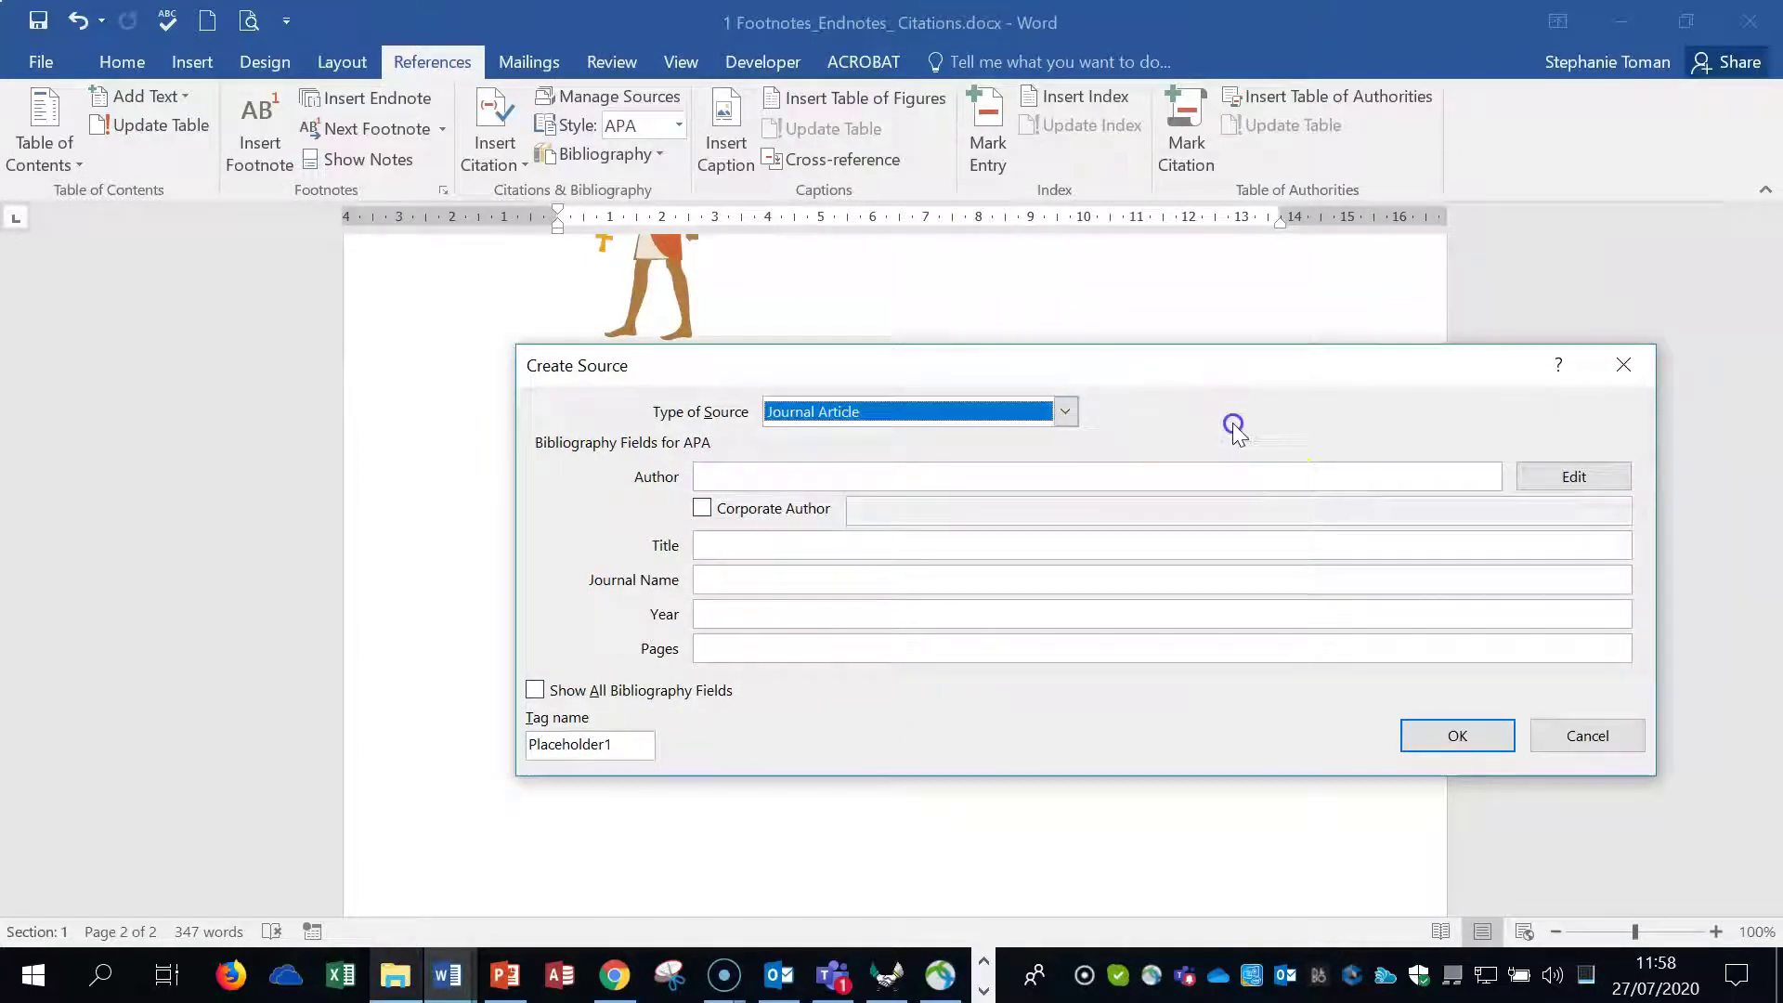
click(741, 474)
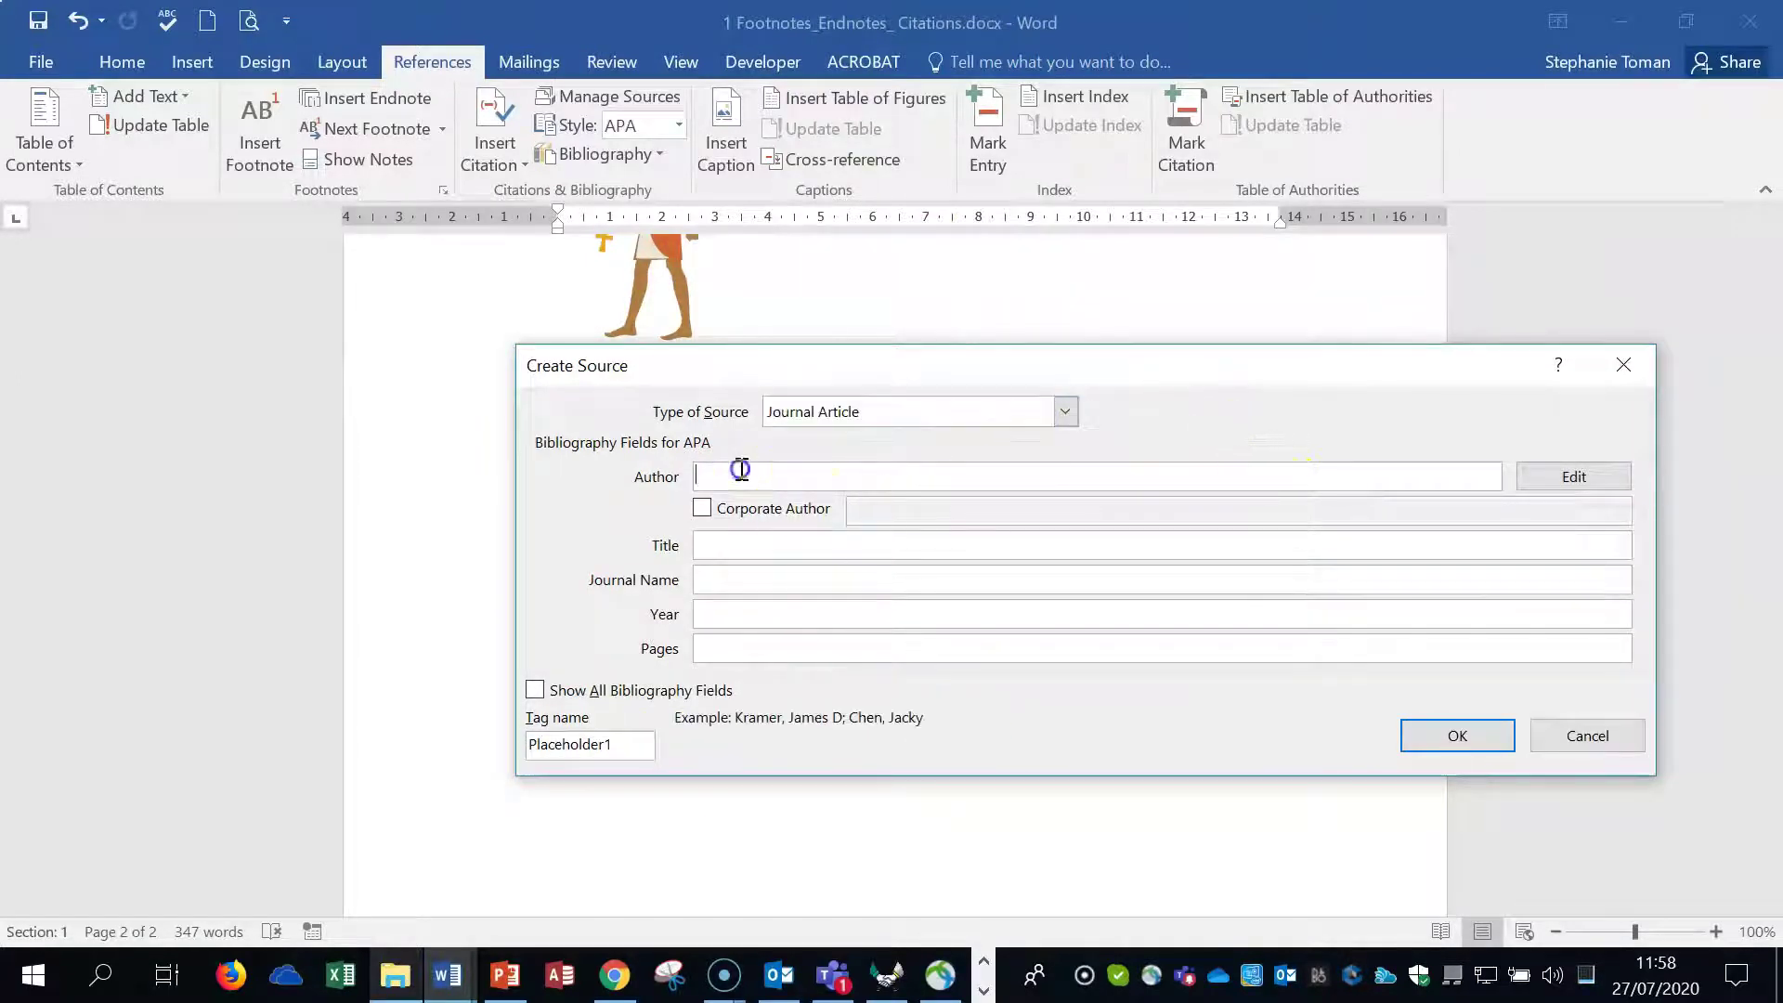
click(1619, 362)
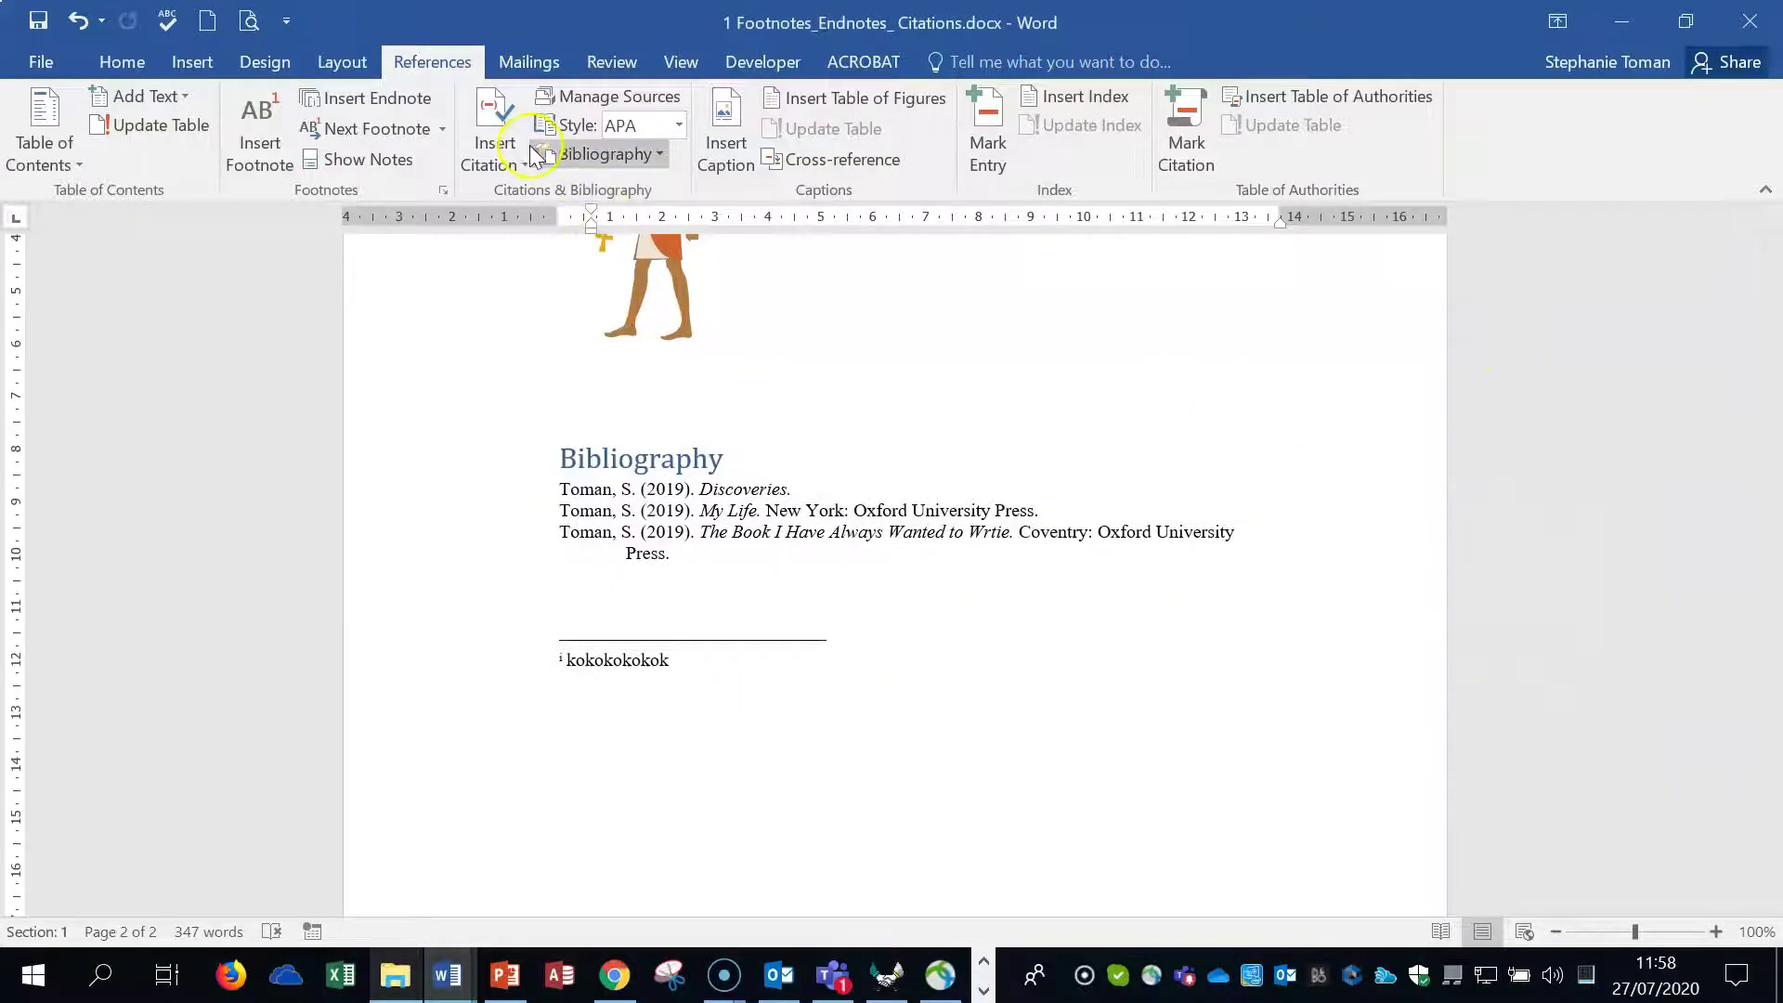
Review the master and current source lists in the Source Manager and the sources available for citation.
click(653, 96)
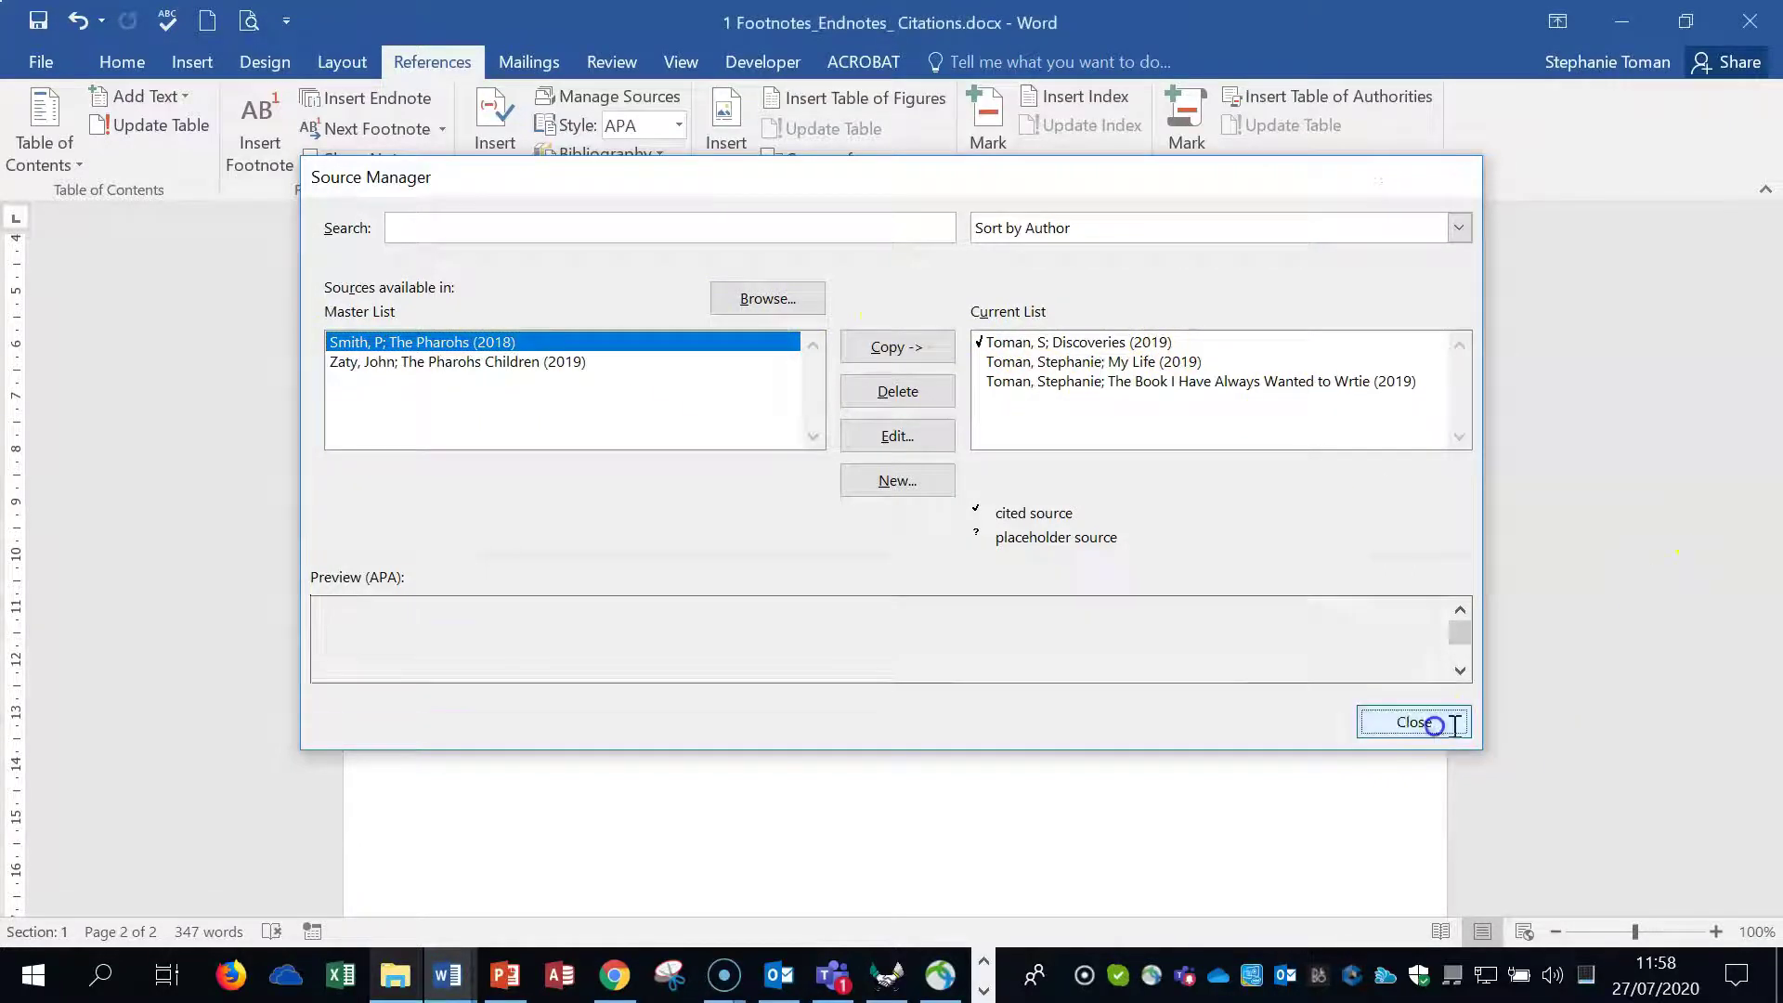
click(1430, 723)
click(524, 166)
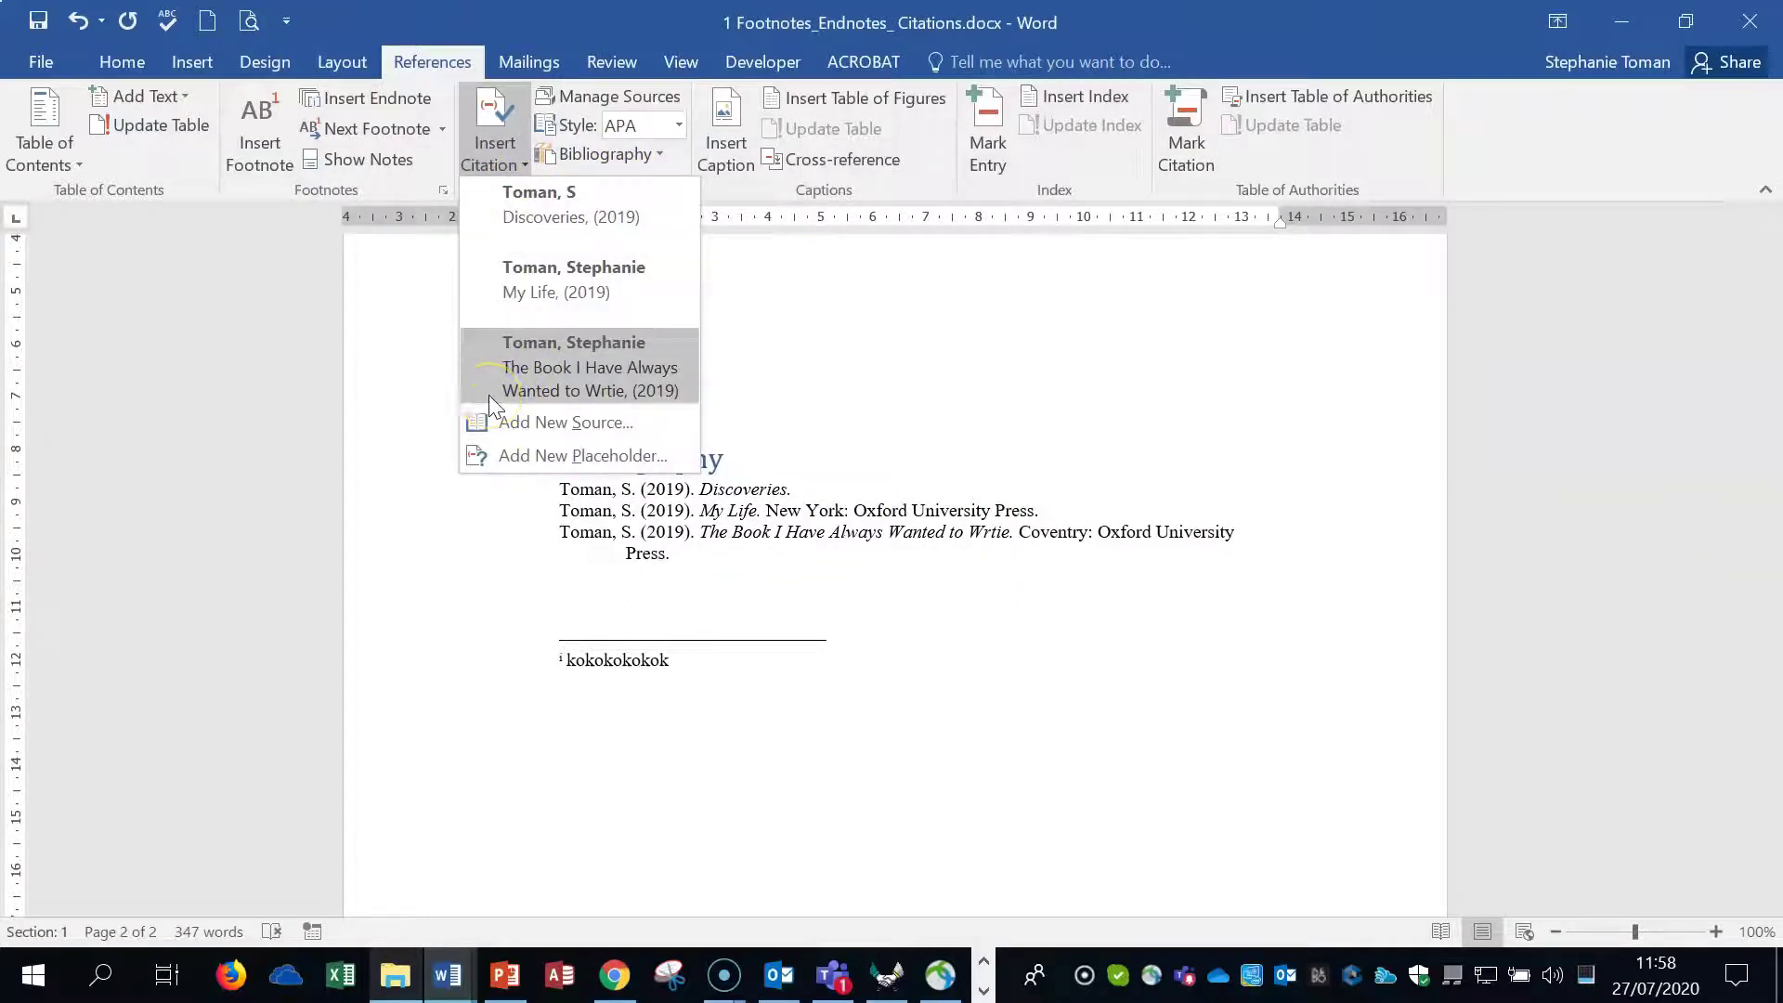
click(1266, 374)
Start a new line after the endnote text at the end of the document.
click(591, 741)
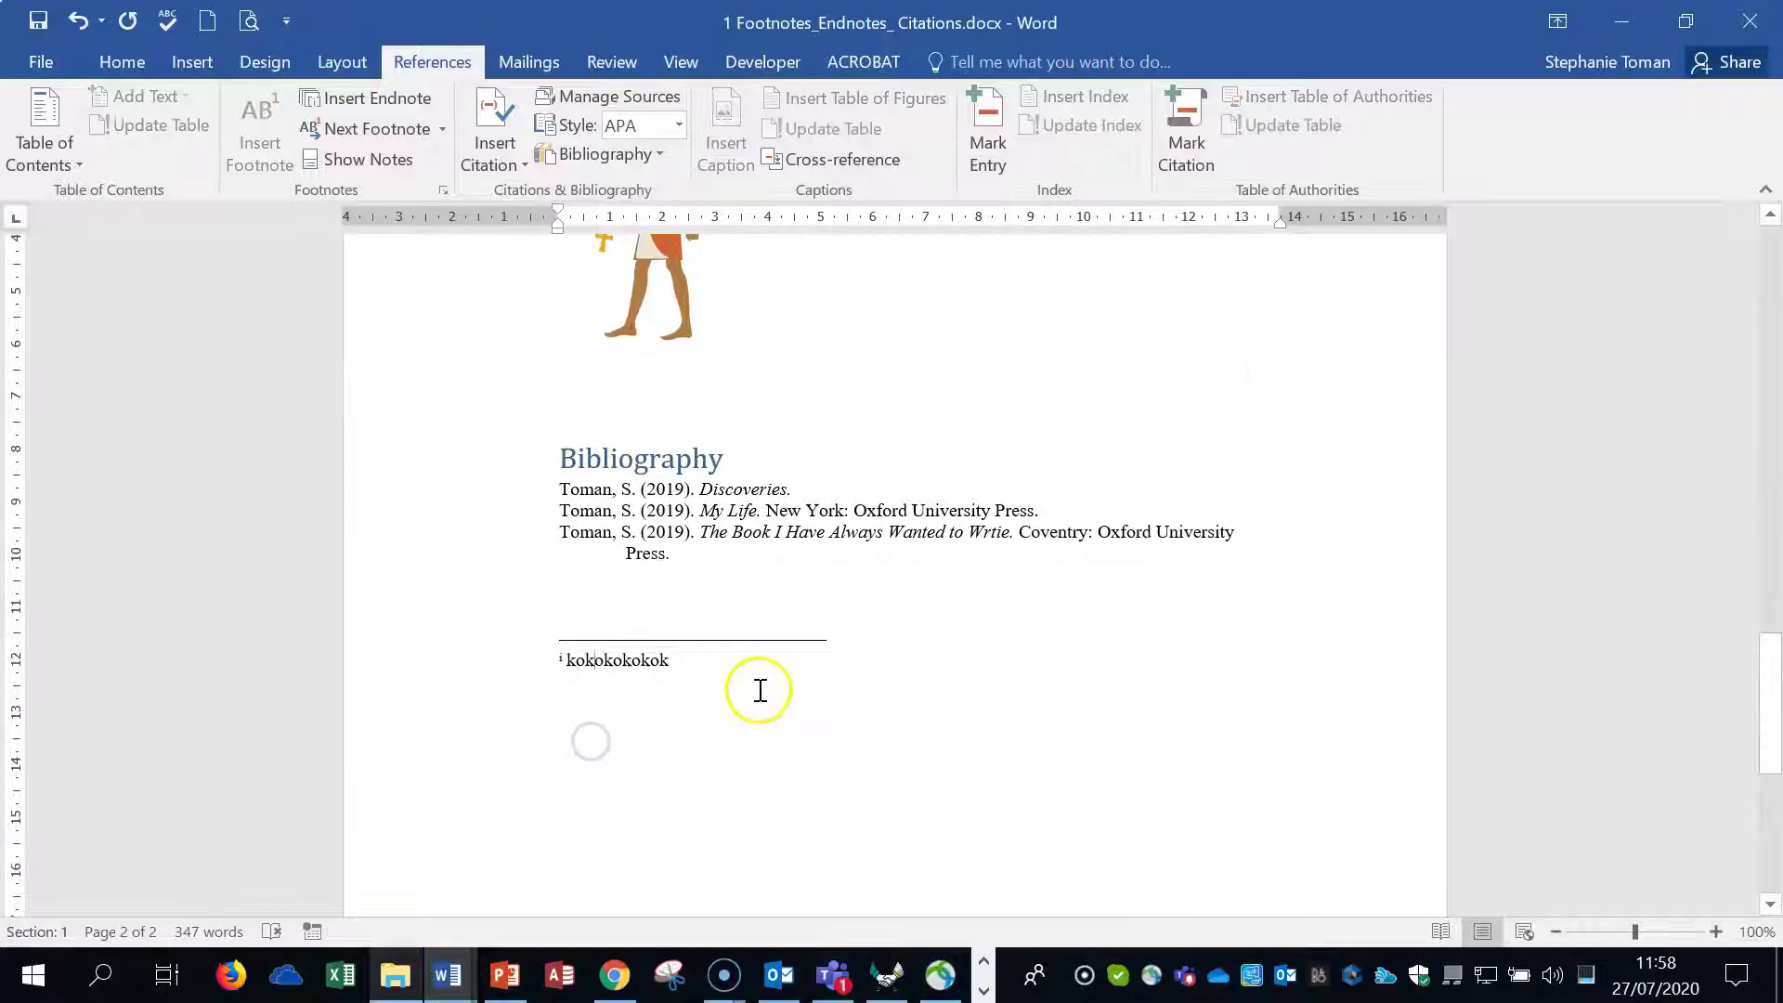
click(681, 742)
click(712, 689)
key(Return)
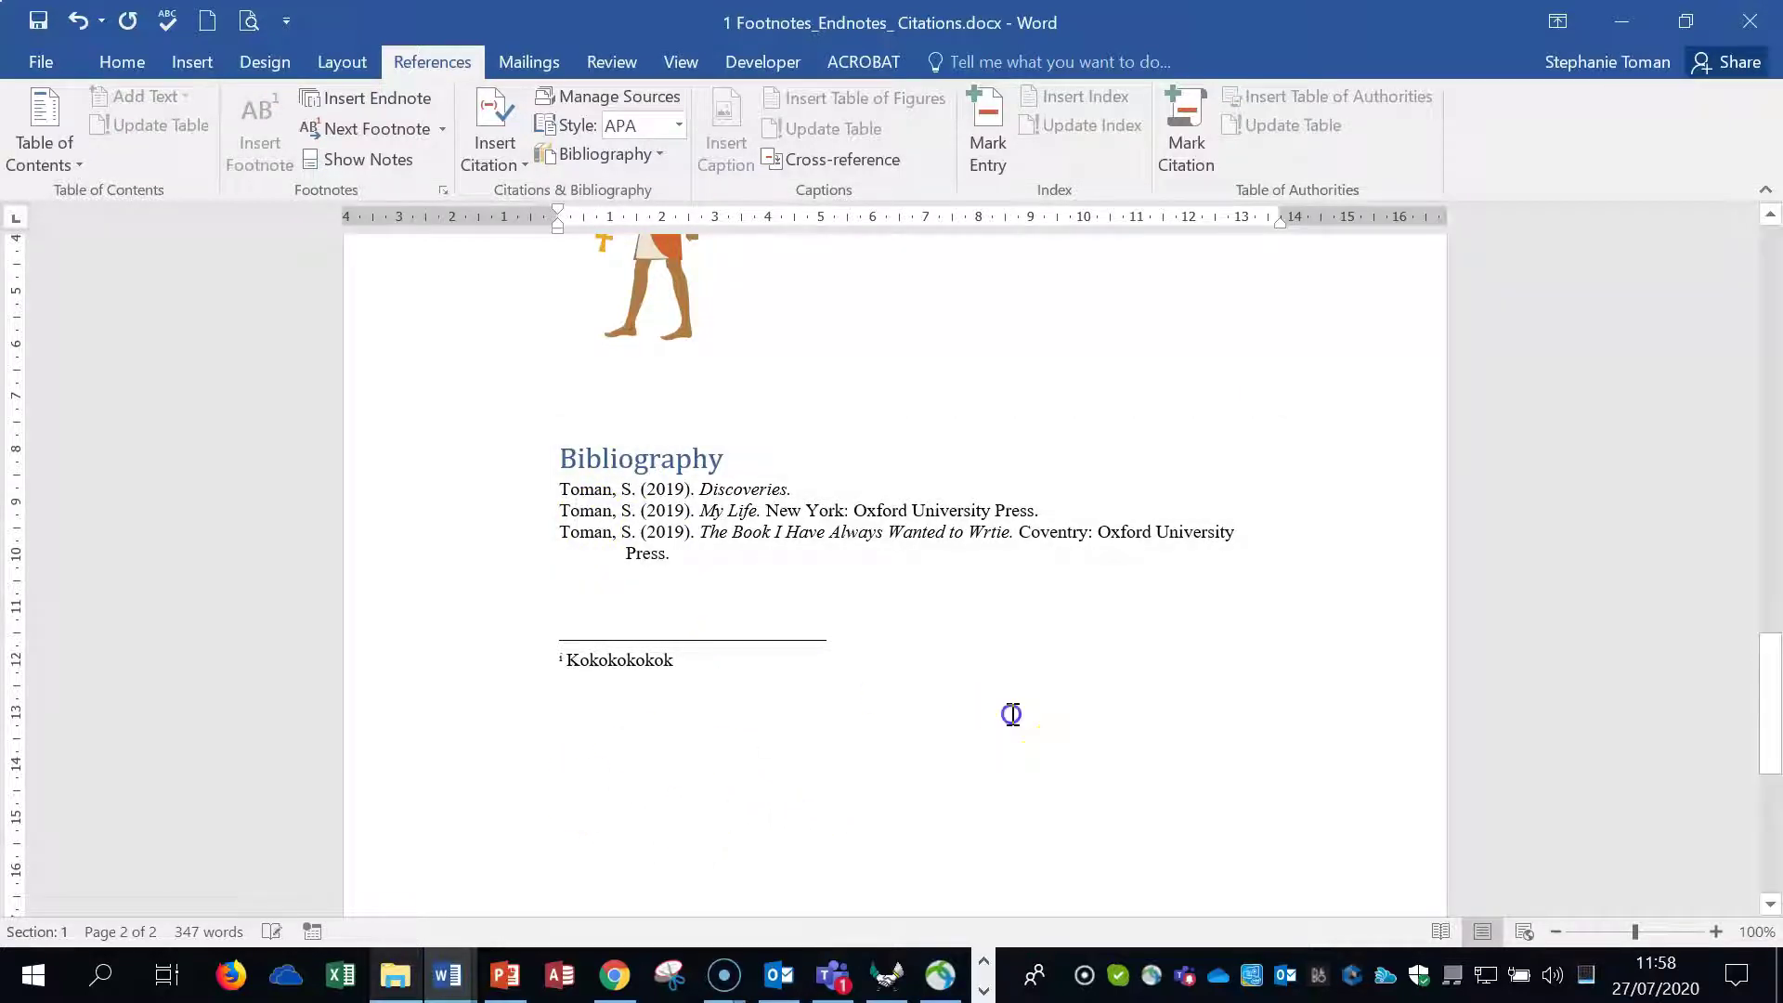
Insert a citation of the source "Discoveries" (2019) directly after the highlighted word "tomb".
scroll(1011, 715, up, 15)
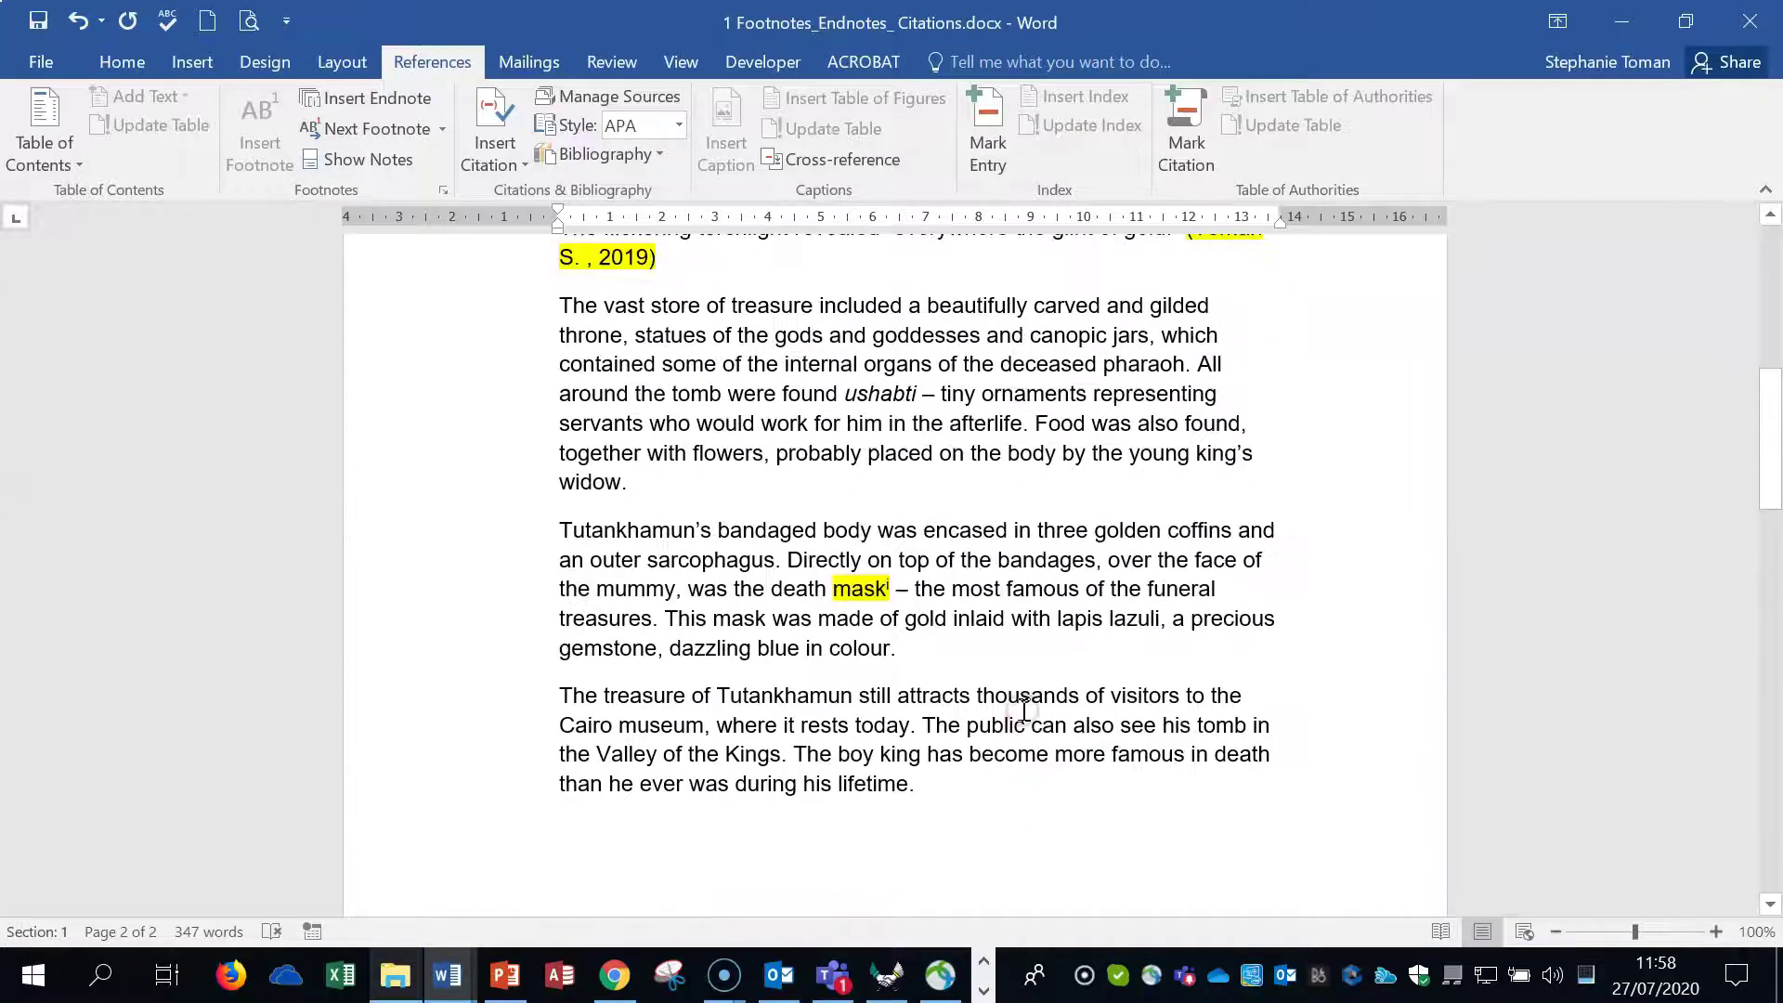
scroll(870, 588, up, 6)
click(658, 688)
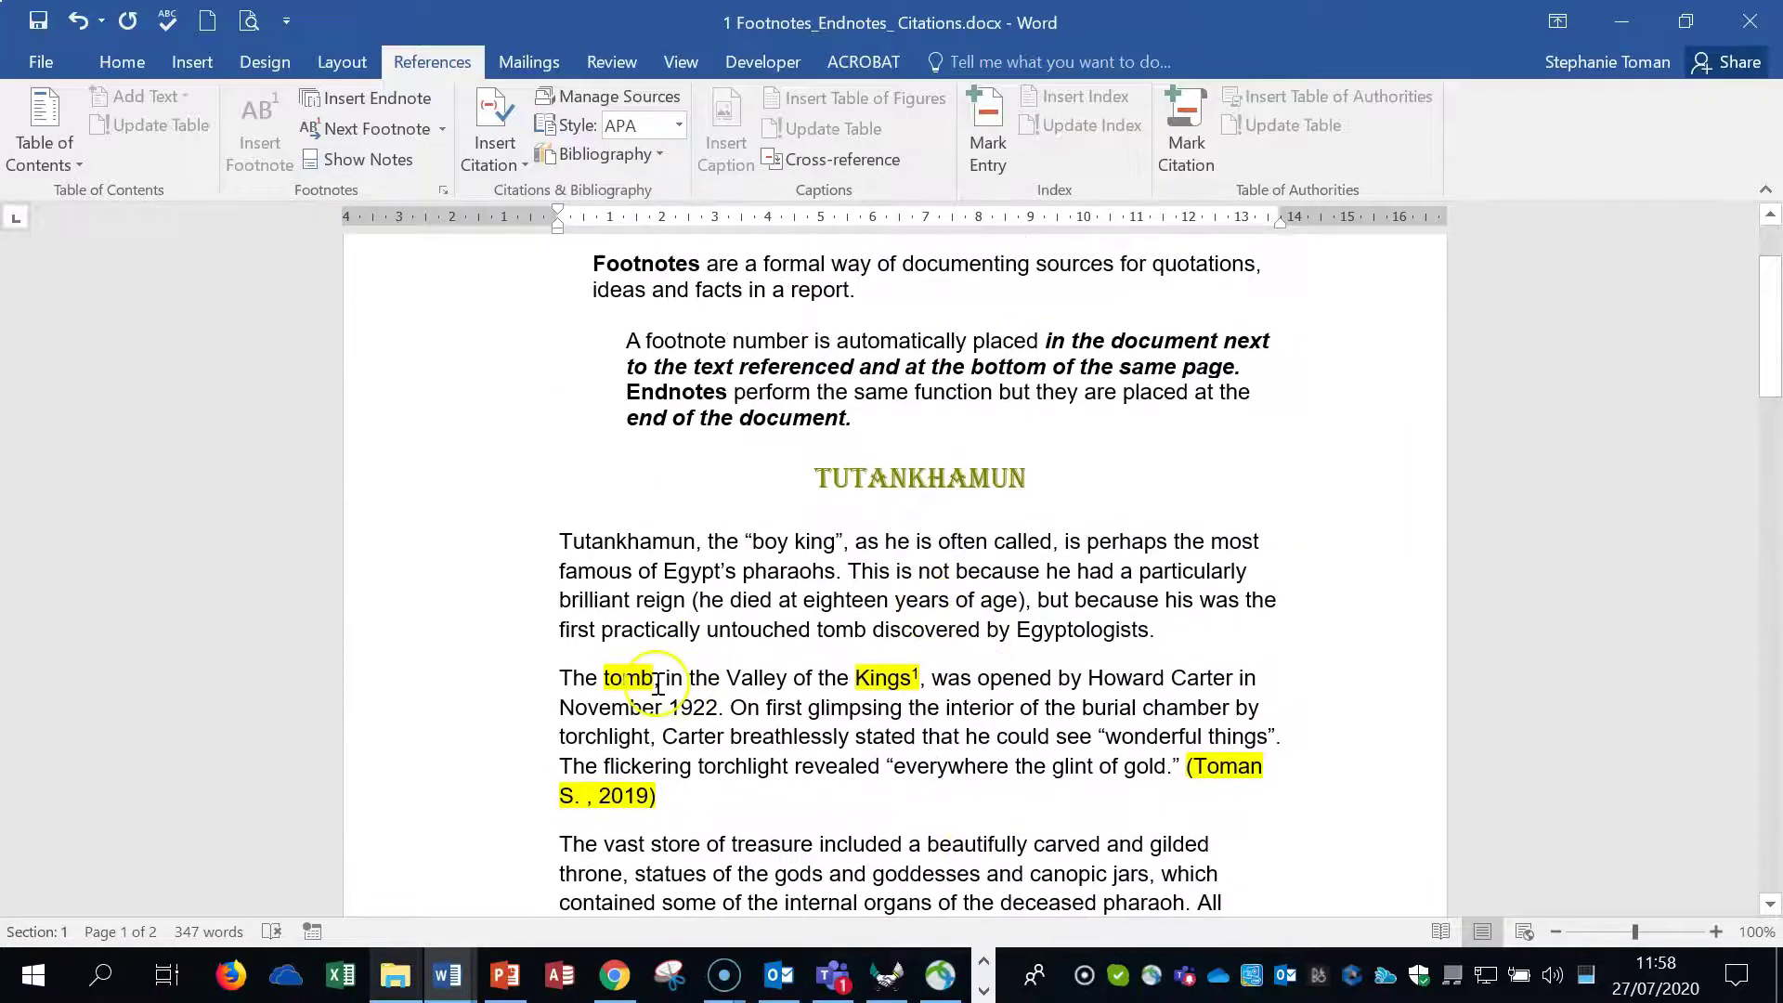
click(520, 167)
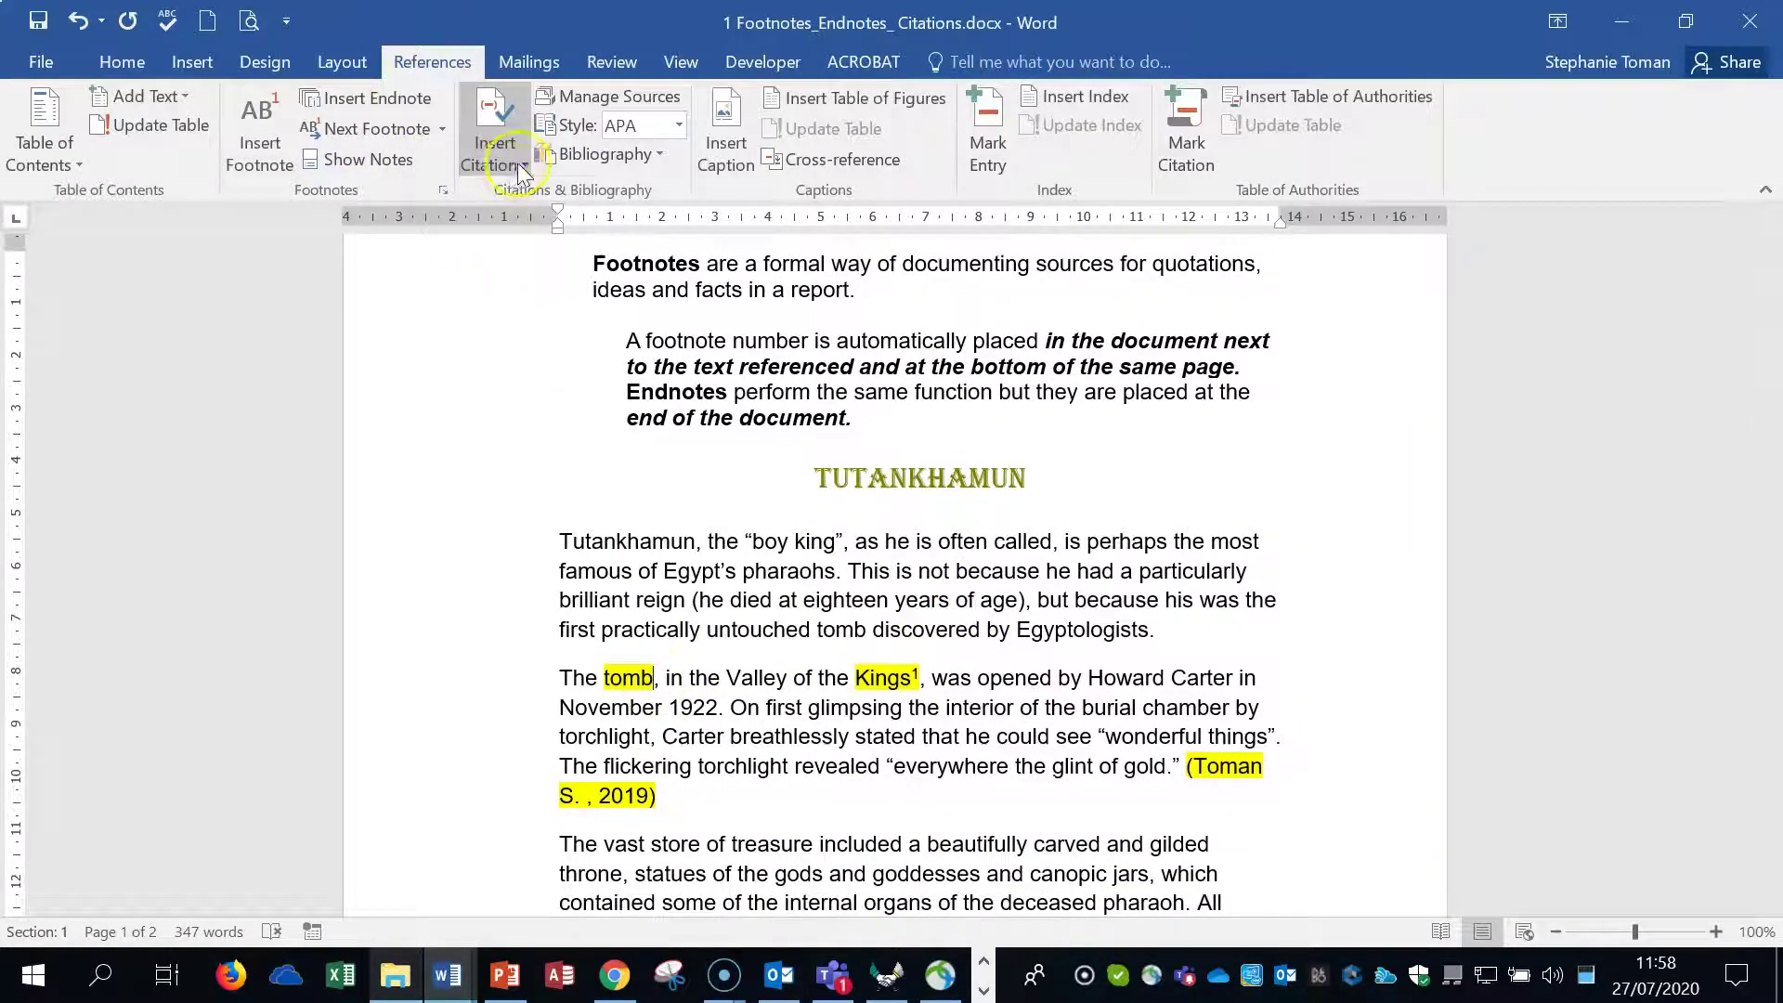
click(527, 221)
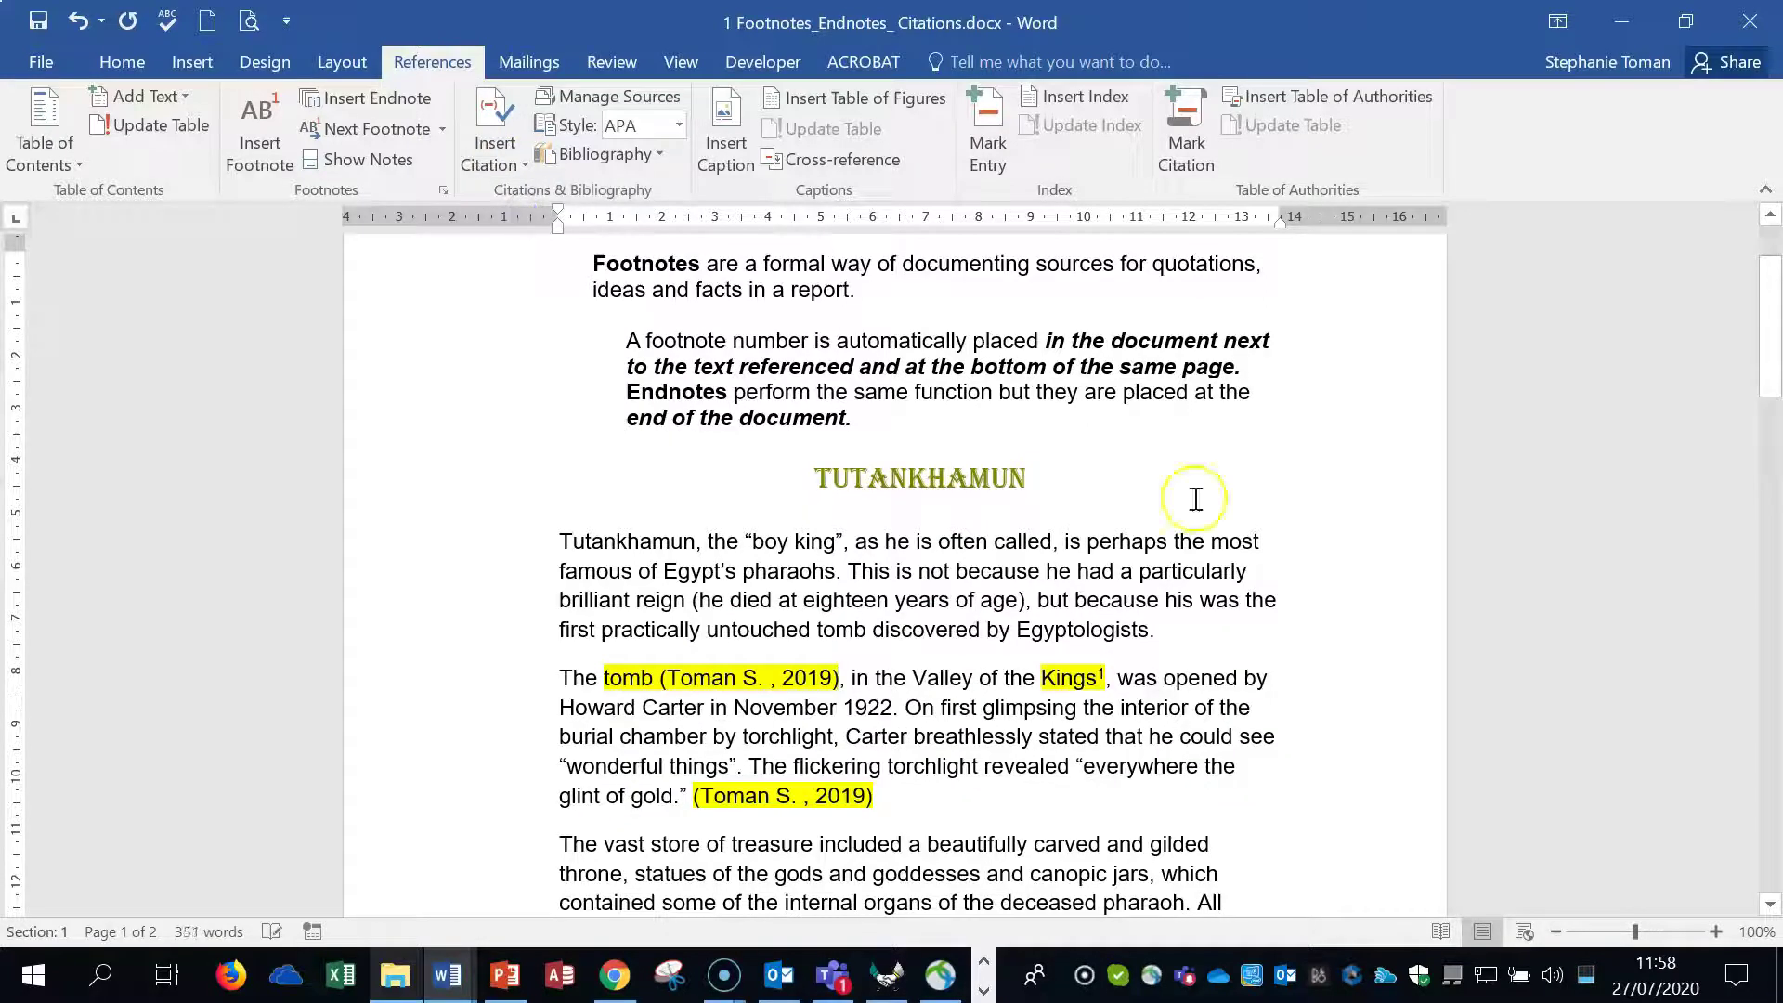
Insert a citation of "The Book I Have Always Wanted to Wrtie" (2019) after the footnote mark of the word "Kings".
click(497, 148)
click(622, 373)
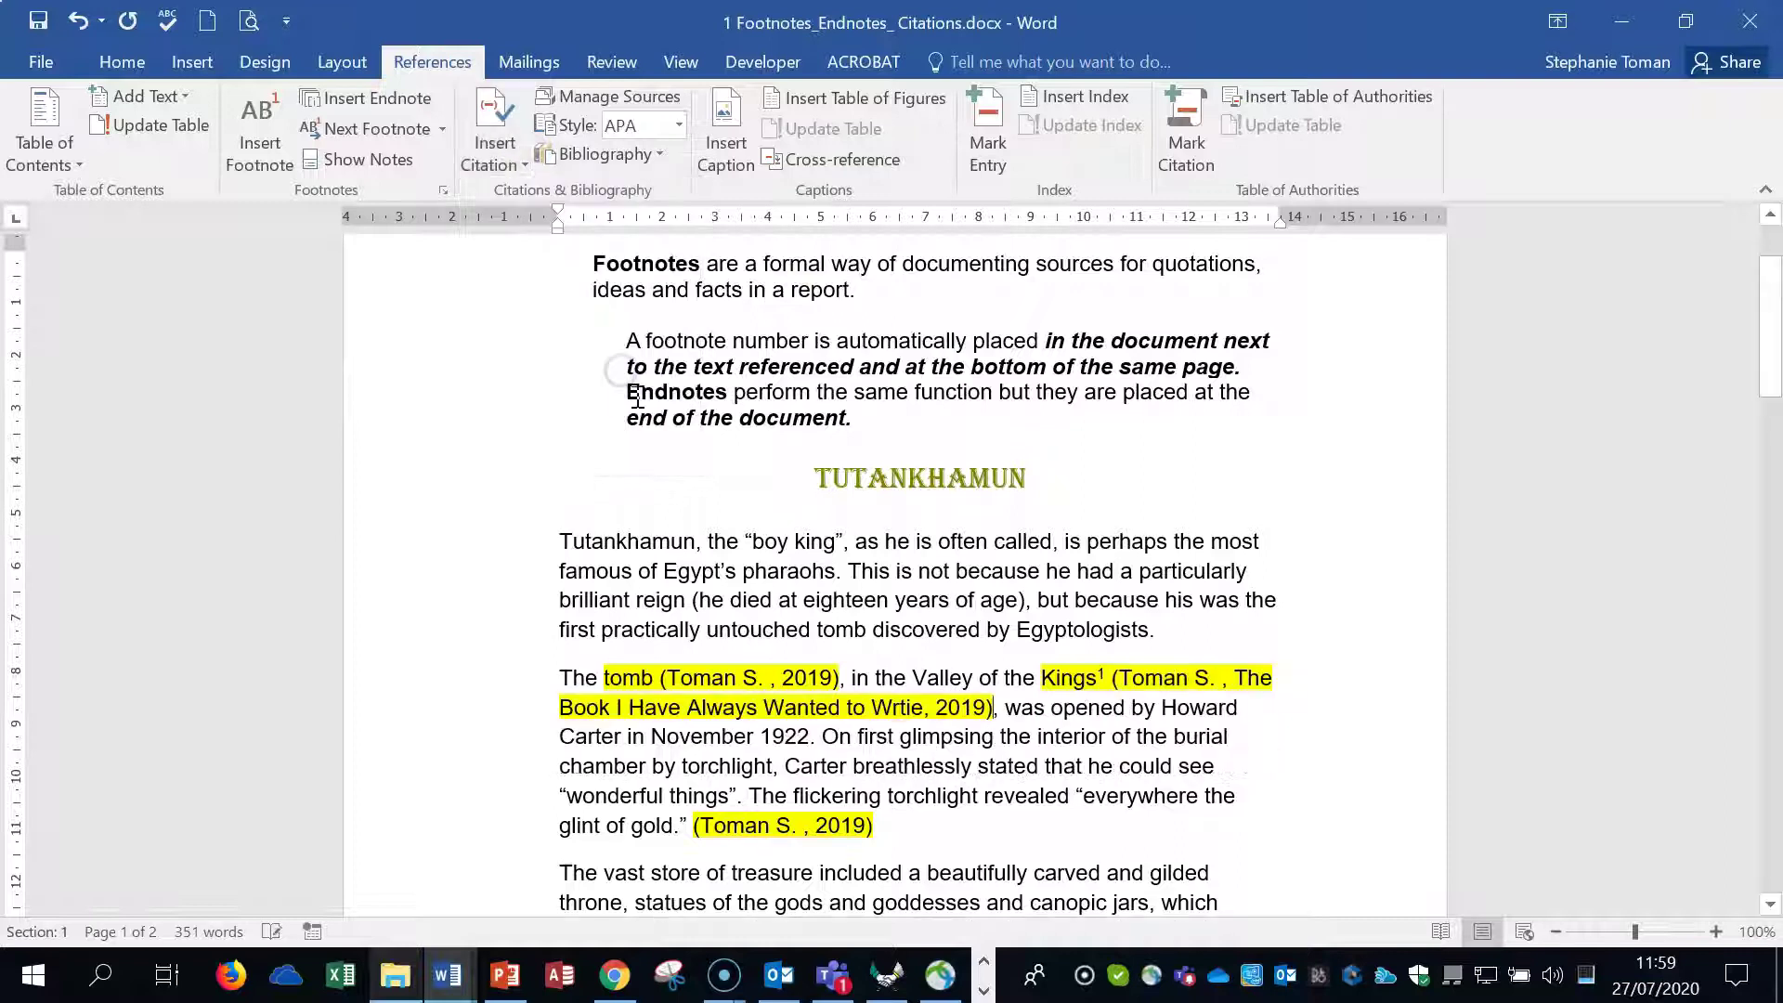
scroll(1351, 778, down, 15)
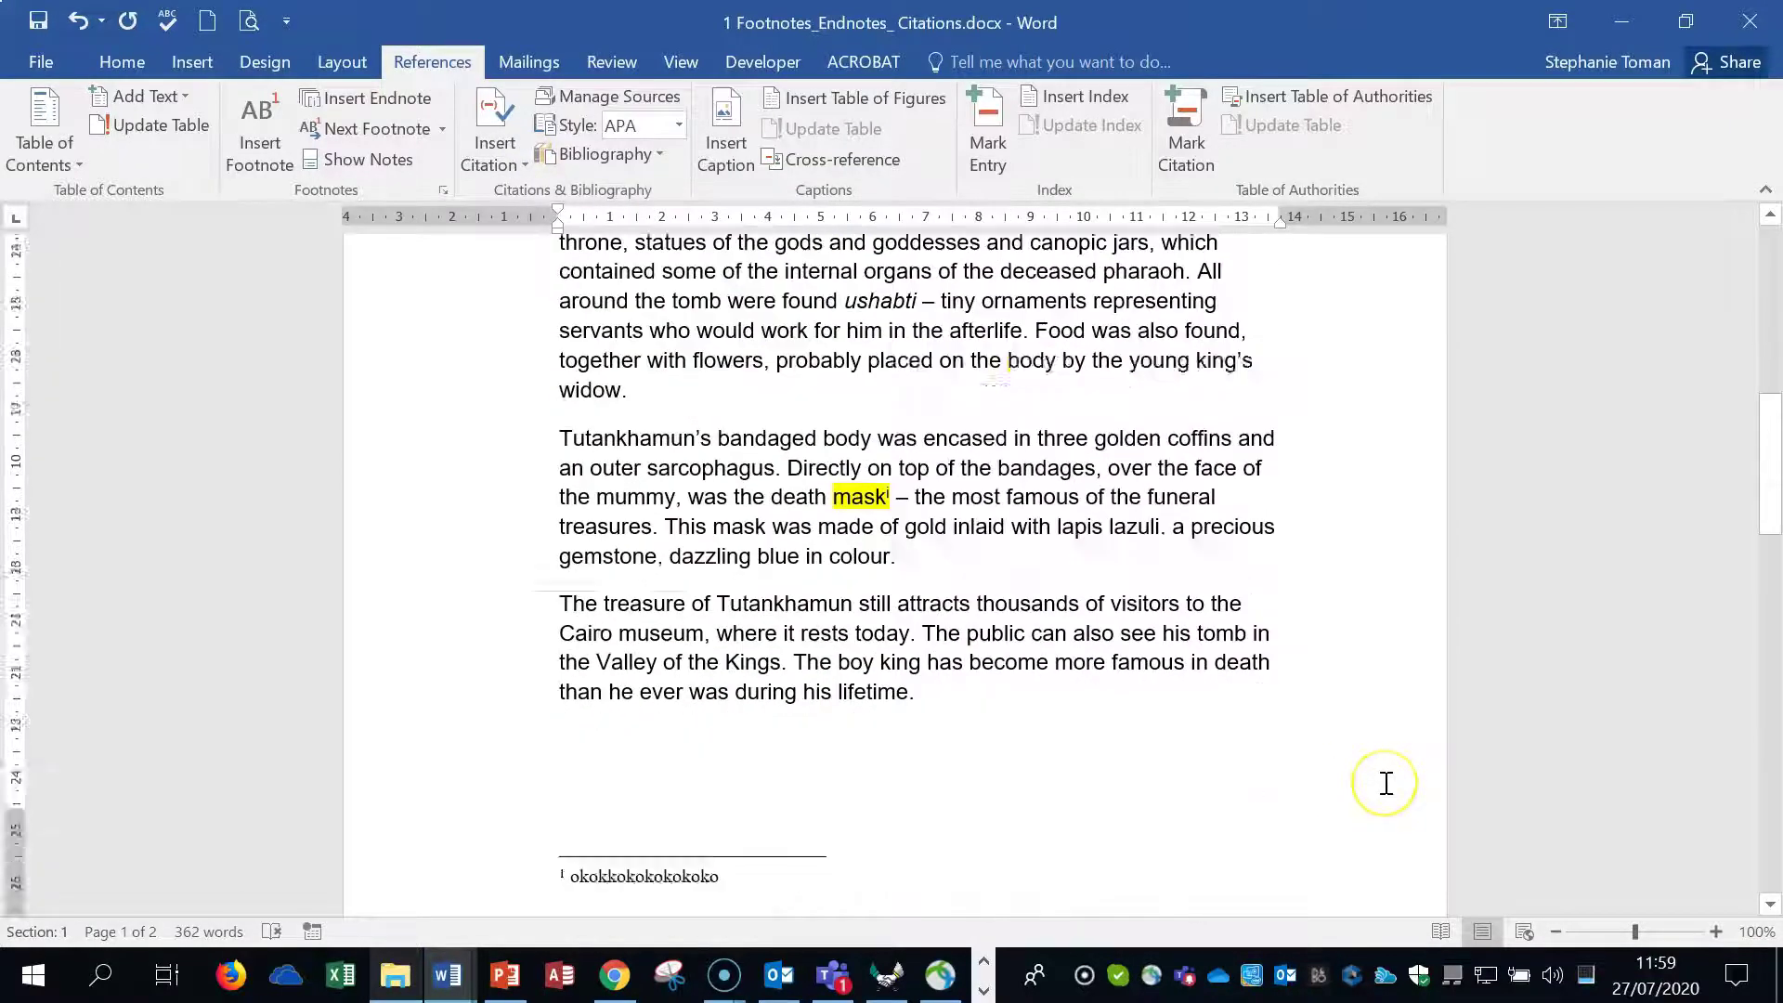
Delete the bibliography block with the "Bibliography" heading that stands above the endnote on page 2.
scroll(1387, 783, down, 4)
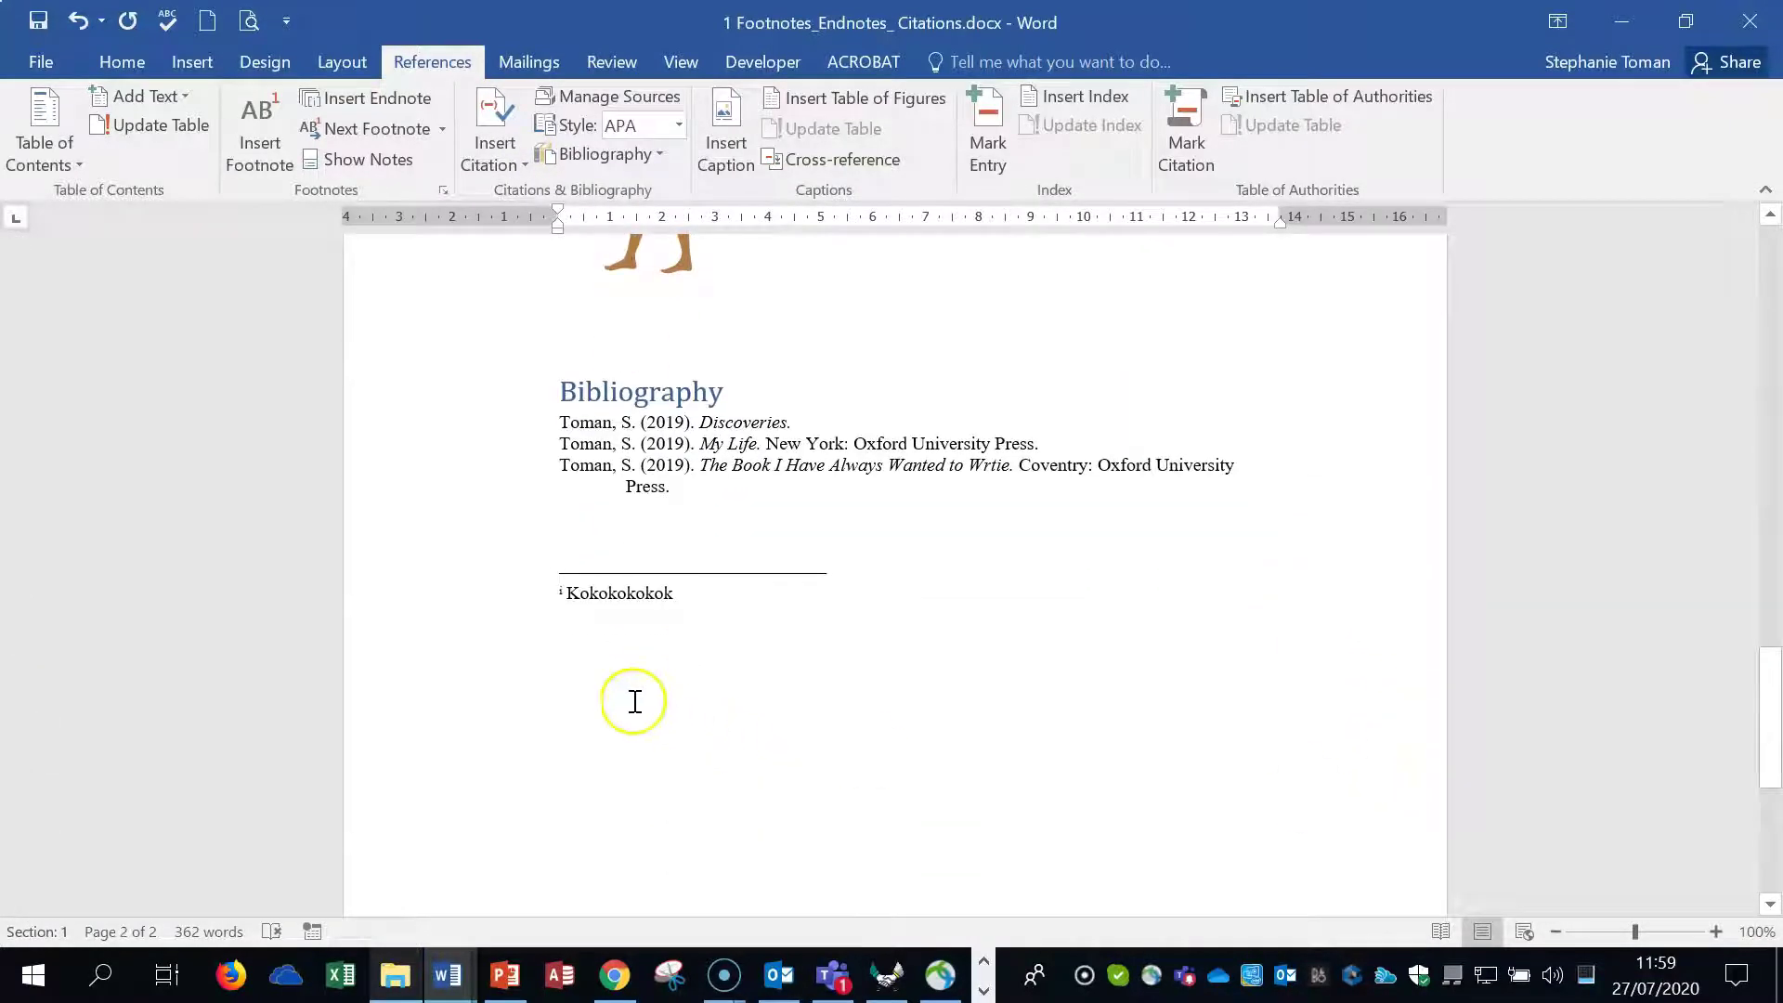
click(561, 661)
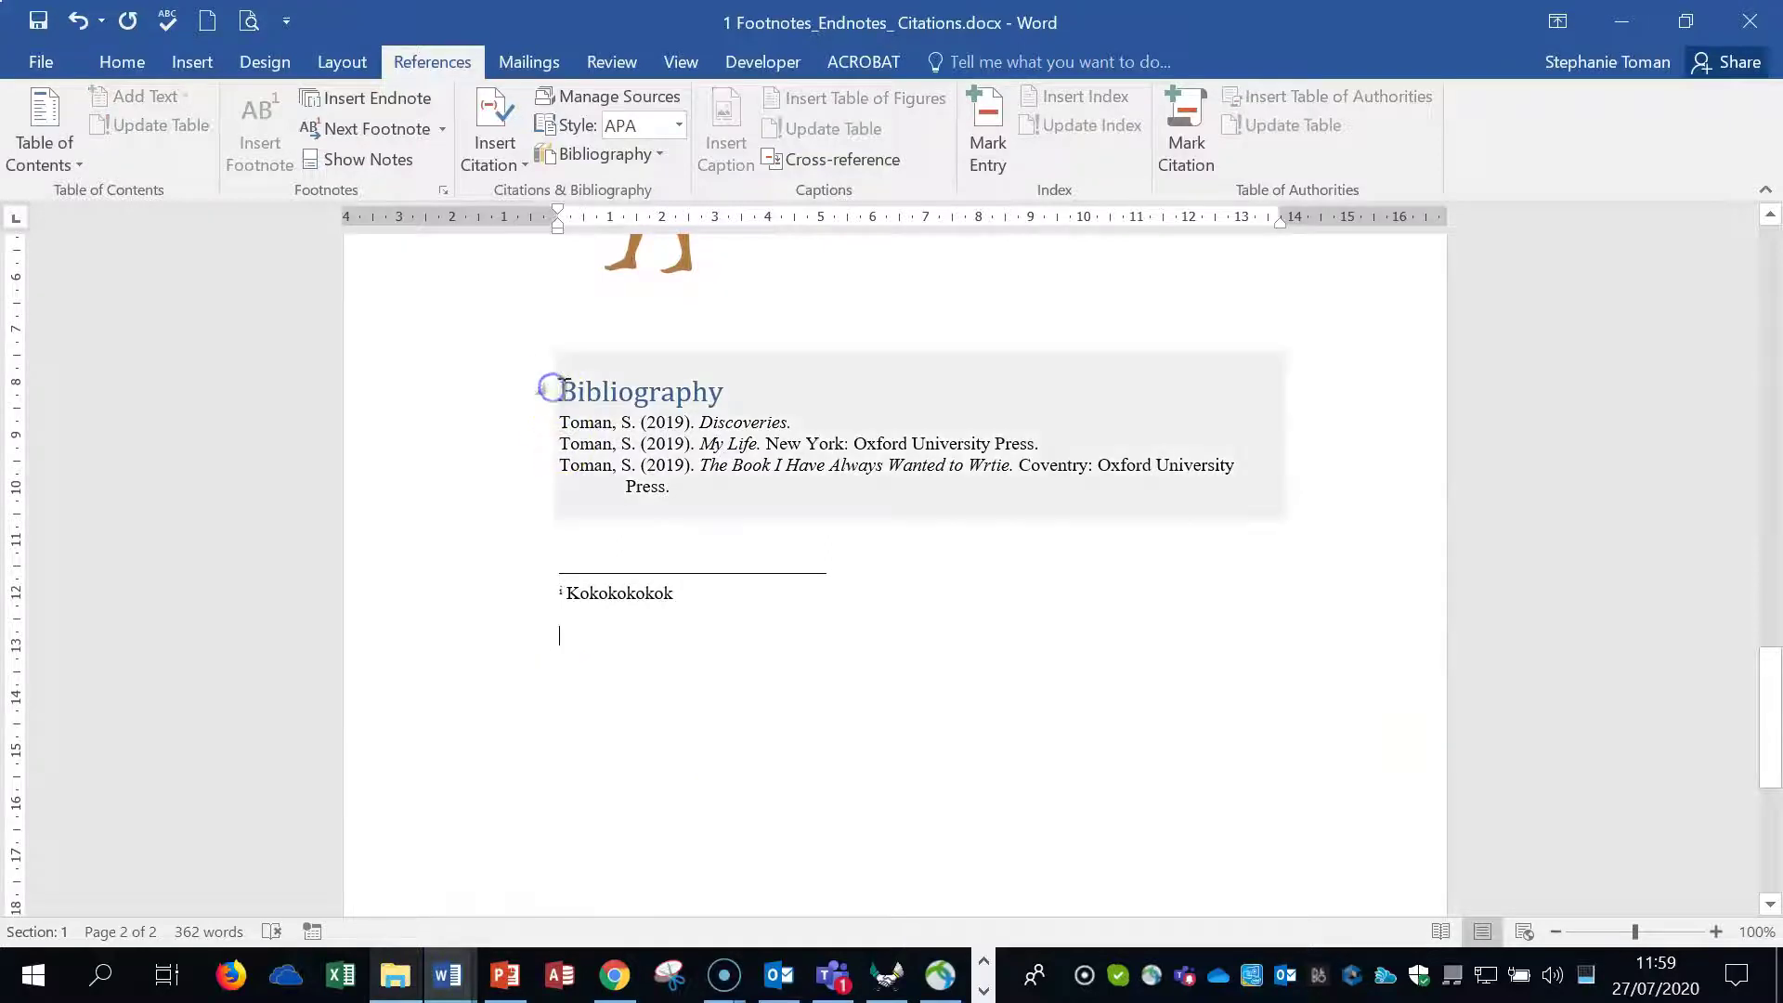
drag(552, 387, 1340, 523)
key(Delete)
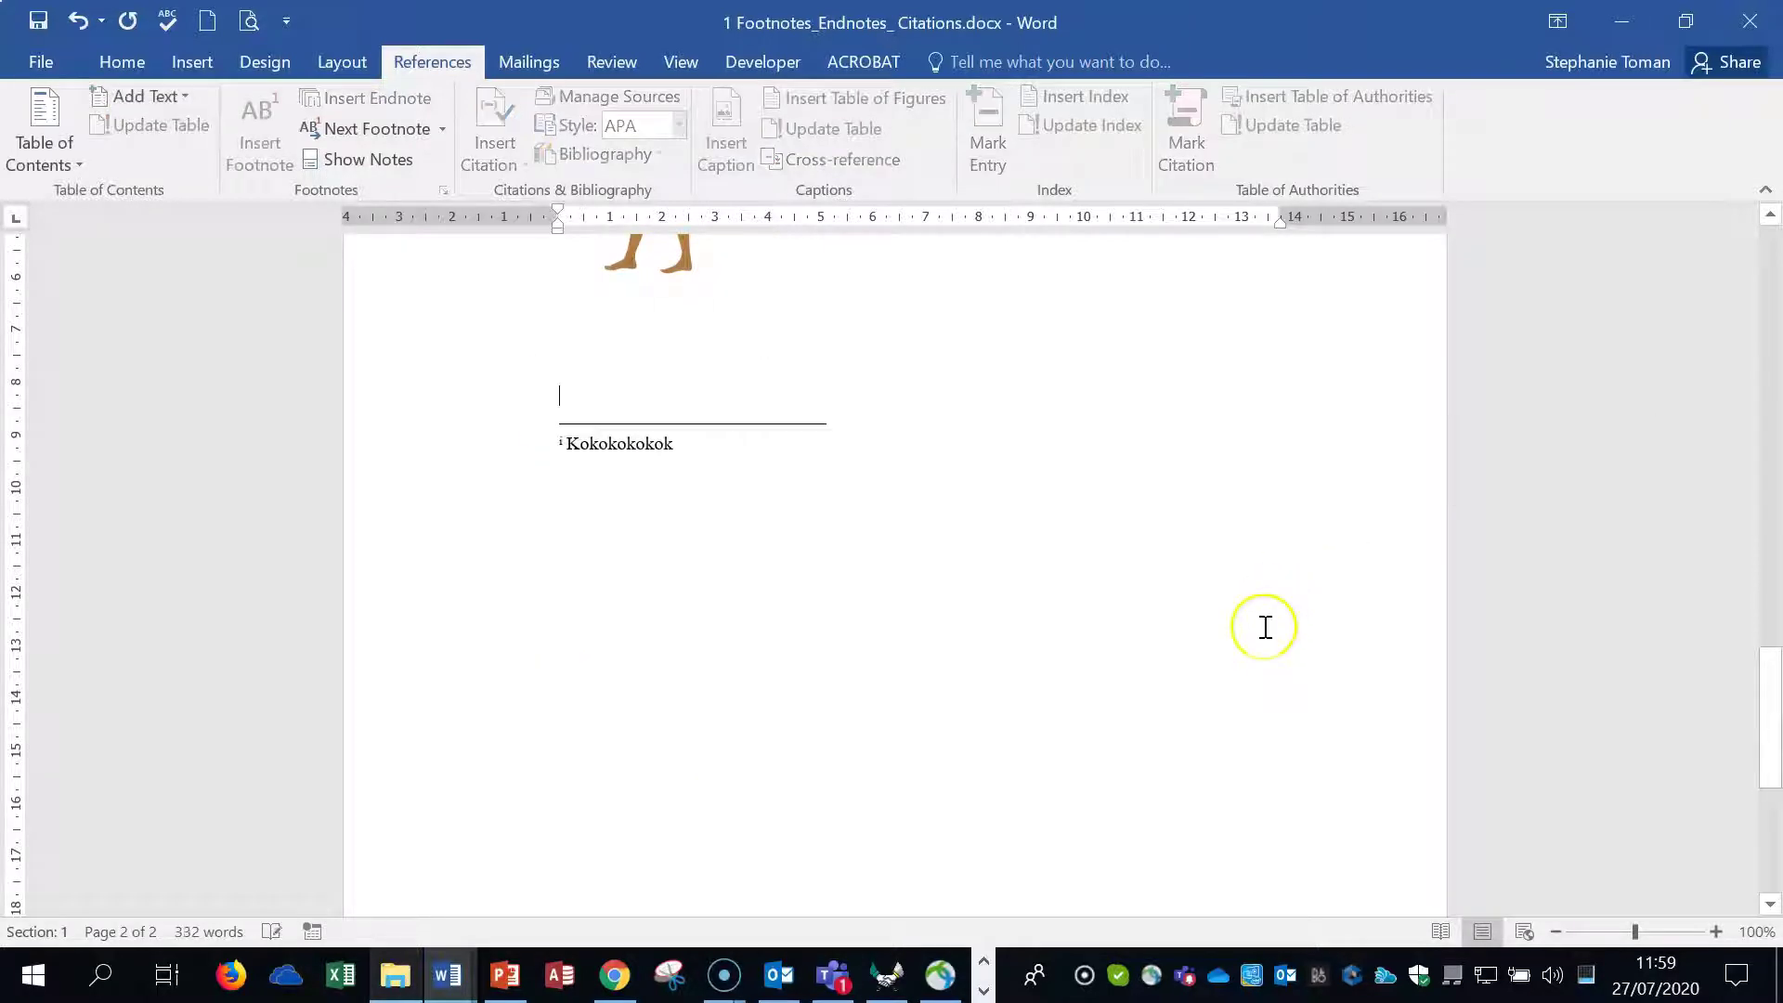
Insert a bibliography without a heading on the empty line below the endnote text.
click(576, 509)
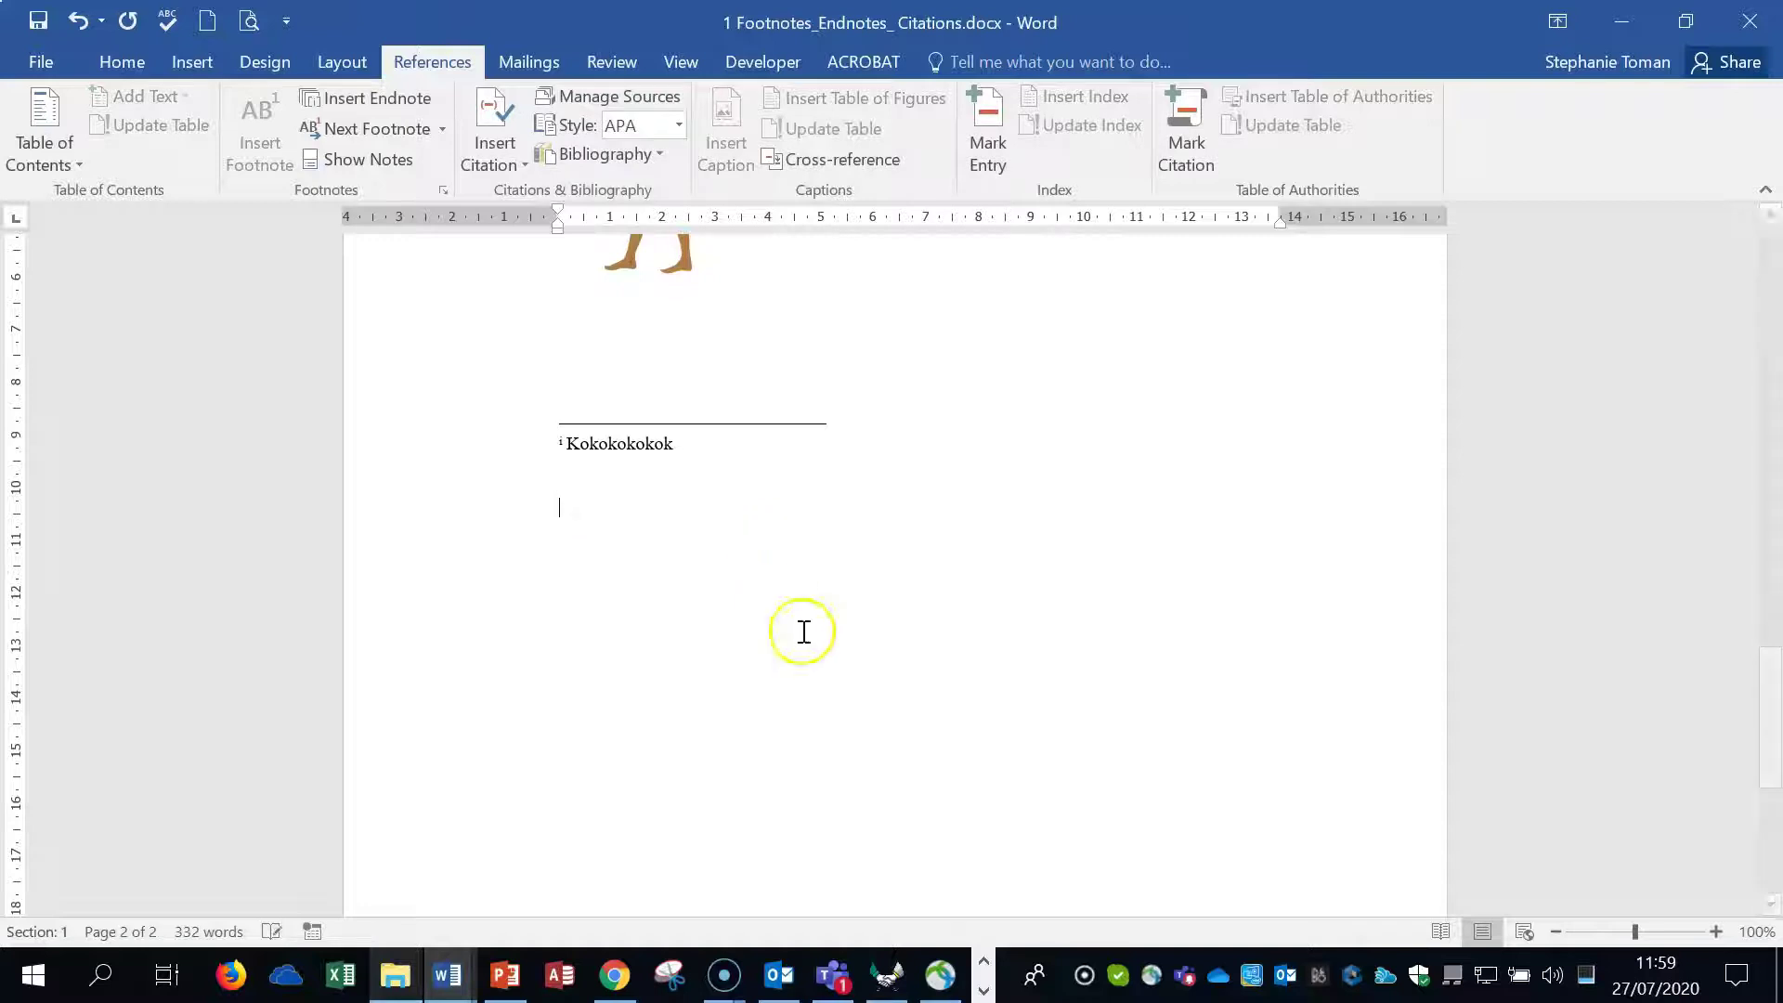
click(661, 156)
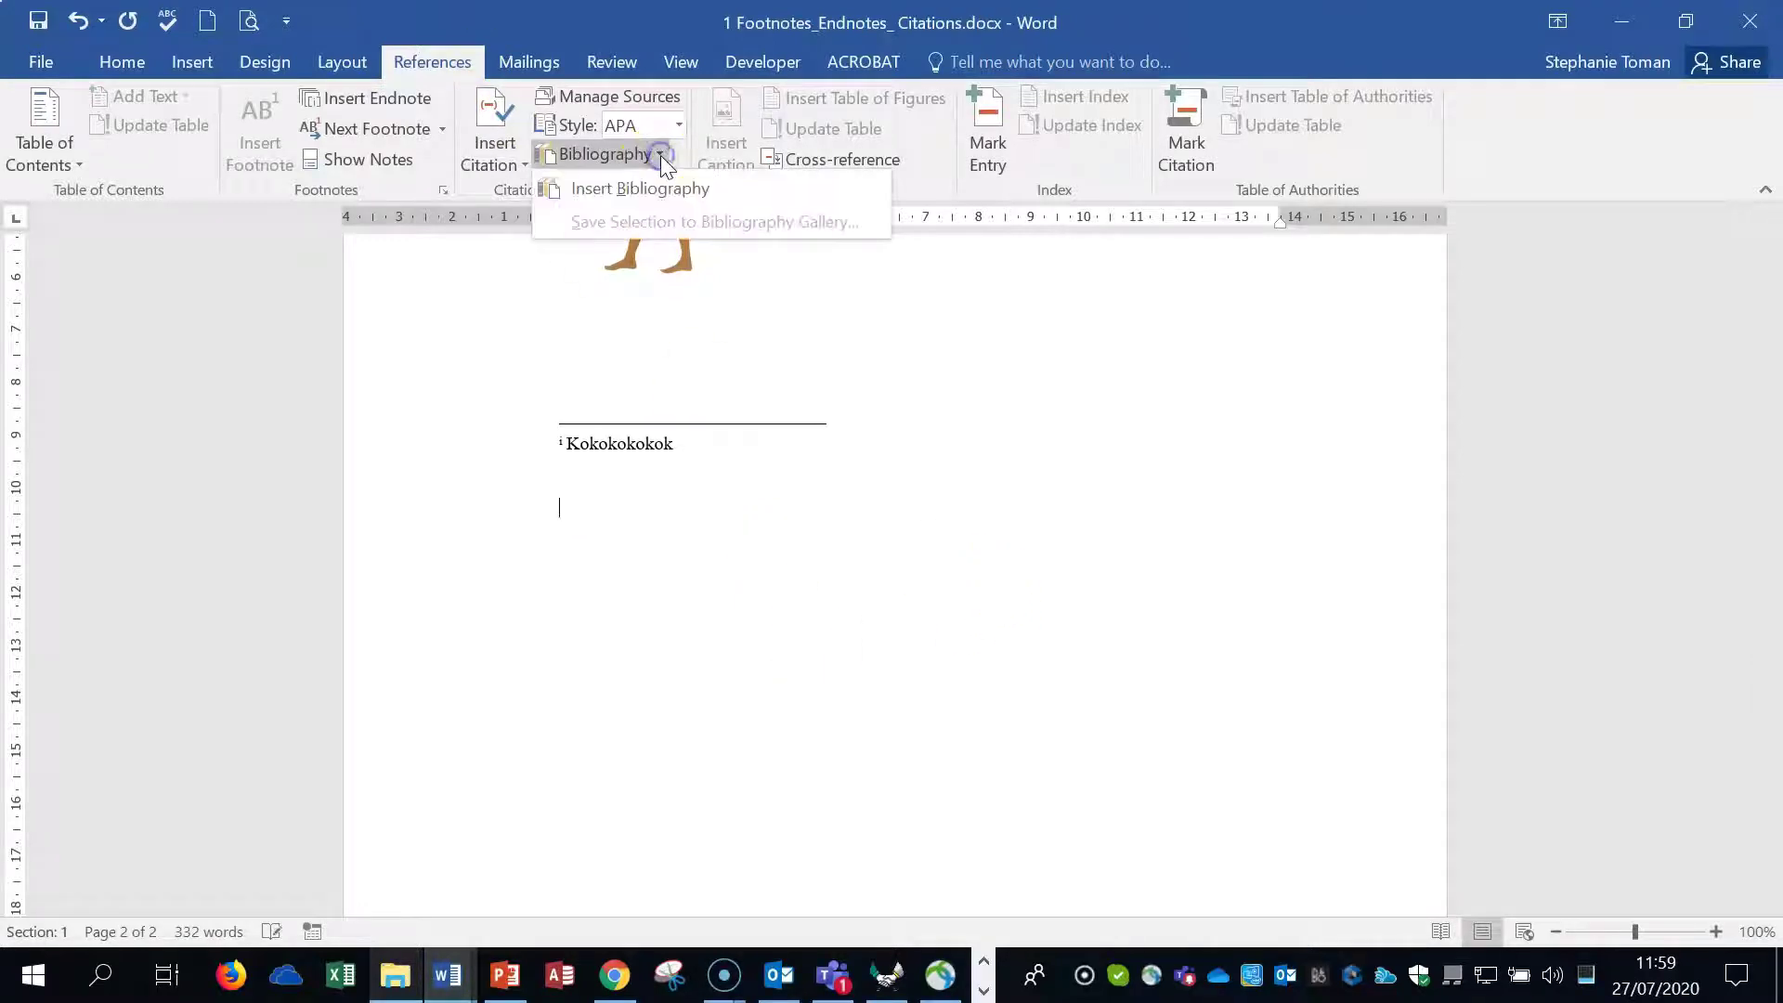
click(649, 189)
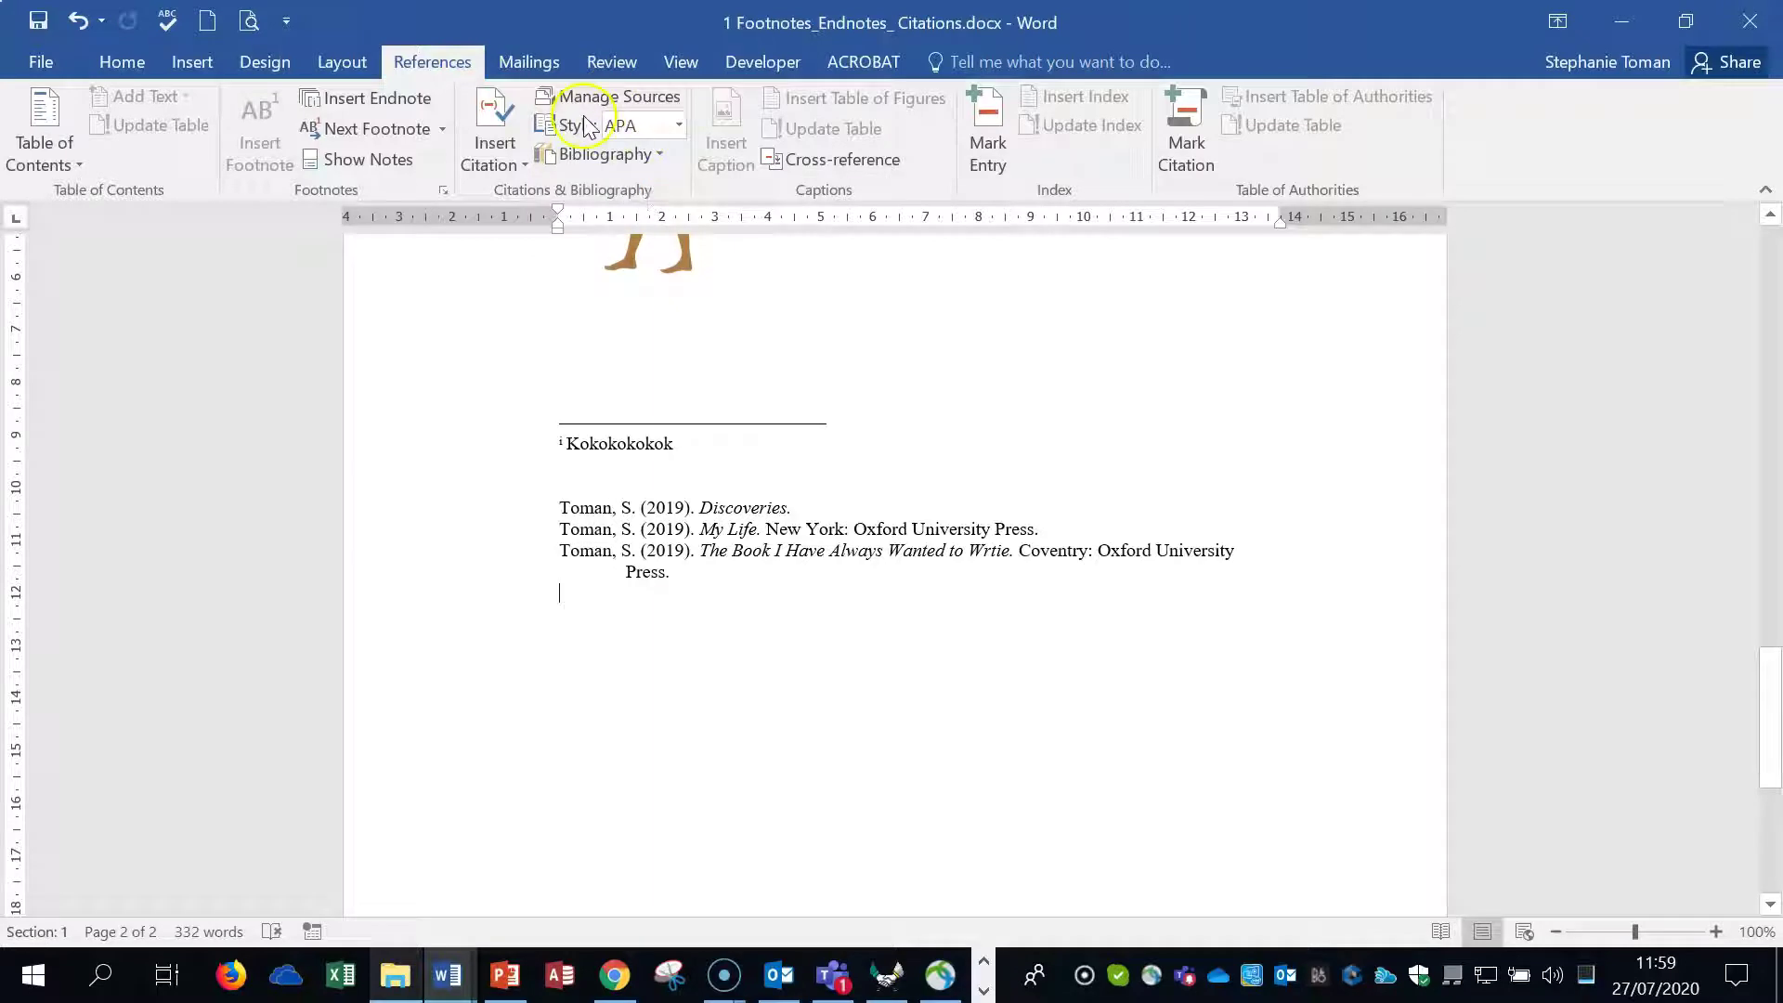
Review the reference styles available for the citations and bibliography, keeping APA.
click(679, 127)
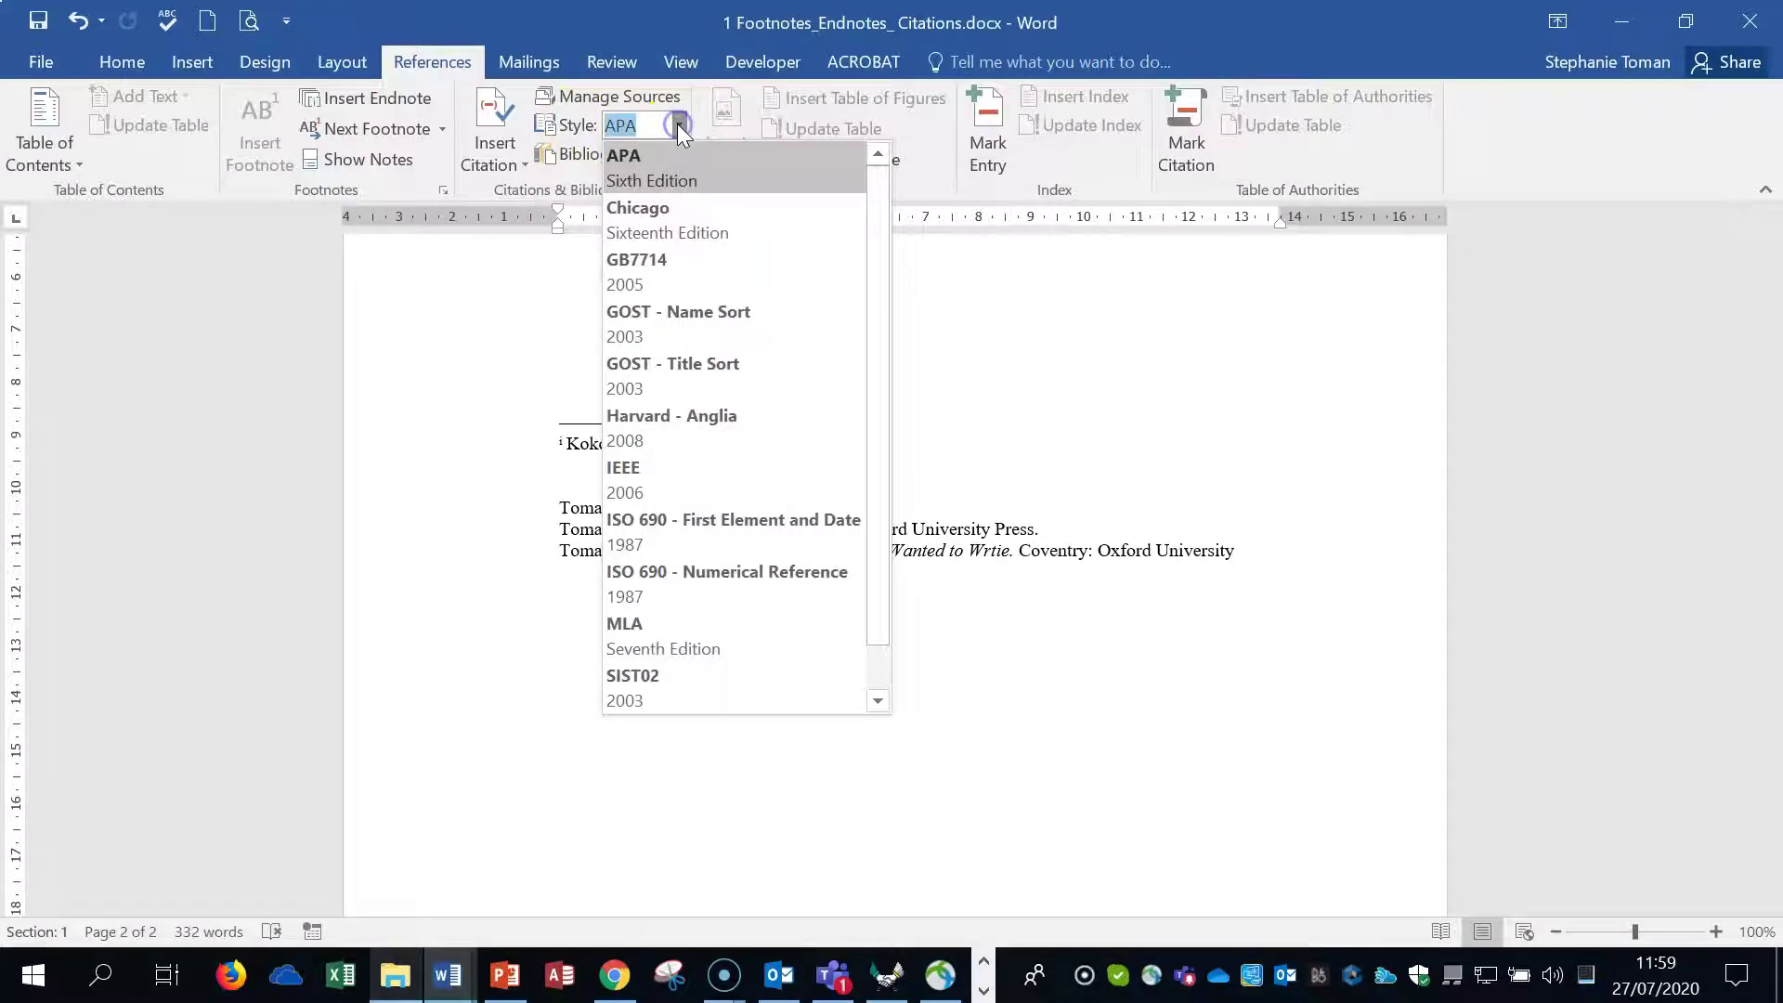
scroll(697, 657, down, 1)
scroll(706, 662, up, 1)
click(687, 165)
click(726, 657)
click(573, 478)
scroll(862, 458, up, 1)
scroll(865, 457, up, 2)
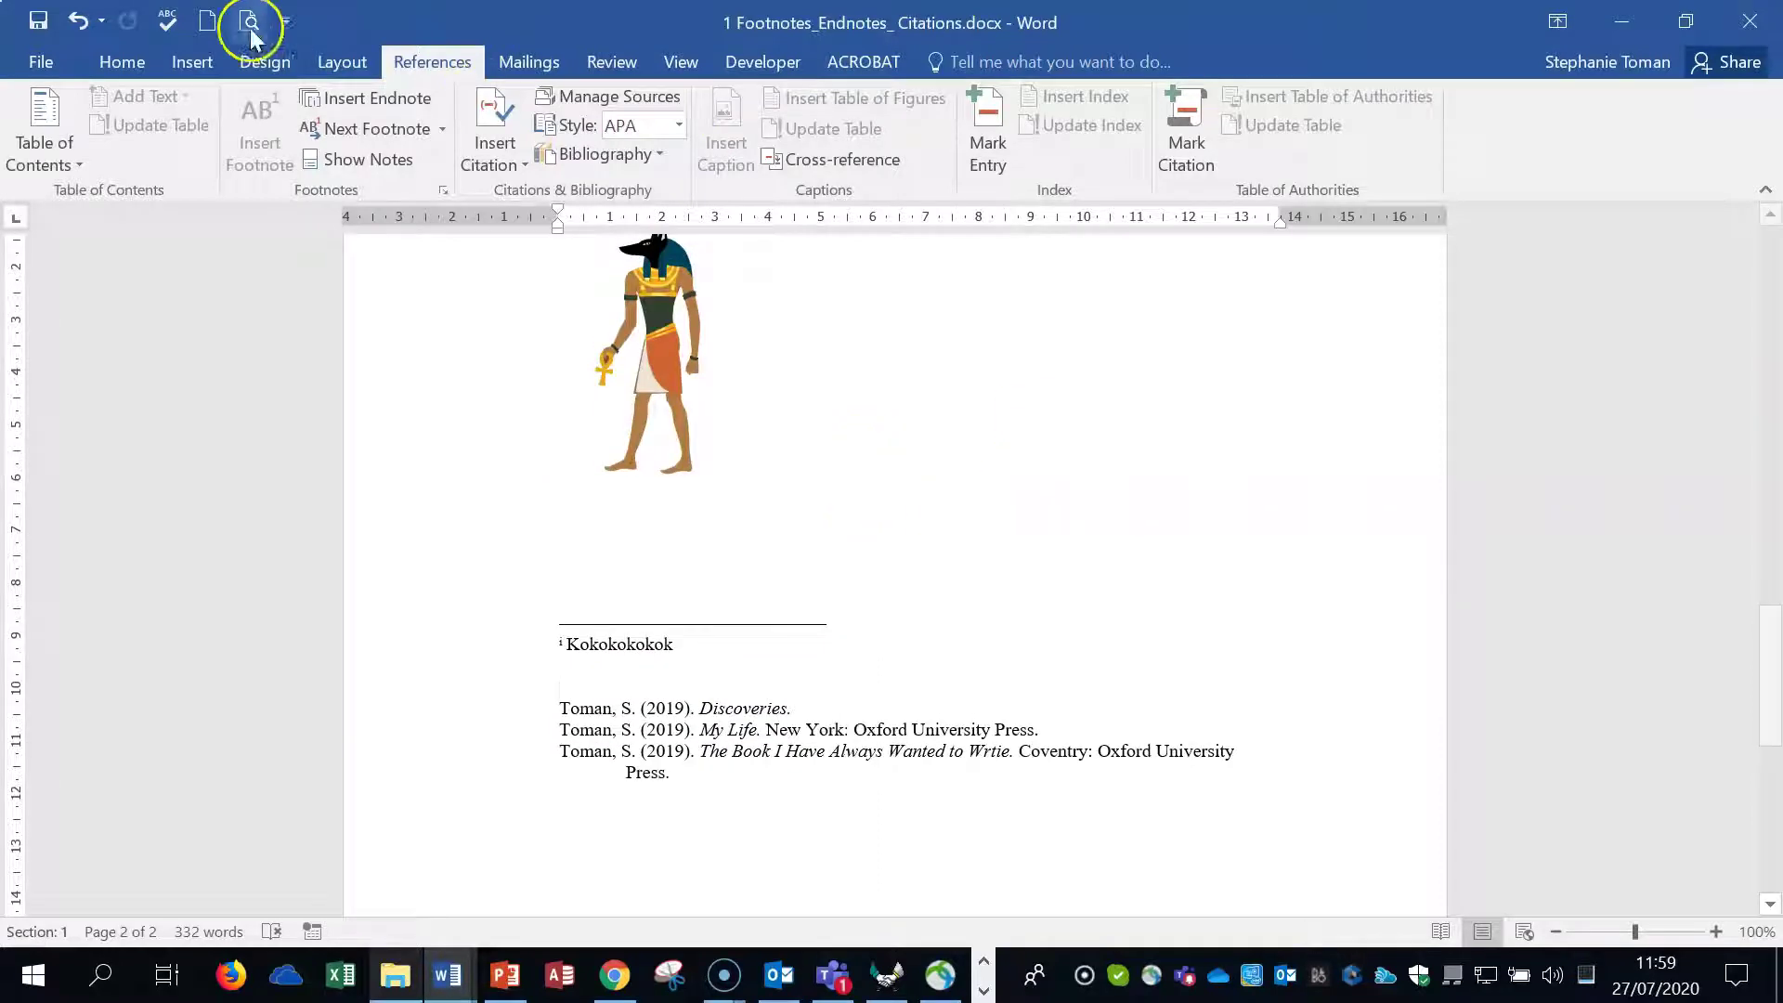
Review the sources and the new source and placeholder options offered for citations, and return to the text on page 1.
click(520, 167)
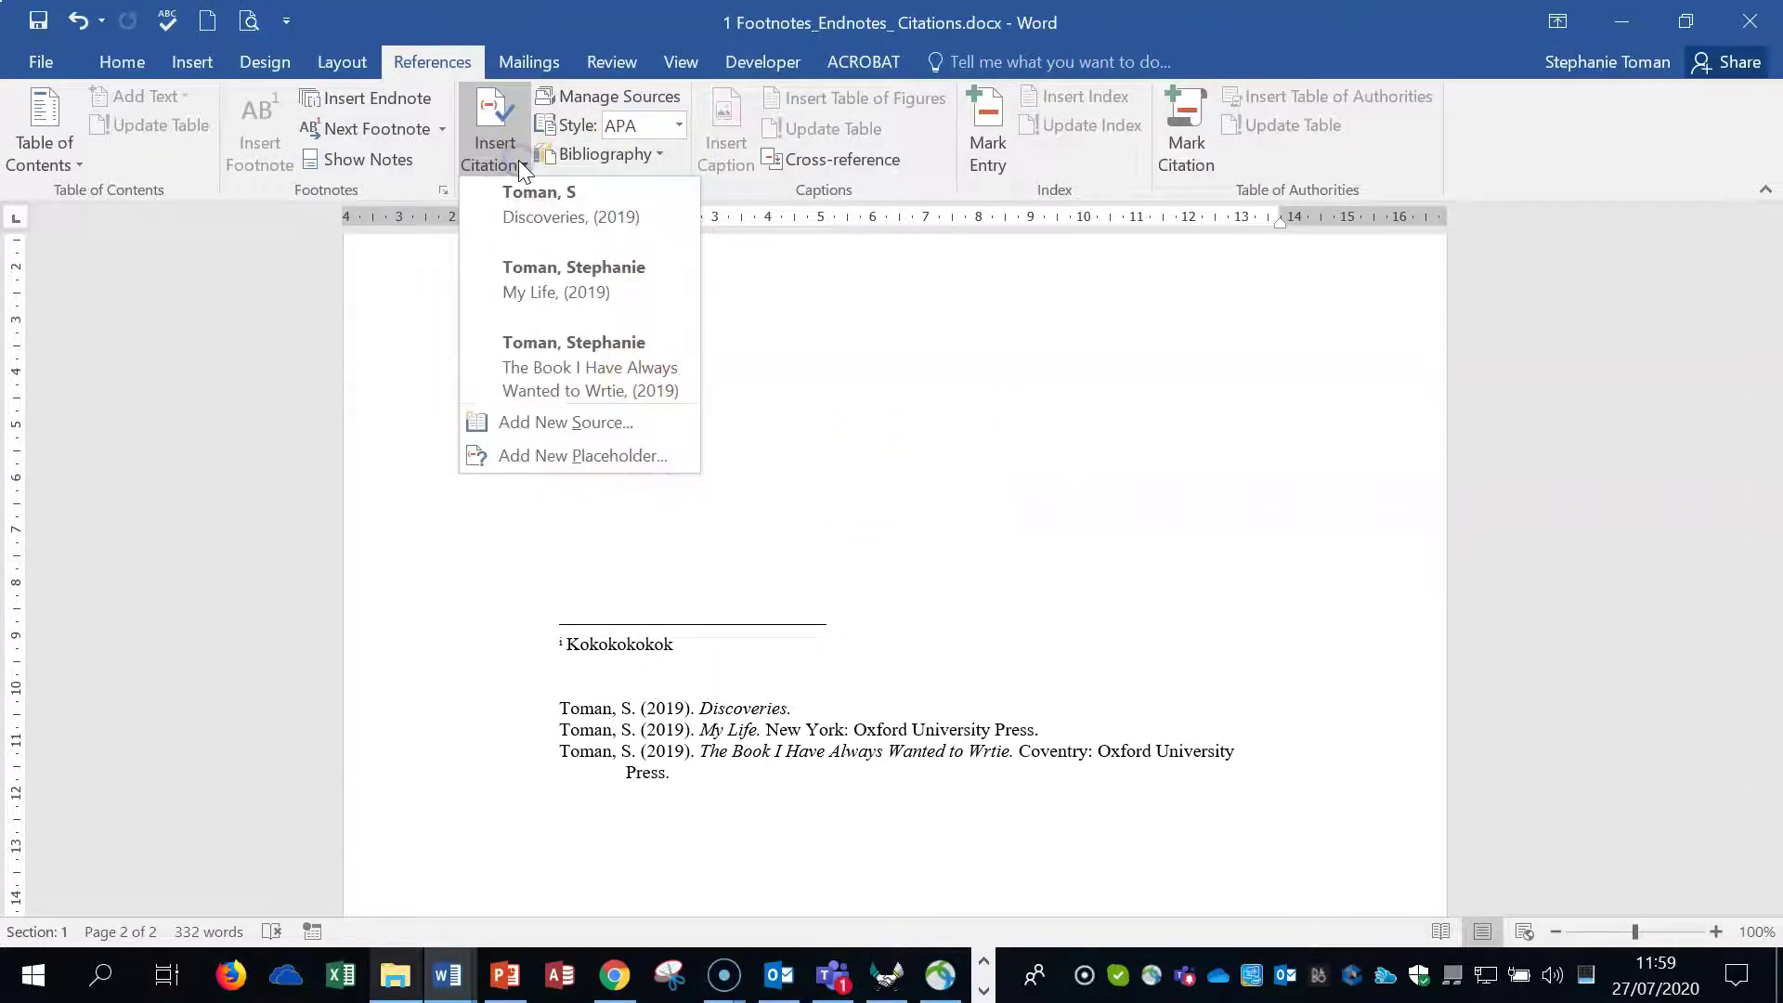
click(600, 464)
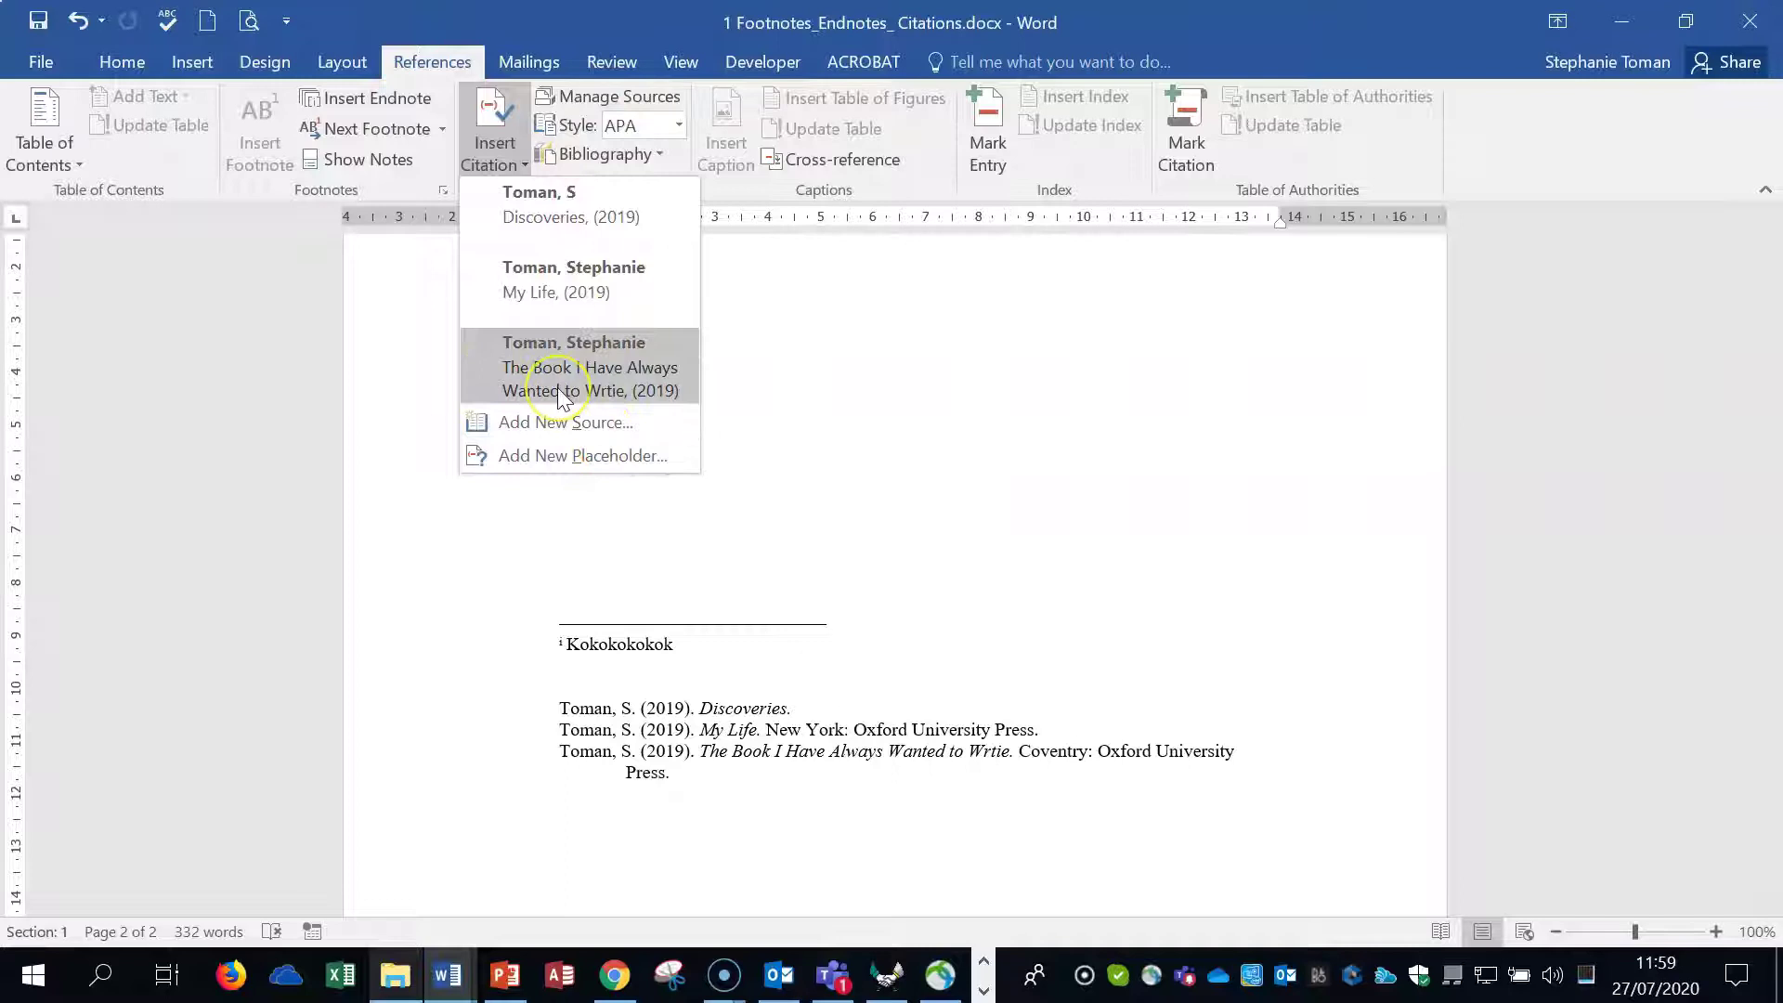
scroll(995, 461, up, 15)
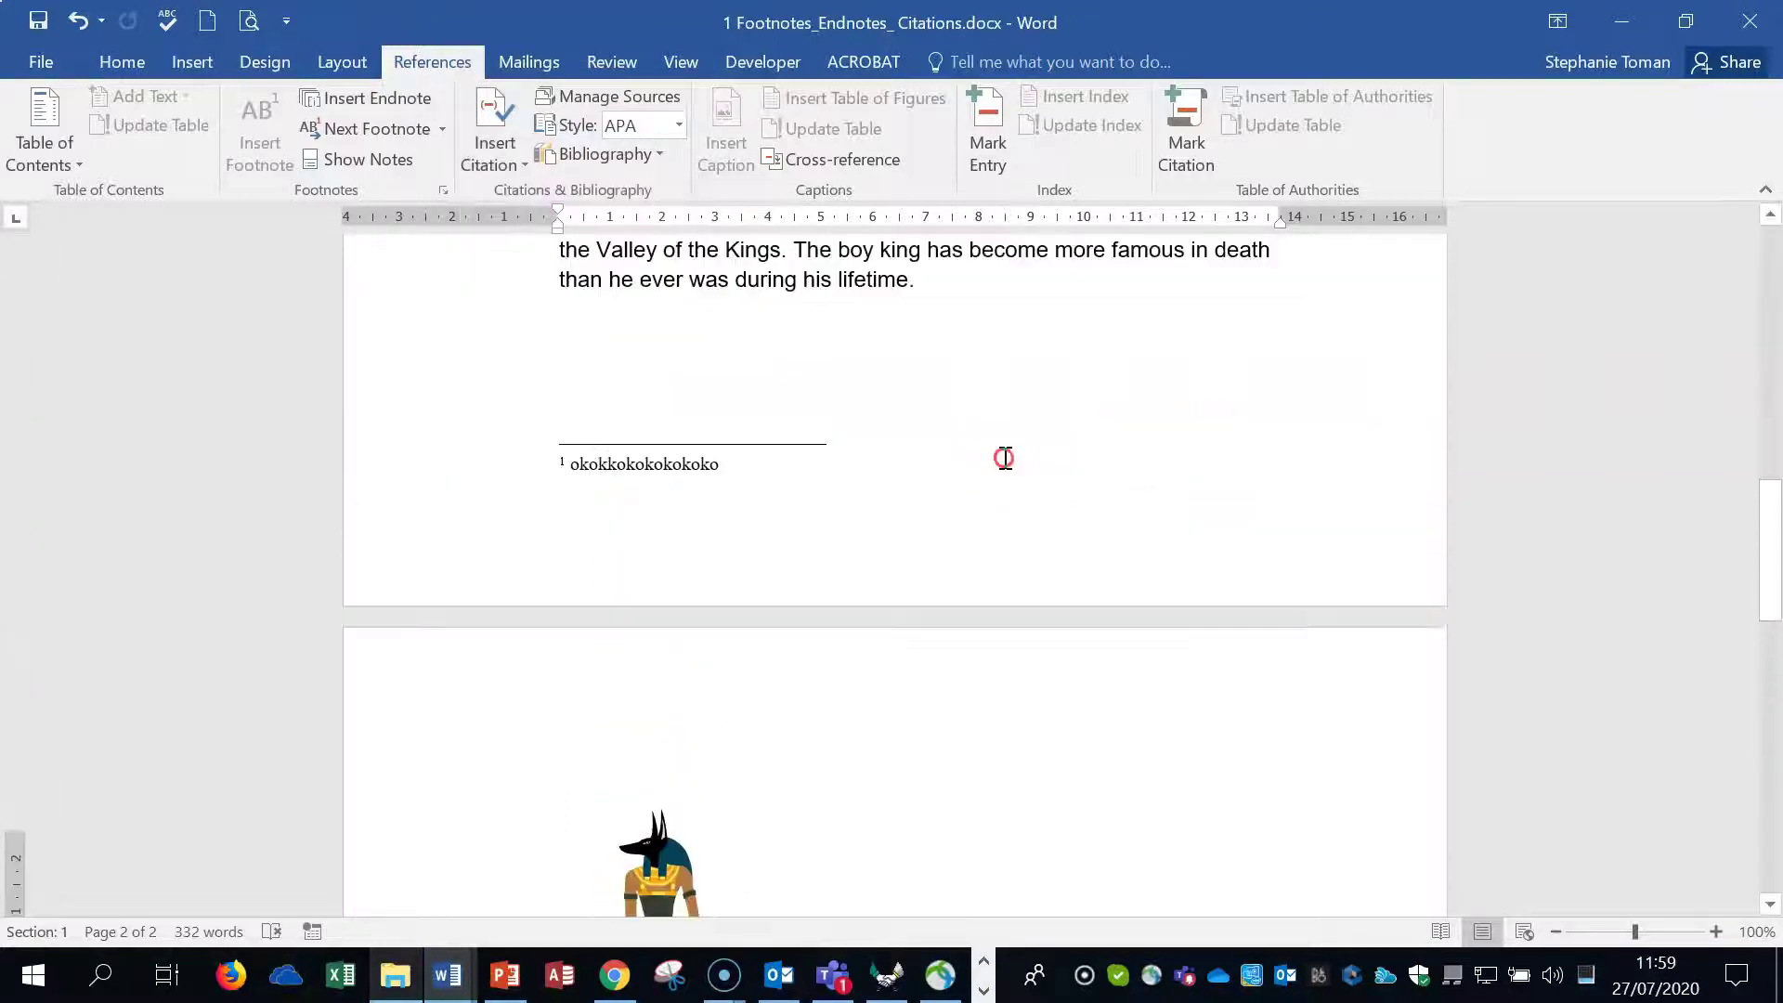
click(957, 310)
scroll(1120, 503, down, 5)
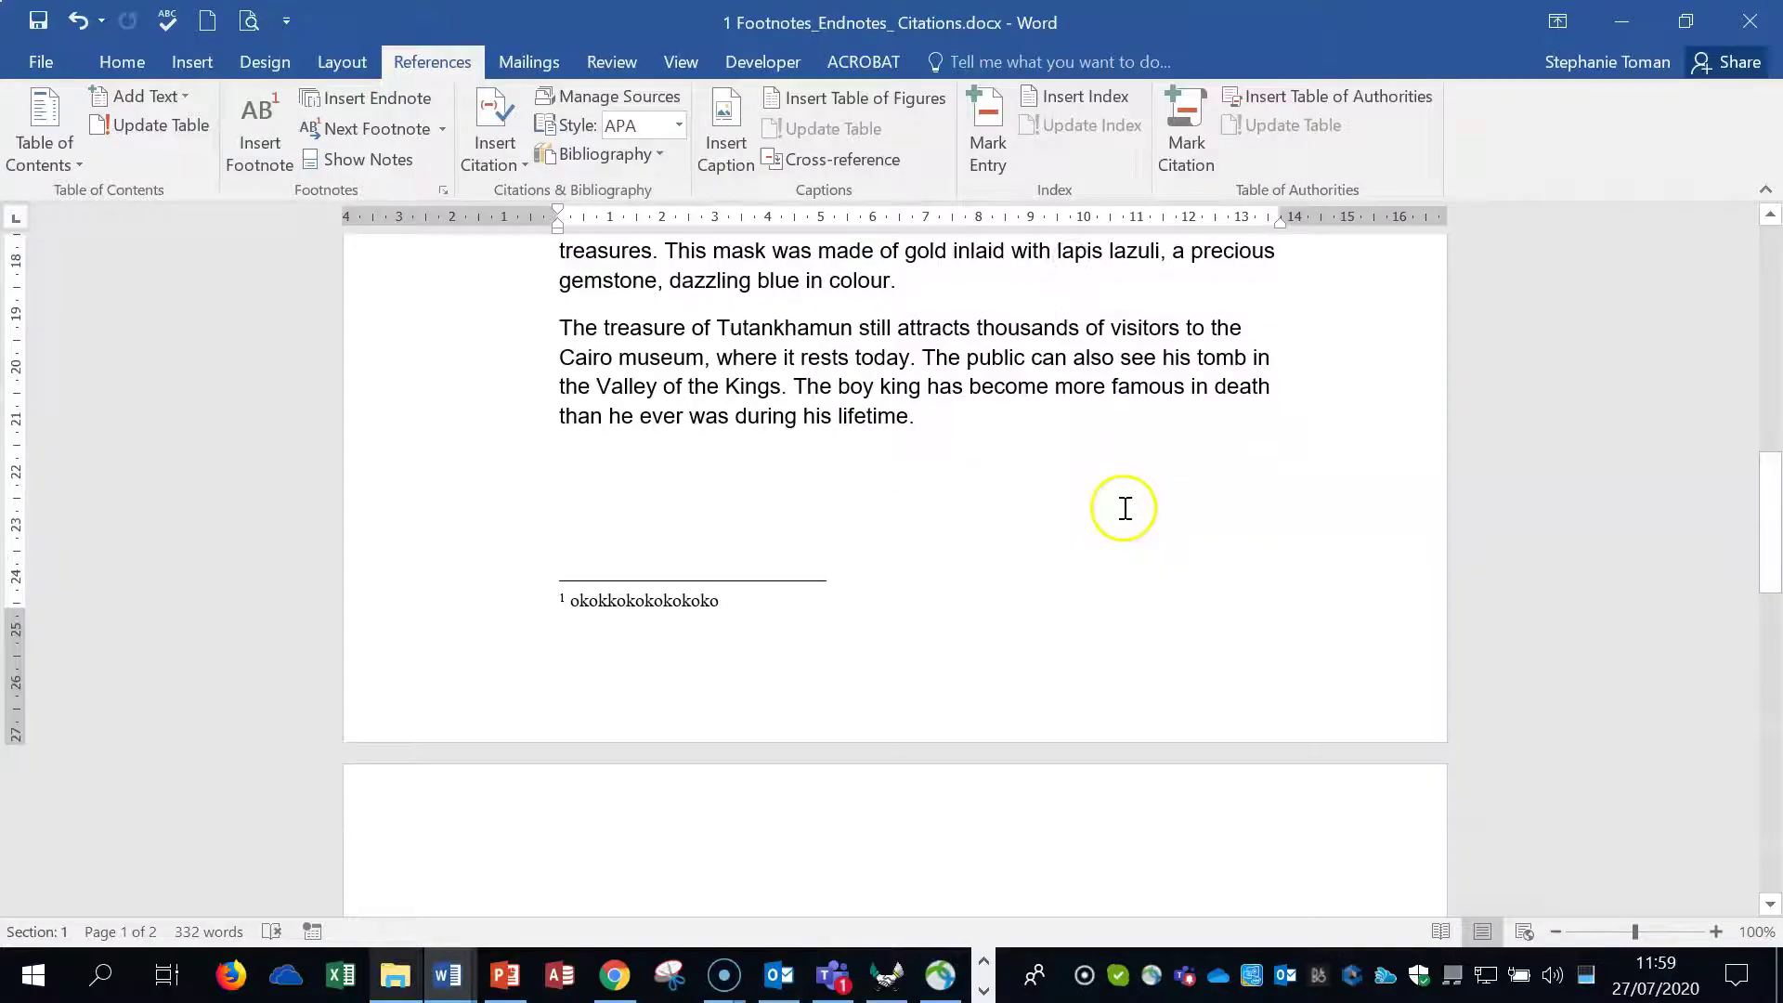
scroll(1127, 505, up, 4)
scroll(1078, 488, down, 1)
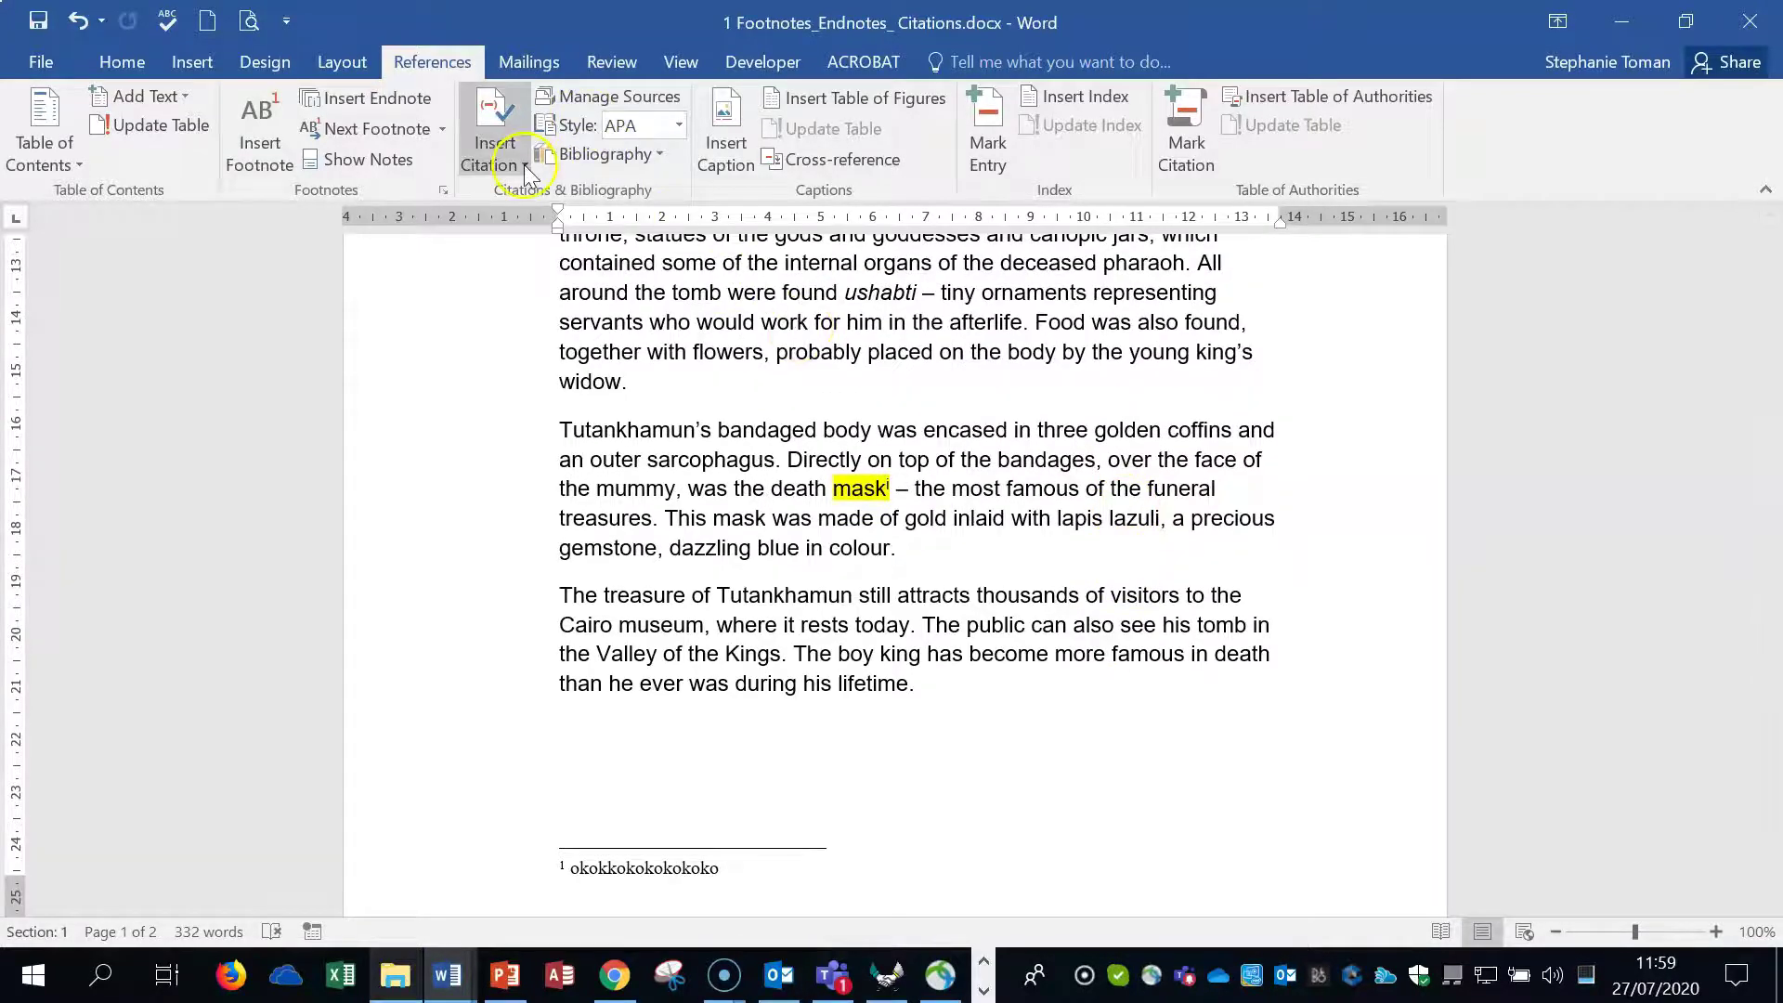
Inspect the details of the current source "Discoveries" (2019) in the Source Manager without editing them.
click(620, 98)
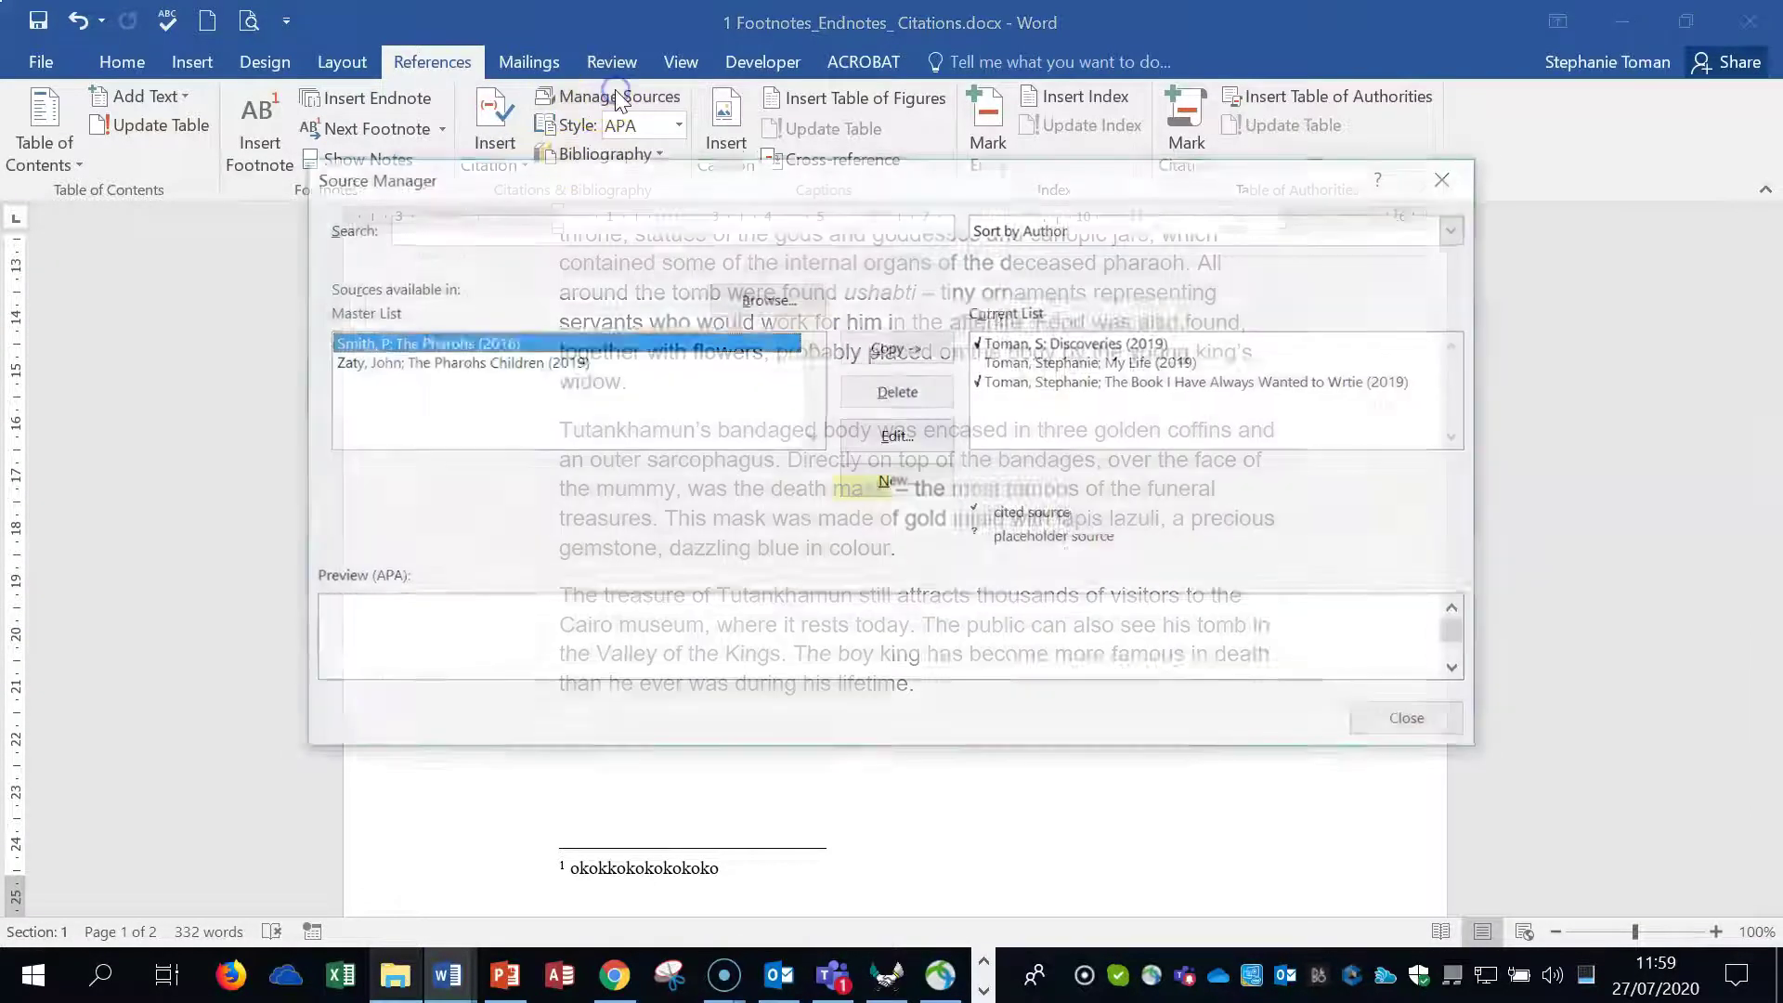
click(1112, 342)
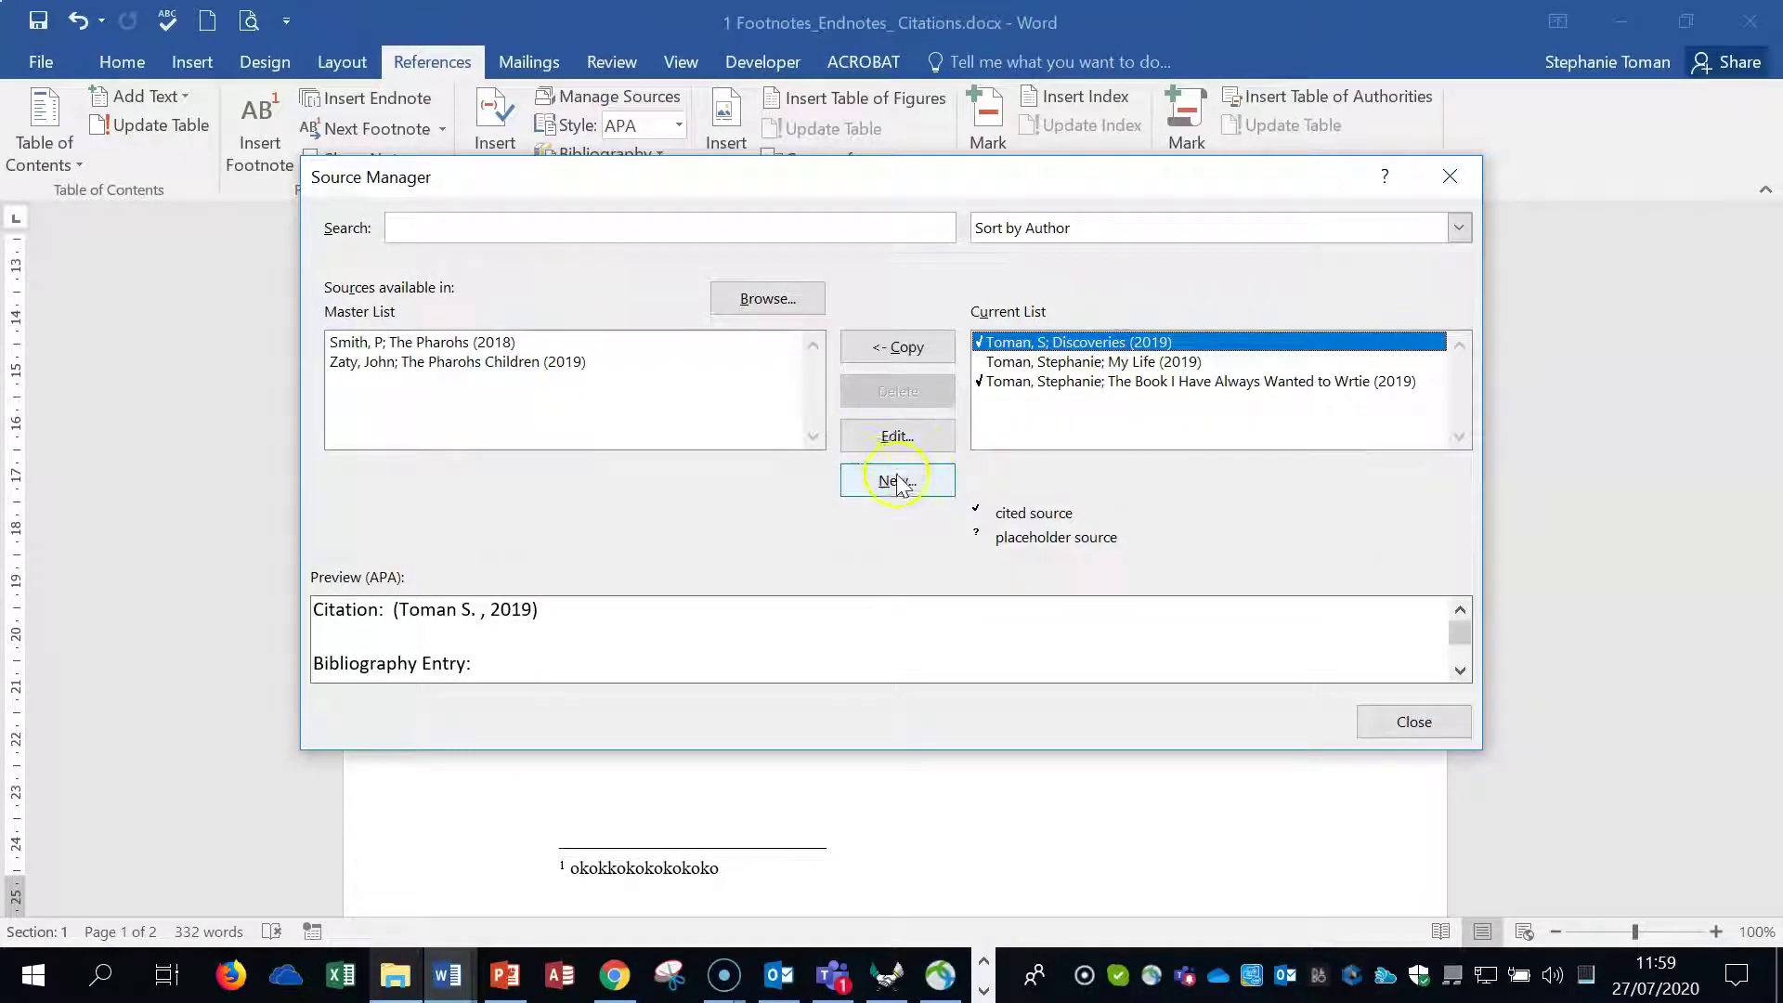
click(898, 439)
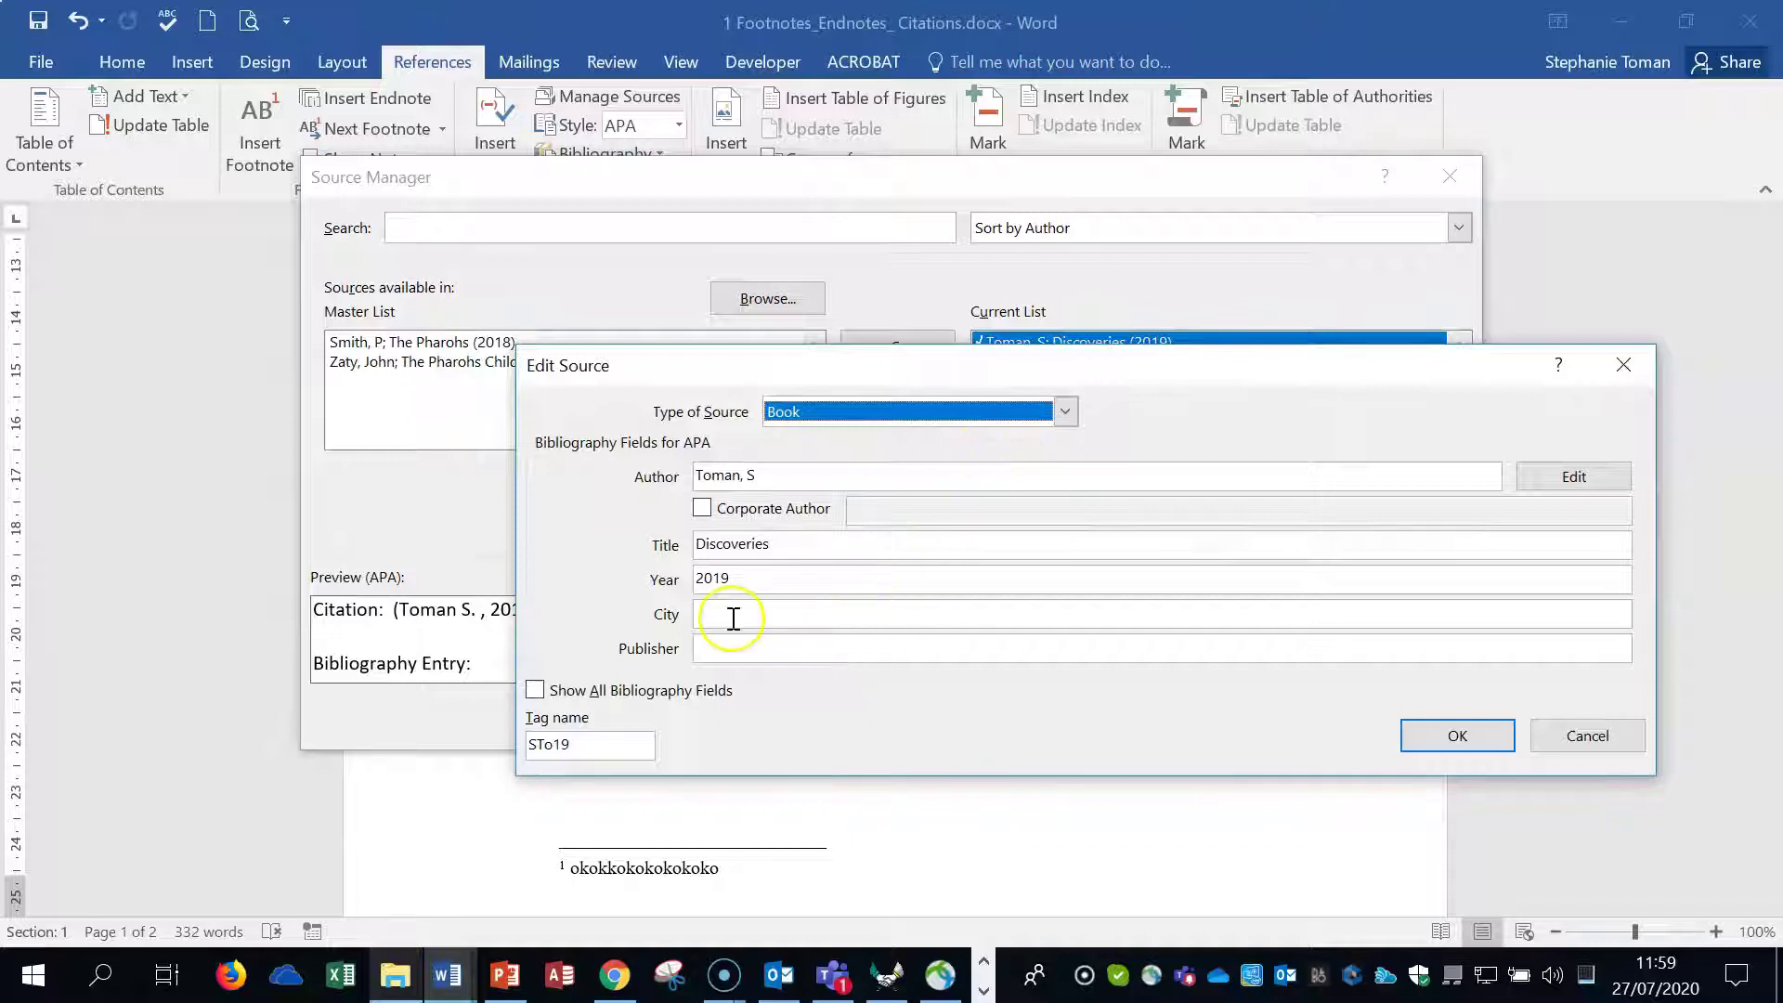
click(1621, 366)
click(1452, 173)
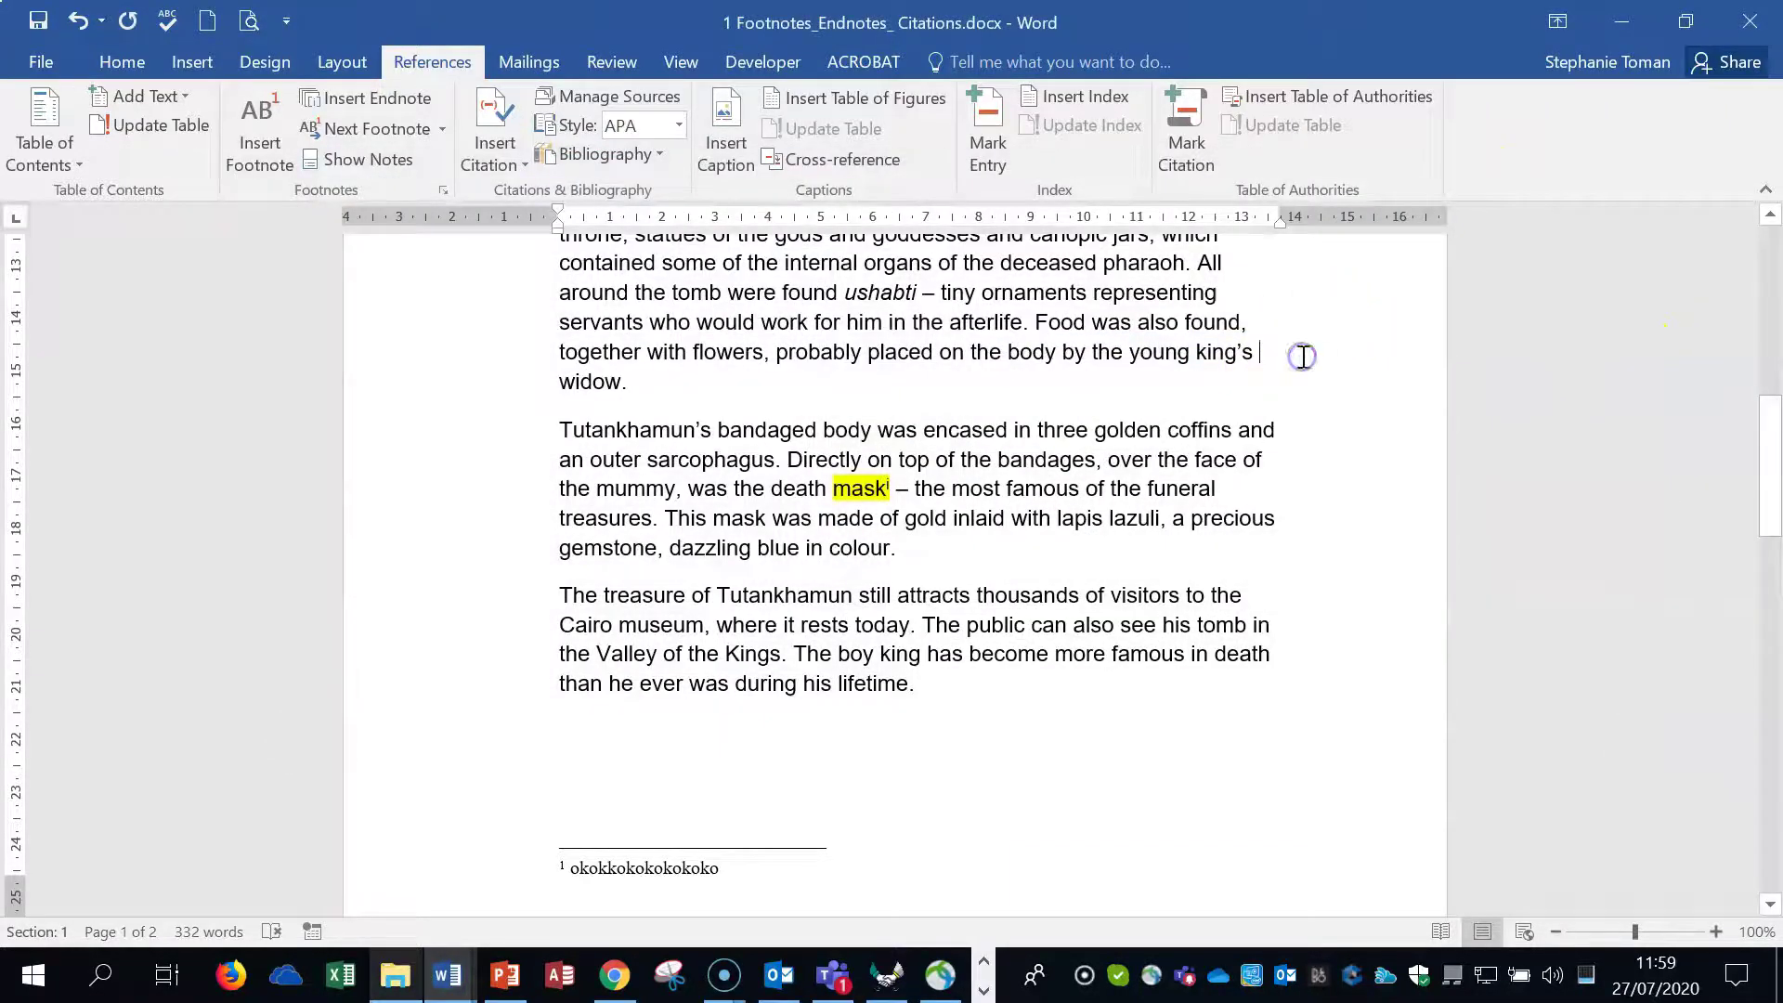
Compare the in-text citations on page 1 with the bibliography entries below the endnote.
scroll(1302, 356, up, 5)
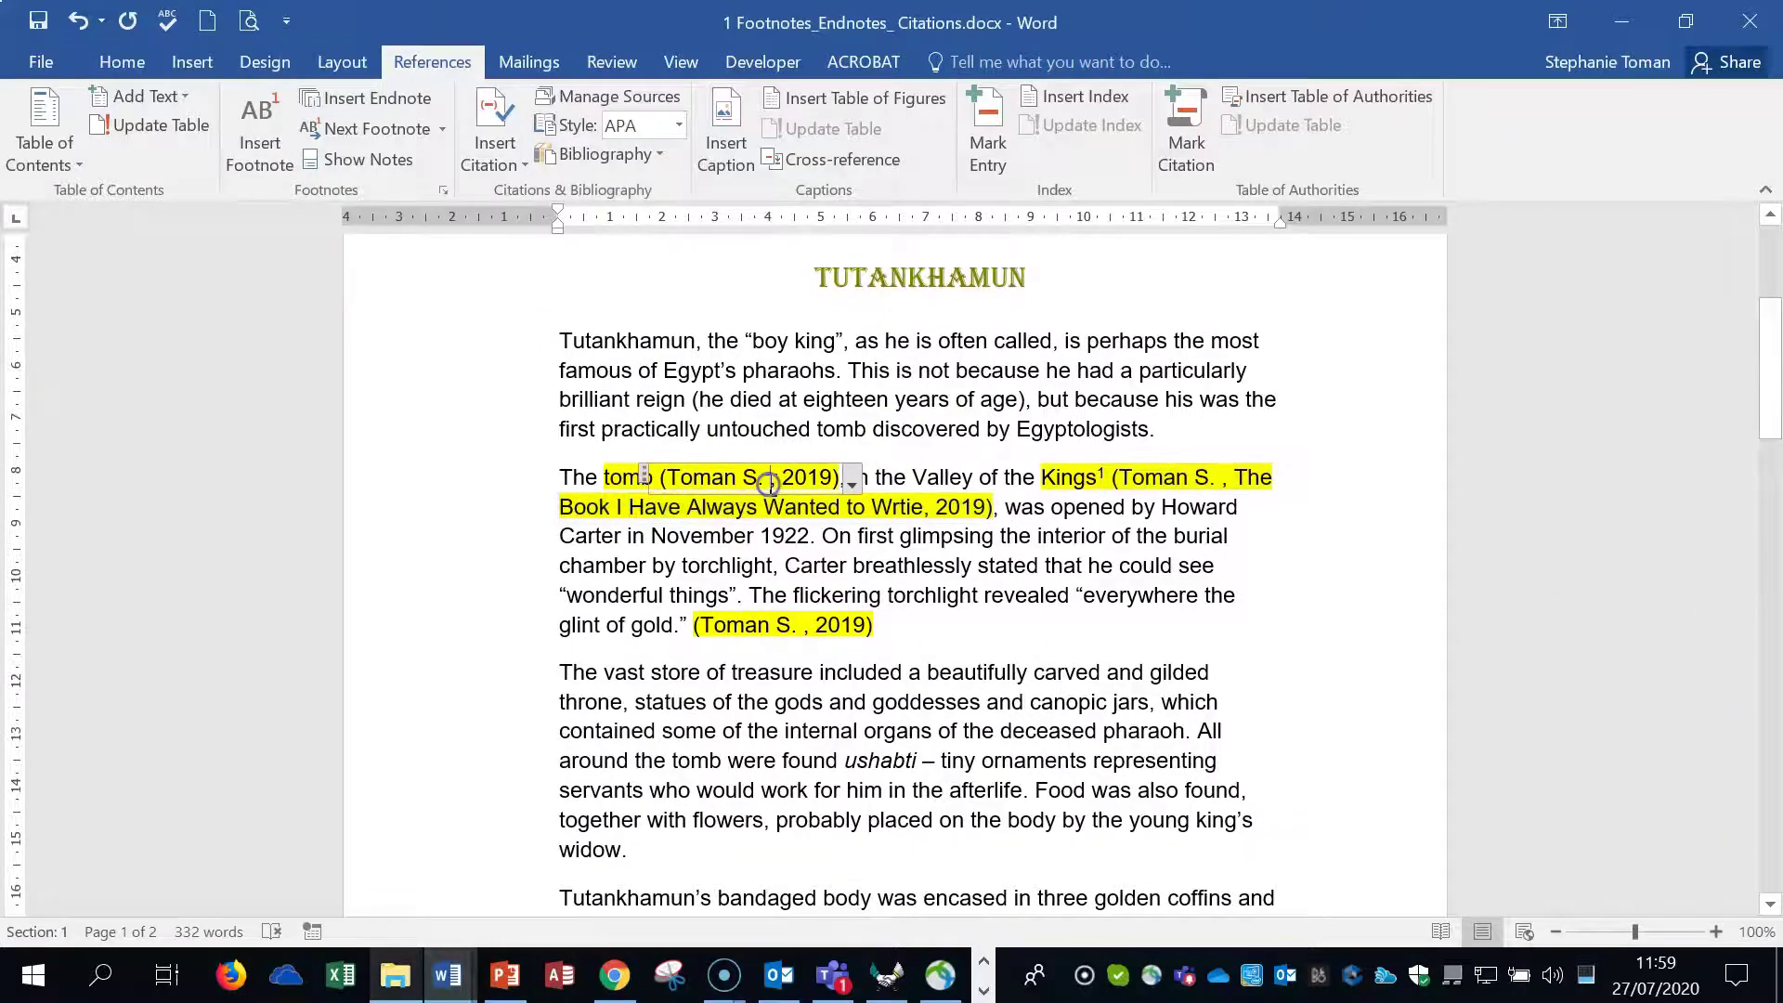
scroll(617, 650, down, 7)
scroll(961, 618, down, 10)
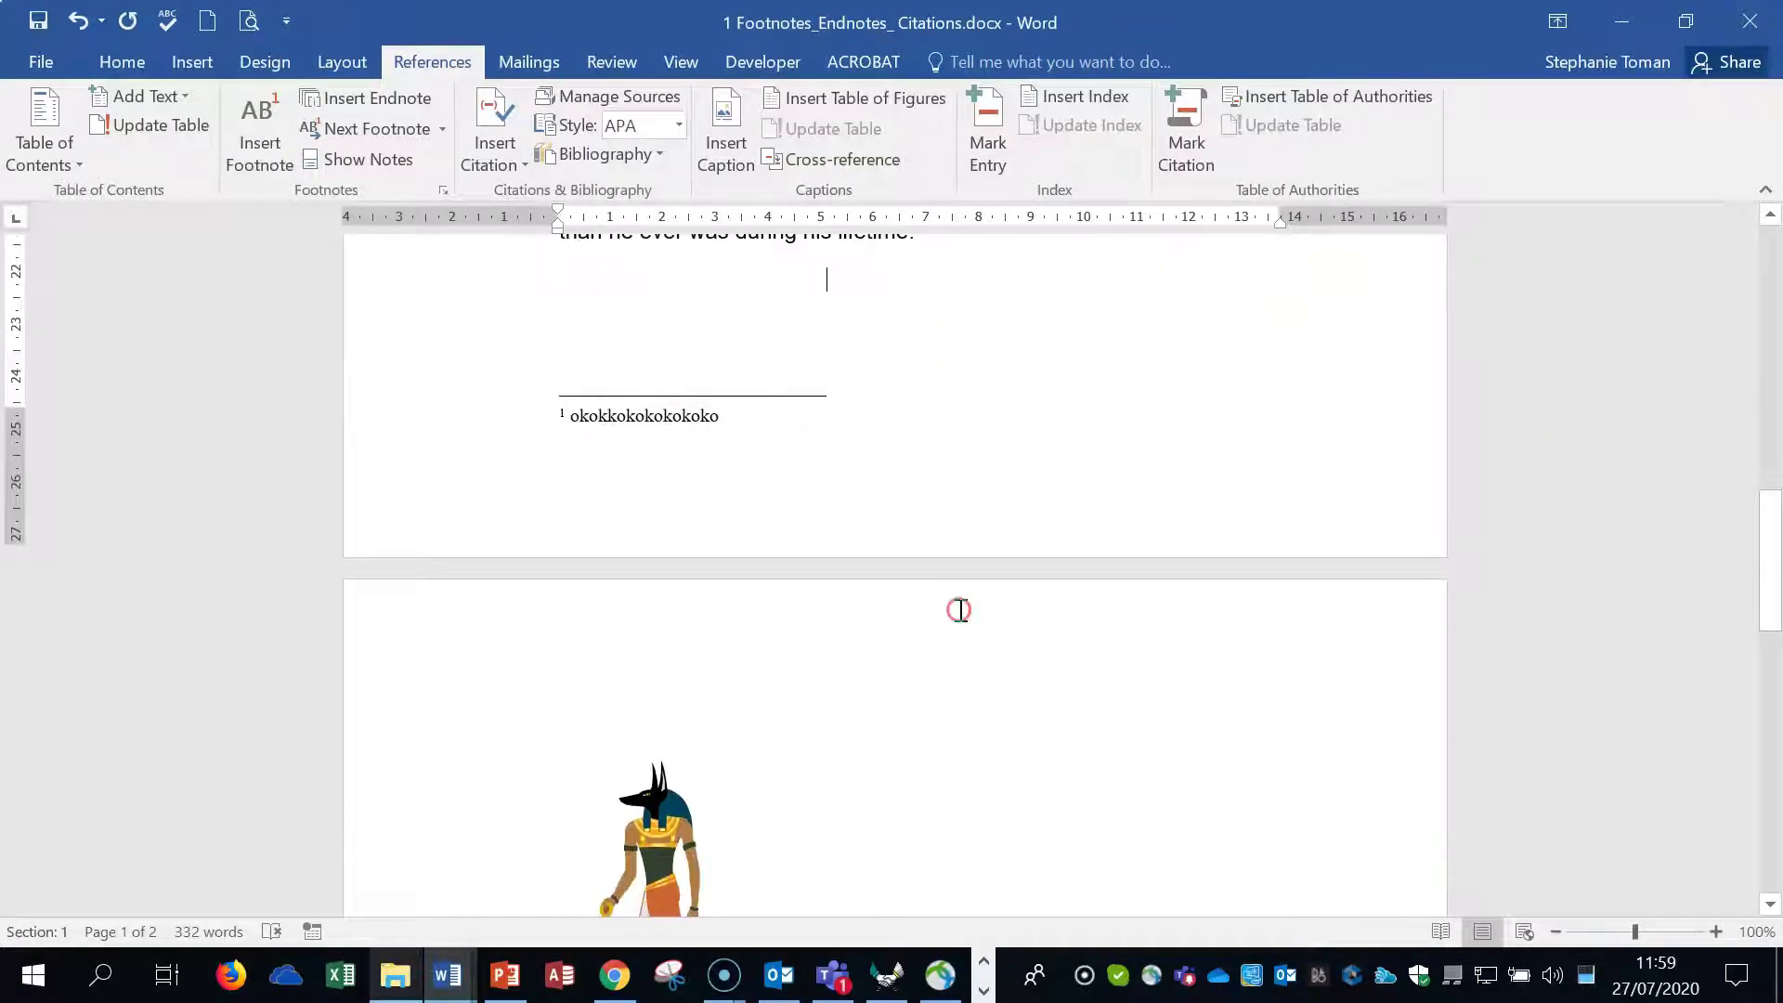
click(581, 462)
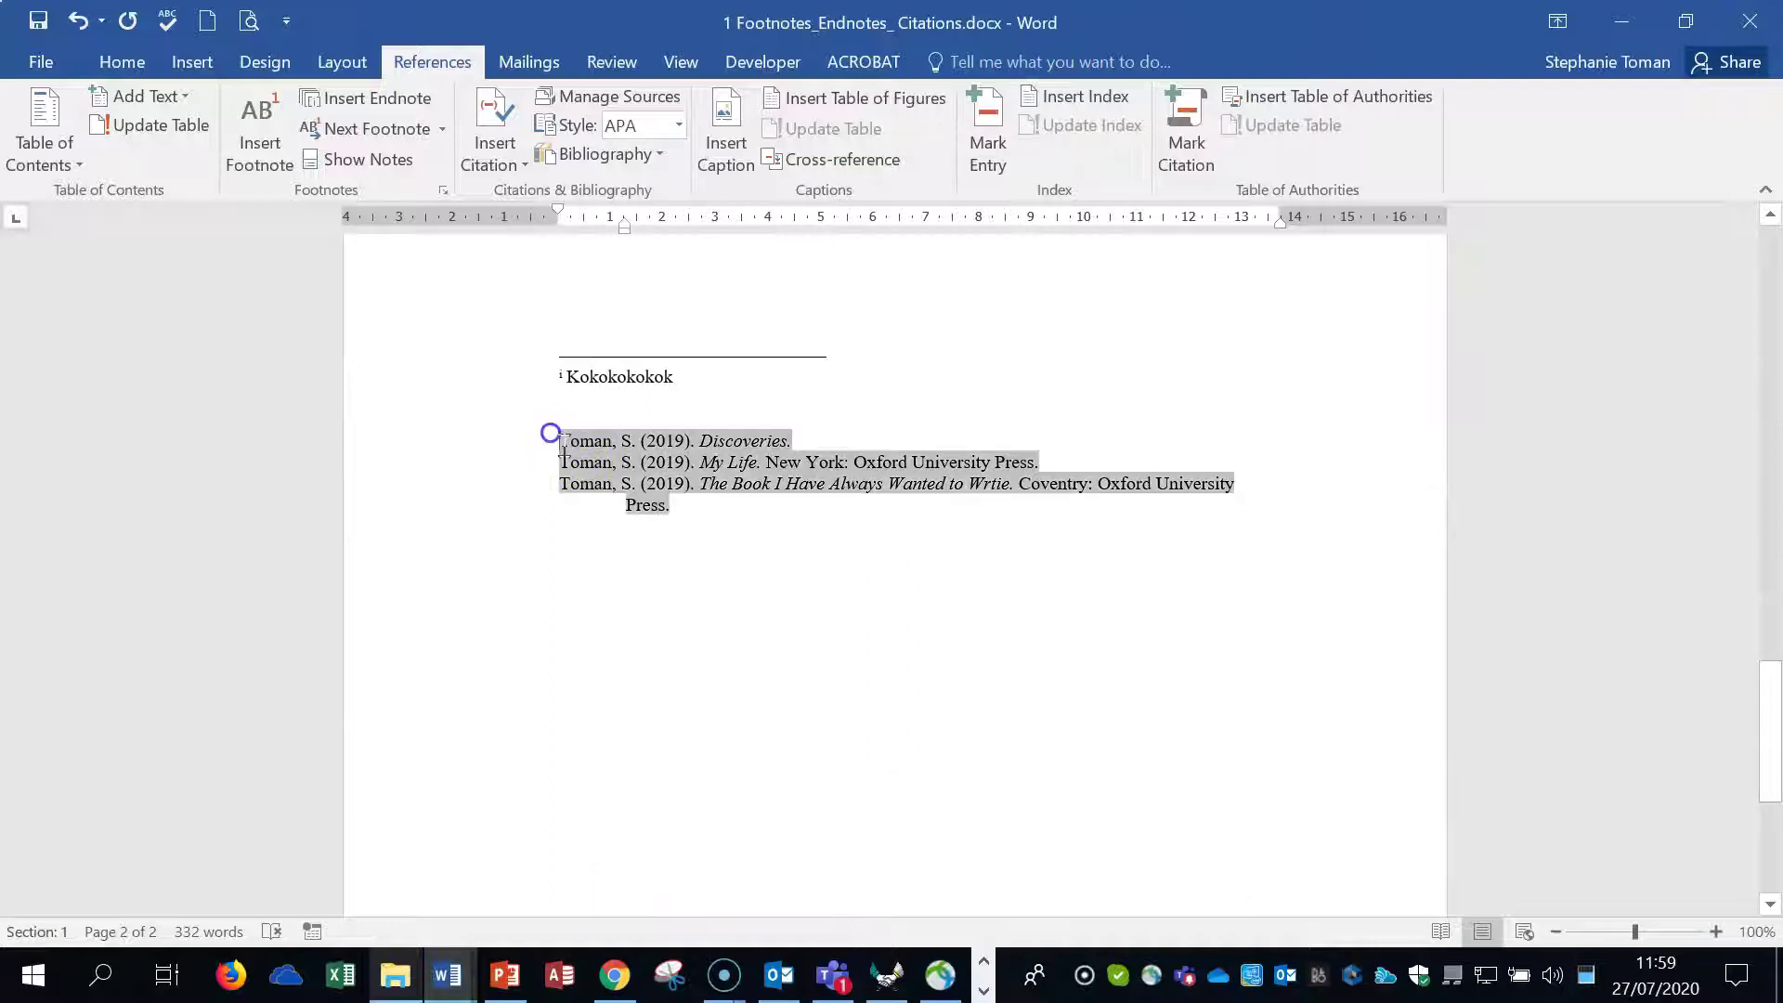
click(967, 530)
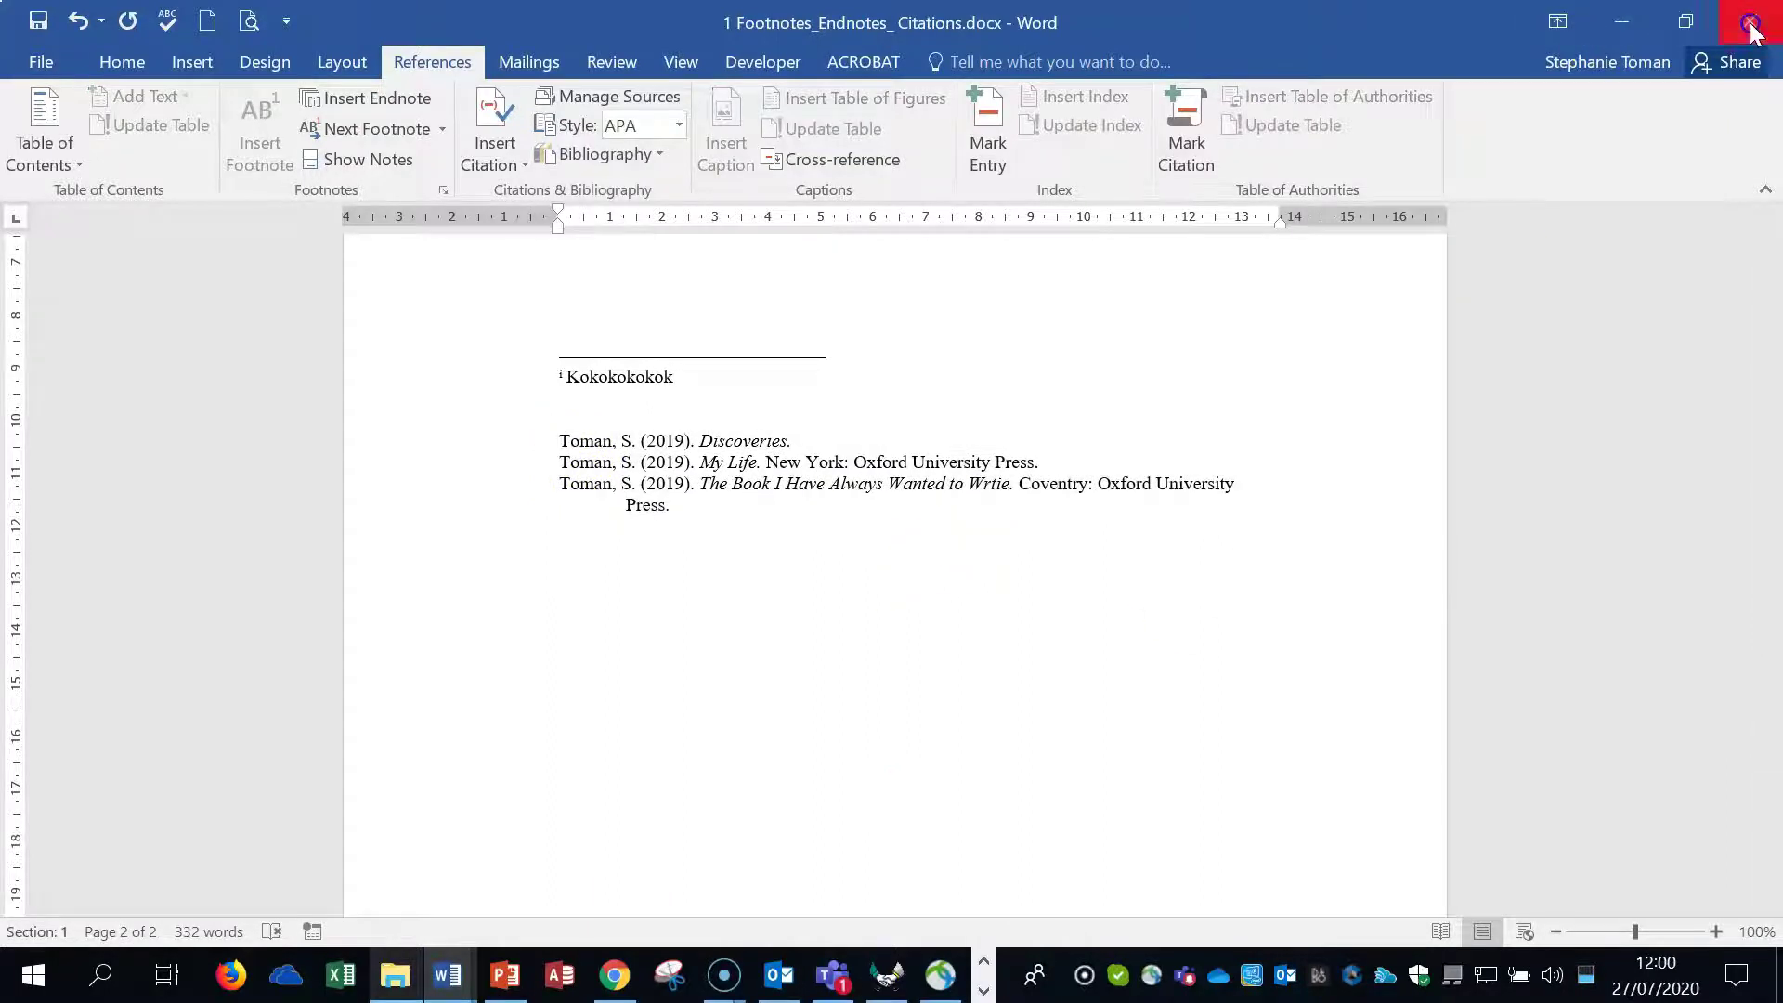
Close the footnotes document and the Advanced Word Processing Weekly document, and open "2 Table of Contents.docx" from the 6 References folder.
click(1750, 20)
click(894, 541)
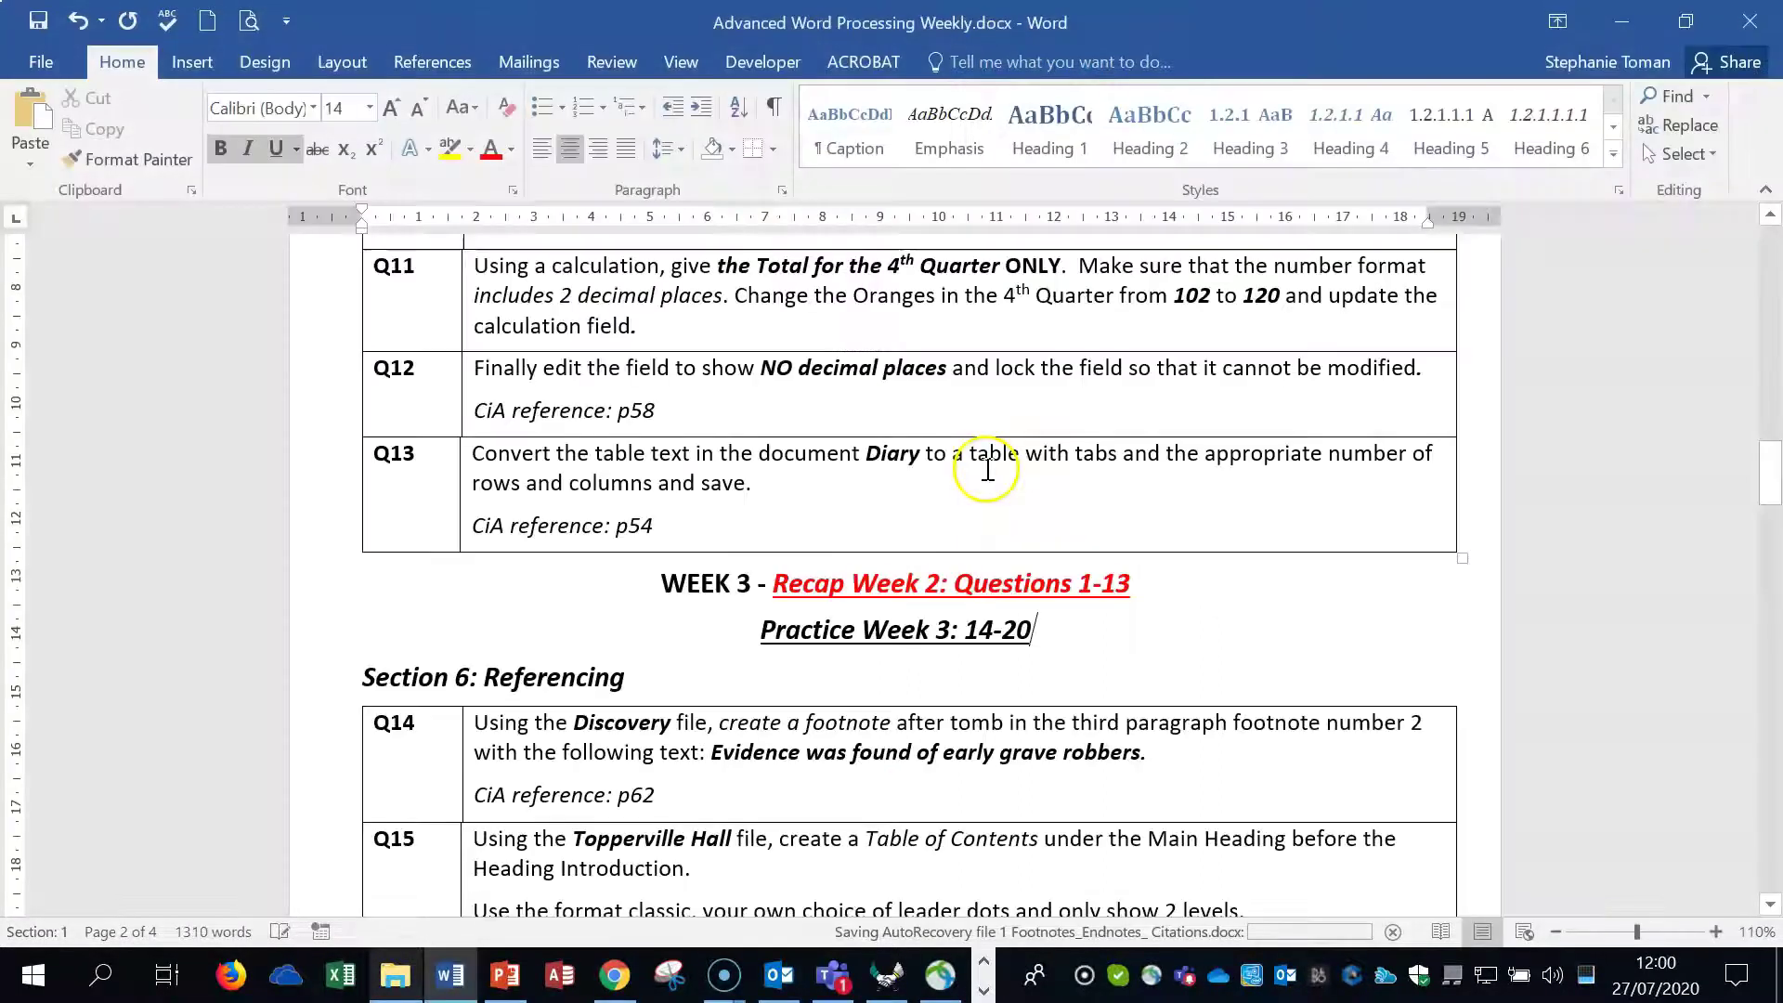
click(1733, 25)
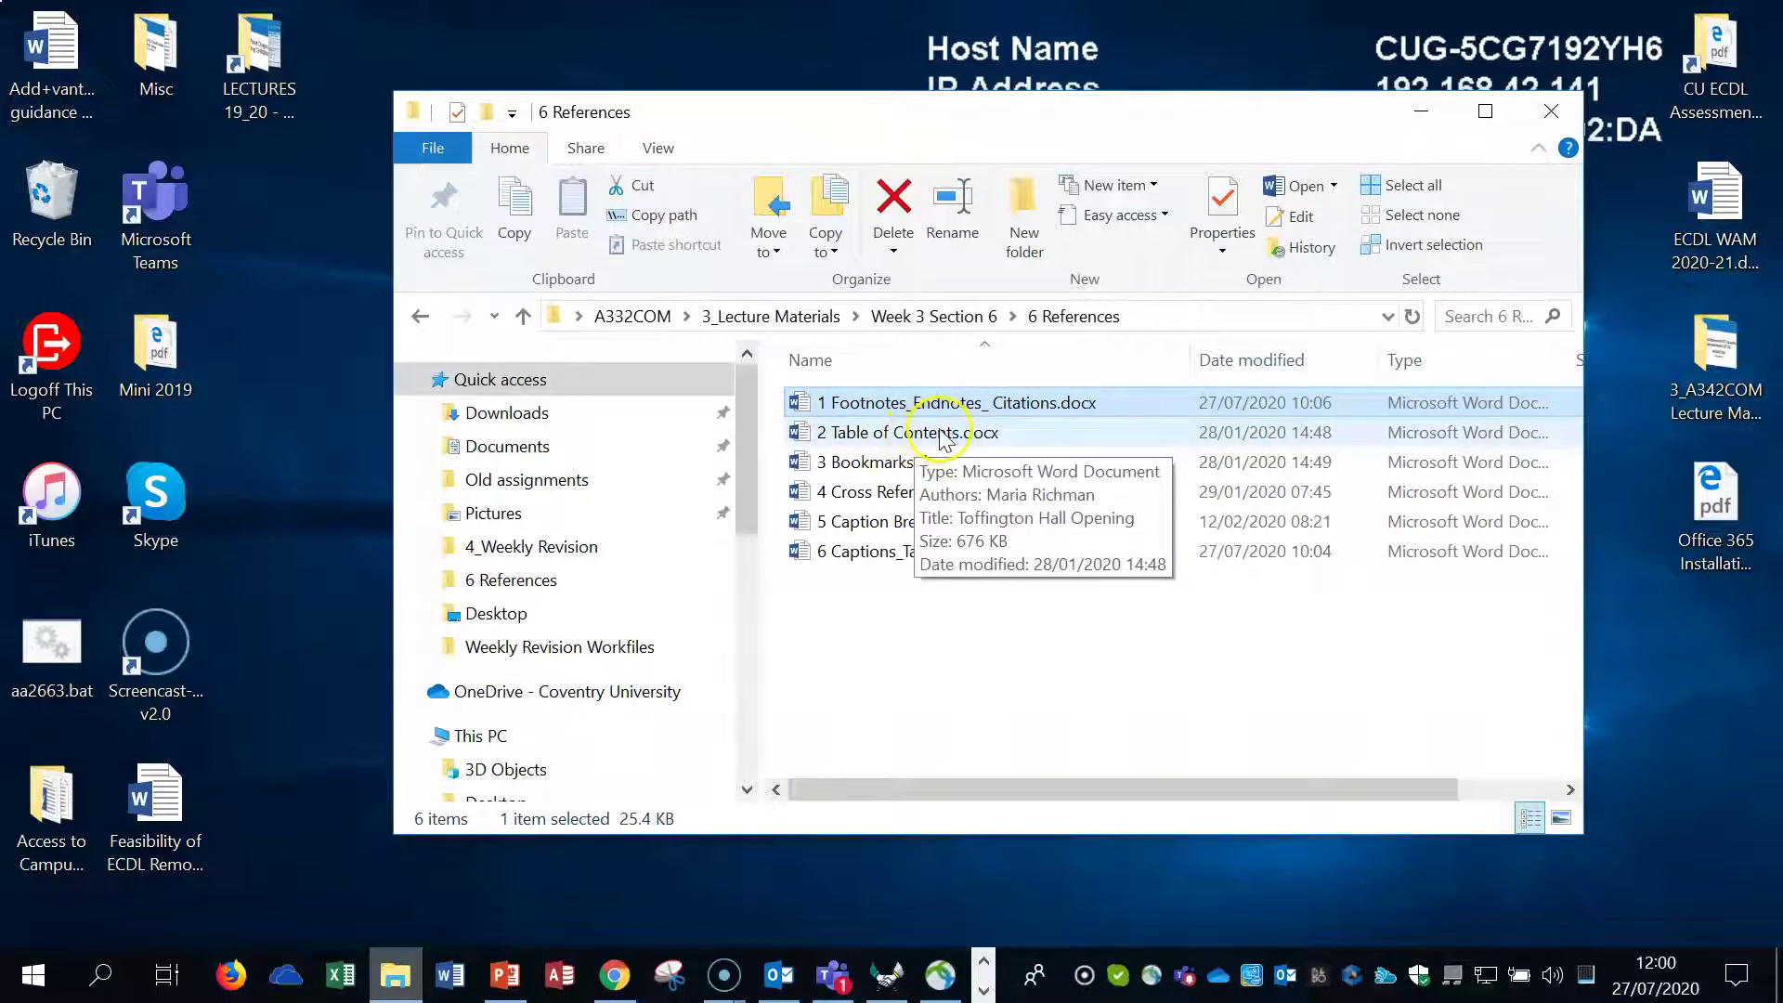
click(944, 434)
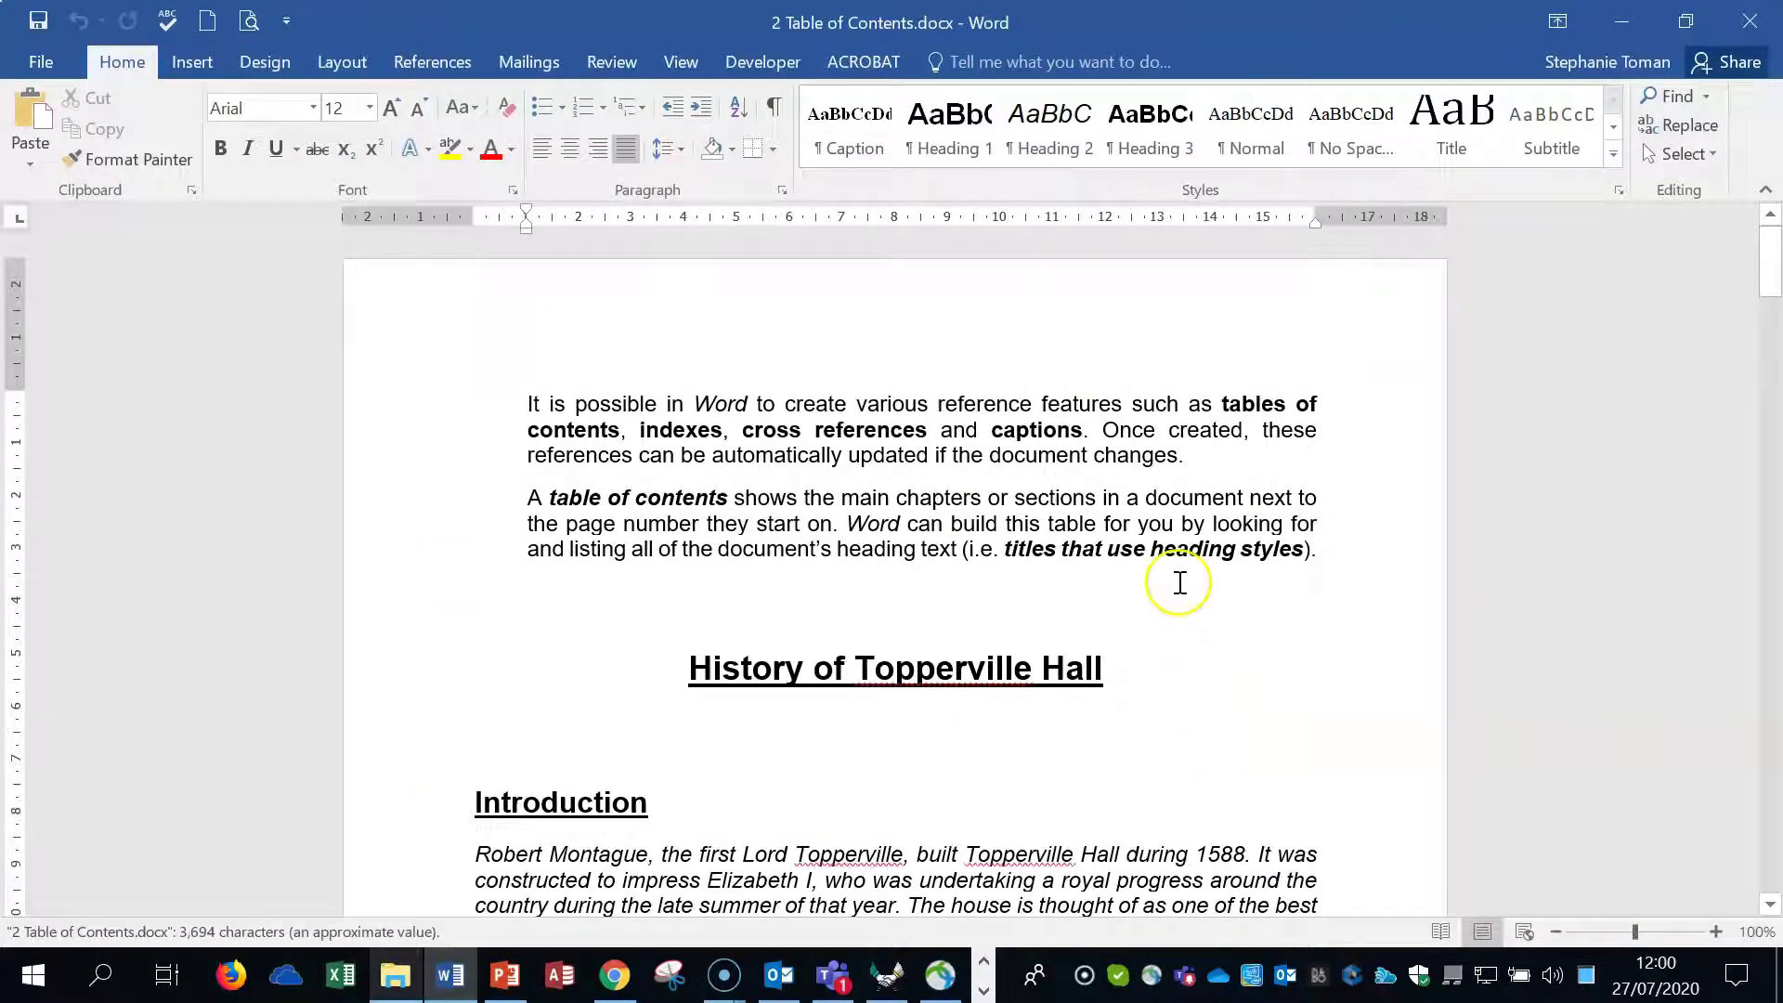
Look over the start of the document and review the built-in and custom table of contents options.
scroll(1189, 584, down, 2)
scroll(1200, 582, up, 2)
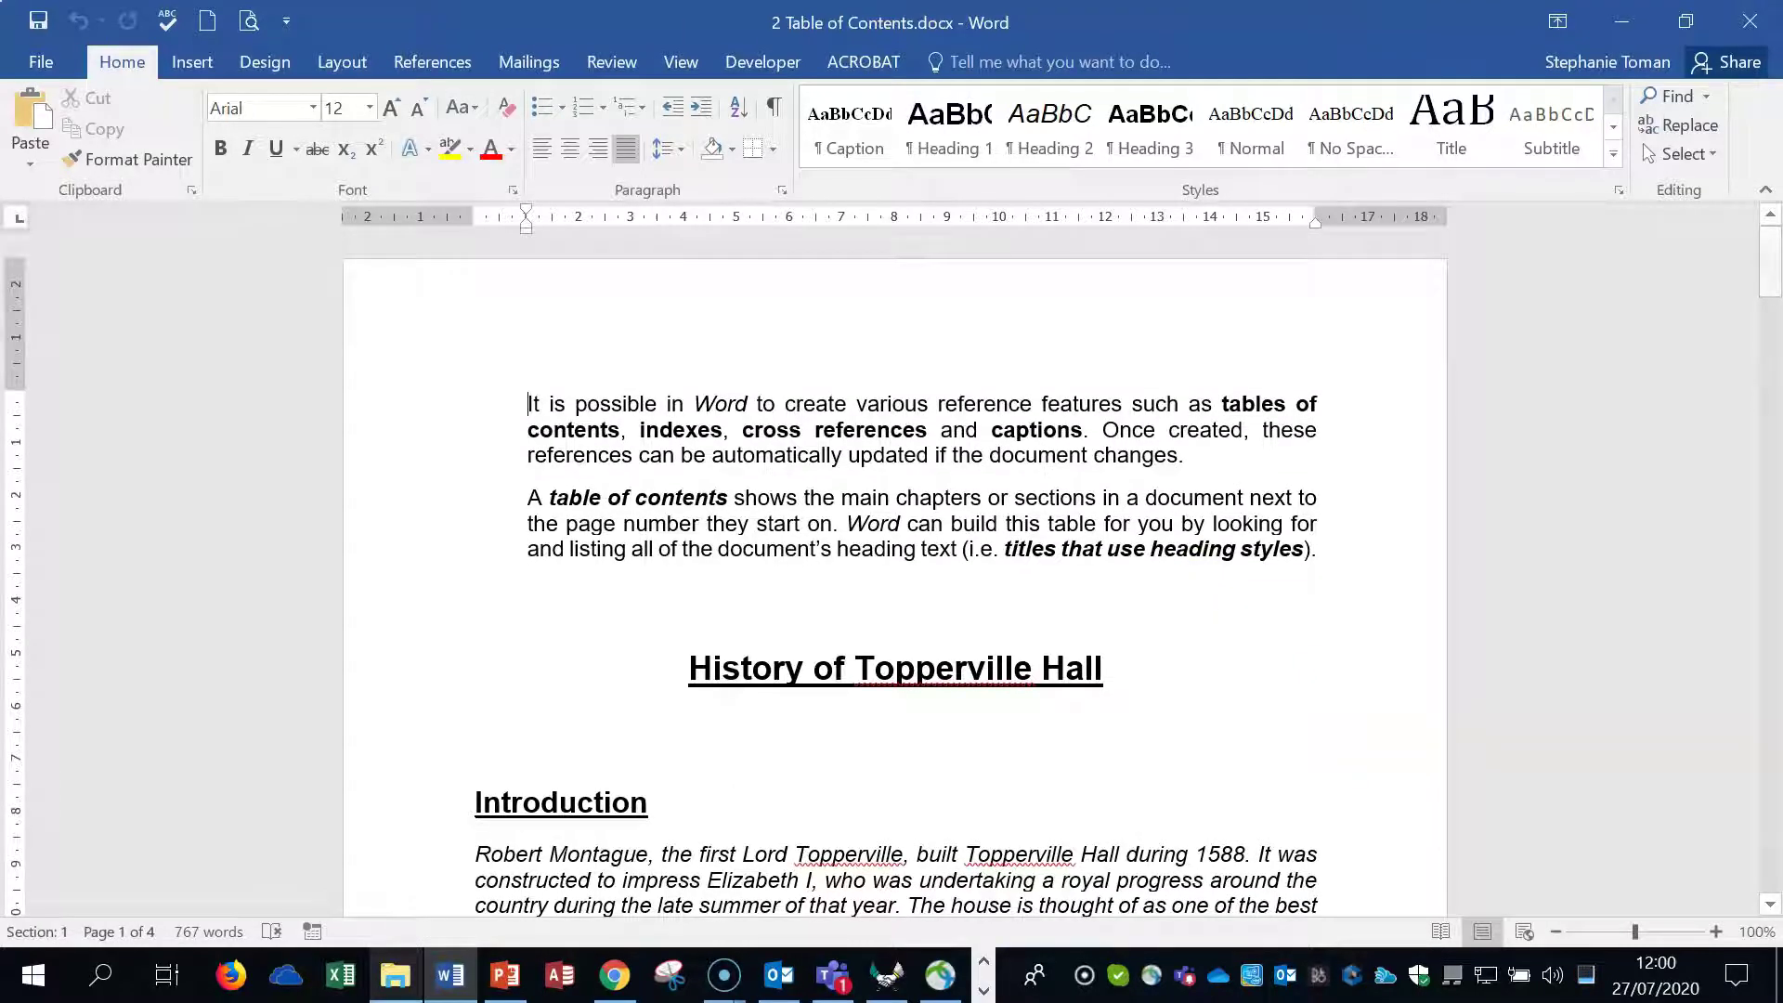
click(432, 65)
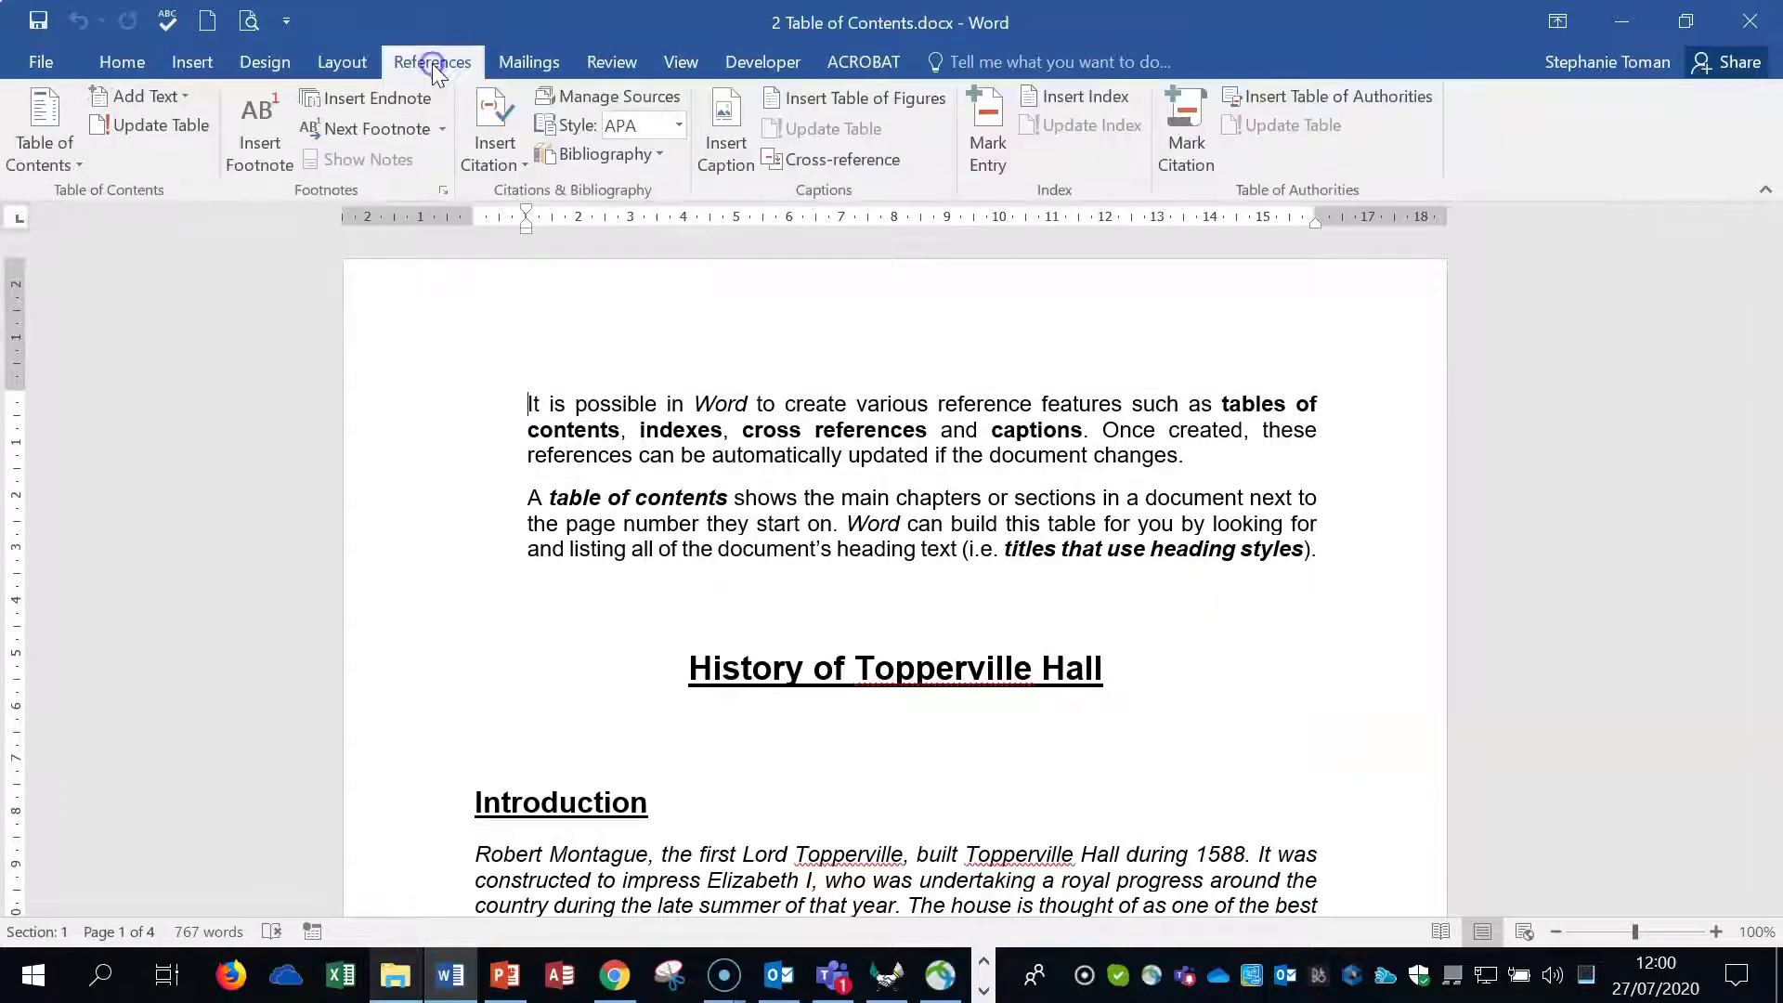
click(80, 171)
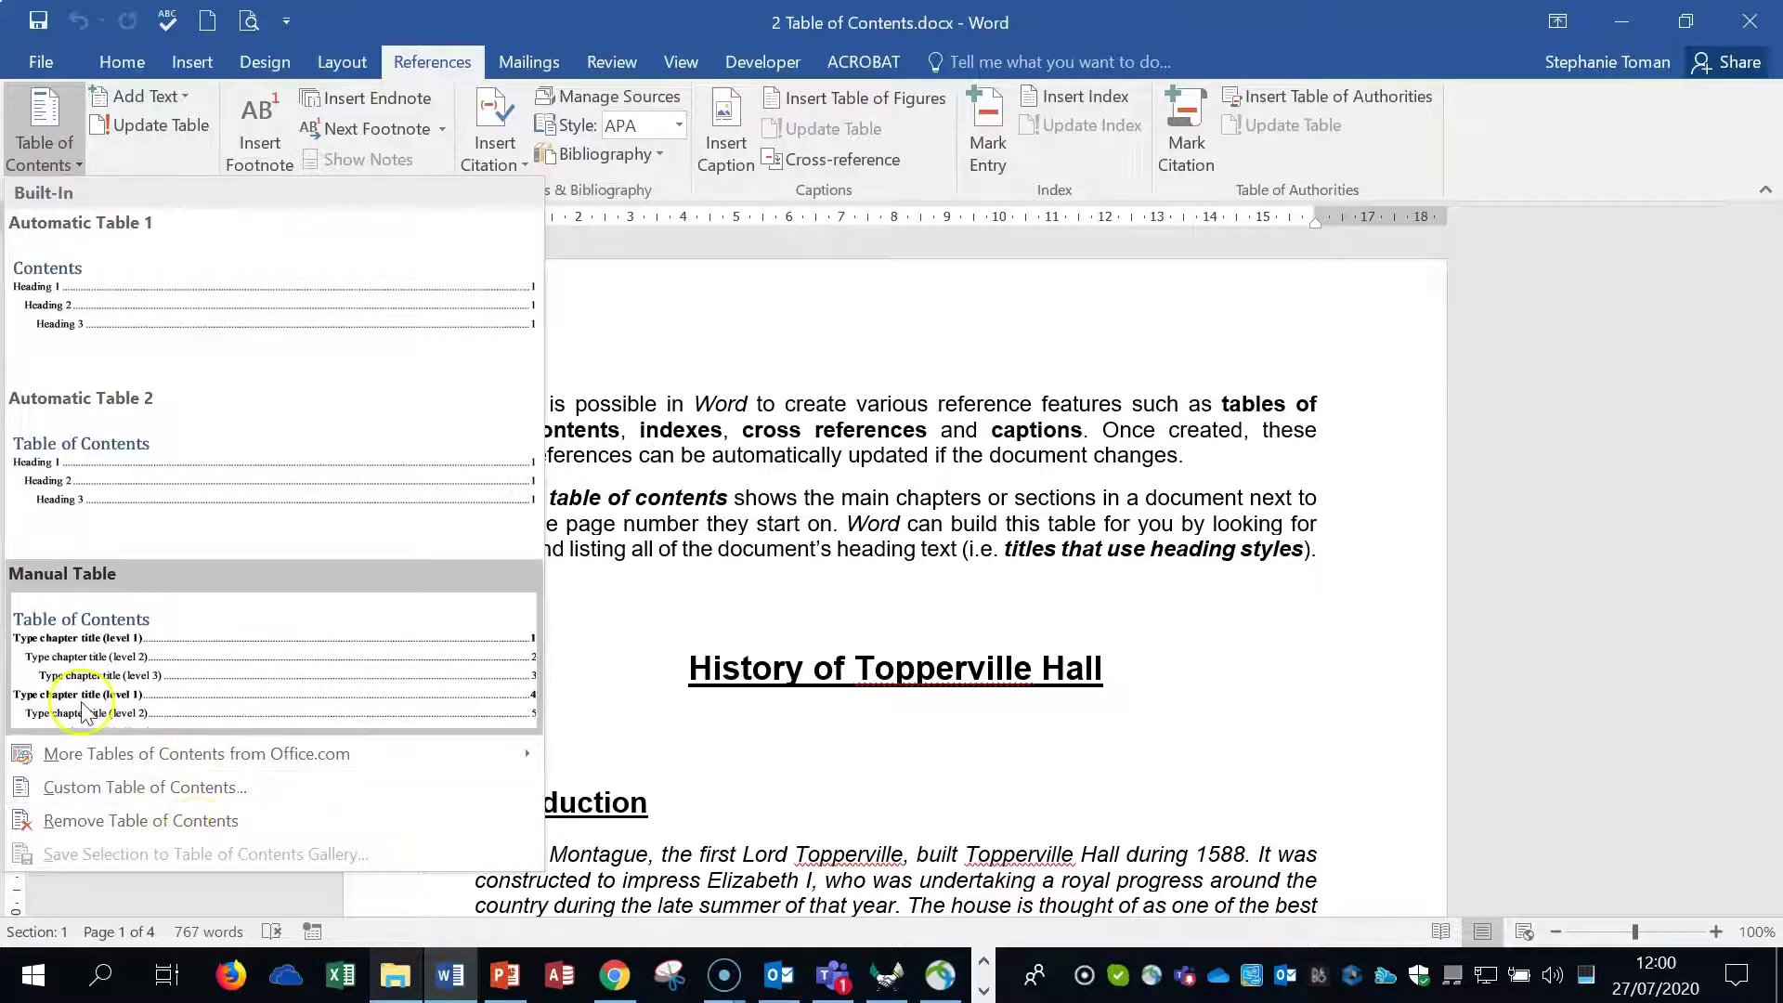
click(76, 164)
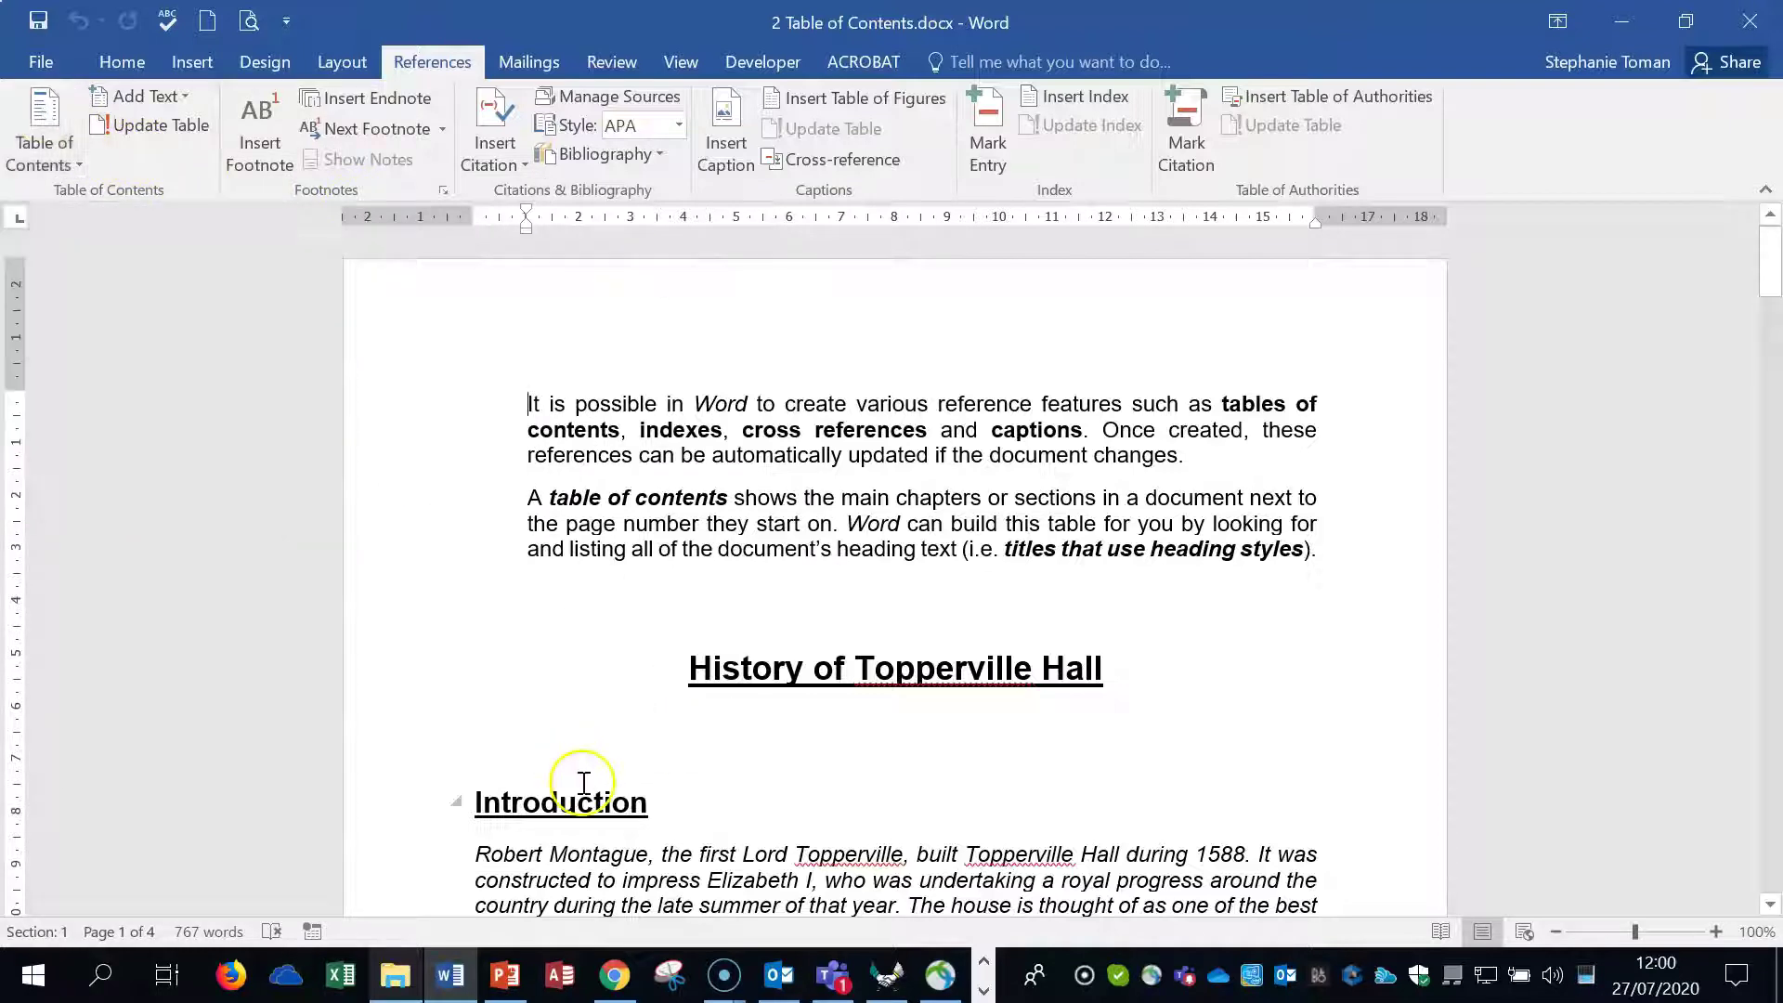
Show the full Styles list and look up the style used by the "Introduction" heading.
scroll(808, 717, down, 5)
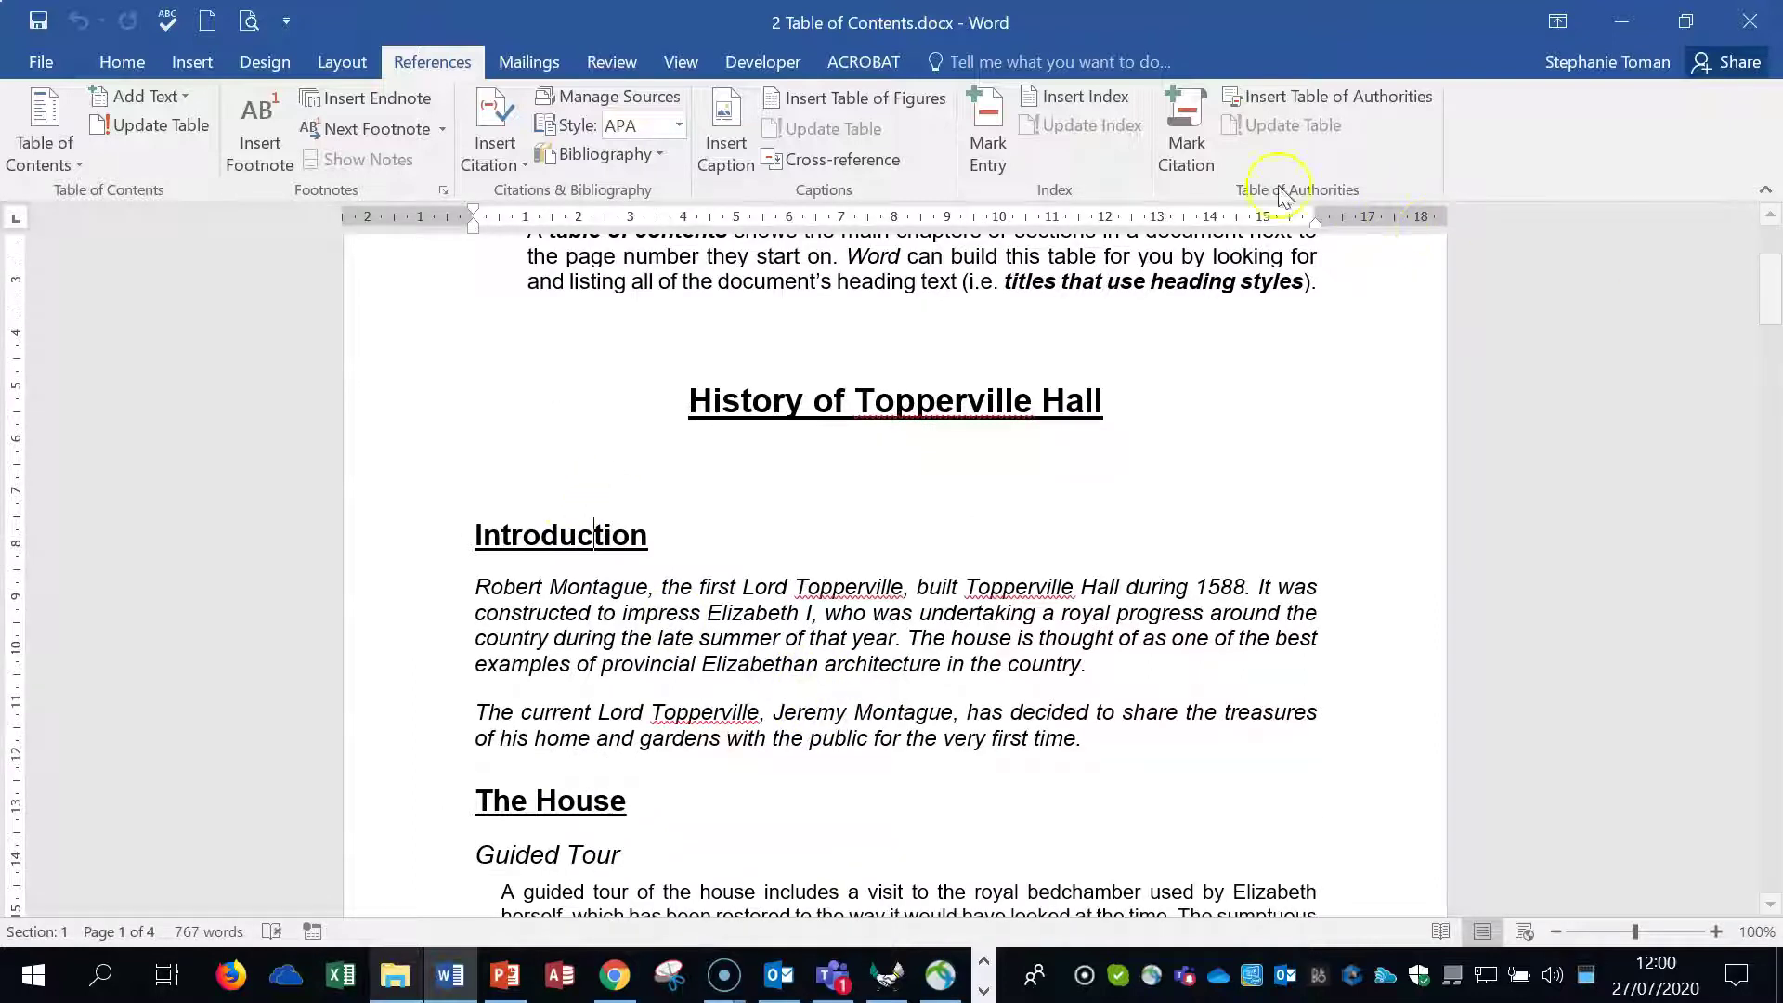
click(144, 61)
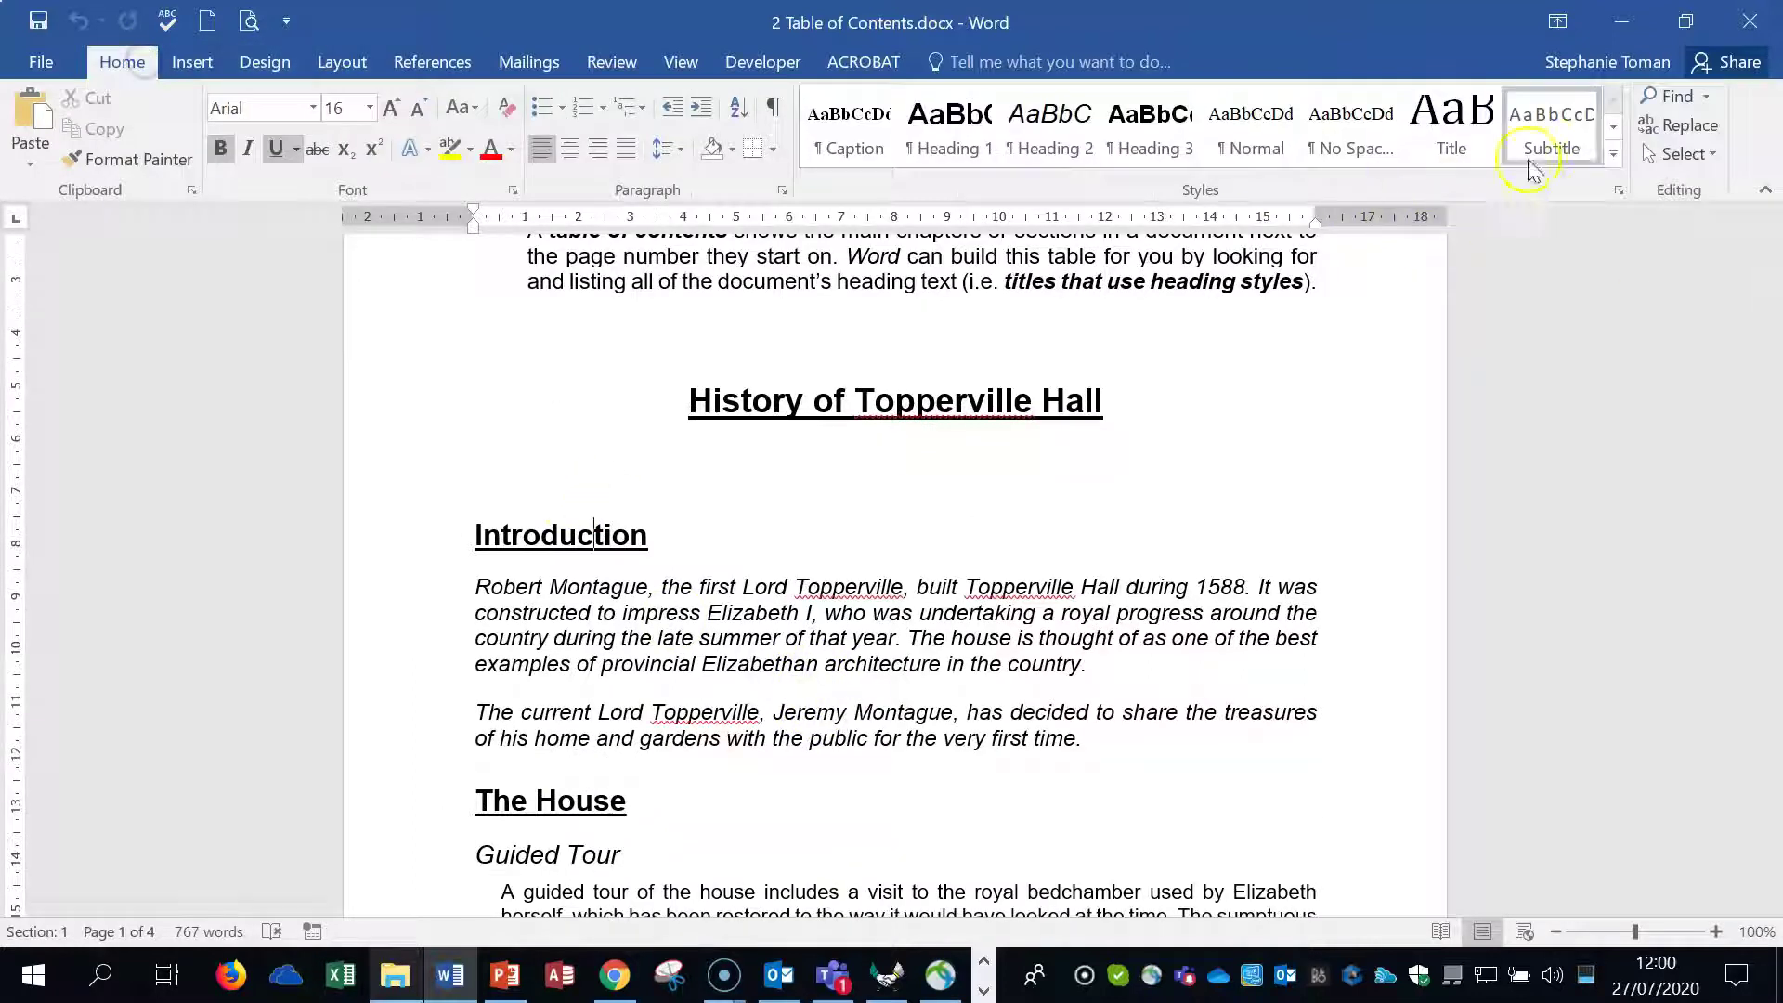
click(1613, 155)
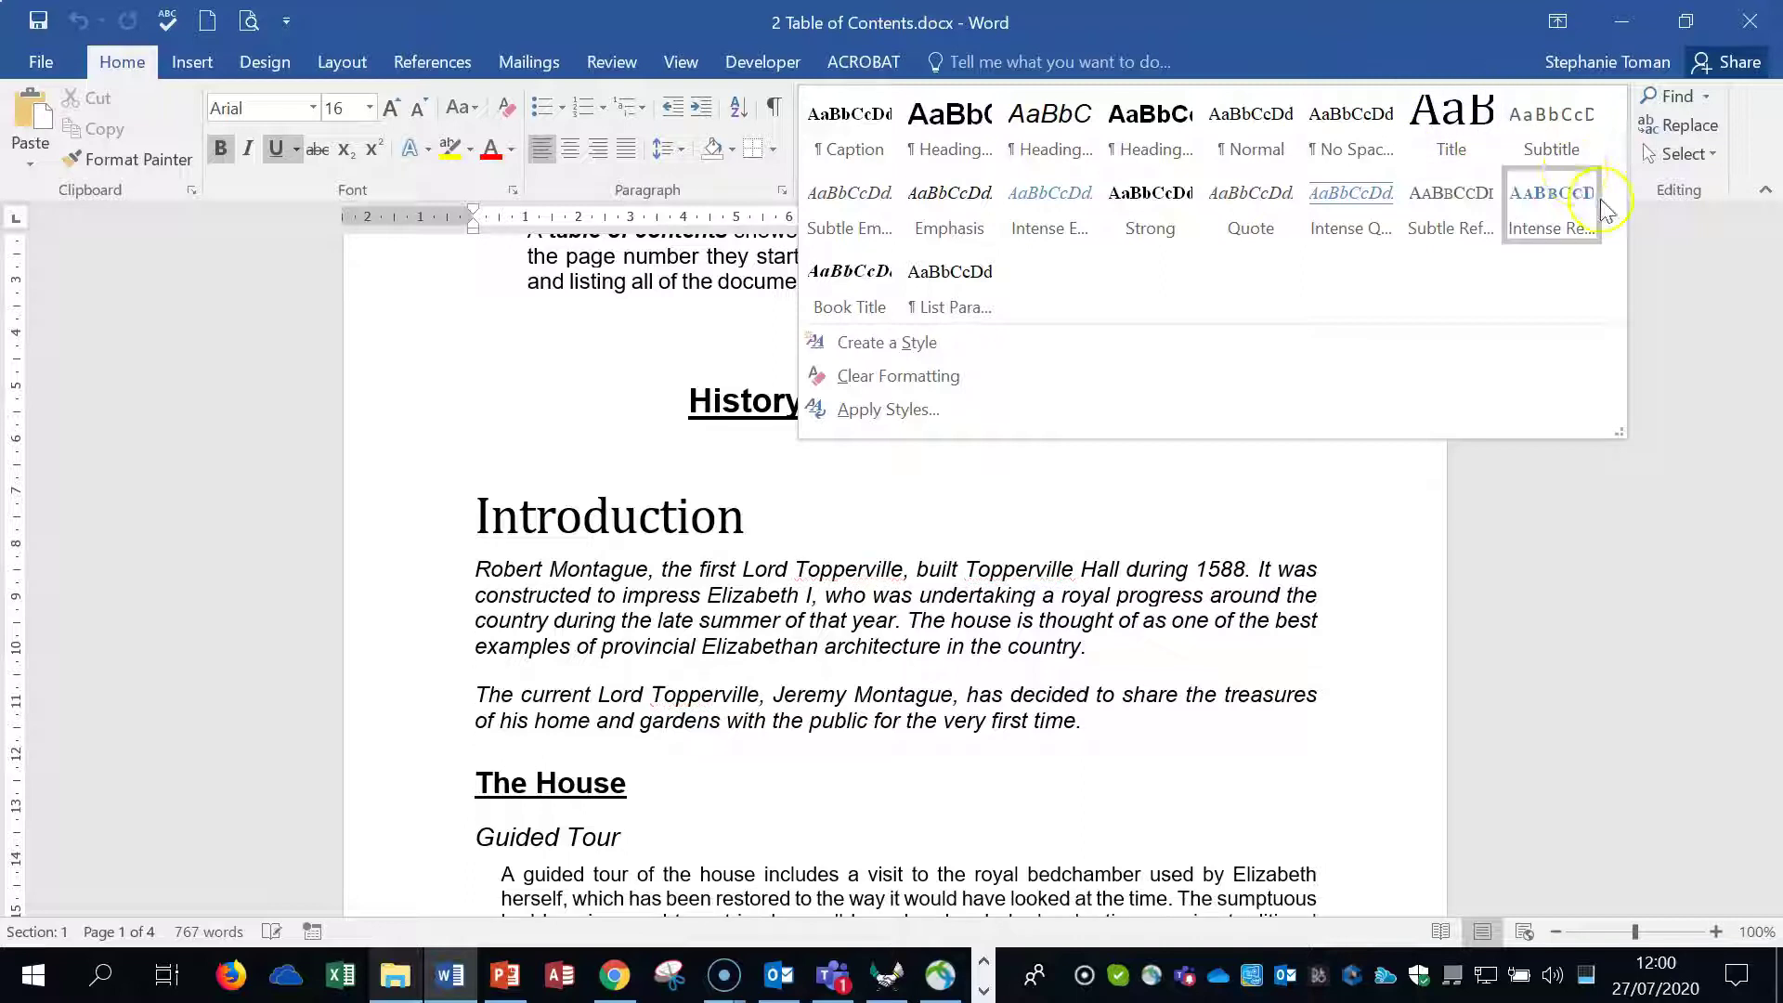
click(1621, 192)
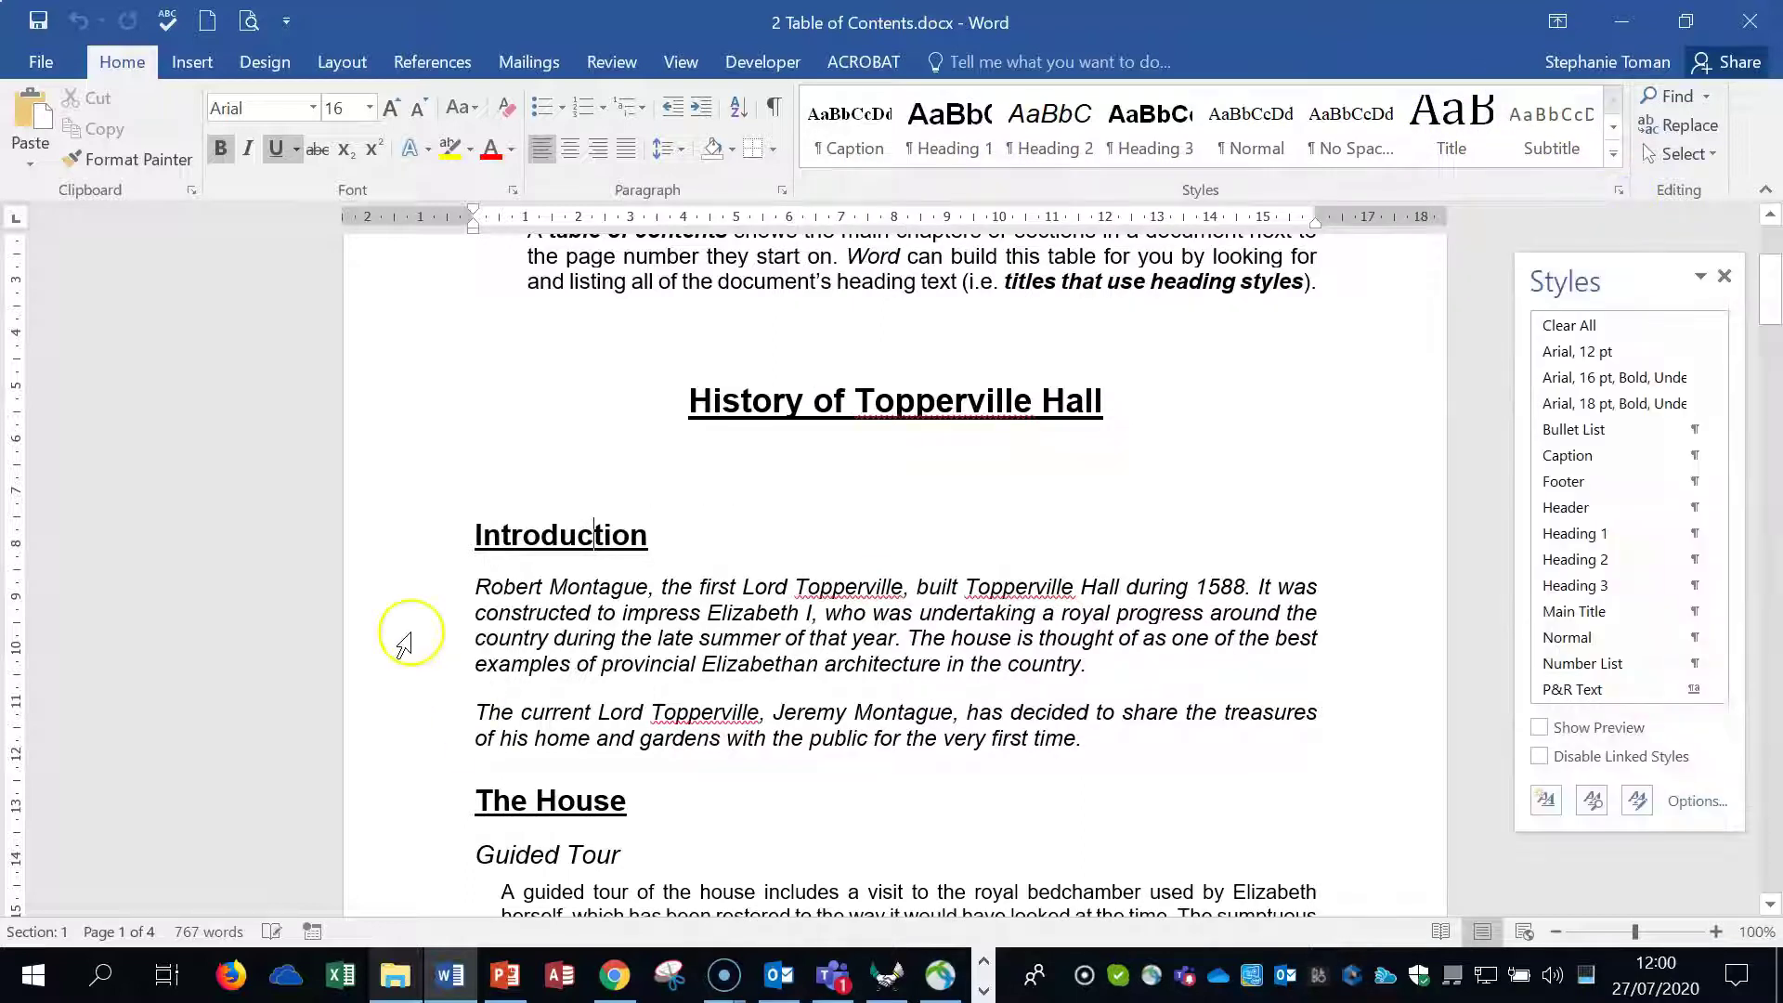
drag(1724, 426, 1724, 609)
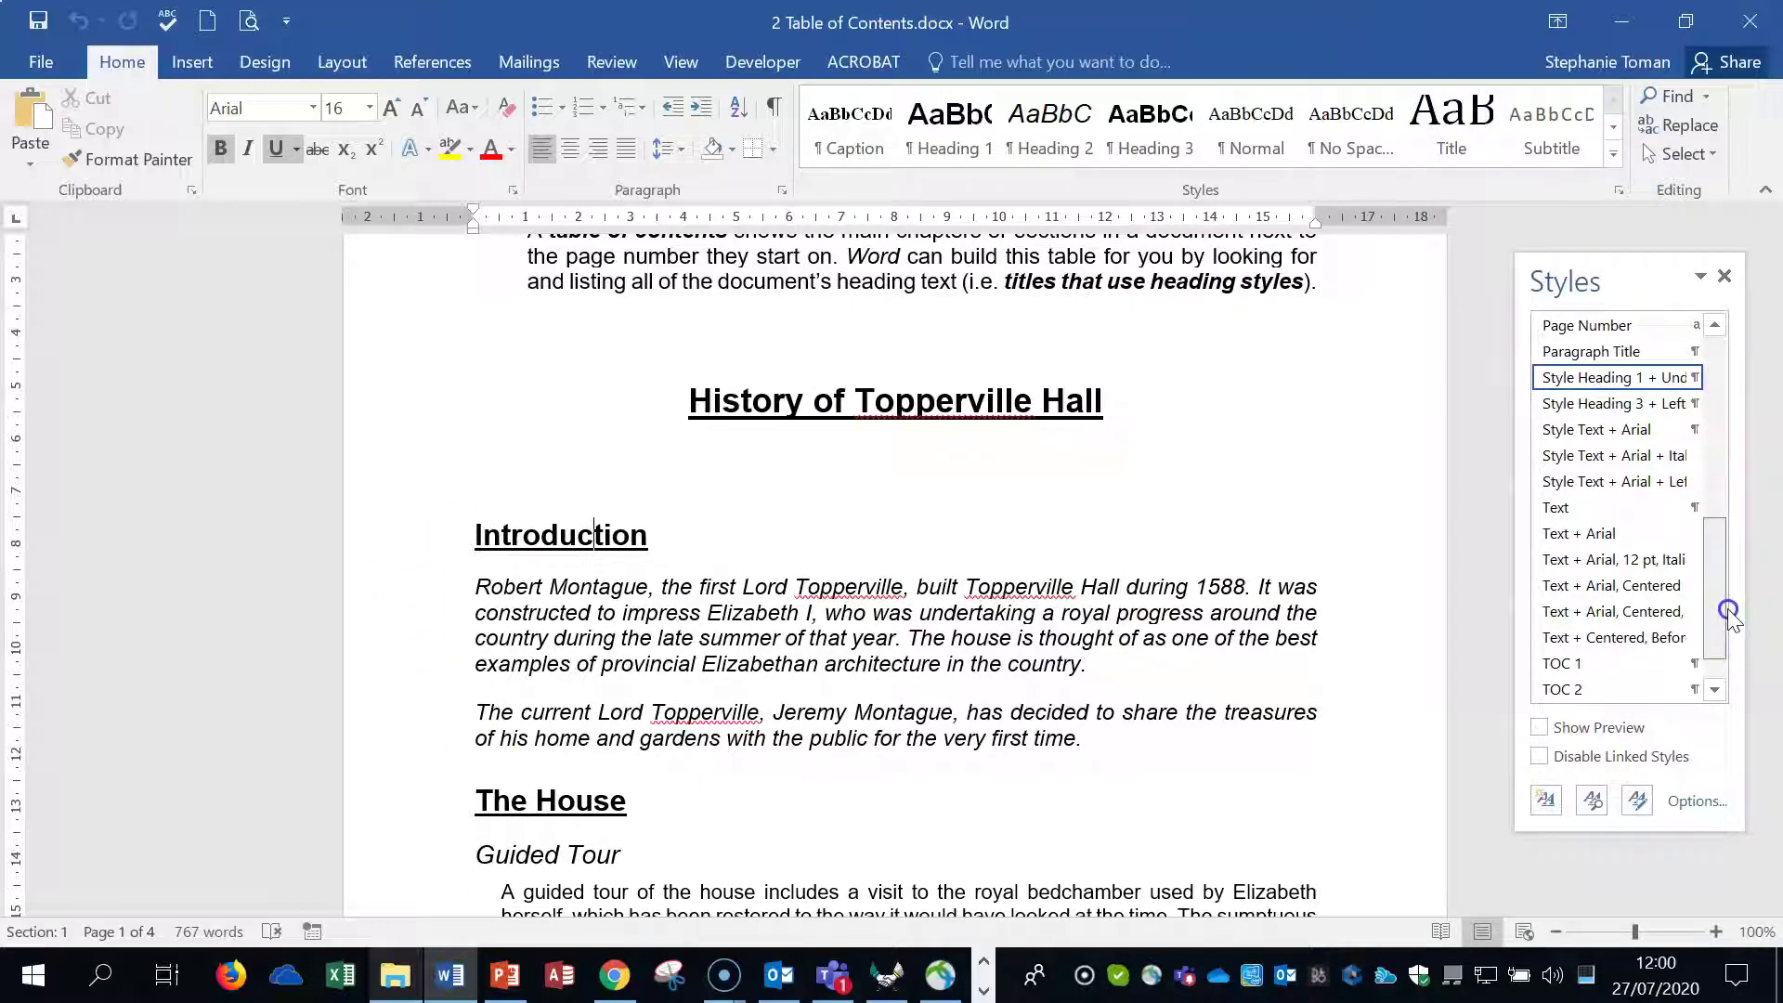
Look up the style used by the "Guided Tour" heading in the Styles list and examine the headings below it.
click(526, 855)
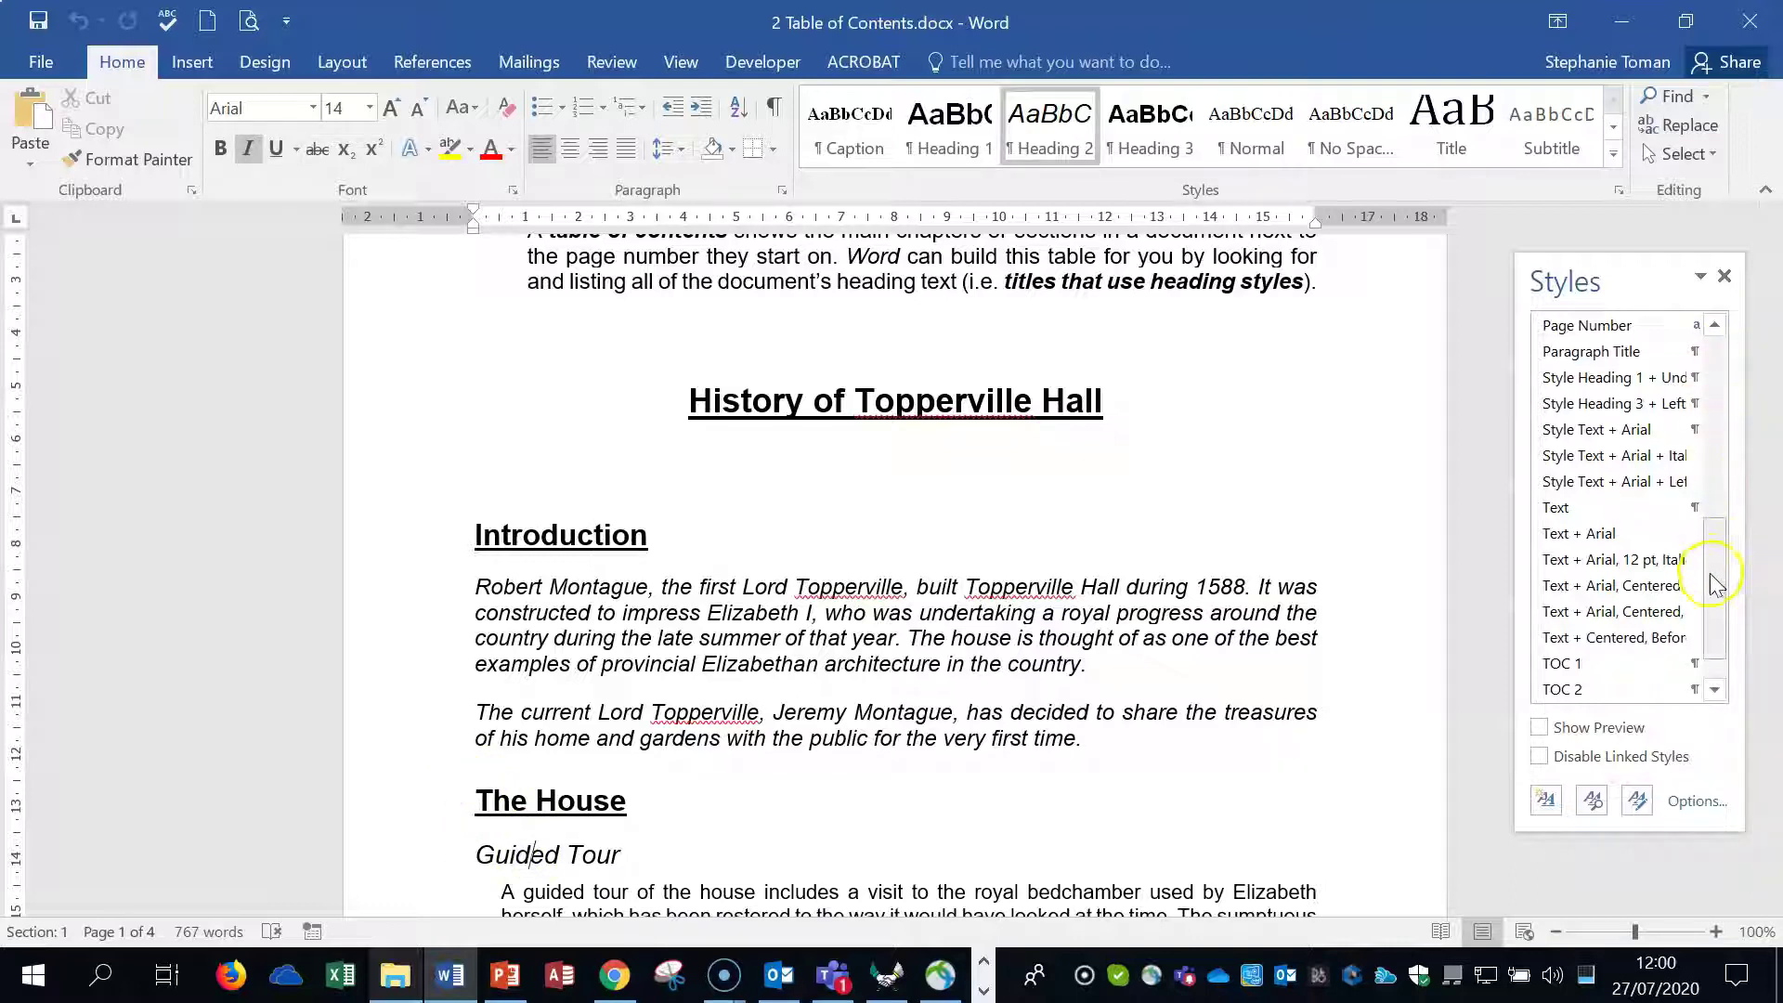
drag(1714, 577, 1725, 409)
scroll(625, 688, down, 5)
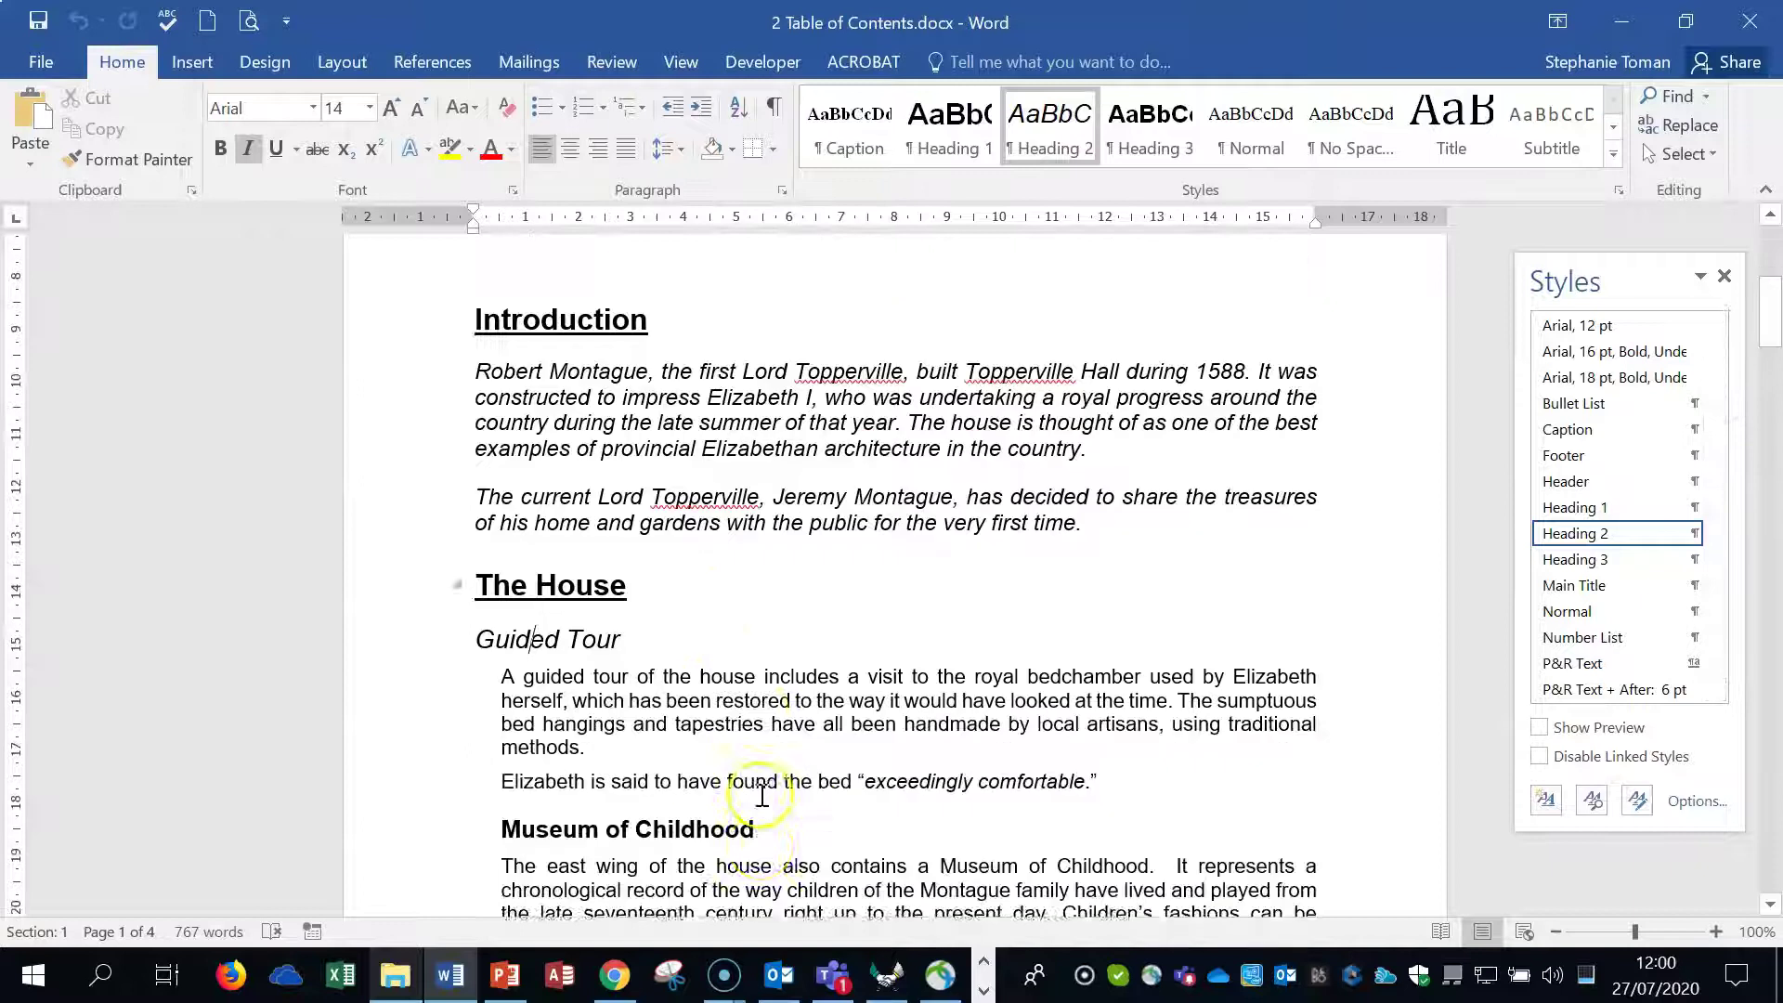
Look up the style used by the "Museum of Childhood" heading in the Styles list, and close the list.
click(679, 644)
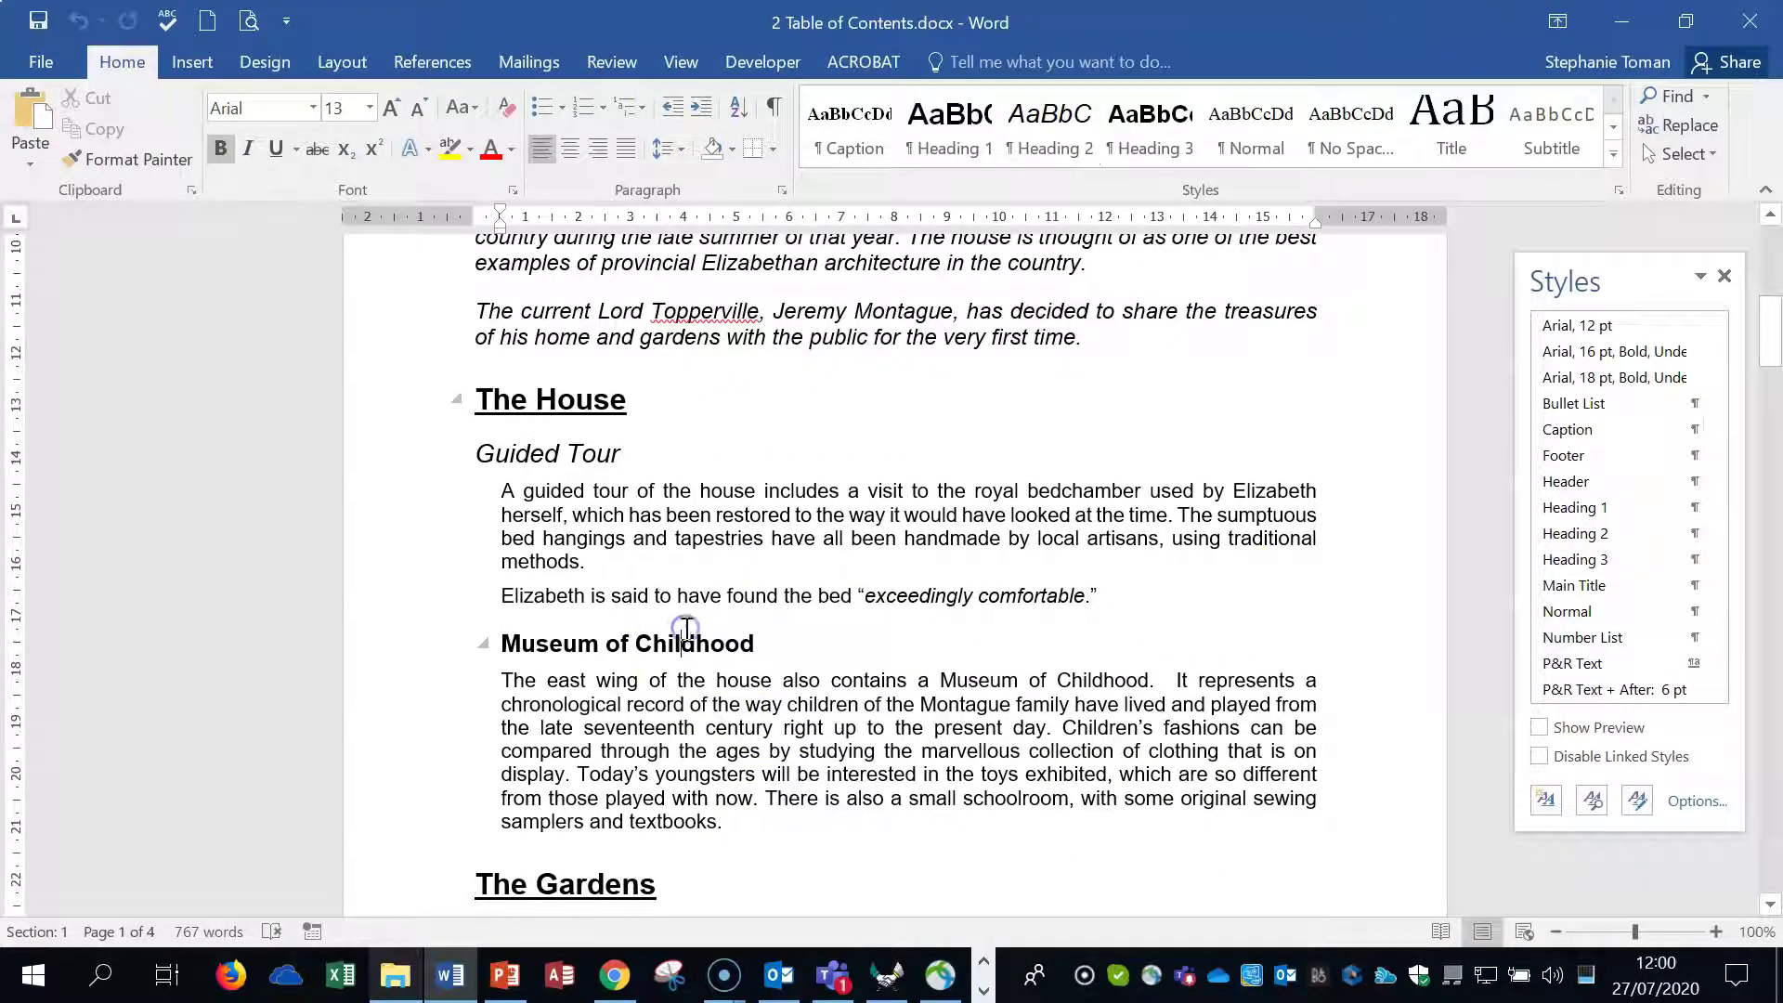
drag(1725, 451, 1737, 576)
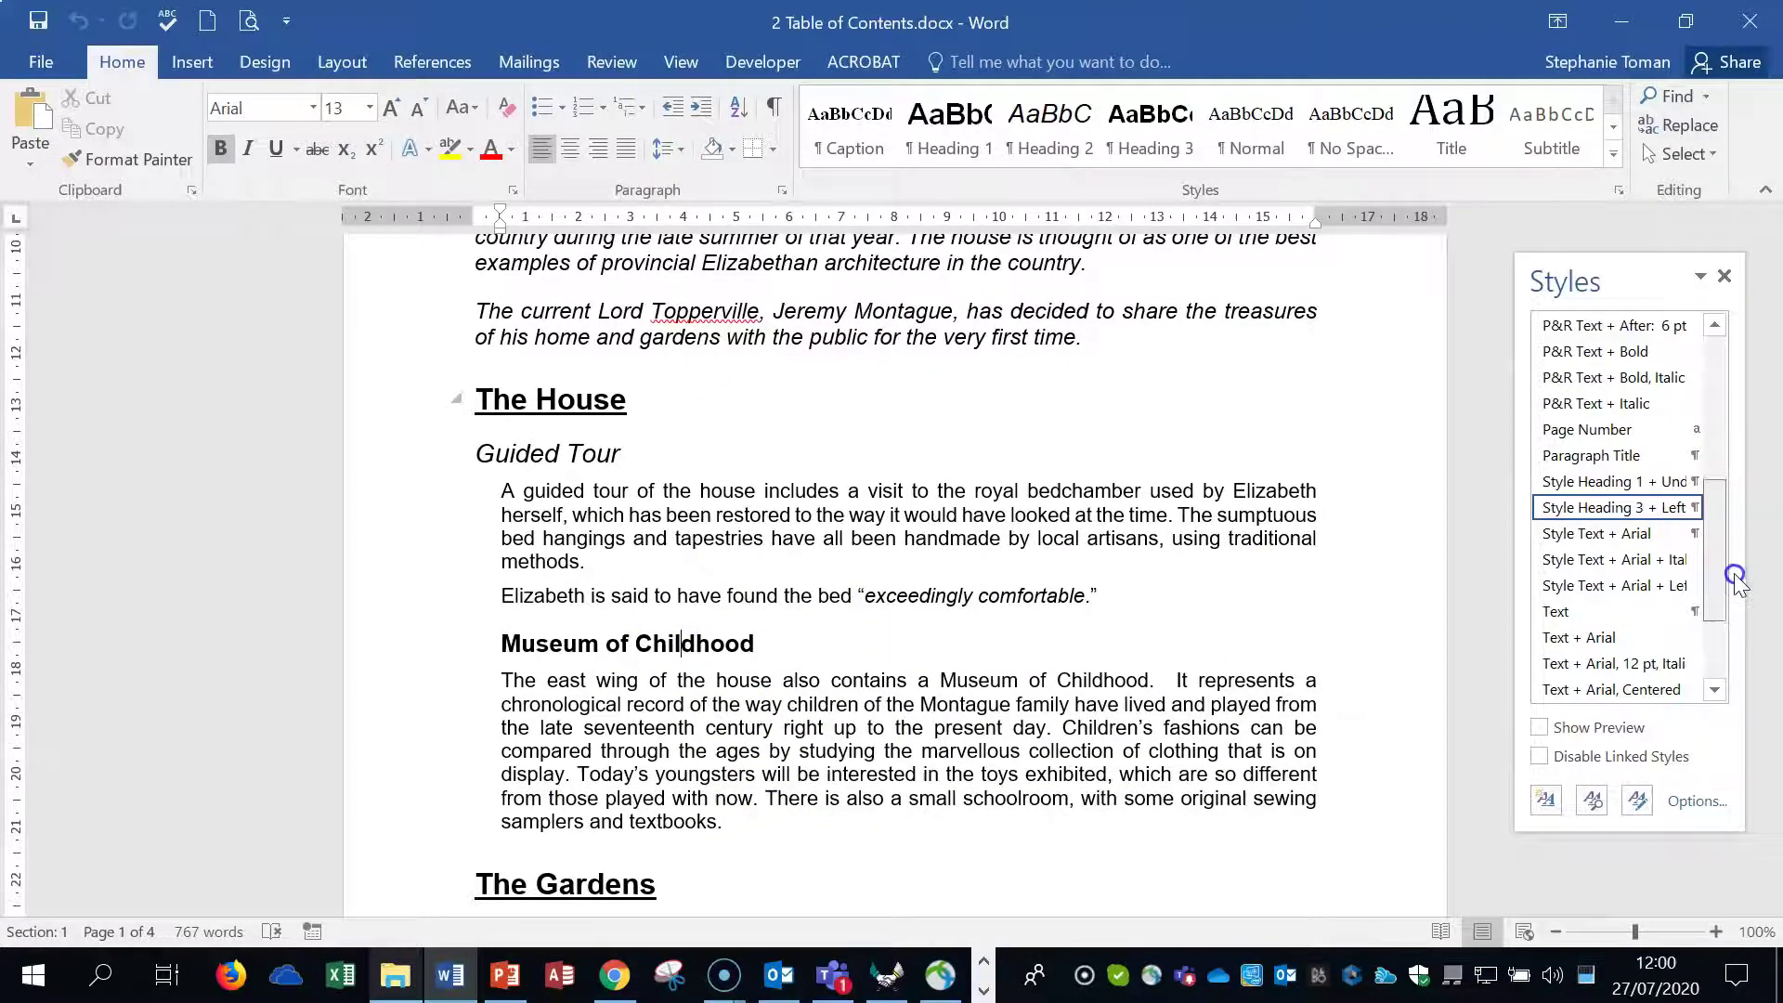
scroll(1083, 530, up, 8)
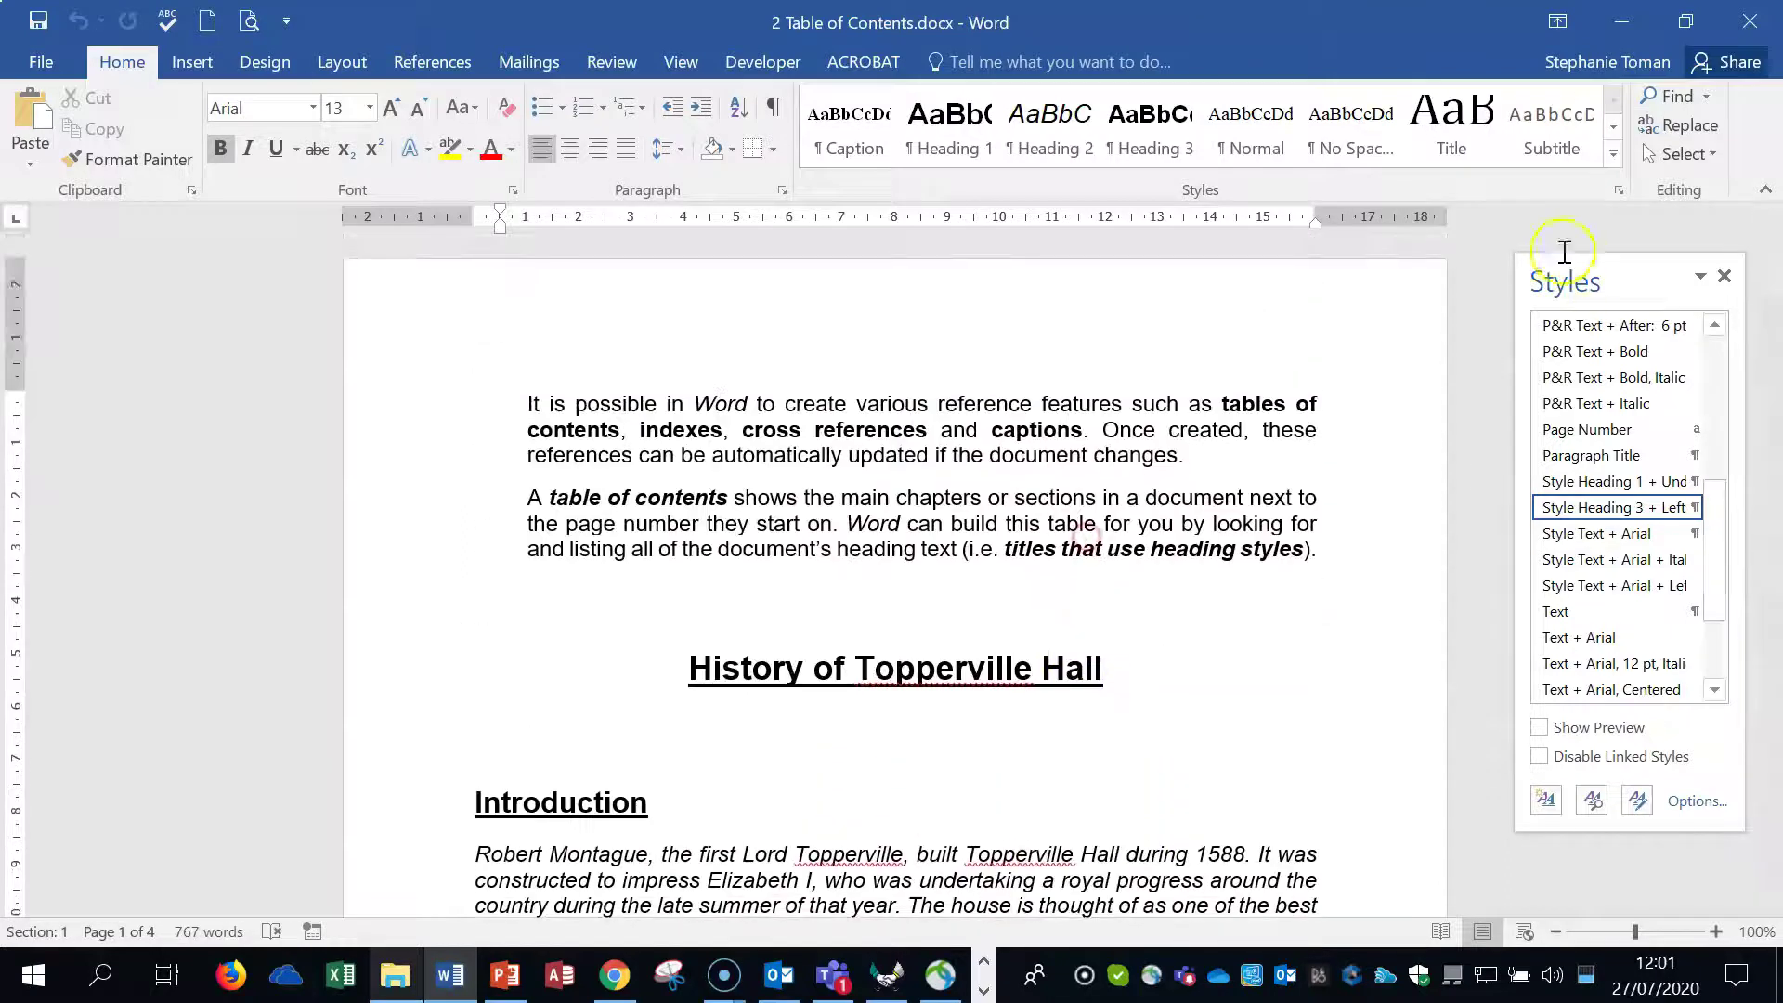
click(1727, 277)
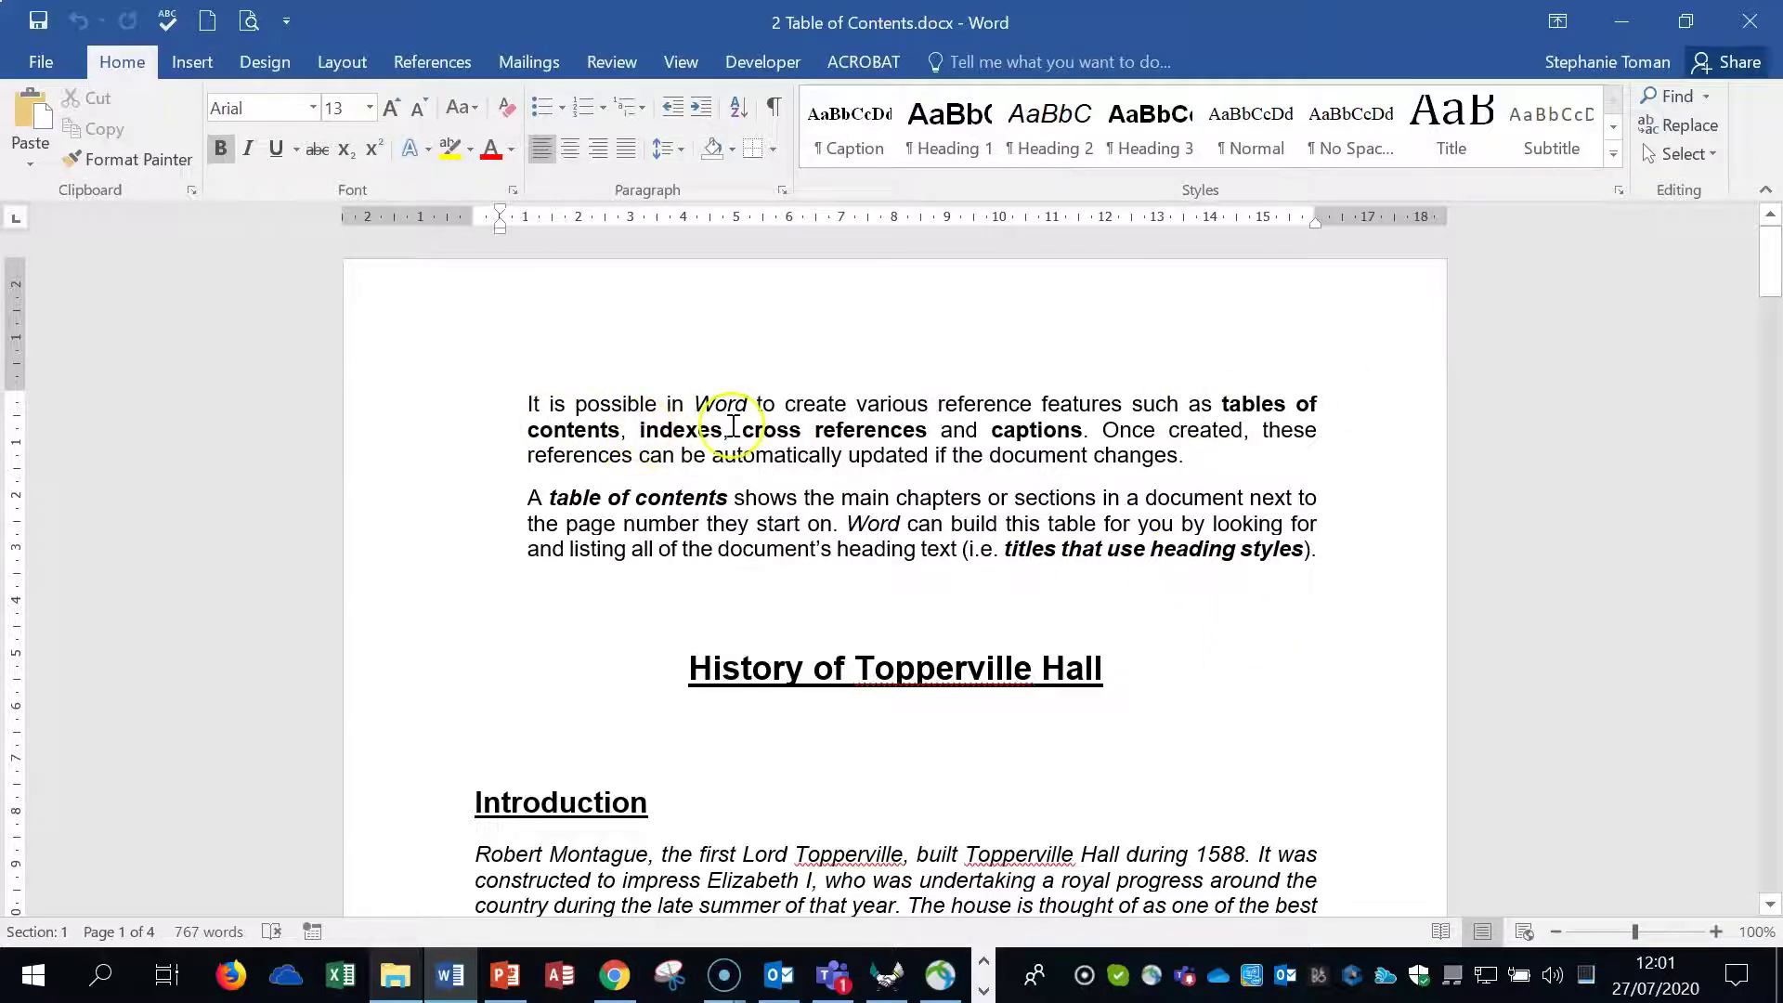
Insert a blank line below the "History of Topperville Hall" title and two blank lines above it.
click(1350, 702)
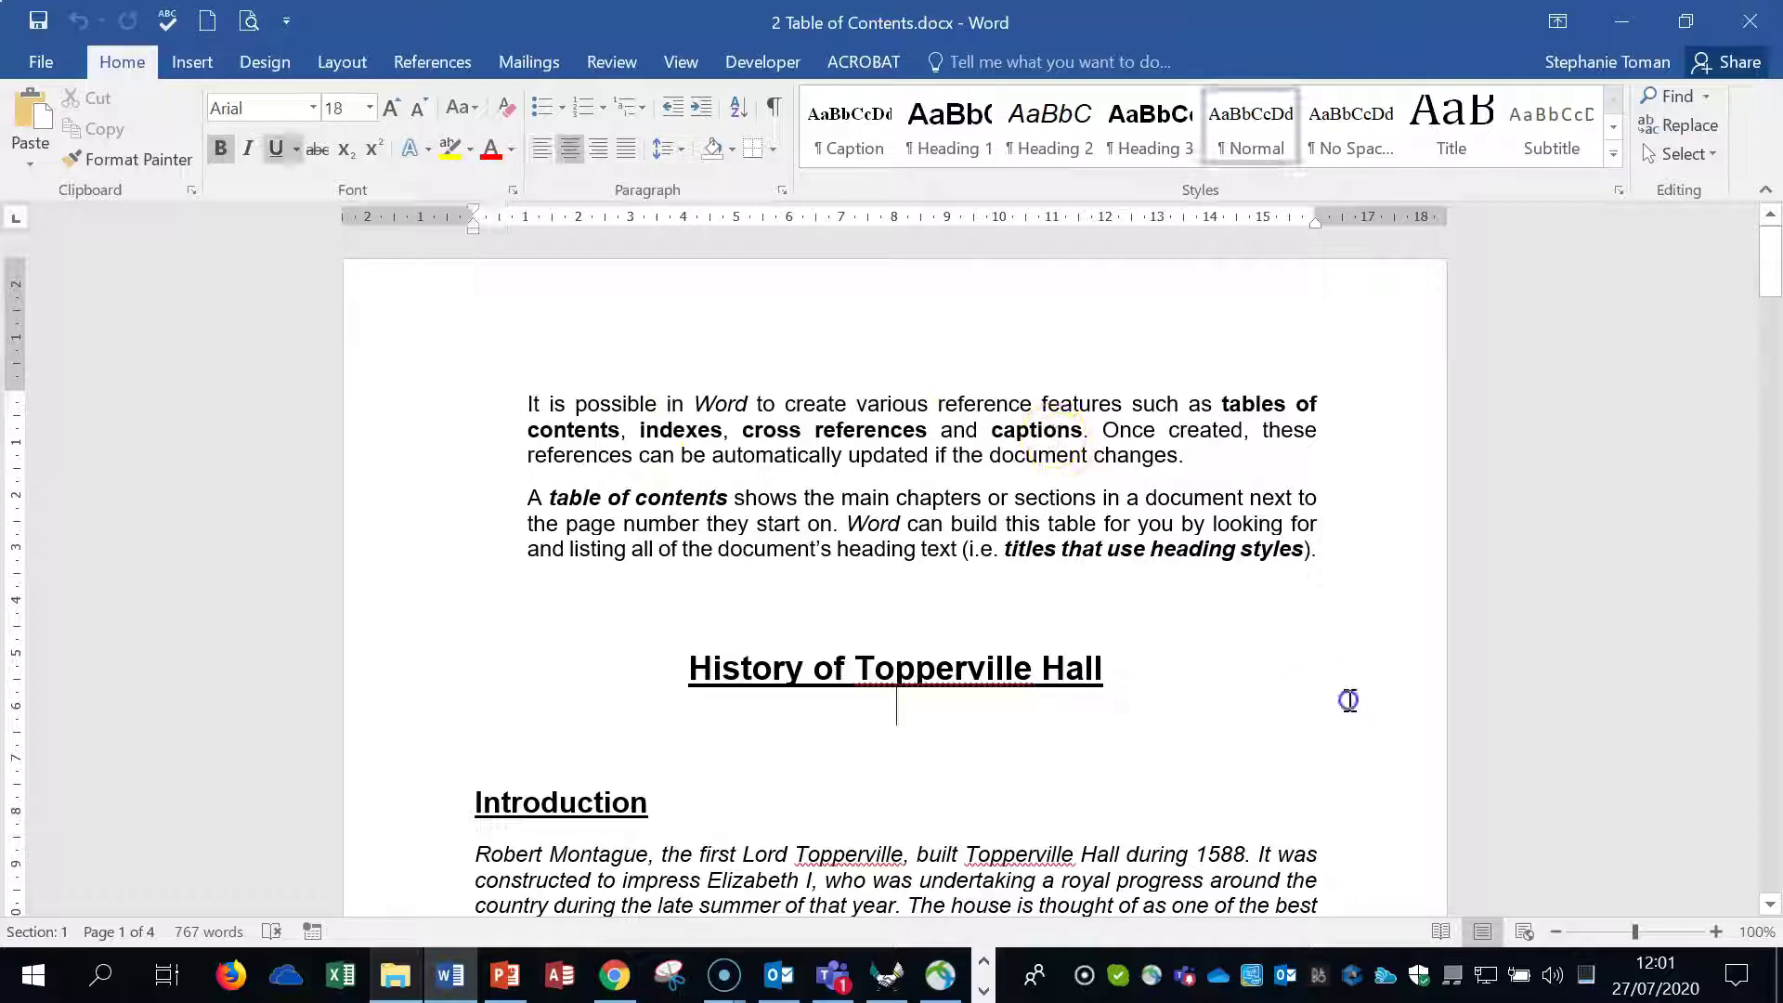
scroll(1350, 703, down, 4)
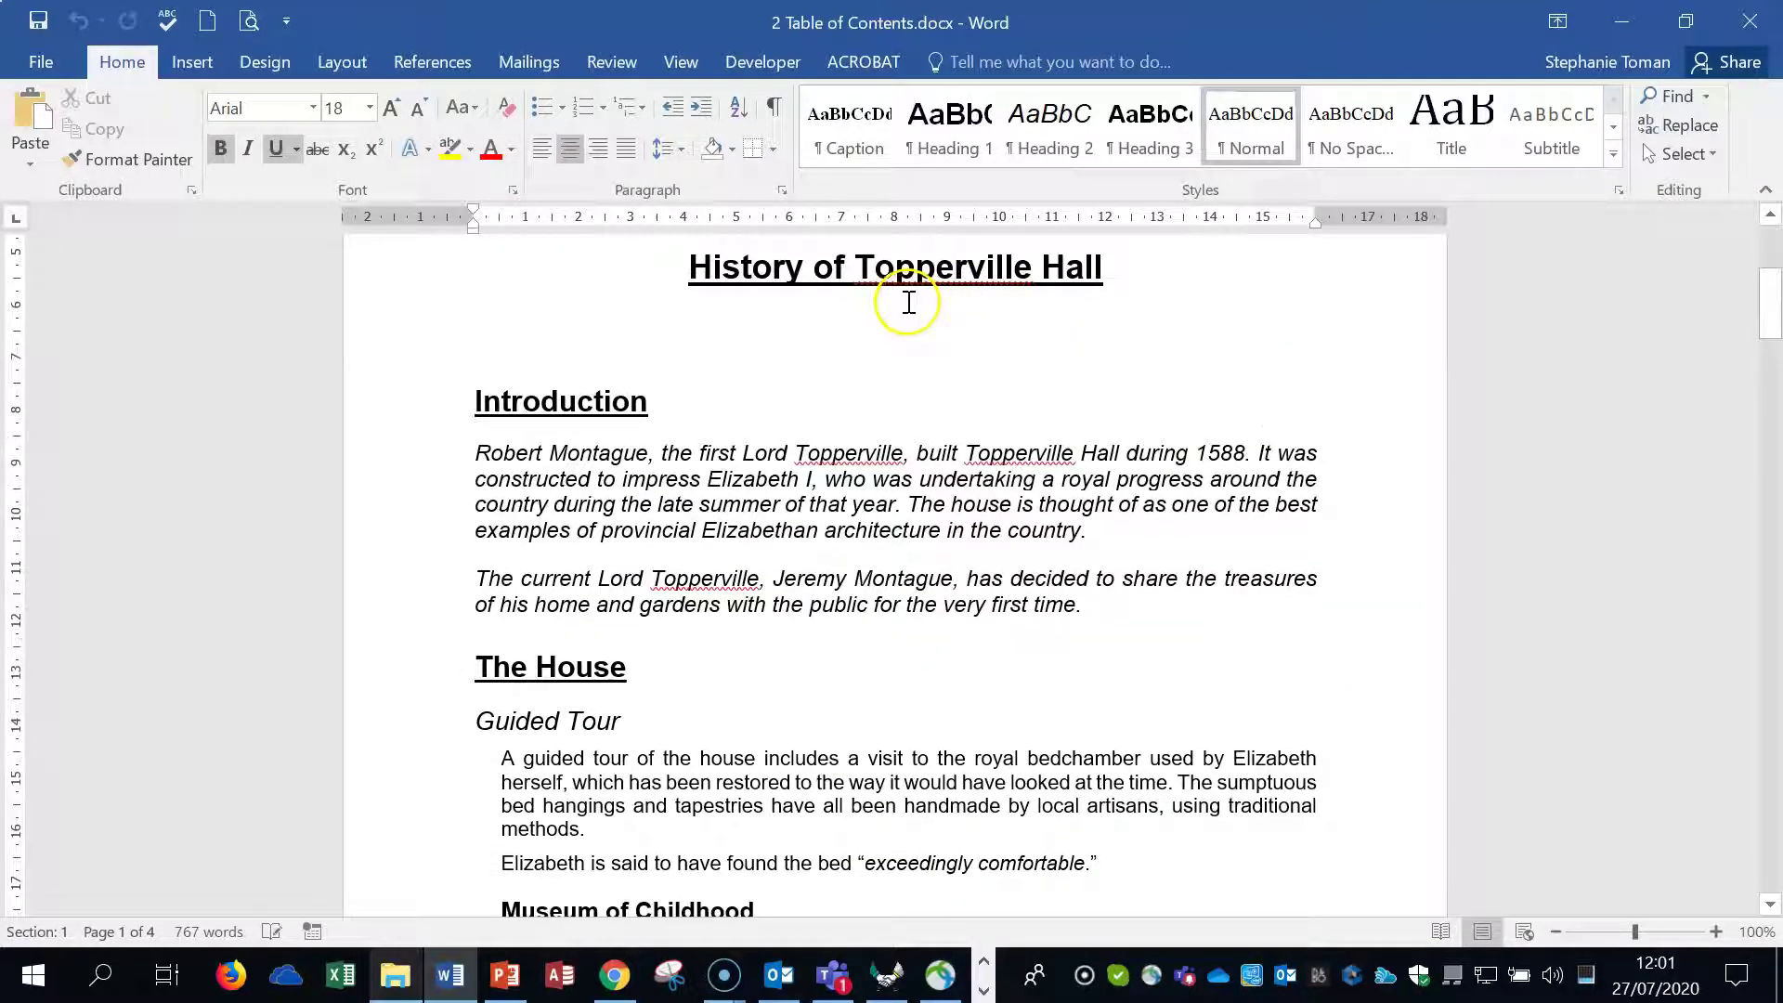
key(Return)
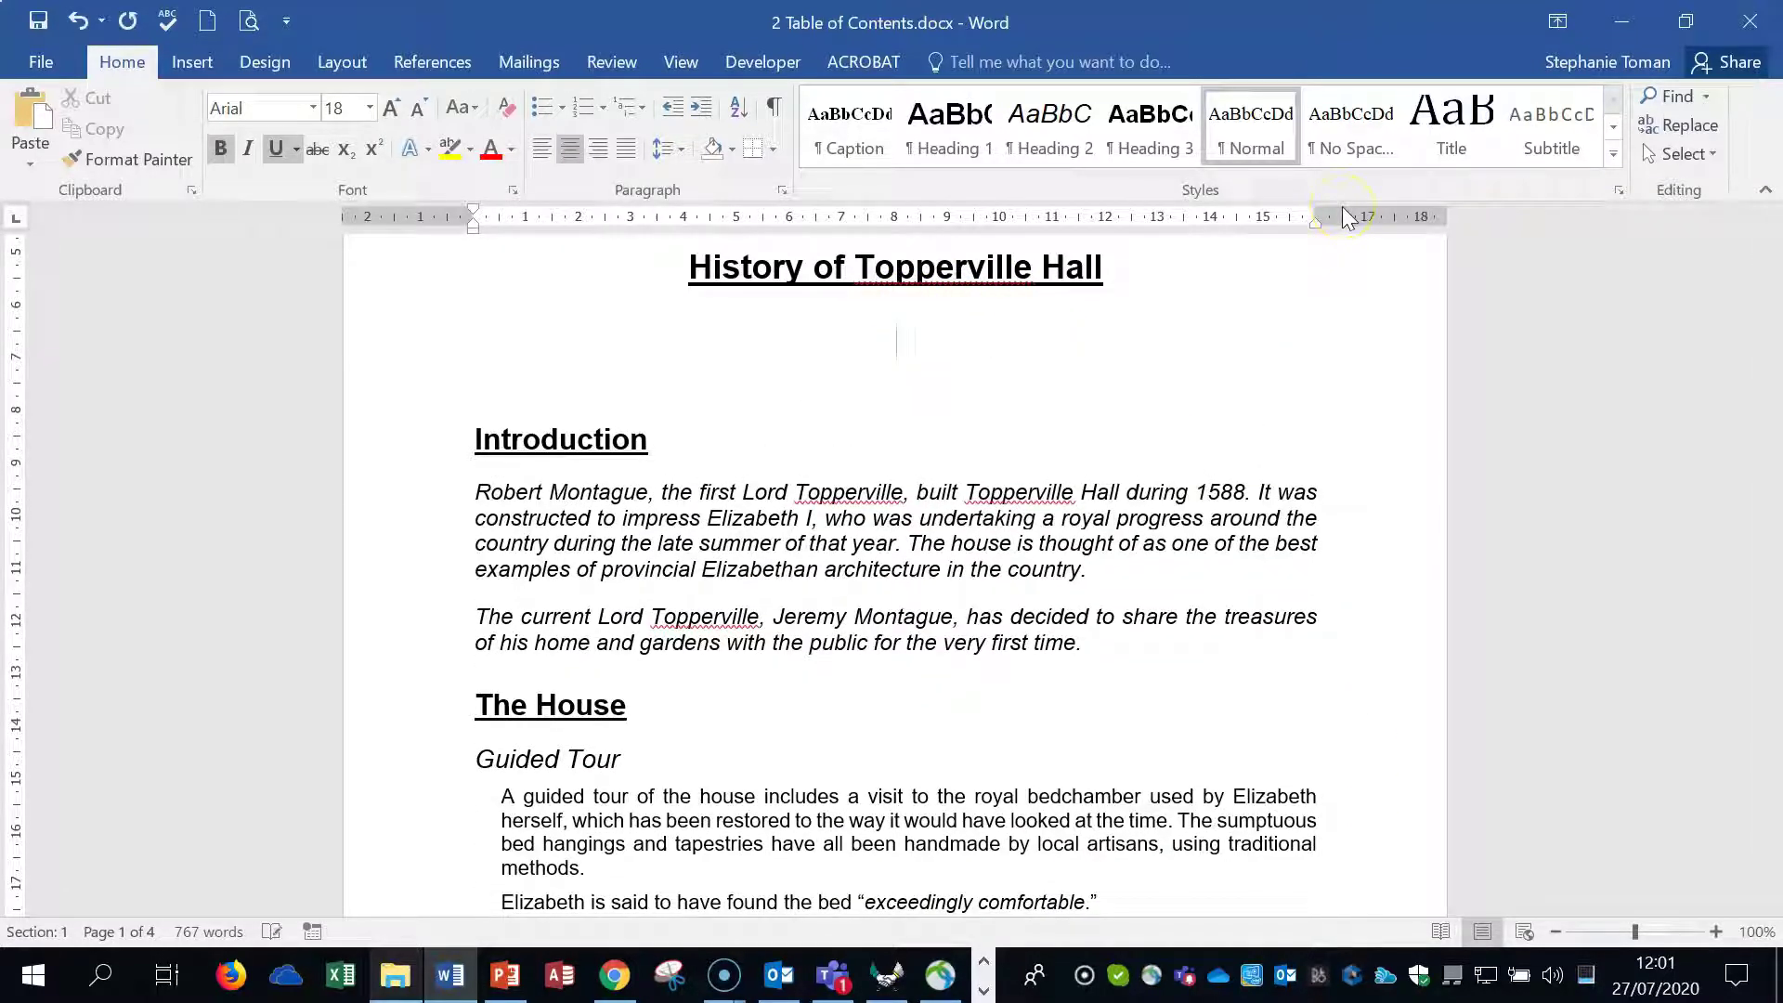
click(1411, 280)
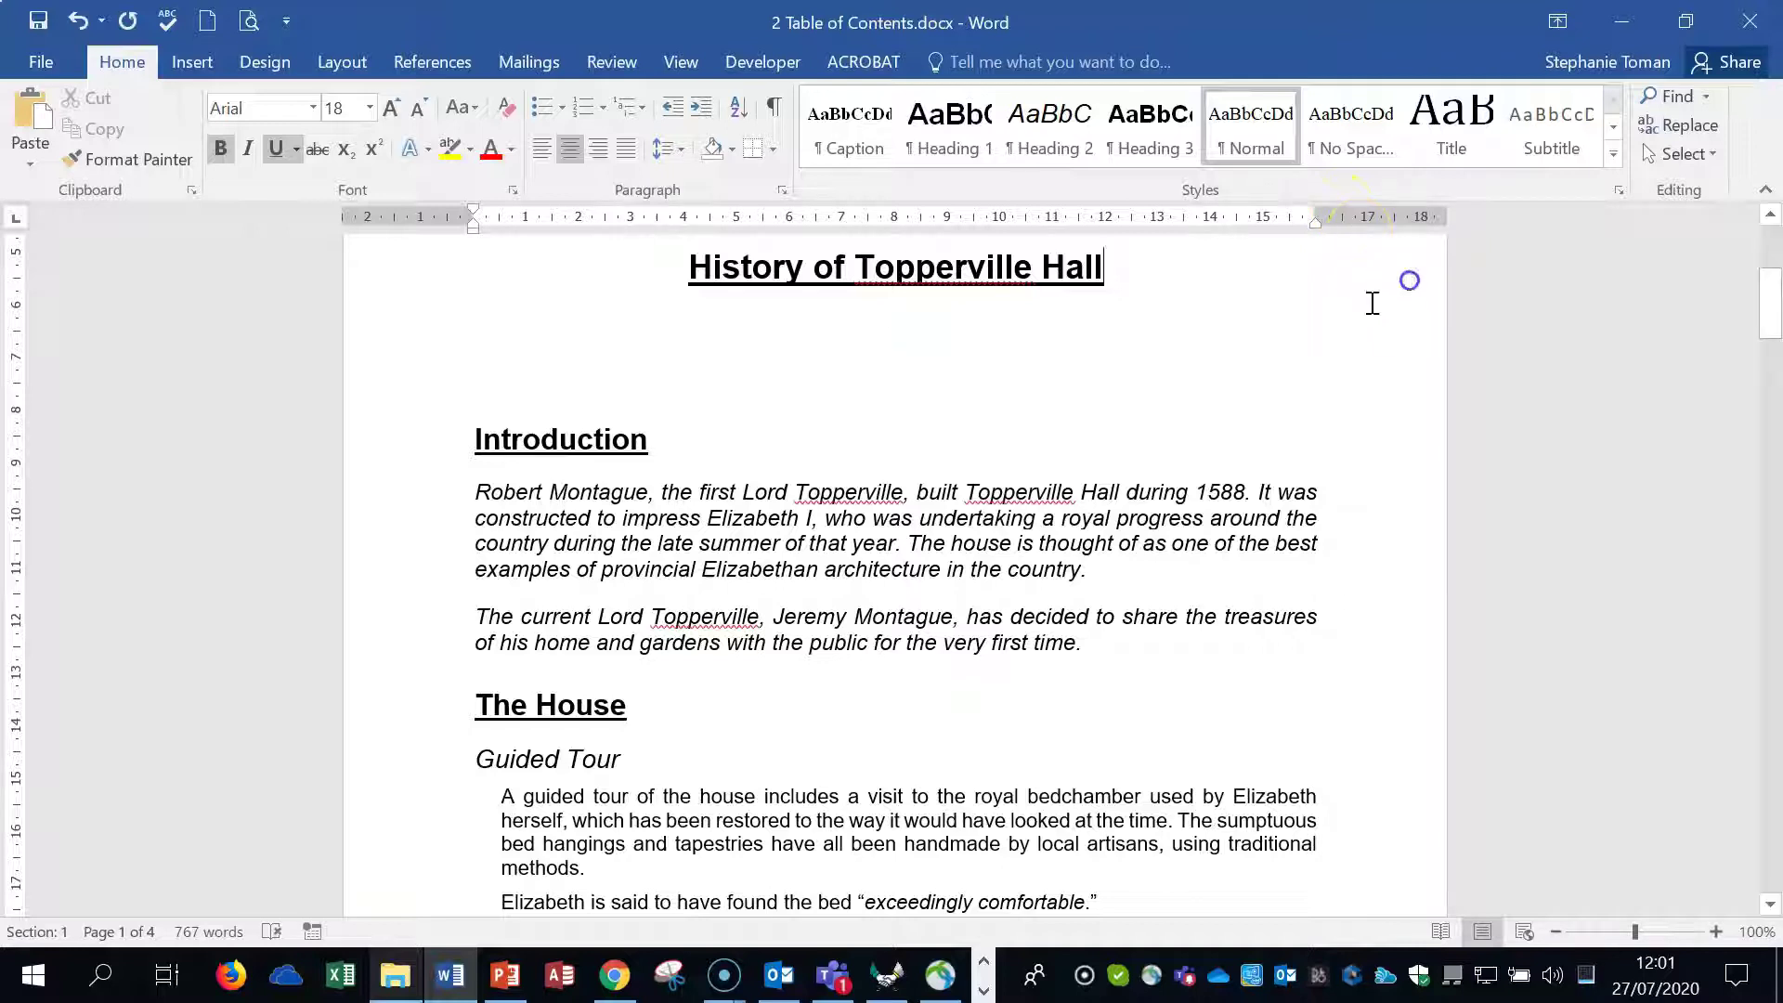
scroll(1231, 339, up, 3)
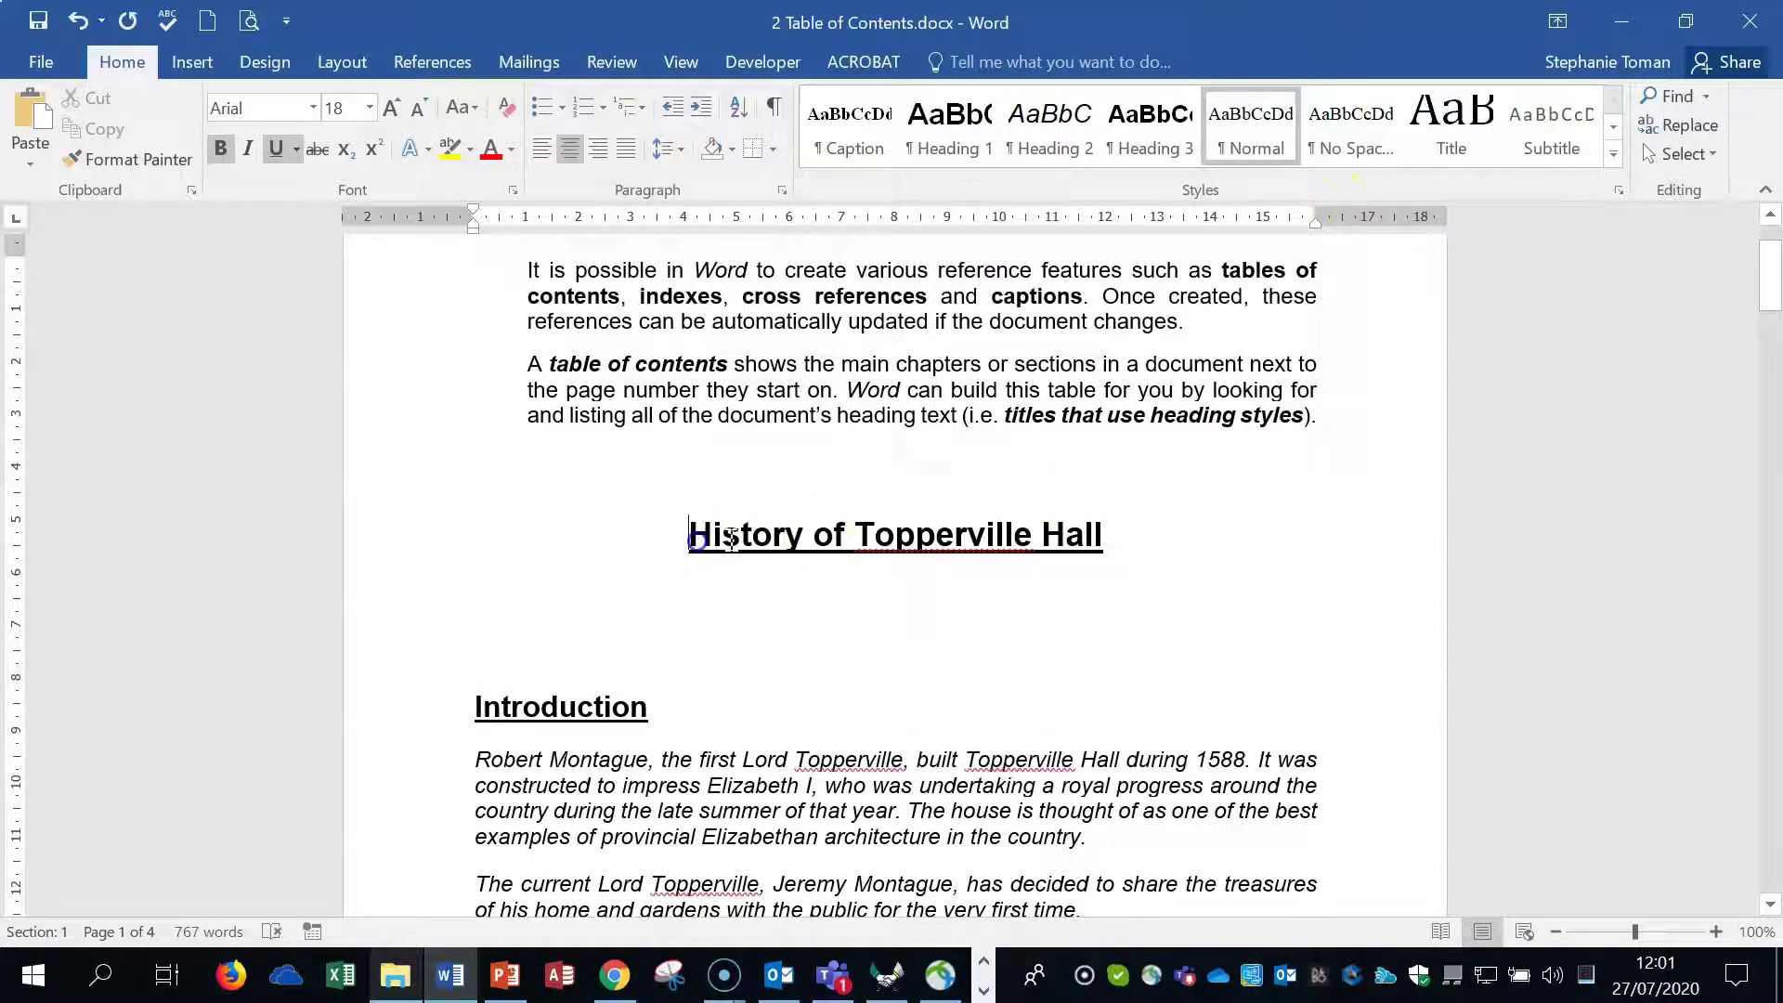
key(Return)
key(Return)
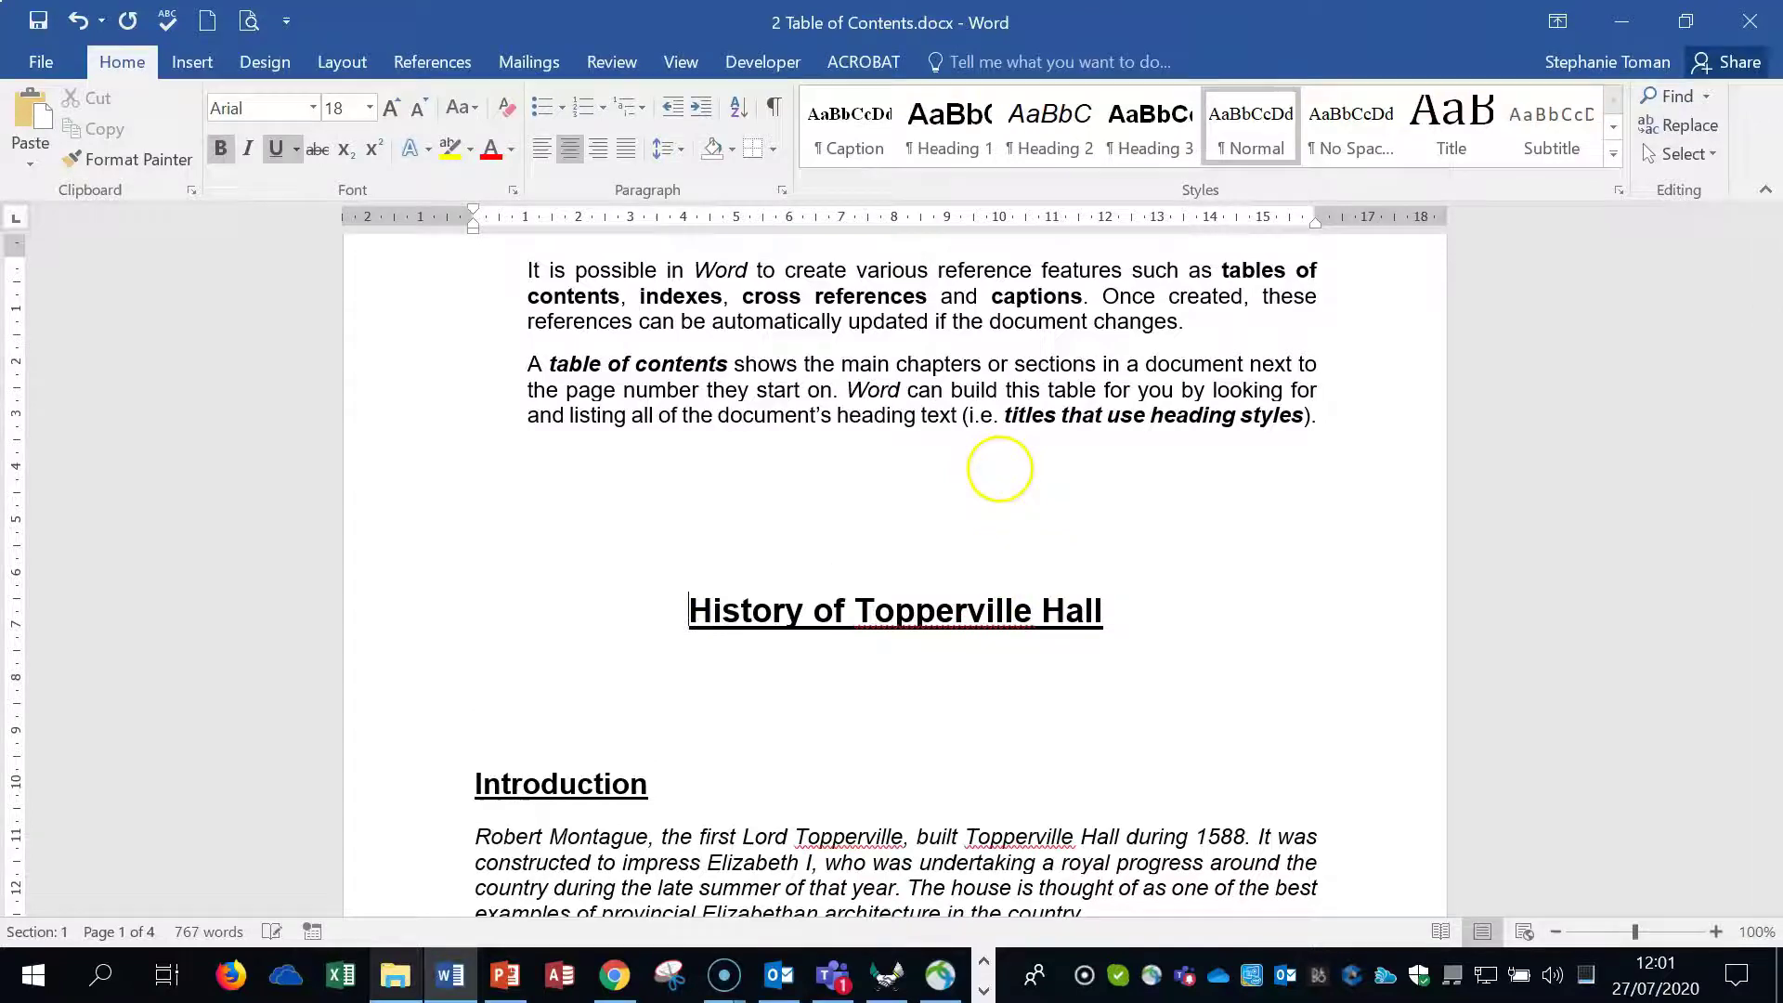
Left-align the blank line above the title, add another blank line there, and delete the extra blank line below the title.
click(546, 473)
click(887, 472)
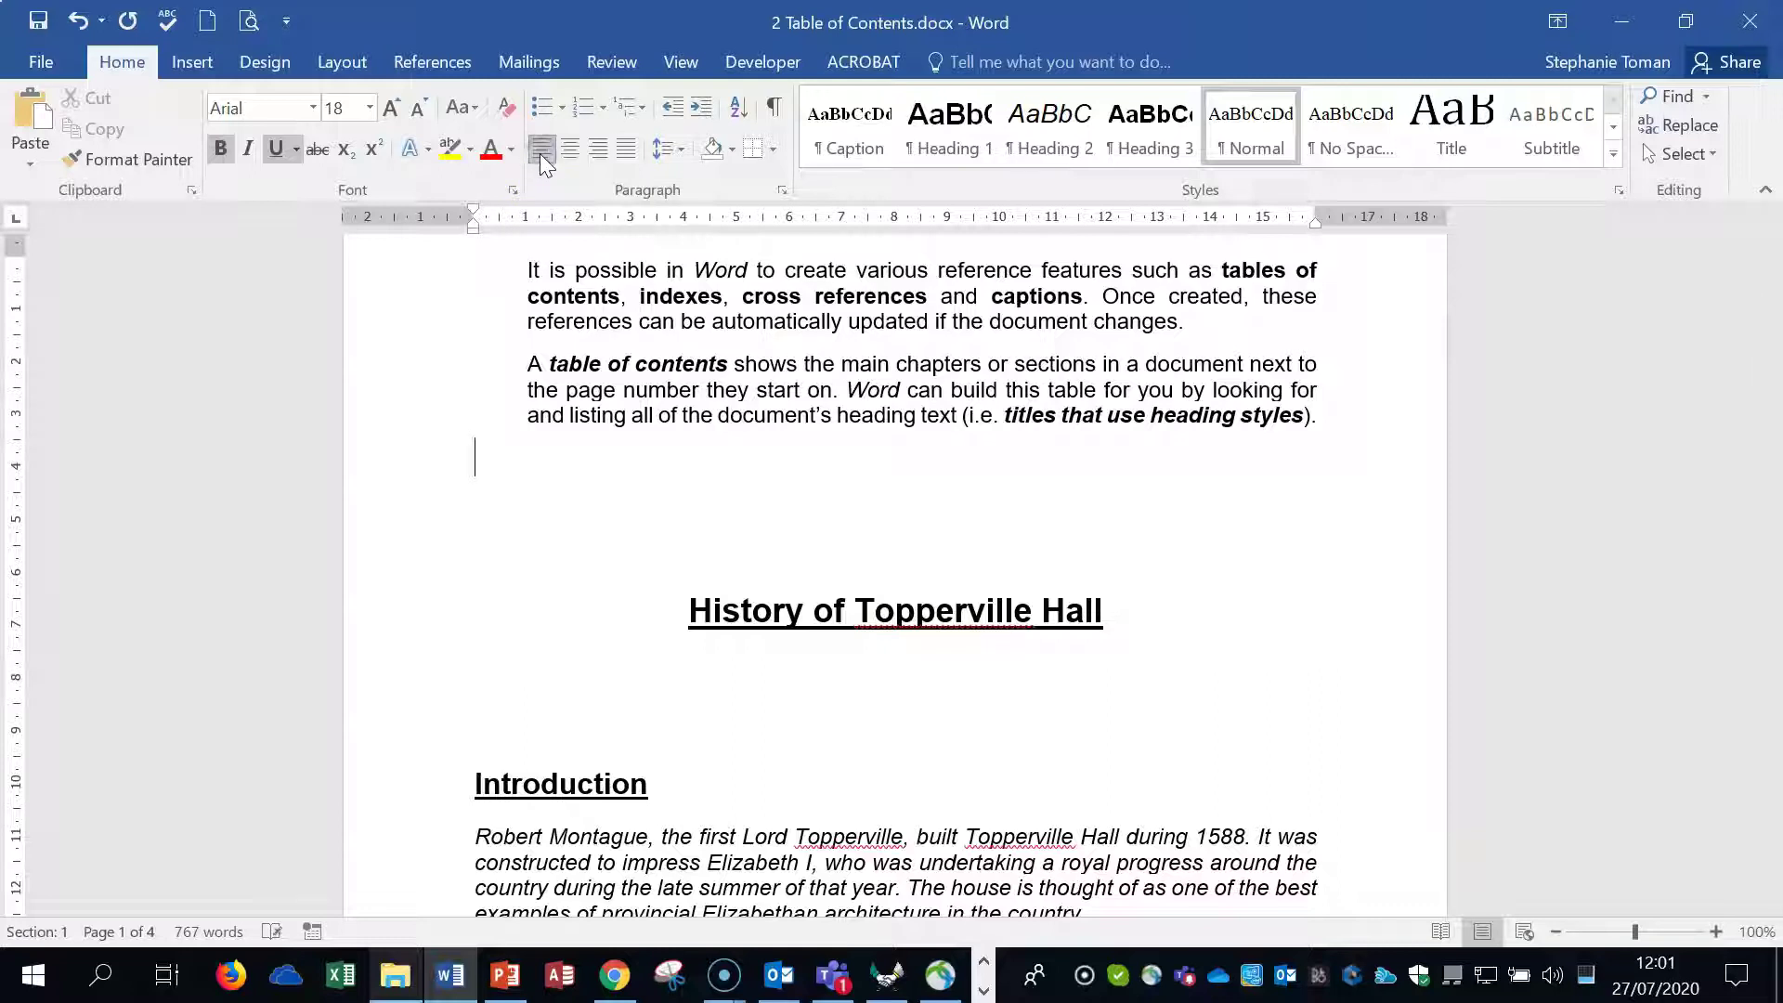
key(Return)
click(907, 728)
key(Delete)
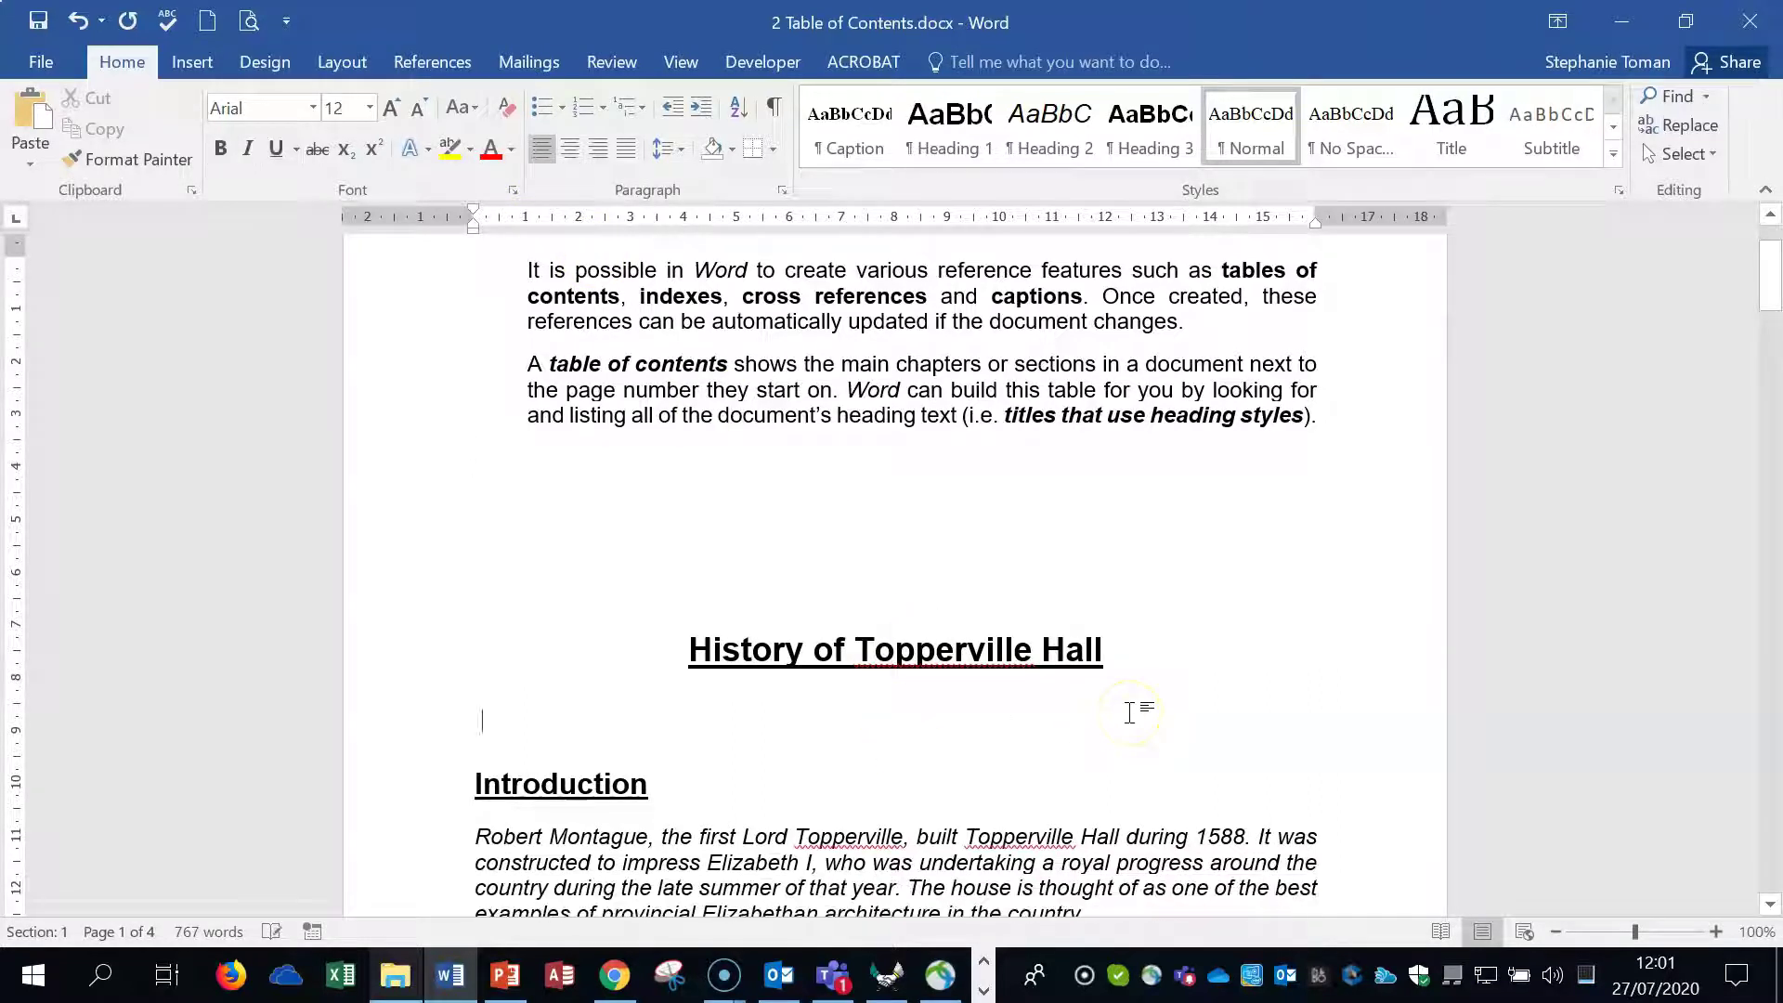
Start a custom table of contents on the left-aligned blank line above the title, preview the Fancy format, and choose Classic.
click(497, 498)
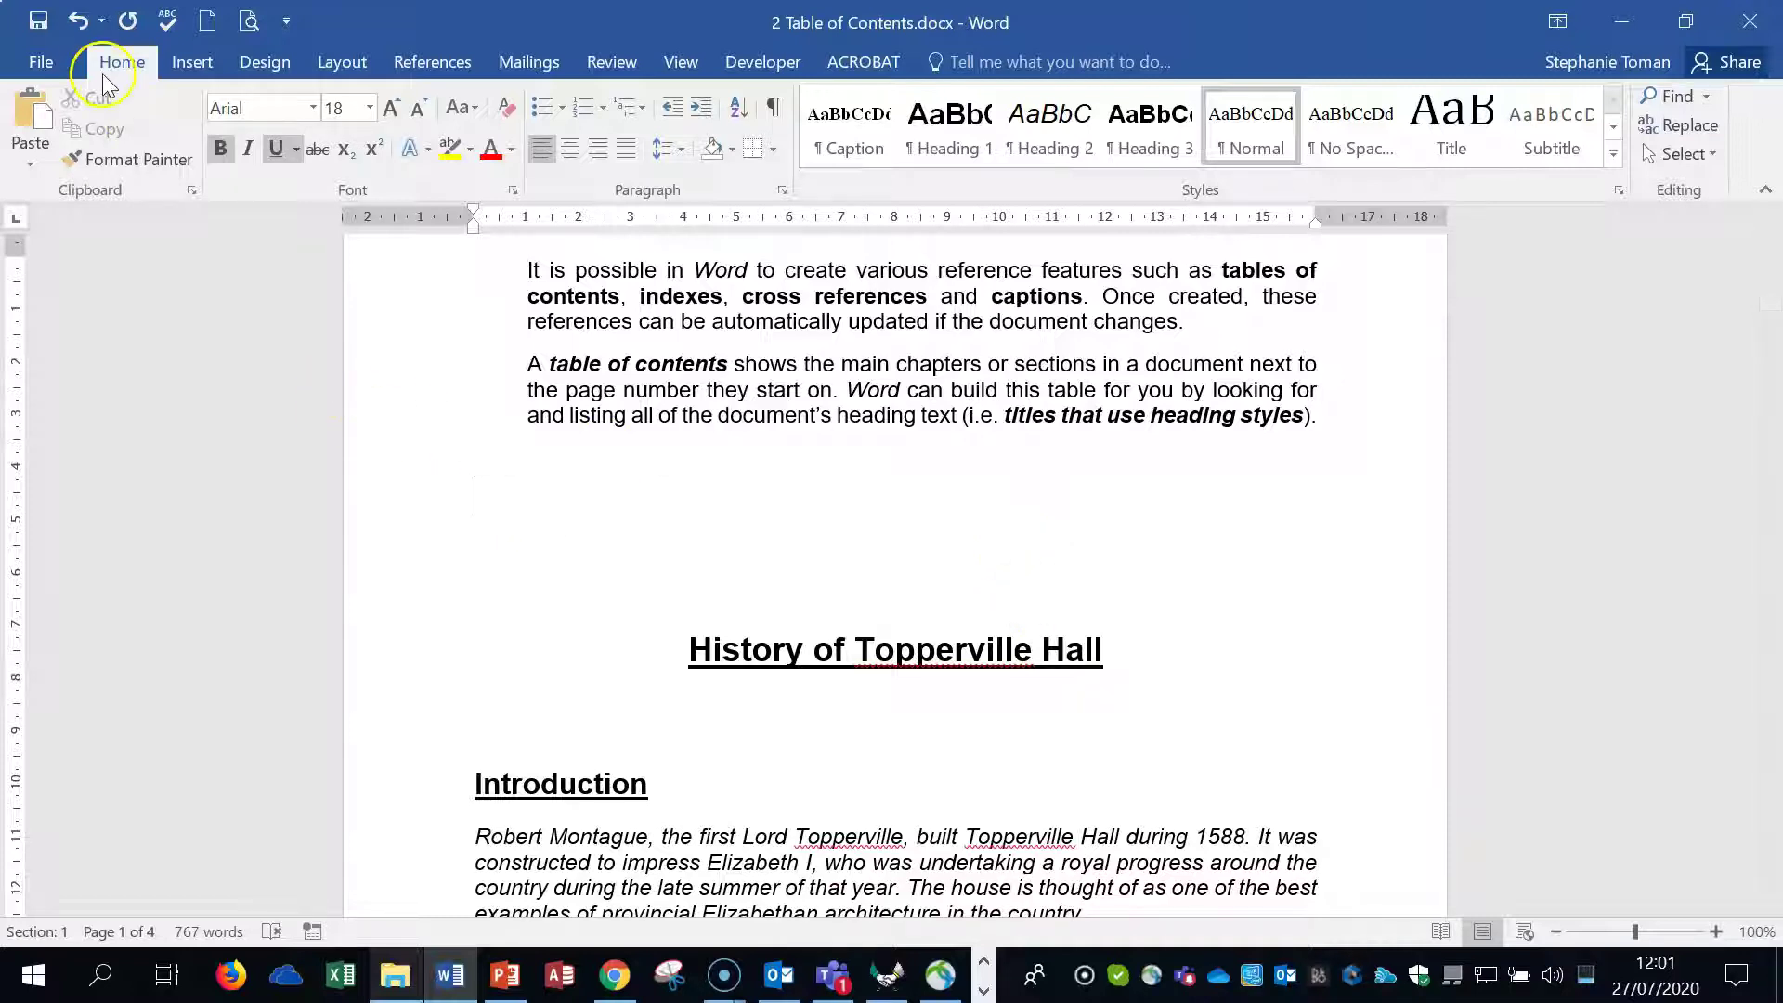
click(398, 63)
click(79, 168)
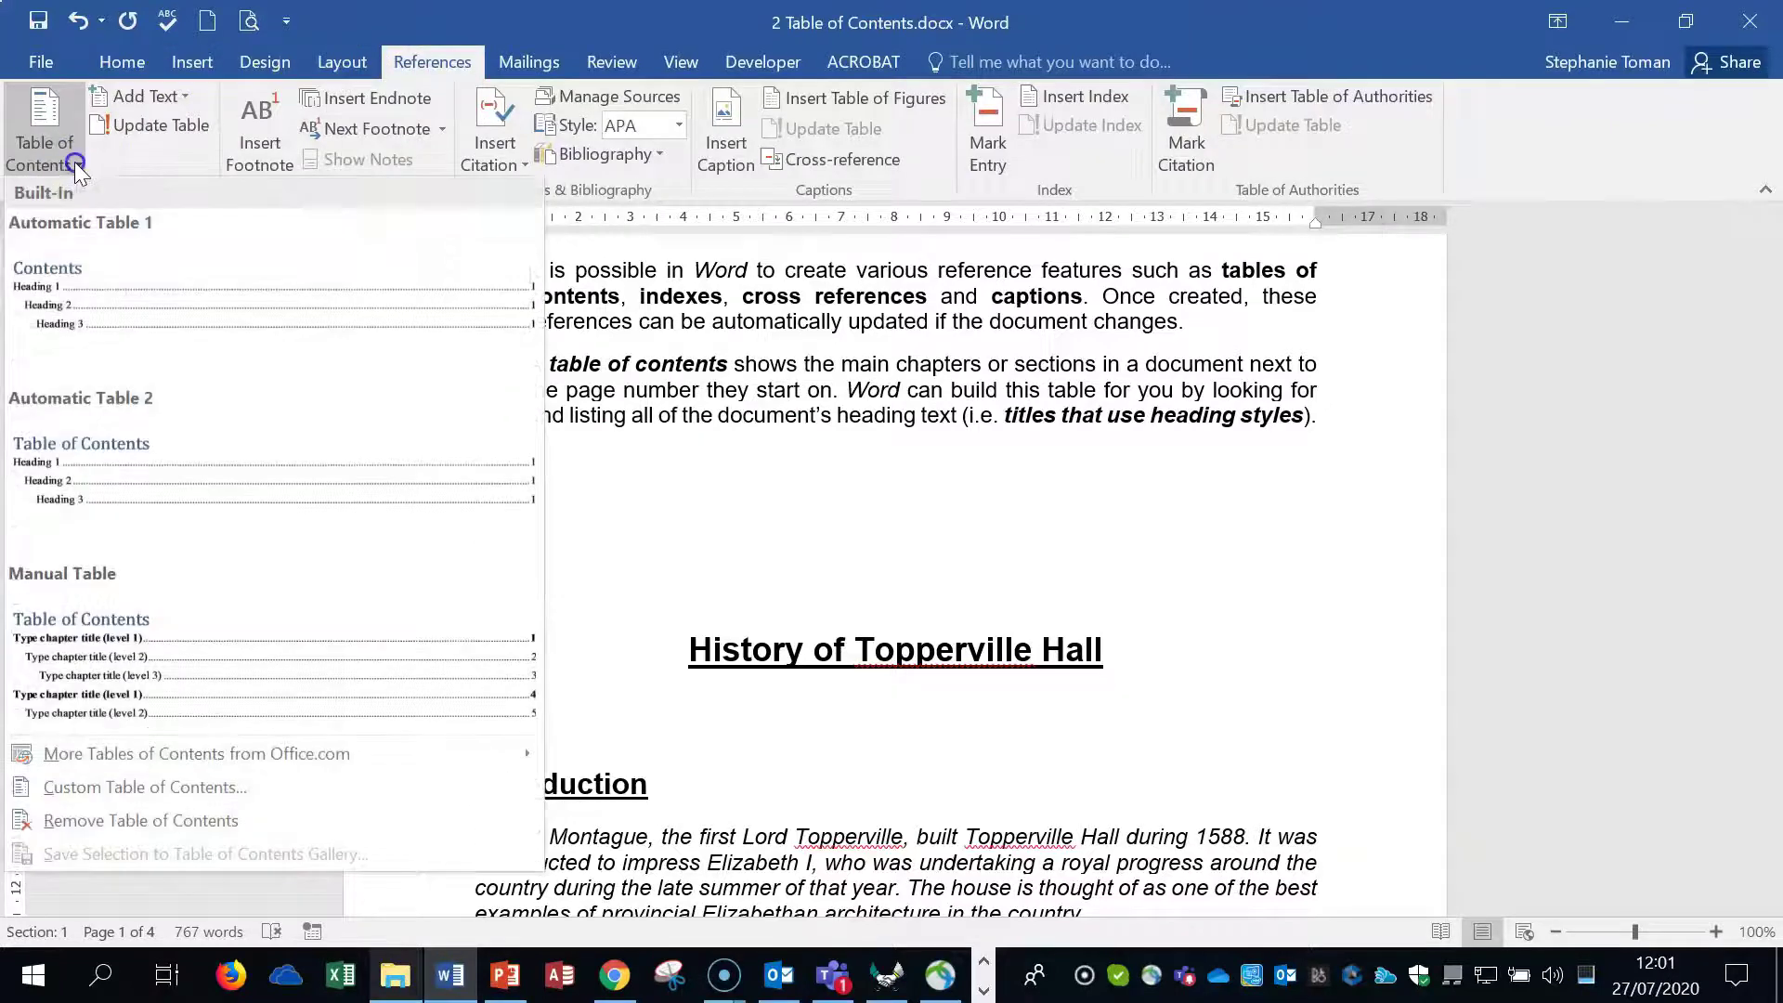
click(135, 790)
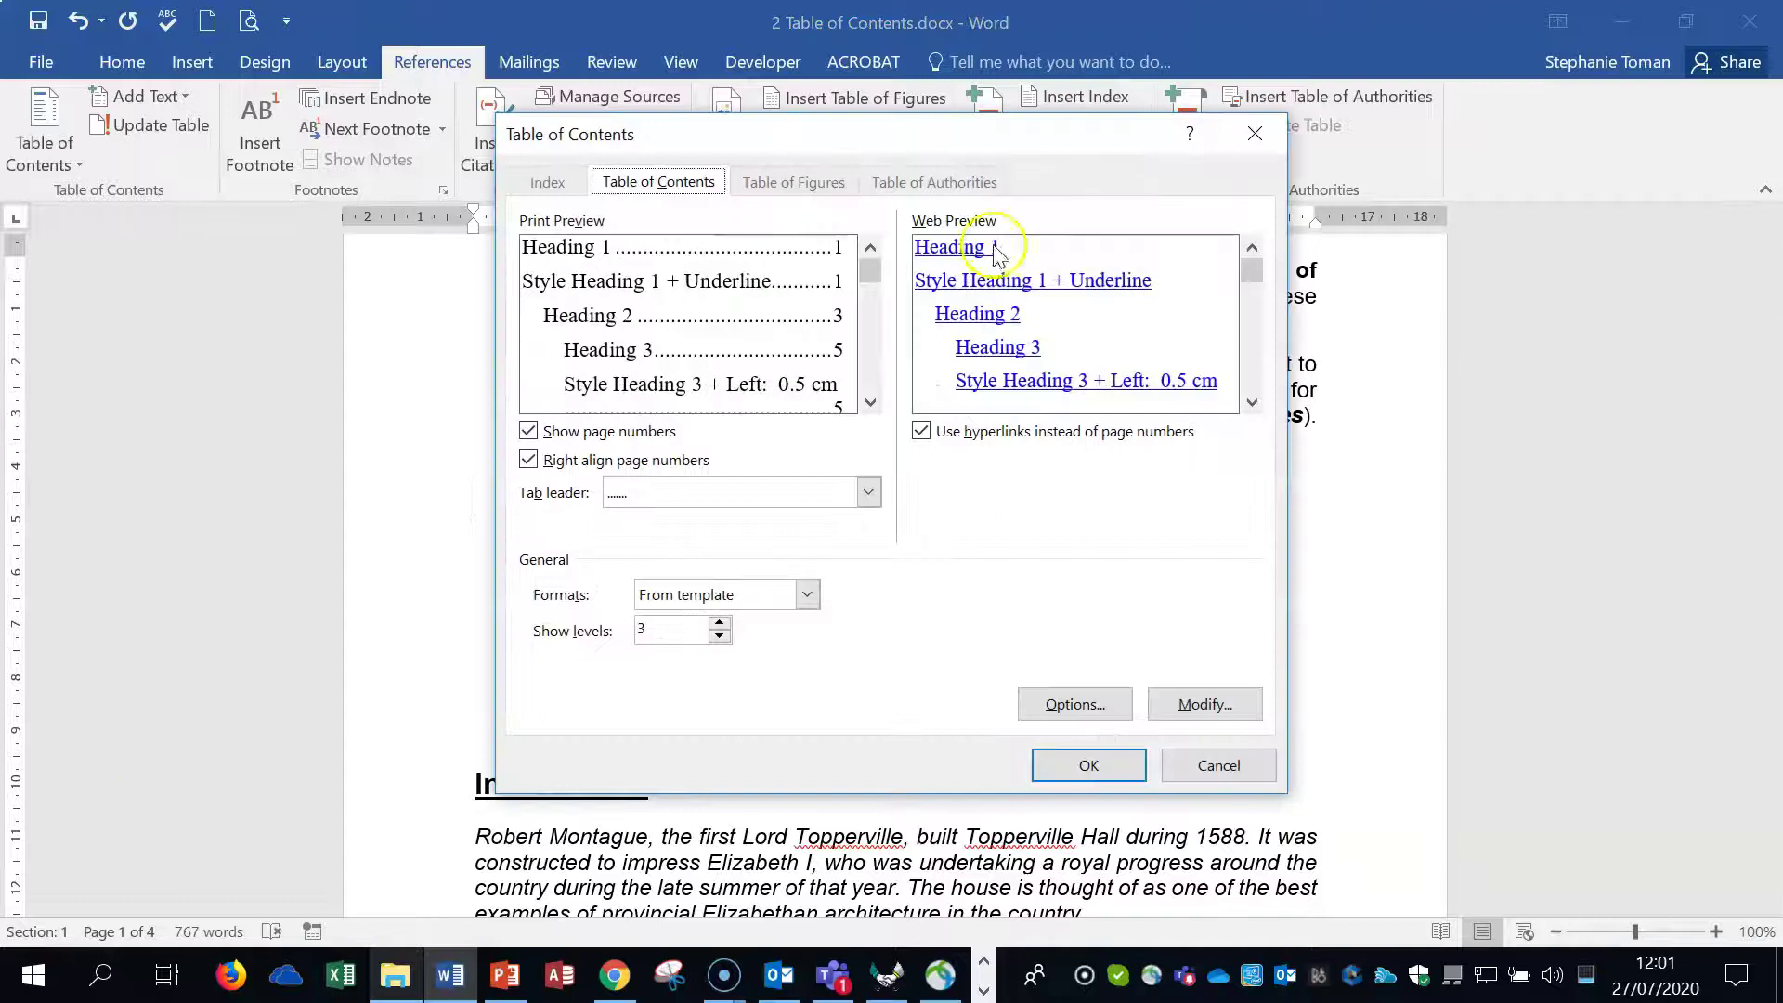
drag(990, 138, 1372, 176)
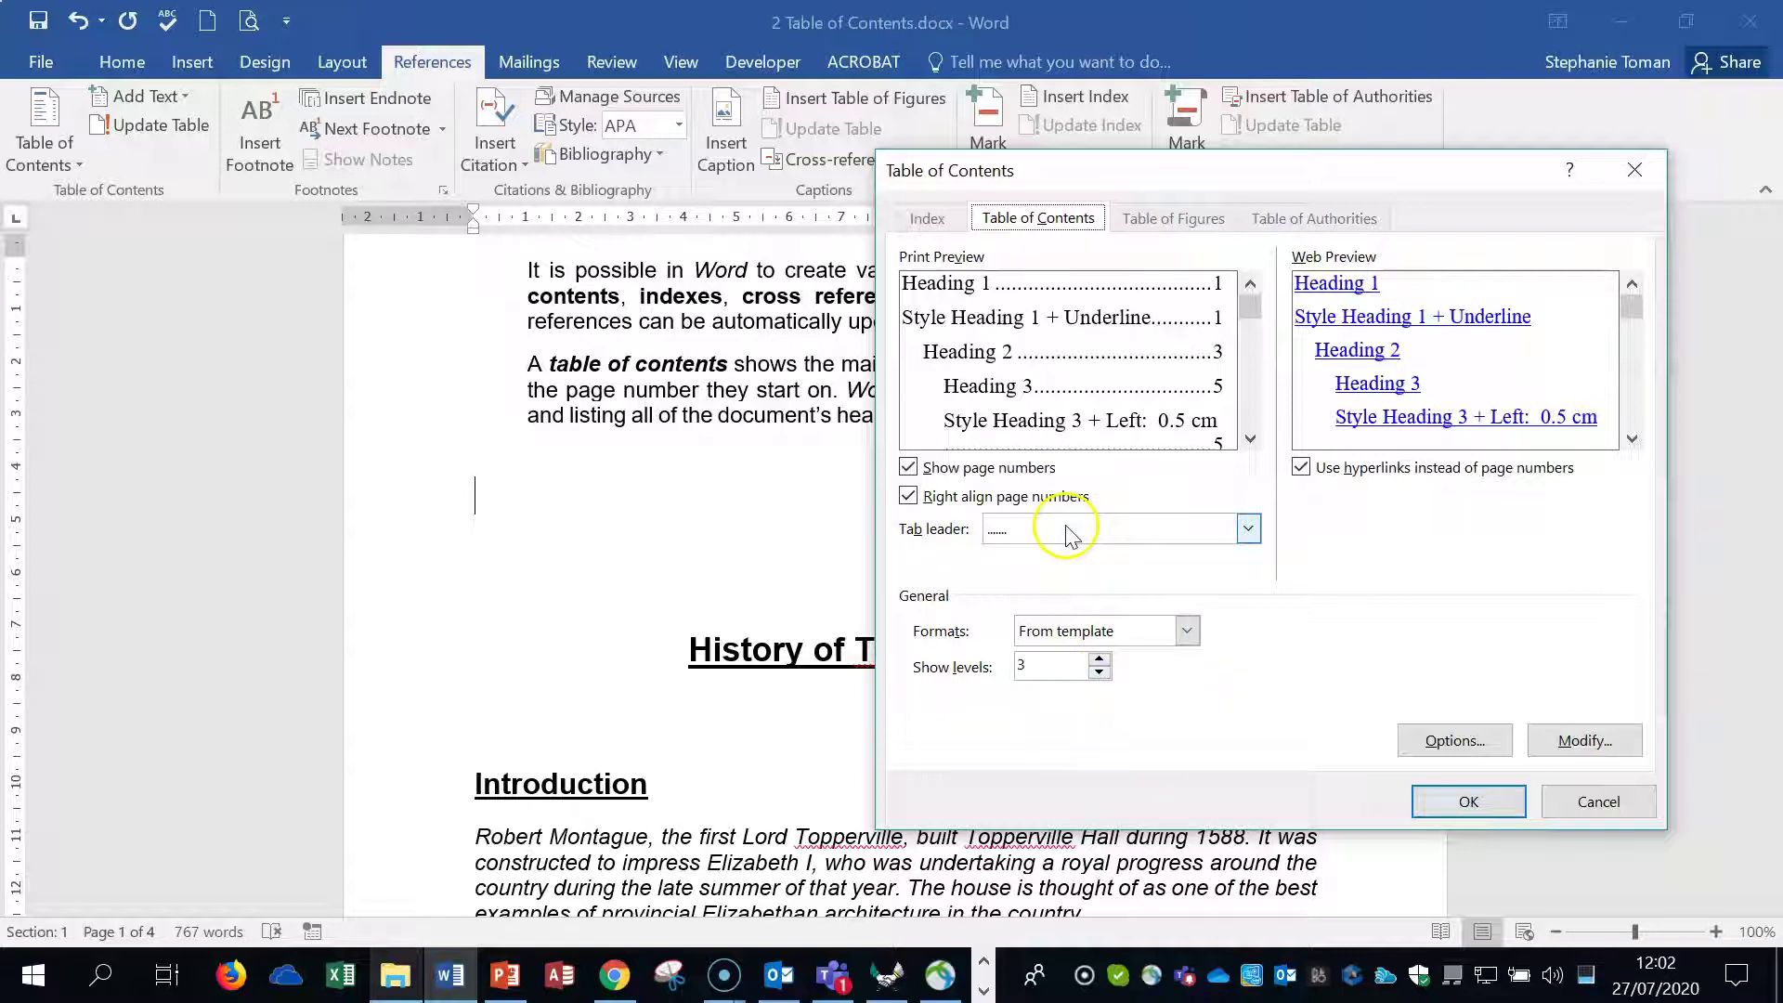
click(1186, 632)
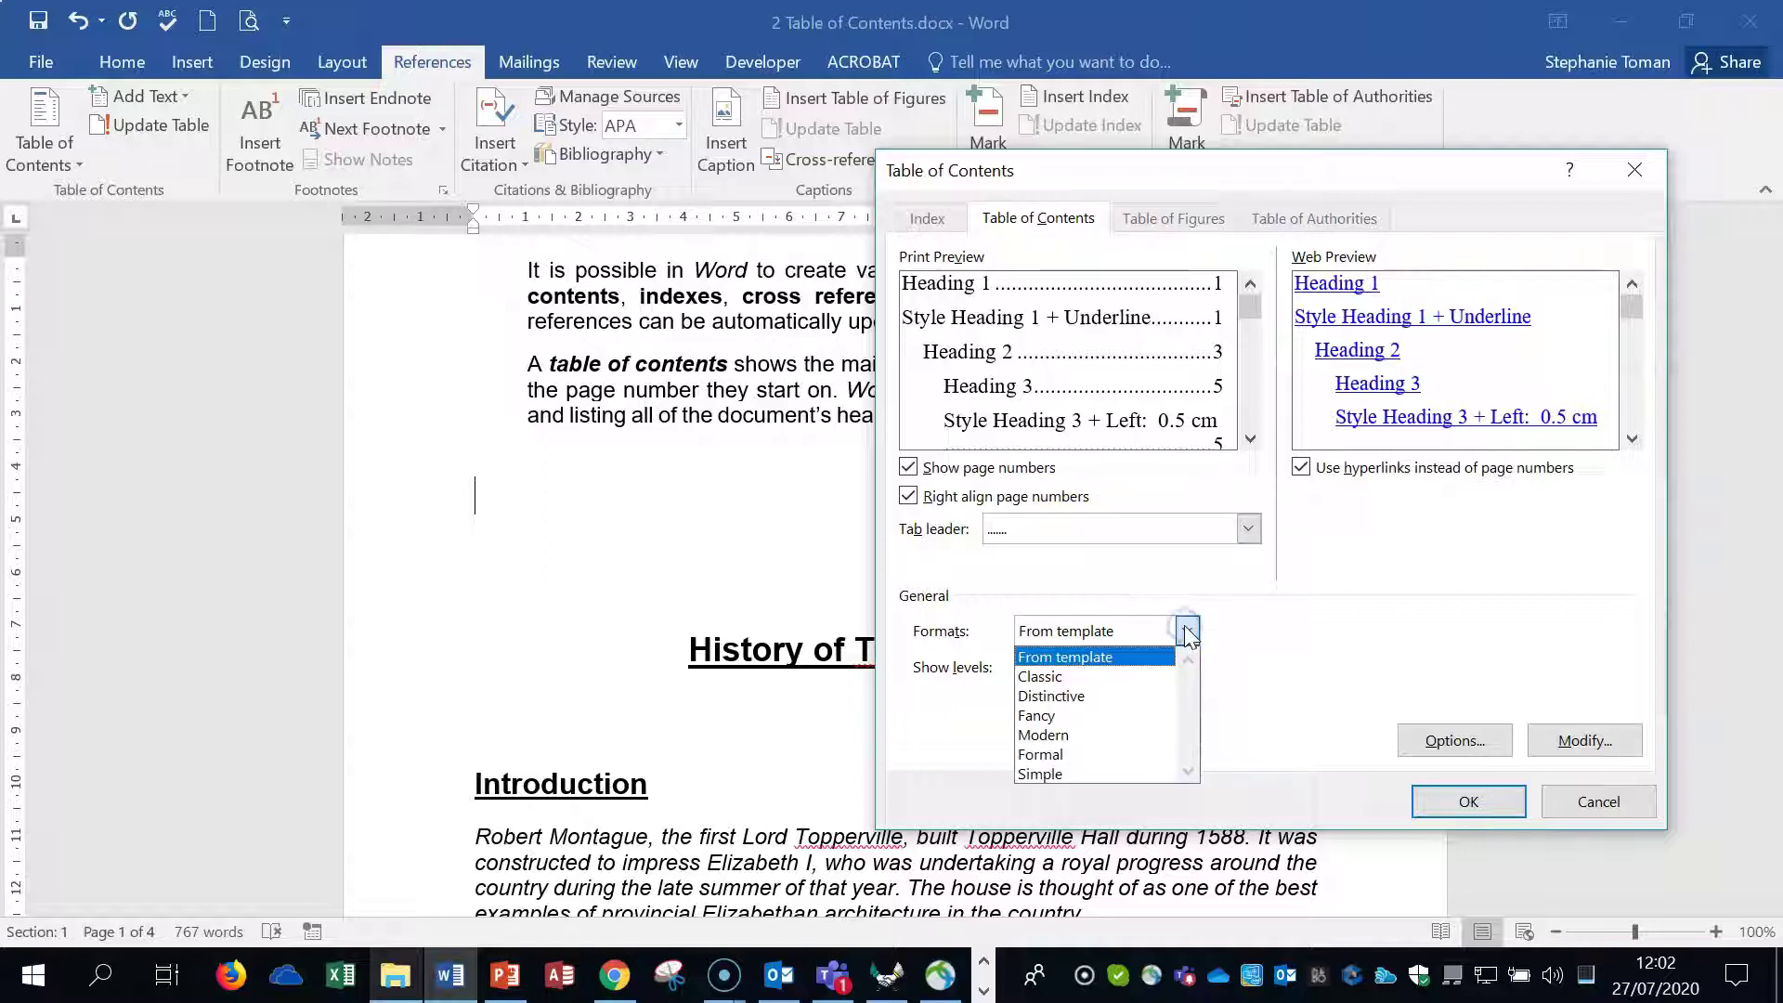
click(1087, 716)
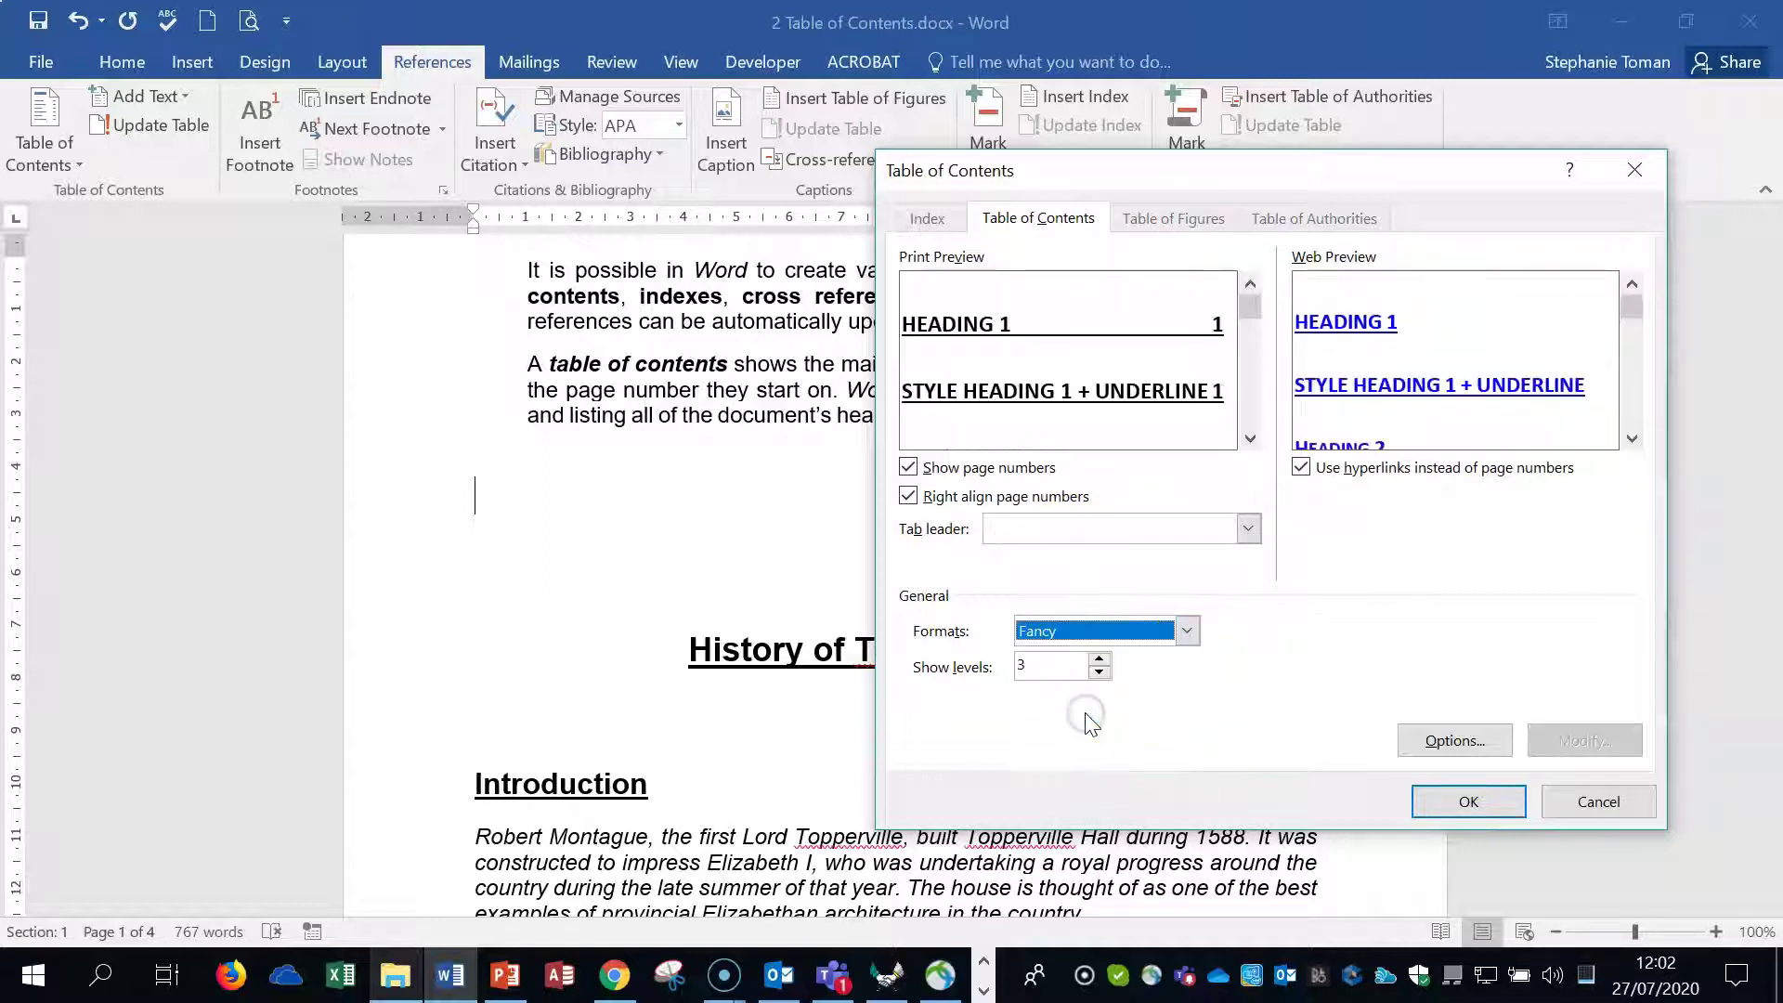
click(1189, 632)
click(1129, 679)
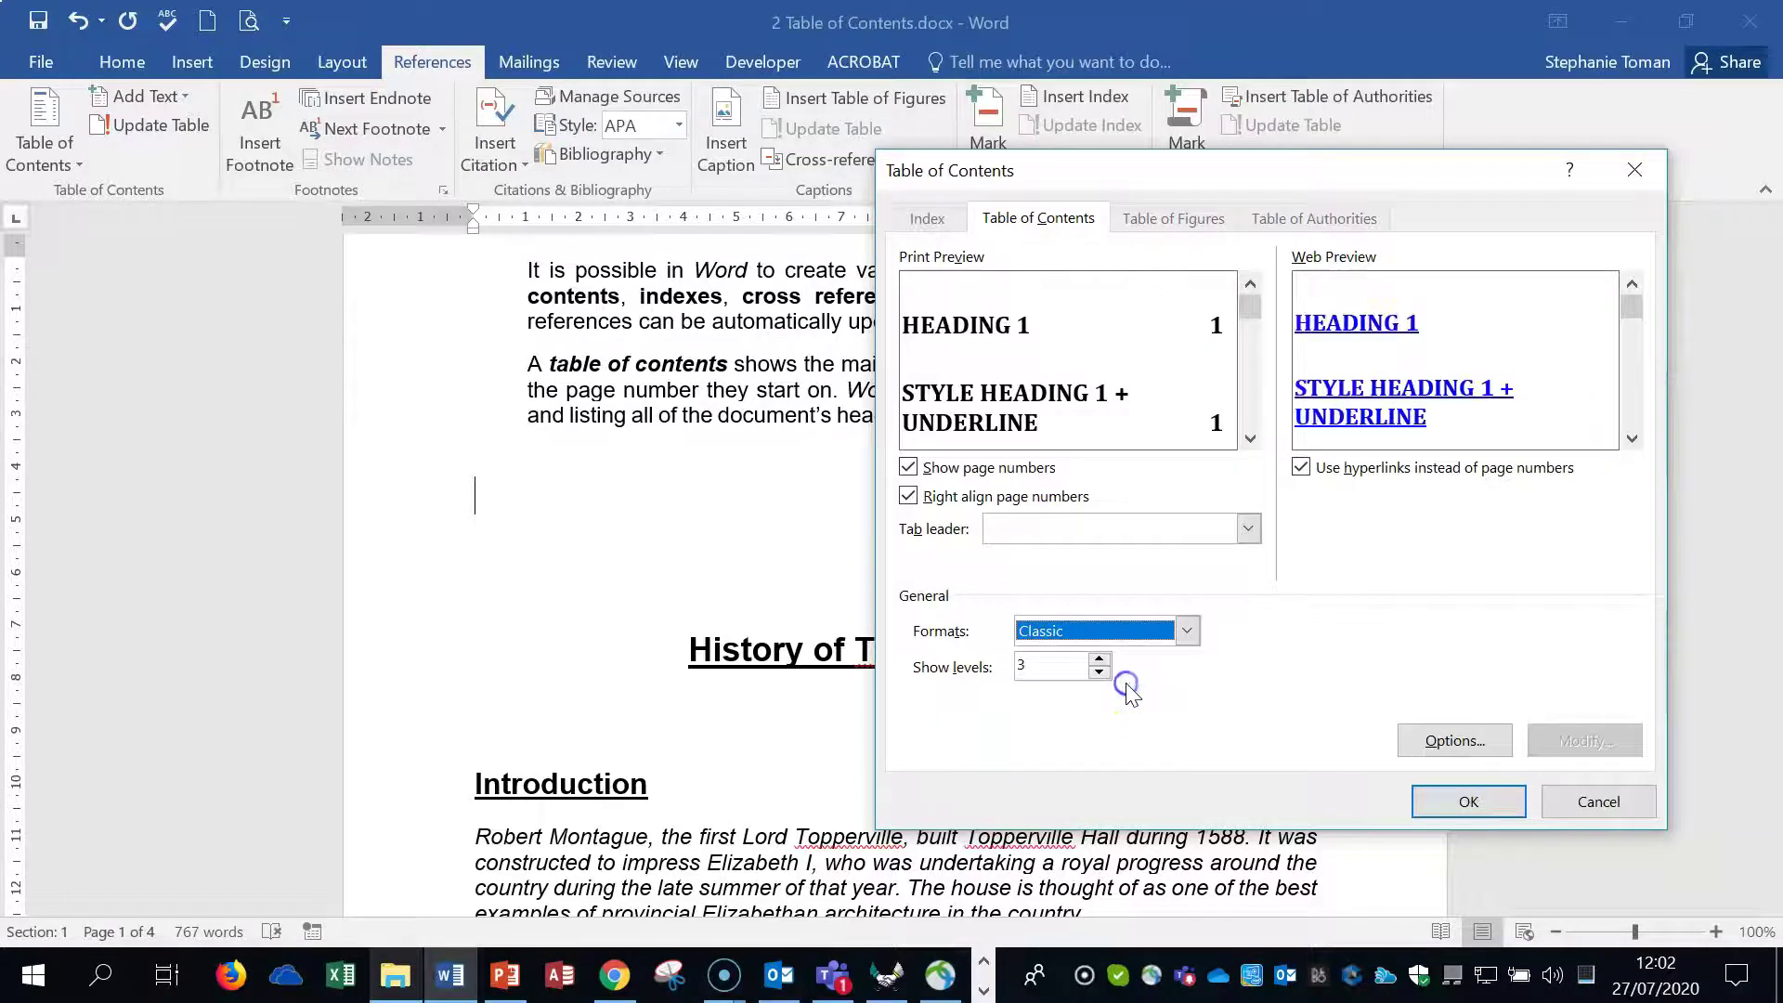
Set the table of contents to show 4 levels with a dashed tab leader and insert it.
click(1245, 529)
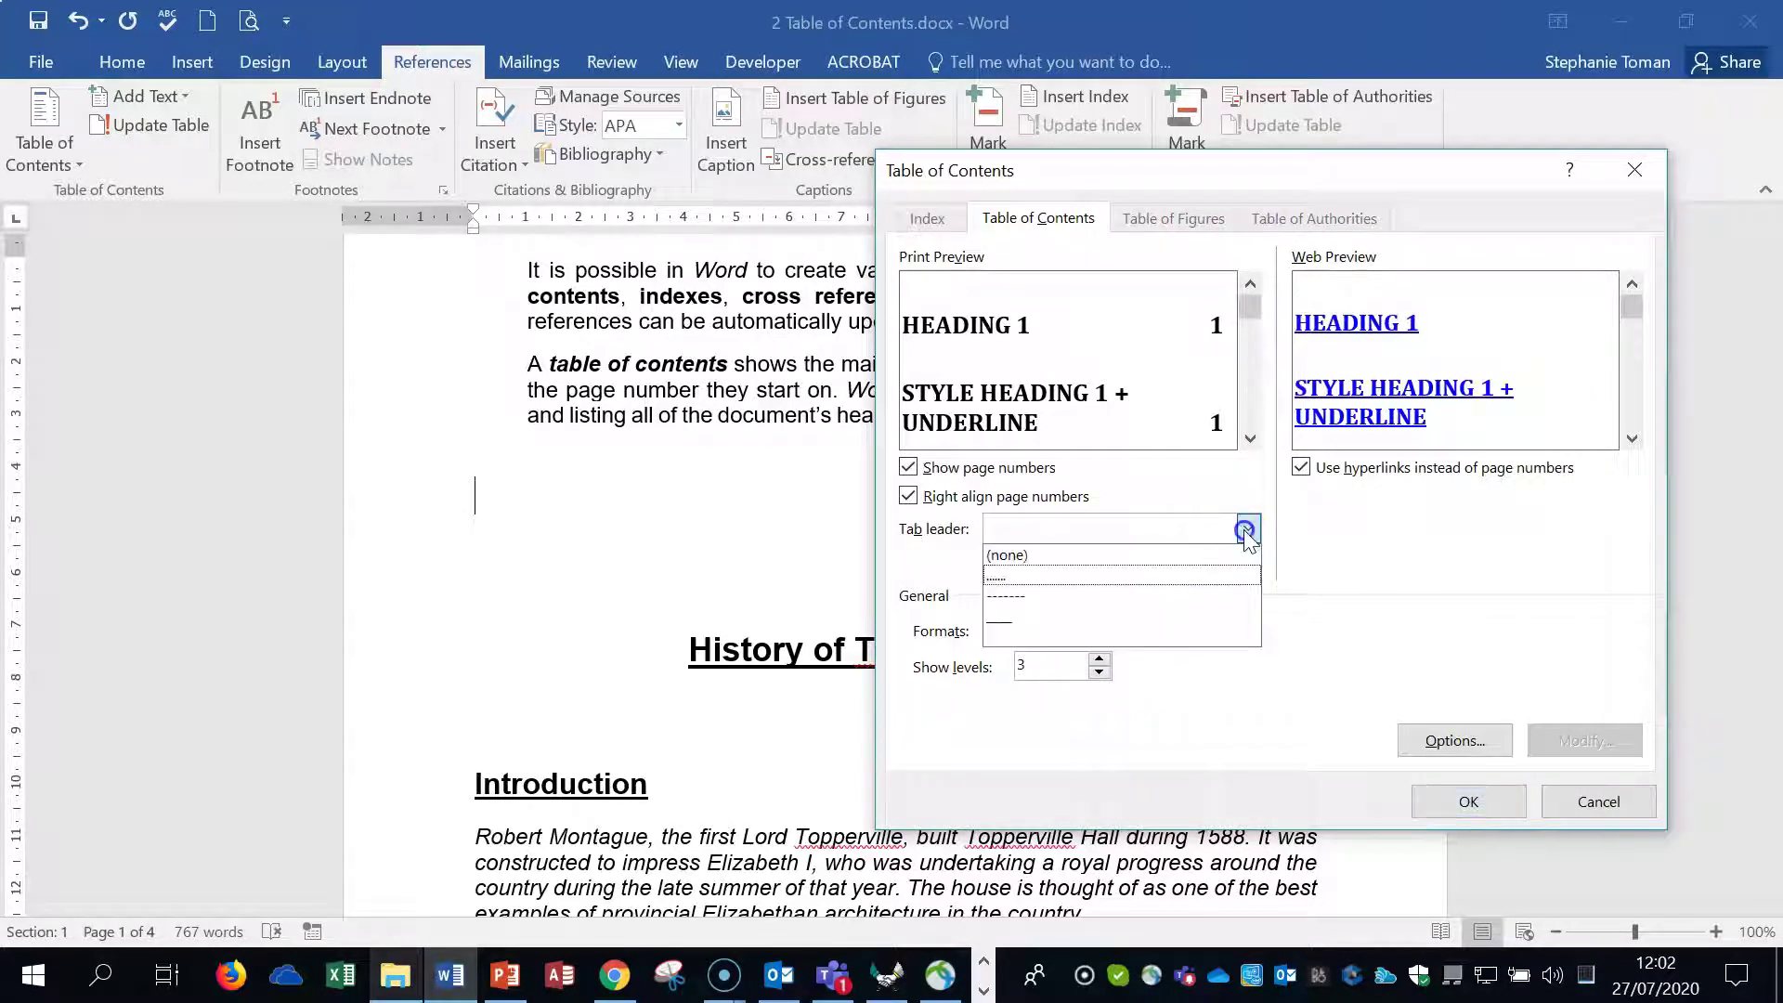
click(1384, 664)
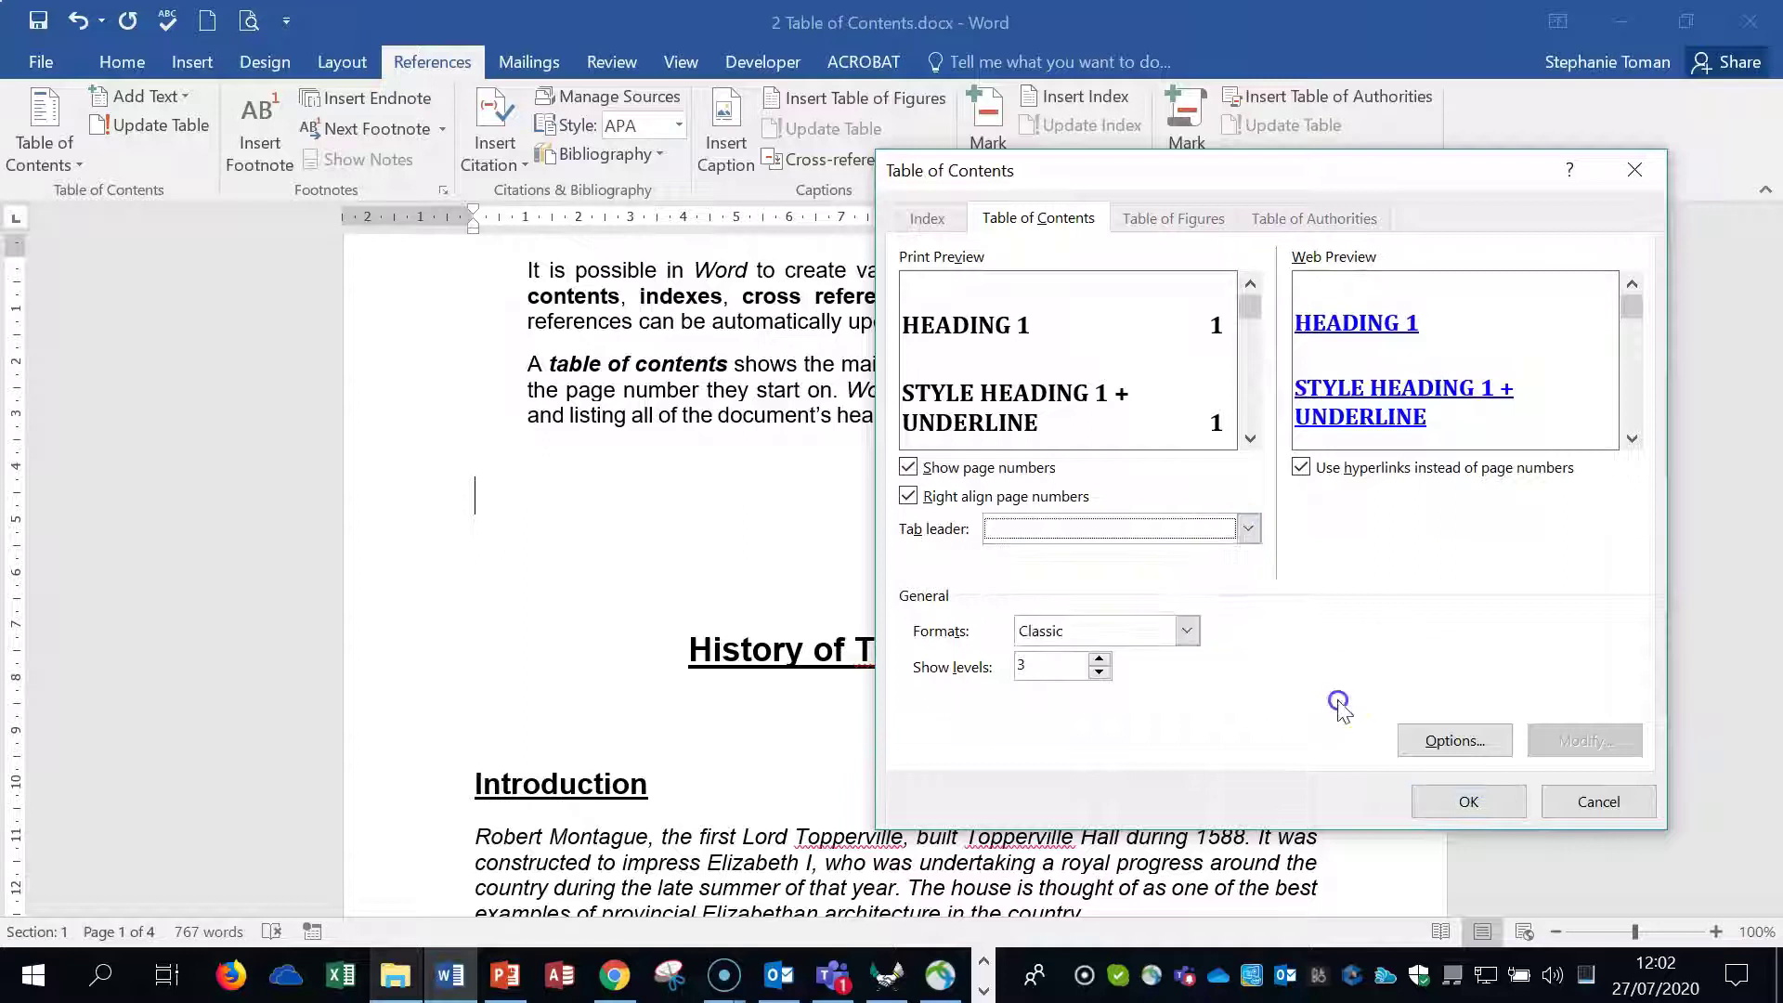
click(1101, 658)
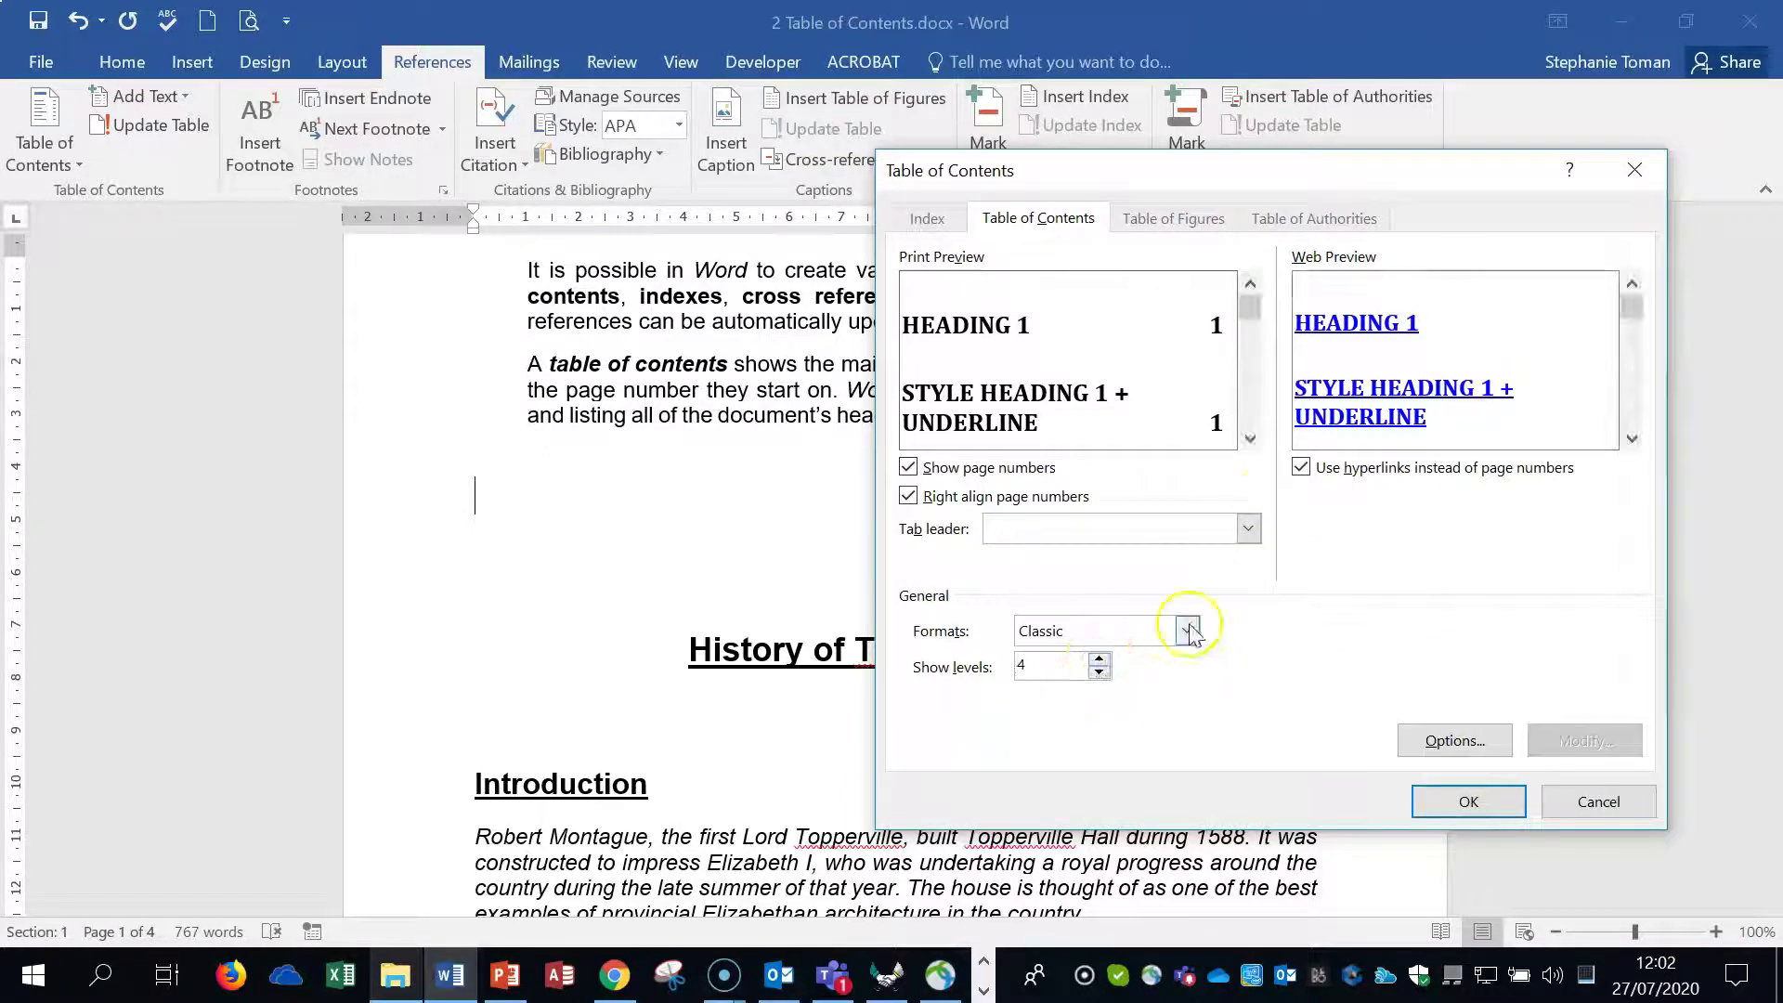
click(1248, 530)
click(1103, 601)
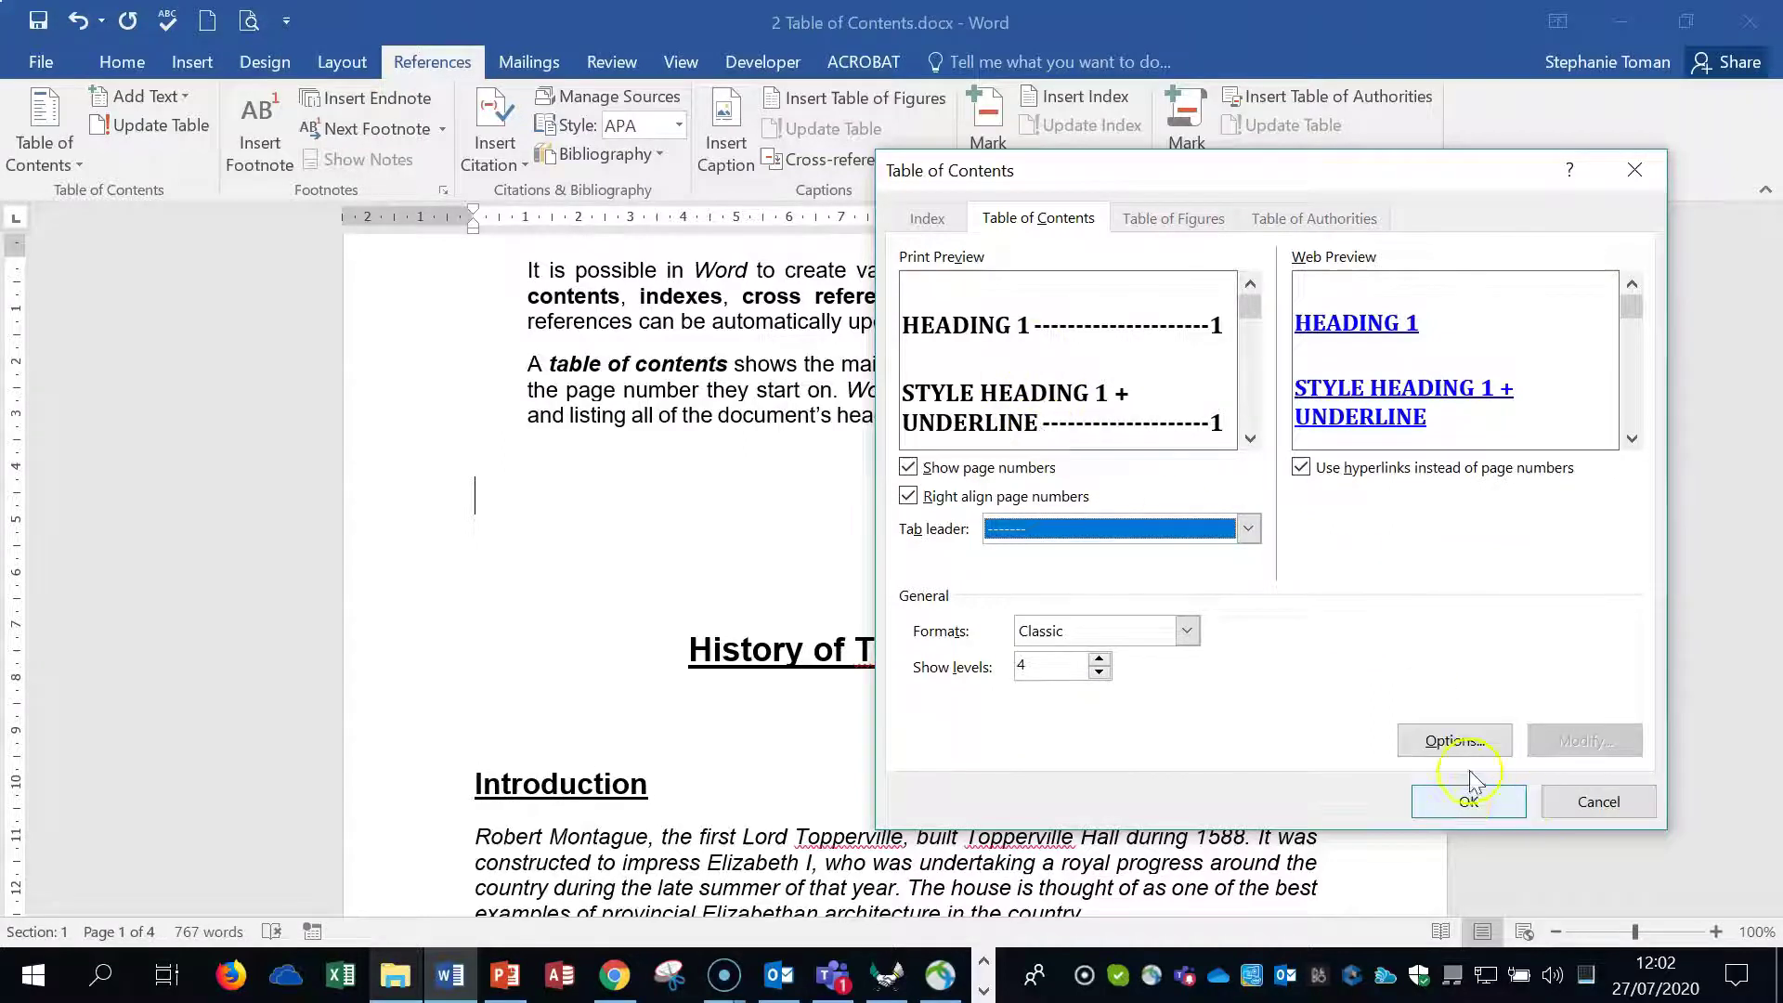
click(1463, 803)
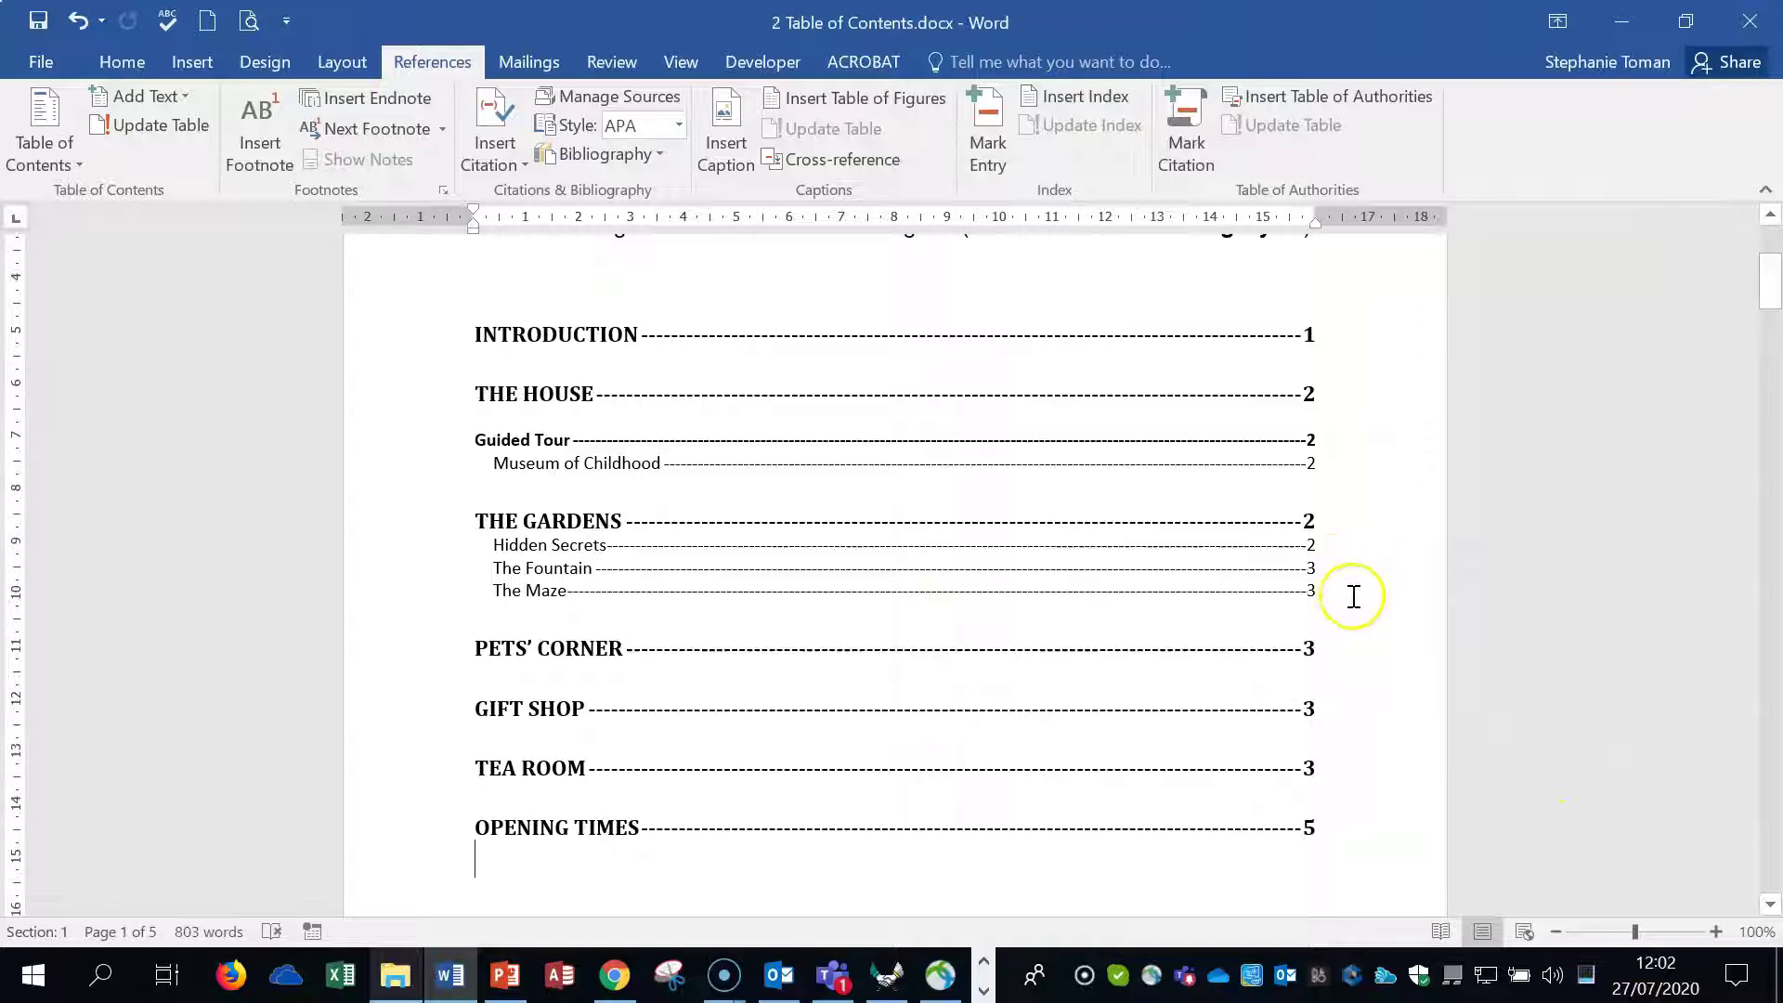
Follow the Introduction and Pets' Corner page links in the table of contents, returning to the table after each.
click(1308, 332)
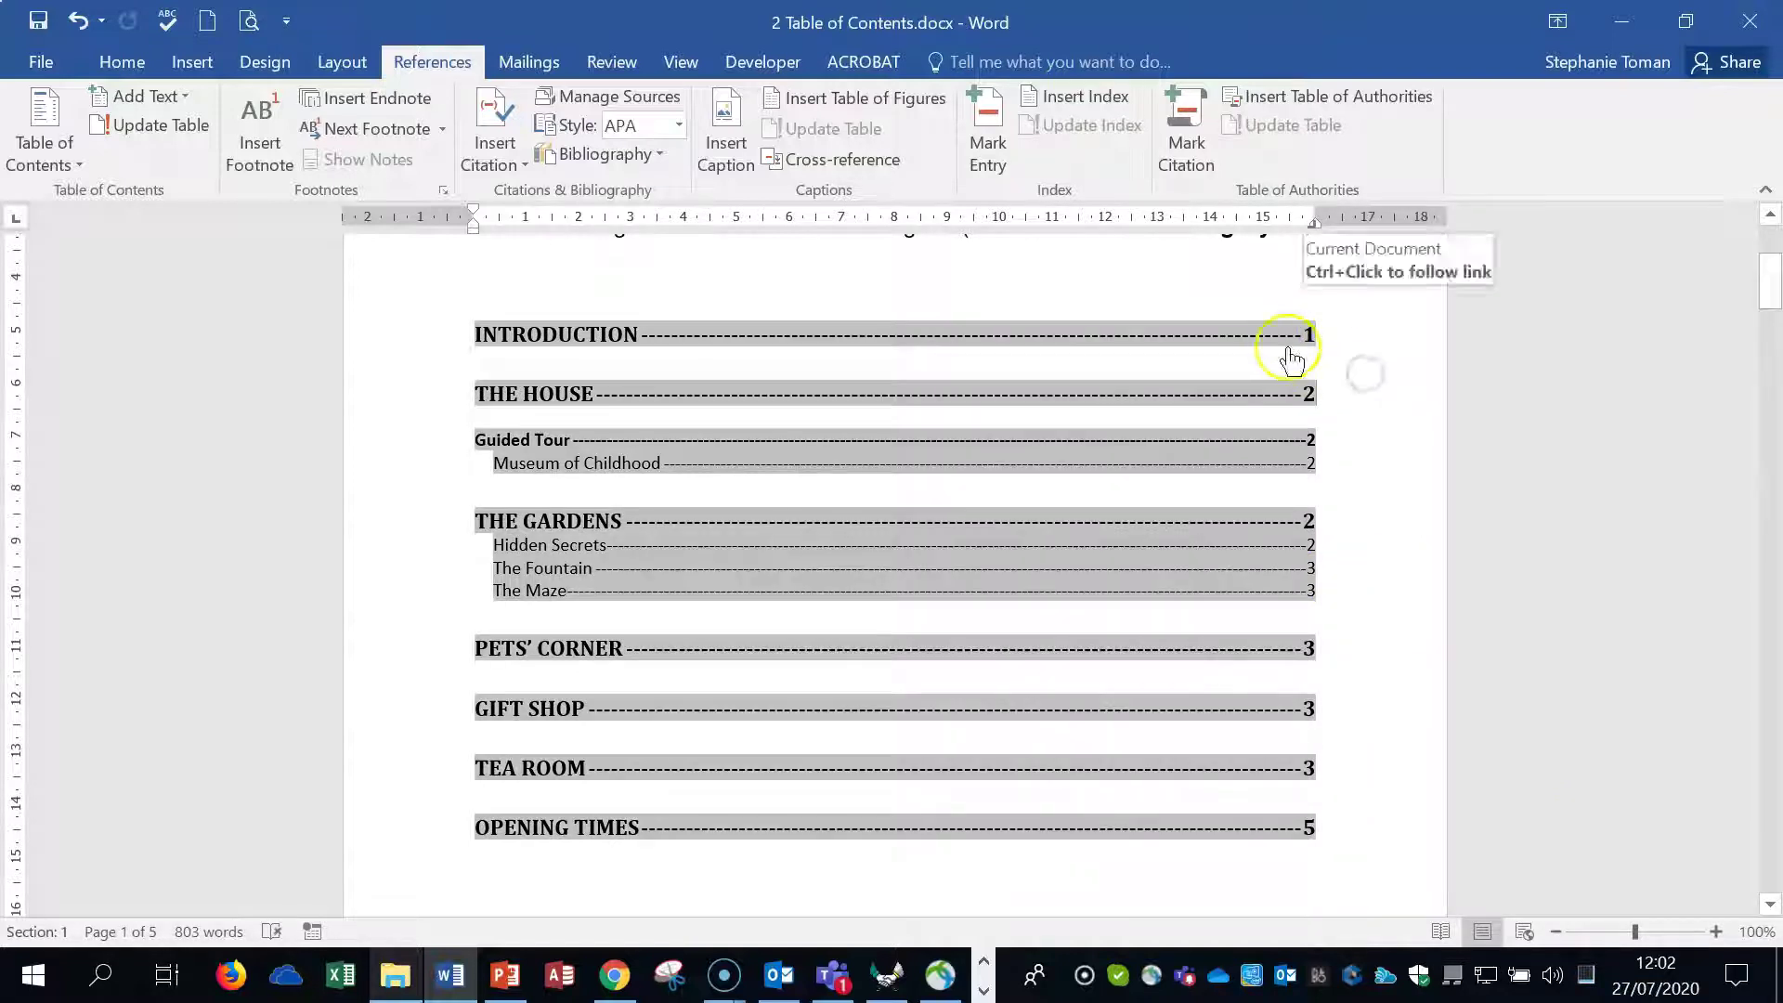
ctrl+click(1309, 339)
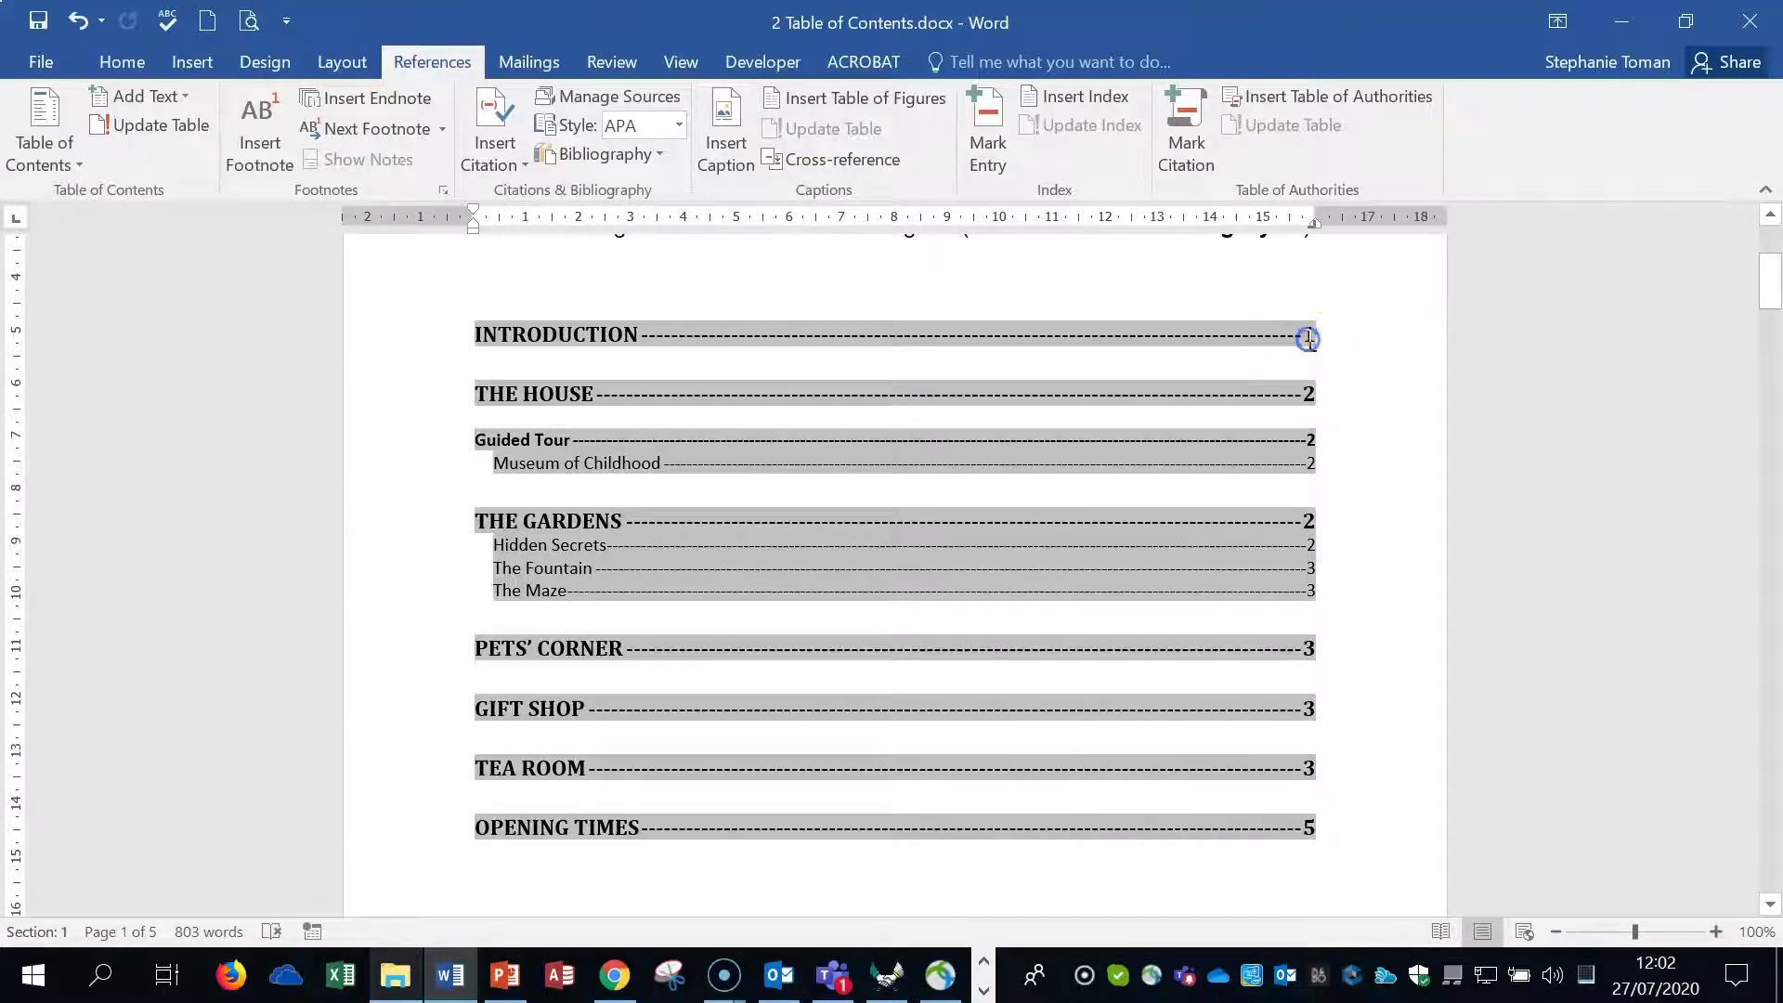
scroll(1310, 339, up, 12)
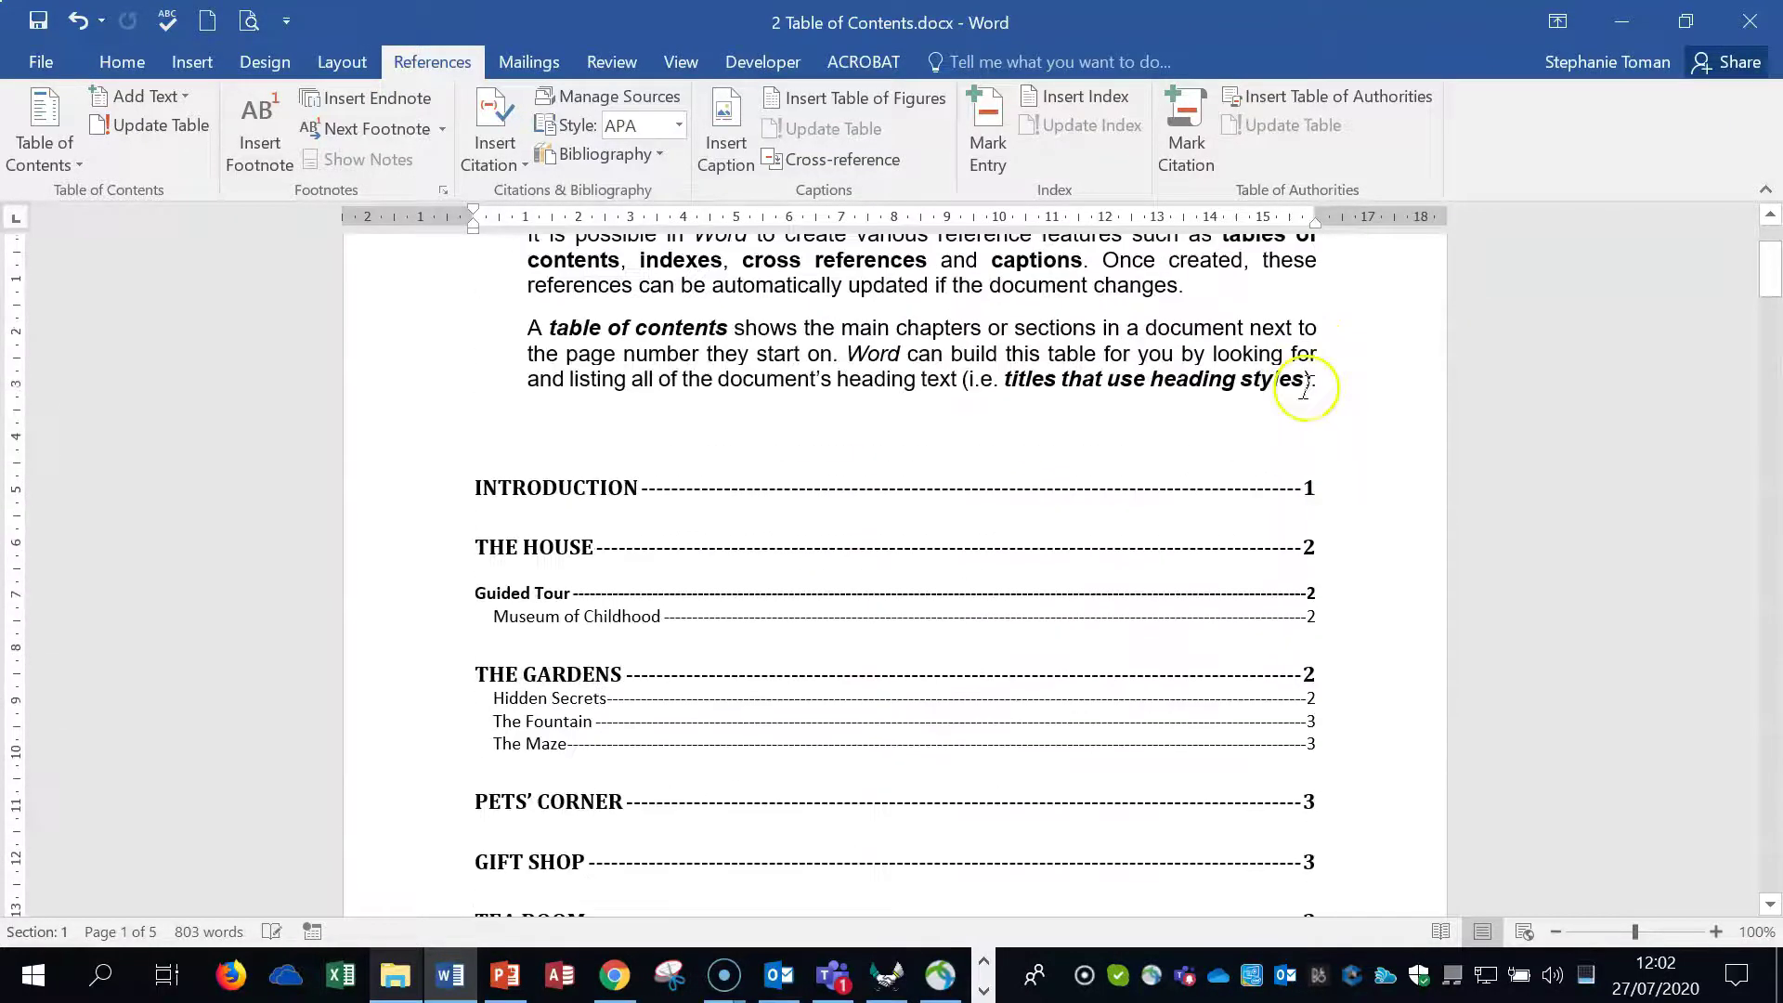
click(1311, 810)
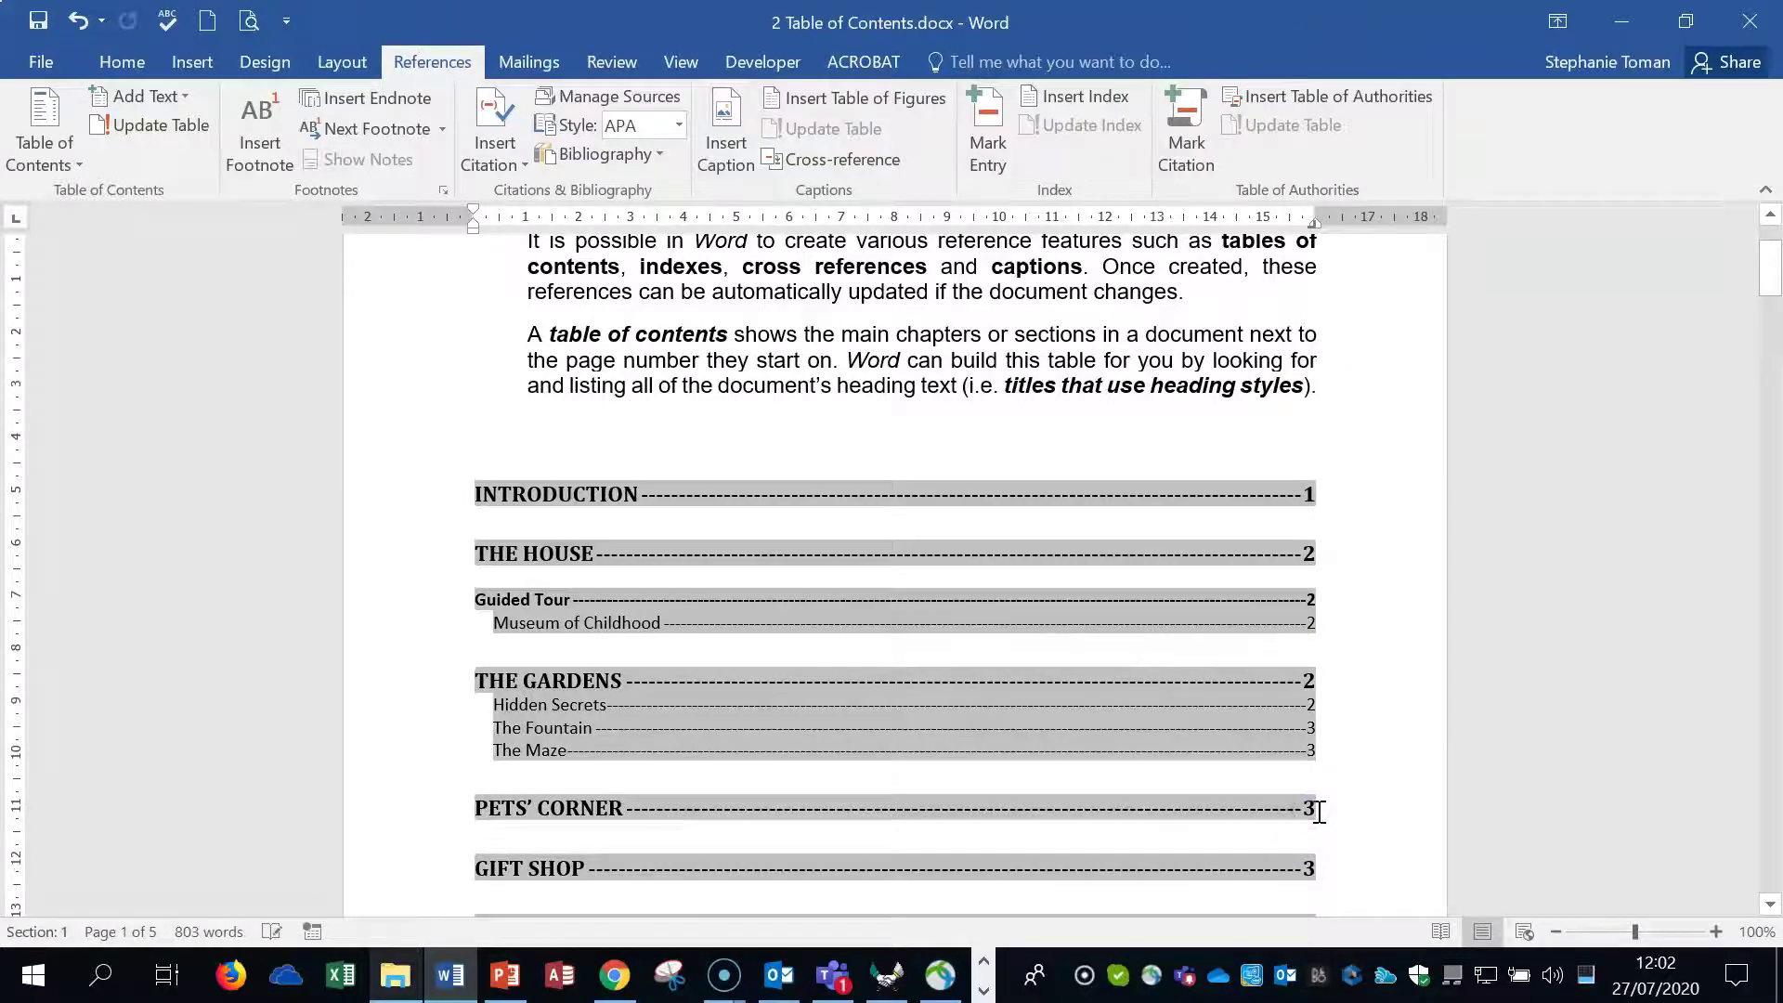
ctrl+click(1312, 810)
scroll(1308, 812, up, 12)
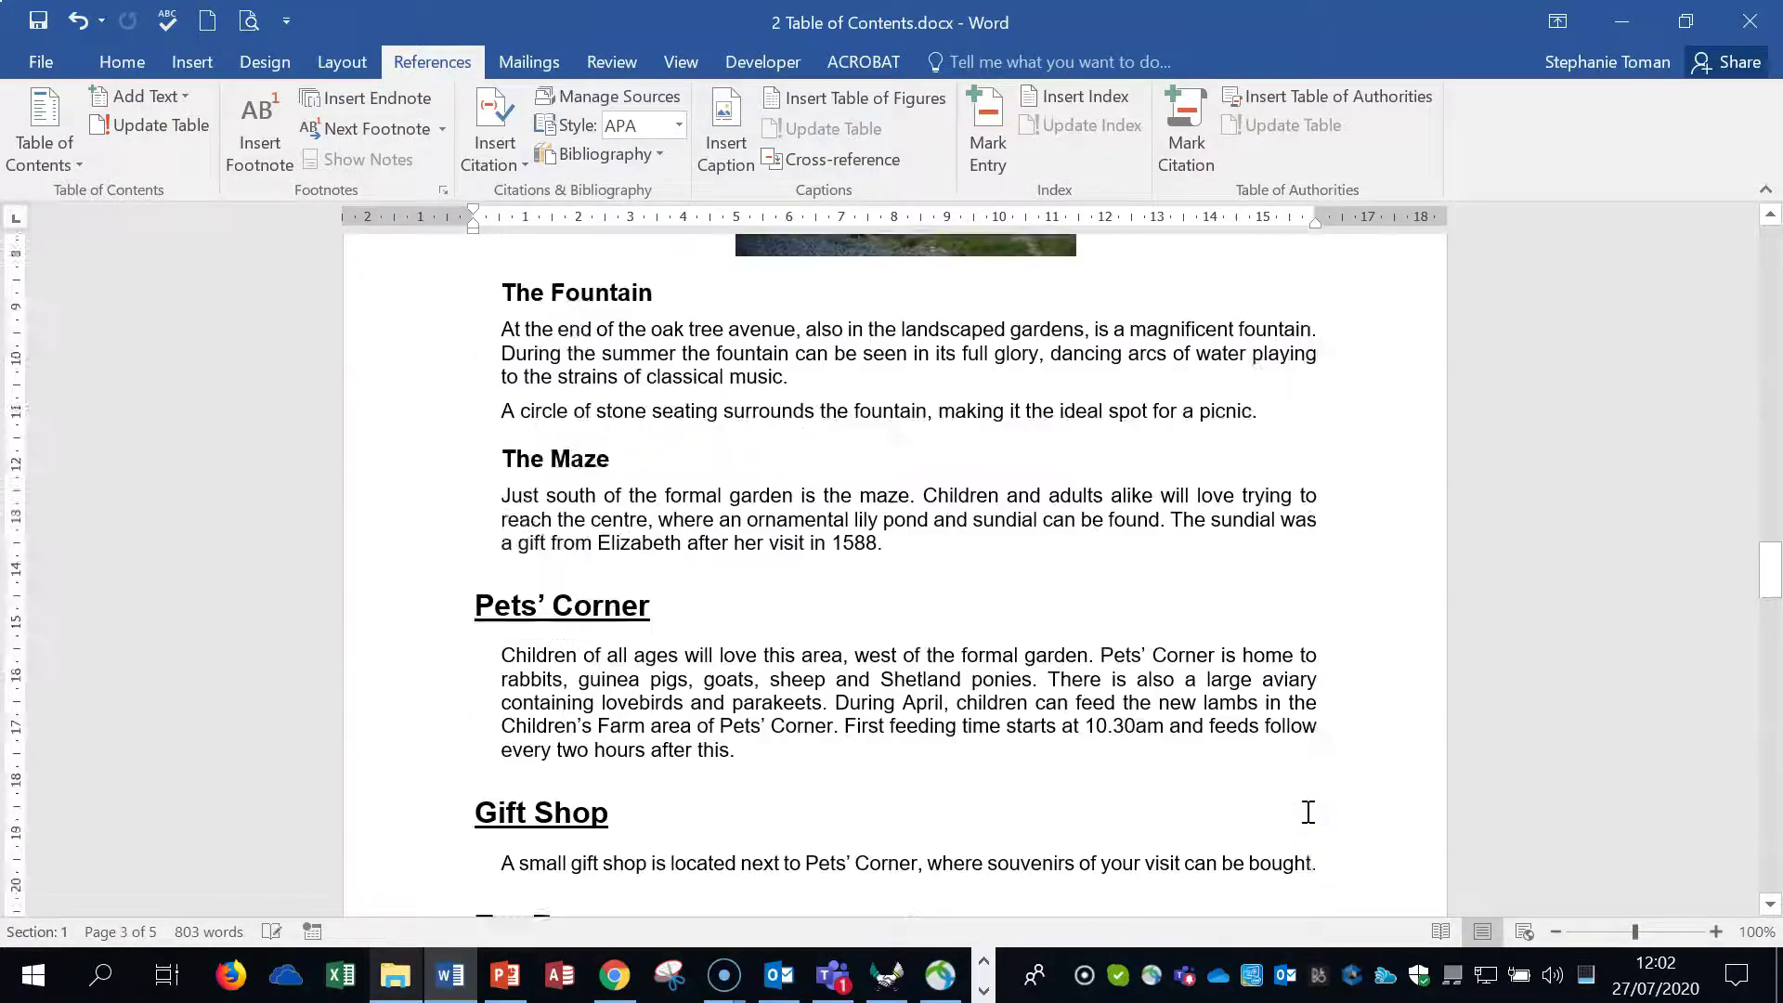
scroll(1308, 812, up, 20)
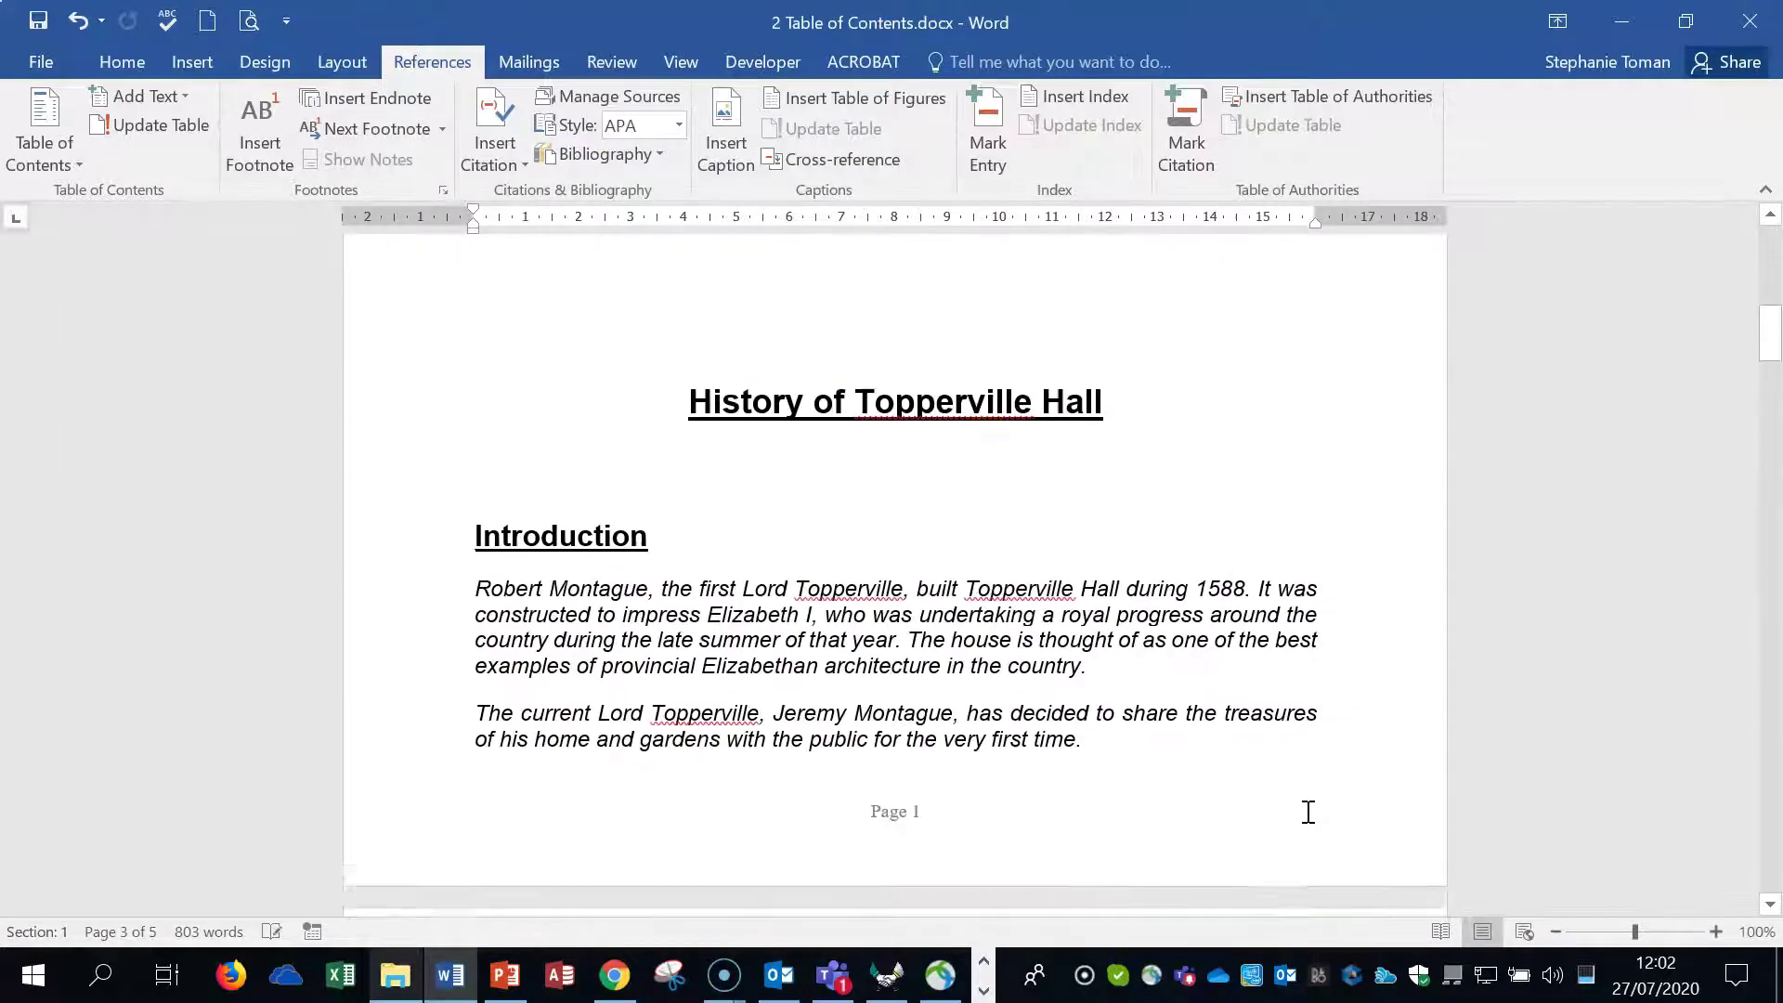
scroll(1308, 812, up, 3)
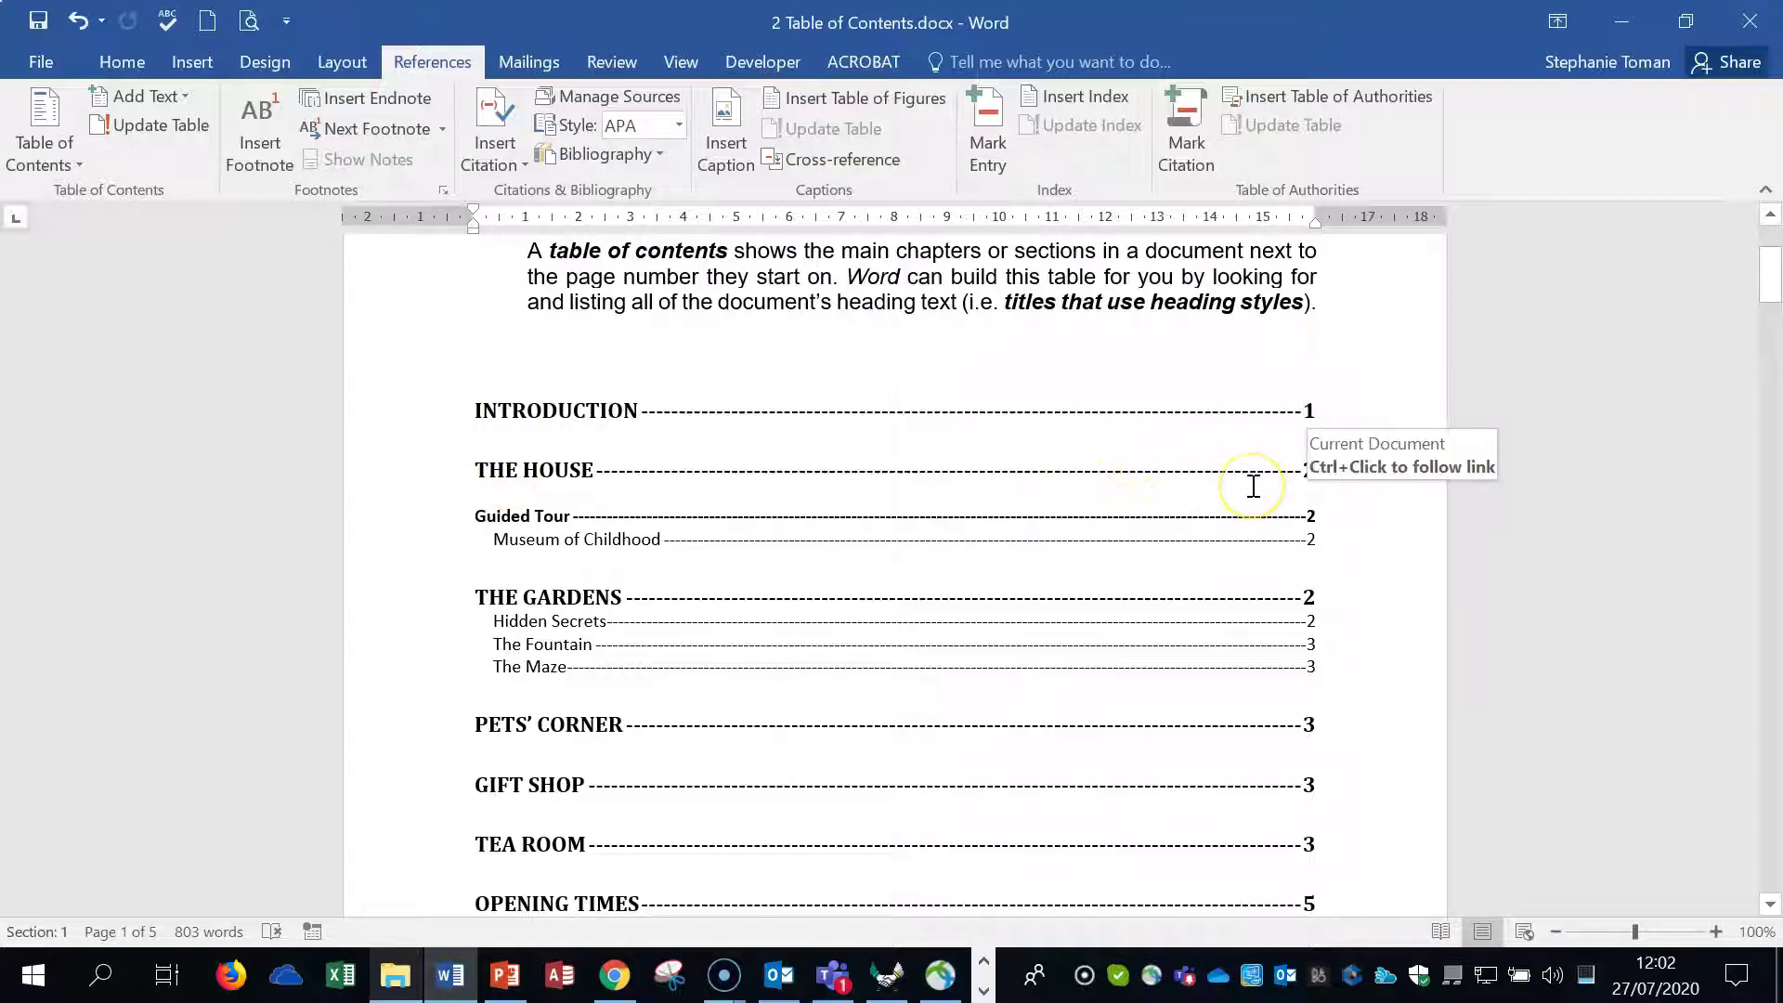
Insert a page break before the "History of Topperville Hall" title so it starts on a new page.
scroll(1254, 486, down, 15)
scroll(740, 531, up, 4)
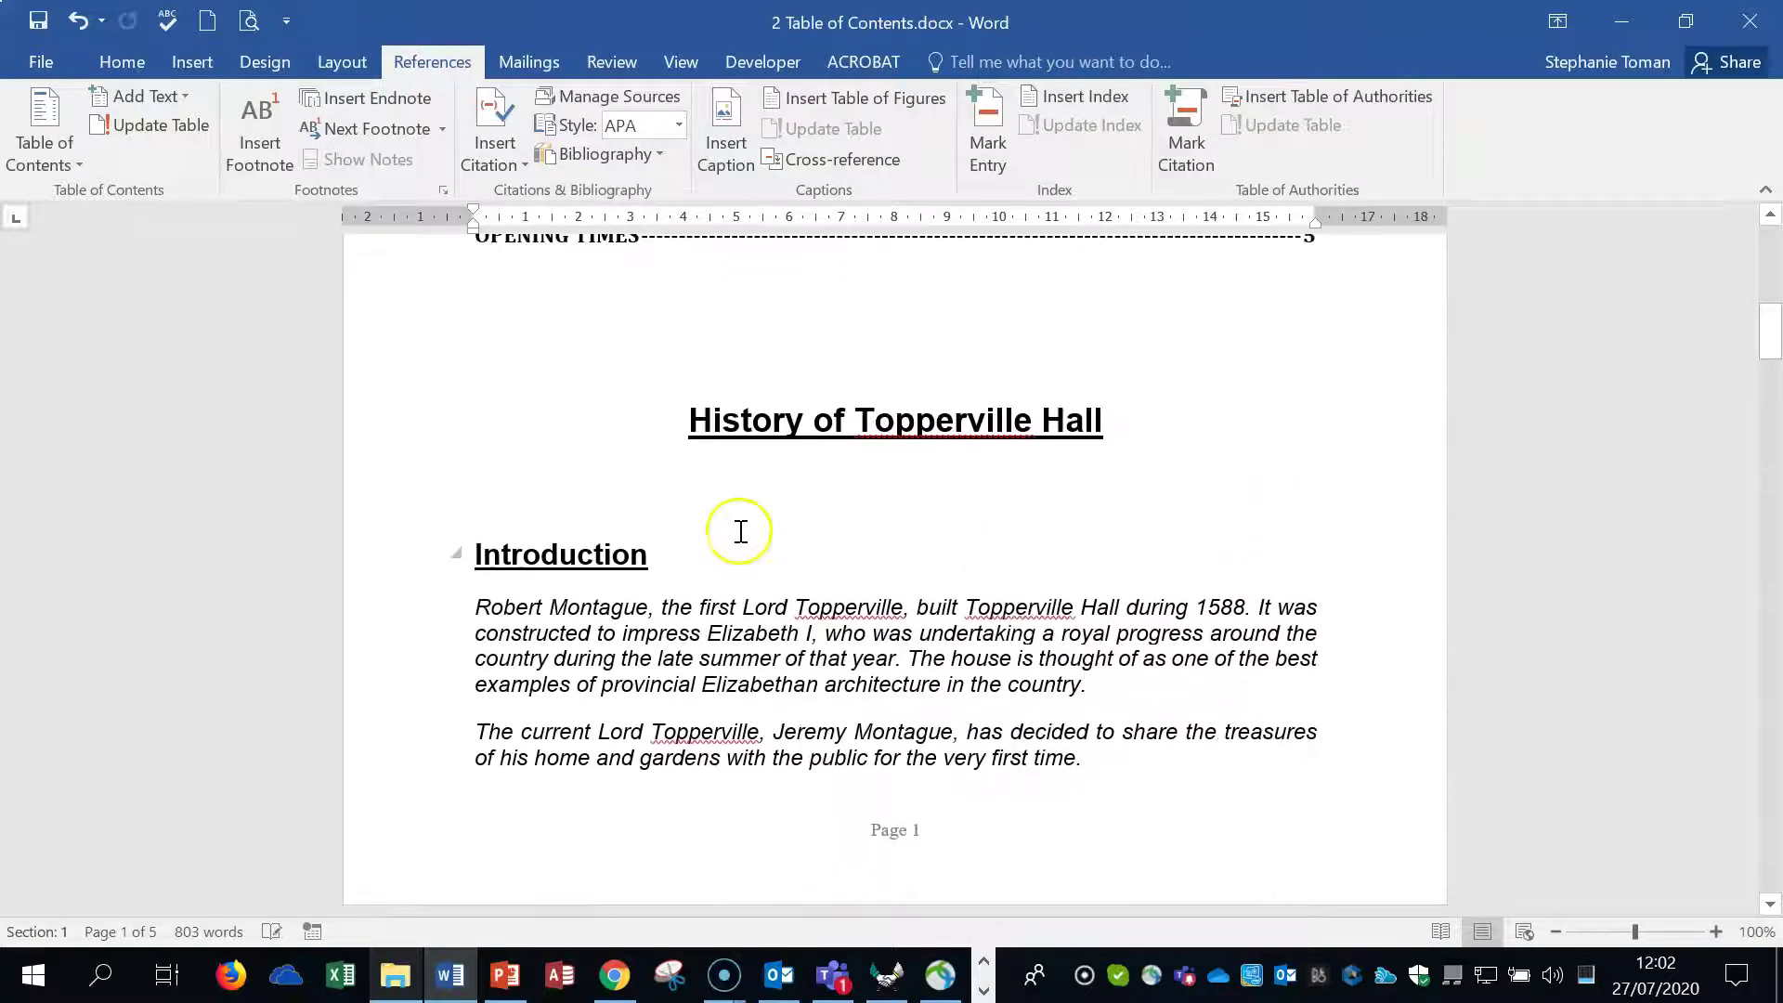
click(688, 421)
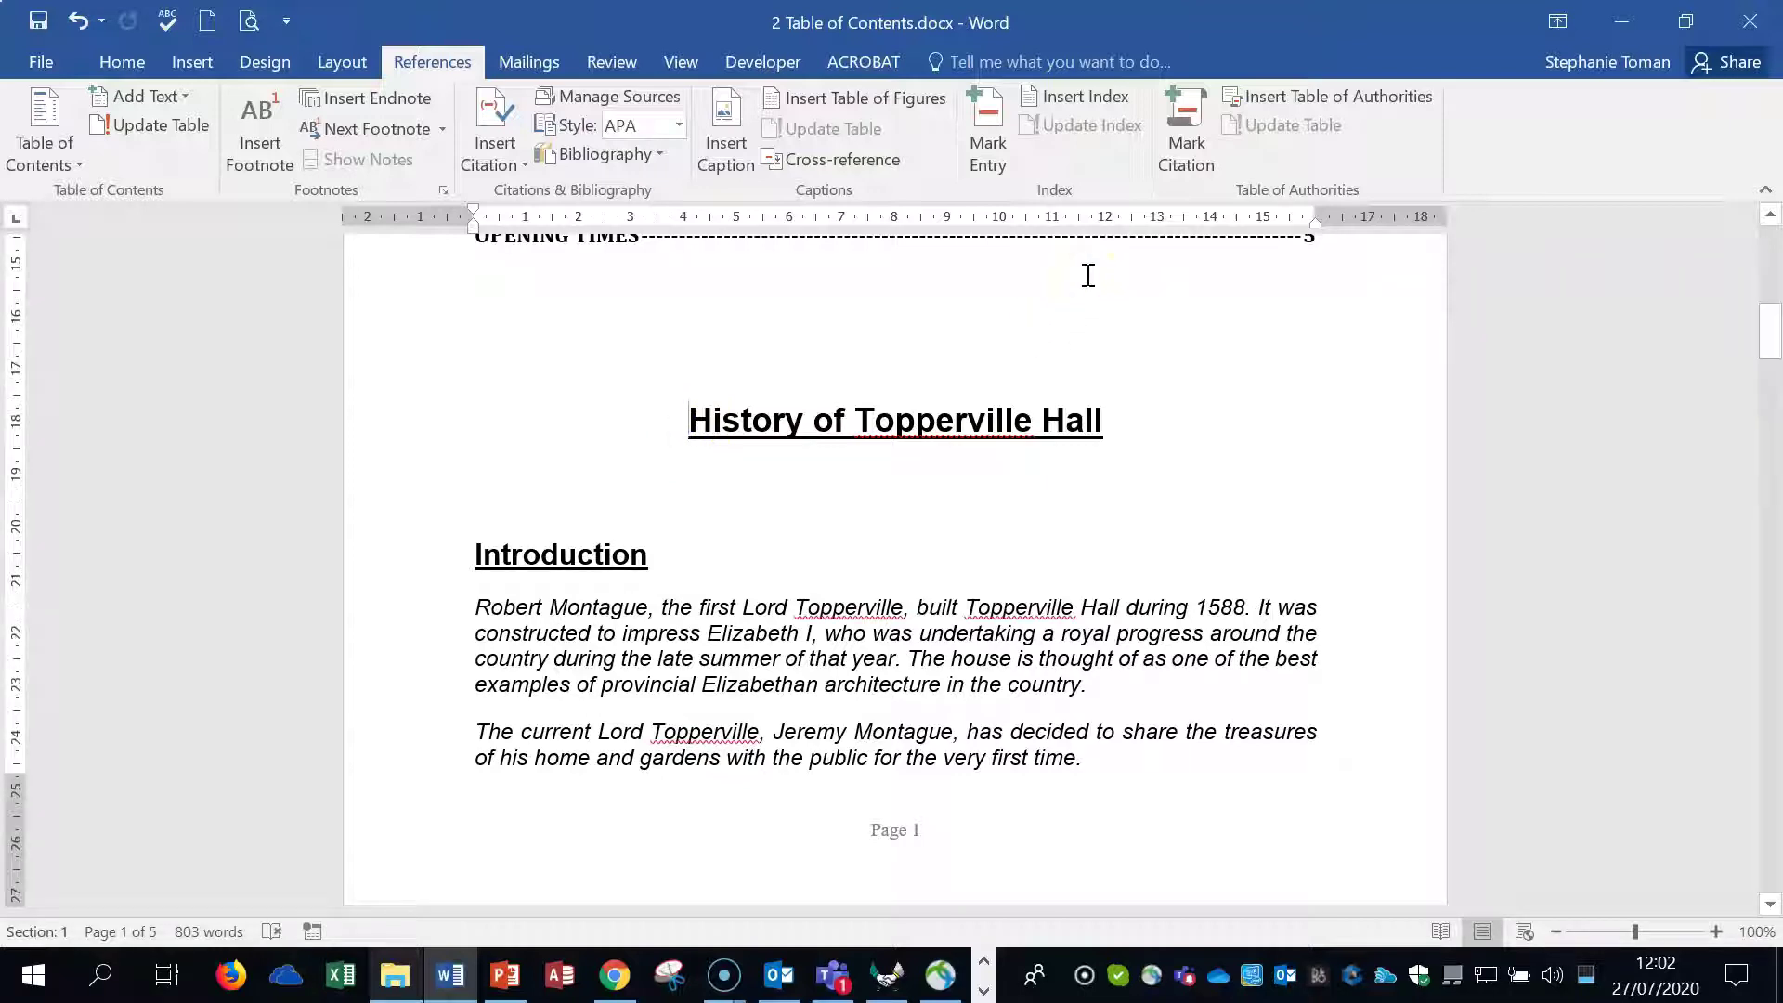
key(ctrl+Return)
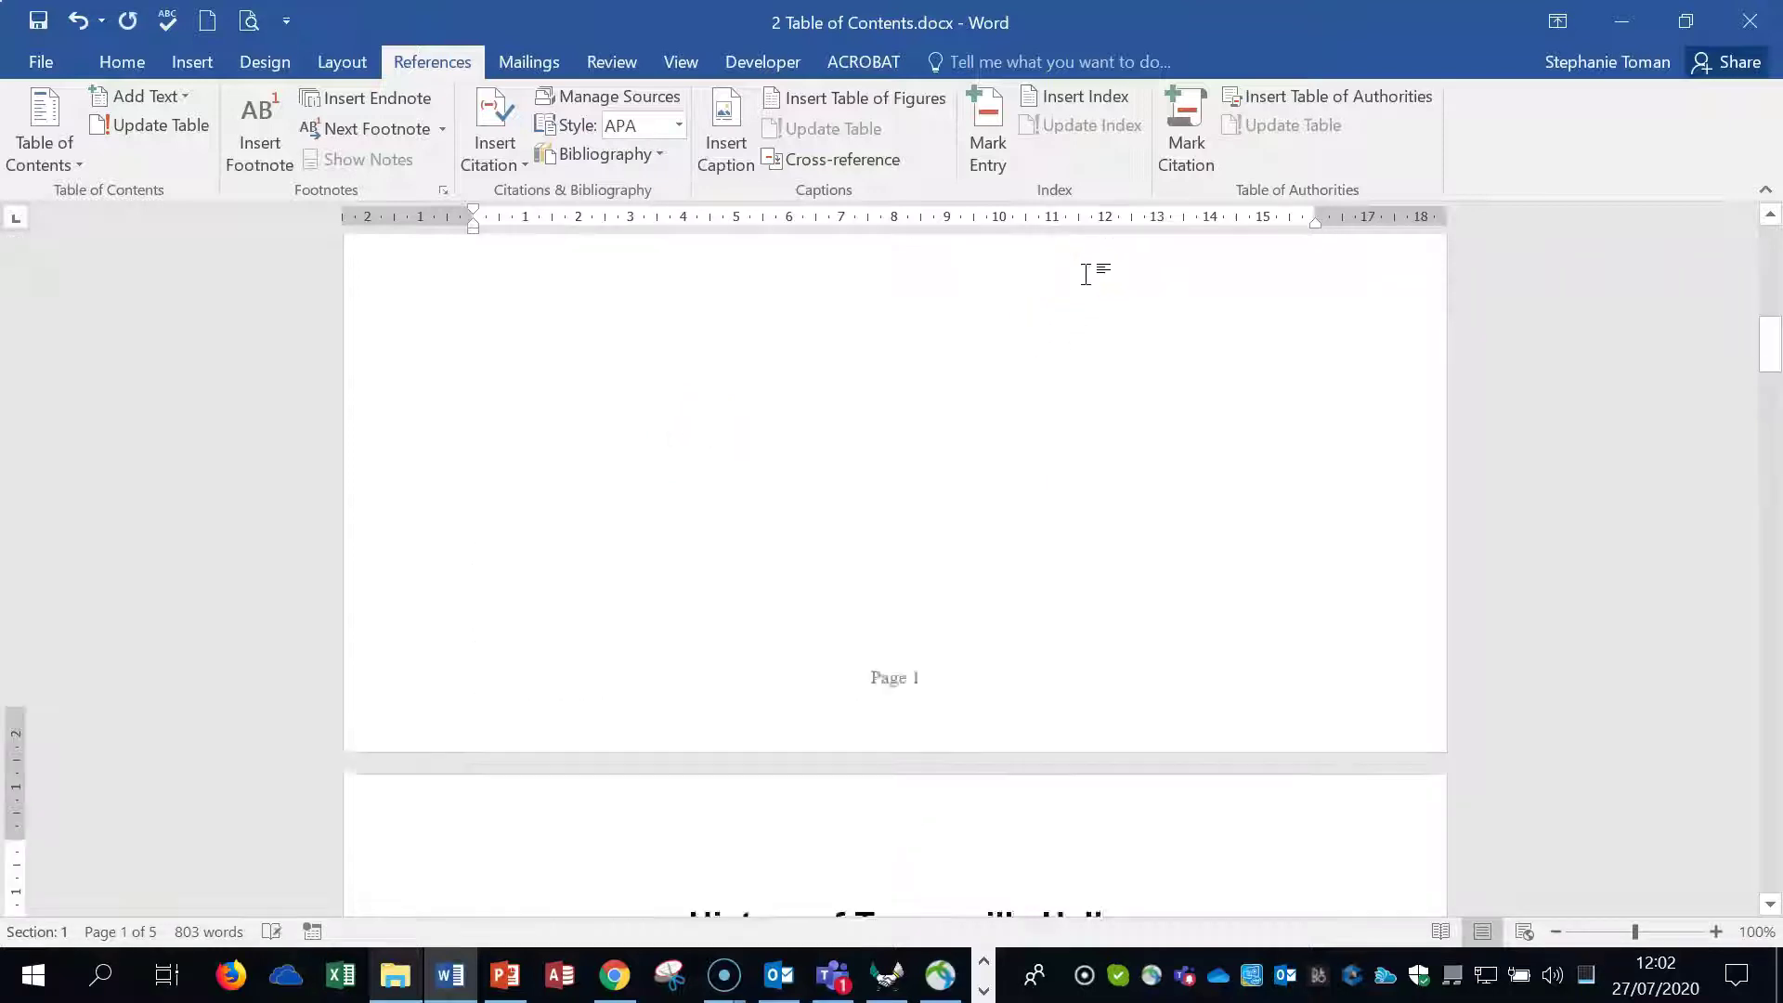
scroll(1283, 537, up, 2)
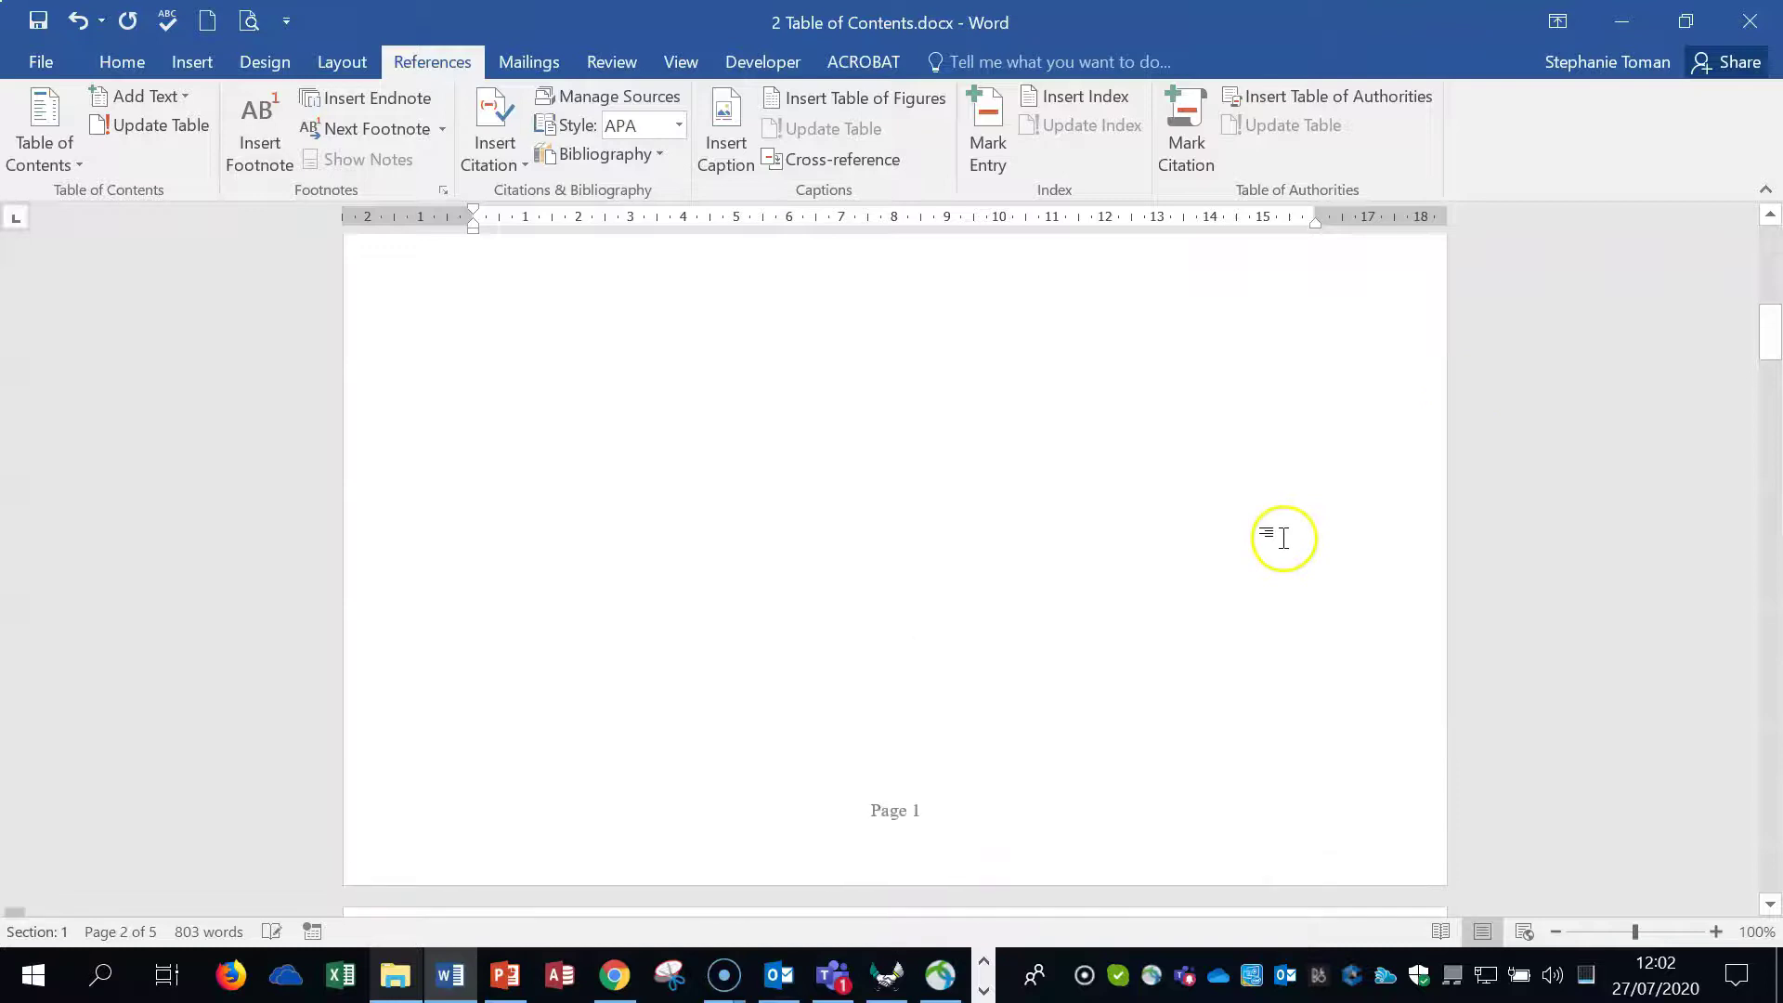
Update only the page numbers in the table of contents and check them against the section headings in the document.
scroll(1283, 537, down, 9)
mouse_move(1771, 410)
mouse_down()
mouse_move(1772, 451)
mouse_move(1772, 429)
mouse_up()
scroll(1180, 569, up, 15)
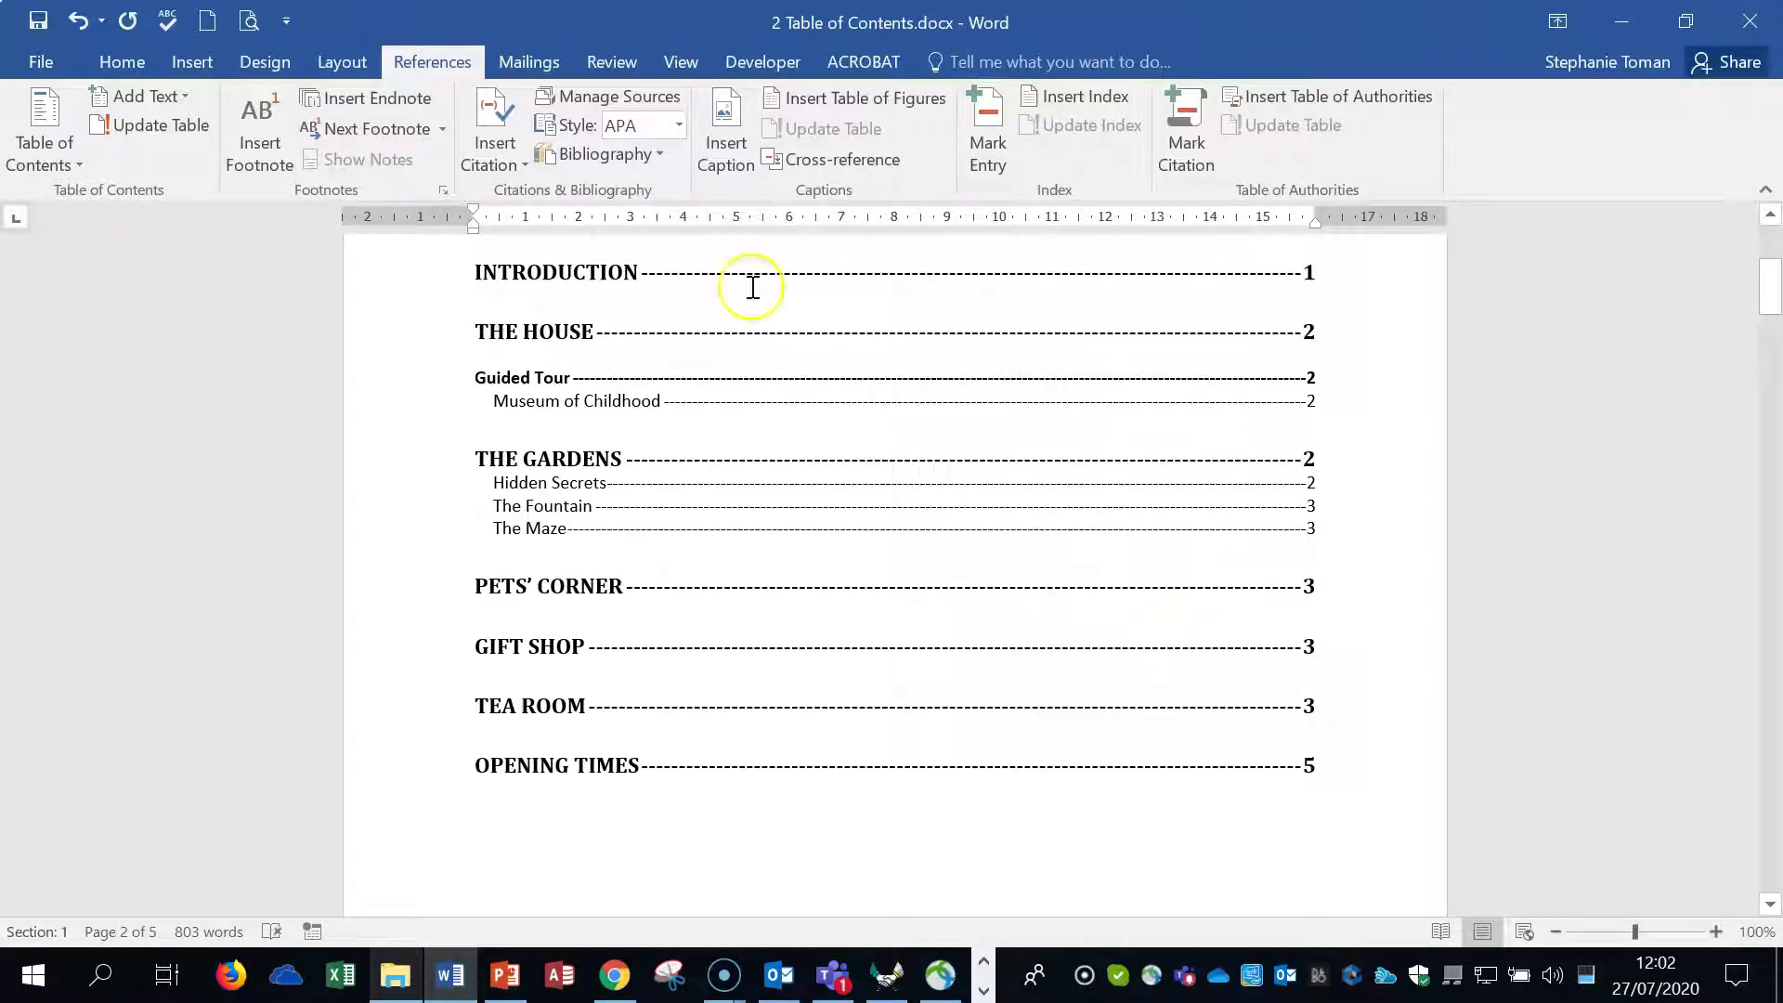
right_click(958, 339)
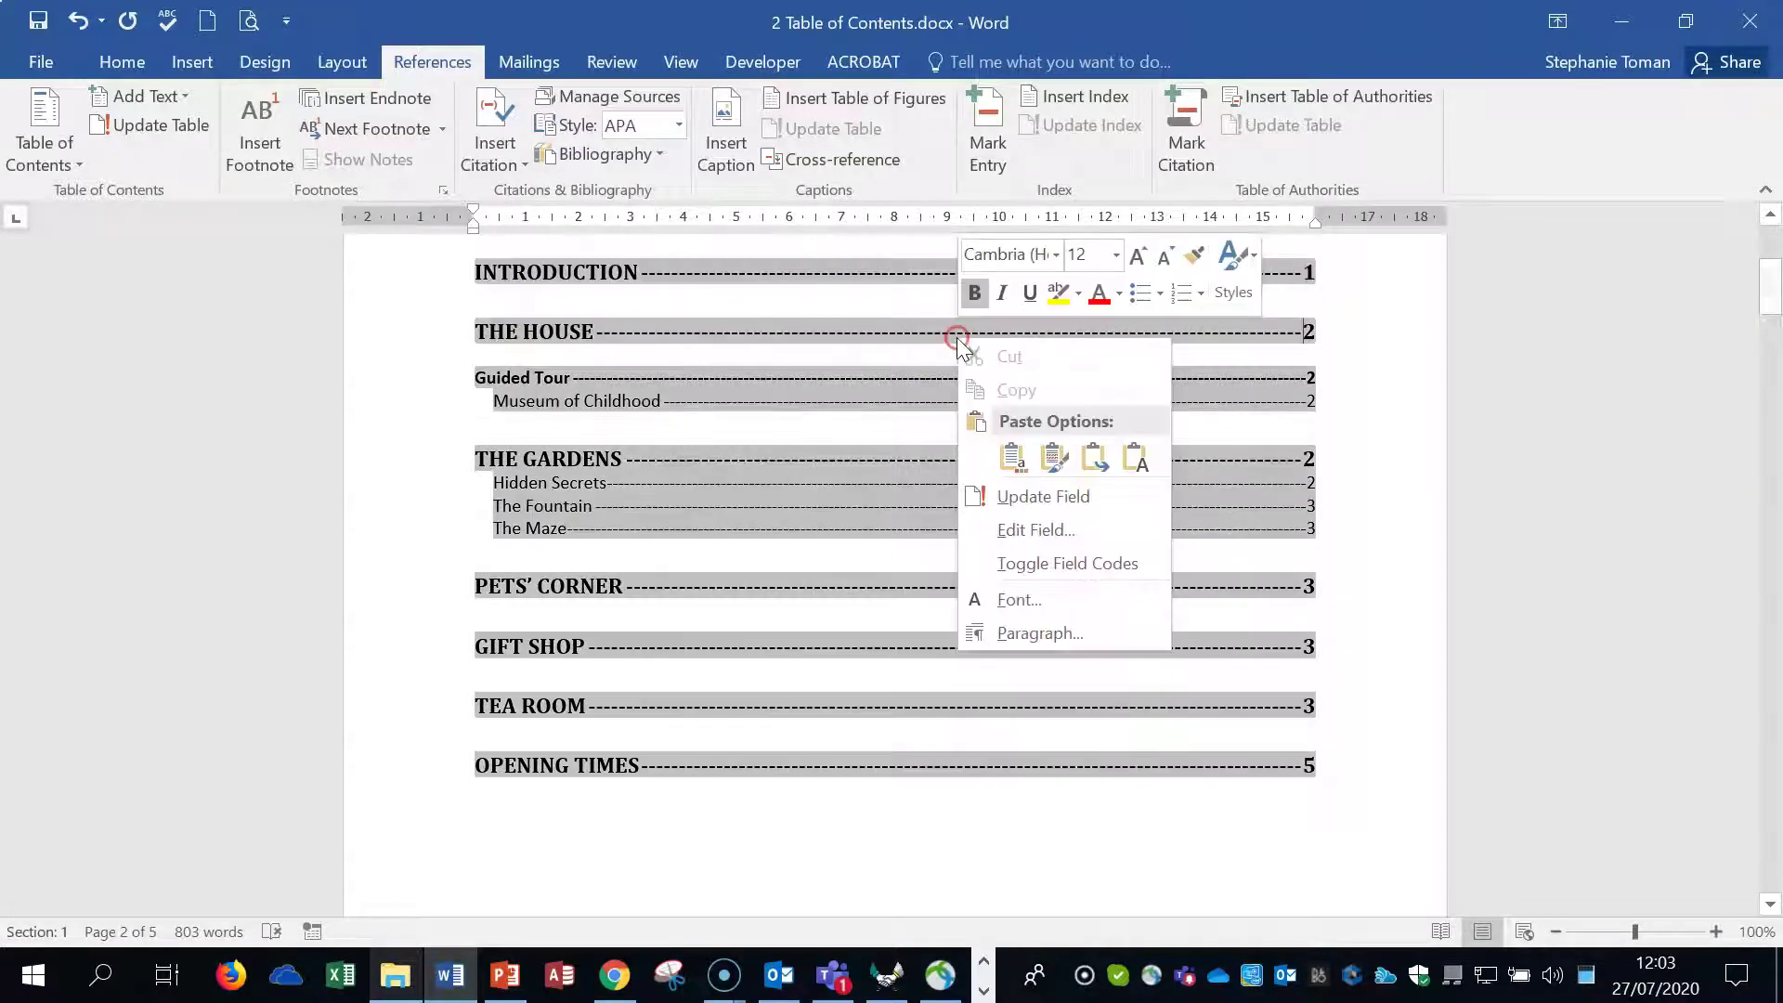
click(1074, 500)
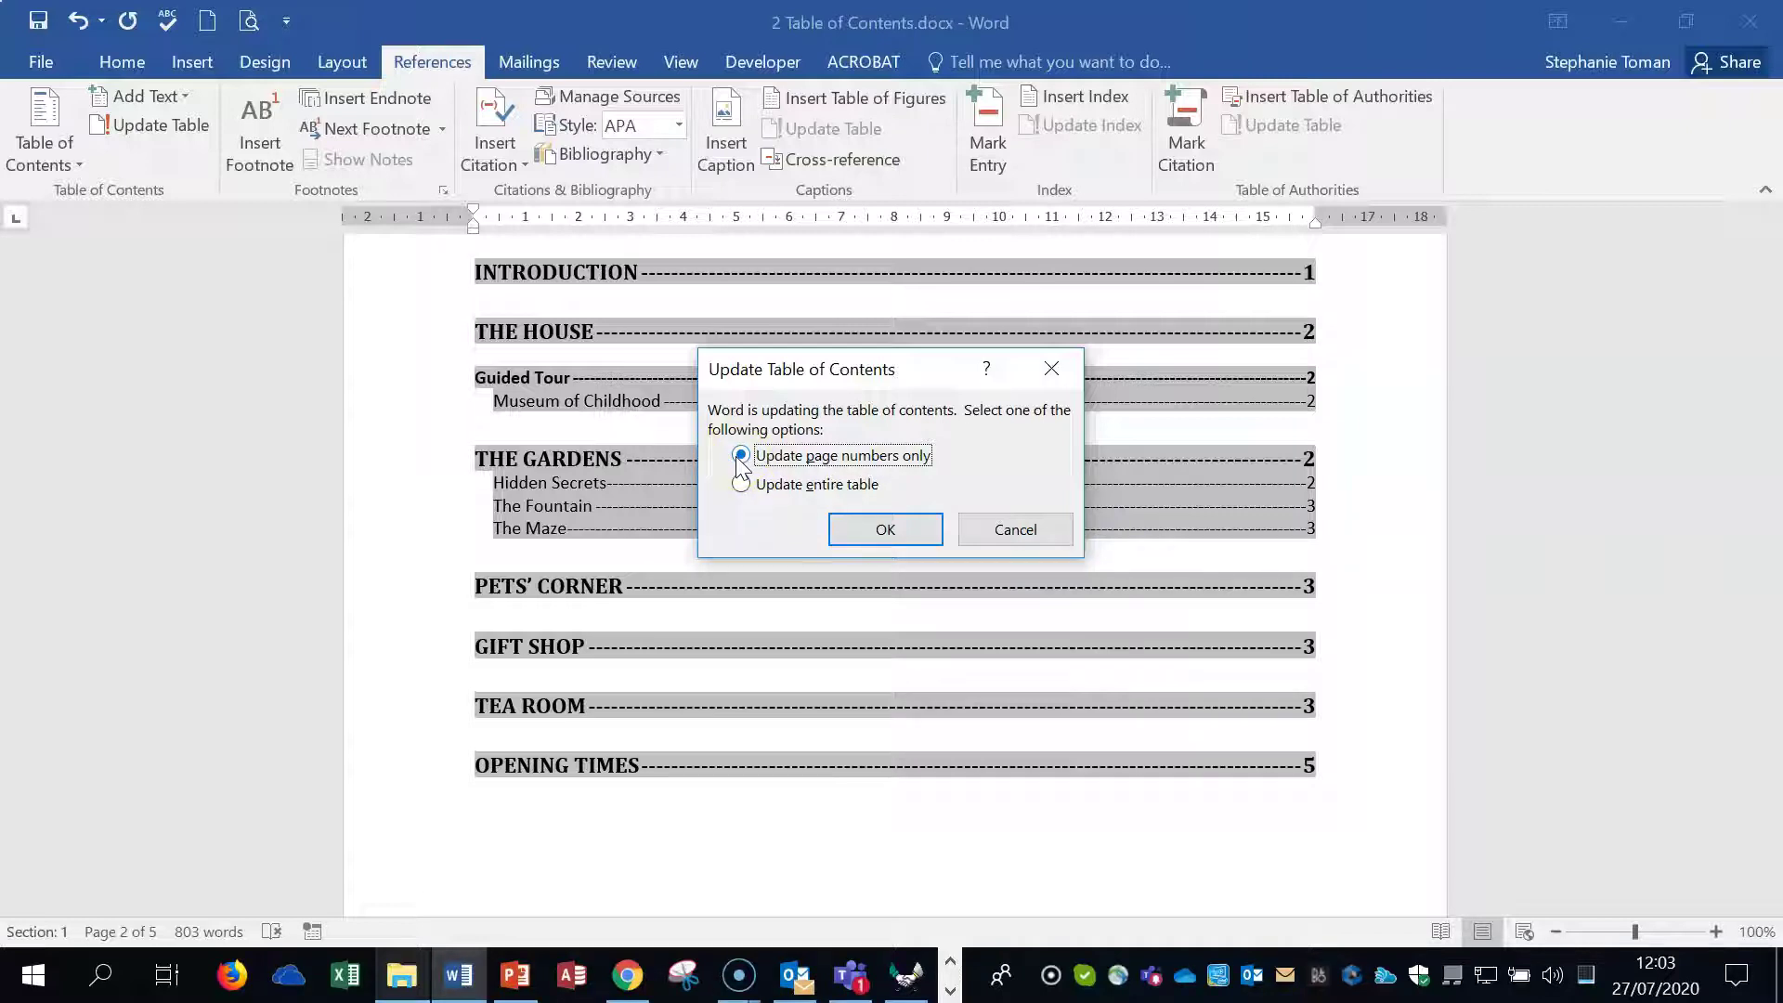
click(891, 530)
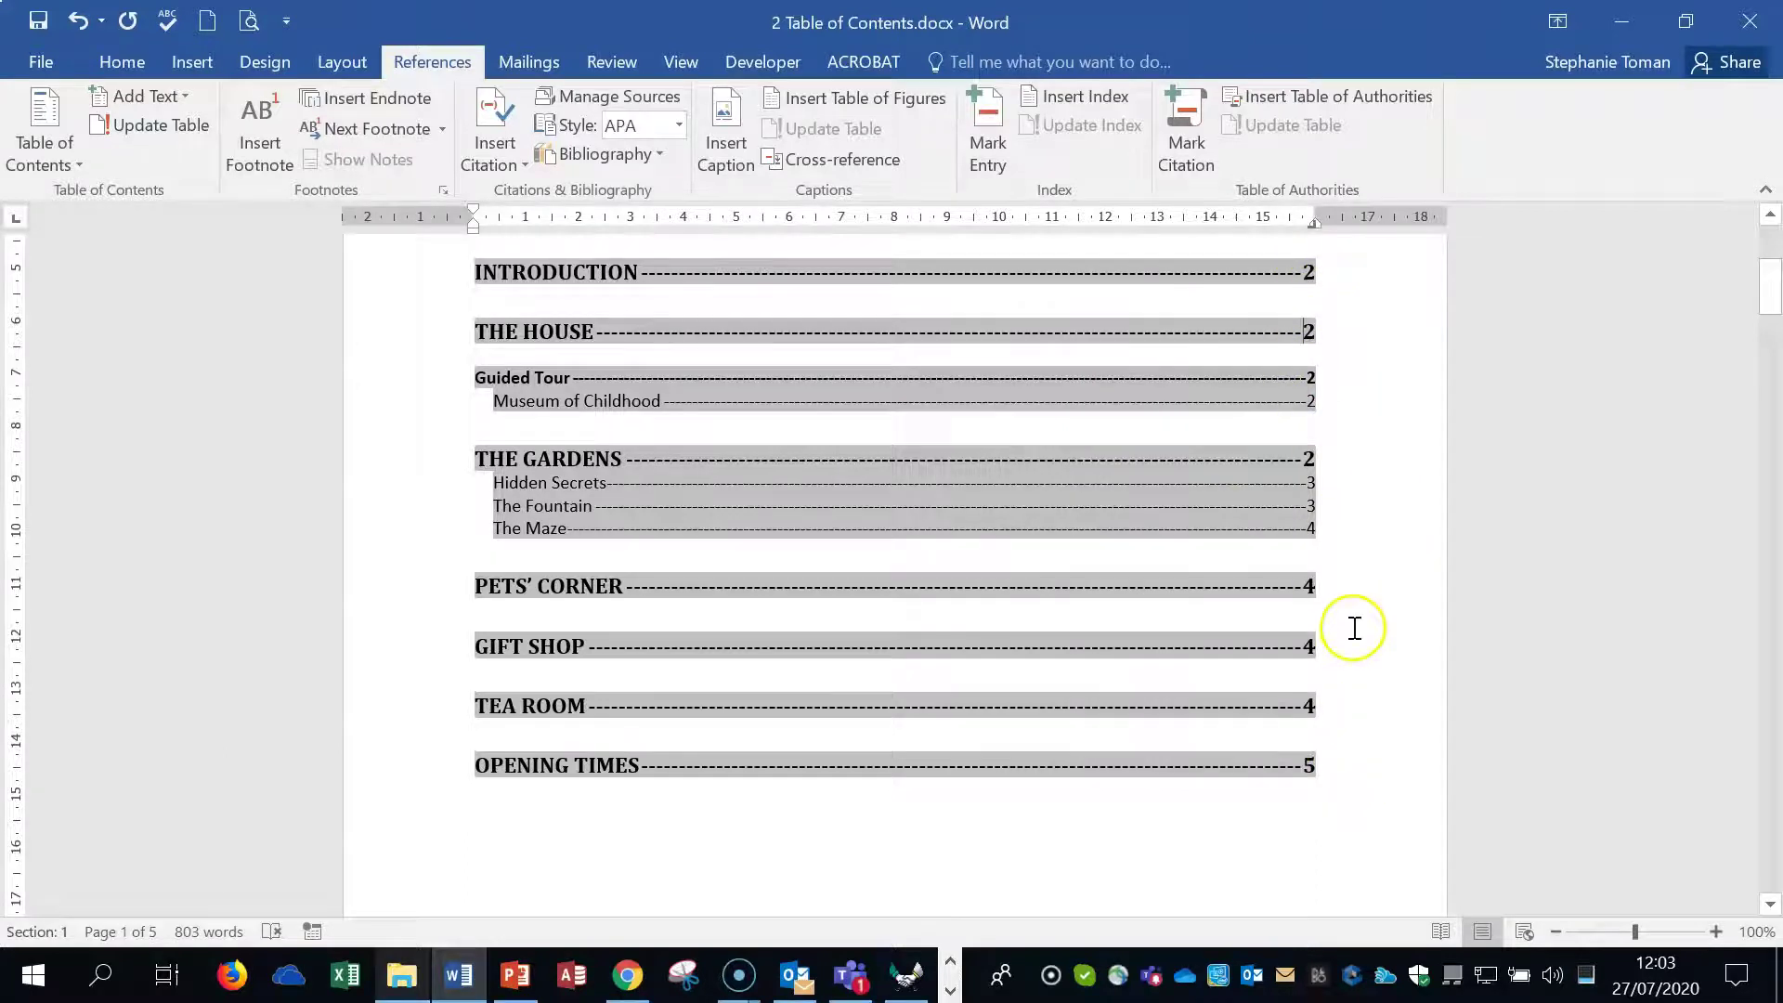
scroll(1349, 706, down, 15)
scroll(1356, 628, down, 4)
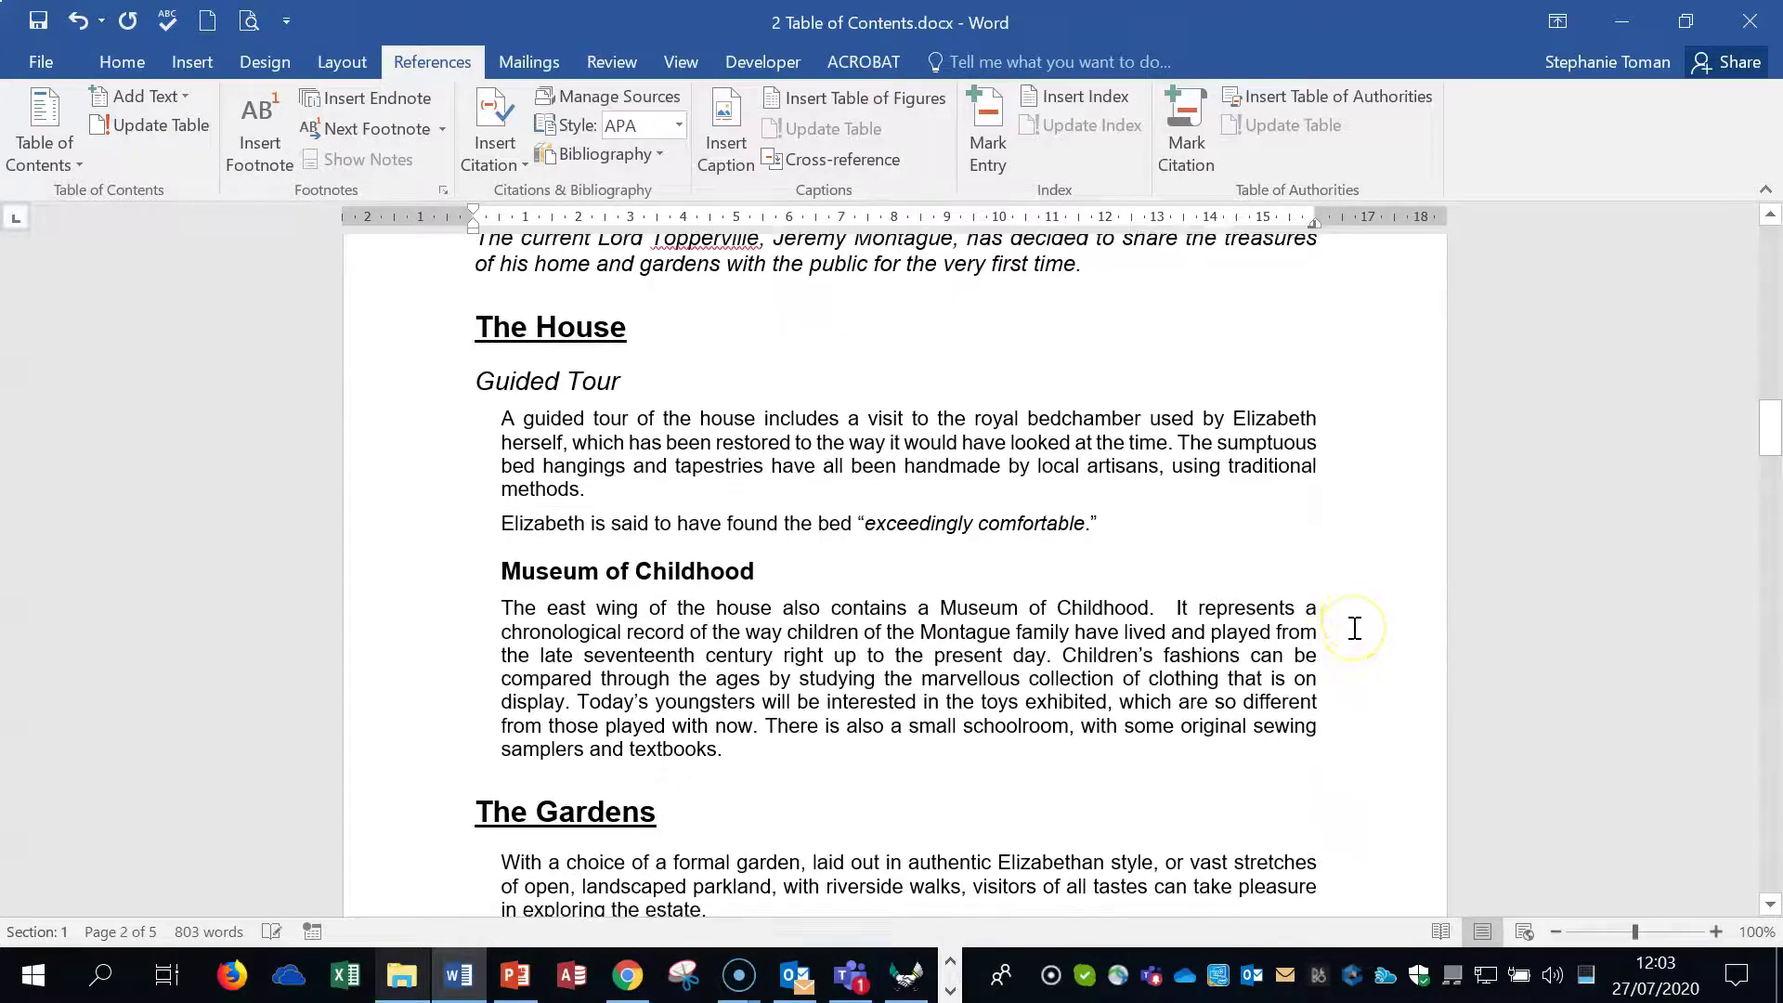
scroll(1355, 625, up, 7)
scroll(1353, 627, up, 10)
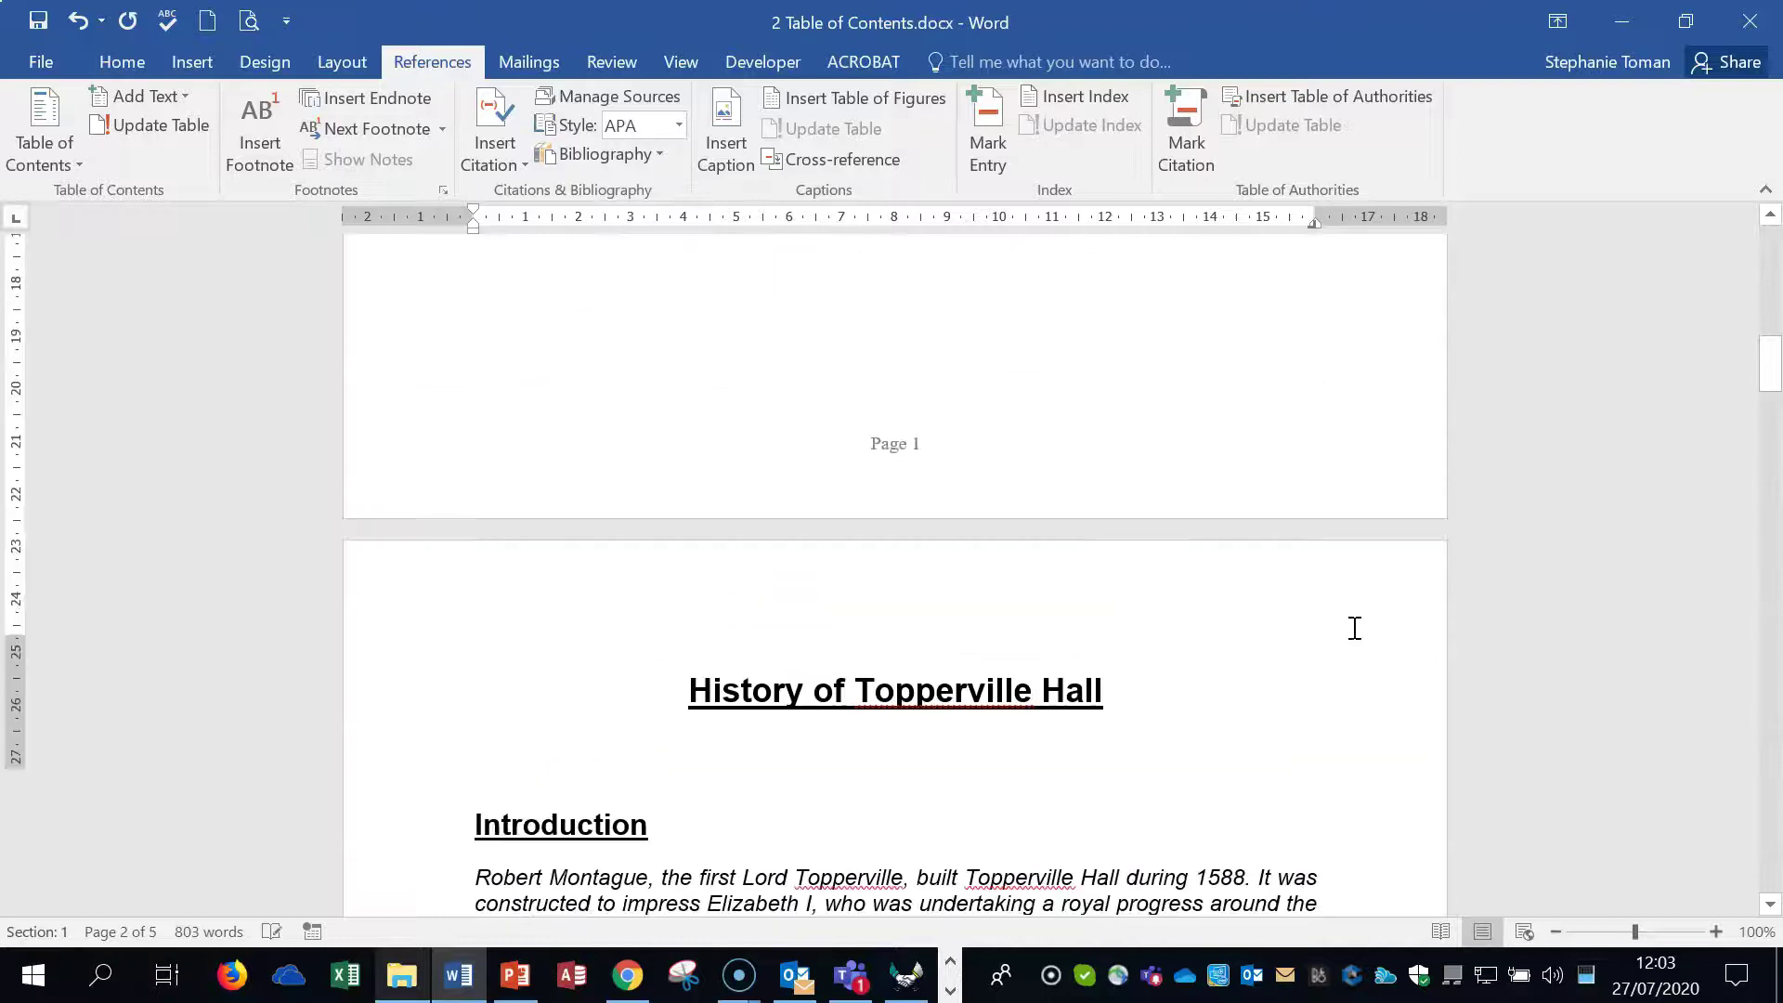
scroll(1355, 629, up, 2)
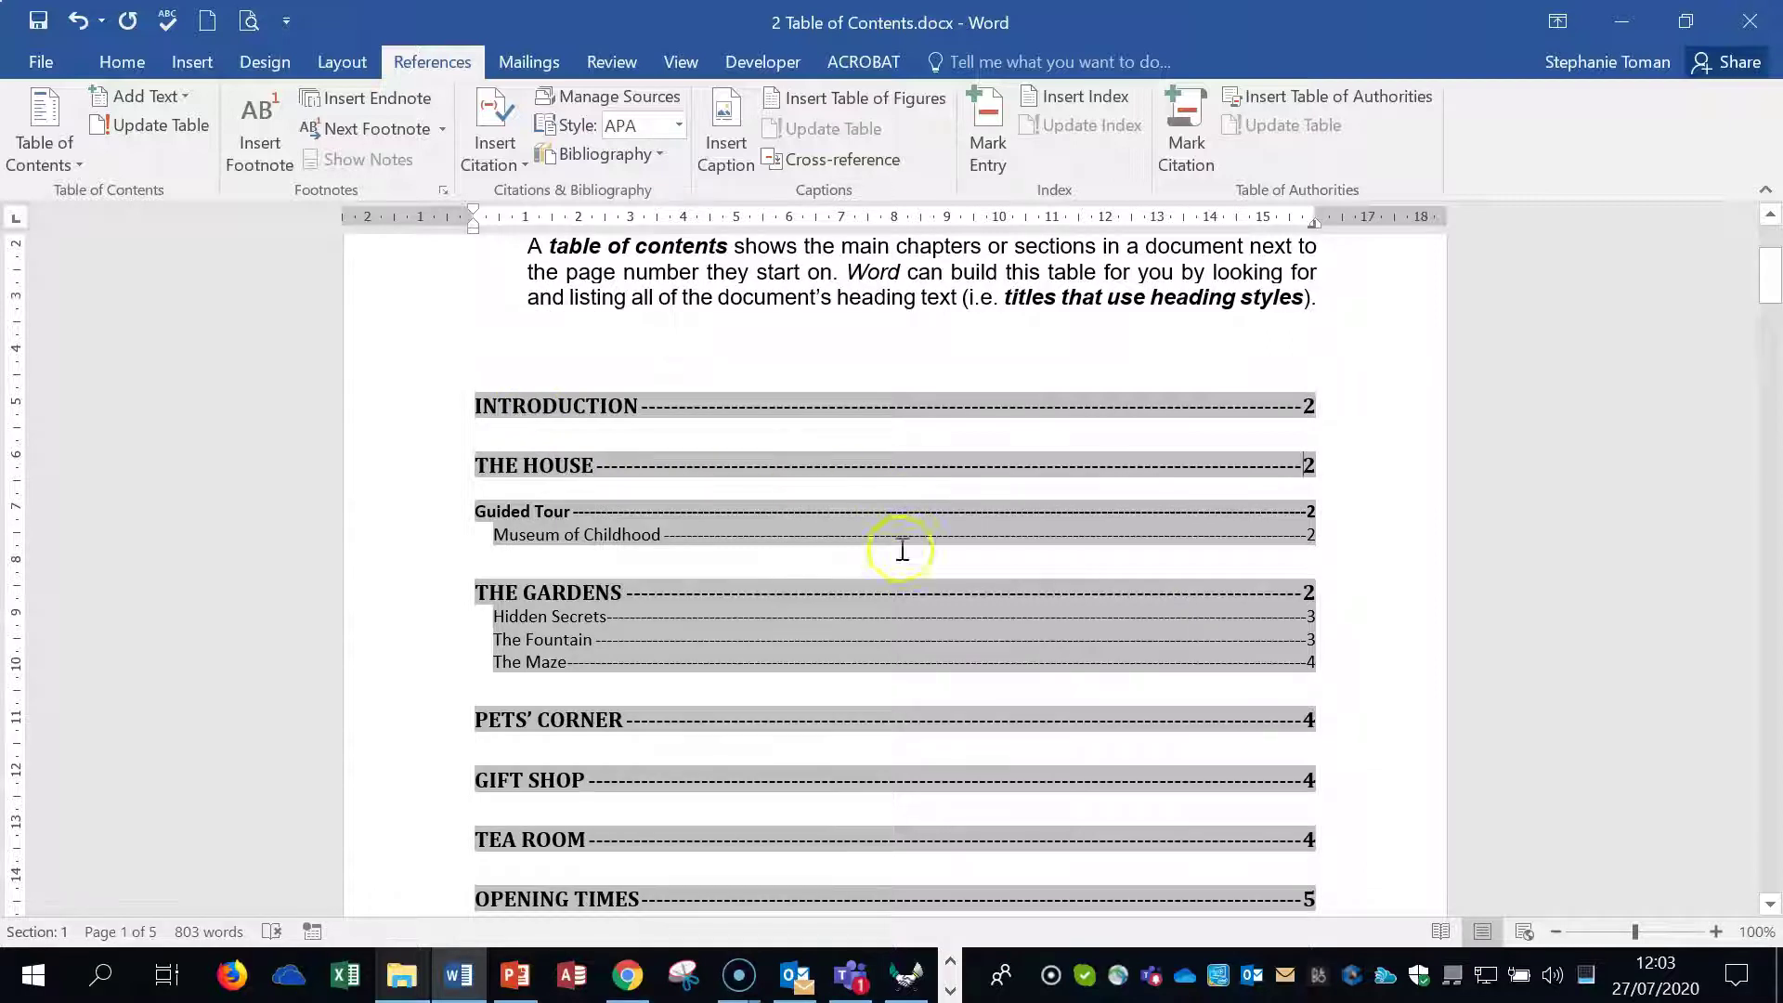
Select every heading that uses the same style as the Introduction heading, Style Heading 1 + Underline.
scroll(1075, 609, down, 14)
scroll(1077, 607, down, 10)
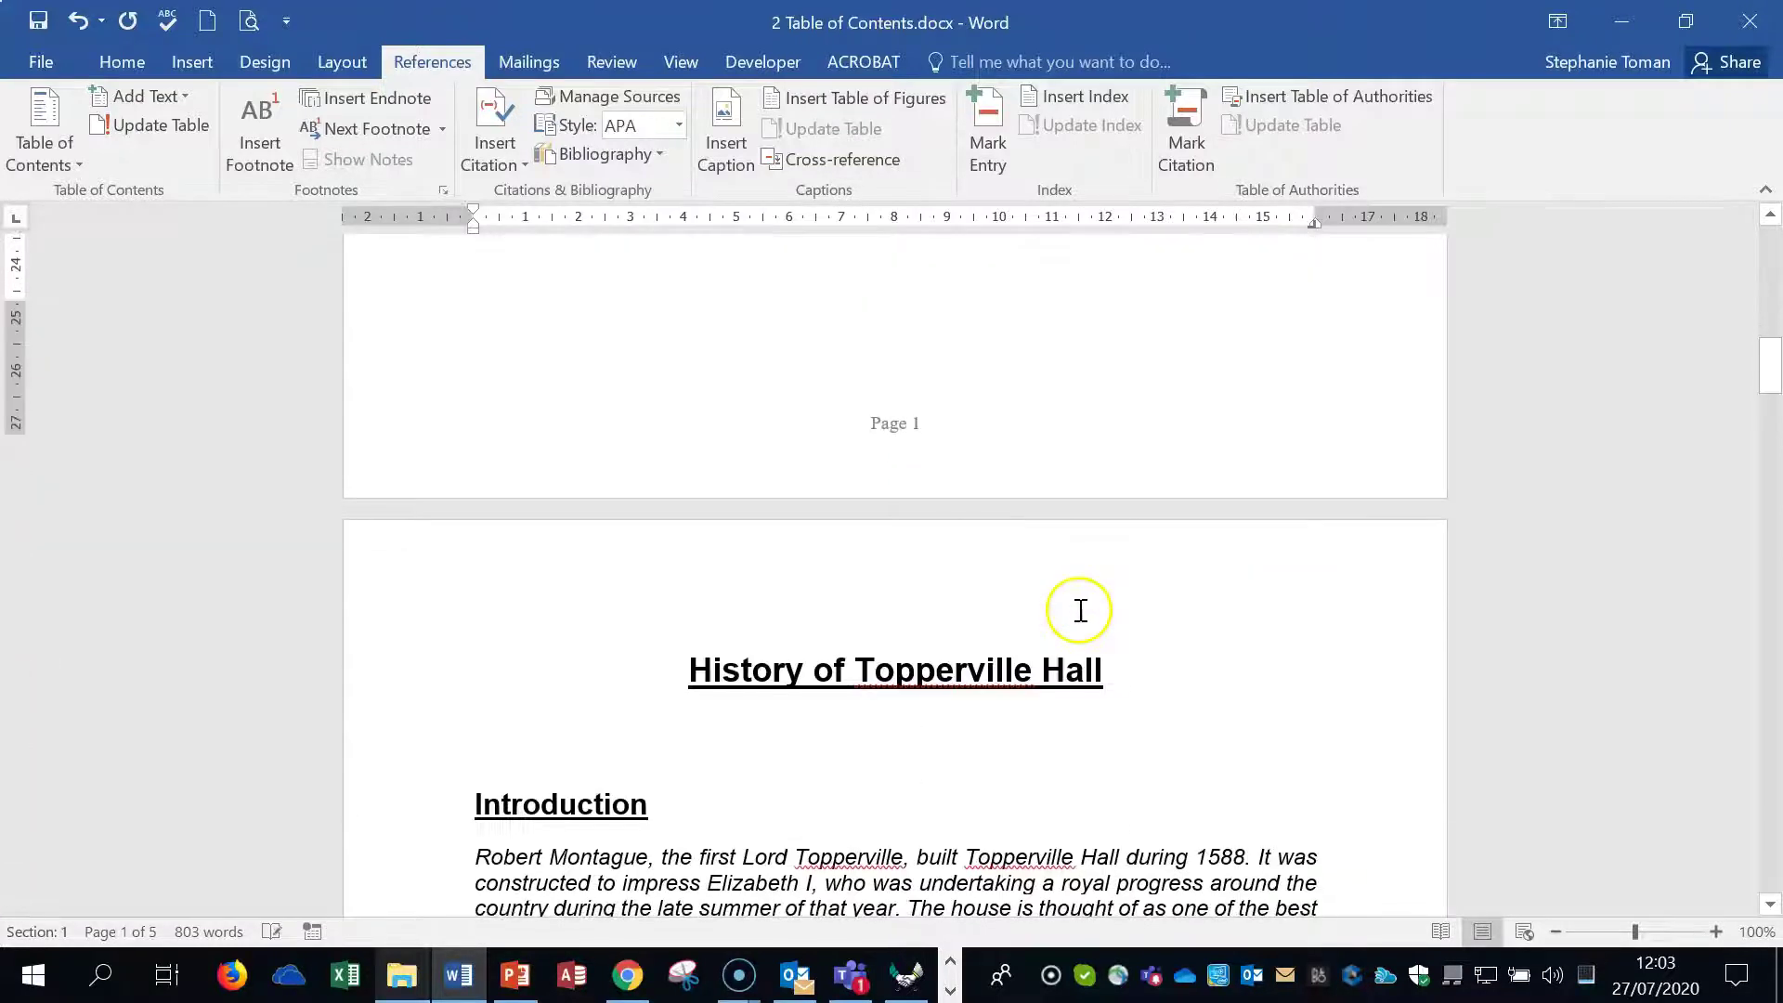
click(543, 471)
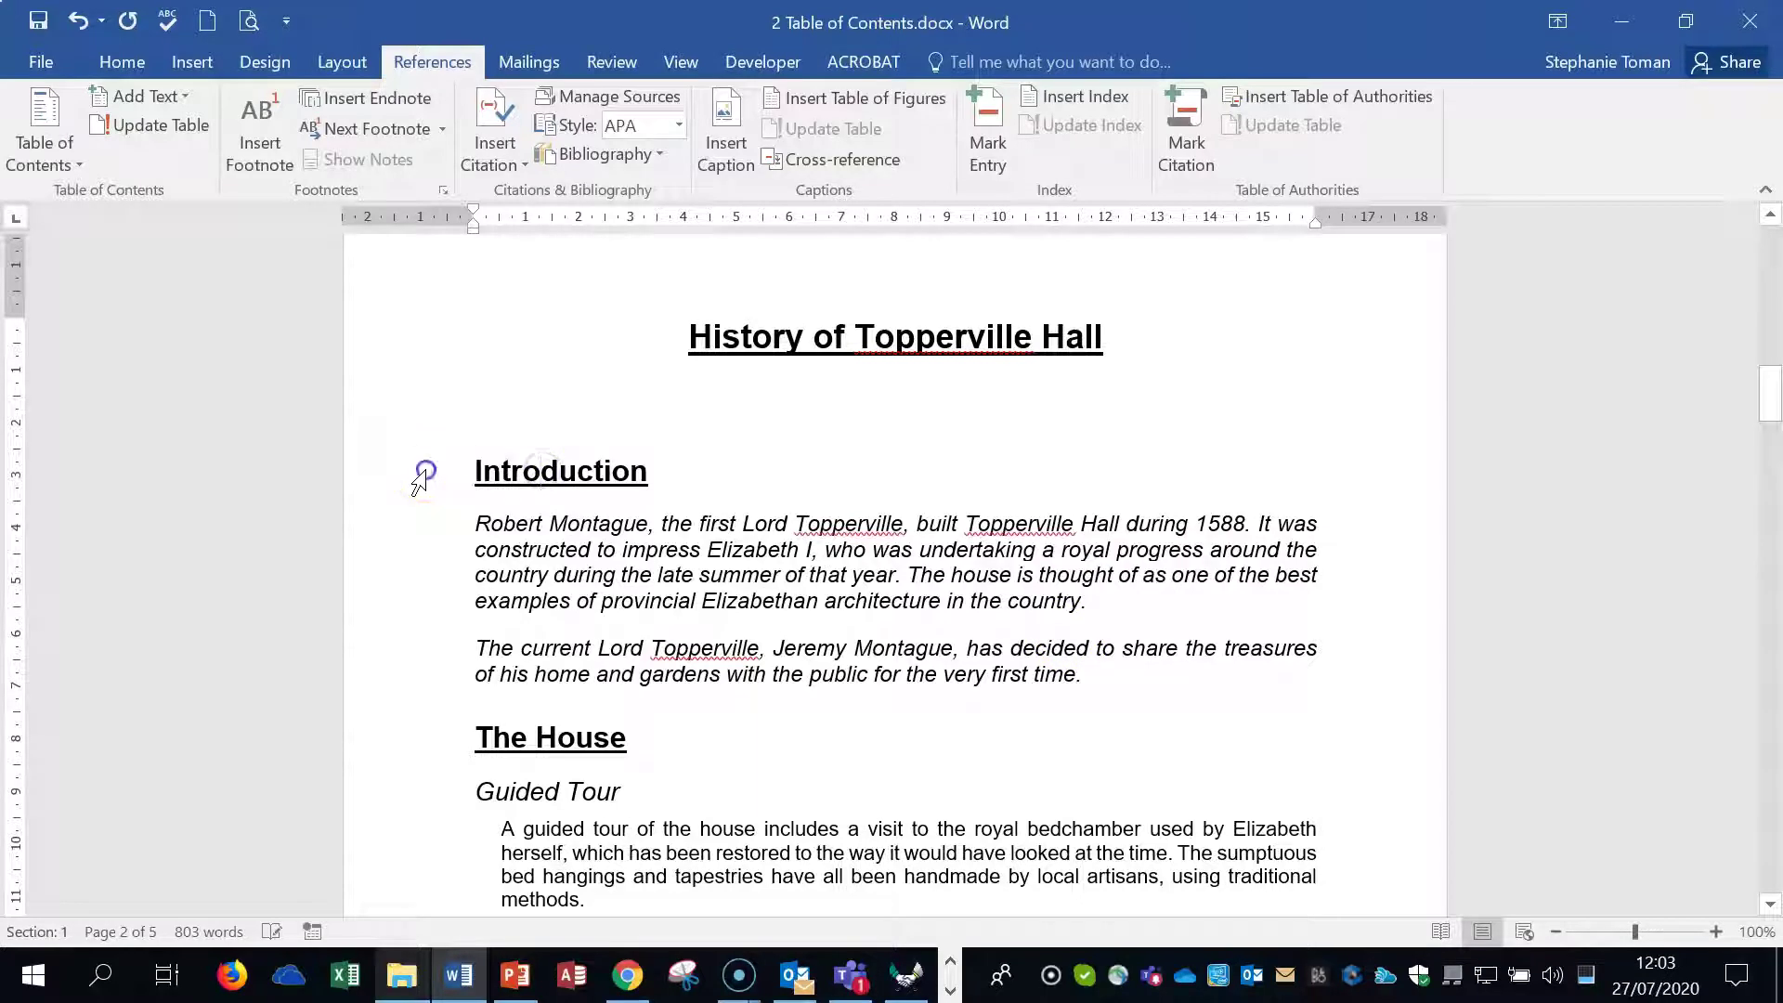
click(431, 477)
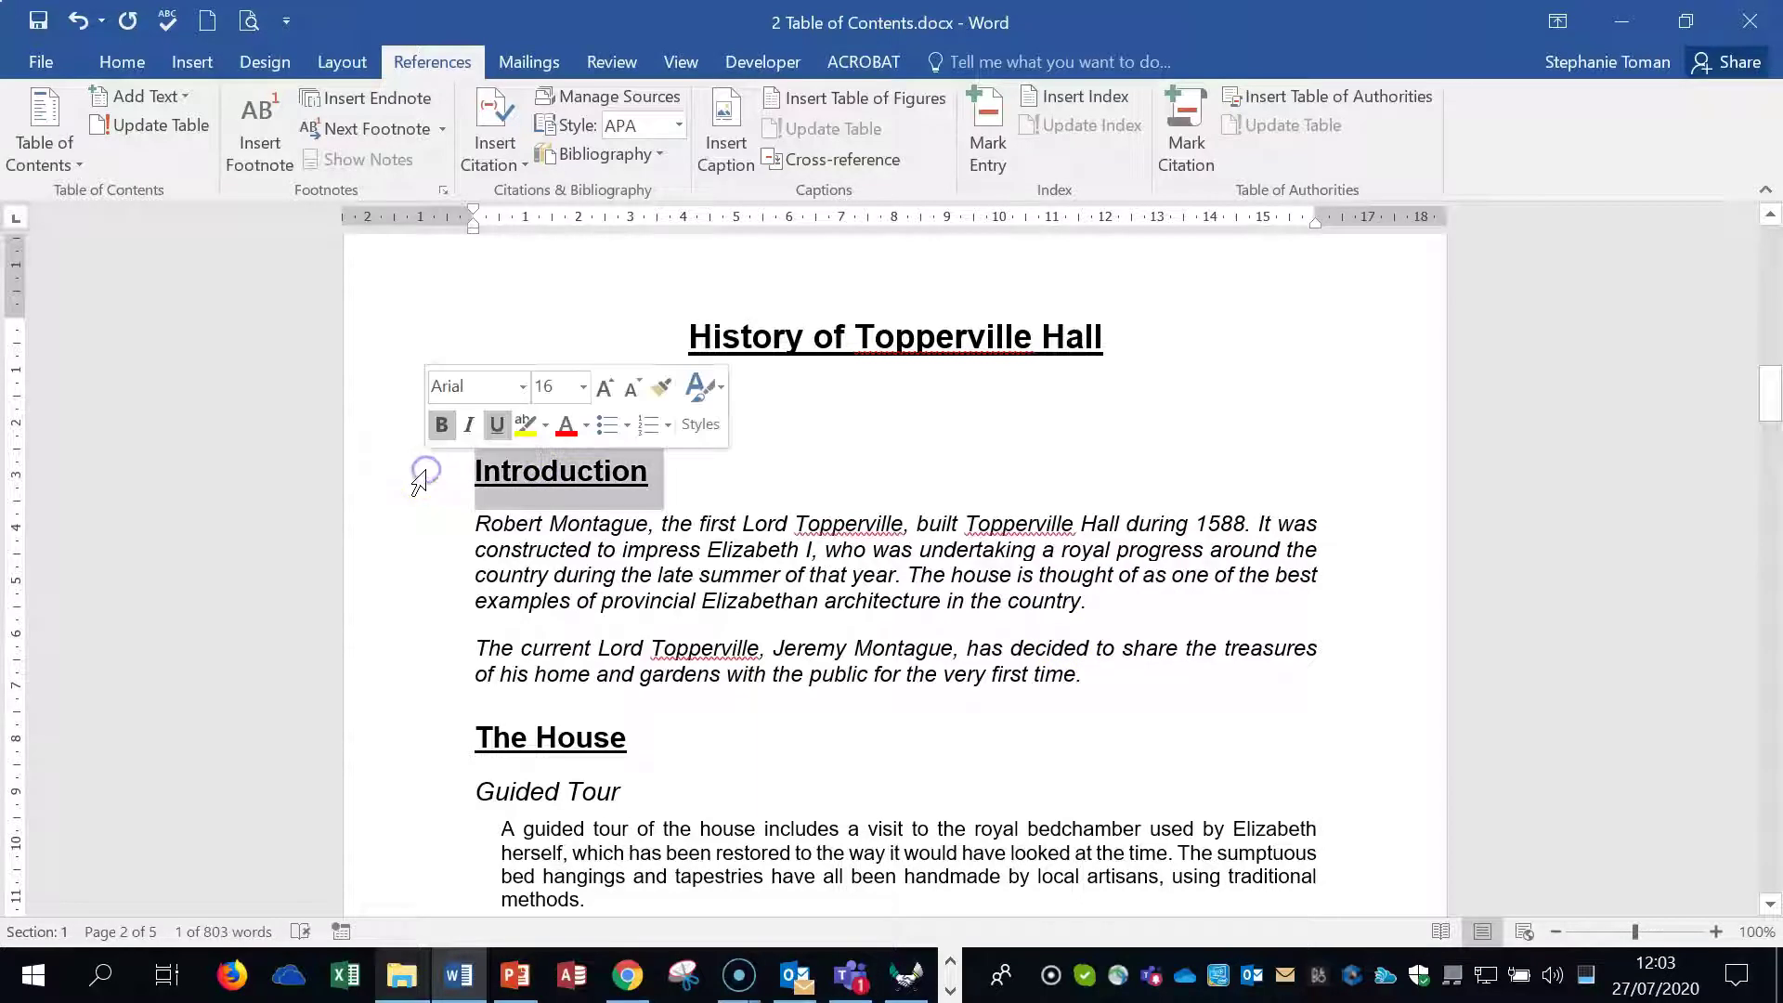
click(128, 61)
click(1619, 190)
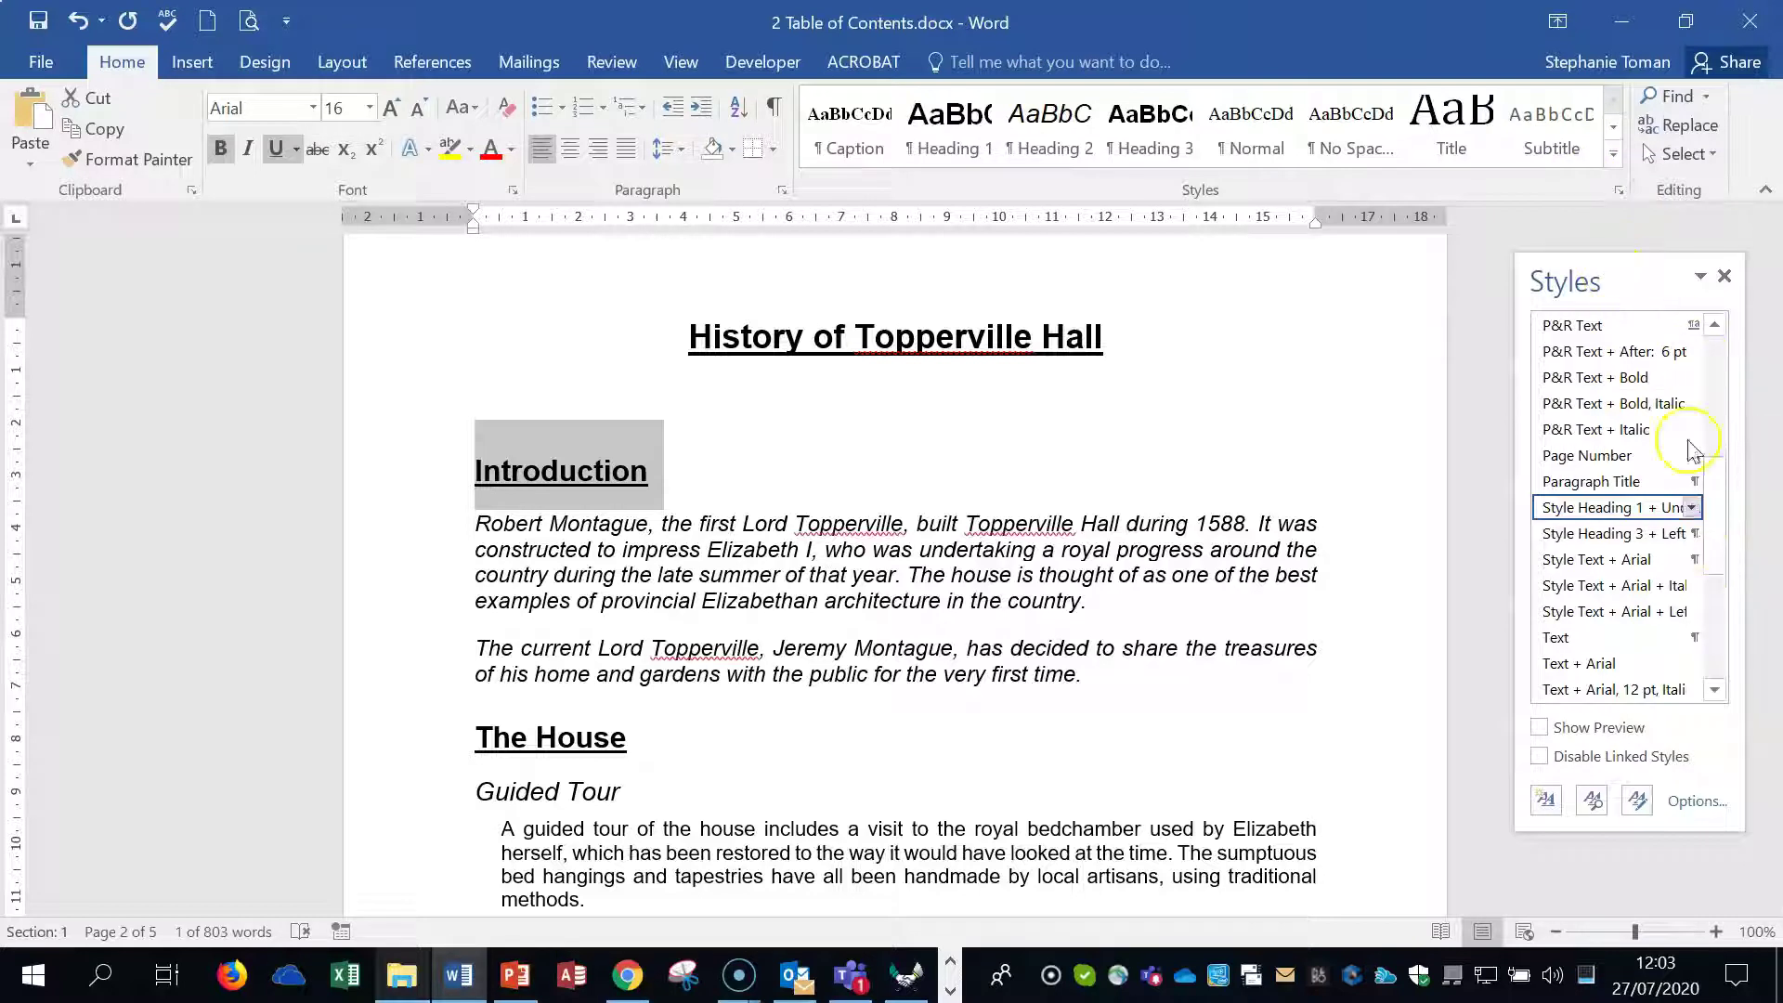
click(1692, 507)
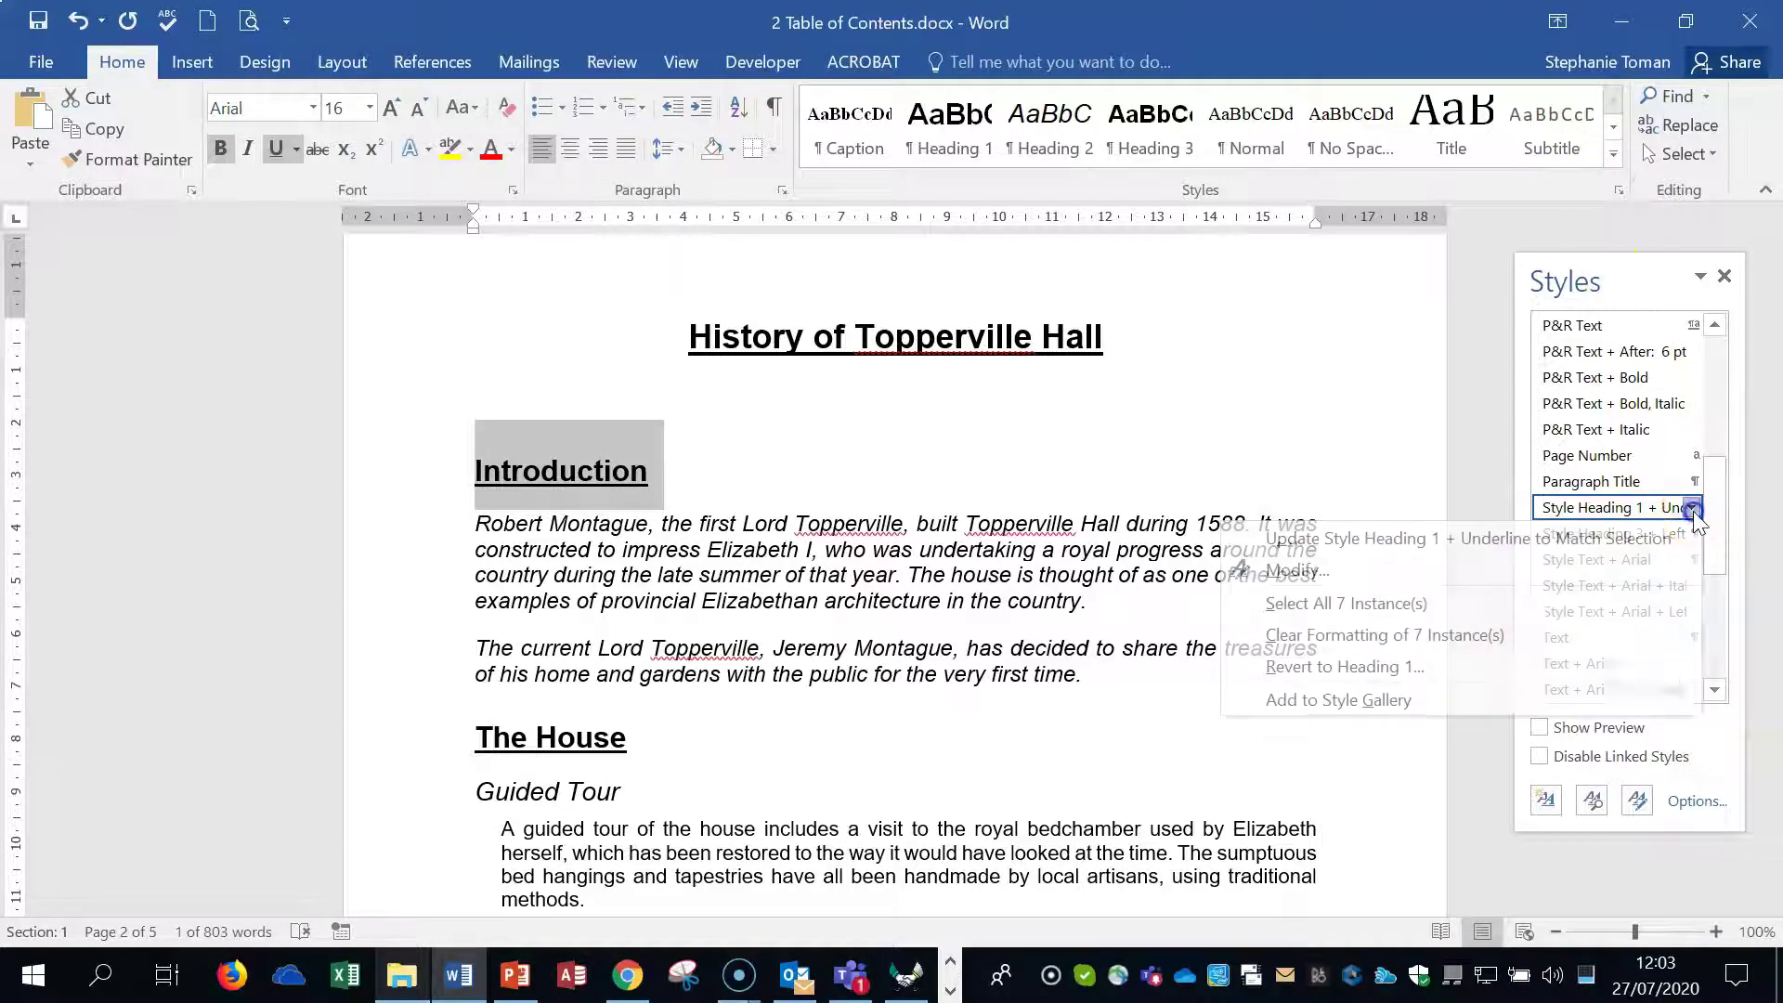
click(1346, 603)
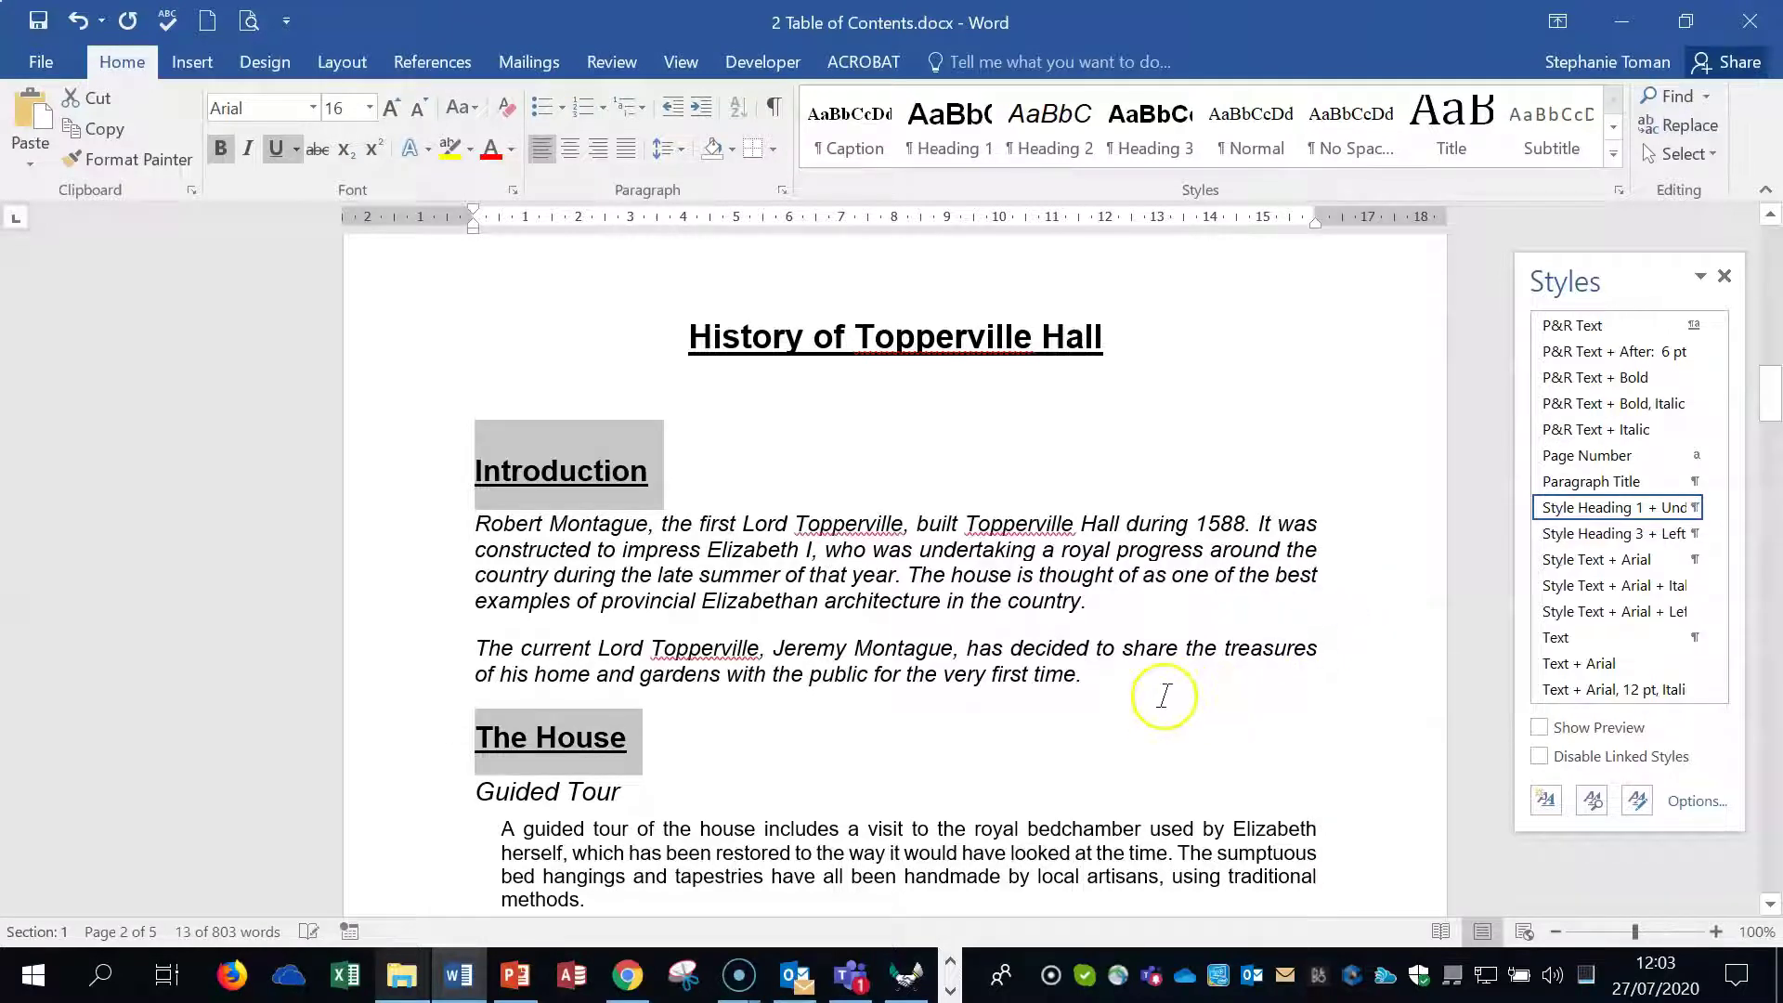
Modify Style Heading 1 + Underline to number its headings in the 1., 2., 3. format.
scroll(1218, 695, down, 3)
scroll(1204, 682, down, 5)
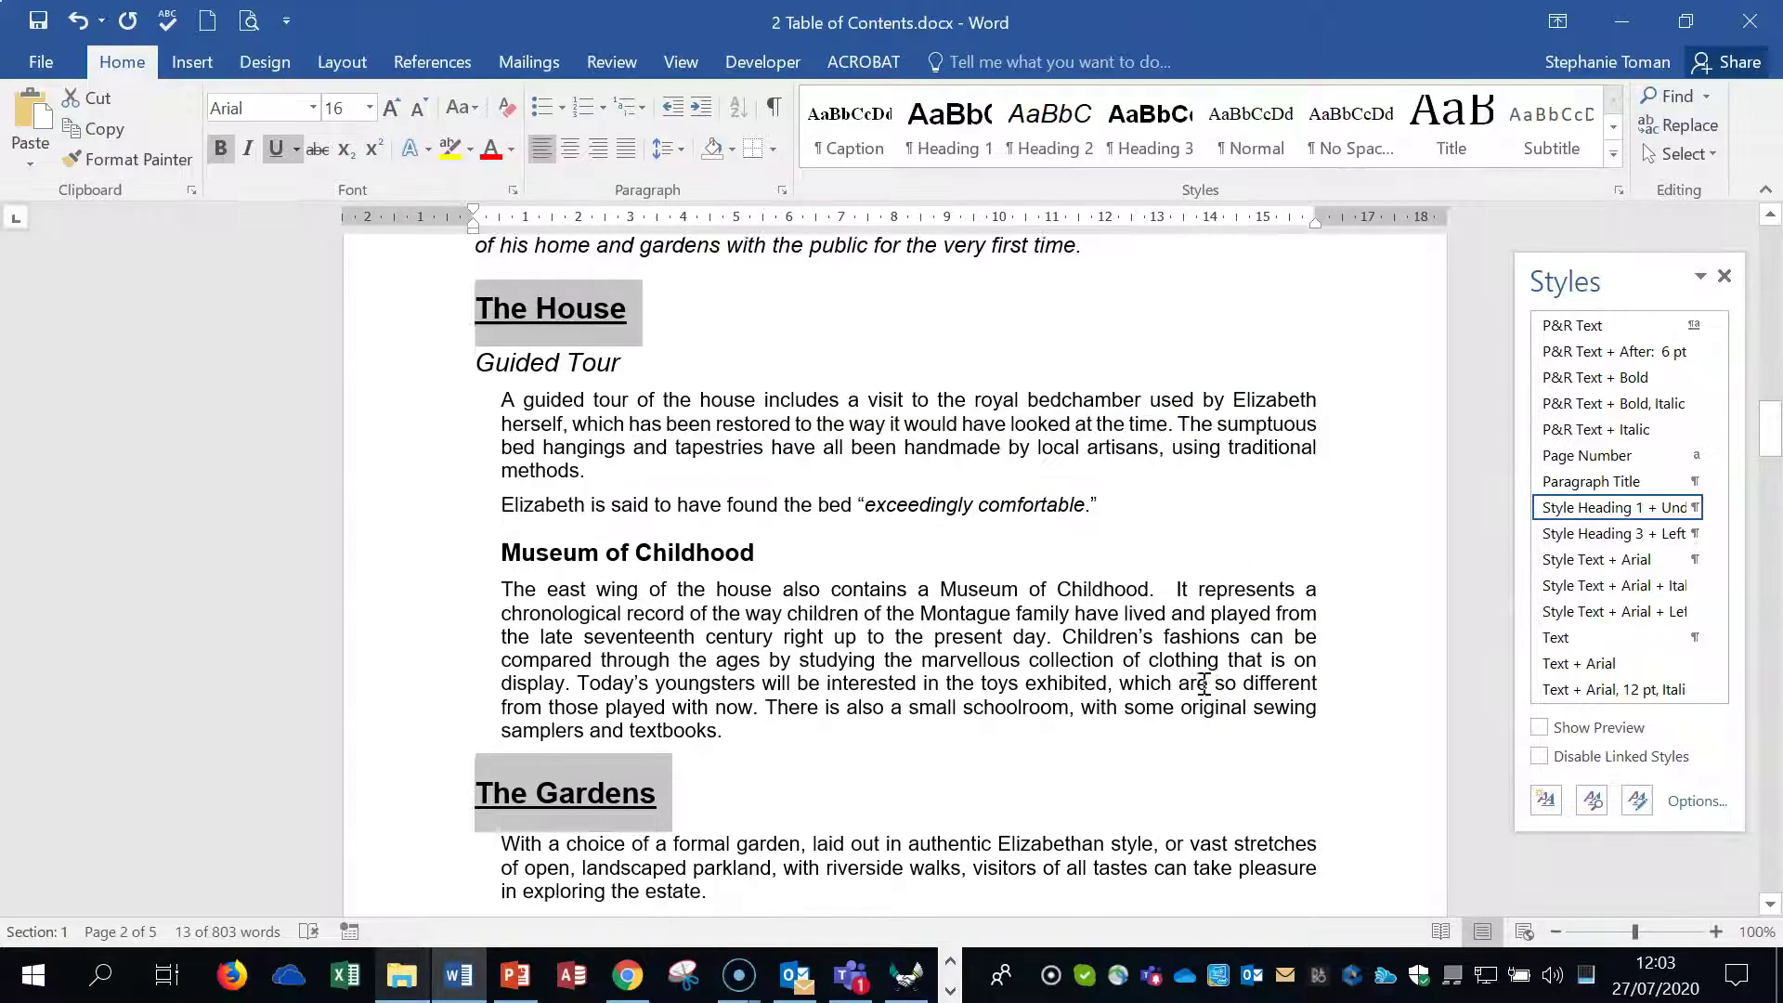
scroll(1204, 682, up, 5)
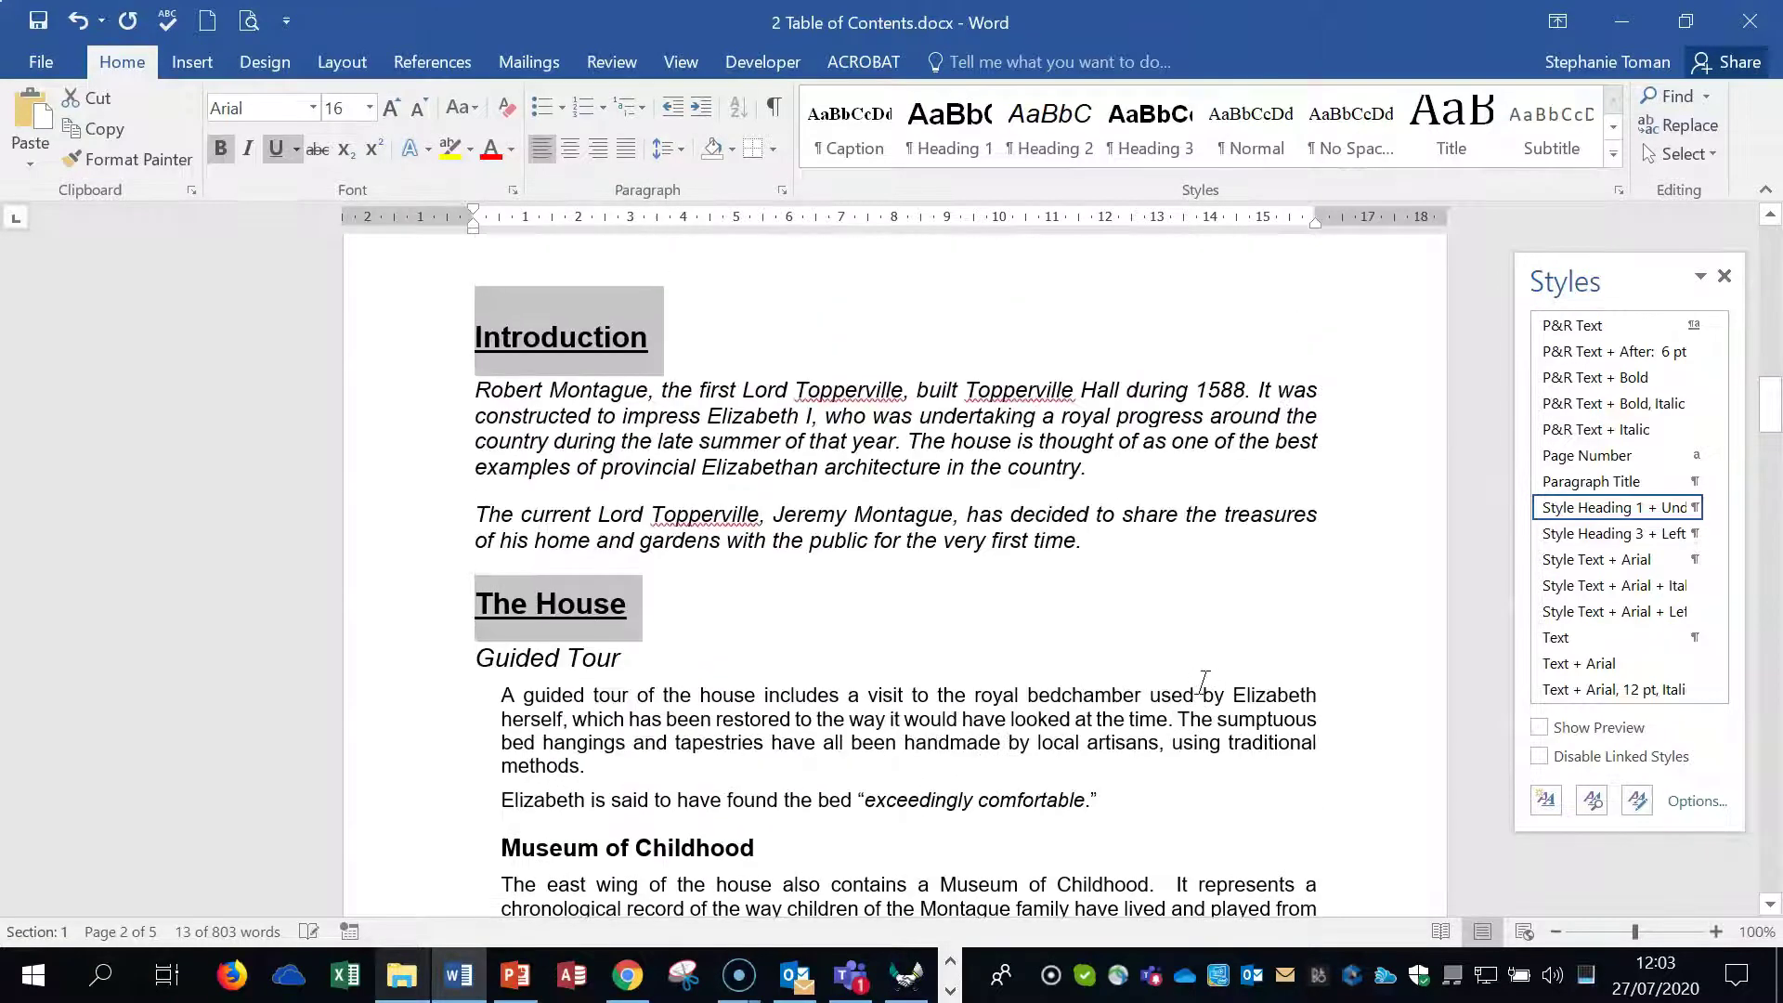
click(1692, 507)
click(1330, 572)
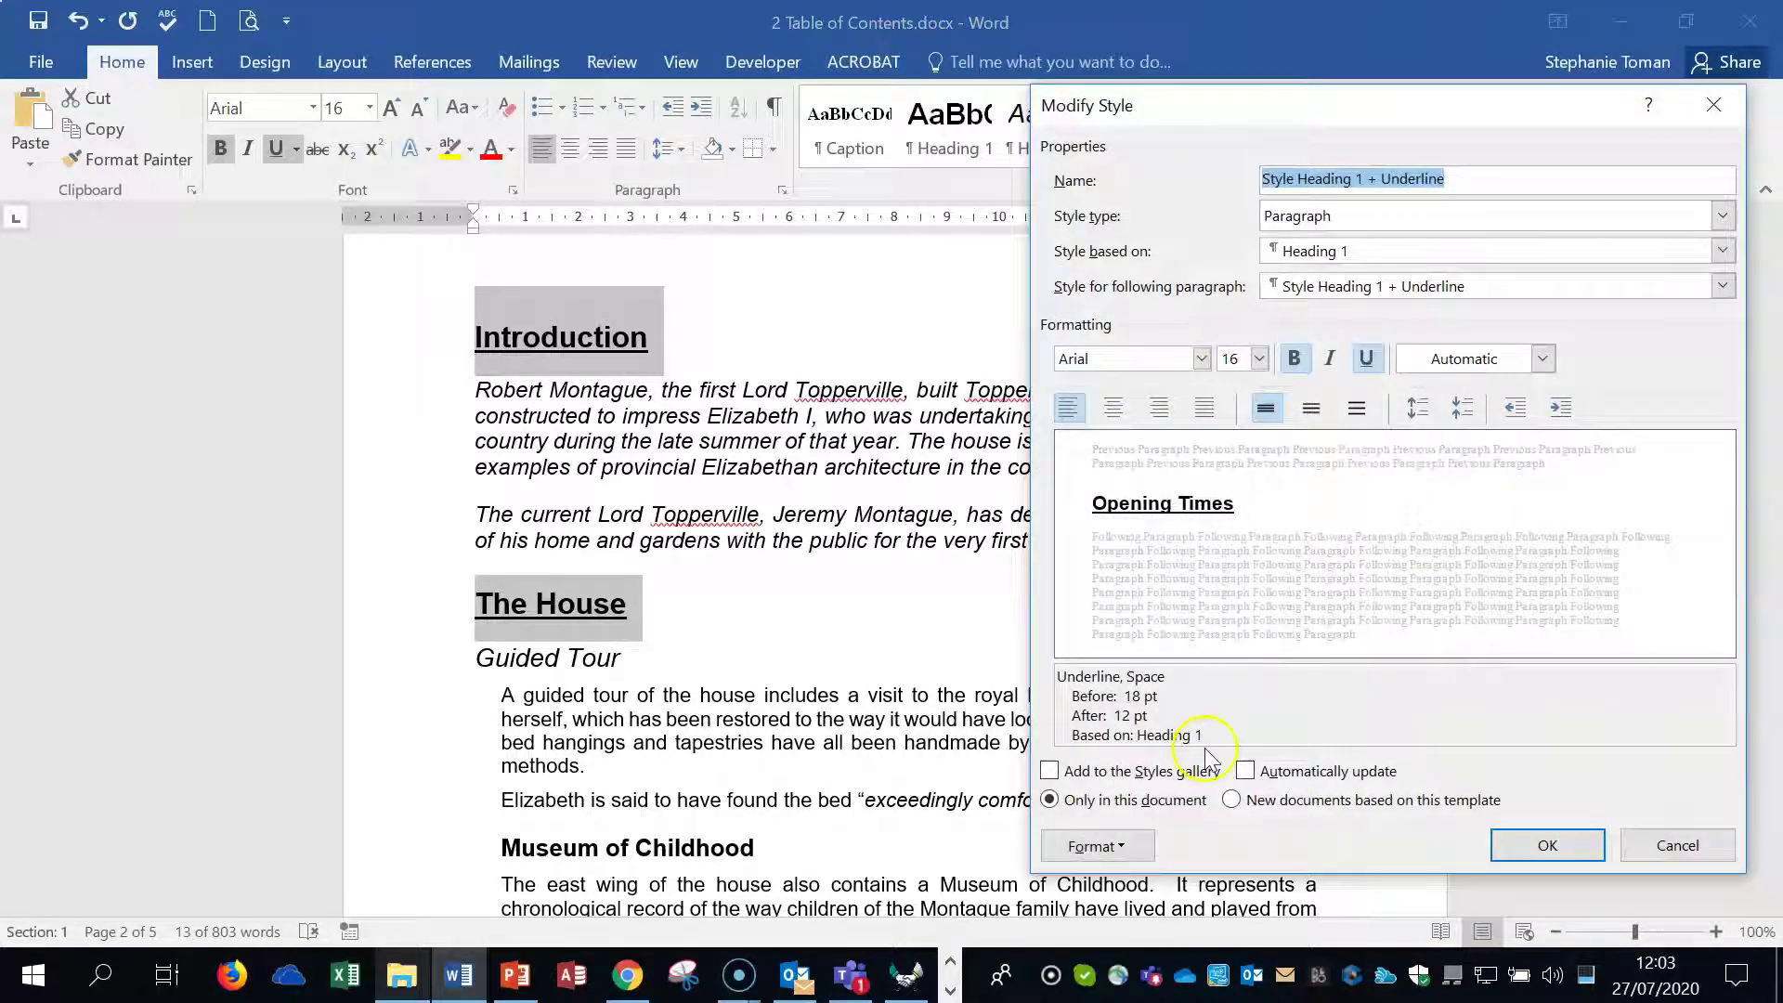
click(1123, 847)
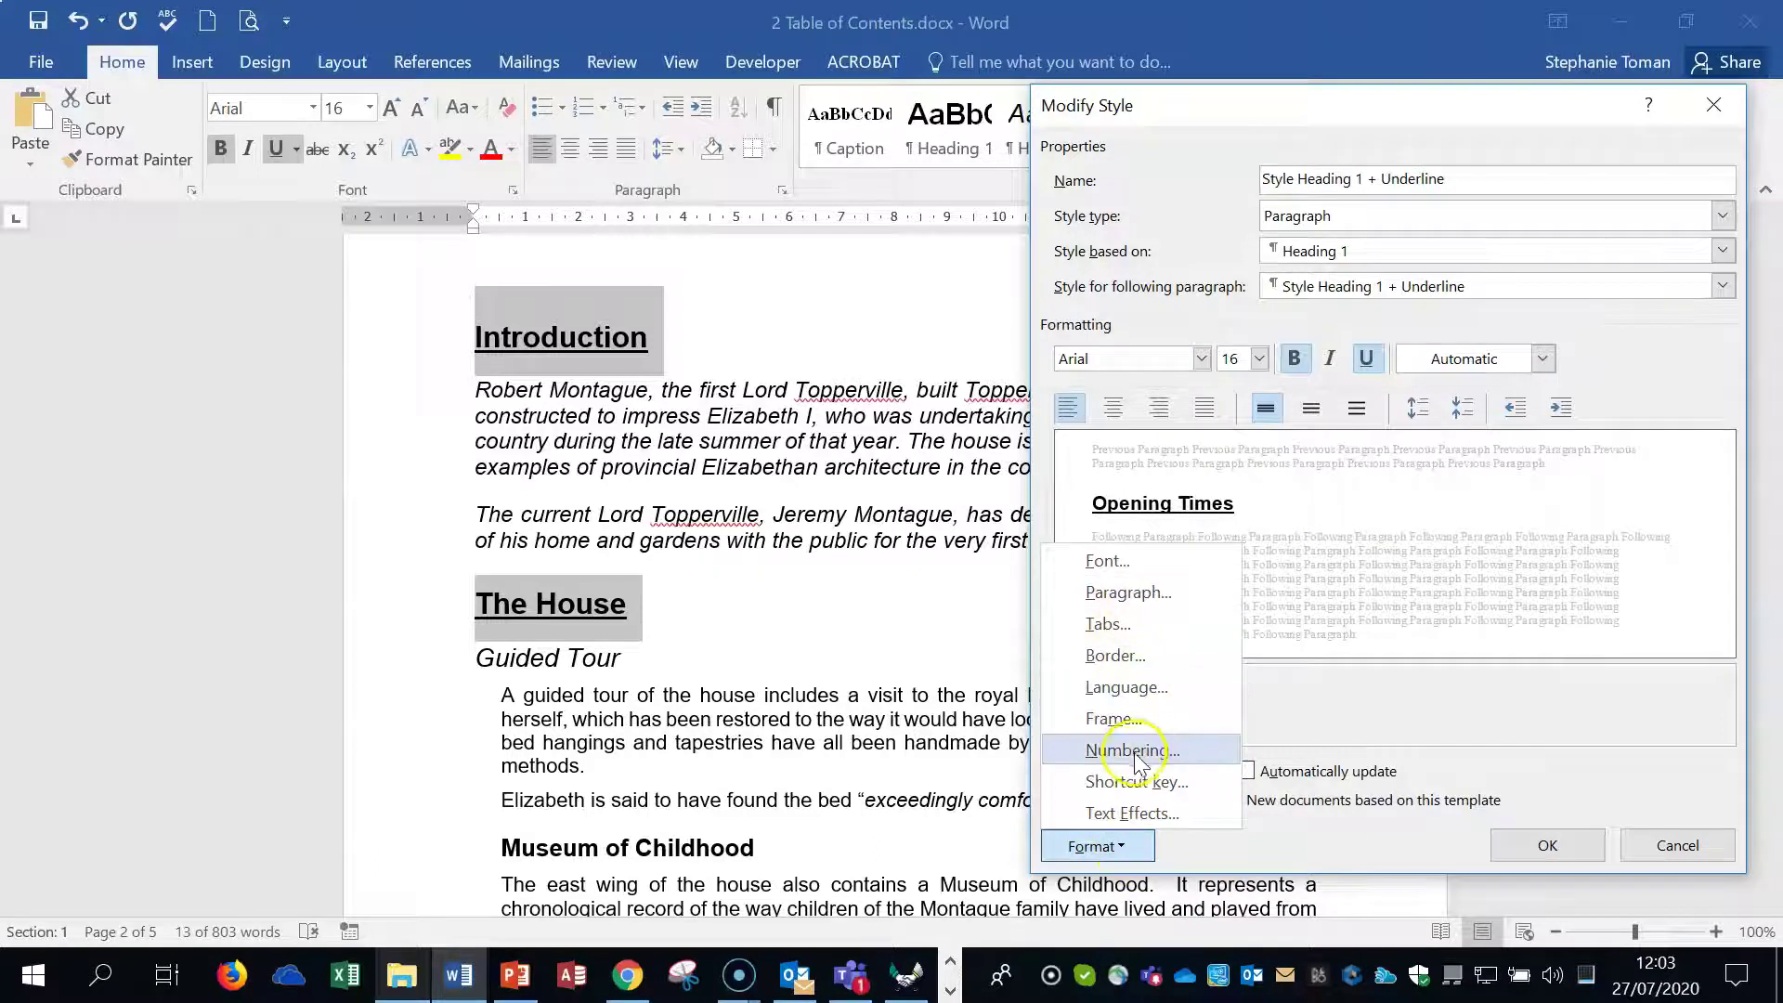
click(1131, 749)
click(1478, 383)
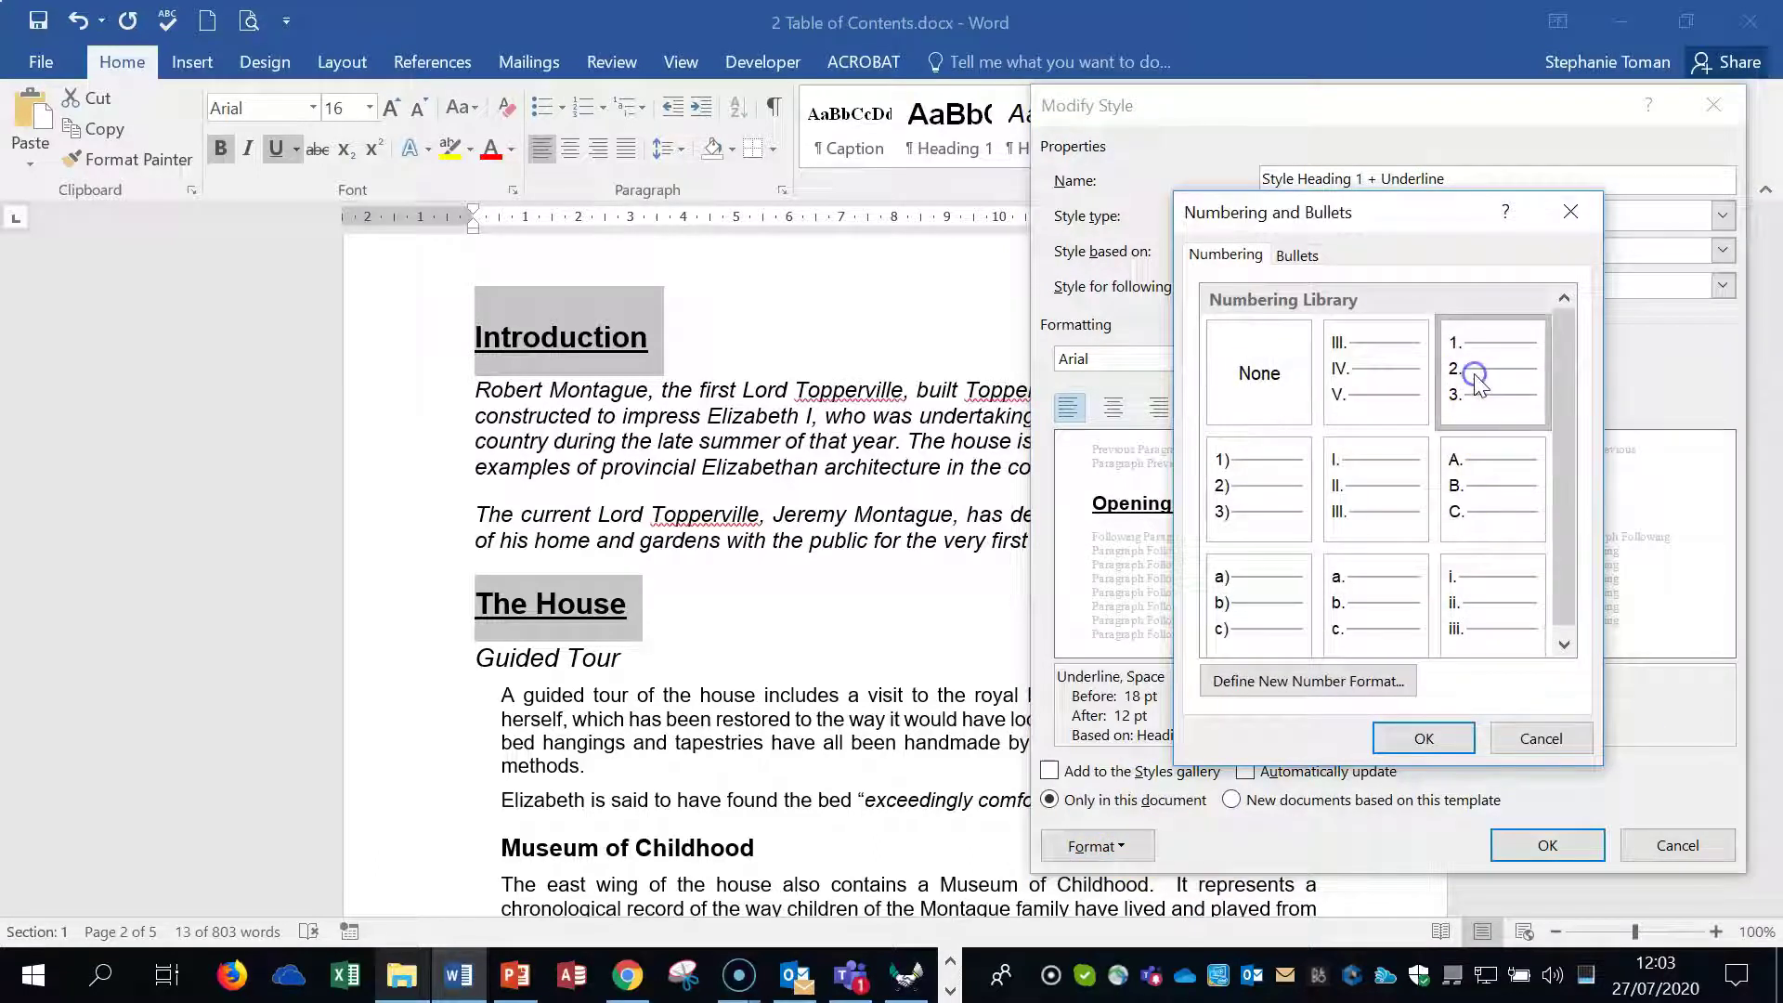
click(1424, 738)
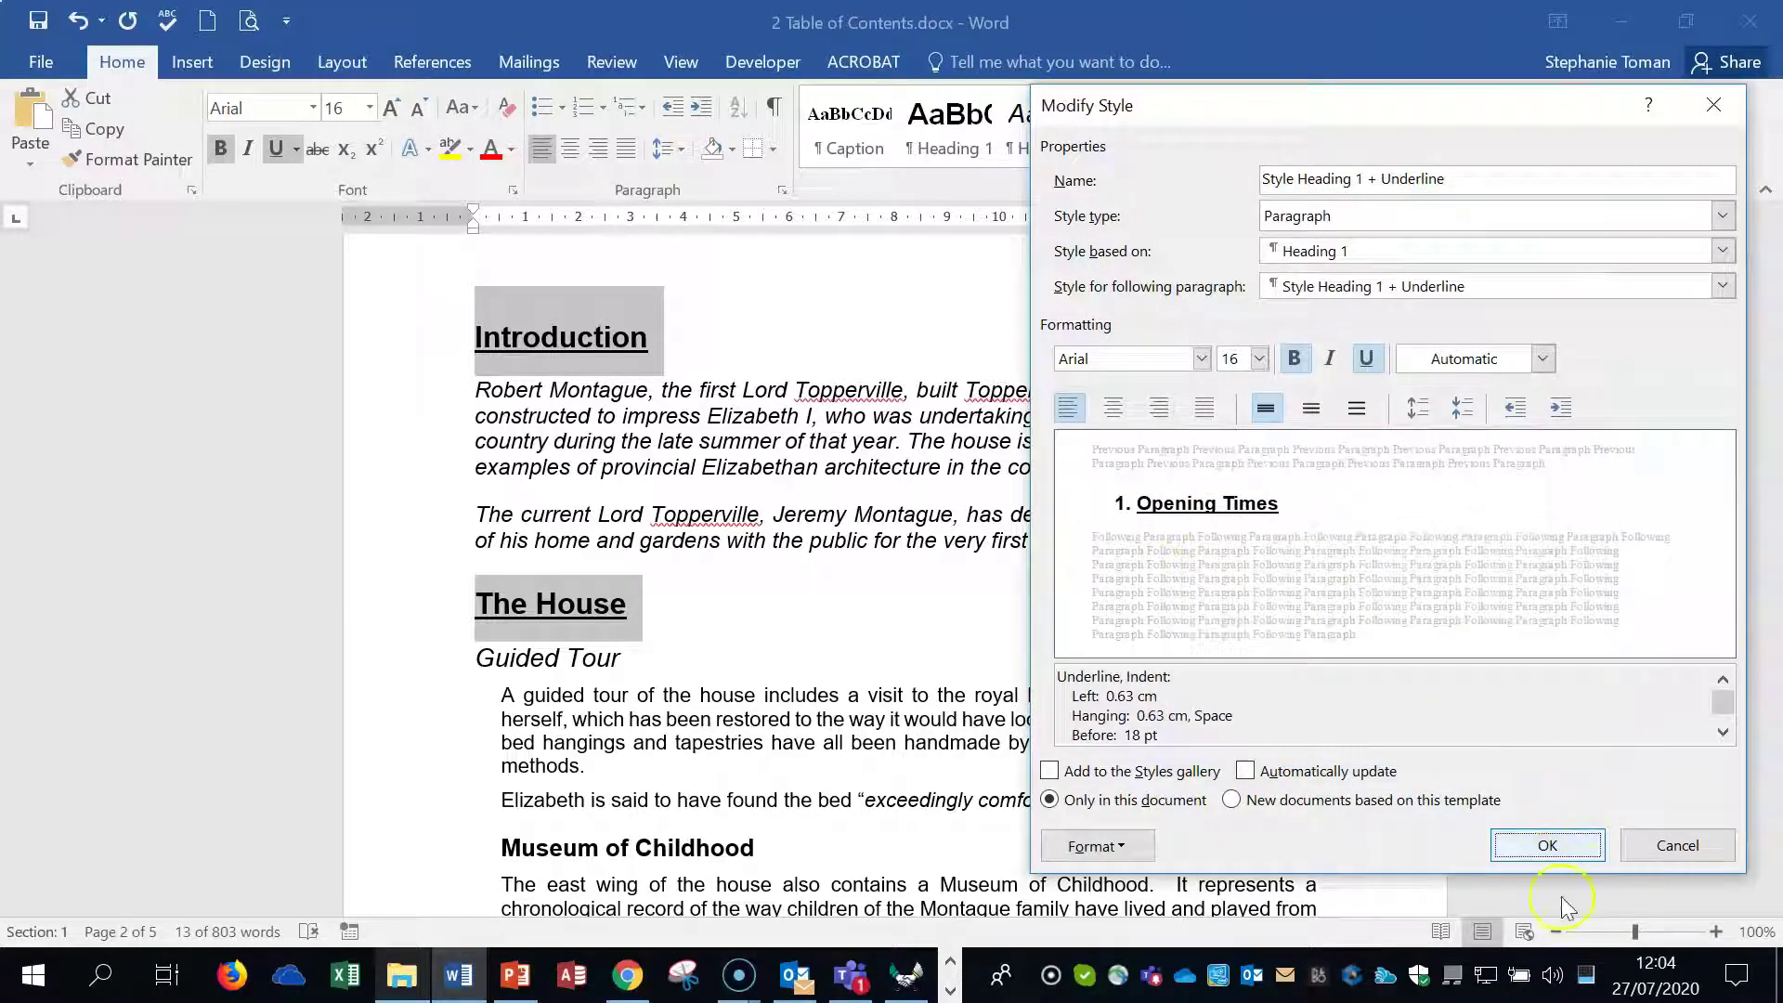
click(1547, 845)
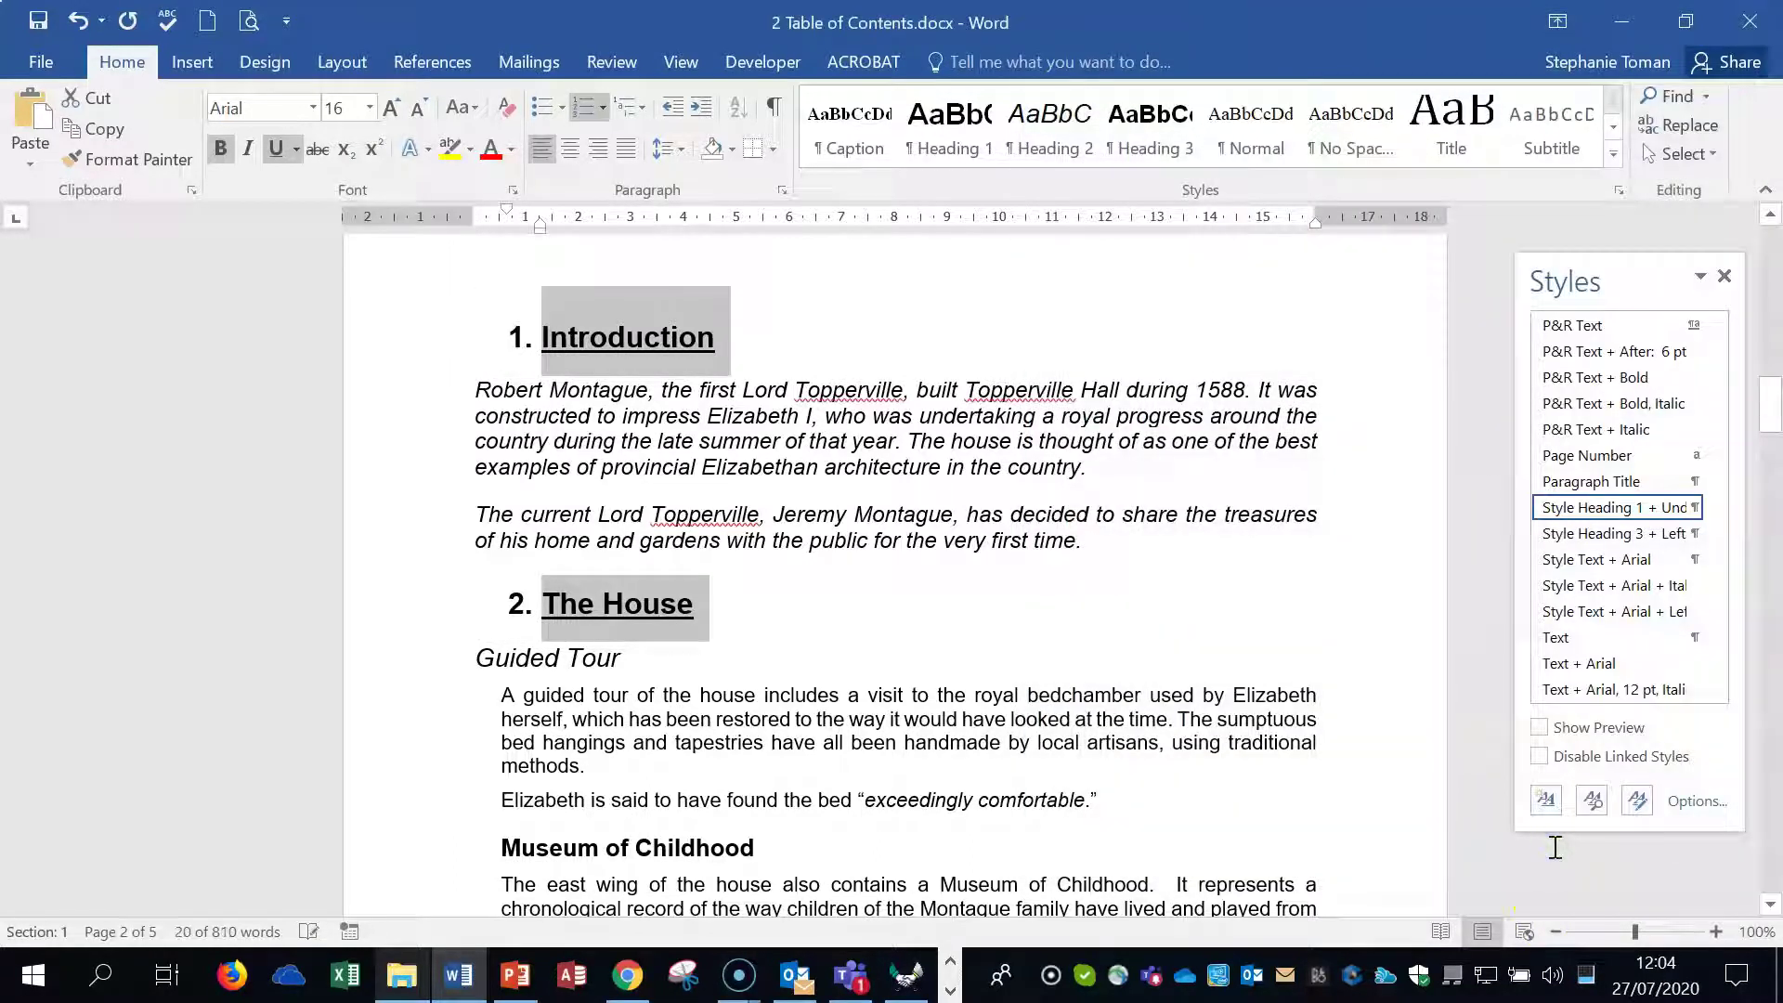
Update the entire table of contents, including the heading text.
scroll(1133, 693, up, 10)
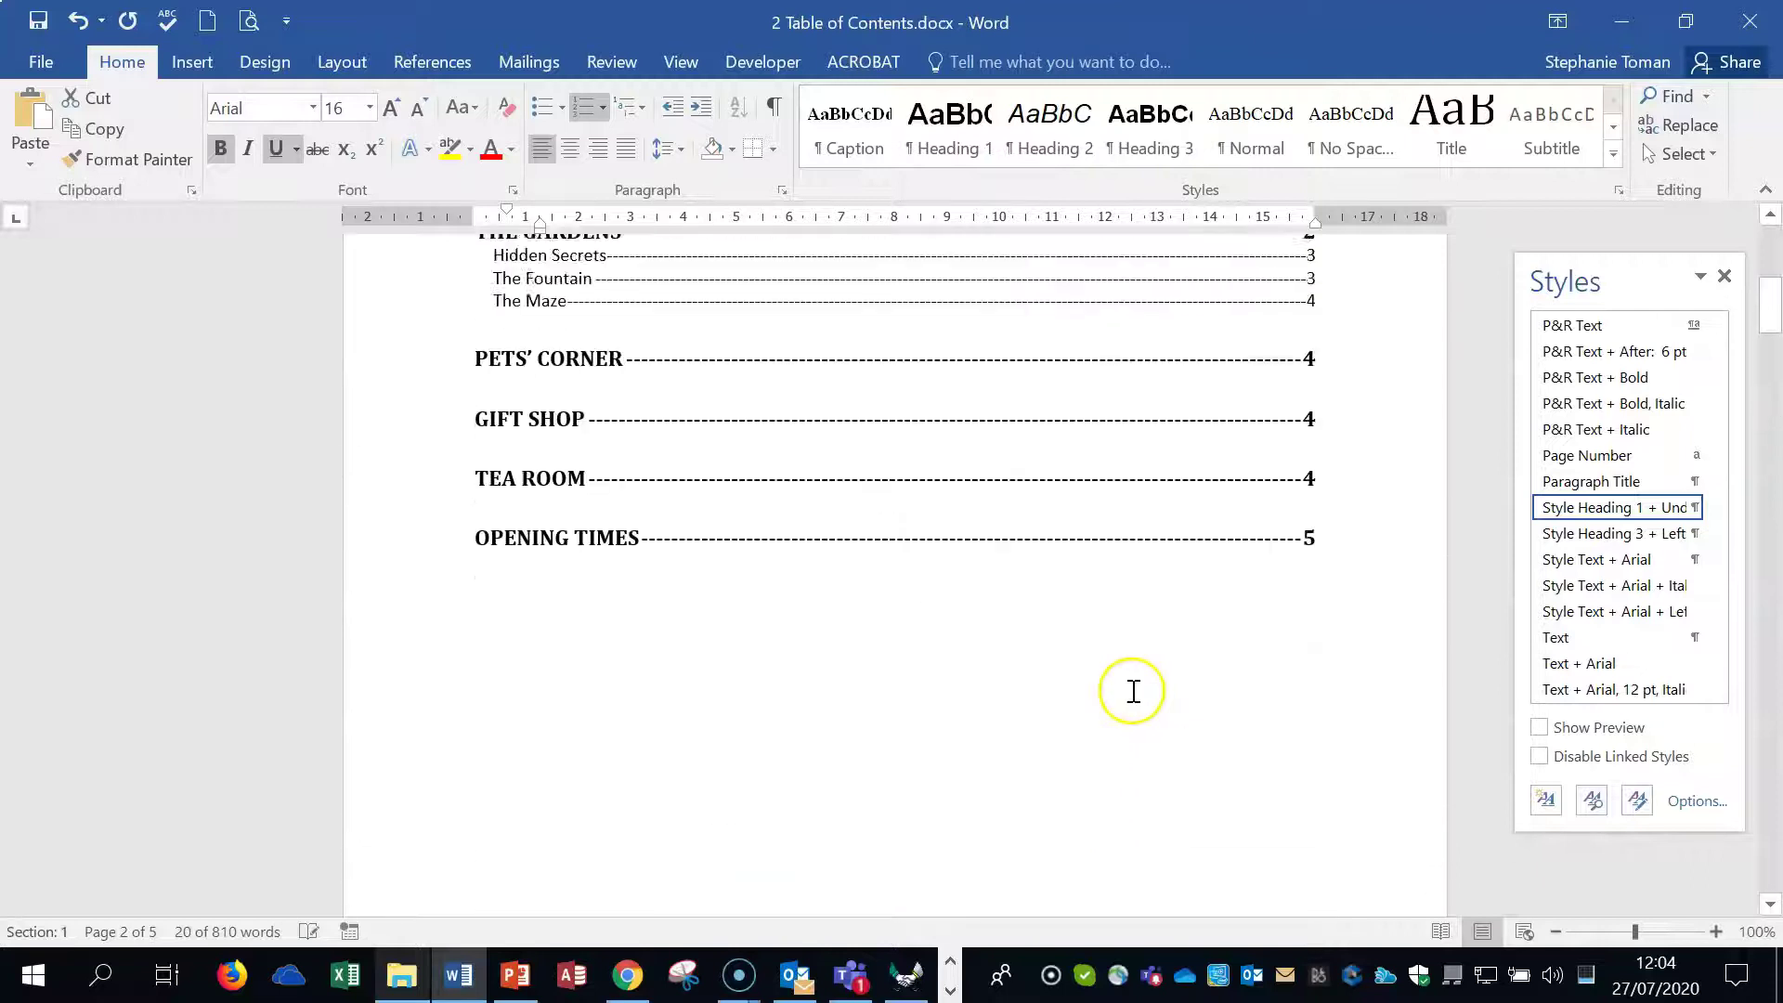
scroll(1134, 692, up, 4)
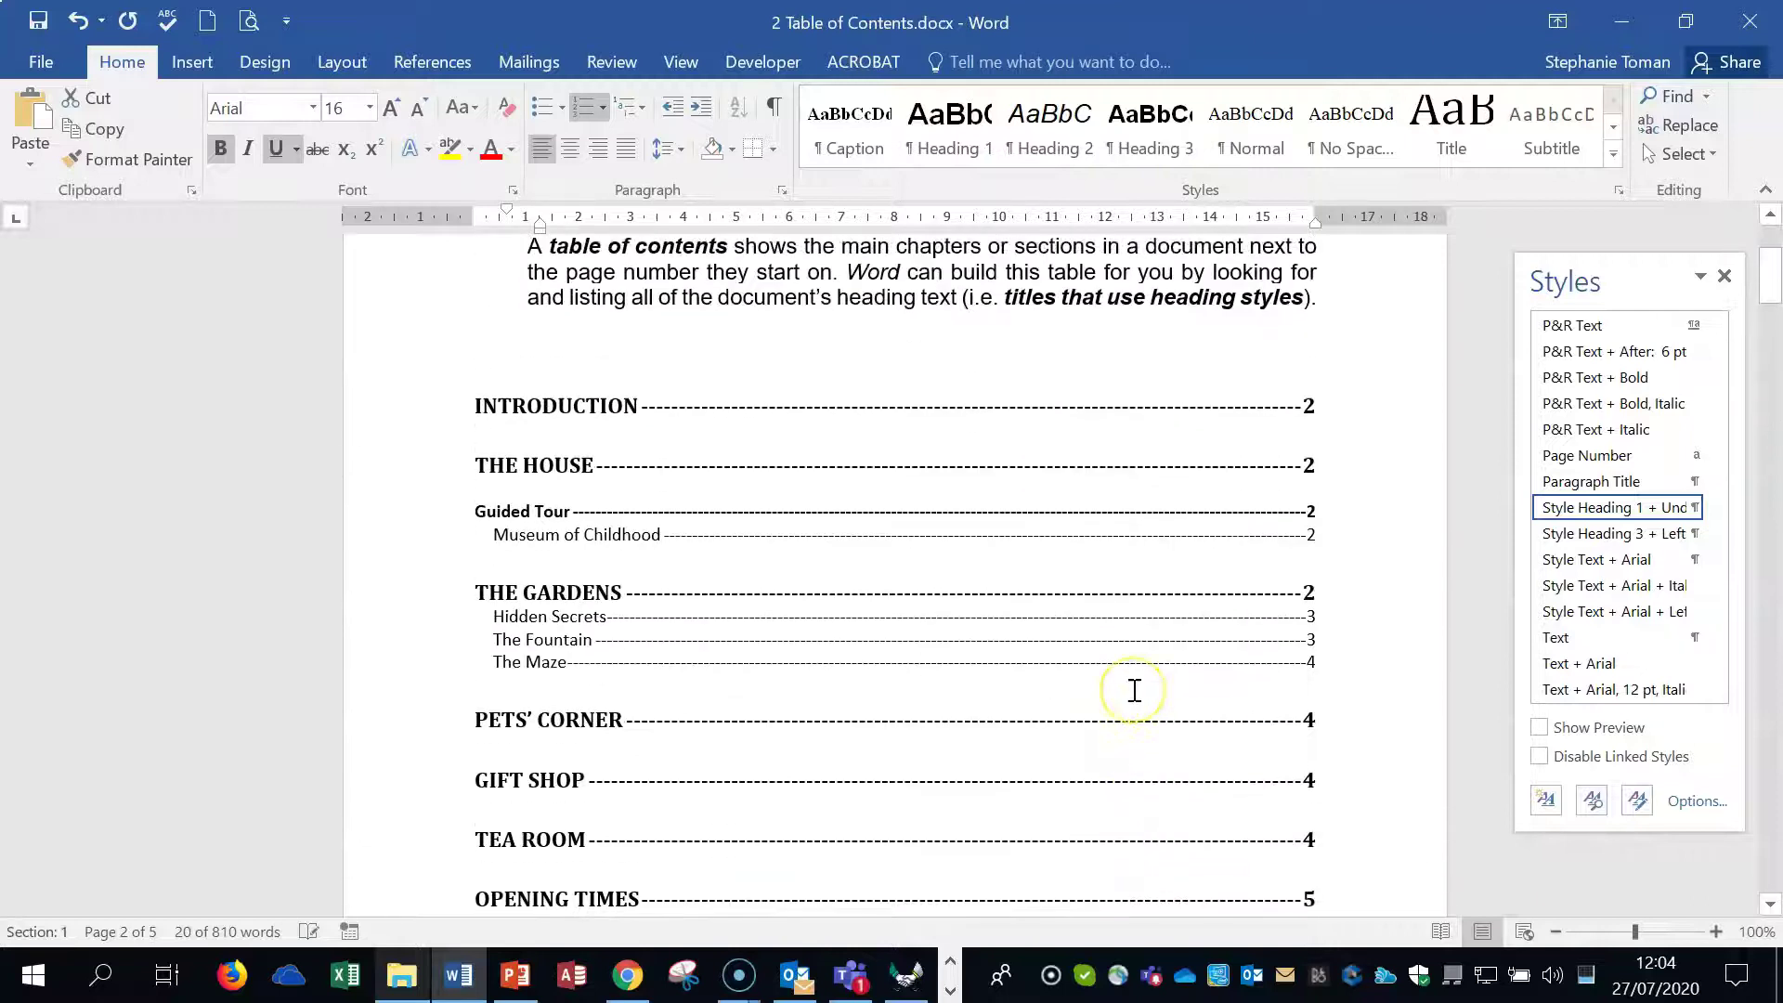
right_click(836, 399)
click(910, 559)
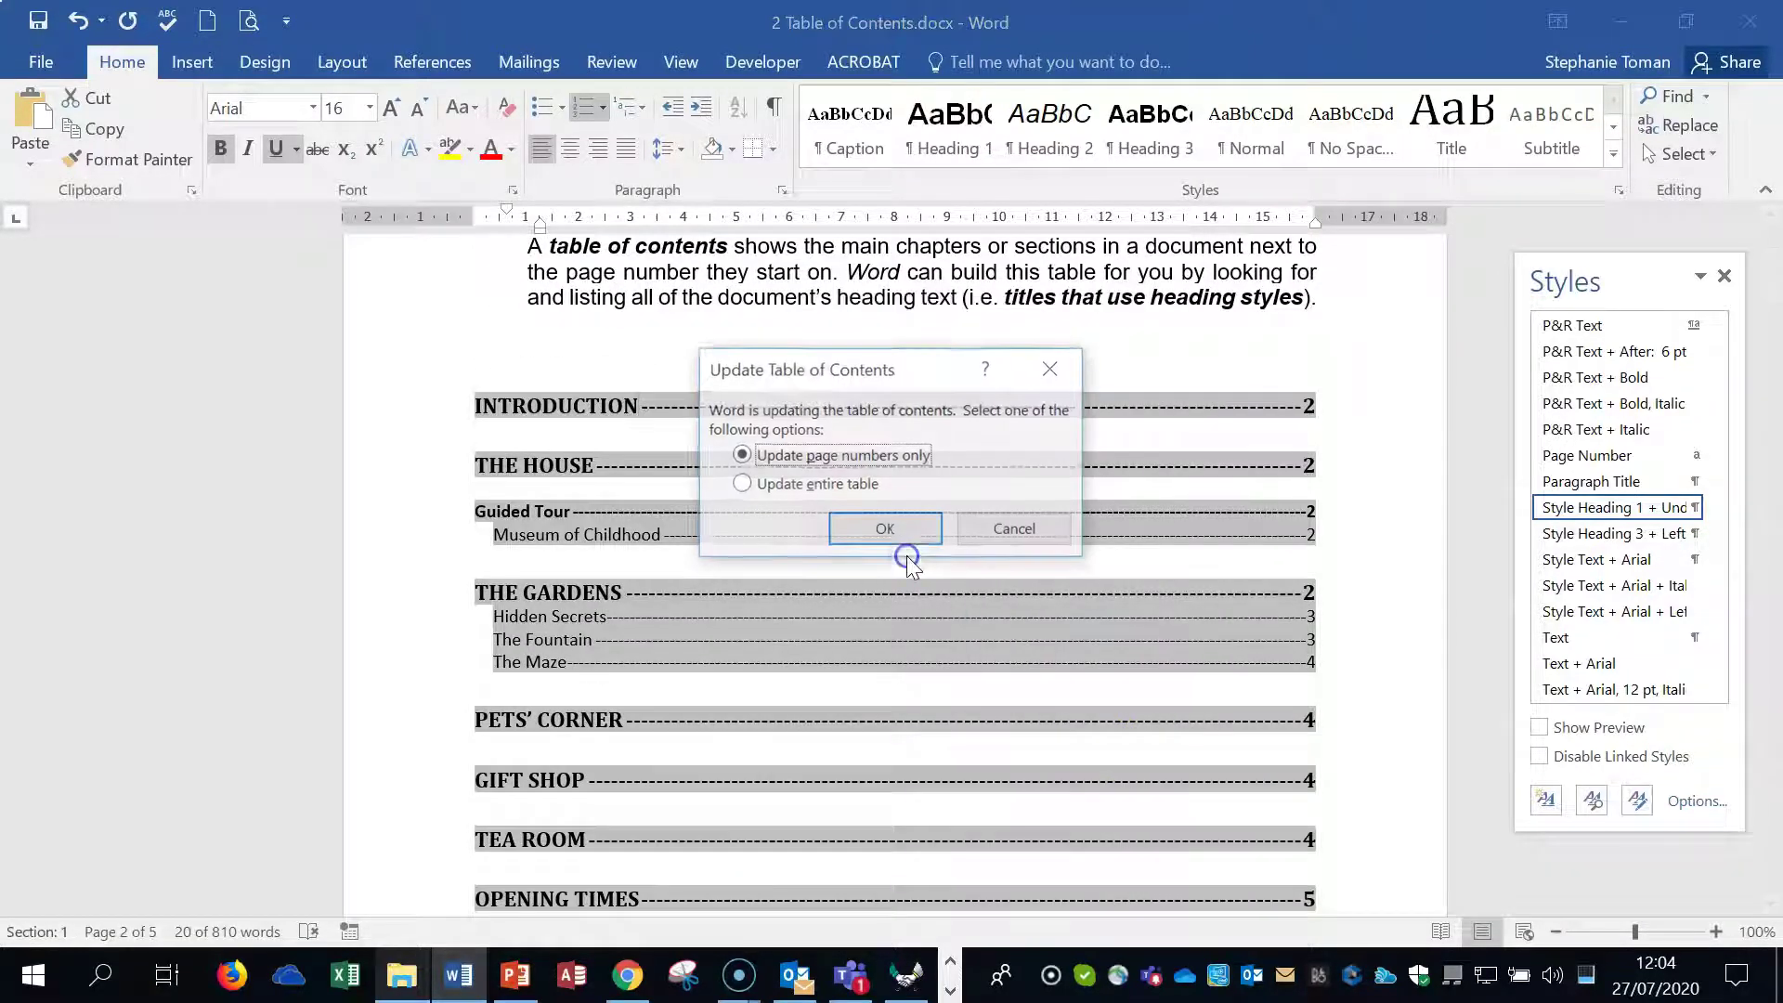
click(740, 483)
click(871, 529)
Compare the numbered section headings, starting with Introduction, with the entries in the table of contents.
scroll(1096, 630, down, 15)
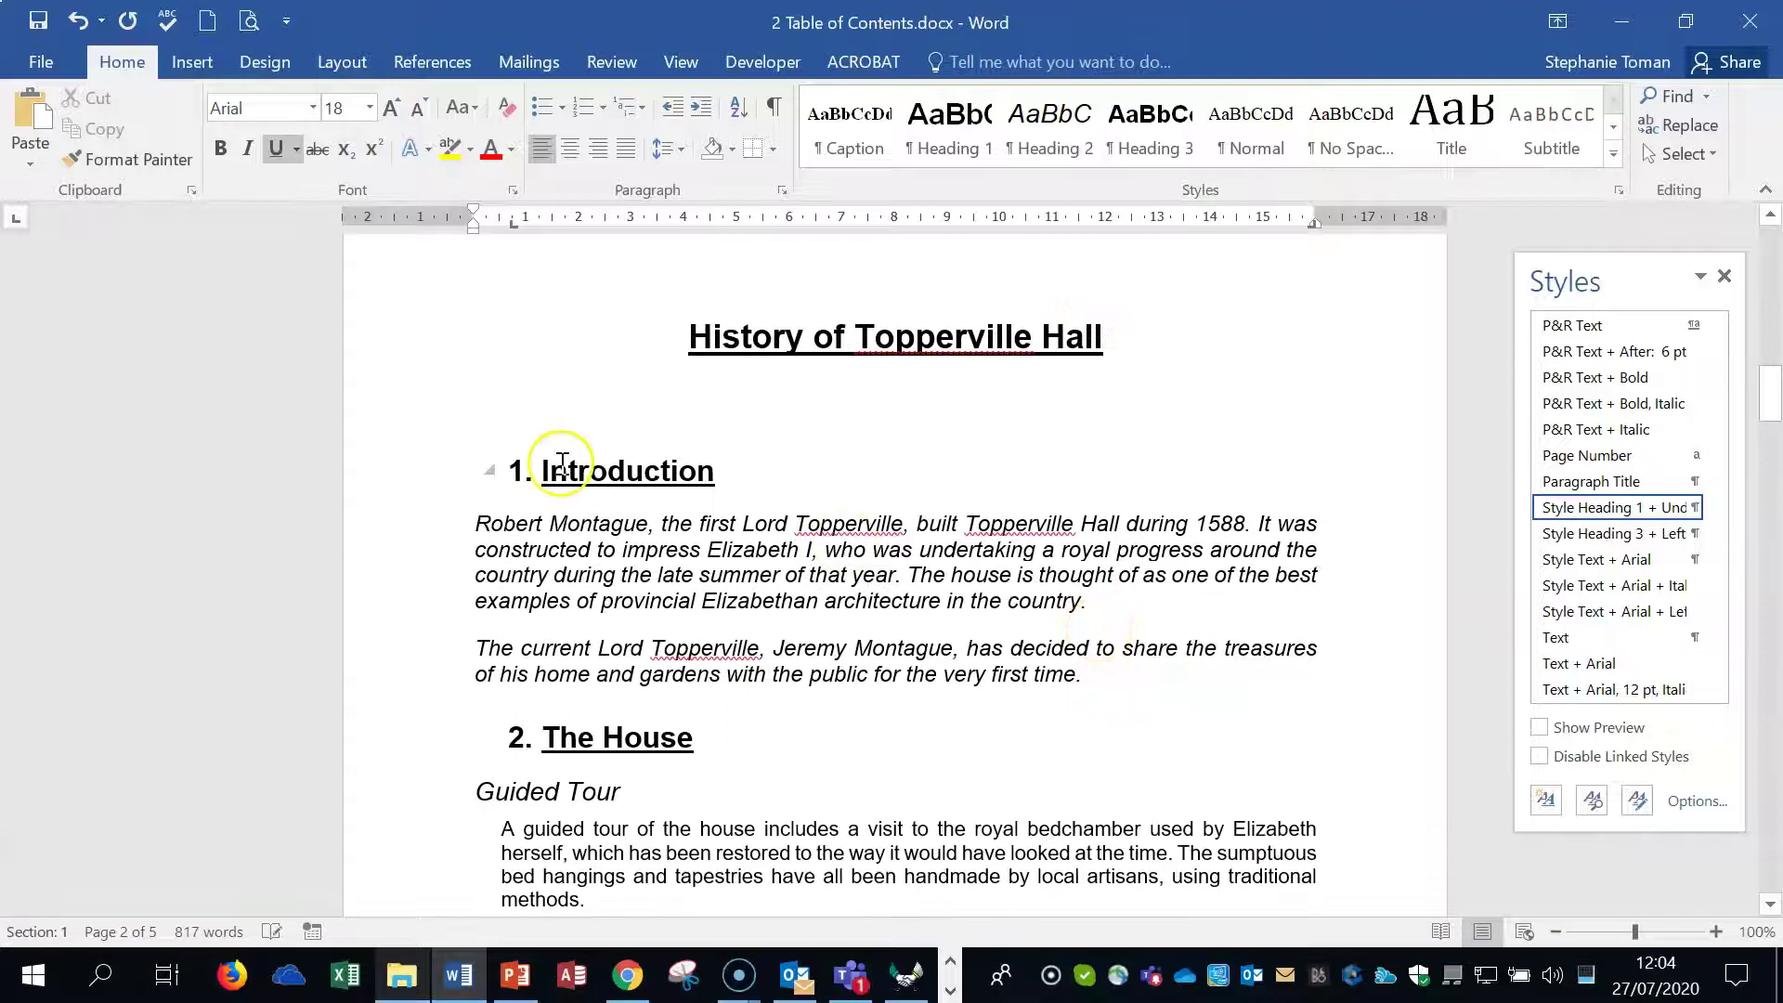
drag(541, 471, 725, 471)
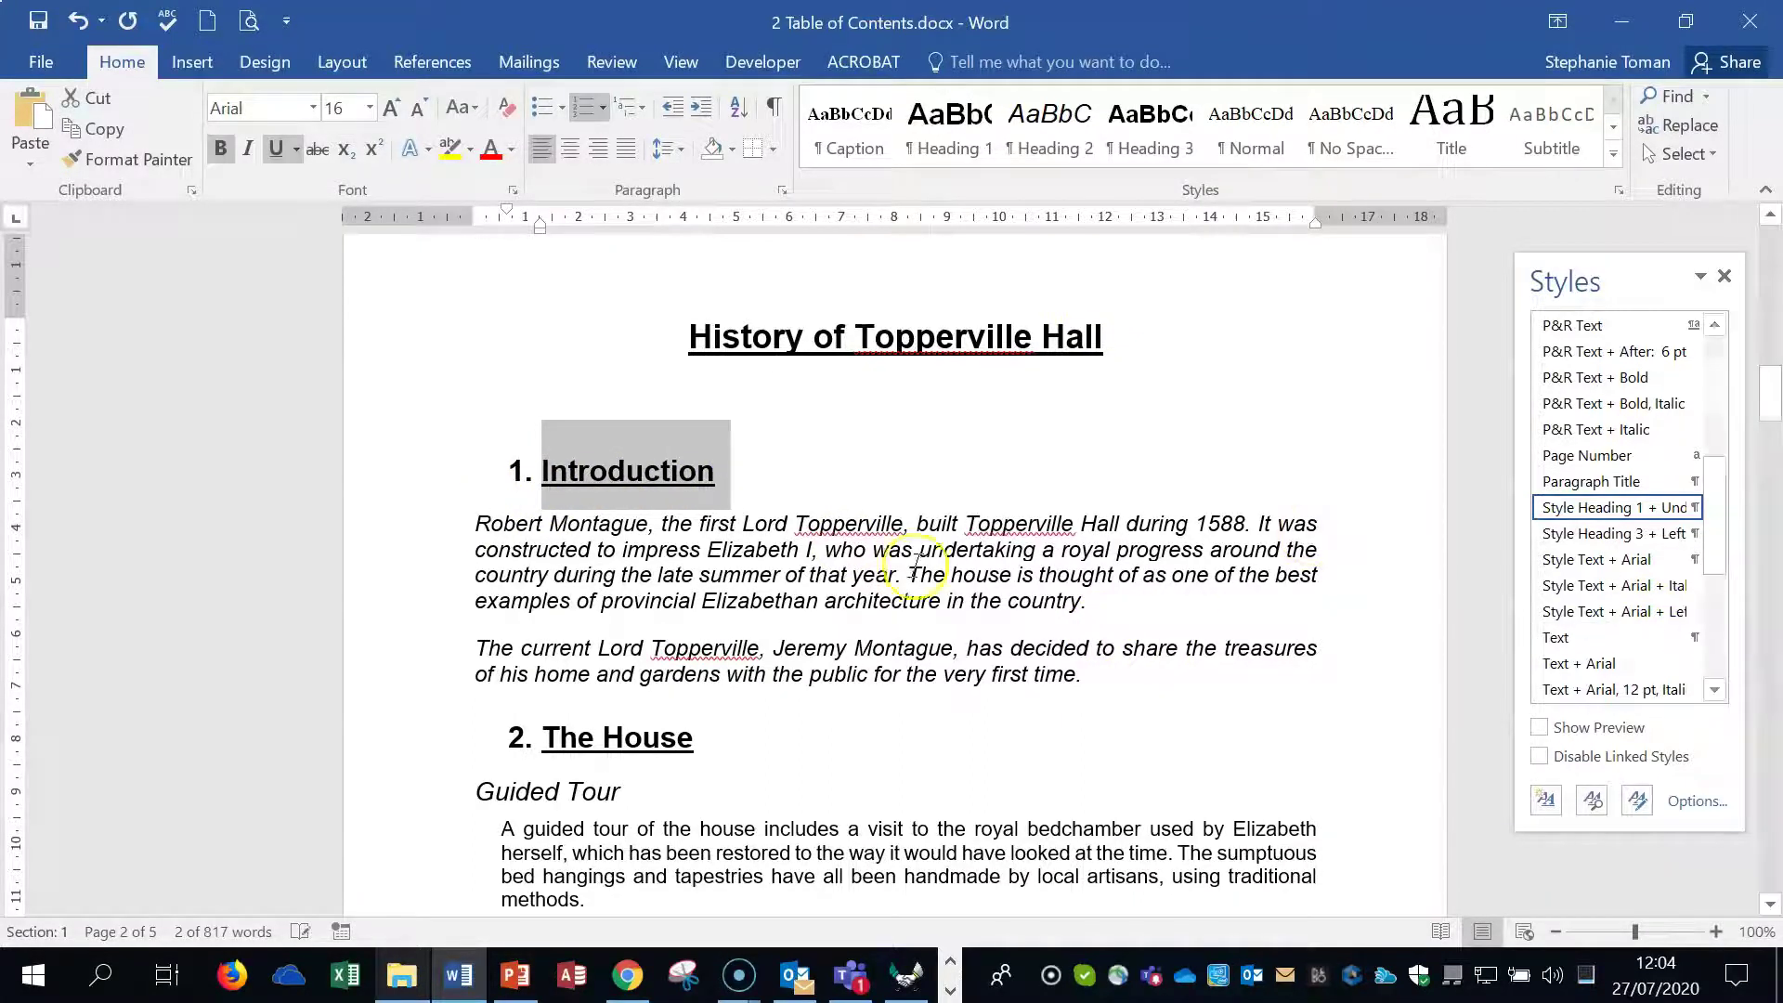
click(1027, 511)
click(1127, 699)
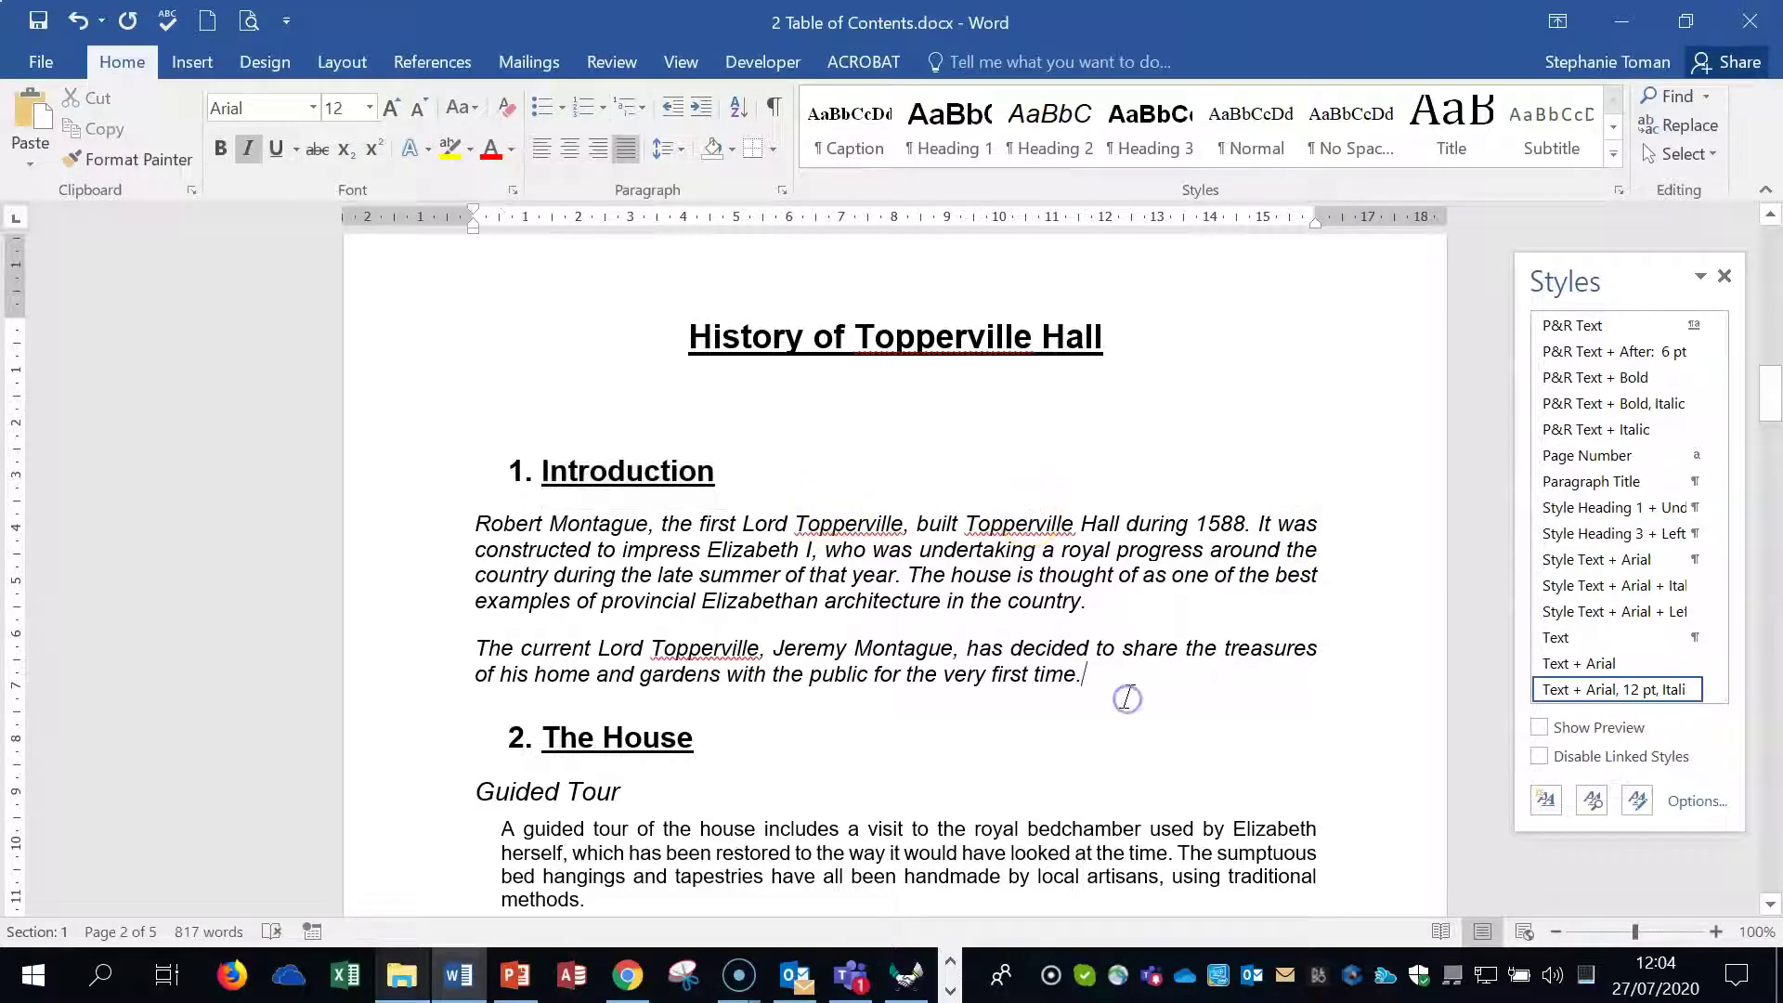
scroll(1127, 699, up, 15)
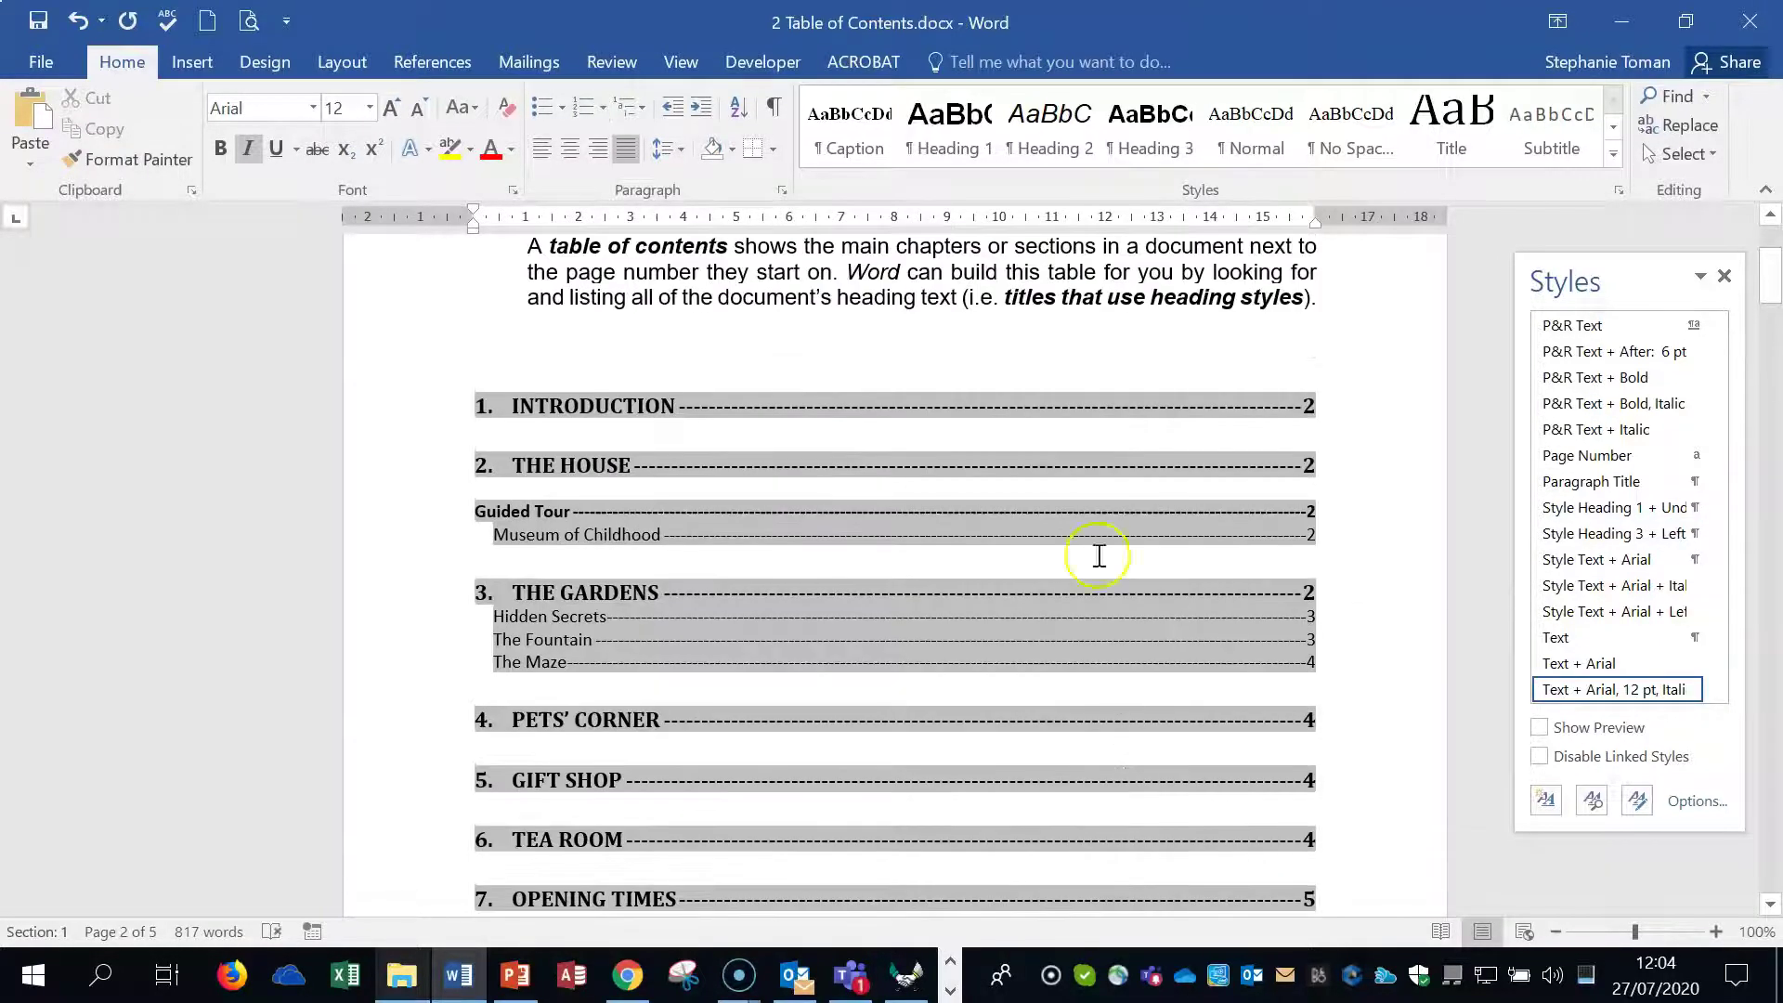
click(468, 340)
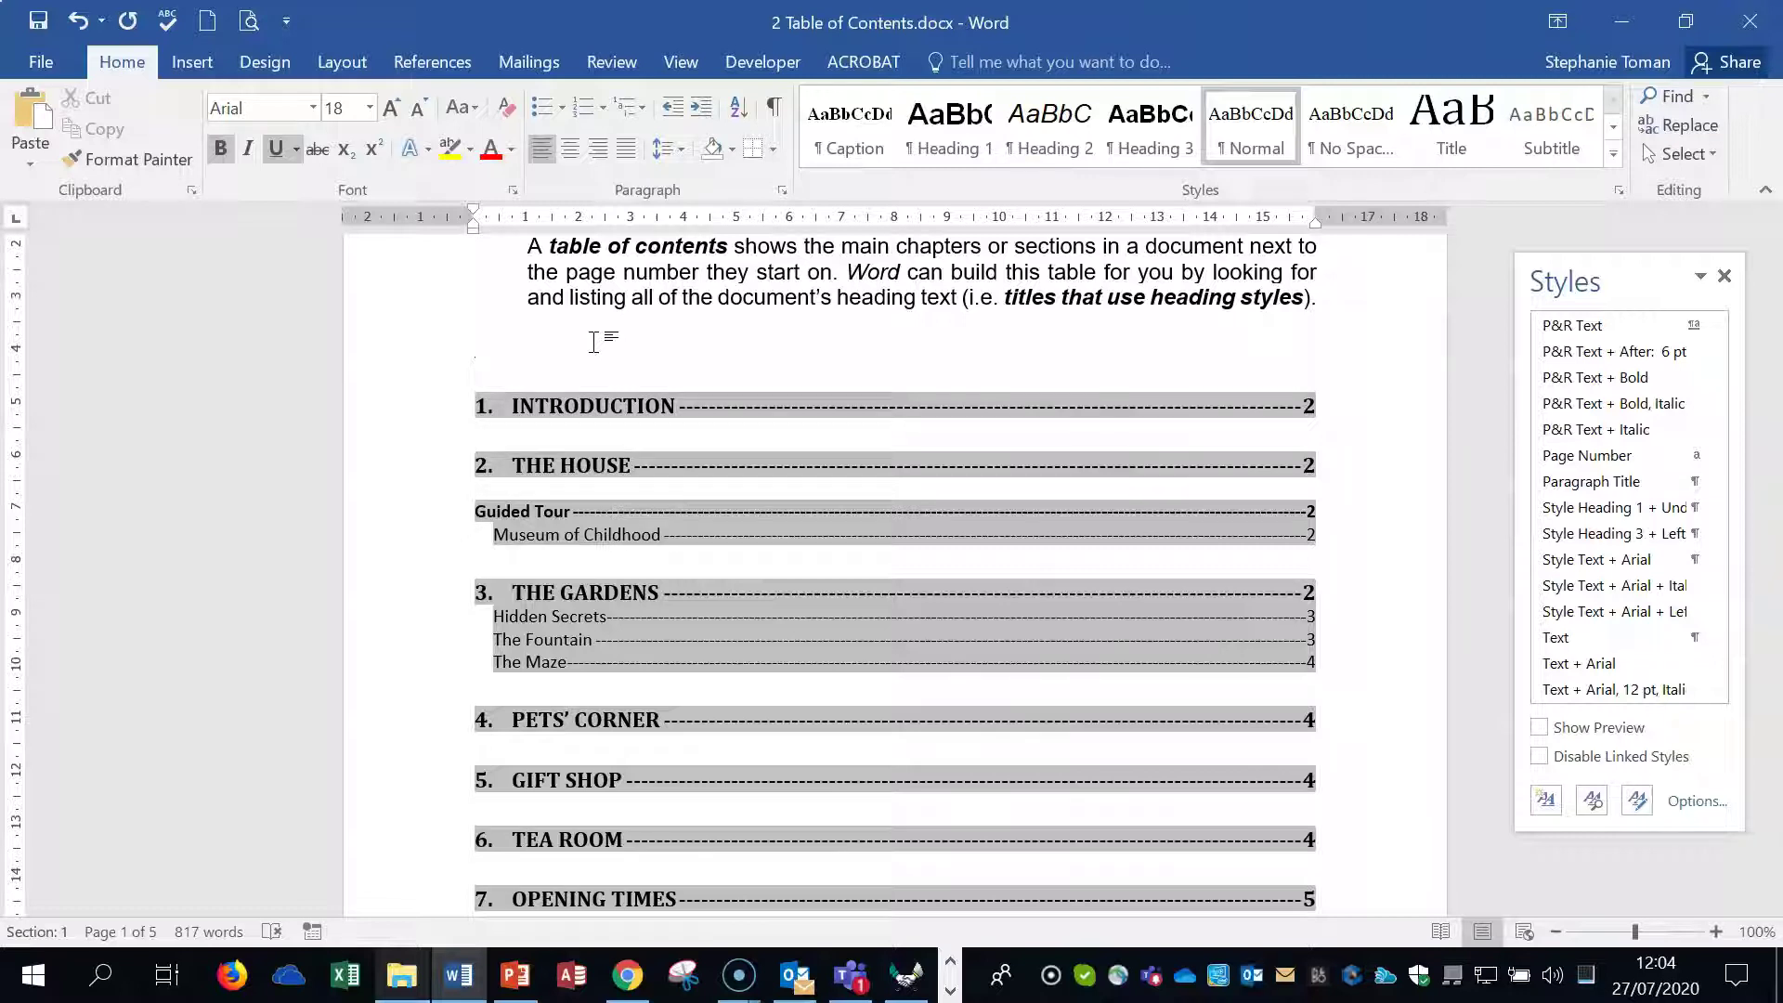
click(1139, 486)
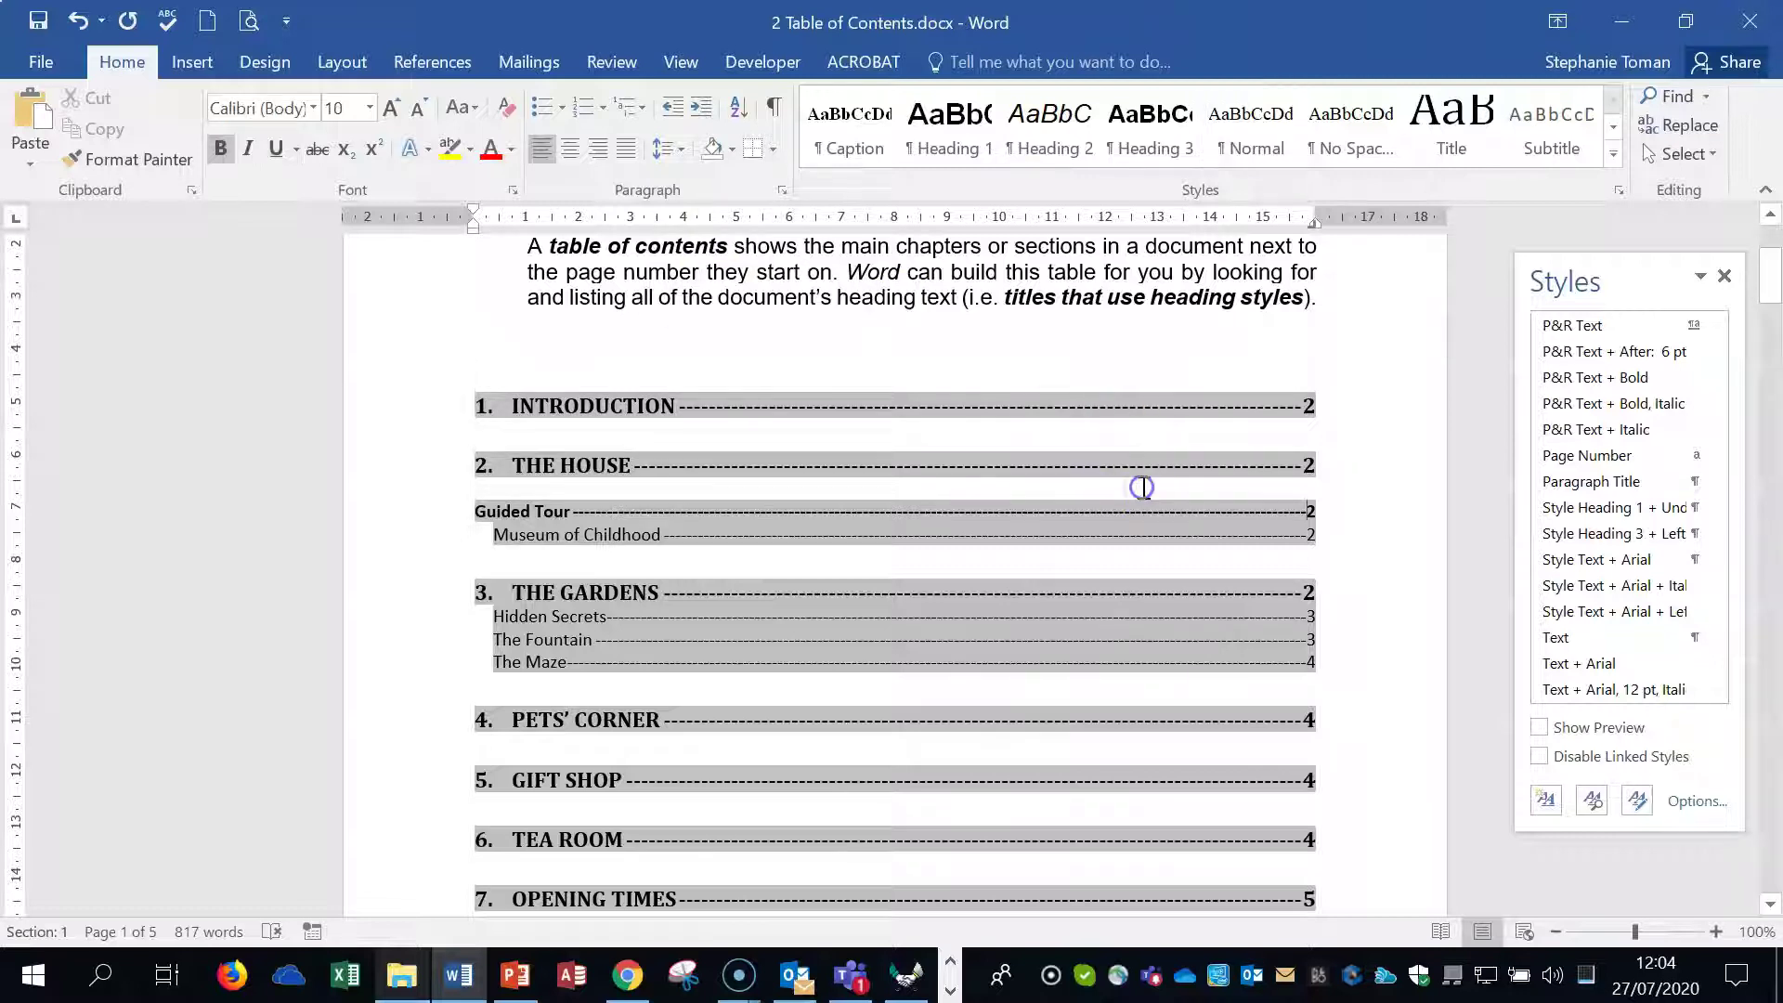
scroll(1145, 488, down, 5)
Close the table of contents document without saving and open 3 Bookmarks.docx from the 6 References folder.
click(1750, 26)
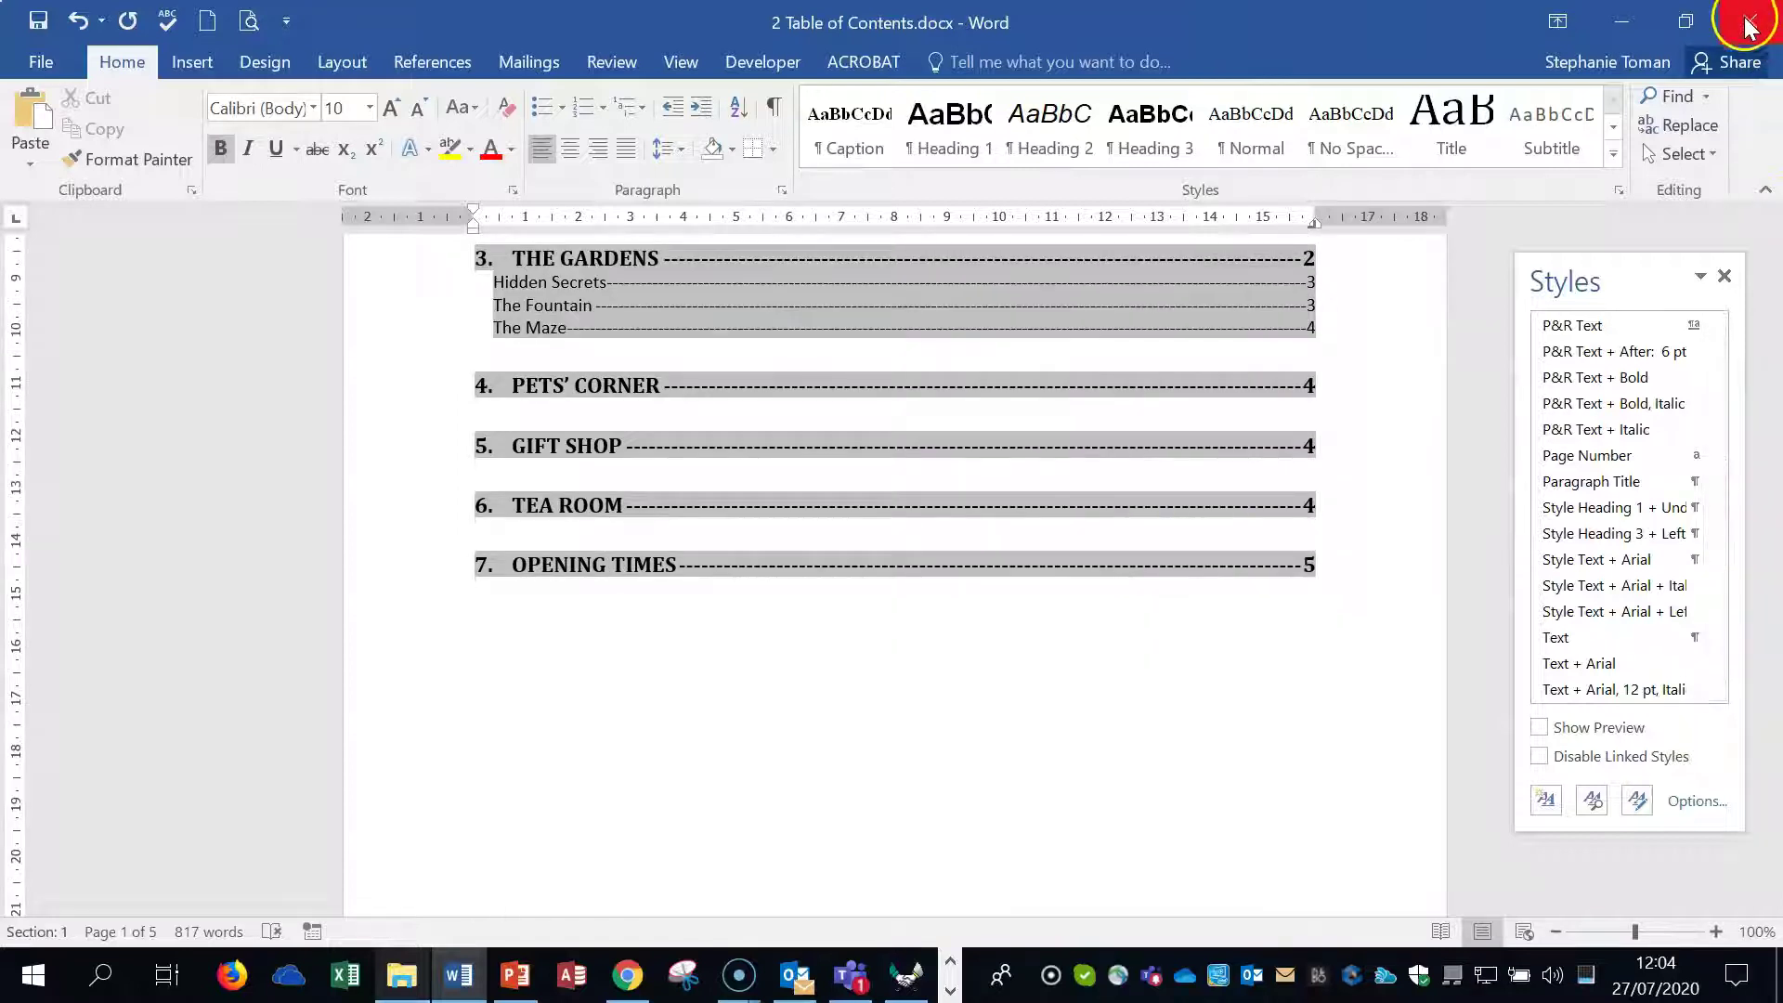
click(885, 547)
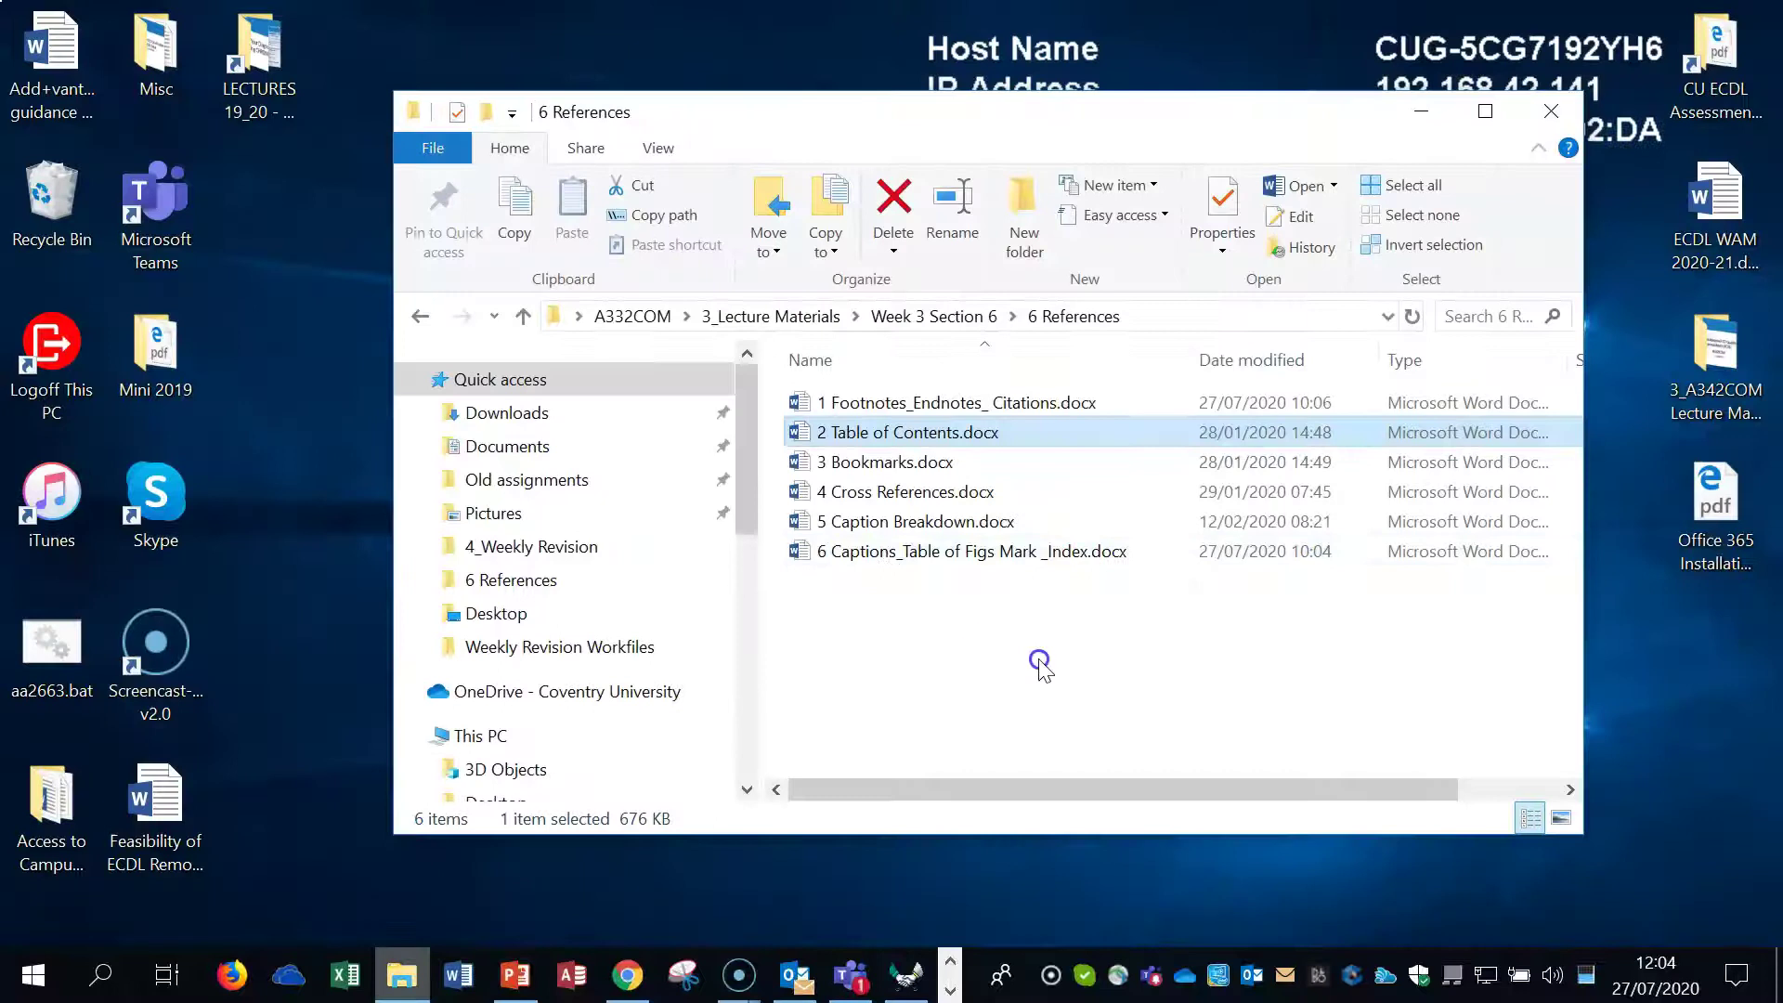
click(834, 444)
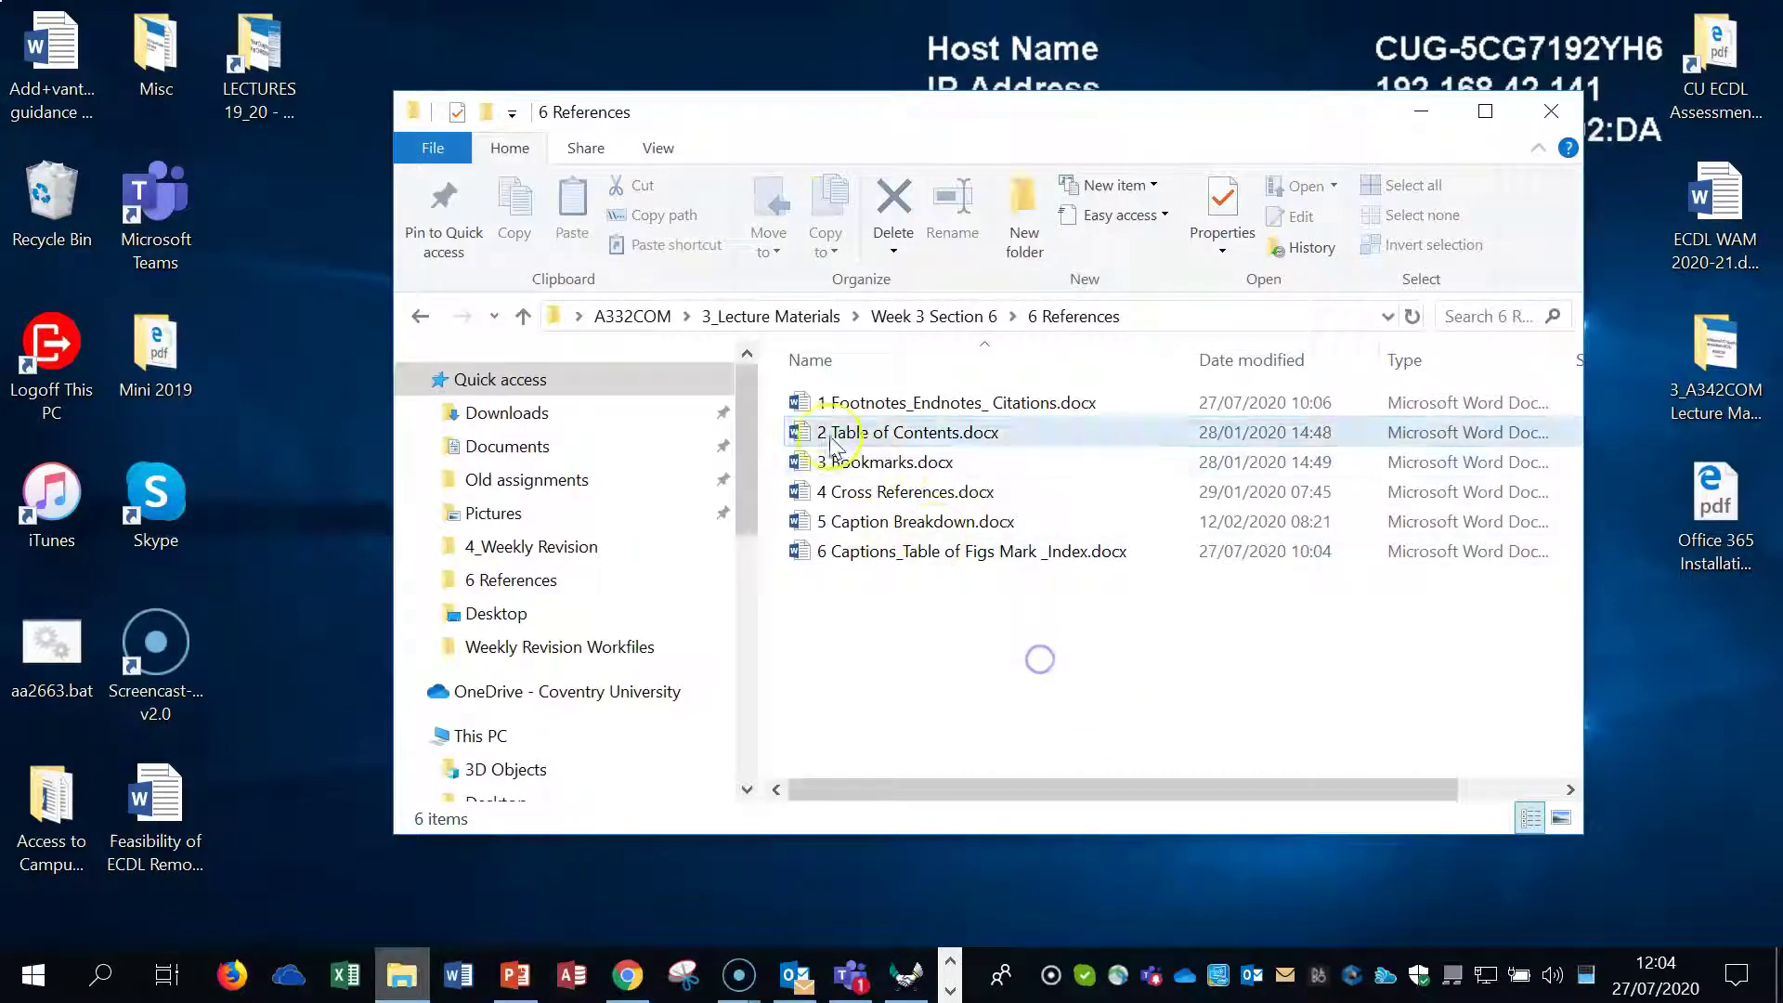
click(894, 473)
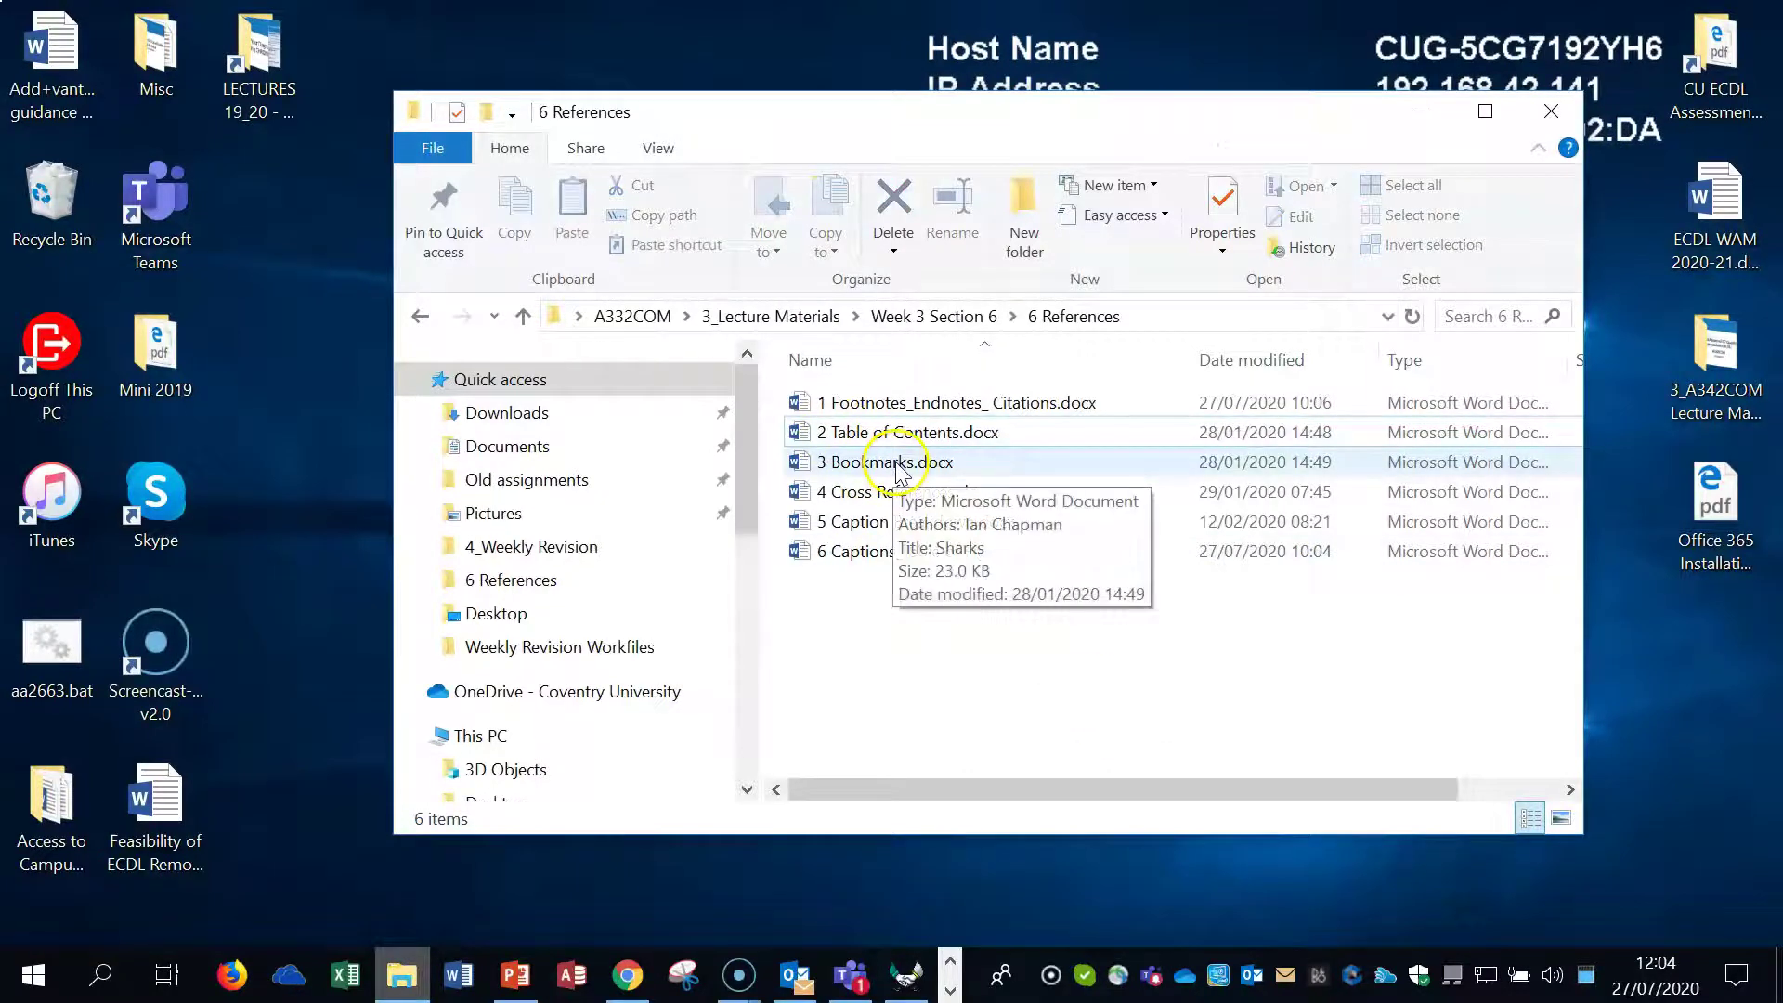
double_click(897, 469)
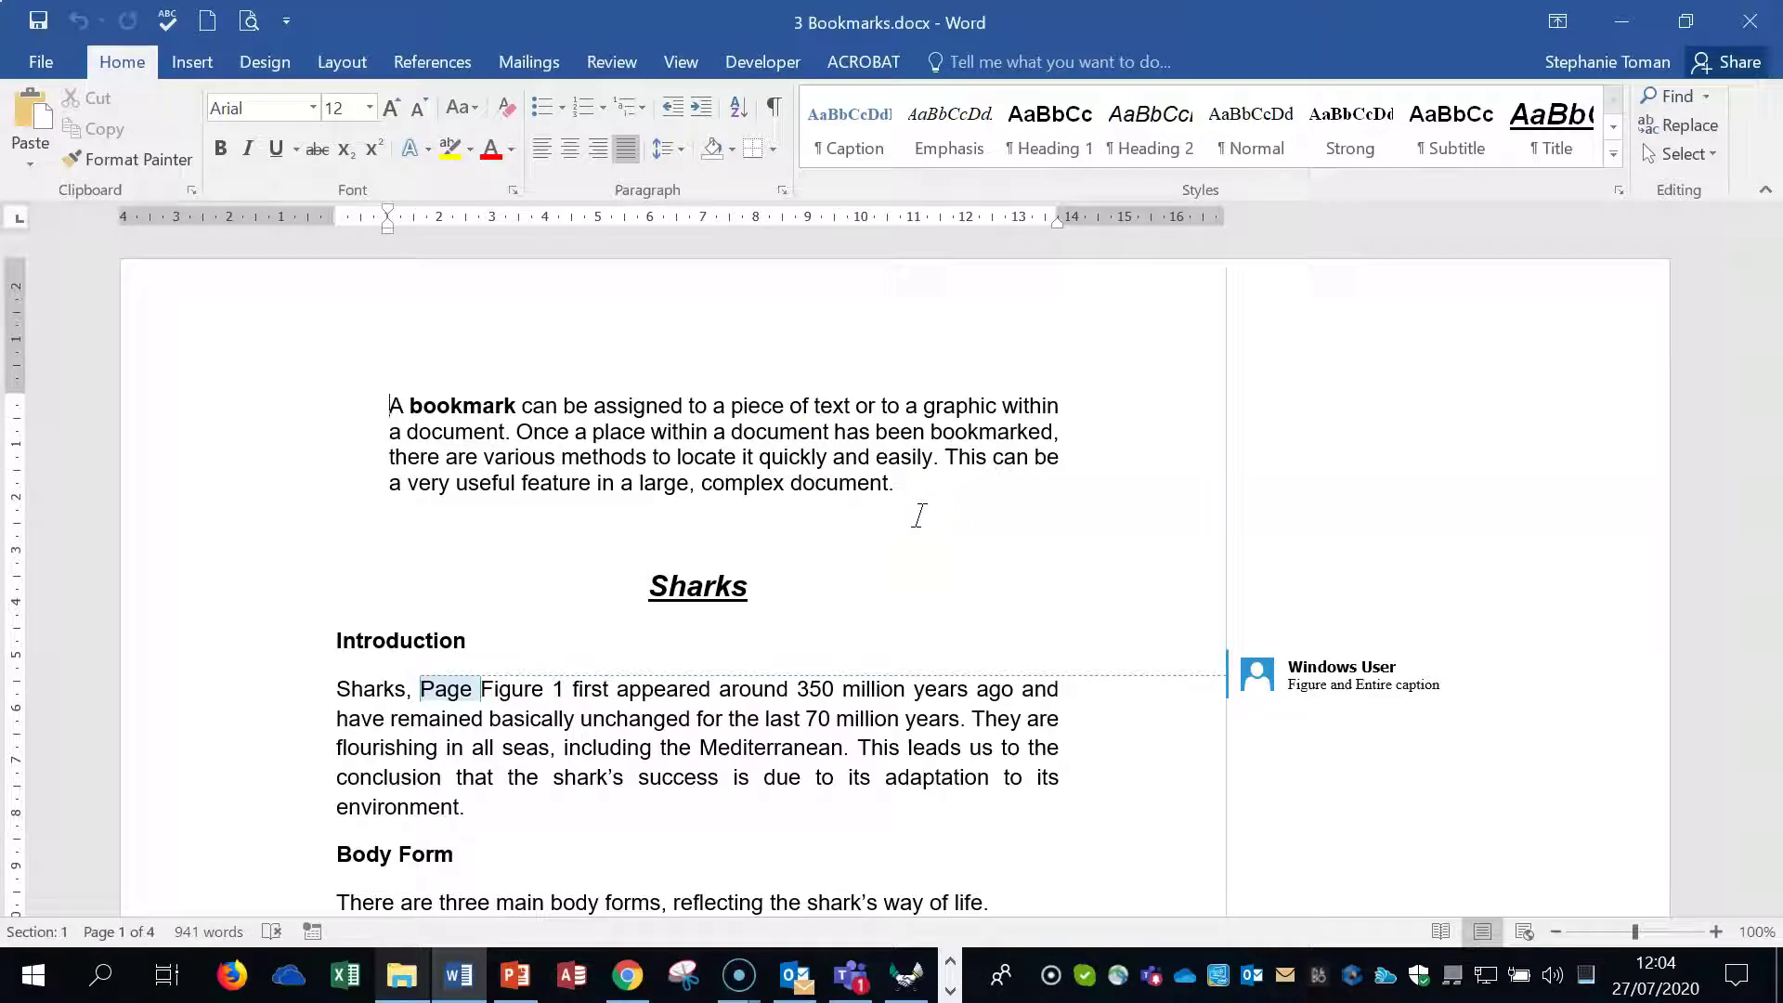
Go to the existing bookmarks Conclusion, Senses and Shark_pic one after another to view the places they mark.
click(195, 65)
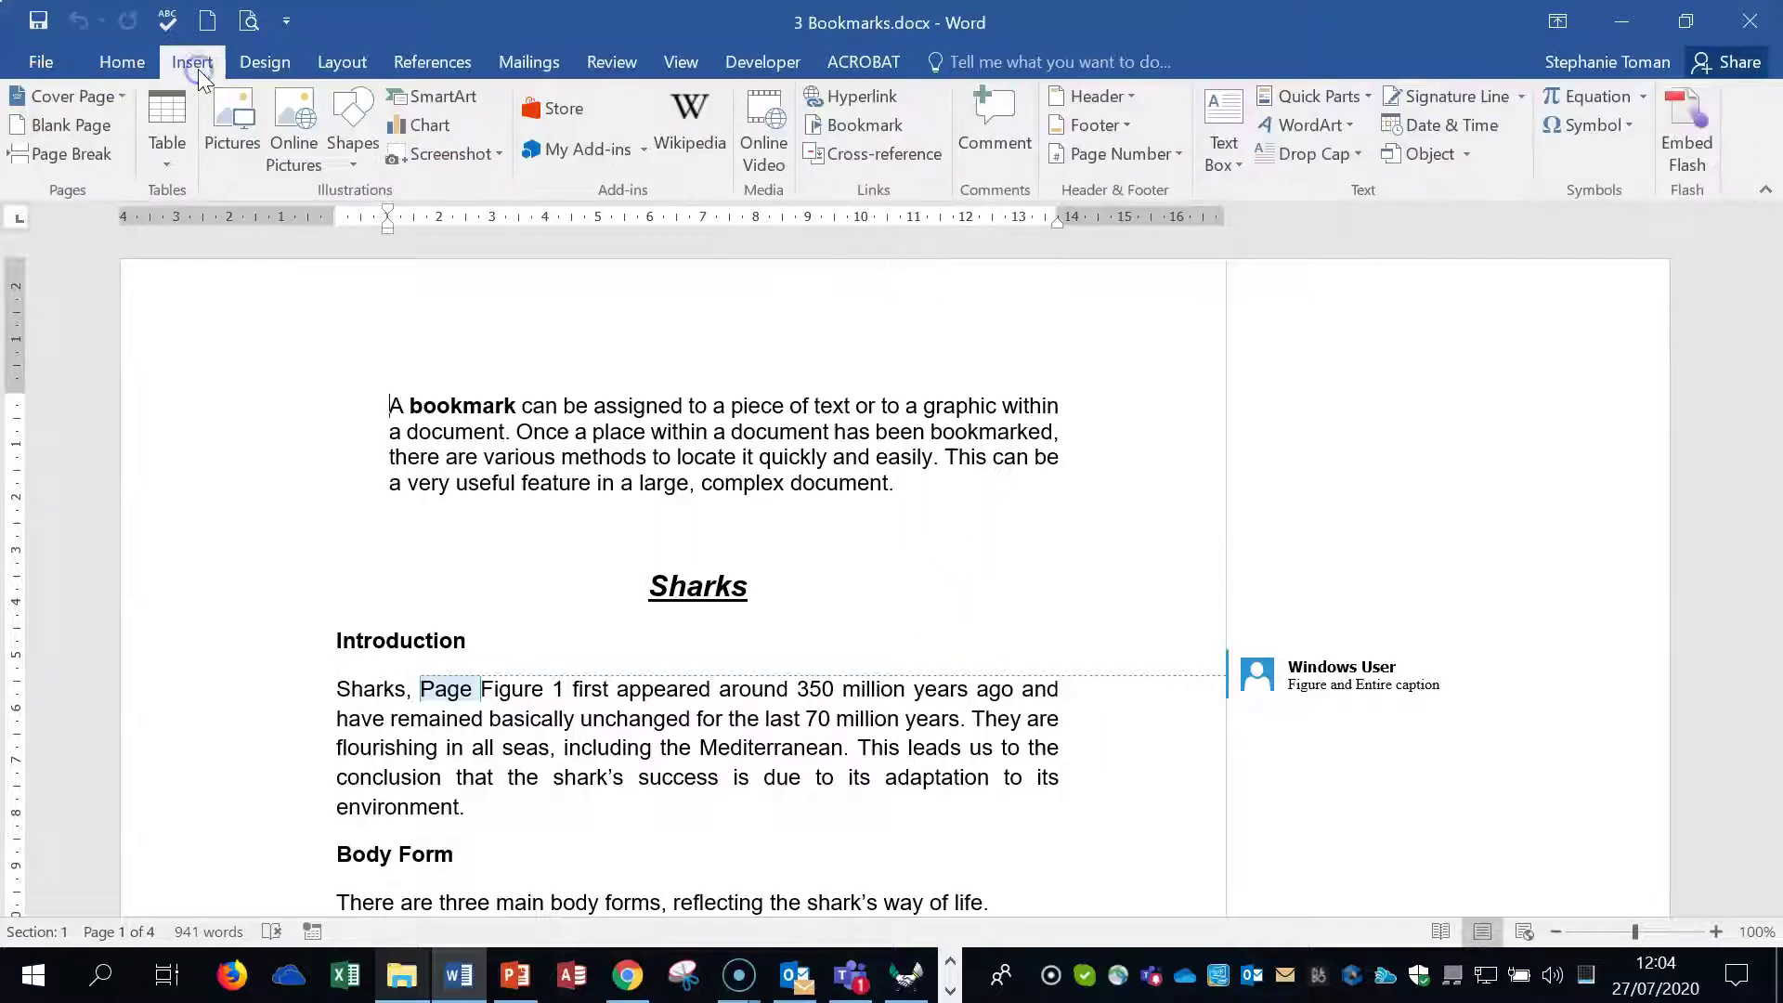
click(863, 130)
drag(871, 232, 1268, 125)
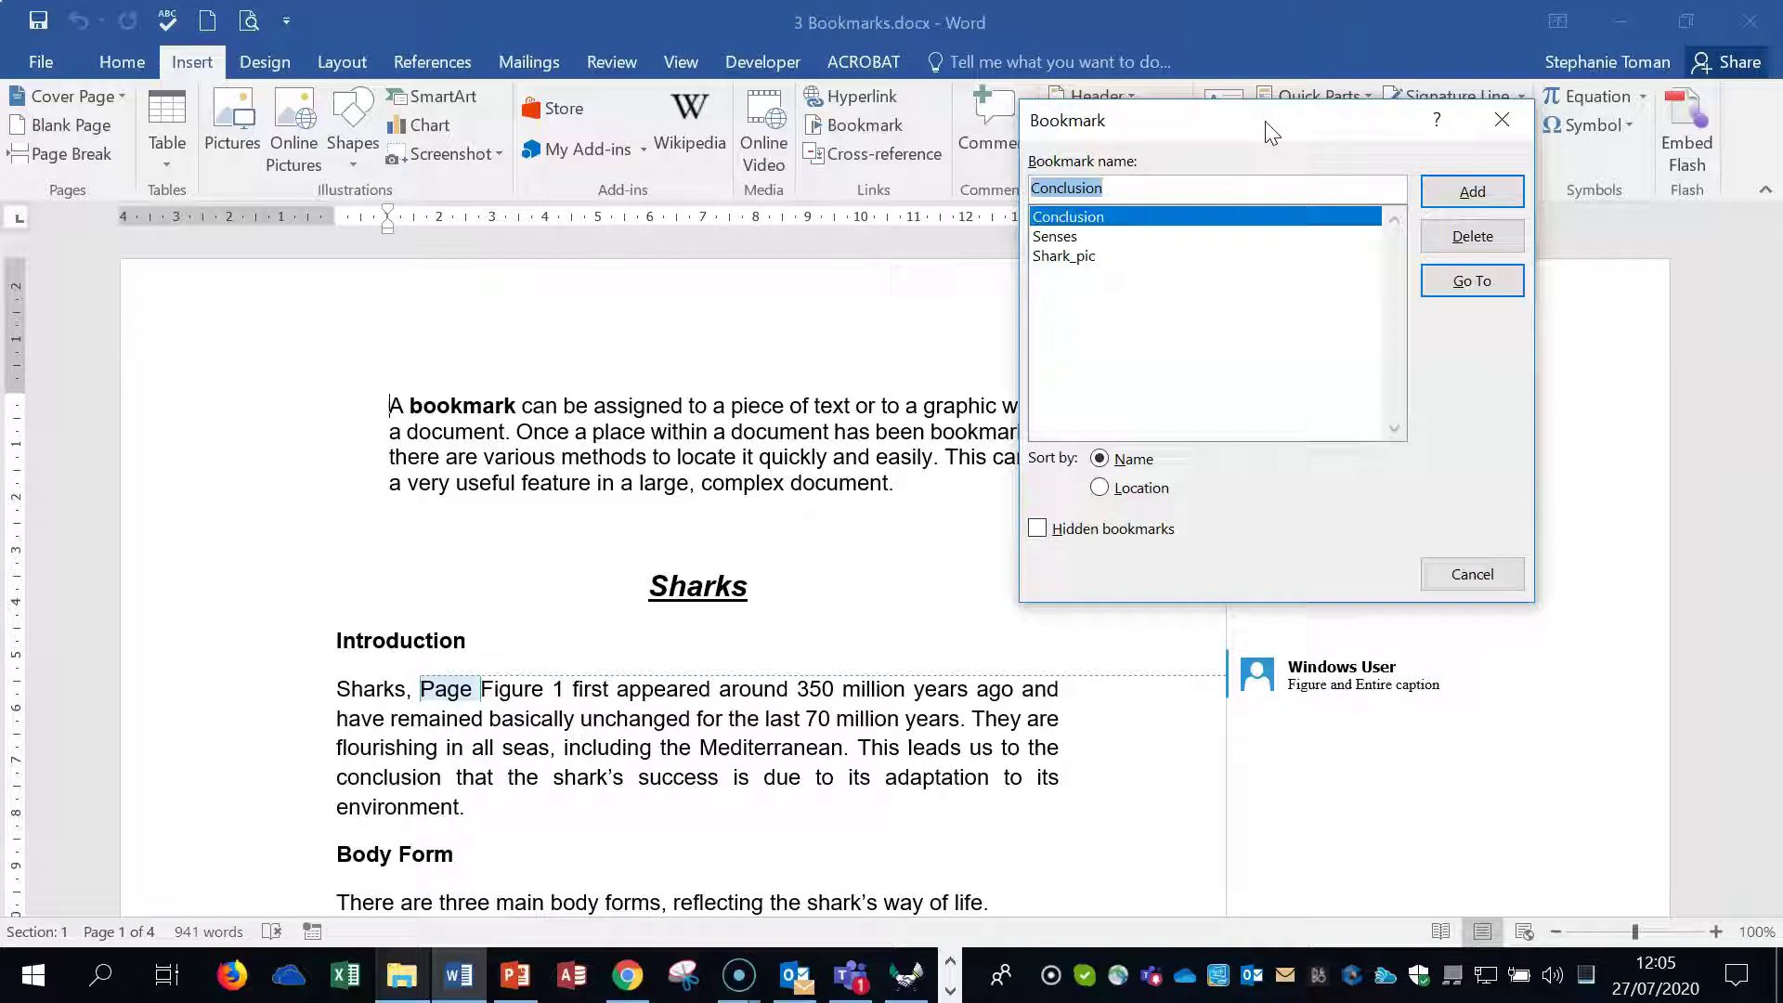
click(1472, 282)
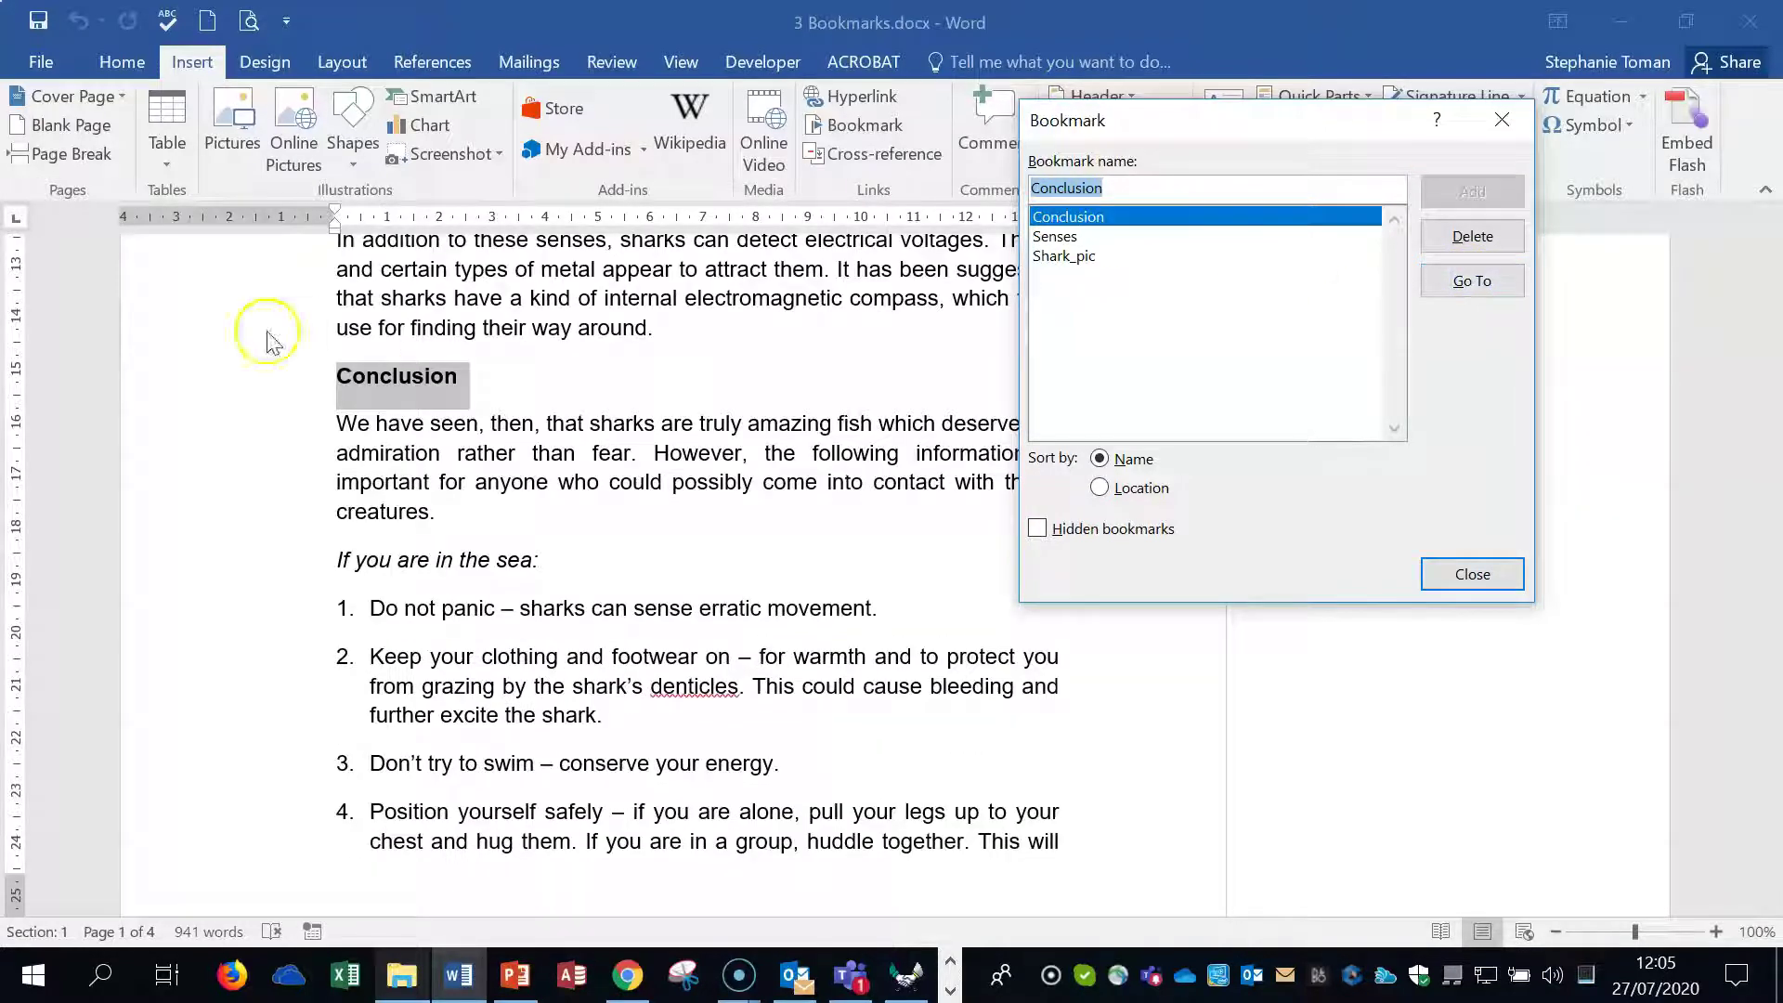
click(1056, 236)
click(1475, 284)
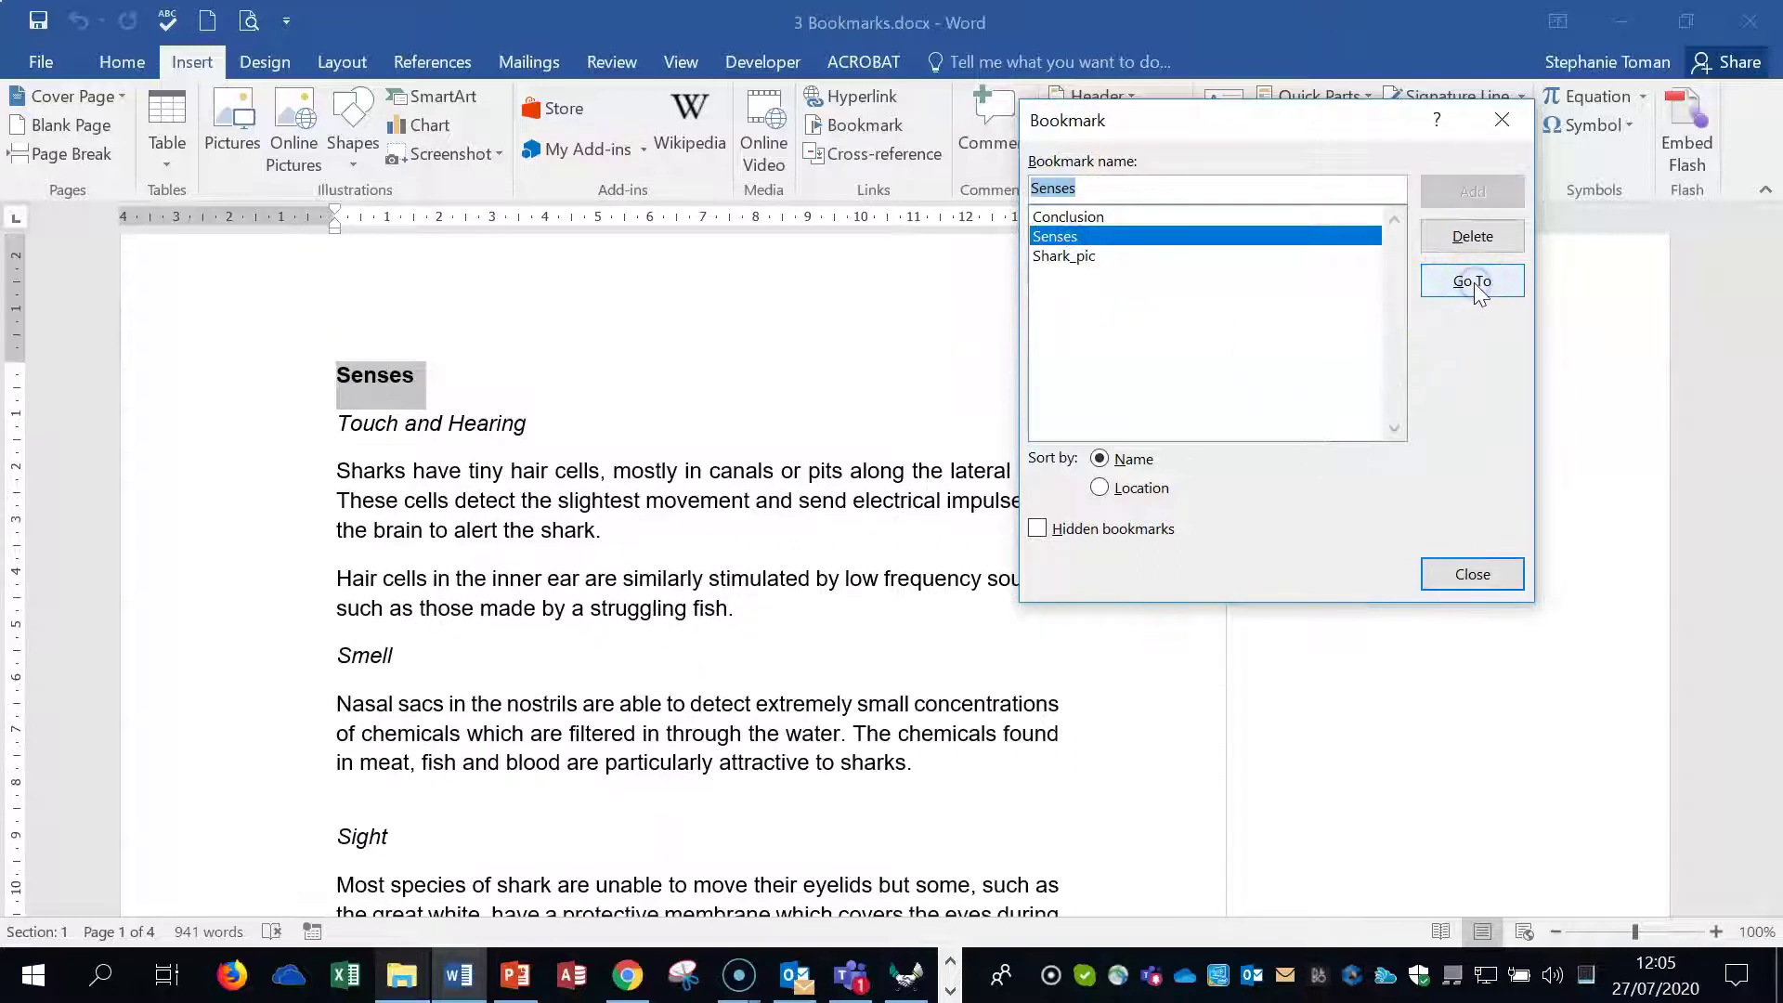
click(1059, 261)
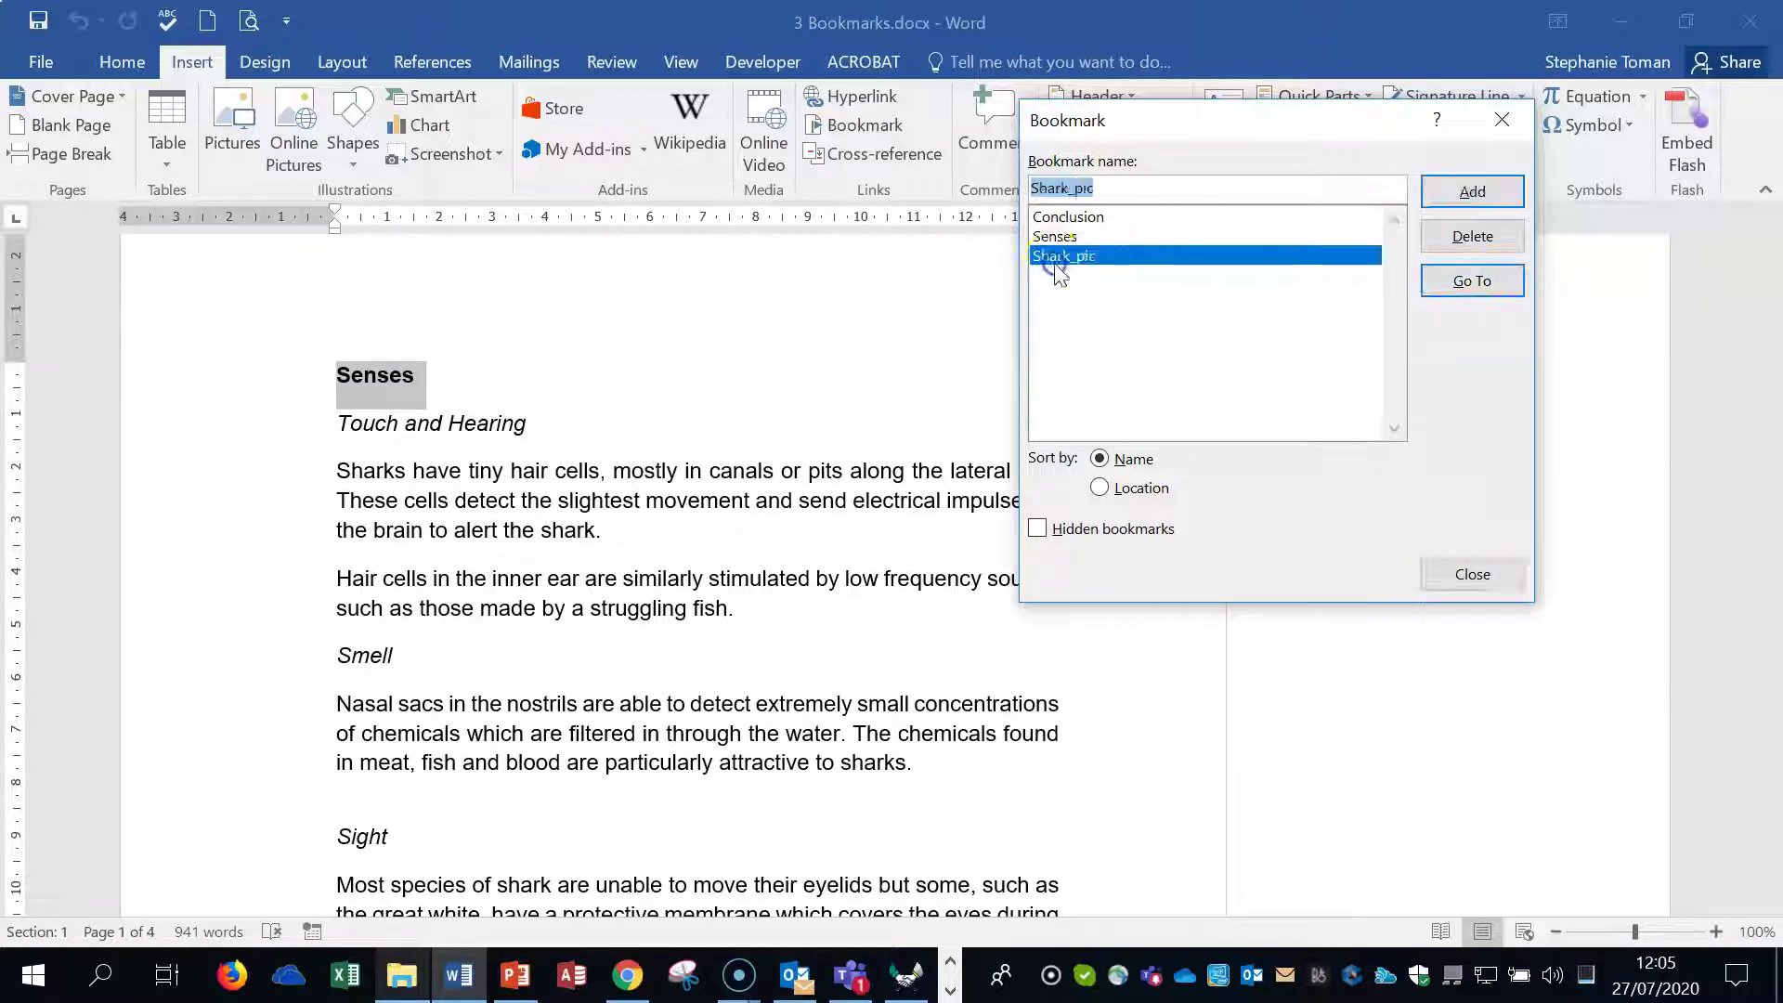
click(1470, 283)
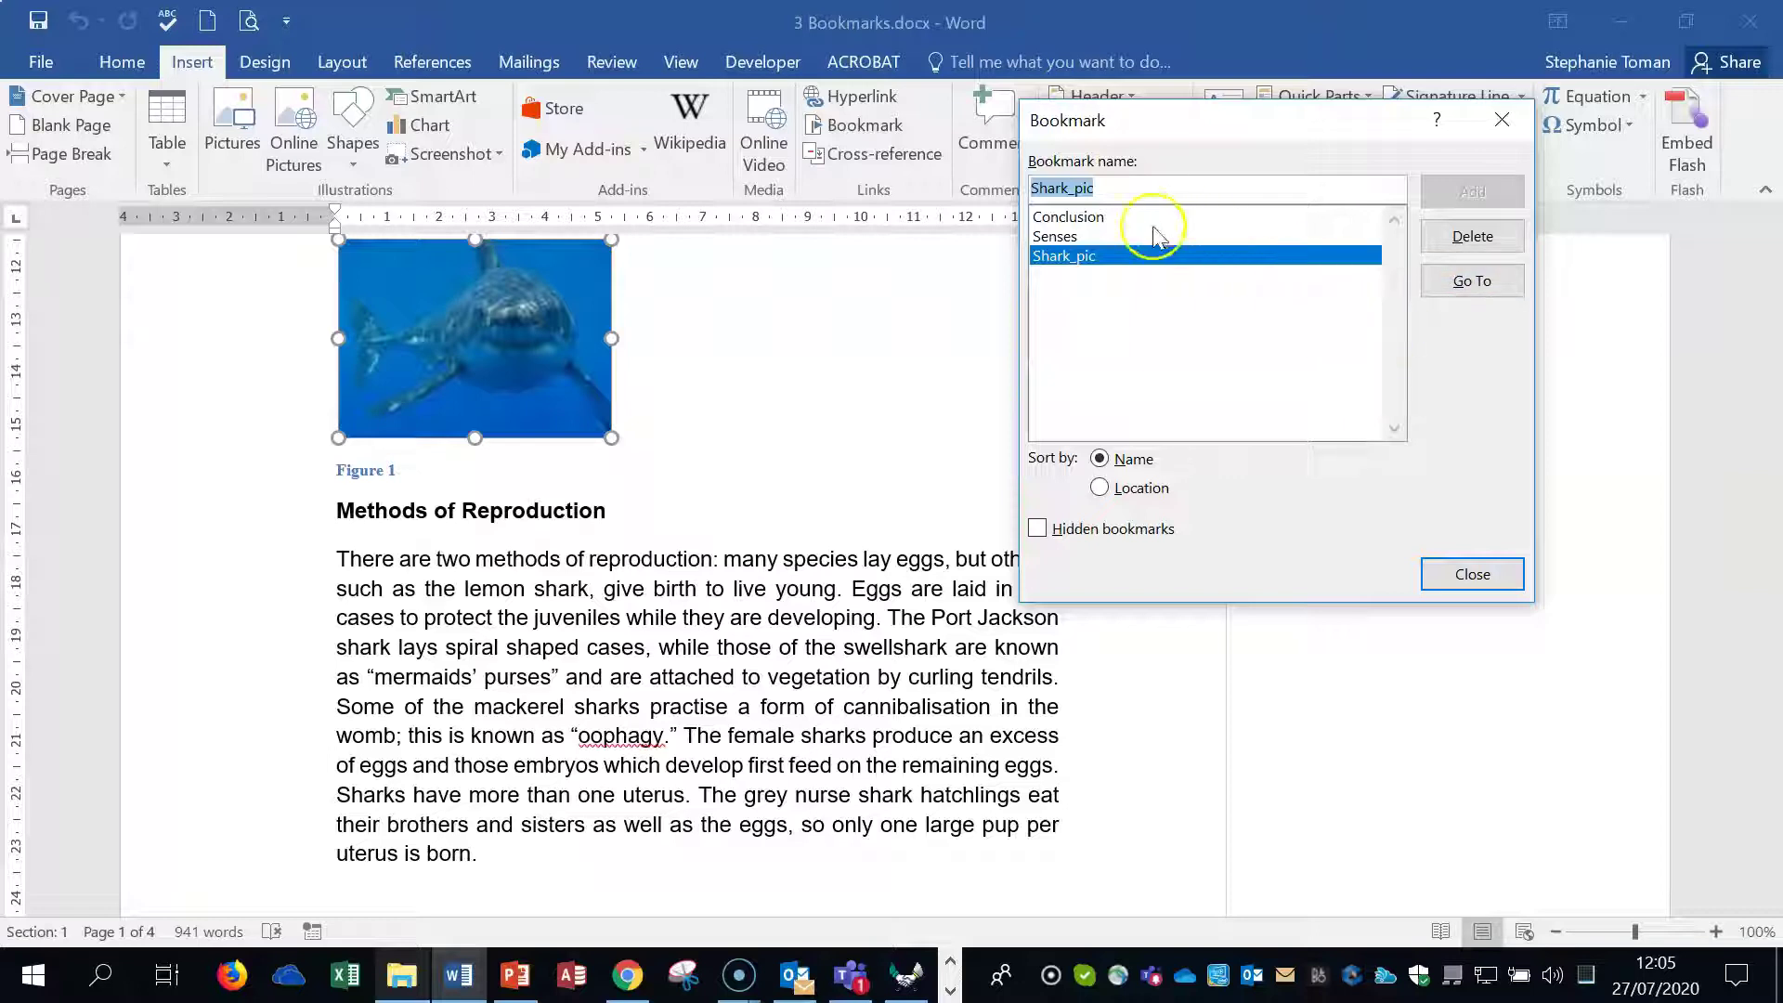
Delete the bookmarks Shark_pic, Senses and Conclusion, and close the Bookmark dialog.
click(1449, 242)
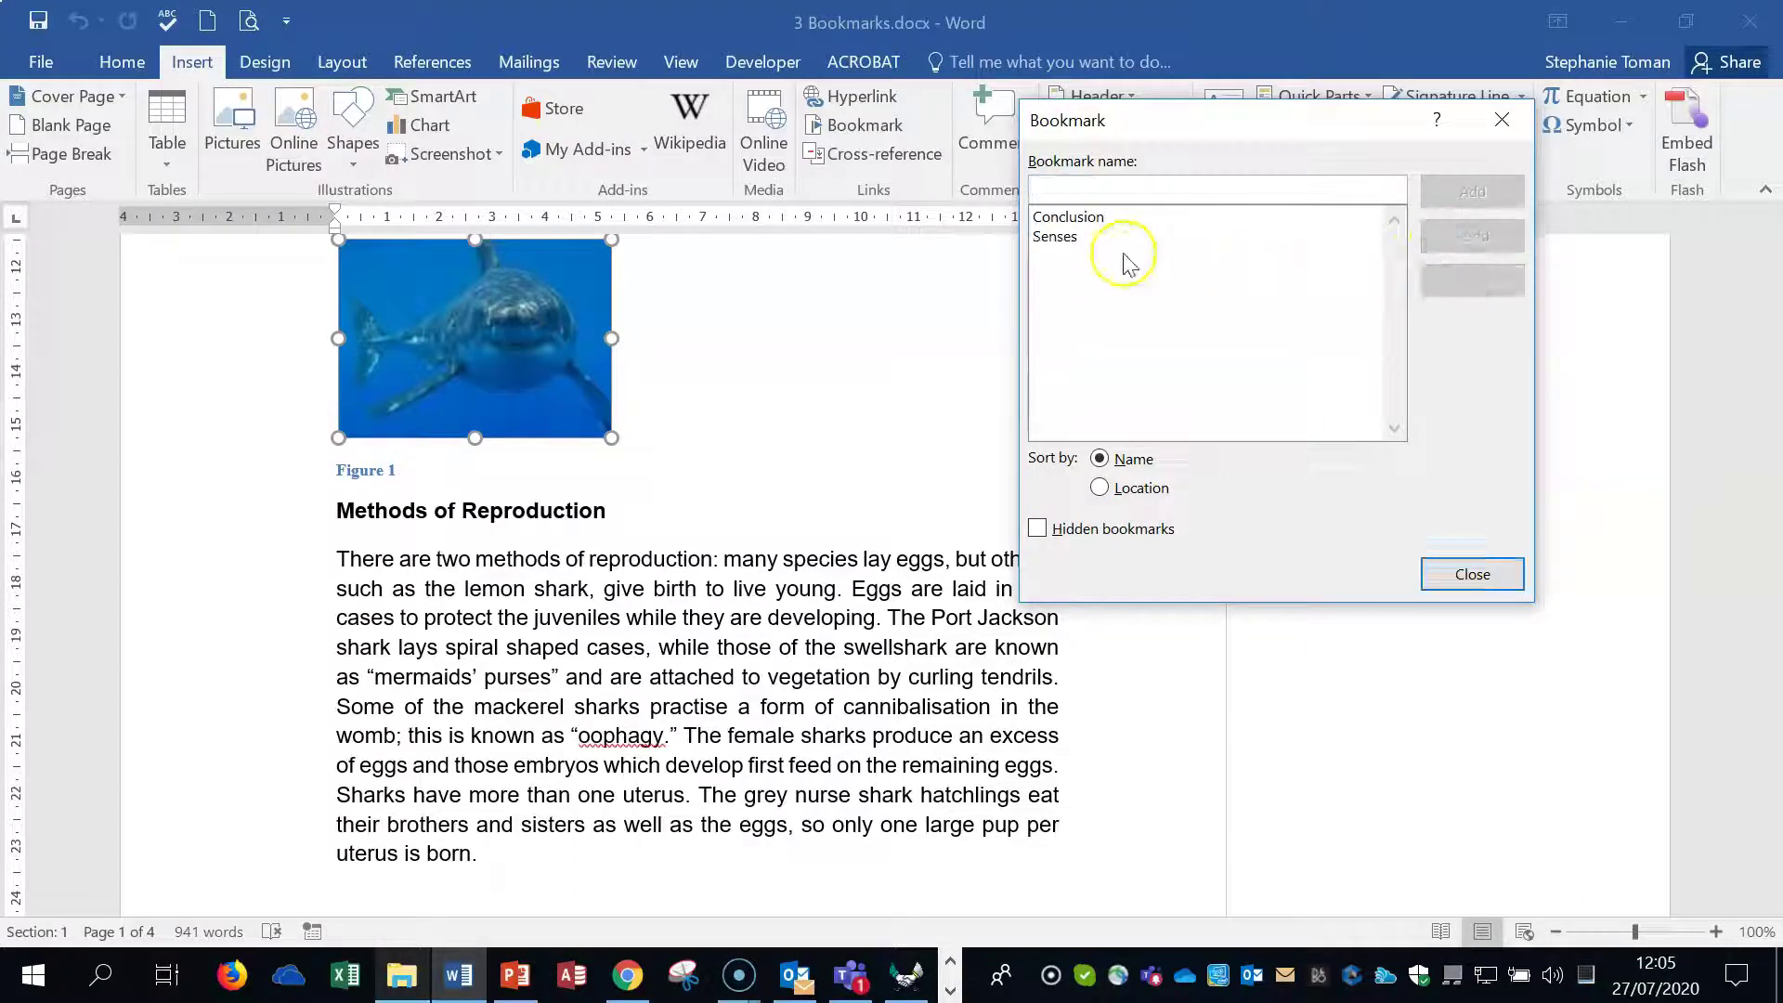
click(1126, 239)
click(1468, 232)
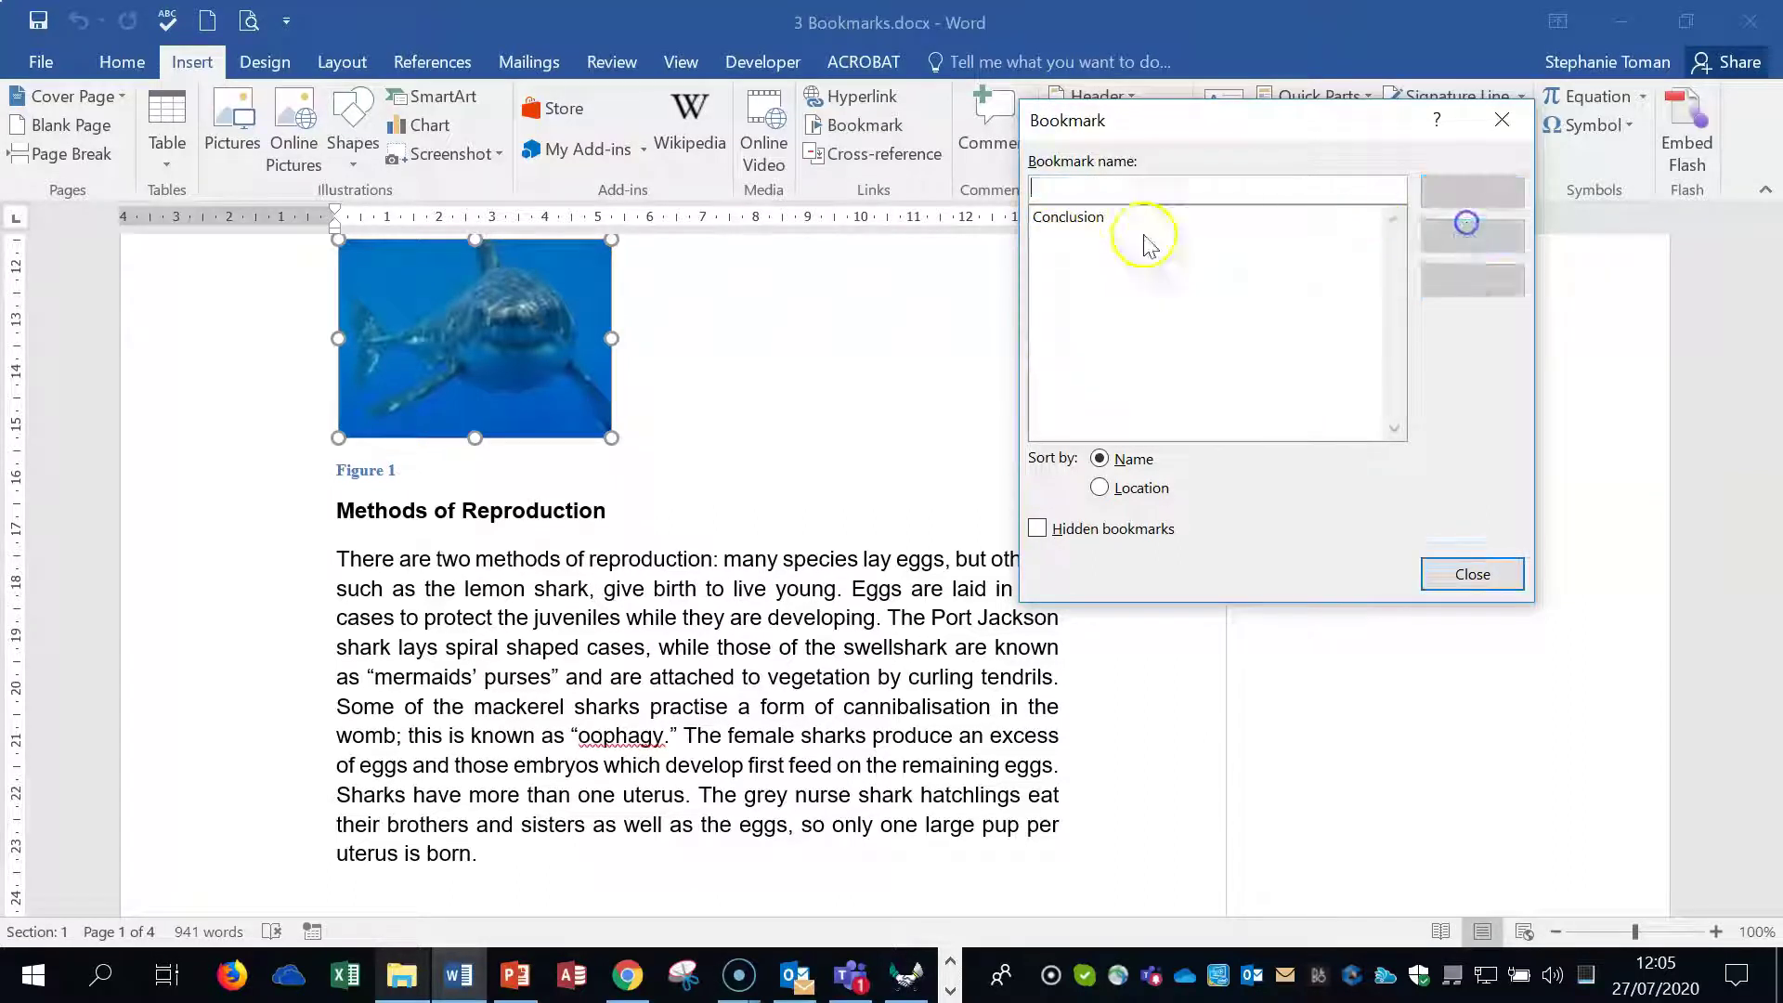
click(1073, 217)
click(1461, 240)
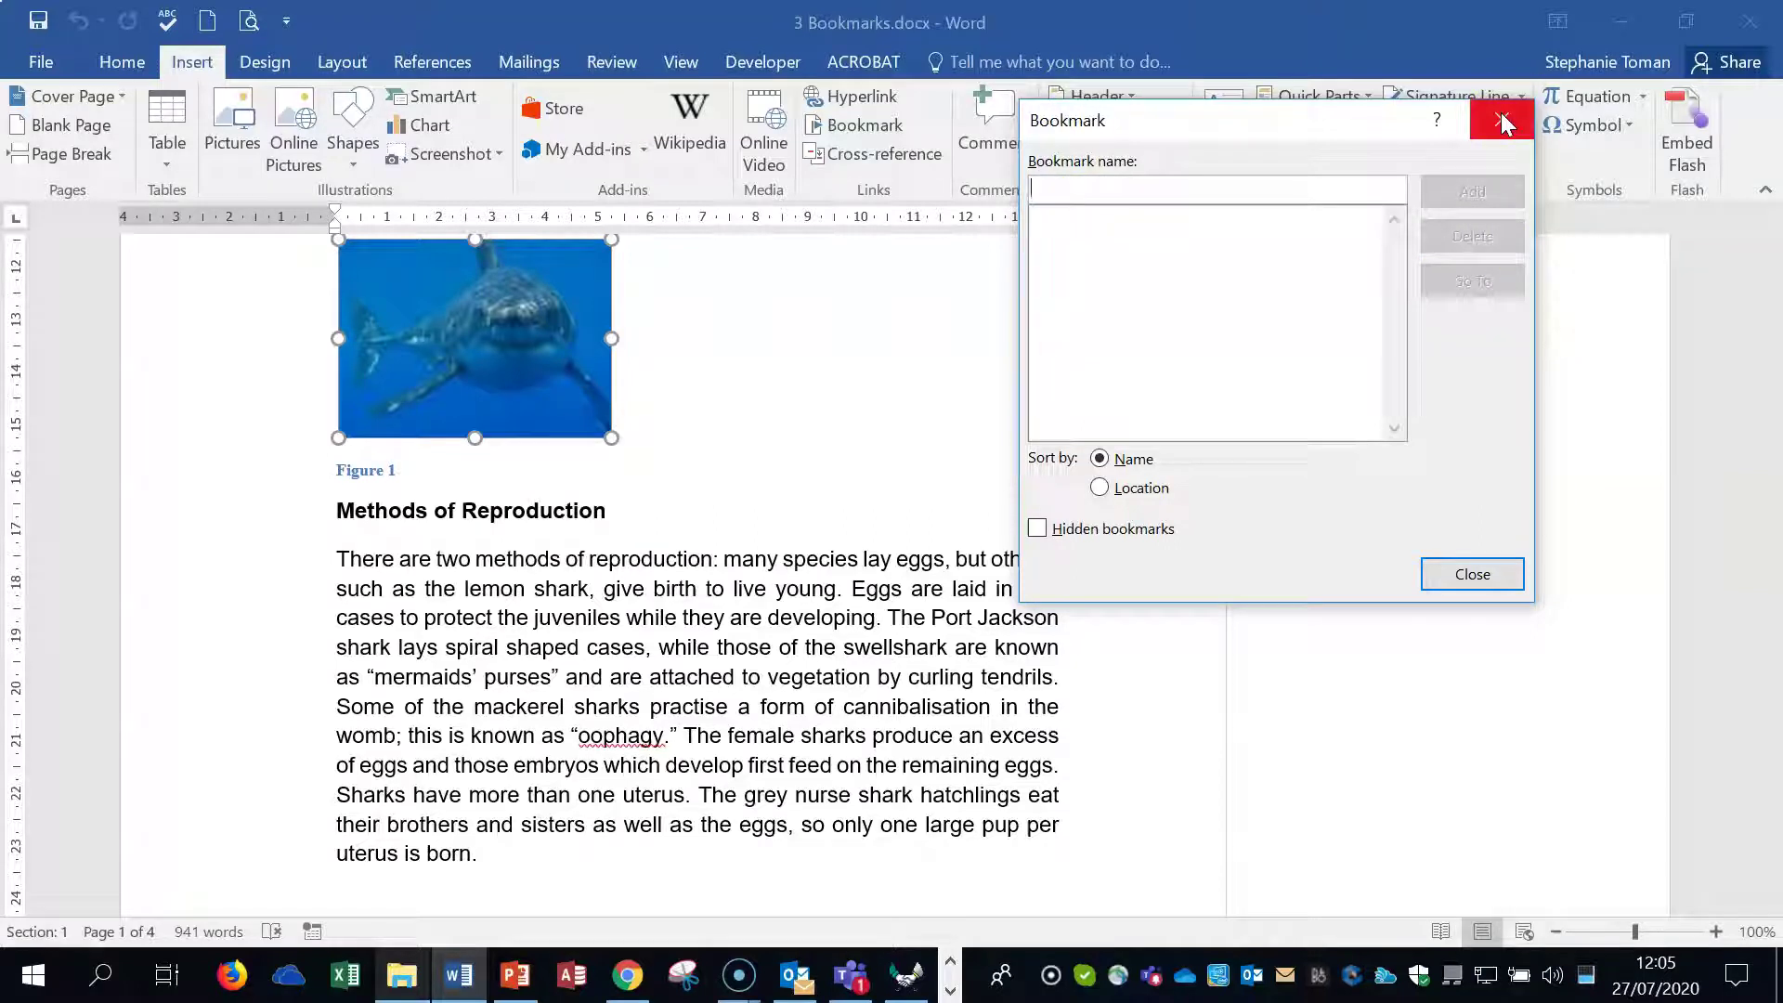
click(1457, 567)
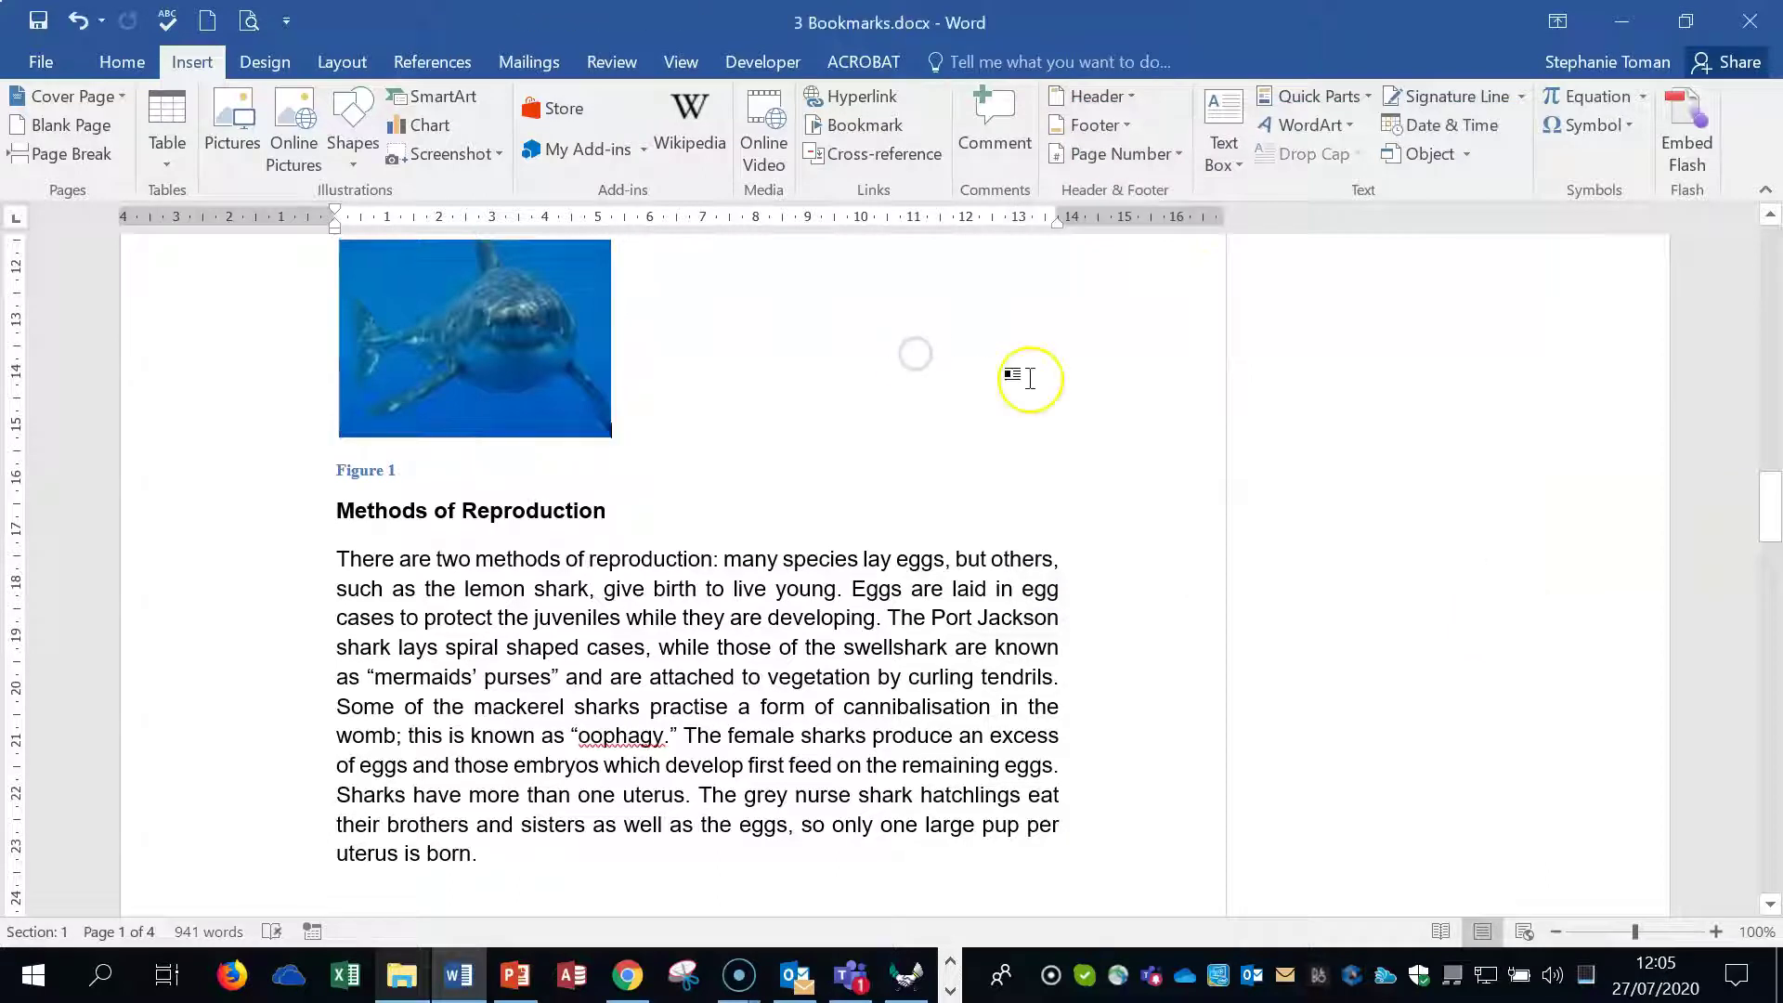
Add a bookmark named Shark_pic to the shark picture above the Figure 1 caption.
scroll(1031, 379, up, 10)
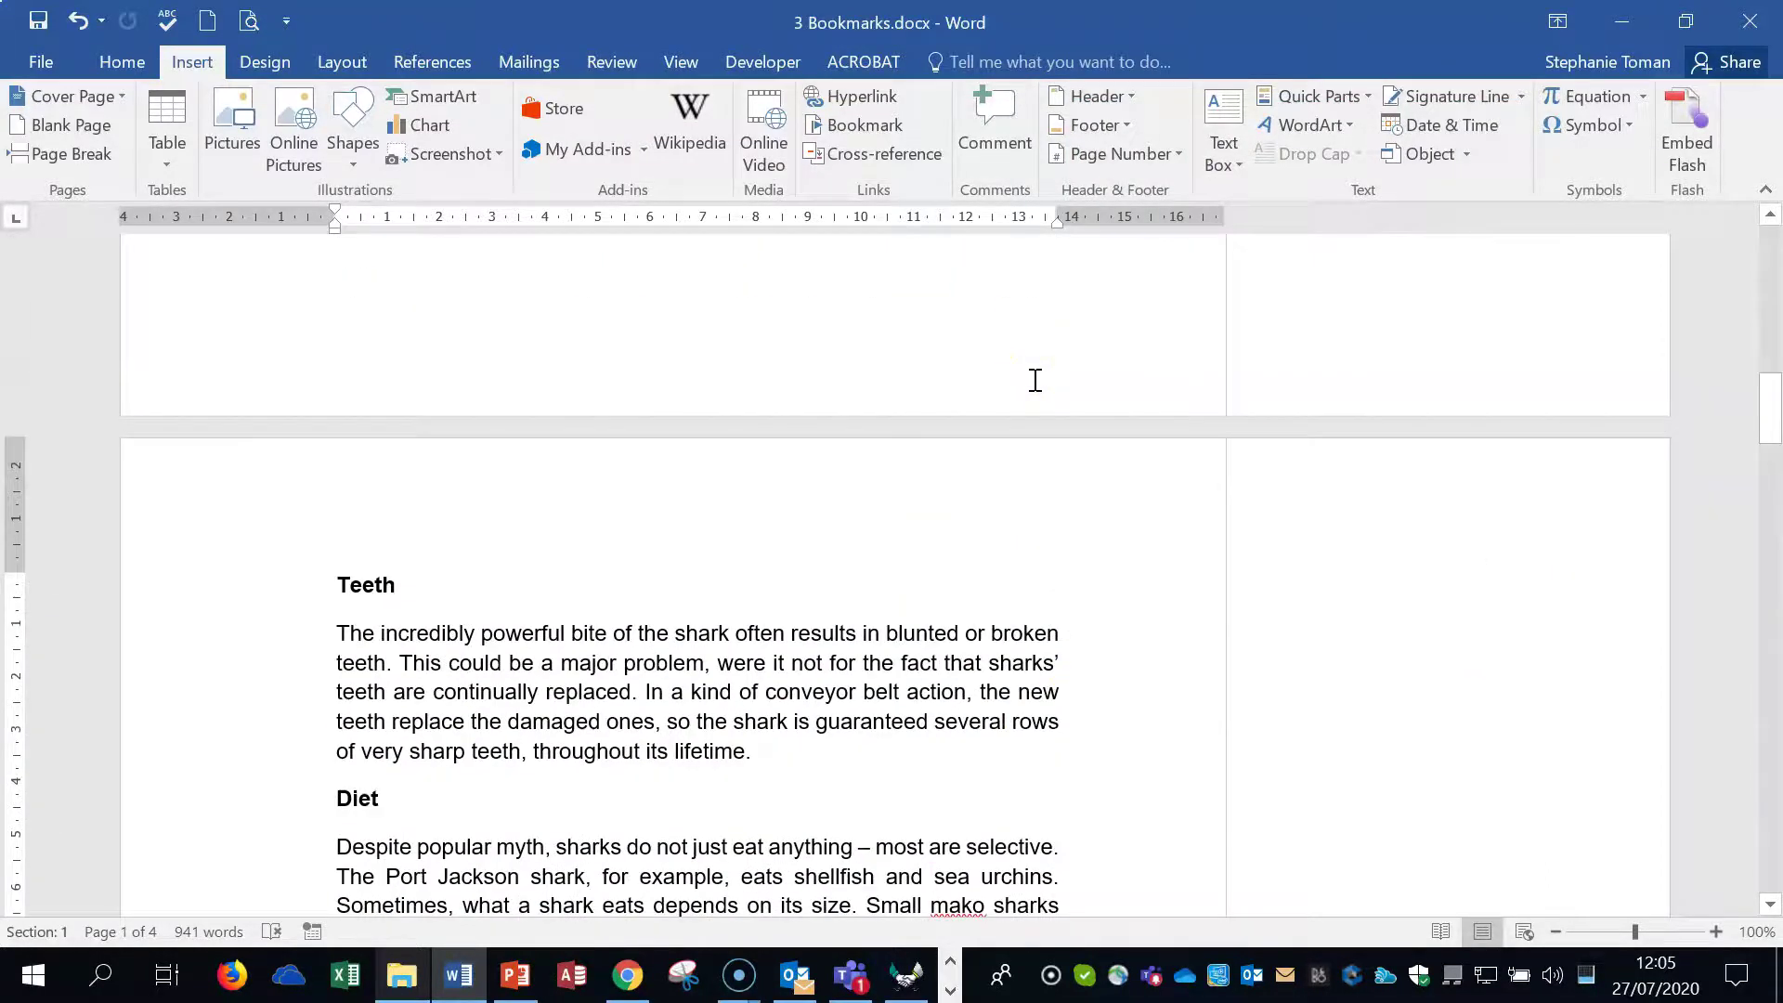
scroll(1036, 379, up, 8)
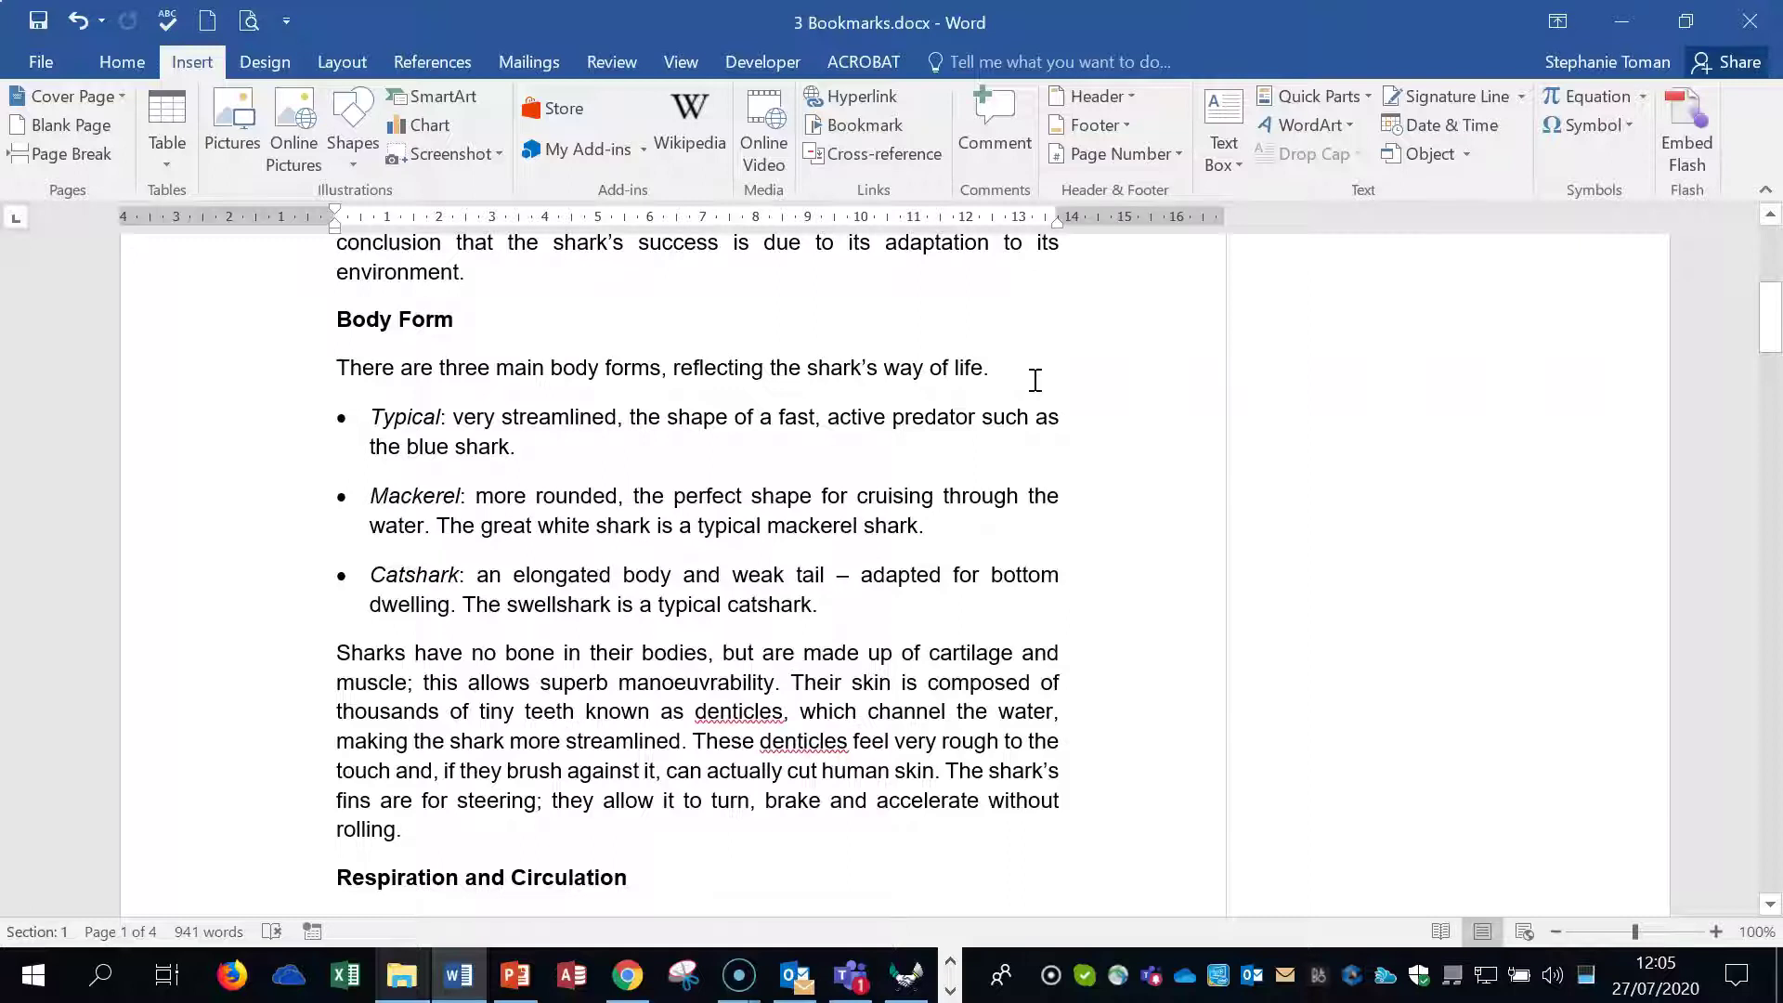
scroll(1036, 380, up, 4)
scroll(1035, 380, down, 10)
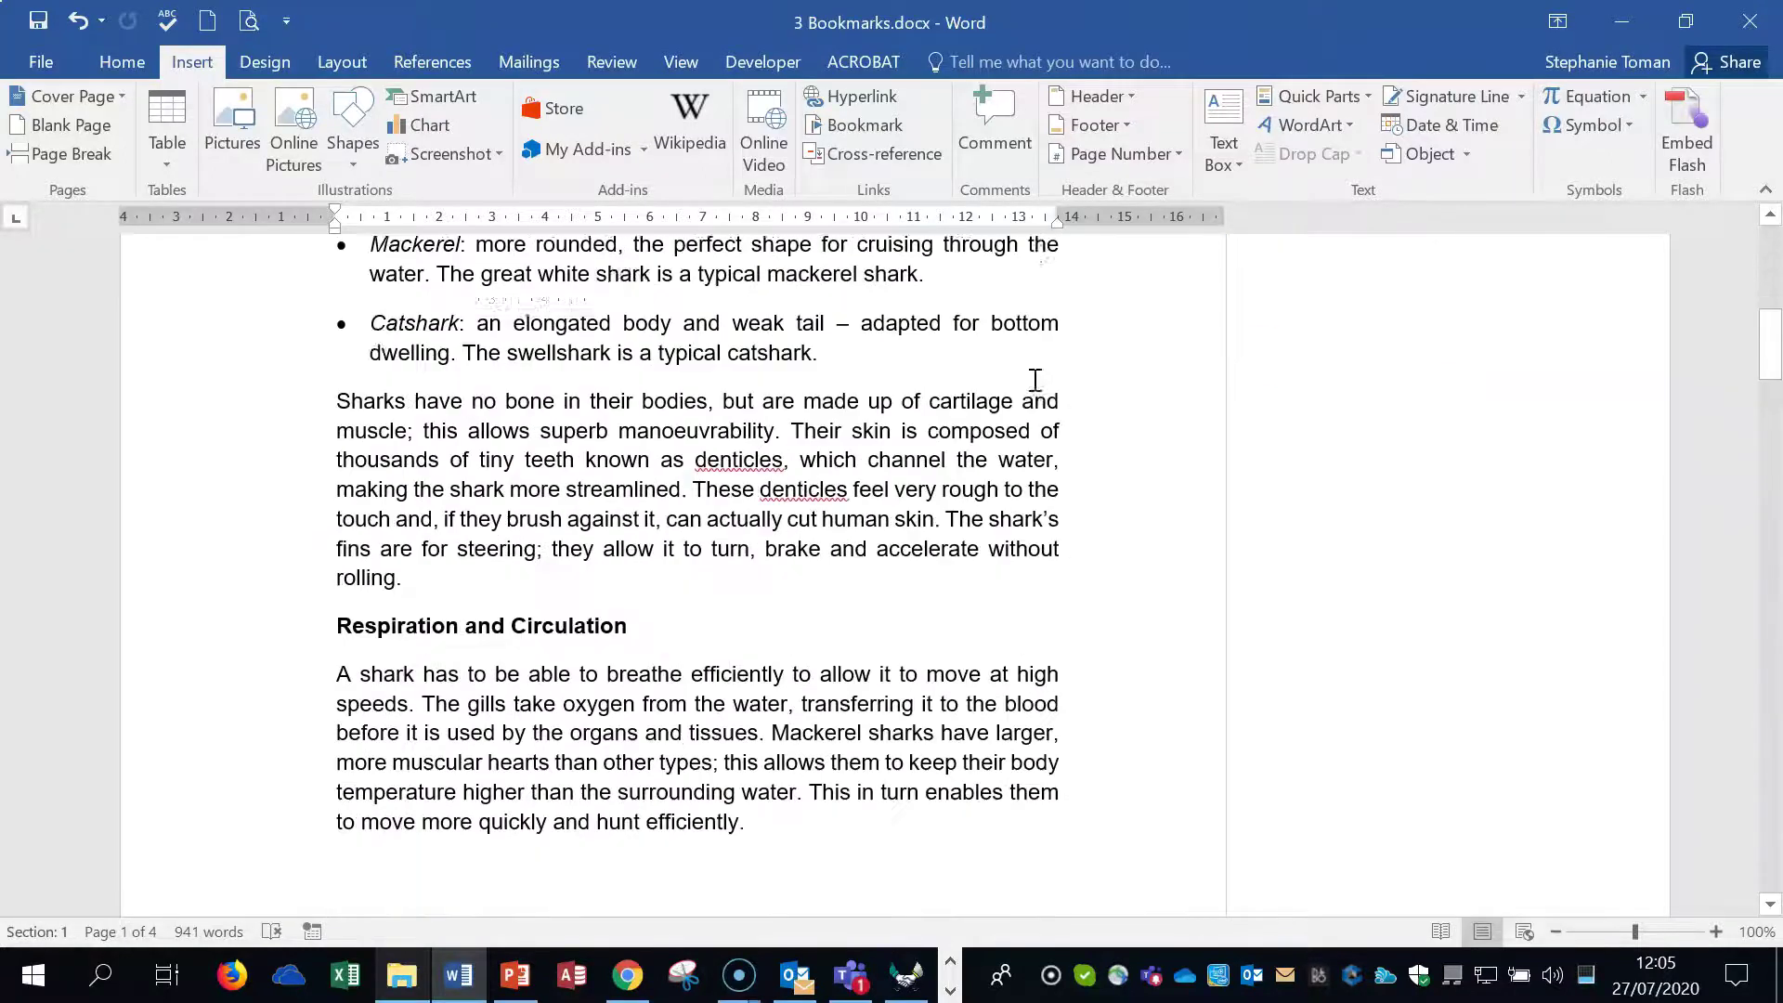
scroll(1036, 380, down, 9)
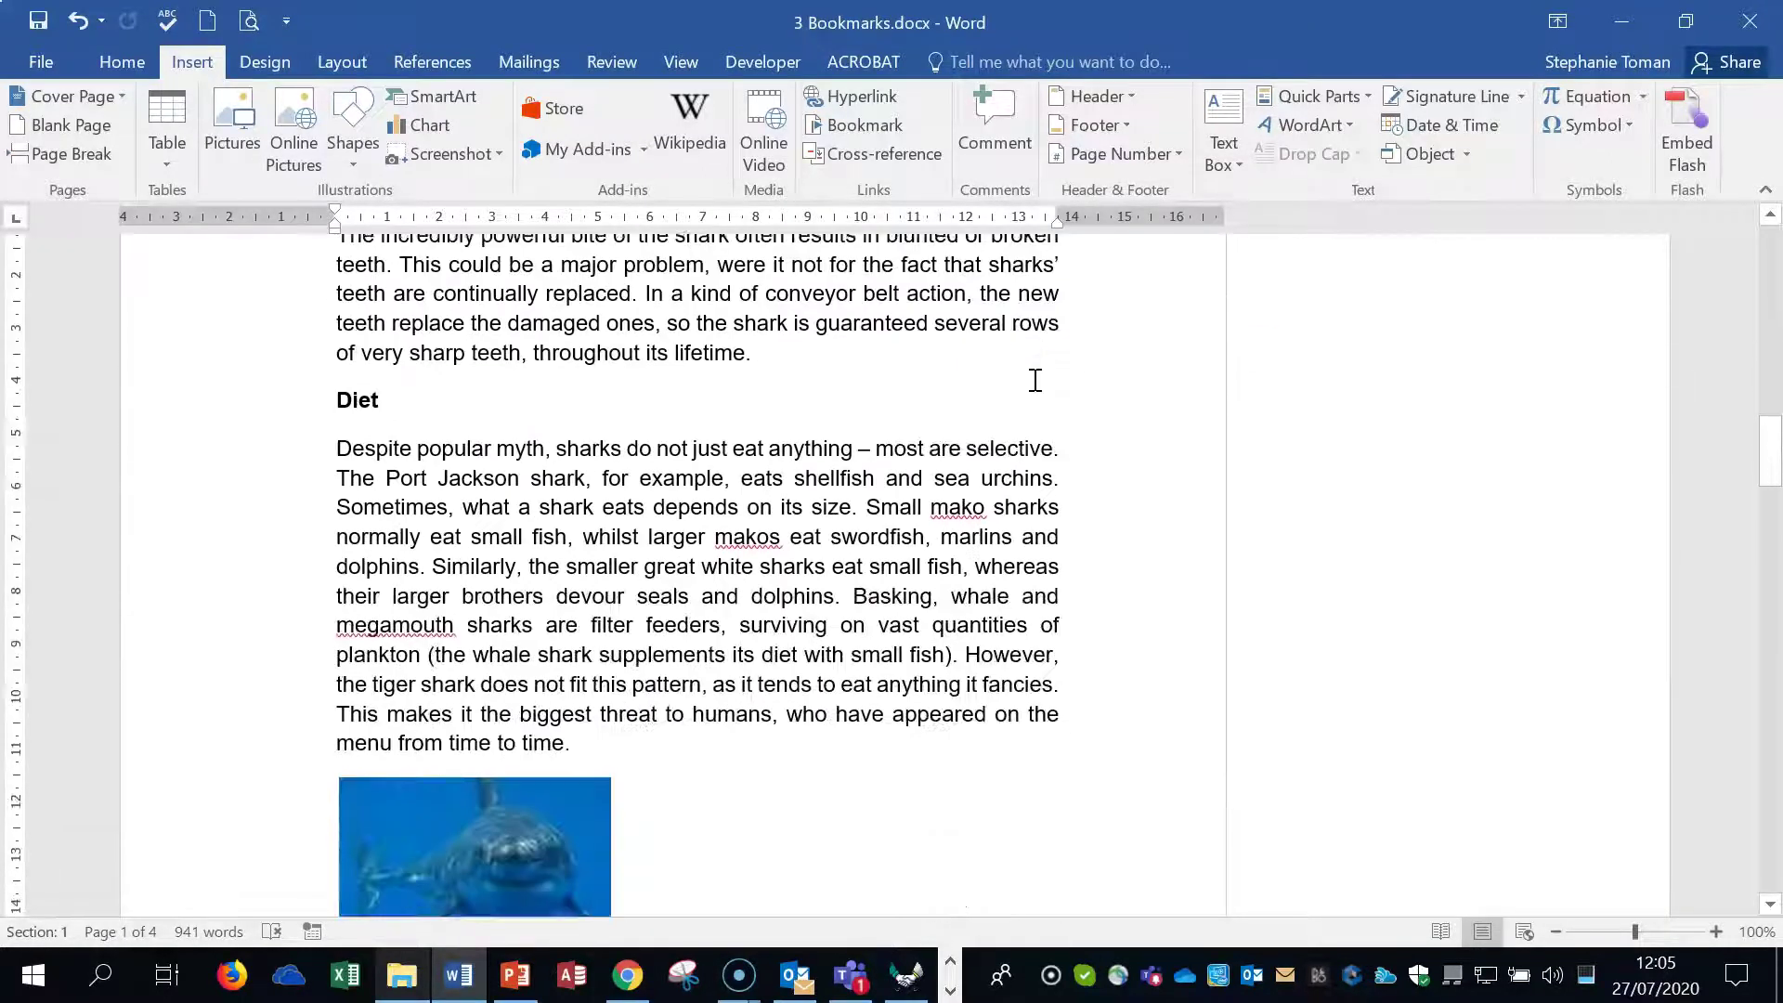
click(507, 548)
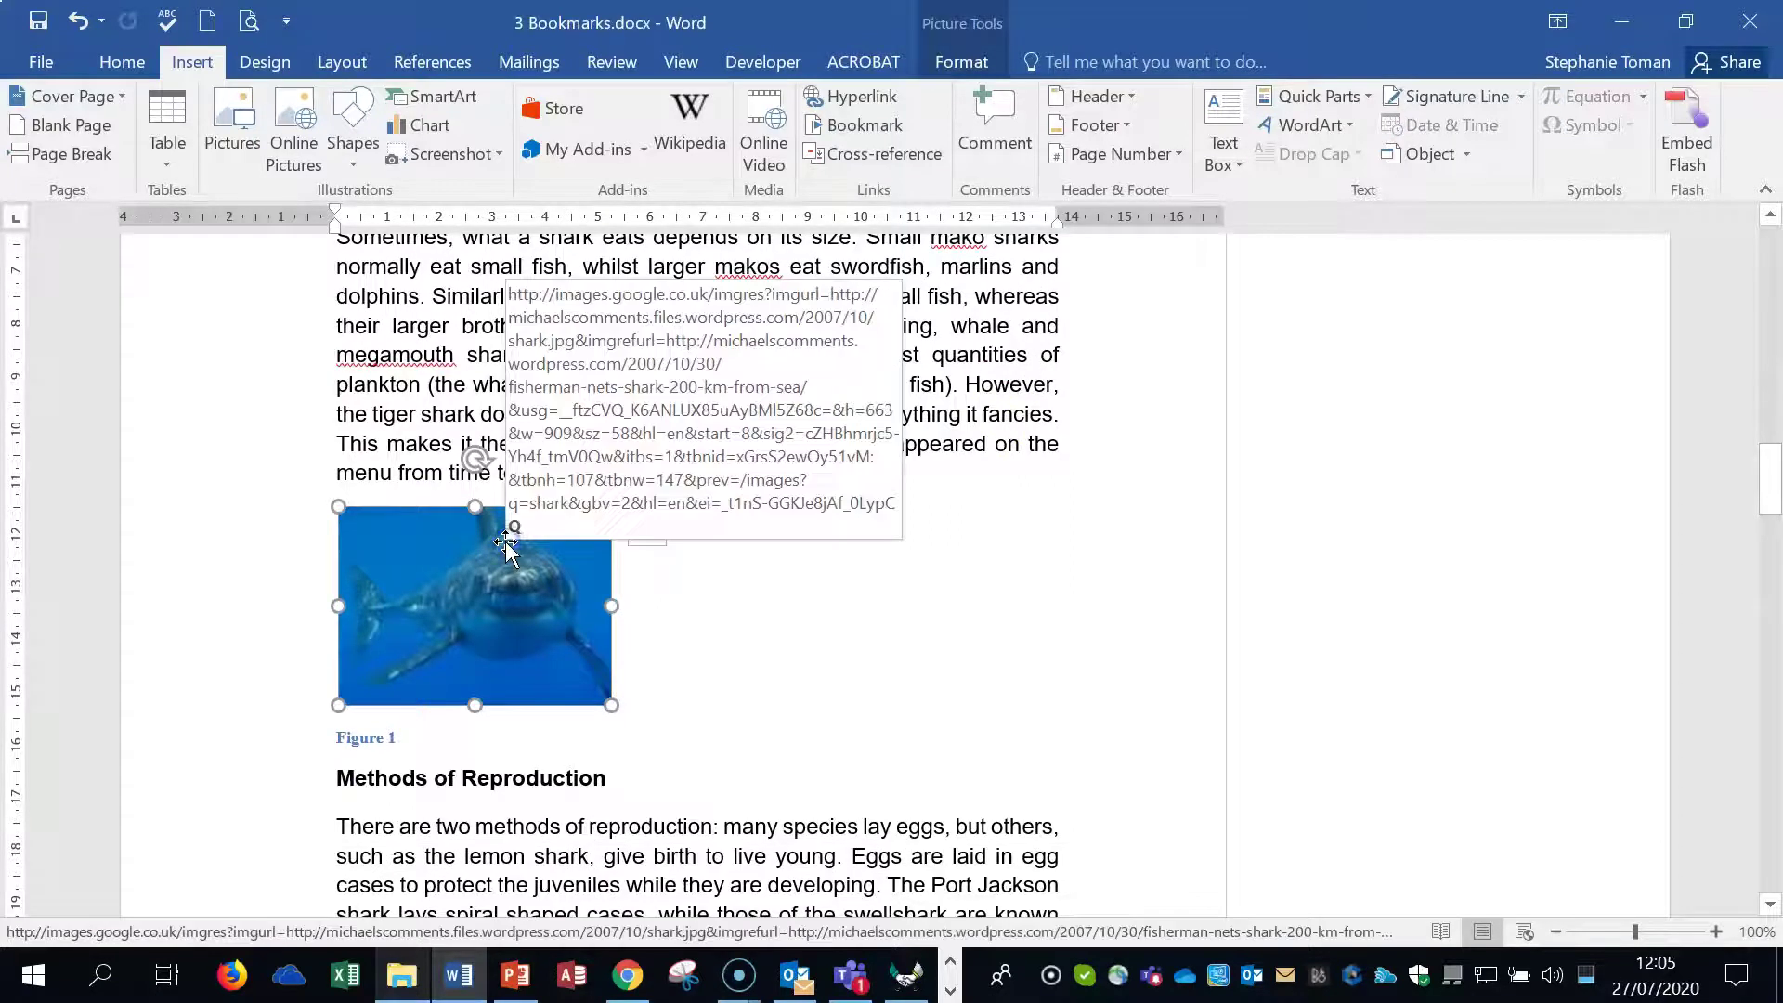
click(859, 124)
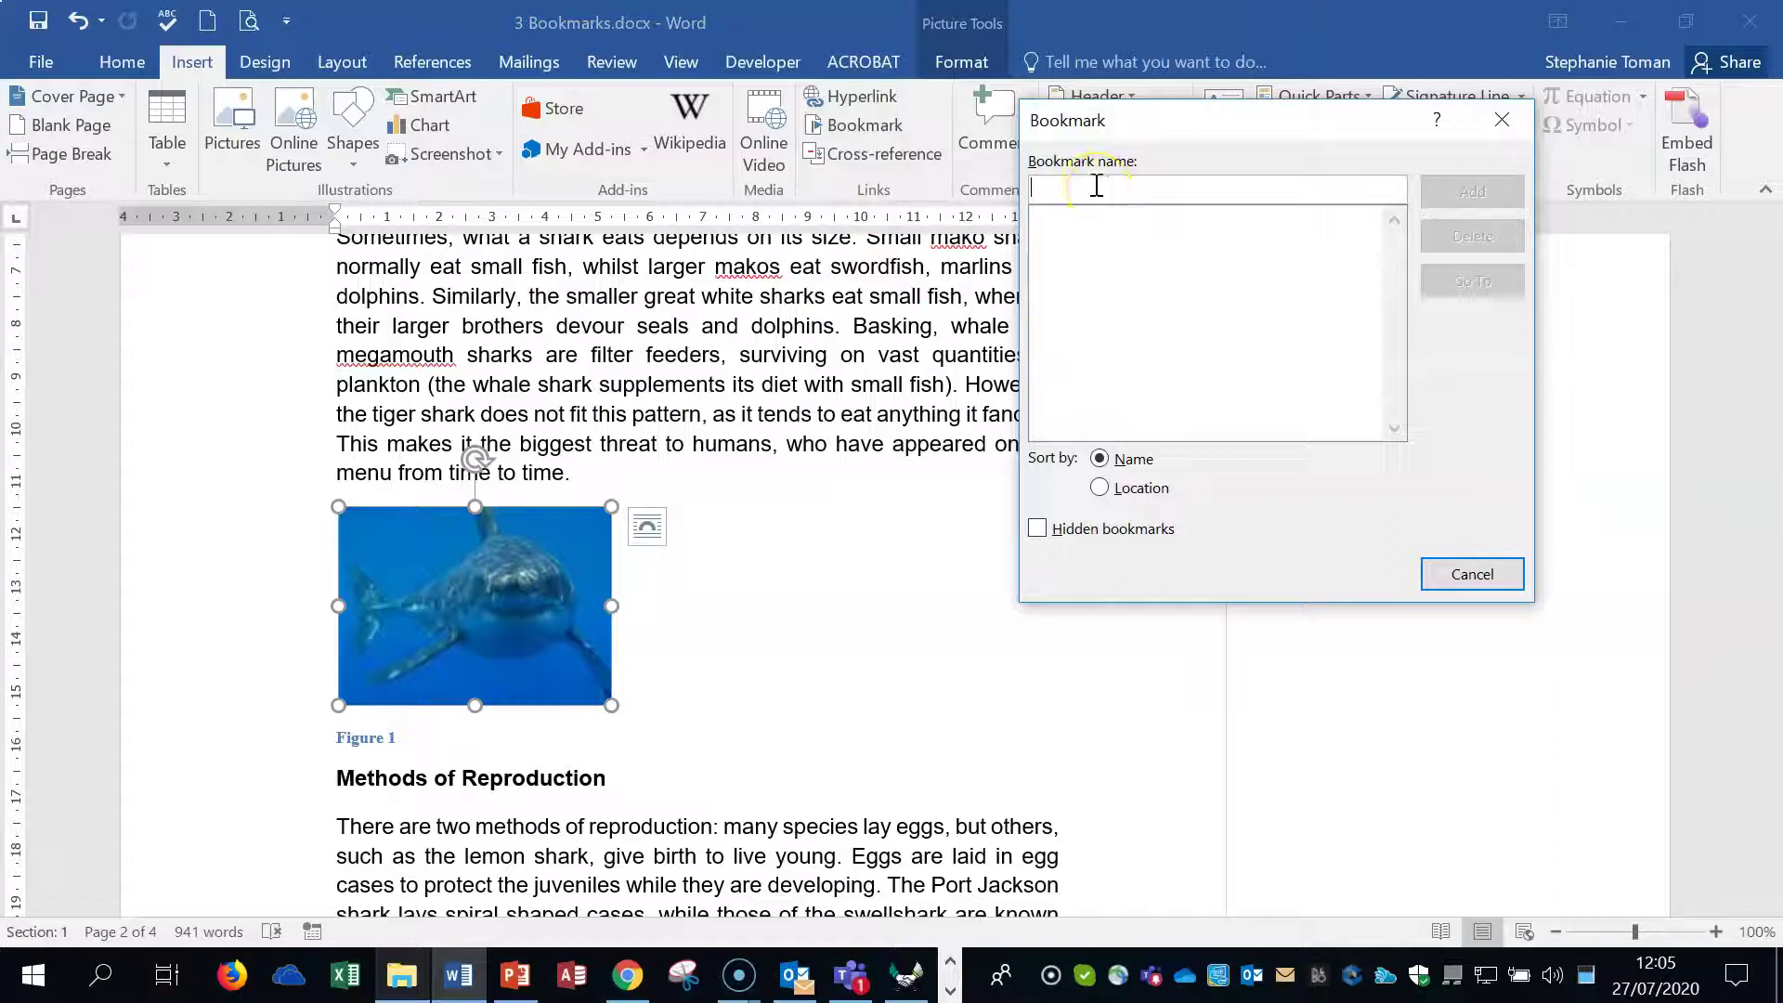
text(Shark_pic)
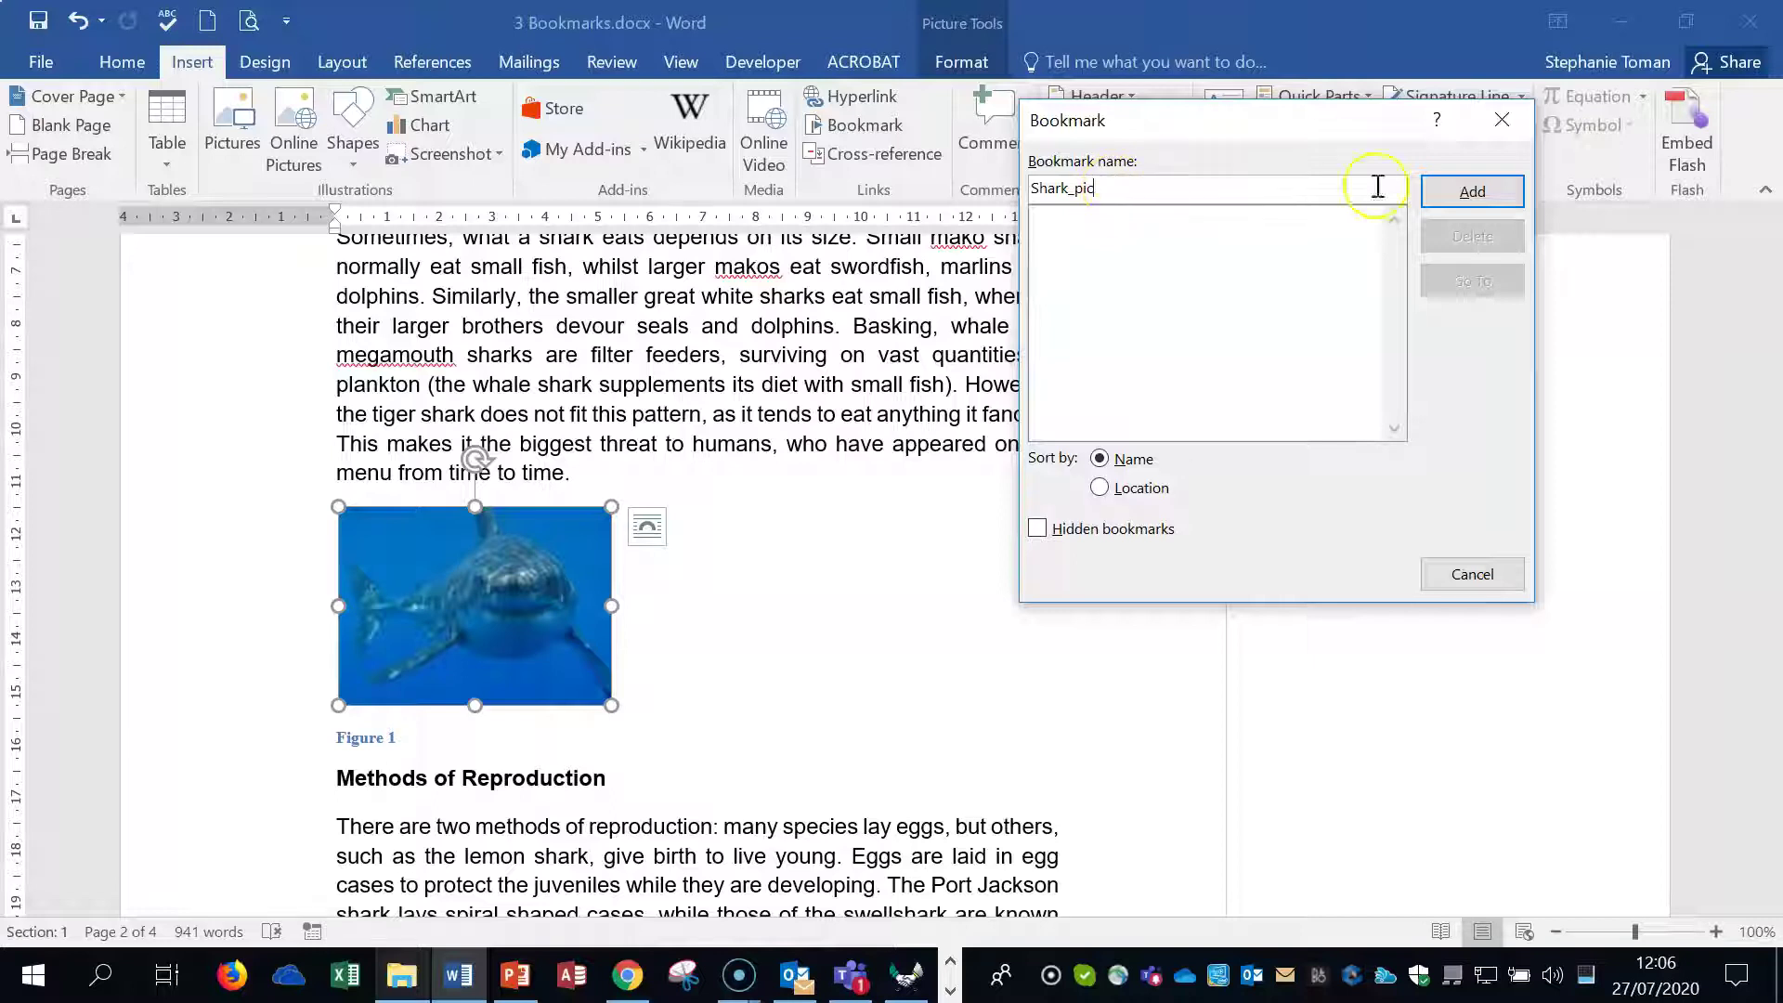
click(1472, 190)
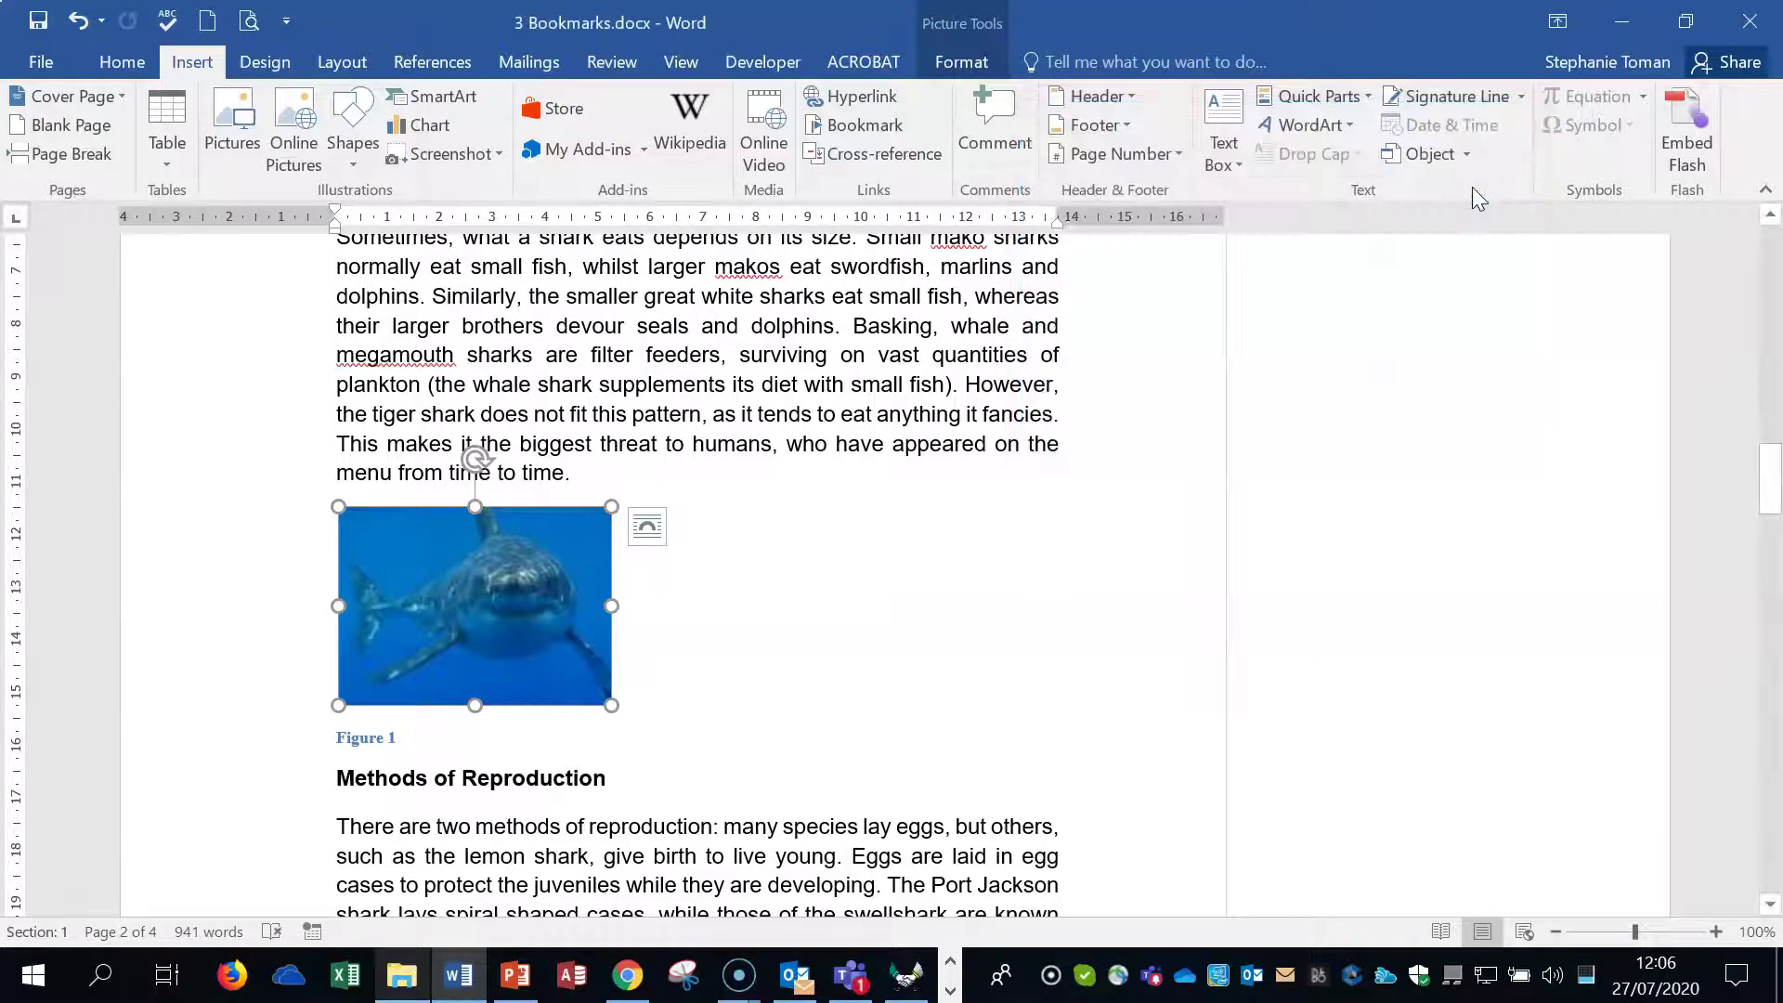
Add a bookmark named Senses to the Senses heading.
scroll(1142, 625, down, 12)
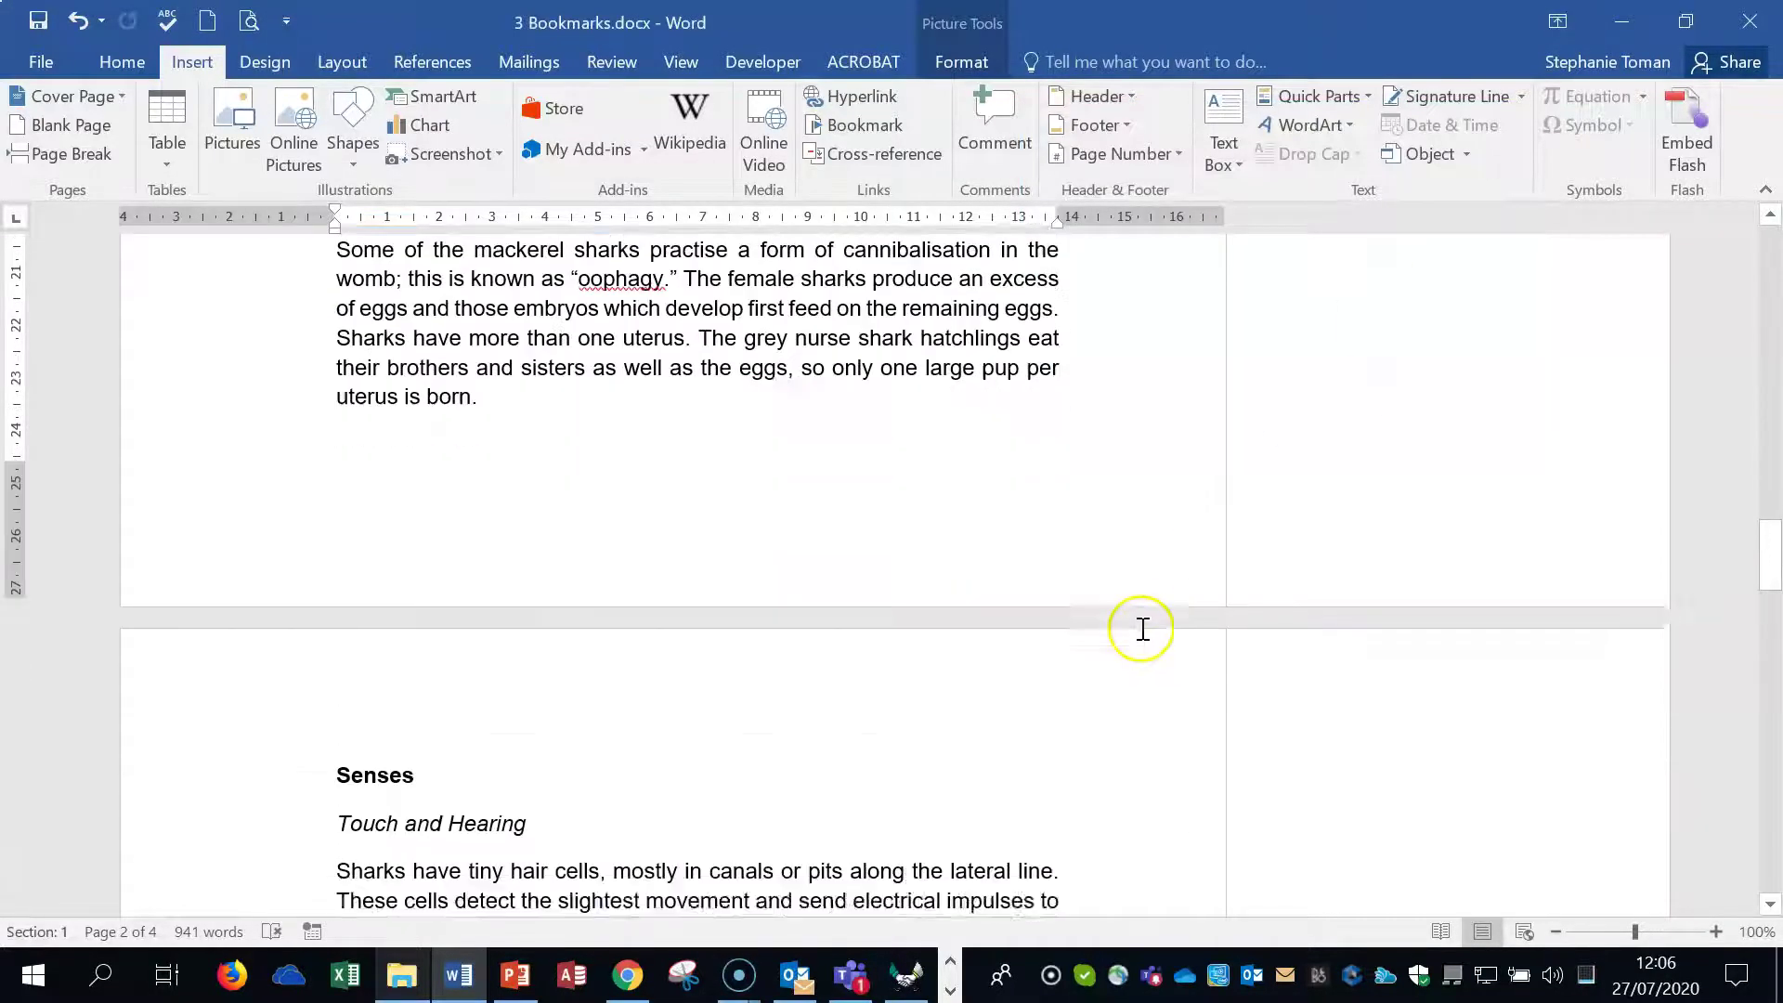
triple_click(358, 426)
click(873, 128)
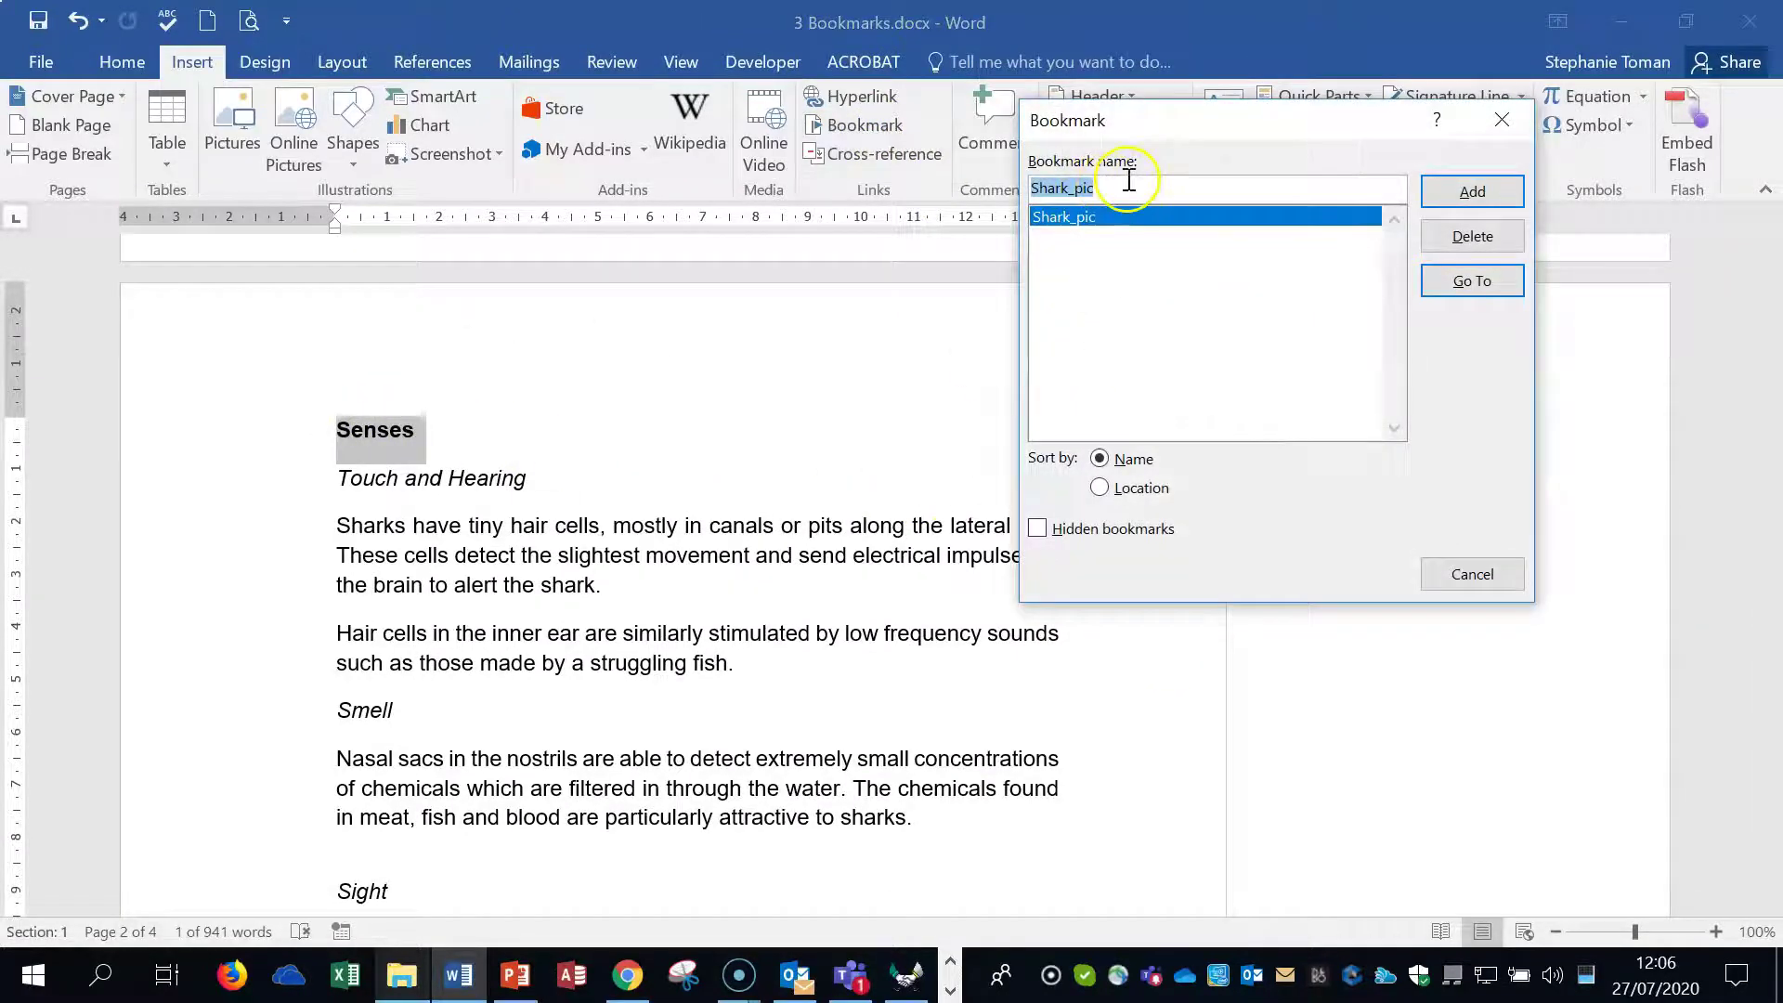
text(Senses)
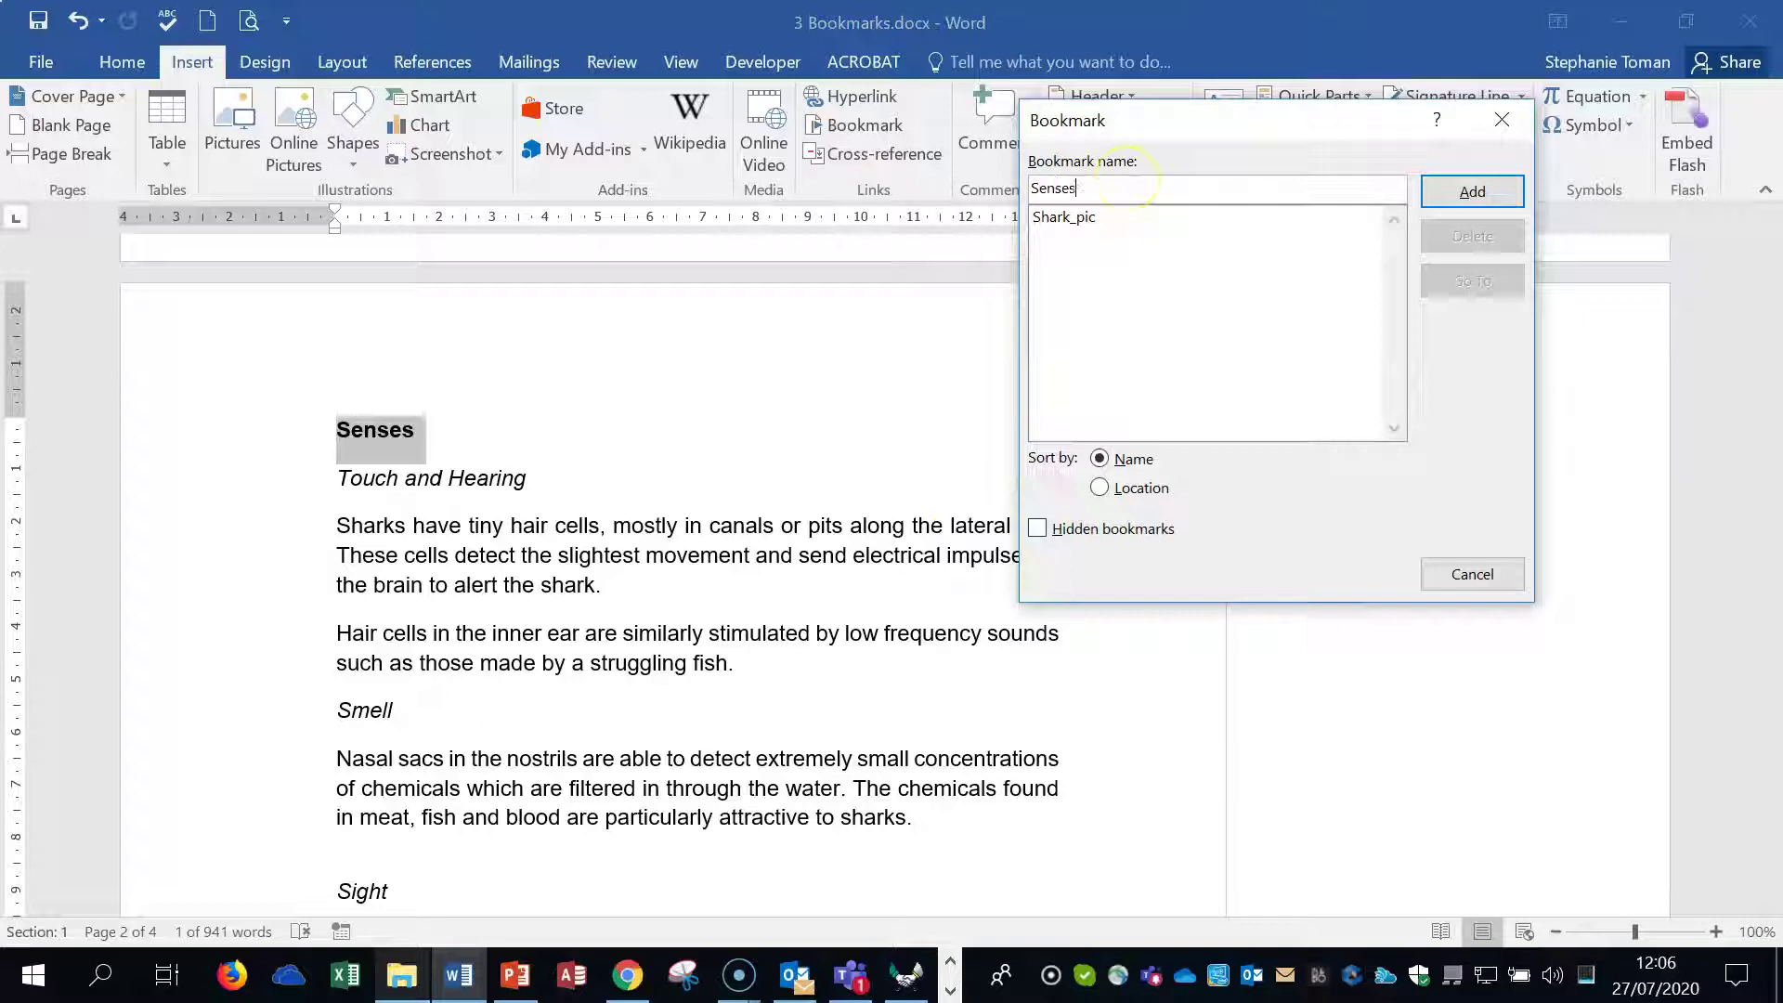
click(1478, 192)
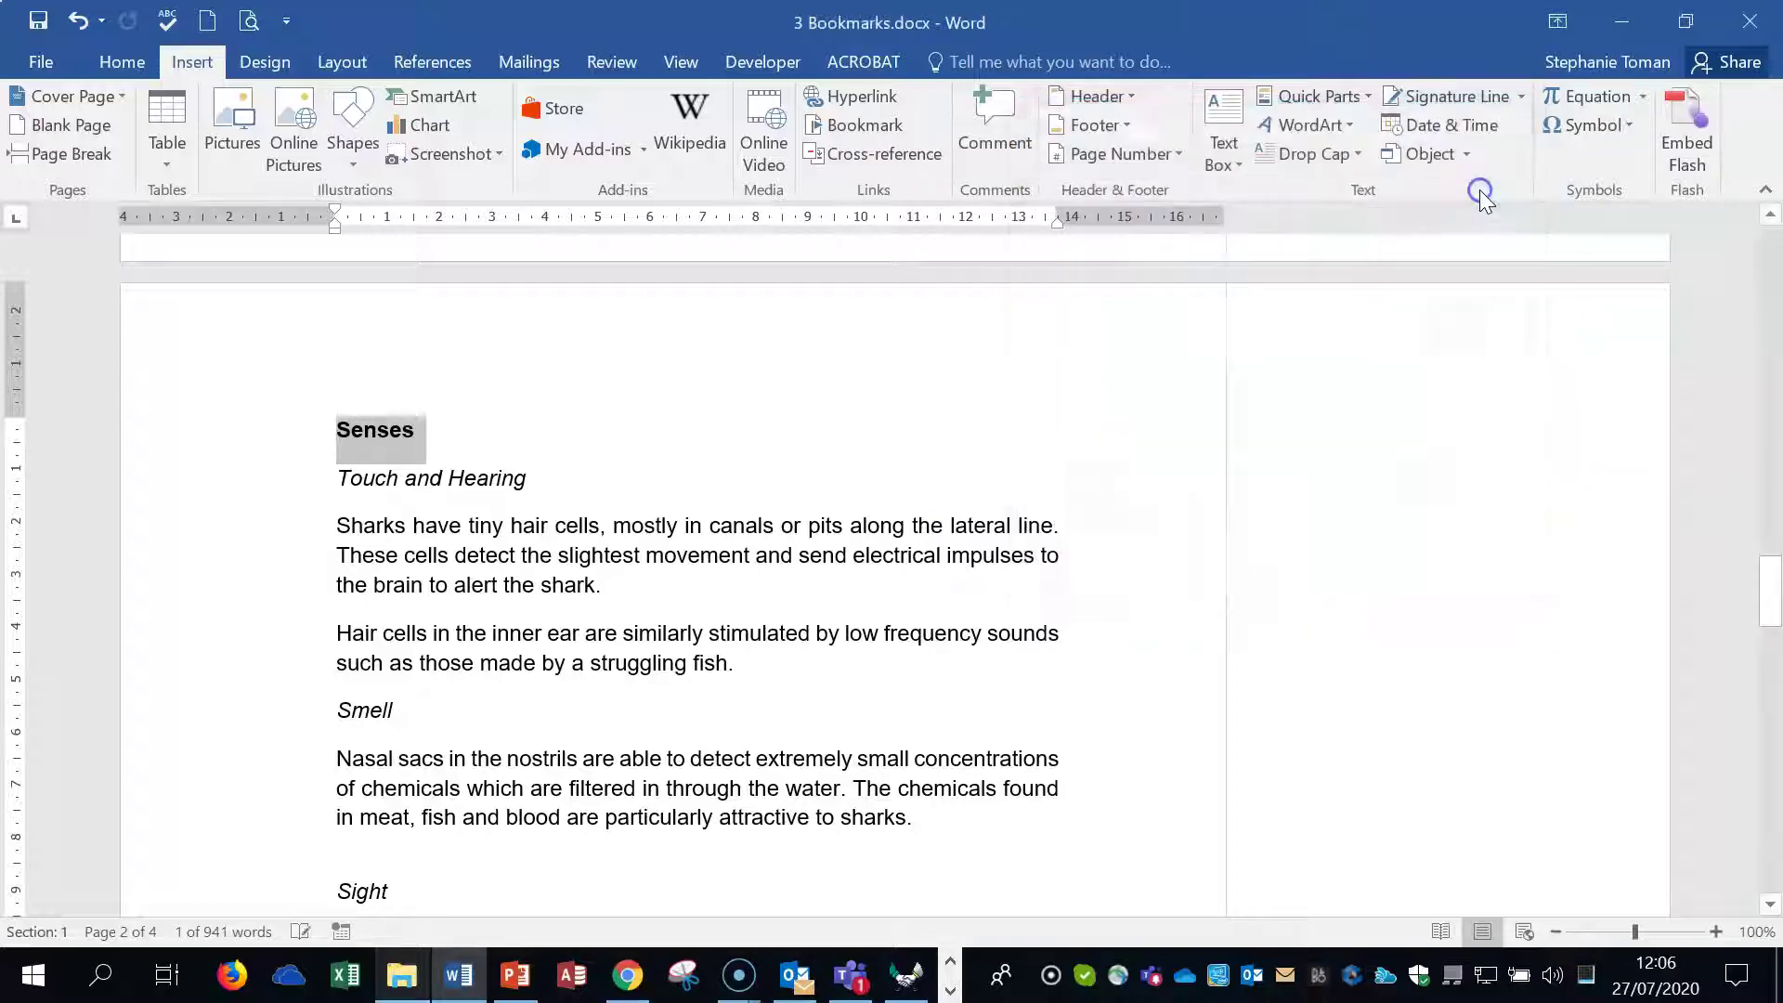
Add a bookmark named Conclusion to the Conclusion heading.
scroll(1047, 589, down, 10)
scroll(1026, 558, up, 3)
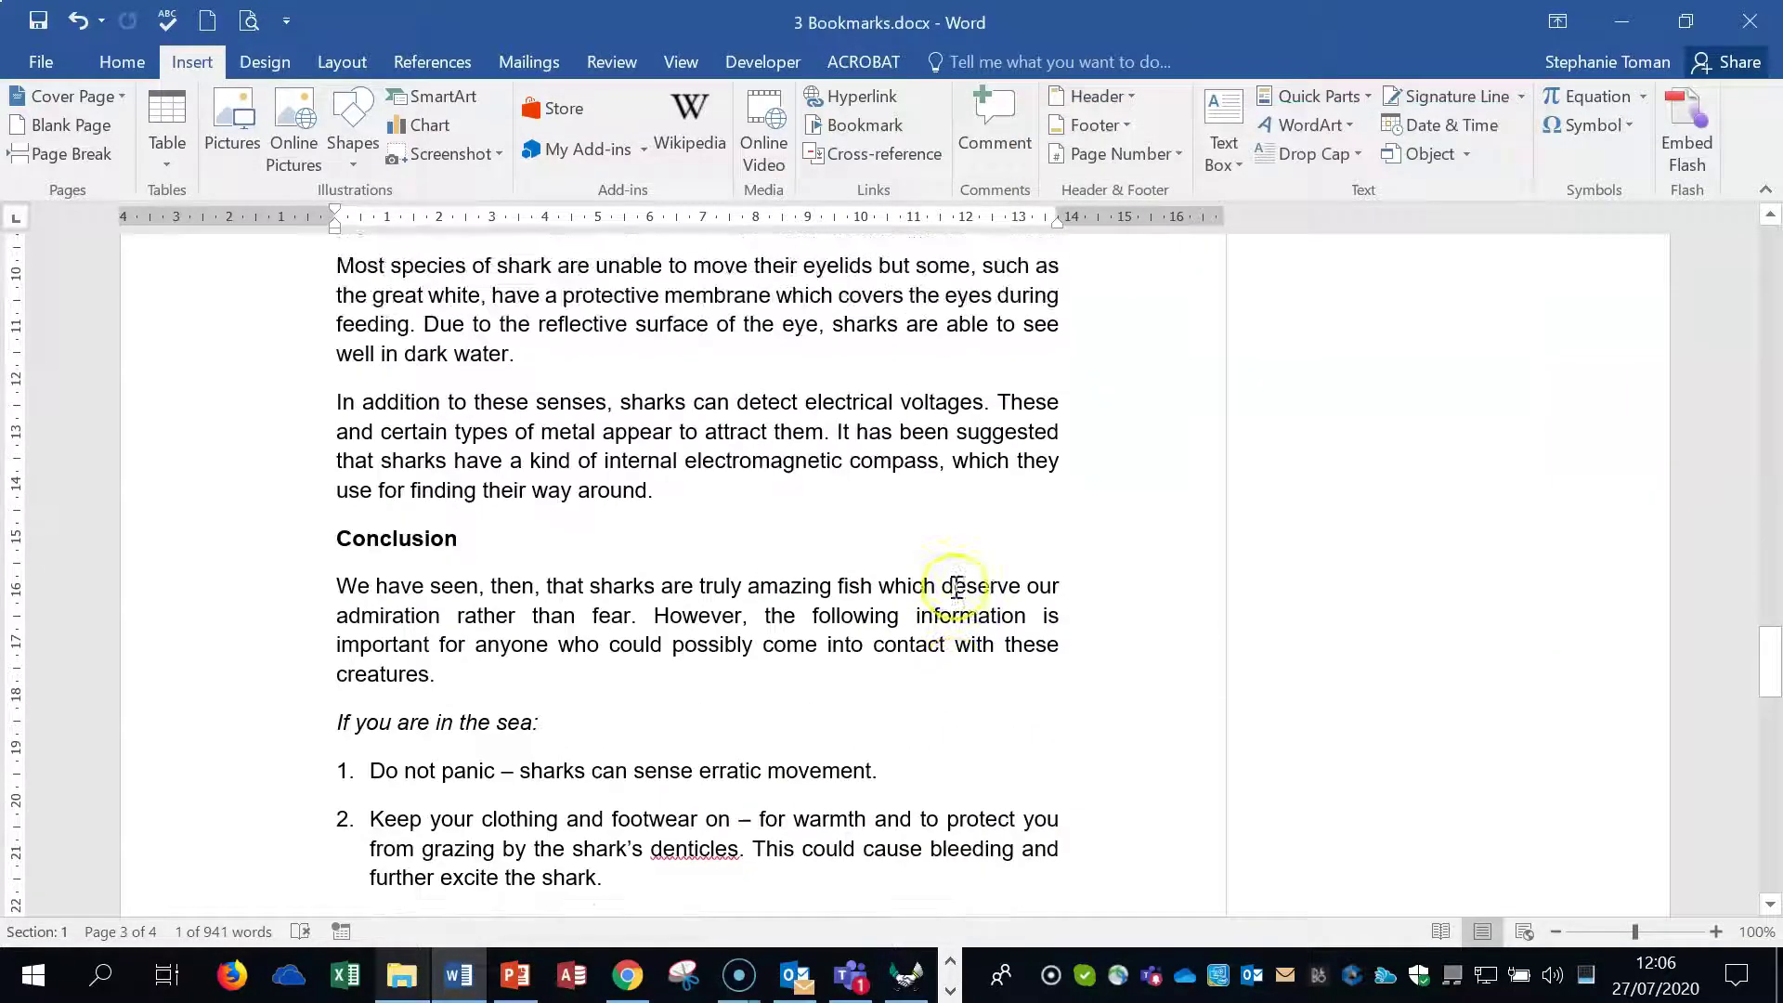
triple_click(362, 540)
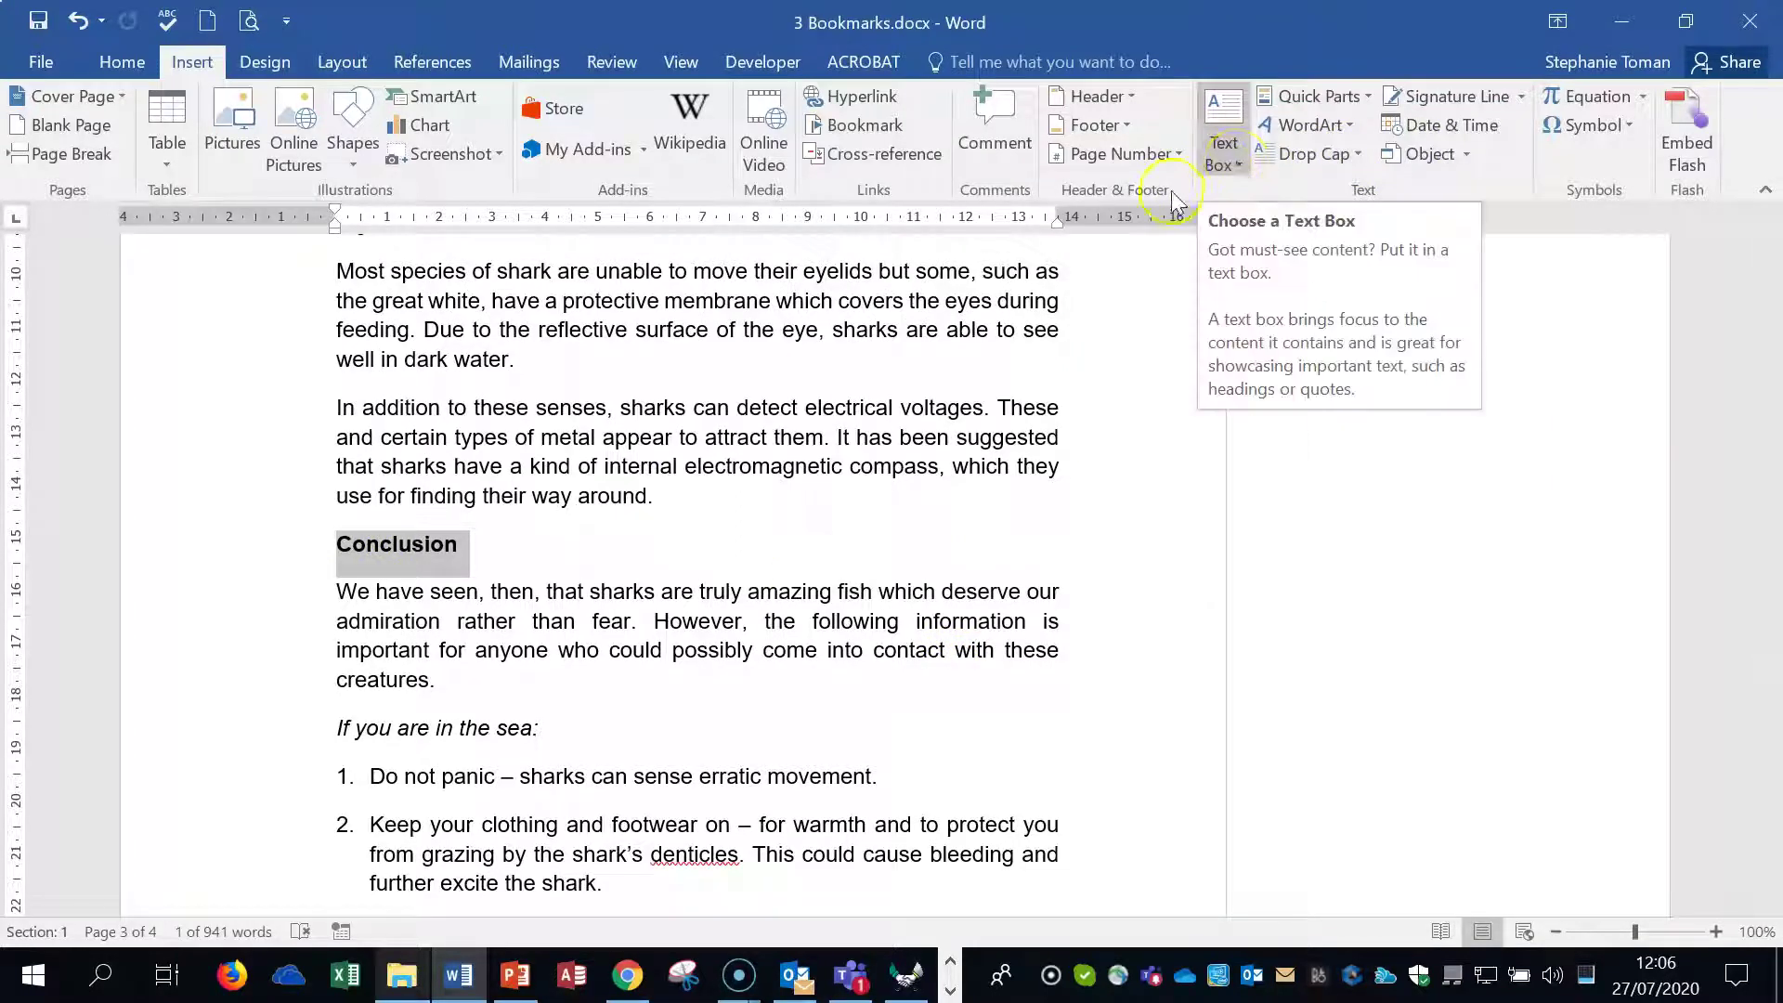
click(864, 124)
text(Conclusion)
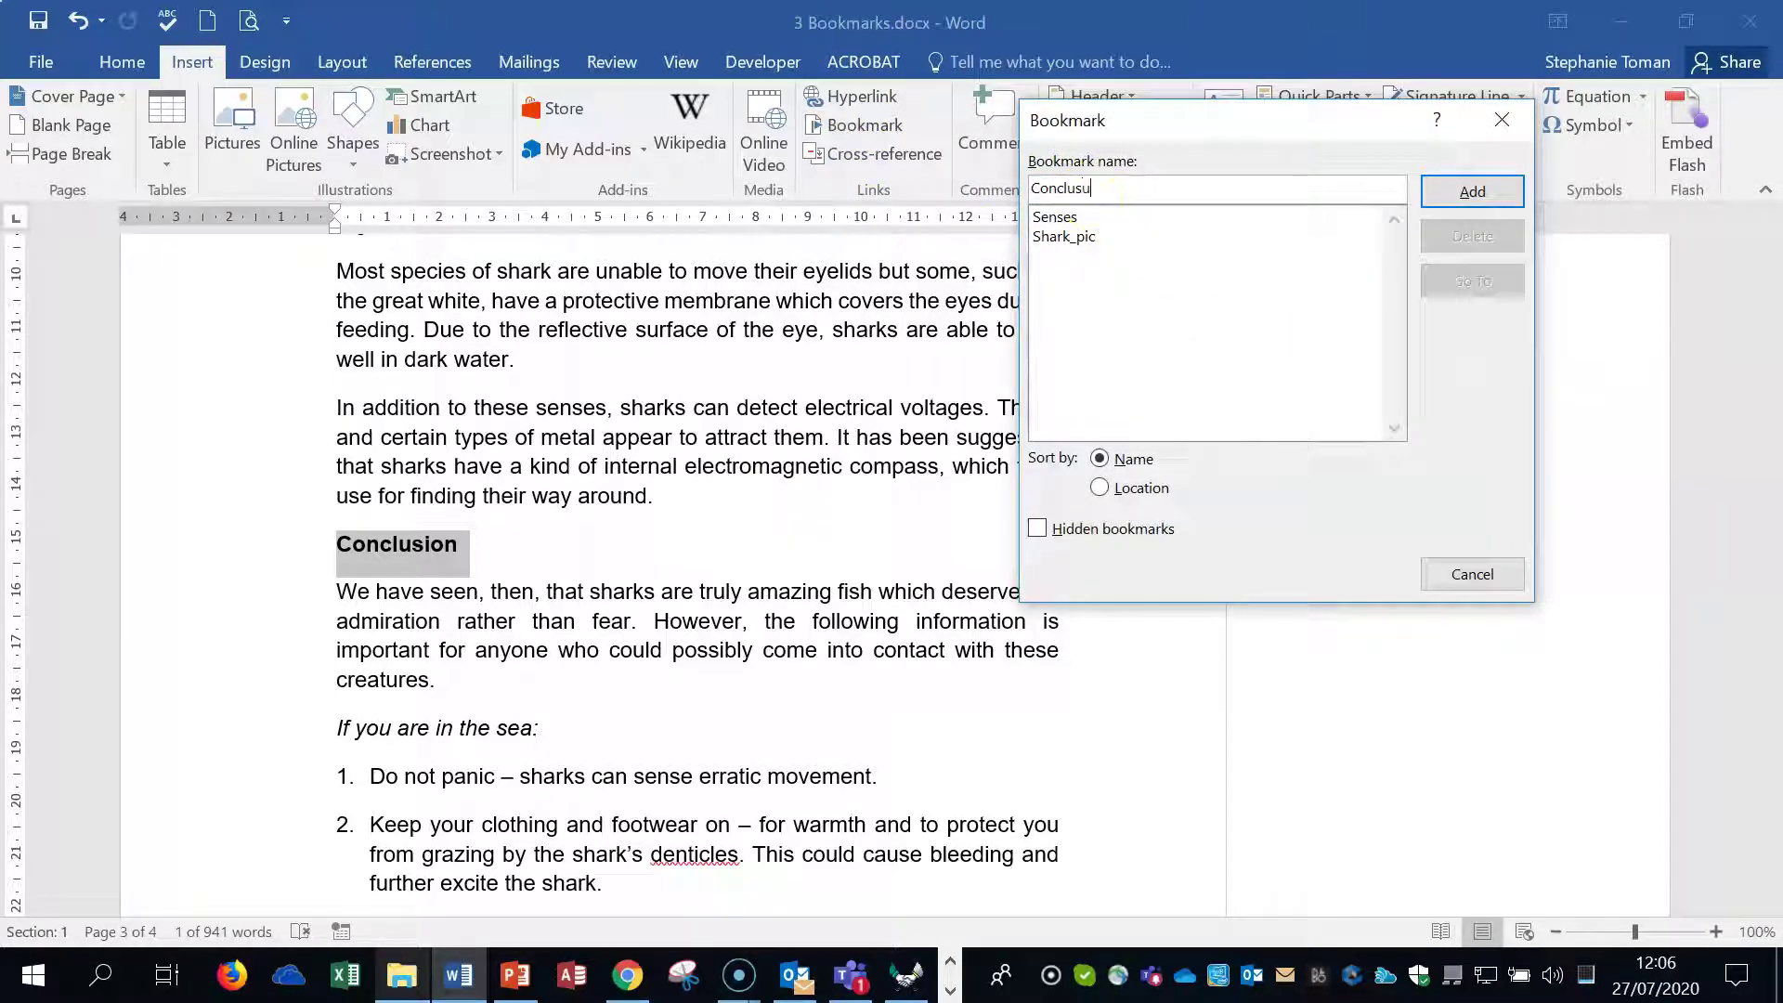
click(1473, 191)
Return to the first page and place the insertion point at the end of the Body Form heading.
click(853, 608)
scroll(854, 608, up, 6)
scroll(853, 608, up, 8)
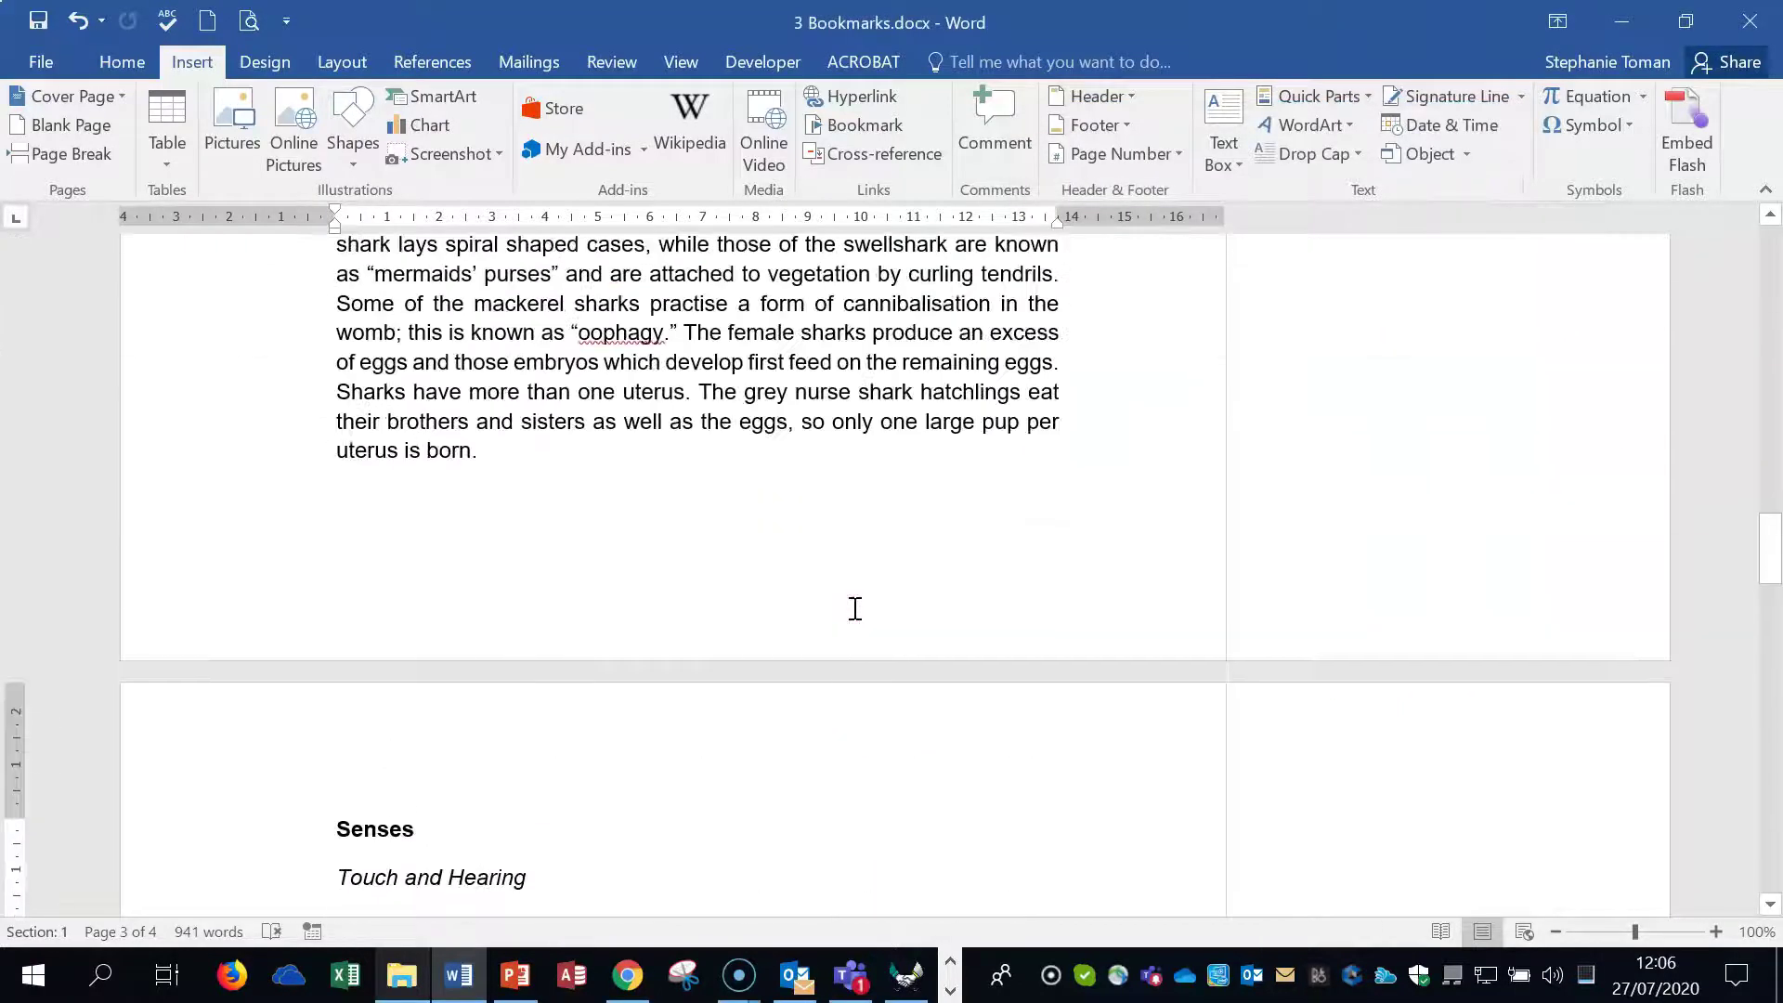
scroll(855, 608, up, 10)
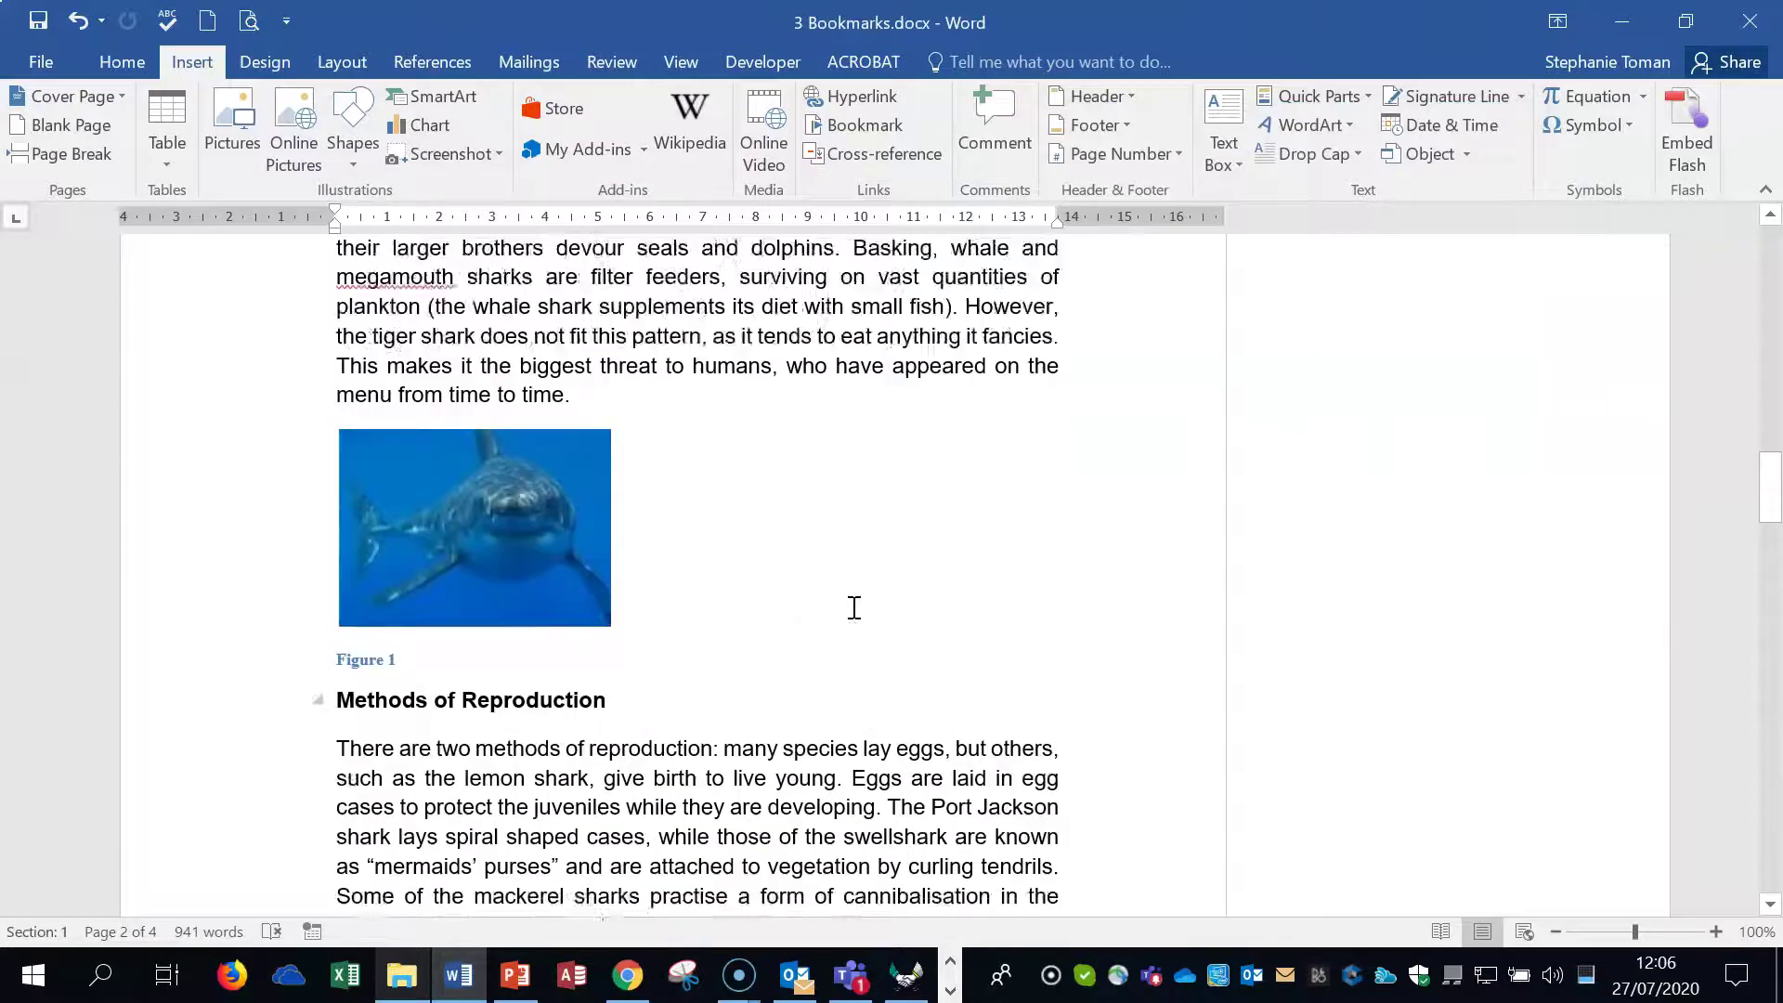
scroll(855, 608, up, 10)
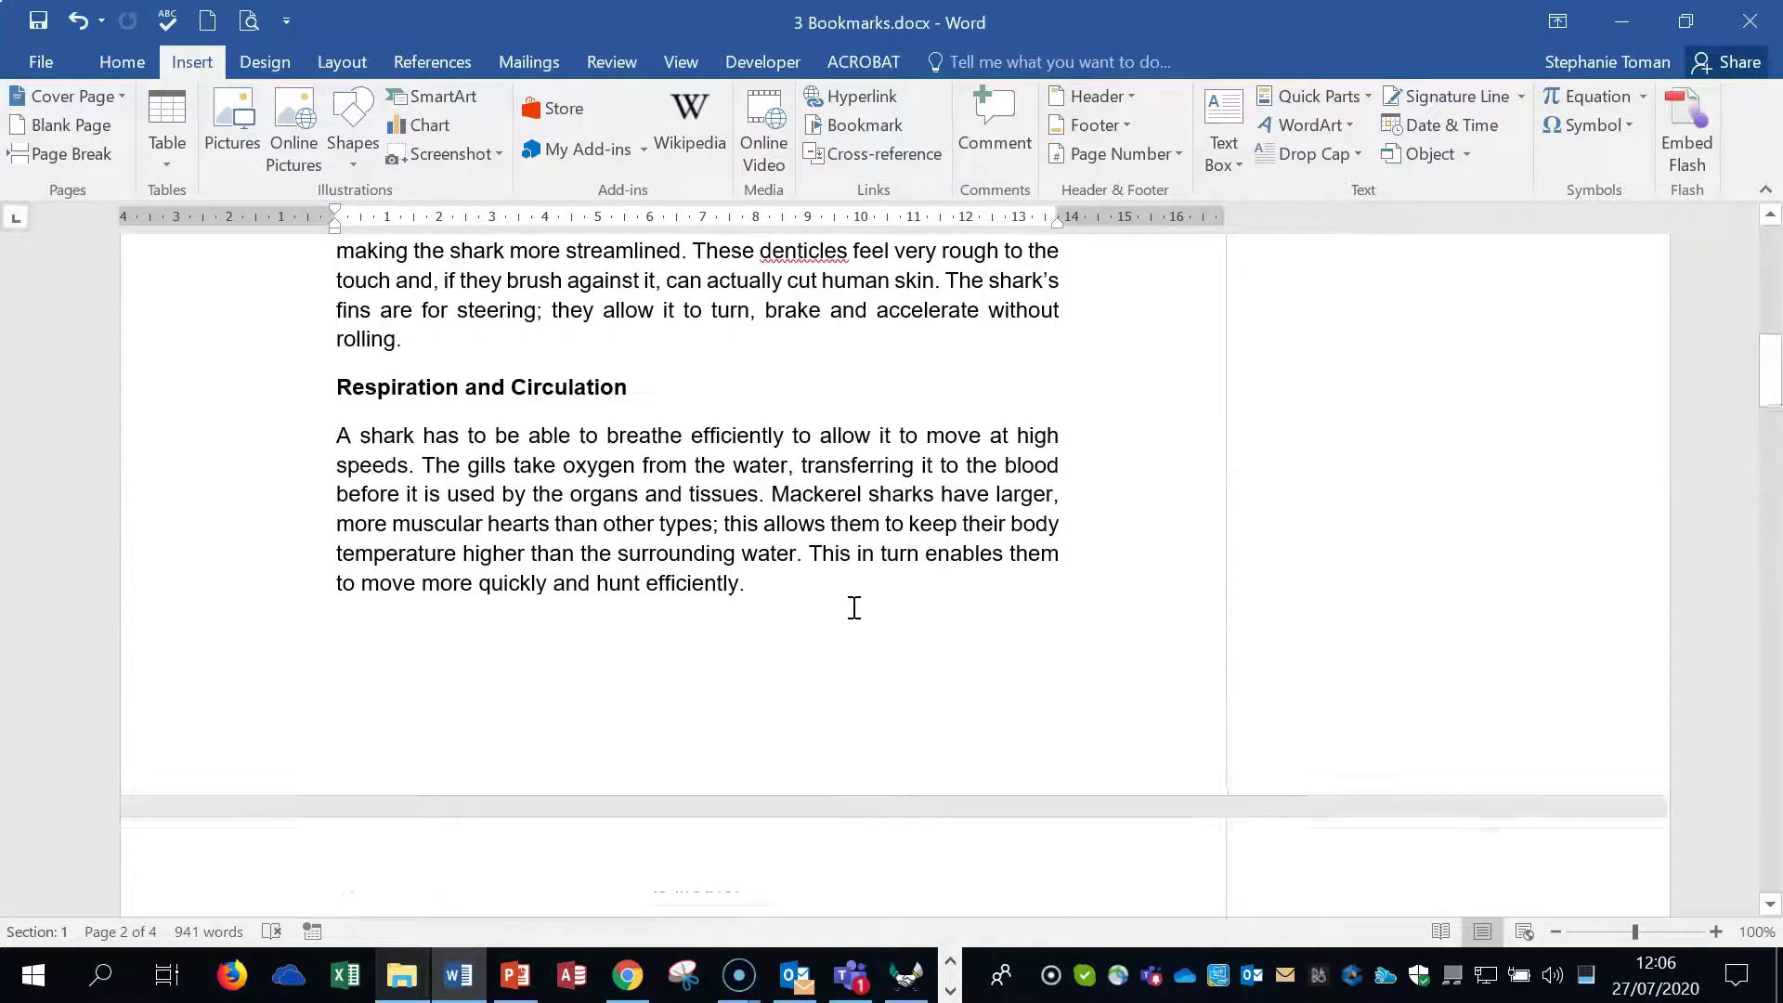
click(343, 721)
drag(340, 723, 471, 721)
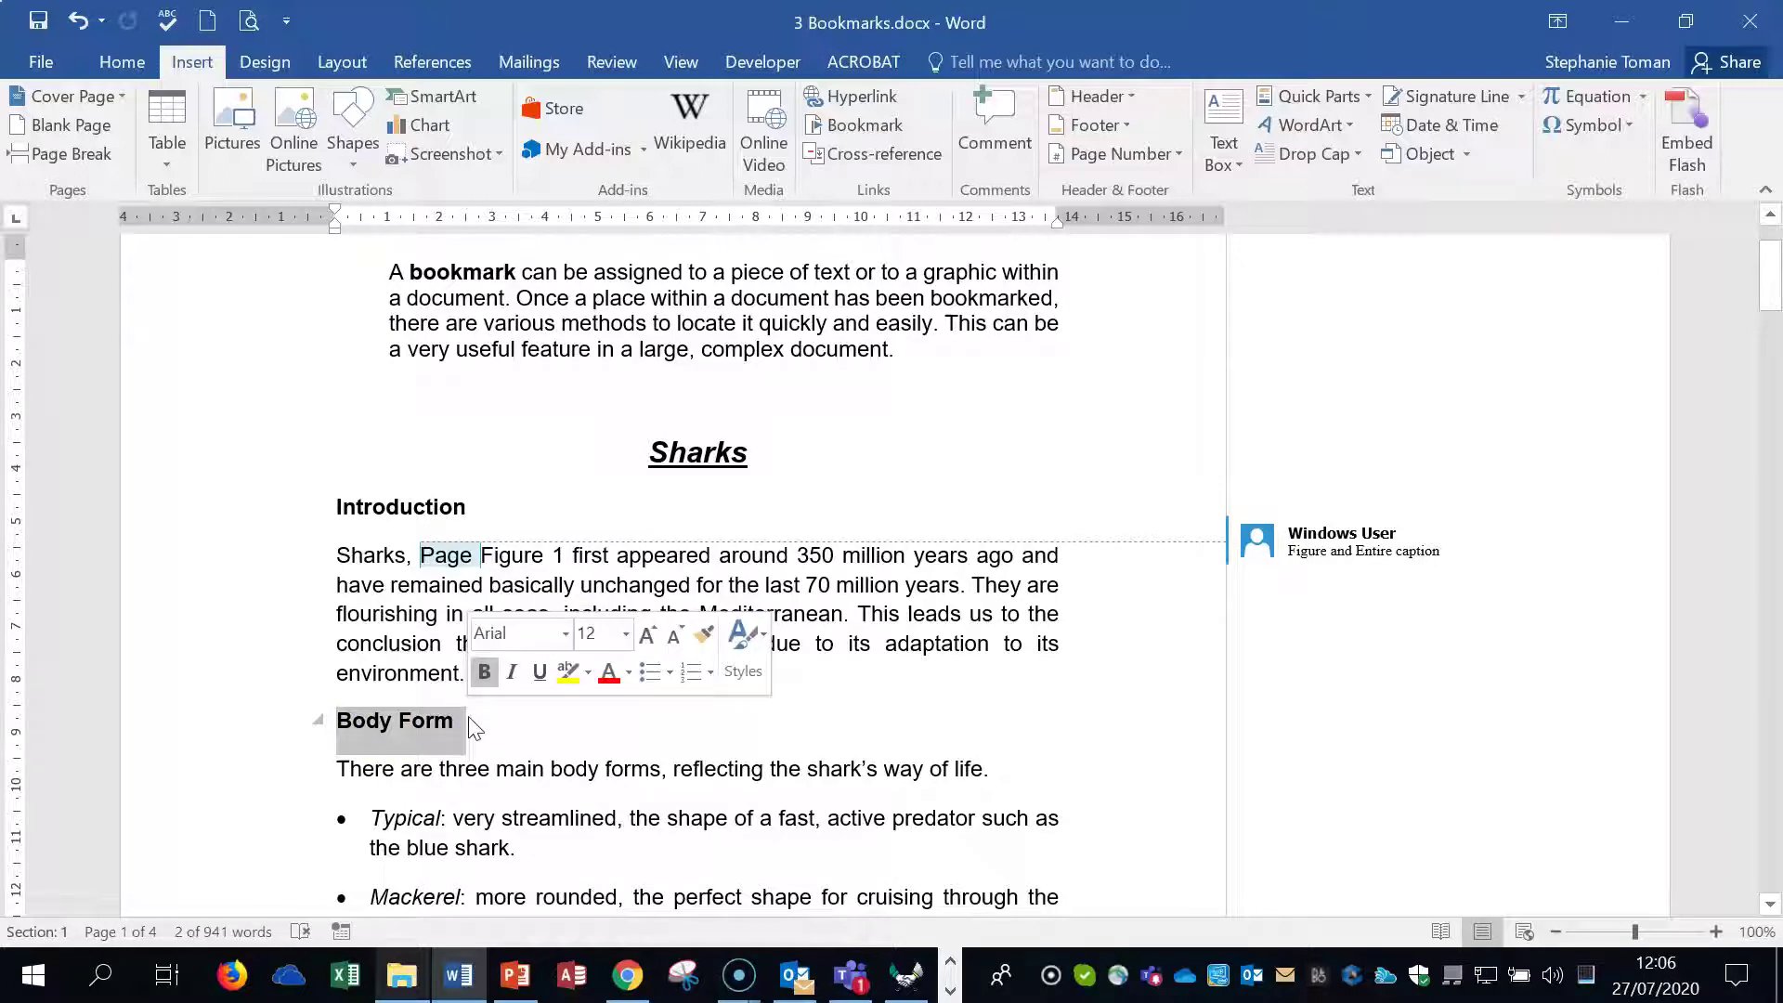
click(1127, 740)
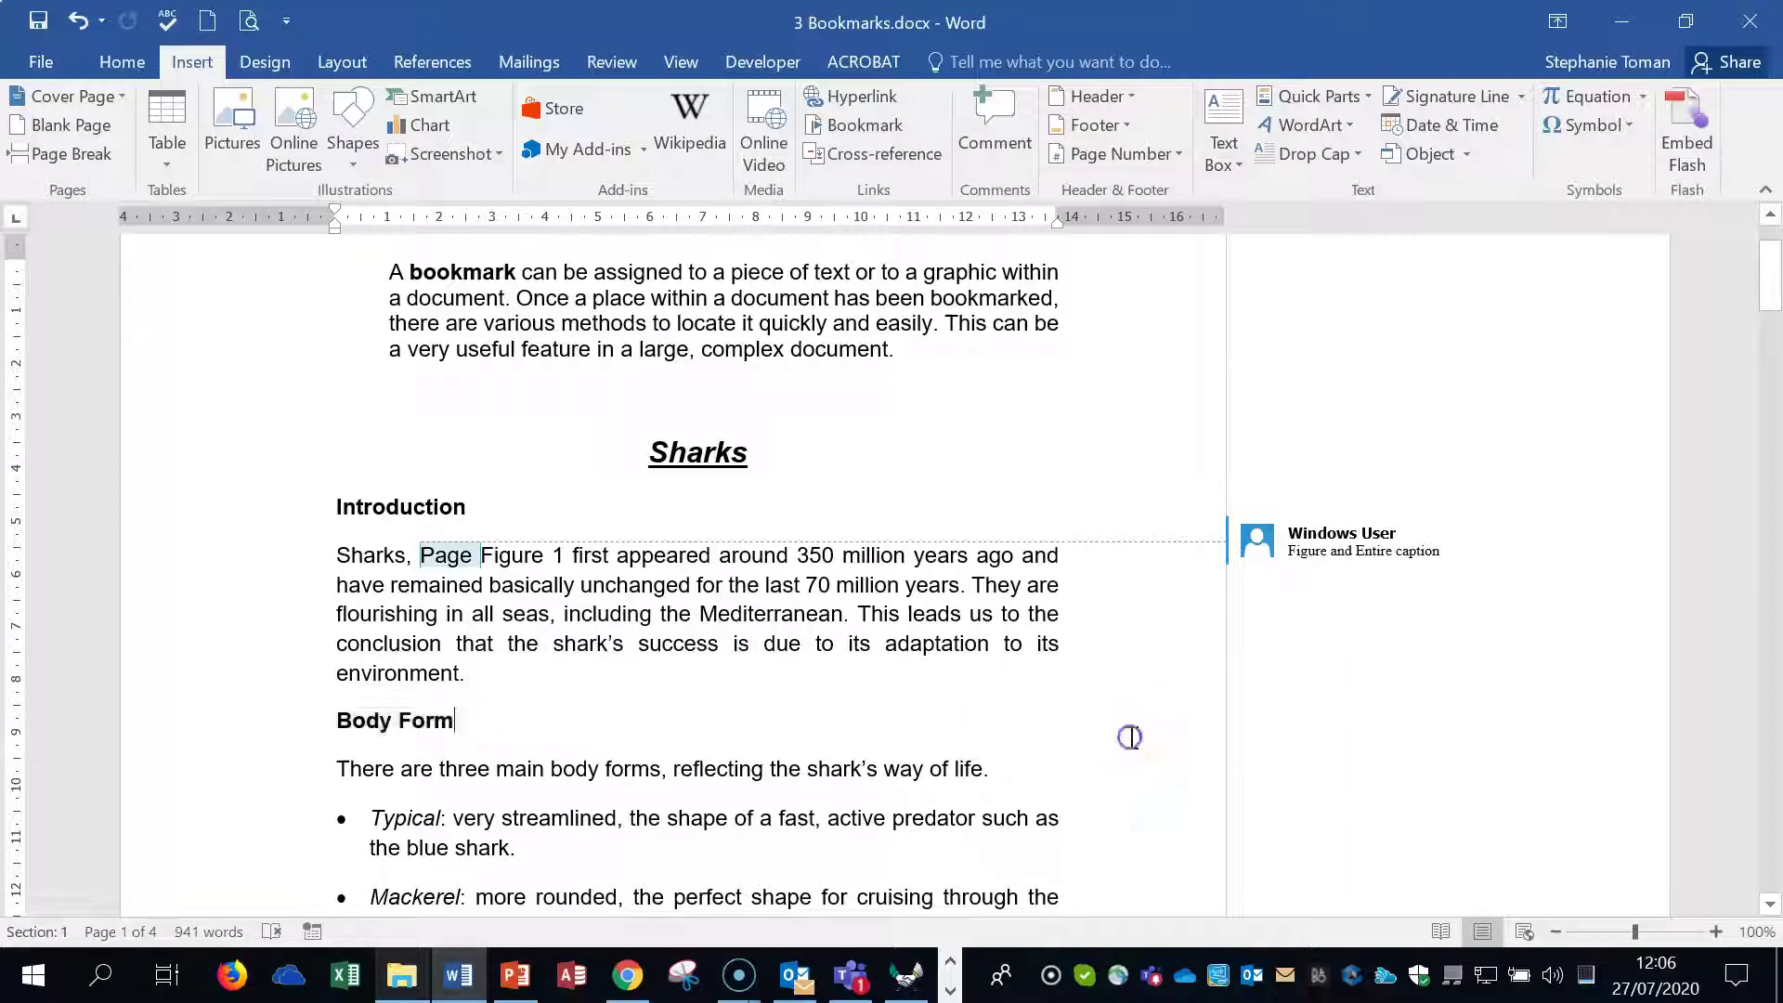
click(348, 719)
click(813, 721)
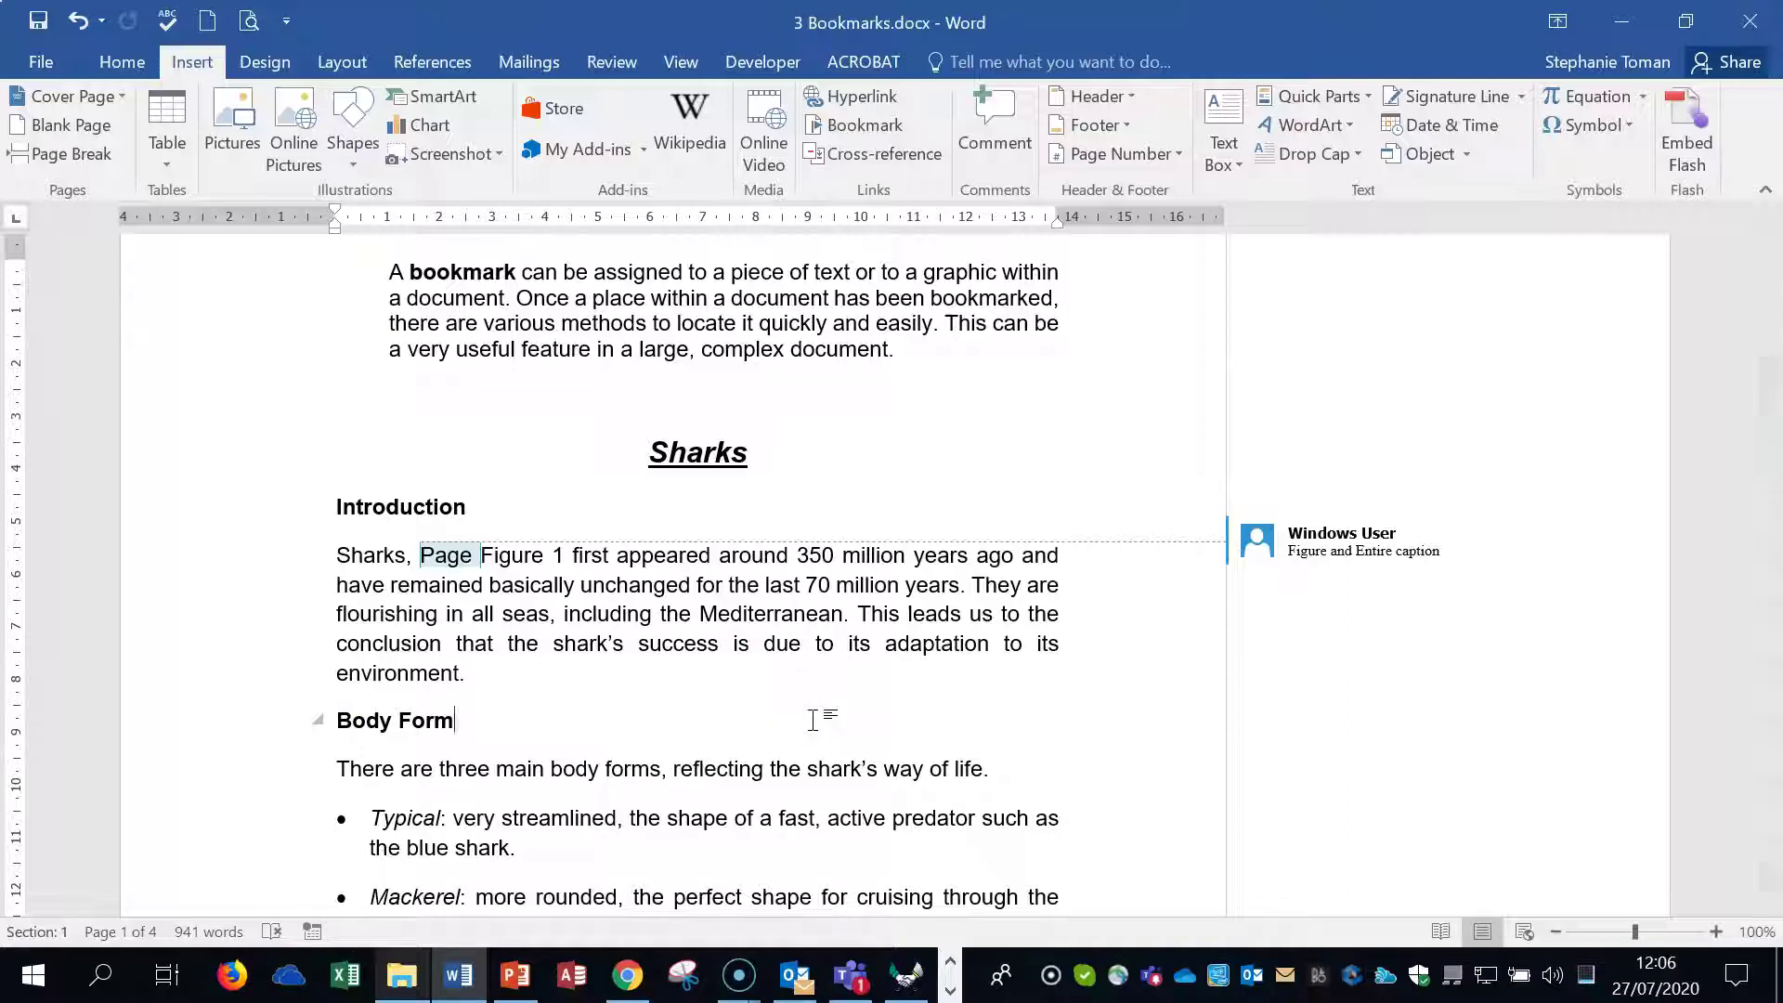
Test the new bookmarks by going to Shark_pic and Senses from the first page.
click(878, 130)
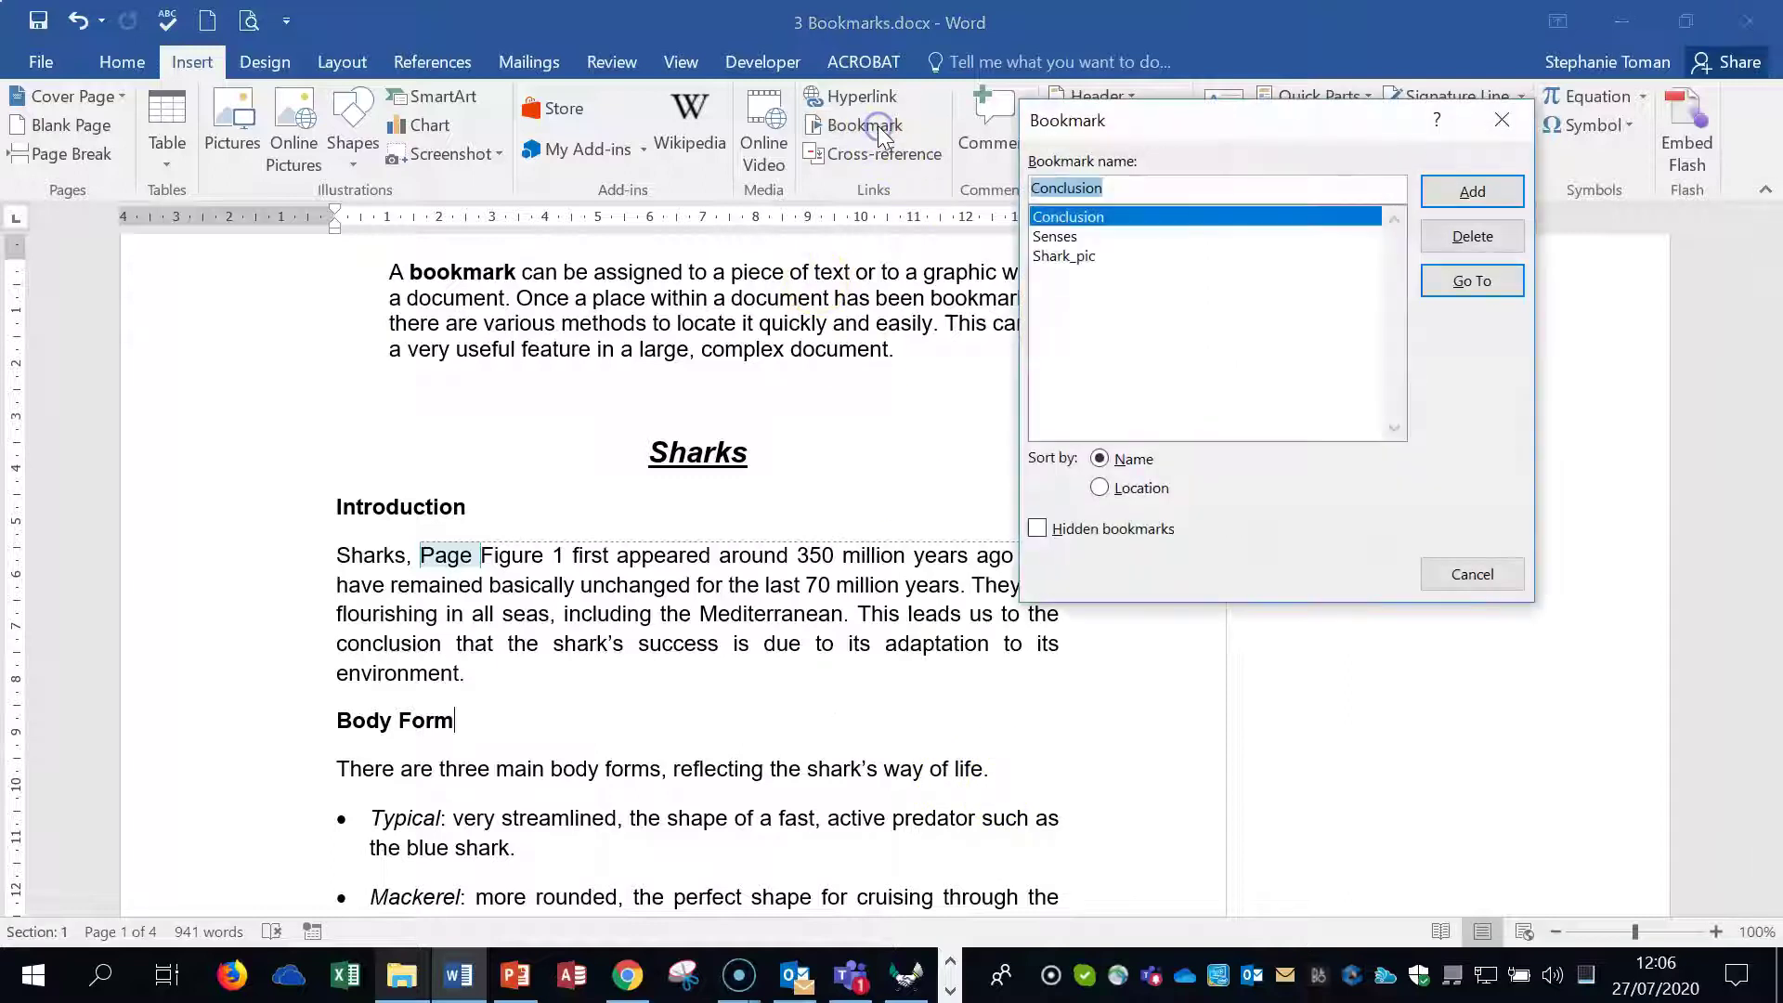
click(1112, 257)
click(1471, 281)
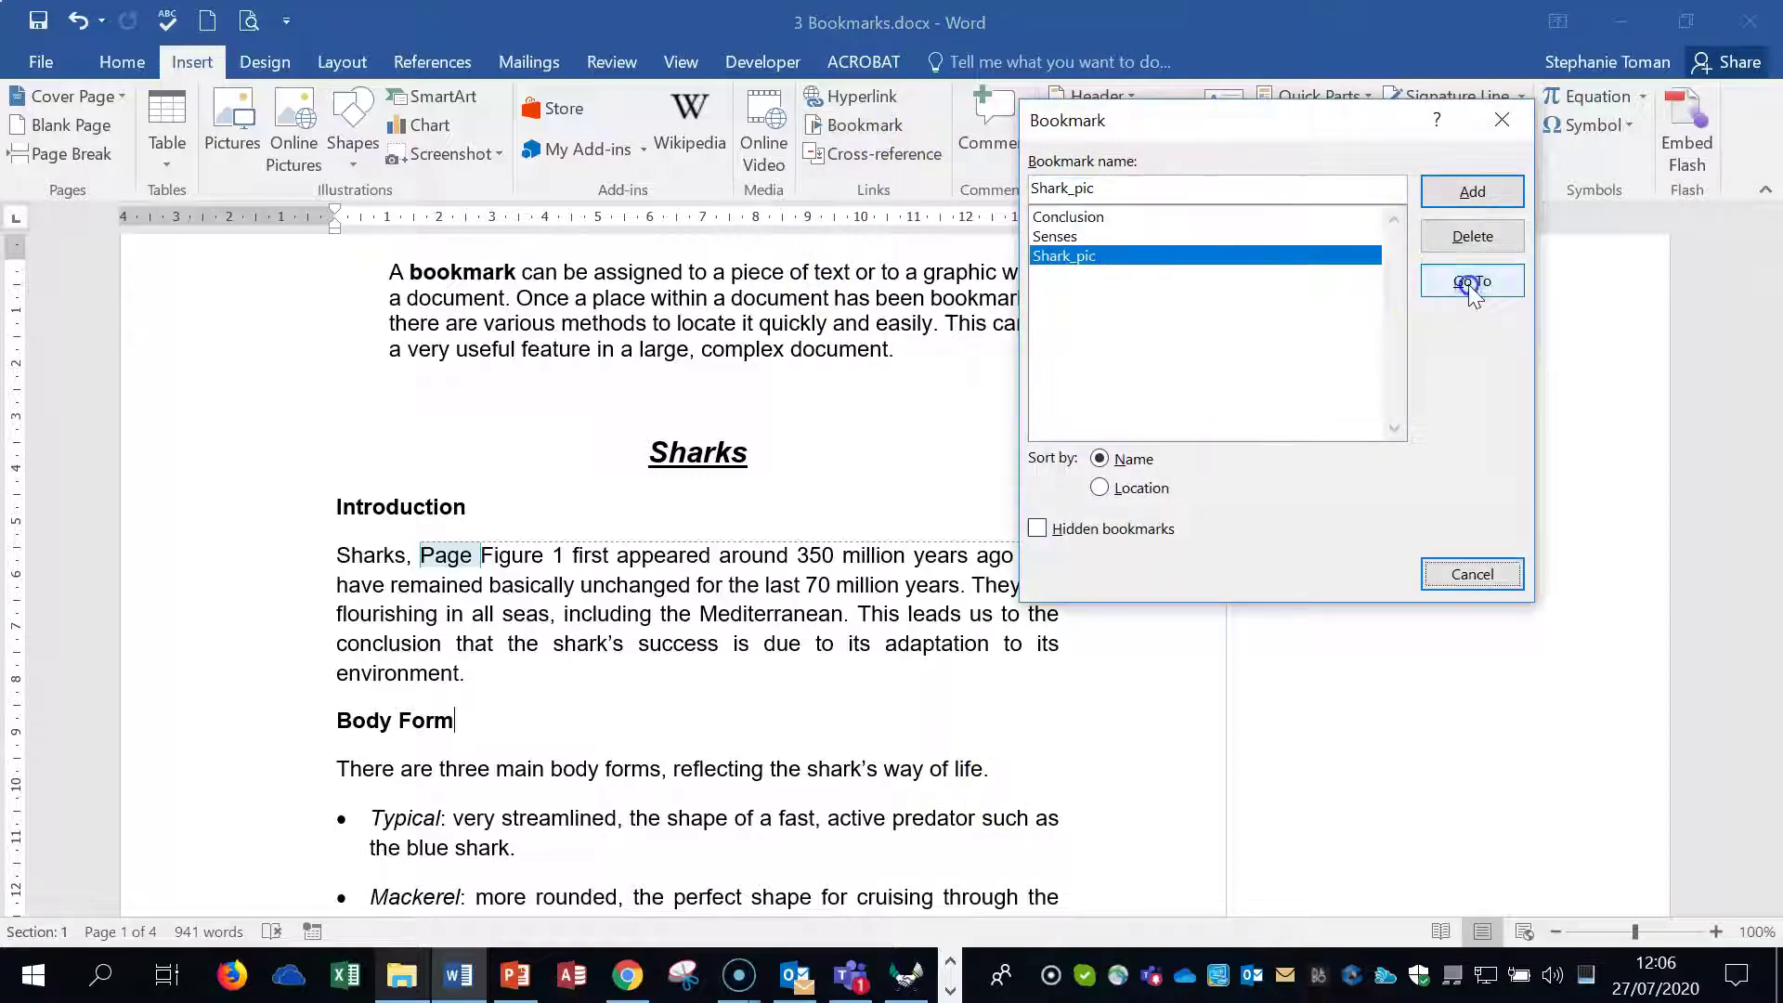
click(1064, 238)
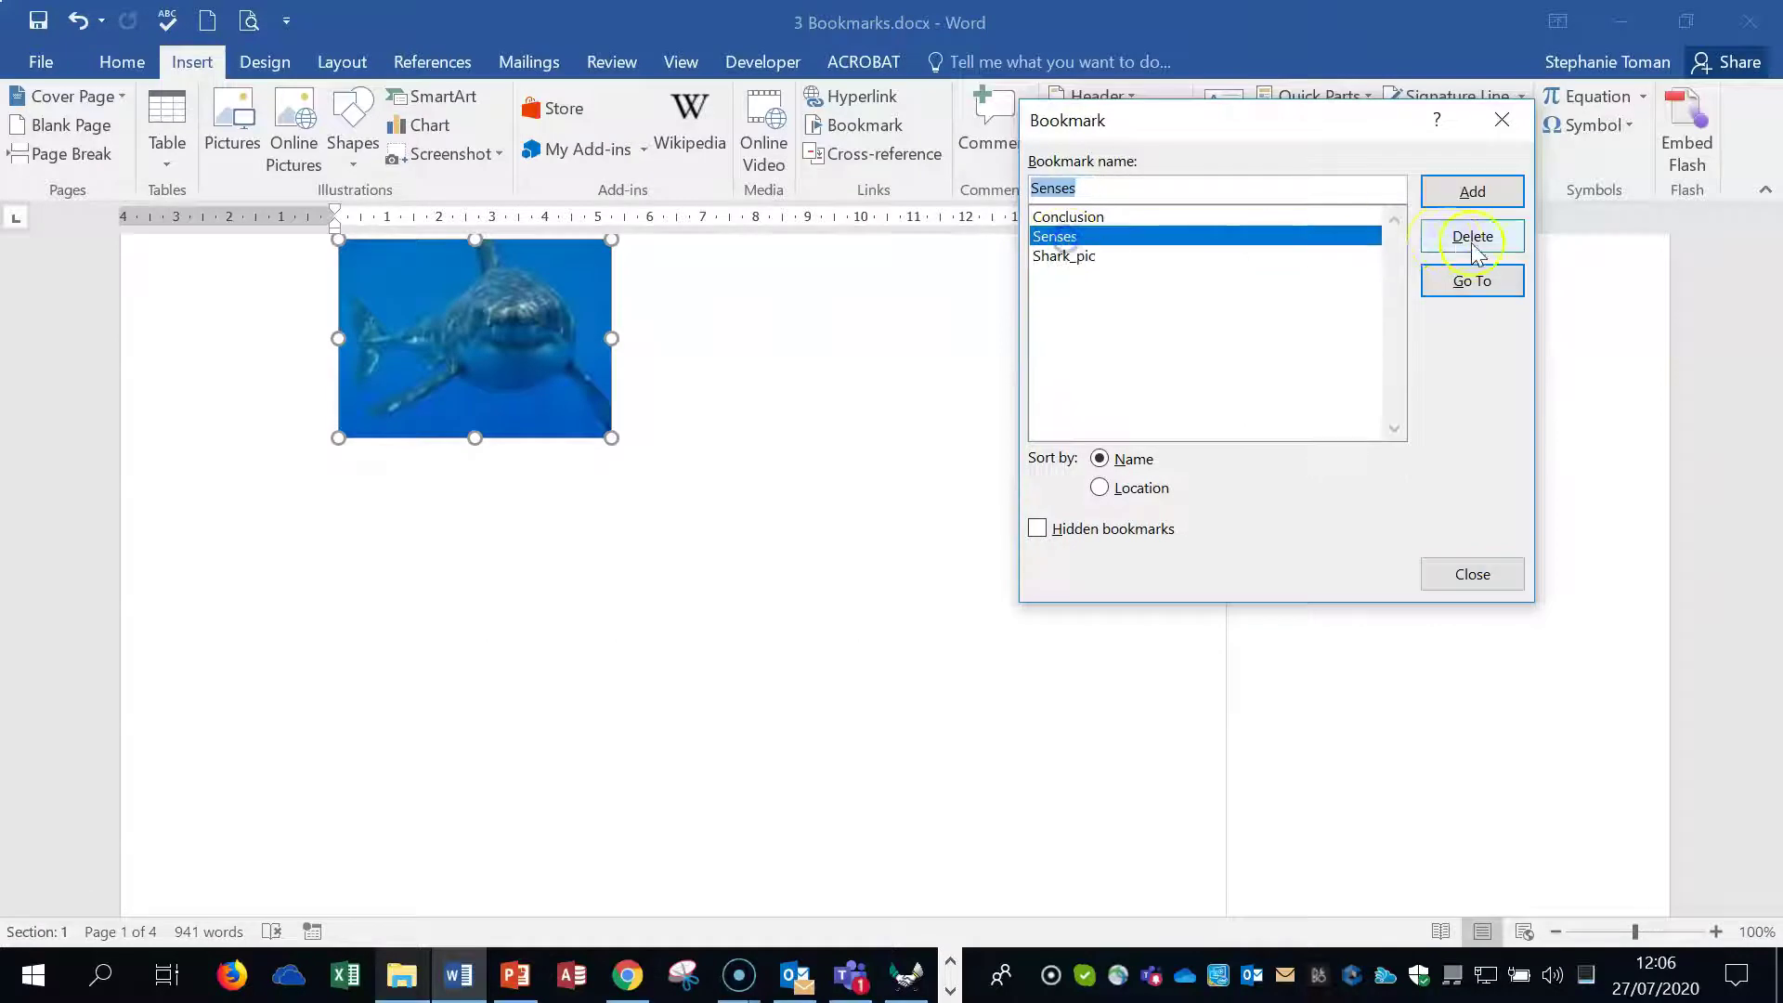
click(1476, 284)
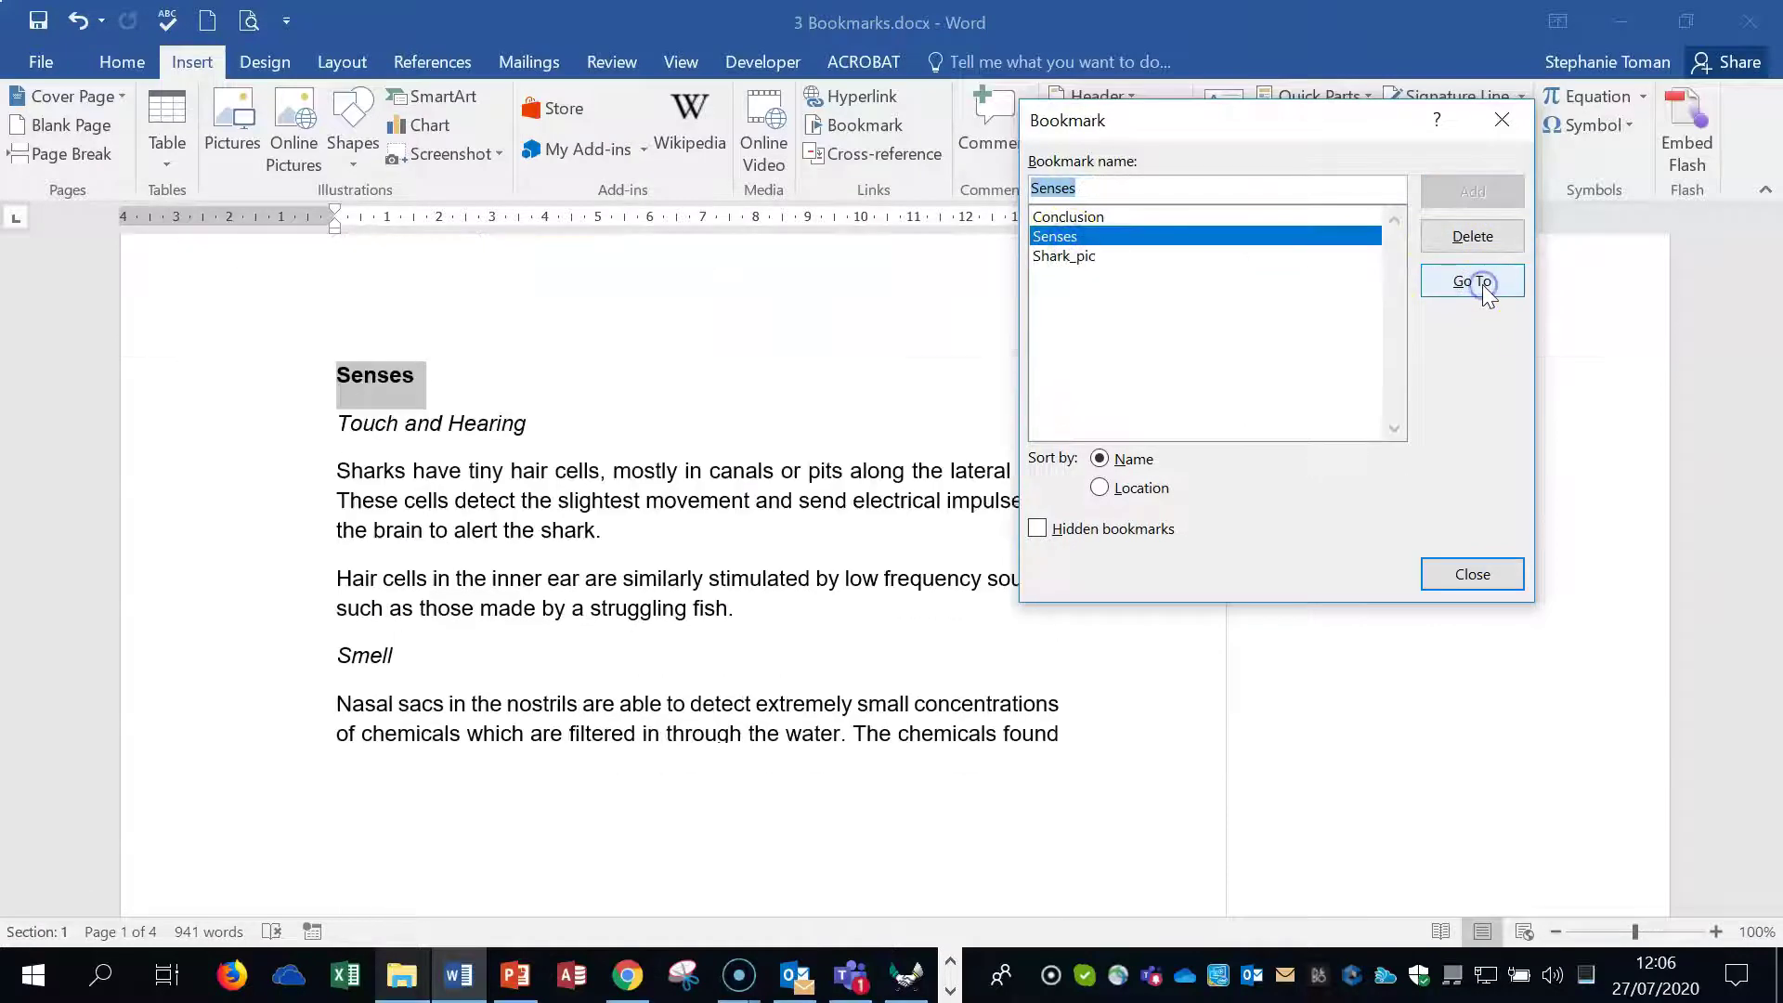
Delete the Shark_pic bookmark and close the bookmark settings.
click(1068, 260)
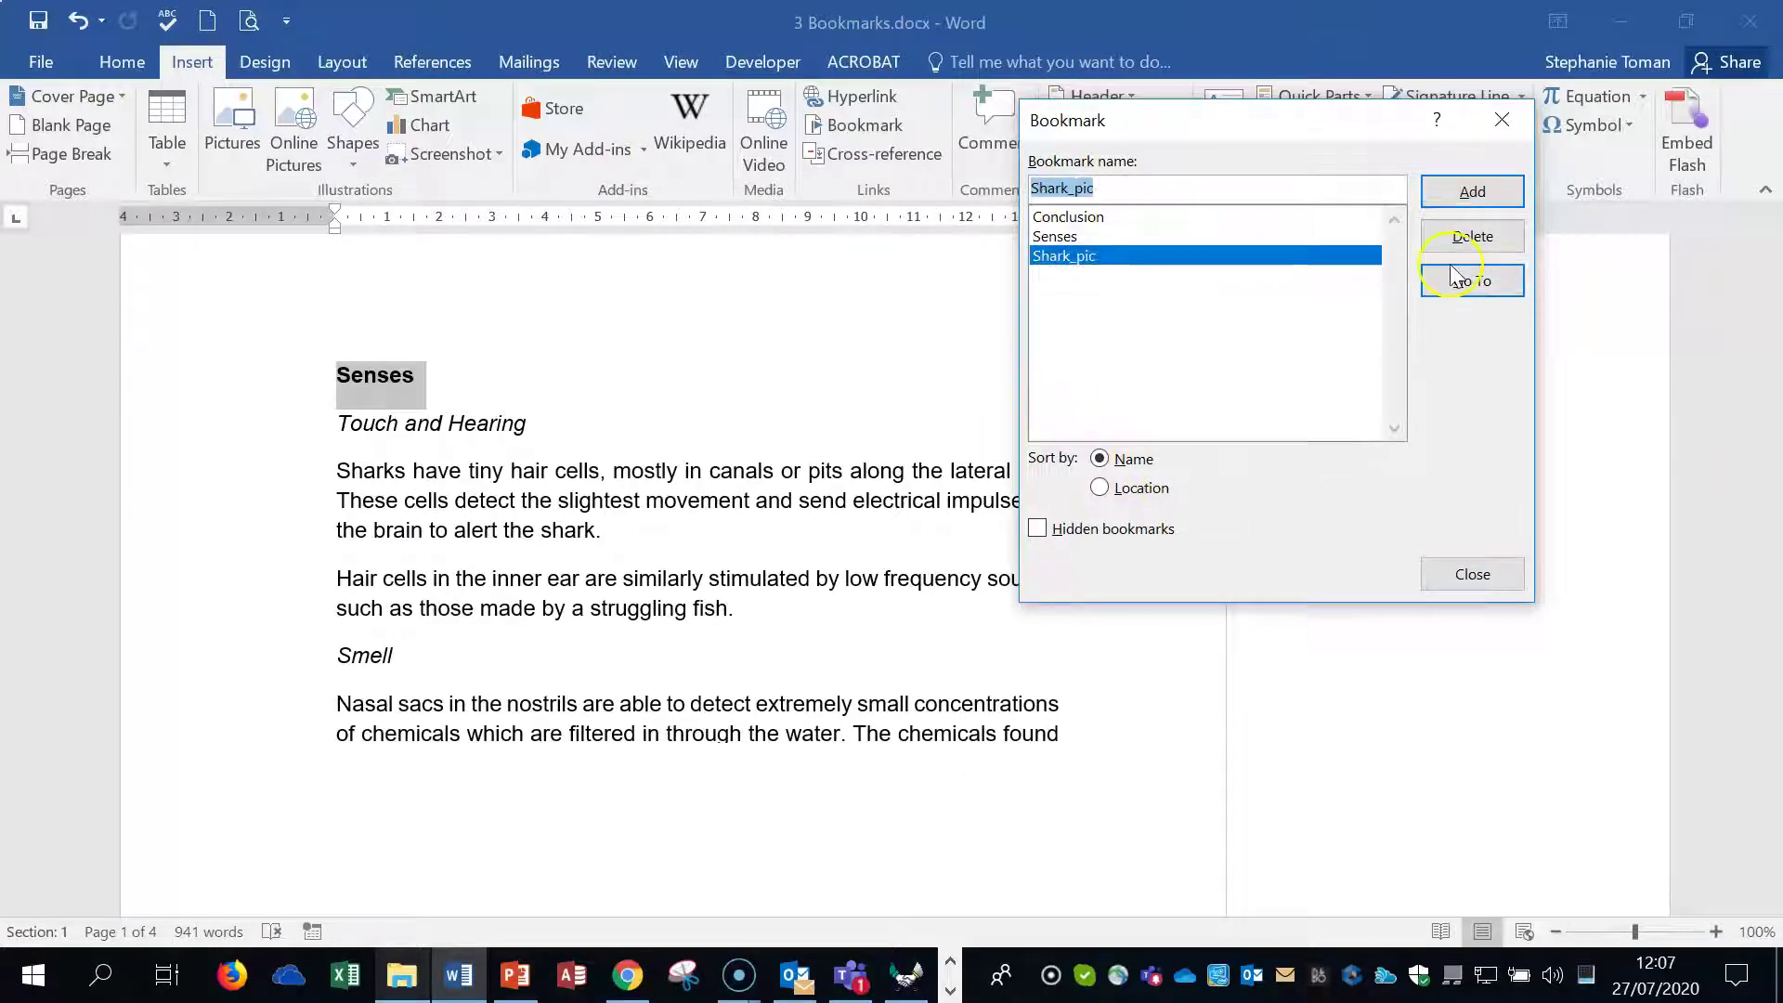
click(1471, 237)
click(1473, 577)
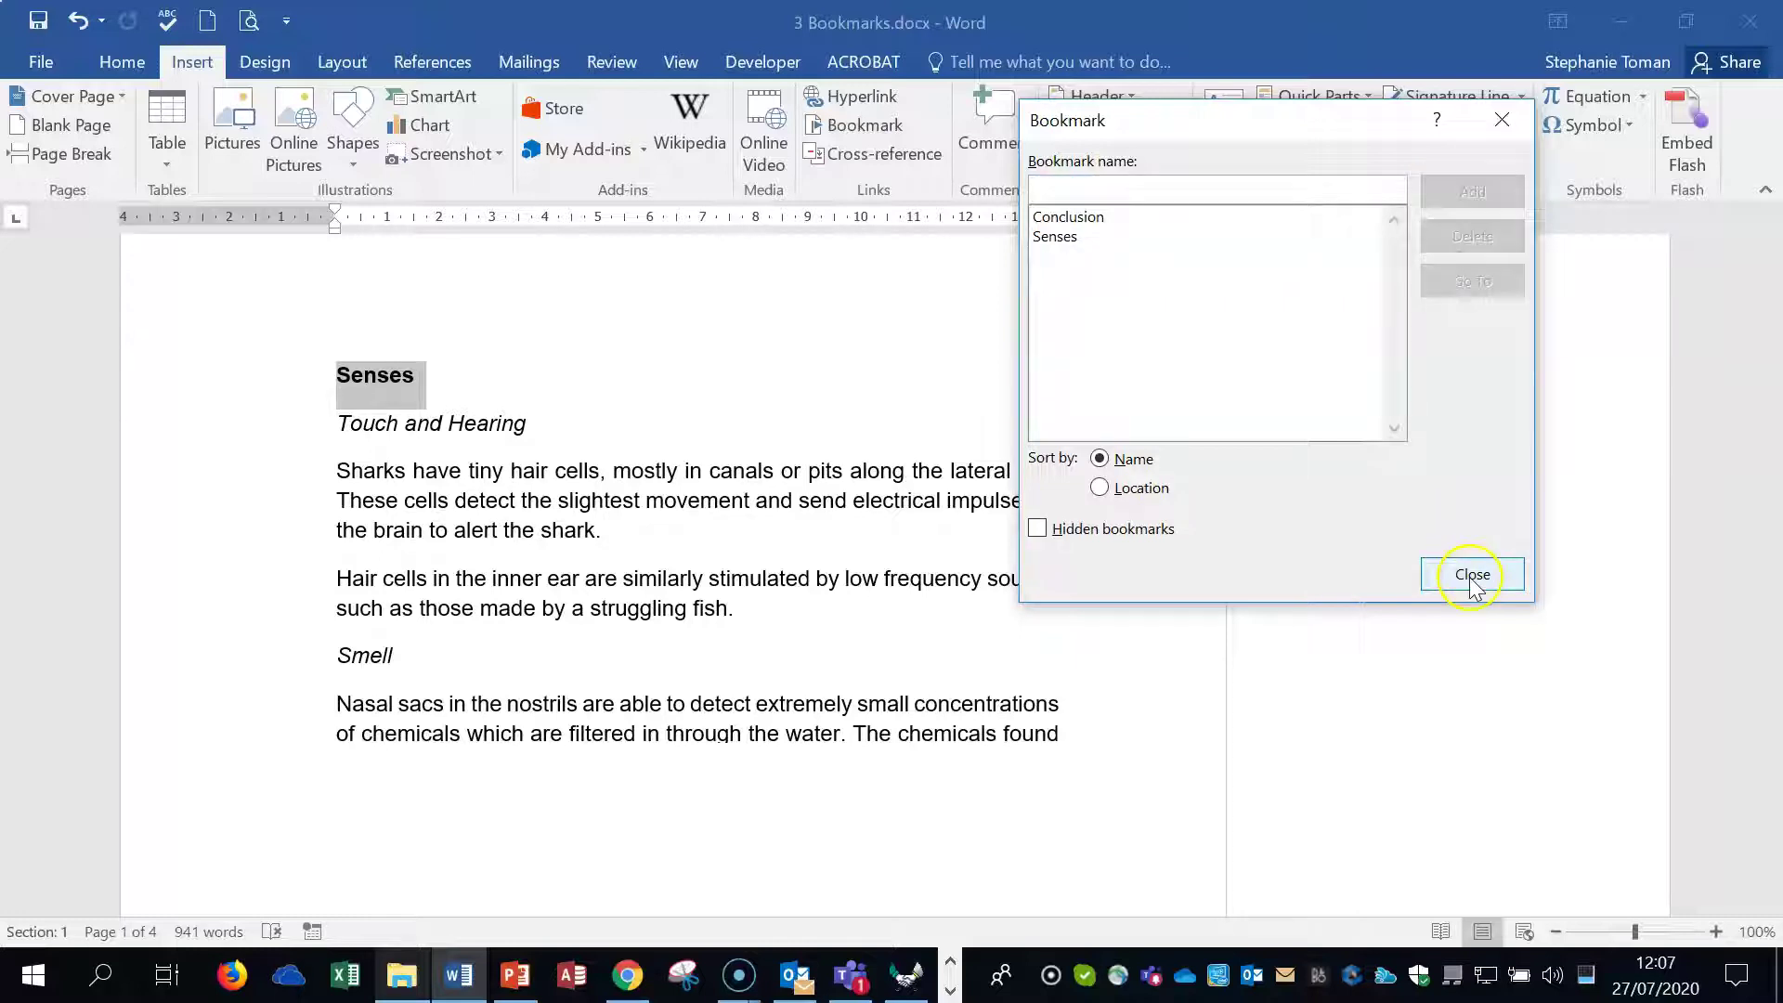
Close the 3 Bookmarks document without saving and open 4 Cross References.docx from the 6 References folder.
click(1173, 516)
click(1239, 514)
scroll(1238, 513, down, 5)
scroll(1239, 513, up, 15)
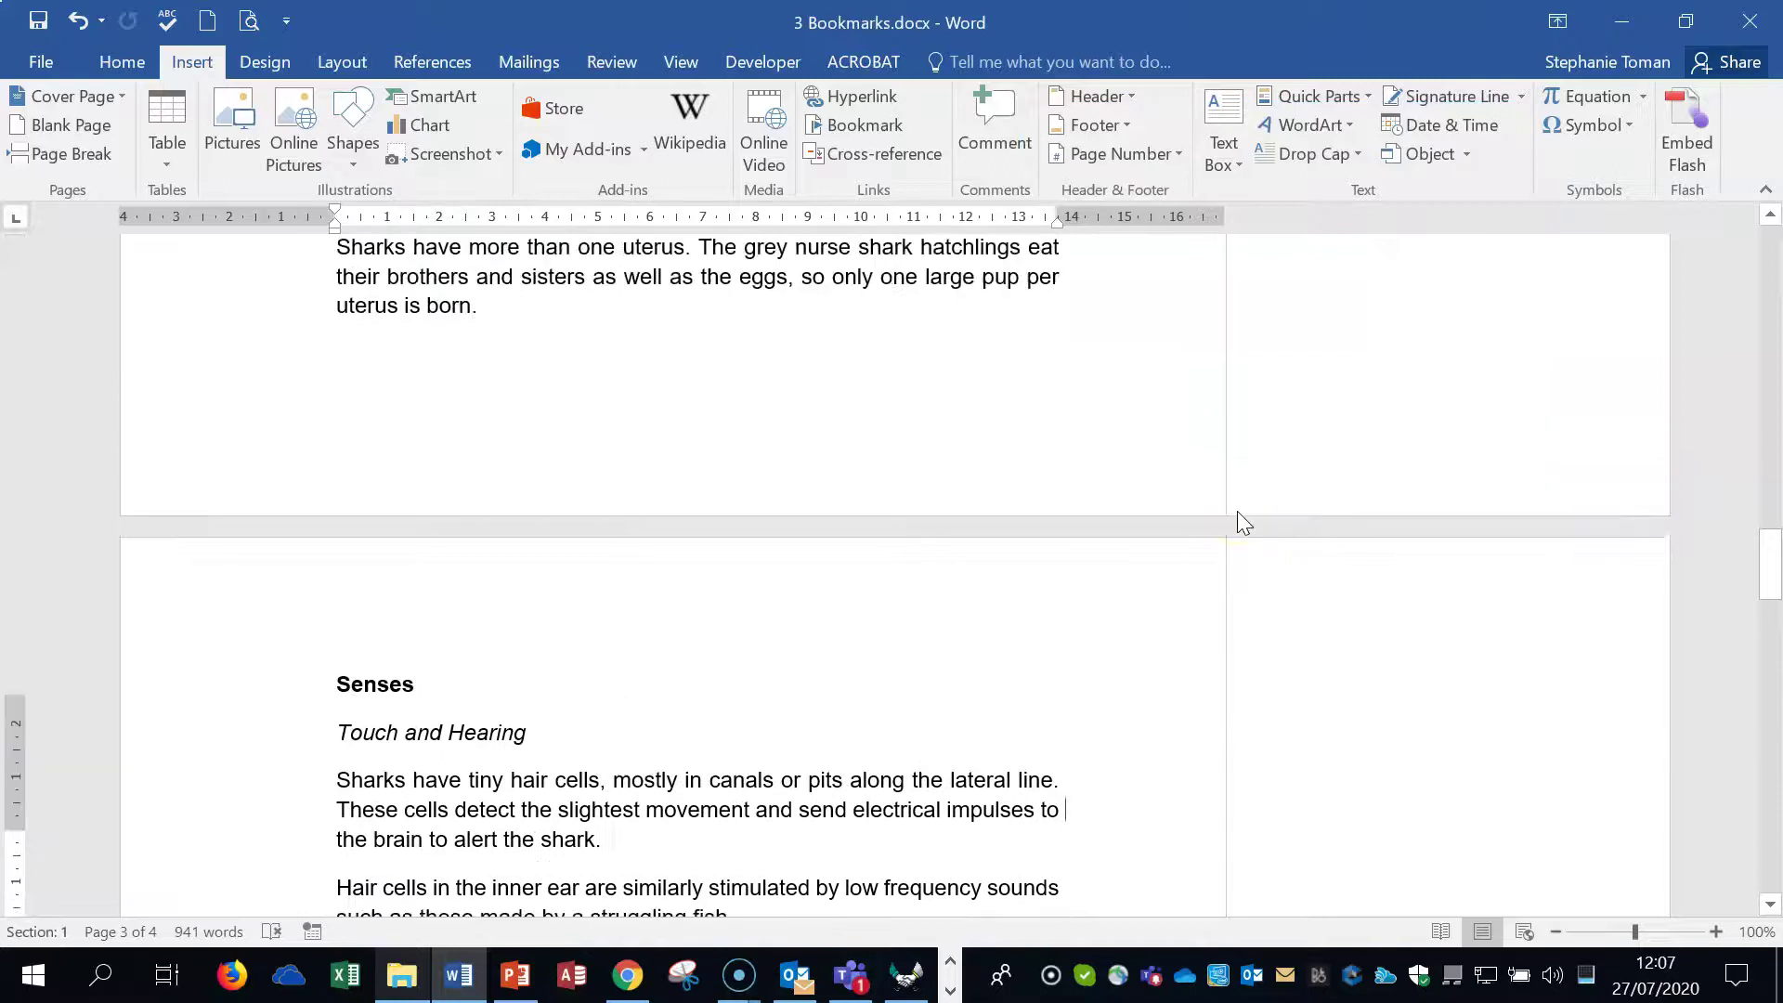
click(1751, 21)
click(862, 548)
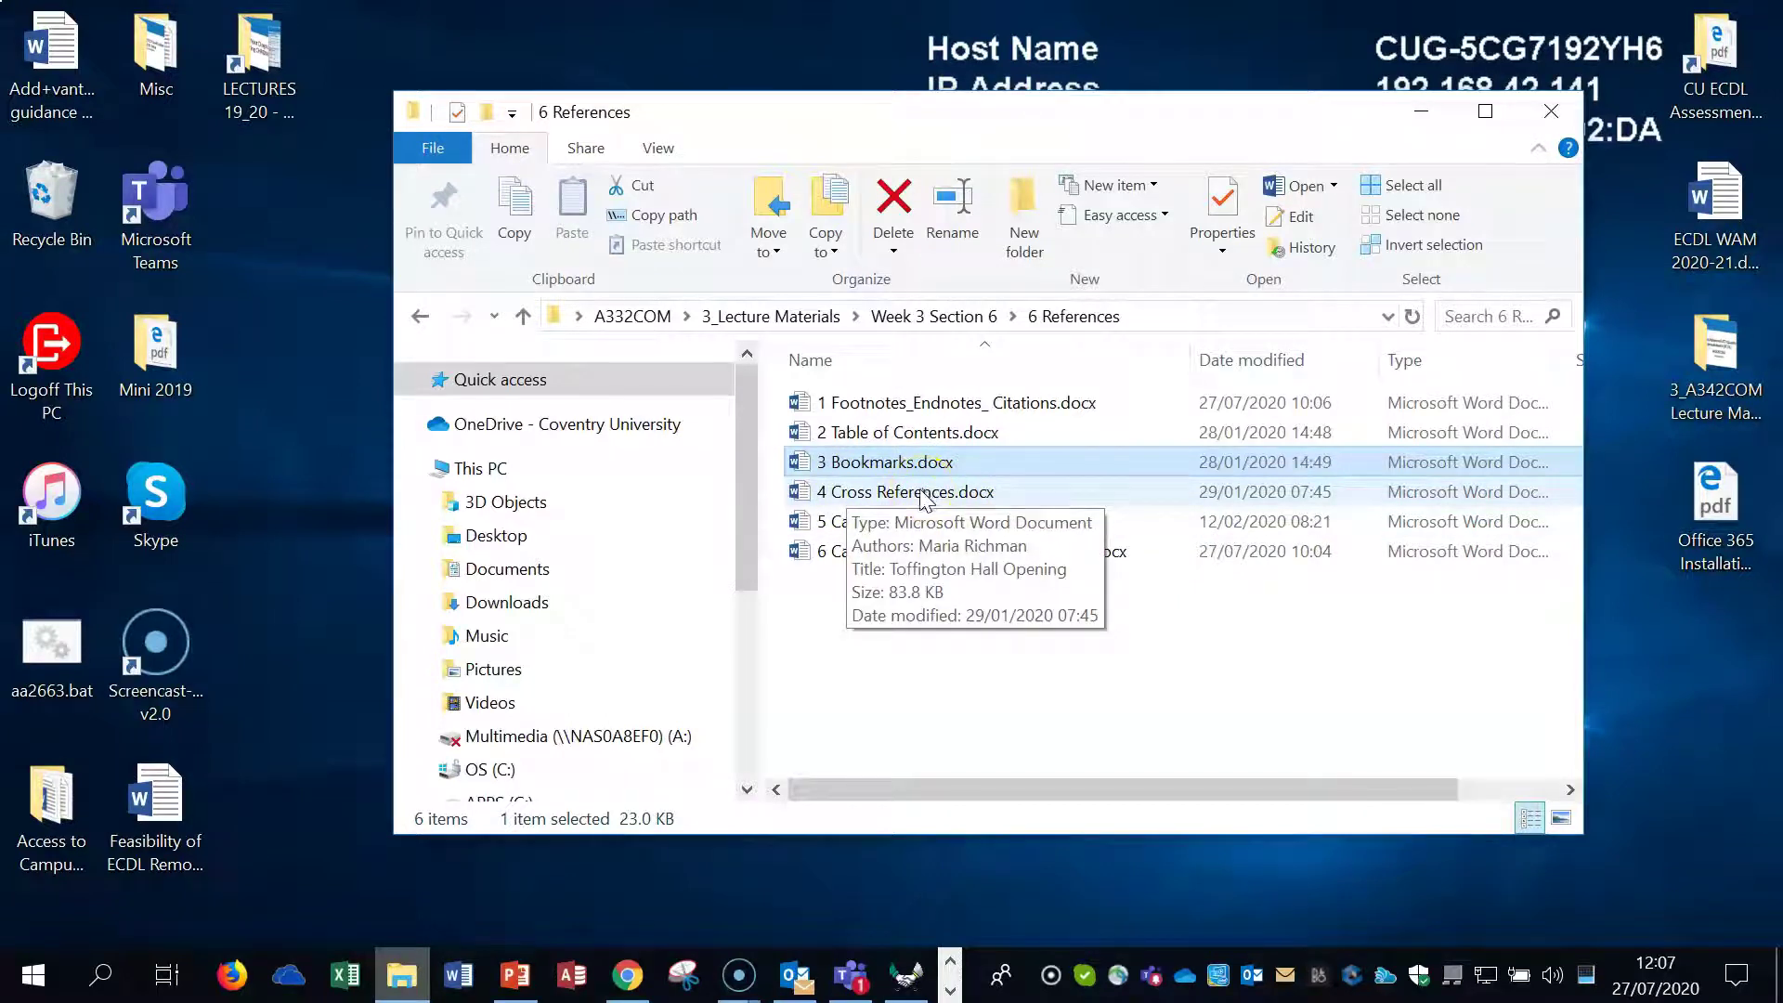
double_click(927, 497)
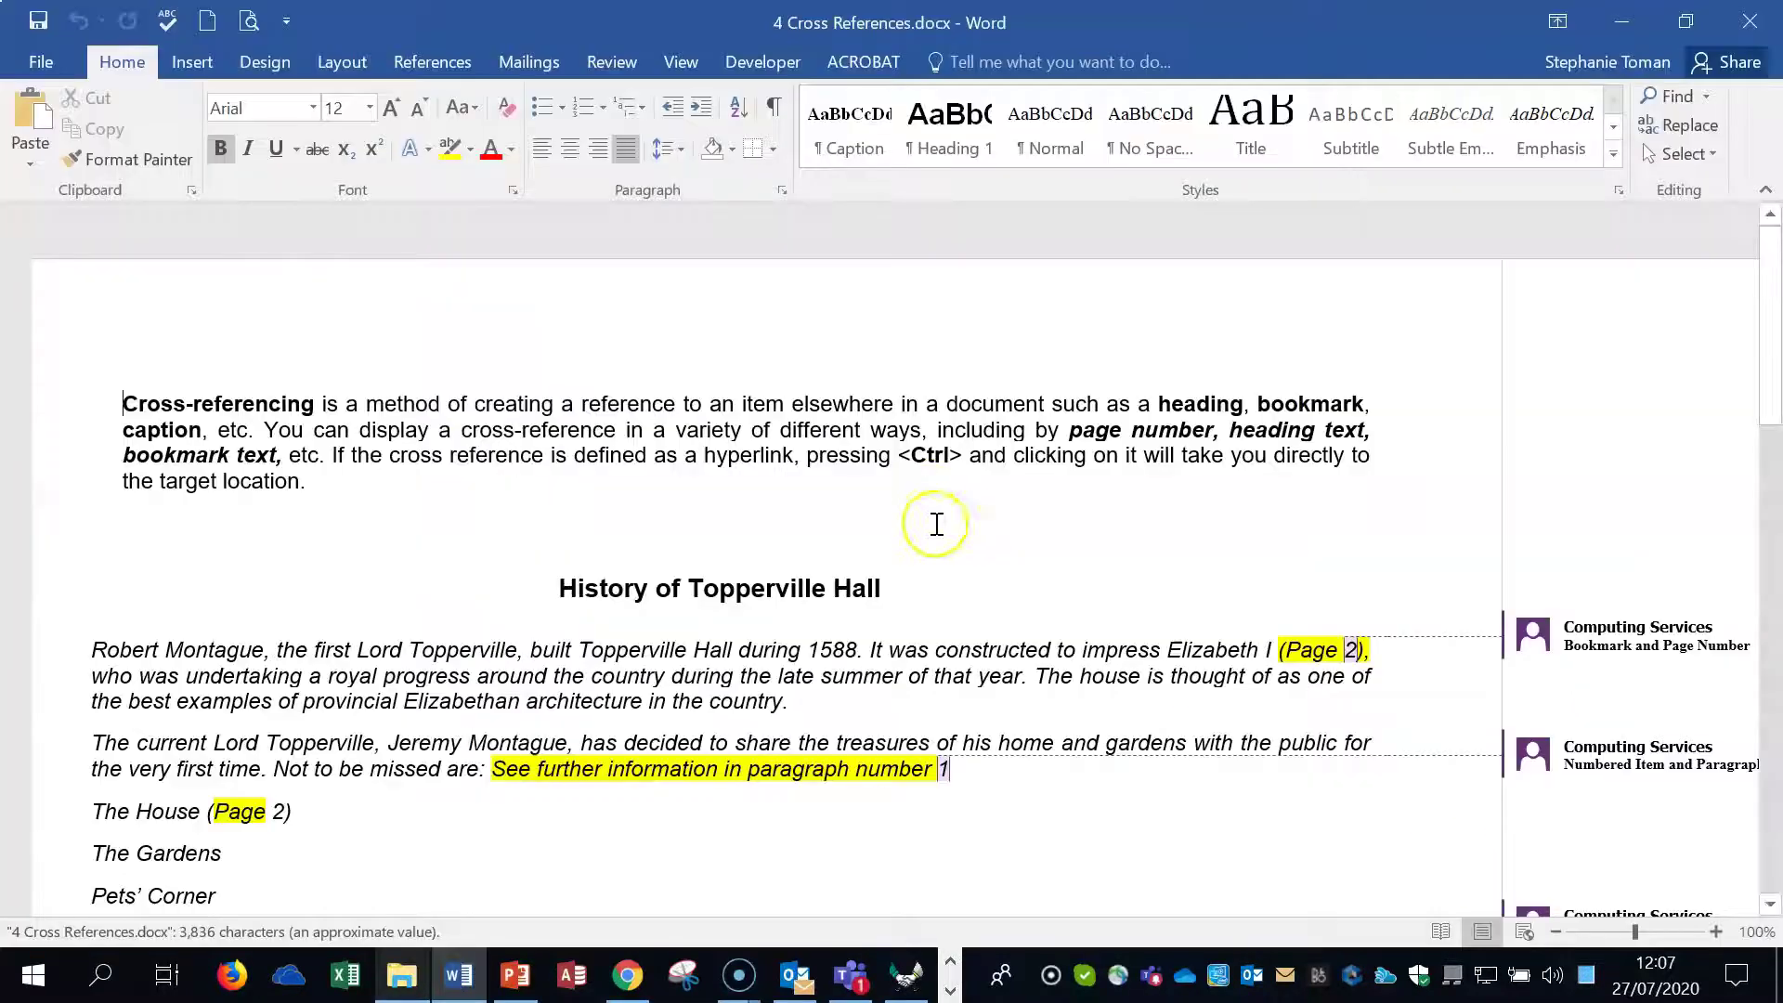
click(1556, 931)
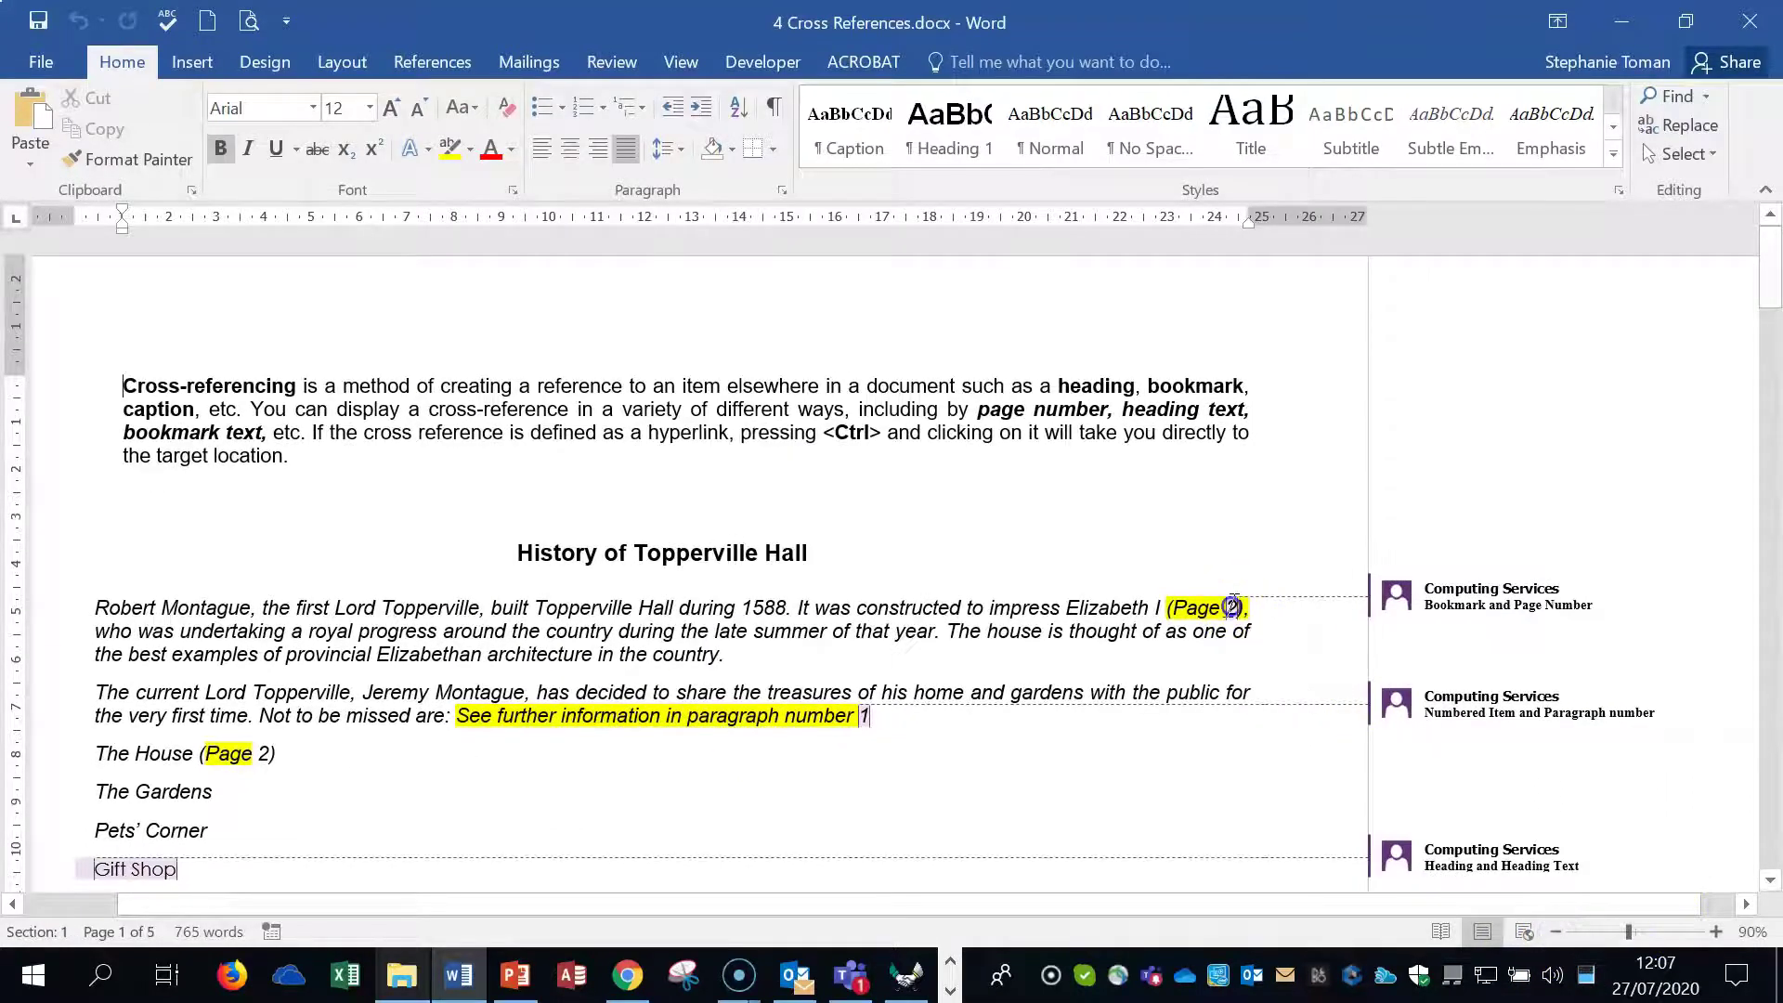
Review the existing bookmarks with the page number beside Elizabeth I selected.
click(1231, 607)
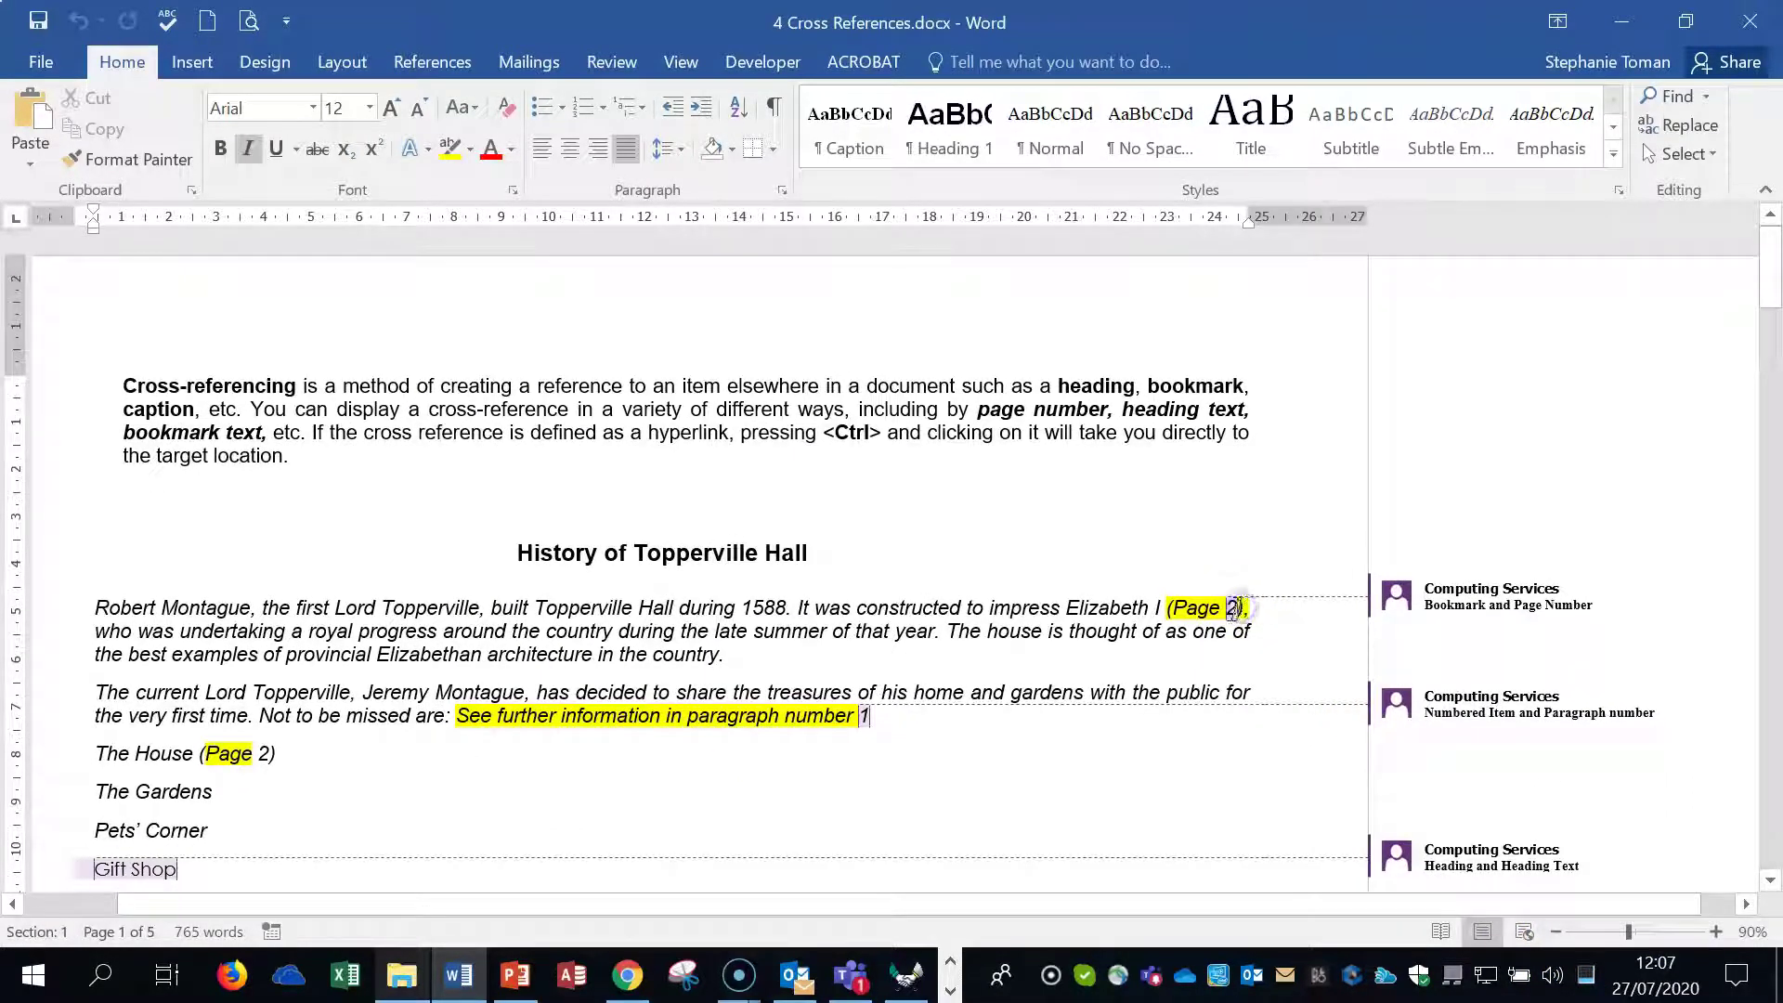
double_click(1235, 609)
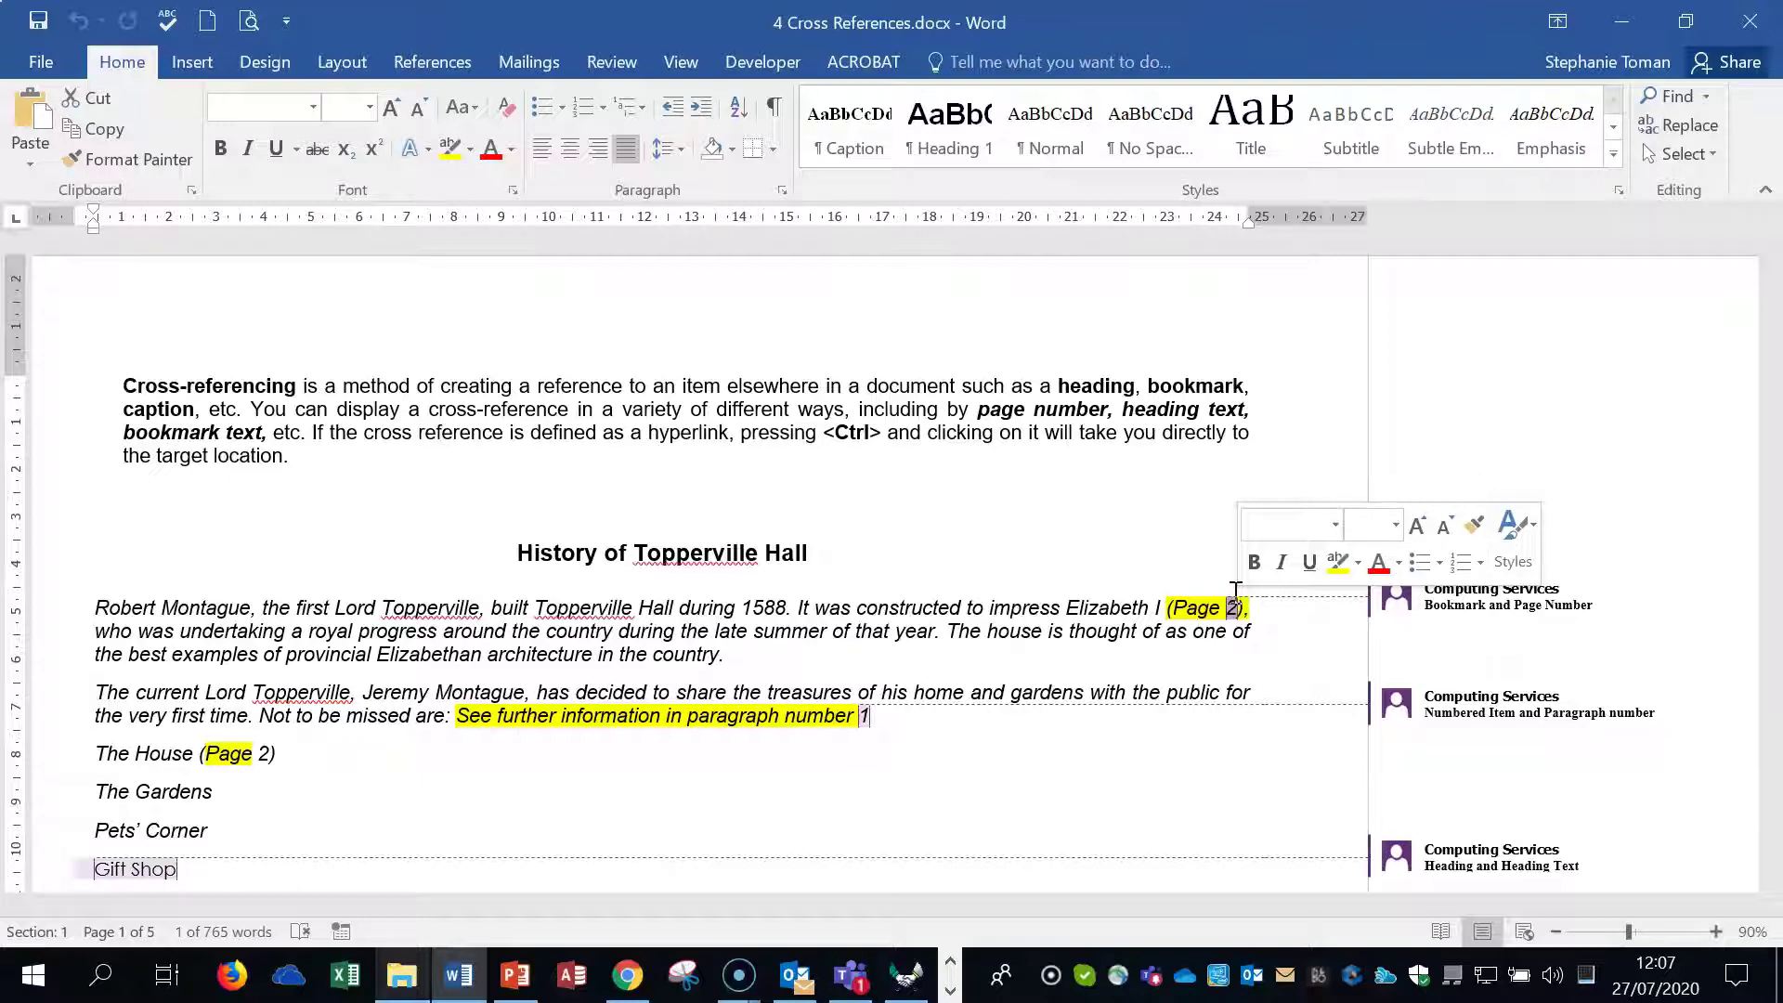
click(206, 59)
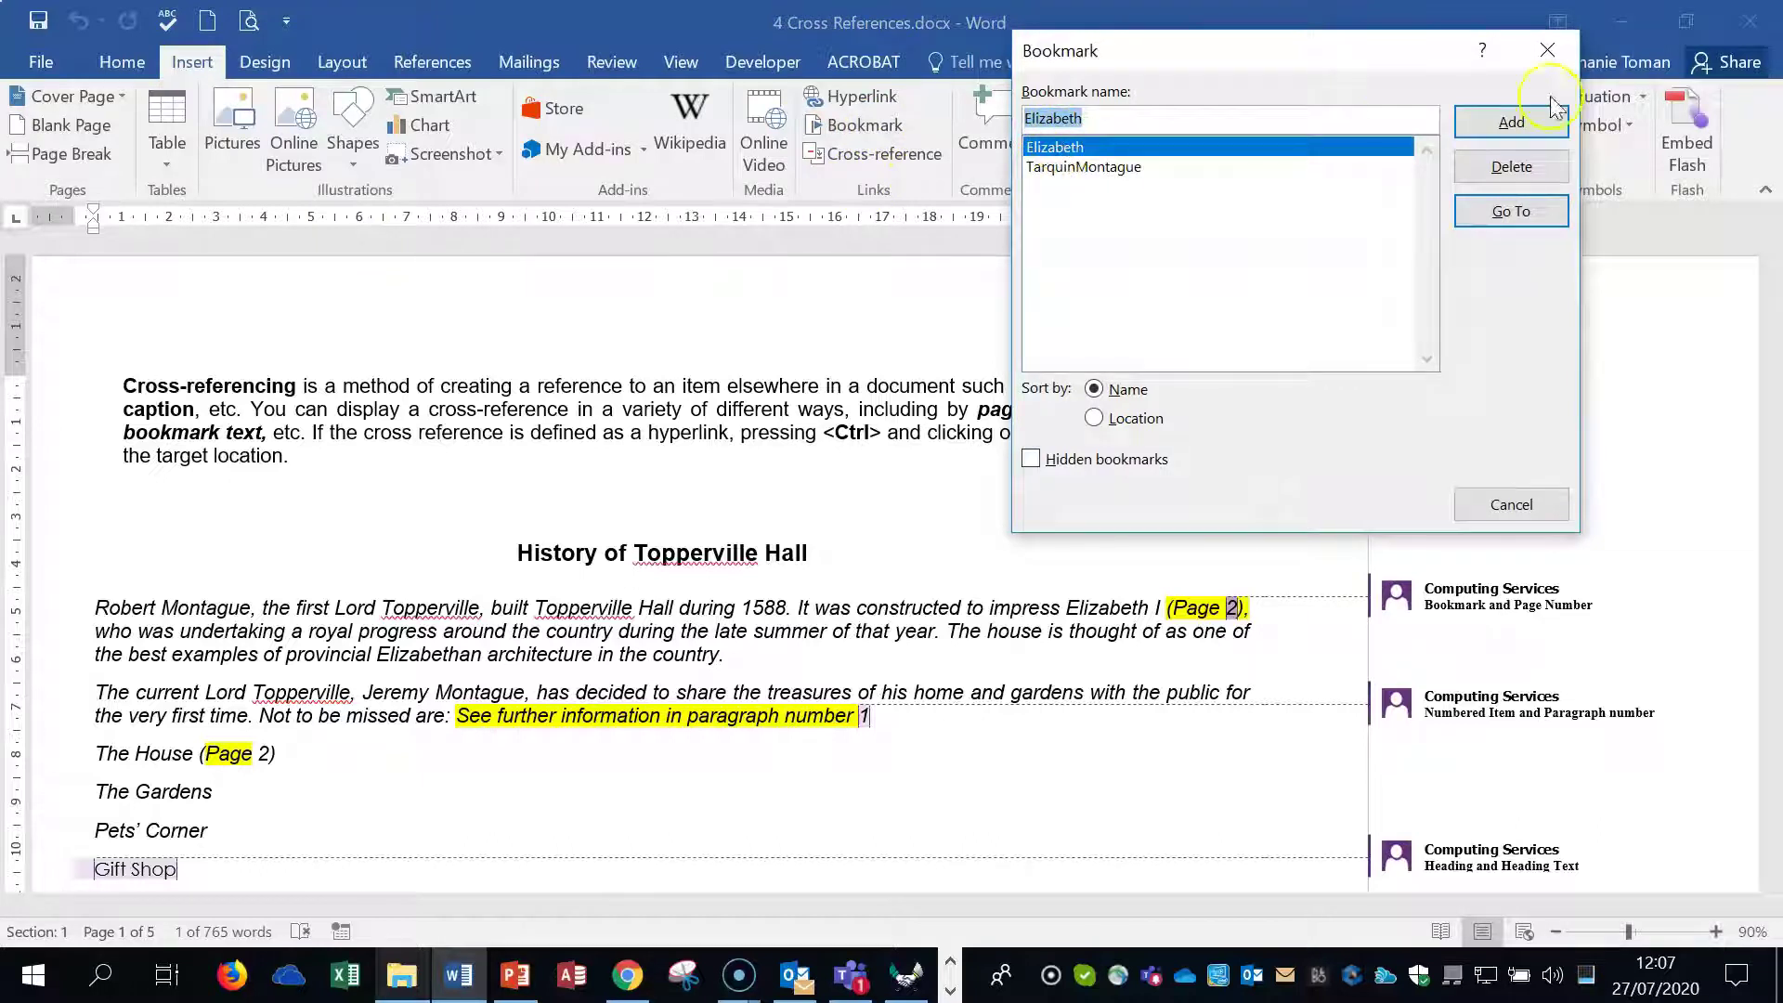
click(1548, 50)
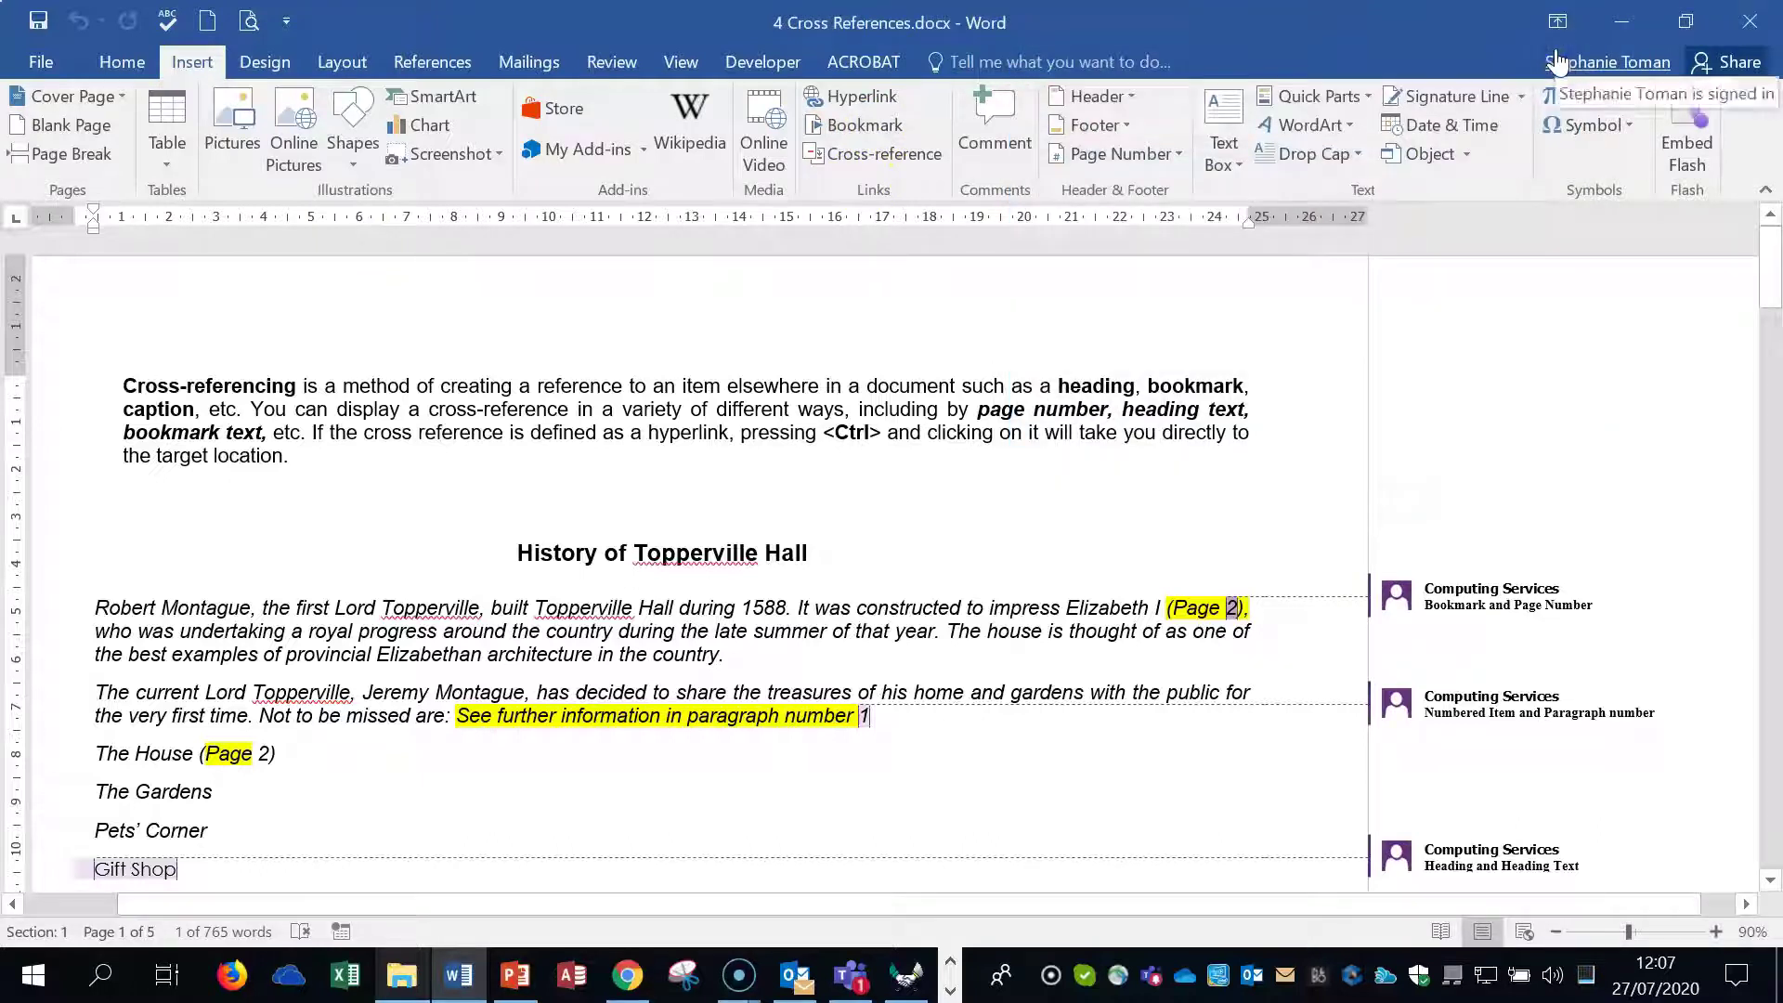
Delete the page number inside the highlighted "(Page )" reference in the first paragraph of the Topperville Hall history.
click(1235, 609)
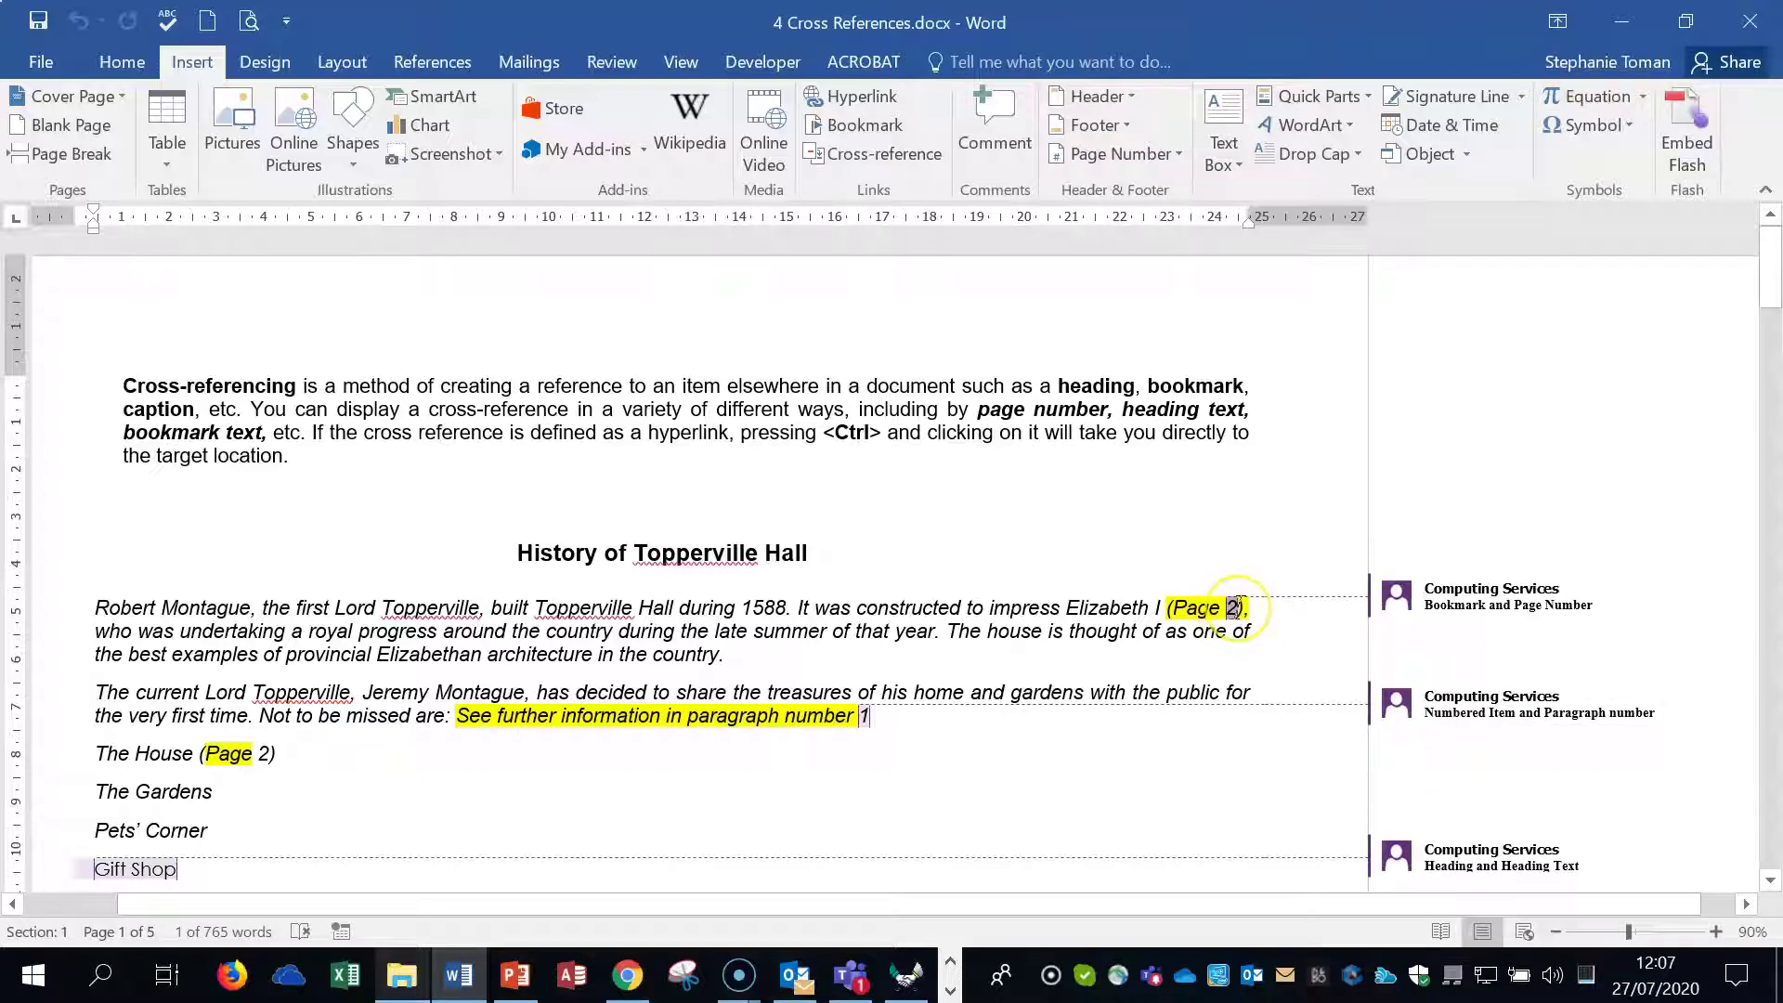
click(1233, 618)
click(1228, 609)
click(1238, 609)
double_click(1240, 610)
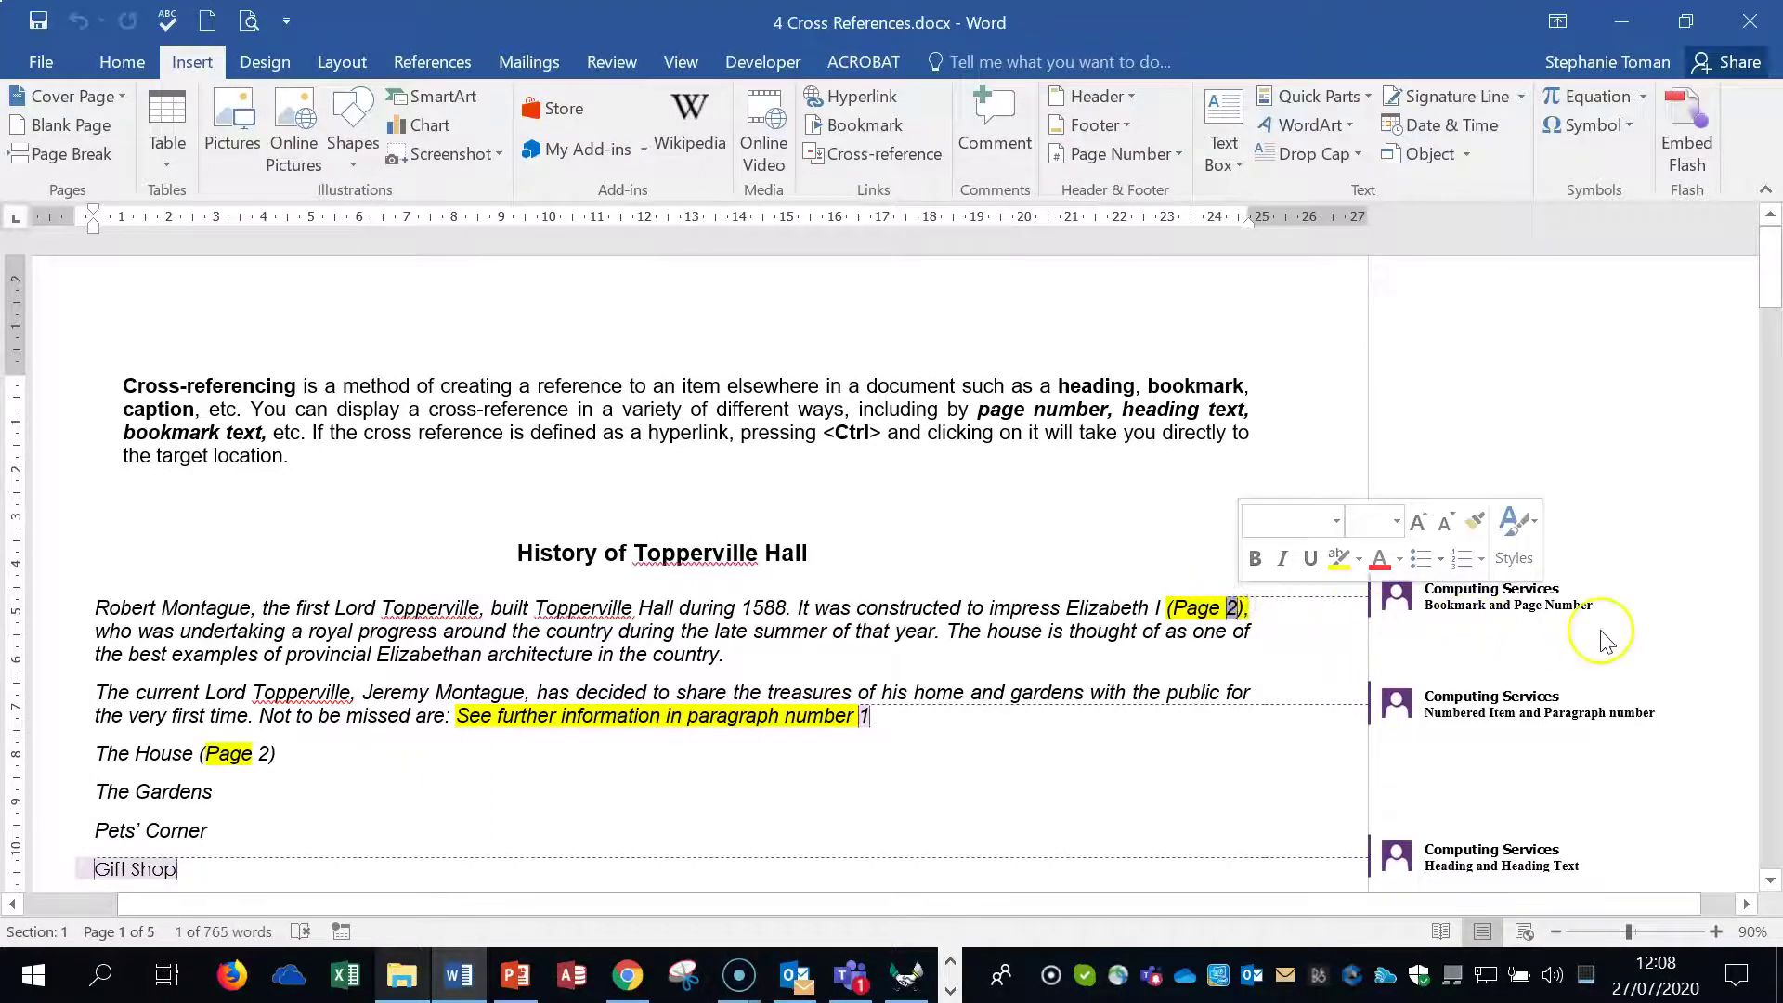
key(Delete)
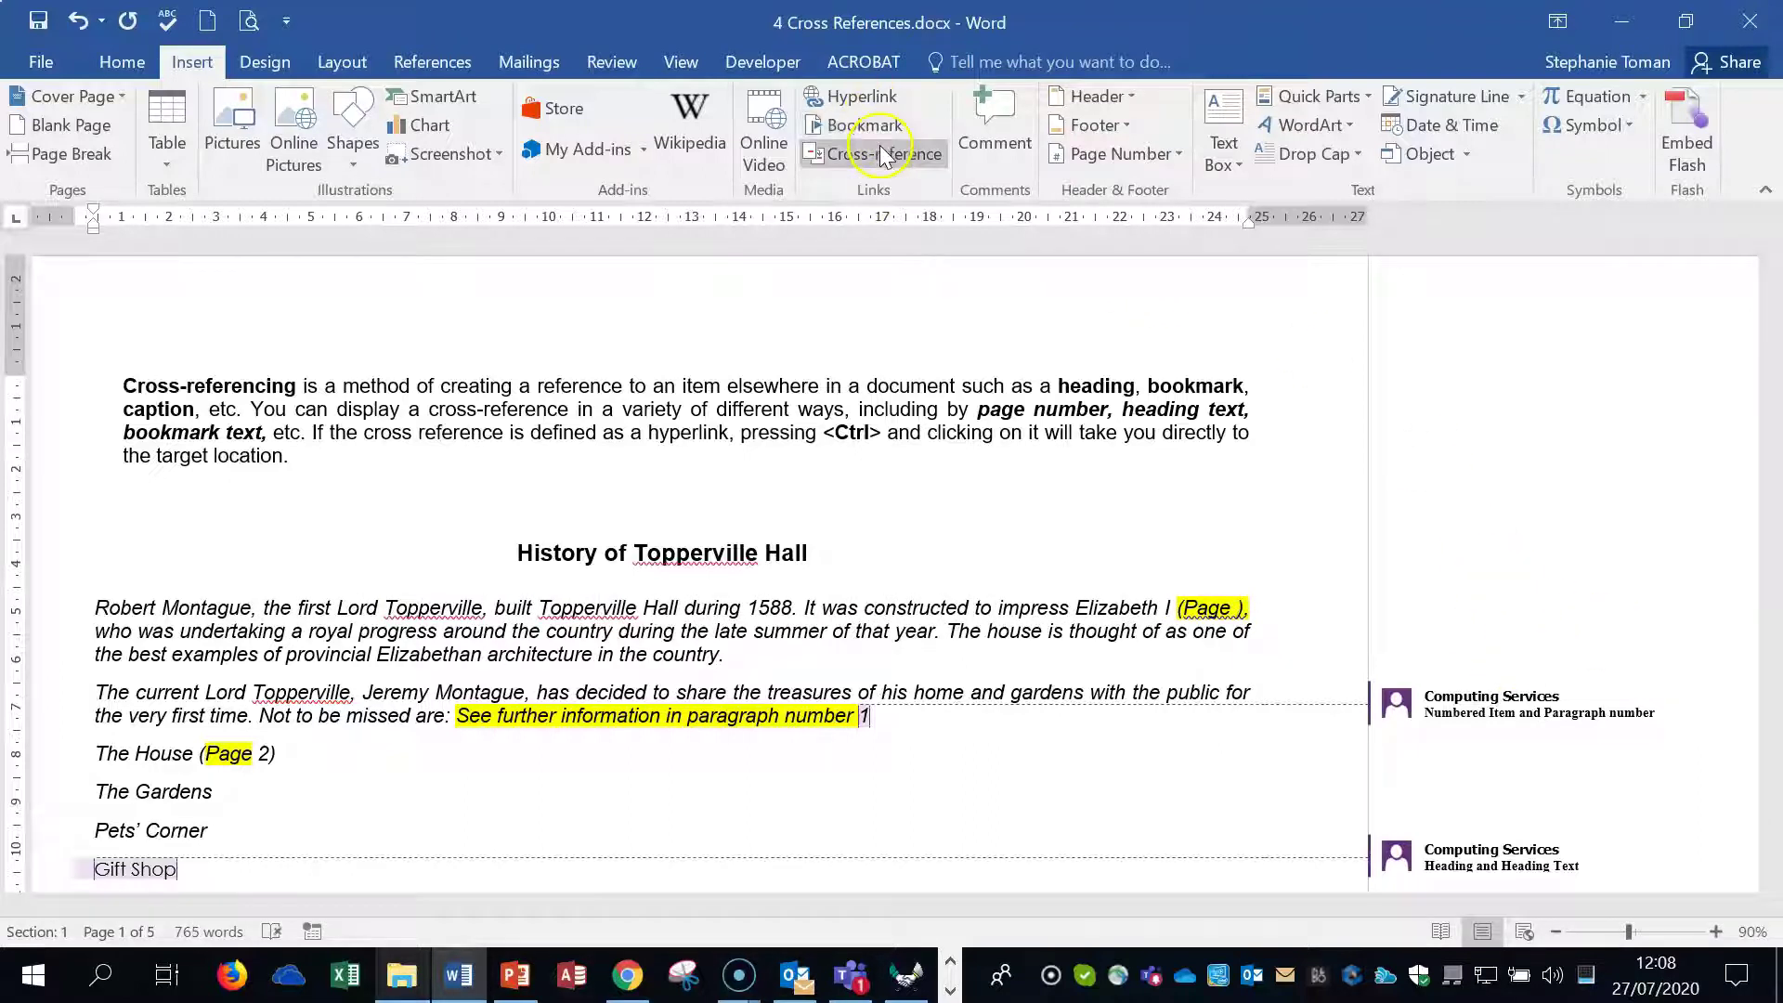
Insert a hyperlinked cross-reference to the Elizabeth bookmark's page number after "Page" in the highlighted brackets.
click(827, 155)
drag(918, 241, 1079, 371)
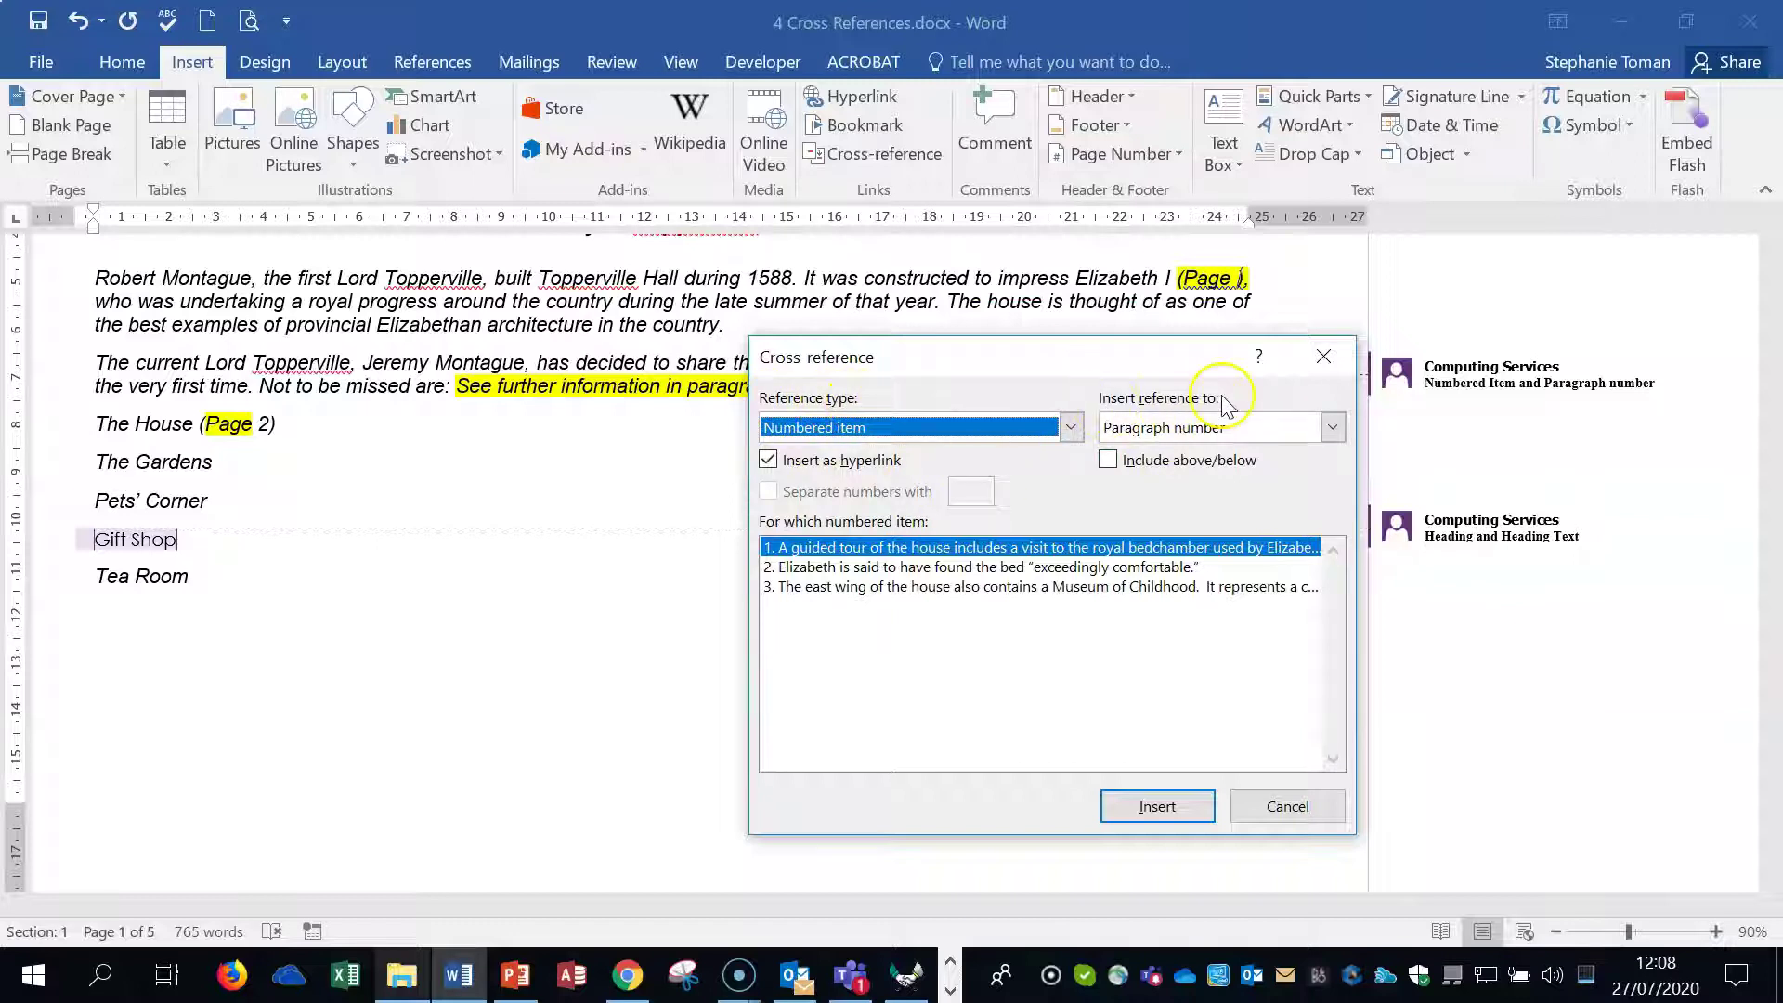
click(1071, 430)
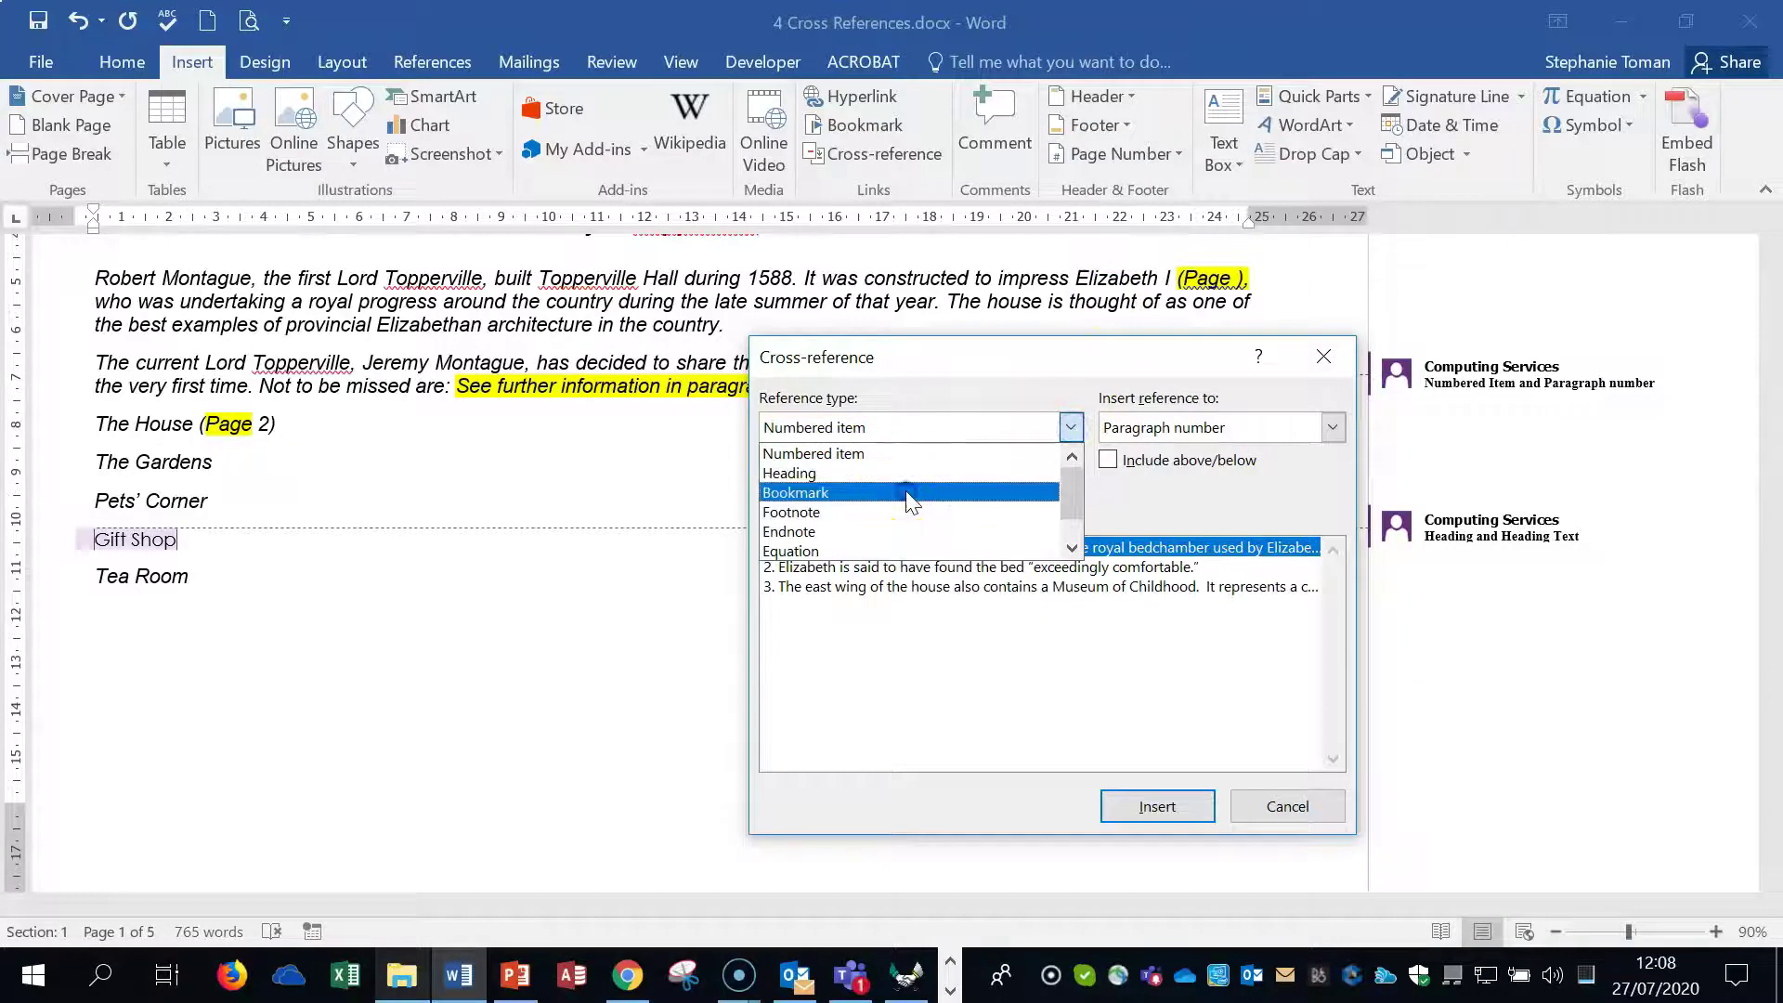
click(908, 494)
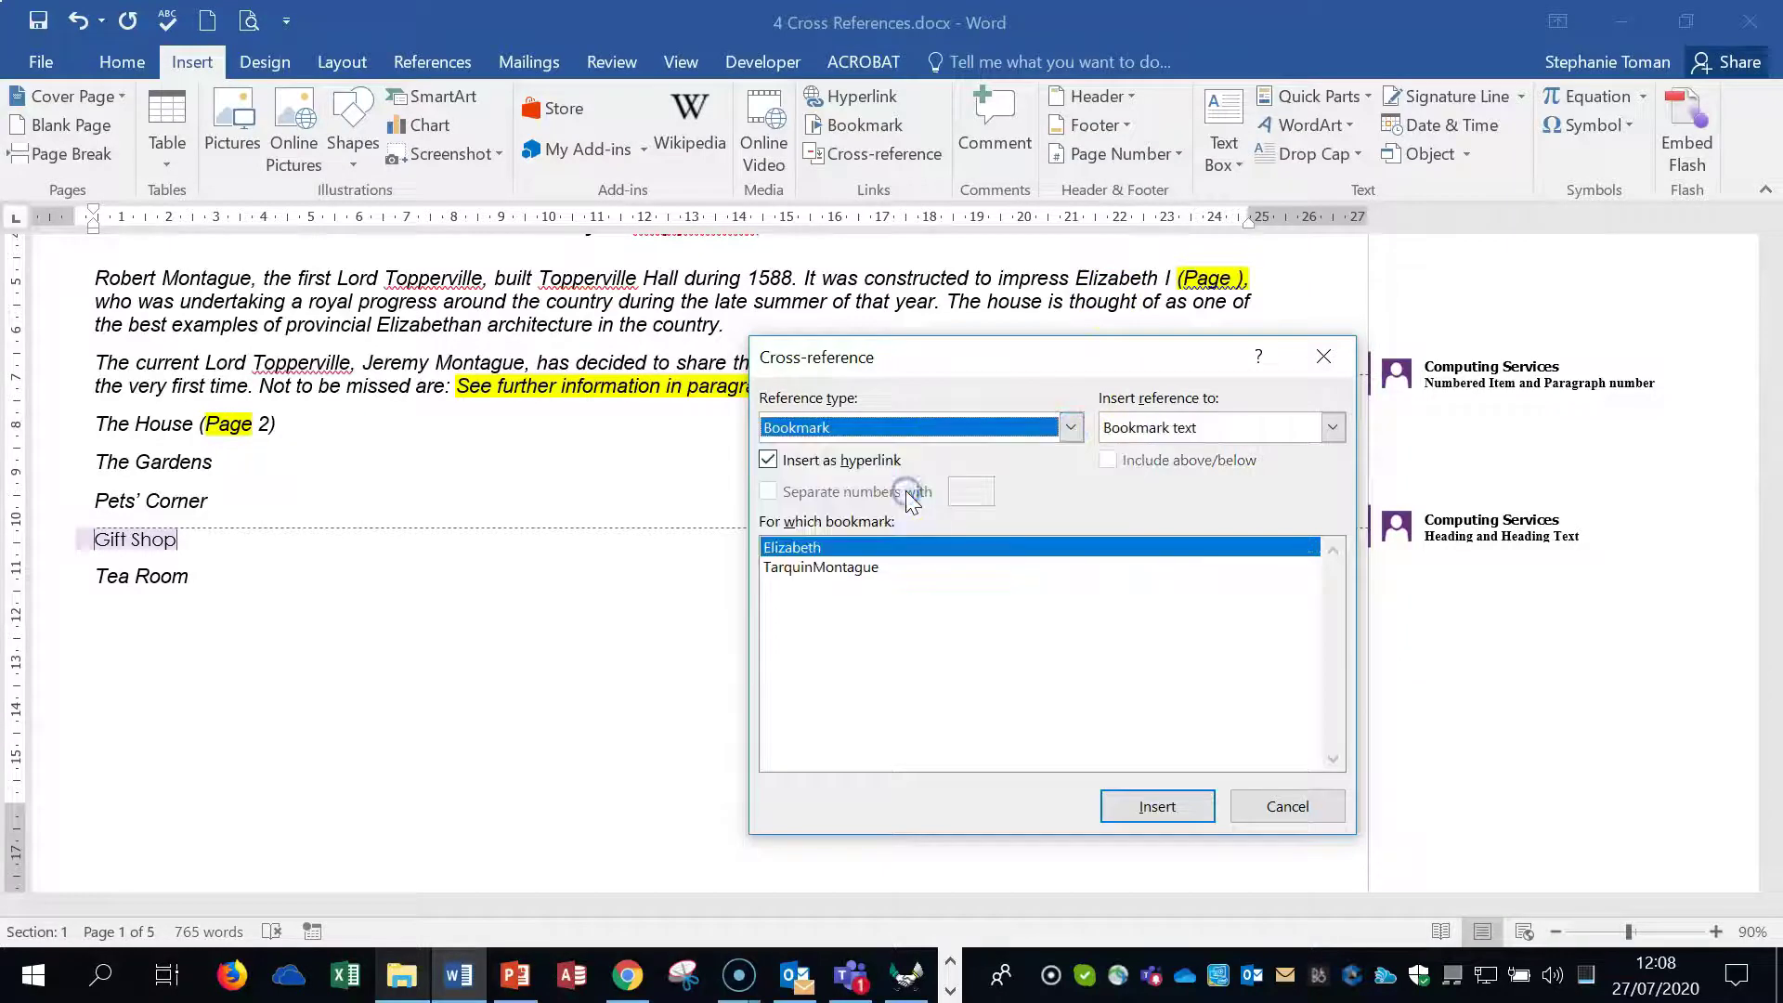
click(1333, 428)
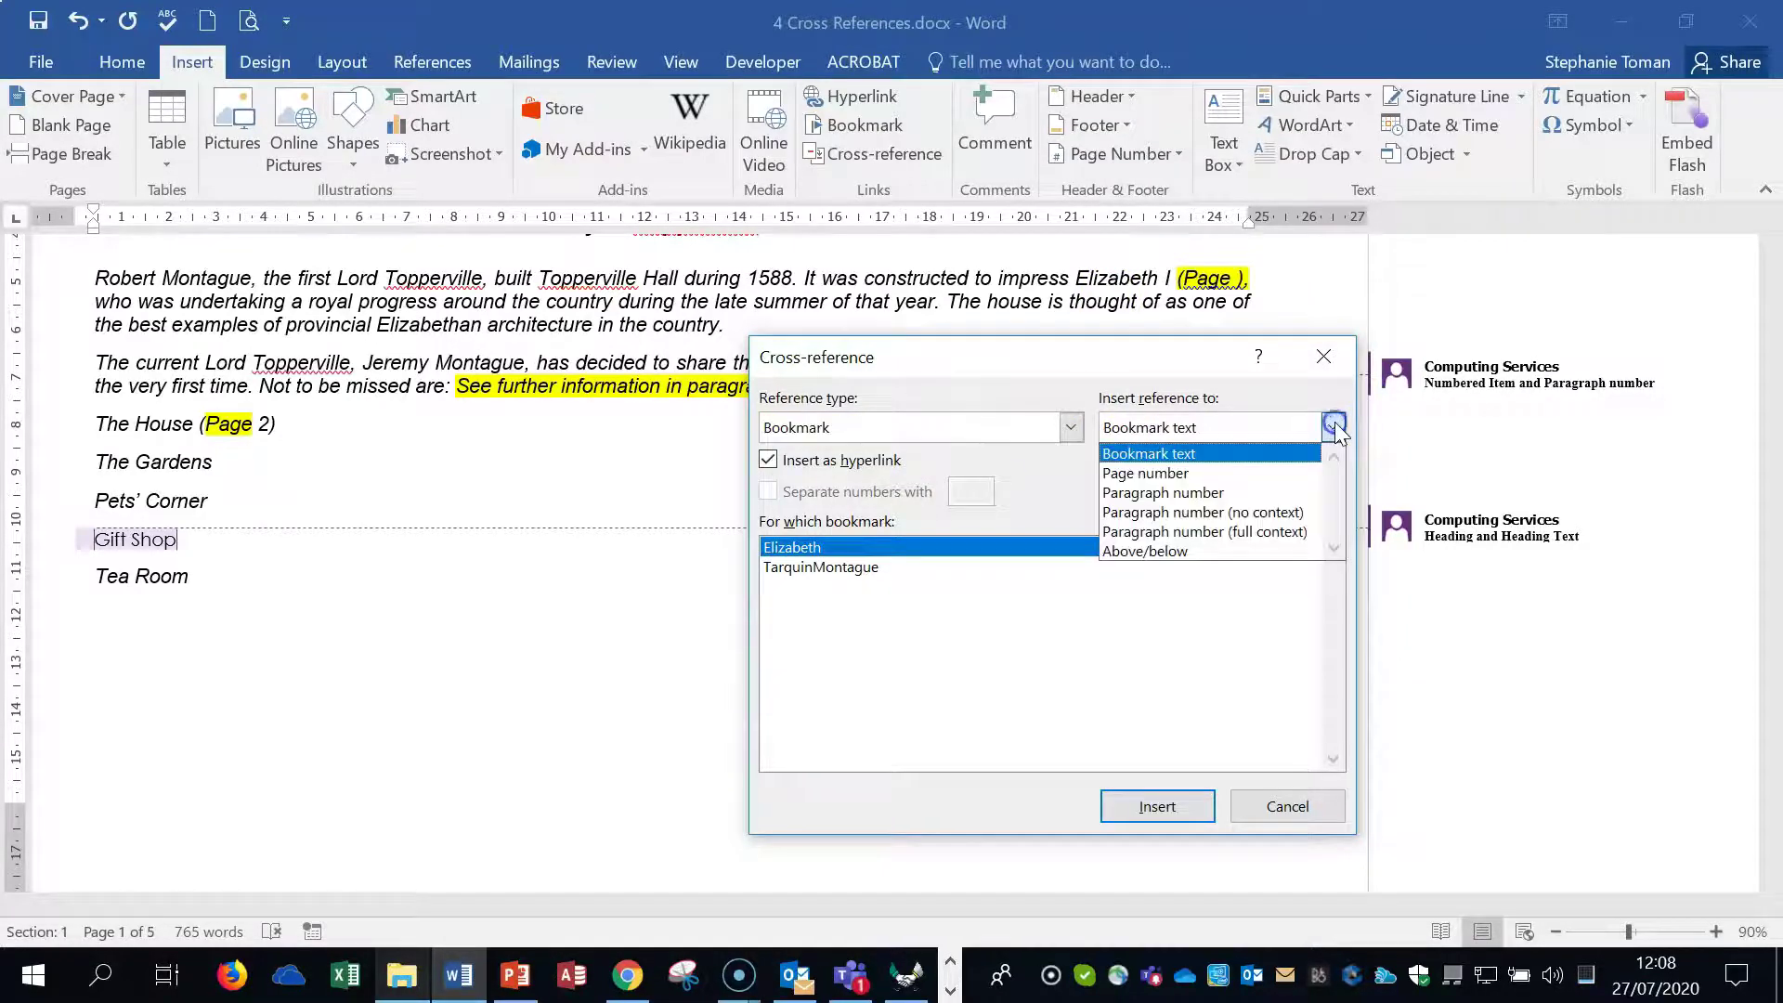
click(1235, 475)
click(792, 550)
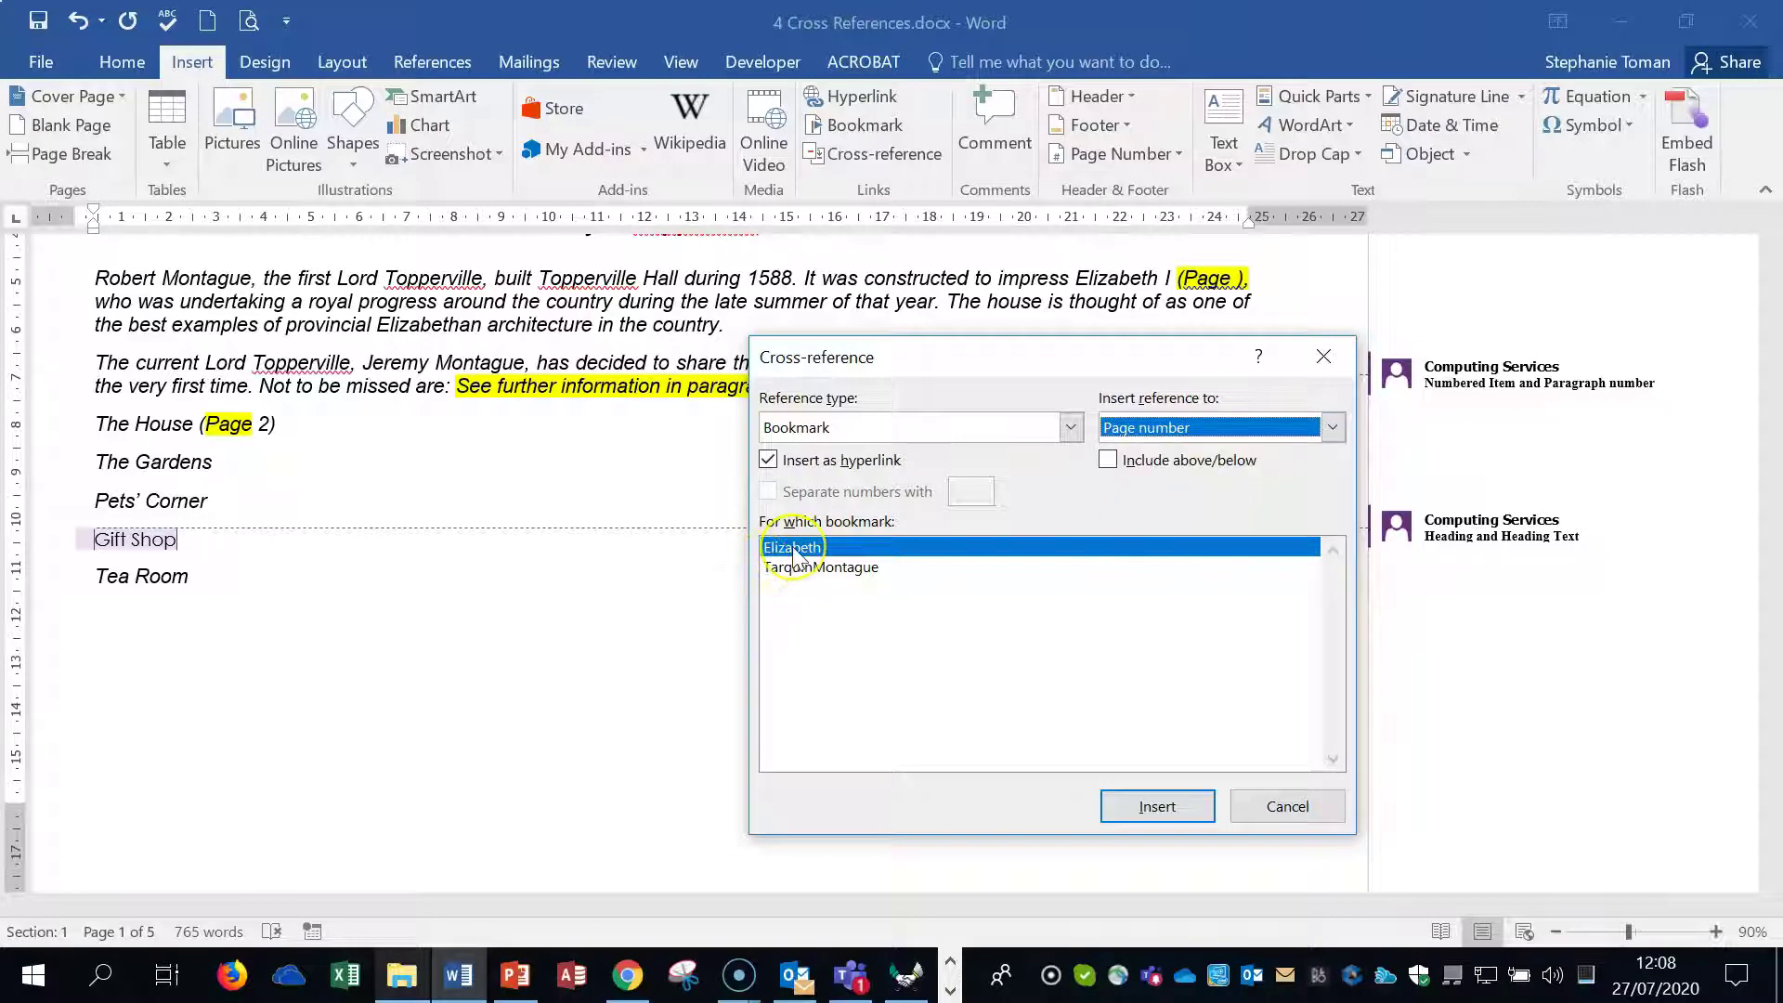
click(1241, 277)
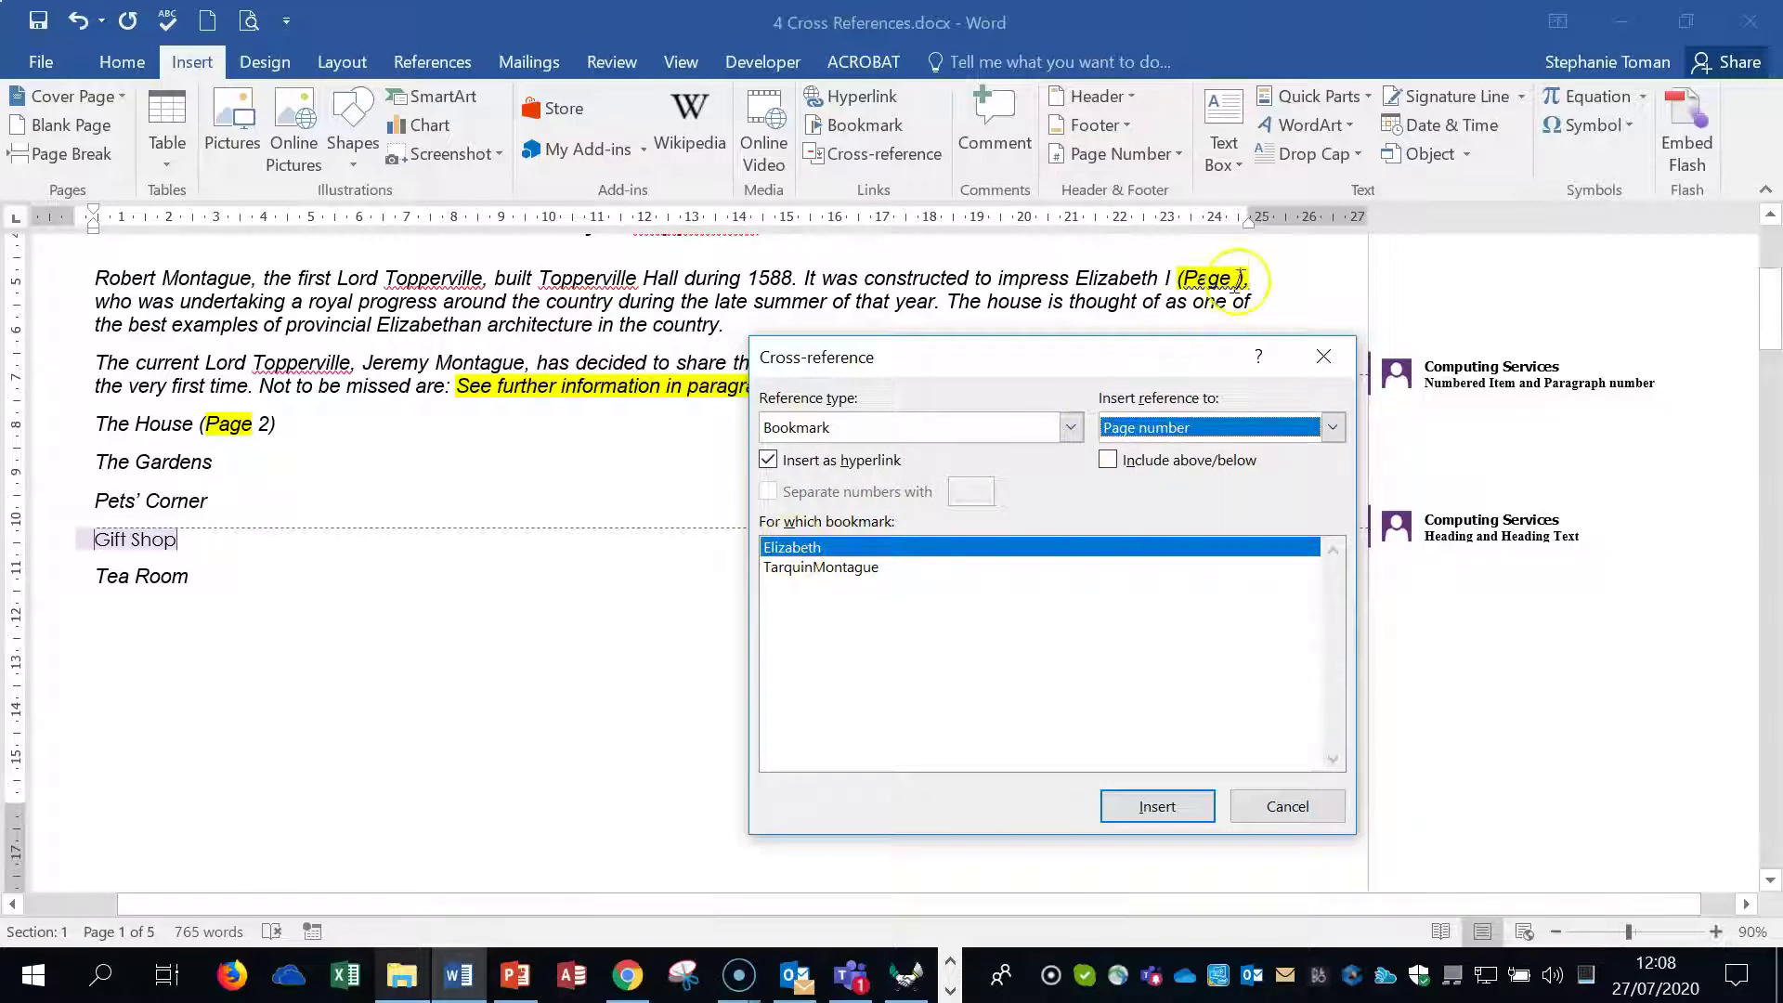
click(1155, 810)
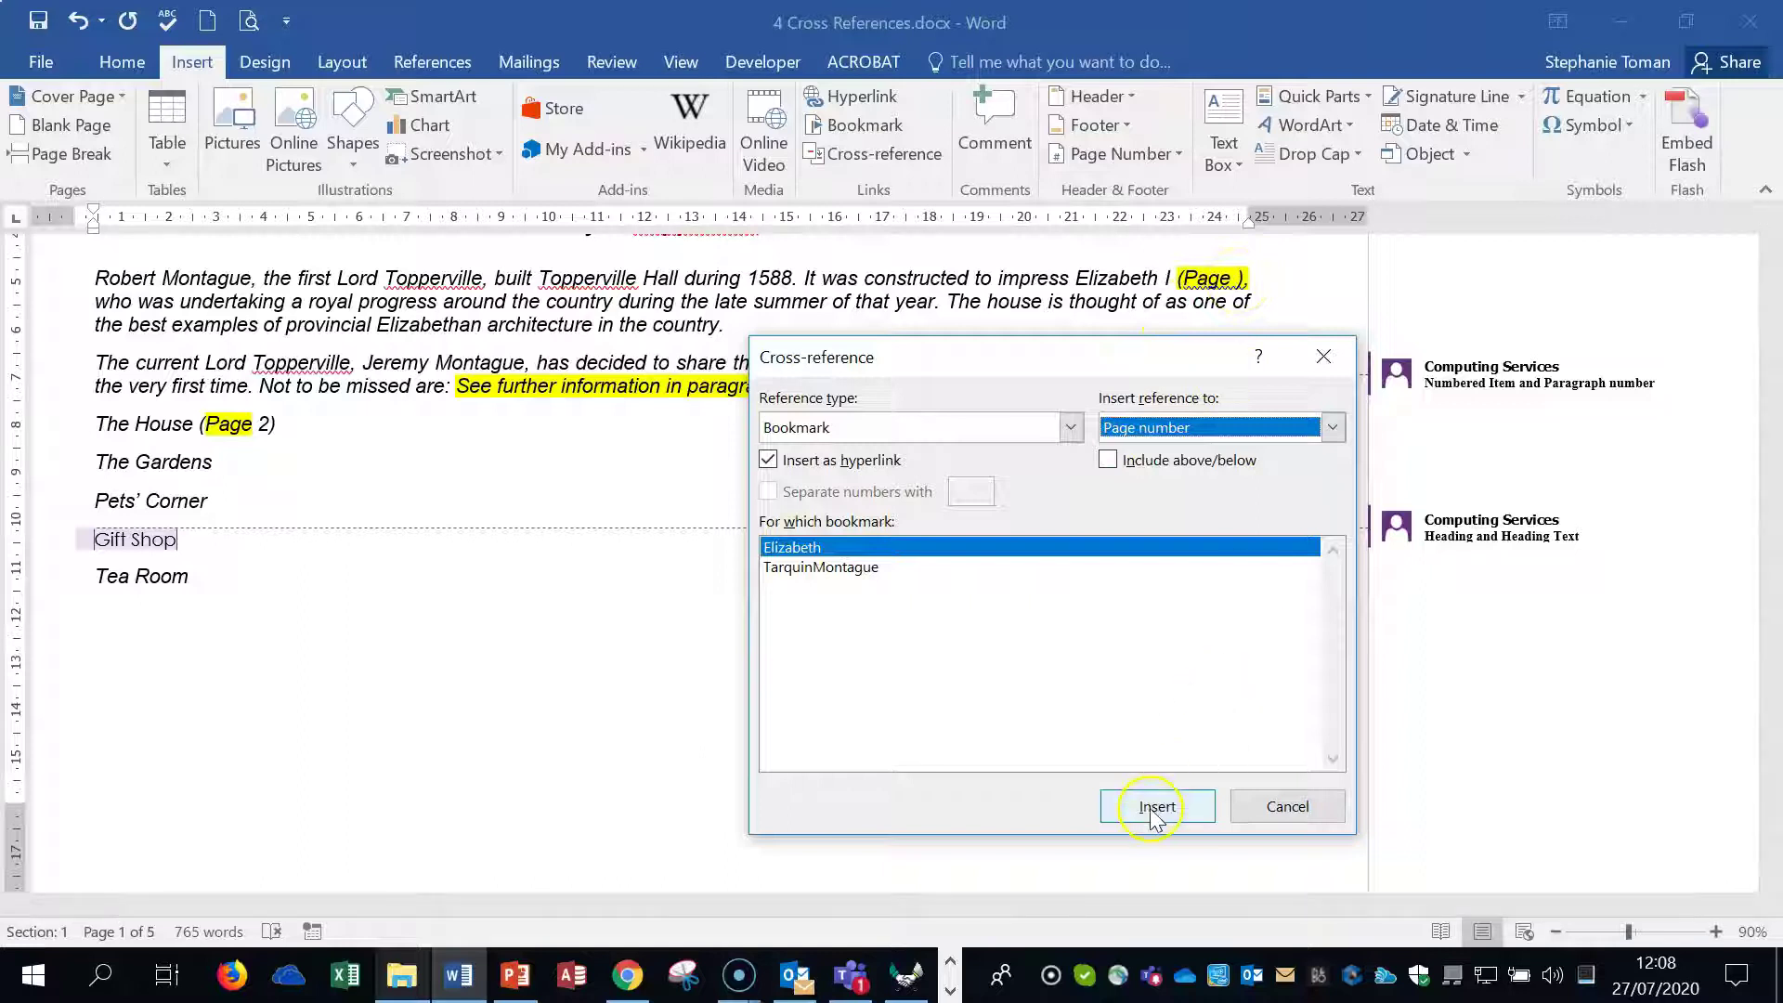
click(819, 429)
click(1186, 431)
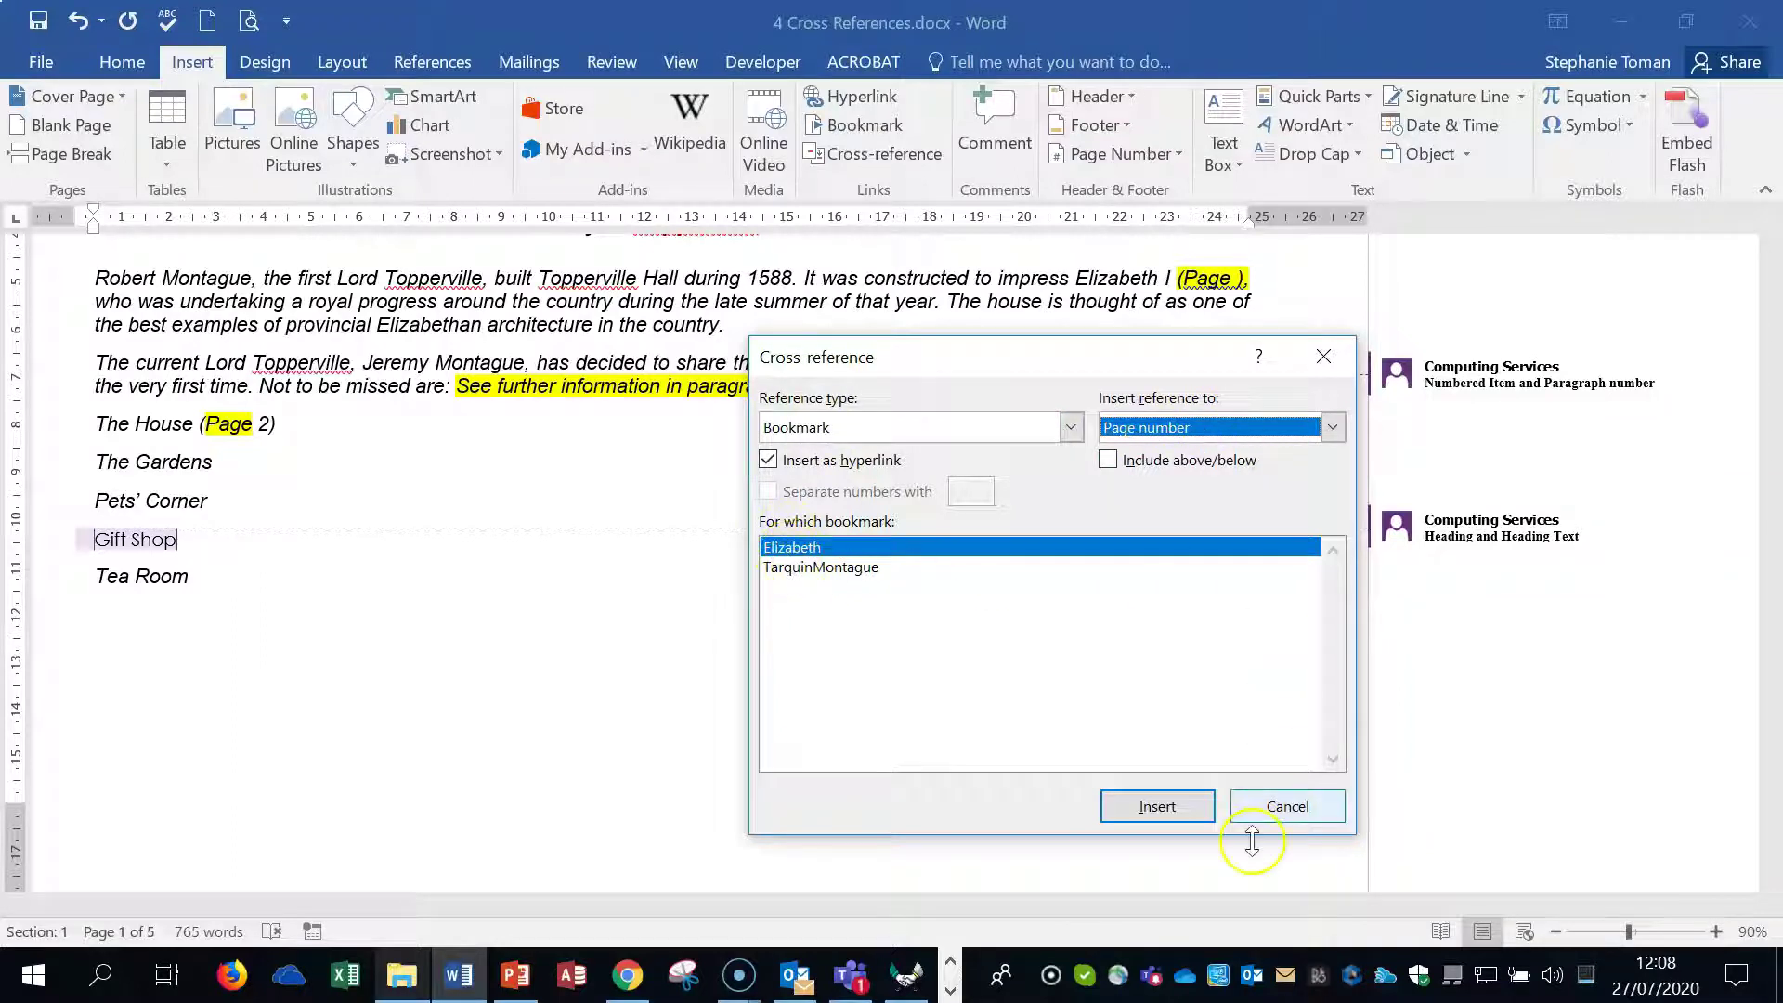
click(1157, 806)
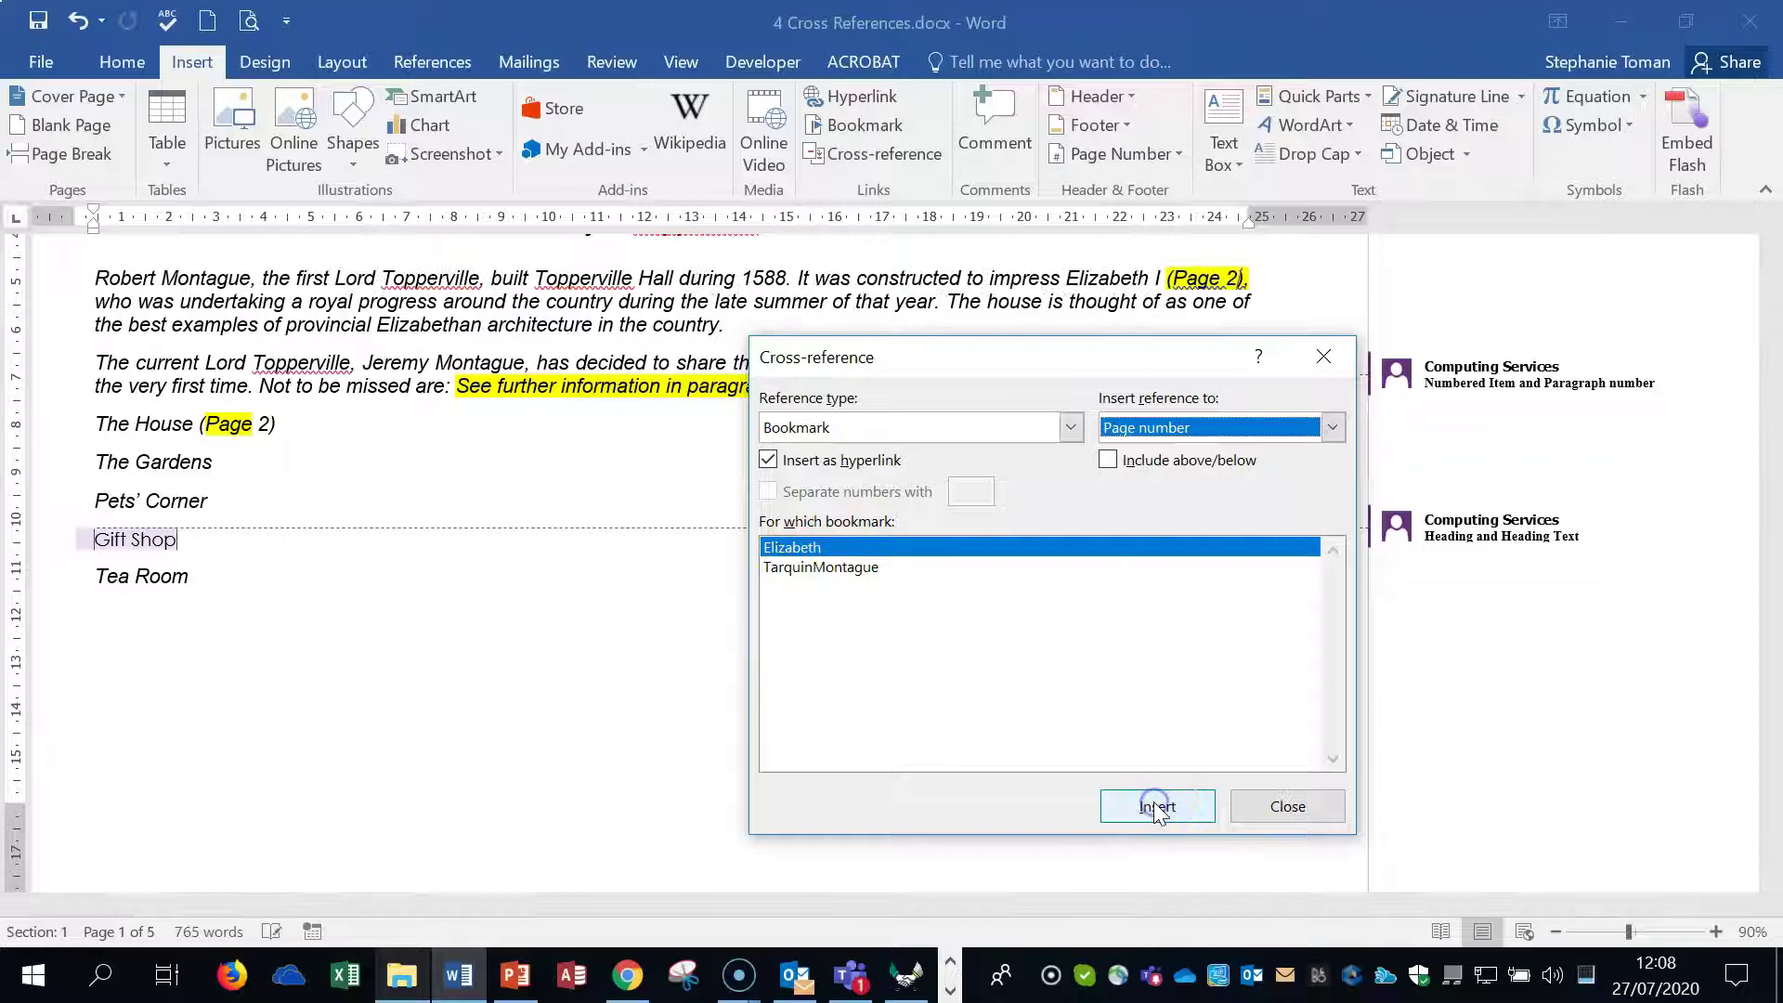
click(1288, 807)
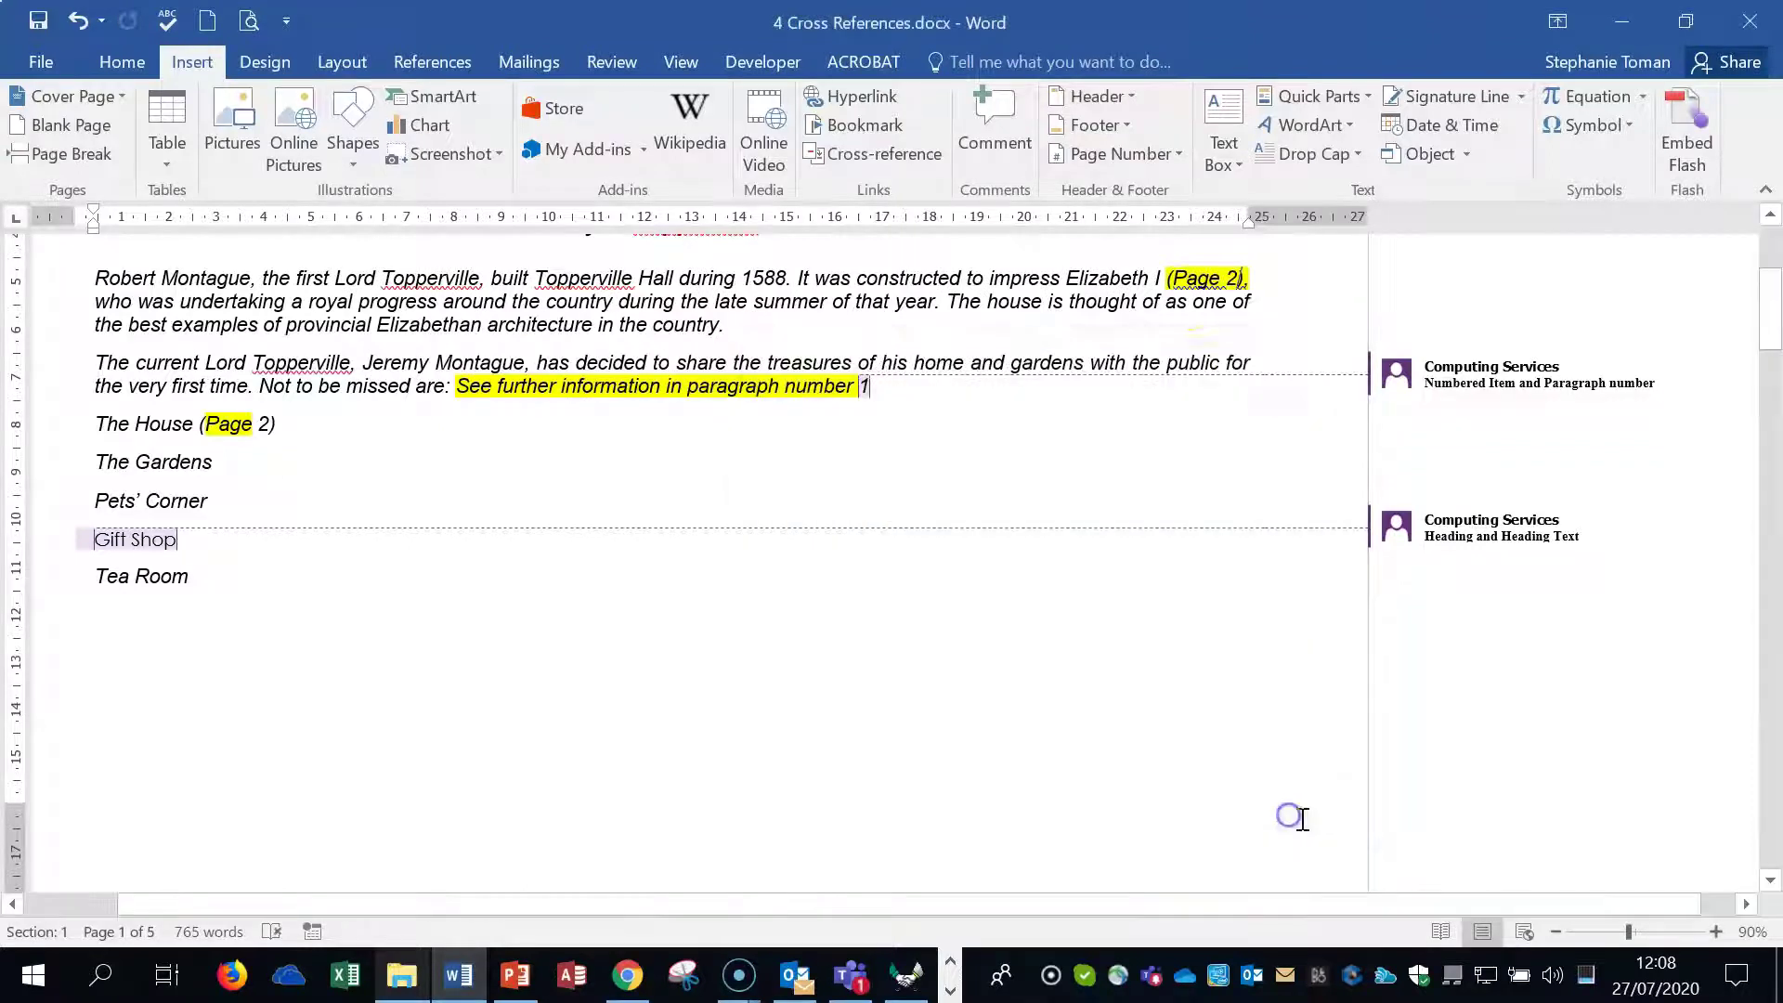
Follow the new page number cross-reference to its target in The House section, and return to the first page.
ctrl+click(1235, 271)
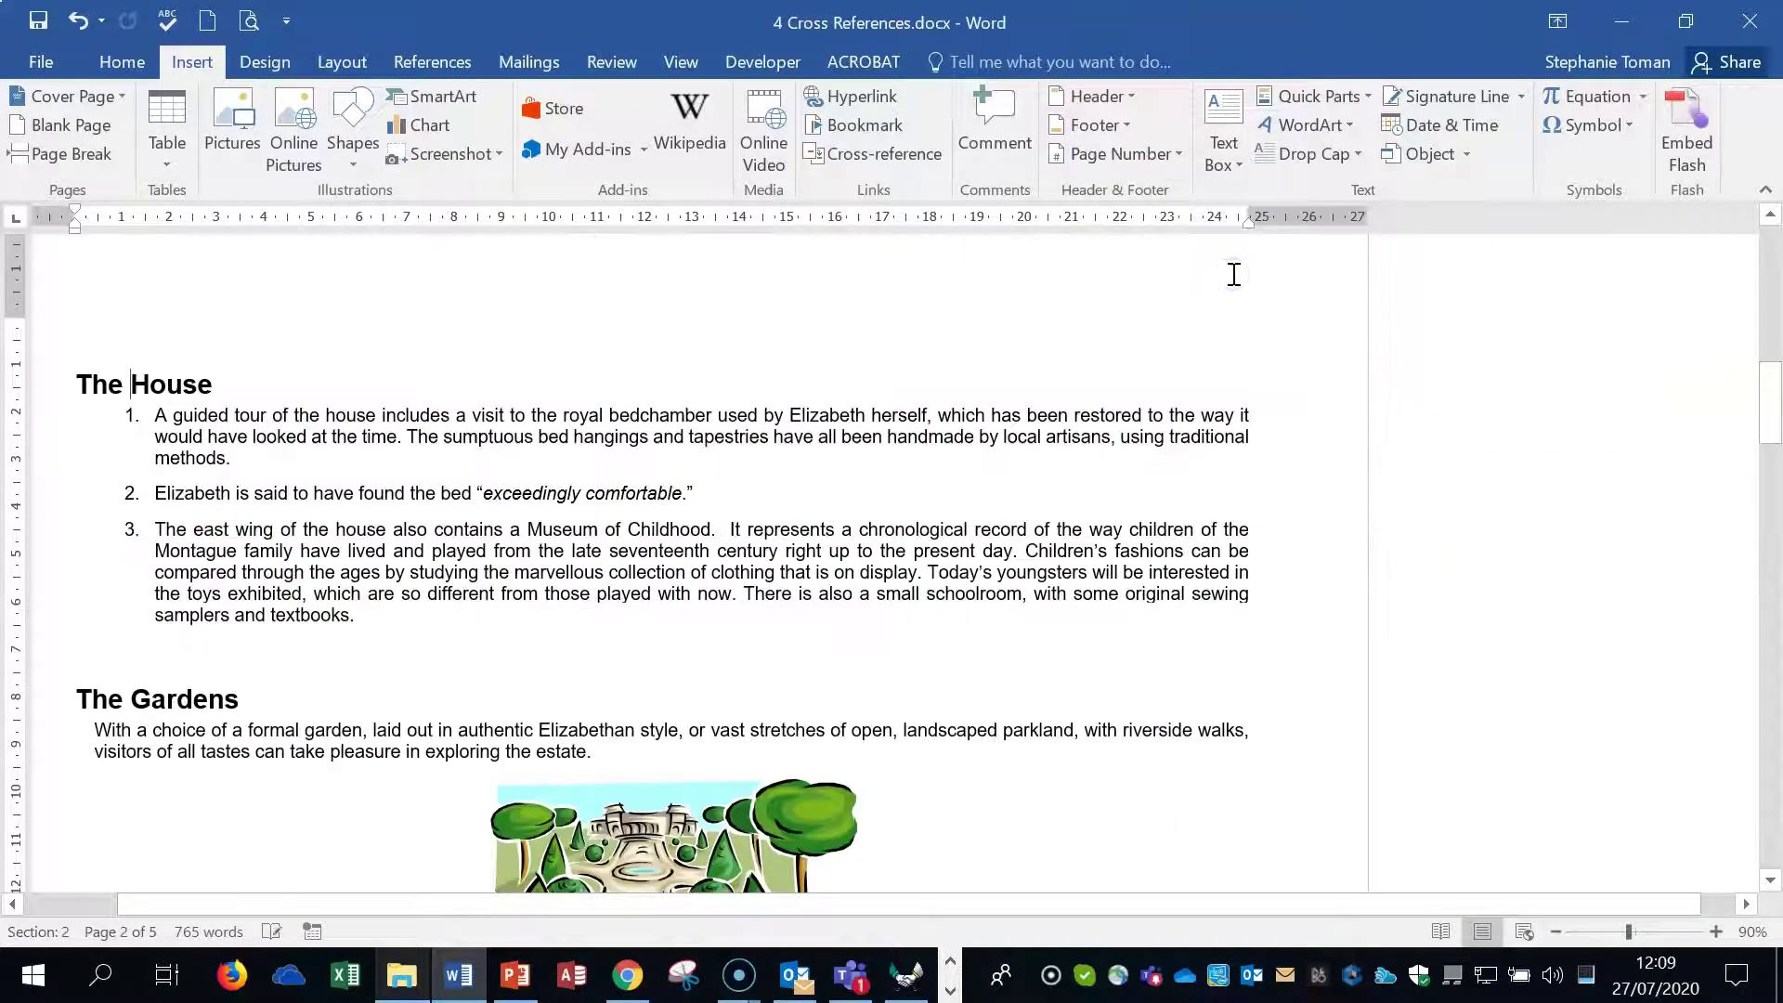
drag(155, 490, 742, 482)
key(shift+F5)
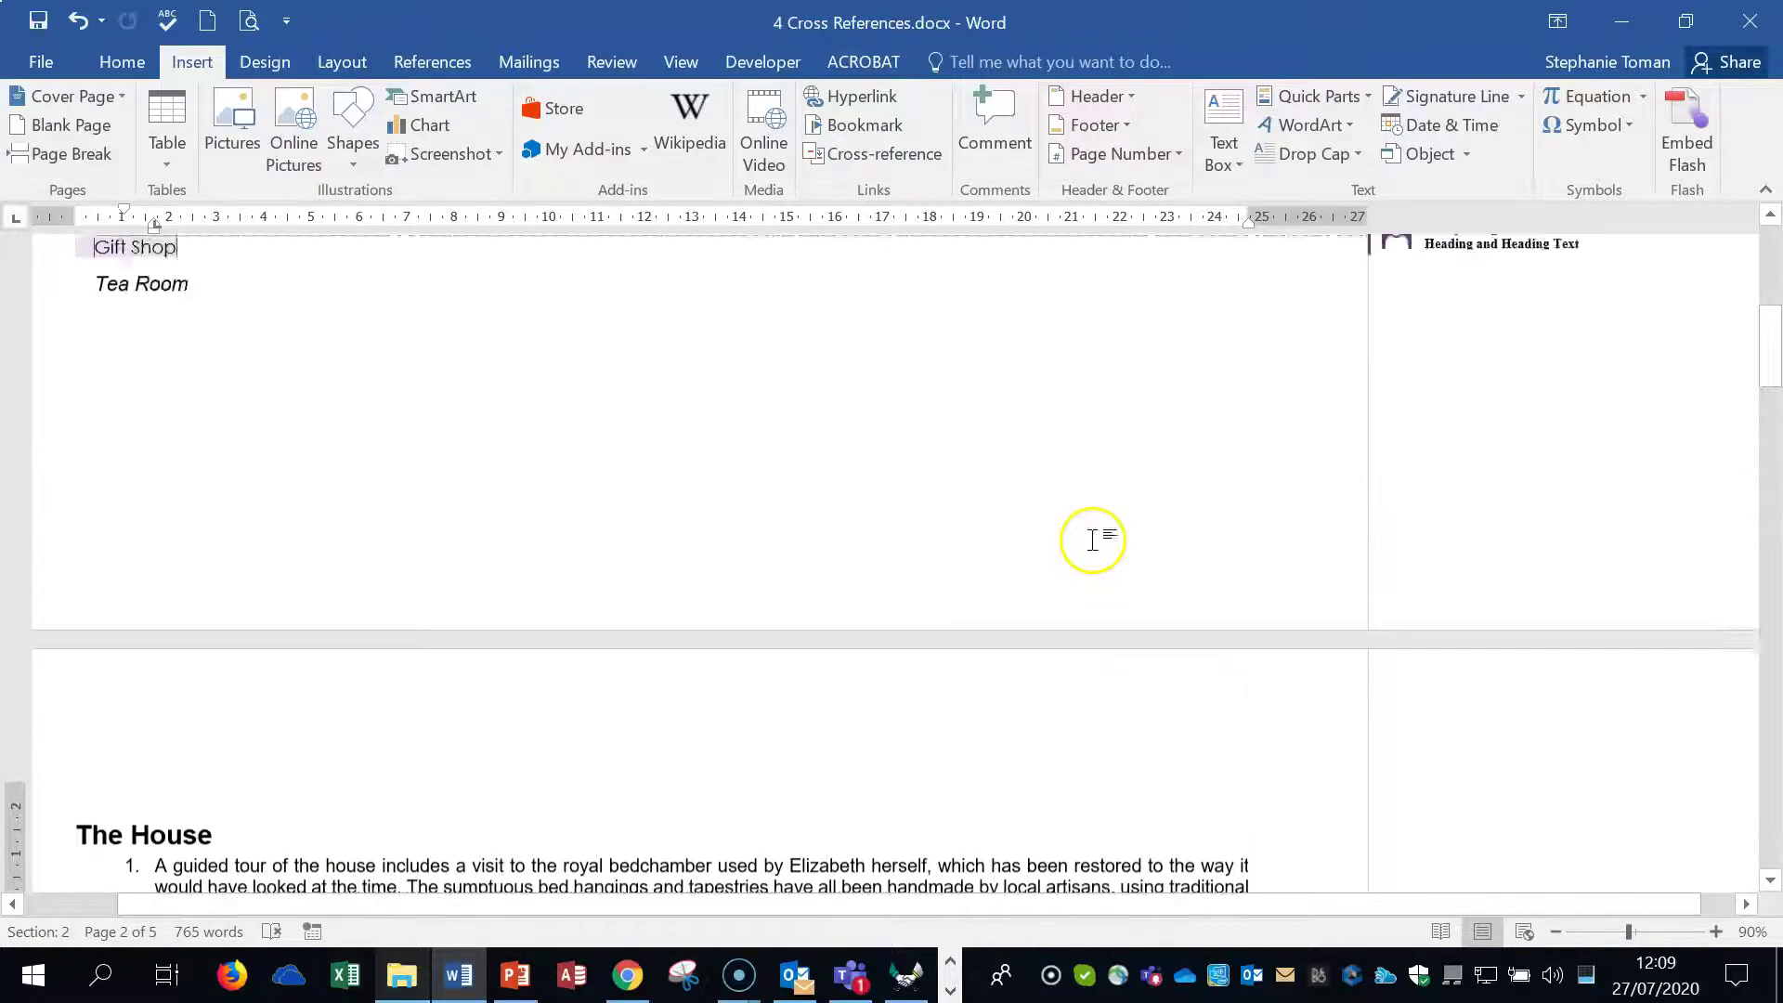
scroll(1094, 542, up, 1)
Delete the number after the highlighted text "See further information in paragraph number".
click(1062, 733)
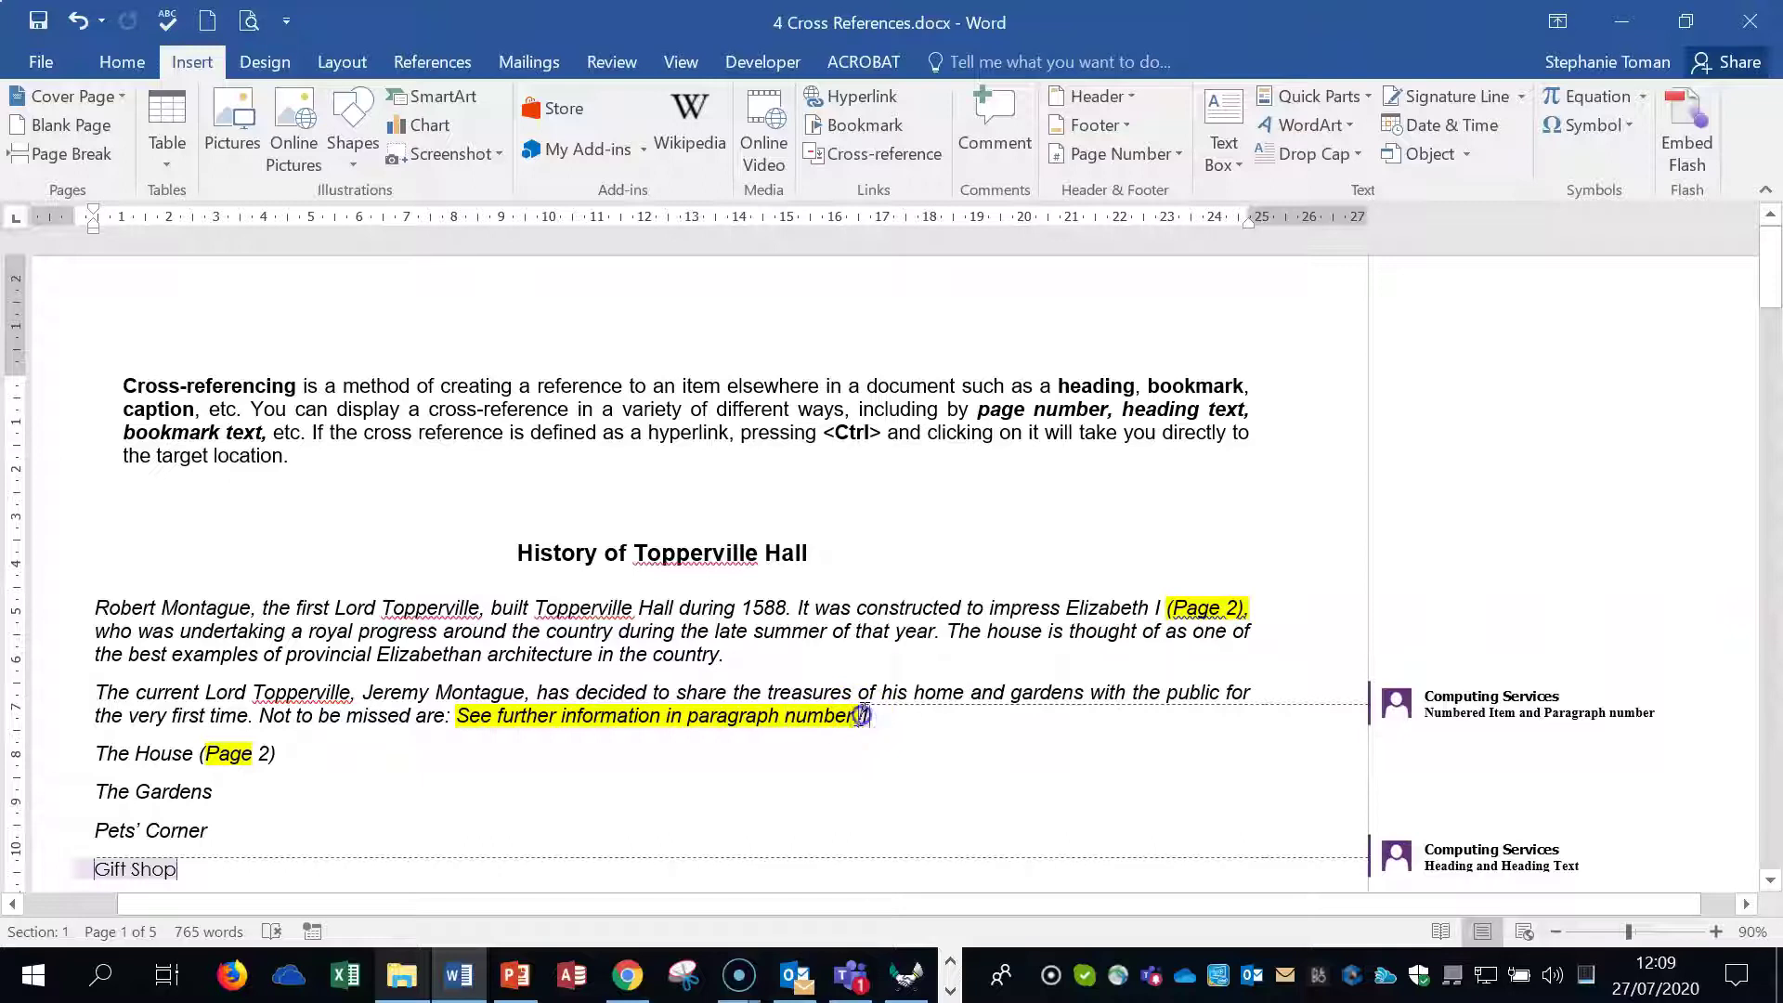
double_click(868, 716)
key(Delete)
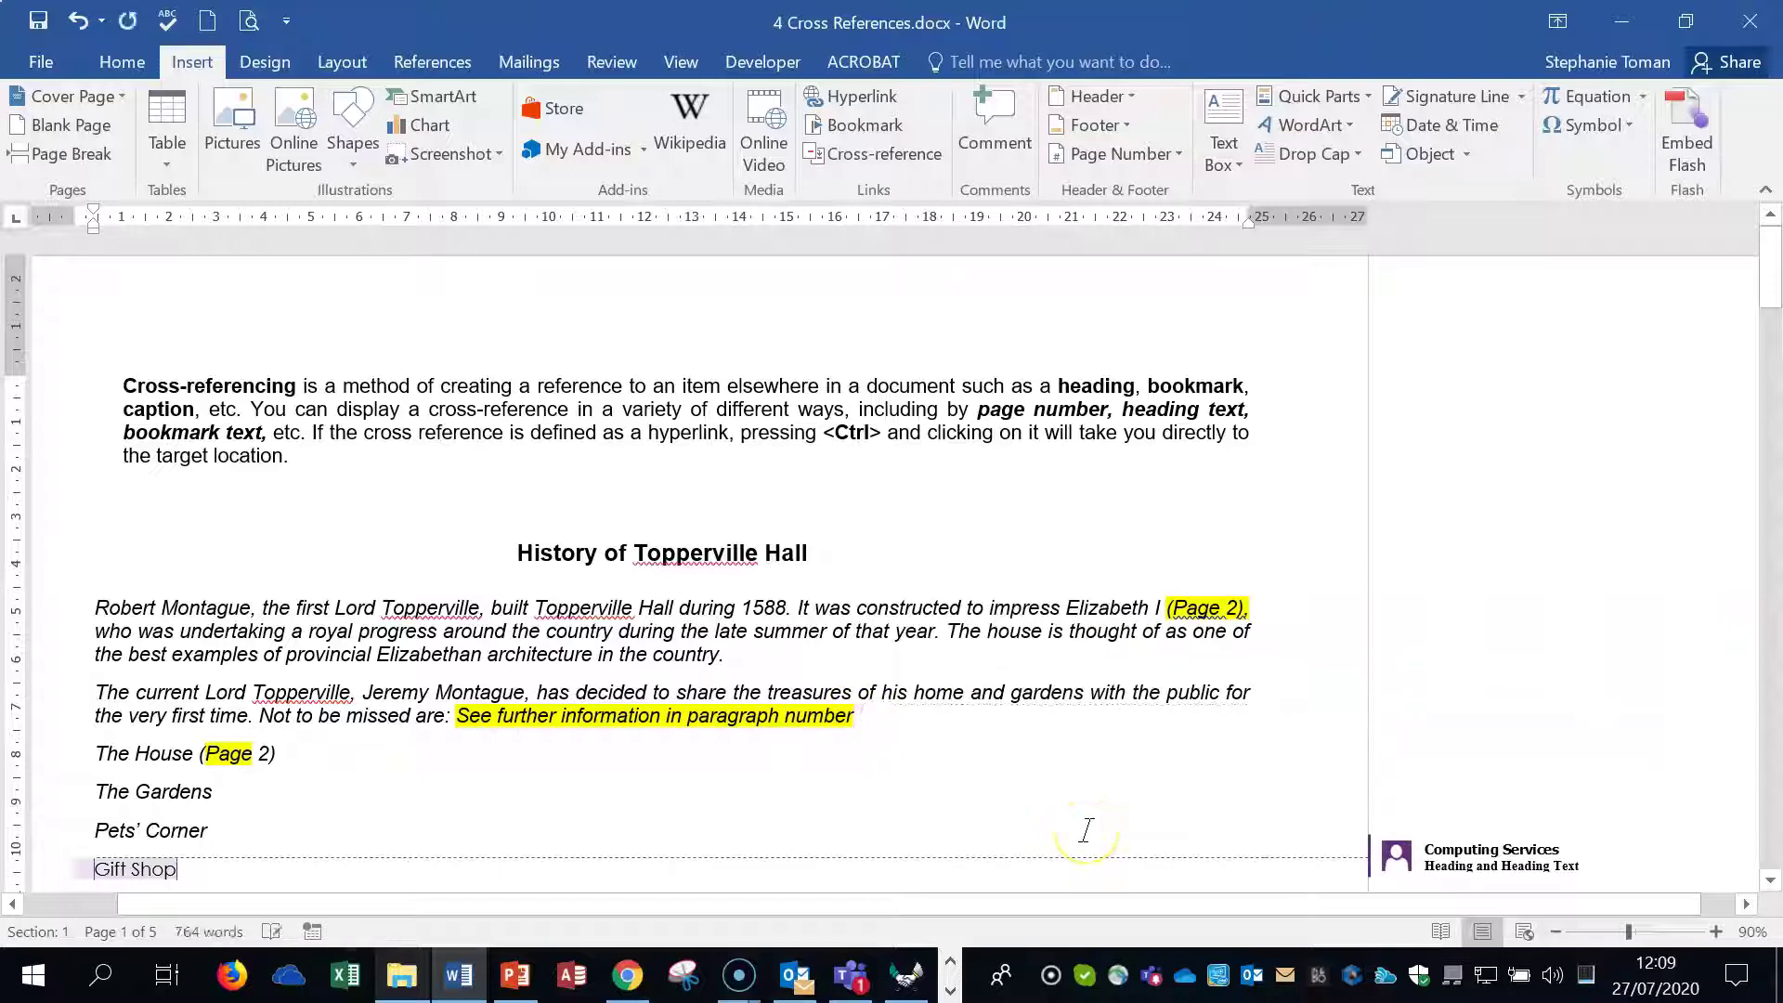
Insert a hyperlinked cross-reference to the paragraph number of numbered item 2 after "See further information in paragraph number".
click(849, 163)
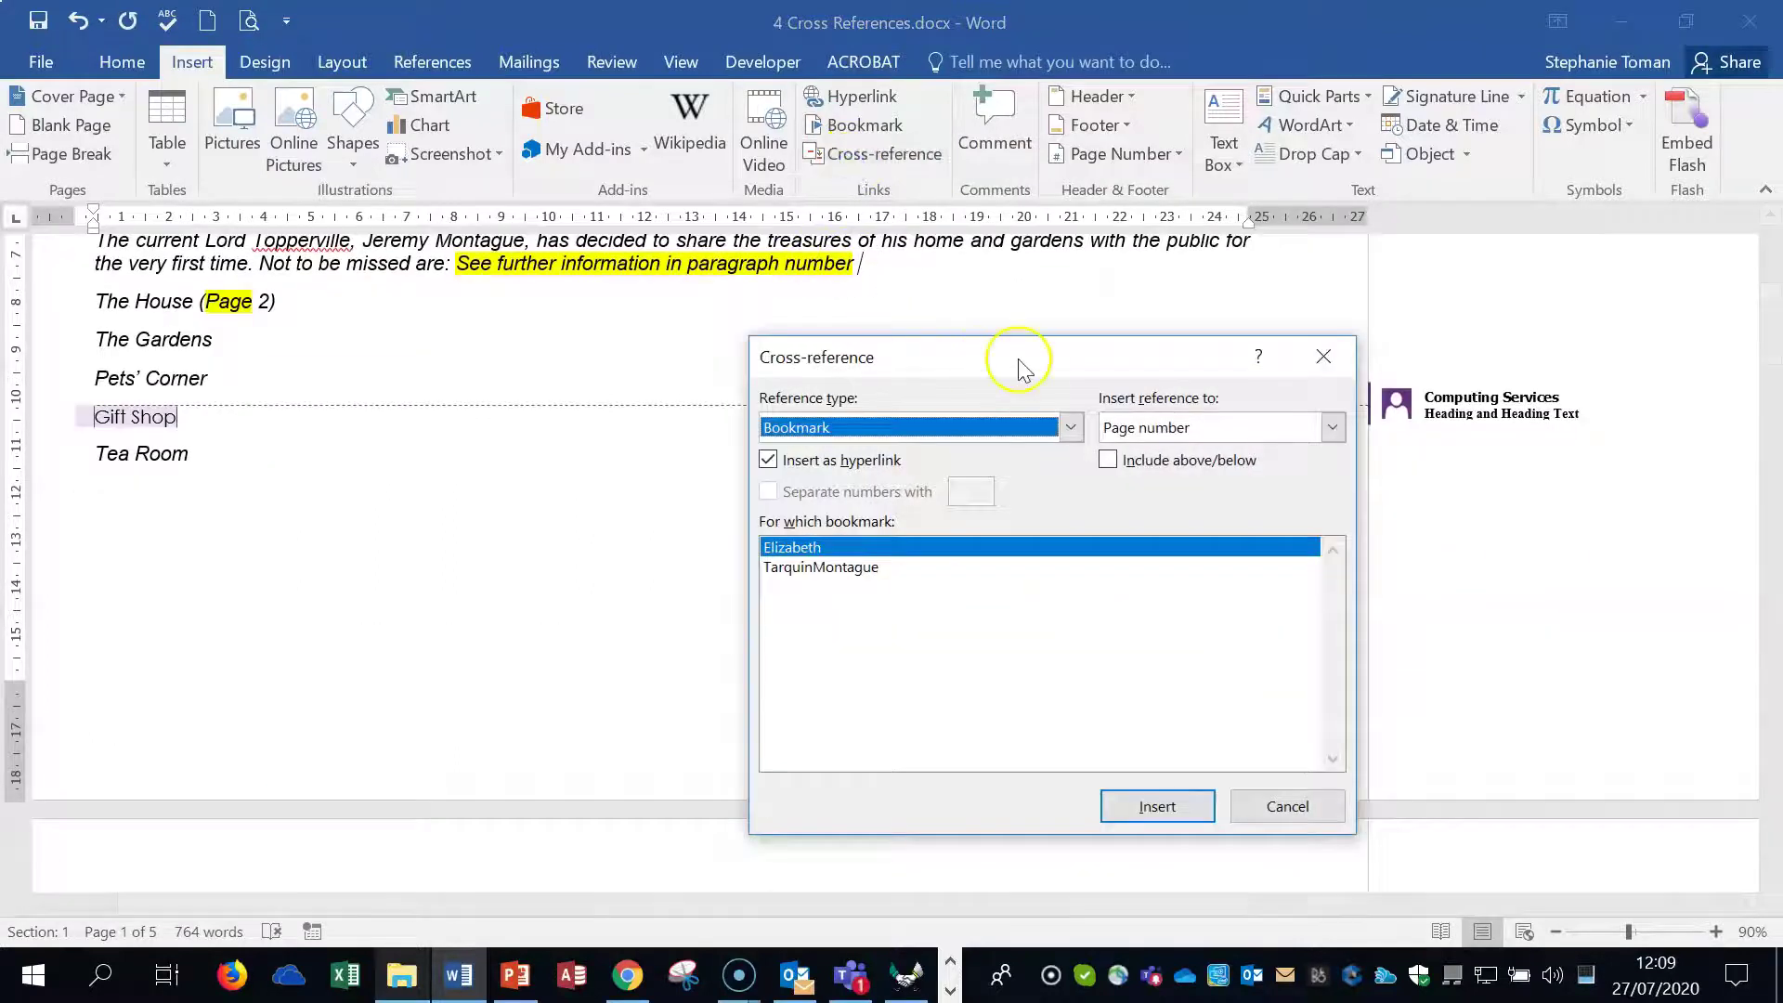
click(1071, 426)
click(1074, 511)
drag(1076, 517, 1077, 505)
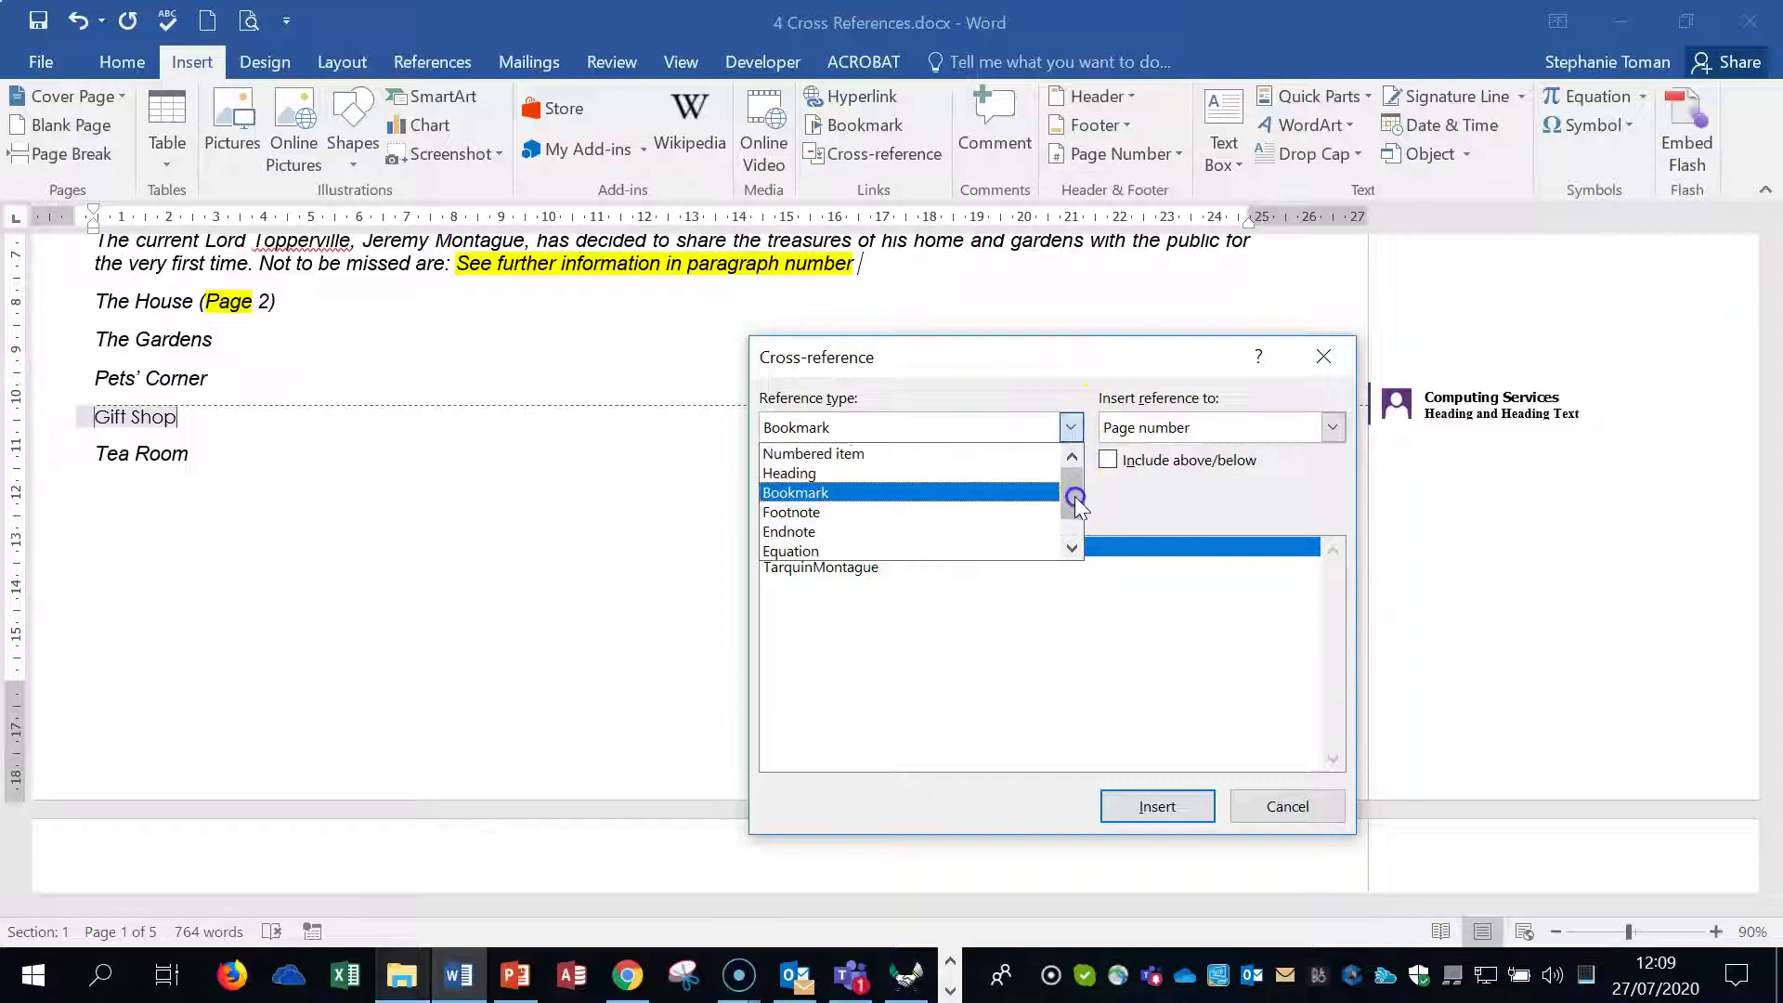
click(862, 454)
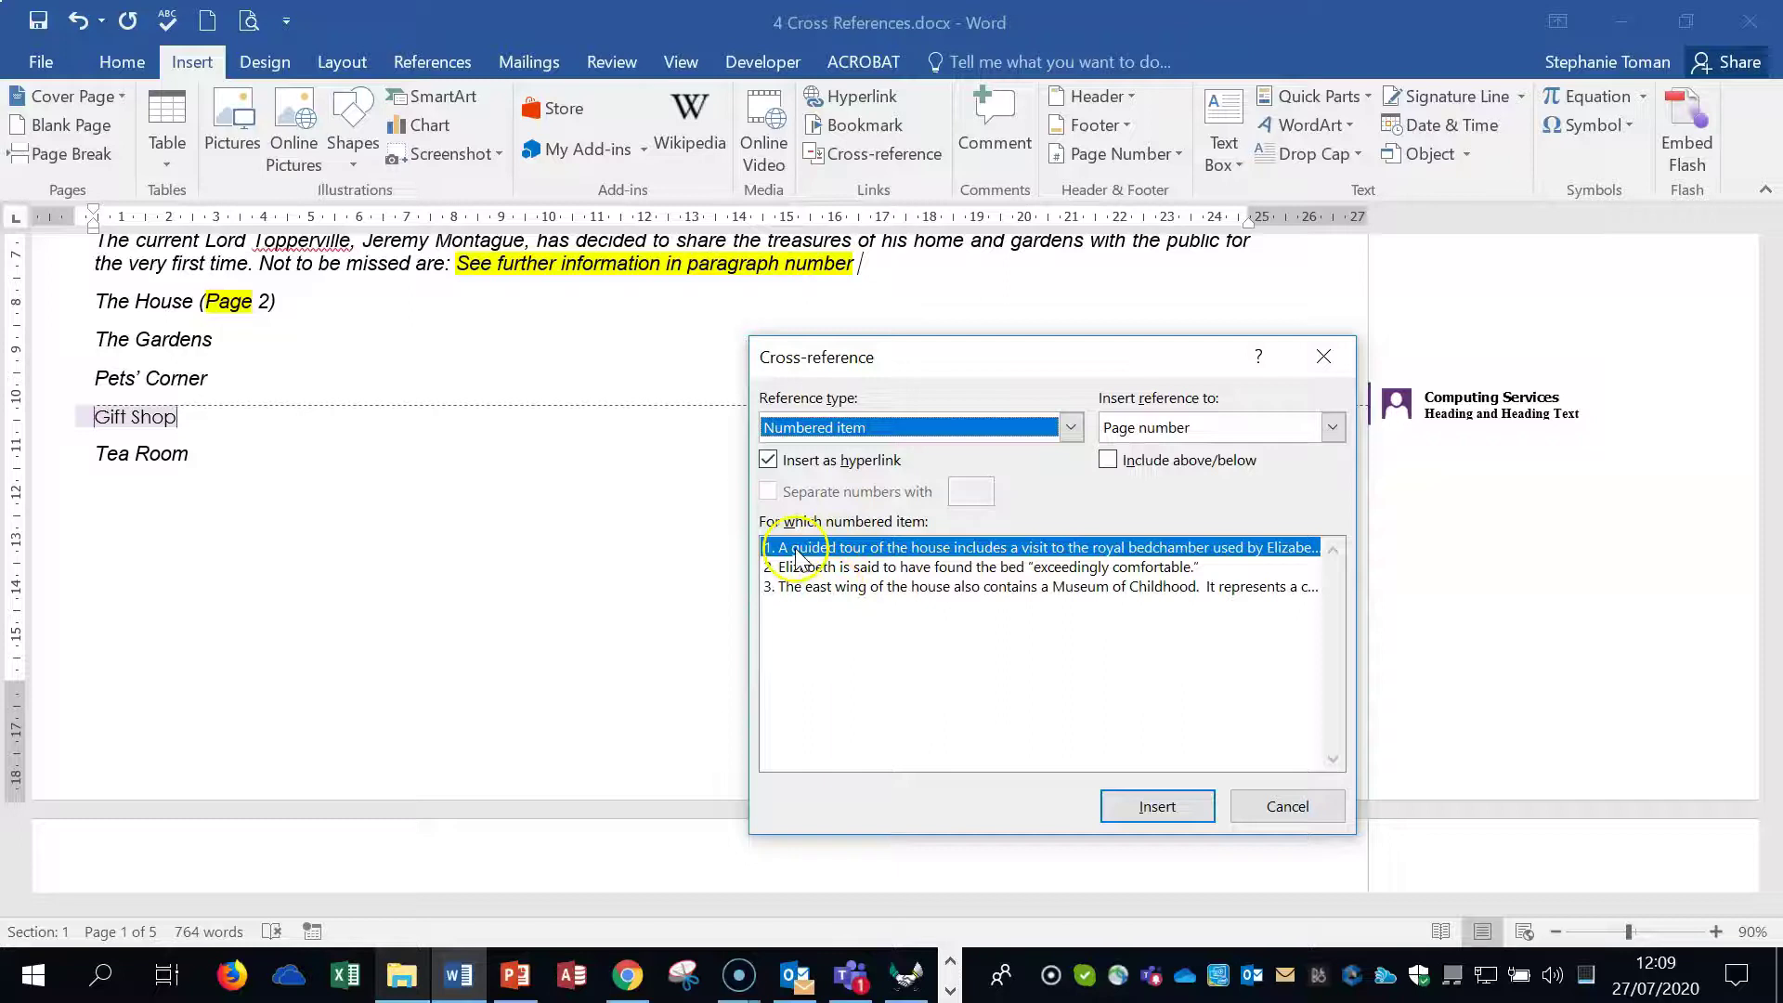
click(841, 567)
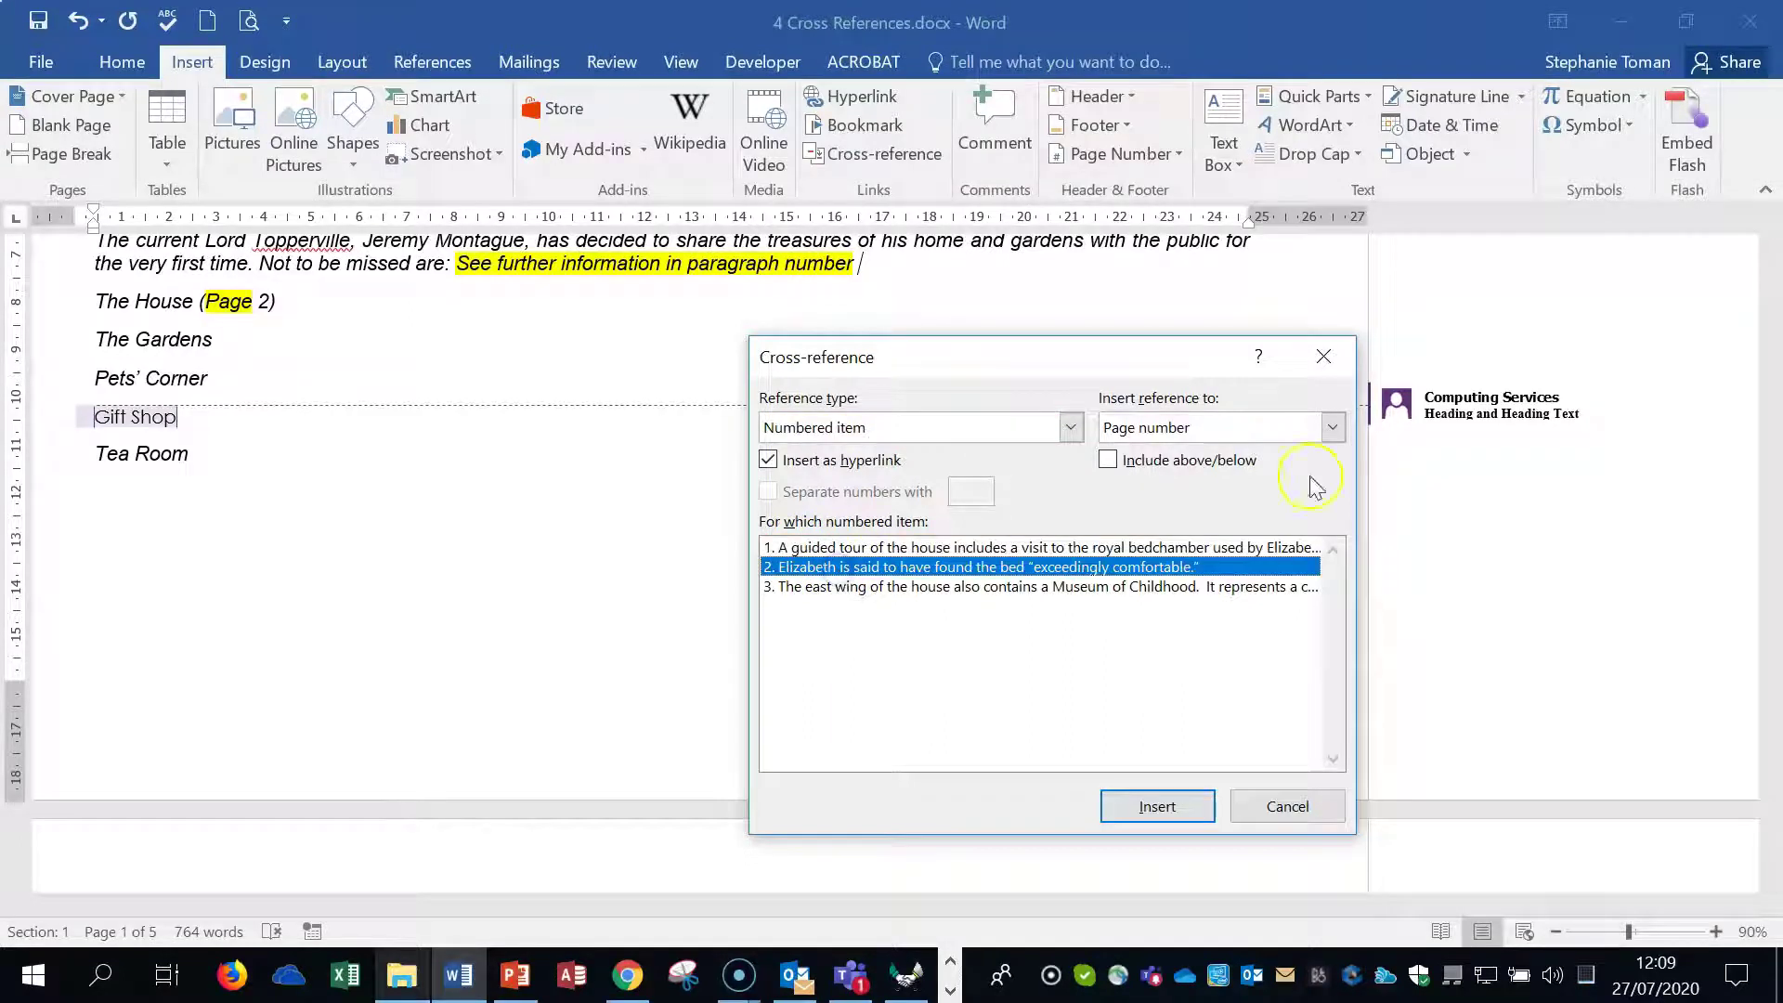
click(1332, 427)
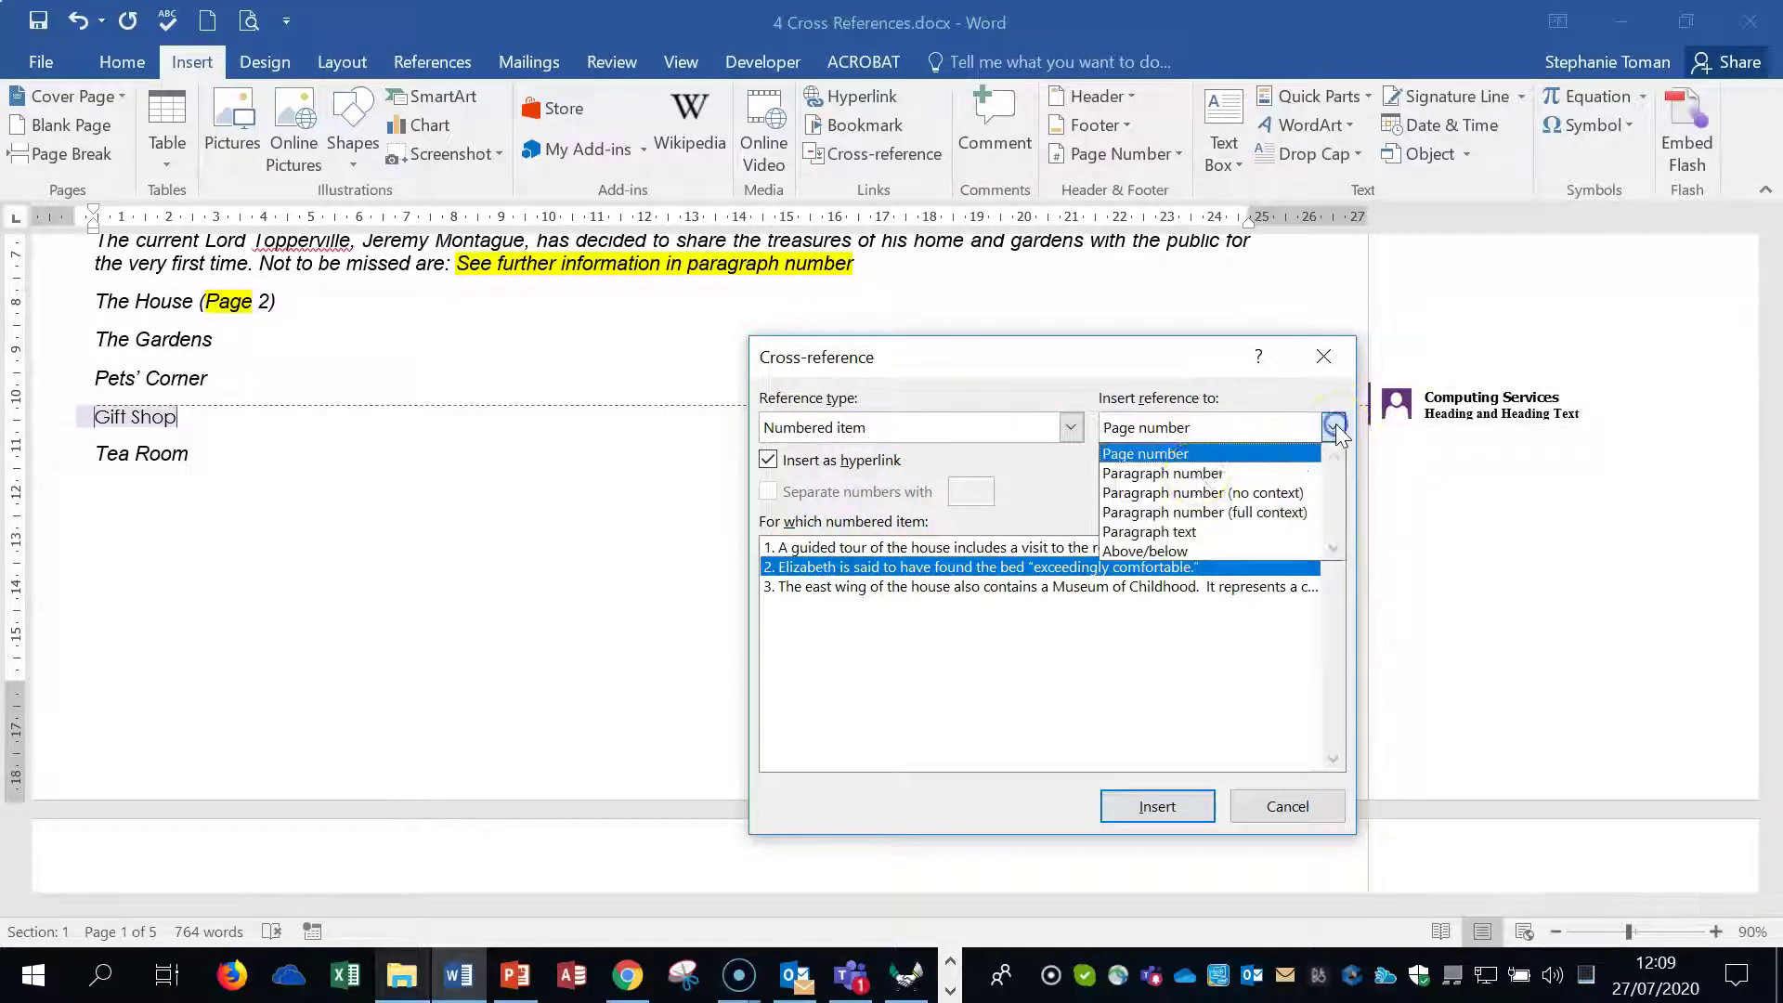
click(1198, 475)
click(1152, 807)
click(1282, 806)
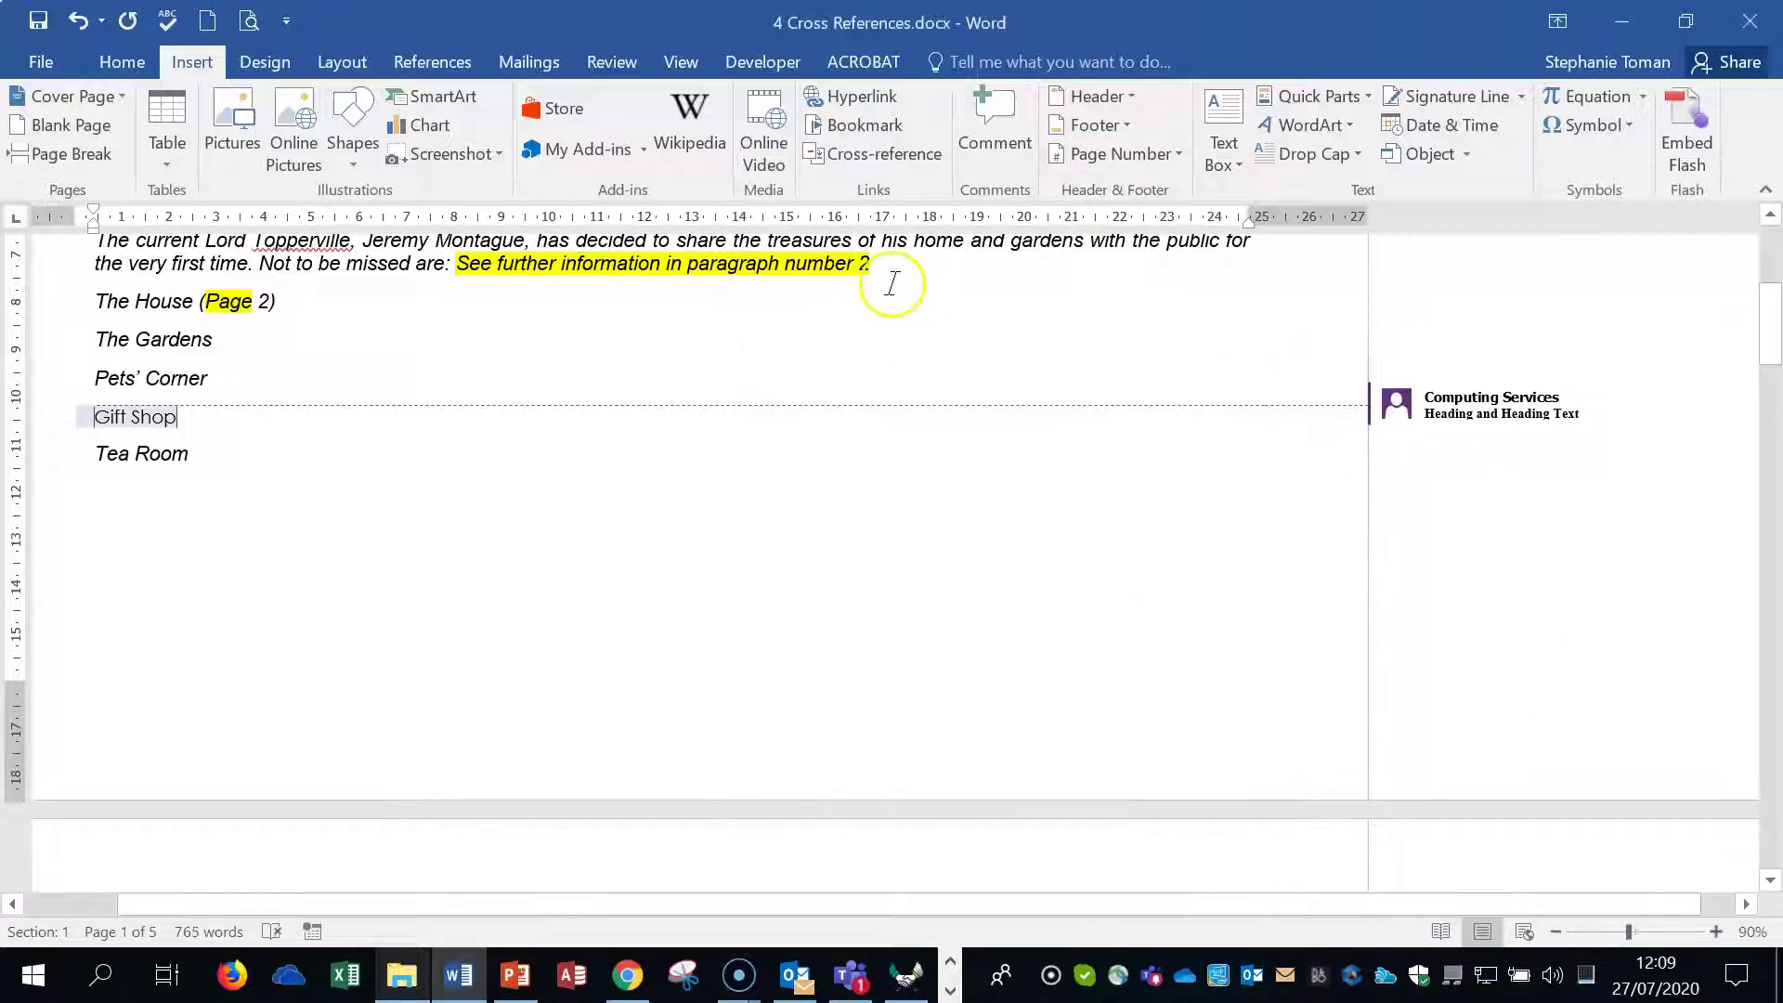
Follow the new paragraph number cross-reference to numbered item 2 under The House.
ctrl+click(865, 266)
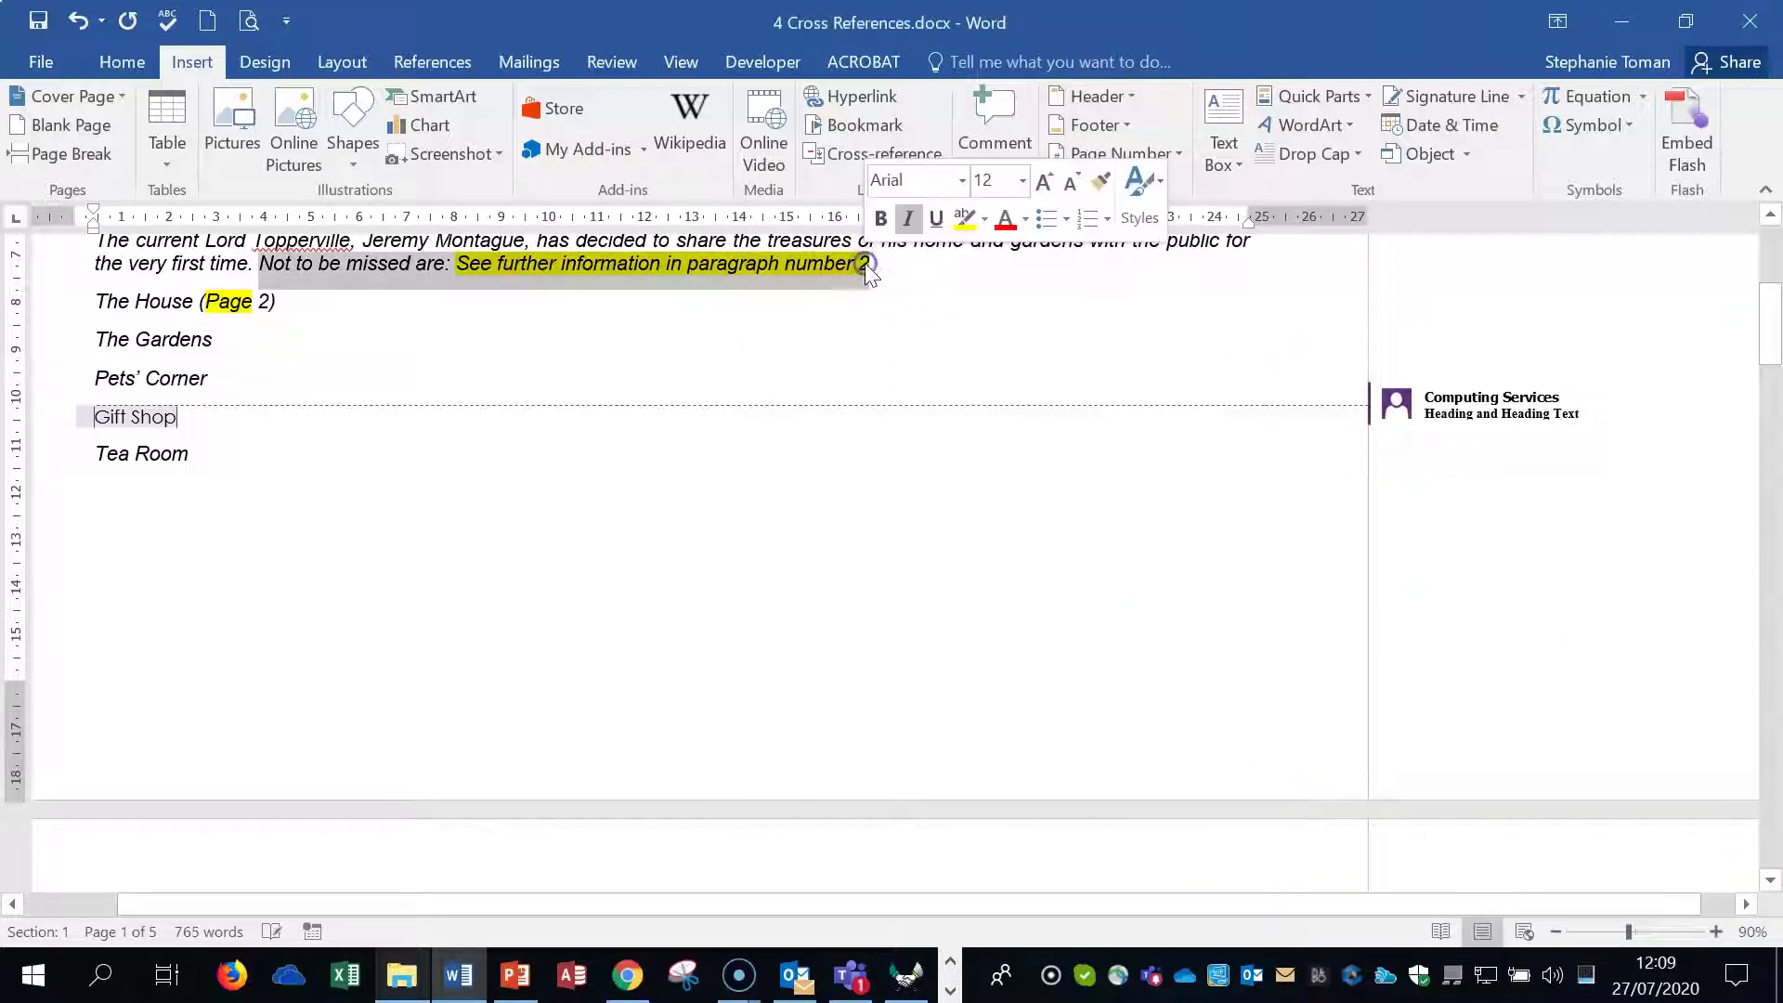
click(864, 263)
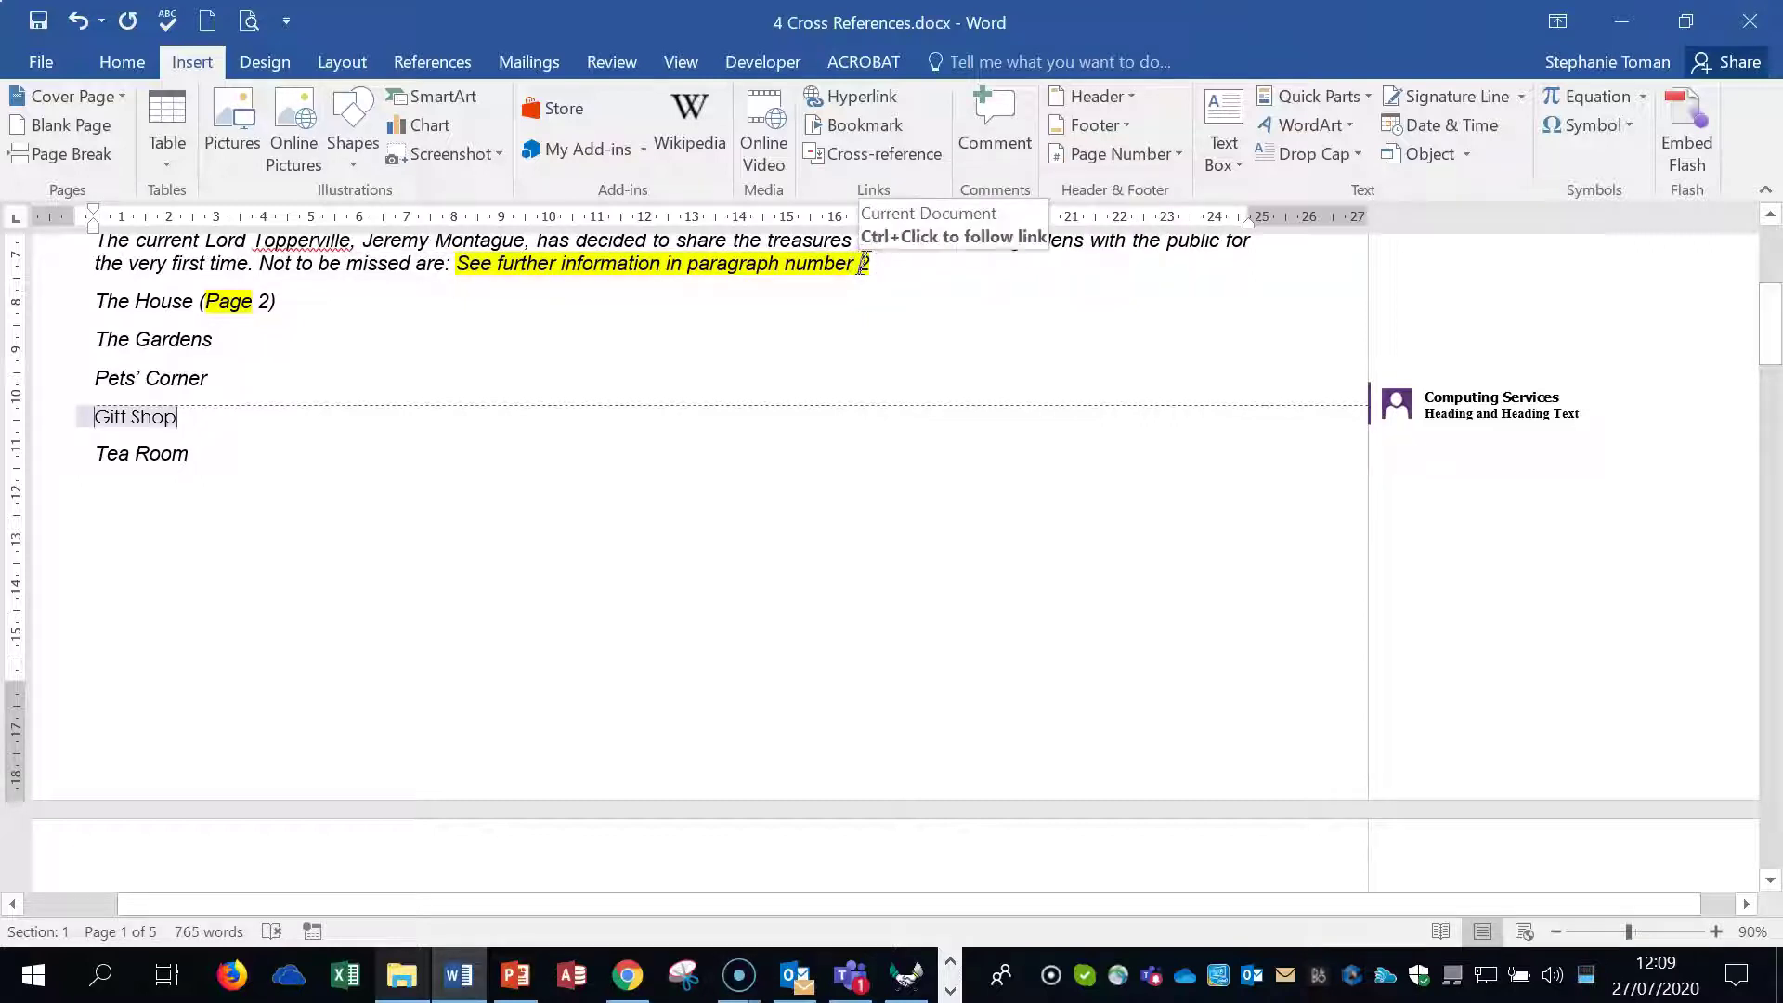
double_click(865, 265)
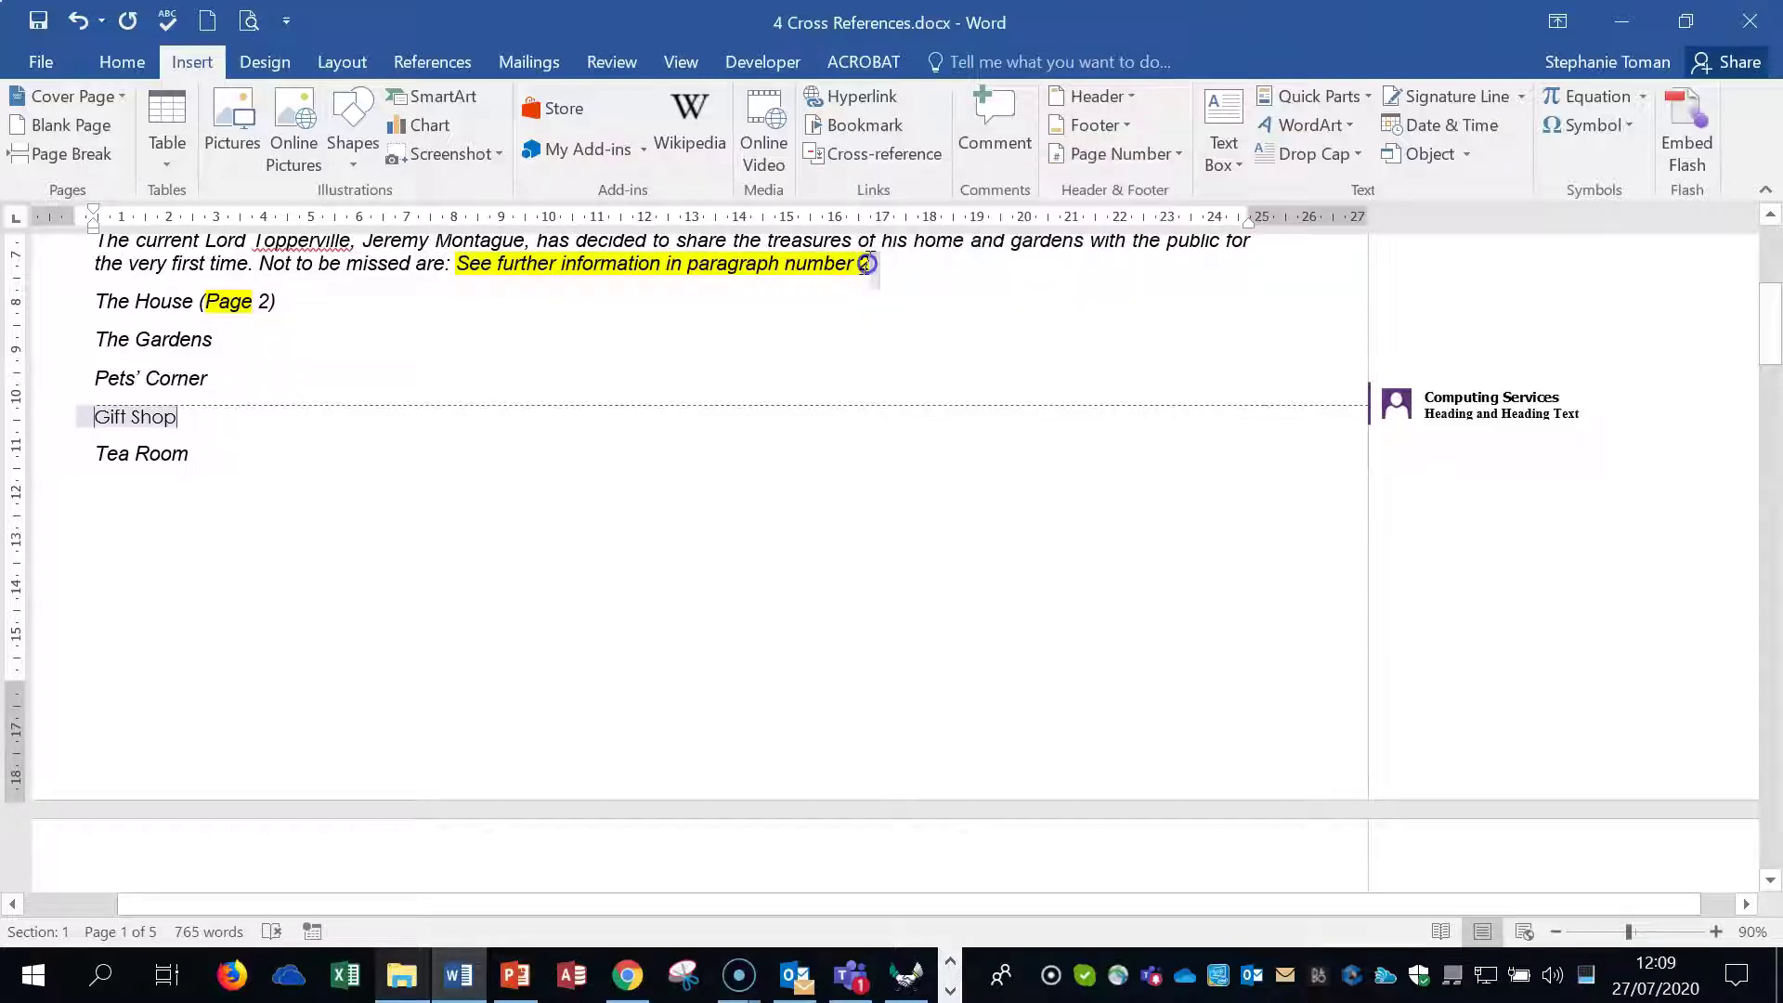
ctrl+click(865, 265)
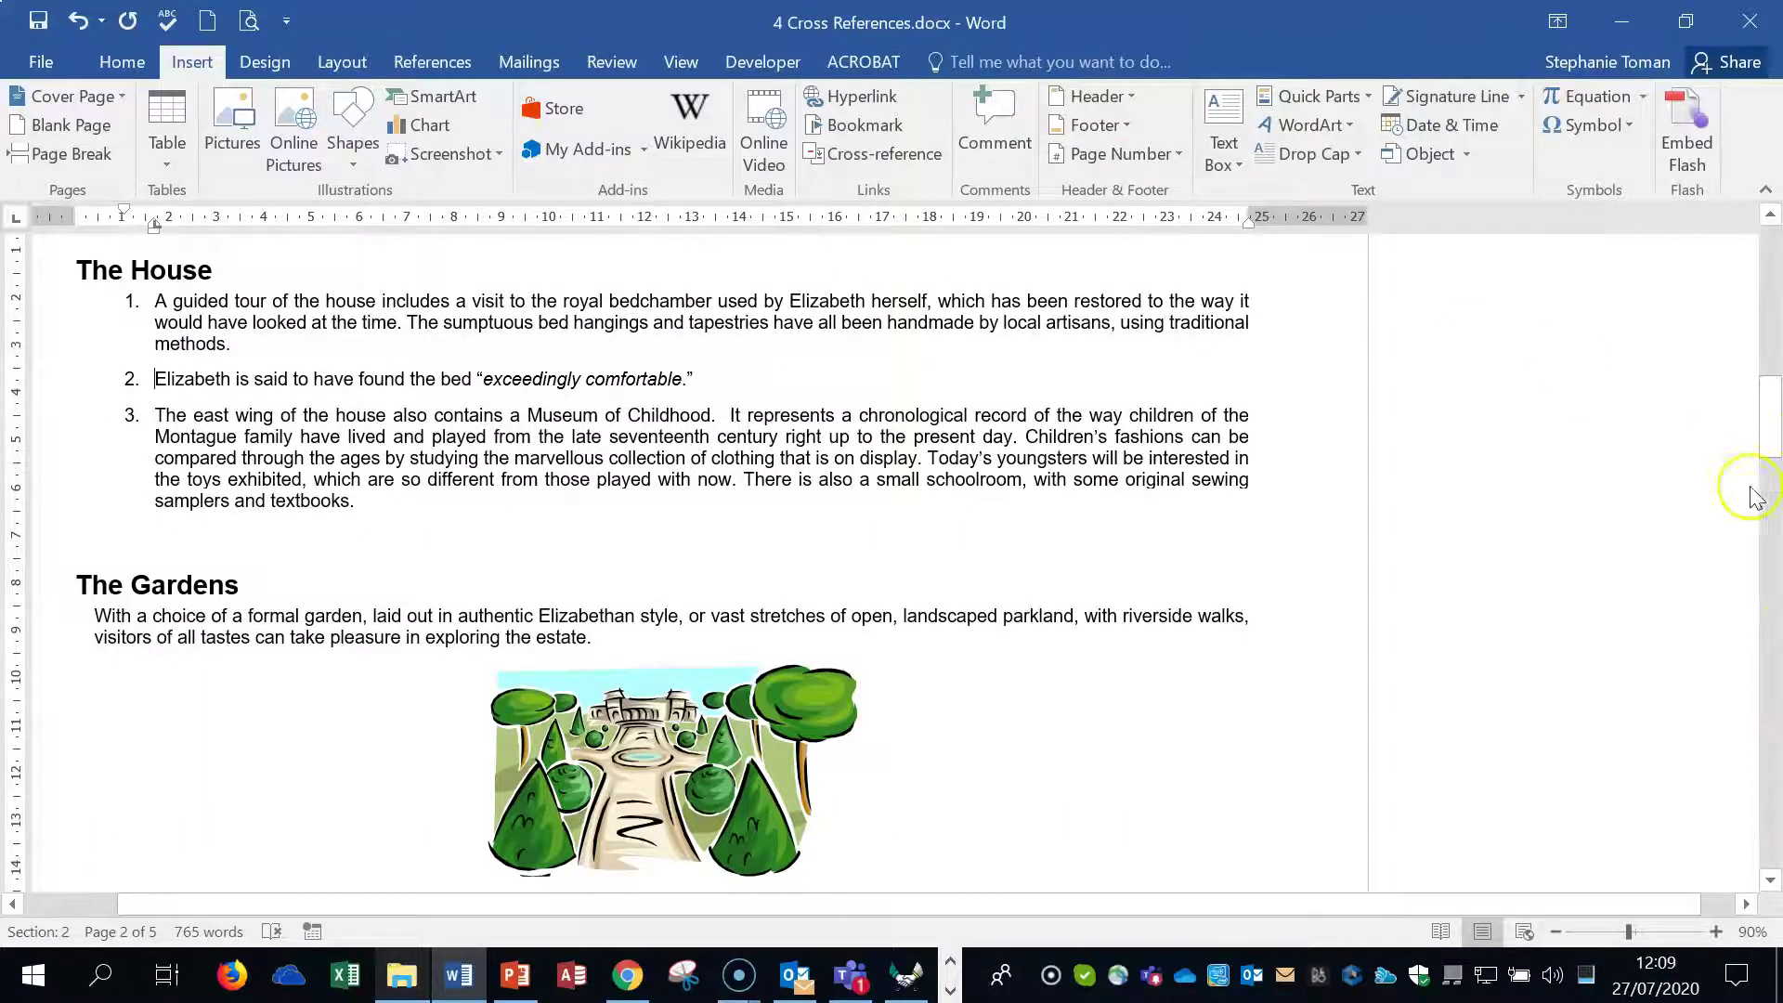
Delete the "Gift Shop" entry from the list of attractions under History of Topperville Hall.
drag(1774, 435, 1771, 232)
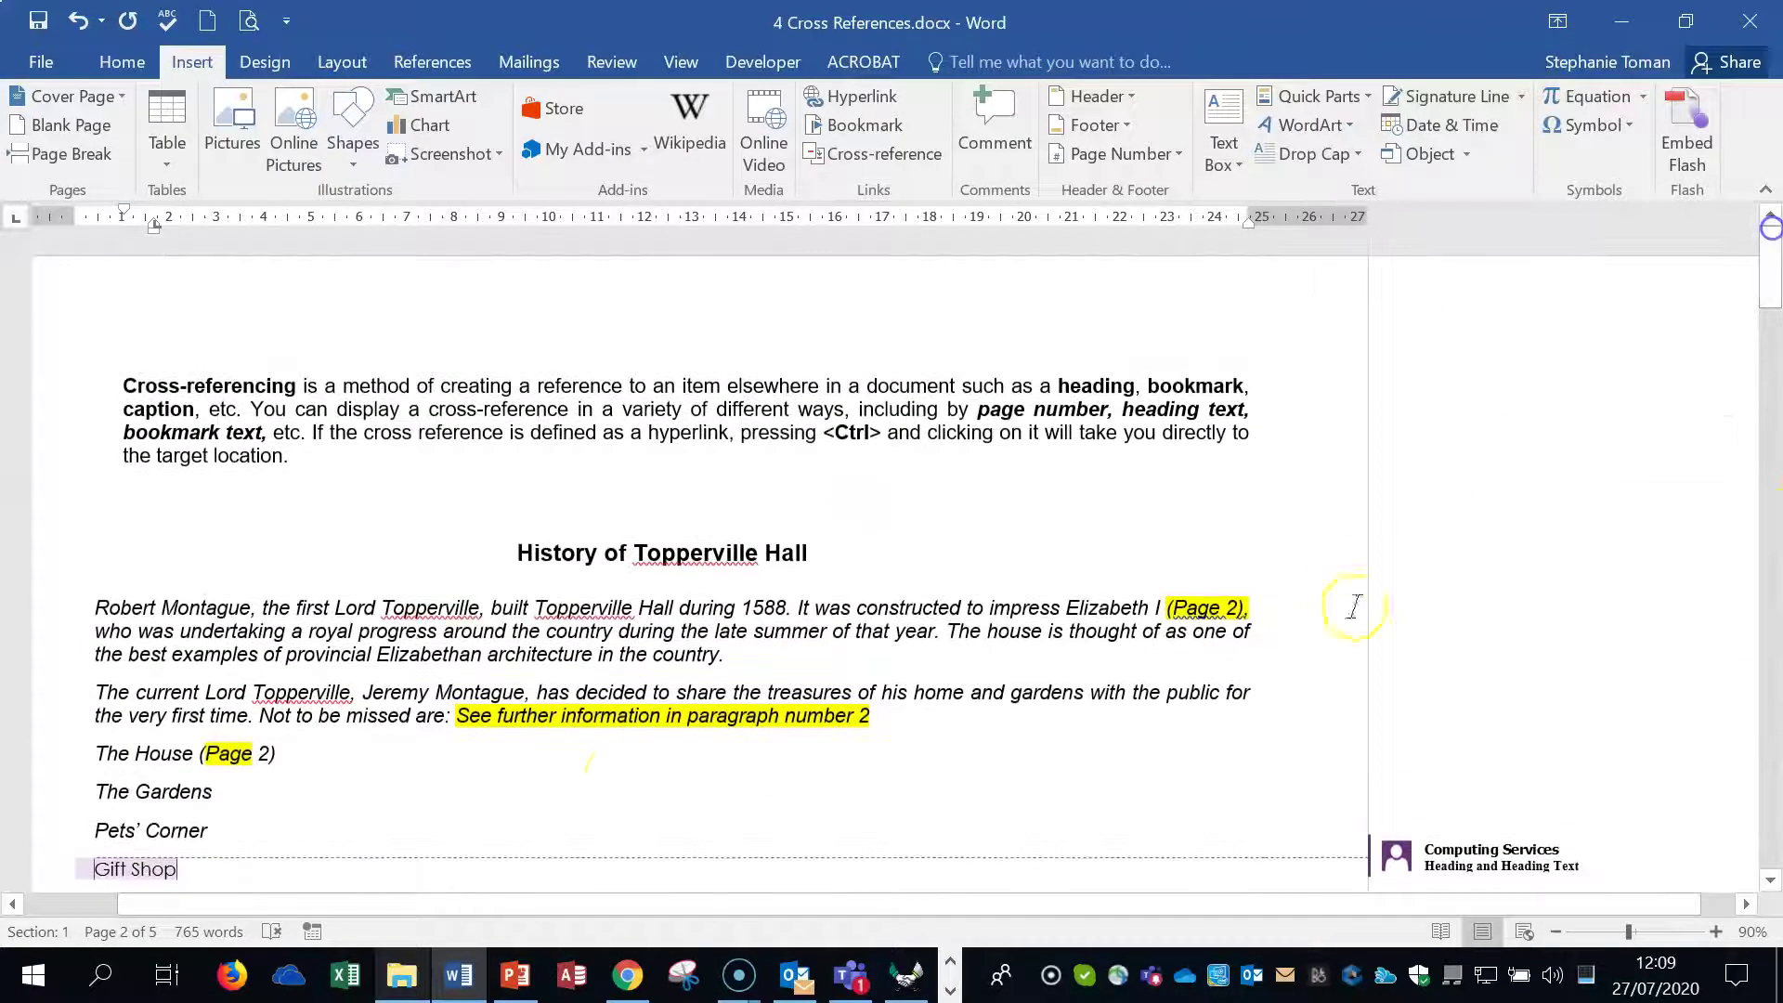
click(431, 743)
click(554, 789)
scroll(558, 786, down, 3)
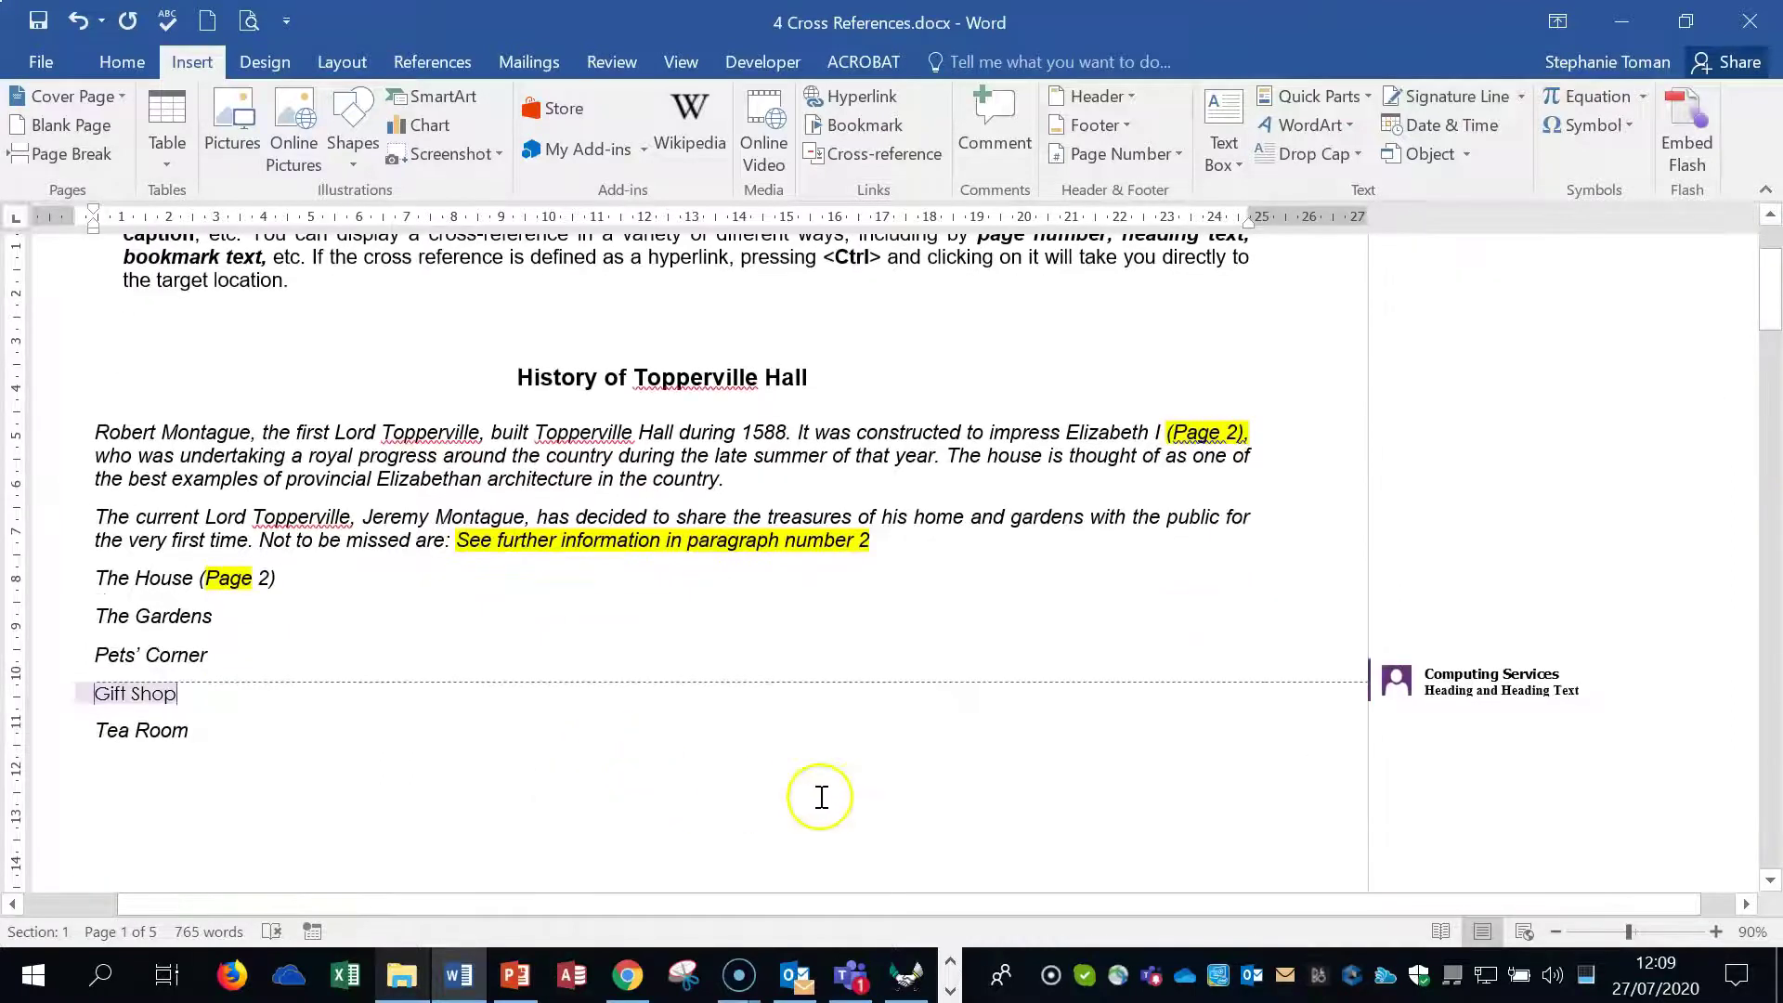
click(52, 703)
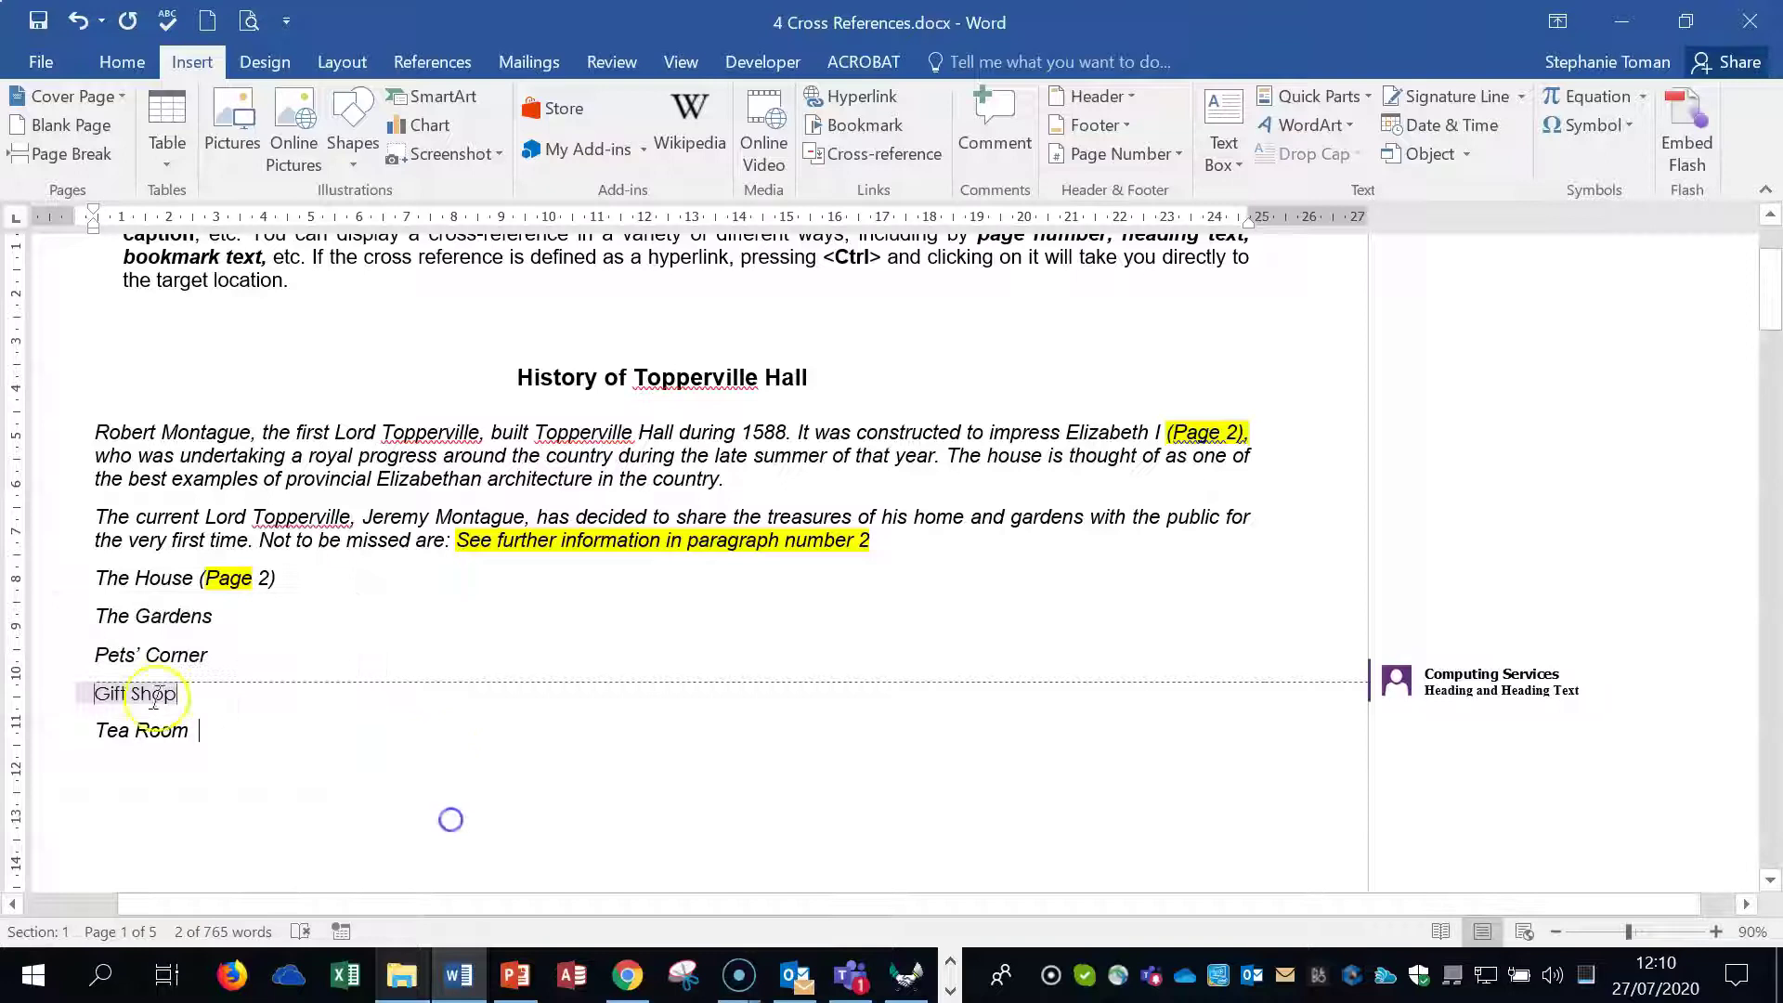
click(100, 693)
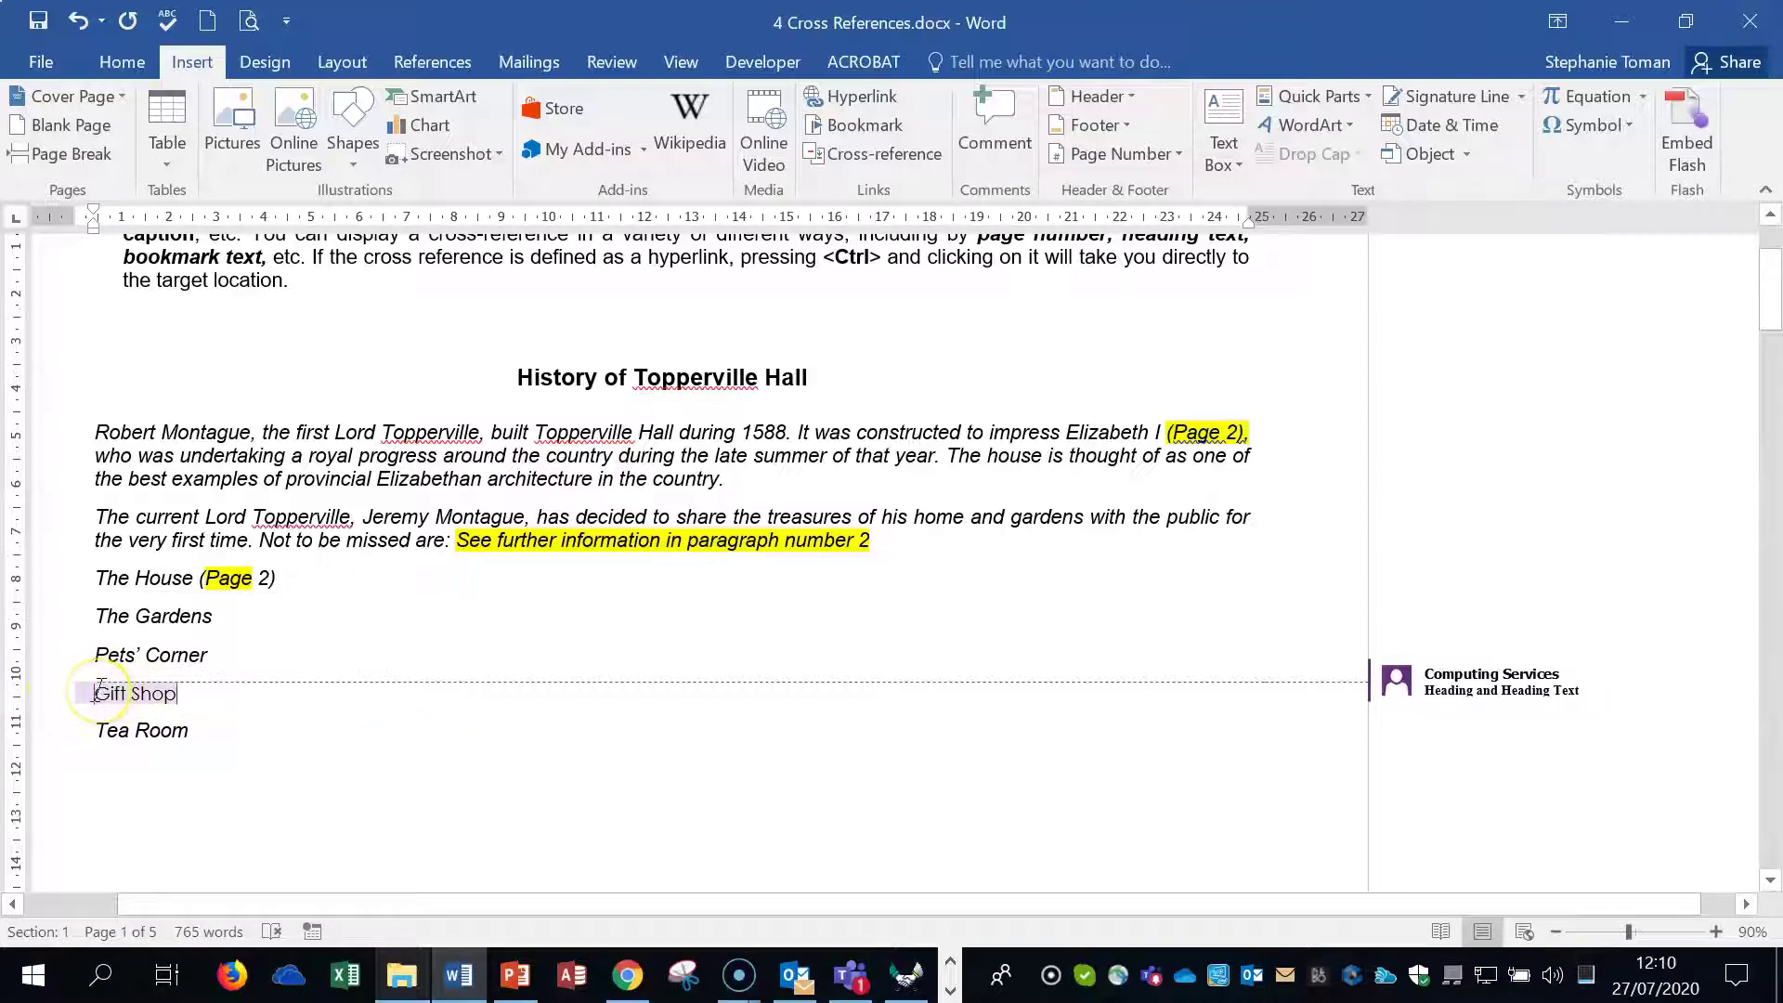
mouse_move(100, 687)
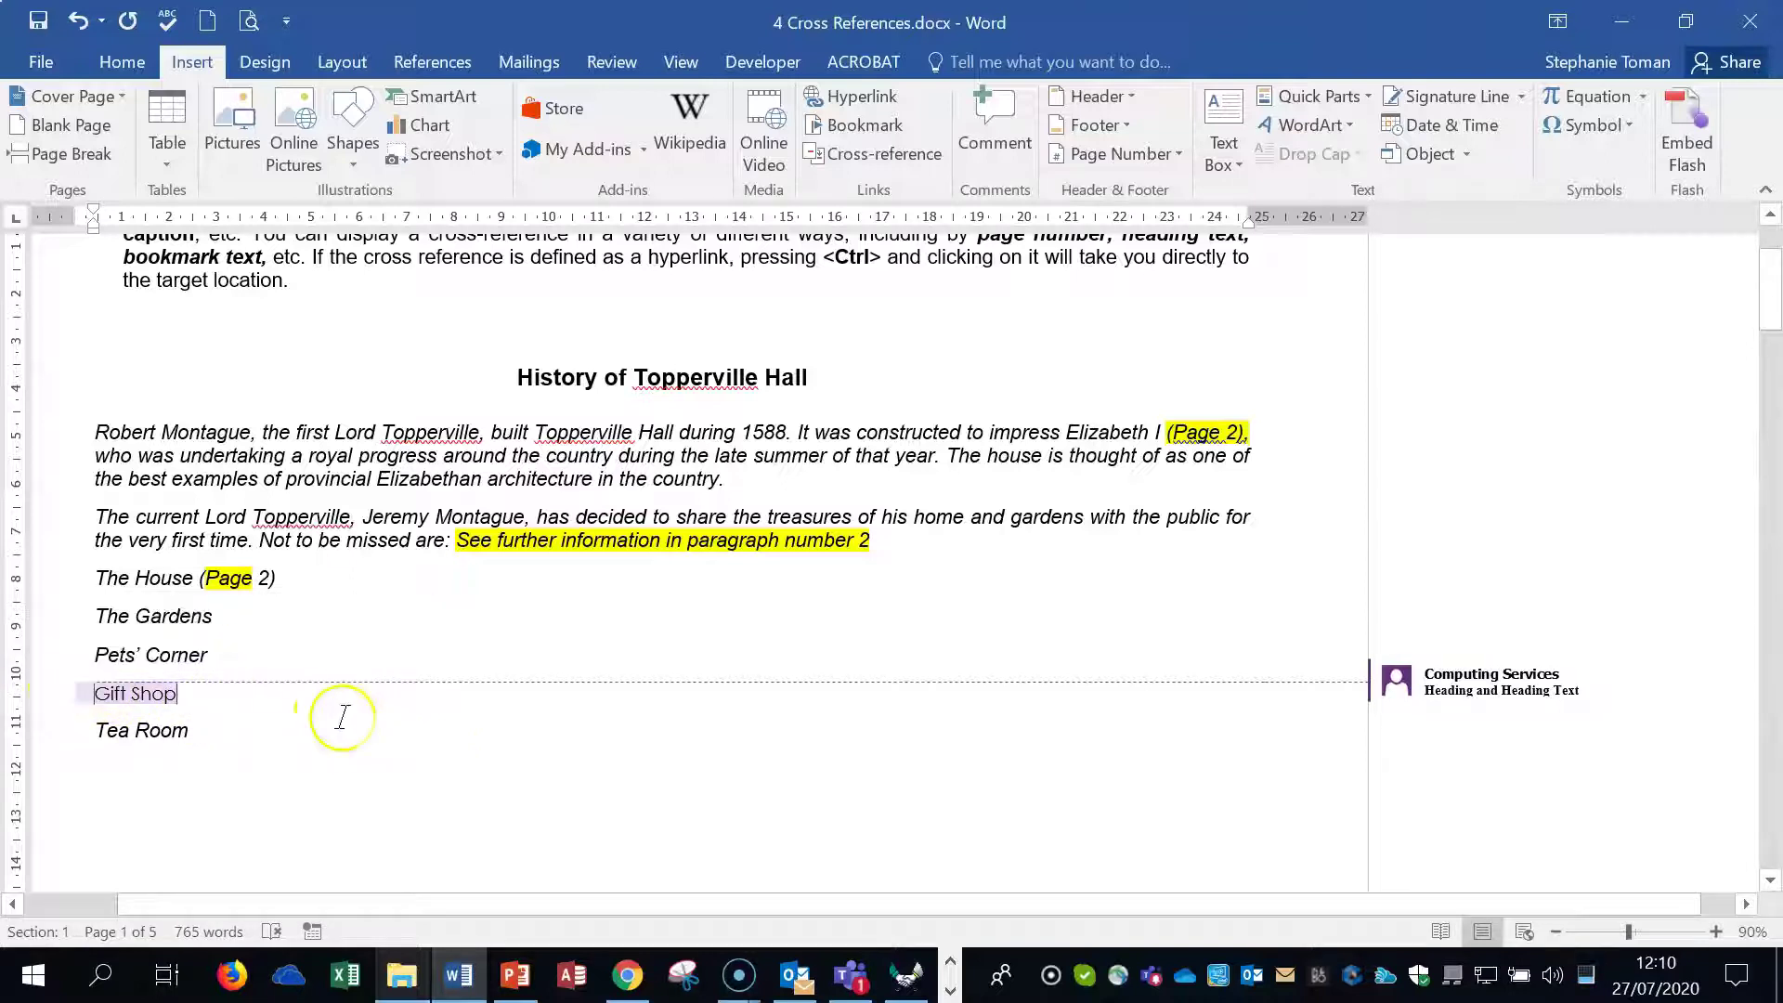
drag(100, 692, 201, 703)
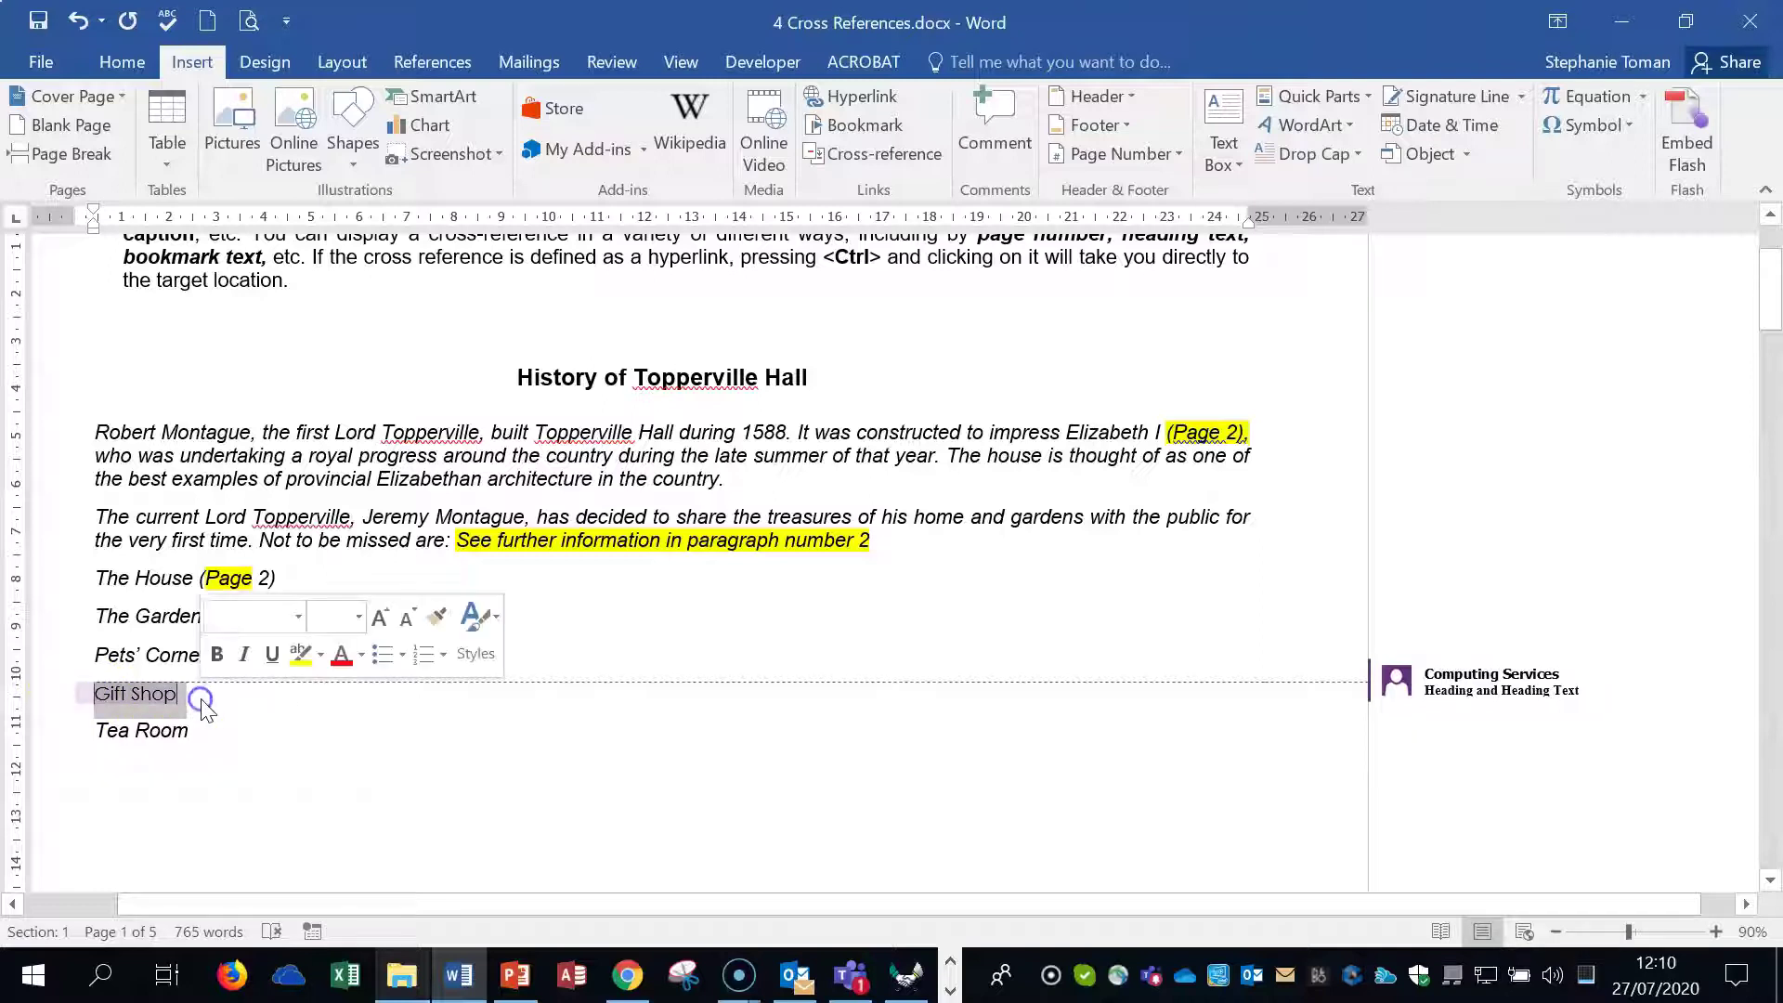
key(Delete)
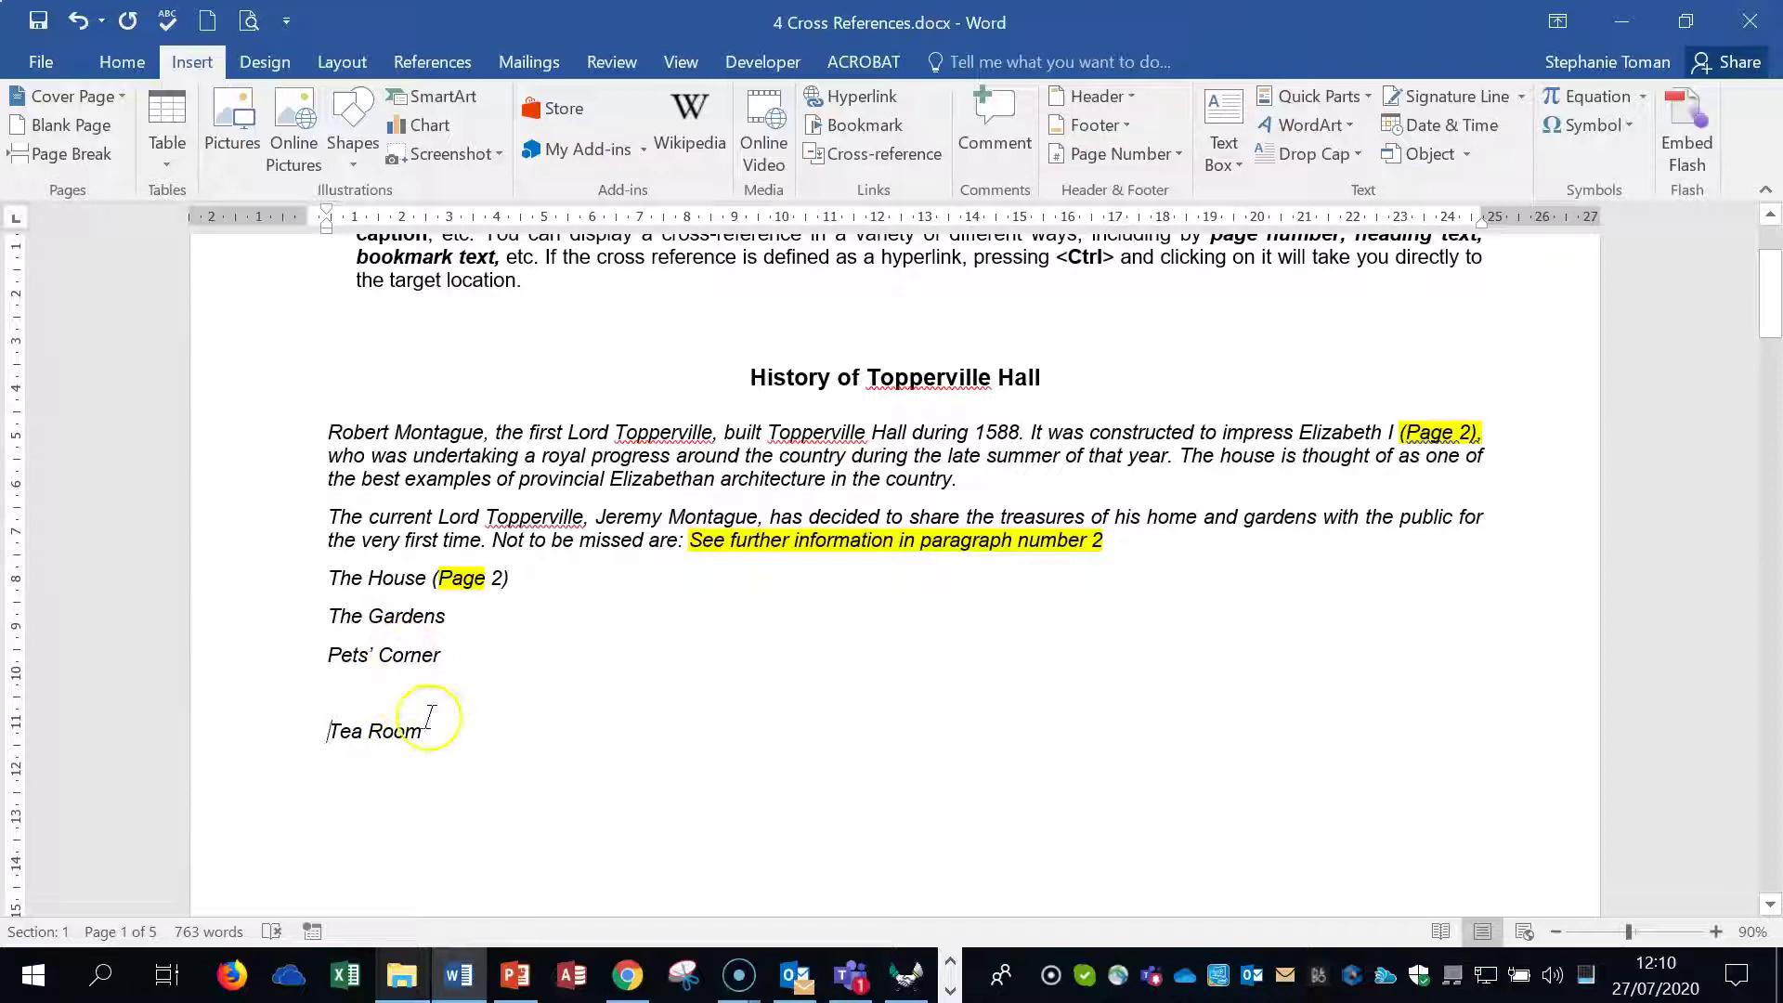
Insert a hyperlinked cross-reference to the Gift Shop heading text on the empty line above Tea Room, and follow the link.
click(337, 687)
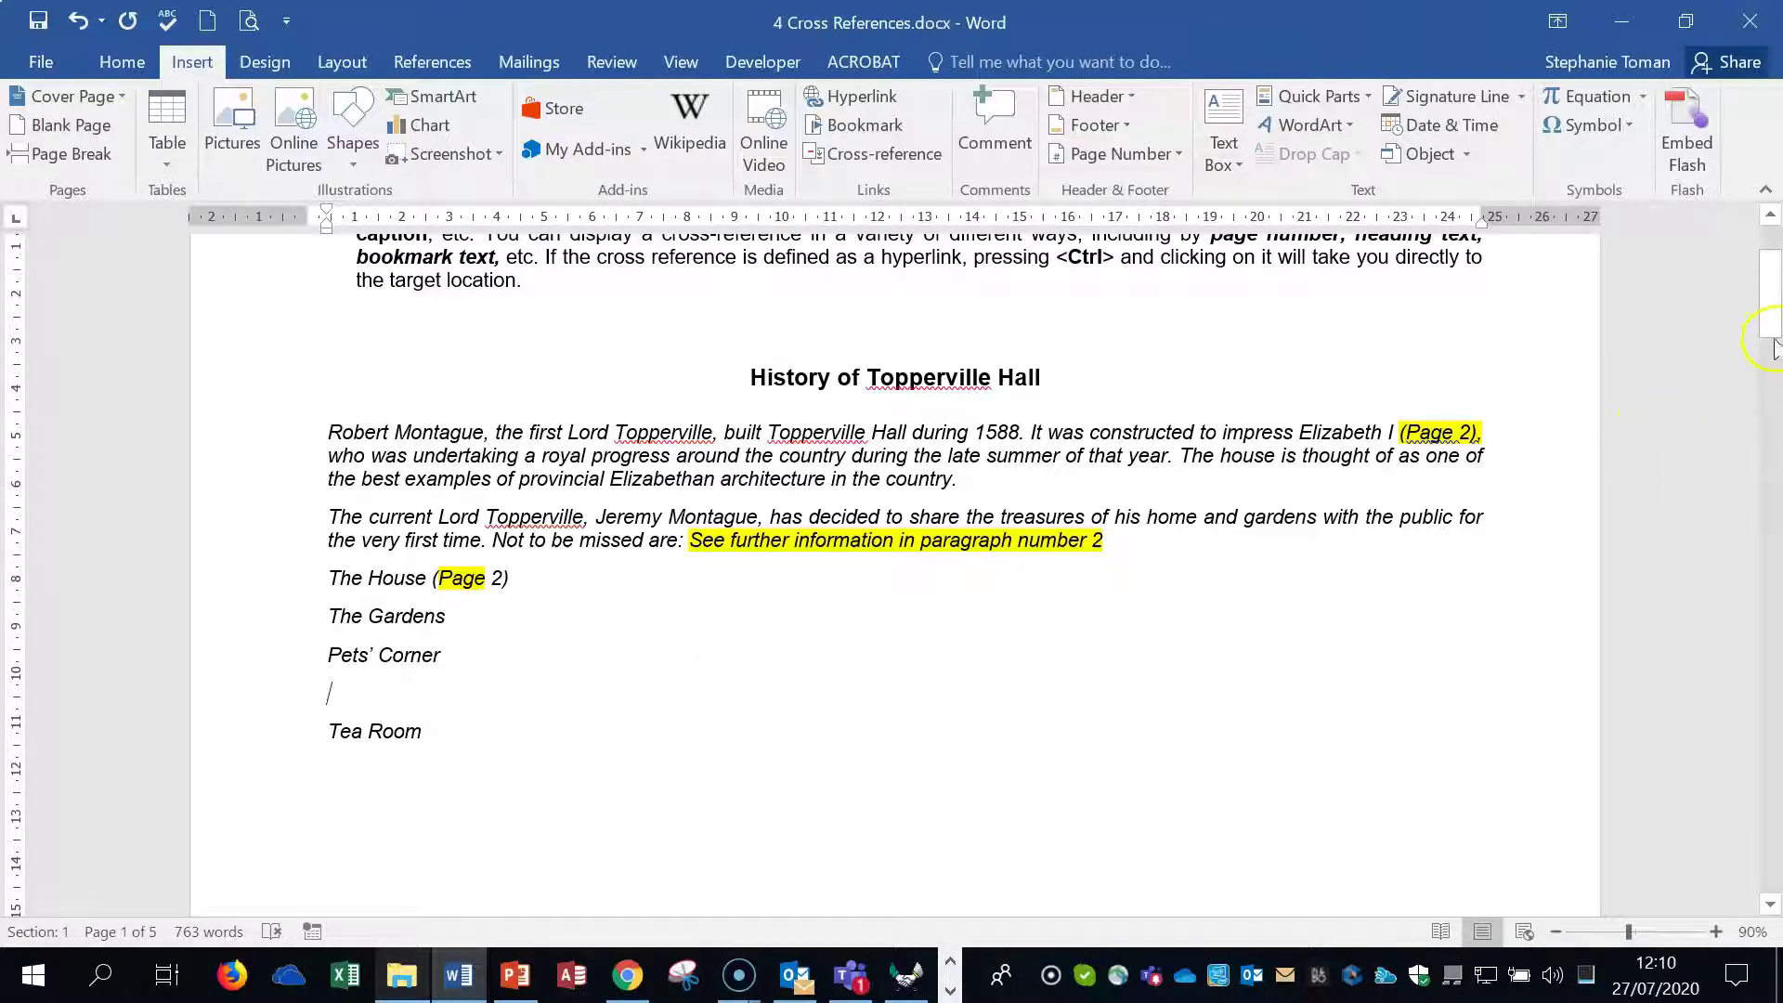
drag(1765, 319, 1768, 325)
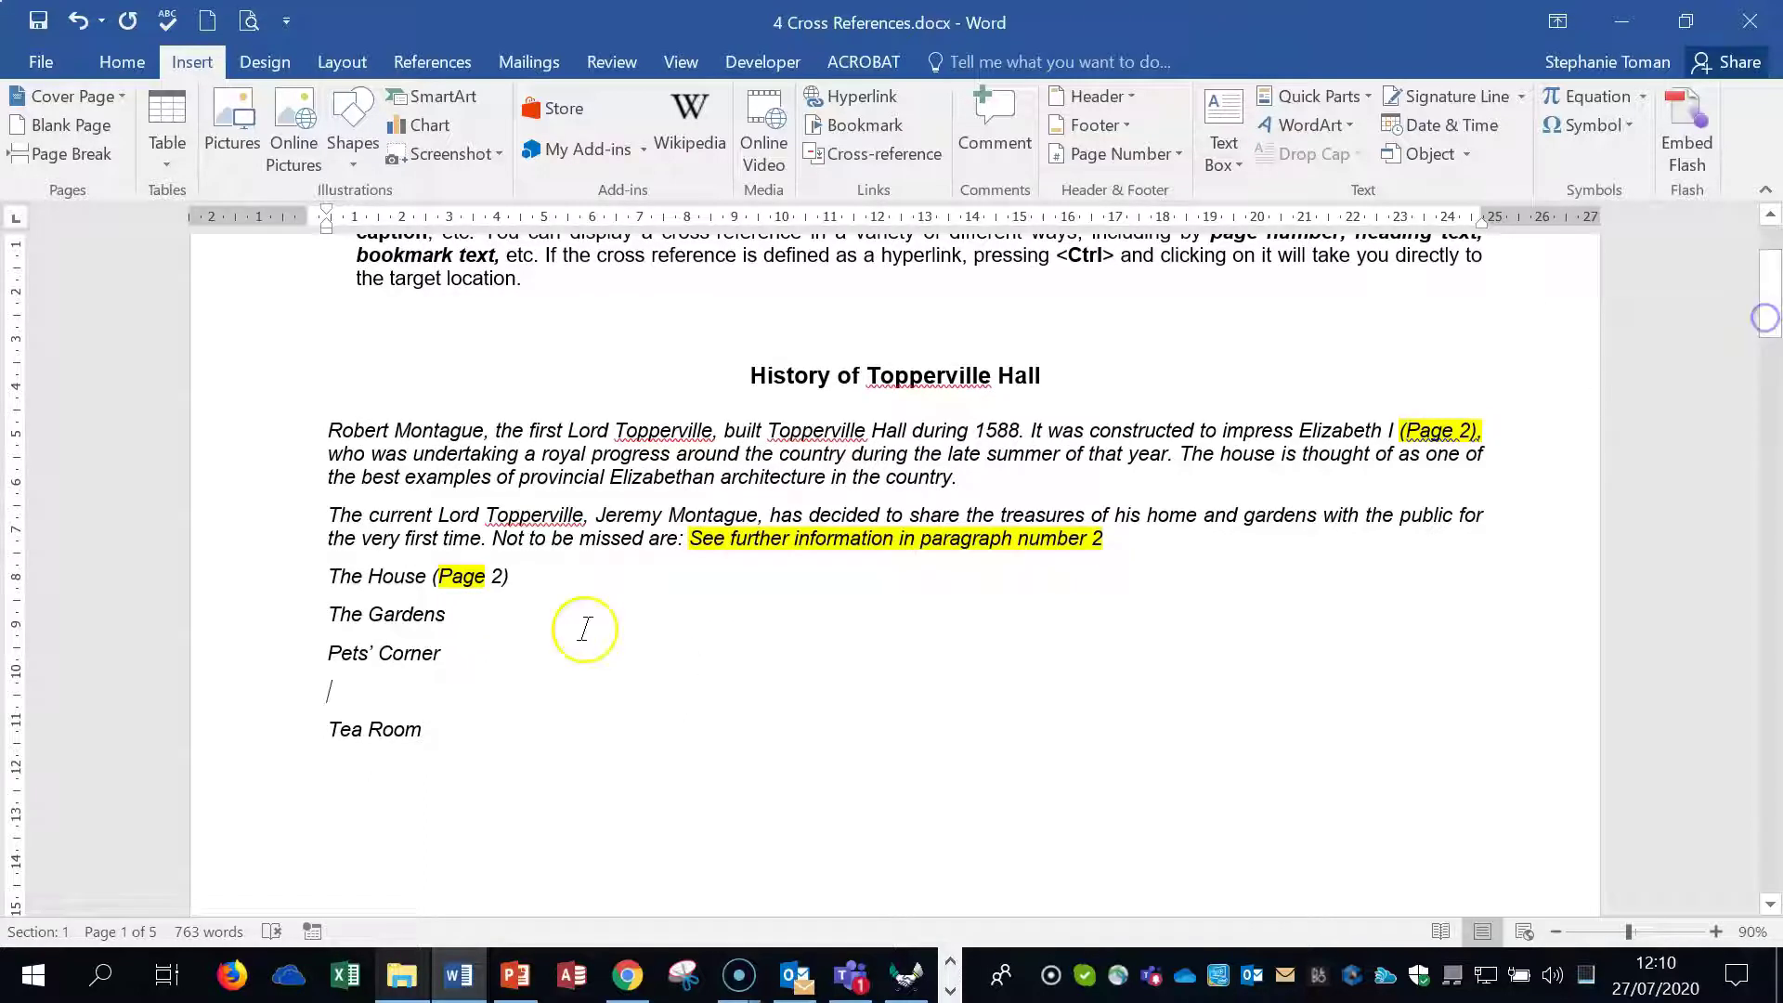
click(332, 695)
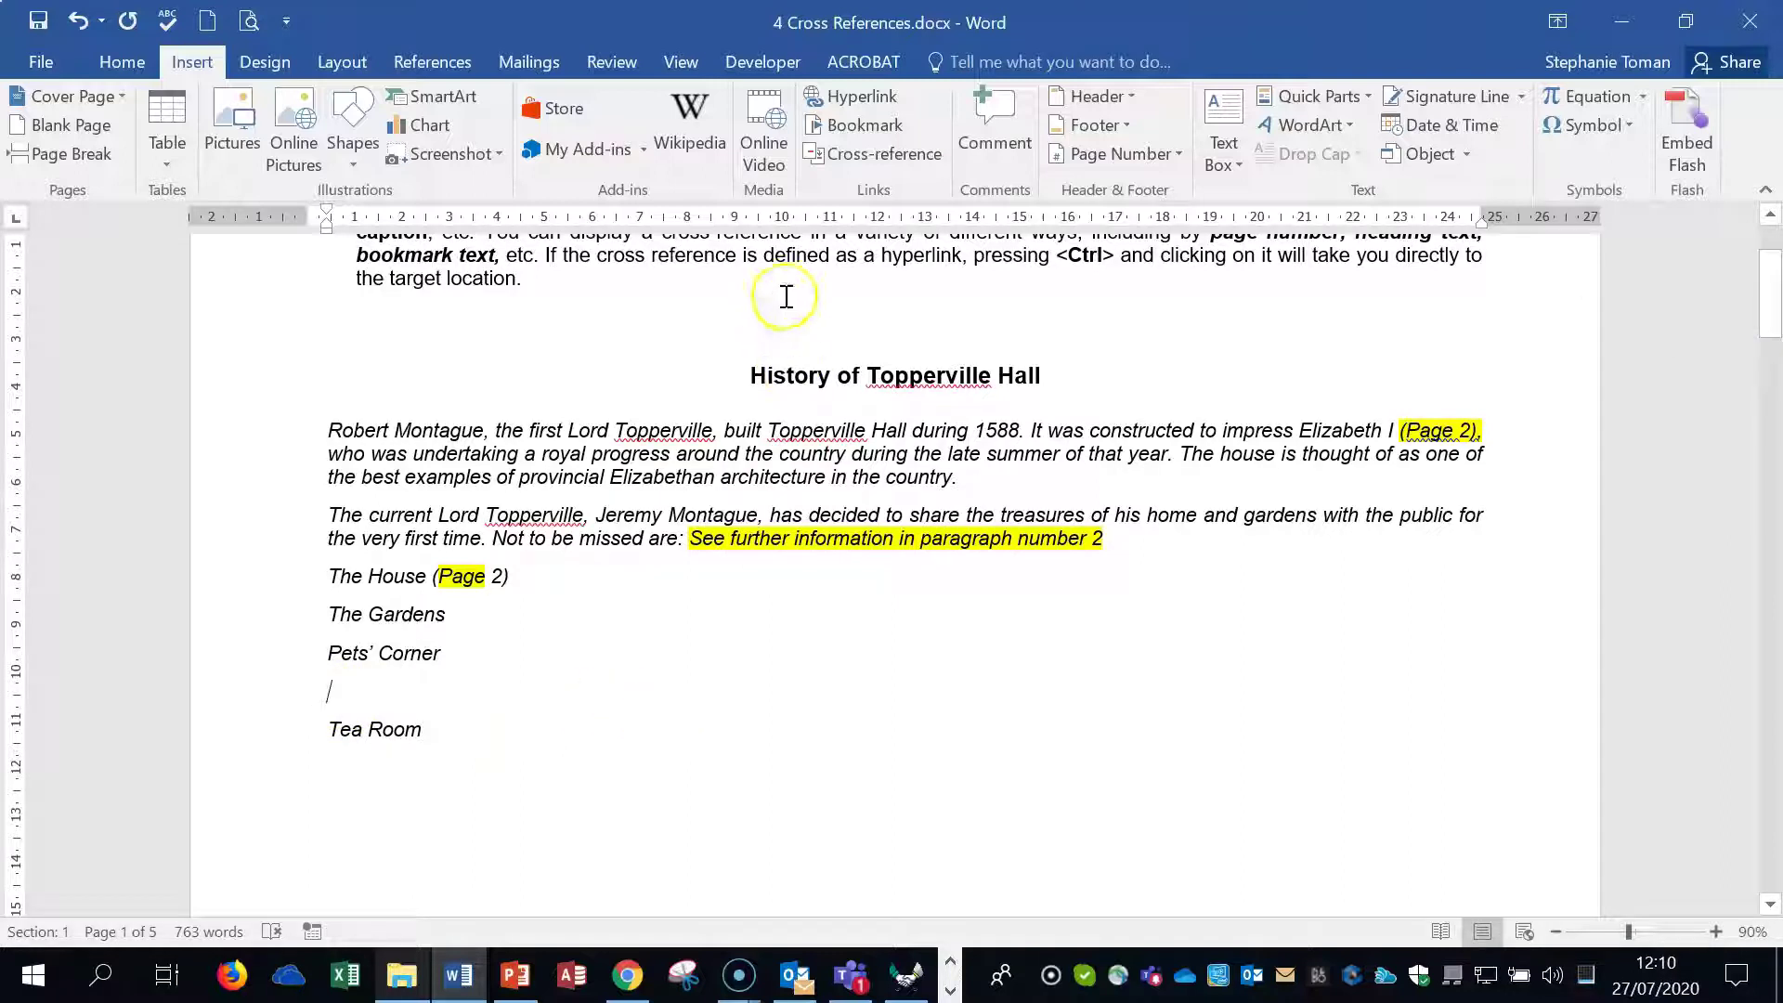
click(881, 155)
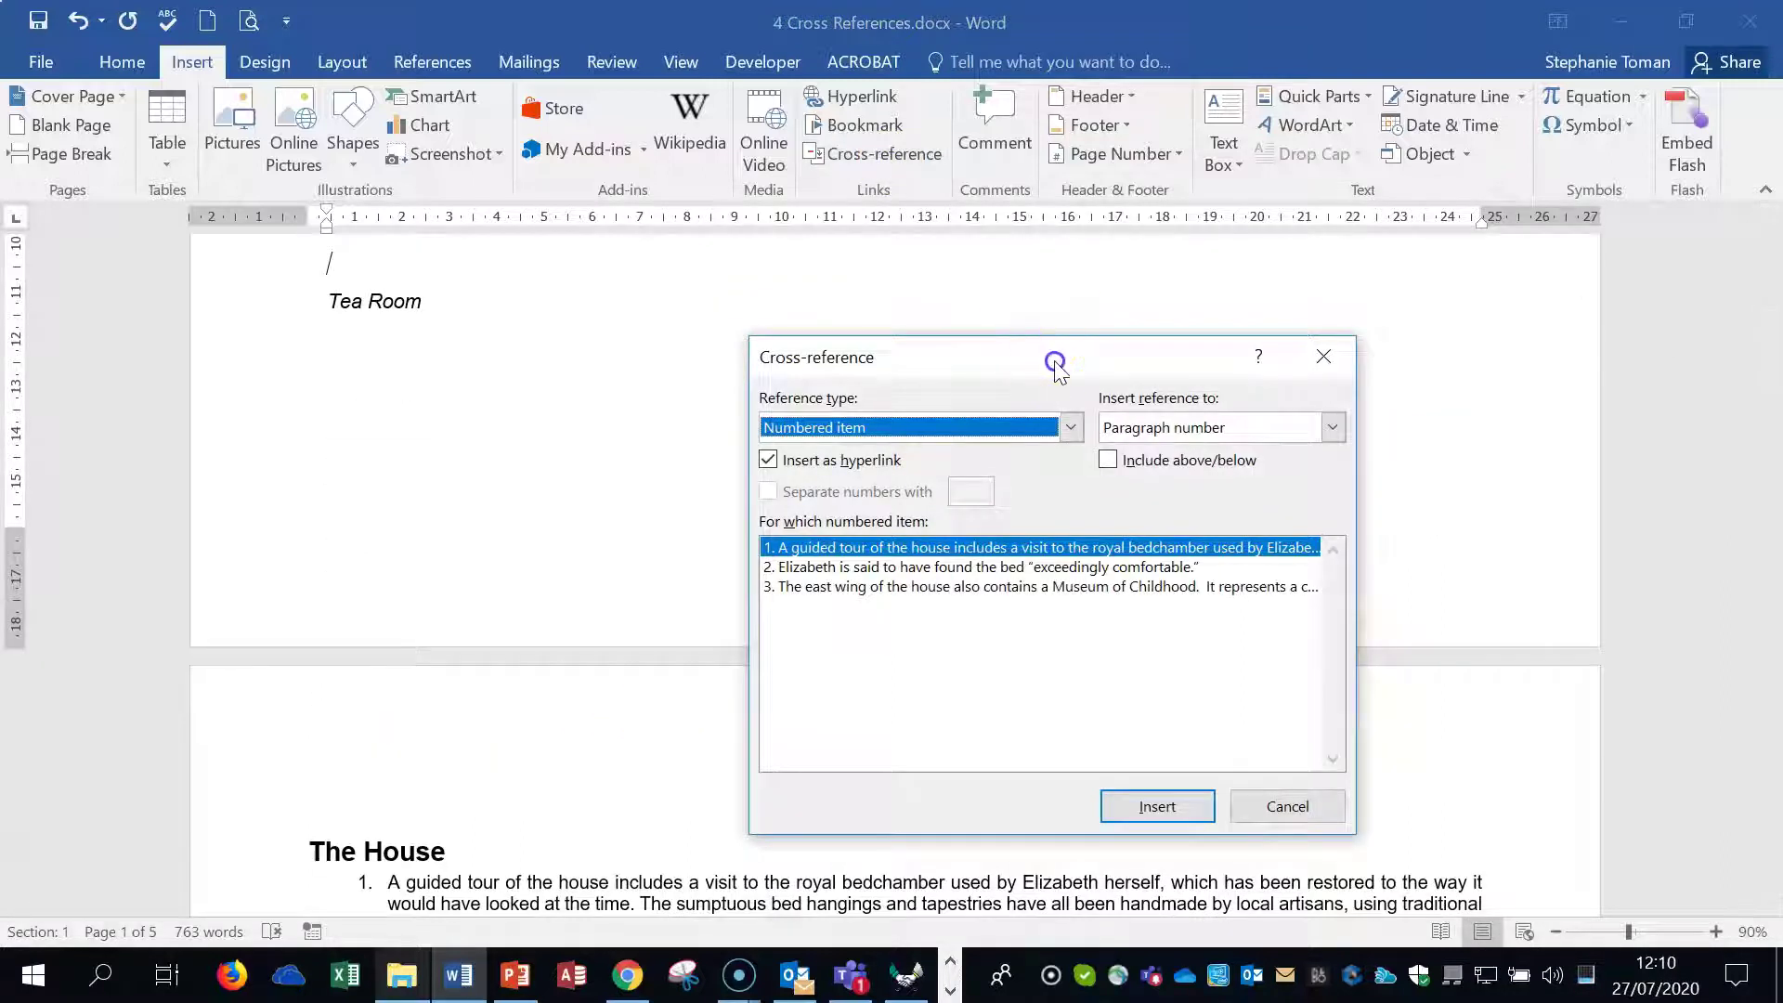
drag(1055, 362, 1136, 285)
click(1154, 358)
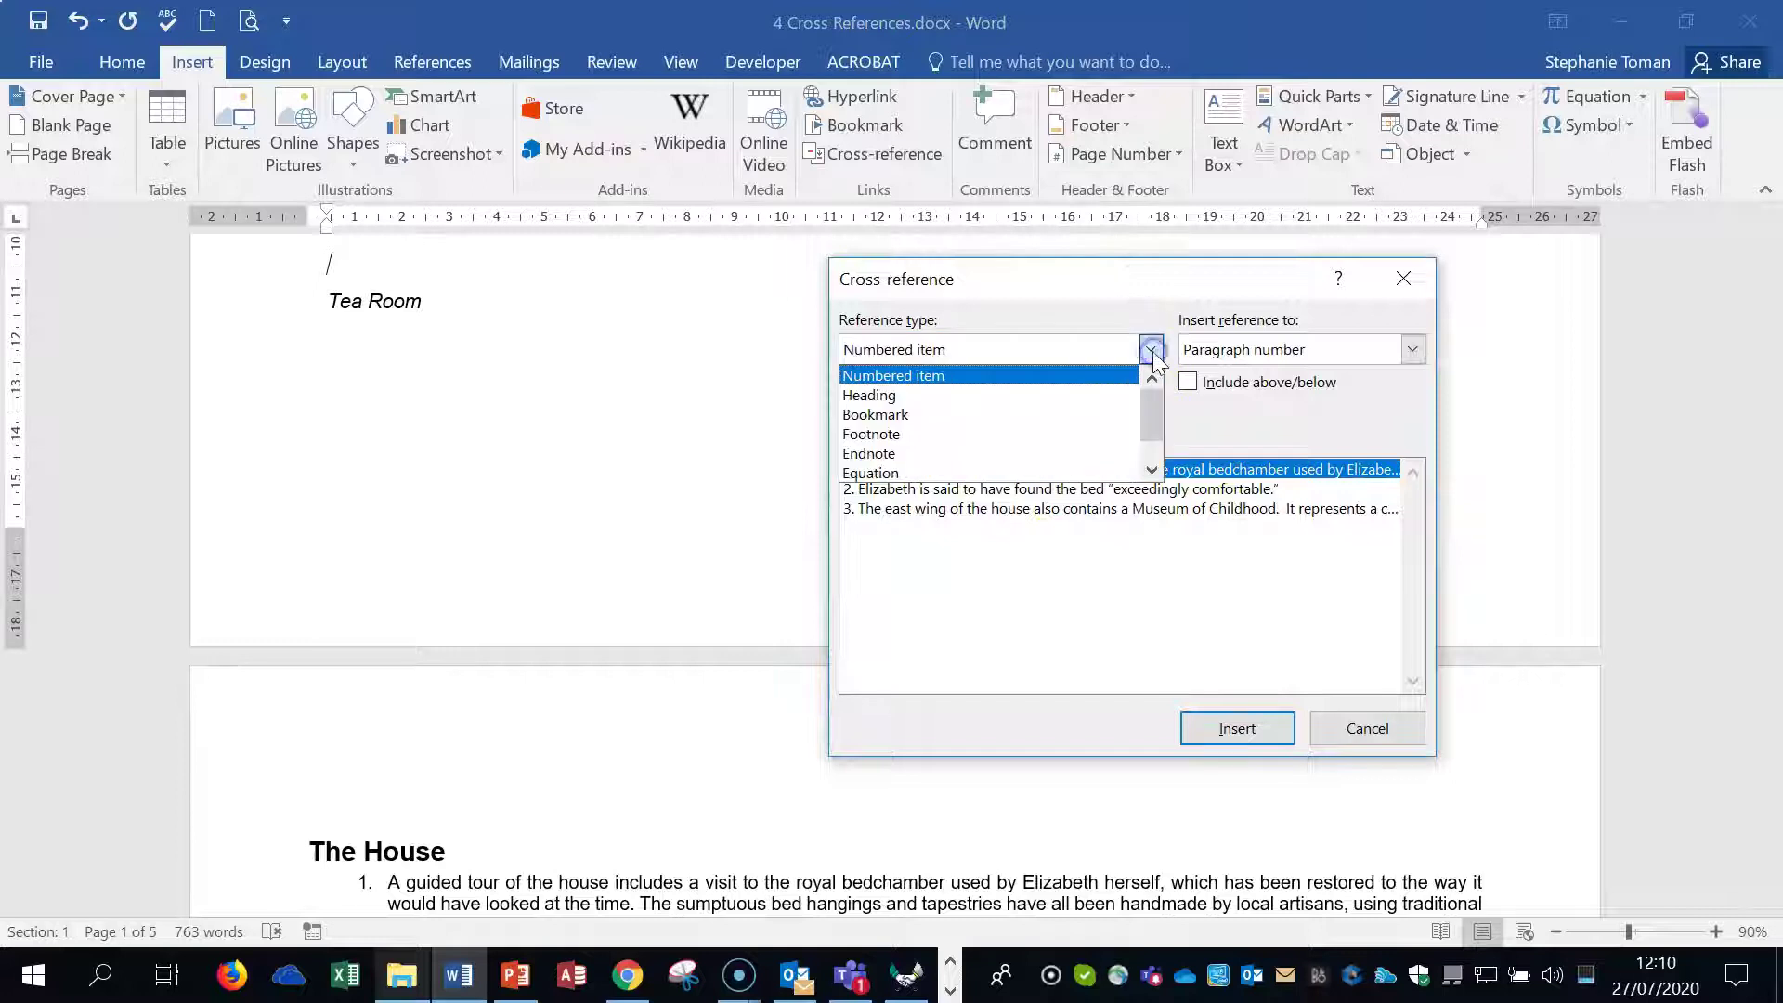
click(1021, 388)
click(1412, 350)
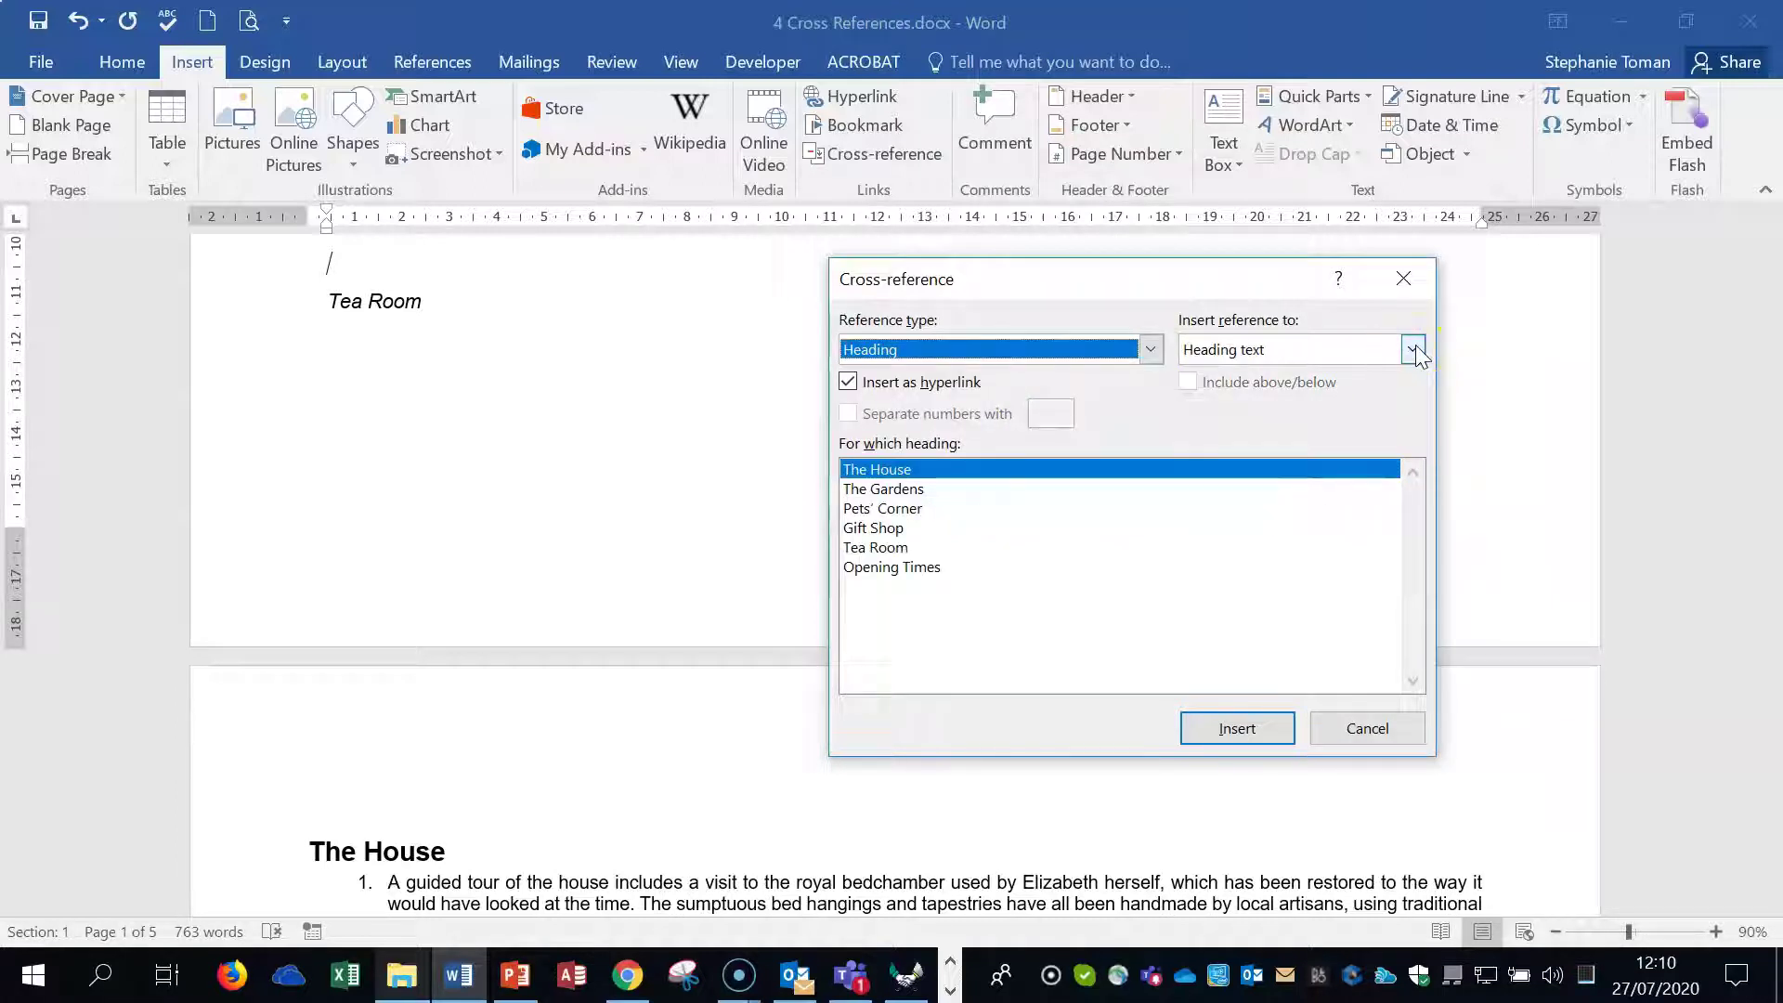
click(873, 527)
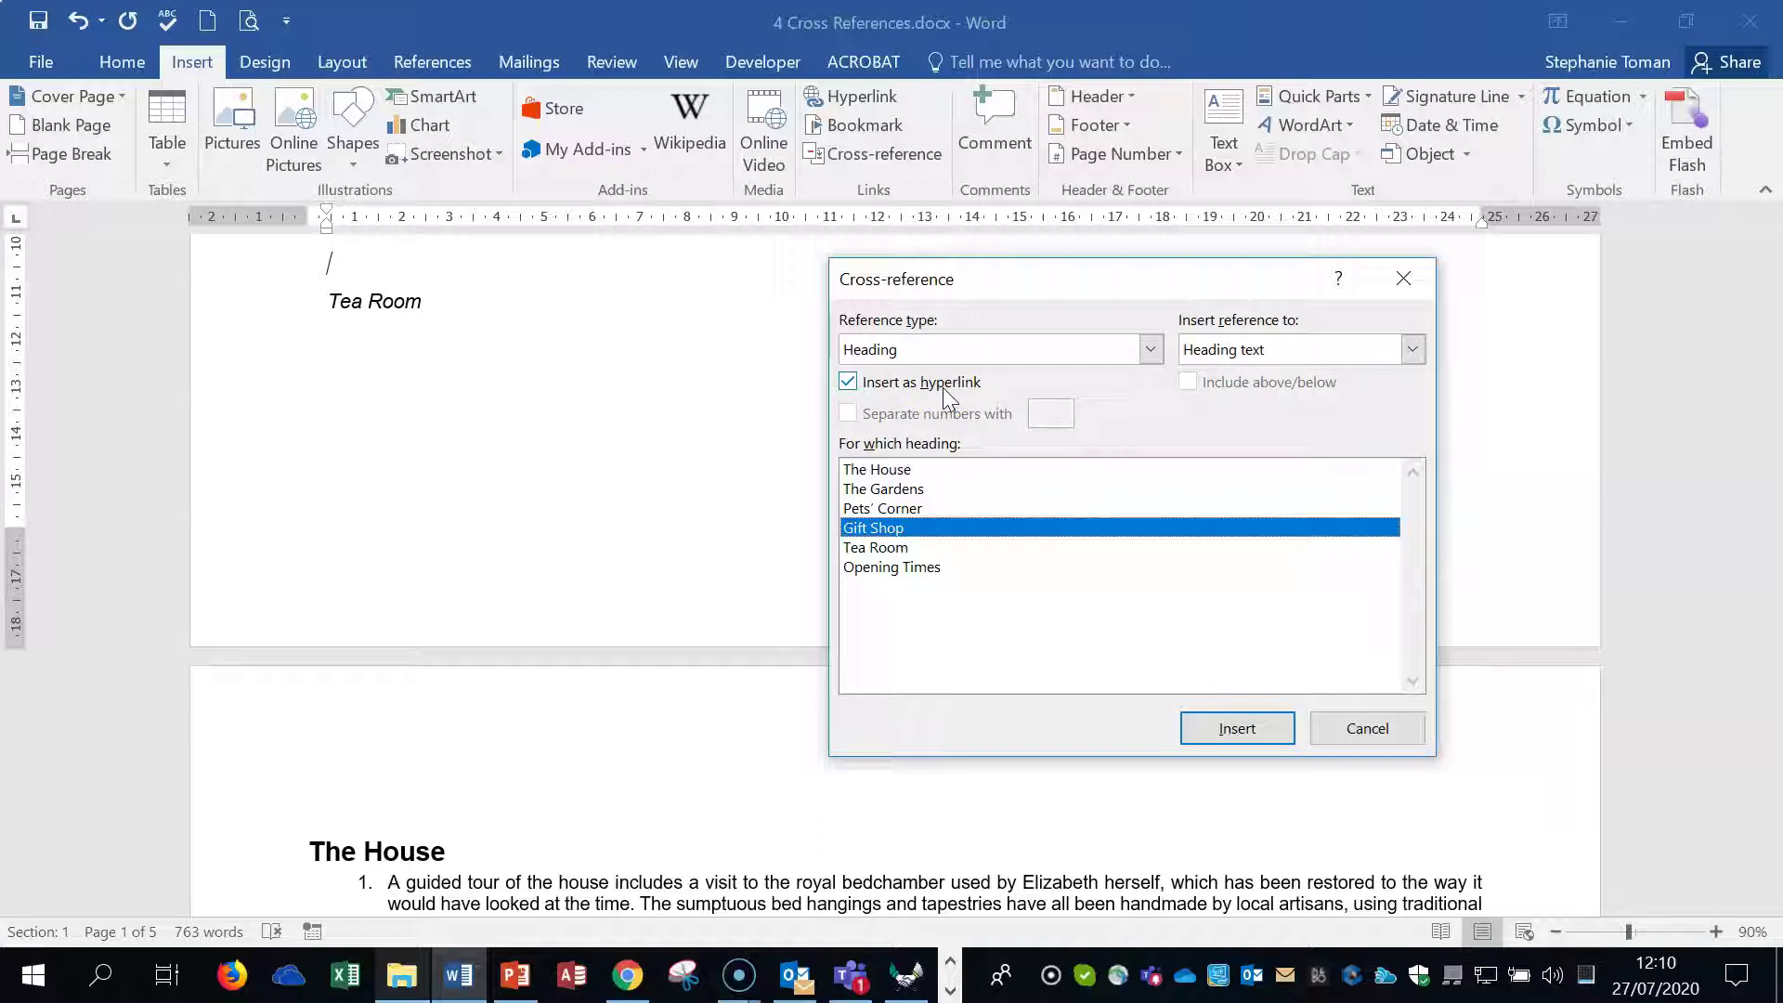
click(1241, 730)
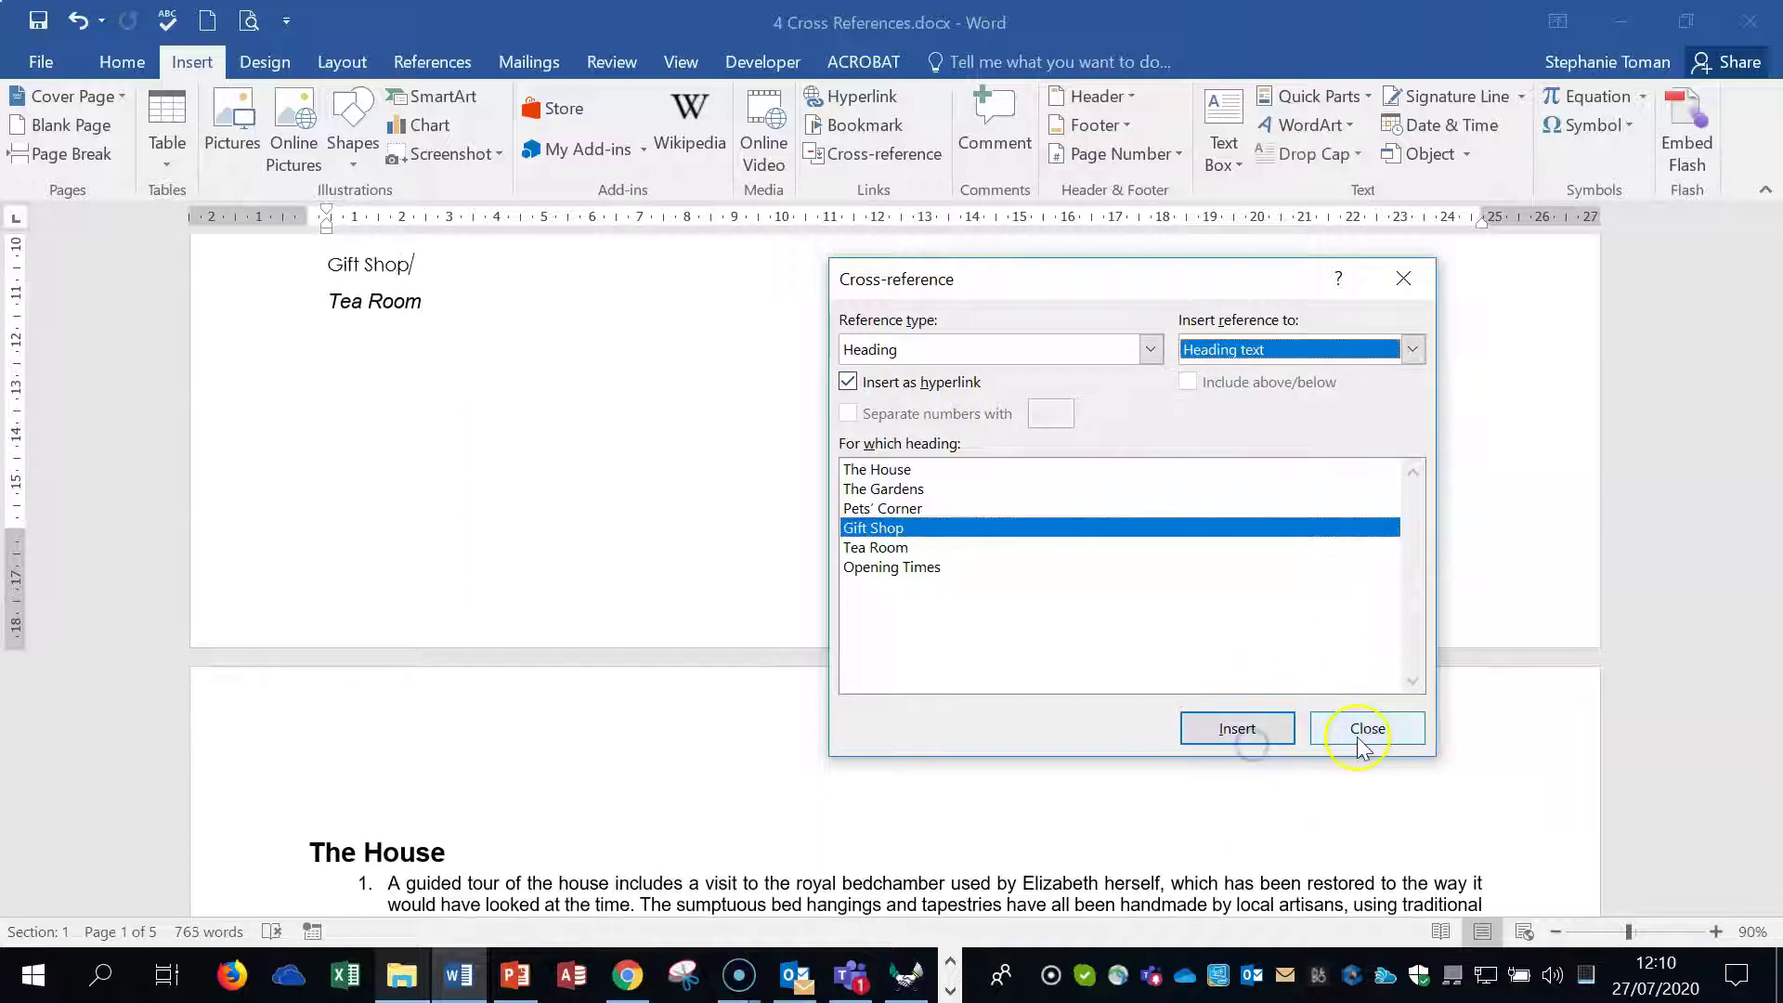
click(1365, 730)
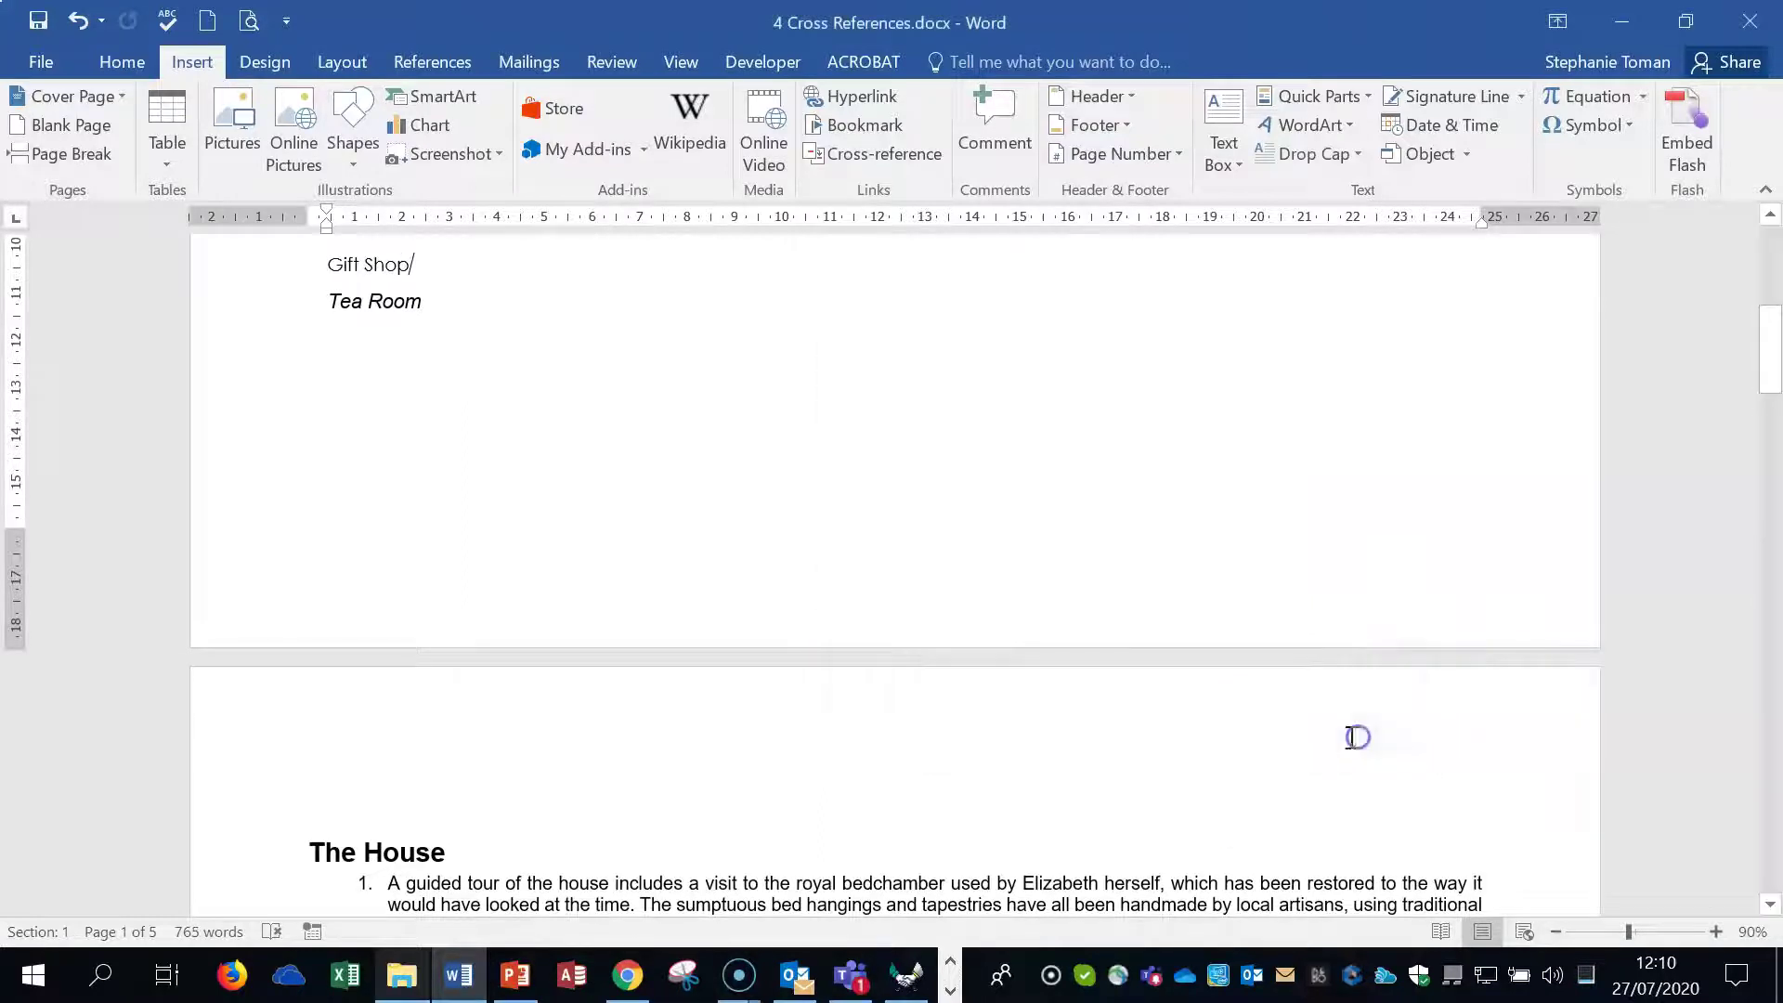
ctrl+click(380, 264)
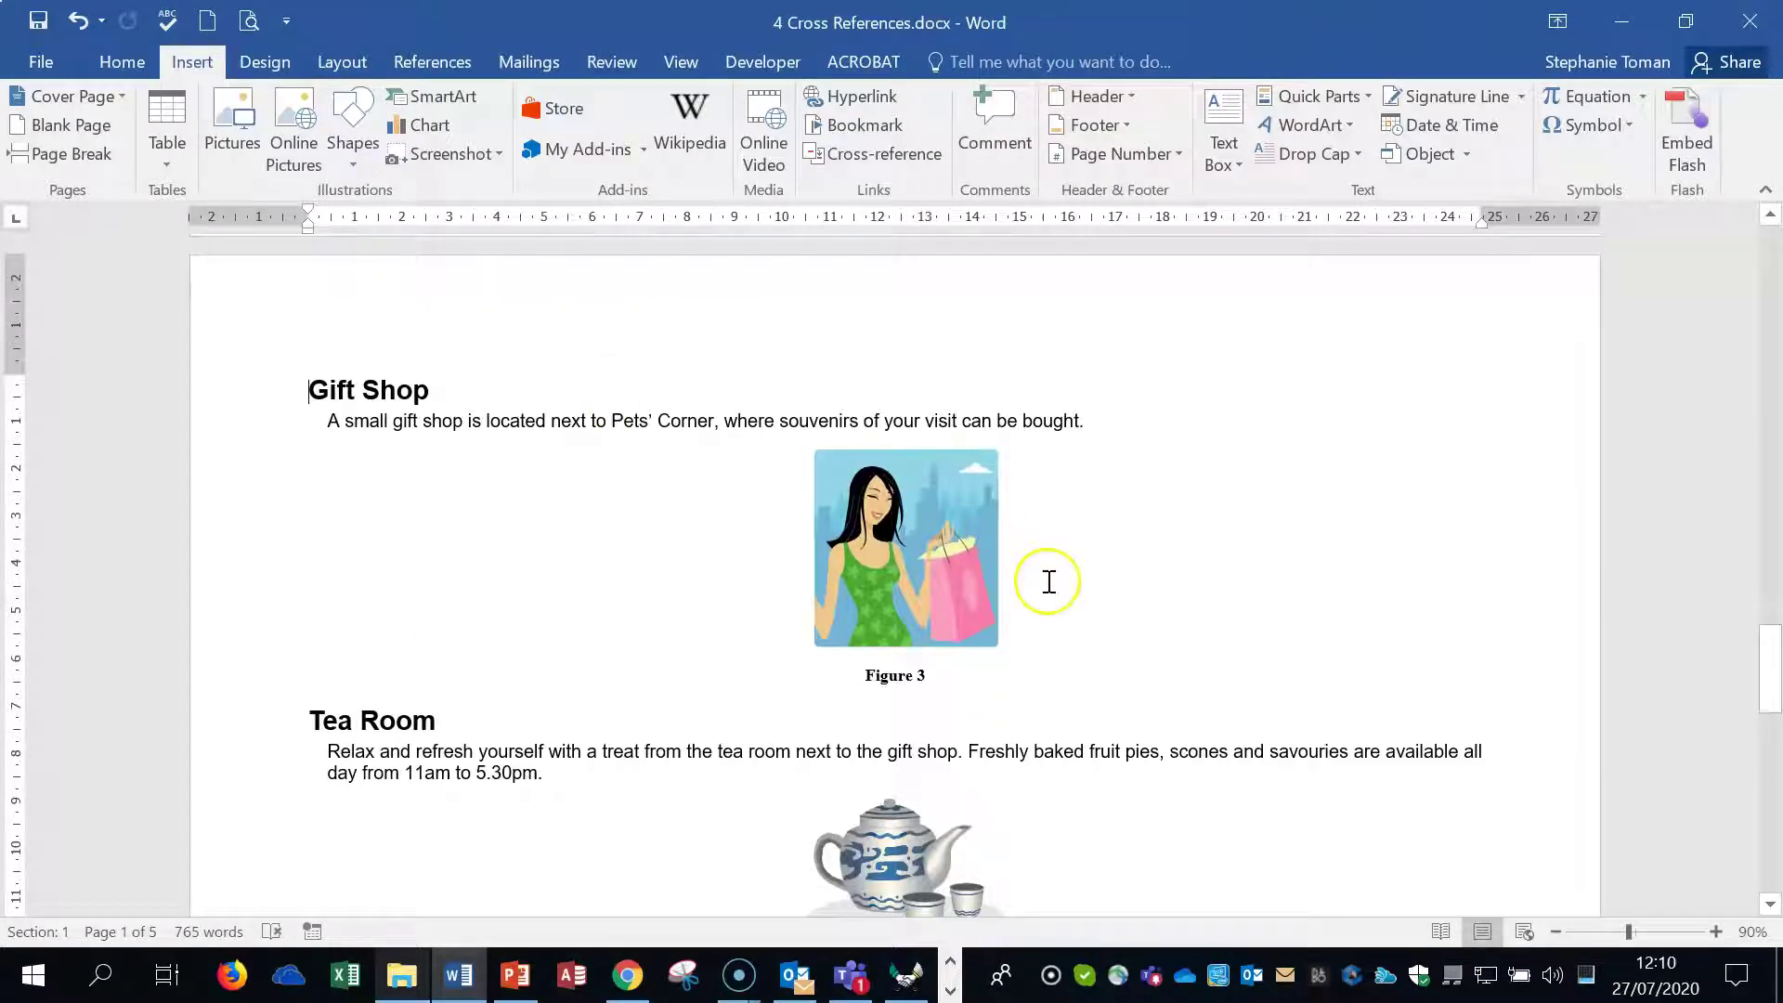
Switch to File Explorer and open 5 Caption Breakdown.docx from the 6 References folder.
click(1622, 22)
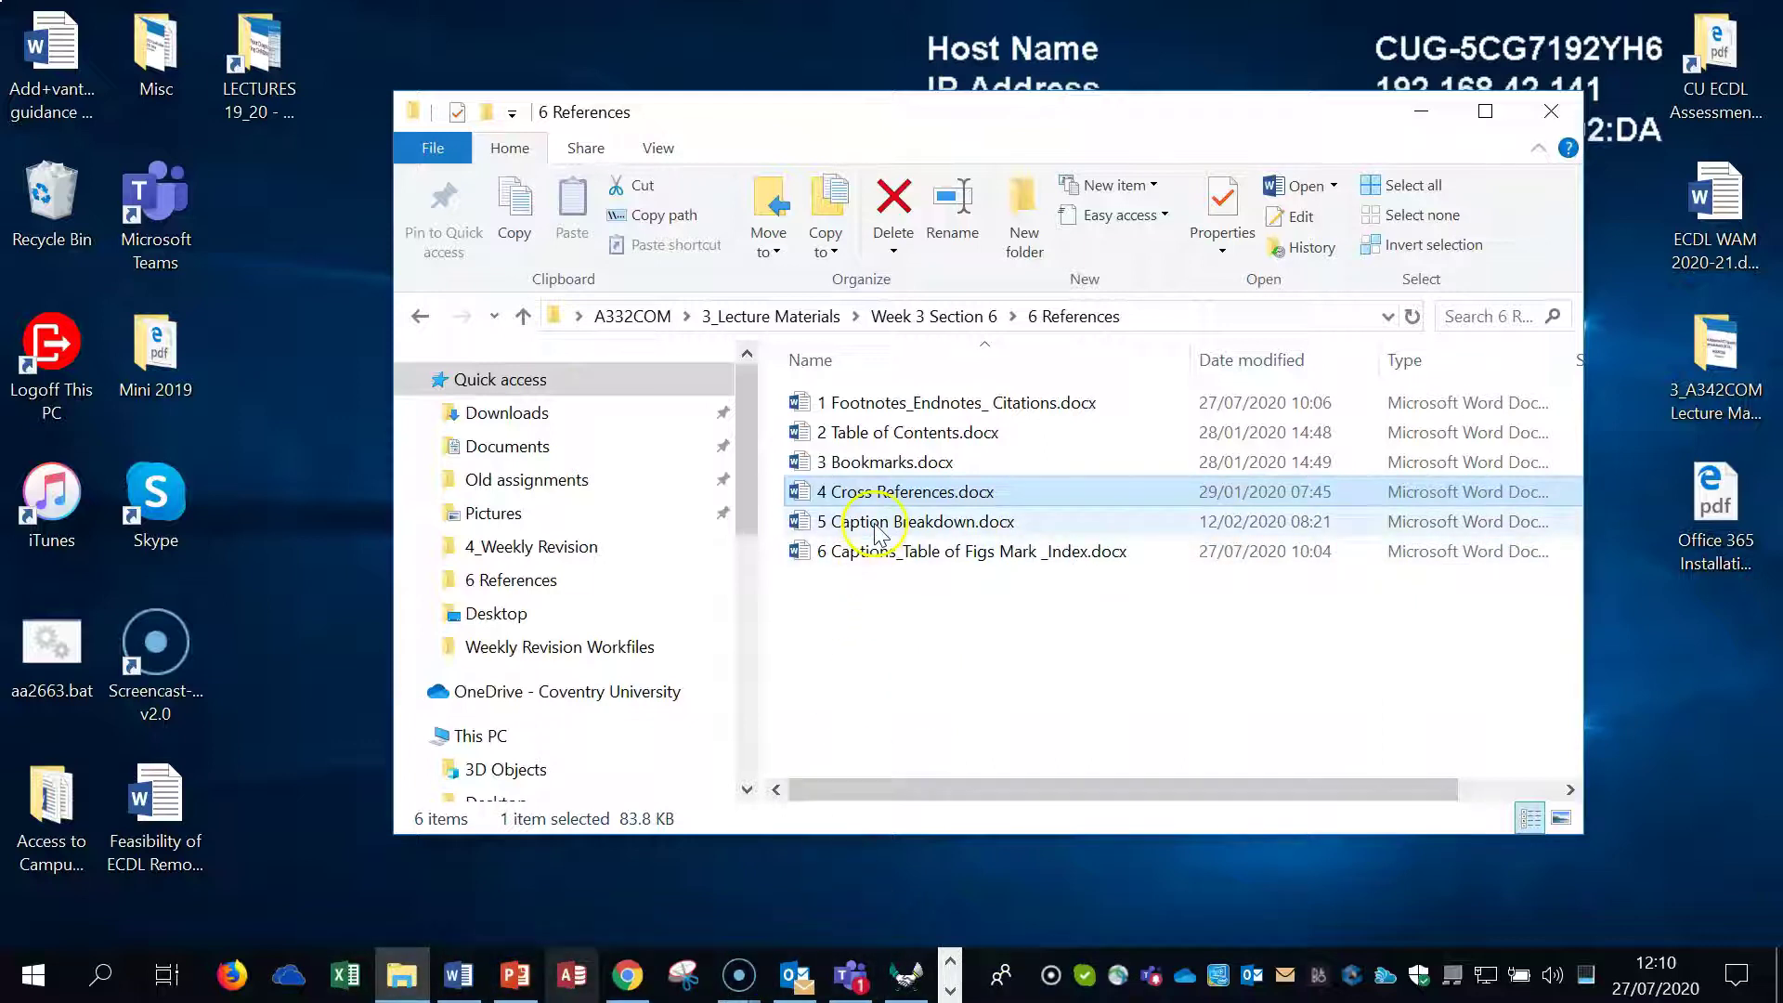
mouse_move(840, 990)
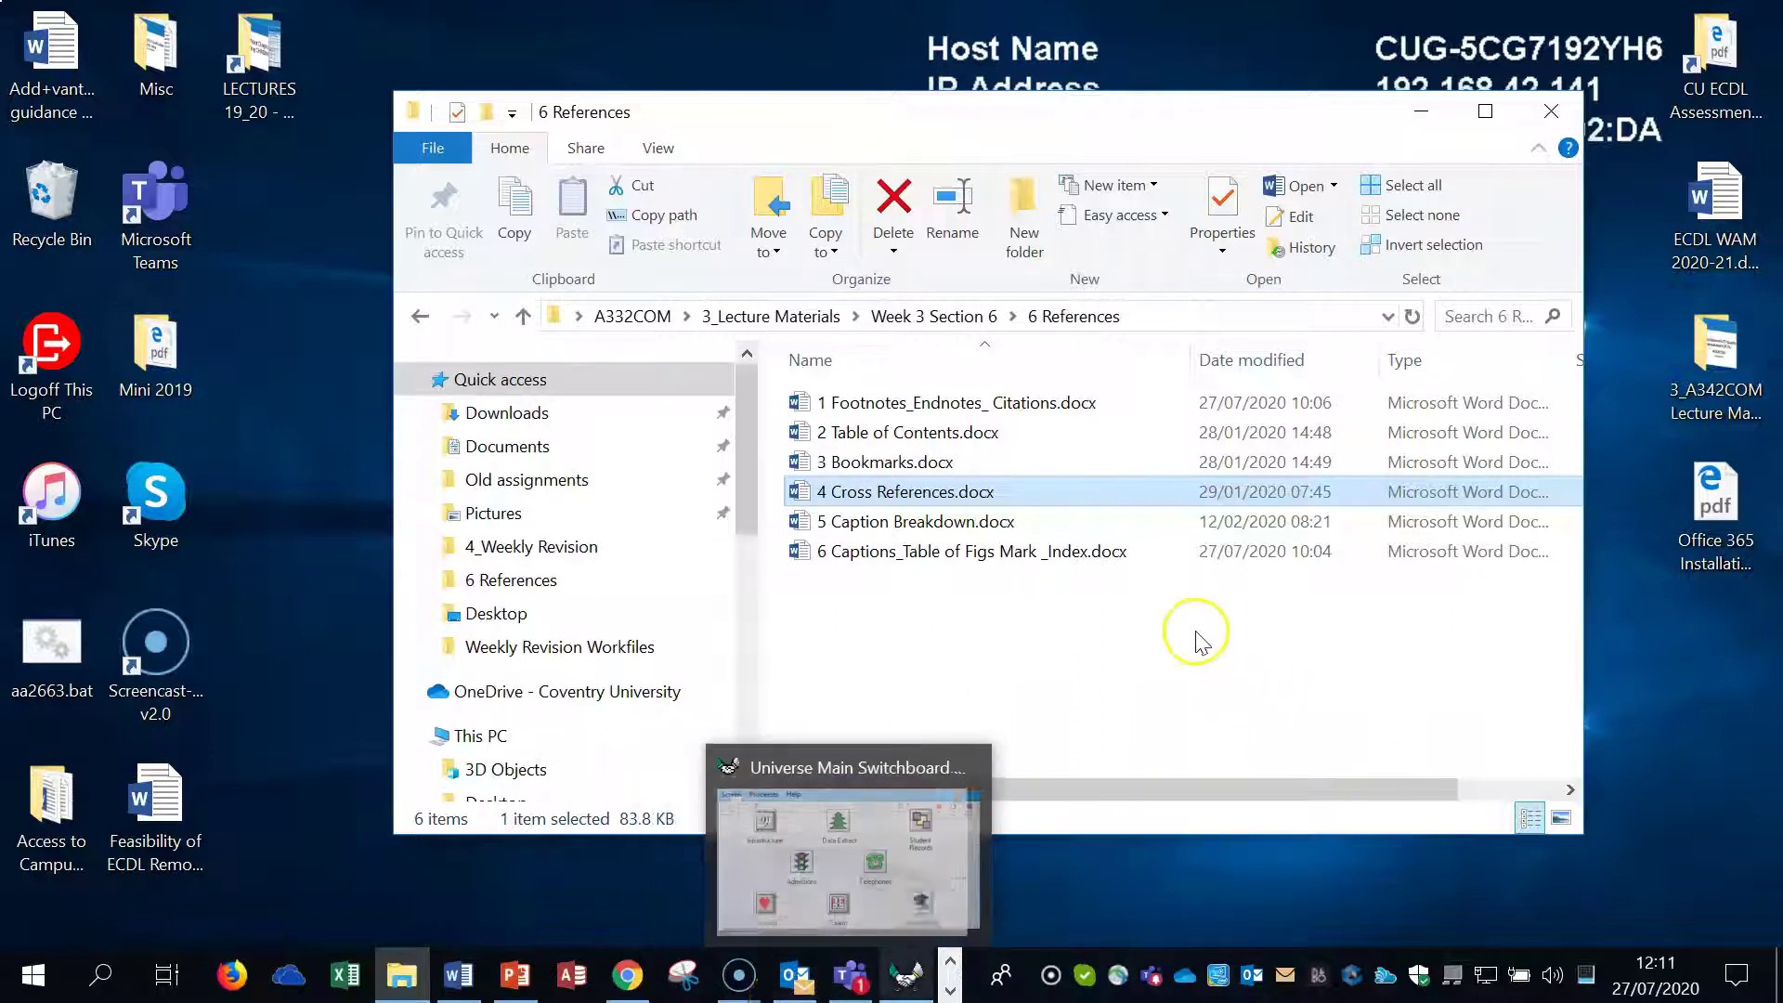
click(459, 975)
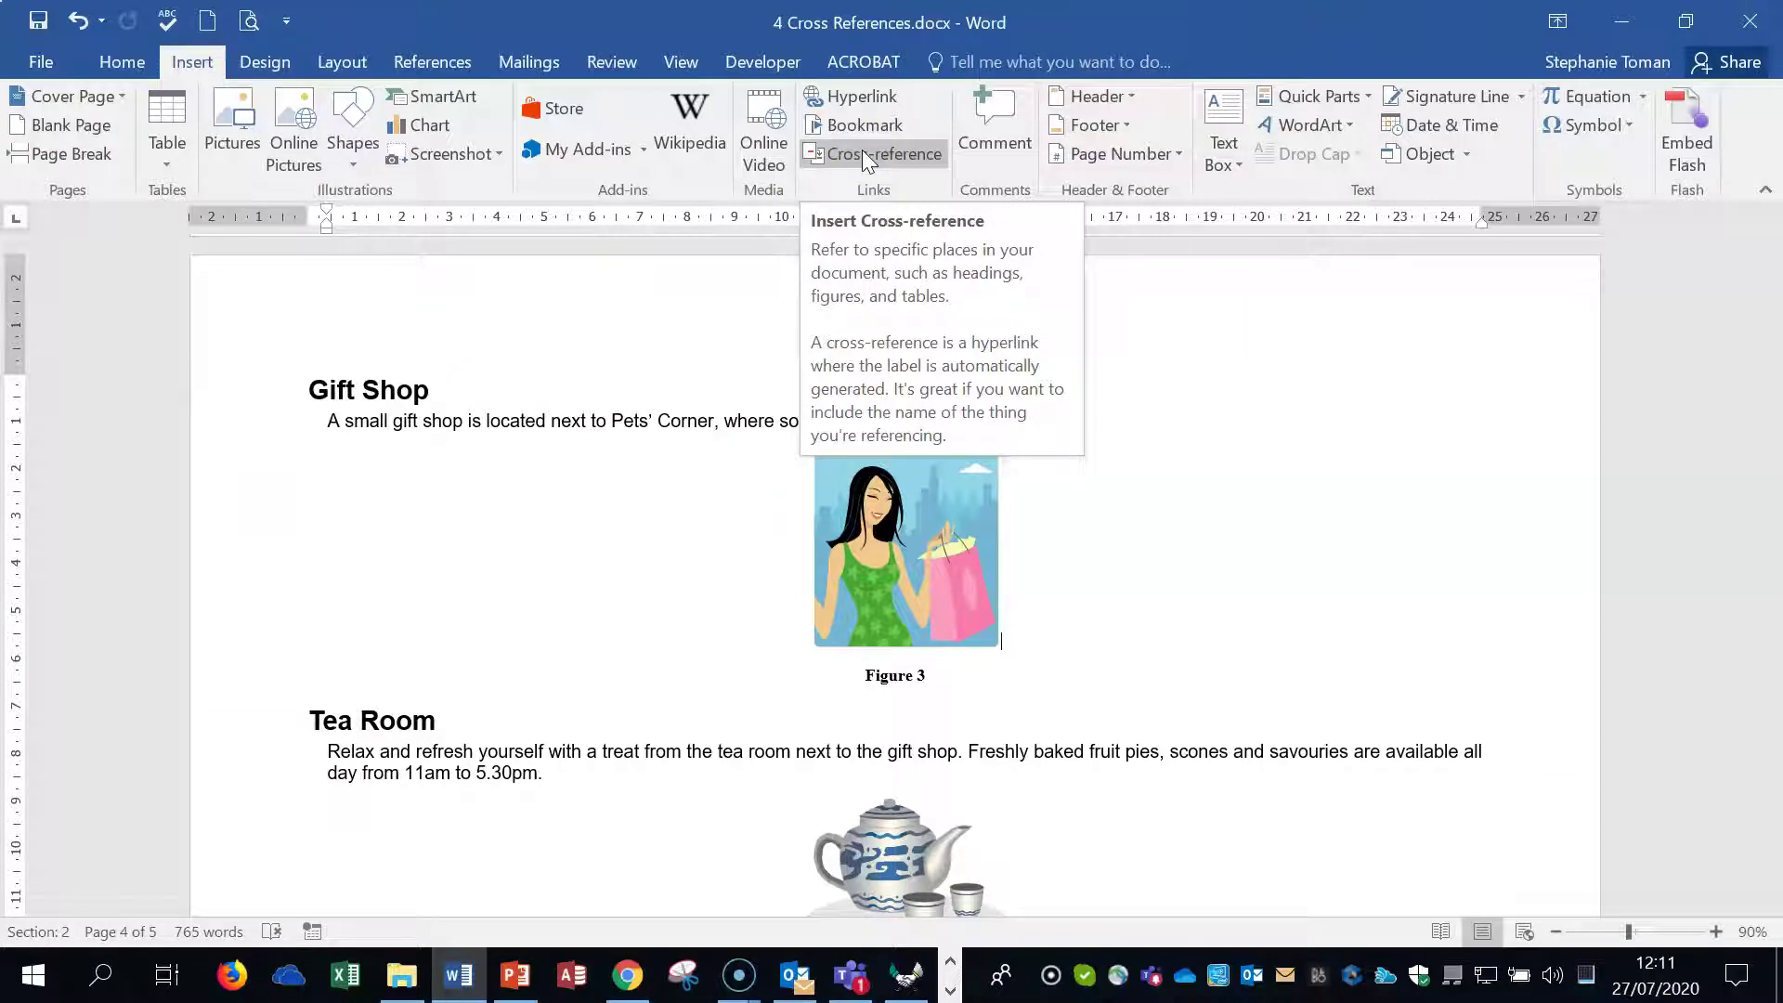
click(1487, 431)
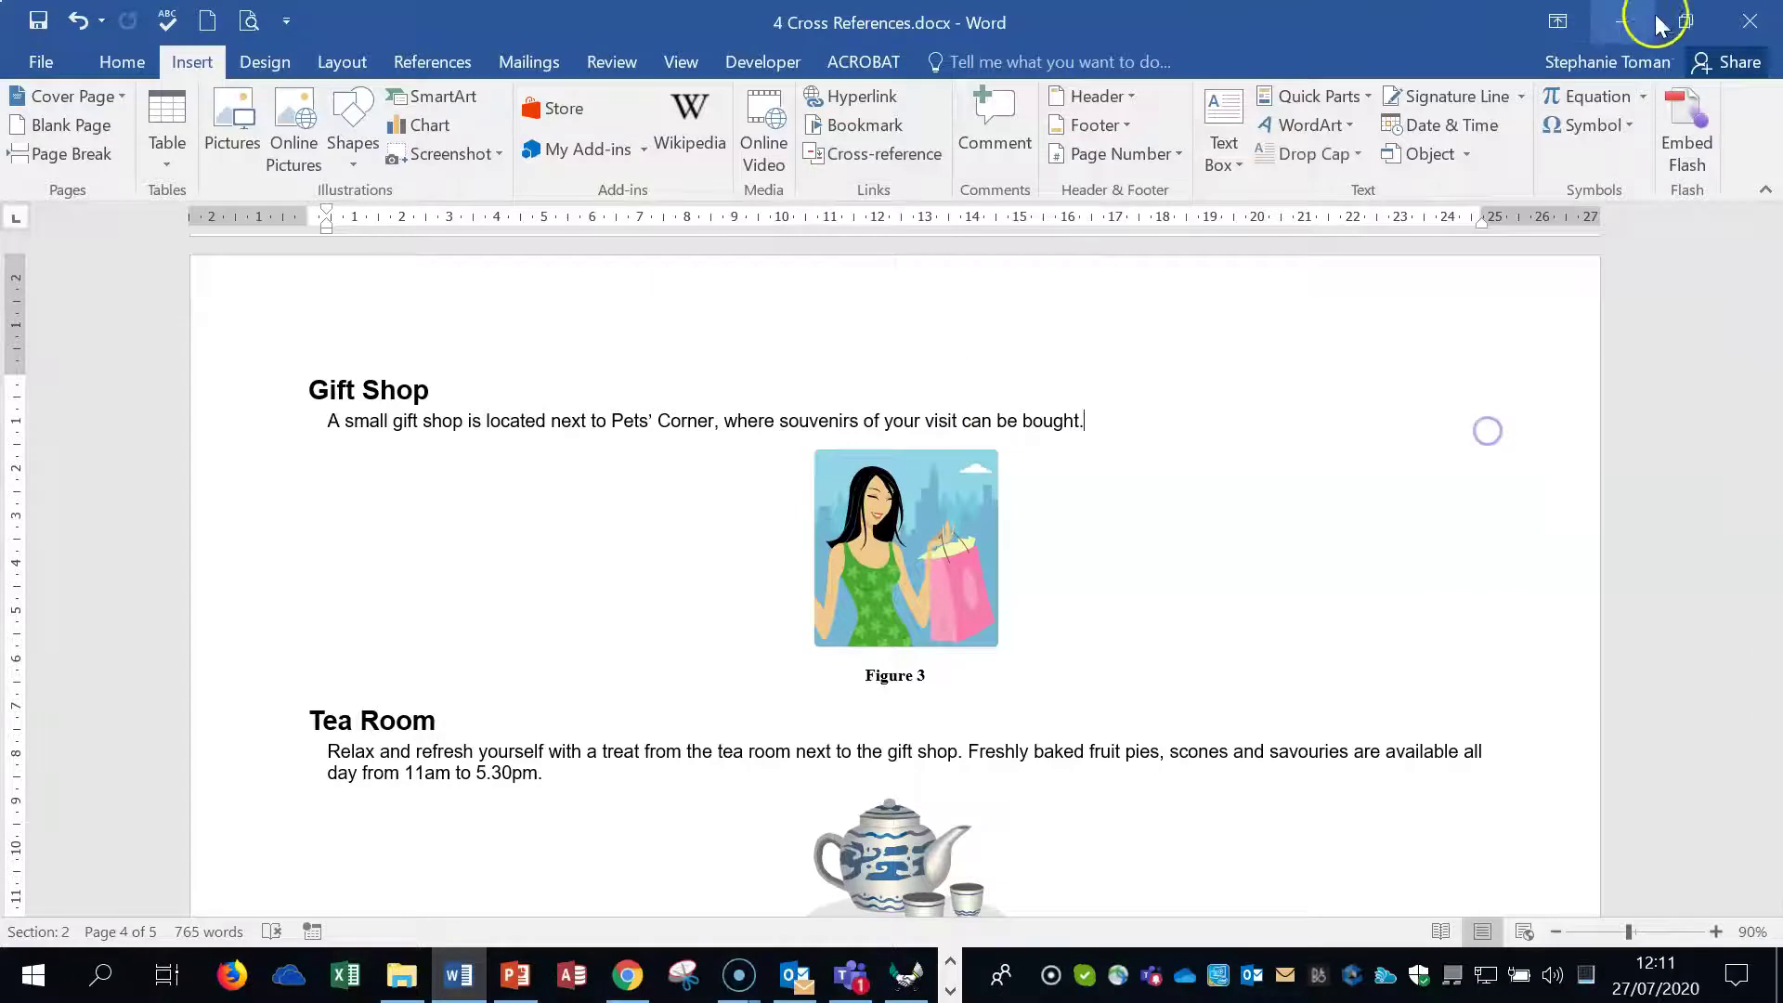
click(1624, 21)
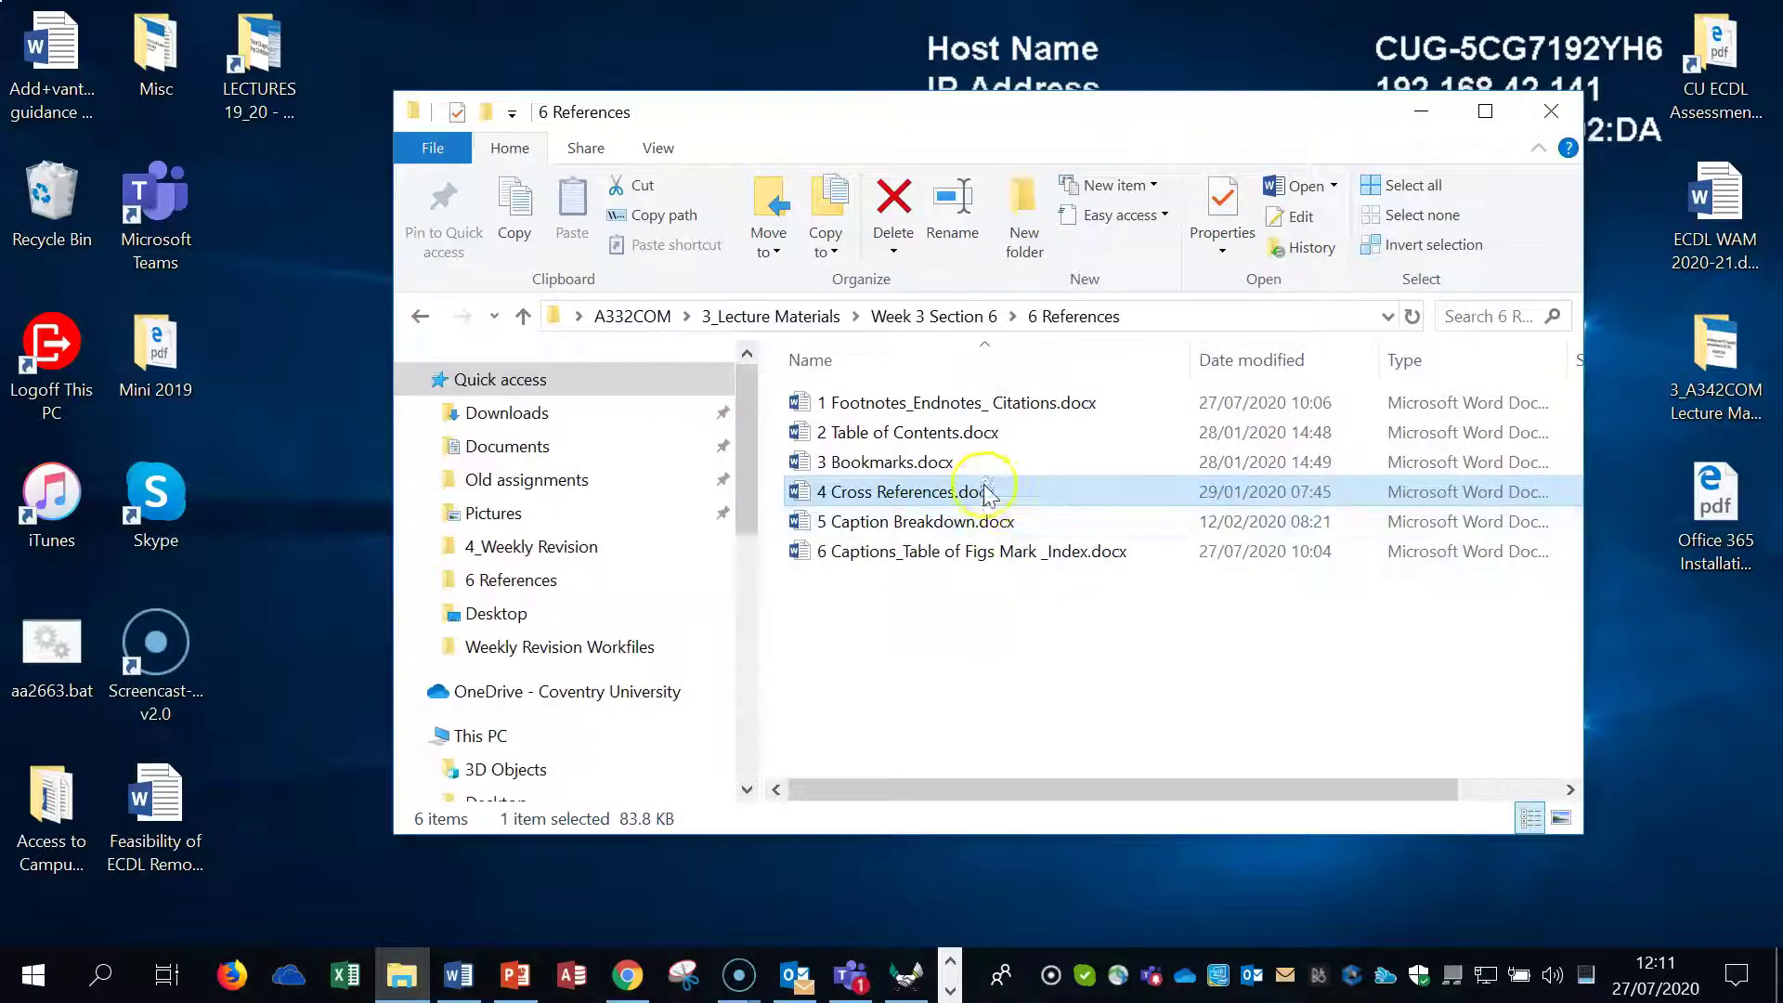
click(894, 529)
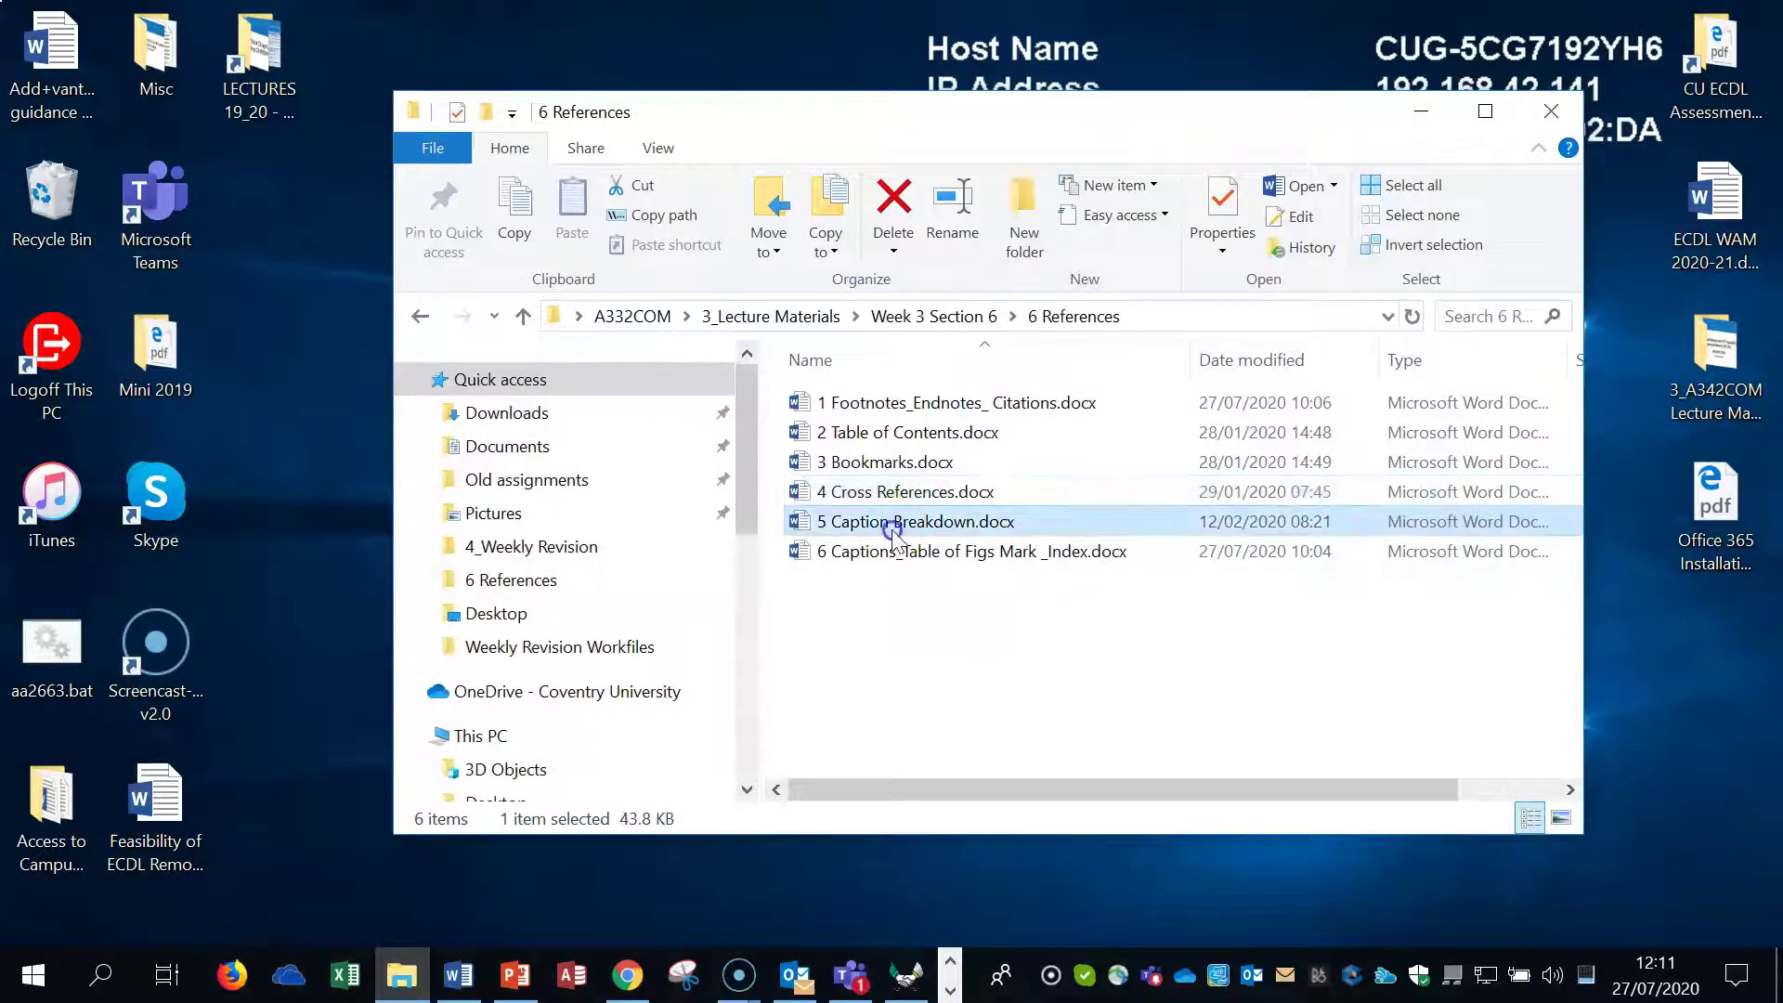
click(948, 533)
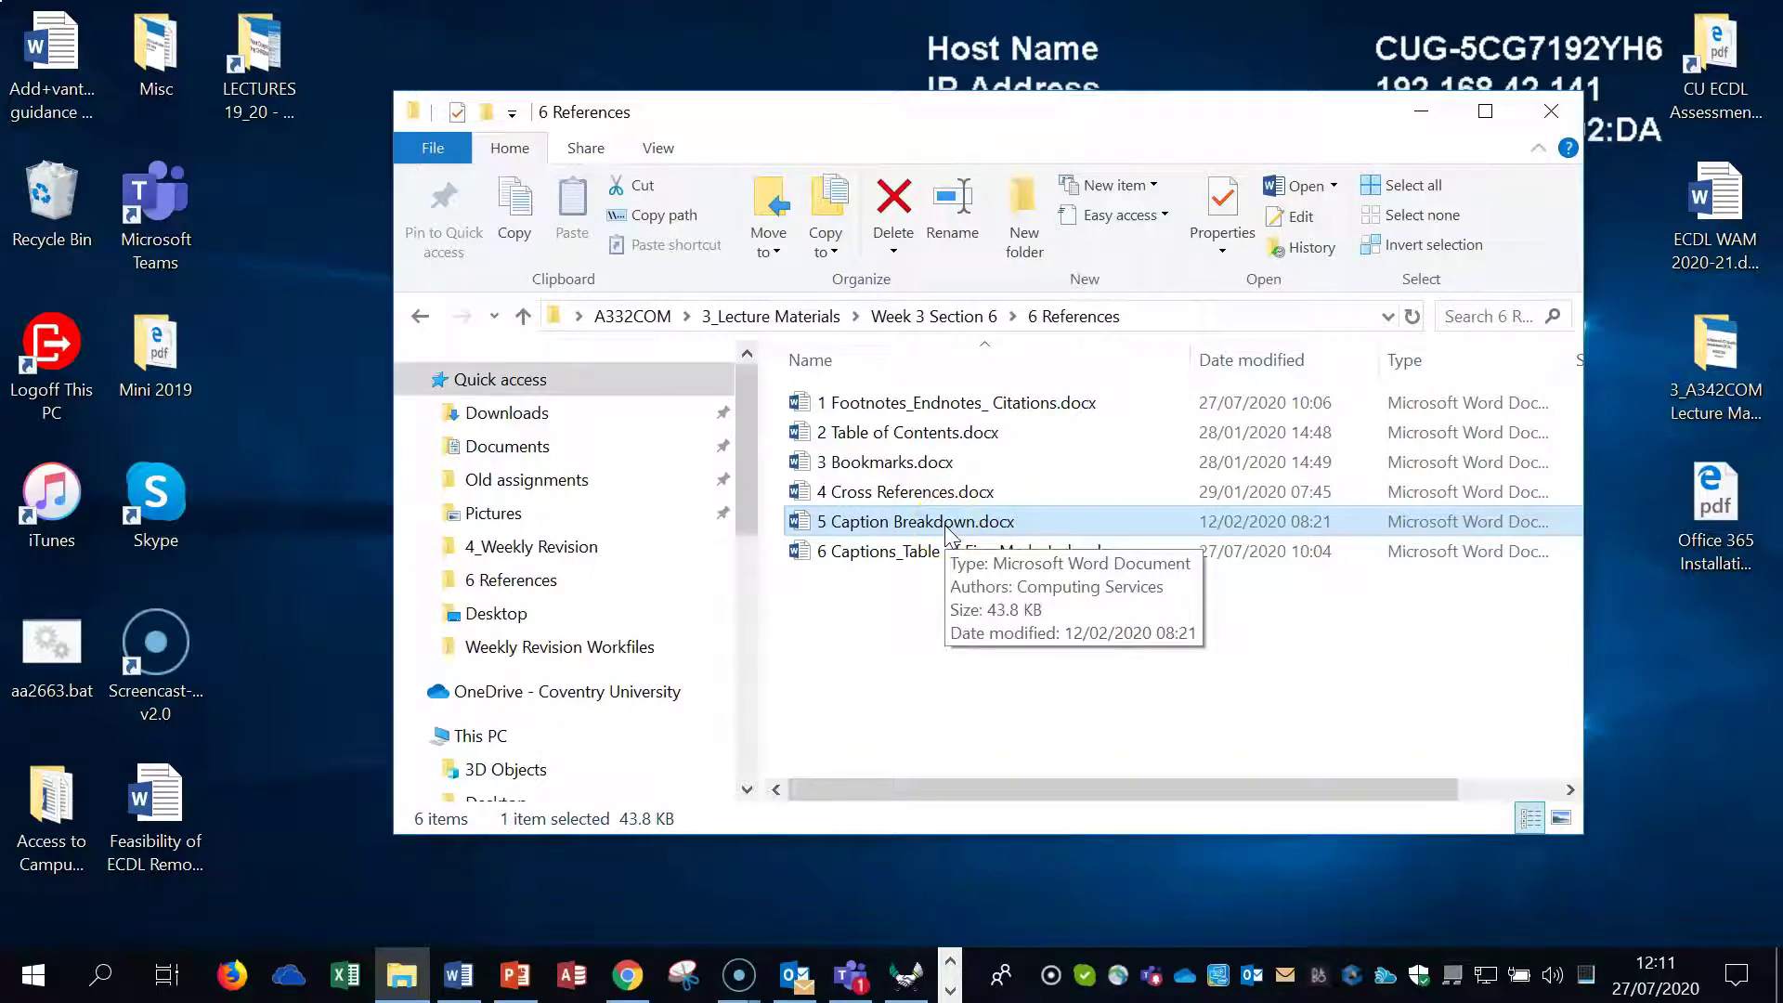
double_click(948, 531)
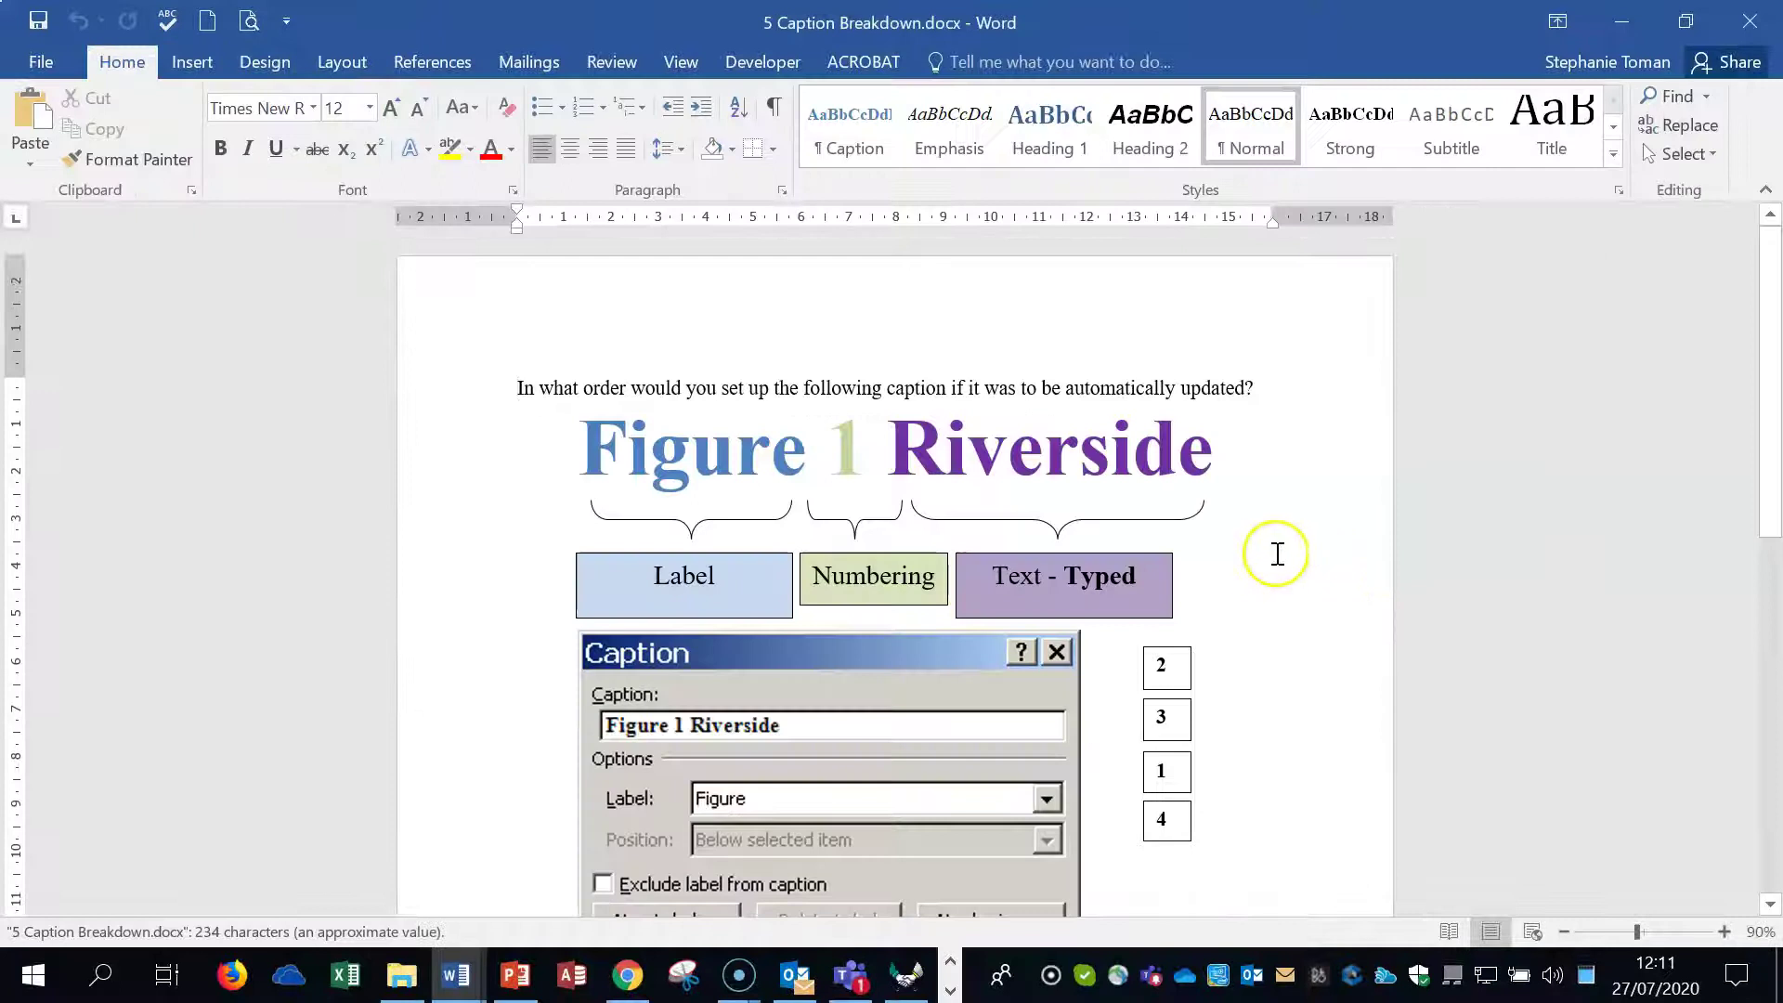
Examine the breakdown of the "Figure 1 Riverside" caption into label, numbering and typed text, with the Caption dialog picture.
scroll(1299, 550, down, 3)
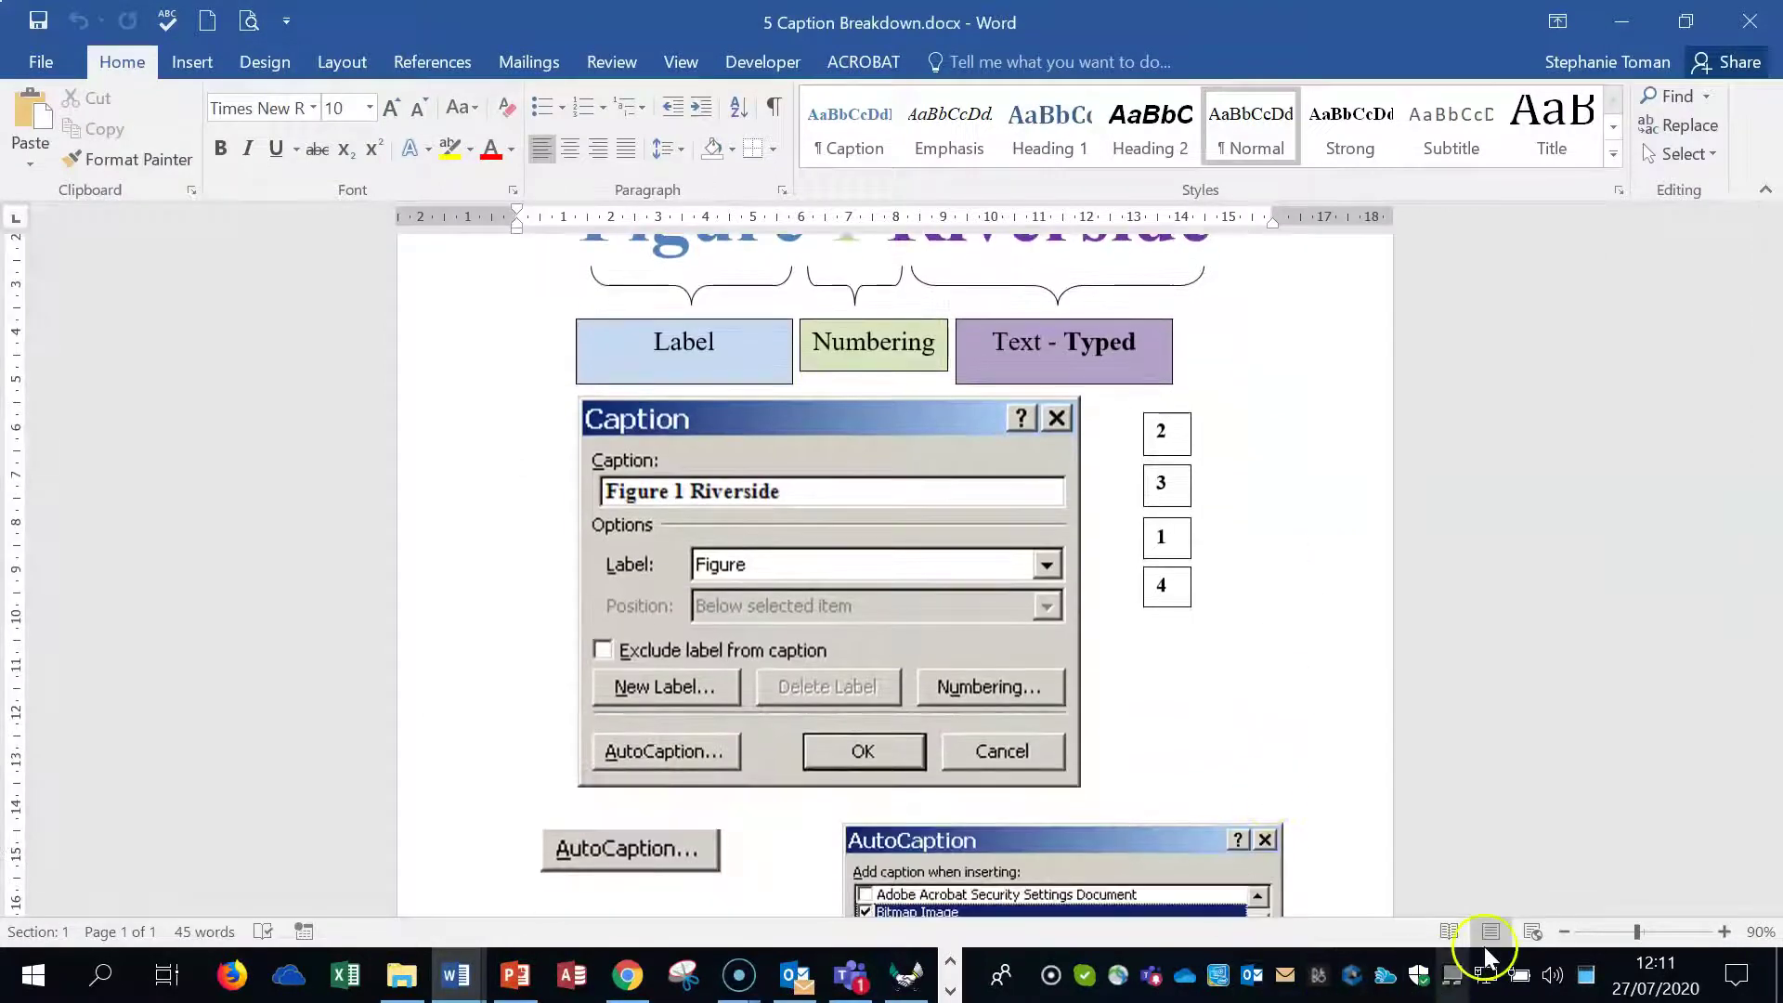
click(1564, 933)
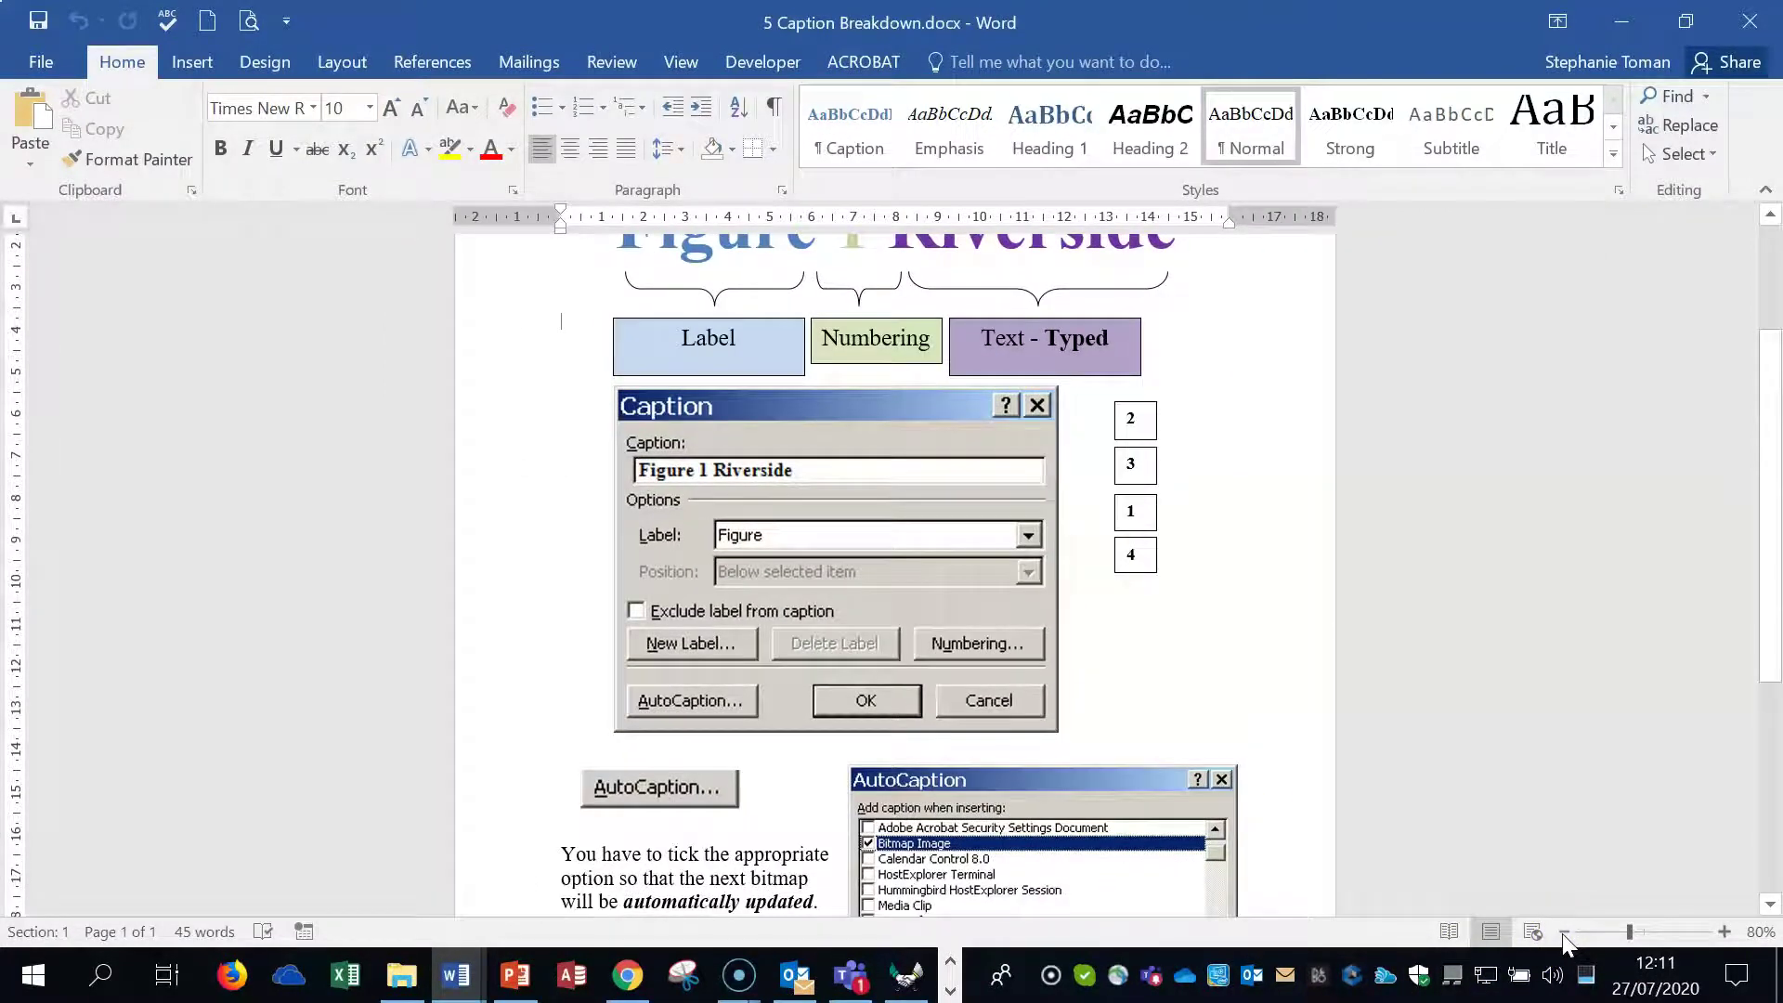
click(1564, 933)
scroll(1259, 523, up, 1)
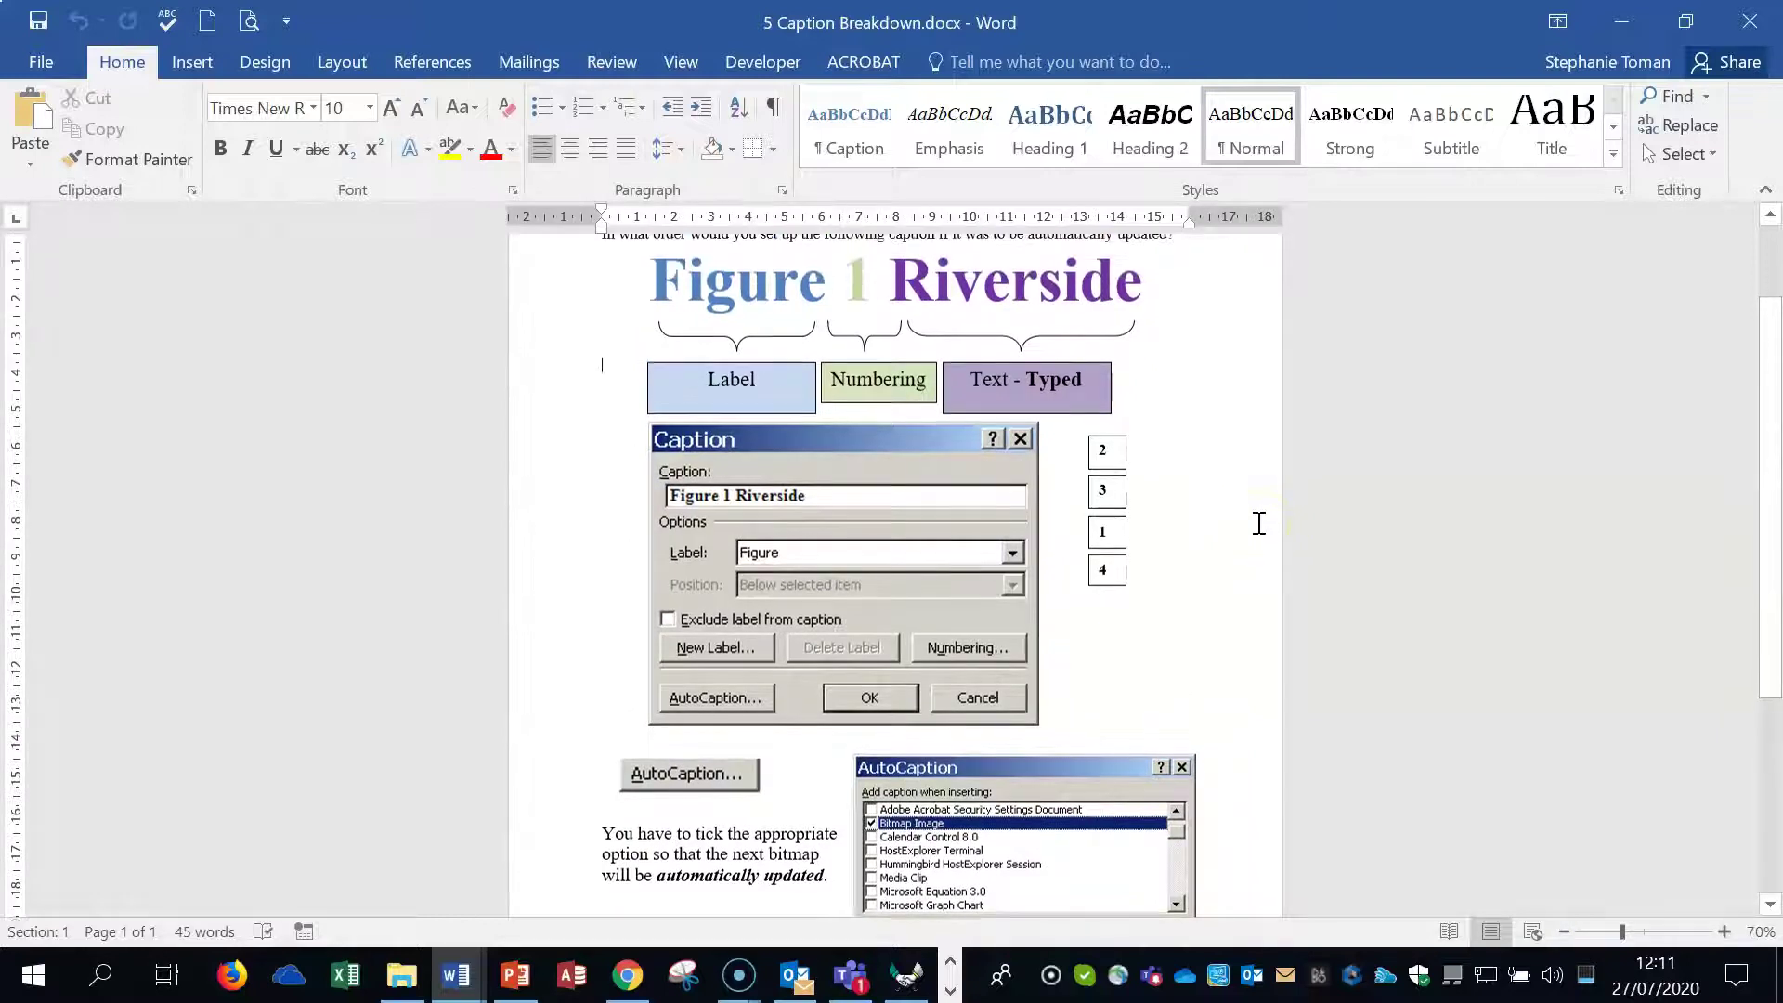
scroll(876, 381, up, 1)
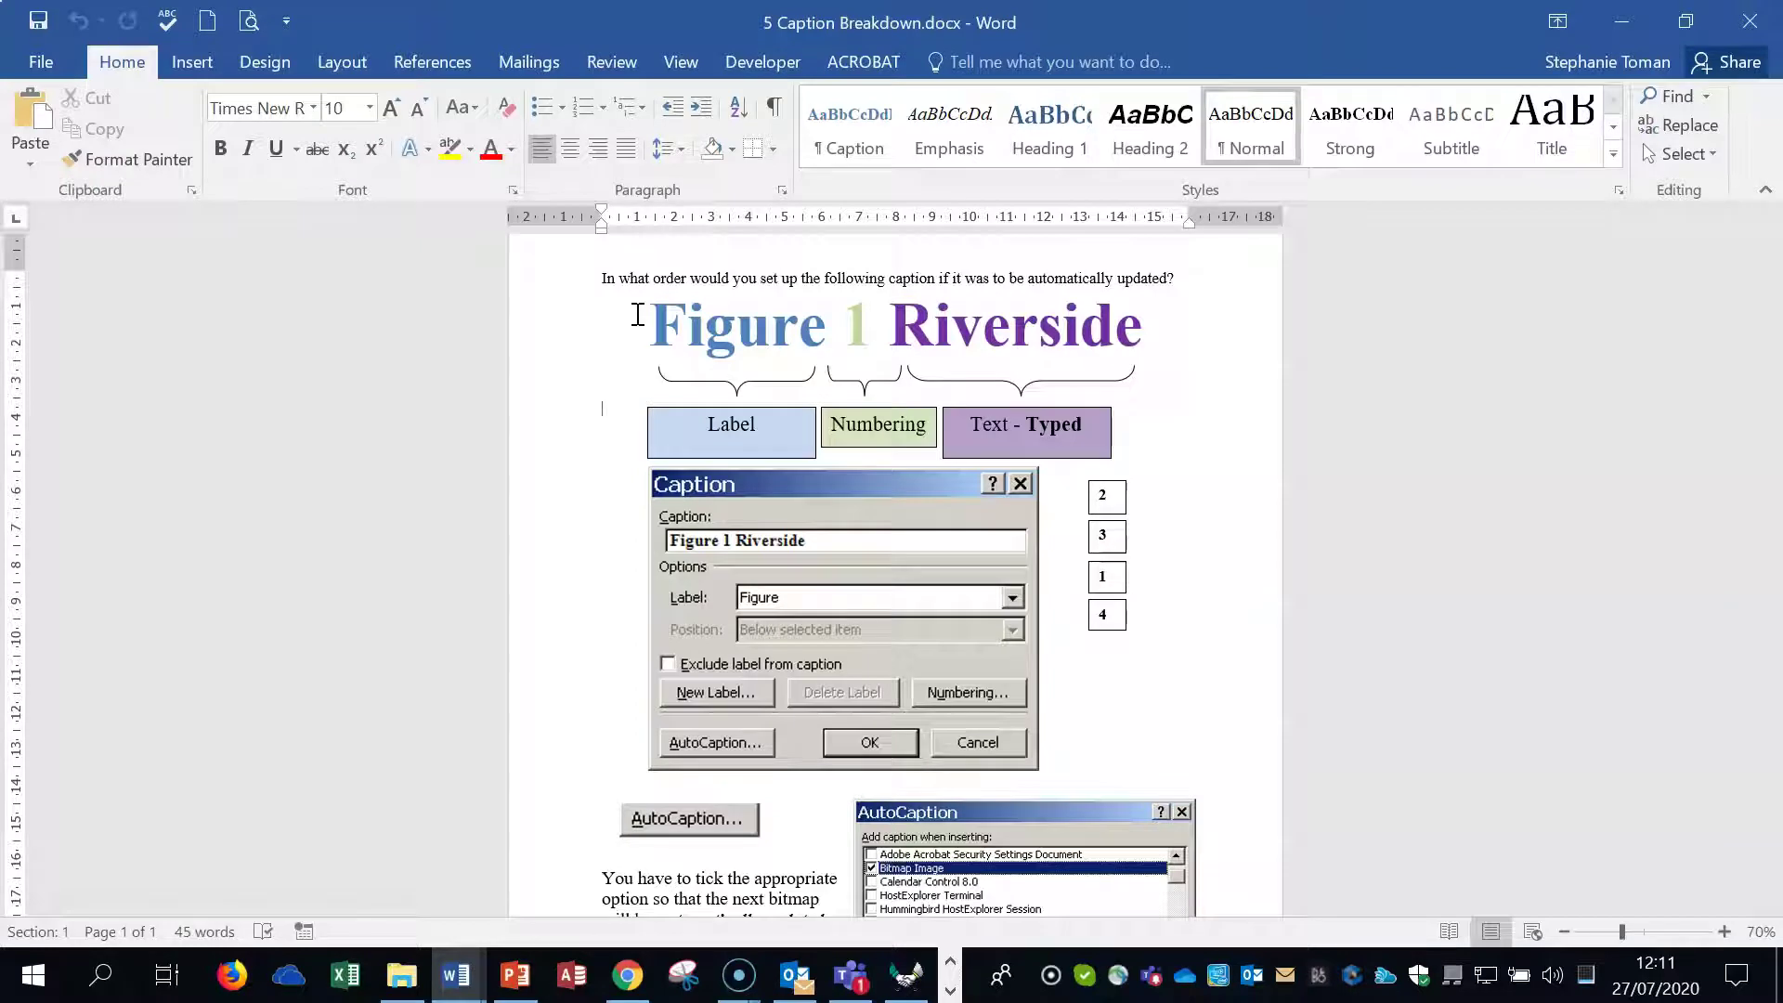
scroll(638, 314, up, 1)
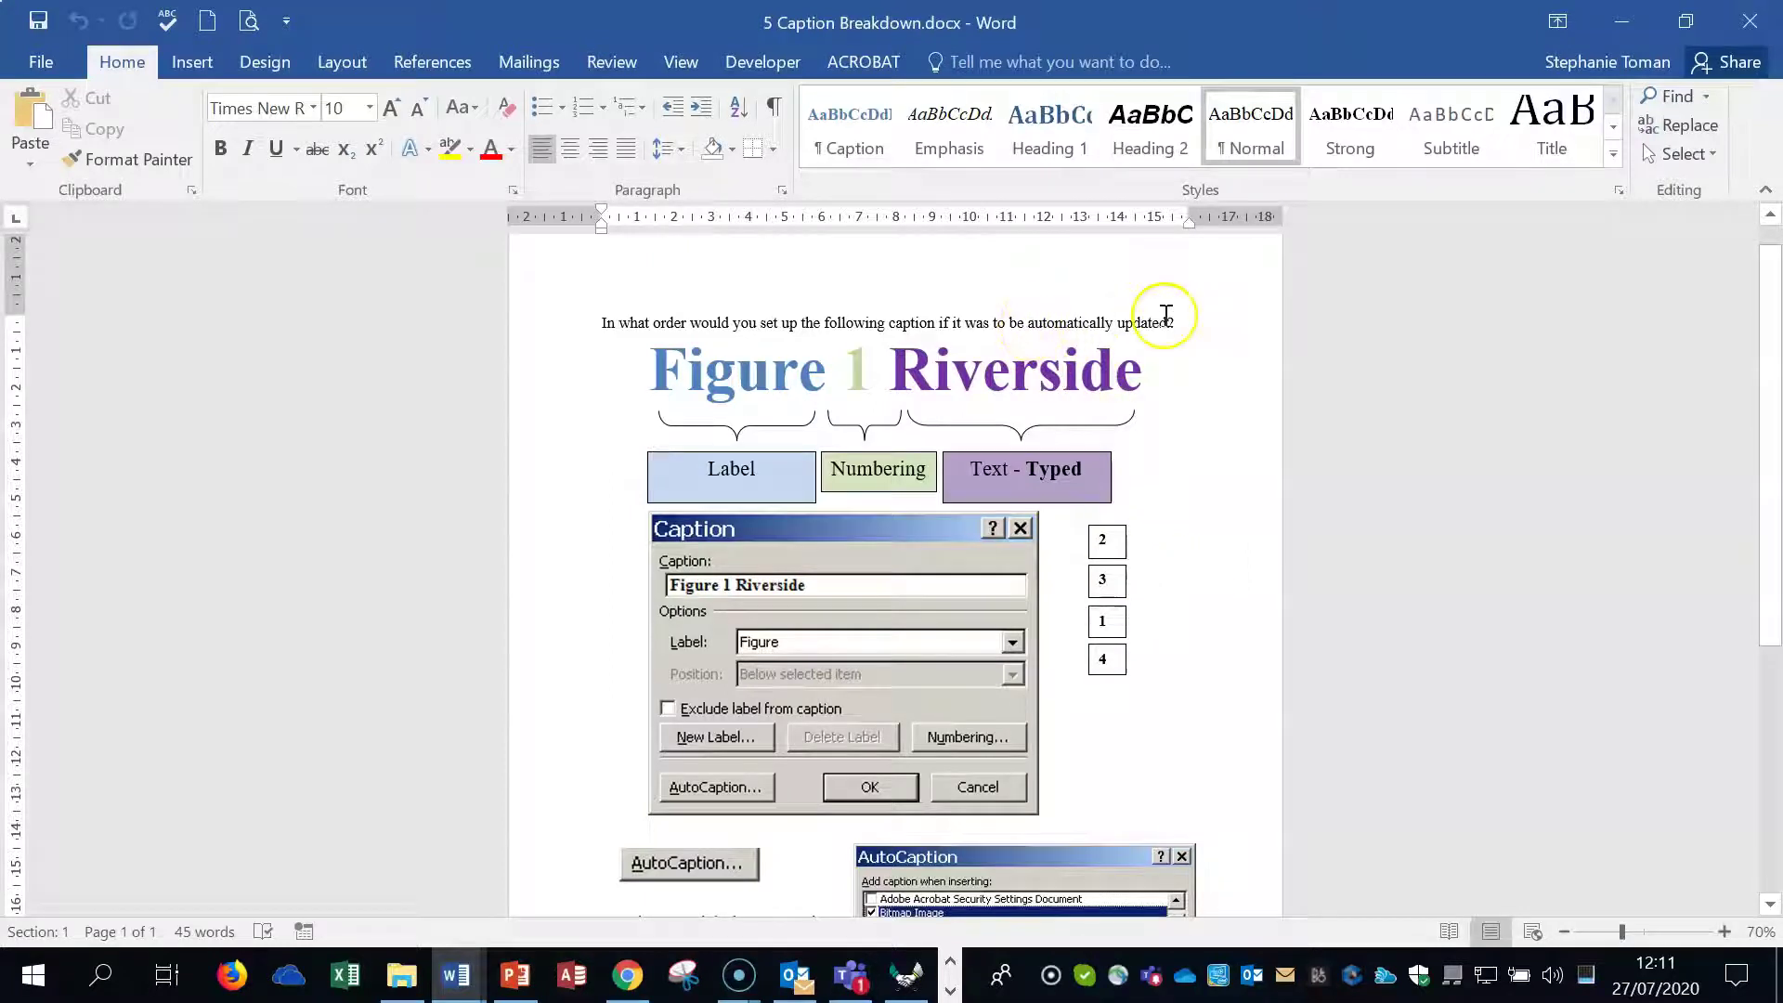
click(1725, 931)
click(1725, 932)
click(1725, 931)
click(1725, 932)
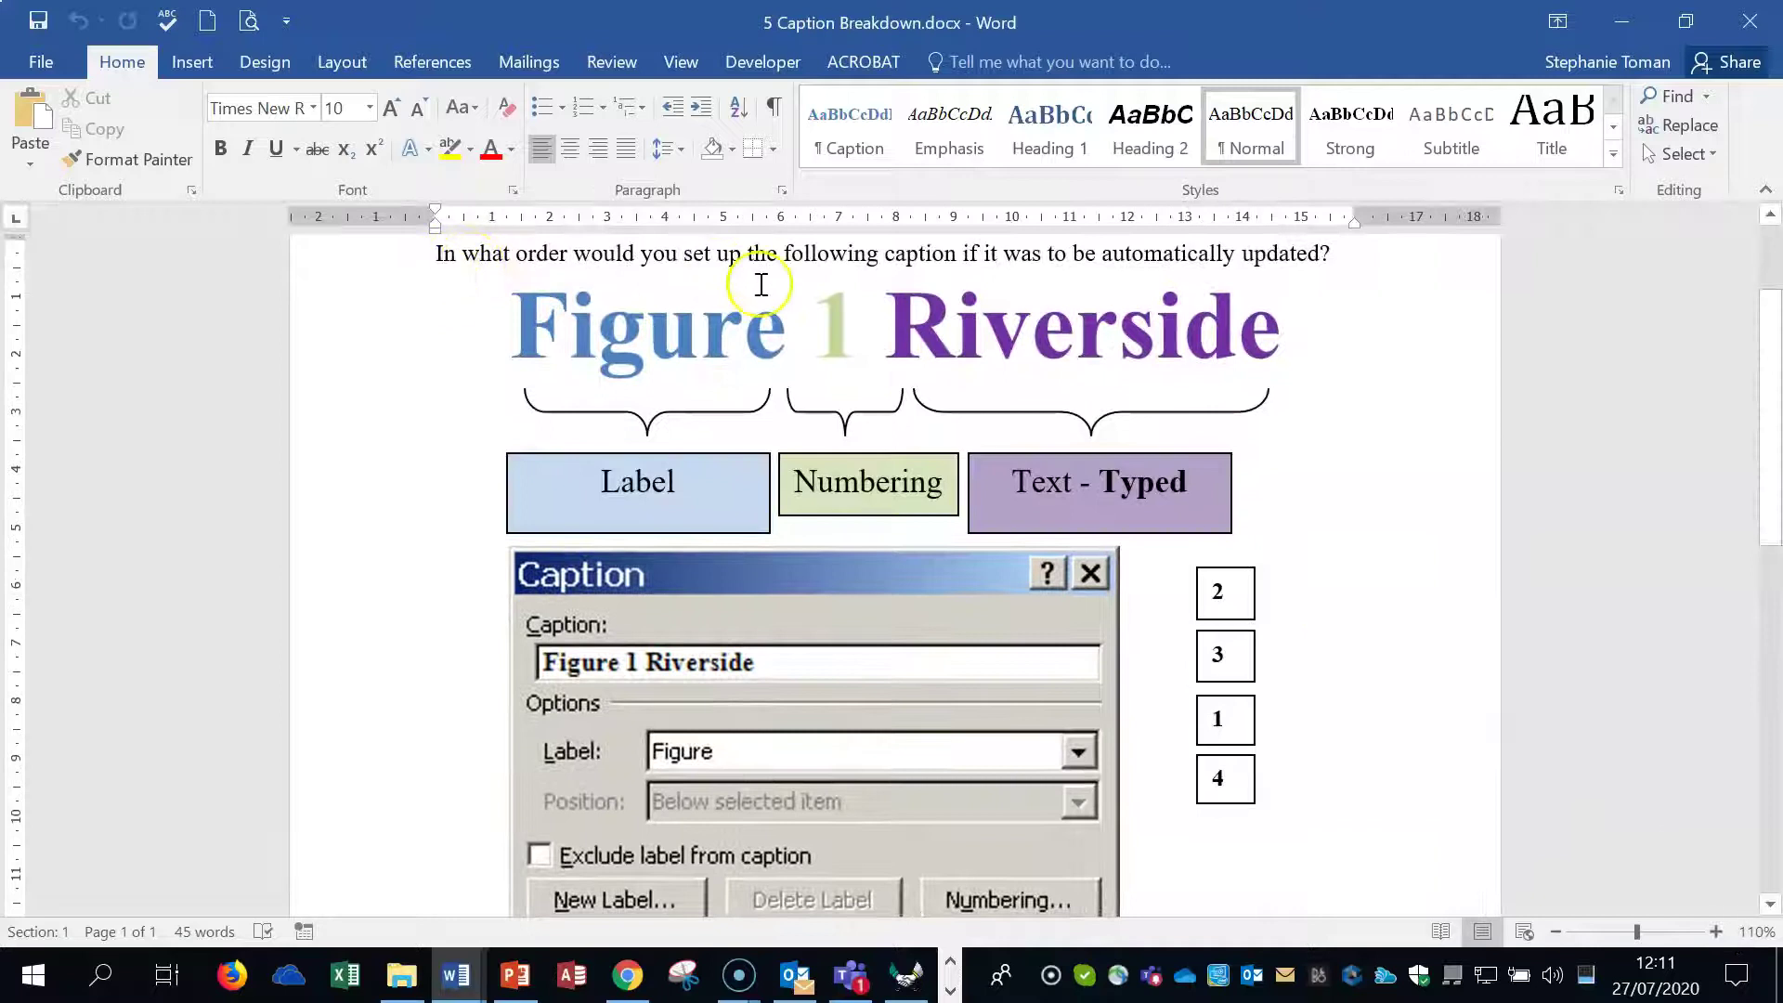
scroll(1440, 433, up, 1)
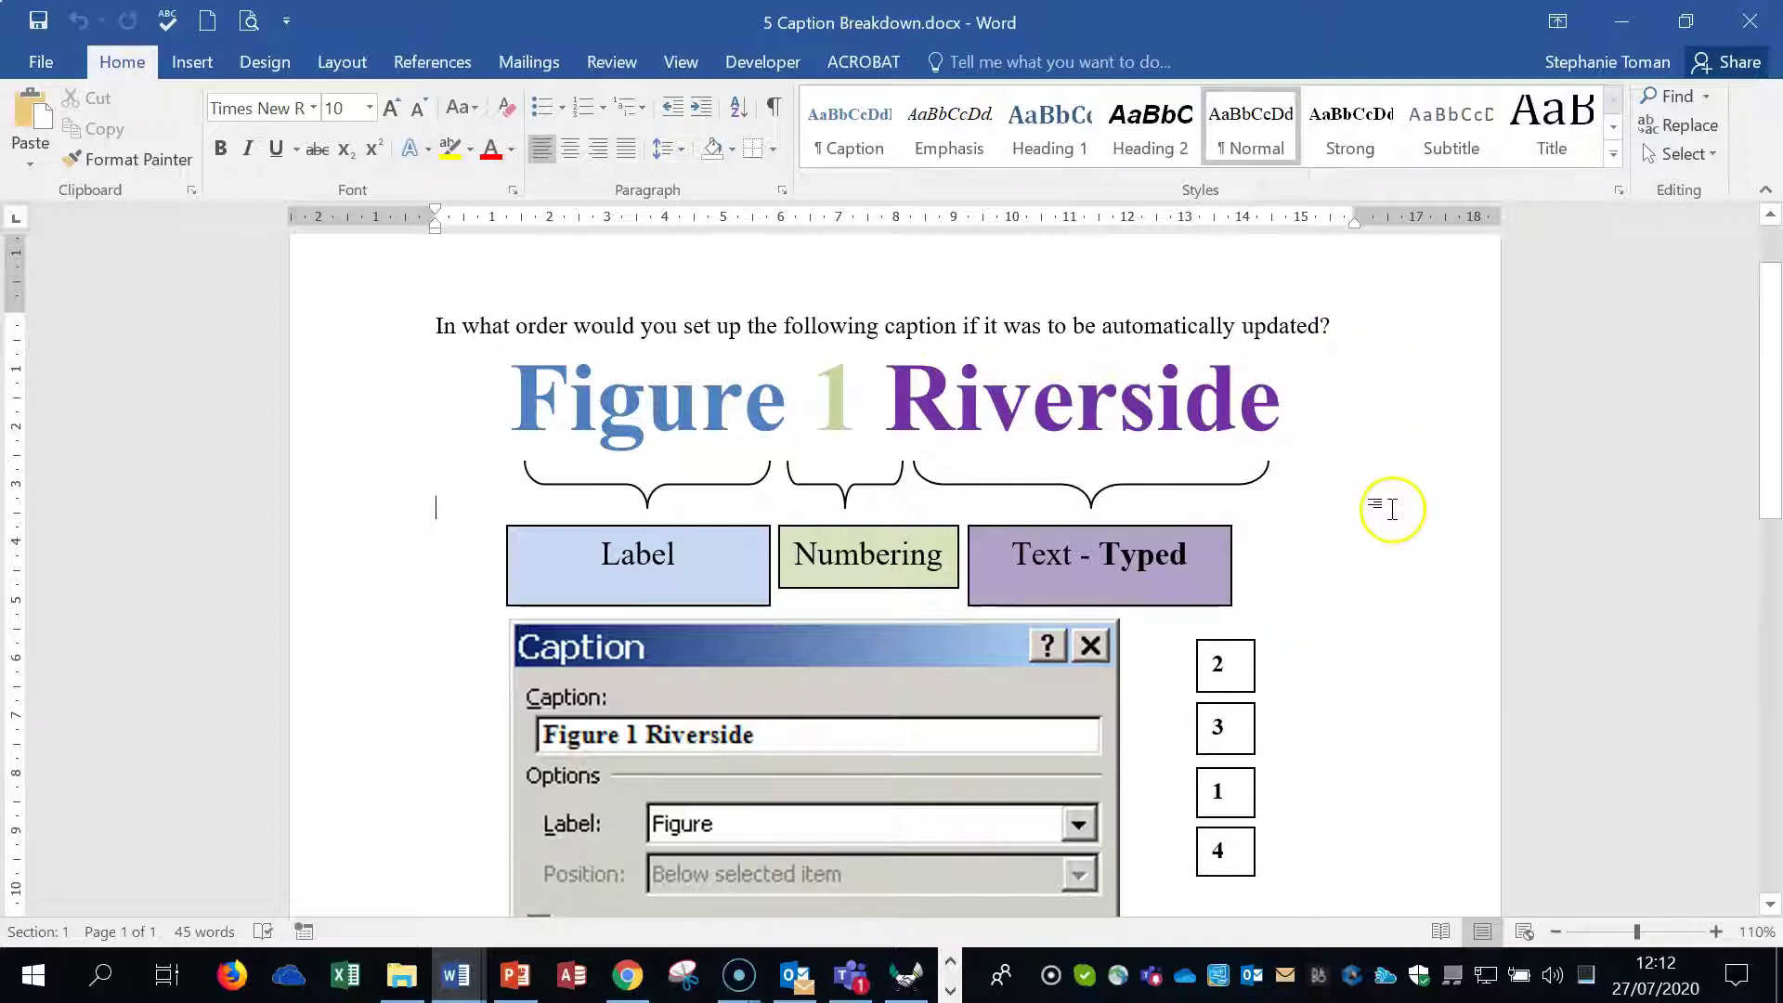
Move number box 1 onto the pictured AutoCaption button and number box 2 onto the Label field showing Figure.
scroll(1407, 509, down, 5)
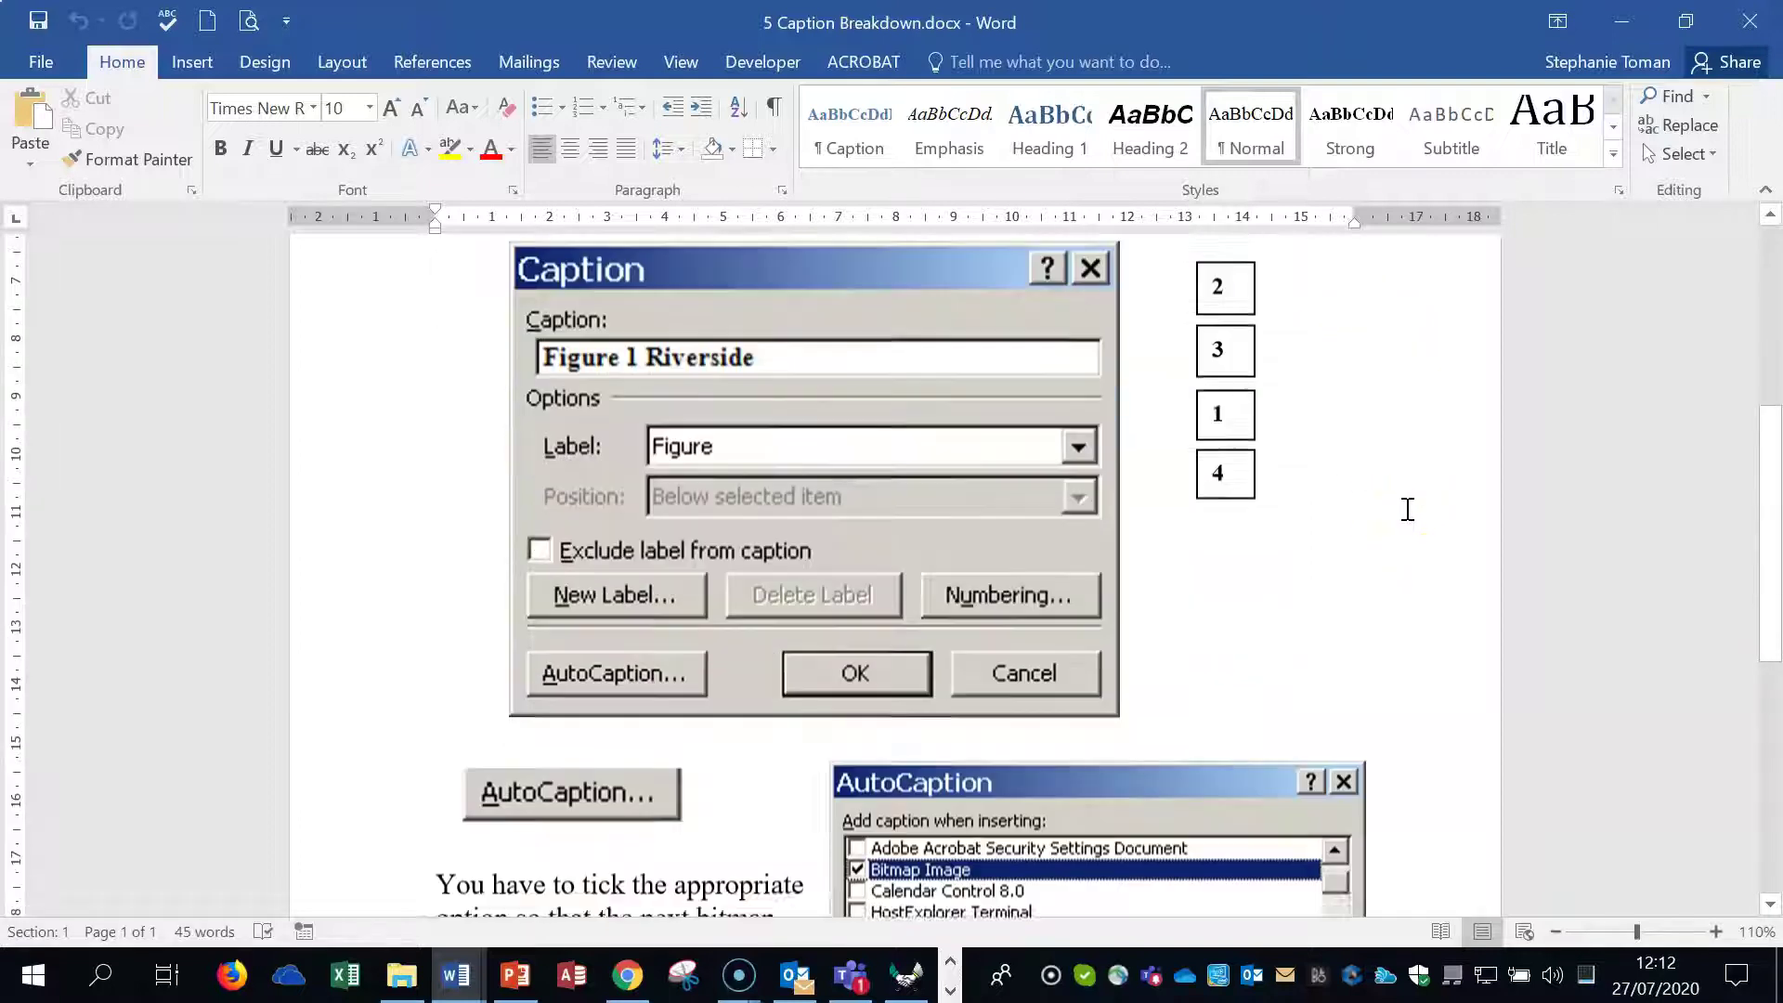
click(1198, 354)
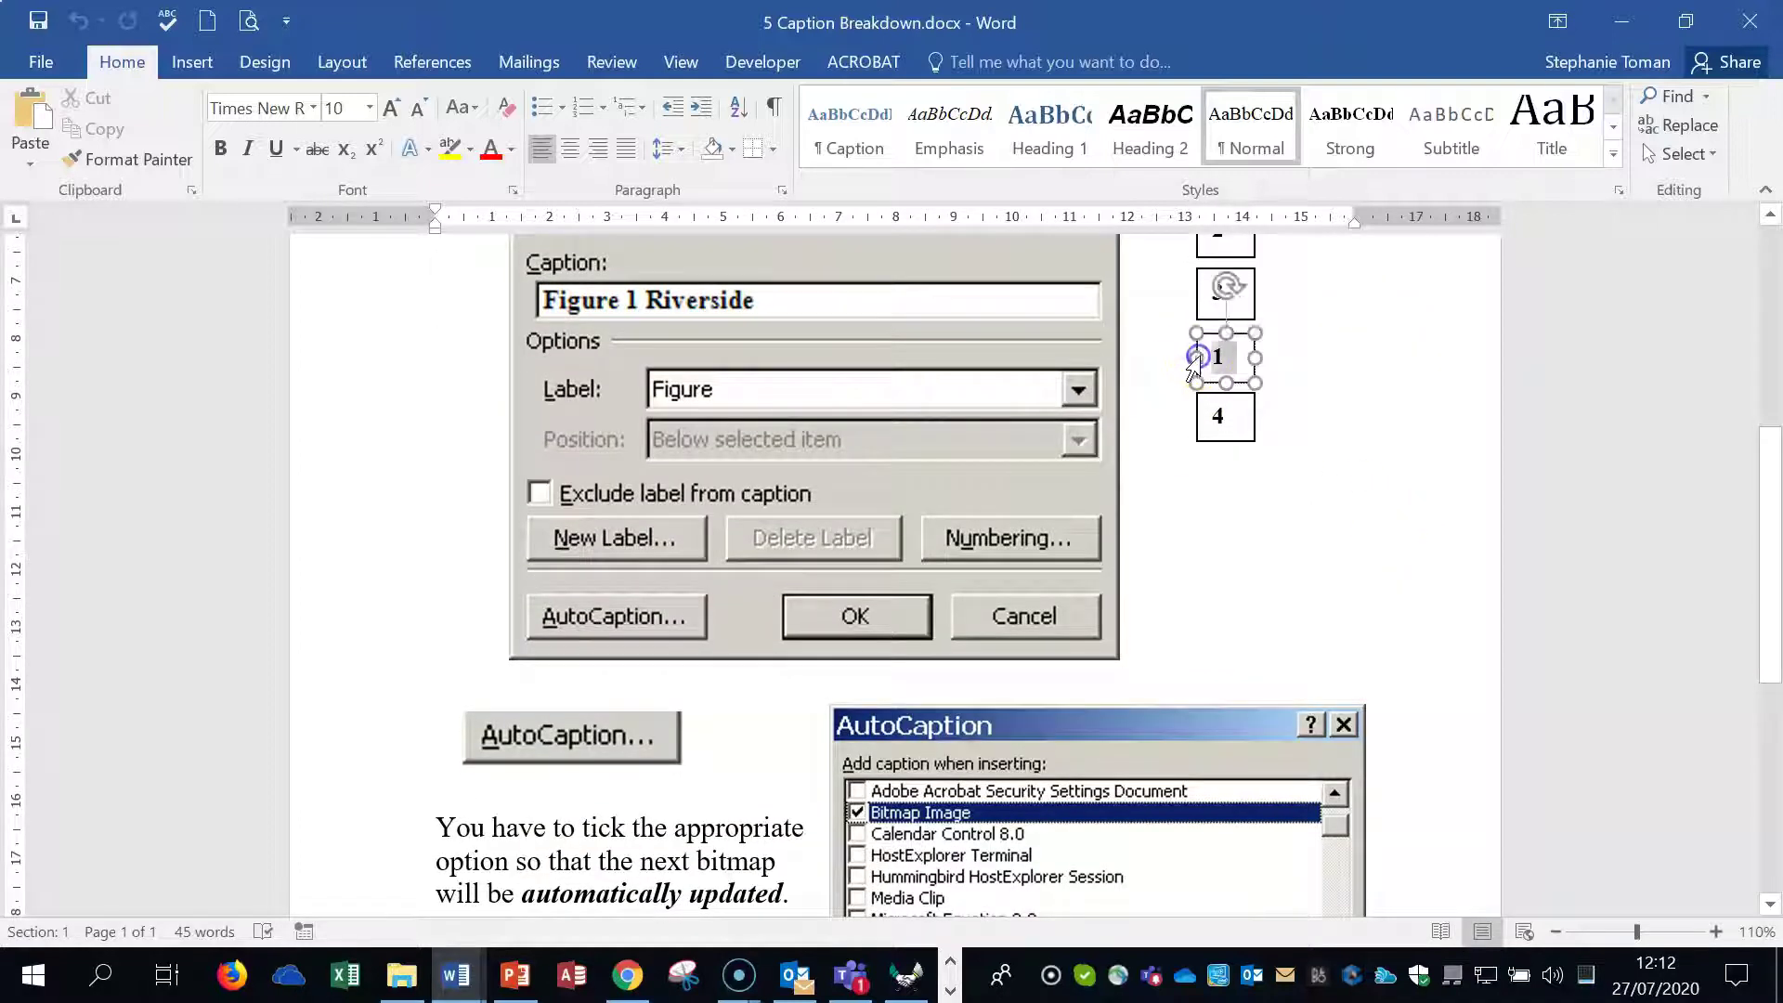
drag(1198, 354, 672, 597)
scroll(1262, 426, up, 3)
drag(1248, 427, 826, 590)
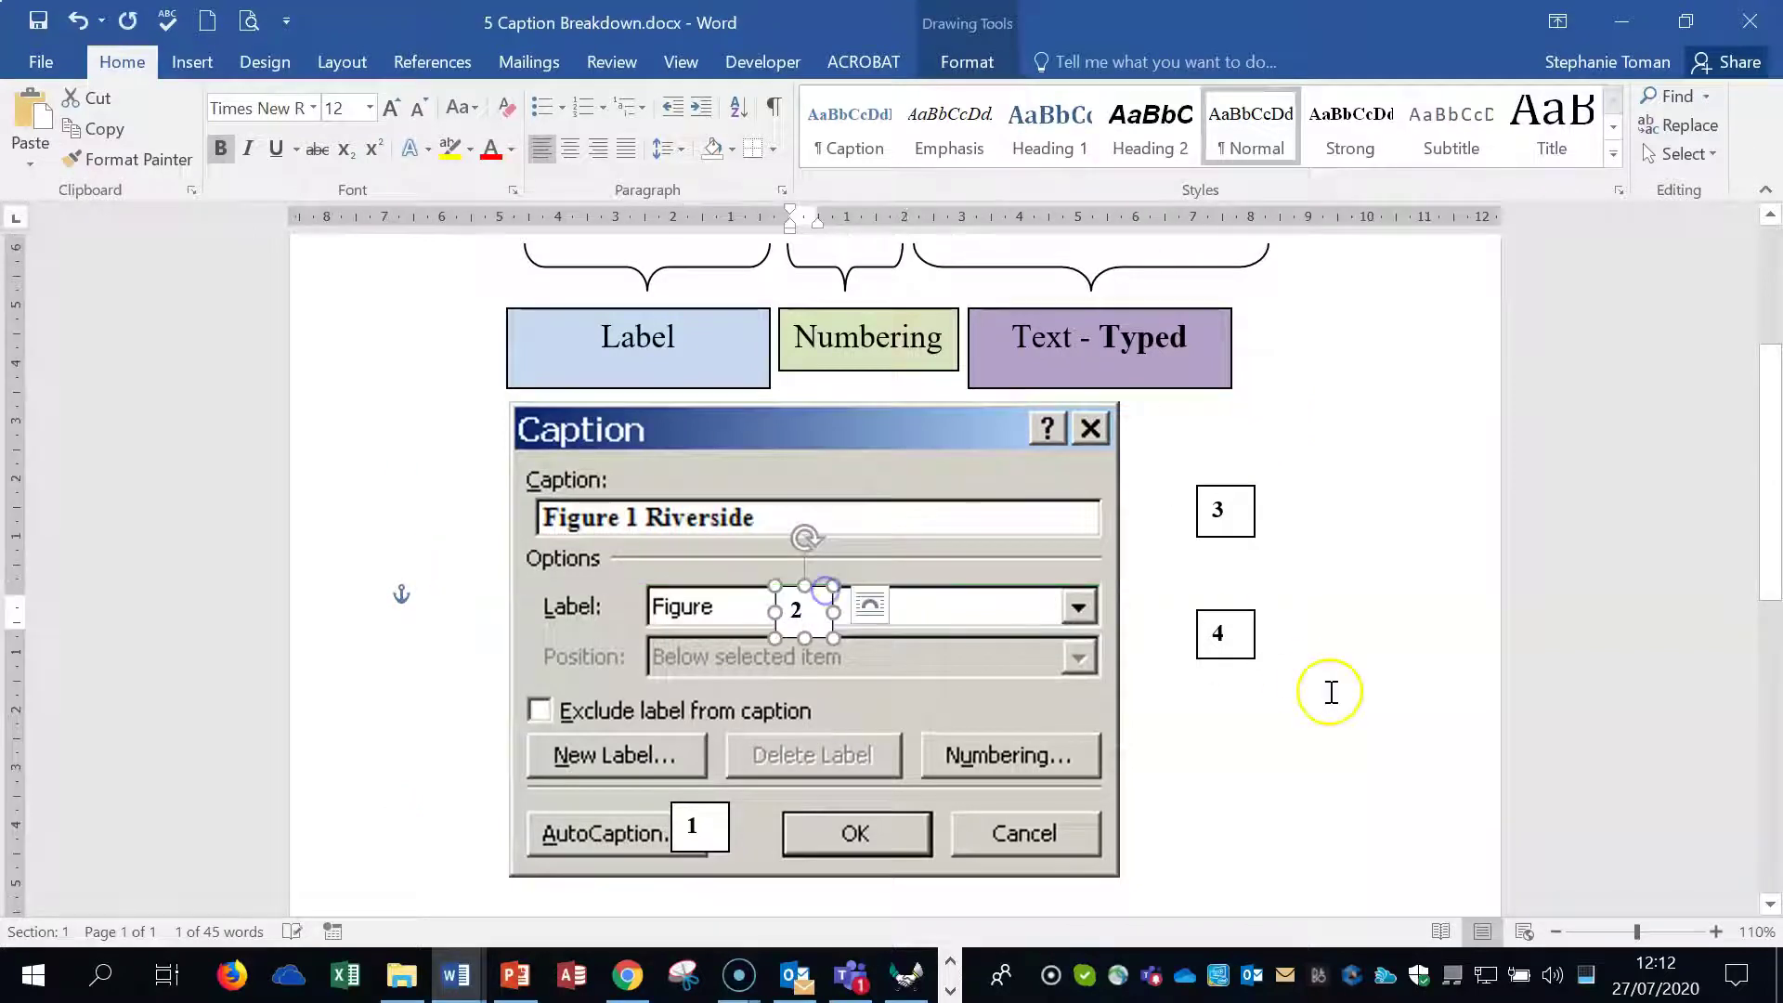
Move number box 3 onto the pictured Numbering button and number box 4 onto the pictured Caption text field.
drag(1246, 488, 1039, 739)
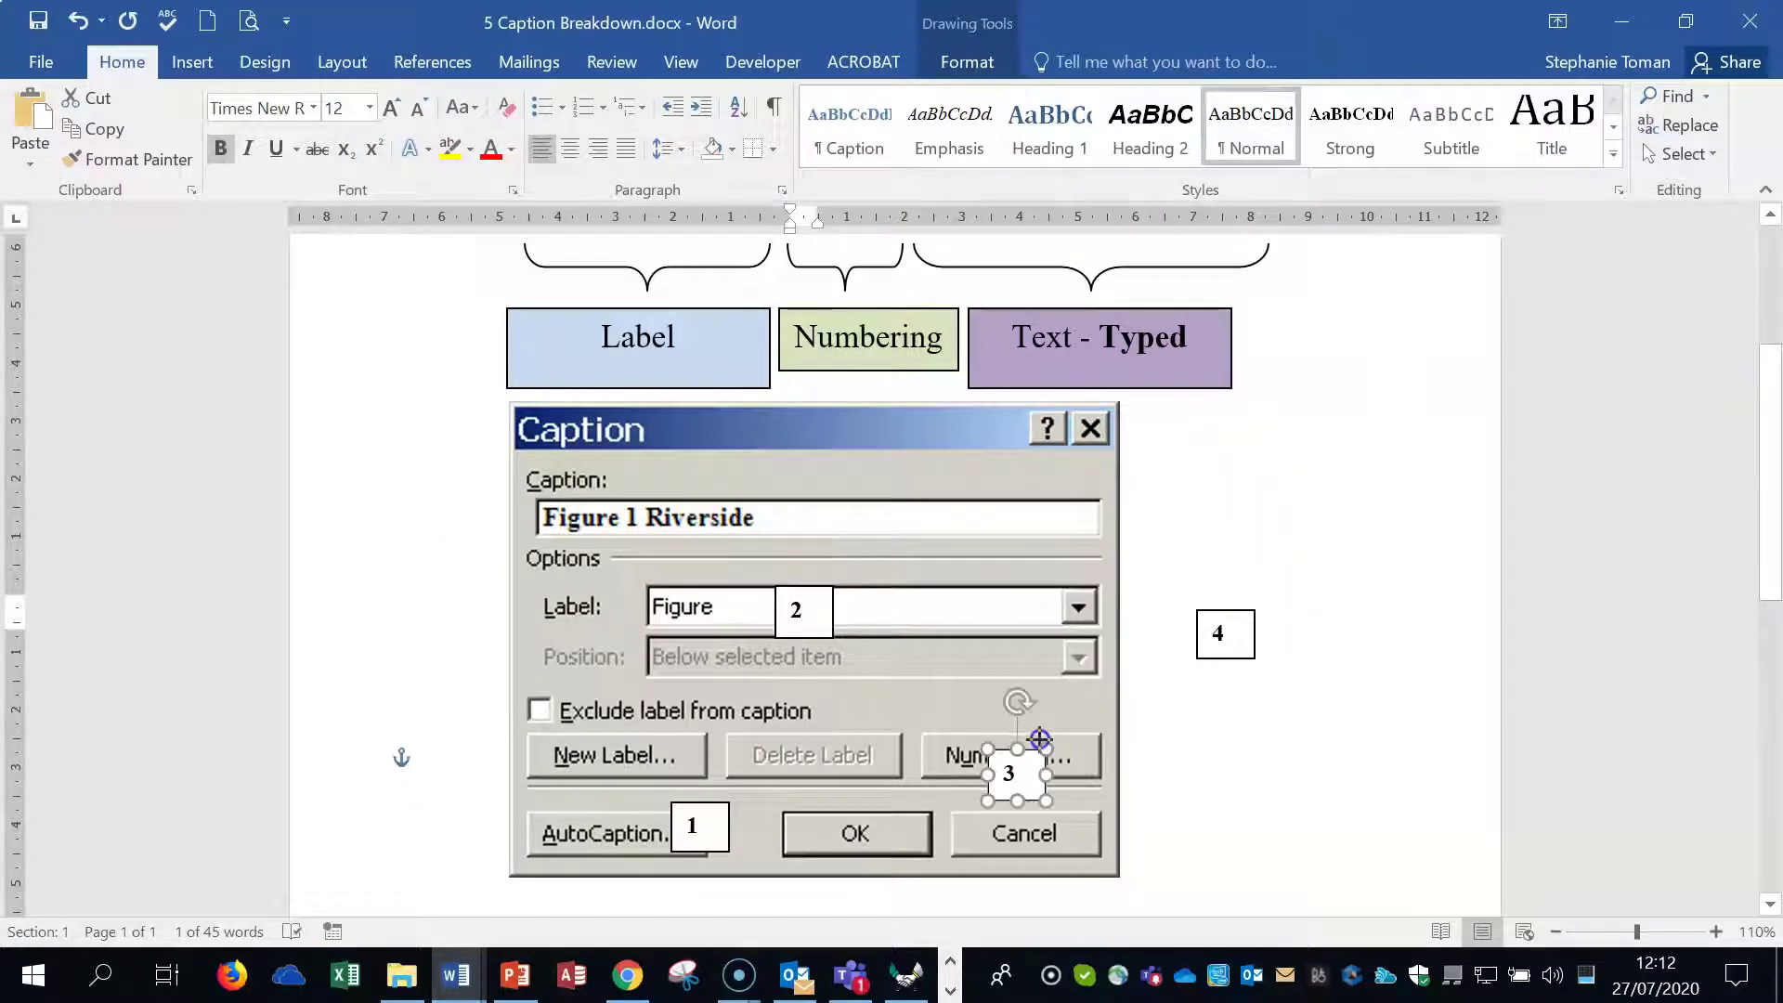
drag(1248, 660, 785, 539)
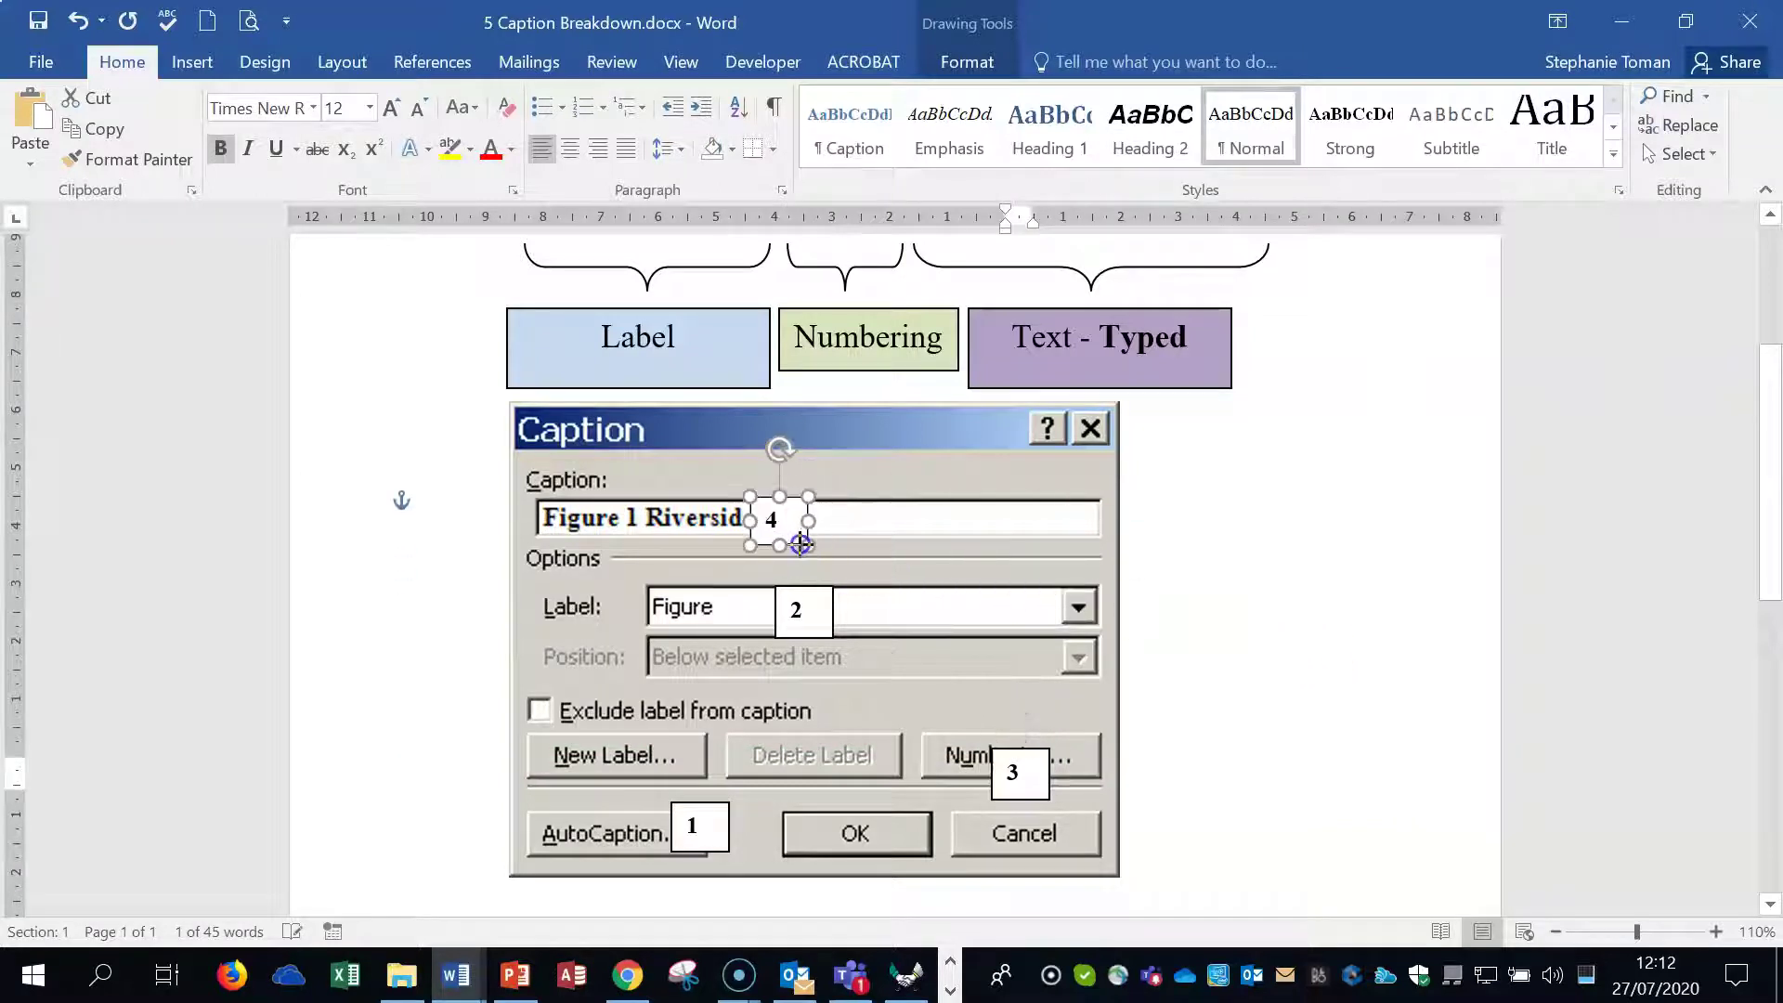
click(1470, 574)
Look over the AutoCaption explanation, close the caption breakdown document and open 6 Captions_Table of Figs Mark _Index.docx.
scroll(1486, 568, down, 3)
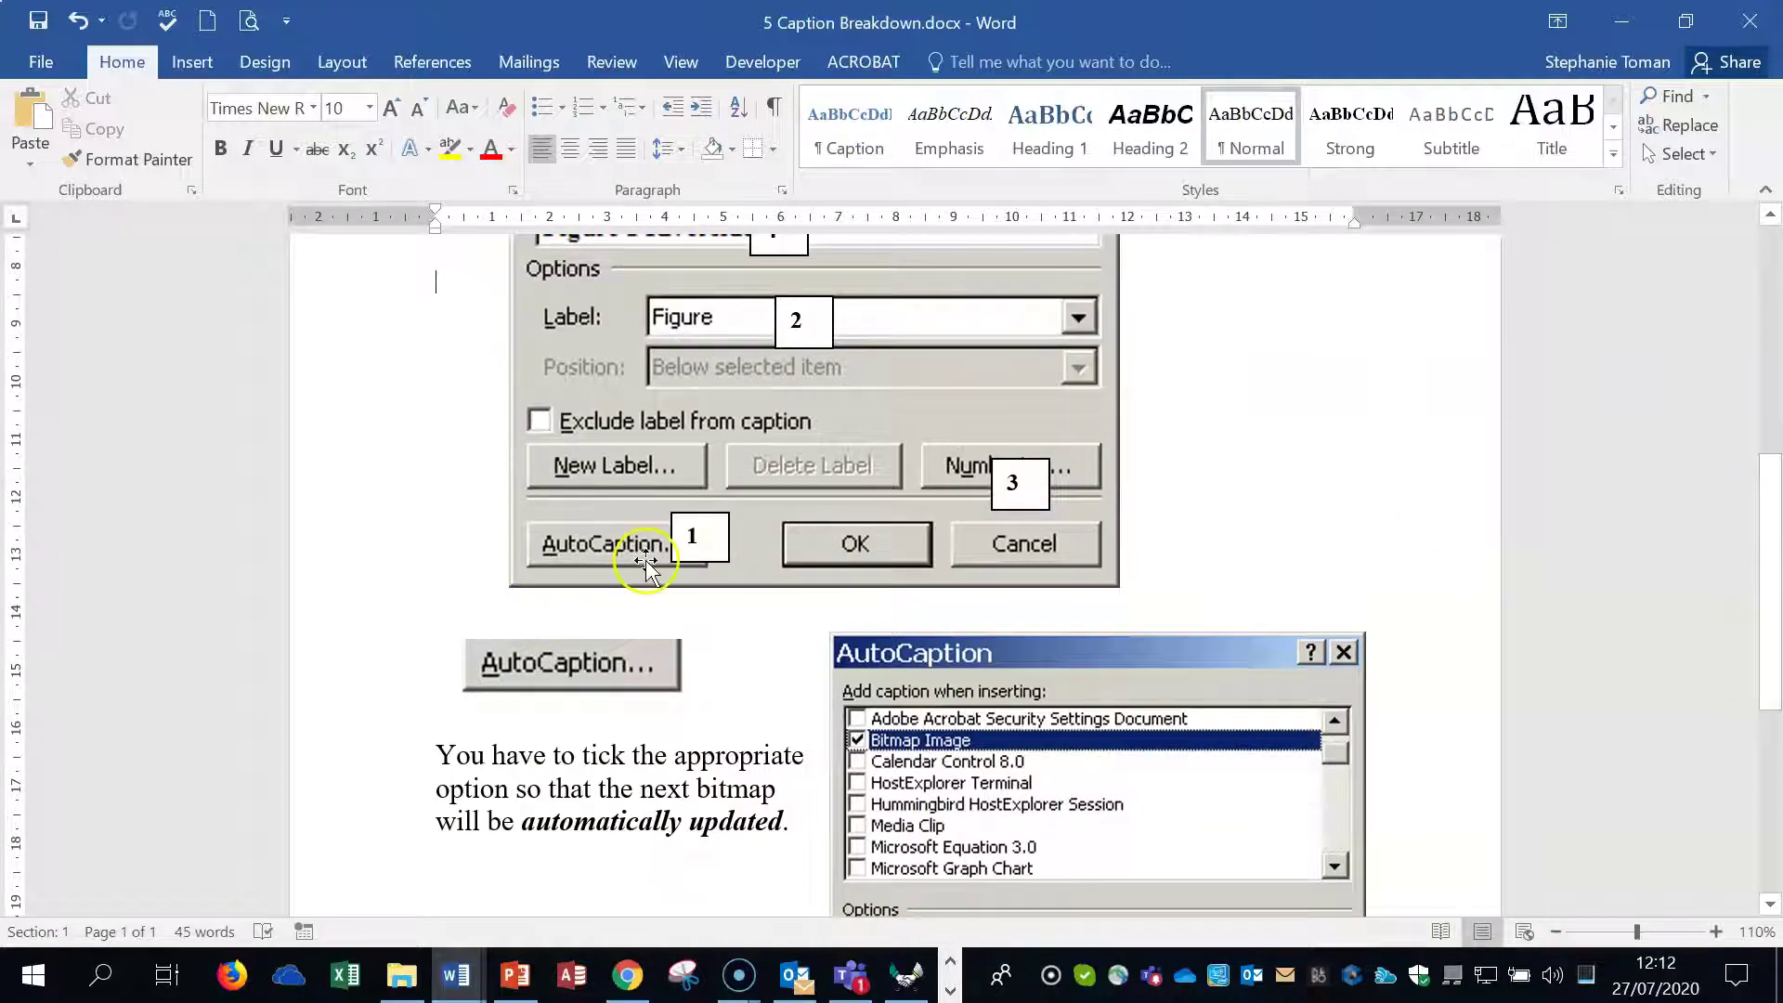
scroll(1245, 458, down, 3)
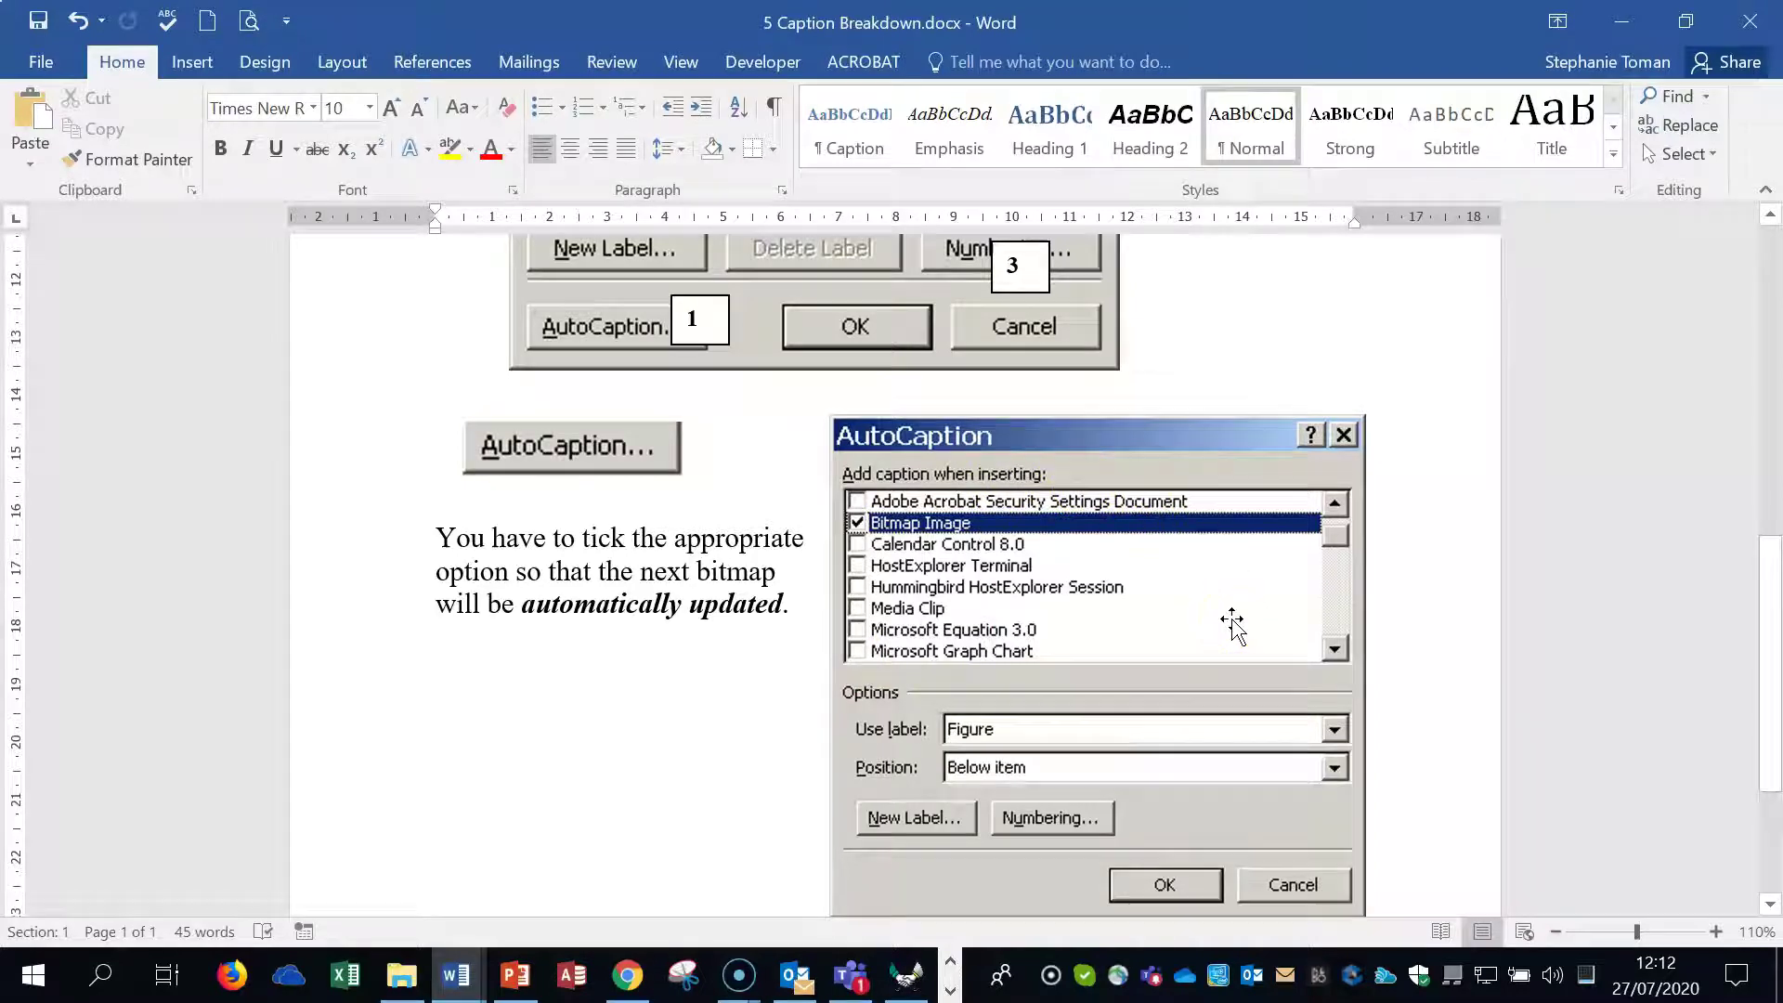
click(1752, 21)
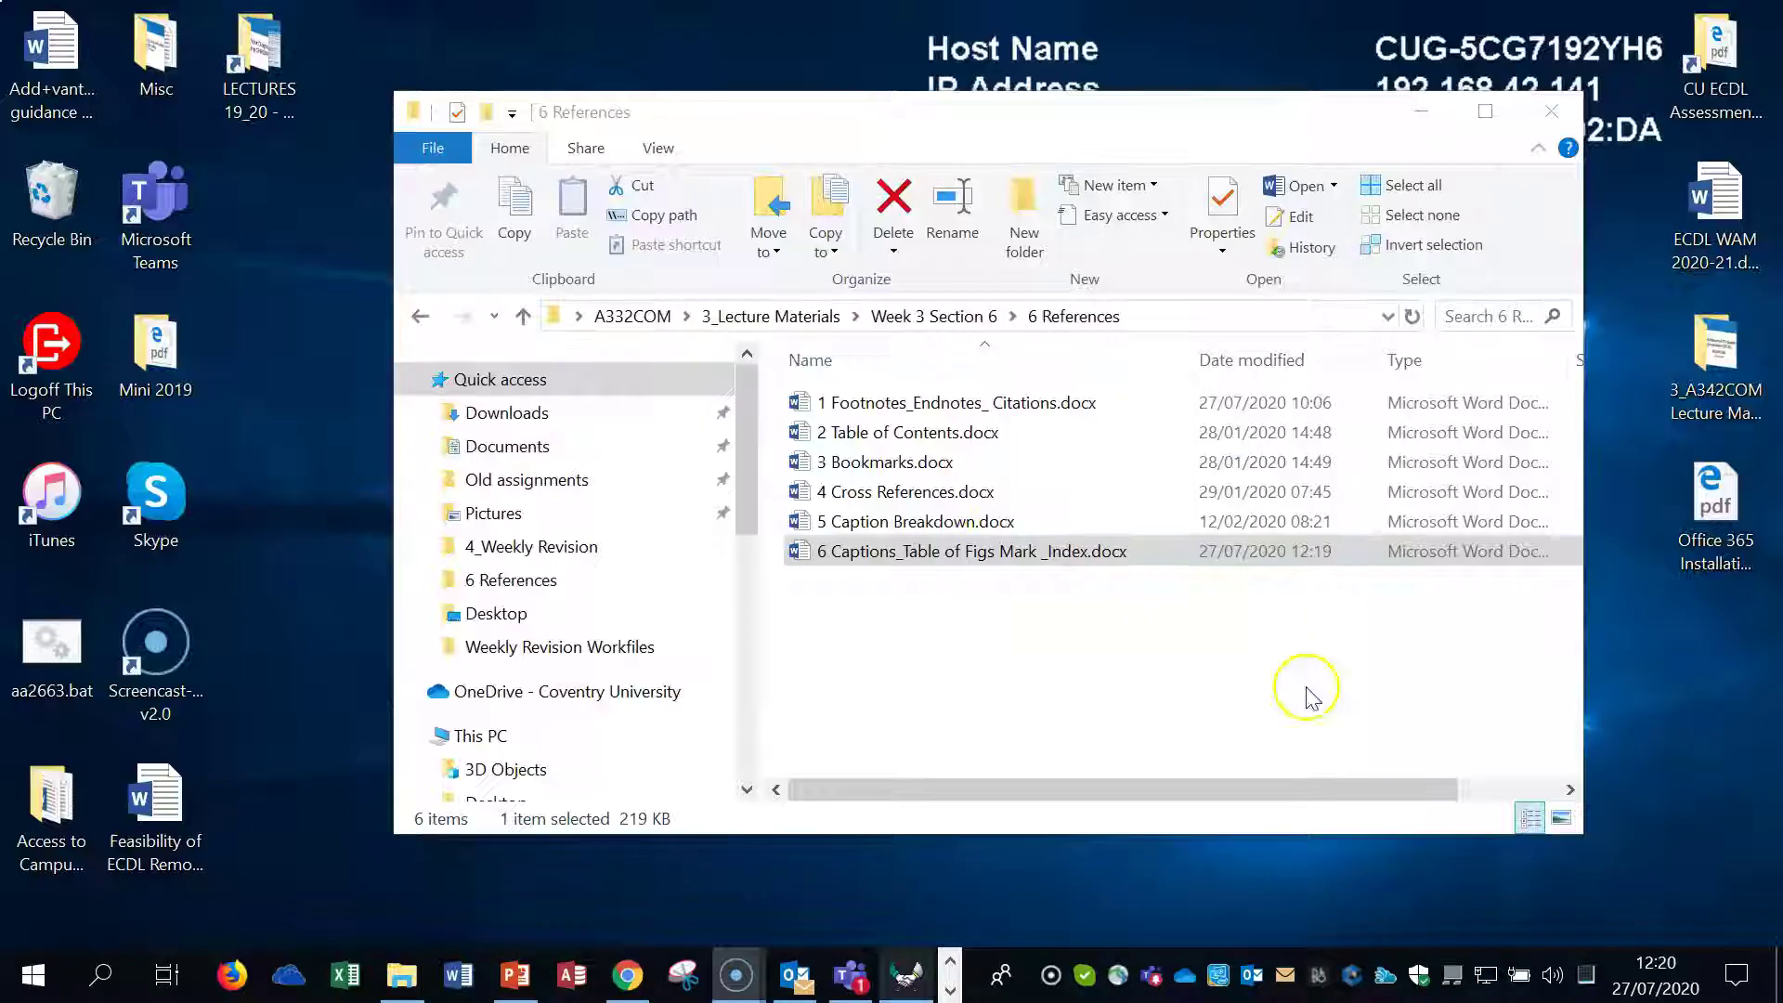
double_click(1026, 553)
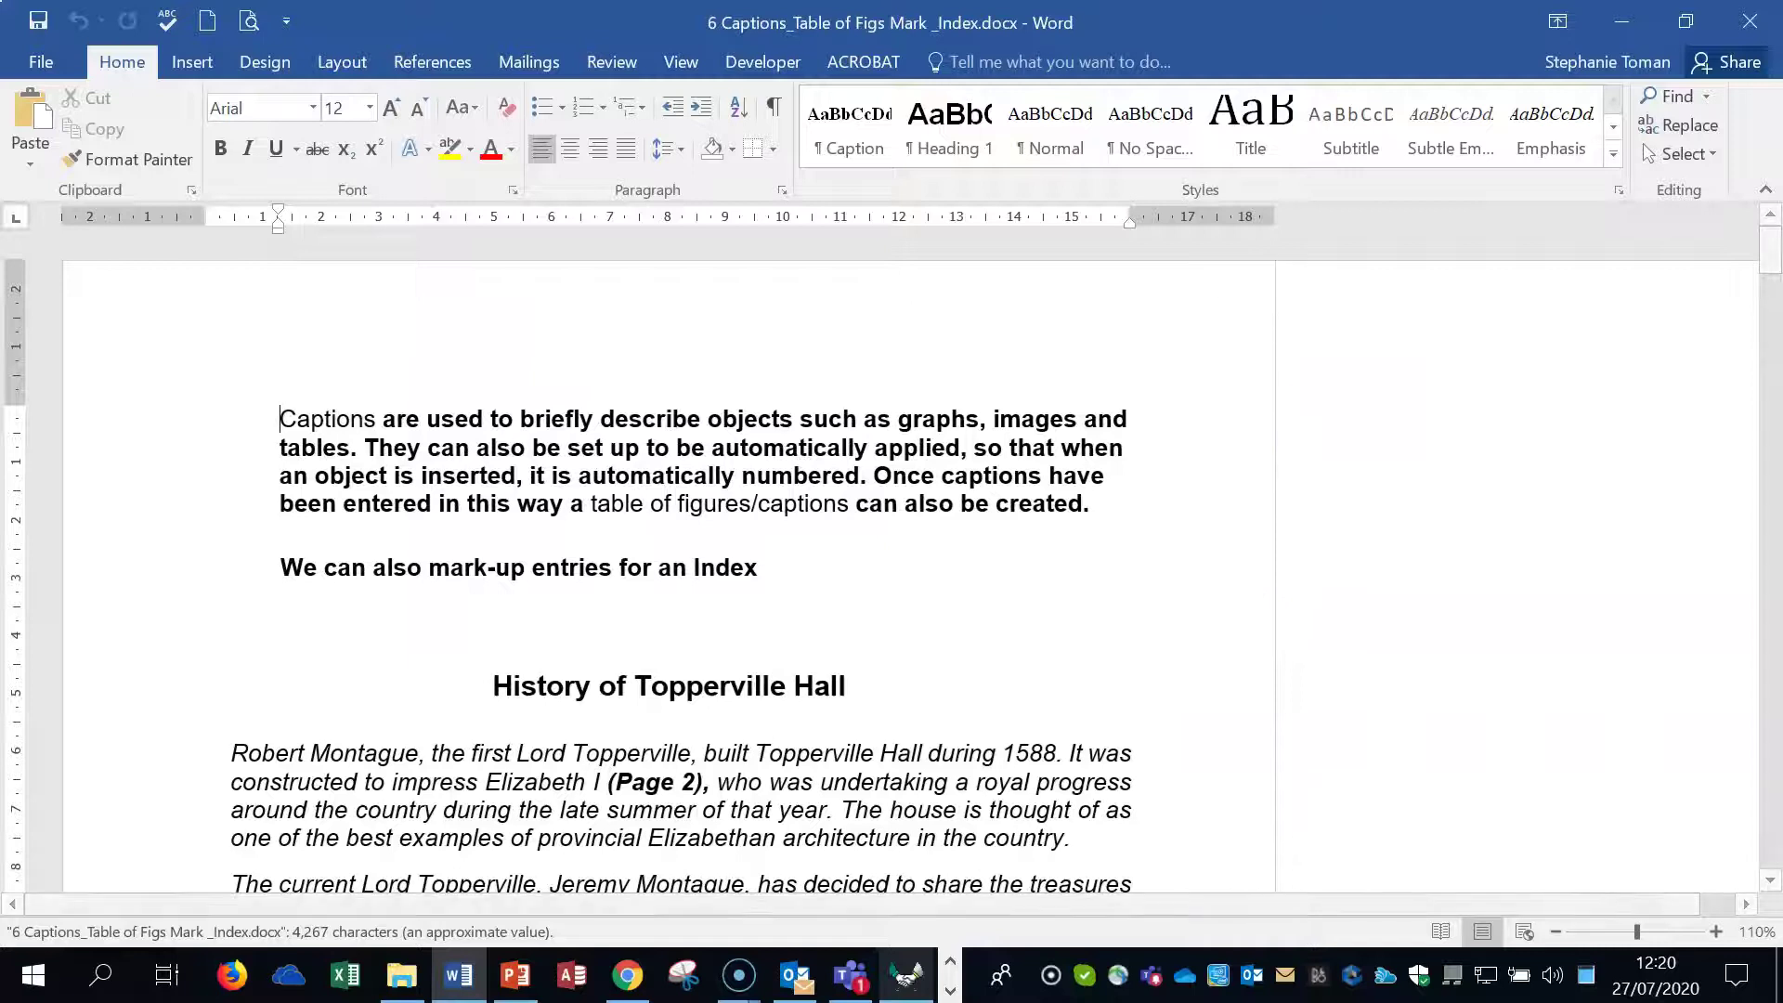
Set the document's tracked-changes display to No Markup.
click(609, 60)
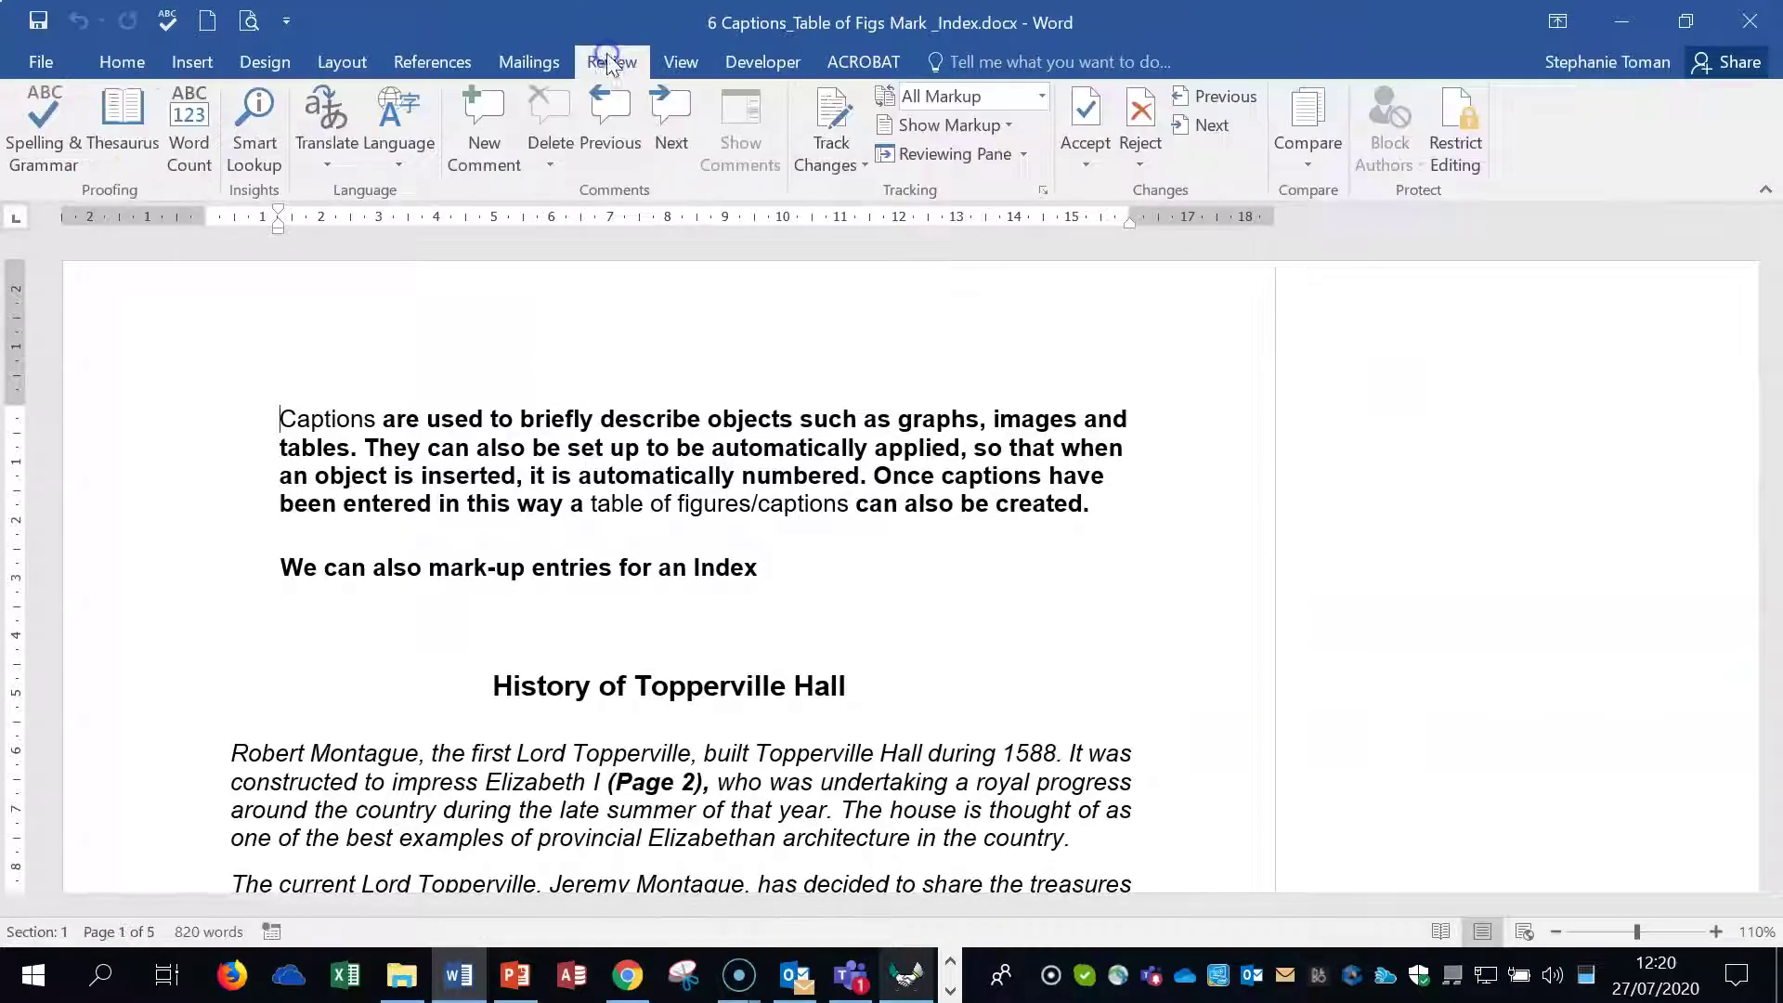
click(1042, 96)
click(991, 182)
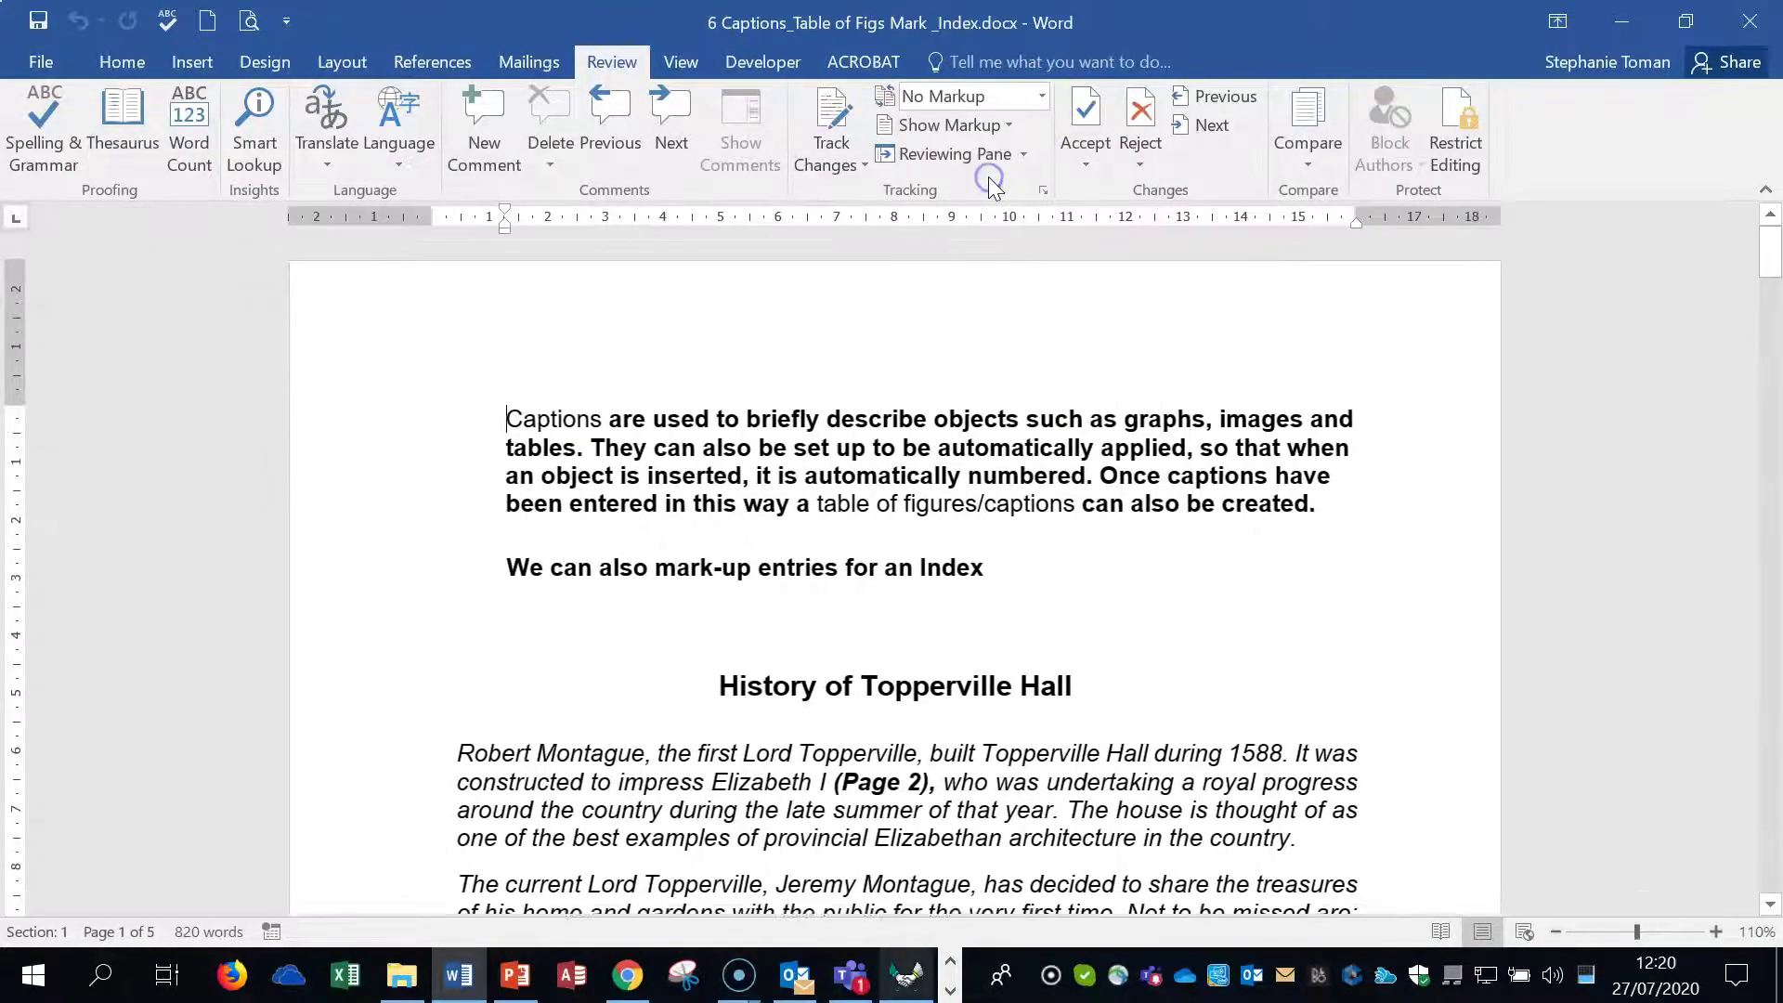
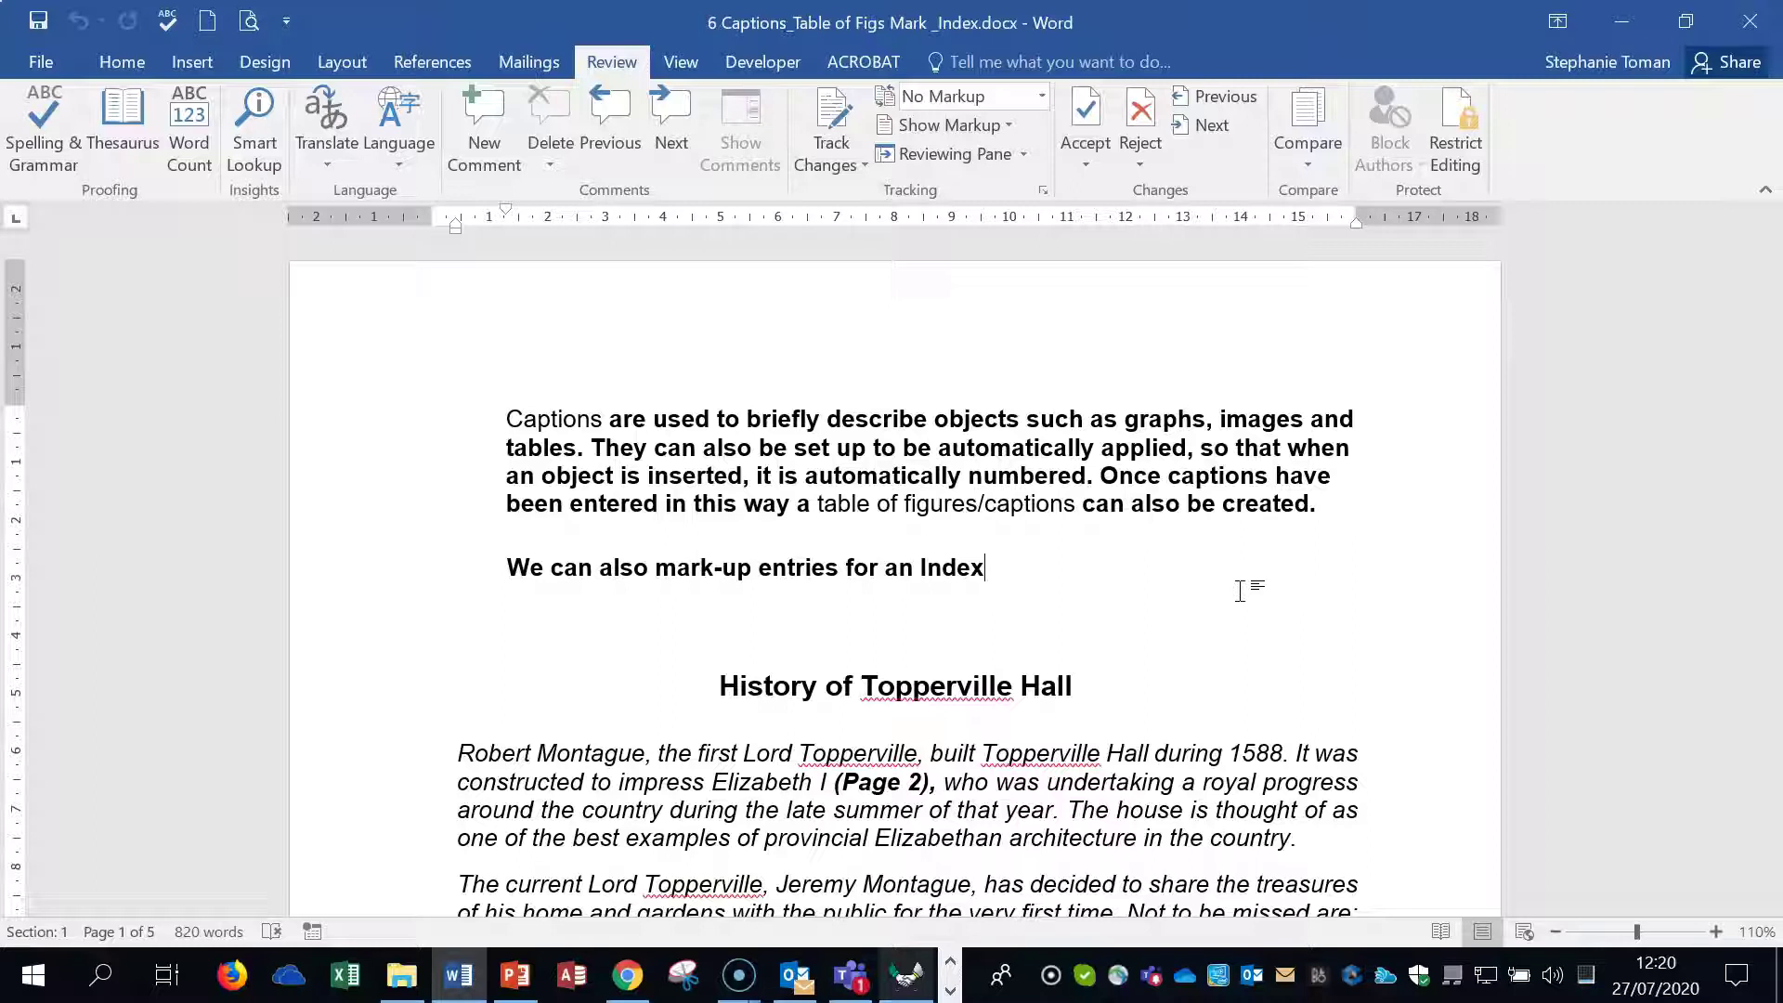
Open the AutoCaption options from the first Opening Times table's caption settings and look through the object types for Microsoft Word Table.
click(1336, 616)
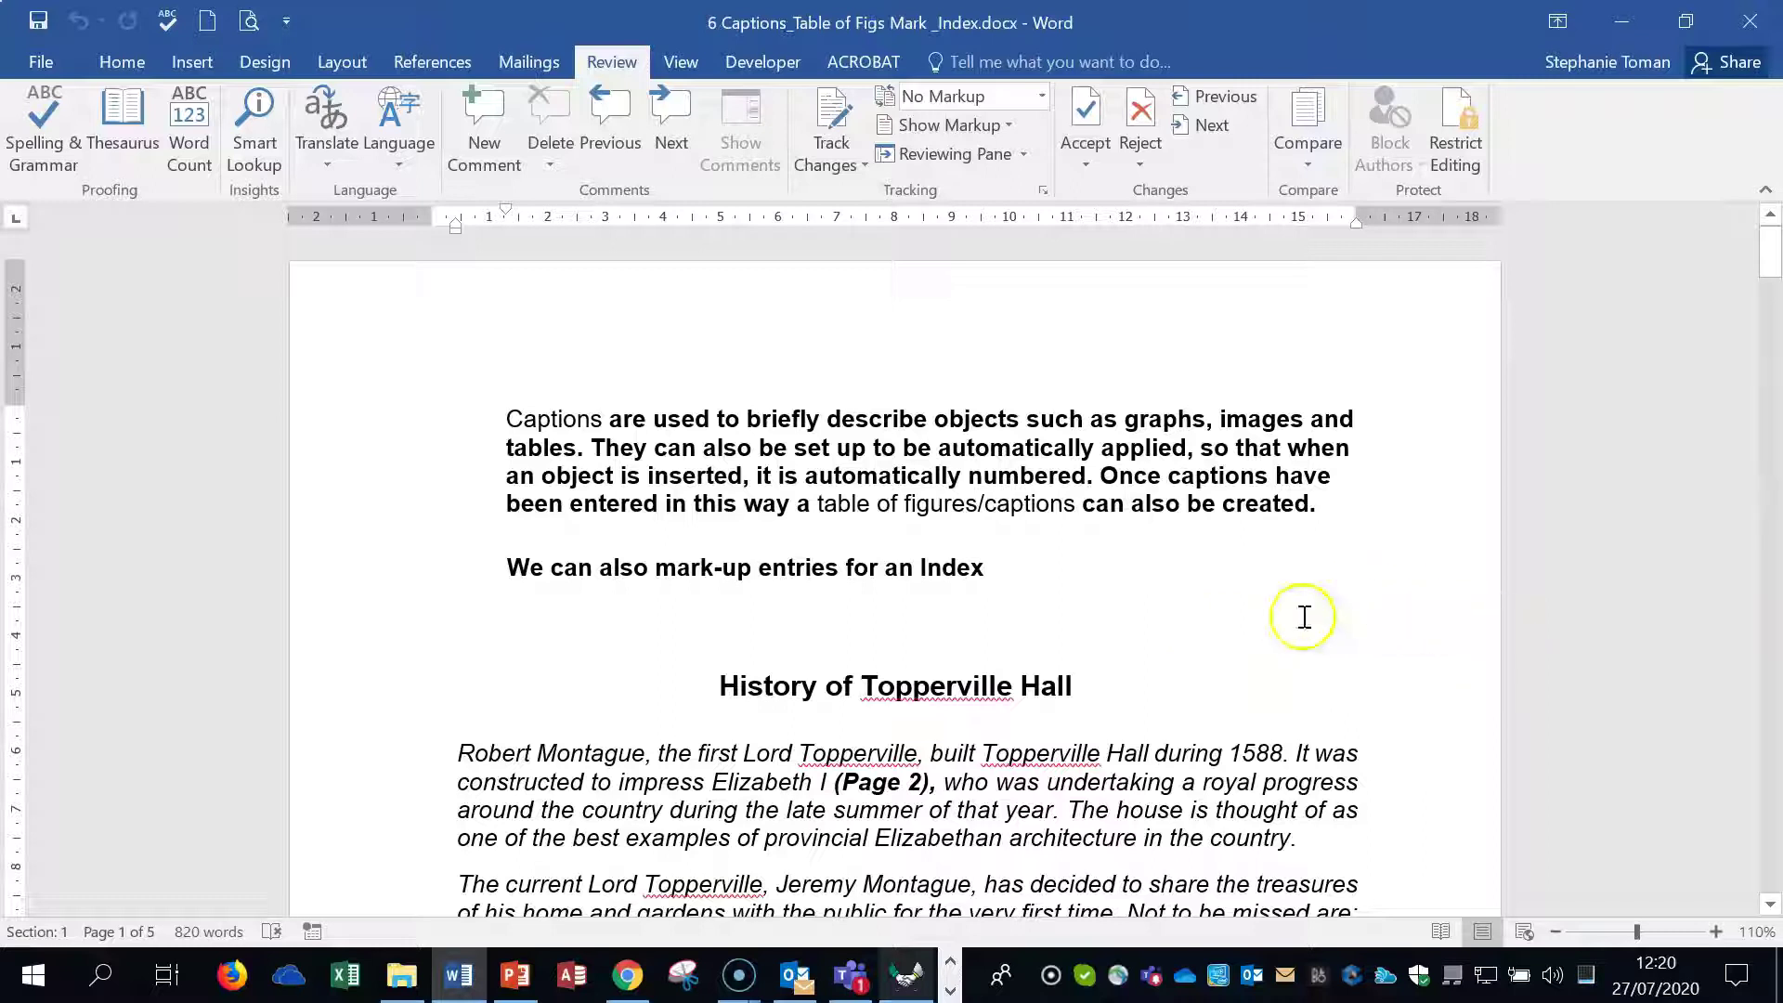
click(1328, 620)
scroll(1329, 619, down, 1)
scroll(1328, 619, down, 3)
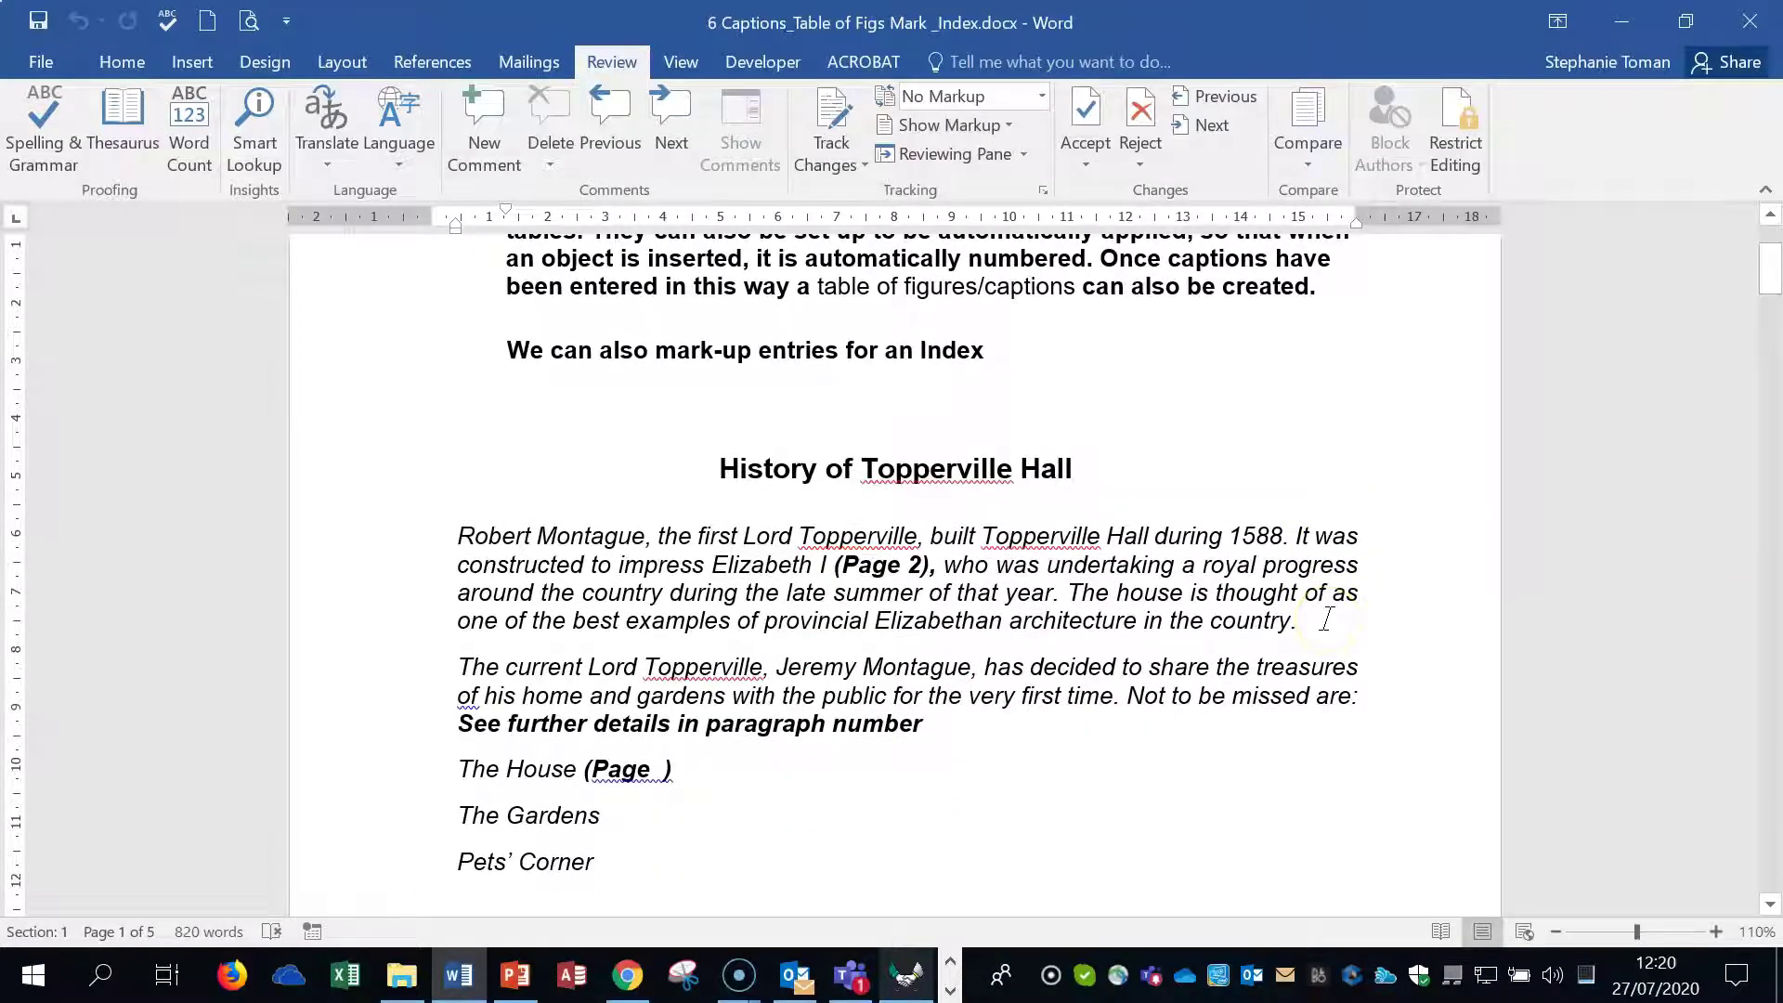
drag(1770, 316, 1756, 739)
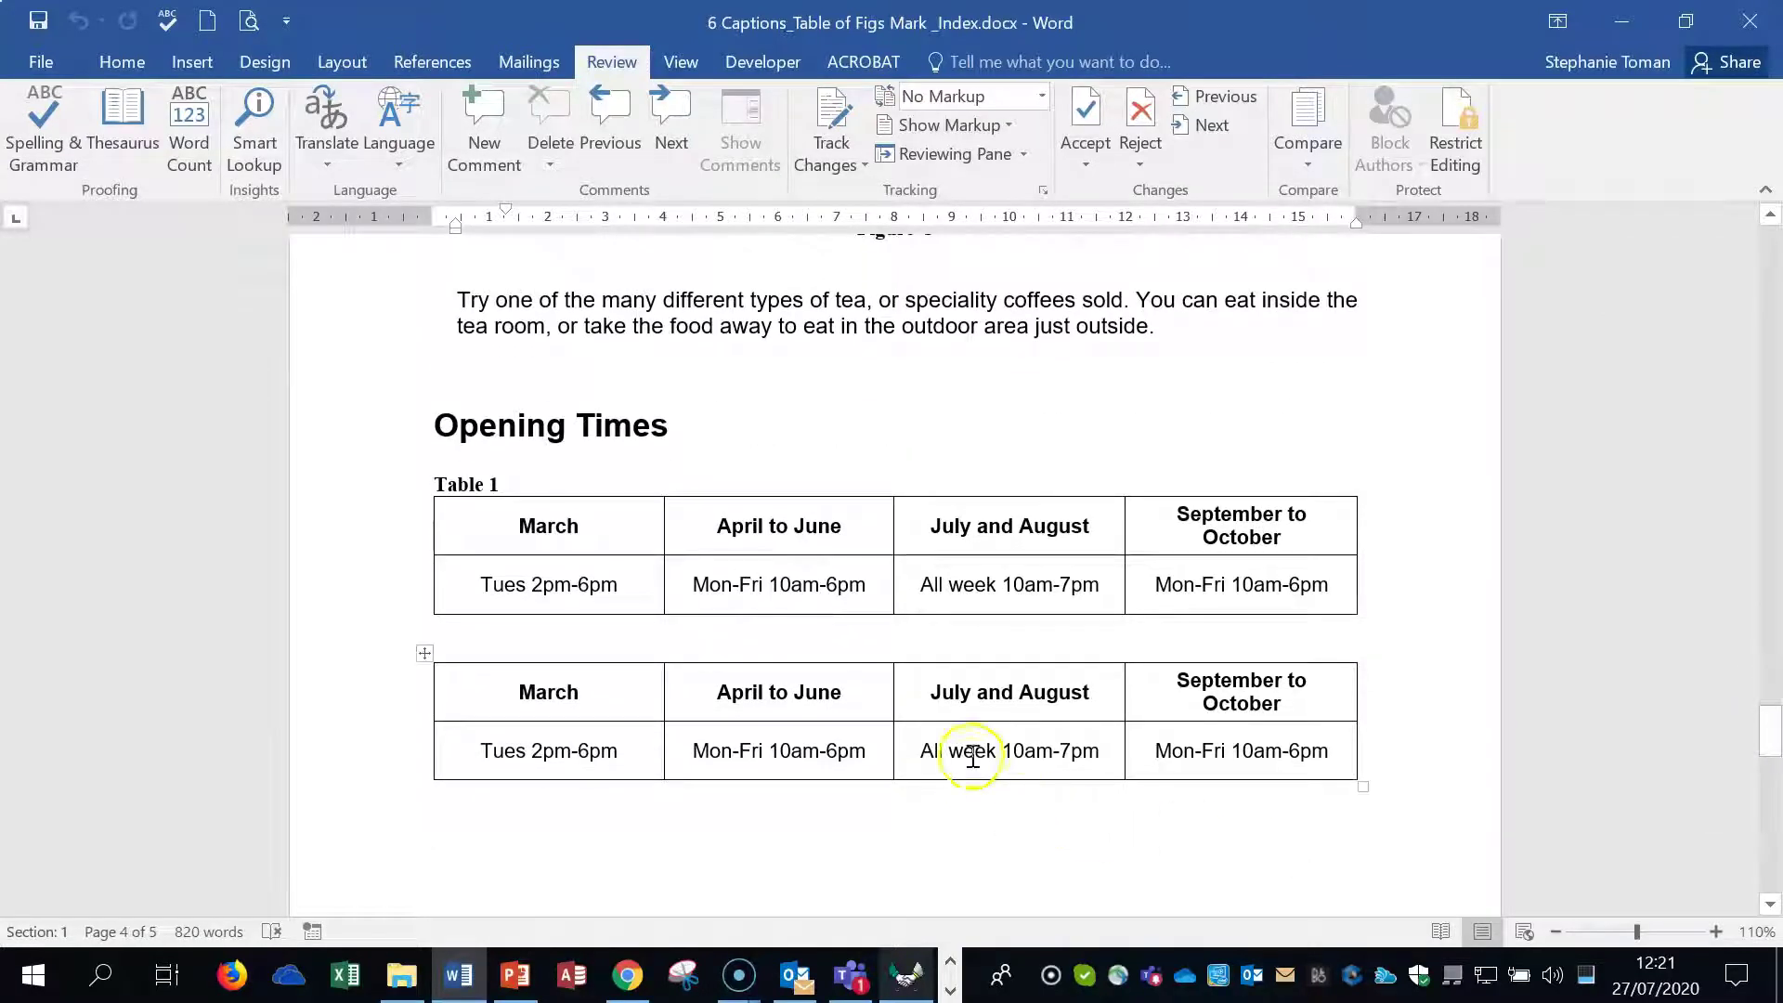
mouse_move(450, 517)
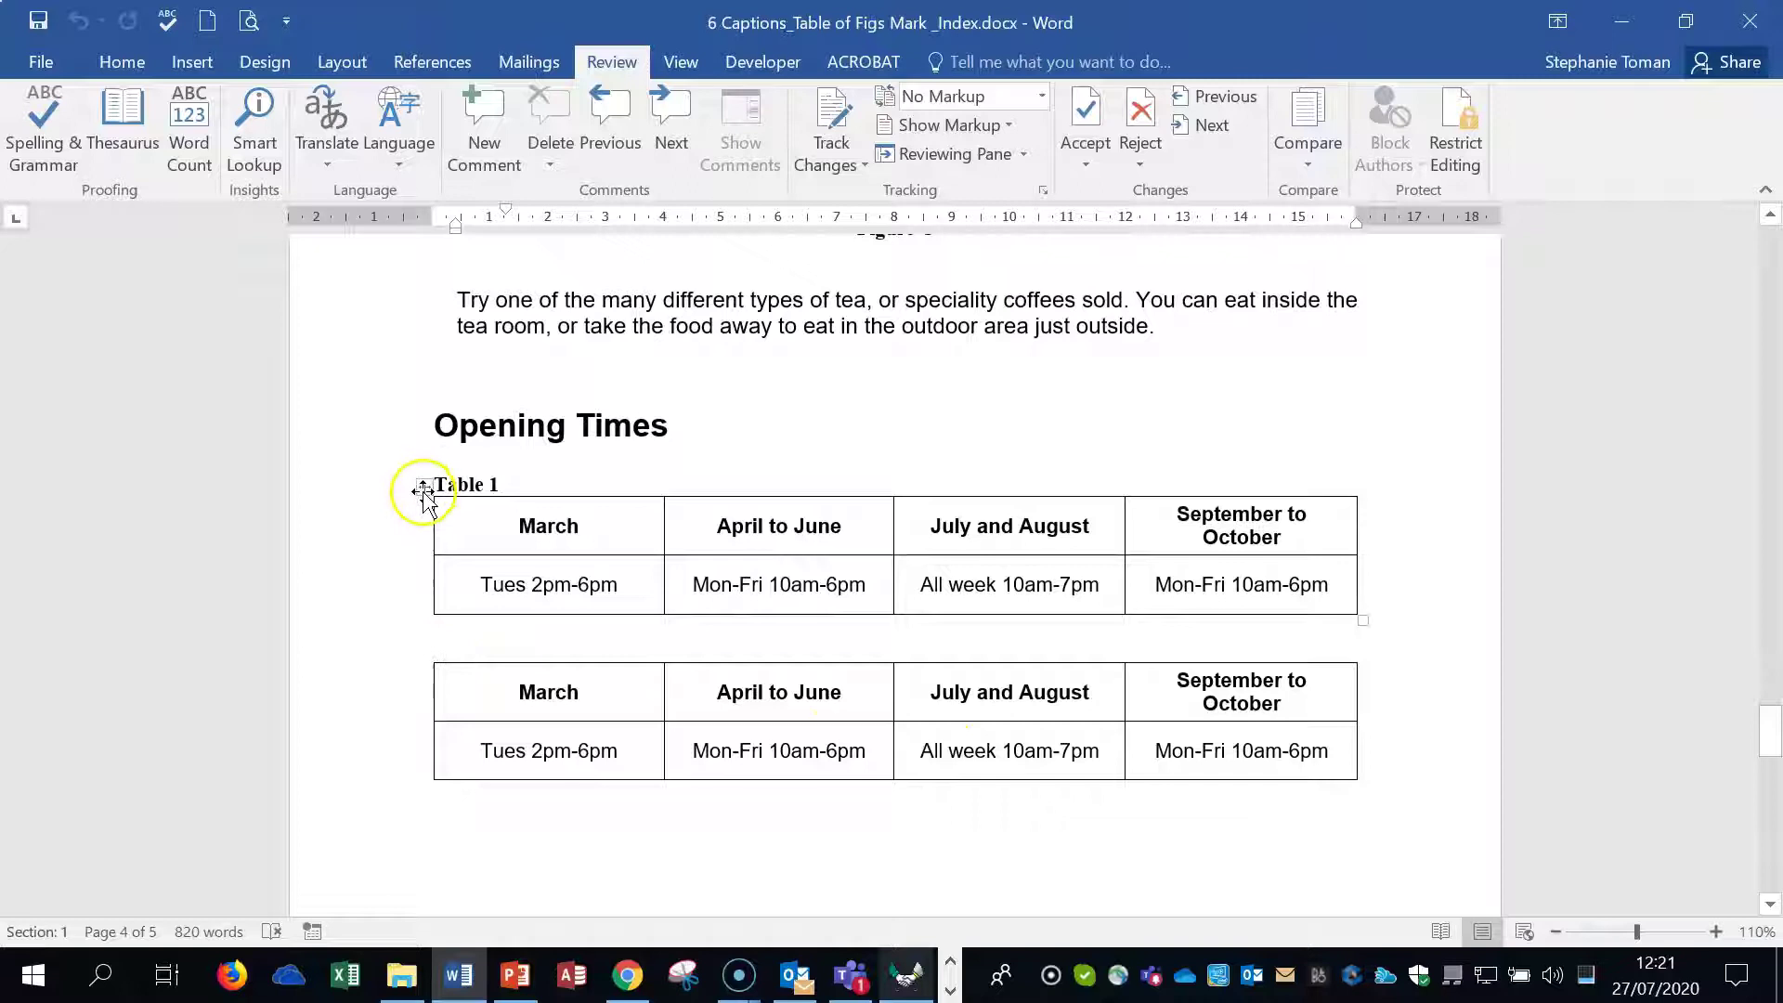
right_click(422, 485)
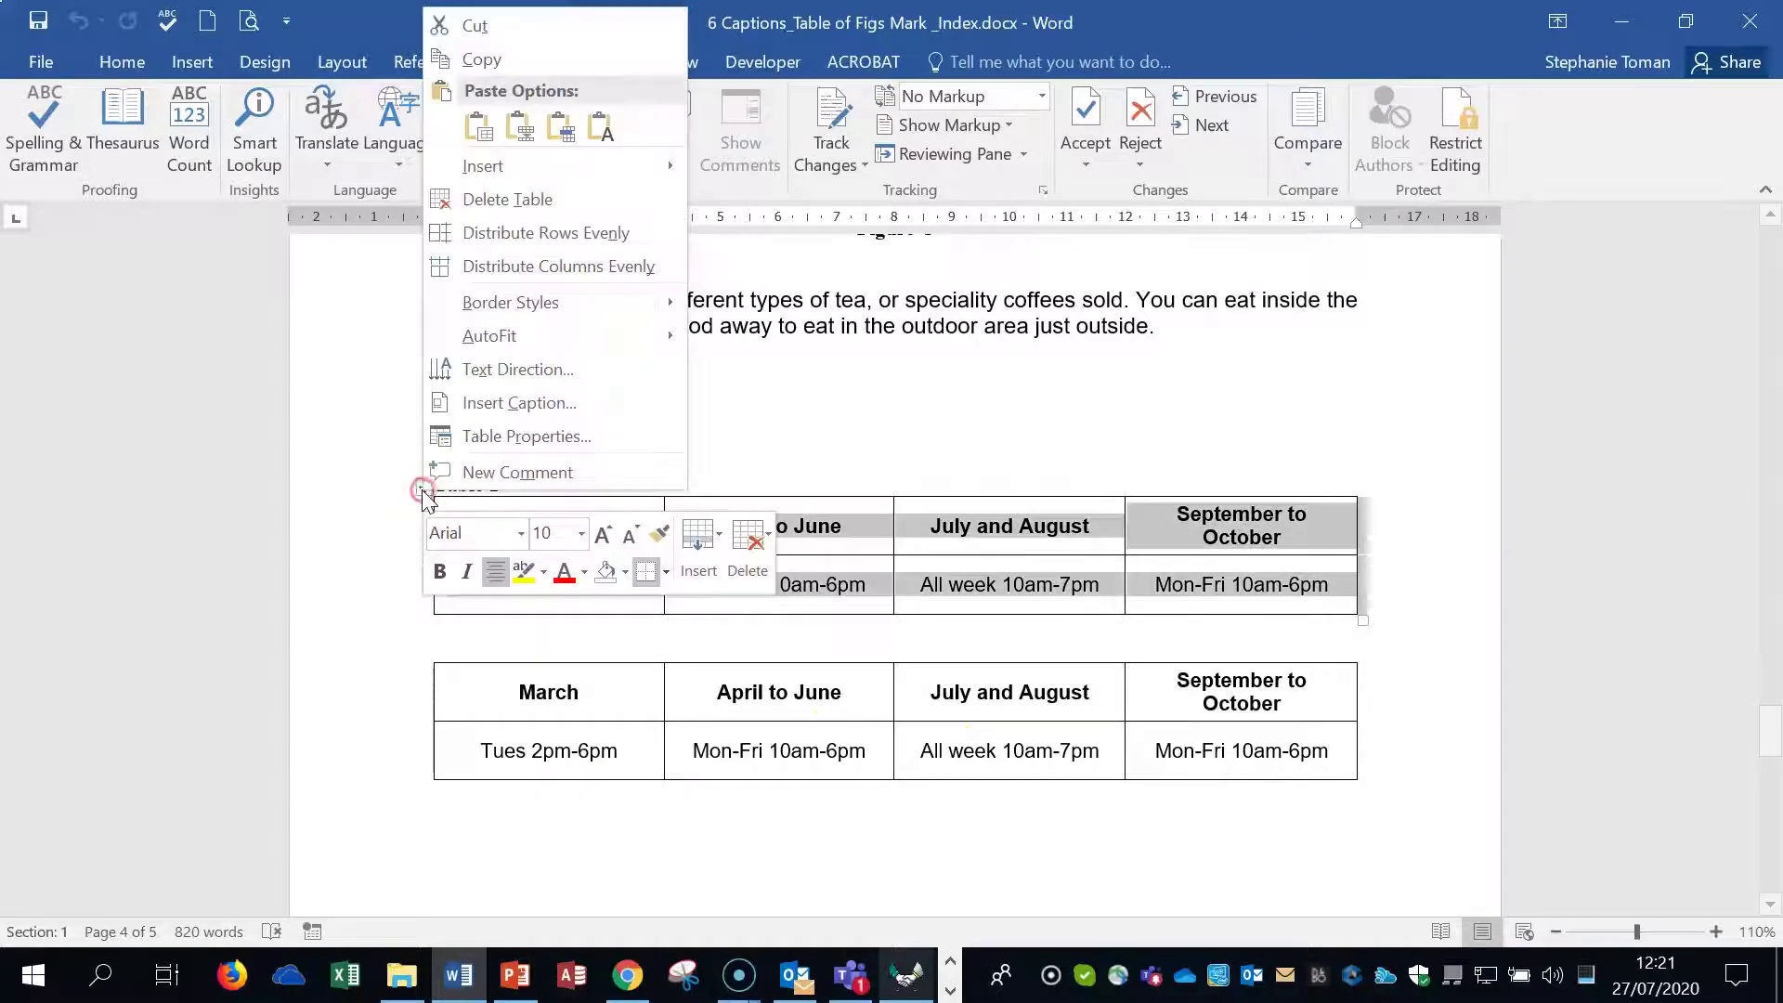
click(566, 409)
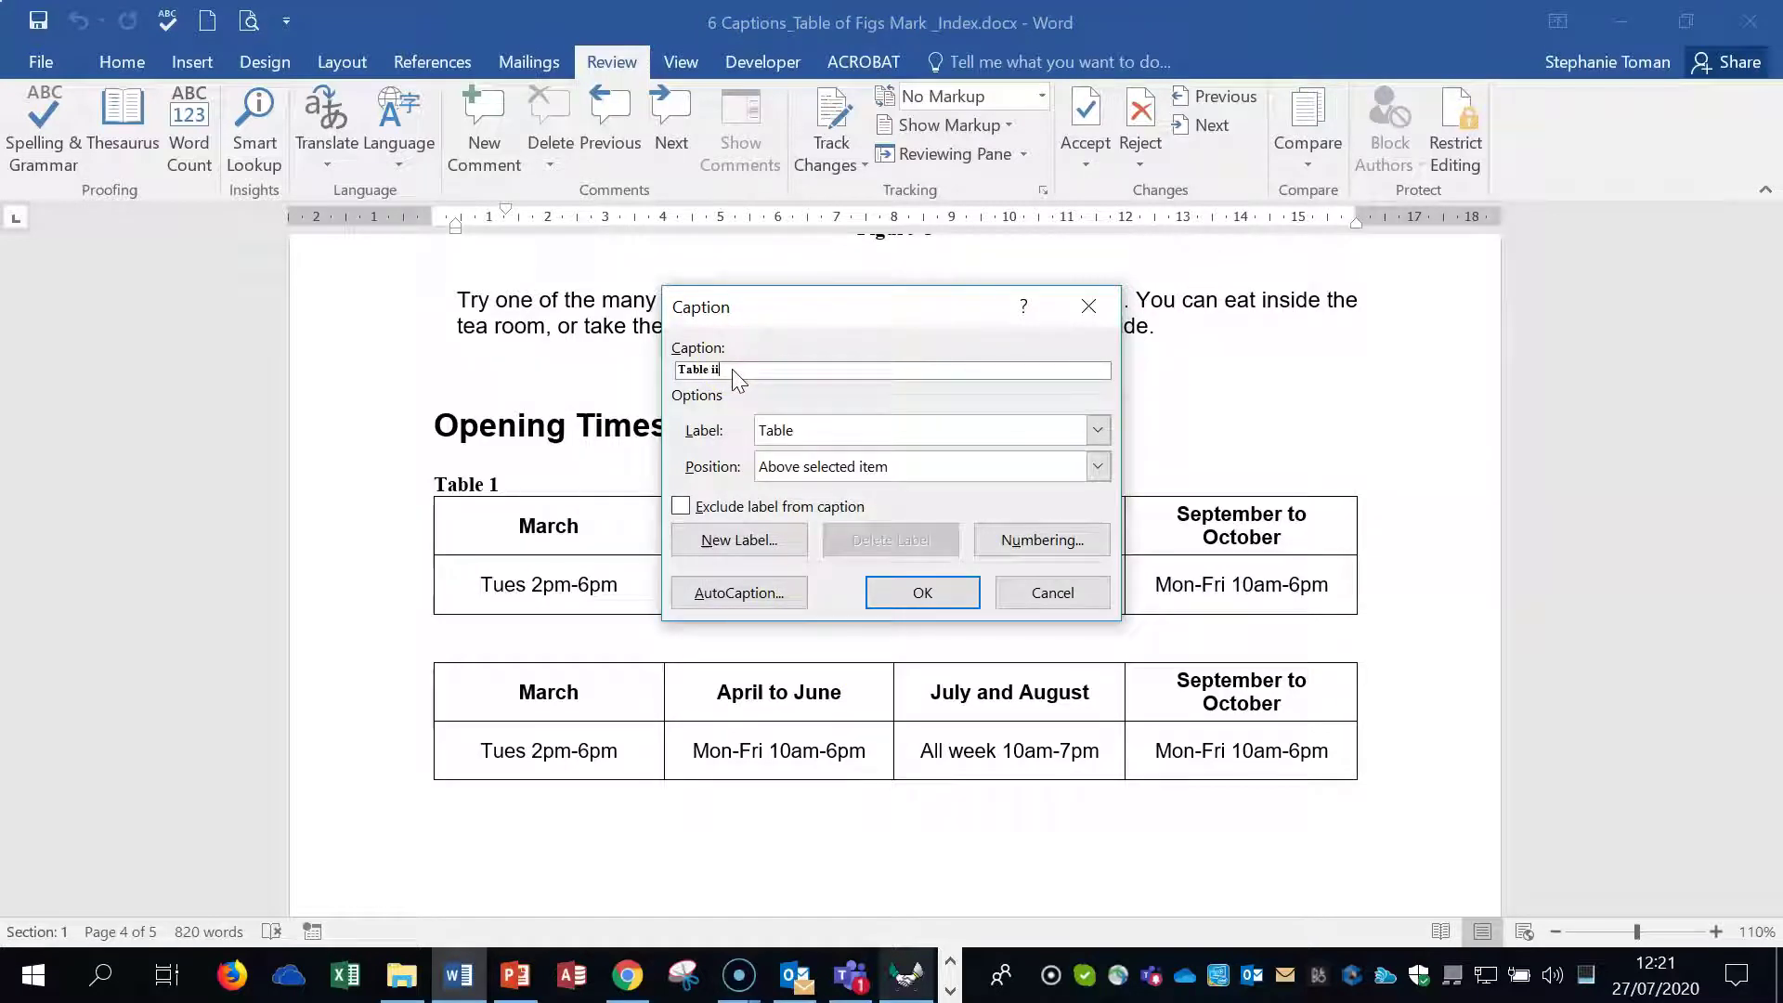
click(923, 593)
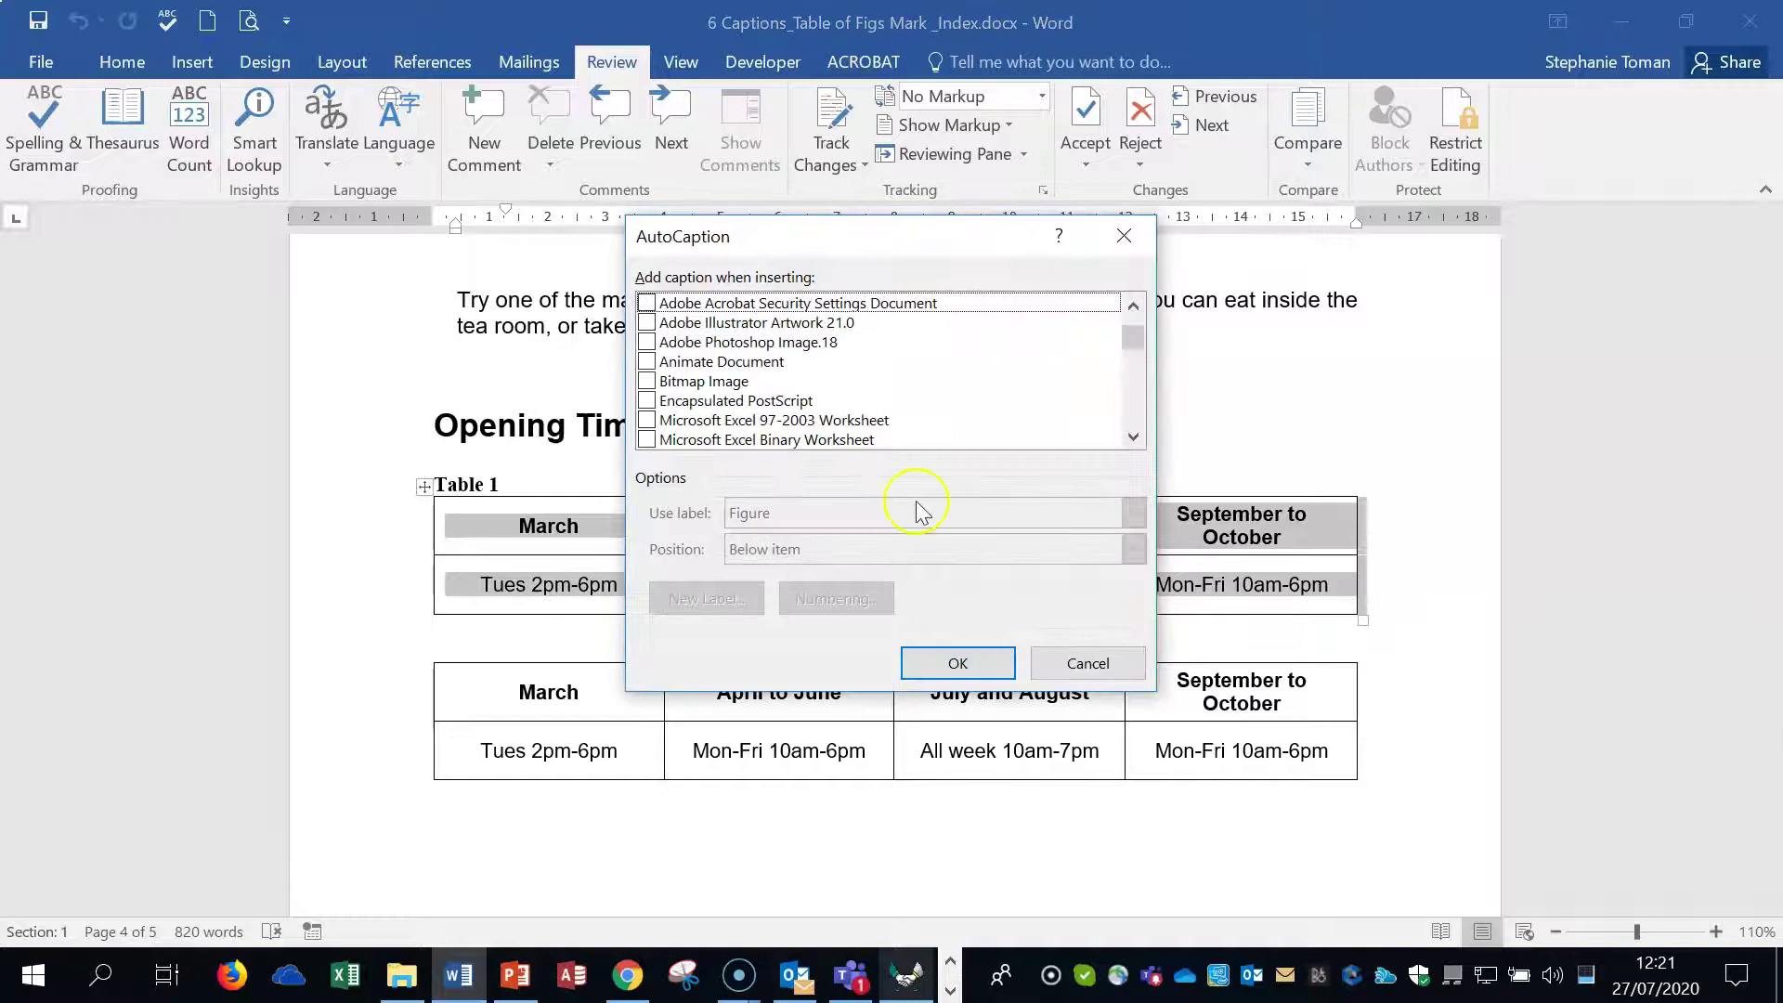
click(1133, 437)
click(1132, 436)
click(1133, 436)
click(1132, 437)
click(1133, 437)
click(1132, 437)
click(1133, 437)
click(1132, 436)
click(1133, 437)
click(1132, 437)
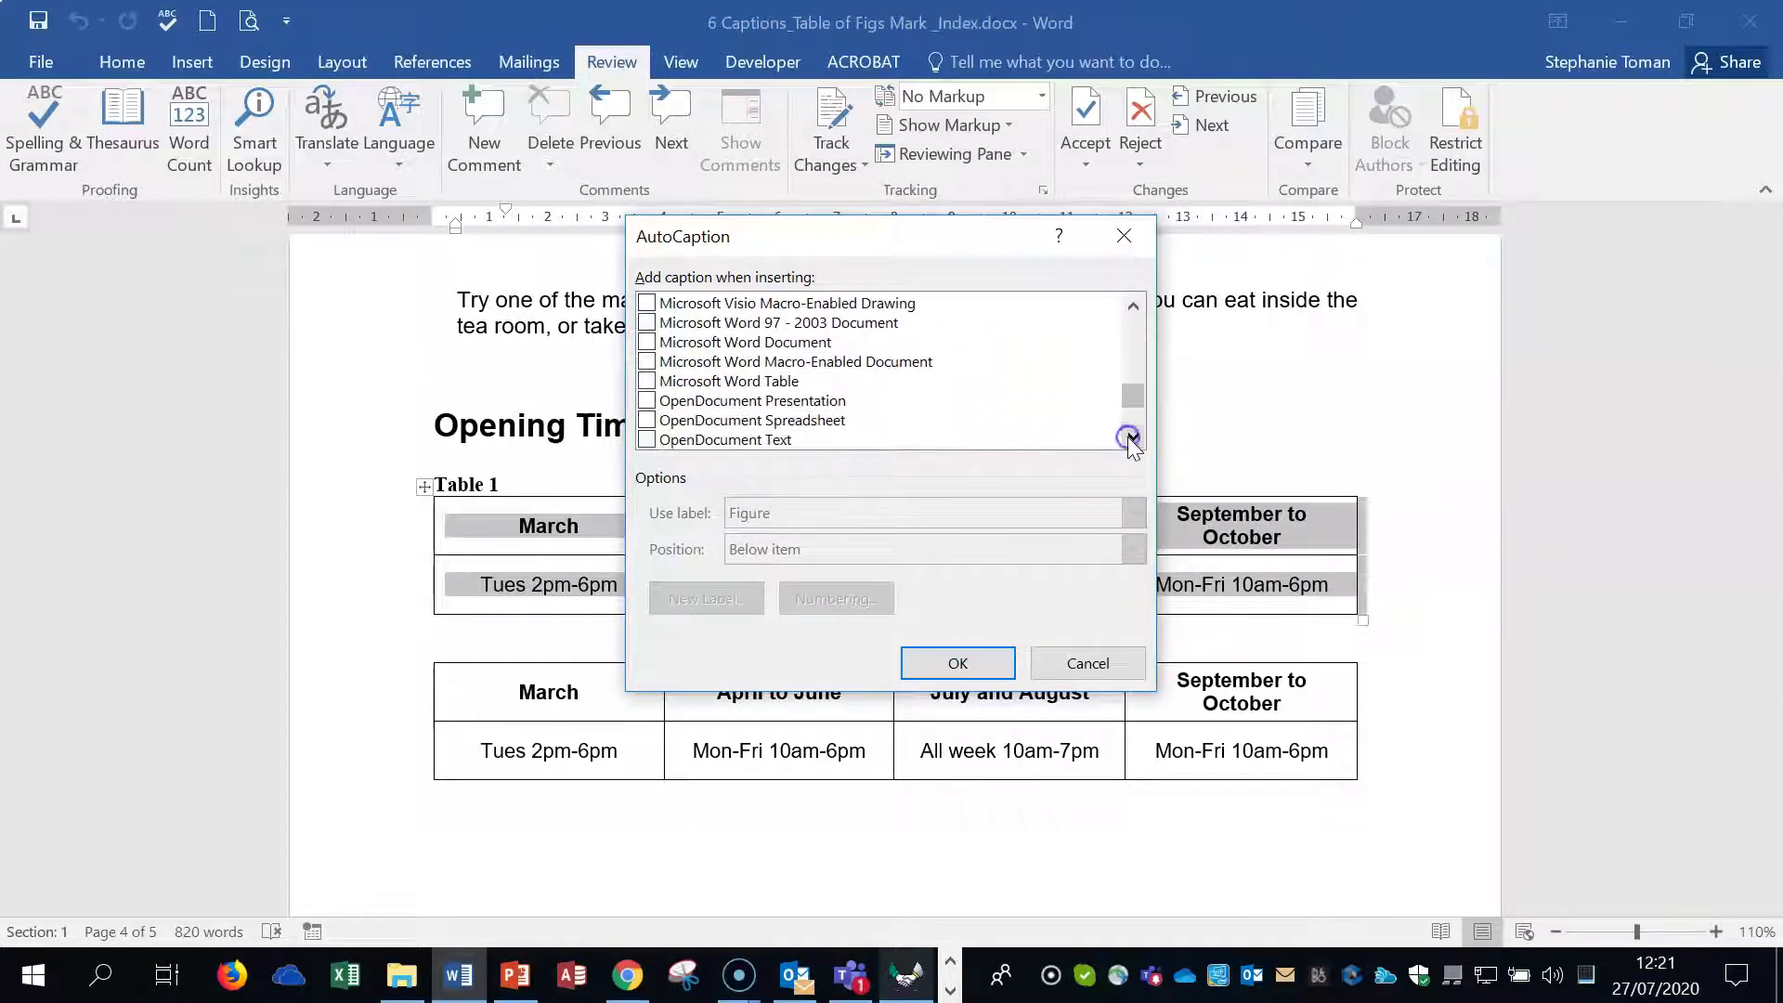
click(983, 665)
click(507, 469)
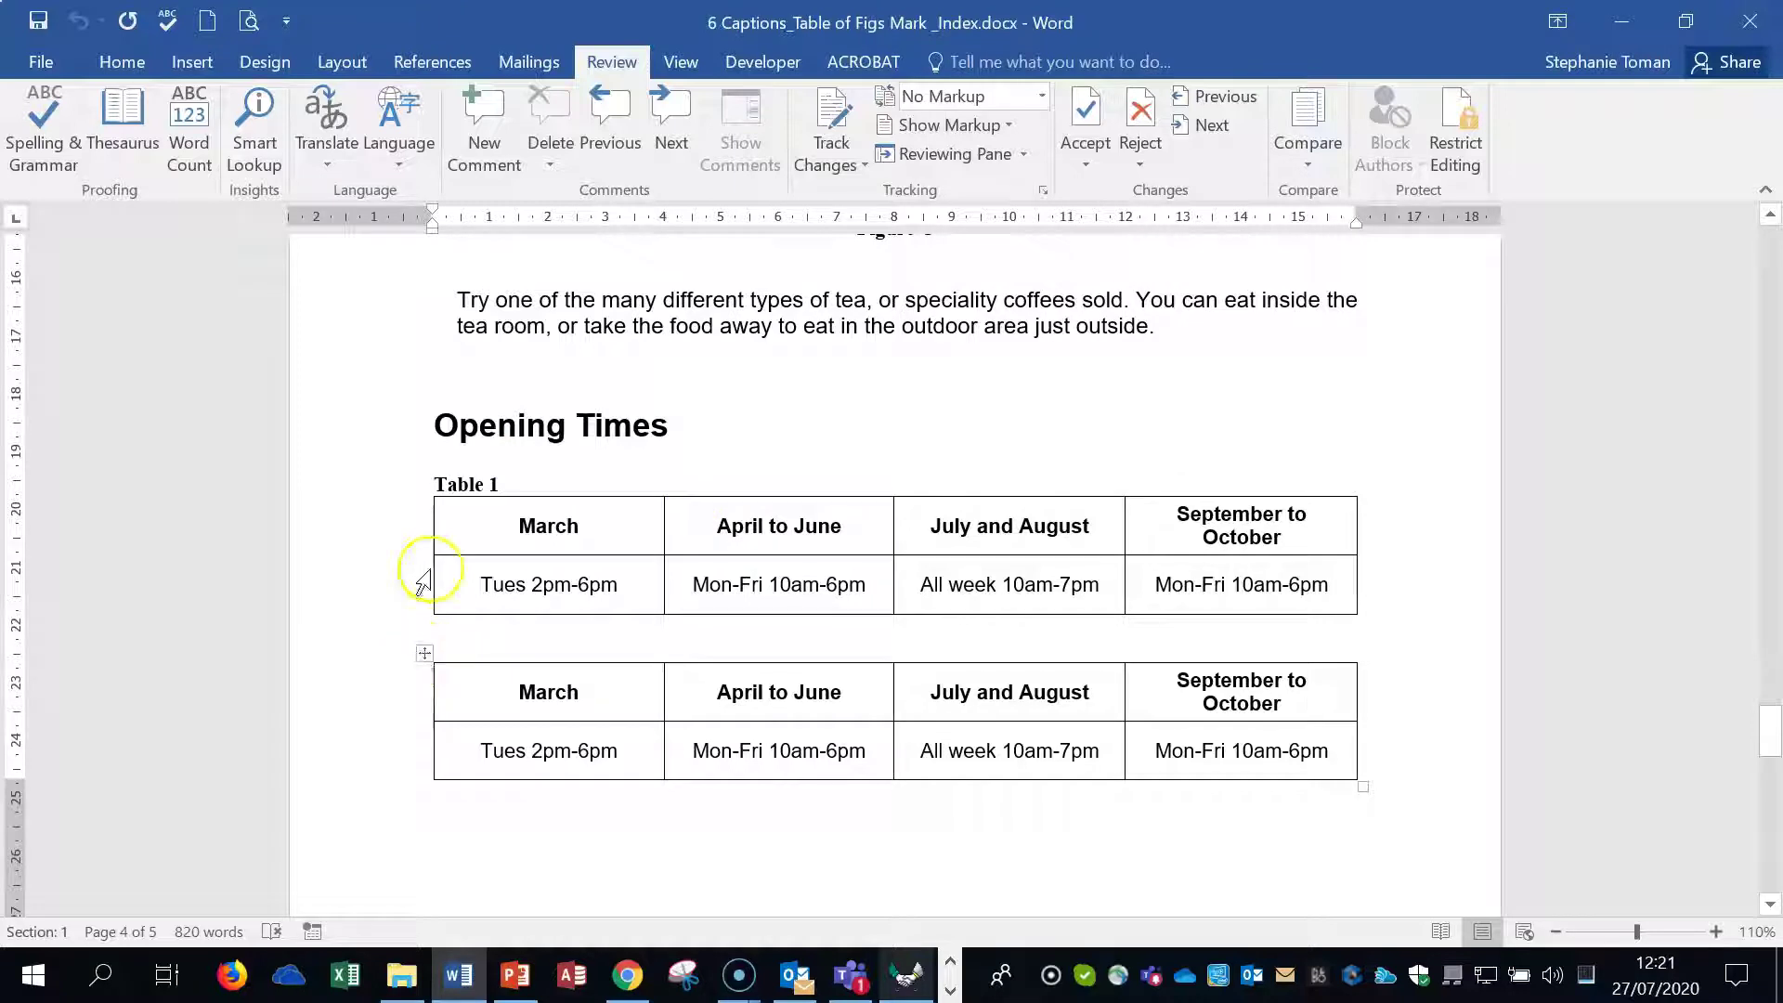
click(542, 682)
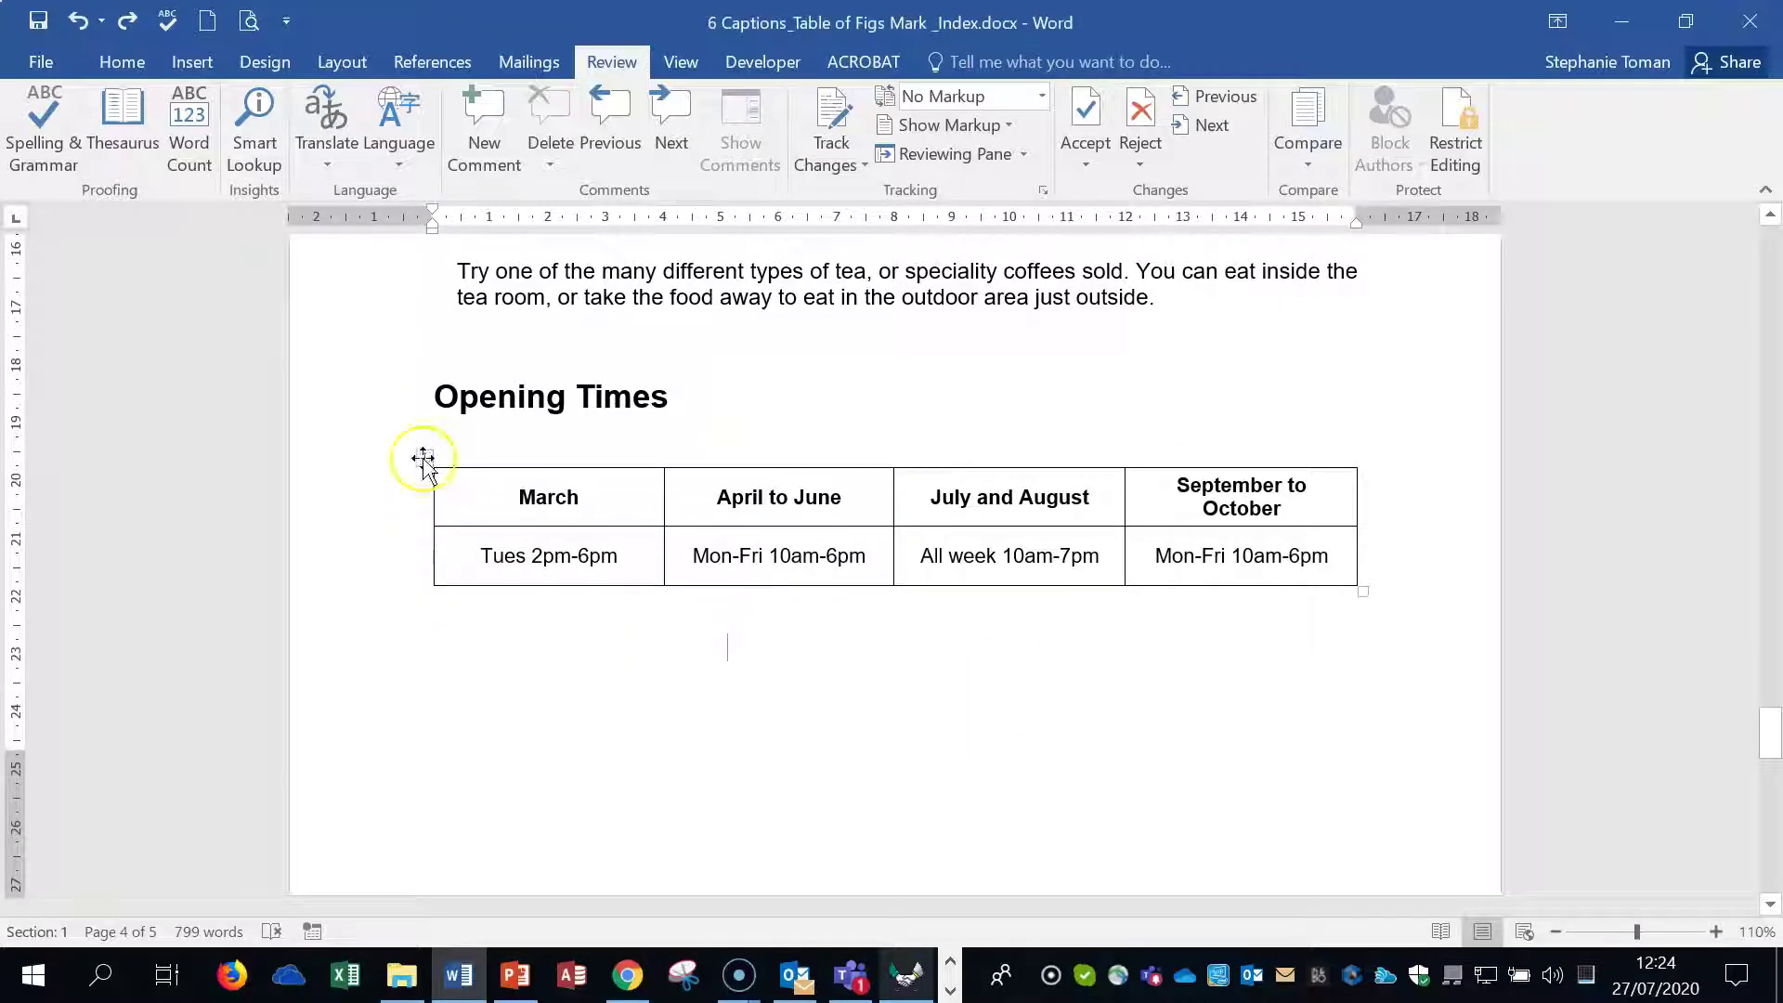
Enable AutoCaption for Microsoft Word Table from the Opening Times table, using the label Table and the position Above item.
click(423, 457)
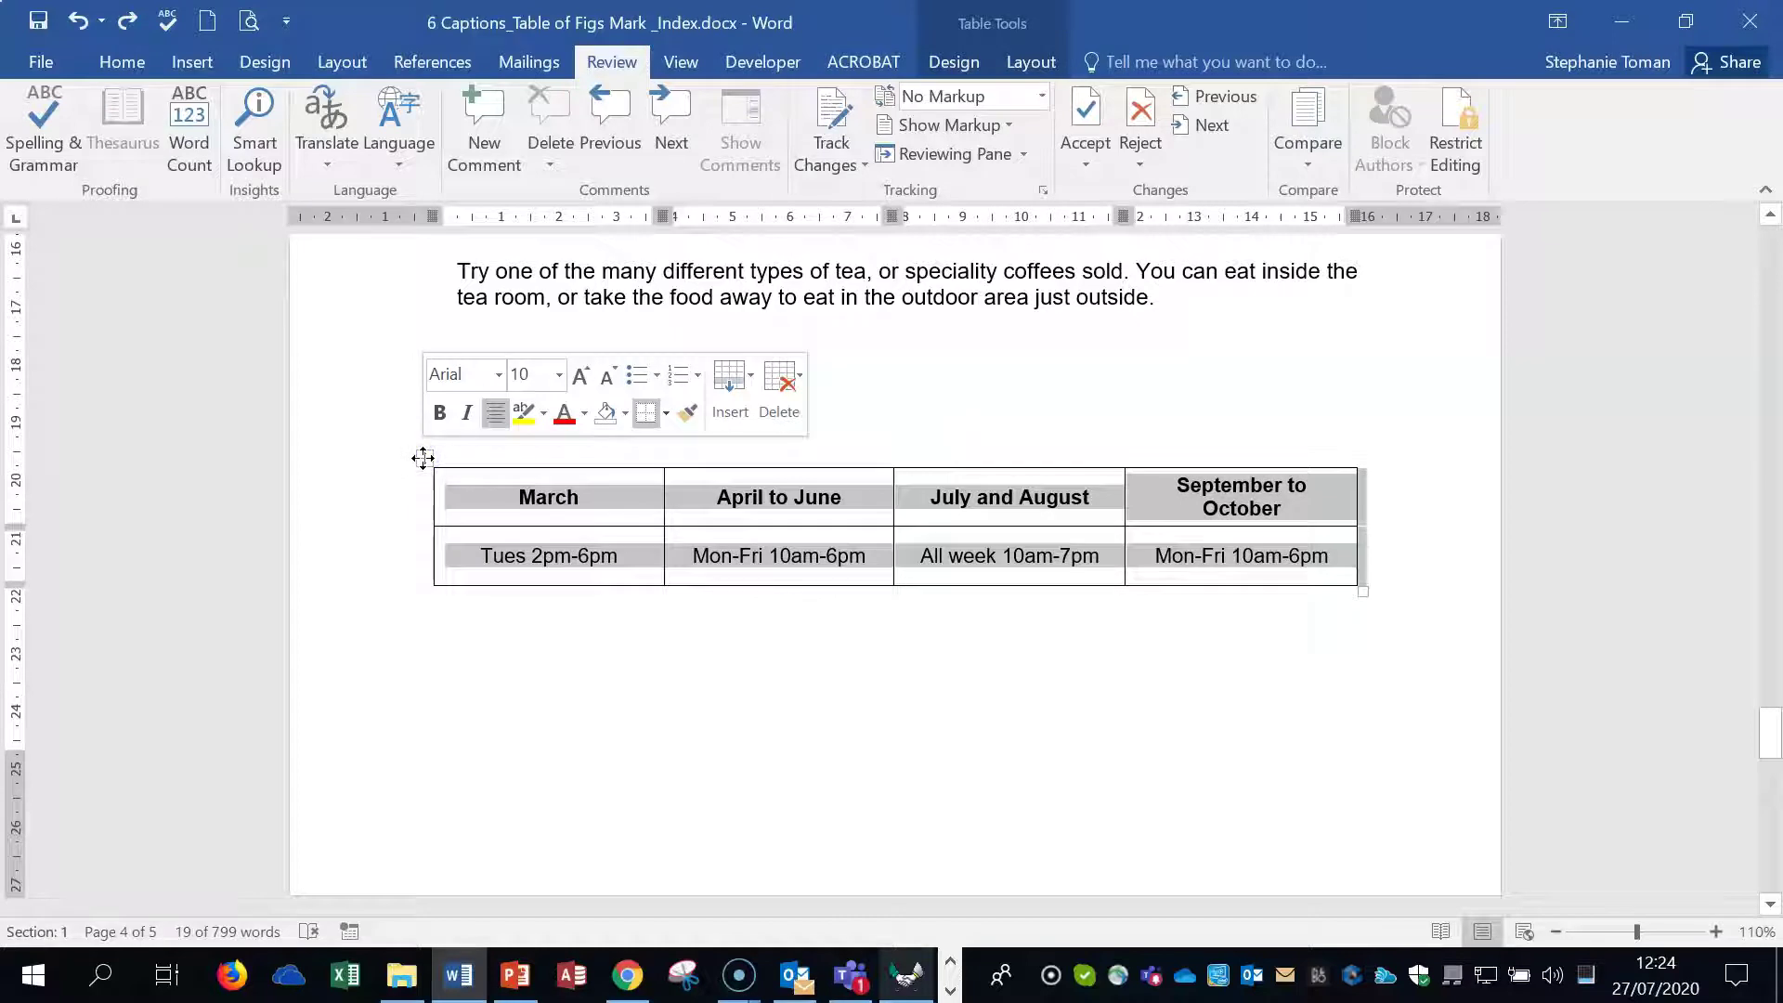
right_click(423, 457)
click(582, 853)
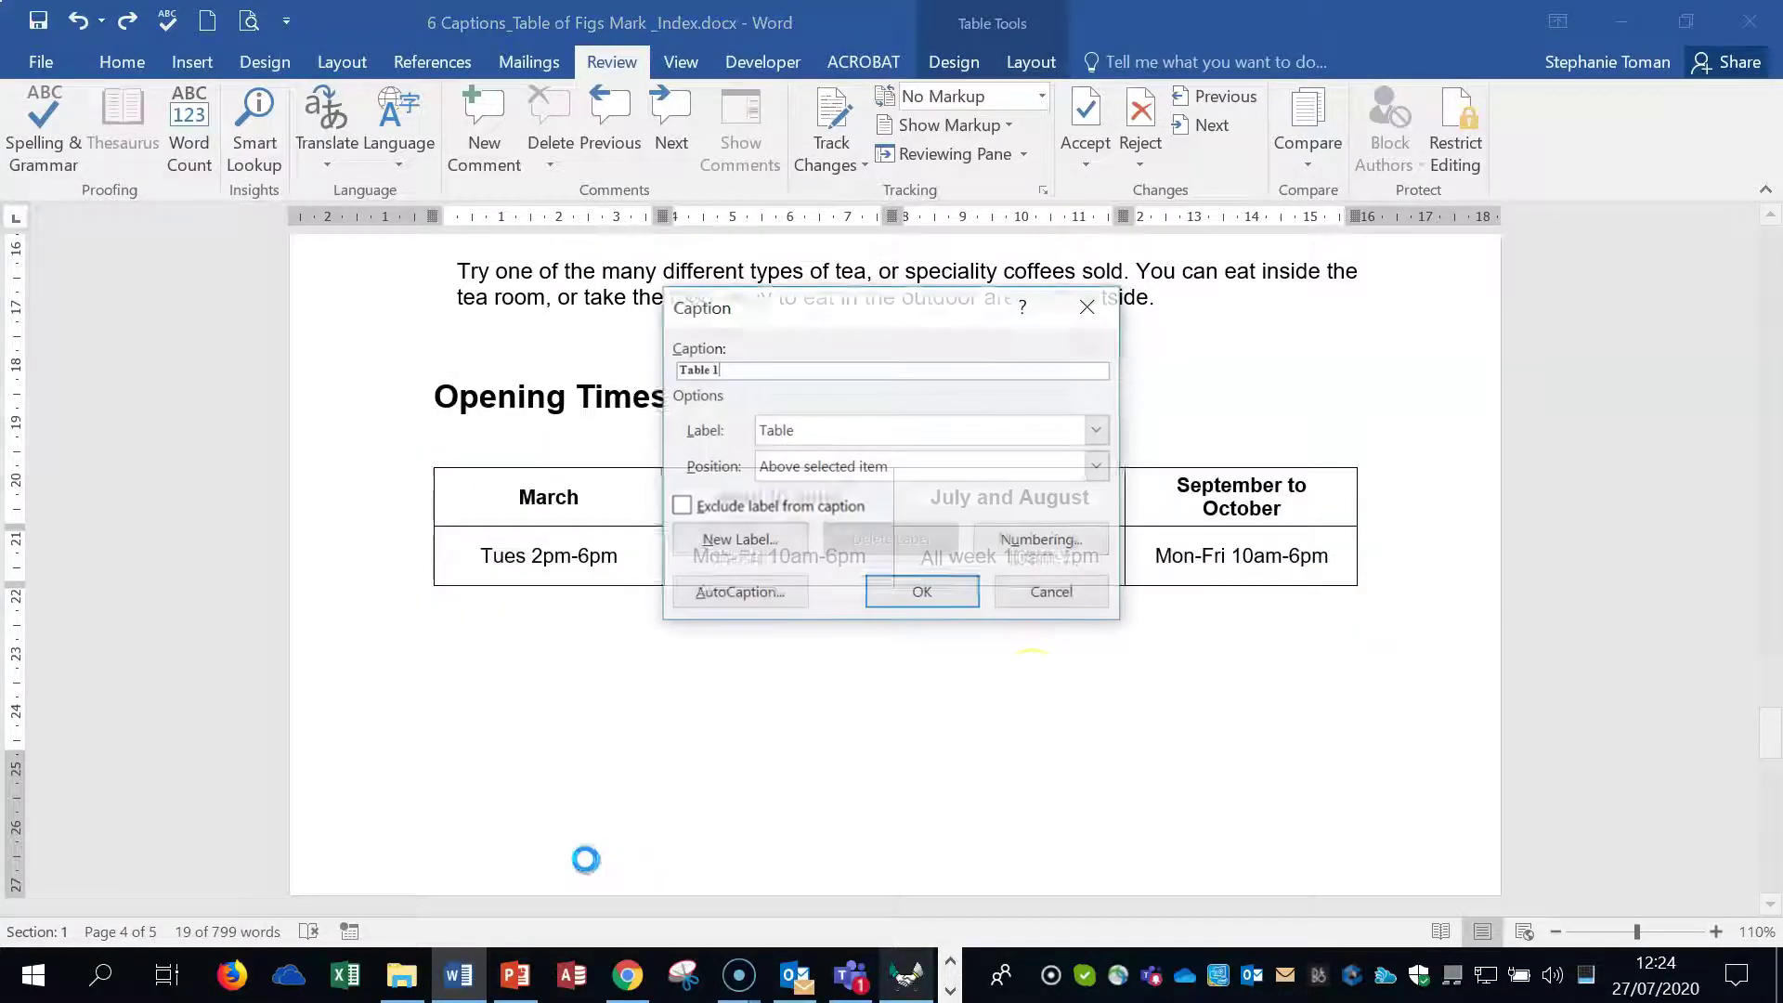
click(732, 595)
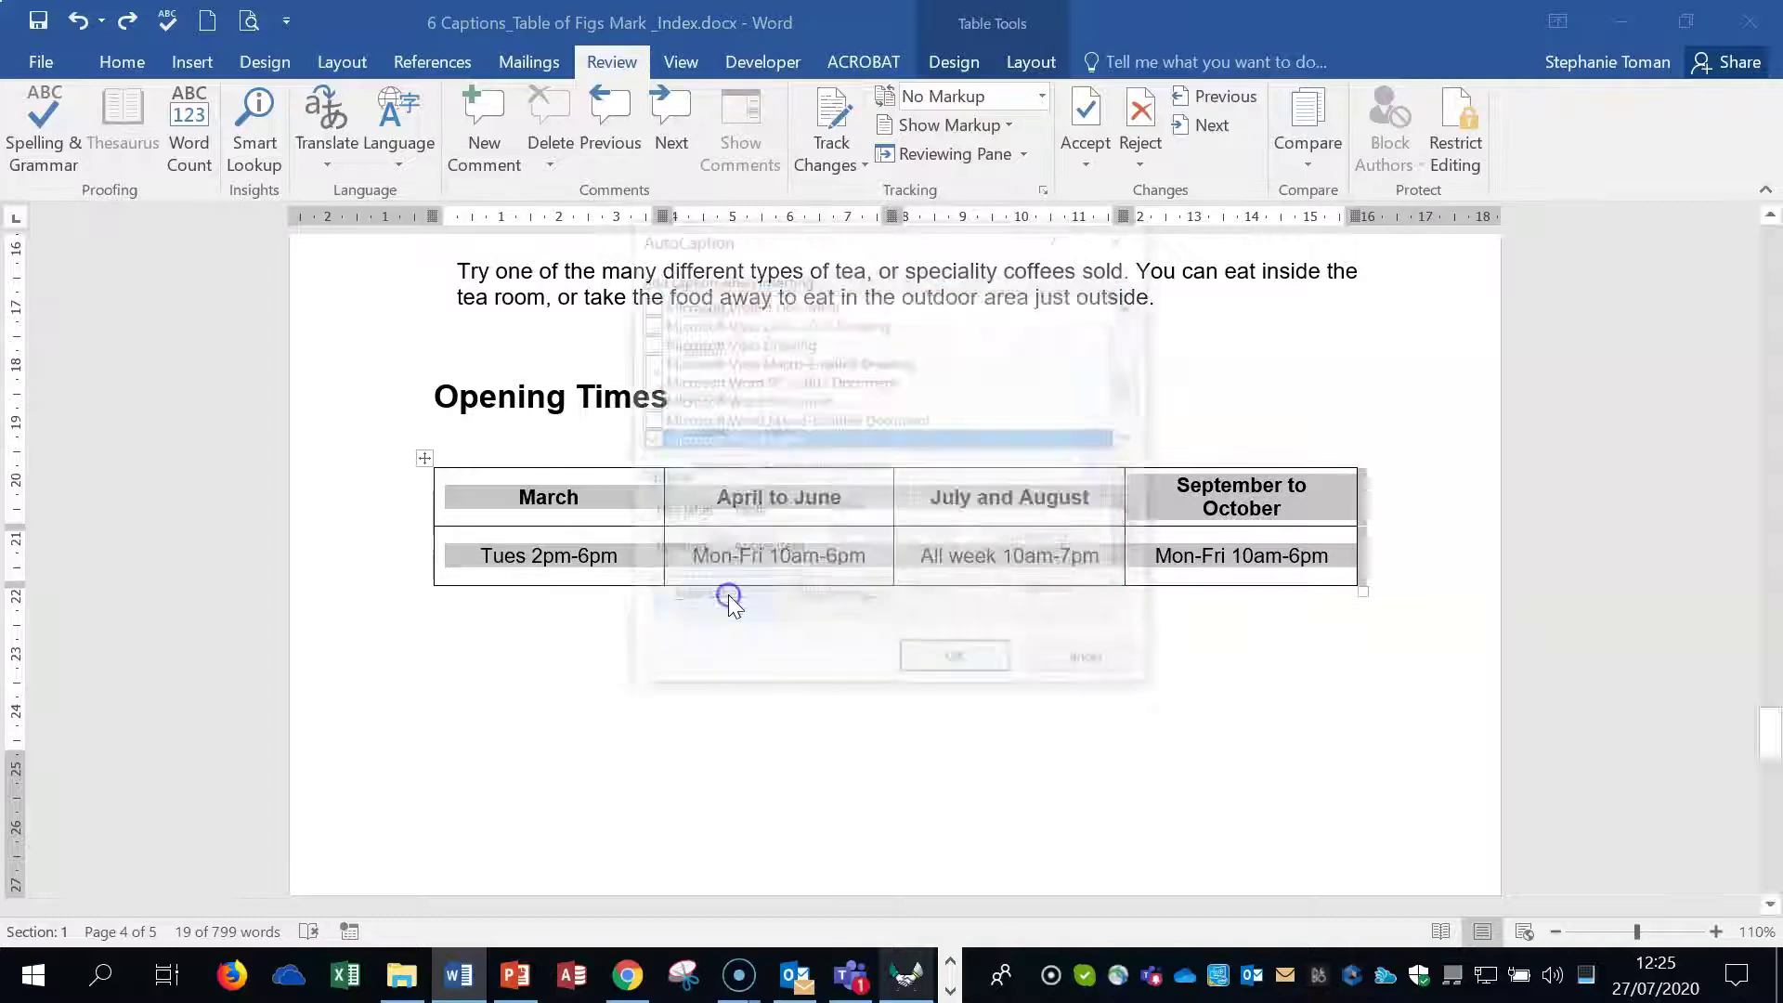
click(648, 442)
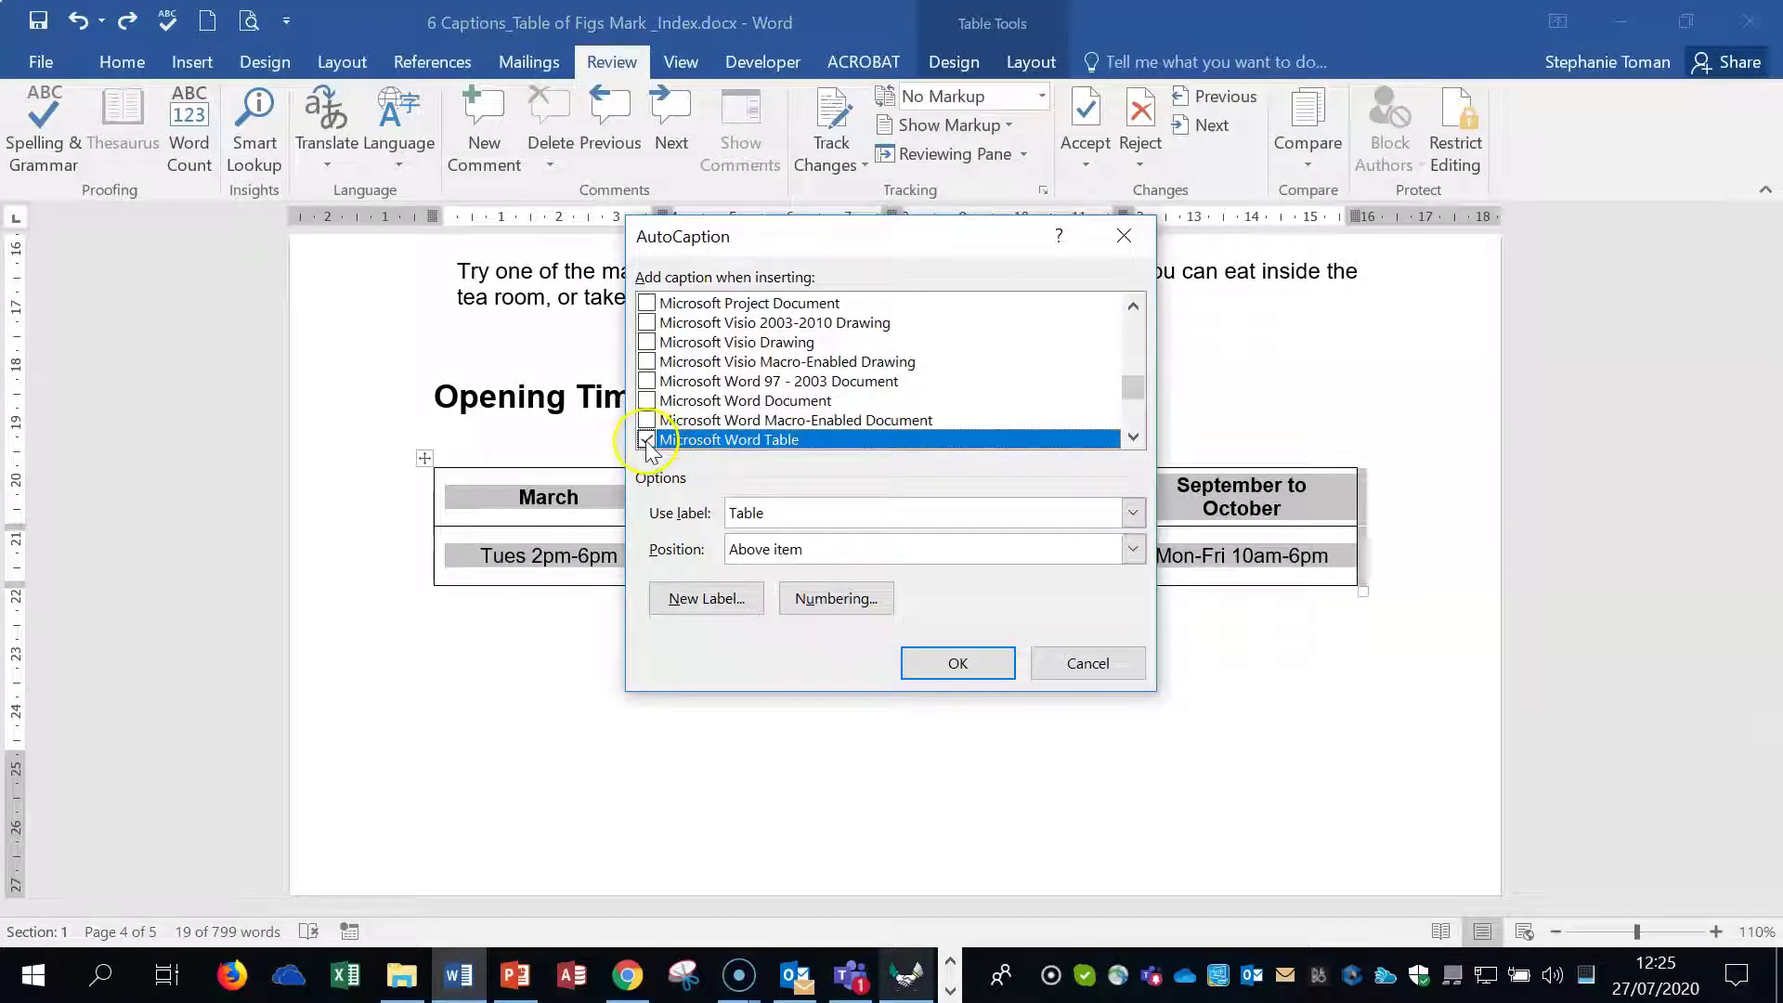
click(647, 442)
click(647, 443)
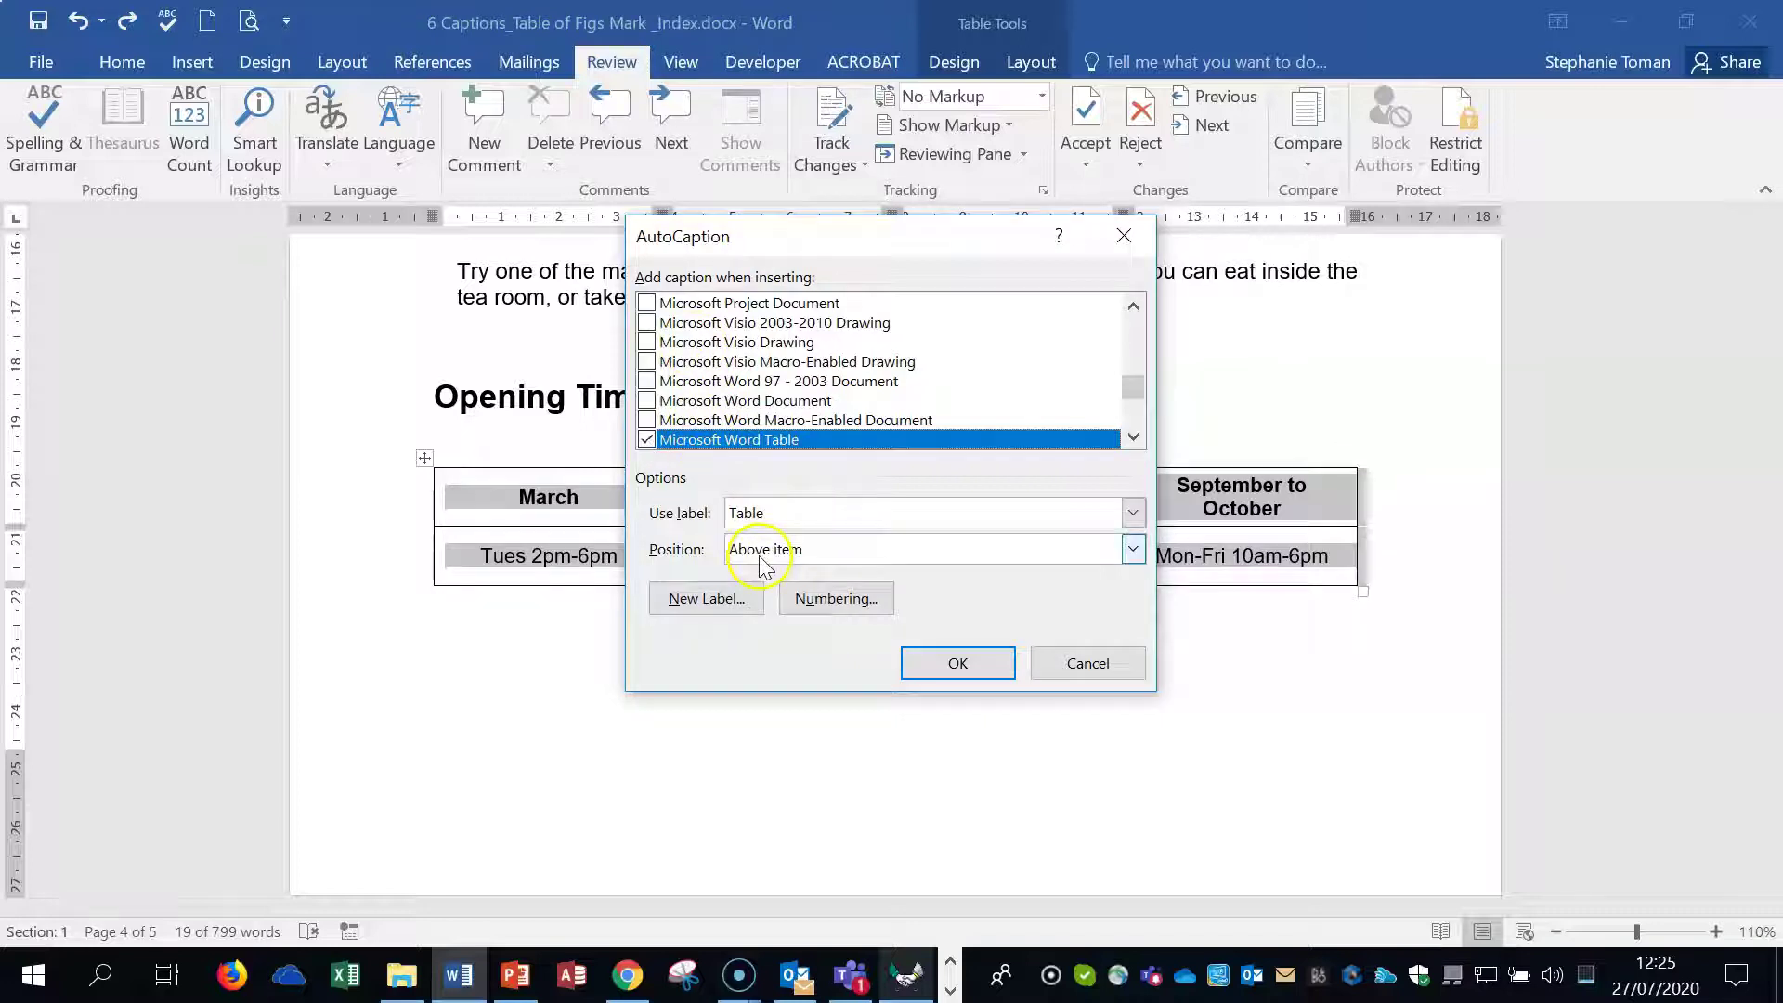
click(958, 665)
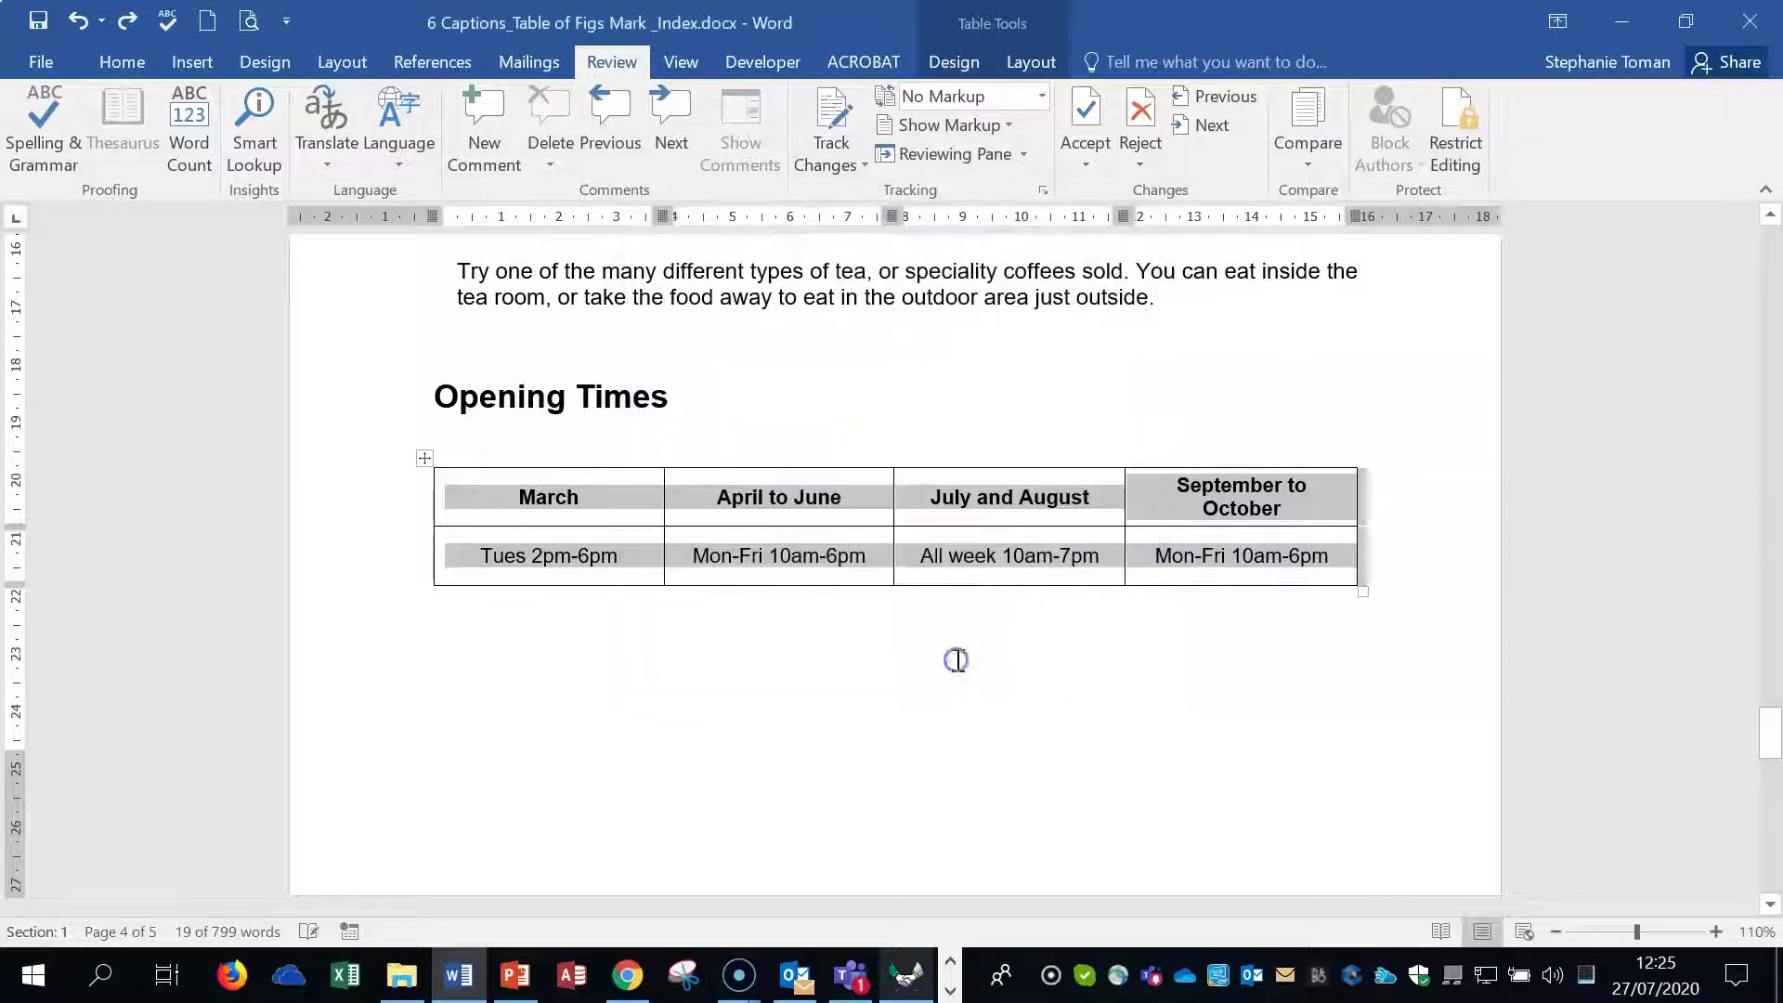
Insert a Table 1 caption with some placeholder text above the Opening Times table.
right_click(421, 455)
click(582, 849)
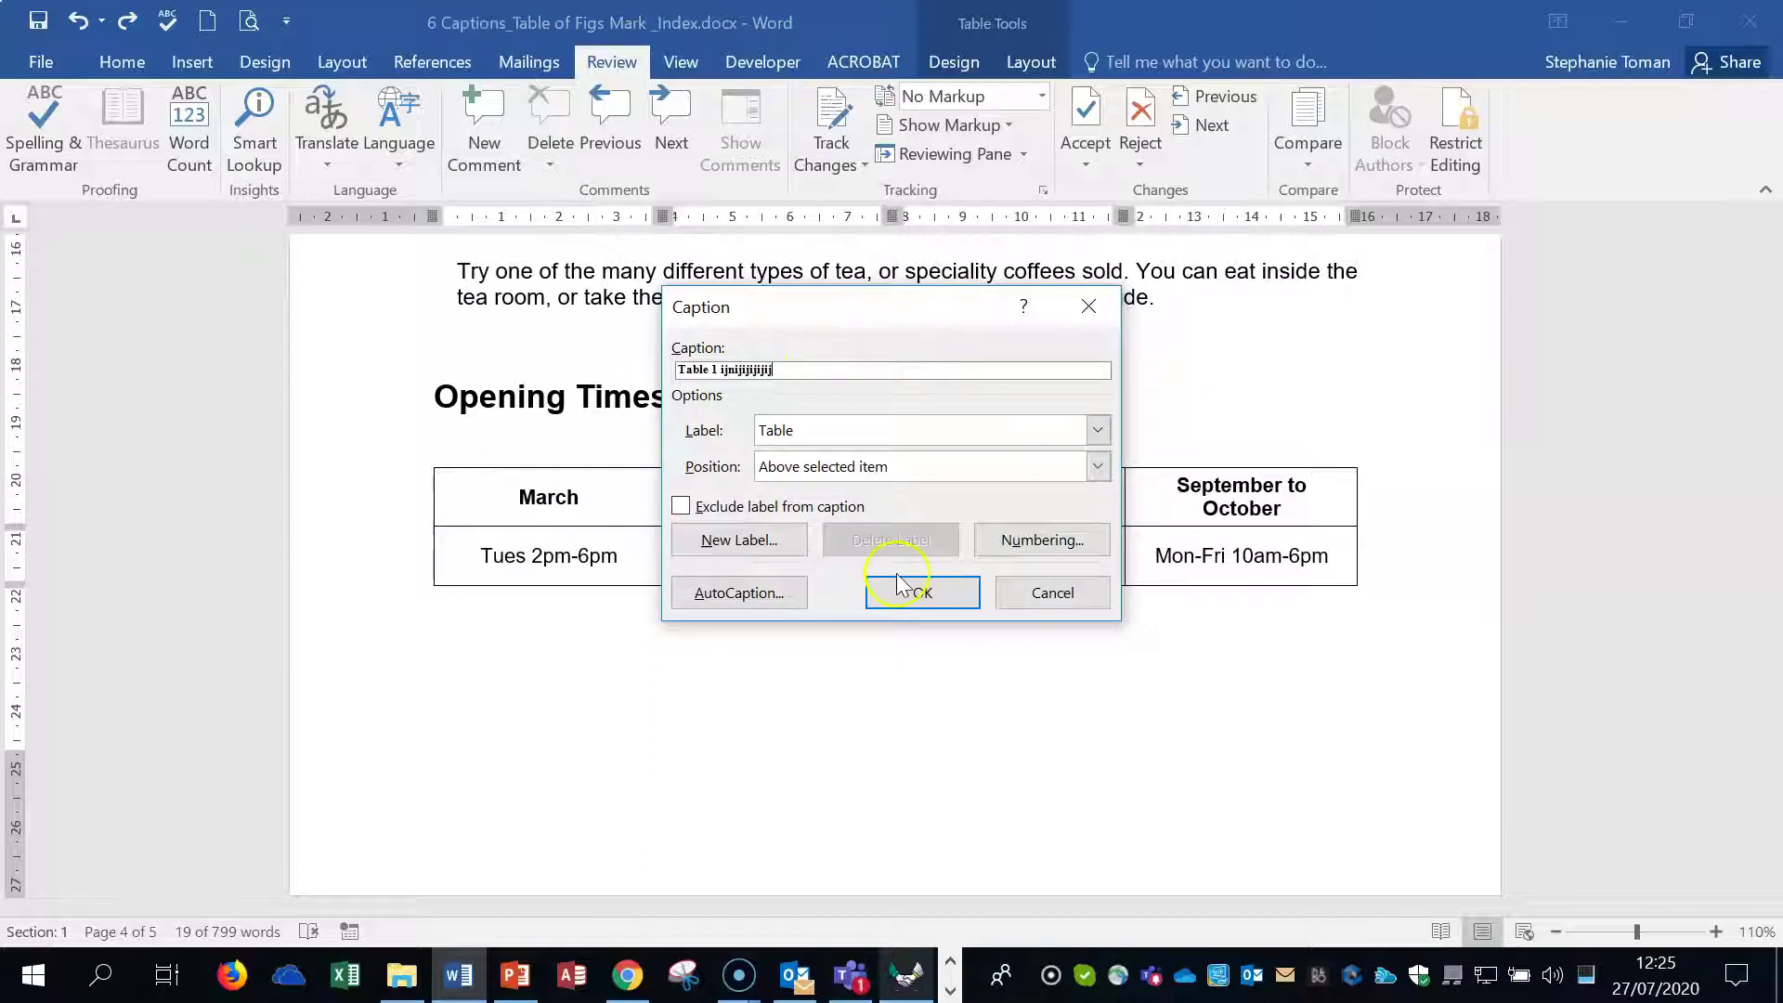
click(922, 593)
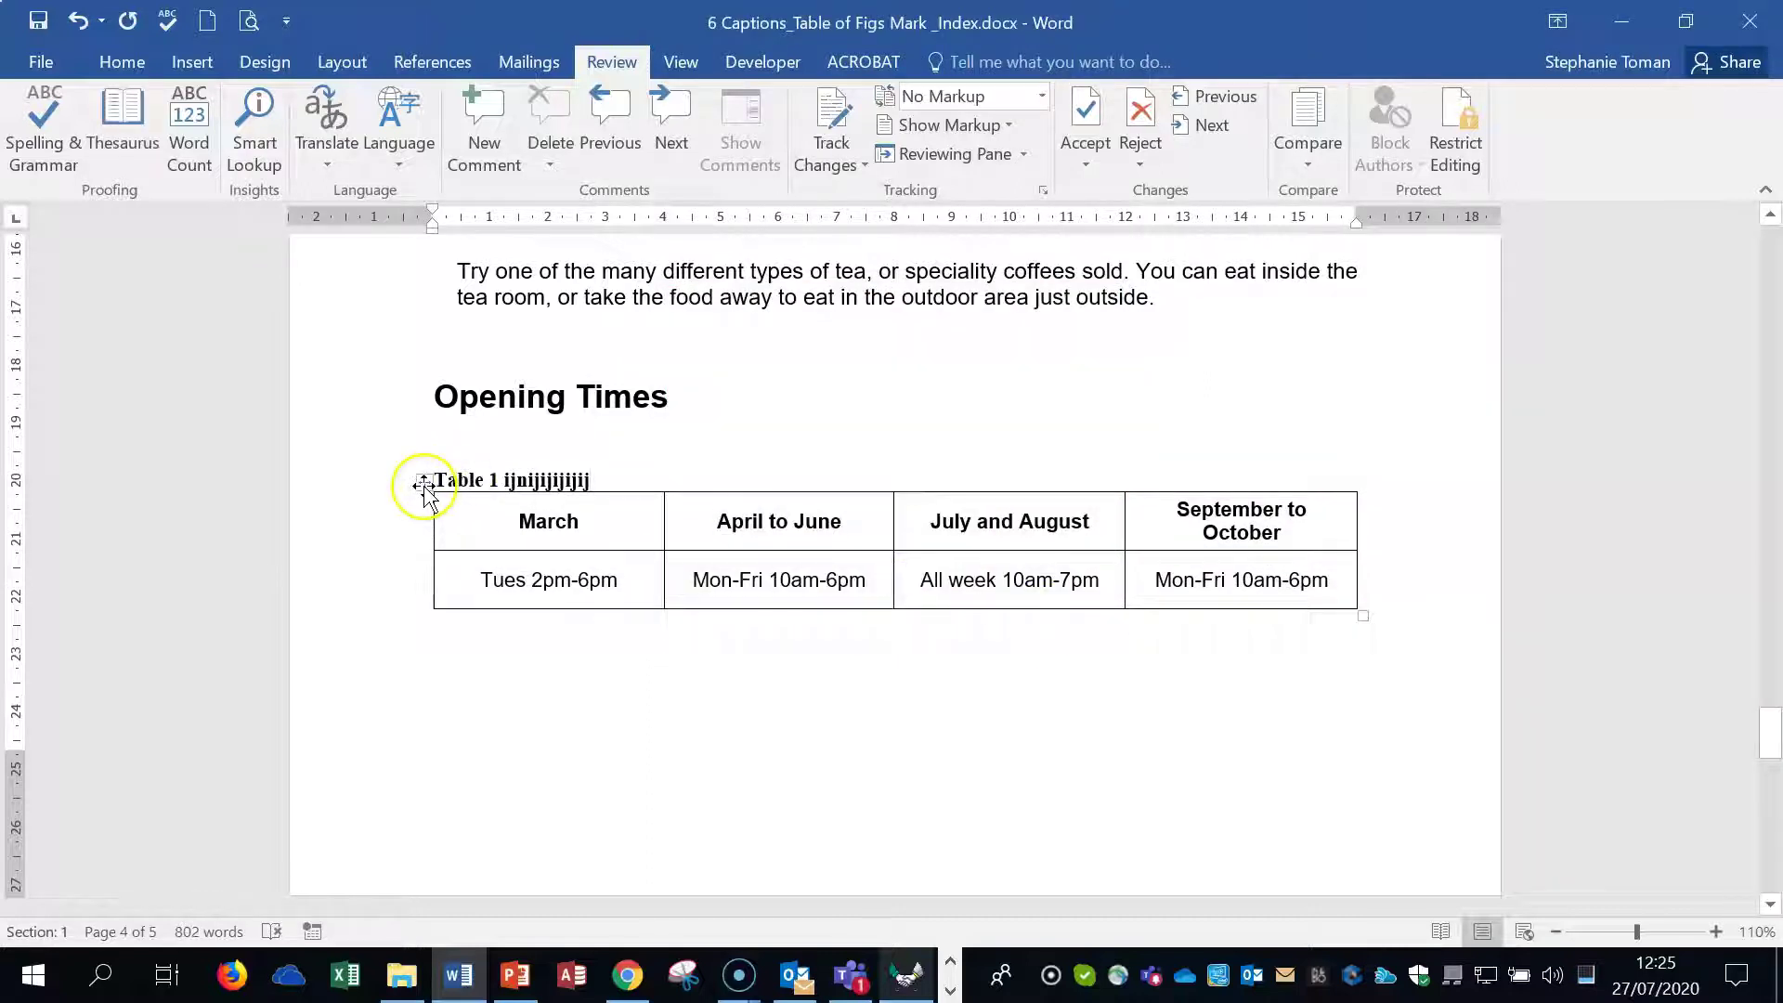
Copy the Opening Times table and paste it on the empty line below, so it gets an automatic caption.
right_click(423, 485)
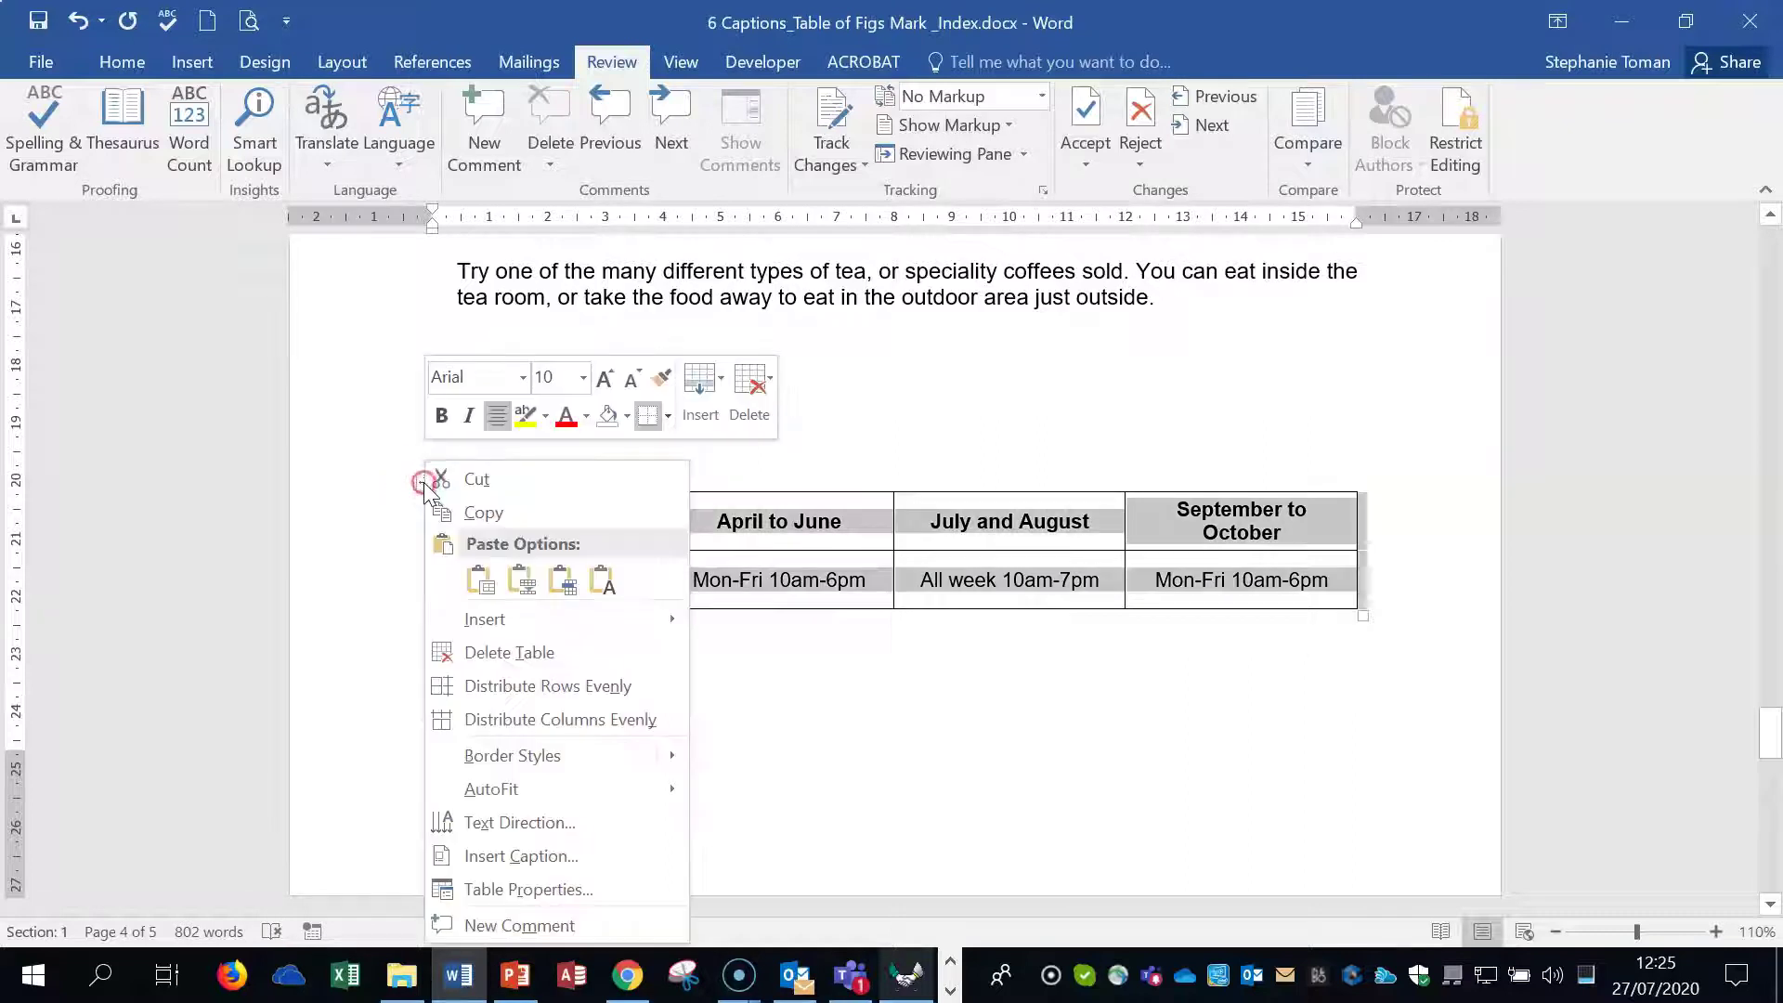
click(478, 510)
click(437, 643)
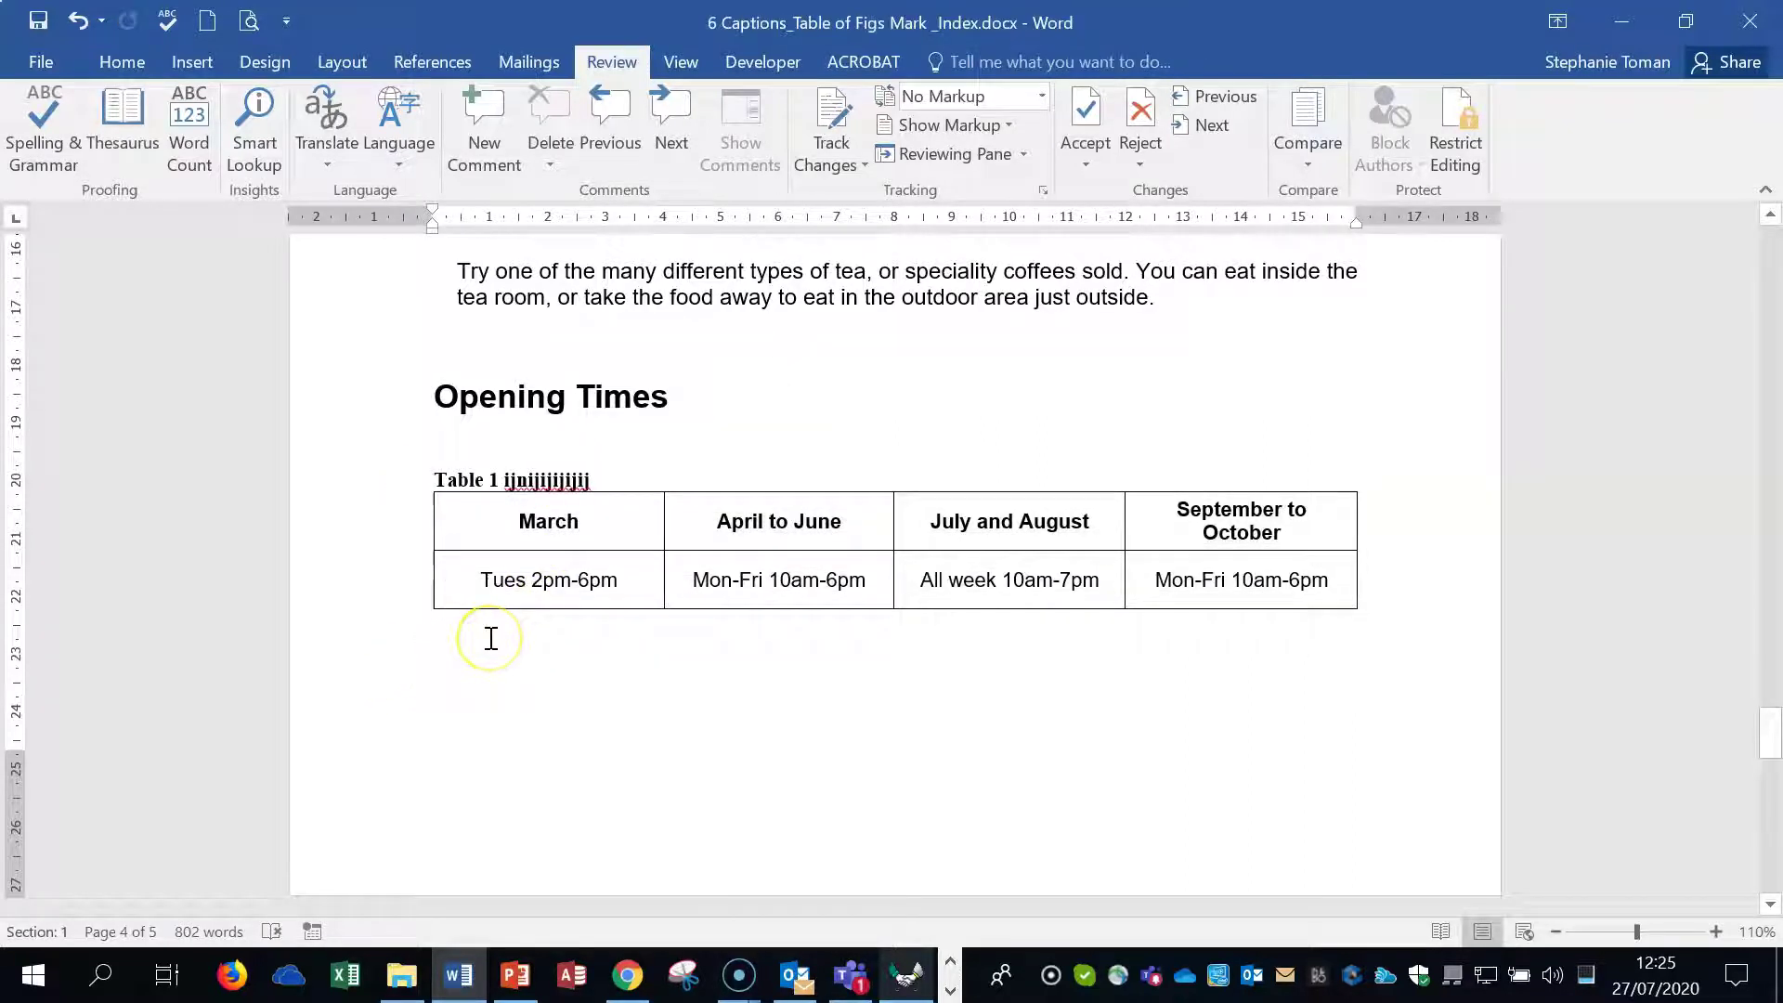
key(ctrl+v)
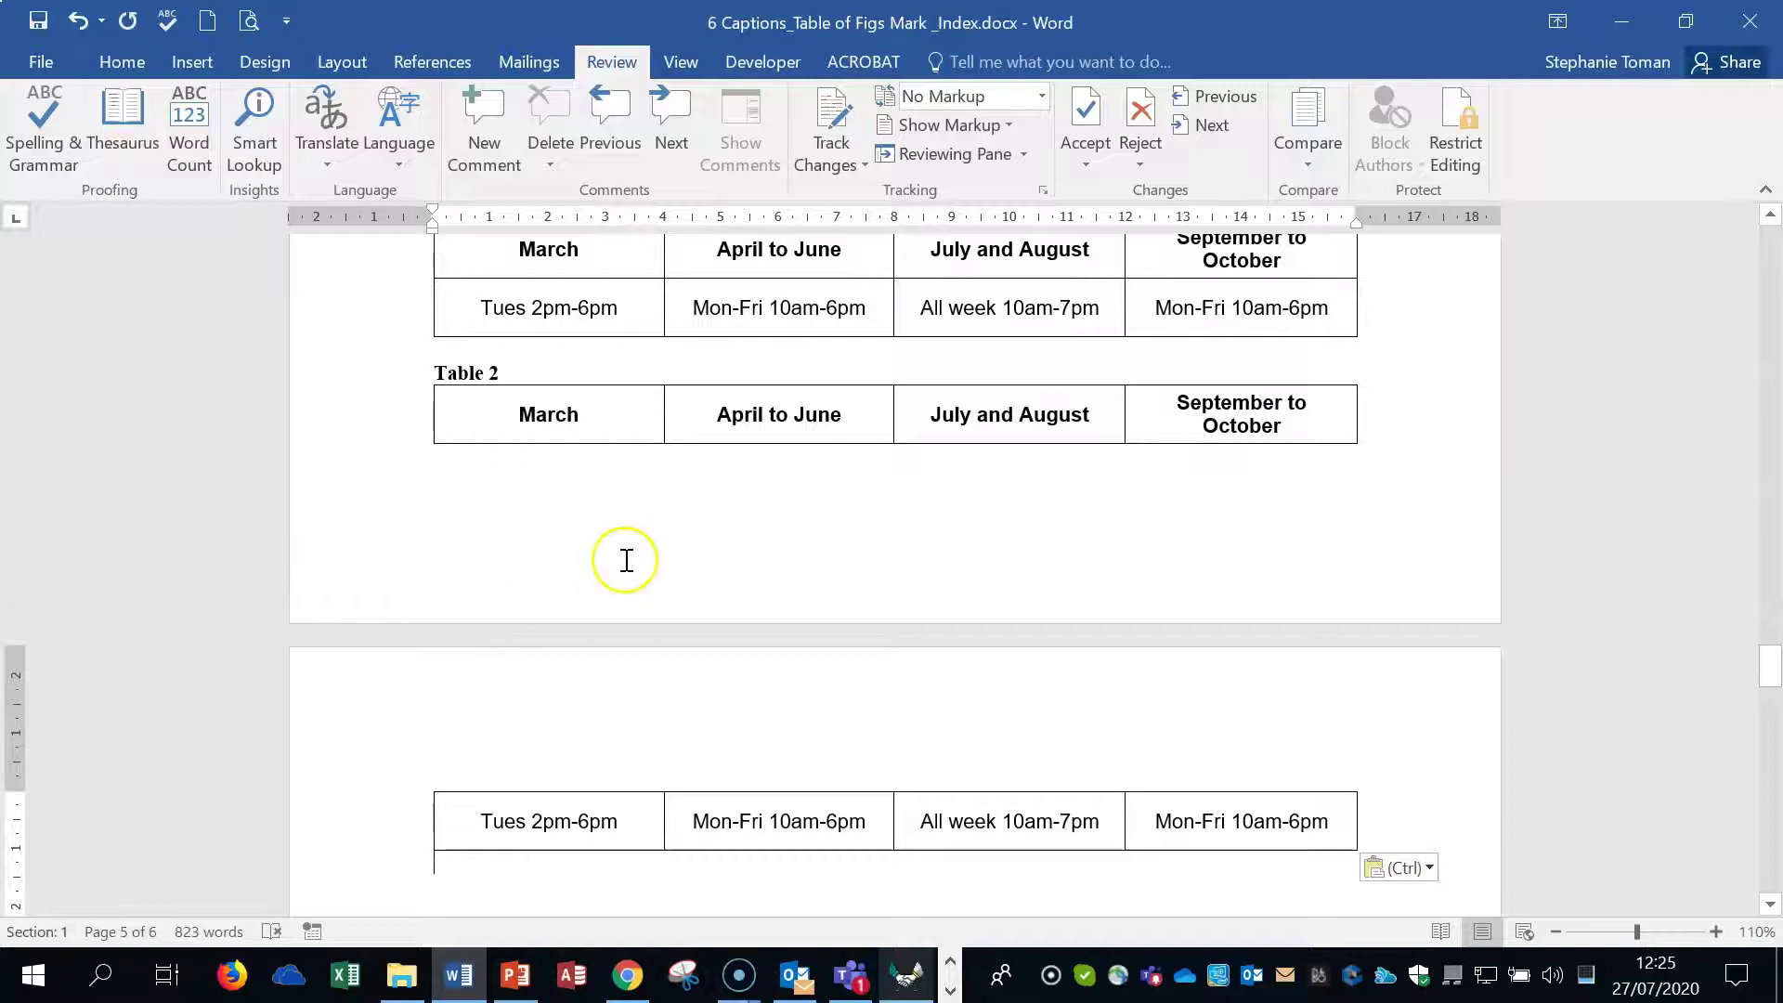
click(536, 376)
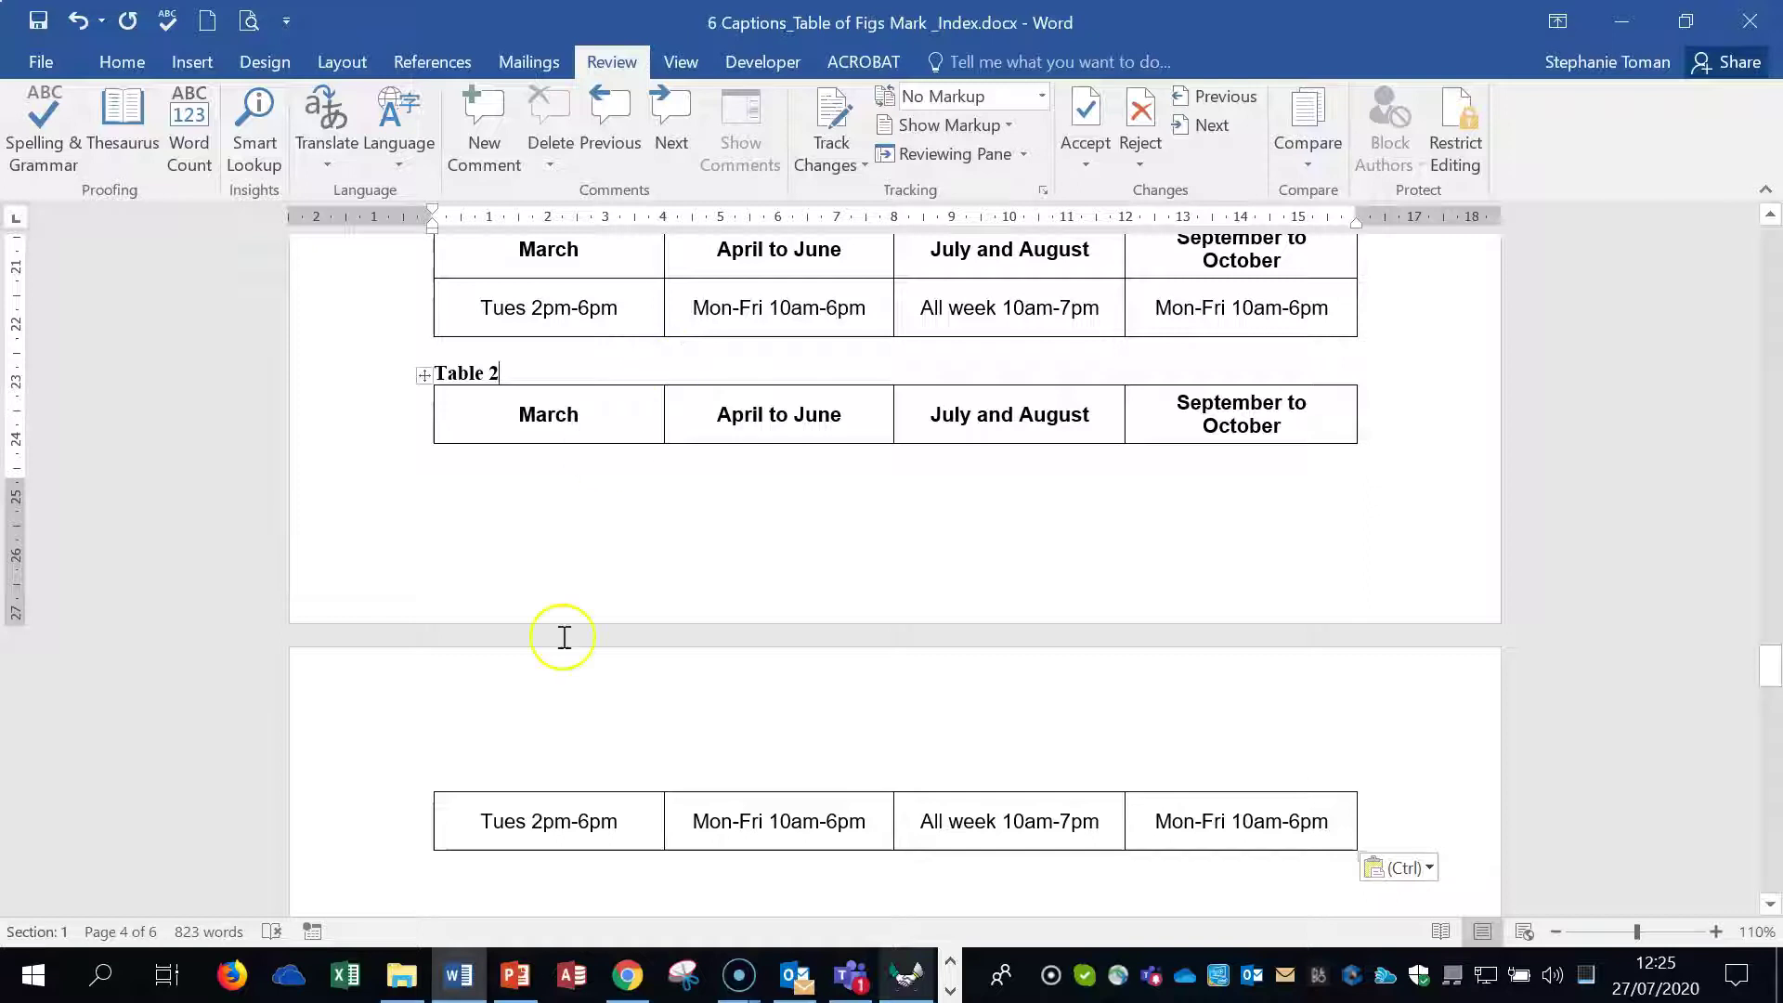
Paste another copy of the table on the empty line at the end of the next page's table and delete its automatic caption.
click(628, 777)
click(477, 625)
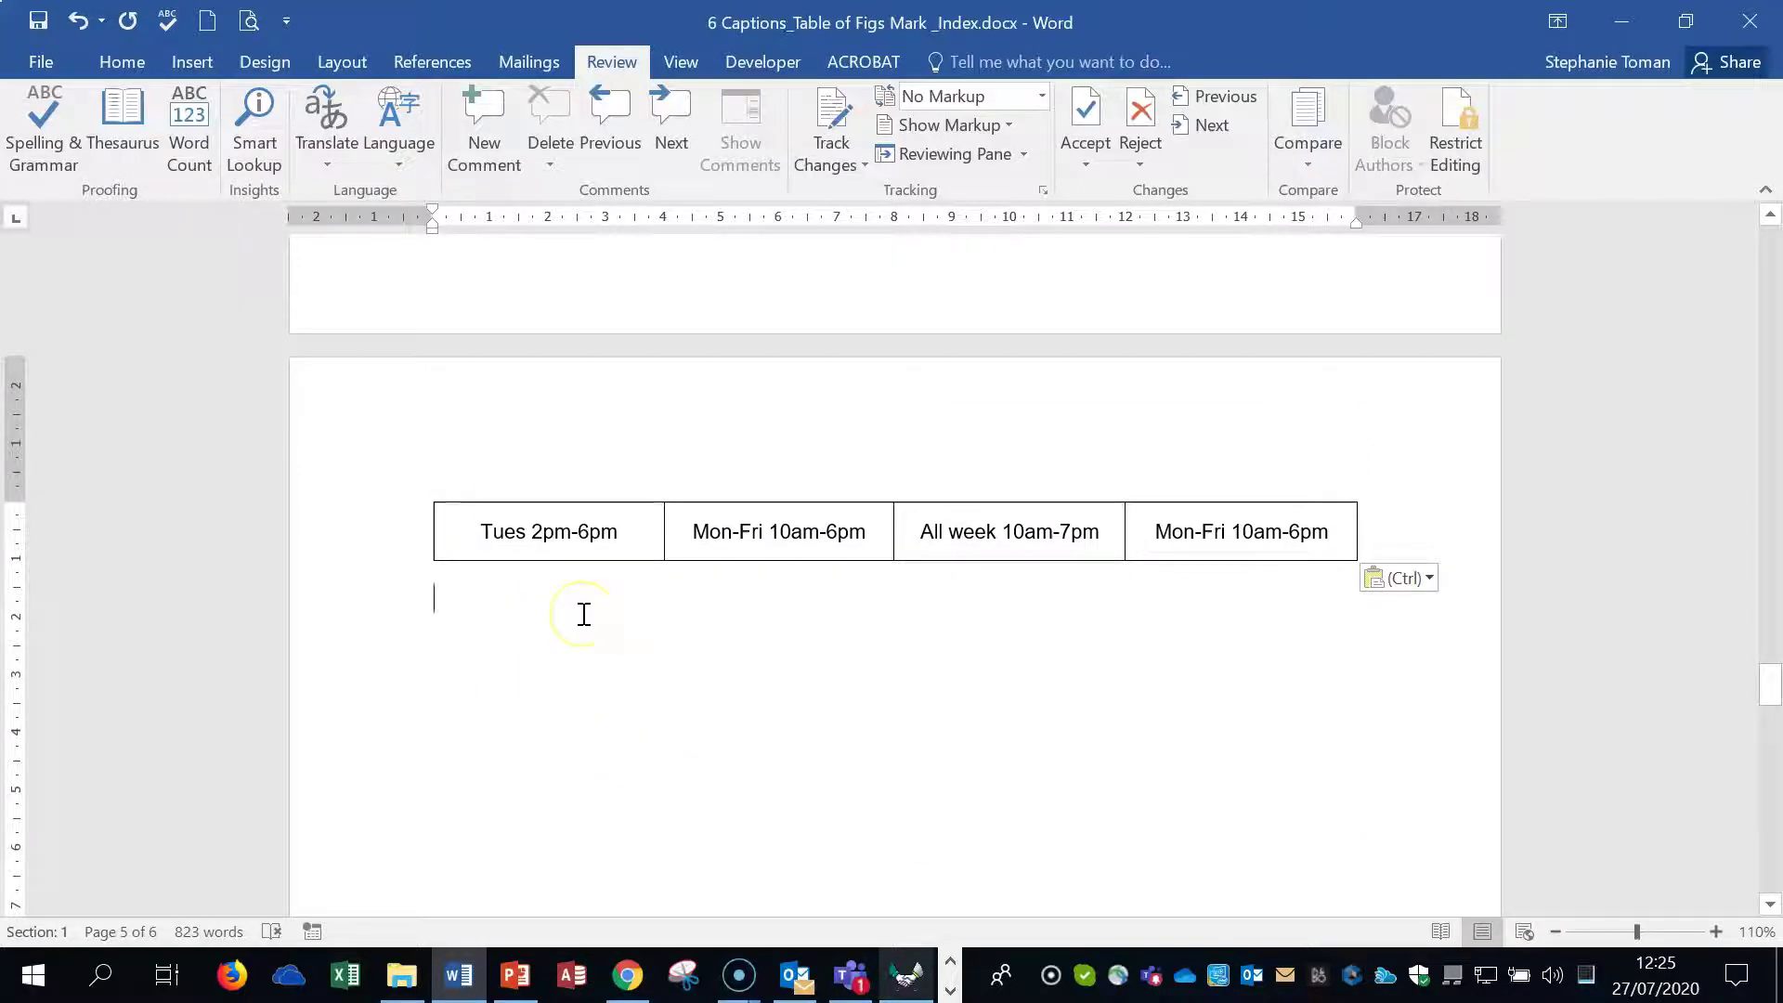
key(ctrl+v)
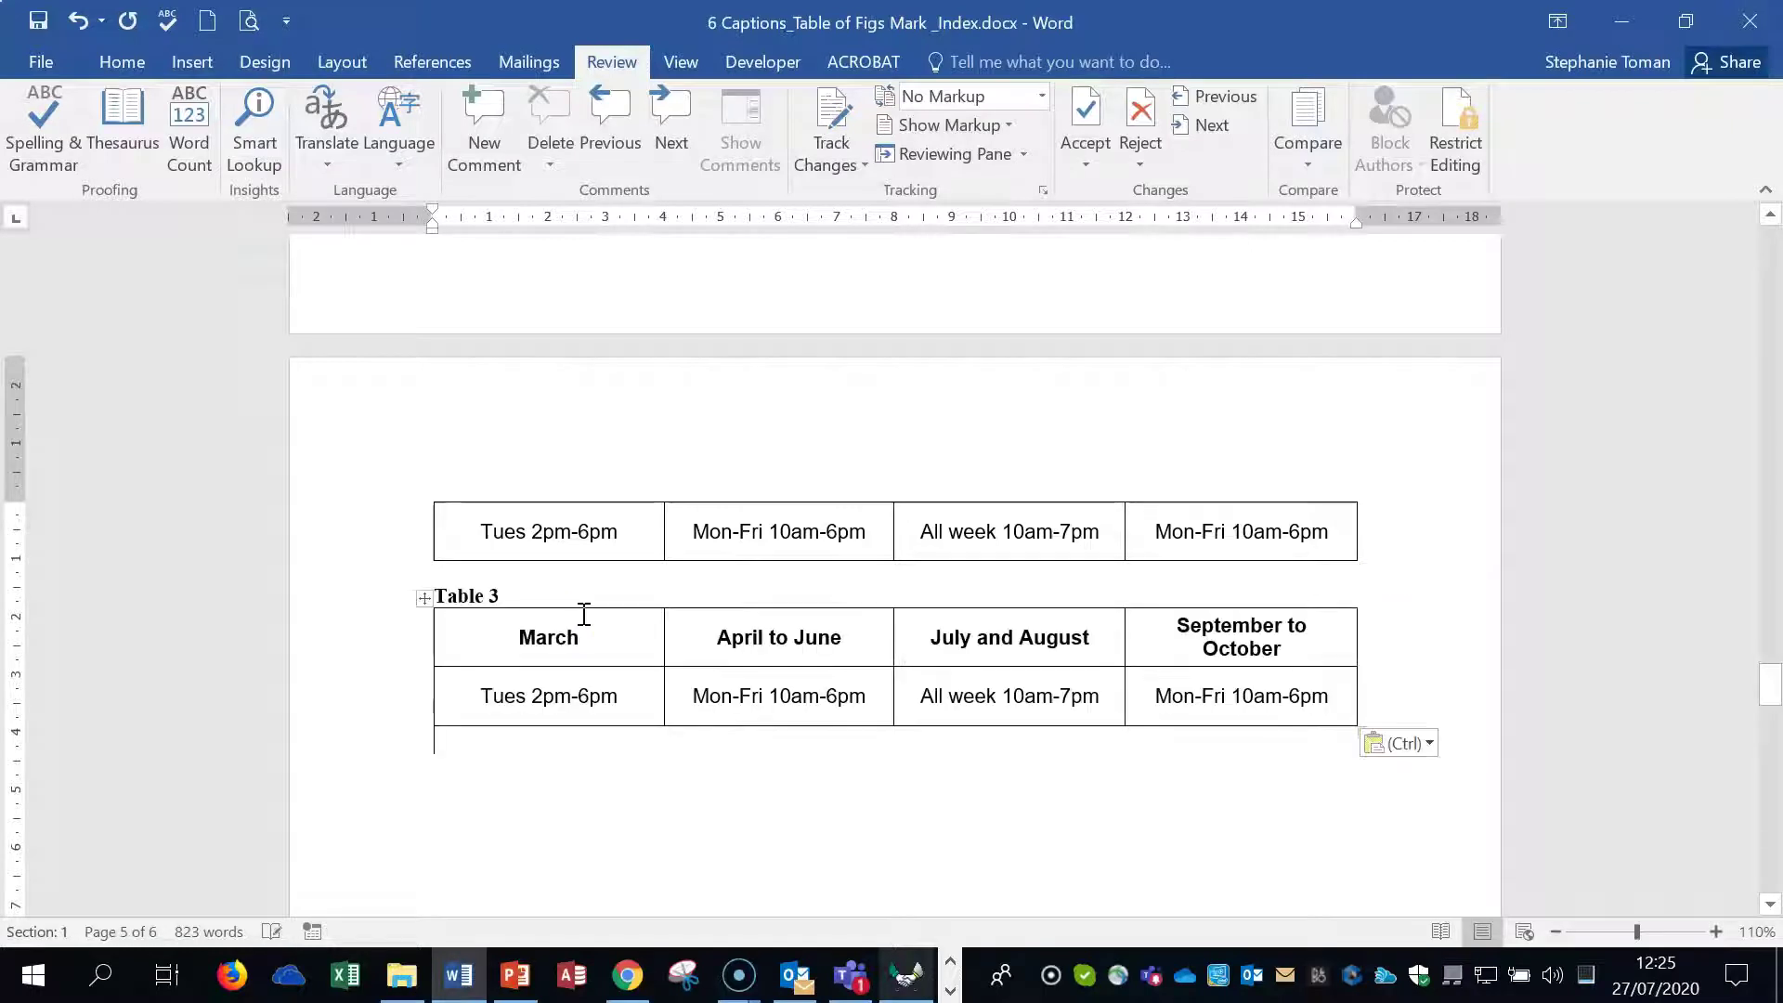
drag(523, 599, 425, 595)
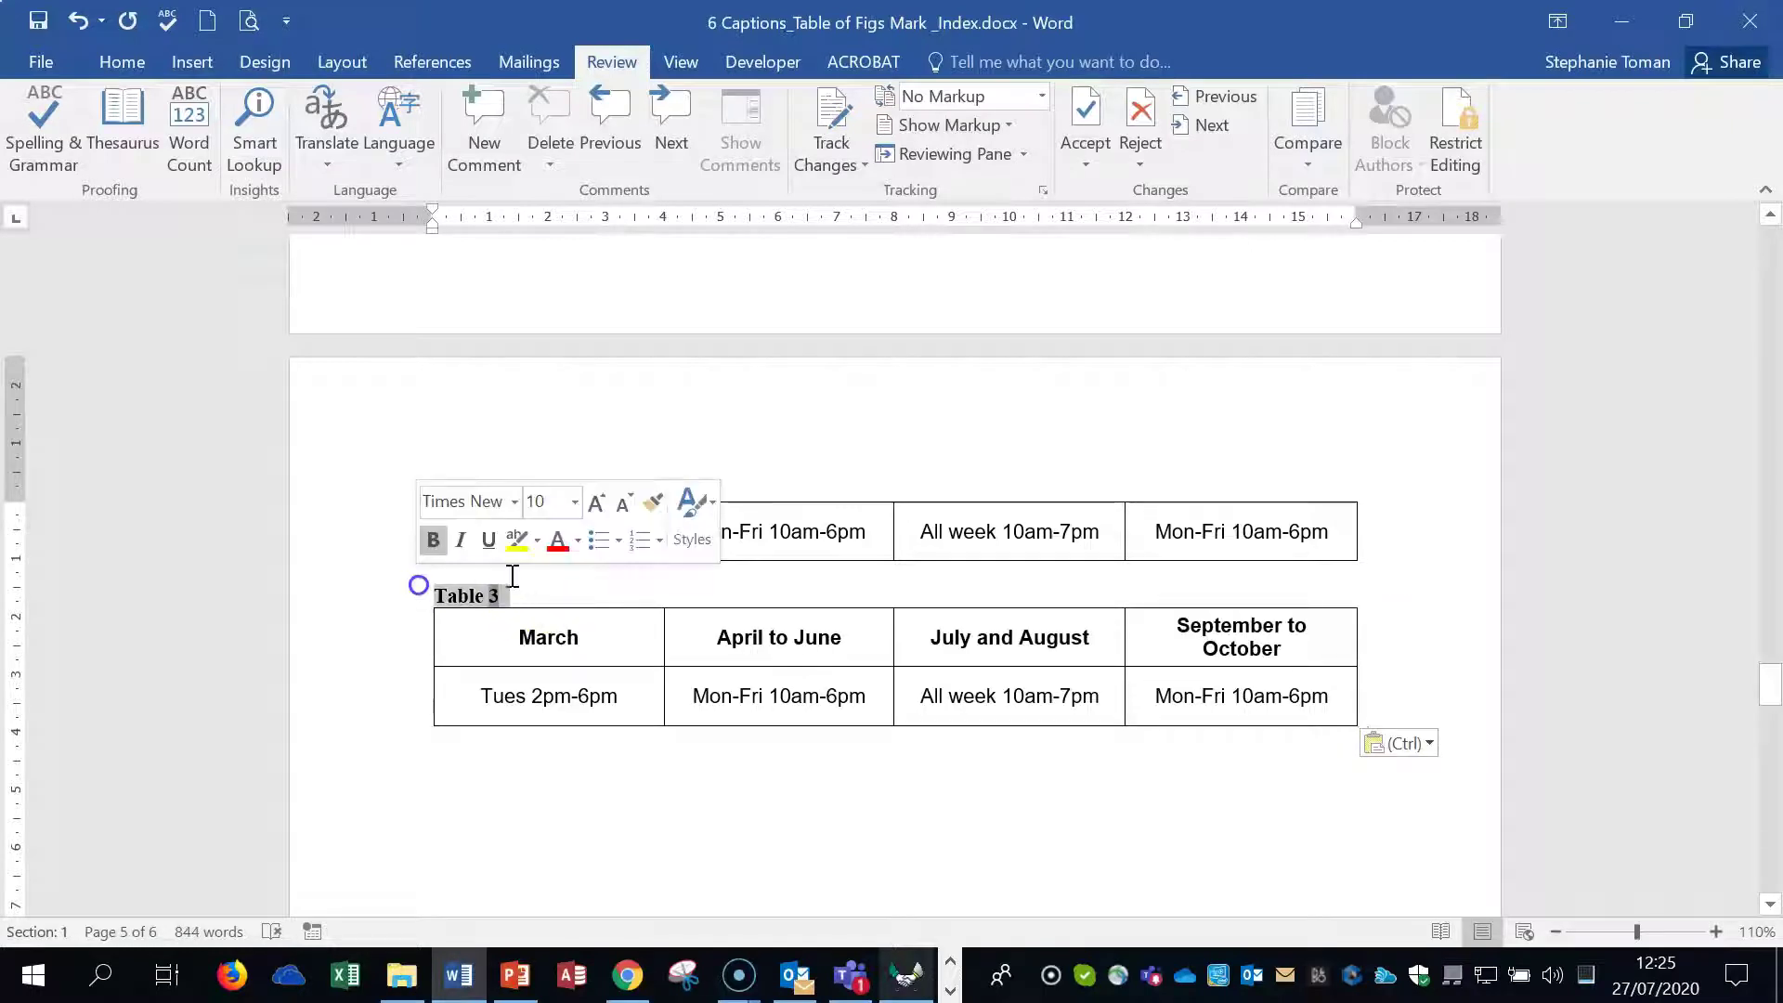
key(Delete)
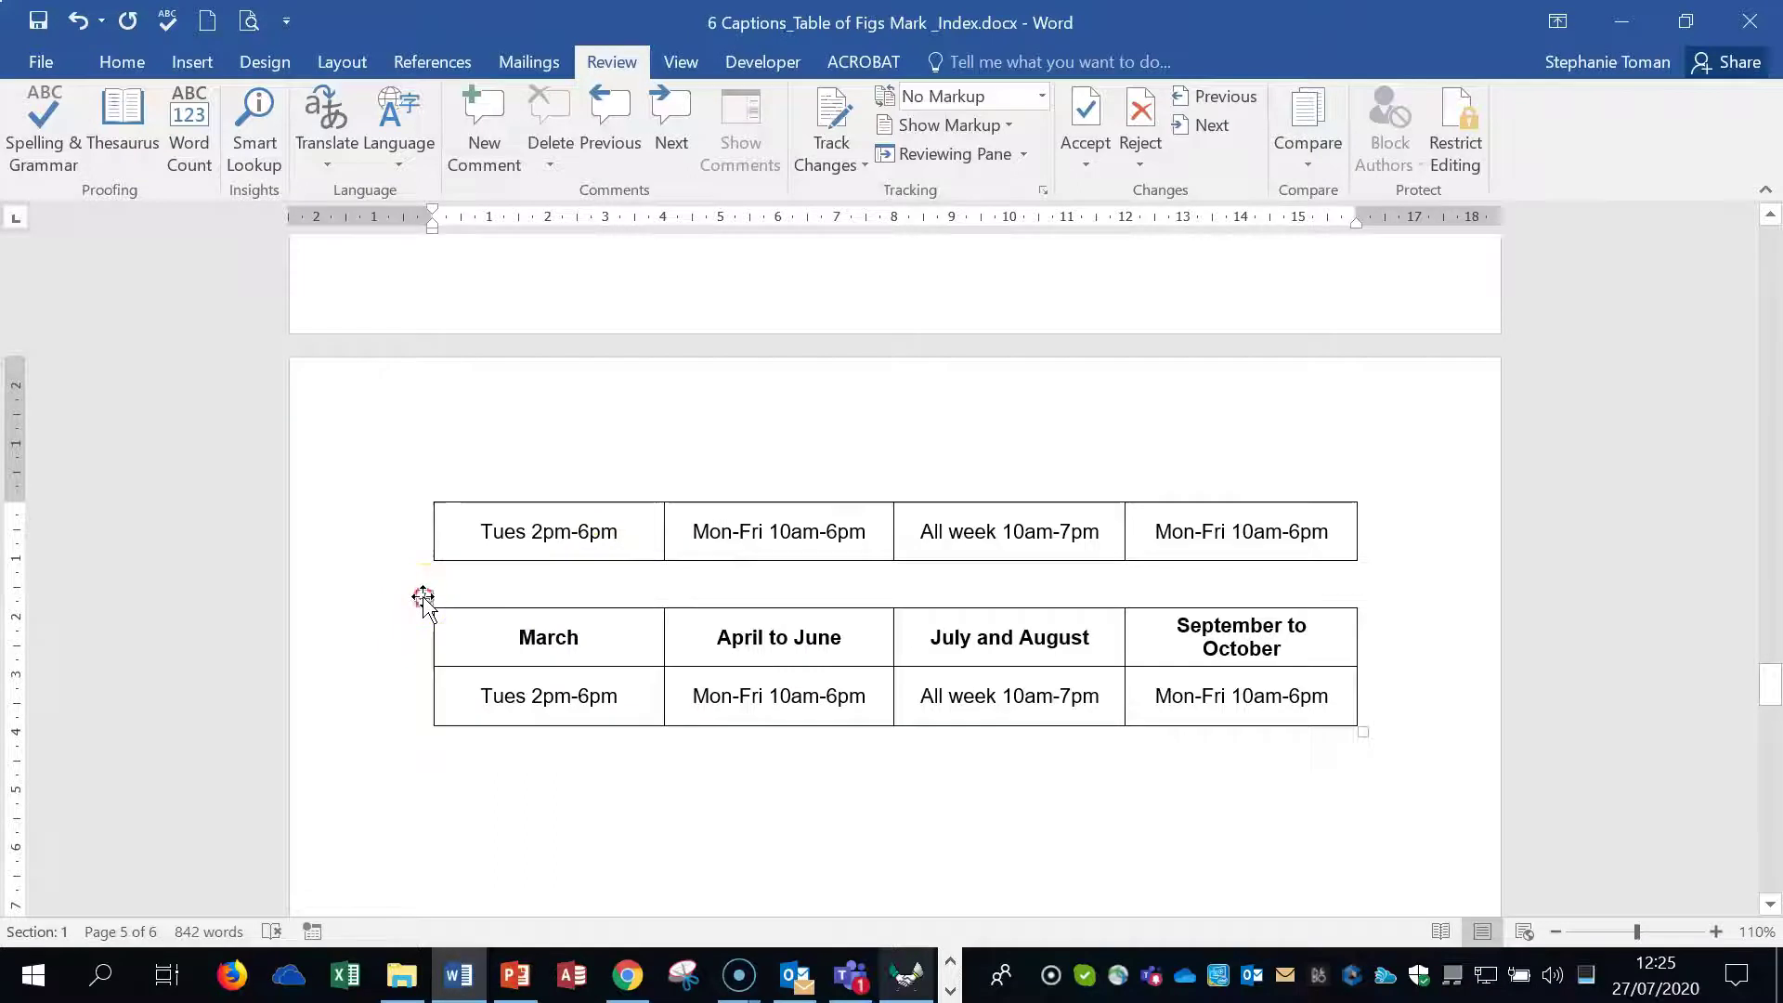
Open the caption settings for the lower opening times table on page 5 and add a new caption label named Image 1.
right_click(423, 599)
click(594, 517)
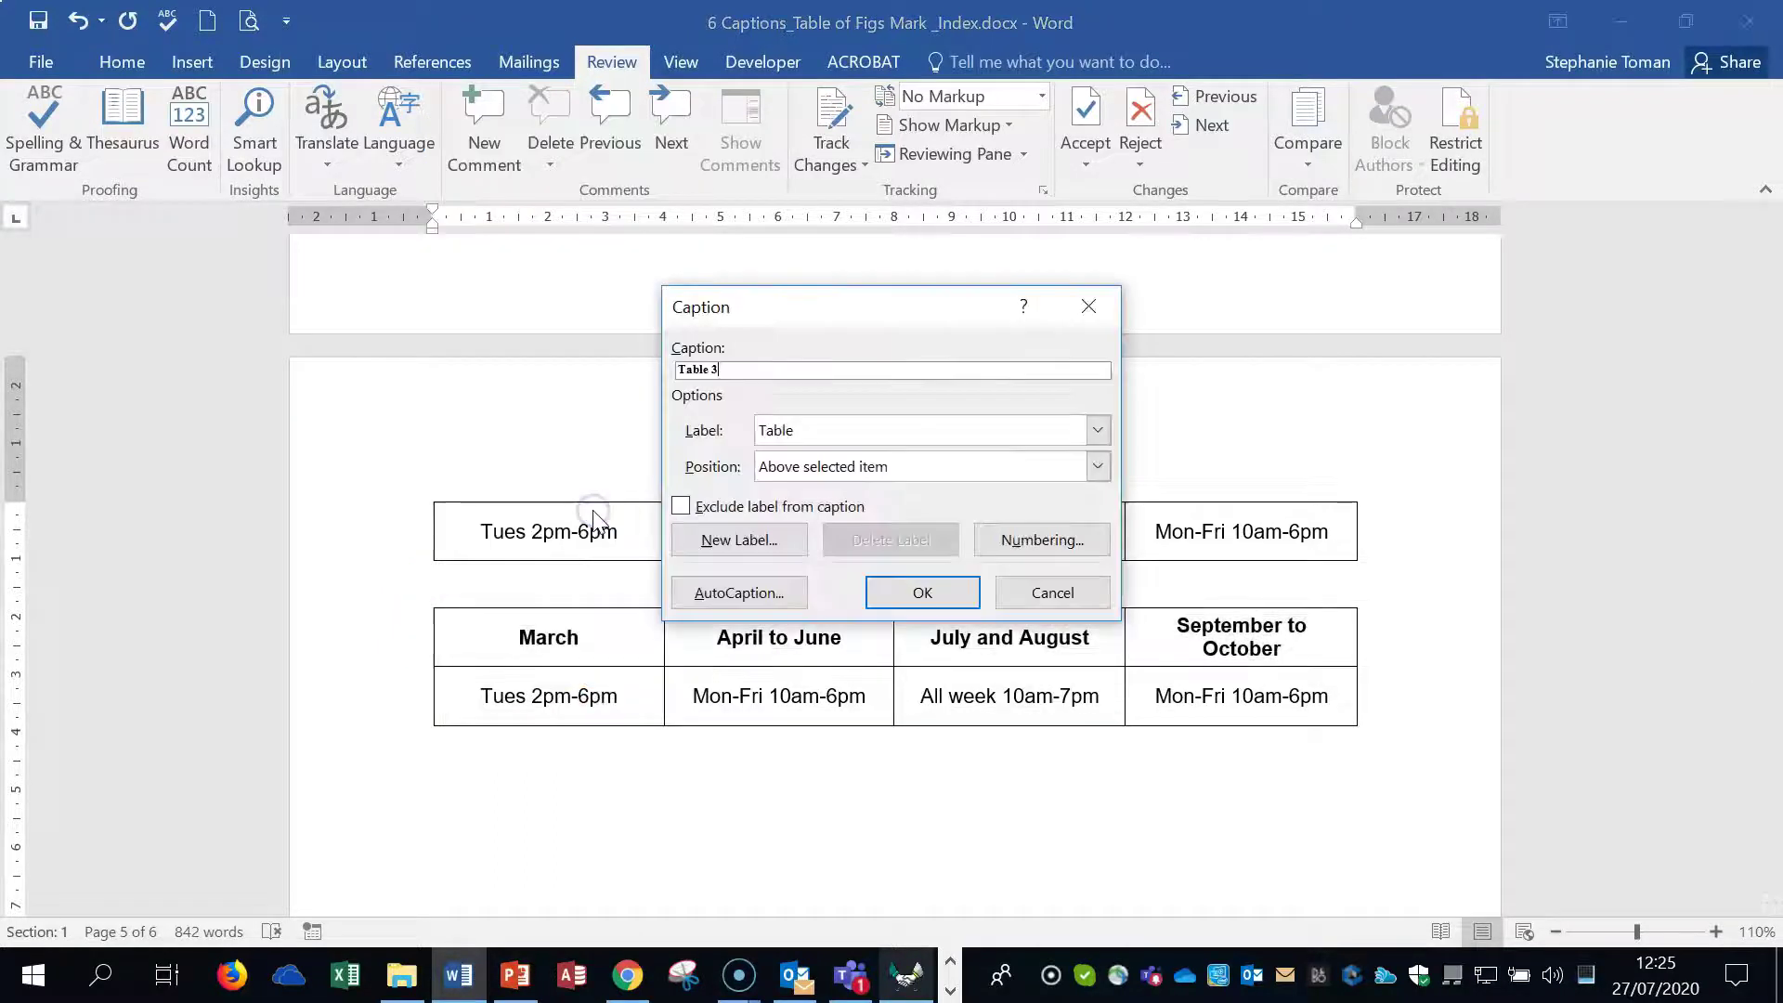
click(1099, 431)
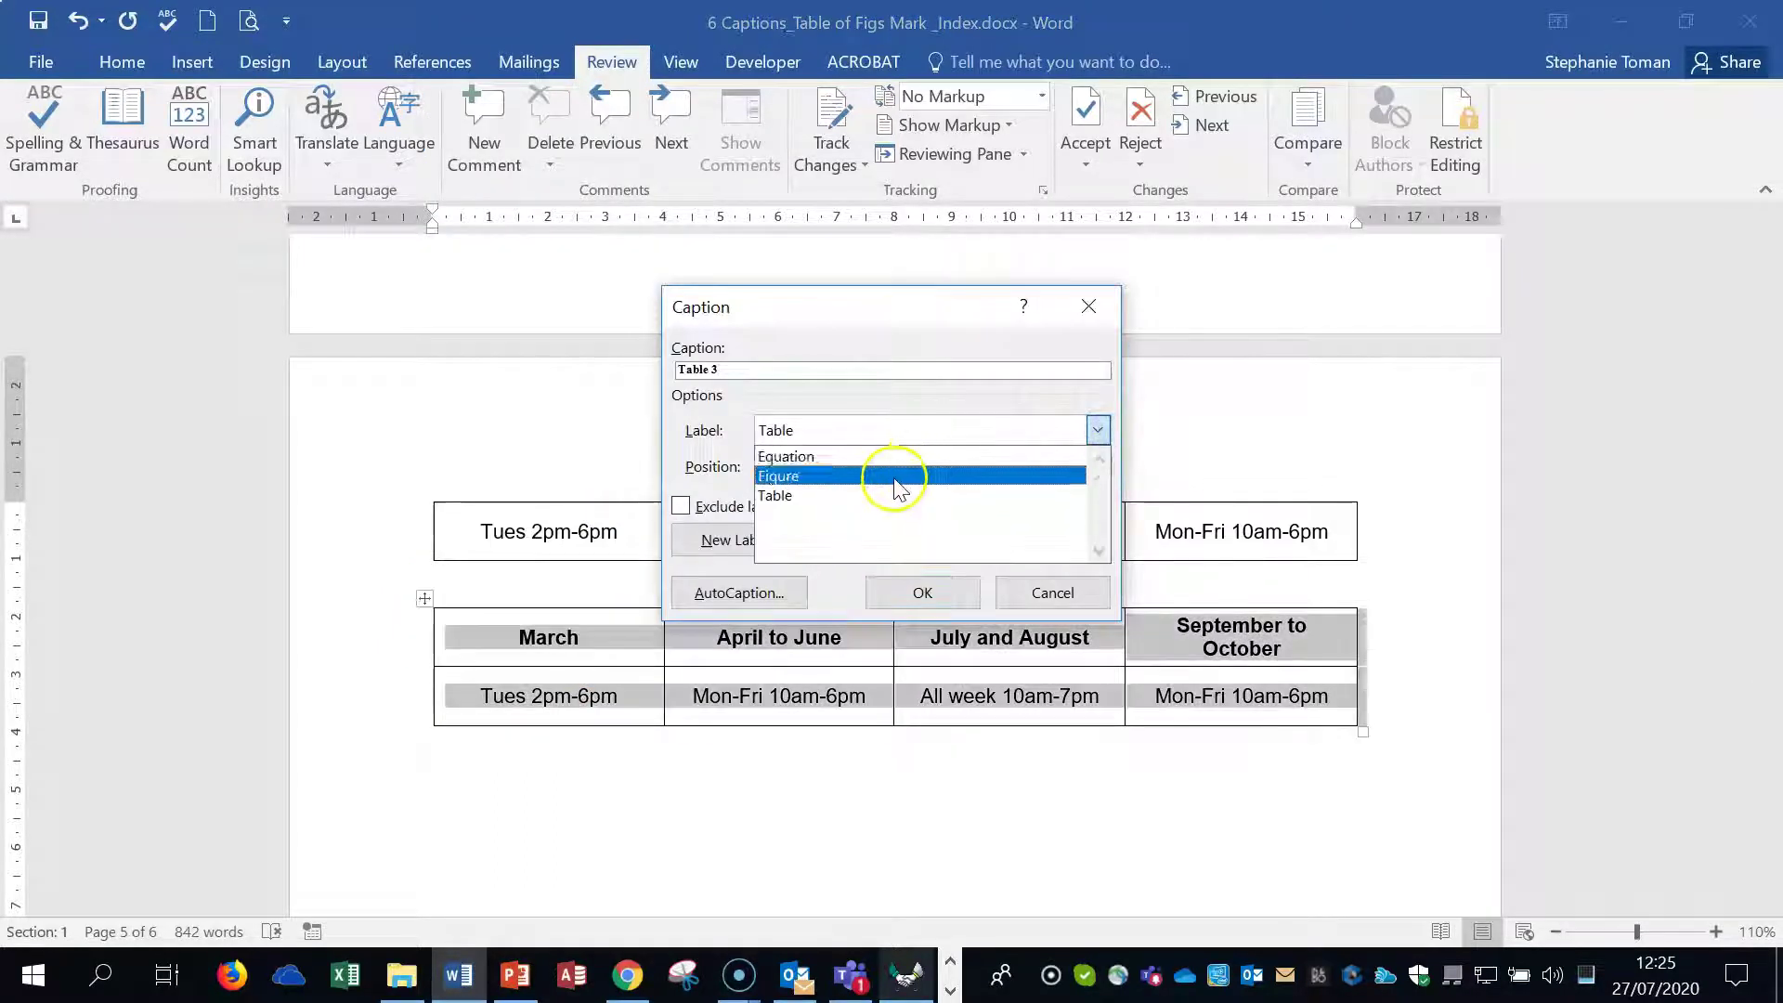
click(731, 543)
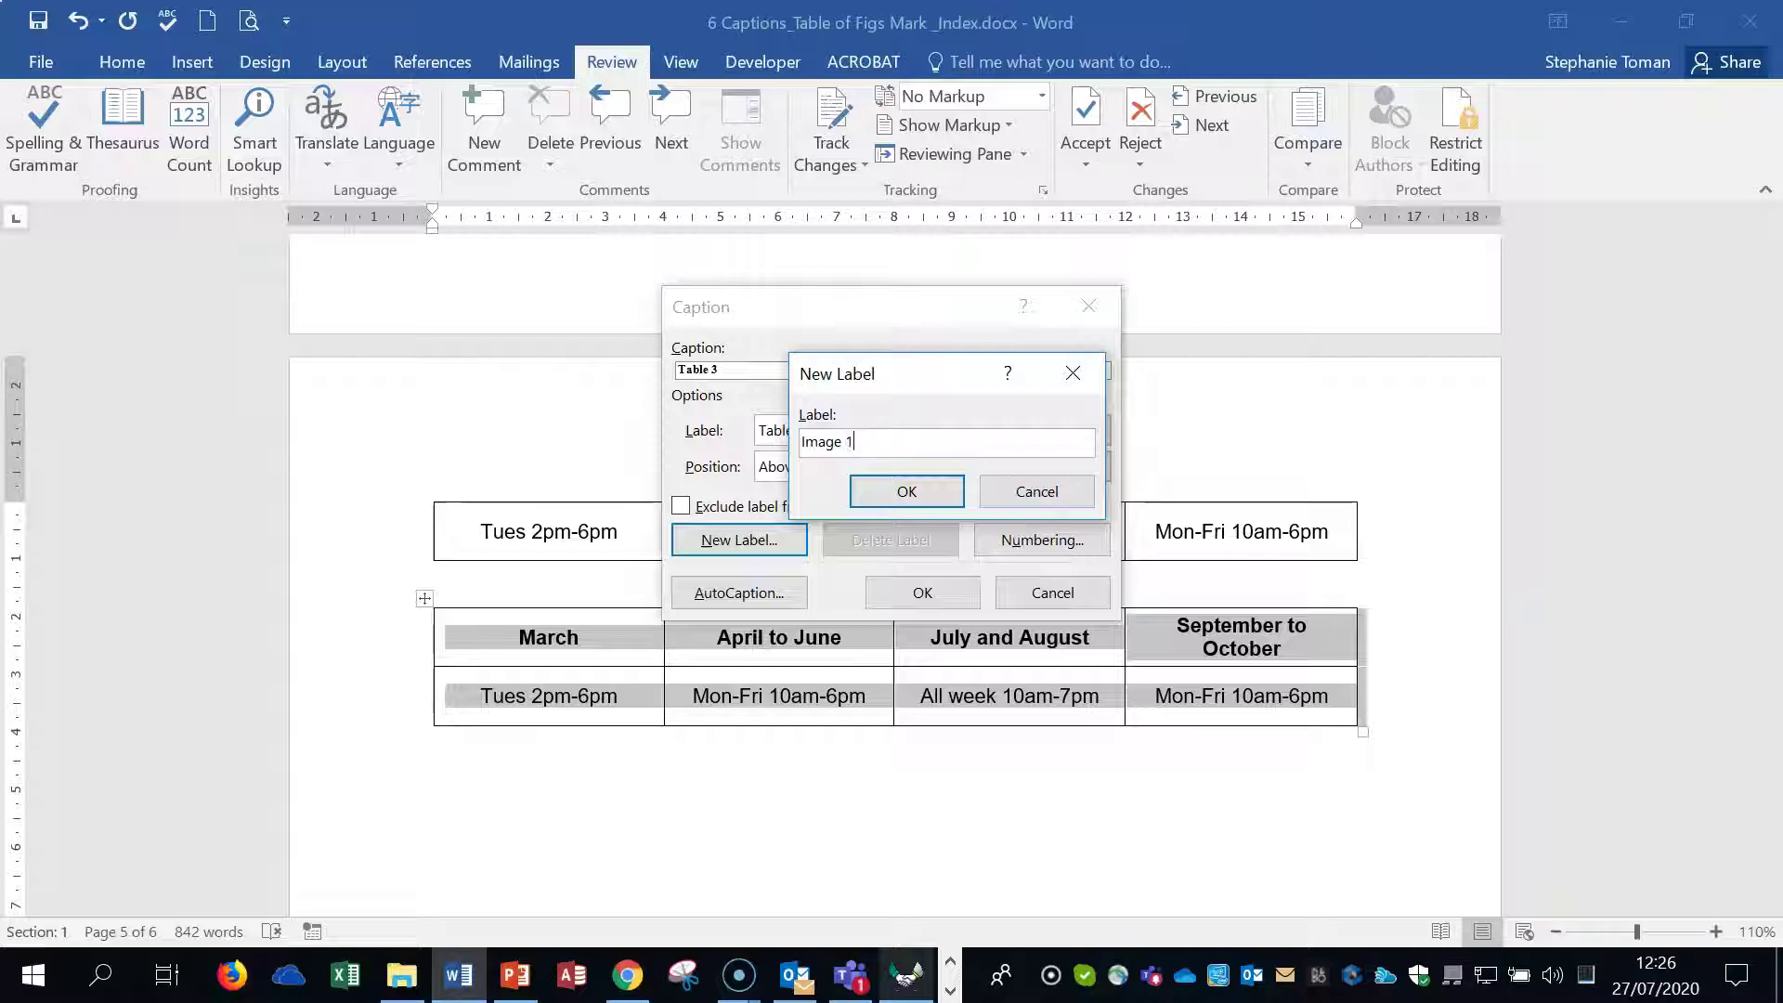
click(889, 480)
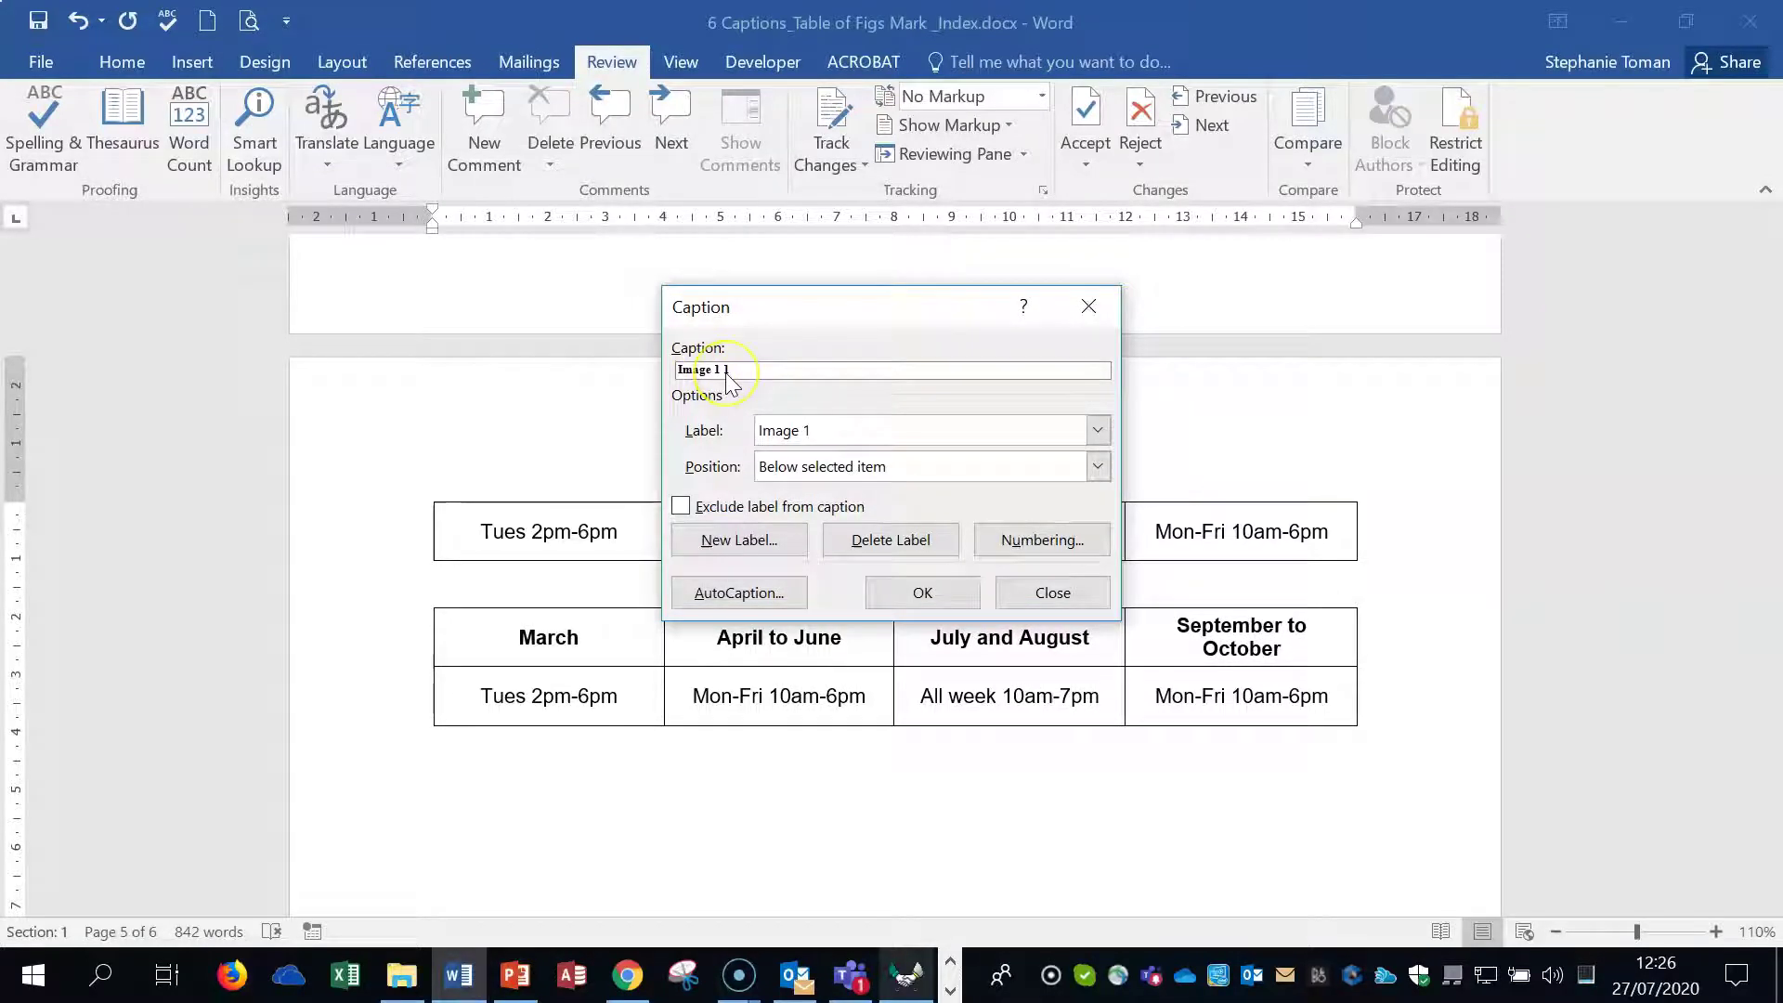
Delete the custom caption label Image 1.
click(1100, 430)
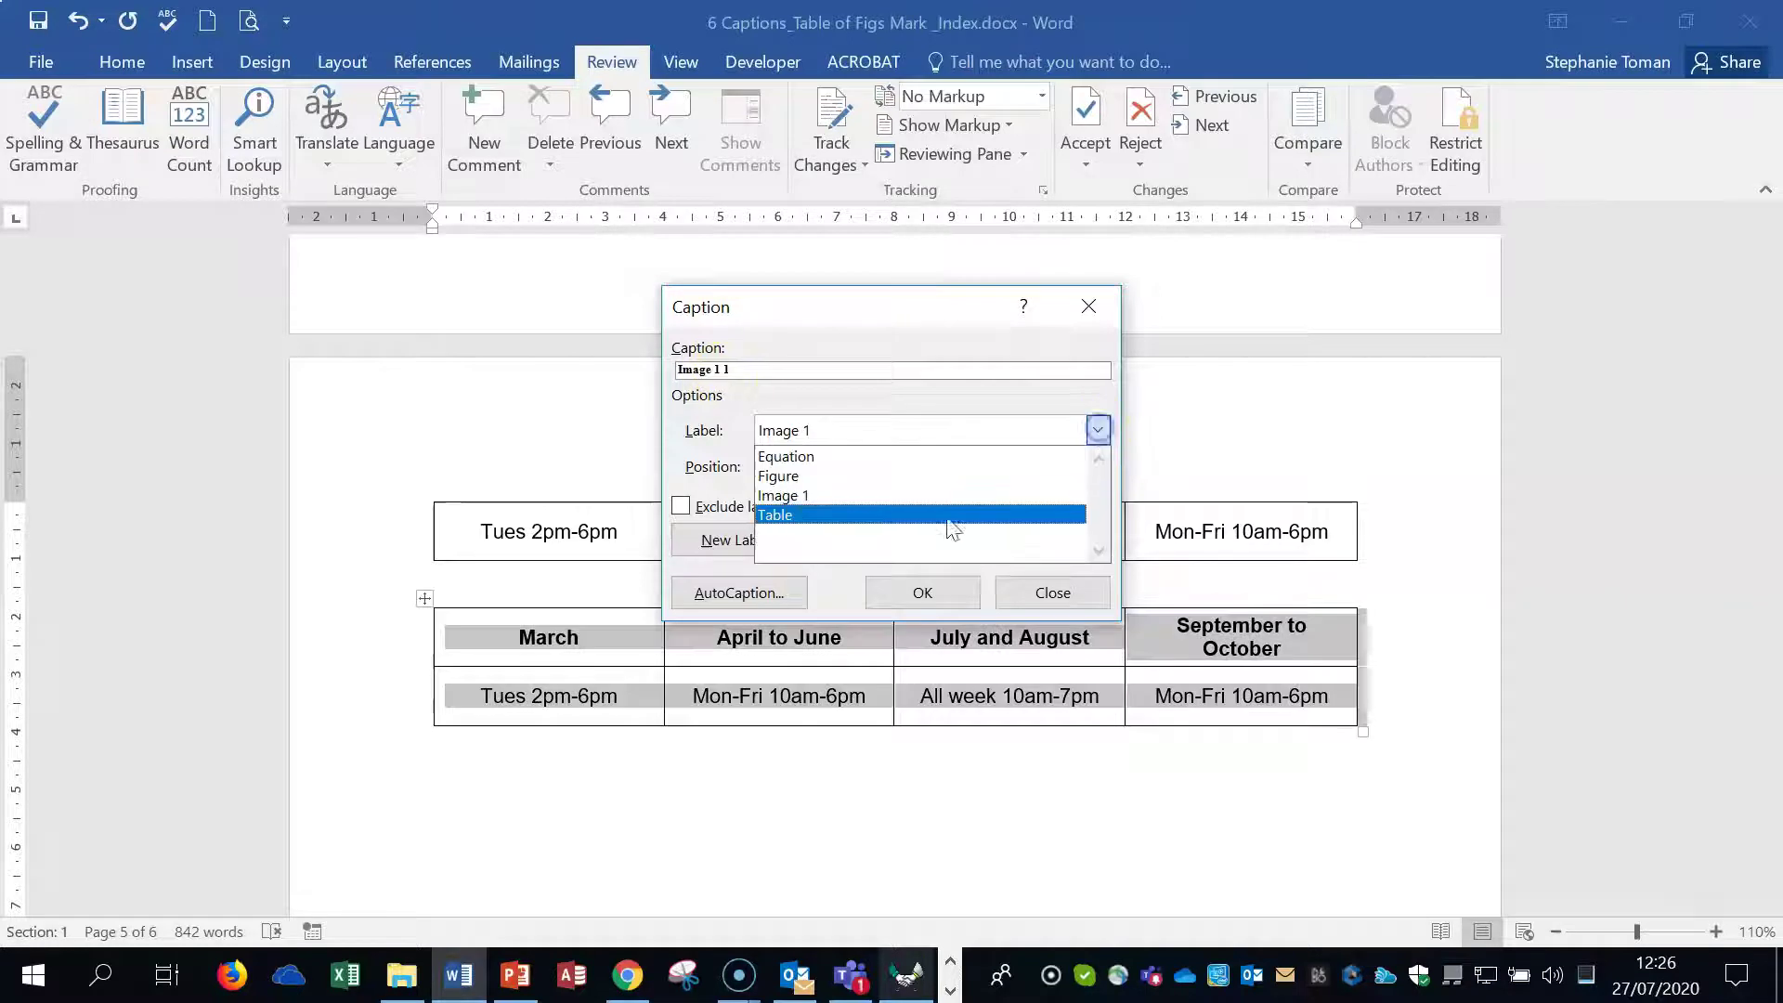
click(848, 493)
click(889, 544)
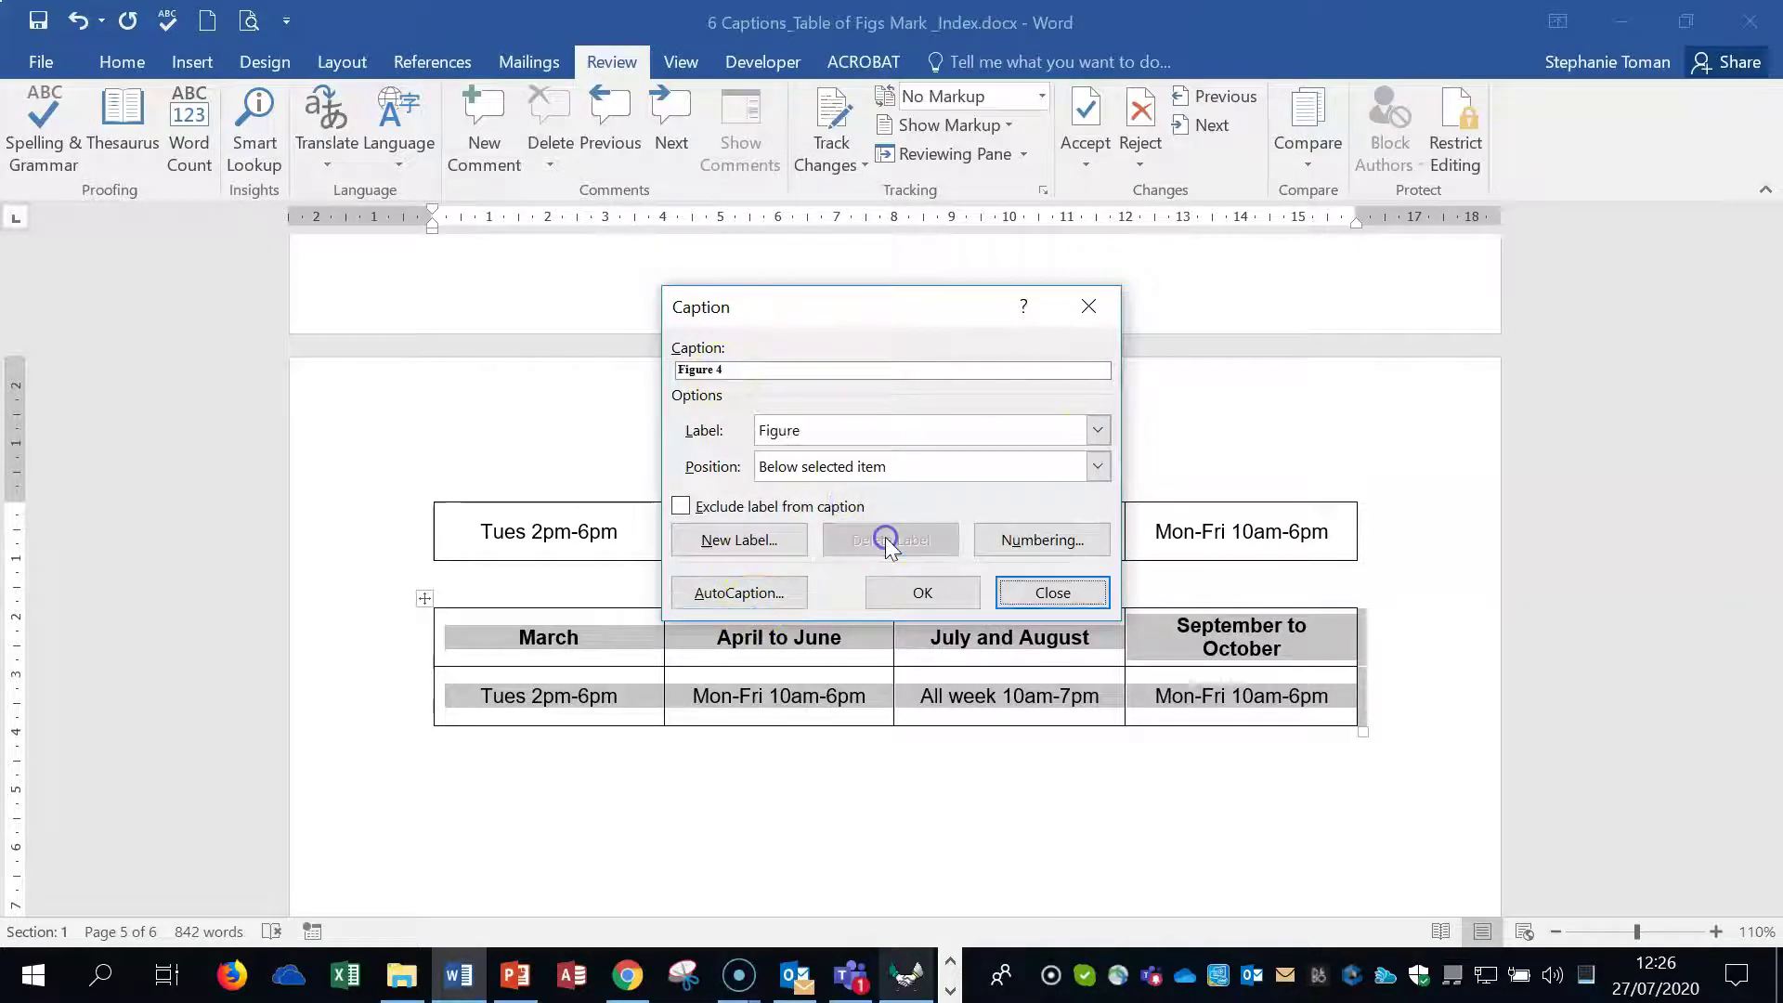
Insert a caption with placeholder text below the table, using a new label named Image and the numbering format A, B, C.
click(713, 544)
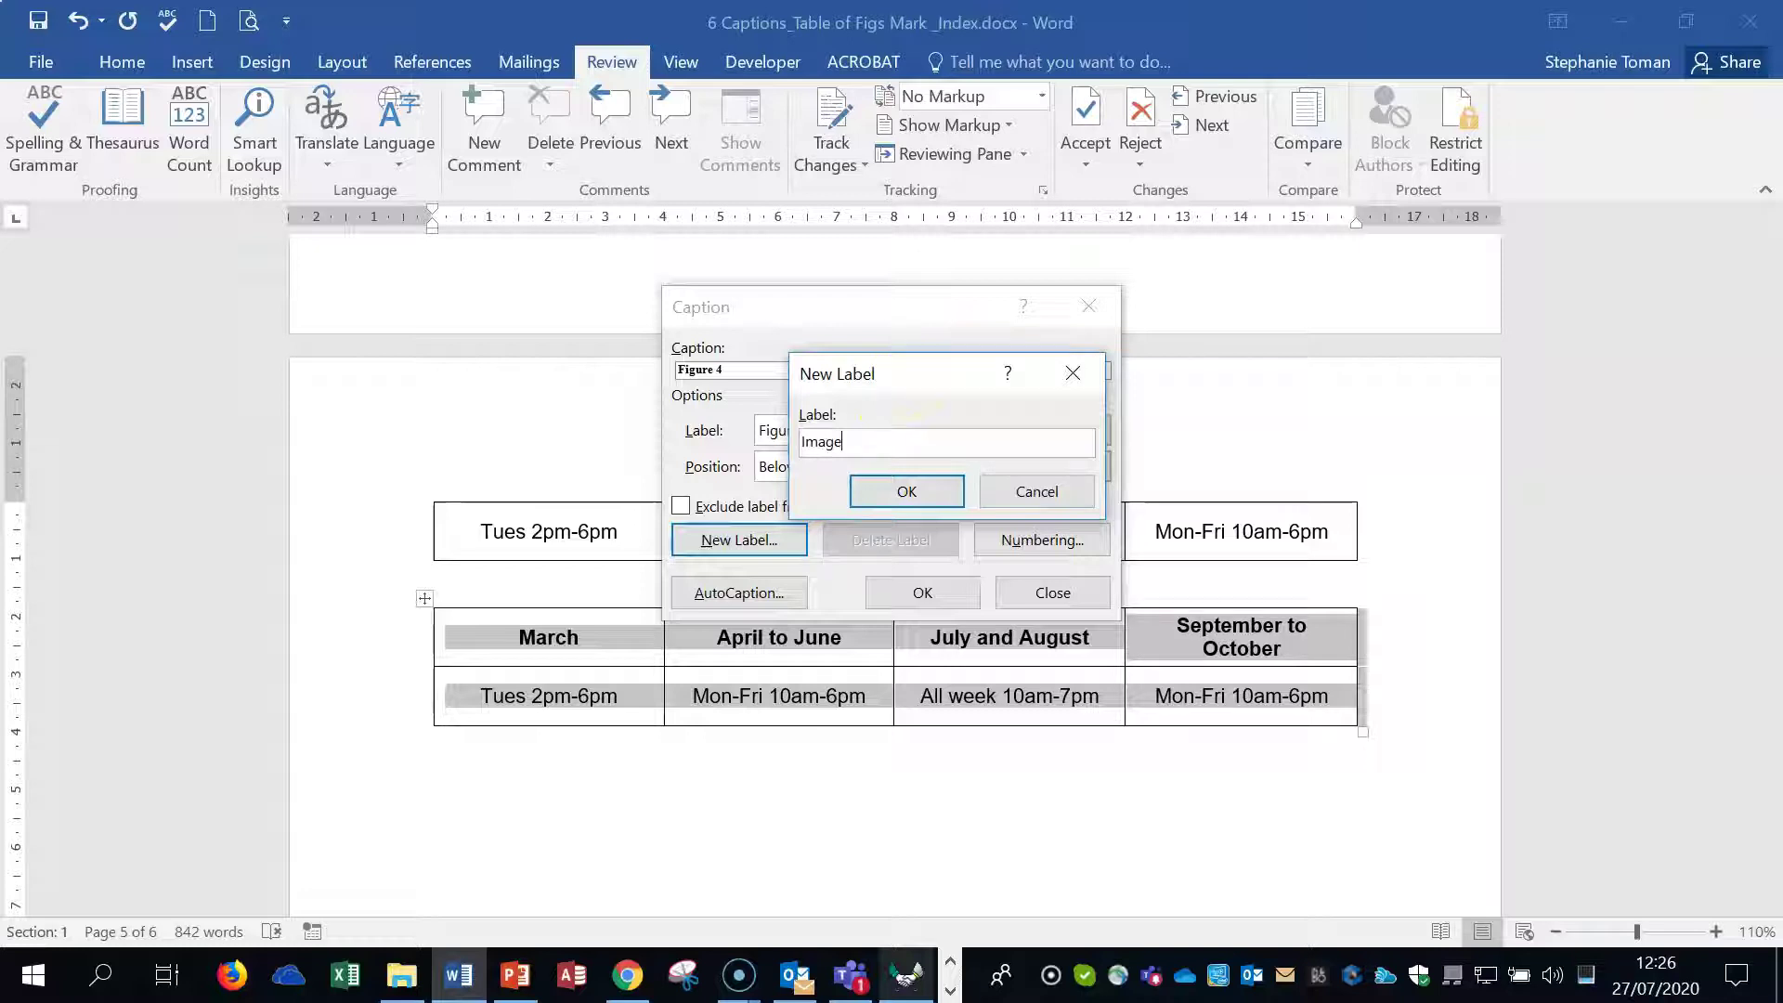
click(907, 492)
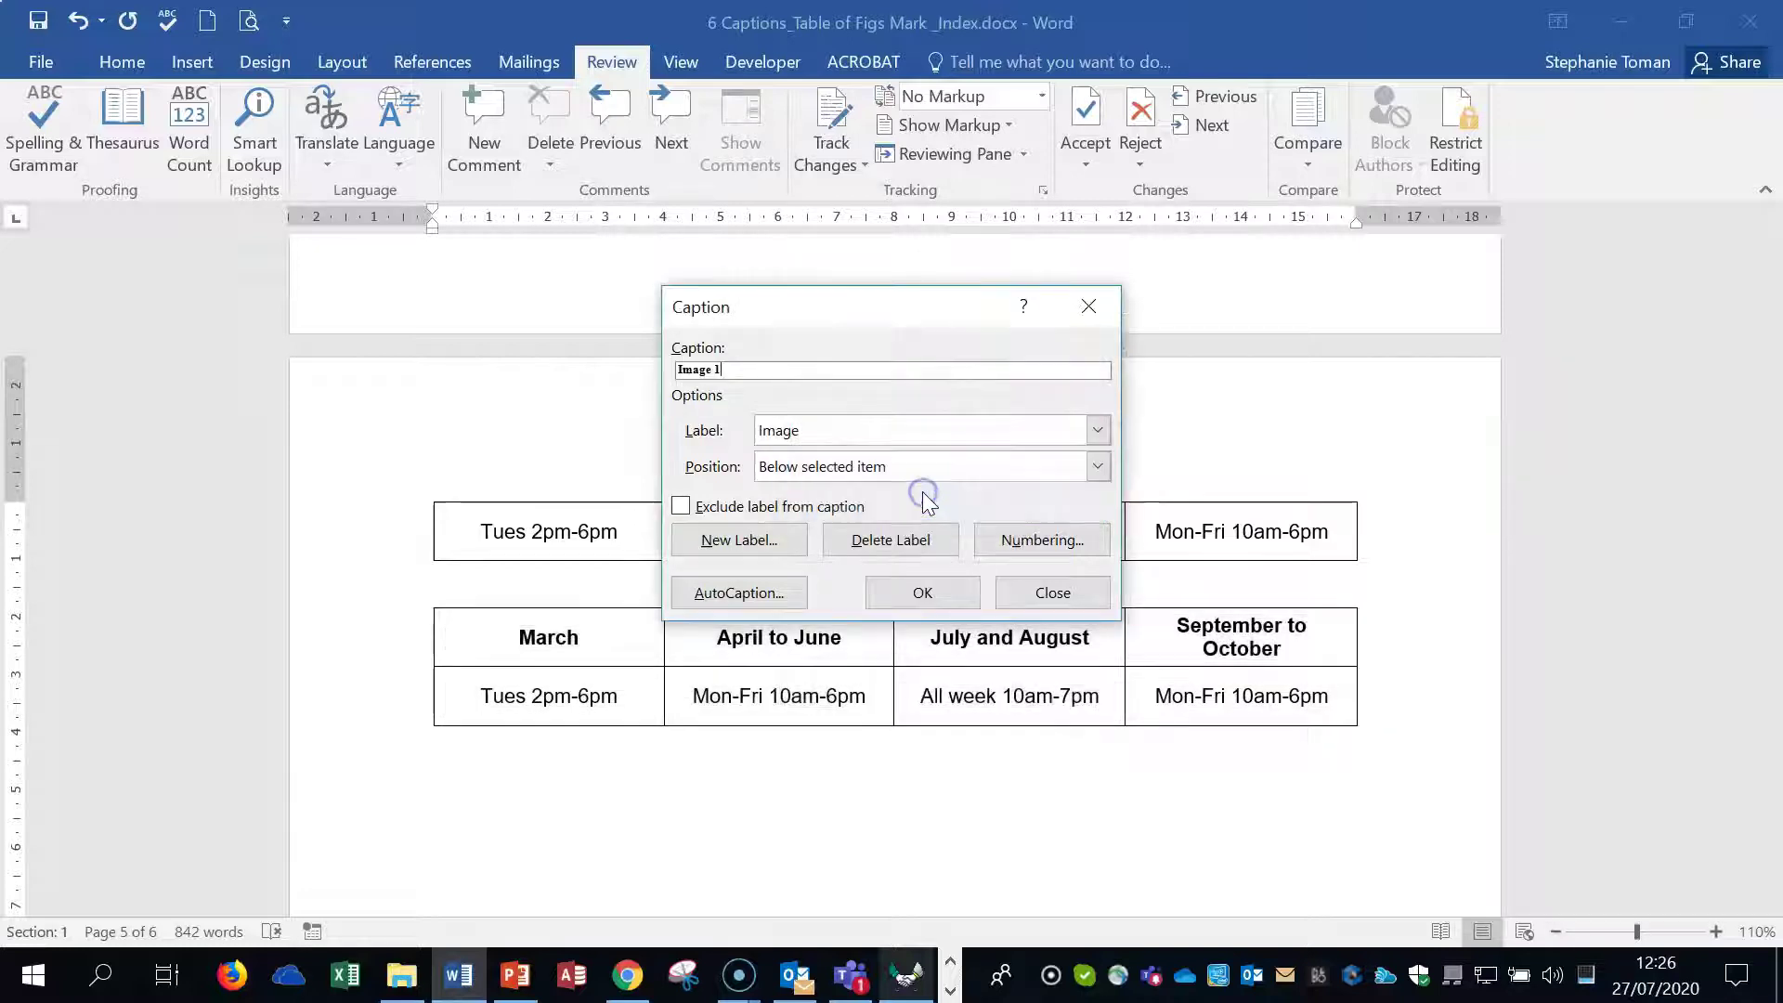
click(1042, 540)
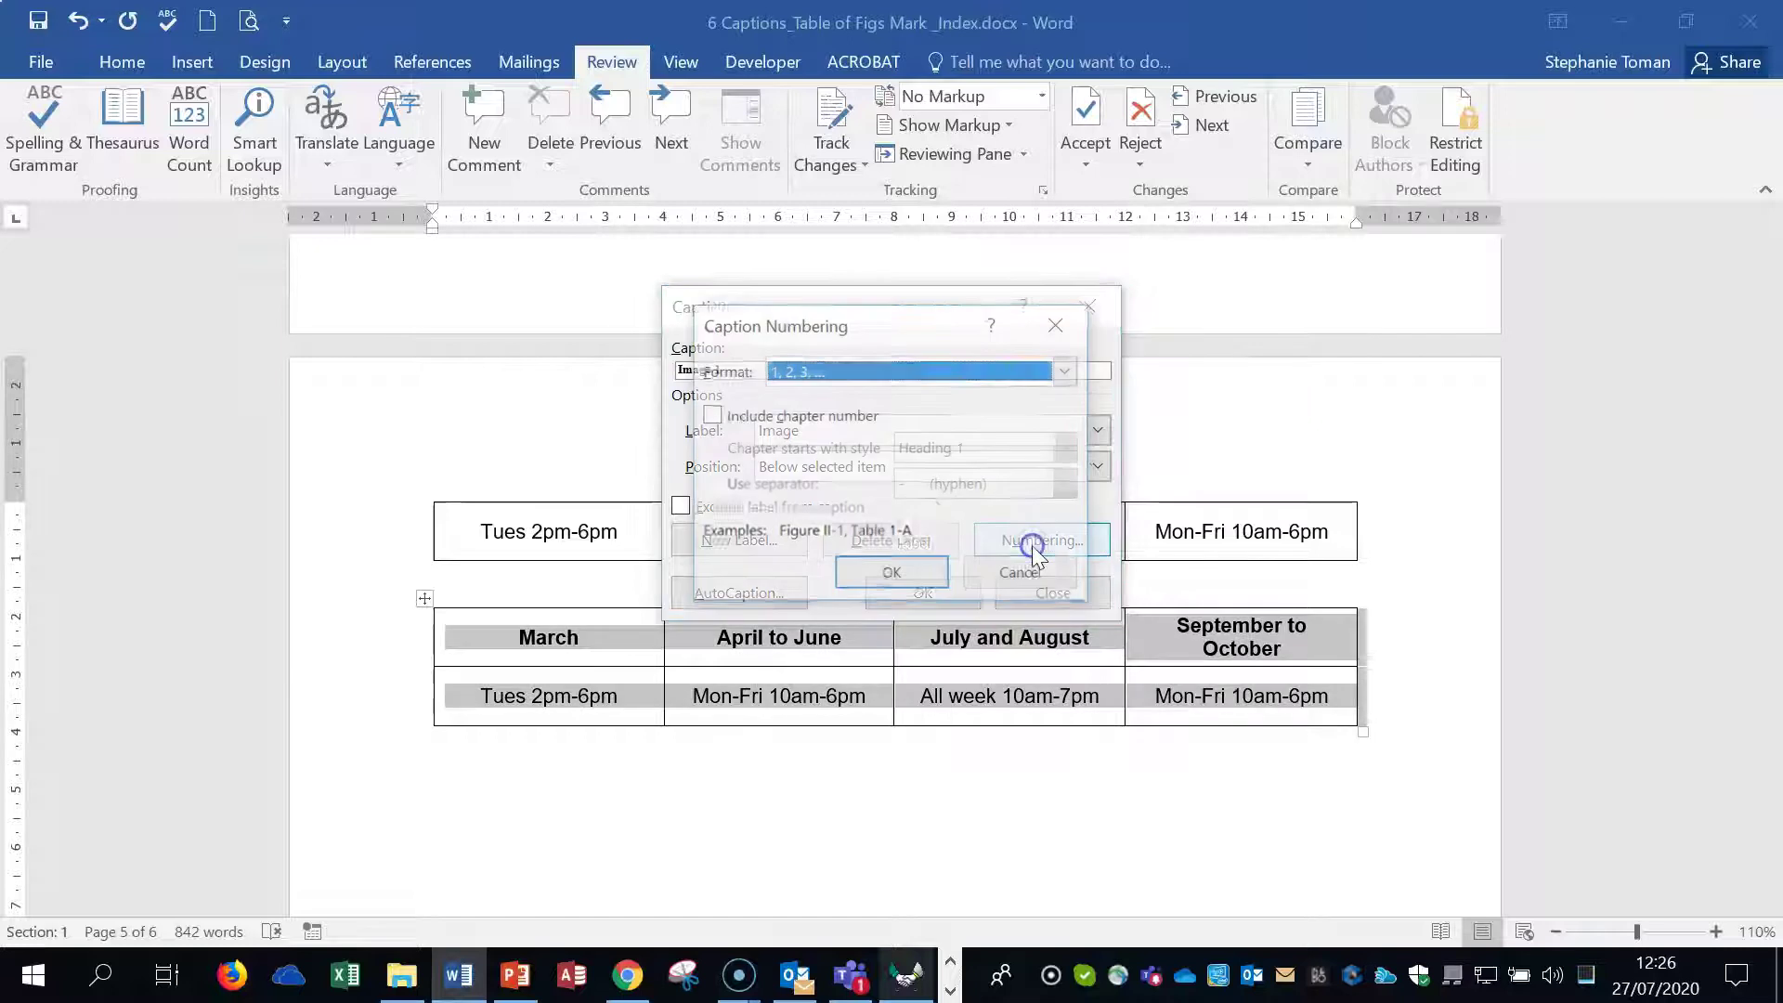
click(907, 371)
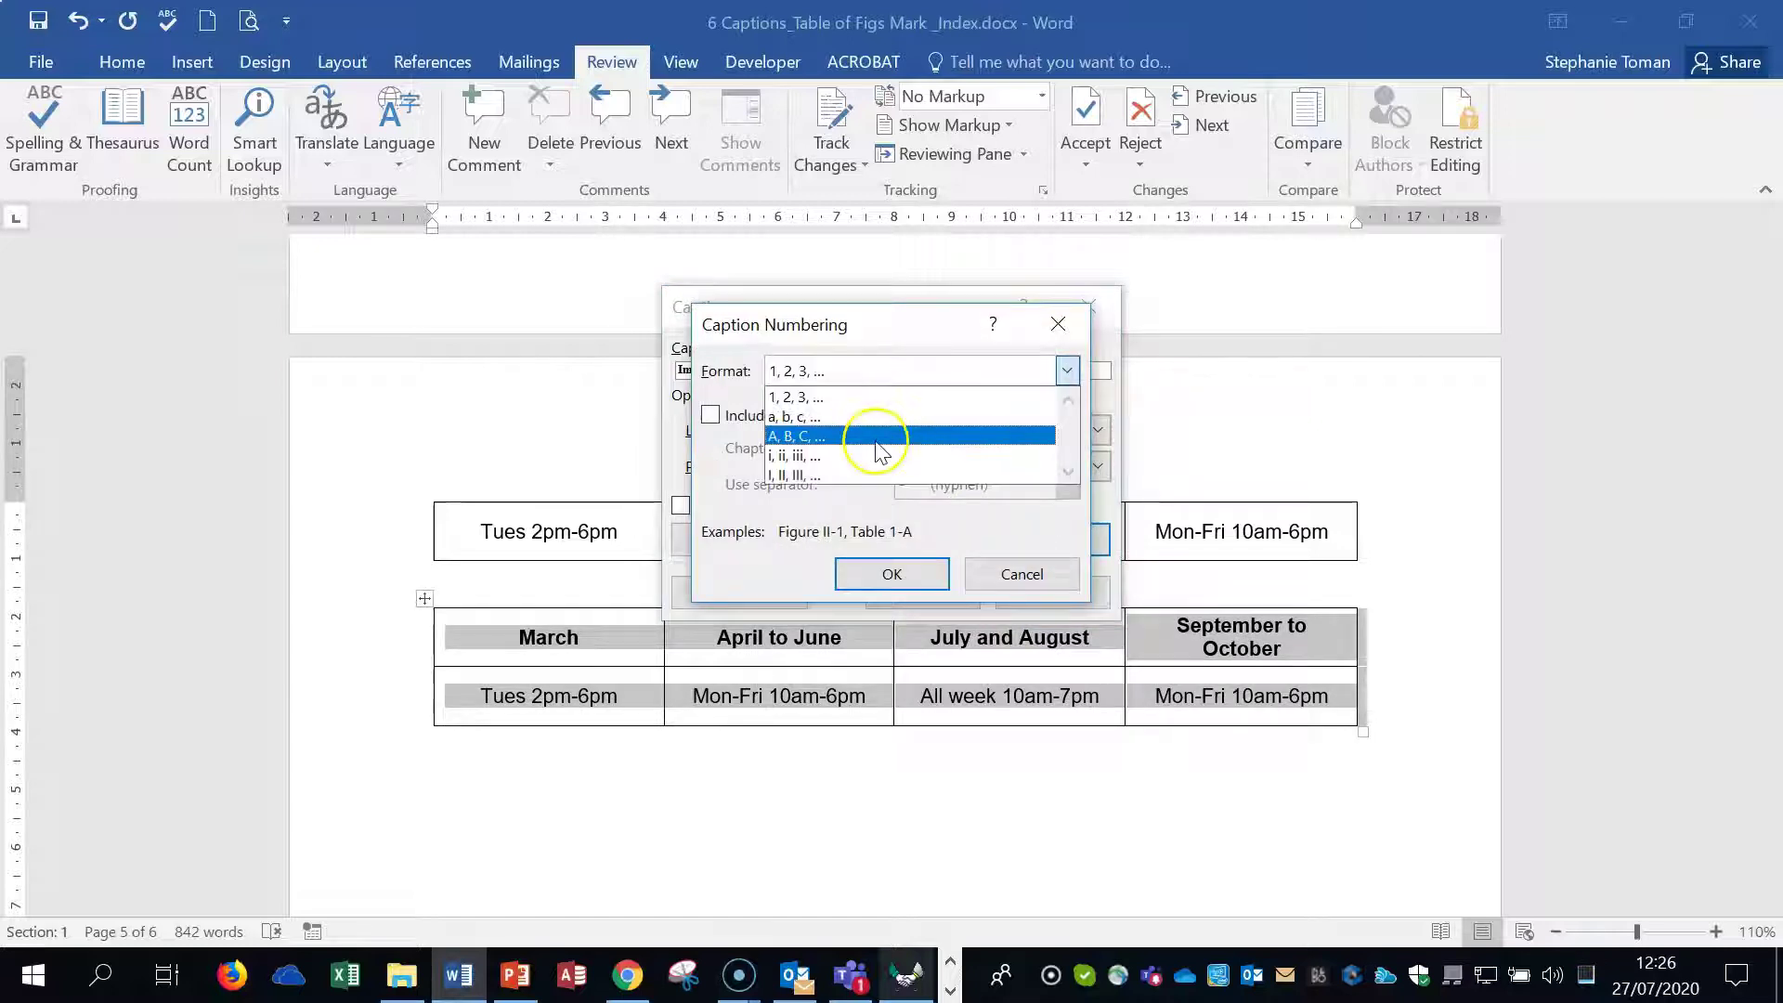
click(874, 436)
click(905, 574)
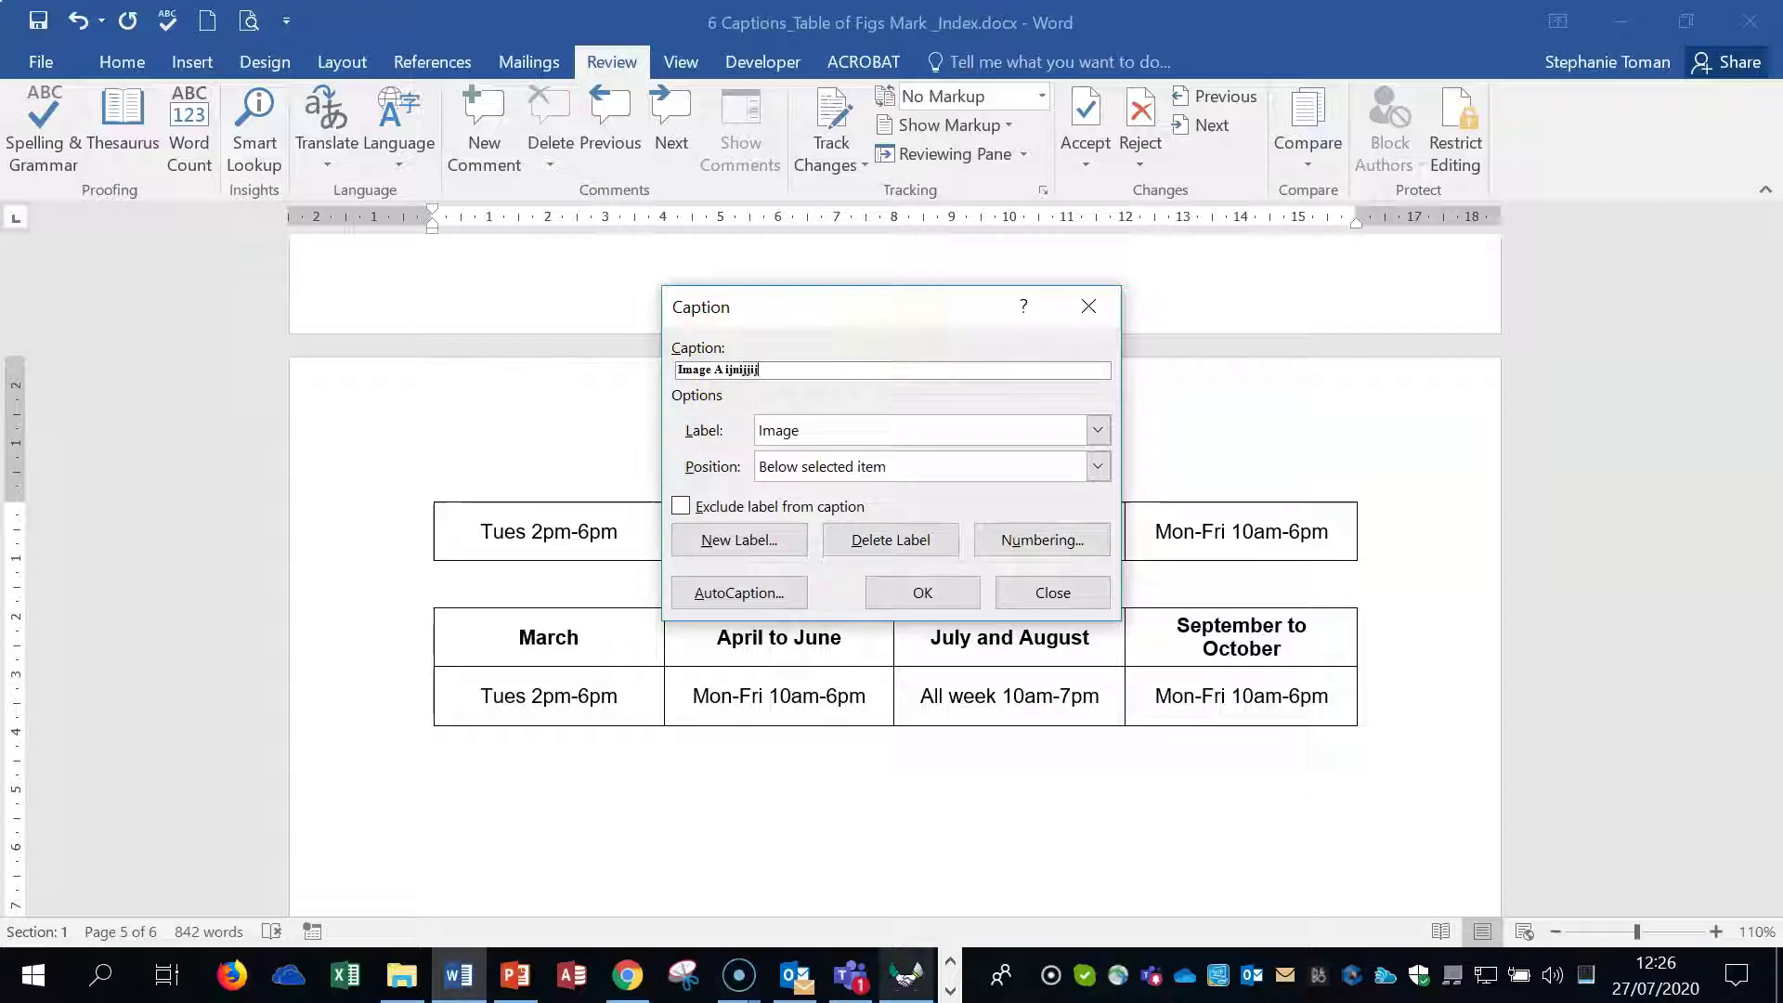
click(901, 594)
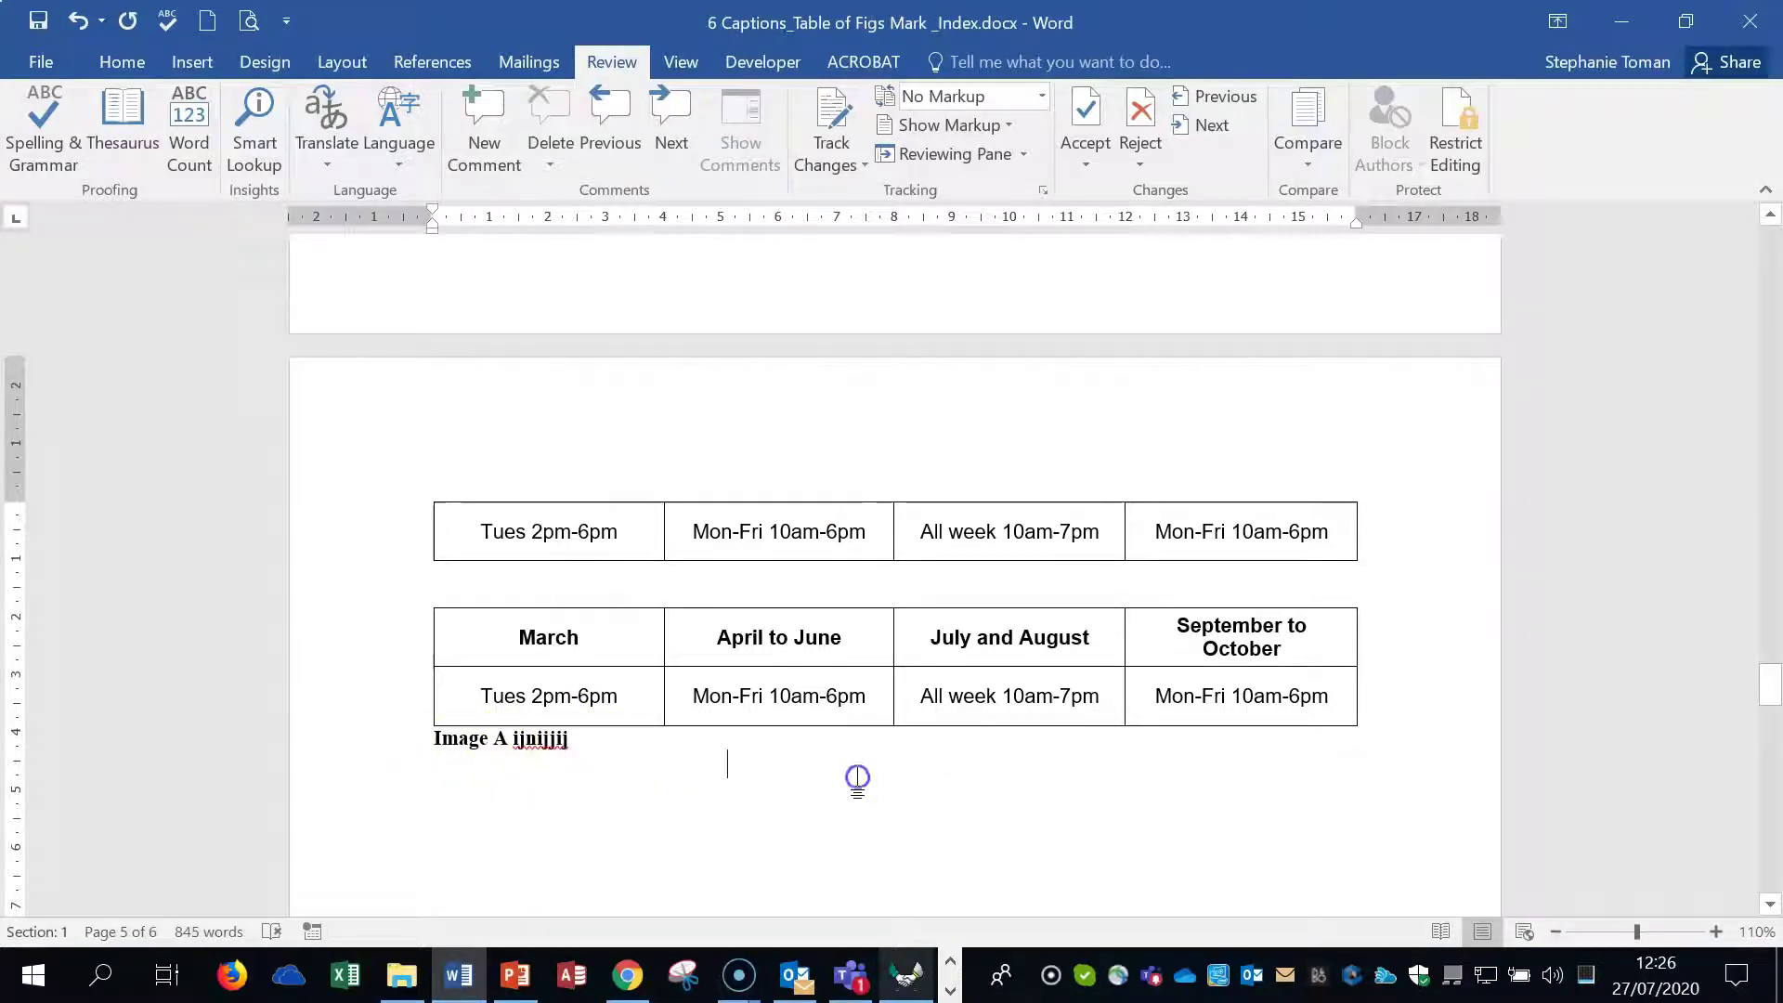
Update the list of tables on page 1.
drag(1768, 690, 1769, 311)
right_click(483, 386)
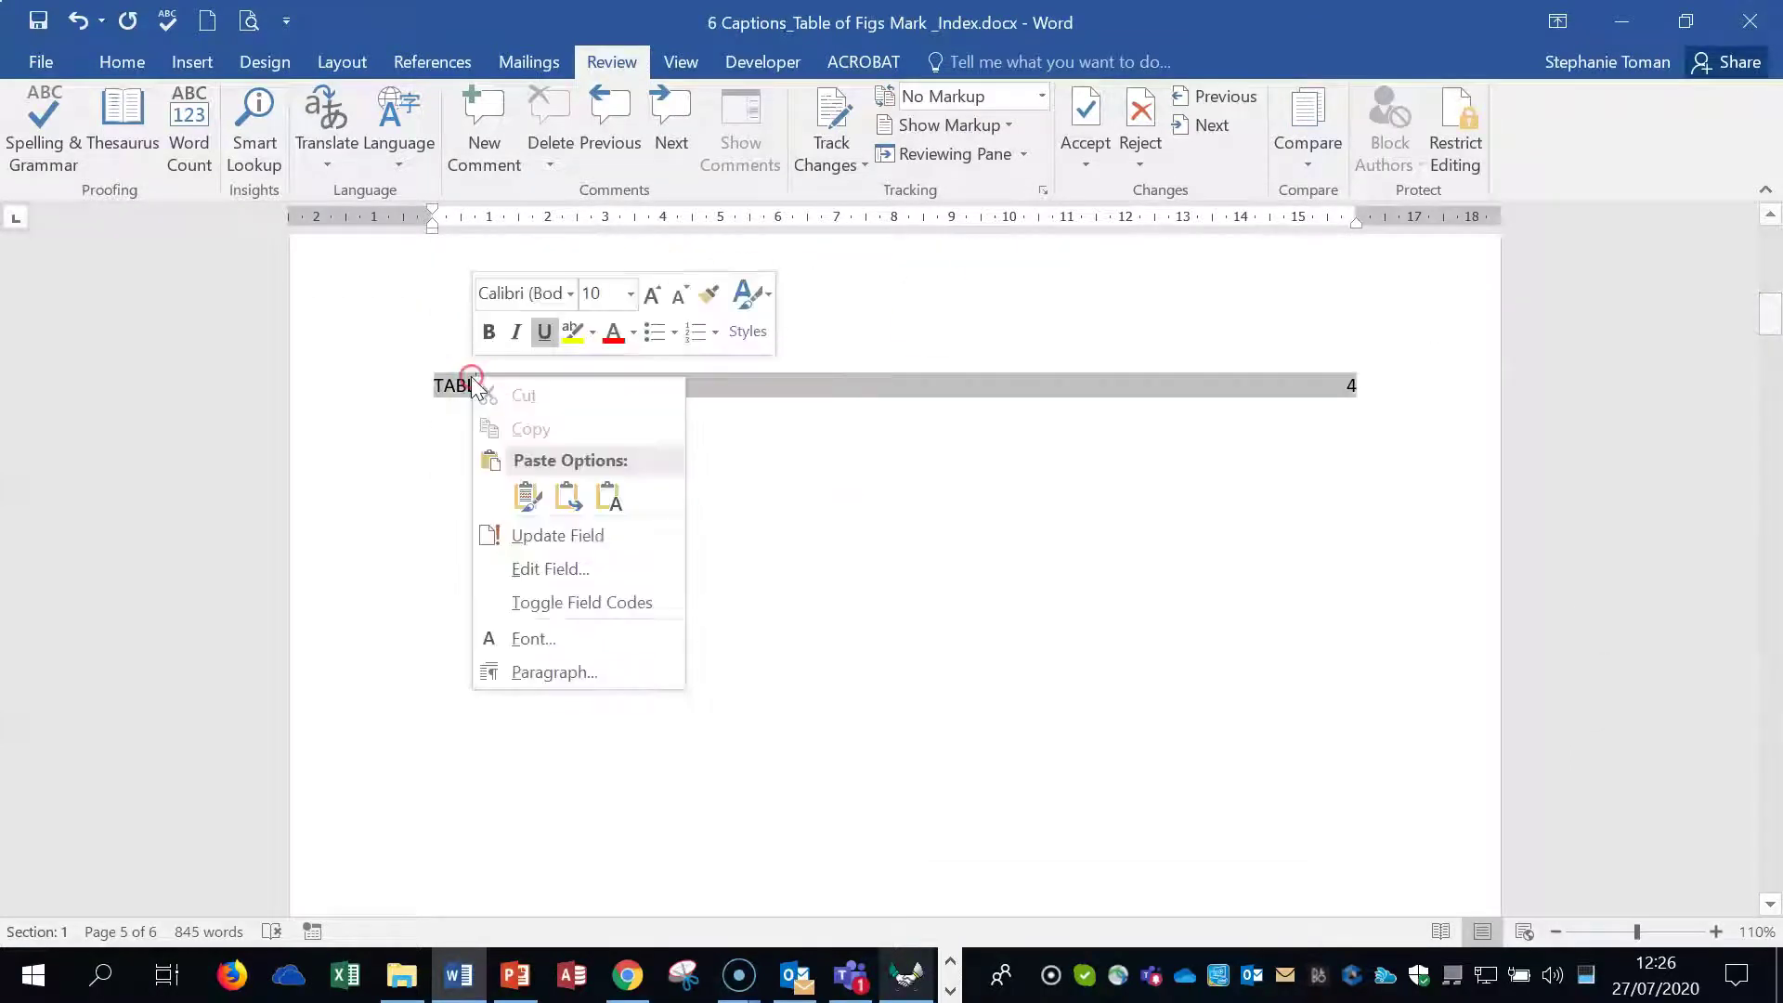
click(548, 529)
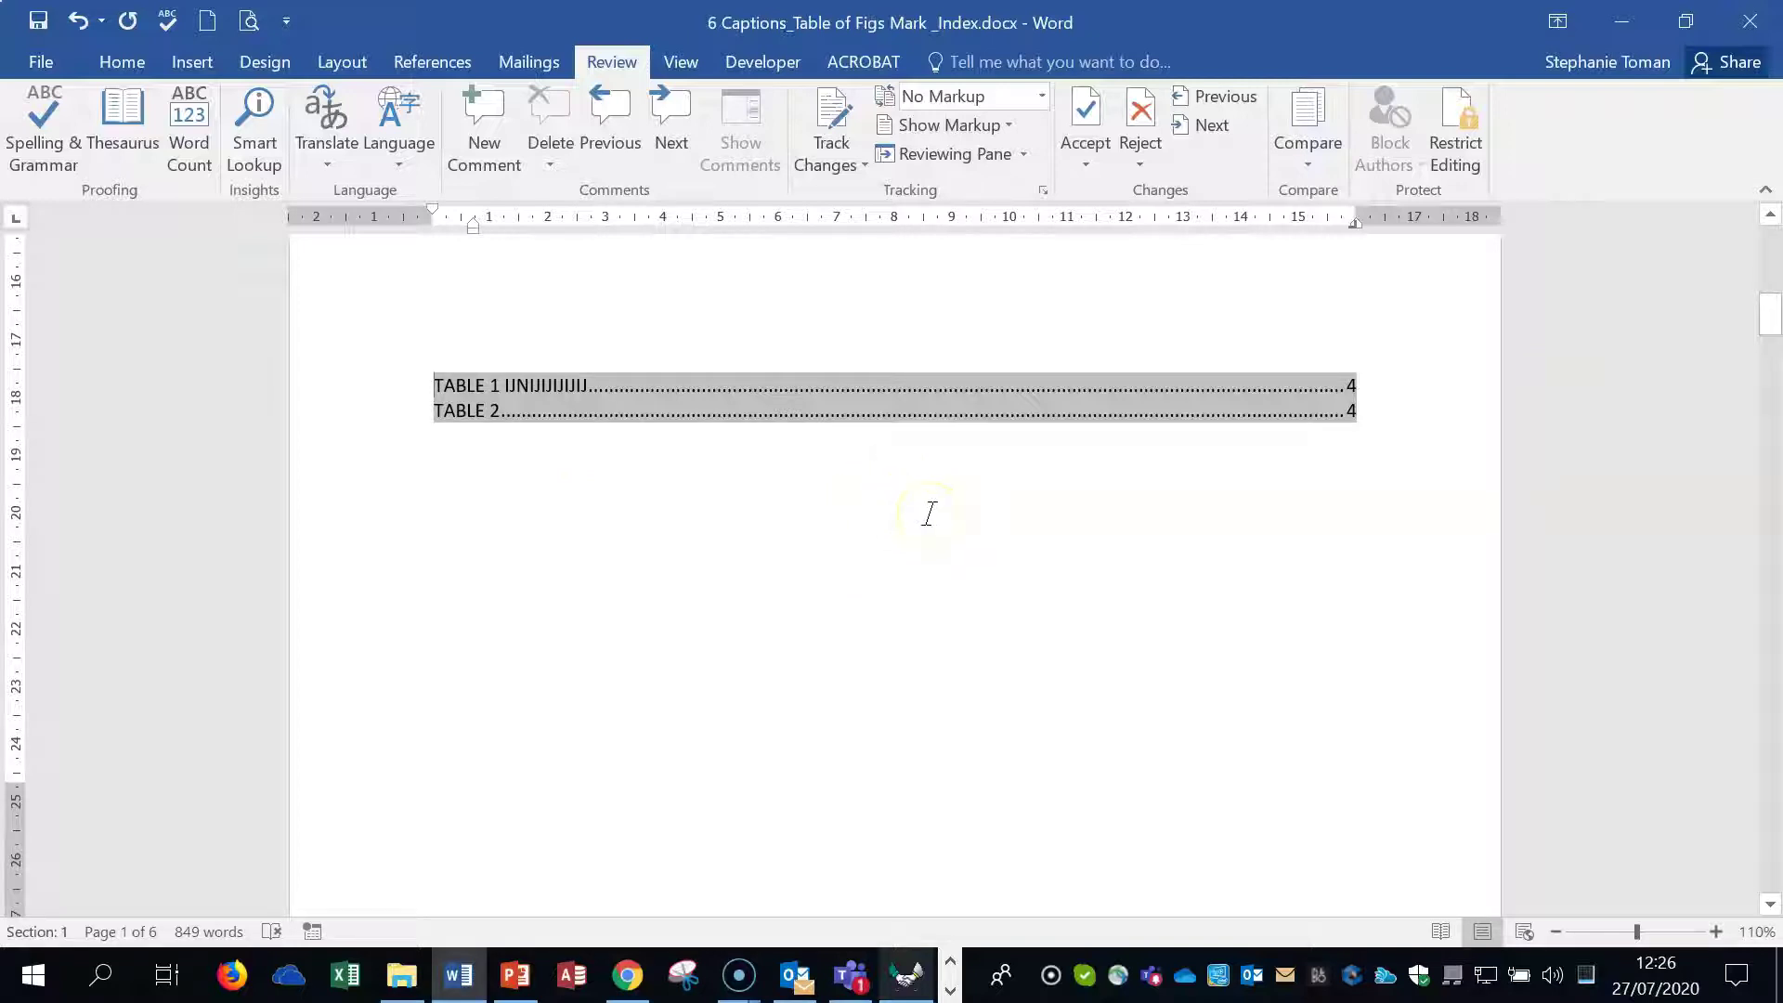
Delete the list of tables below the list of figures on page 1.
scroll(929, 514, up, 3)
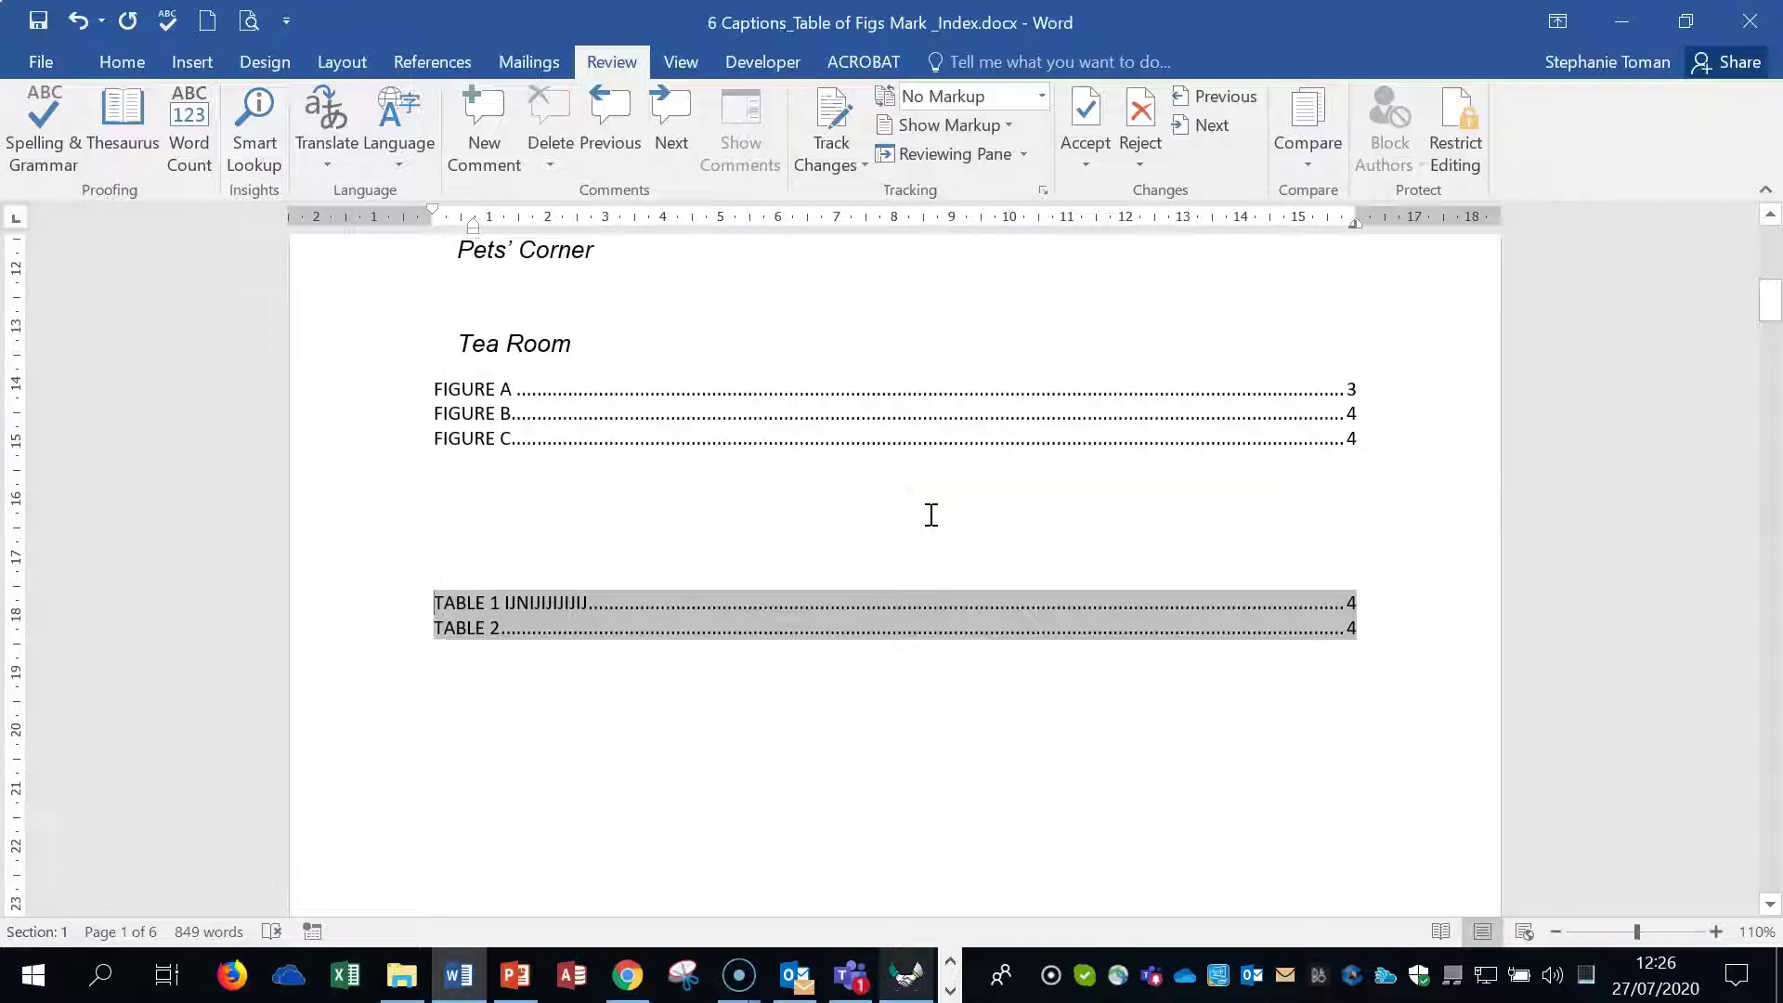
drag(437, 604, 1372, 621)
key(Delete)
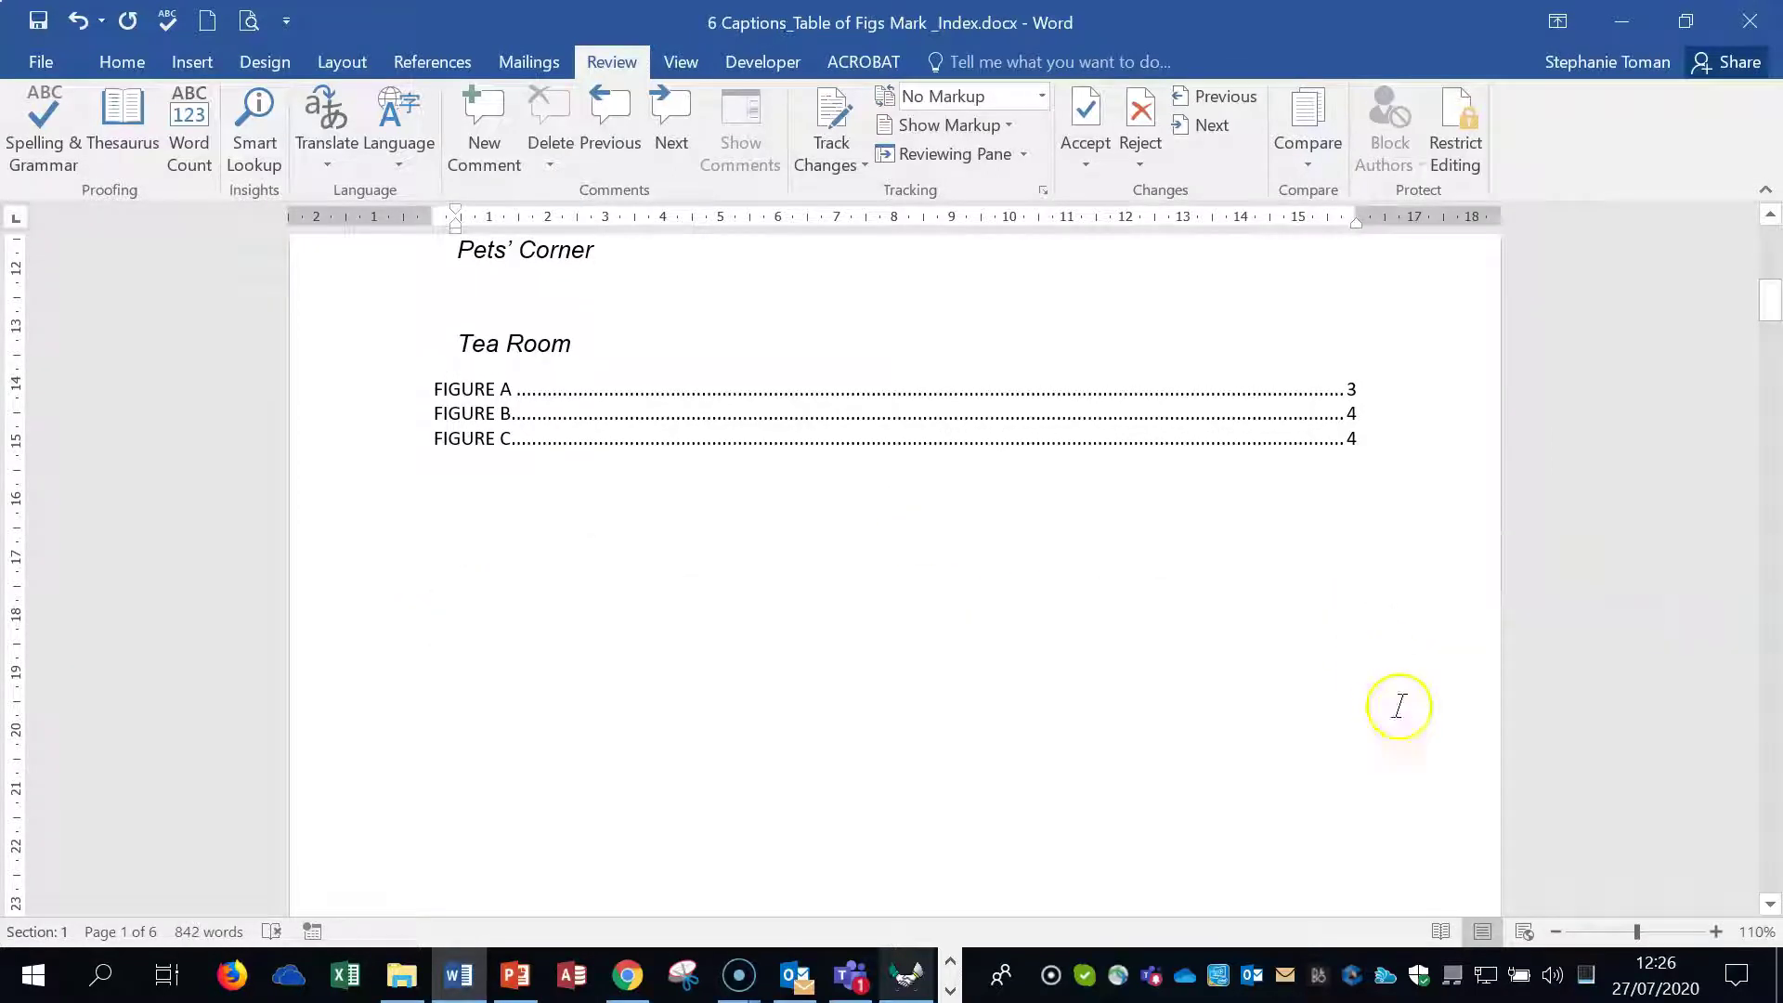
Insert a table of figures for the caption label Table in its place, using the Classic format and a dashed tab leader.
click(396, 63)
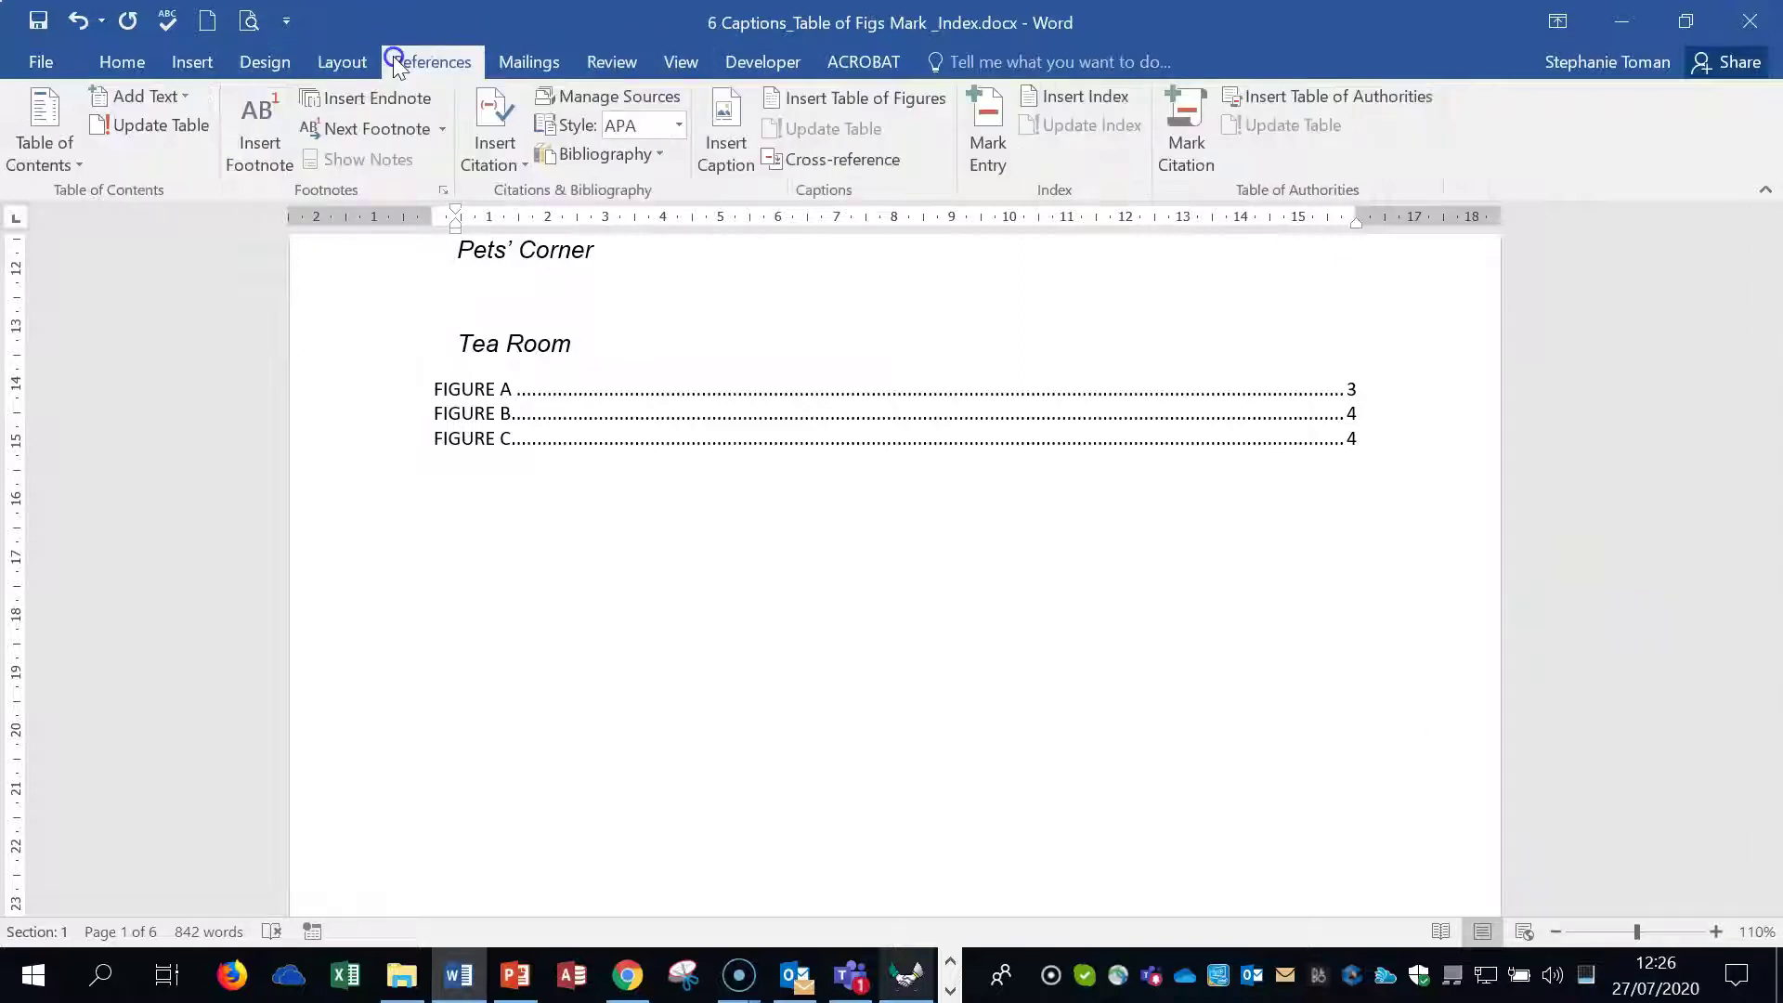
click(903, 97)
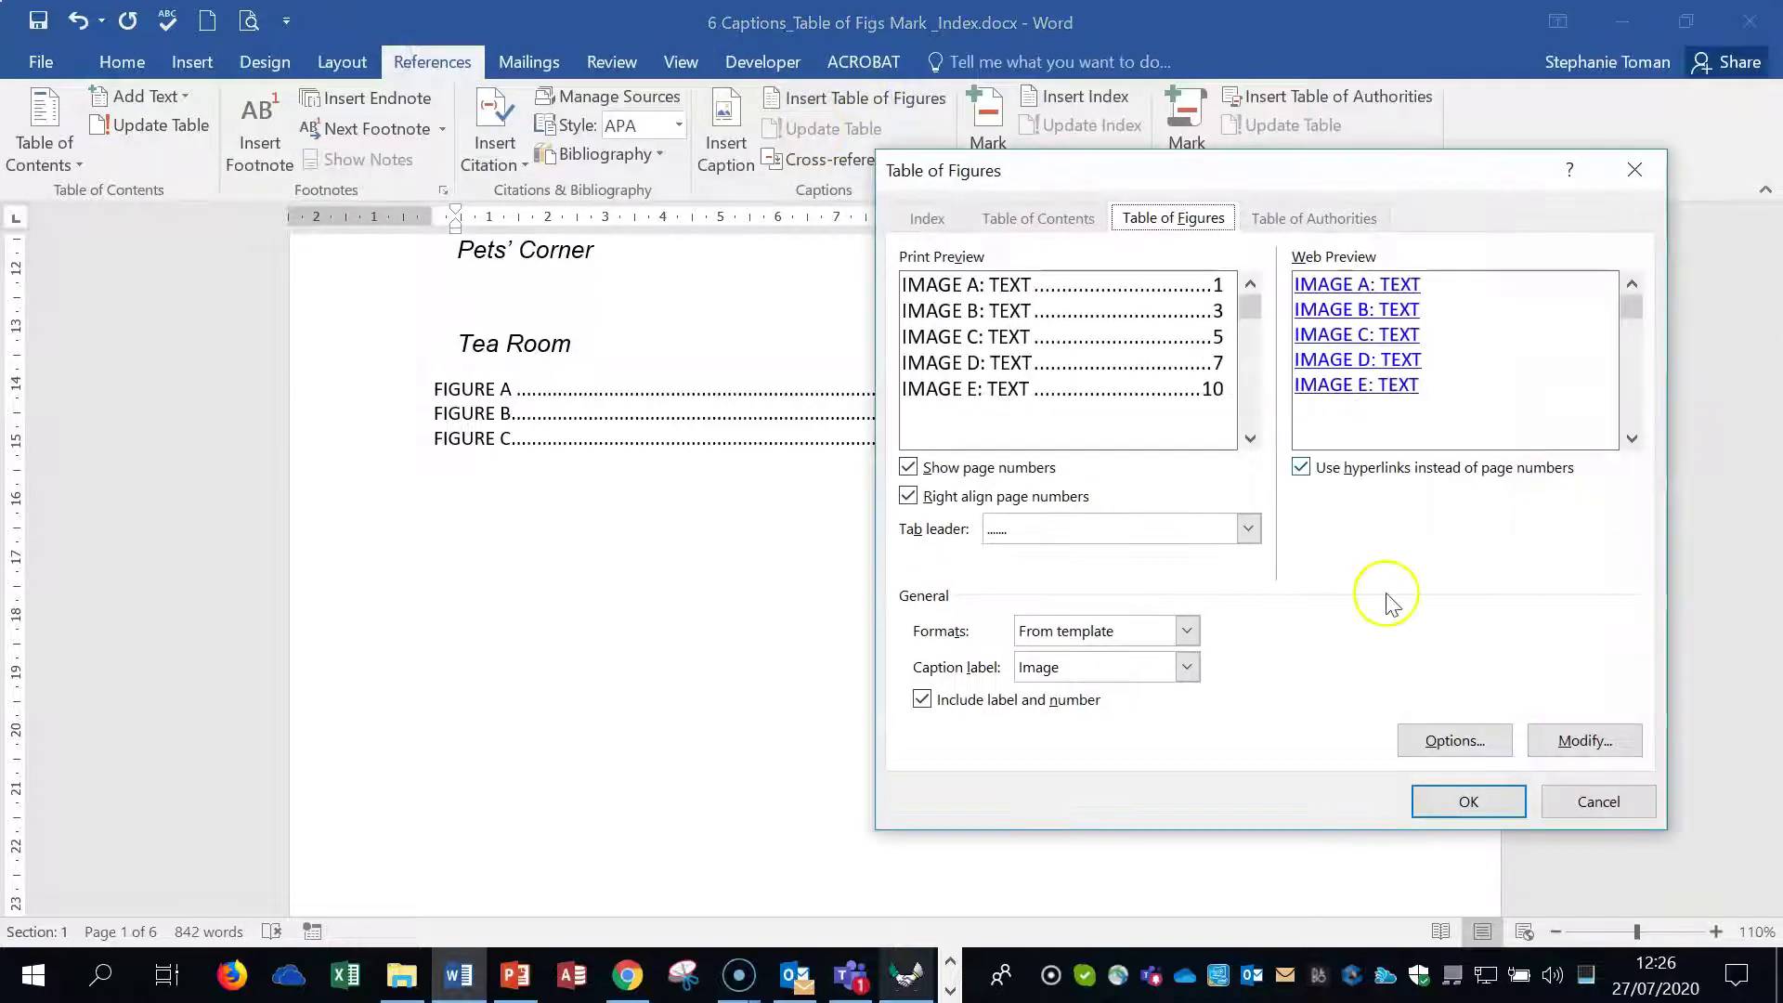
click(1187, 667)
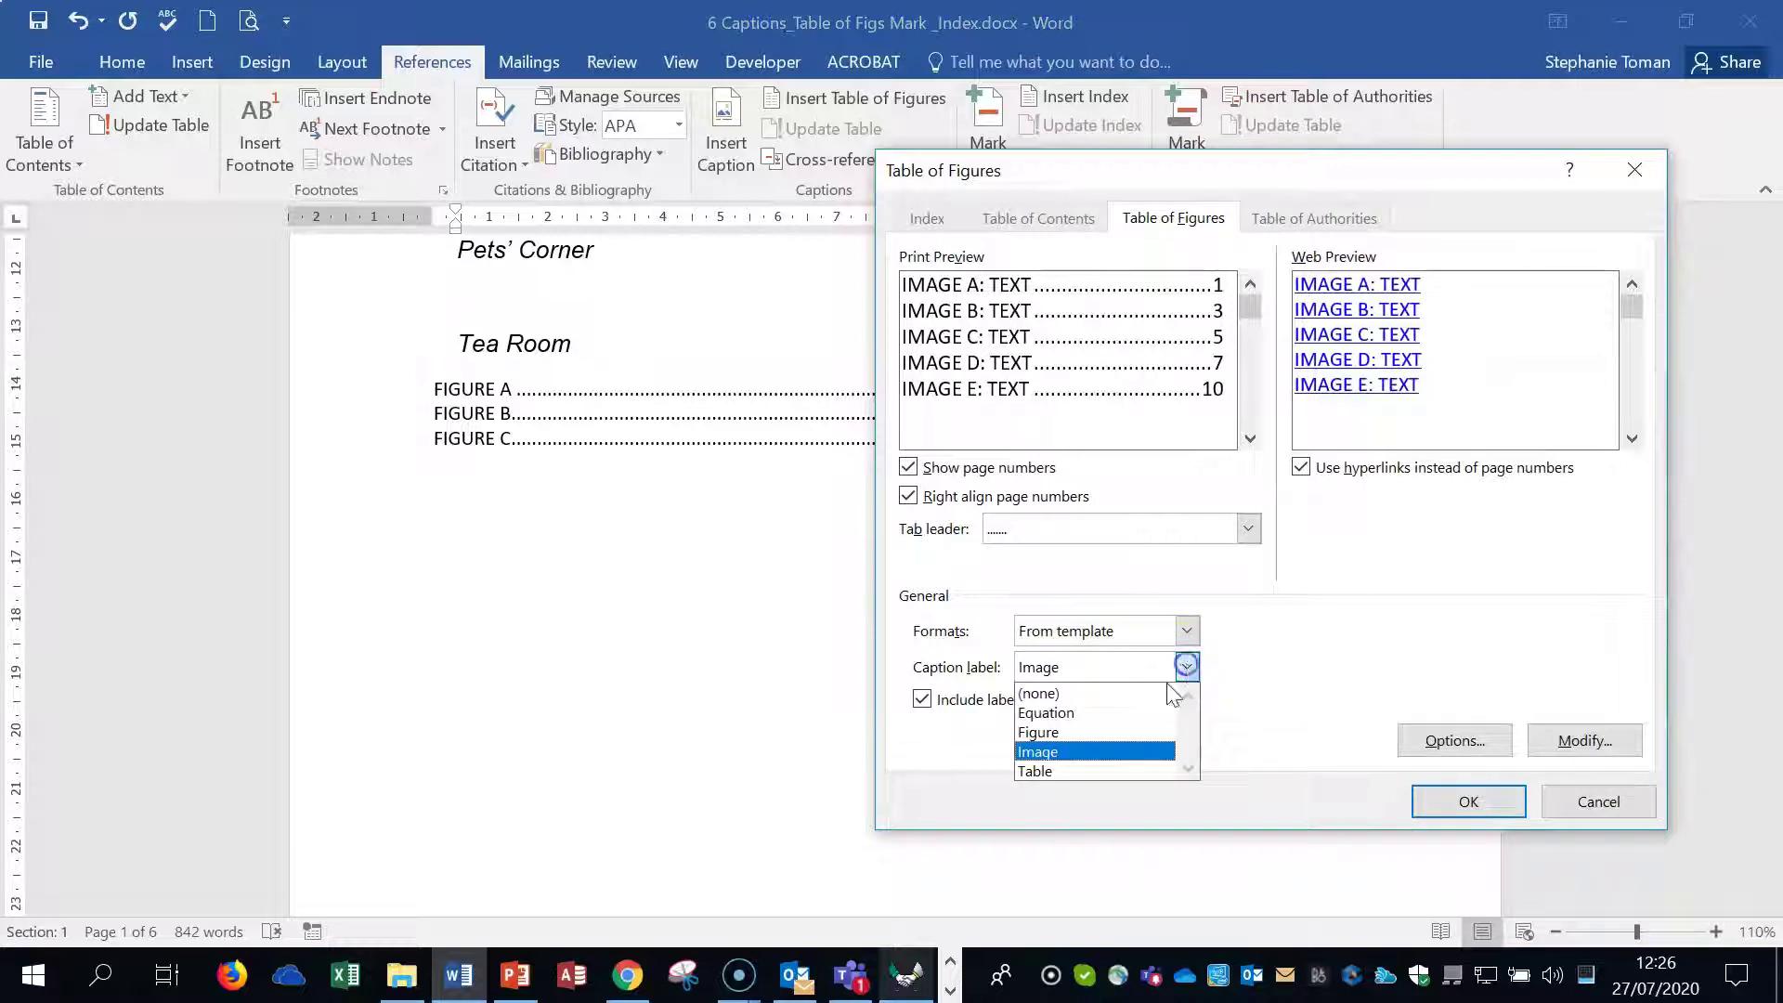
click(1112, 772)
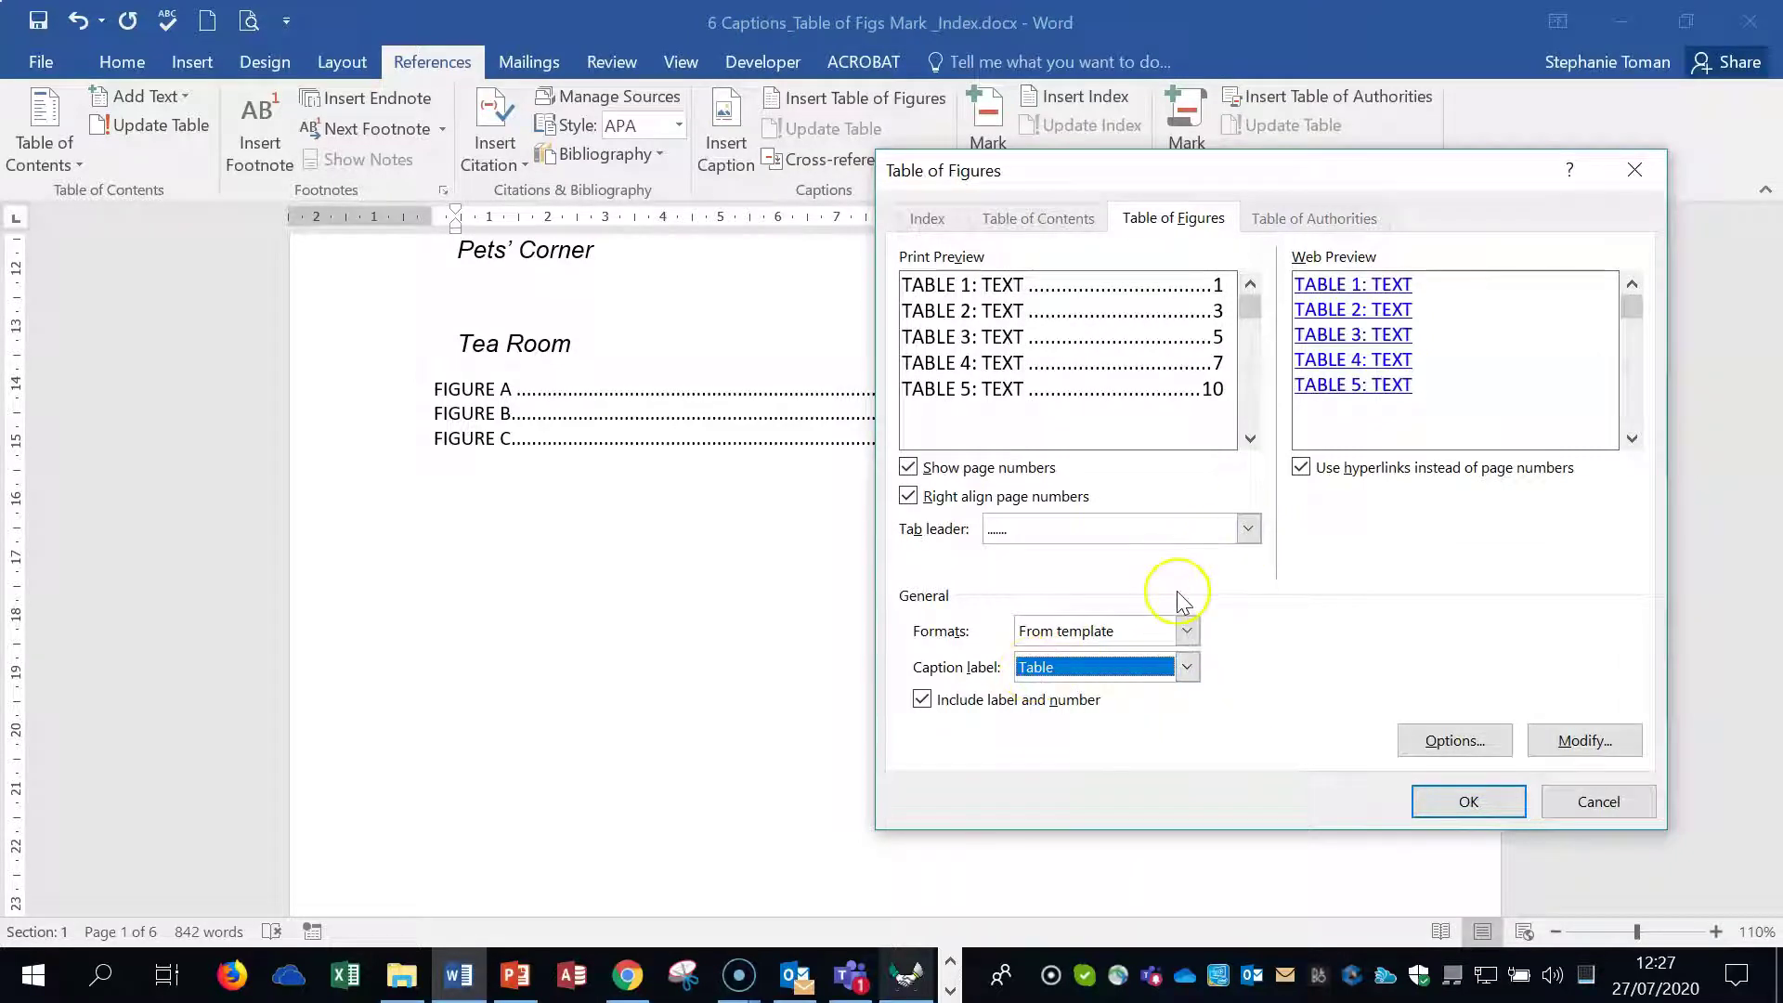
click(1187, 632)
click(1119, 677)
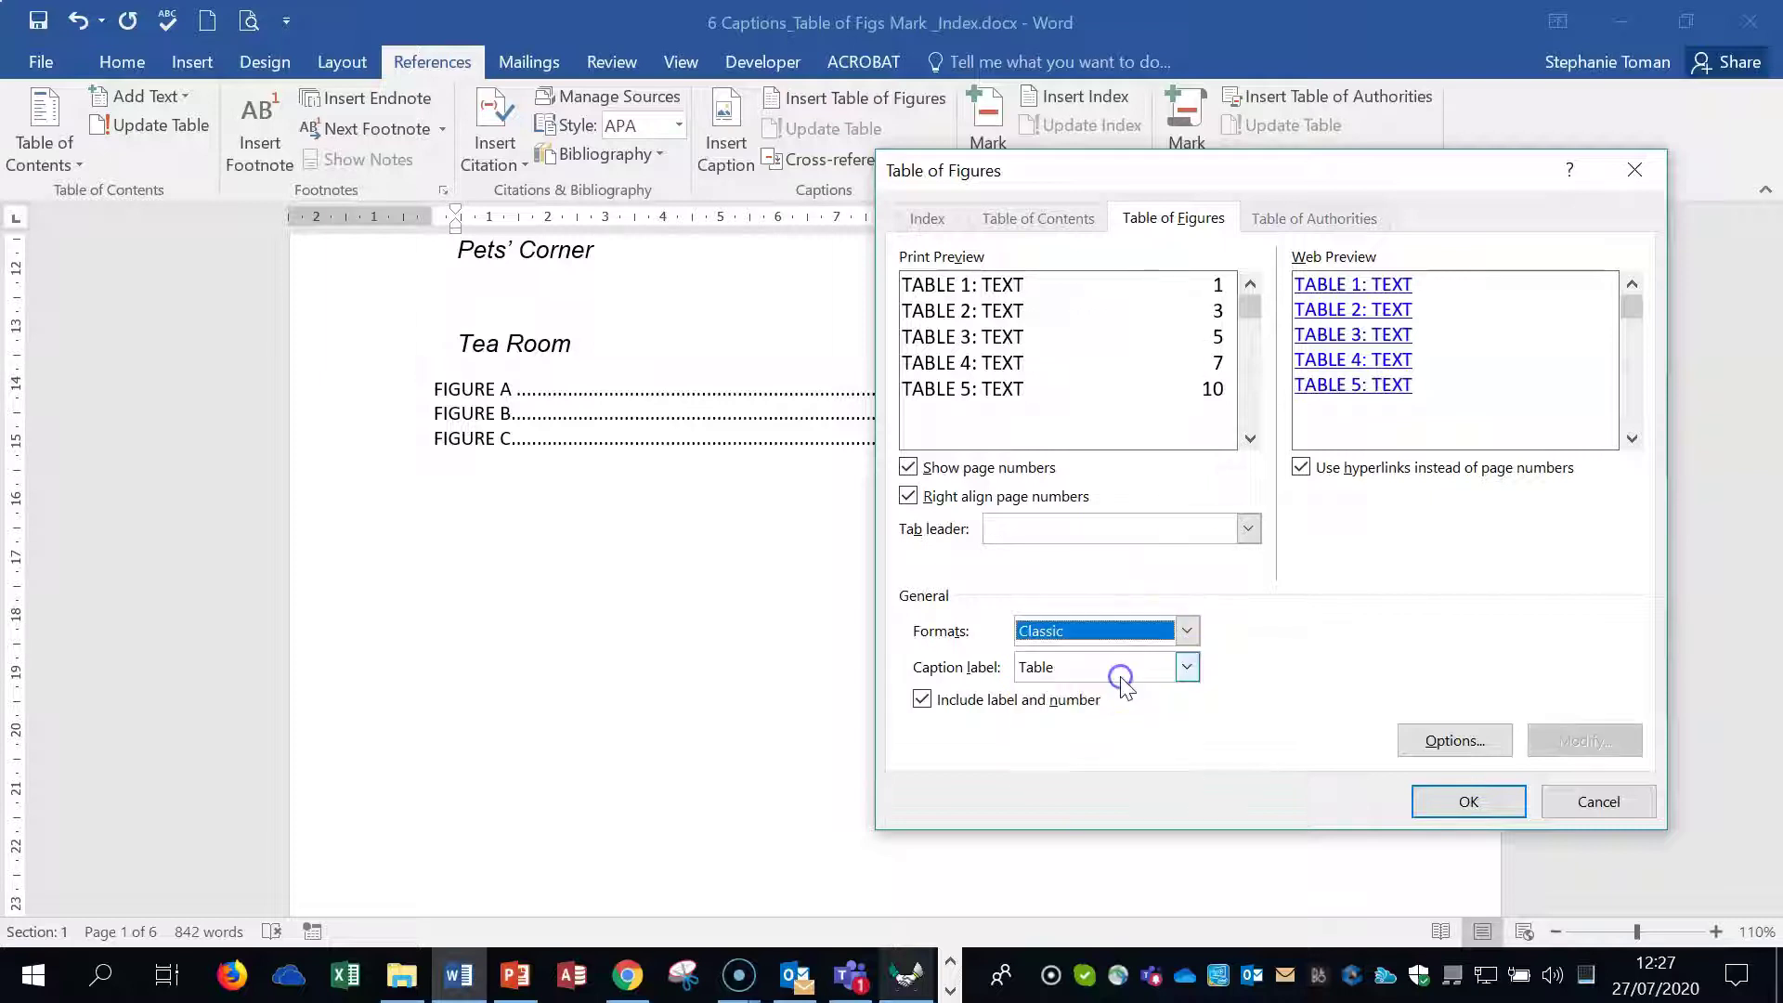
click(1251, 527)
click(1068, 595)
click(1466, 801)
click(769, 712)
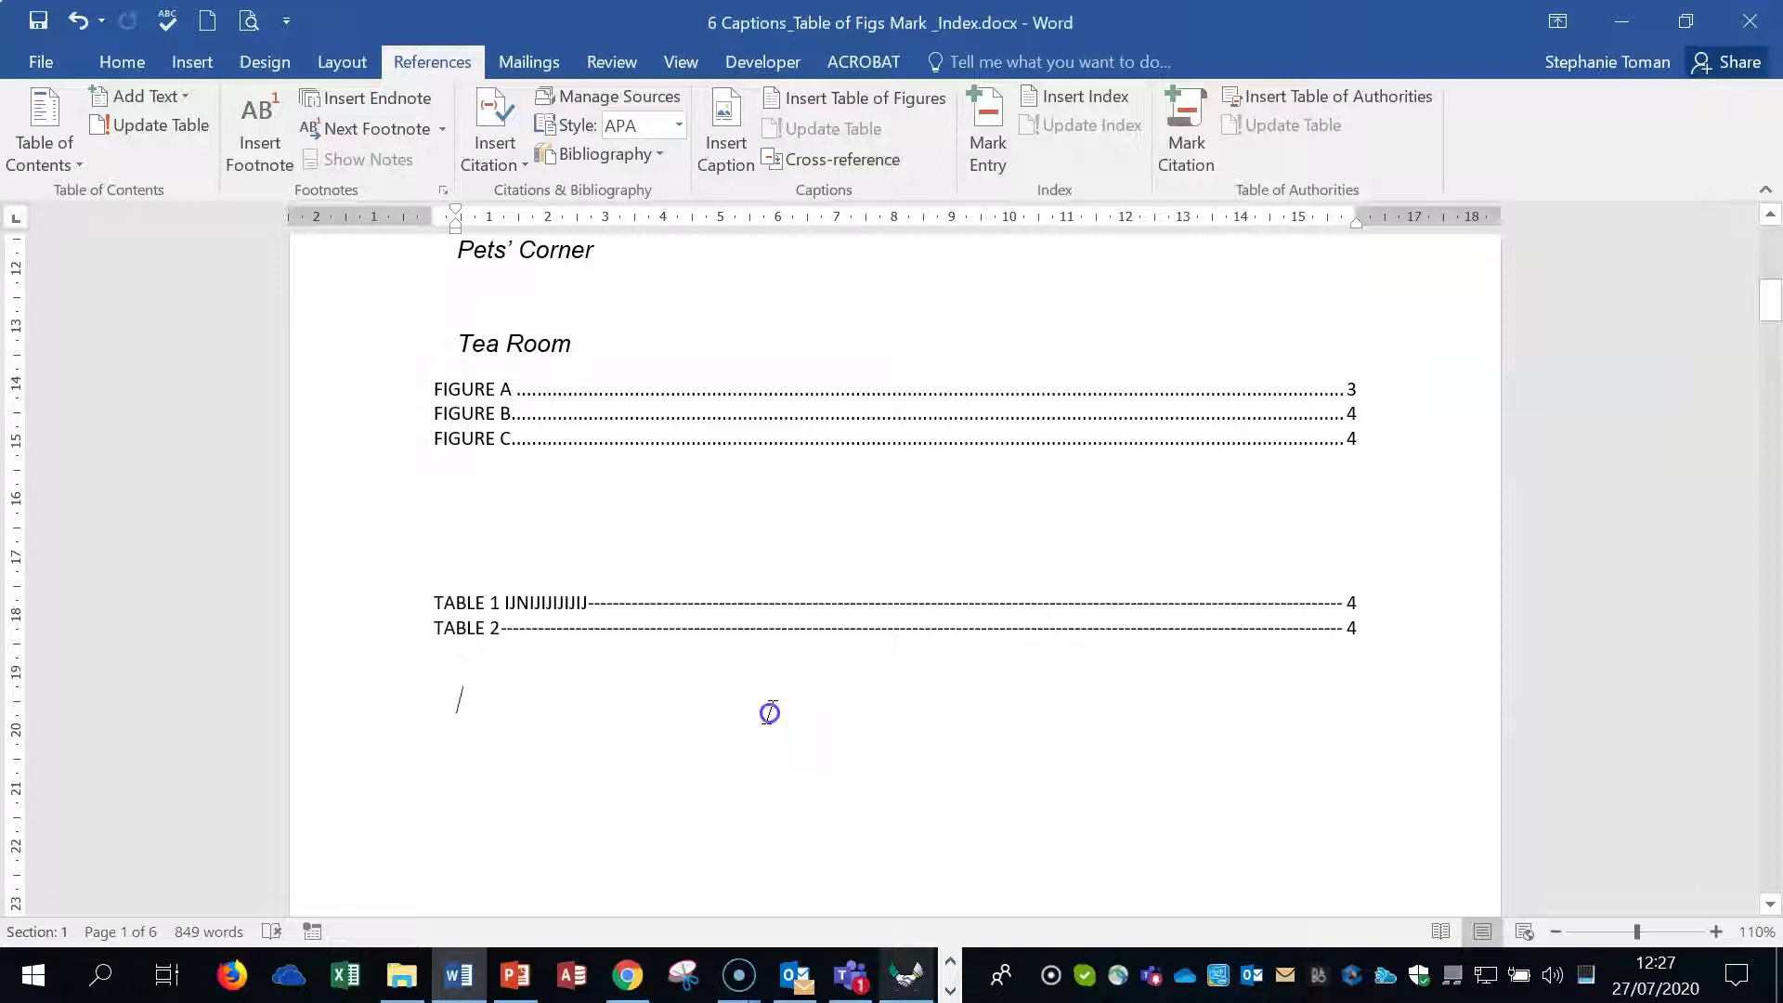
Examine the lists of figures and tables on page 1 and the Figure A caption below the picture with the rabbit.
click(665, 414)
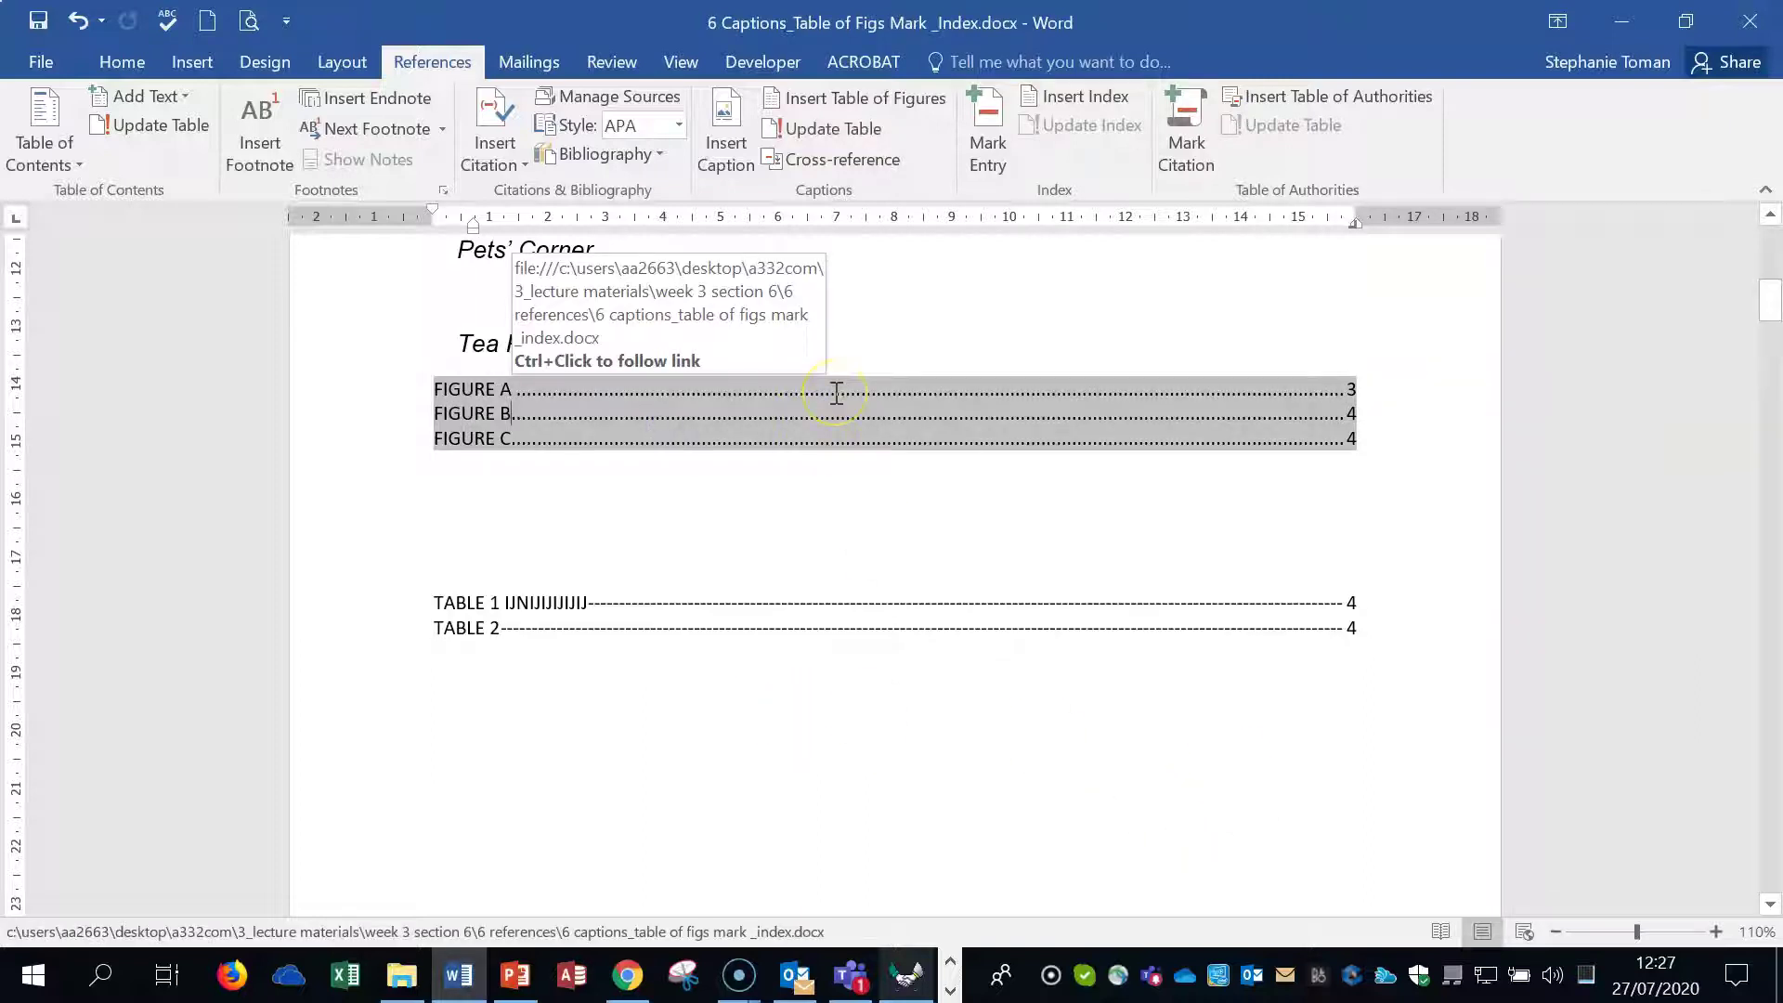
click(1059, 734)
click(632, 605)
click(970, 706)
scroll(1010, 704, down, 18)
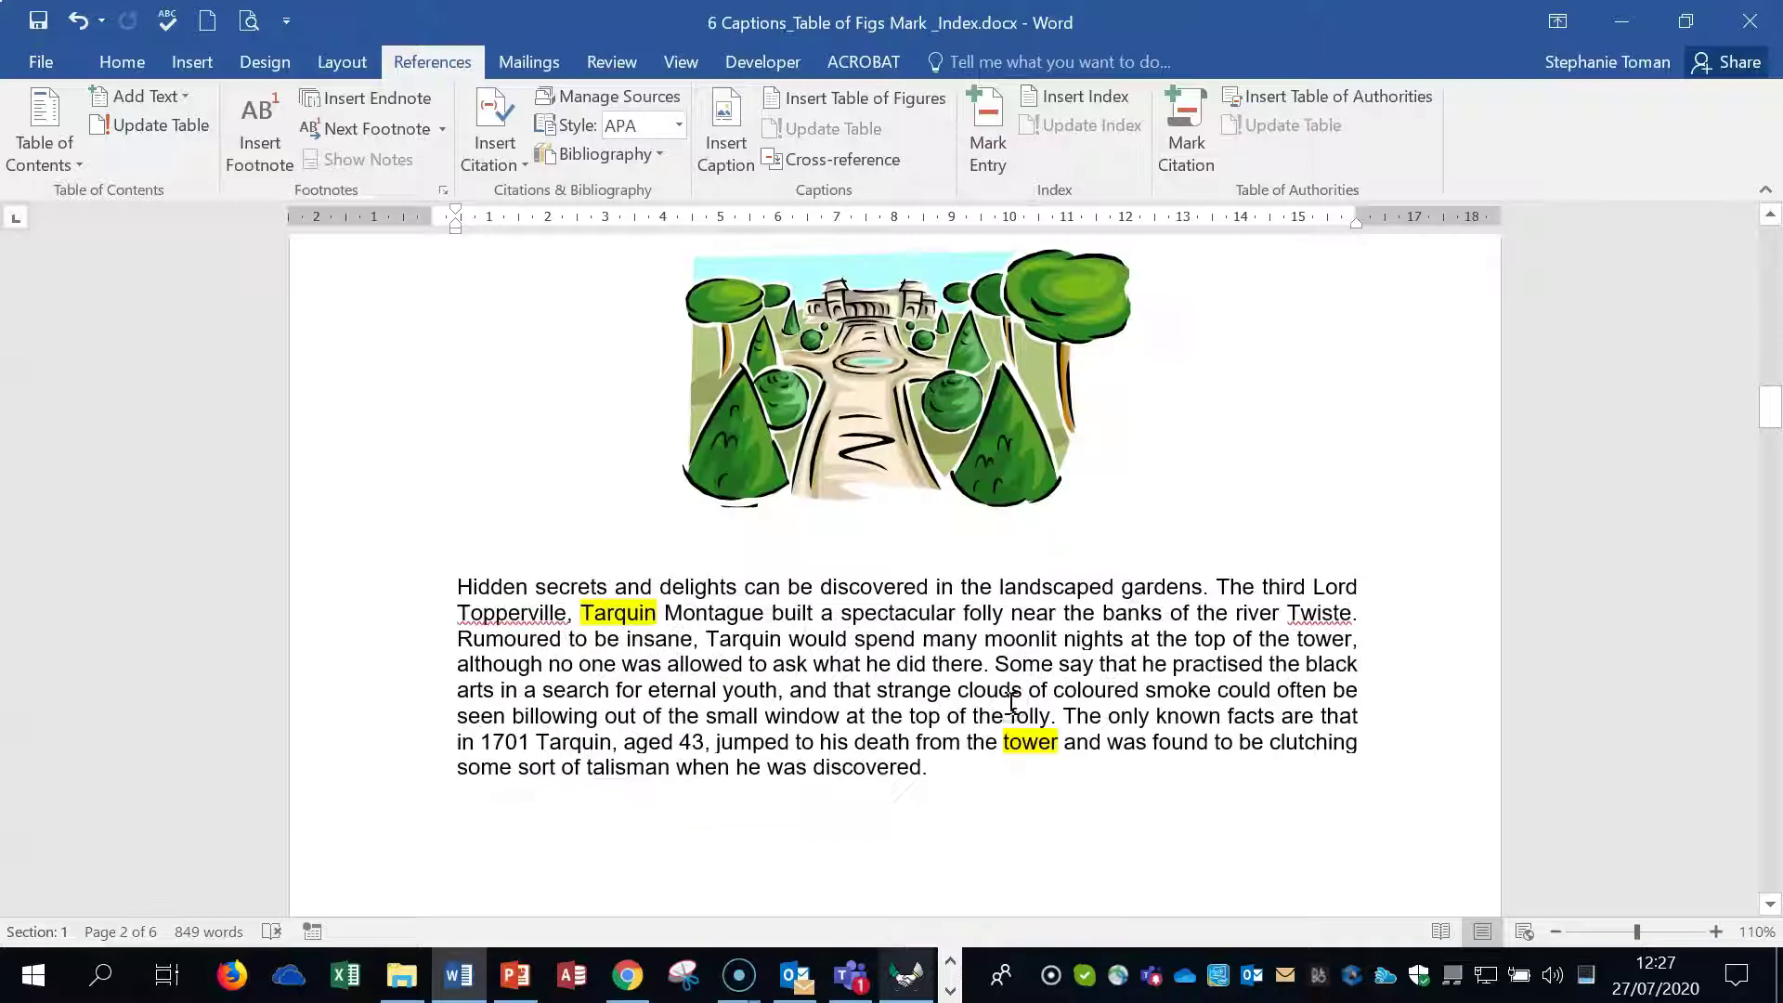
scroll(1011, 703, down, 18)
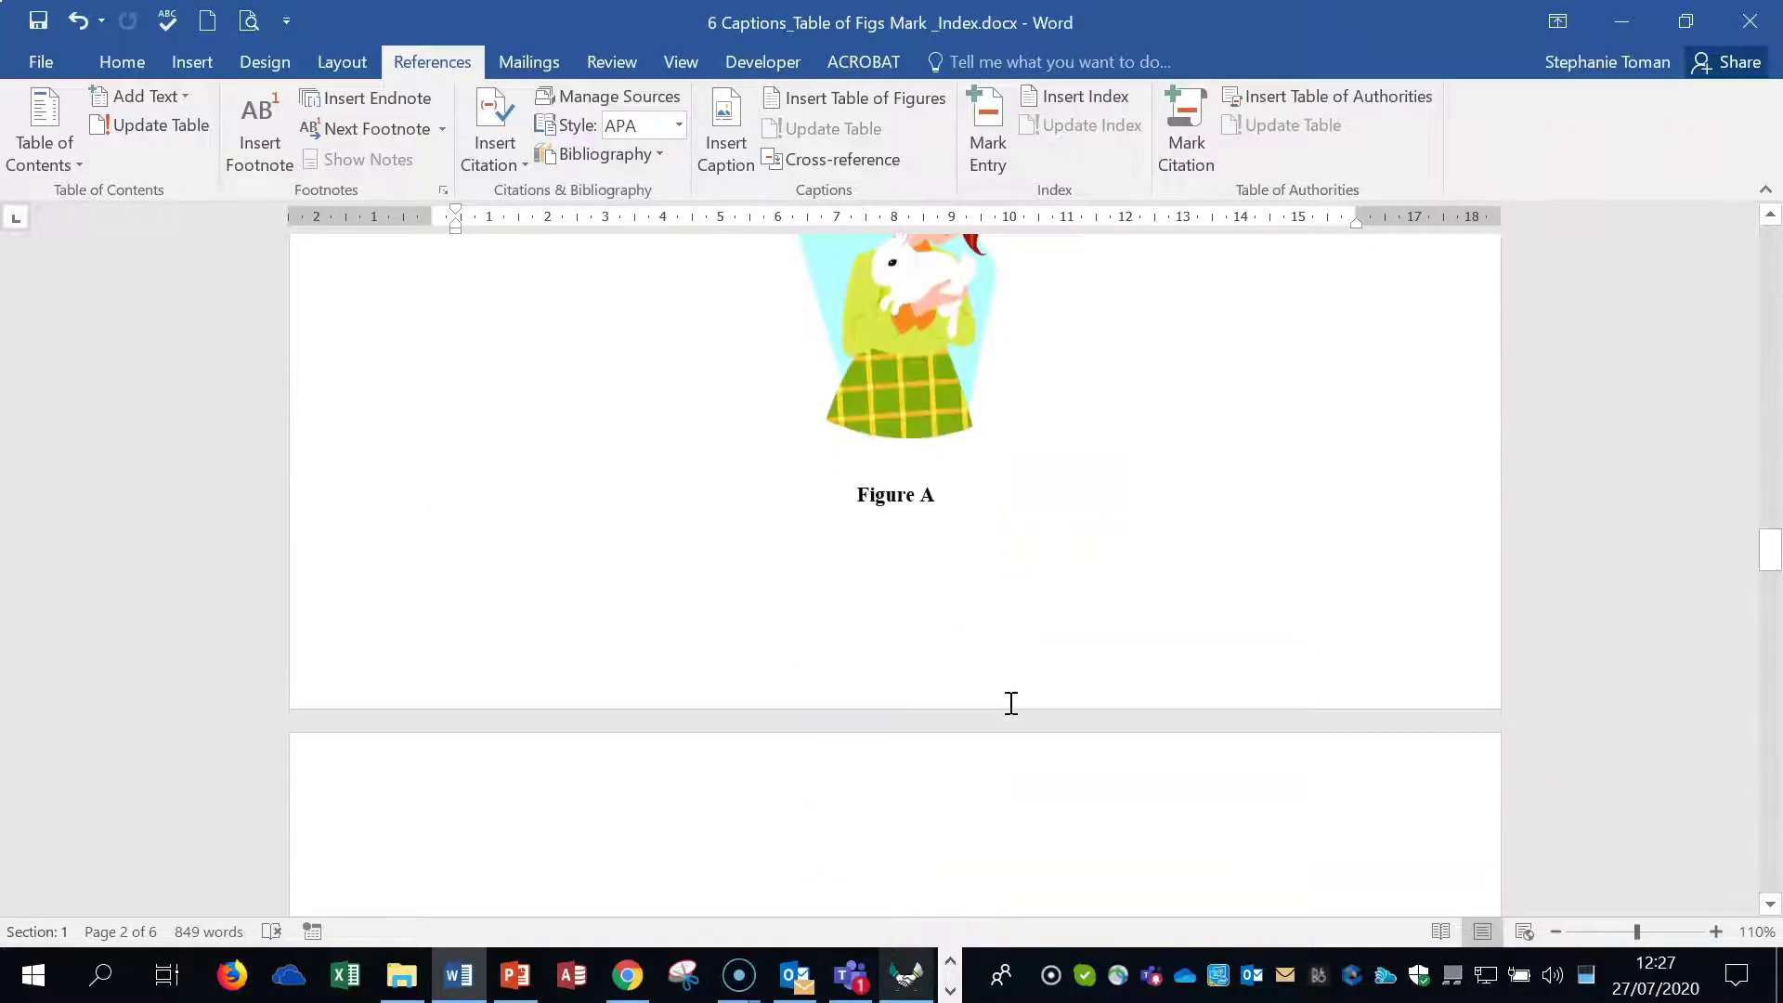
drag(878, 485, 970, 483)
click(1139, 516)
Open the caption settings for the tower picture and set the label to Figure with the numbering format A, B, C.
drag(1776, 550, 1776, 525)
scroll(1192, 586, up, 3)
scroll(1192, 585, up, 6)
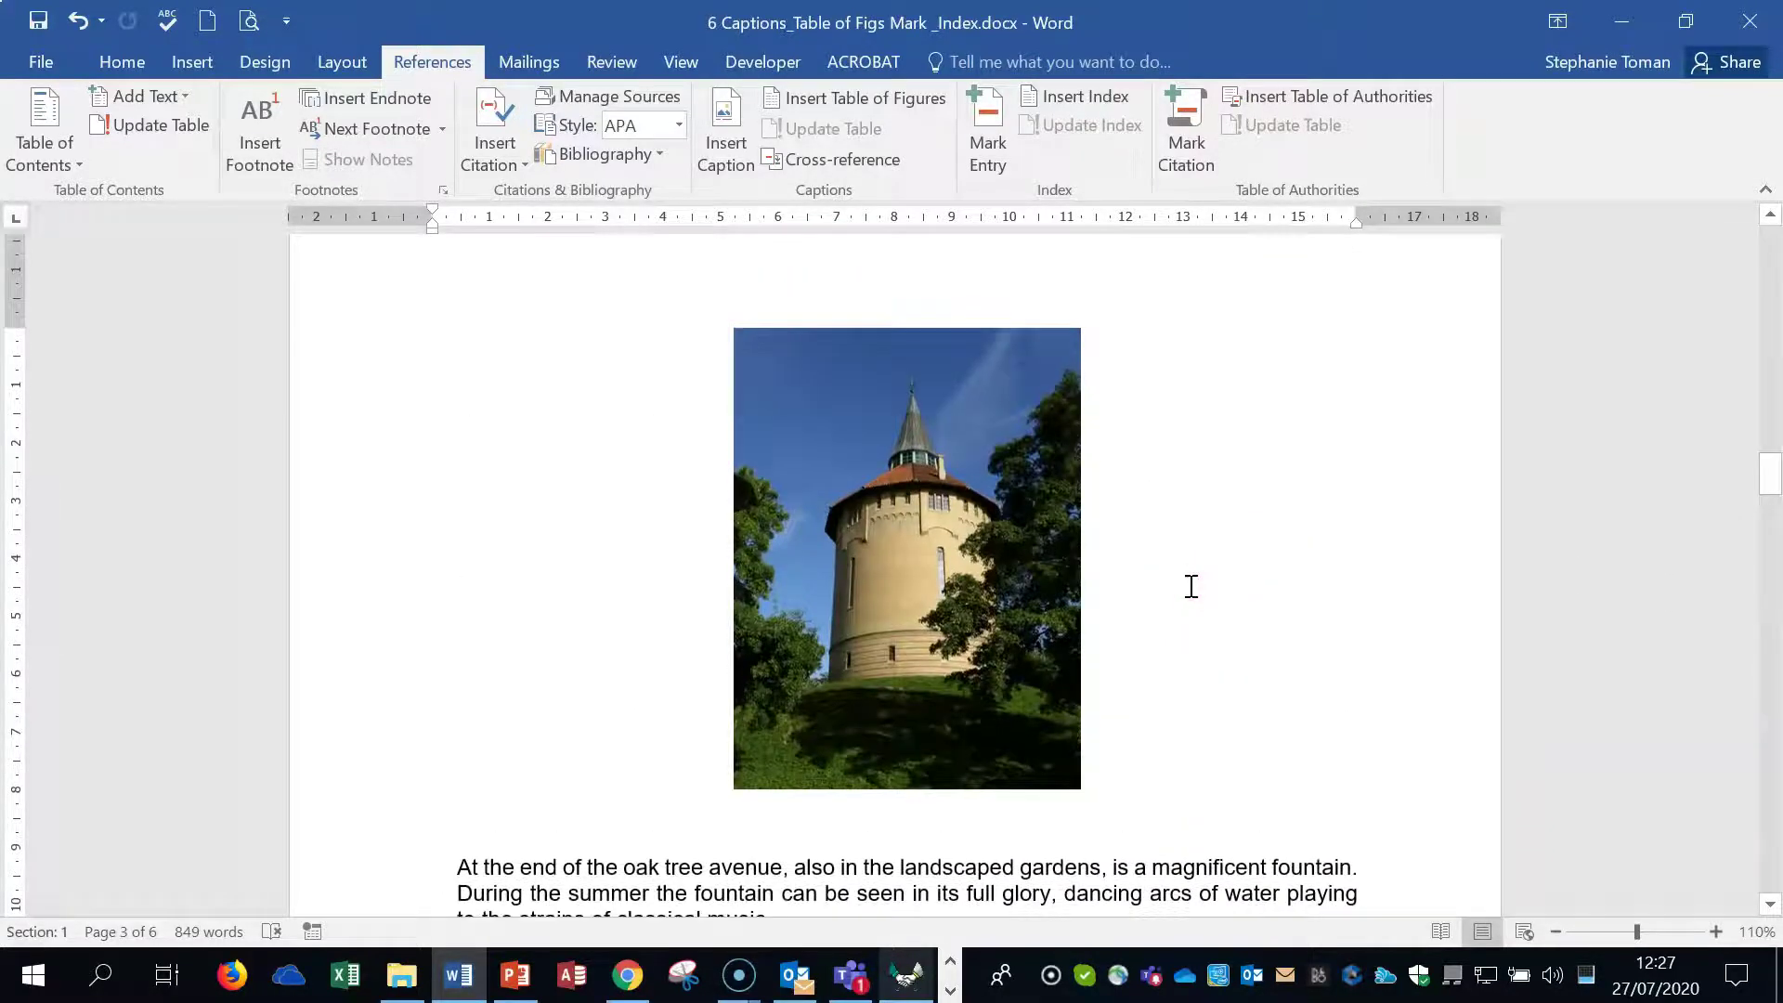
right_click(934, 639)
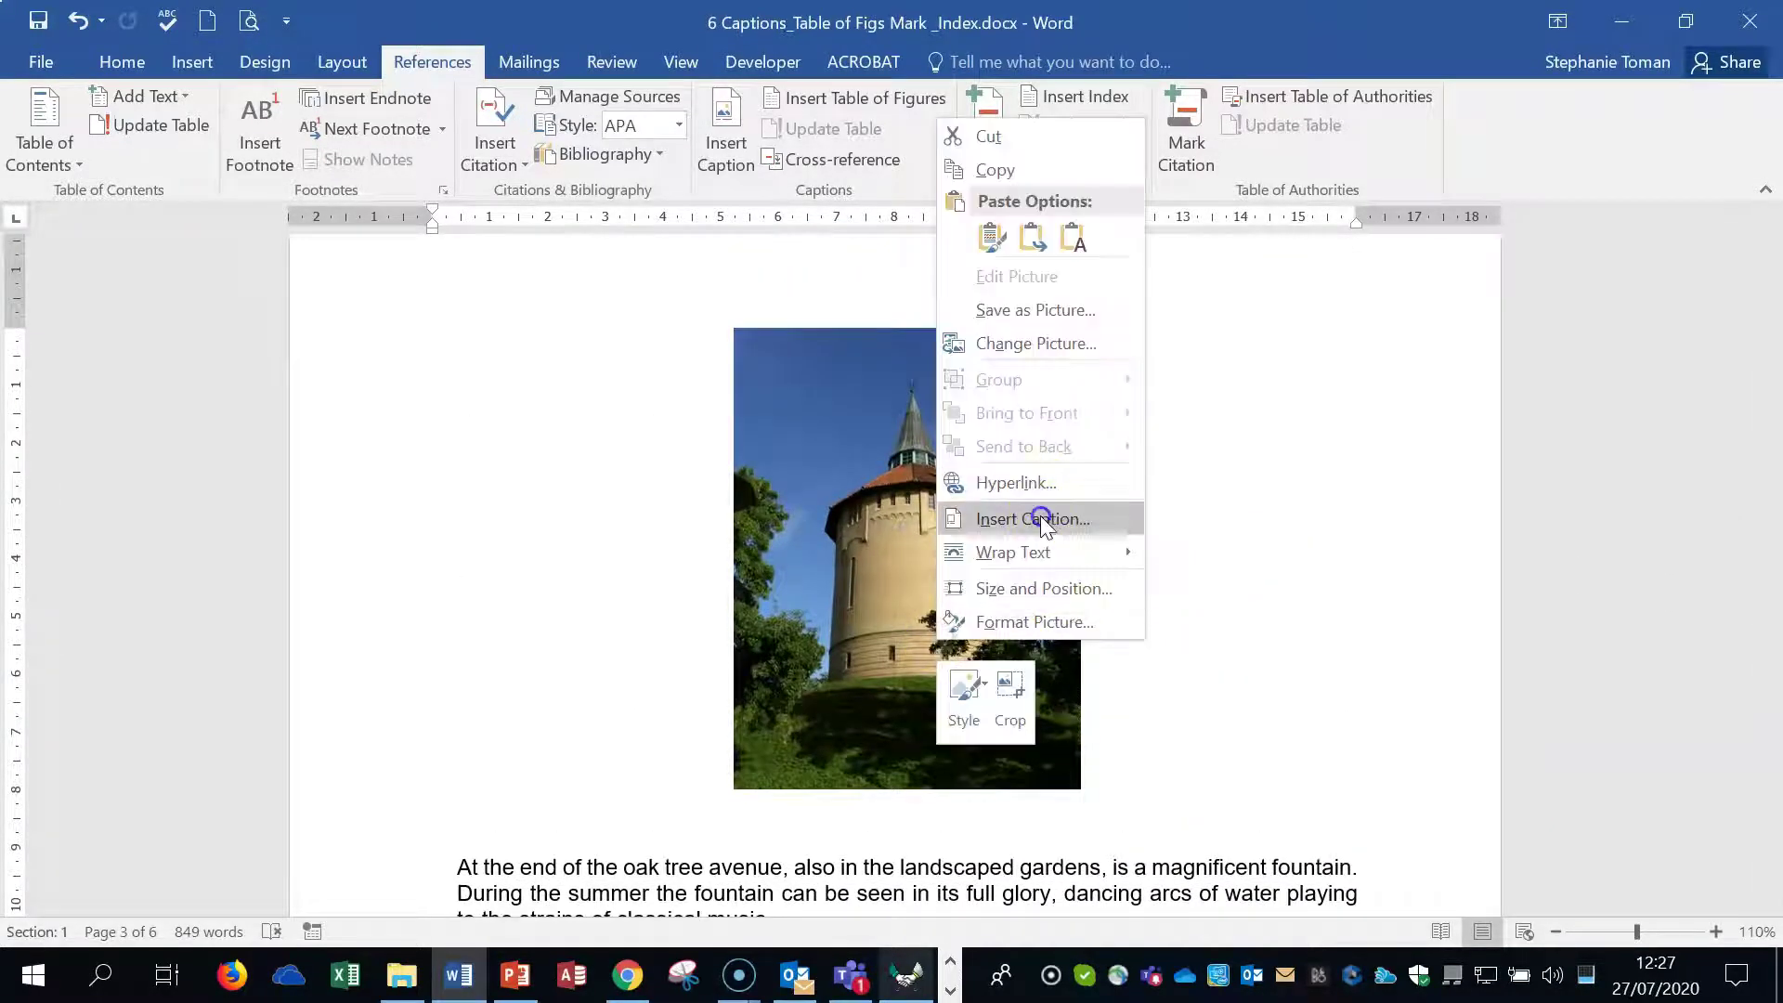
click(1040, 516)
click(728, 369)
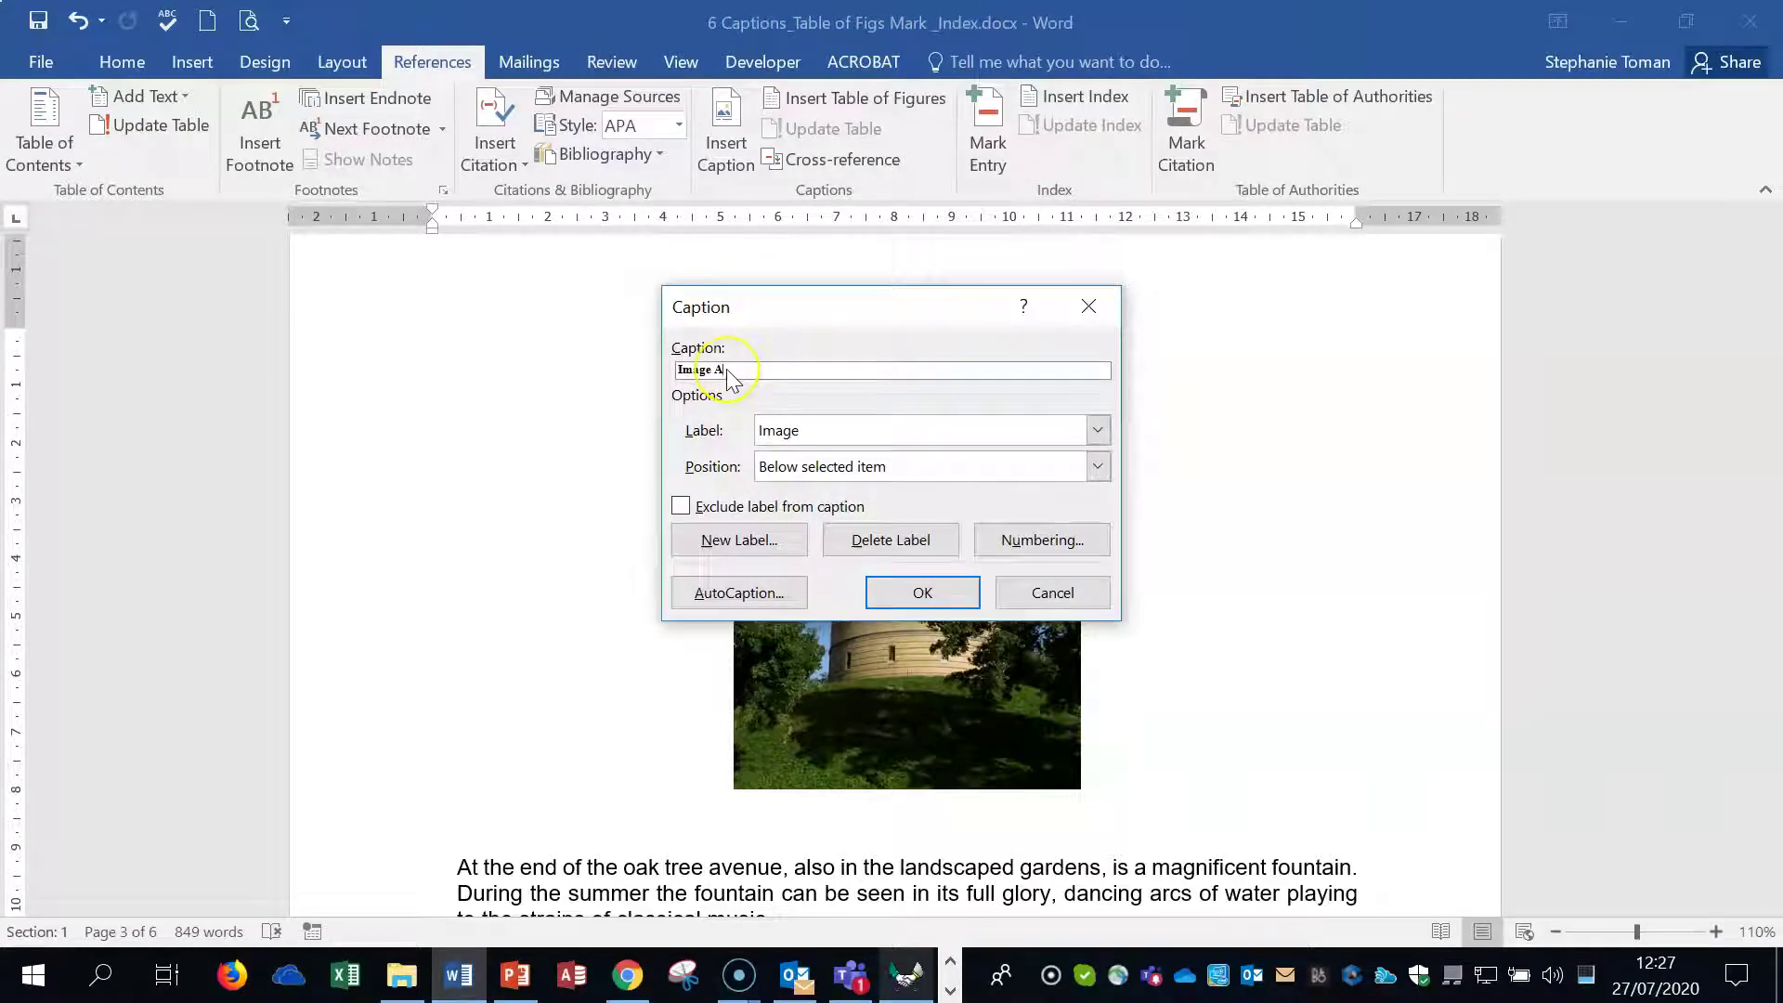
click(1099, 430)
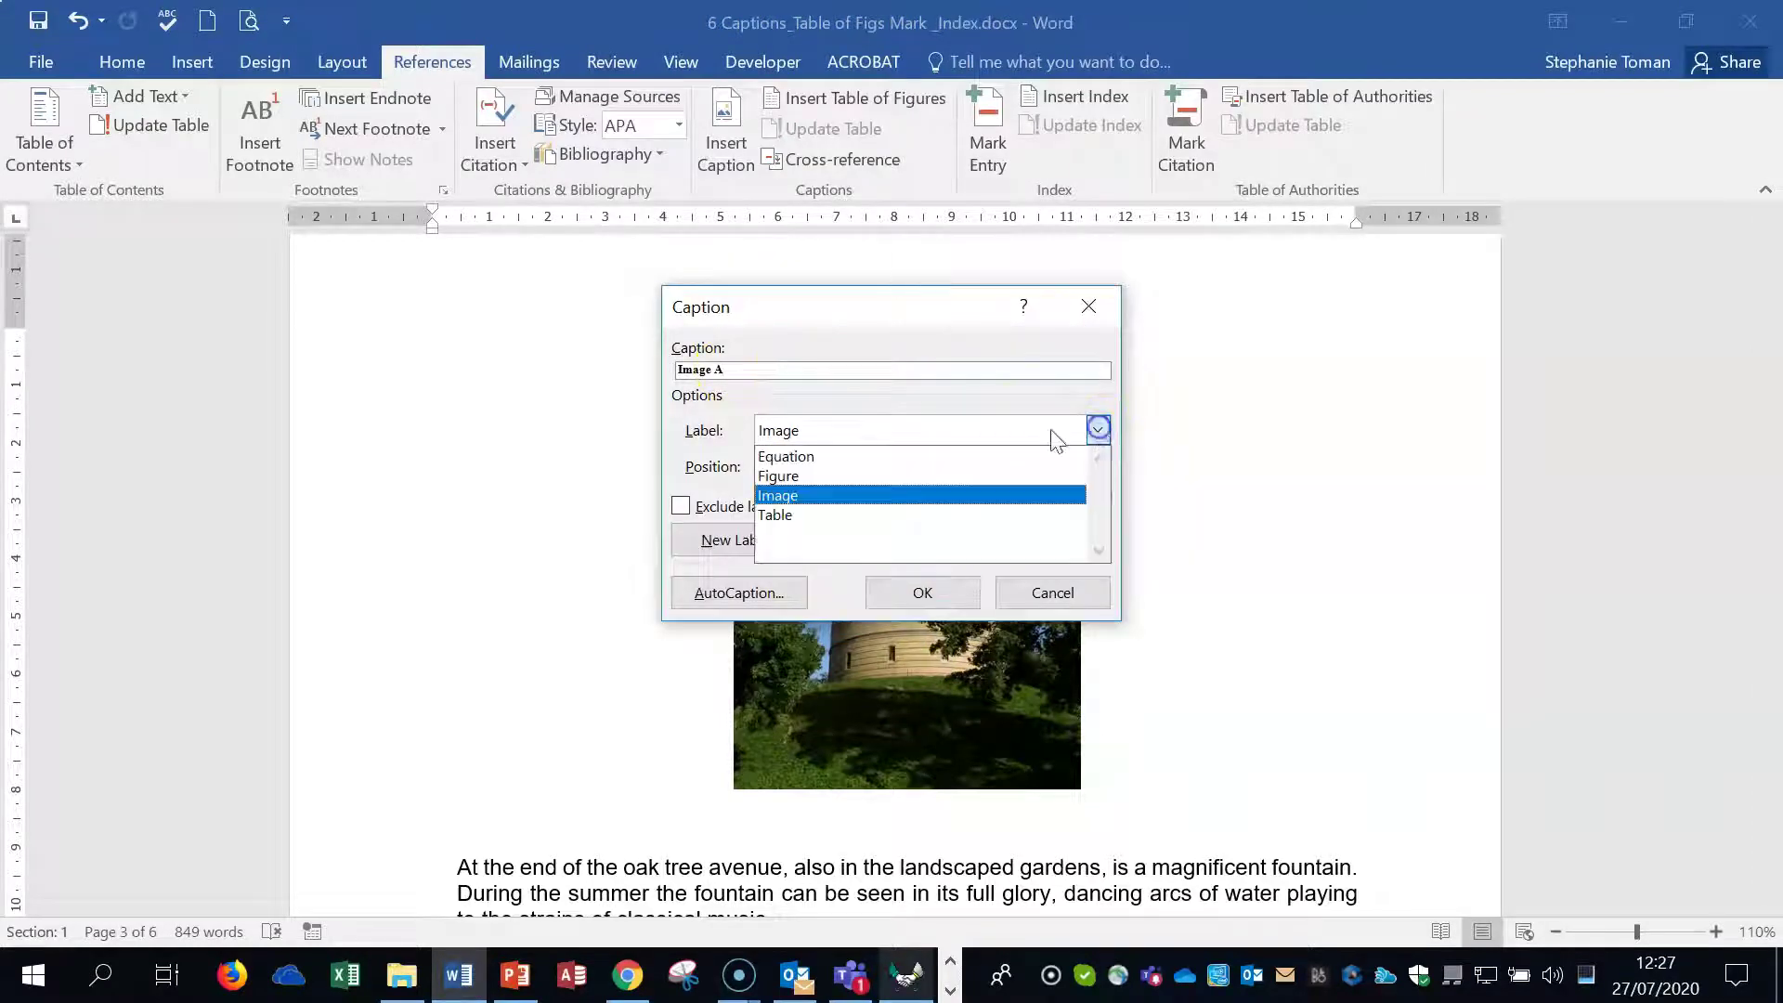
click(938, 467)
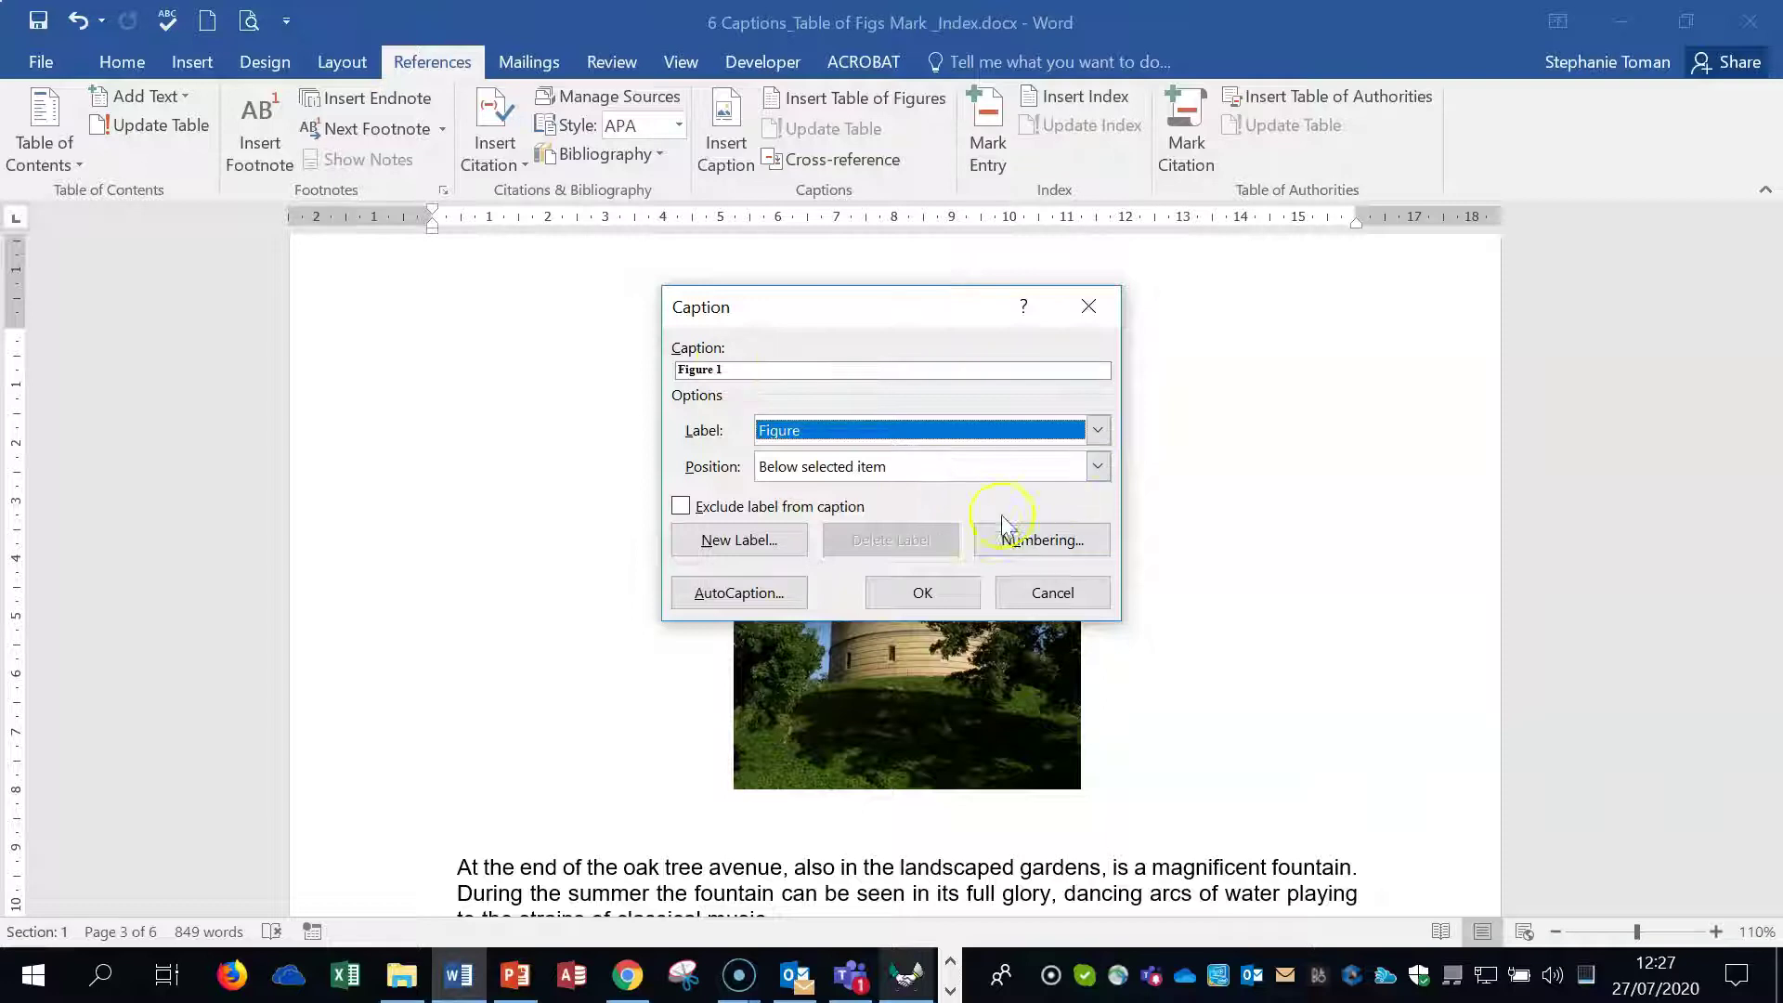
click(1047, 539)
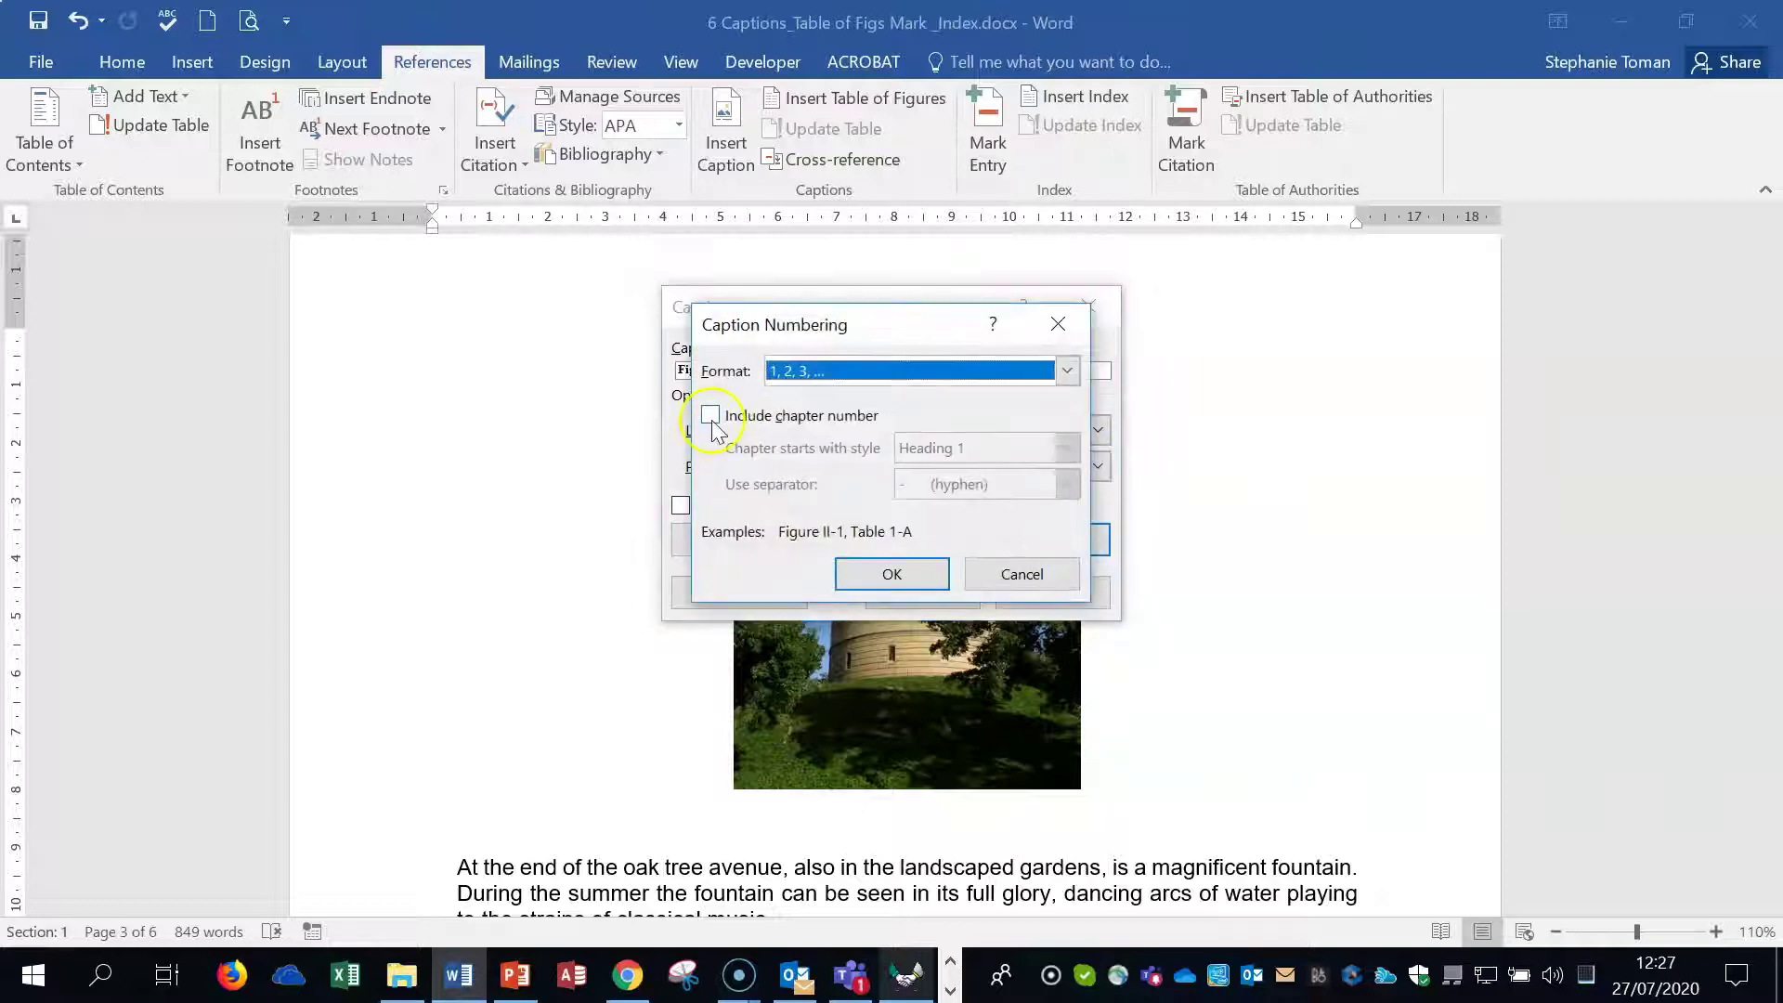
click(937, 374)
click(830, 435)
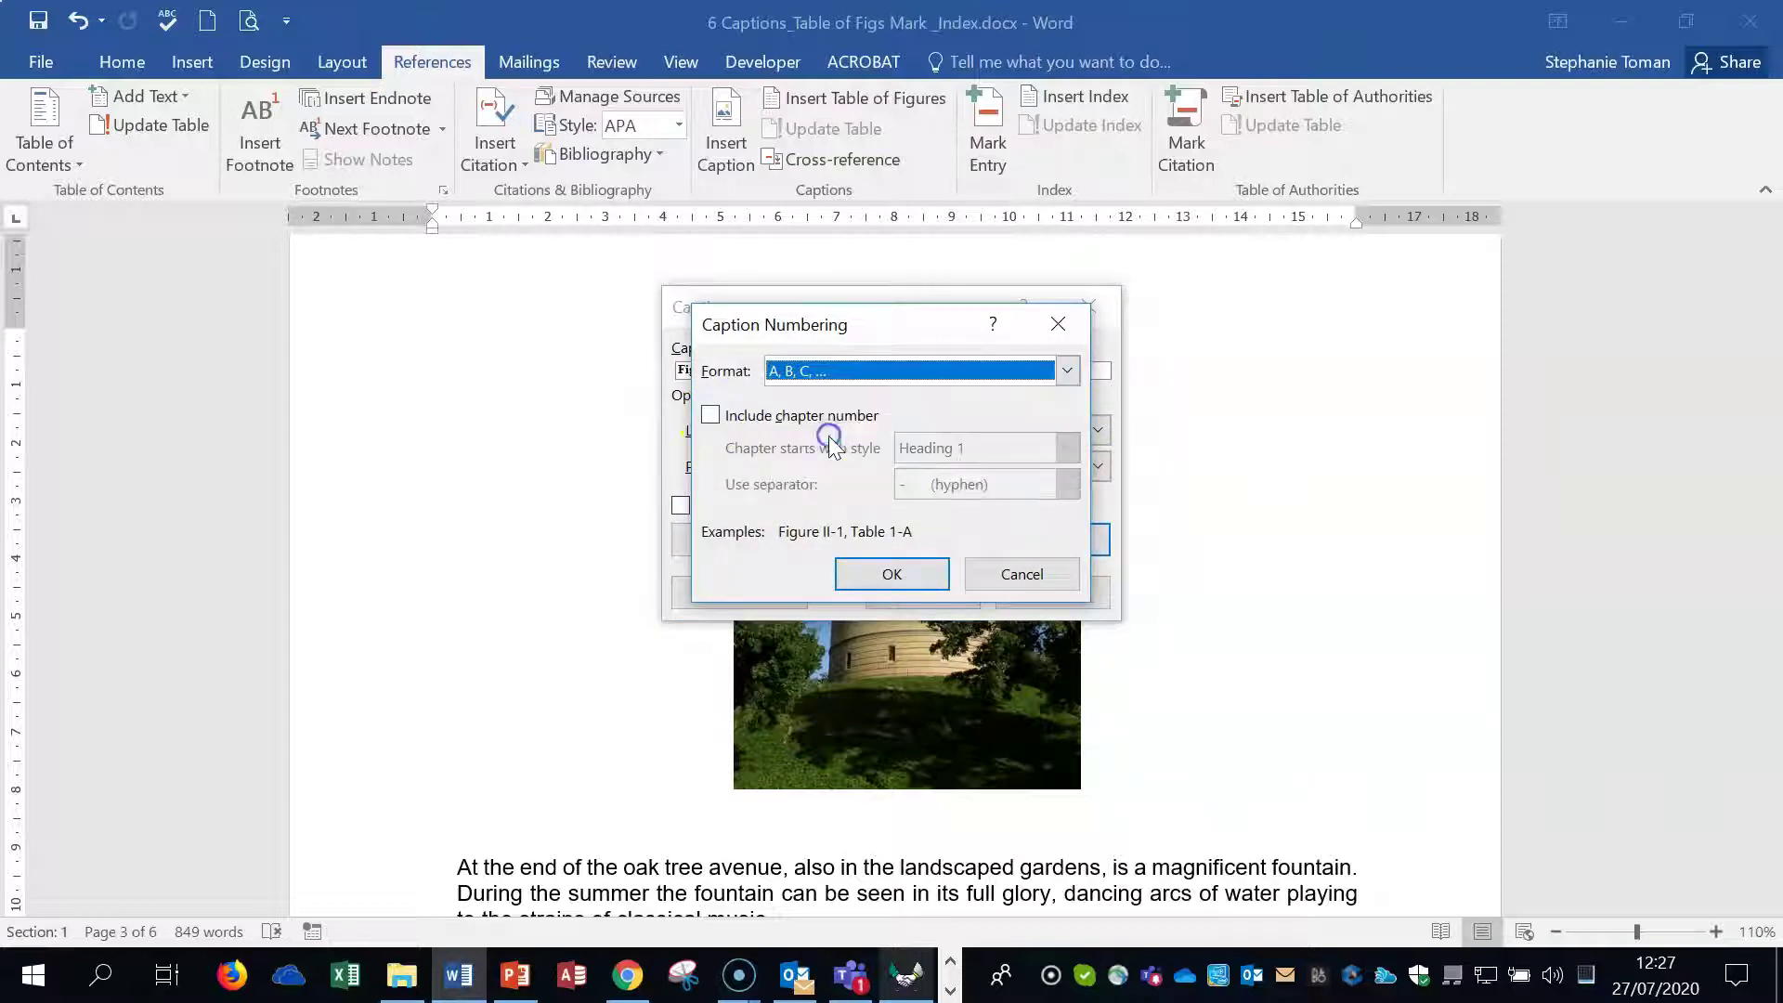
click(892, 575)
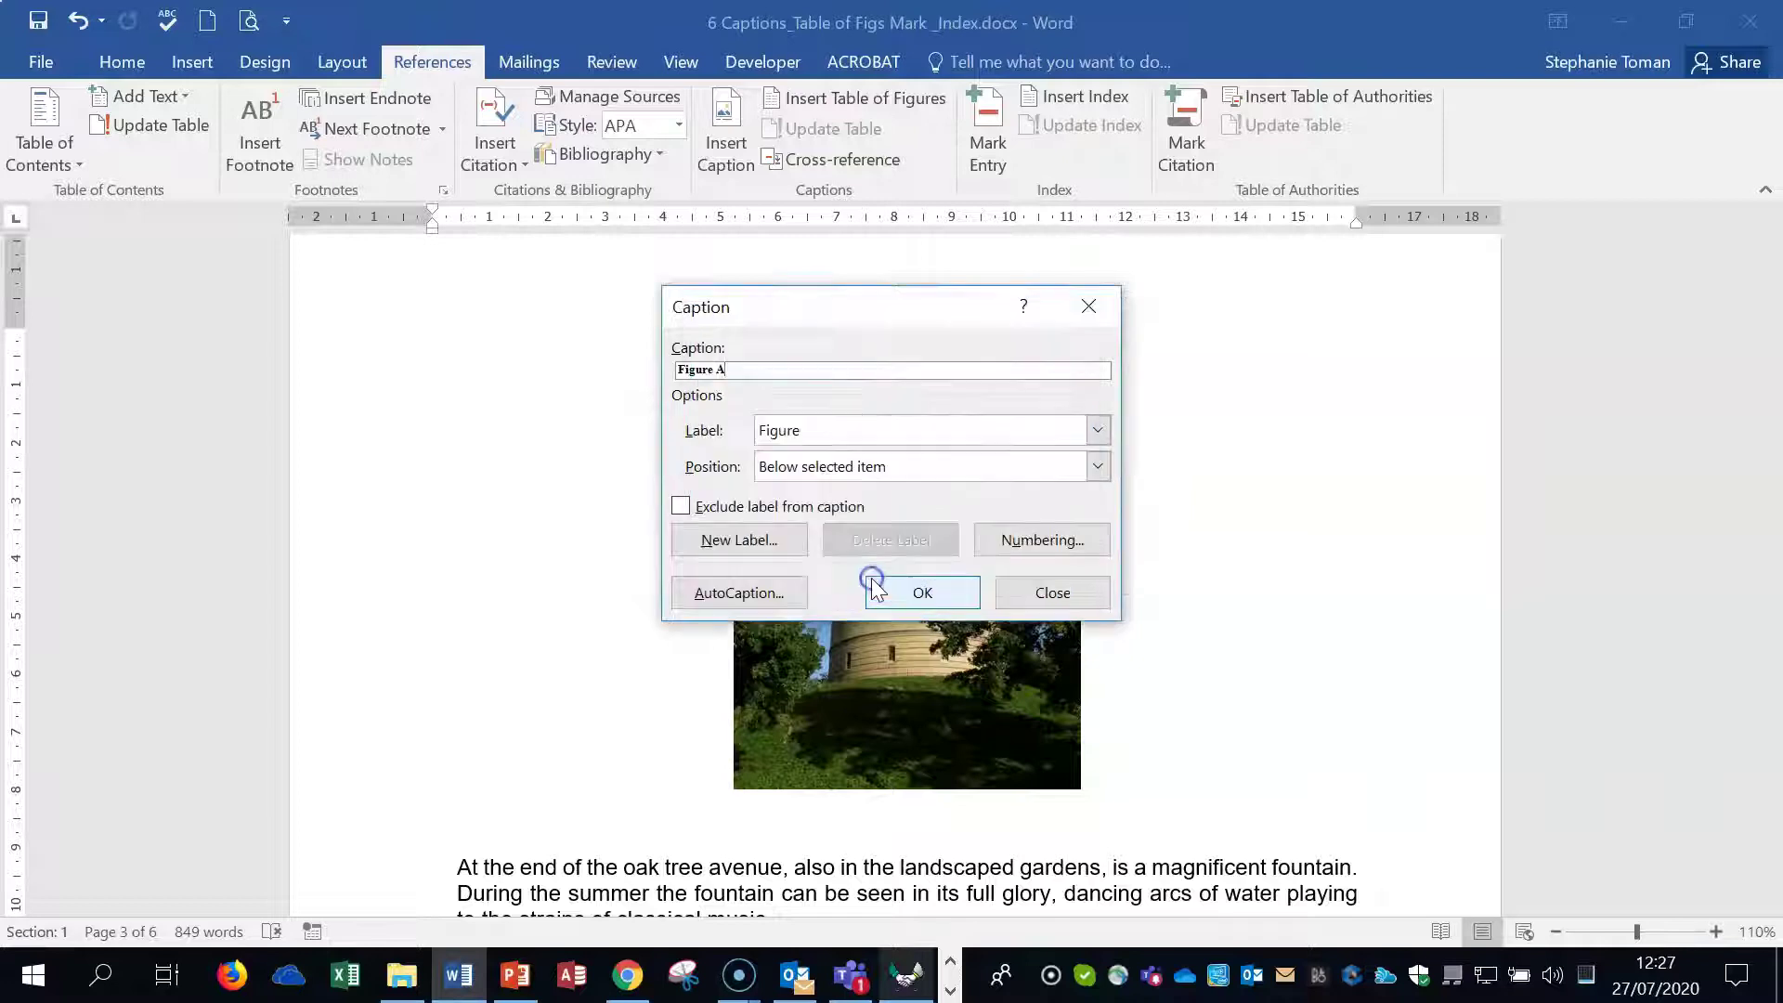
Turn on AutoCaption for Bitmap Image with the label Figure positioned below the item.
click(740, 599)
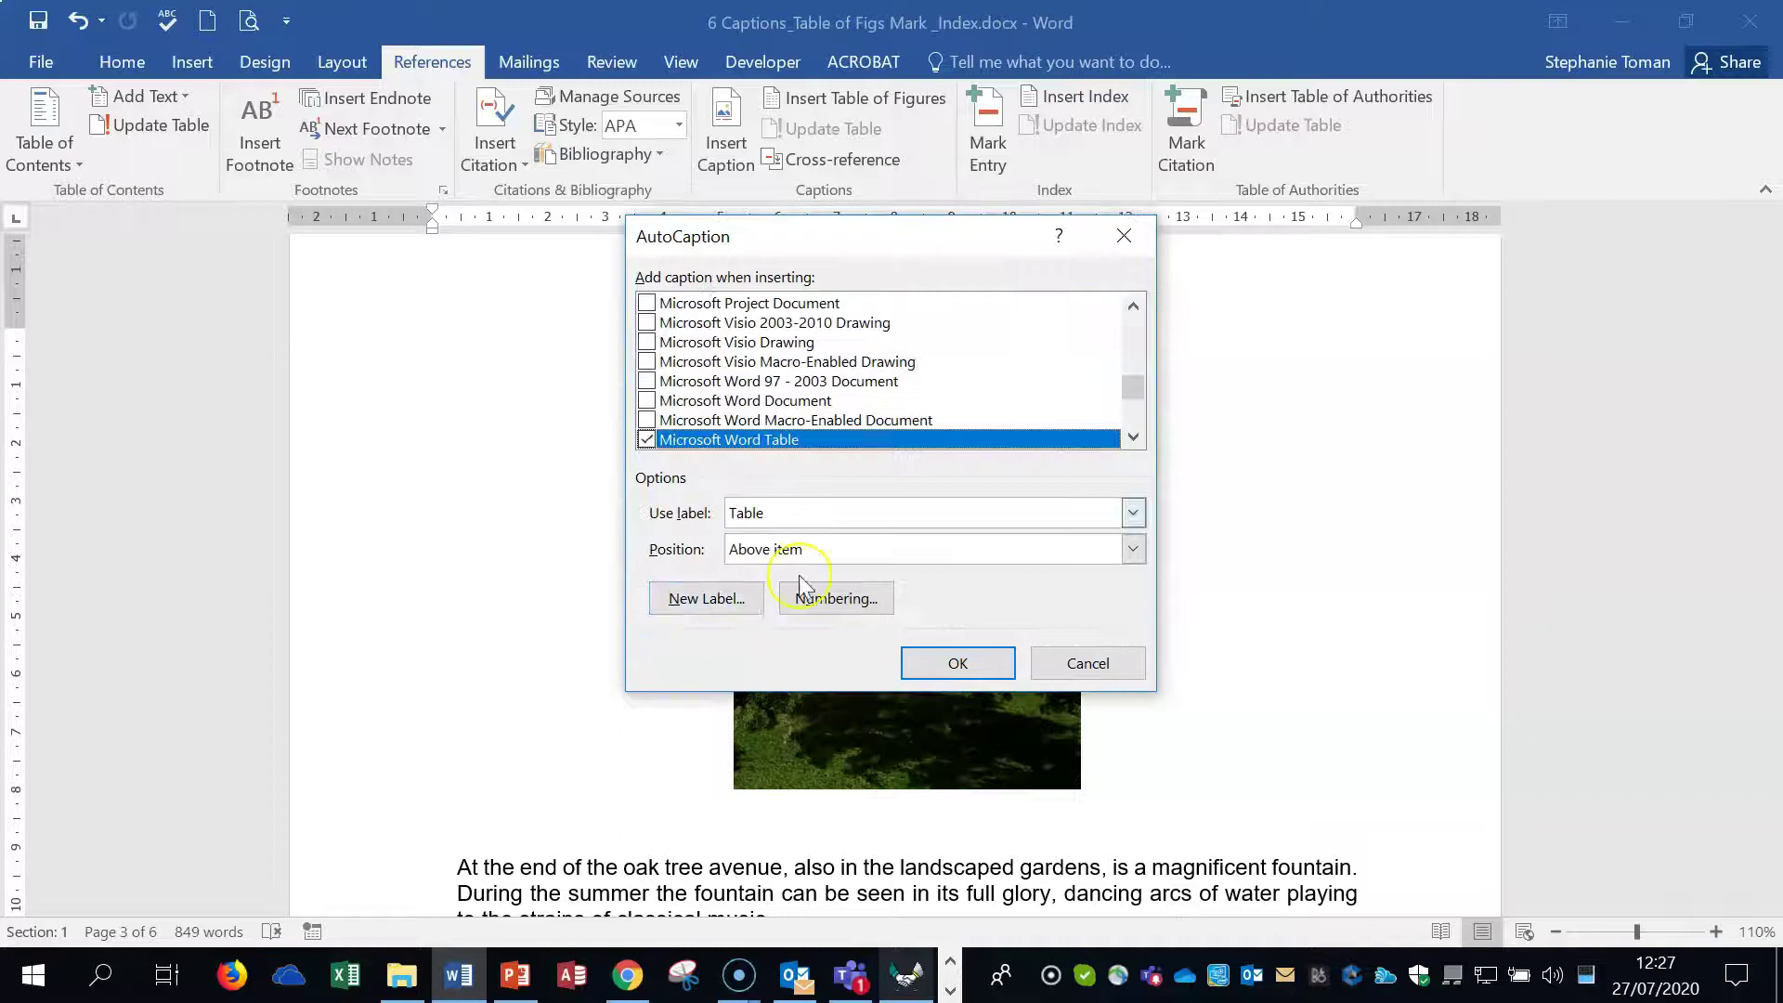
drag(1131, 387, 1133, 334)
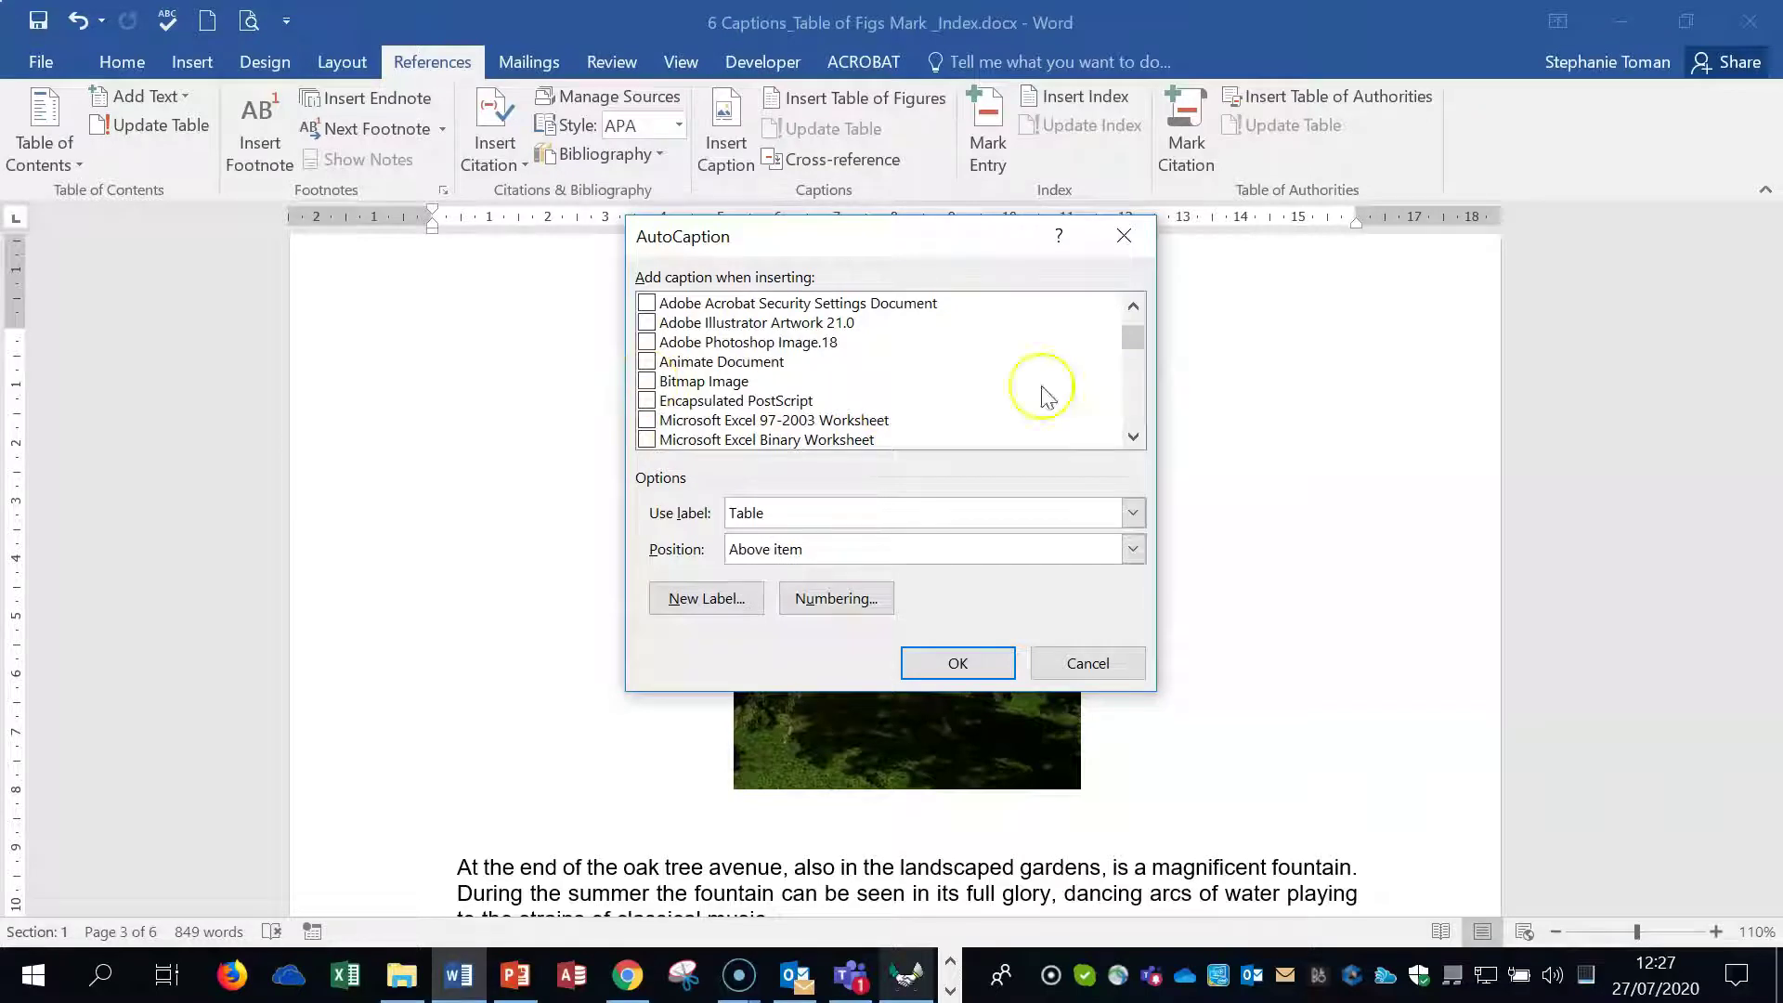
mouse_move(1130, 334)
mouse_down()
mouse_move(1130, 409)
mouse_move(1139, 325)
mouse_up()
click(1106, 402)
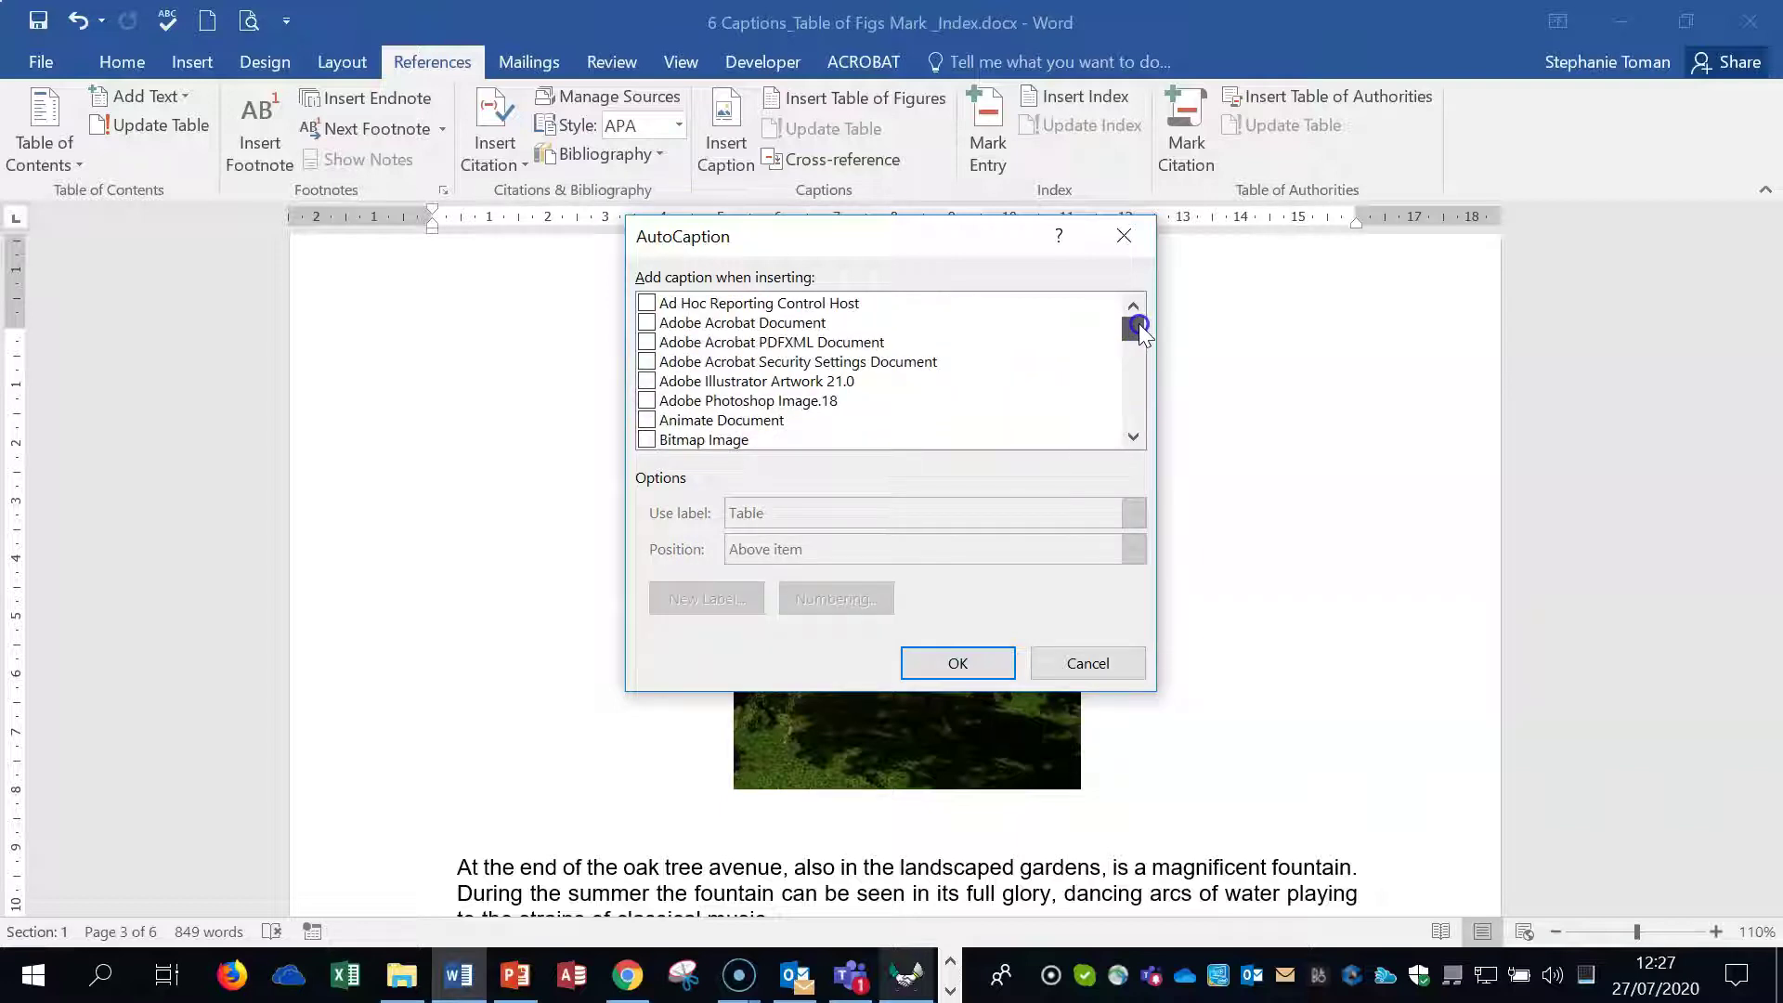
click(646, 440)
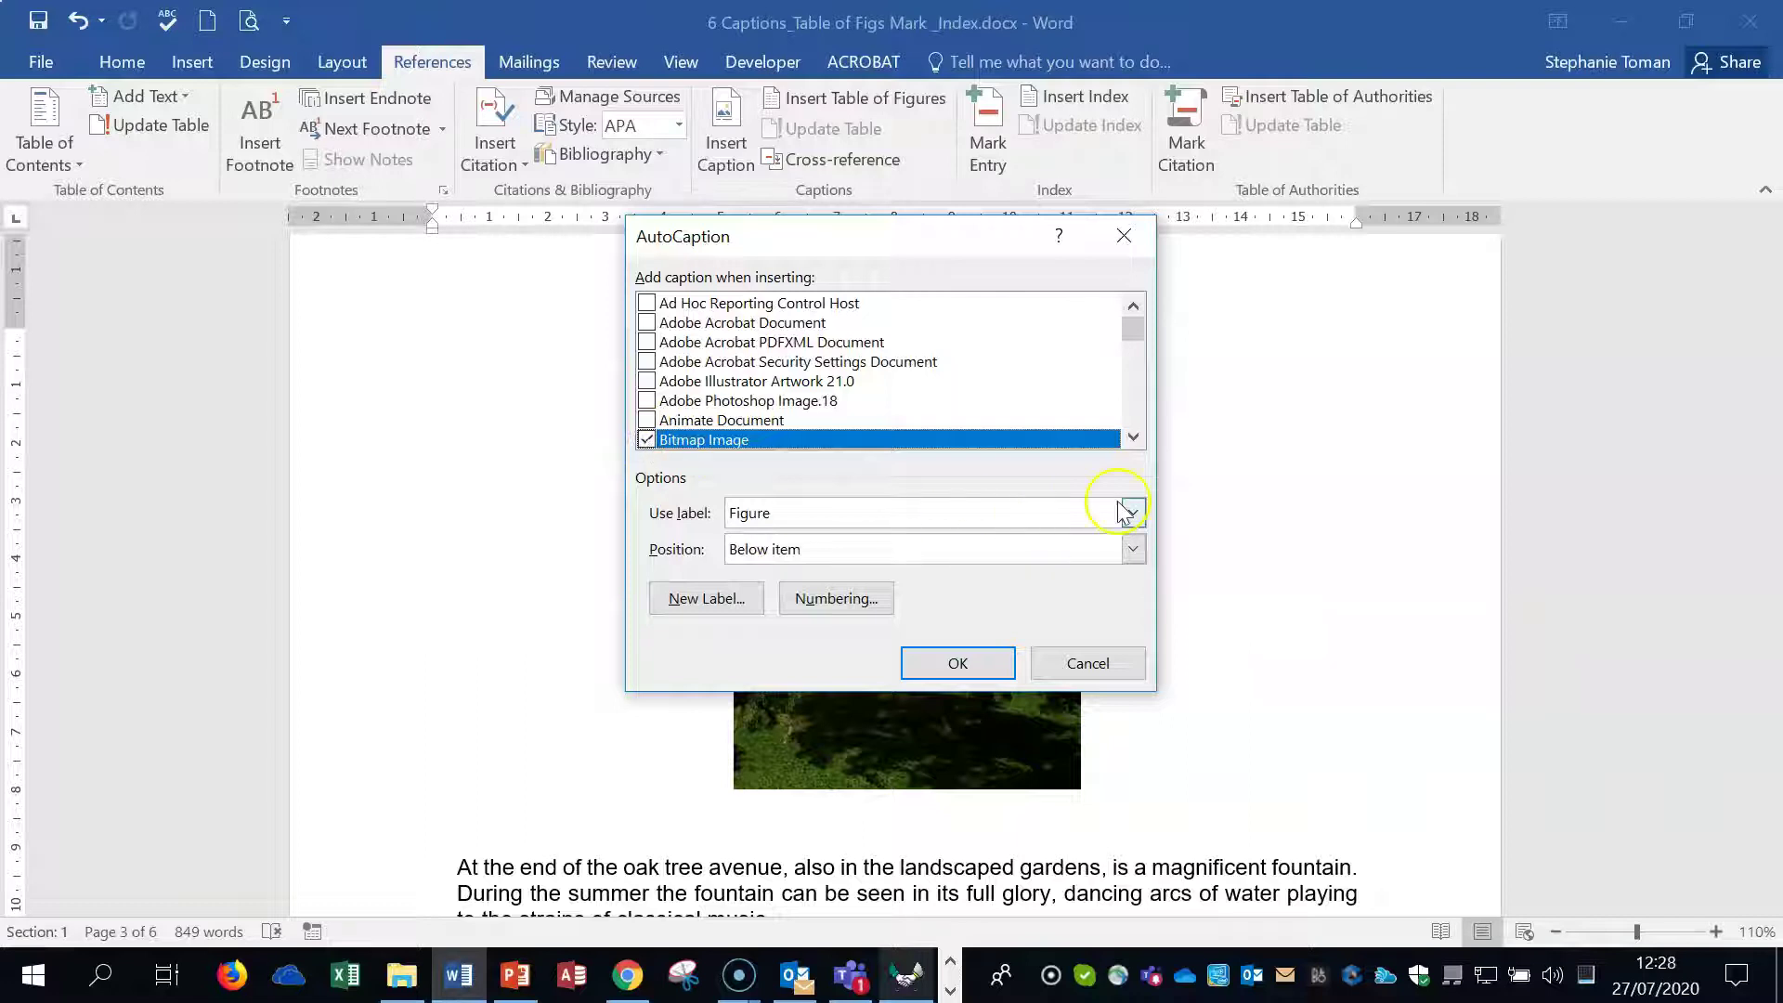
click(940, 665)
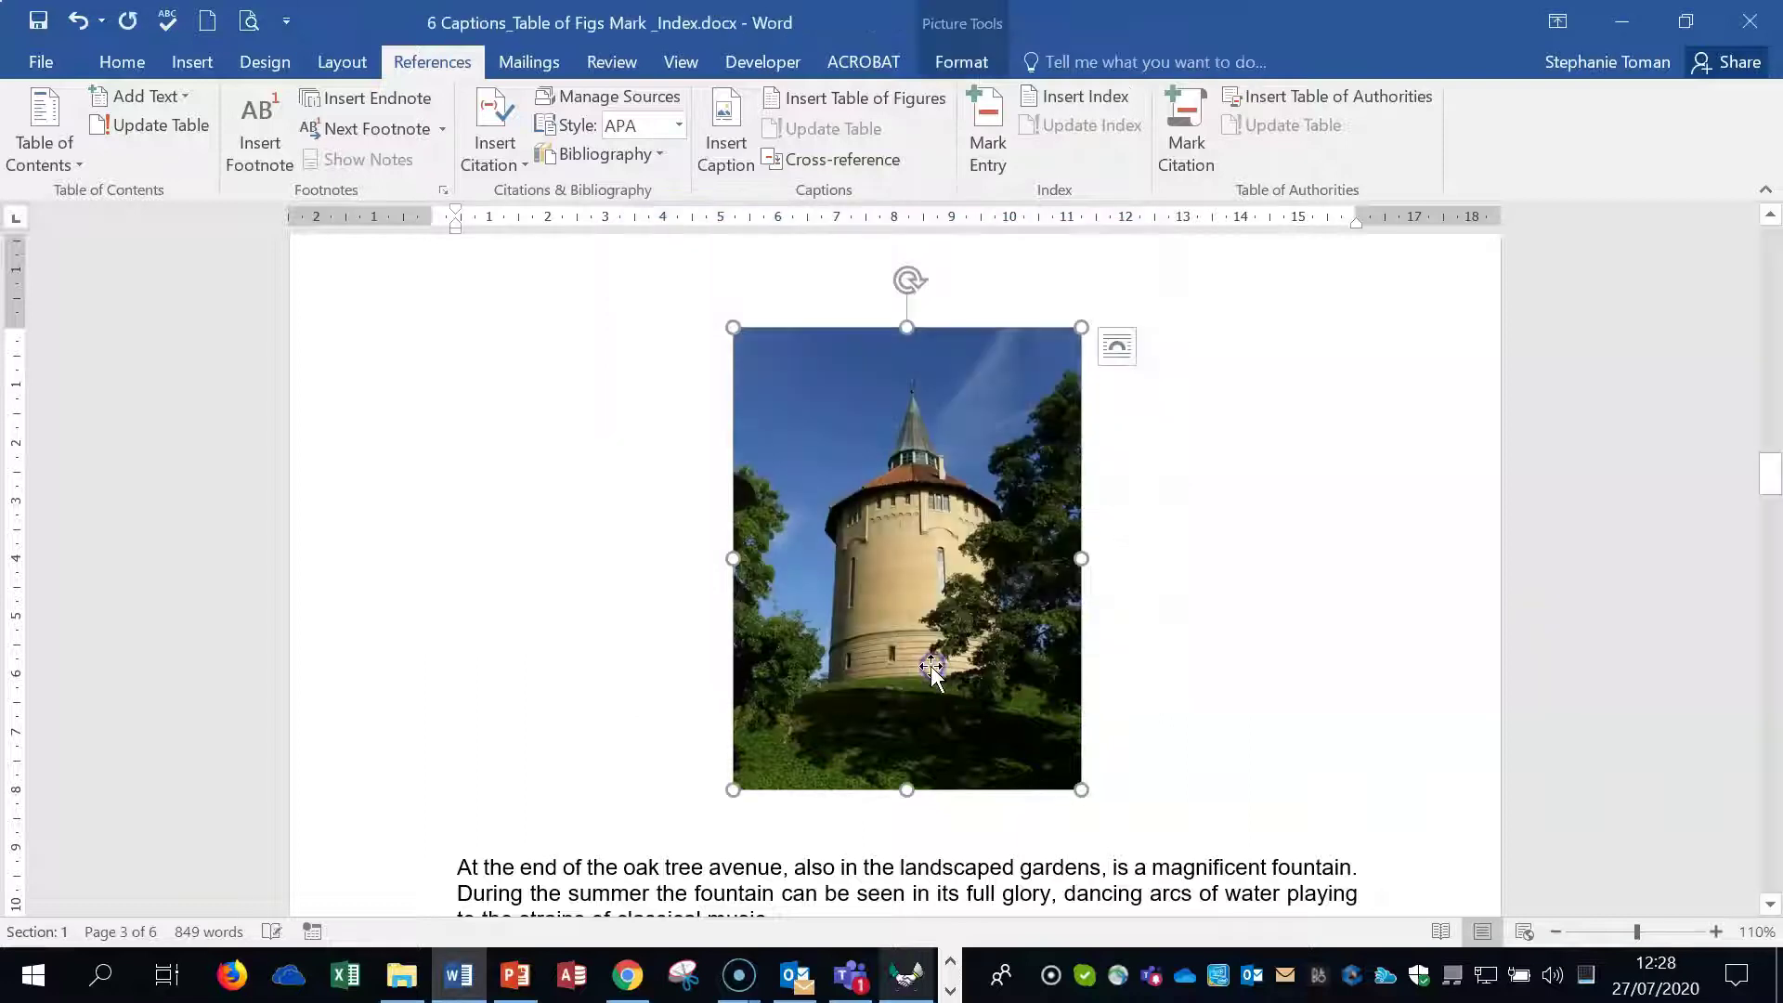
Insert the caption "Figure A Tower" below the tower picture, using the Figure label.
right_click(983, 637)
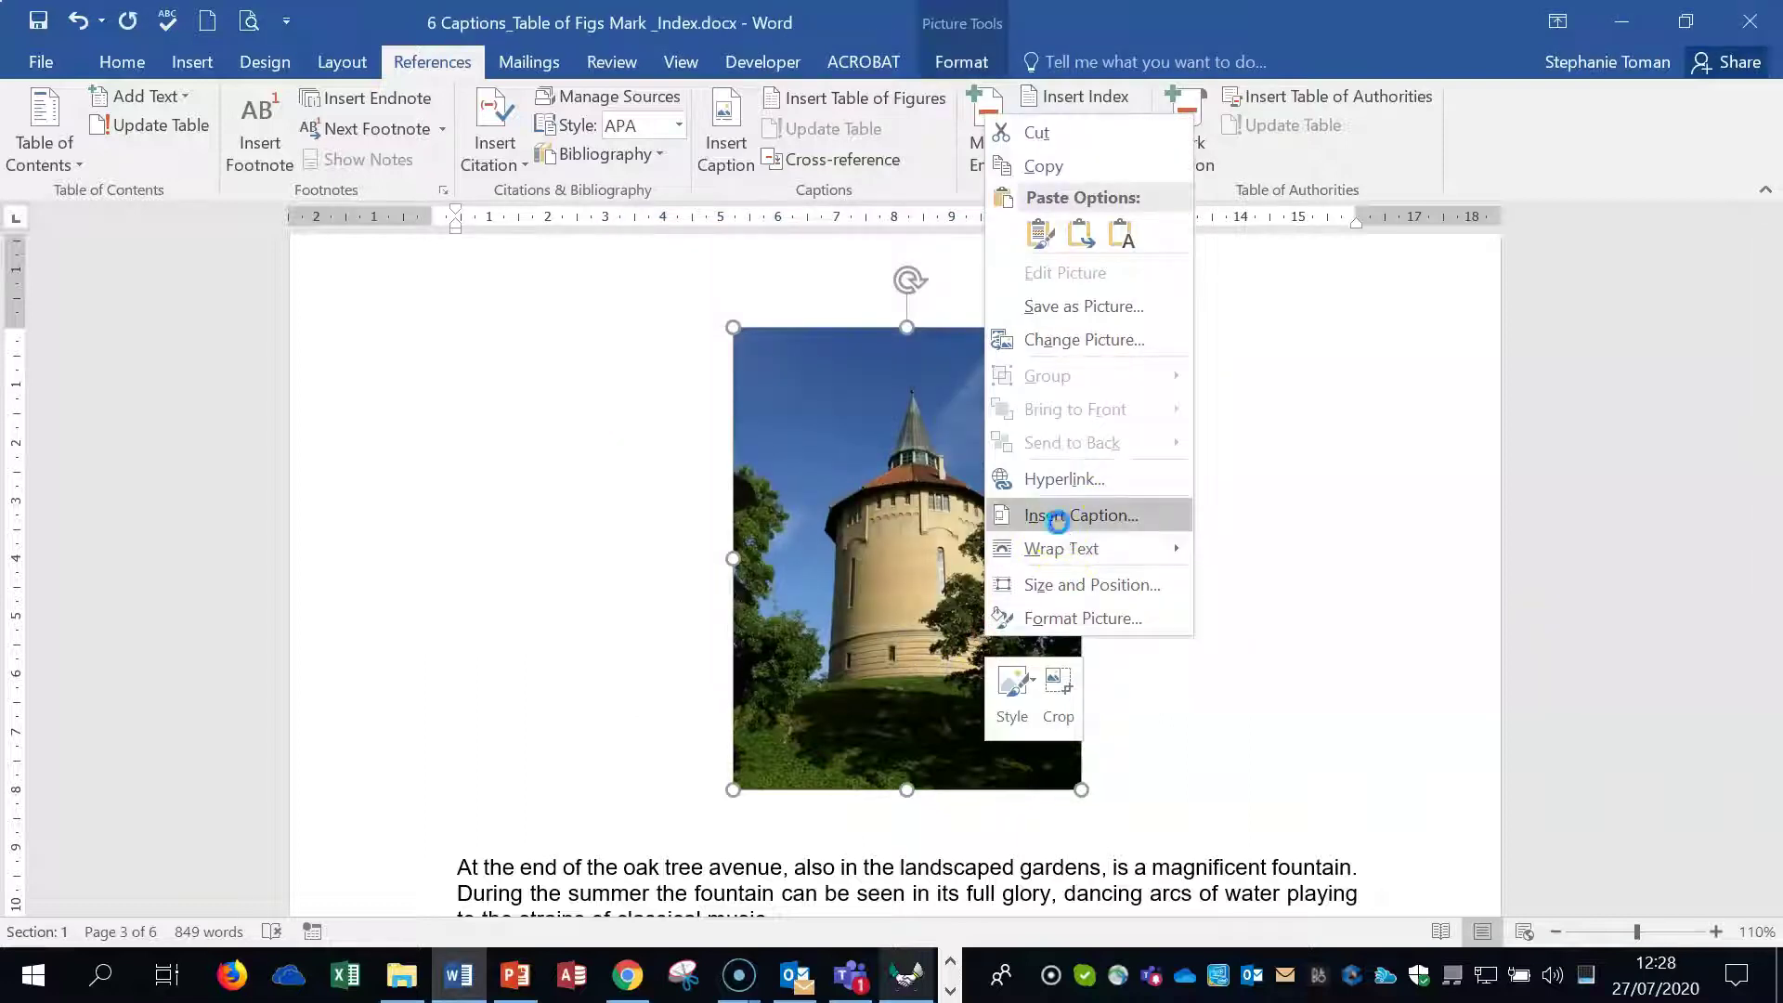
click(1038, 510)
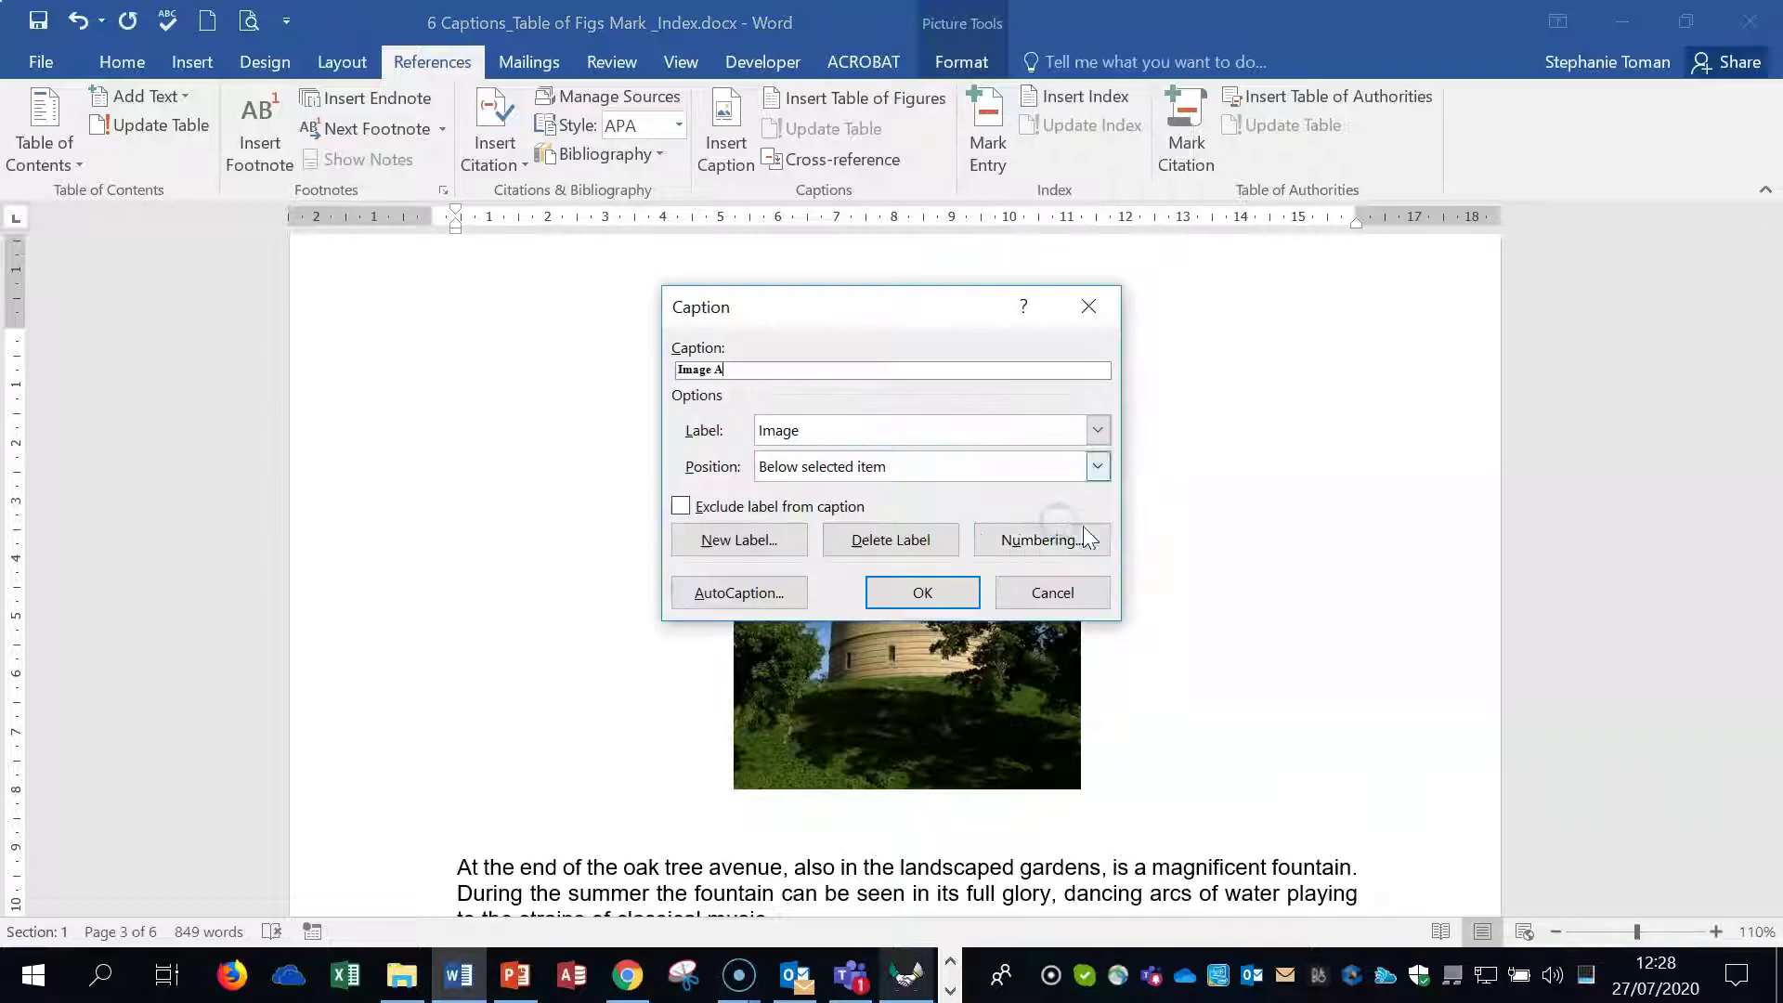
click(1097, 430)
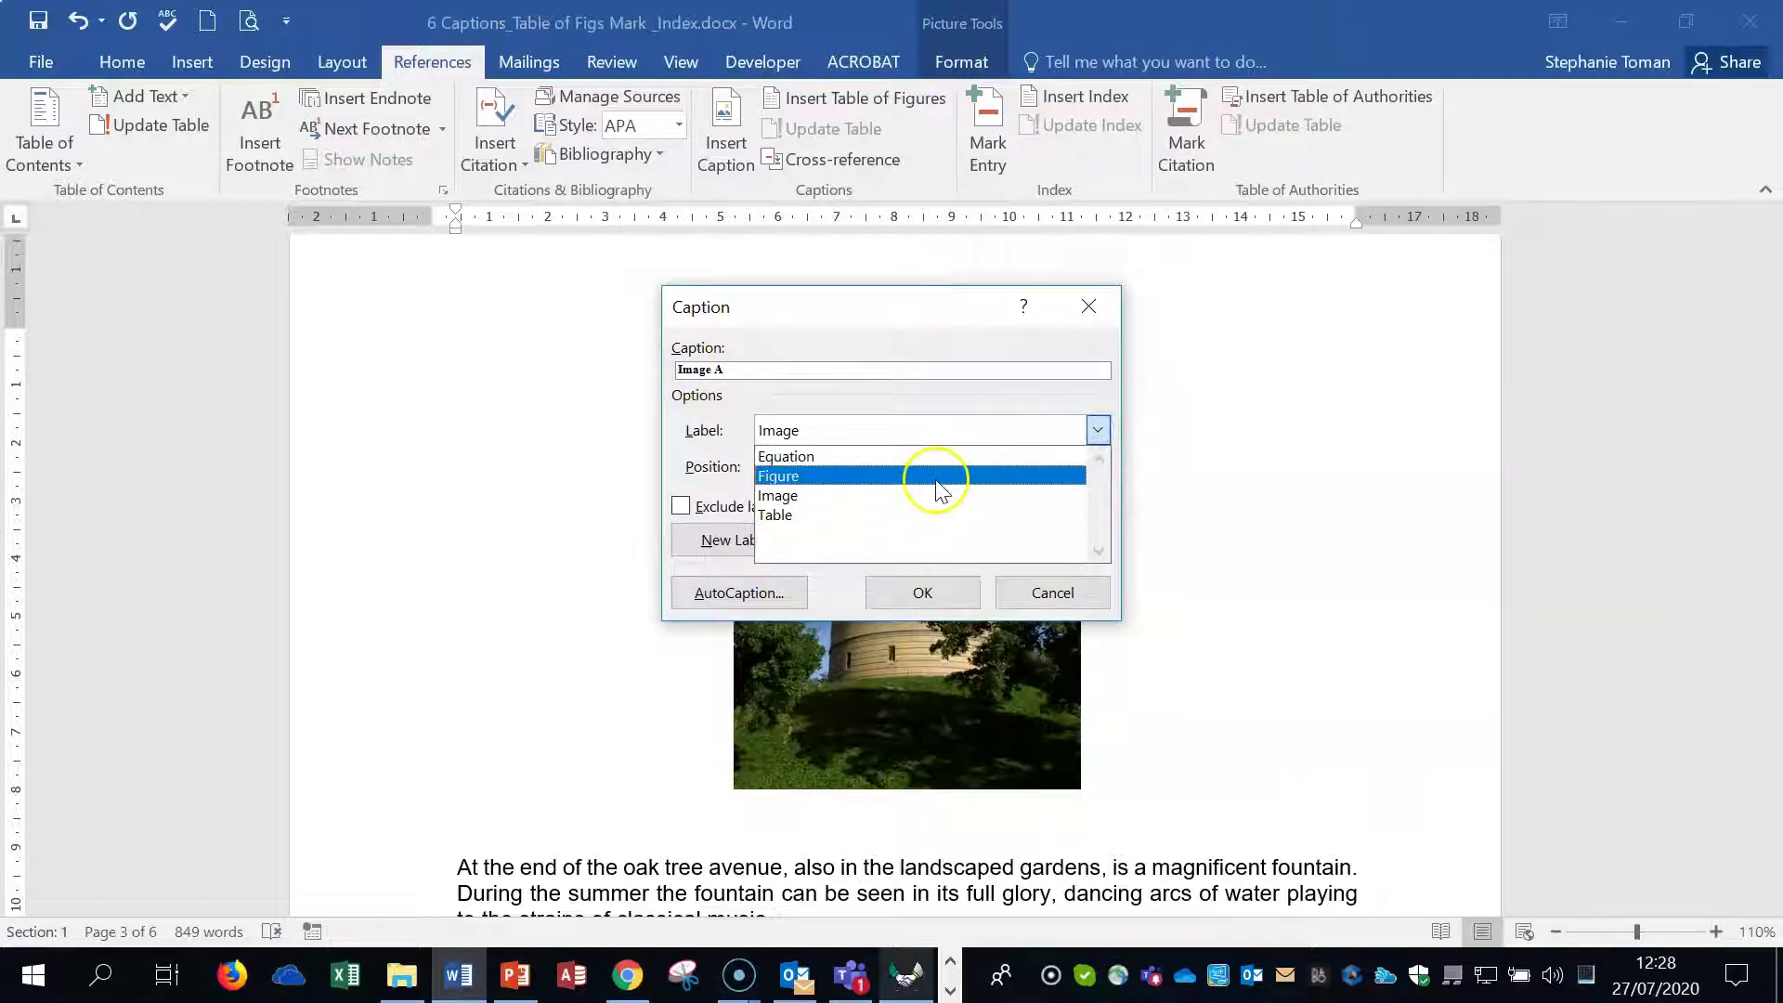
click(933, 476)
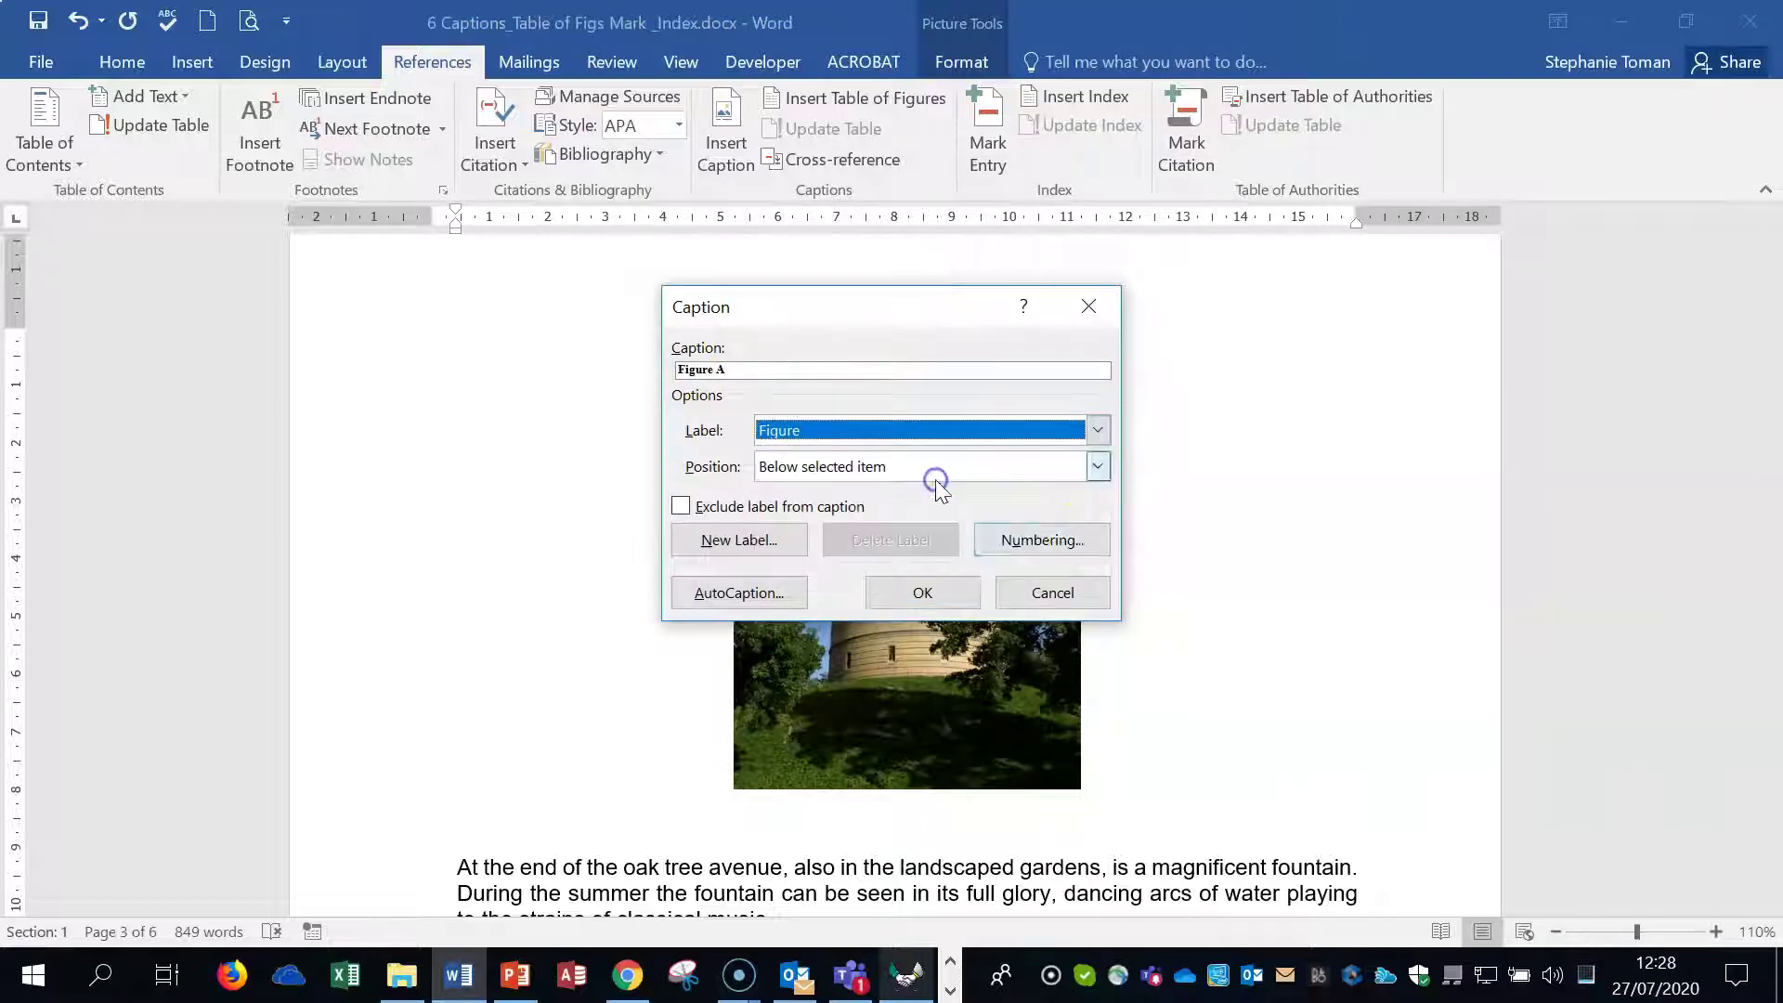
click(761, 369)
text(Tower)
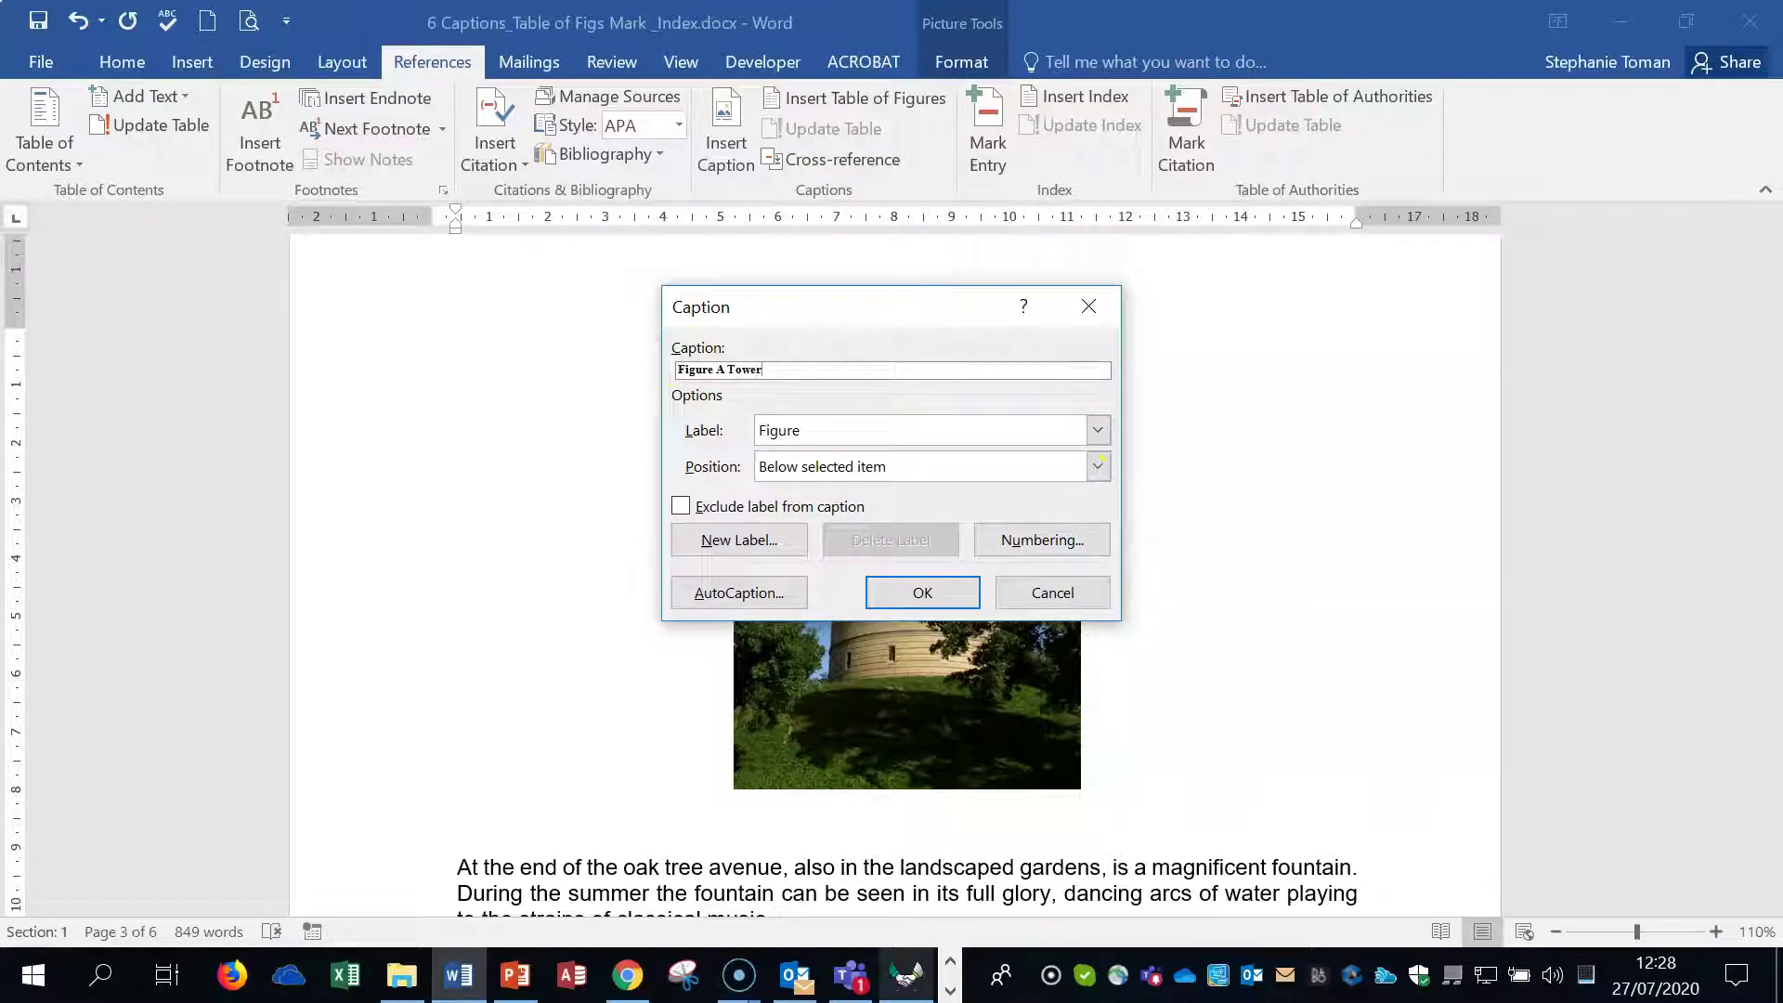
click(922, 590)
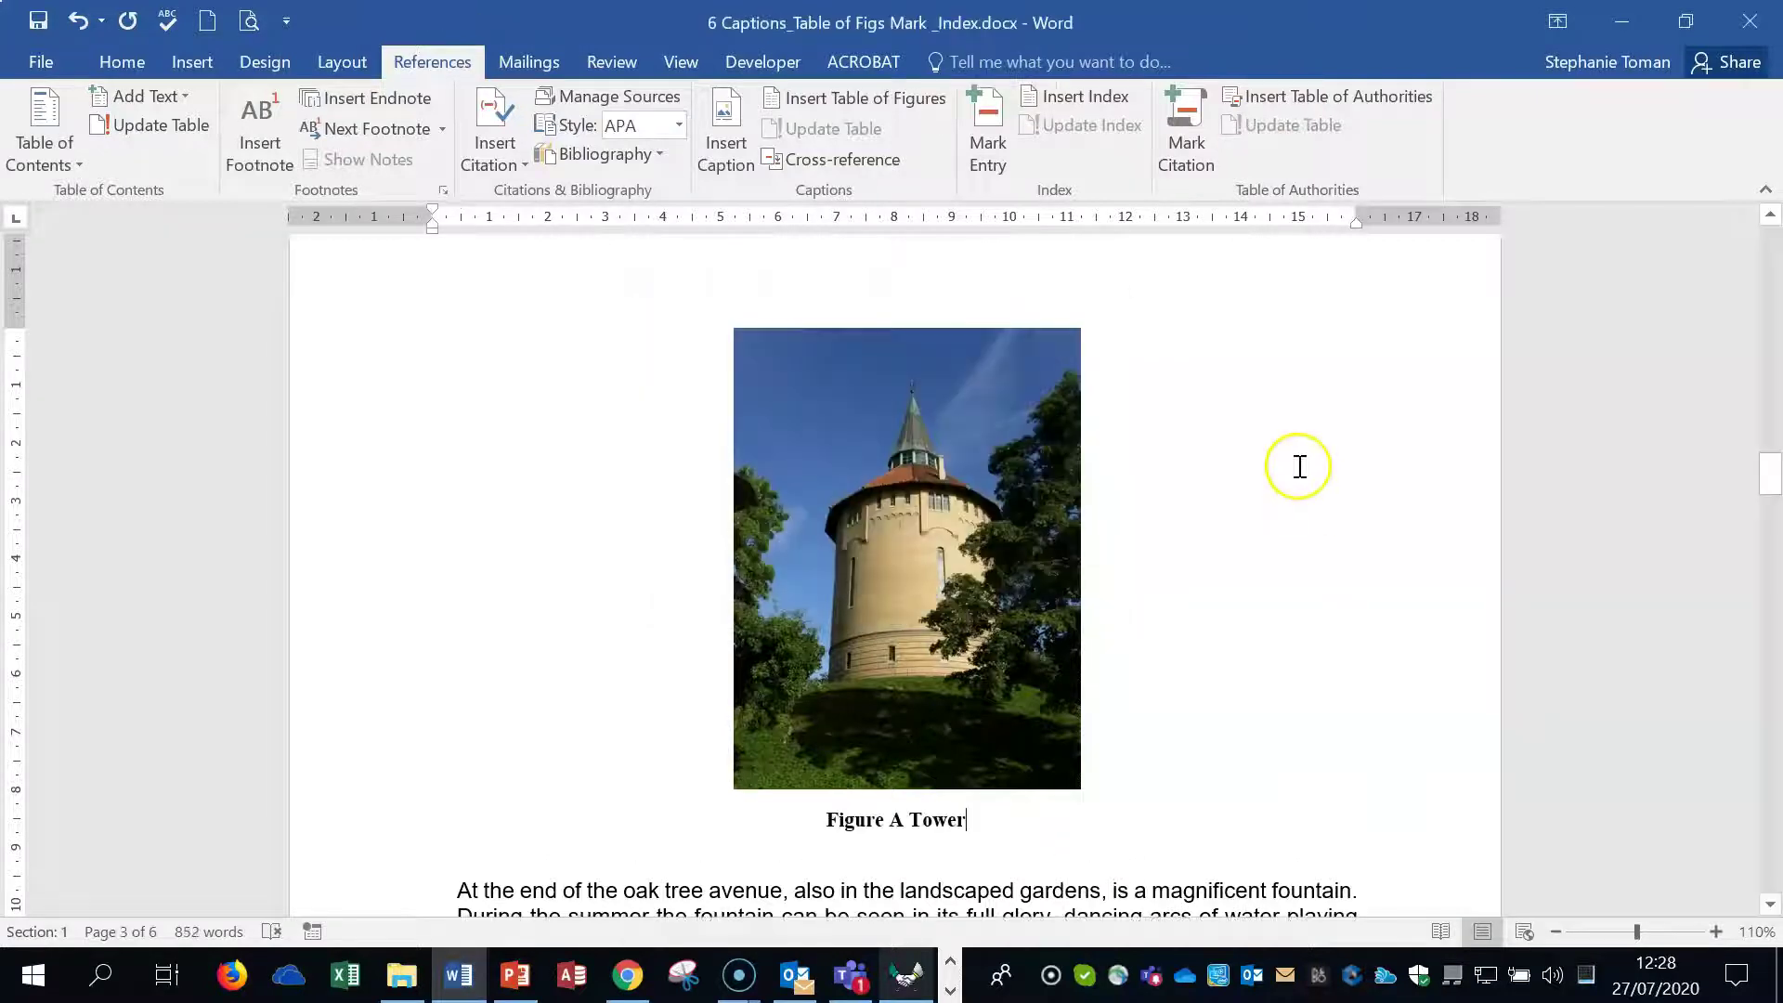
Update only the page numbers in the list of figures on page 1.
scroll(1287, 469, down, 15)
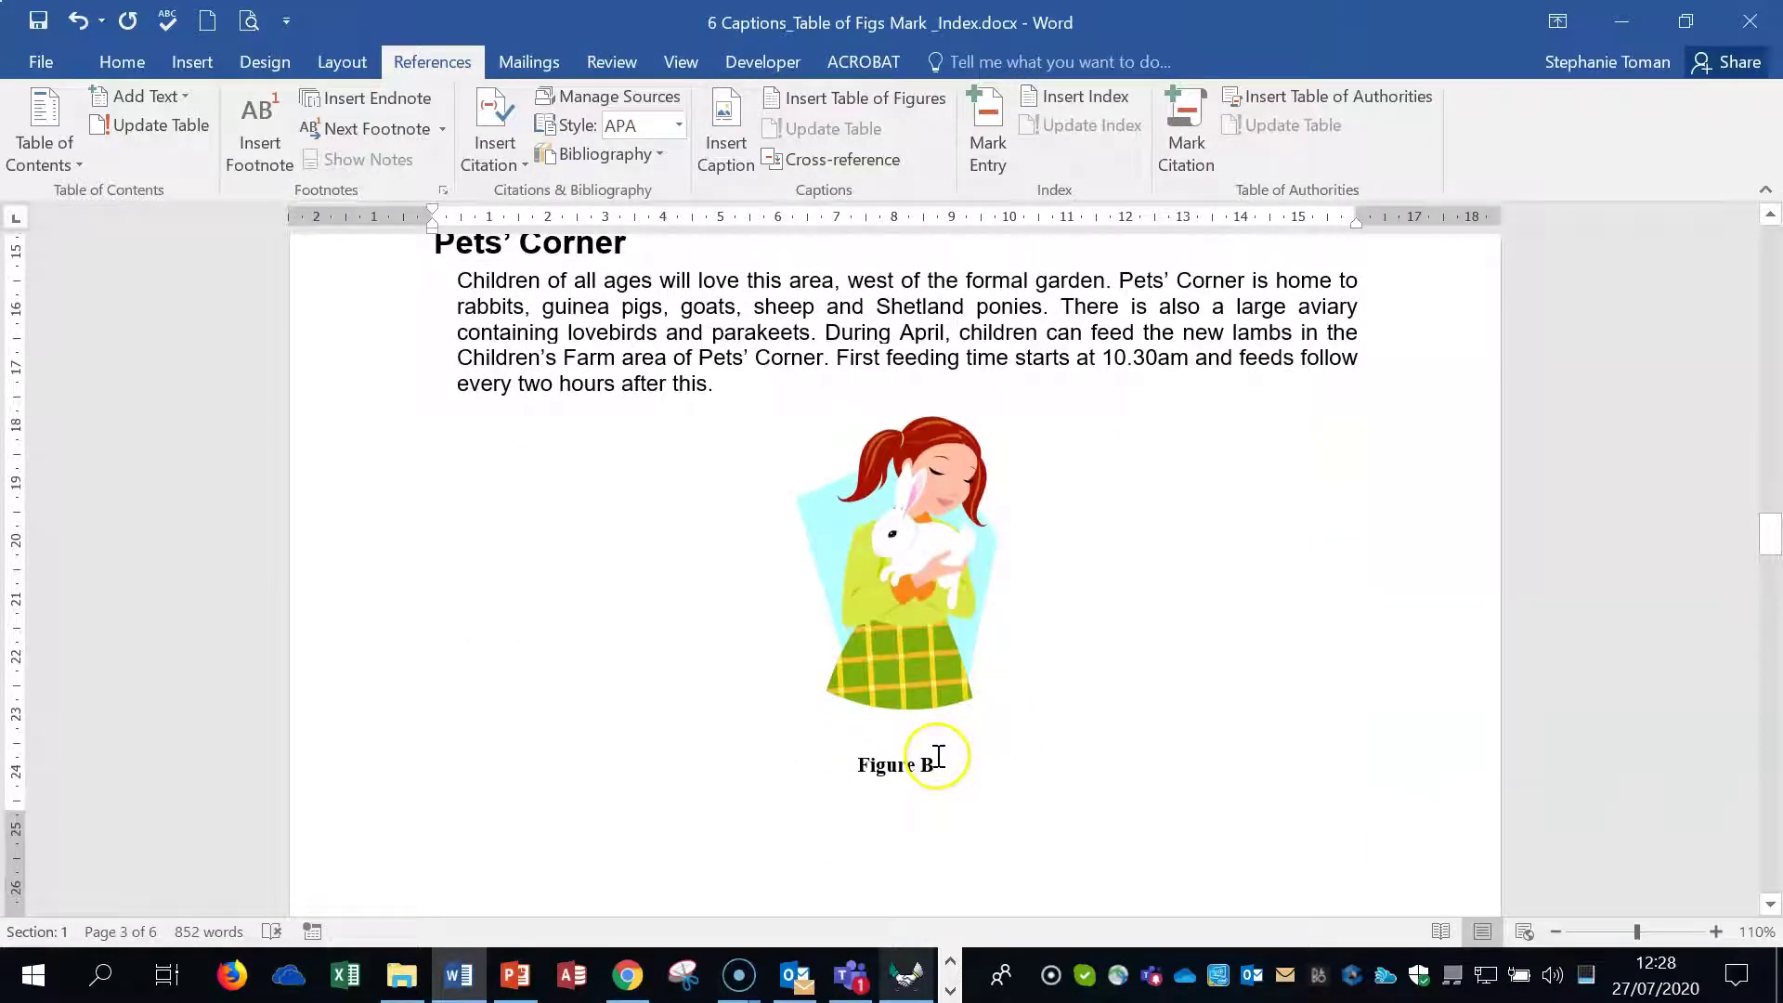
scroll(1134, 728, up, 5)
scroll(1133, 727, up, 15)
scroll(1133, 728, up, 20)
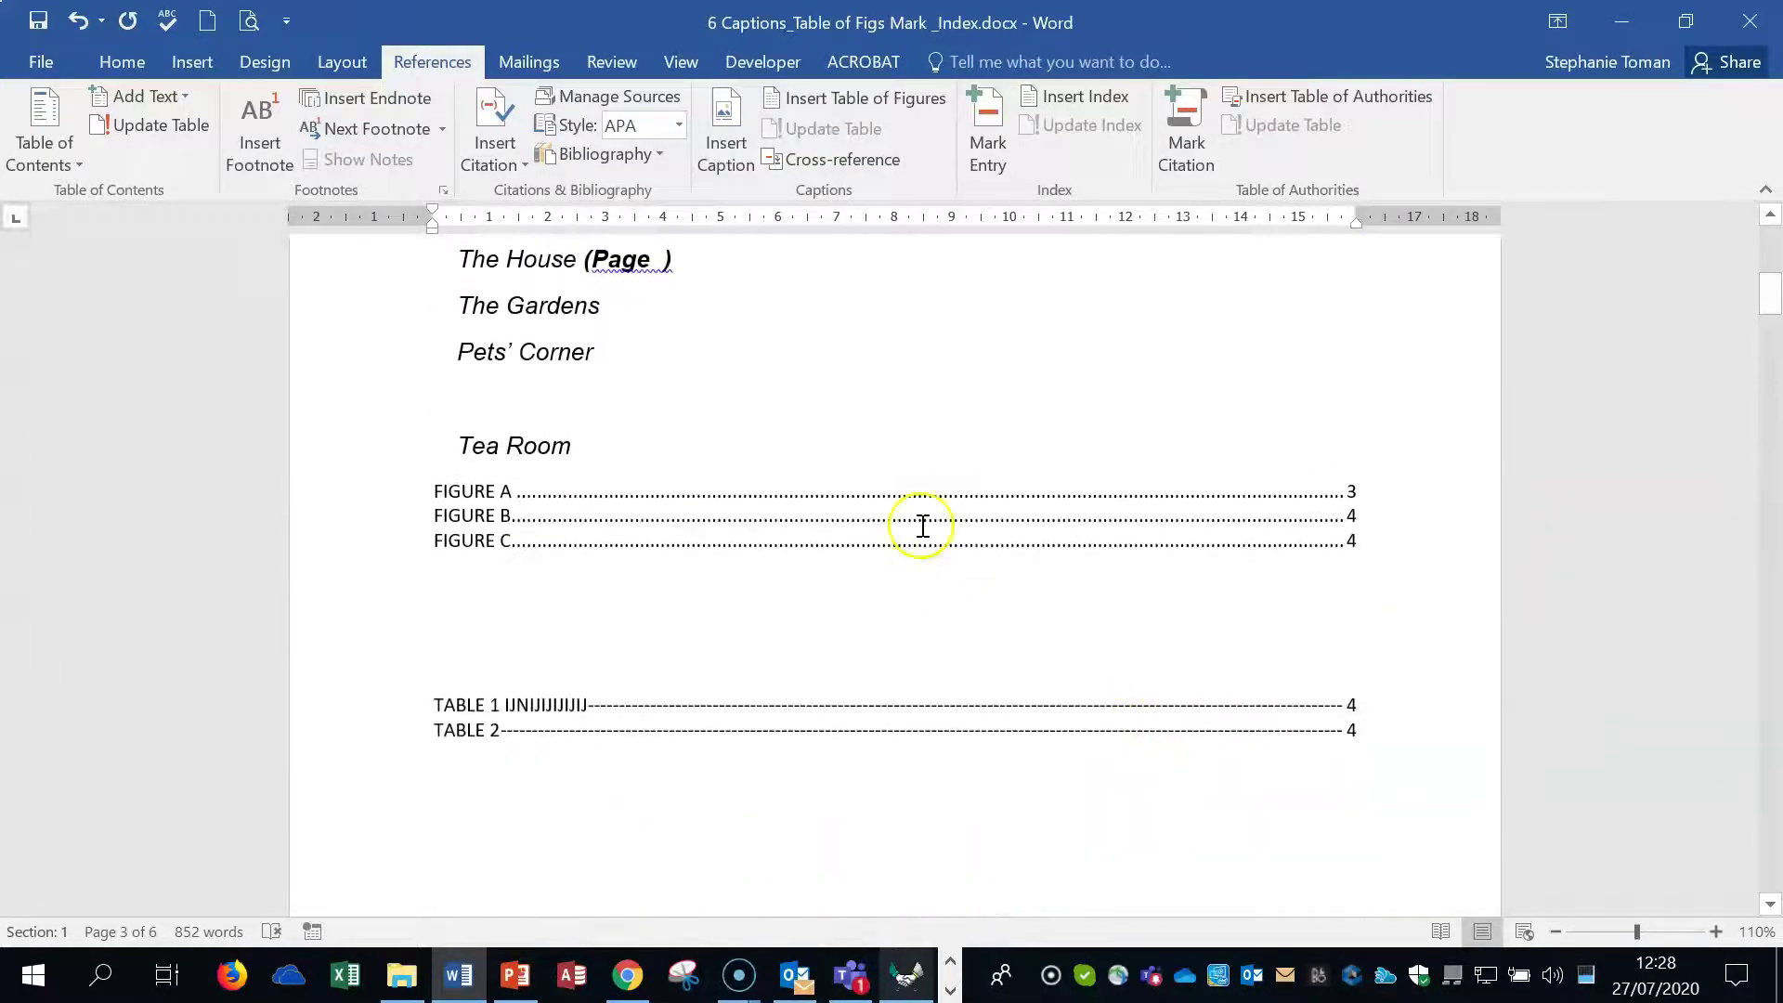
right_click(922, 526)
click(1011, 673)
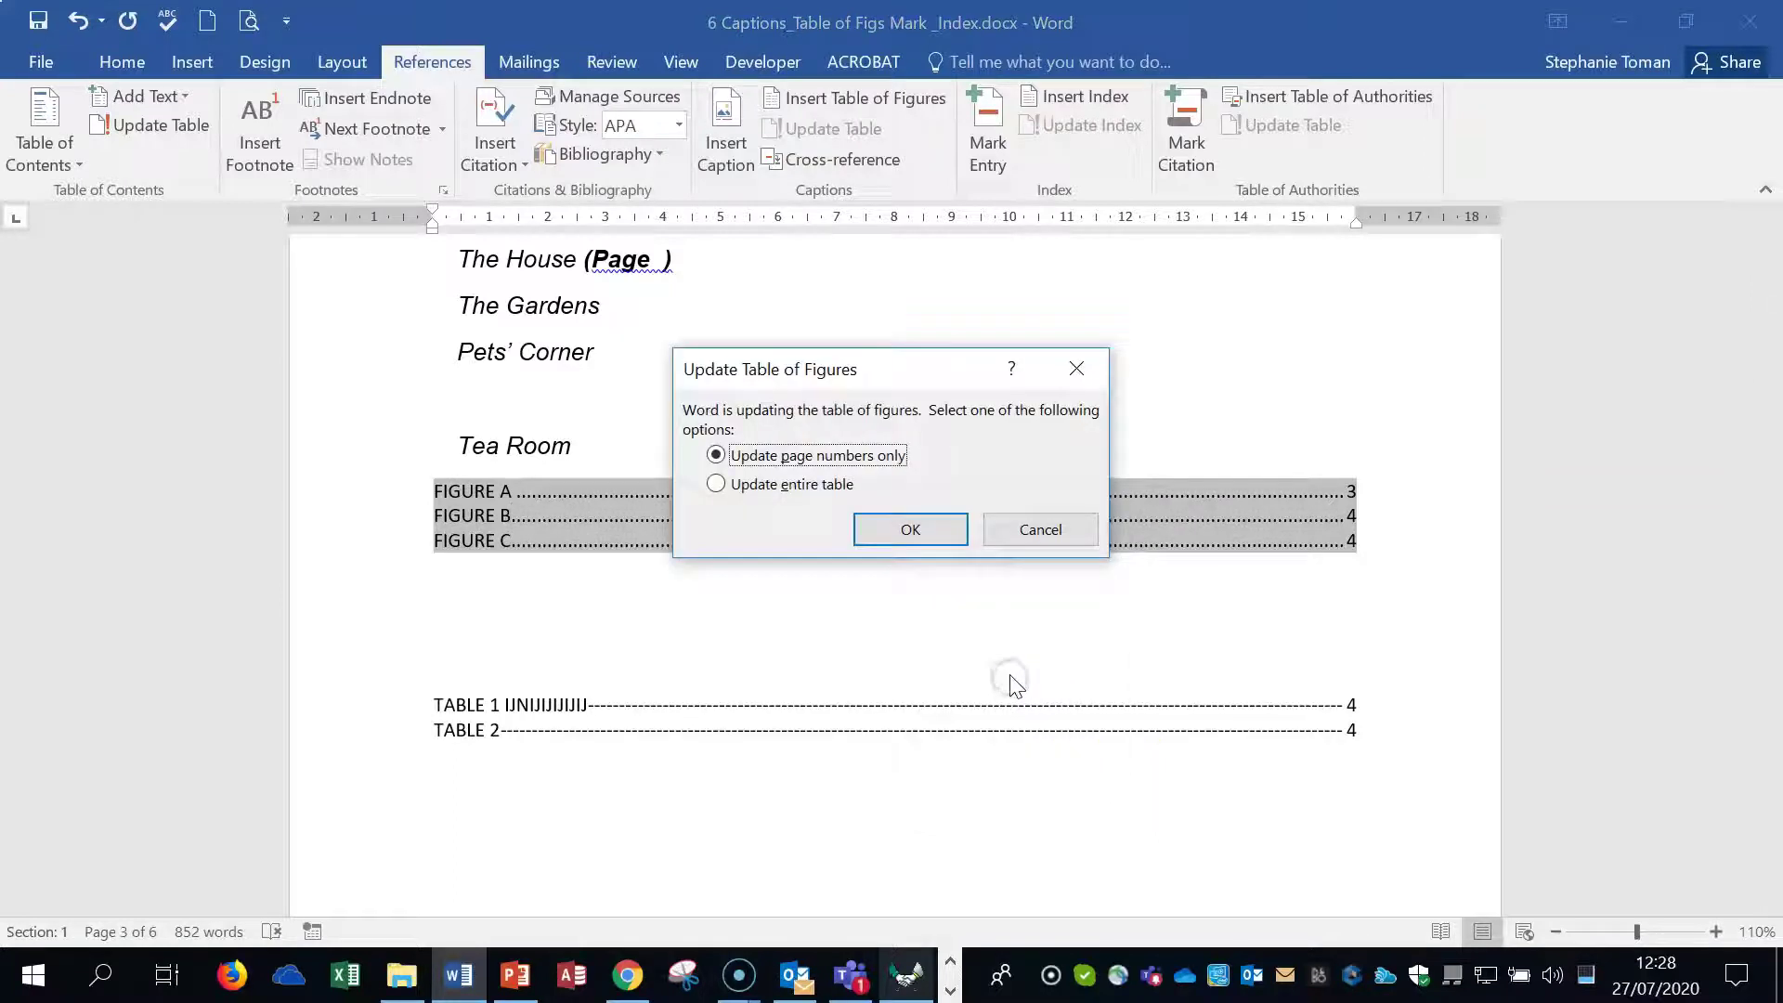
click(882, 544)
click(888, 530)
Update the entire list of figures on page 1, including the caption entries.
right_click(883, 524)
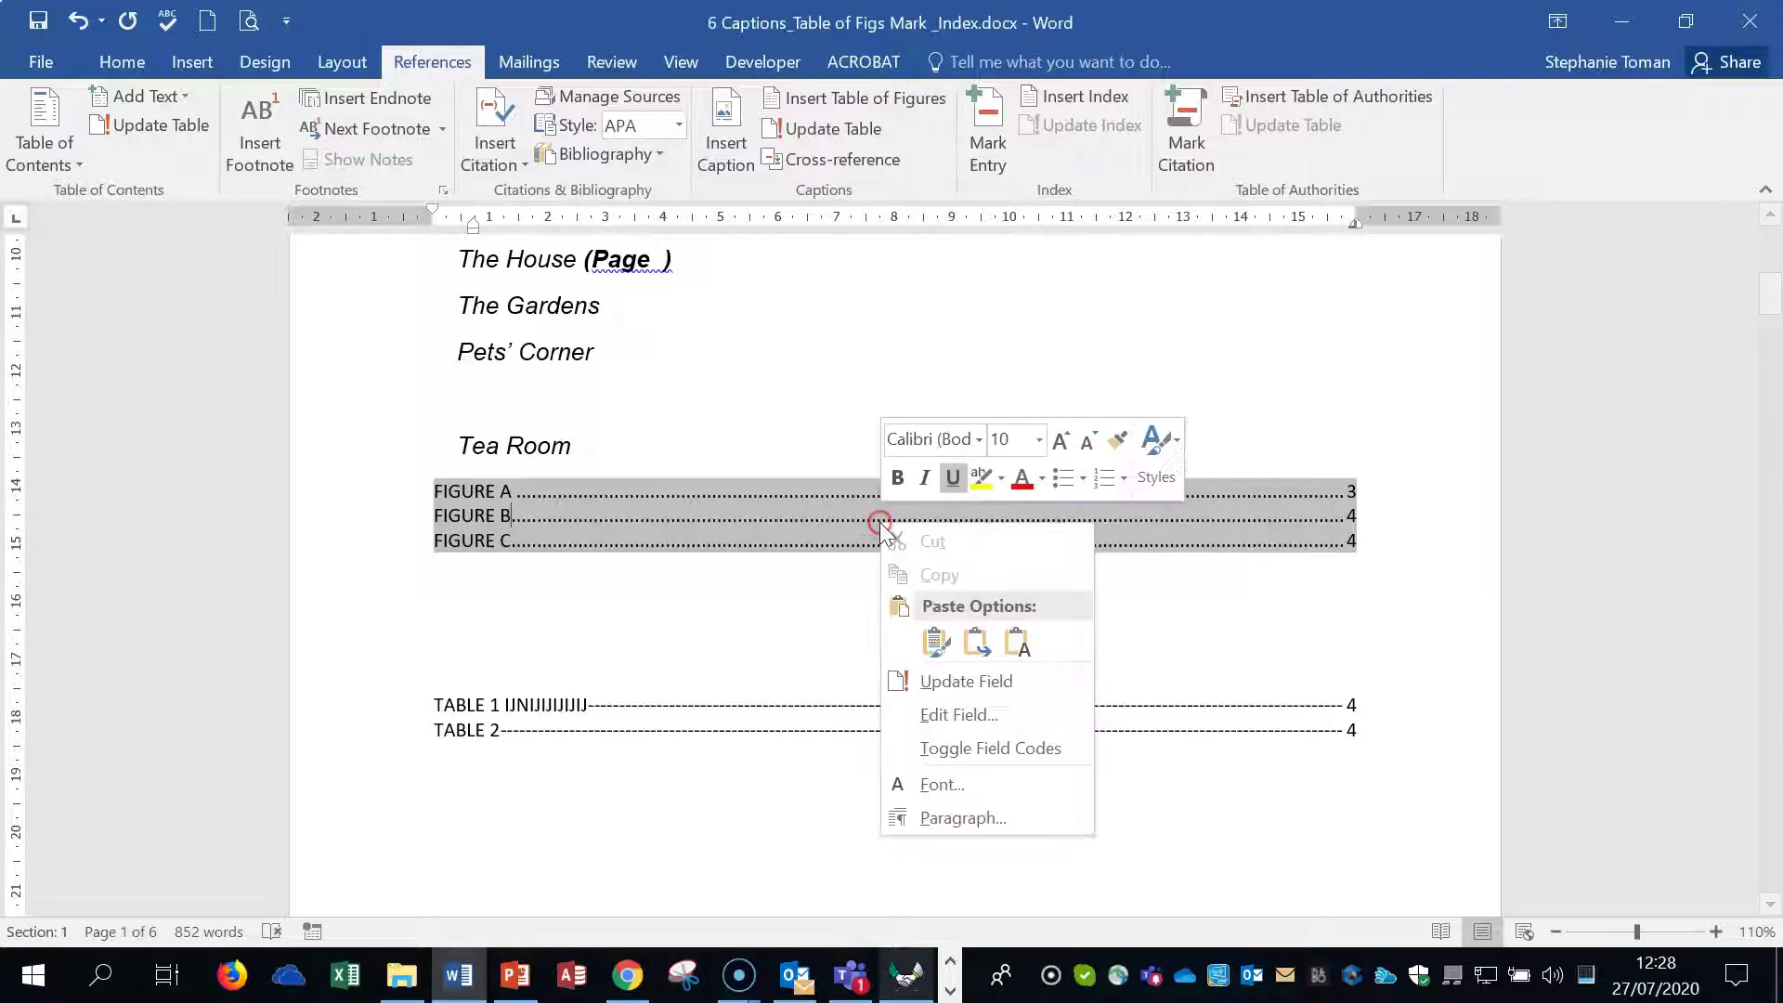
click(982, 677)
click(716, 487)
click(908, 528)
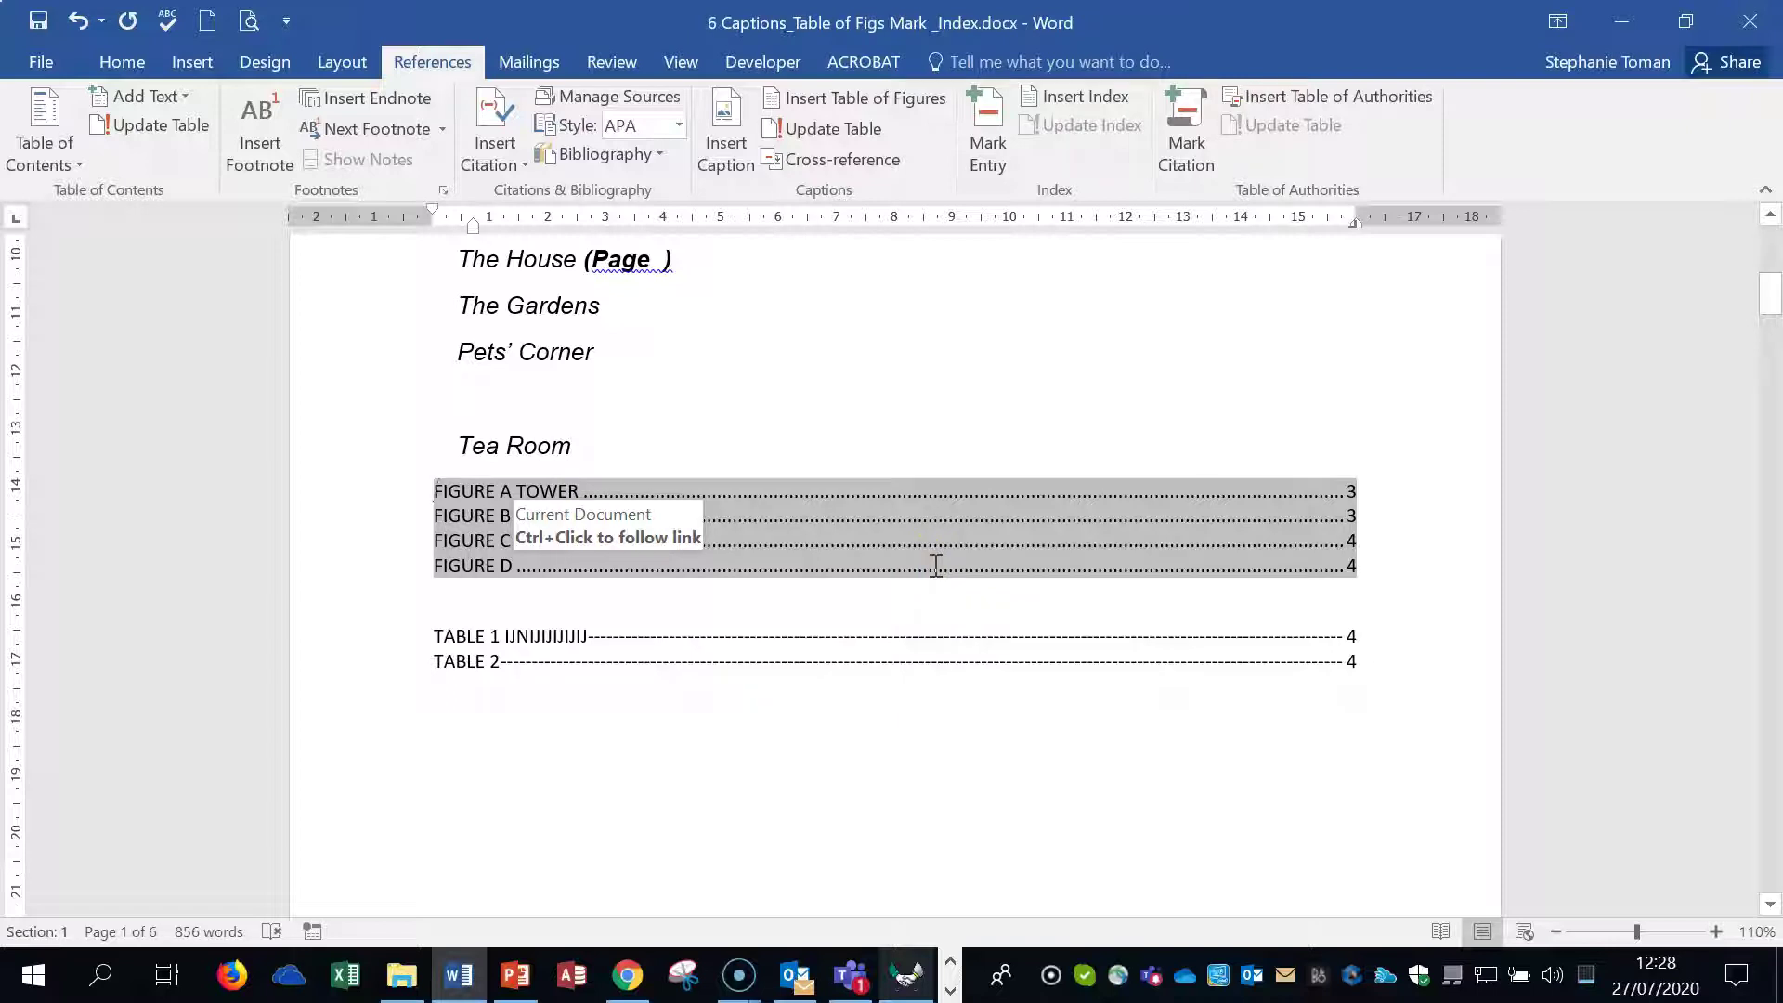
Insert a Figure A caption below the picture in The Gardens section.
ctrl+click(1063, 667)
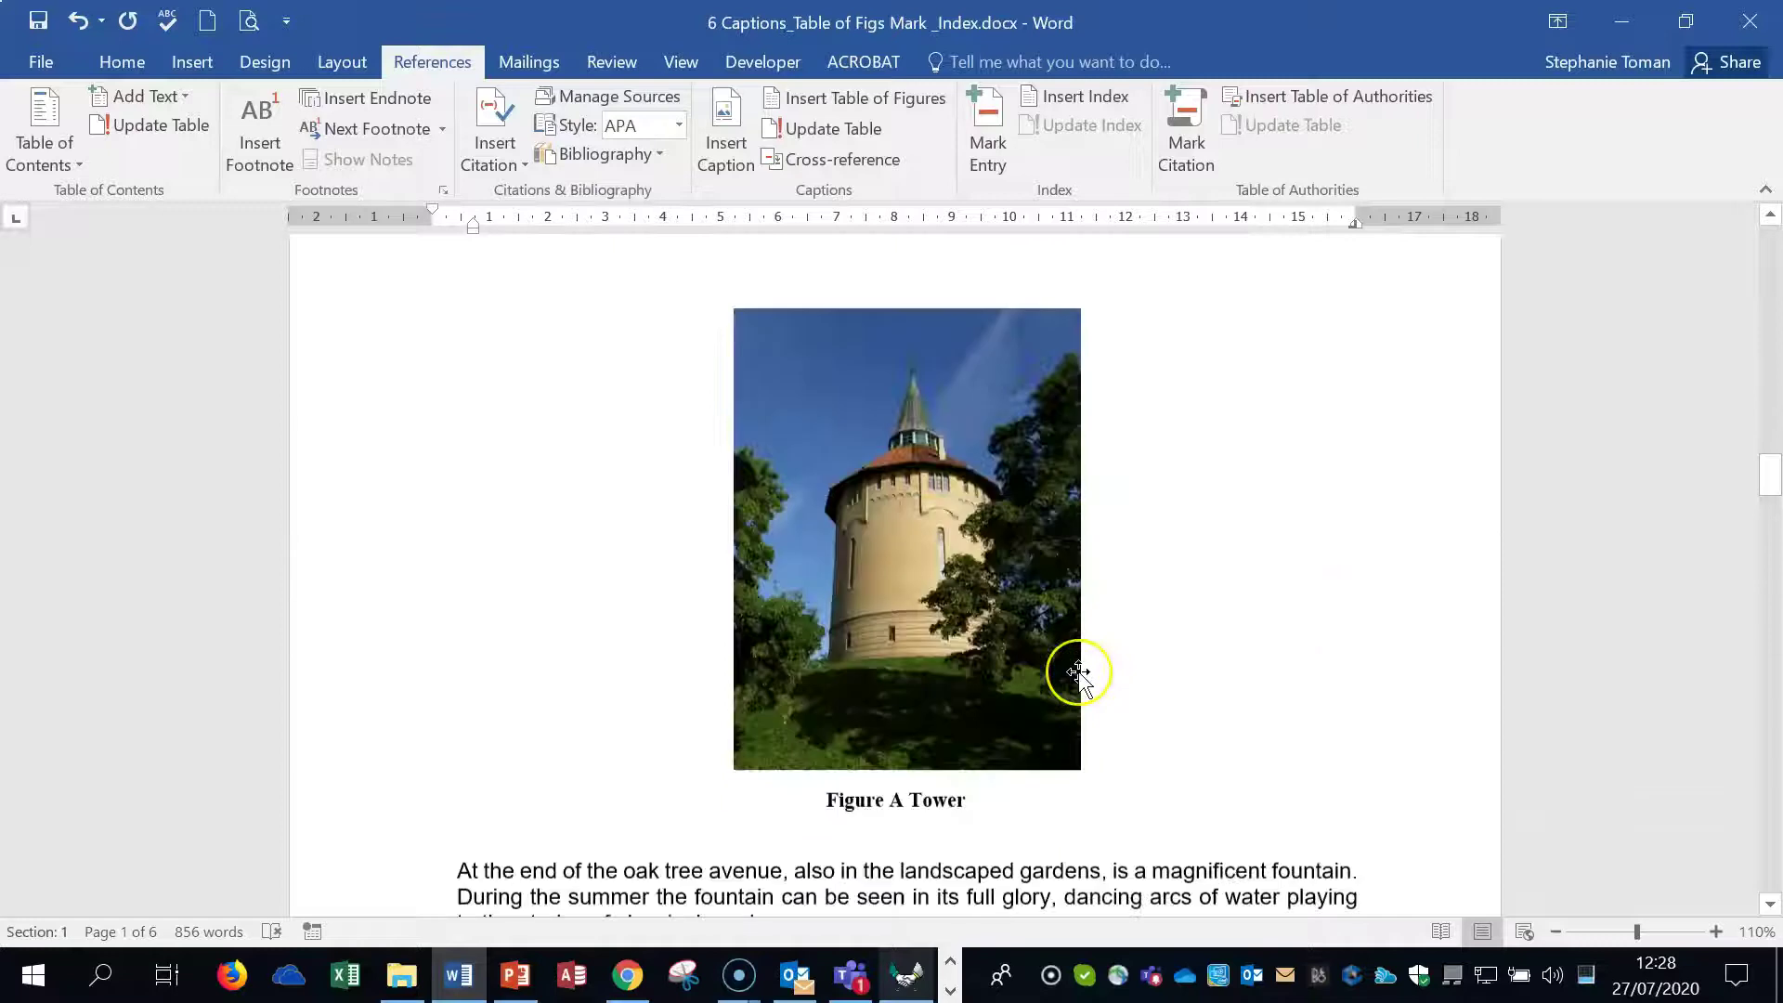
scroll(1084, 674, down, 8)
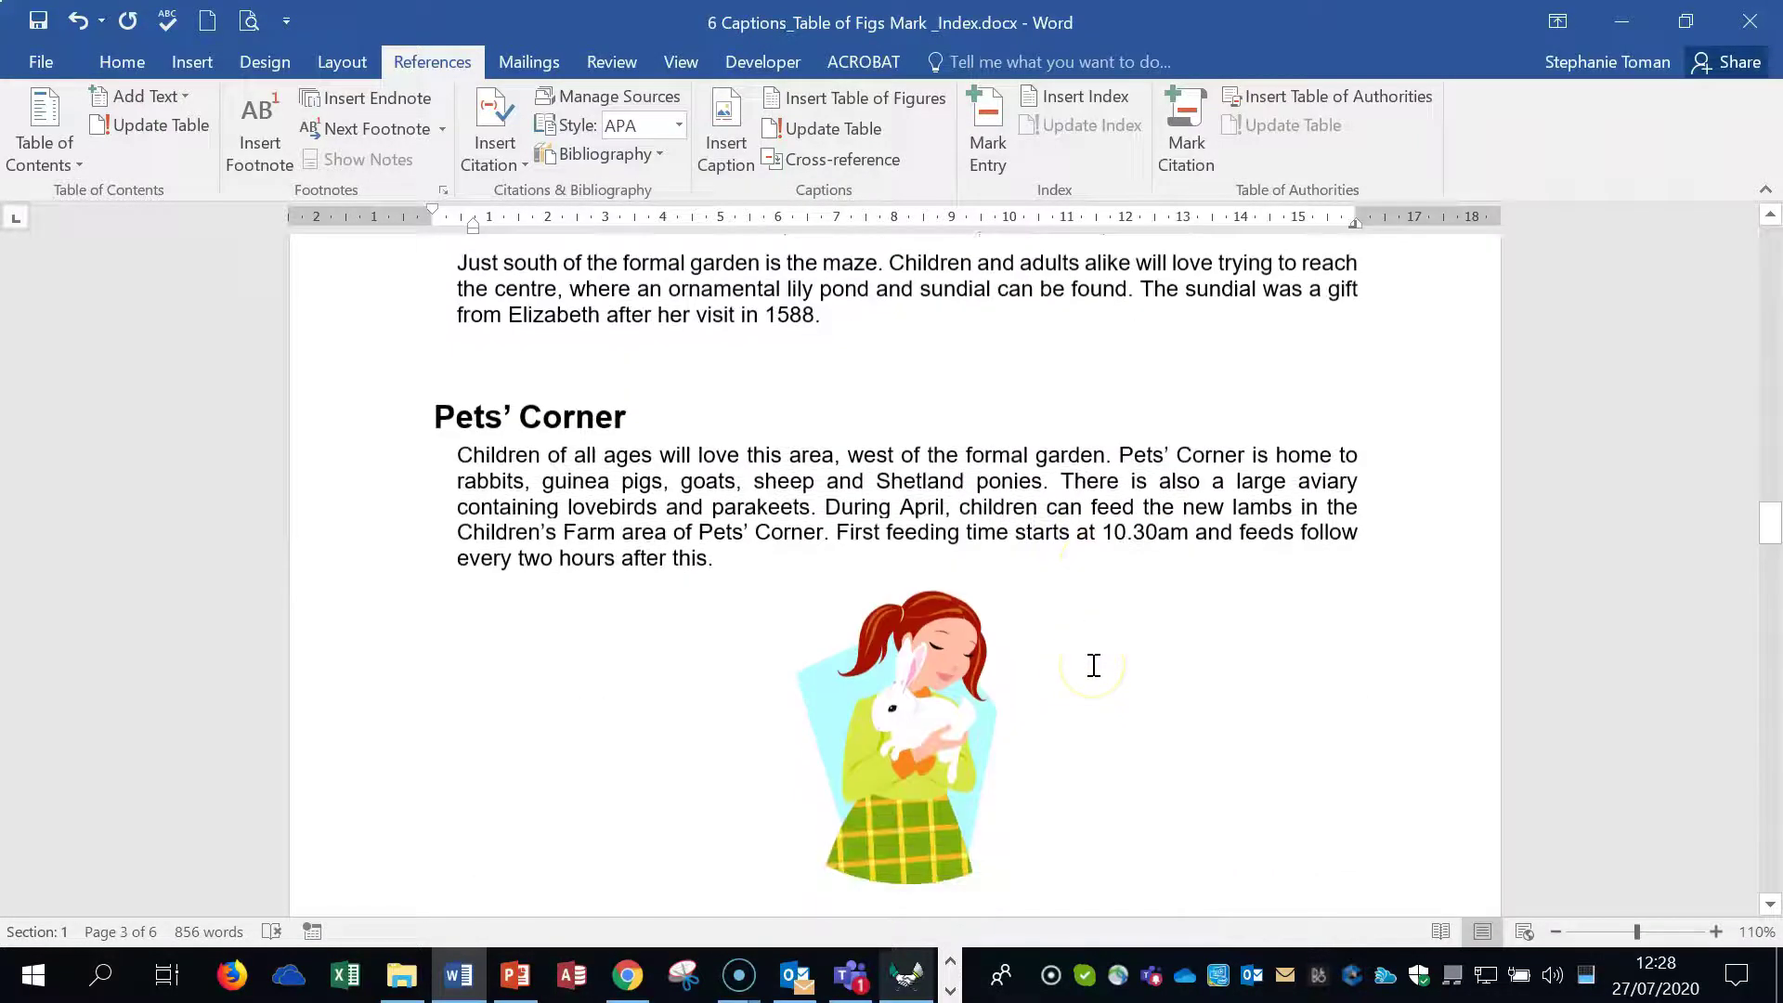
scroll(1090, 665, up, 15)
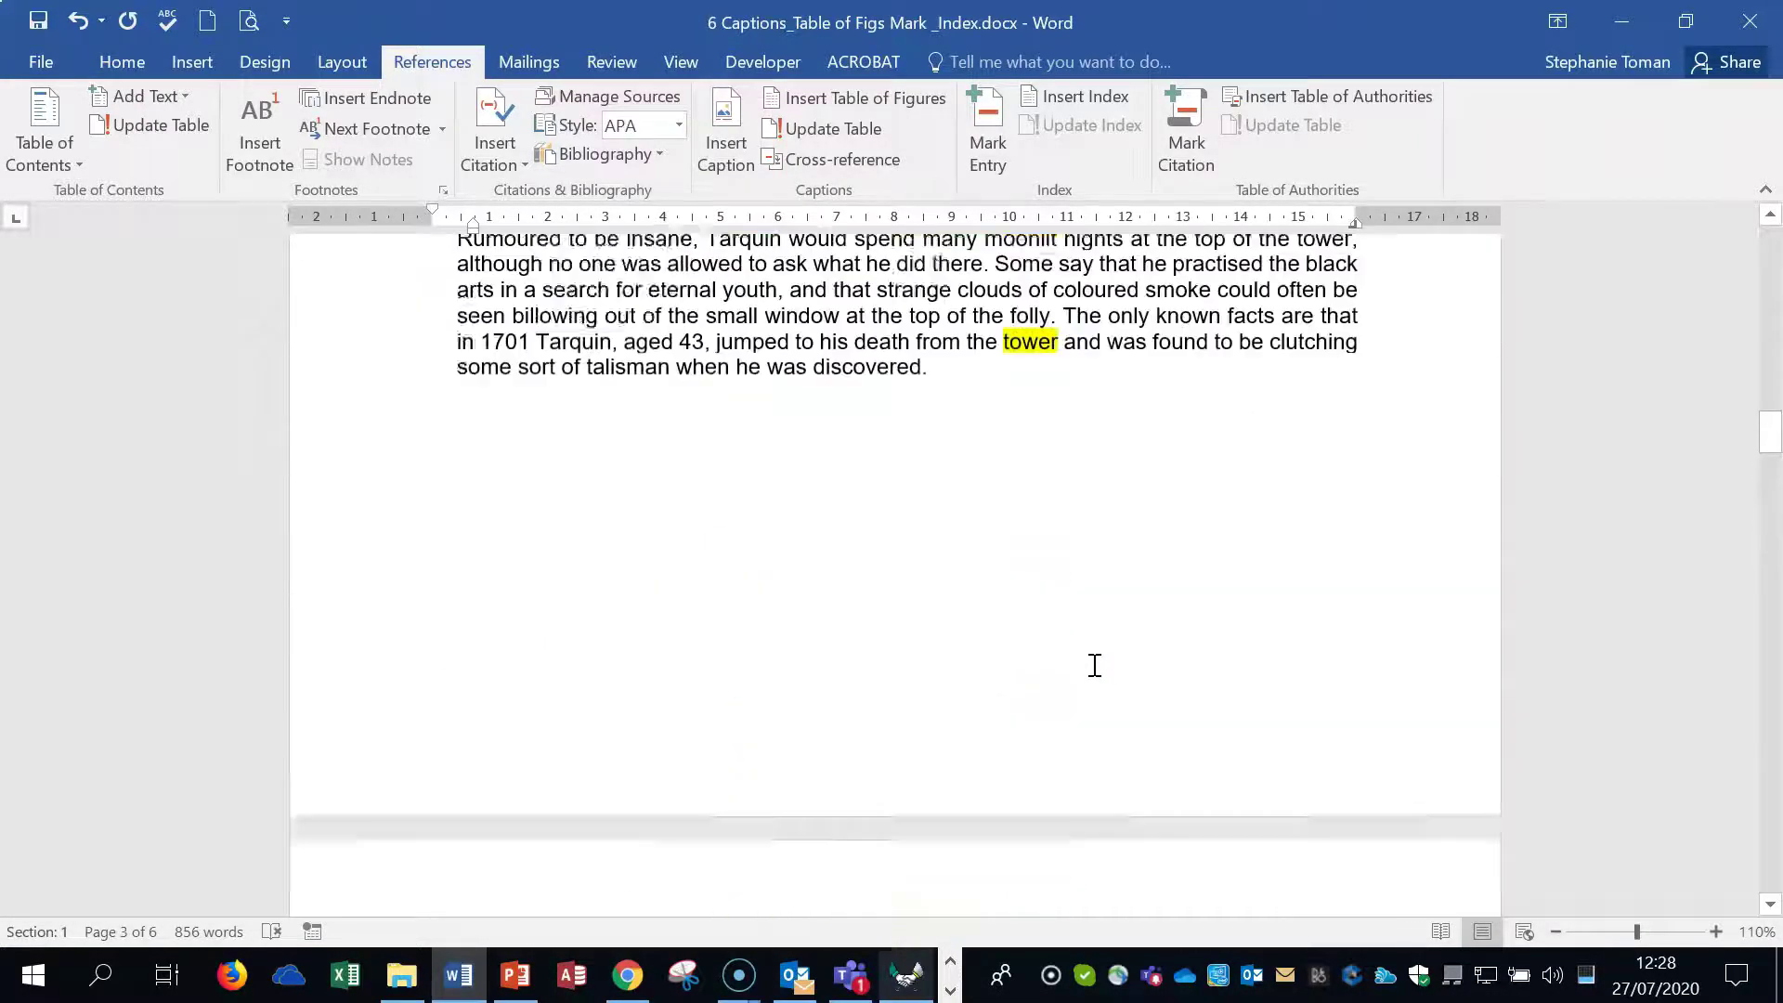
right_click(861, 608)
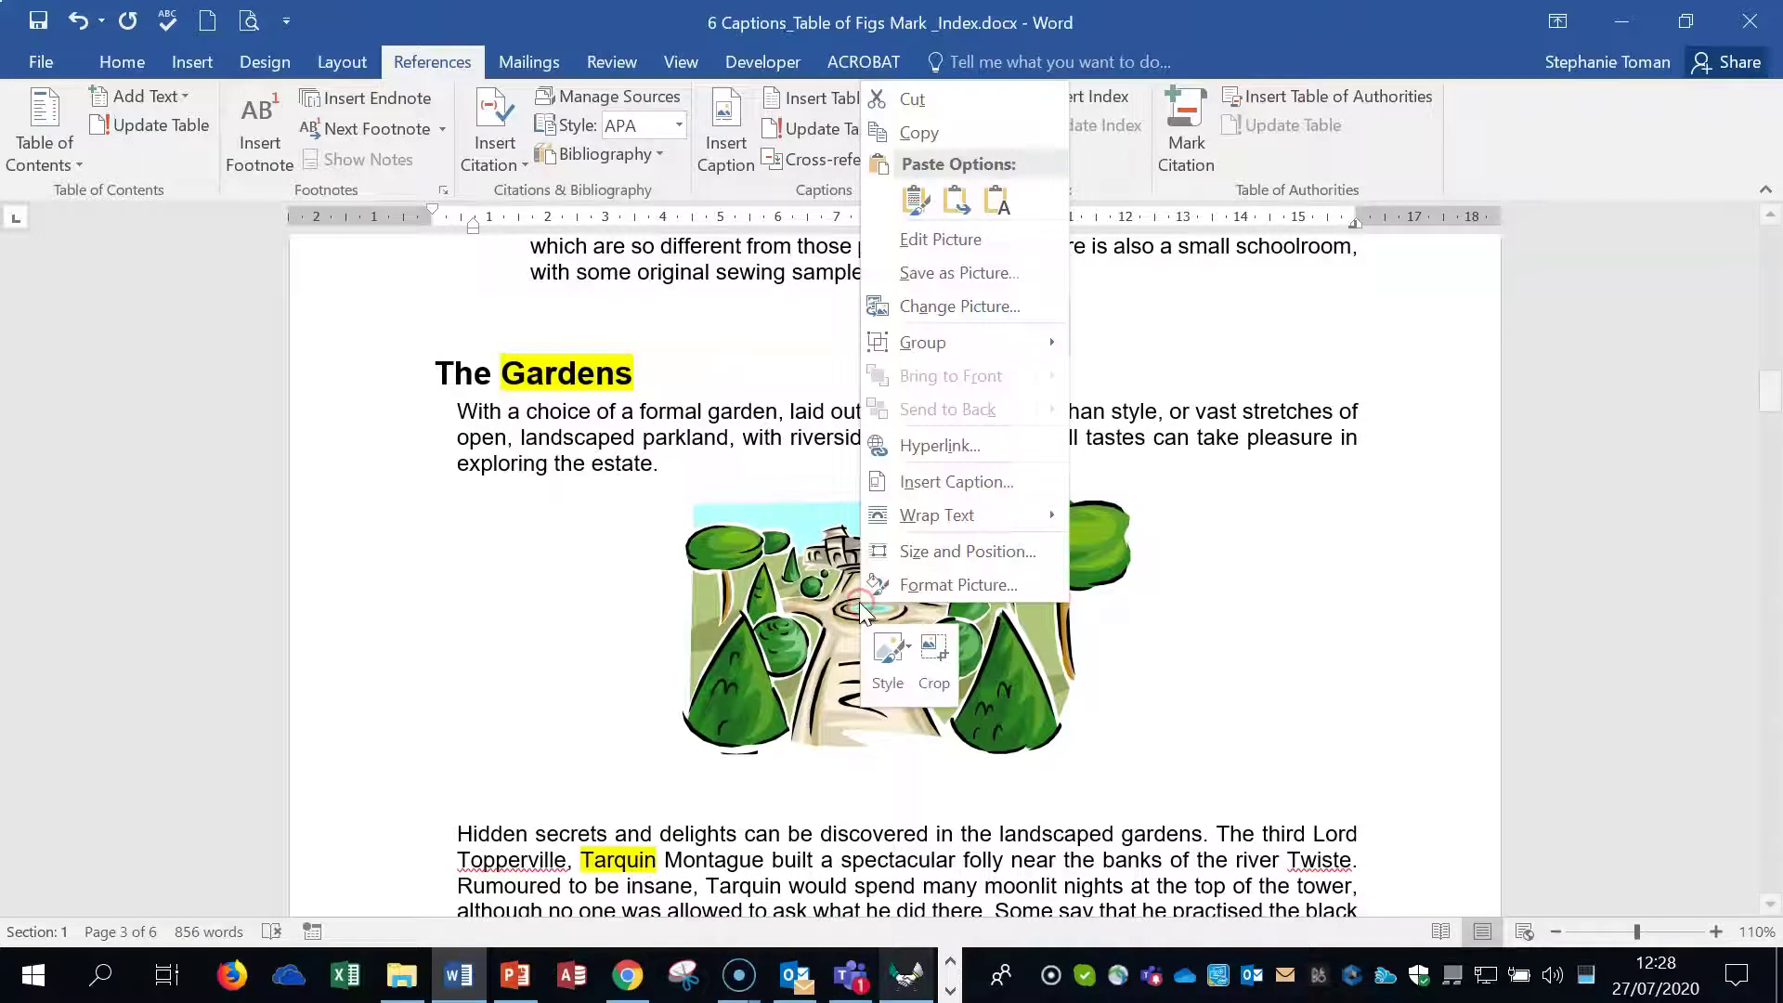
click(966, 481)
click(714, 373)
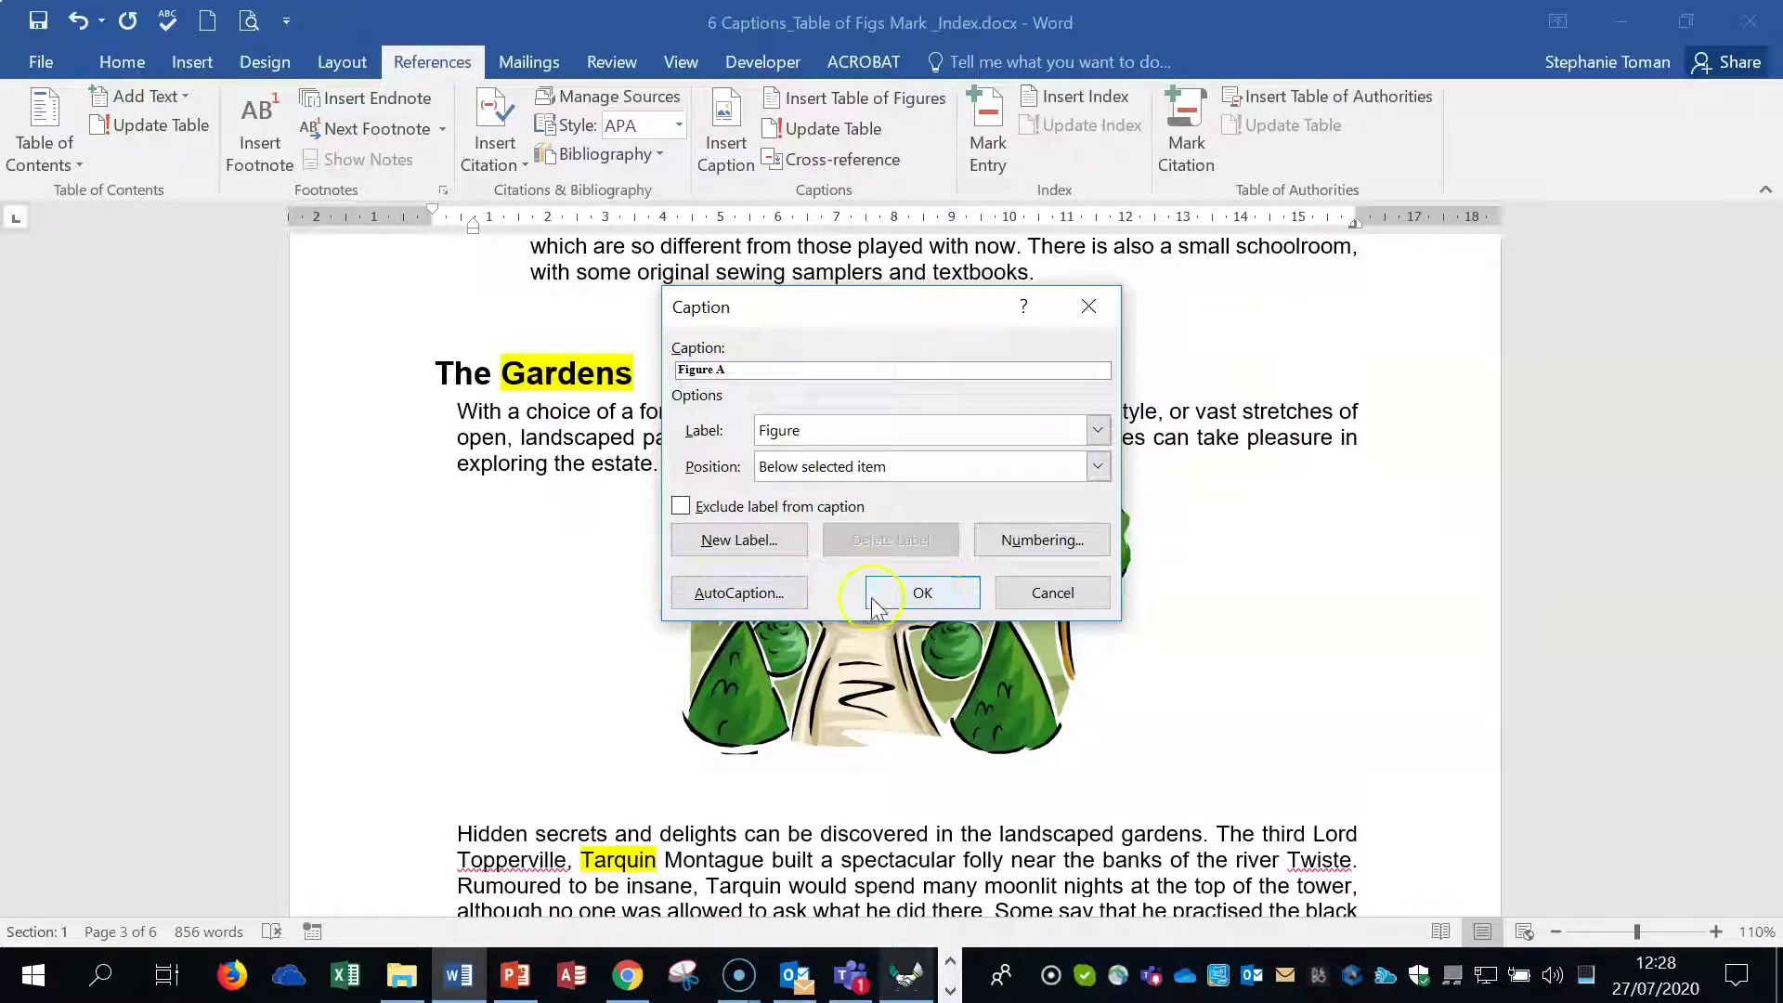
click(941, 602)
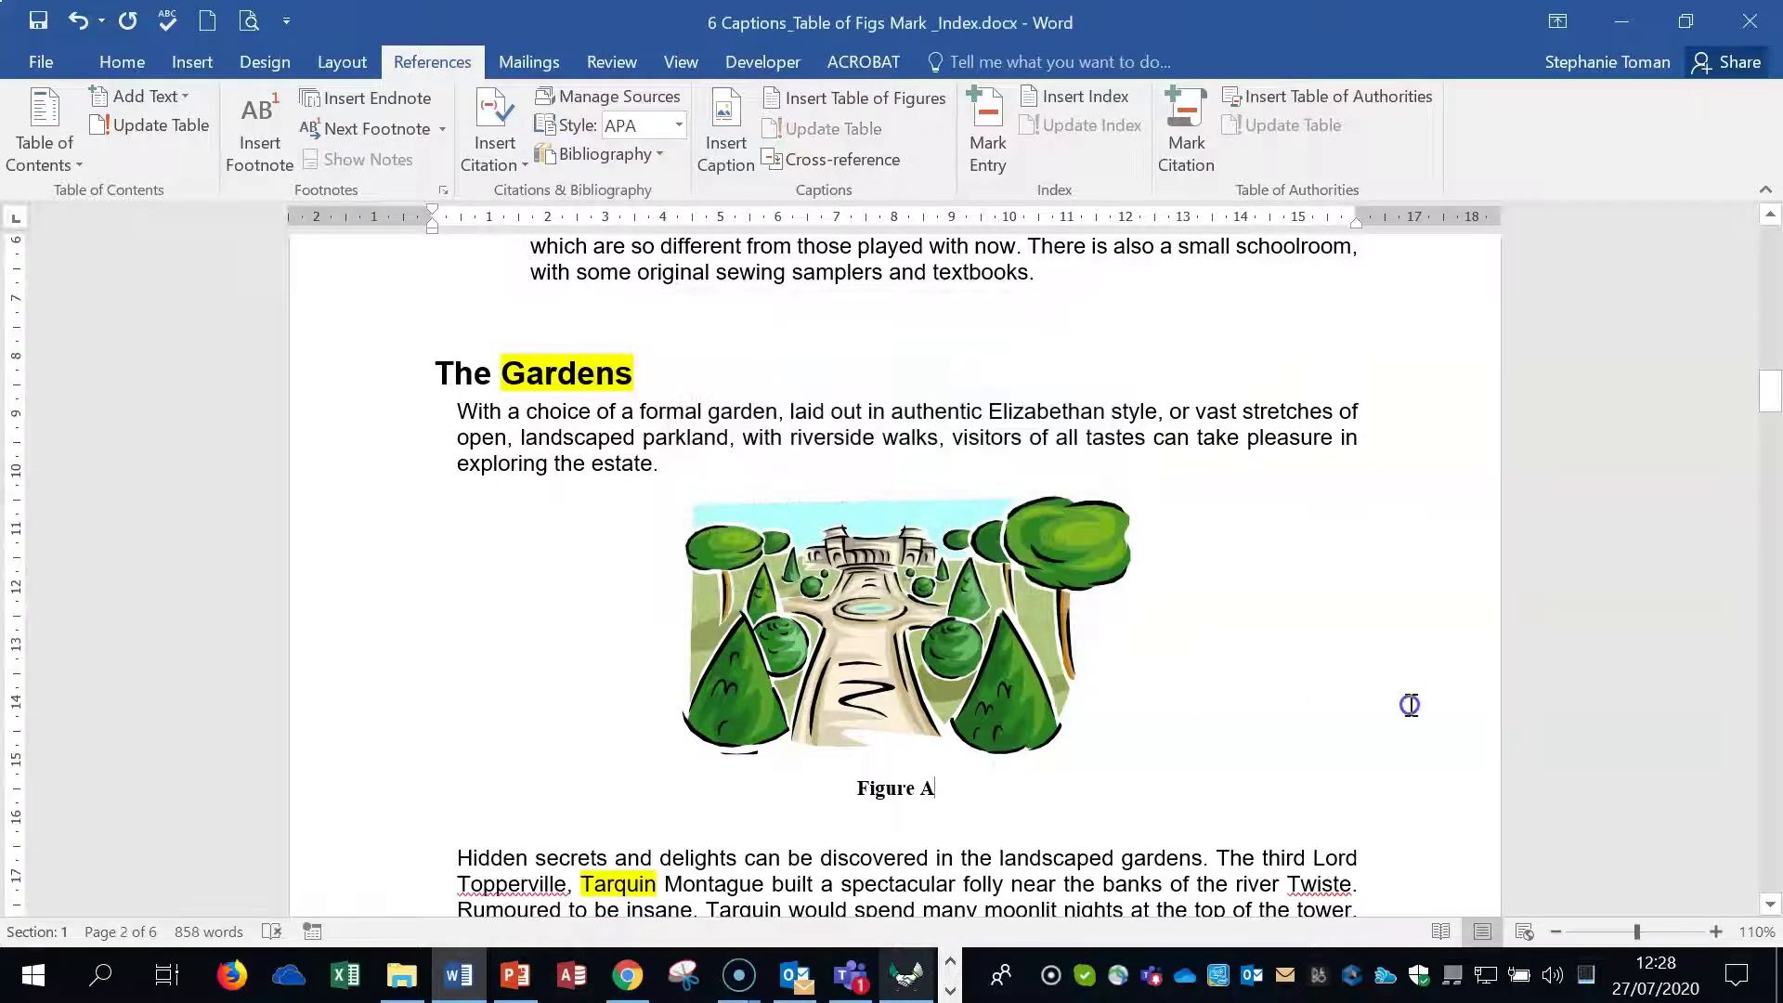
Check the tower picture's caption and update the entire list of figures on page 1.
scroll(1405, 704, down, 10)
scroll(1413, 701, down, 5)
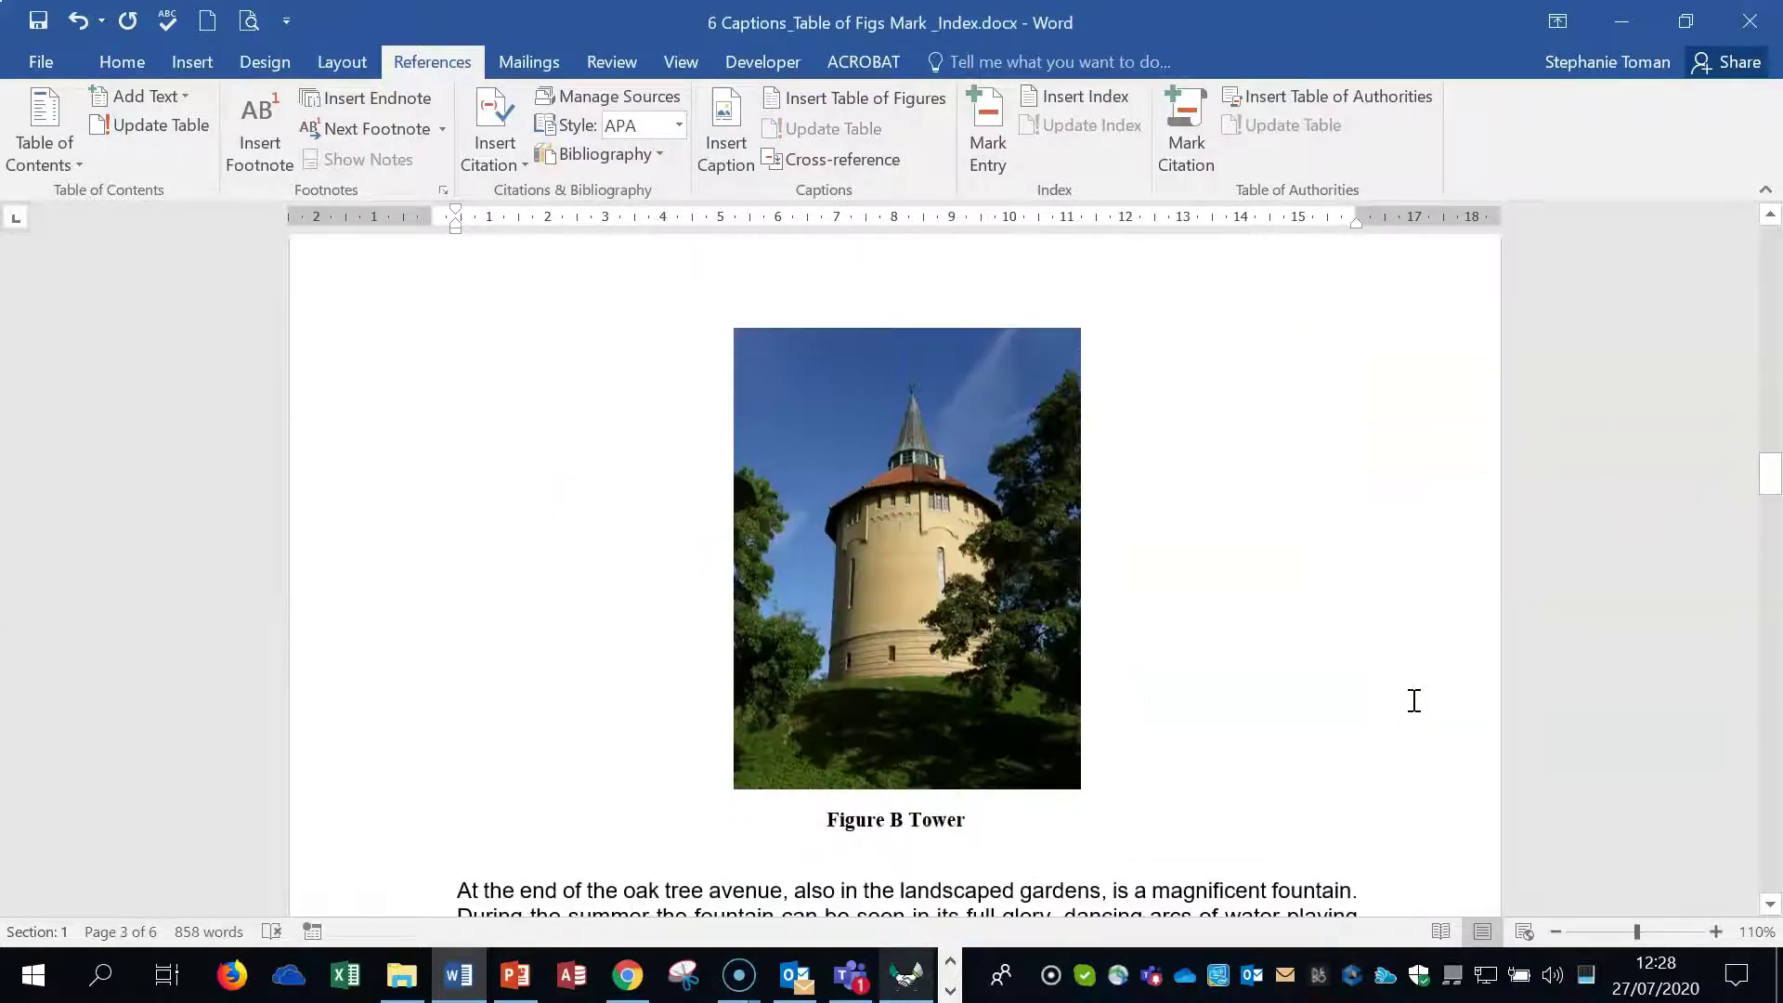
scroll(1413, 701, up, 10)
scroll(1413, 701, up, 15)
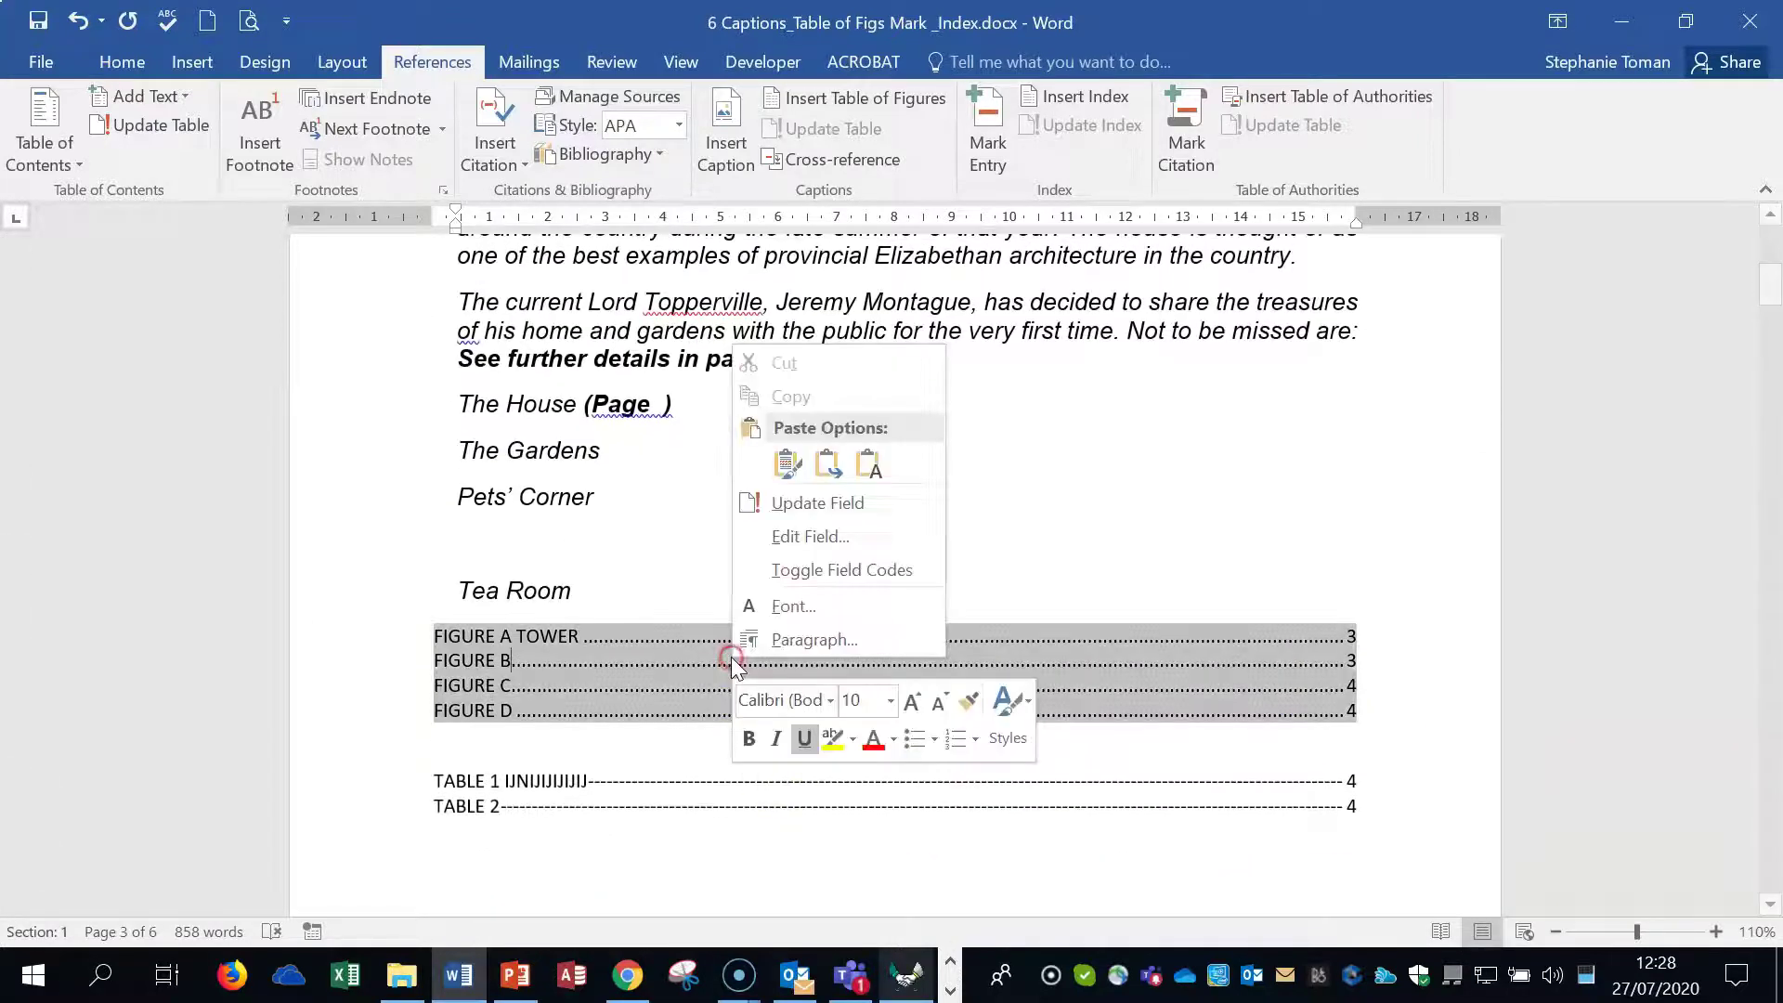
click(815, 502)
click(710, 484)
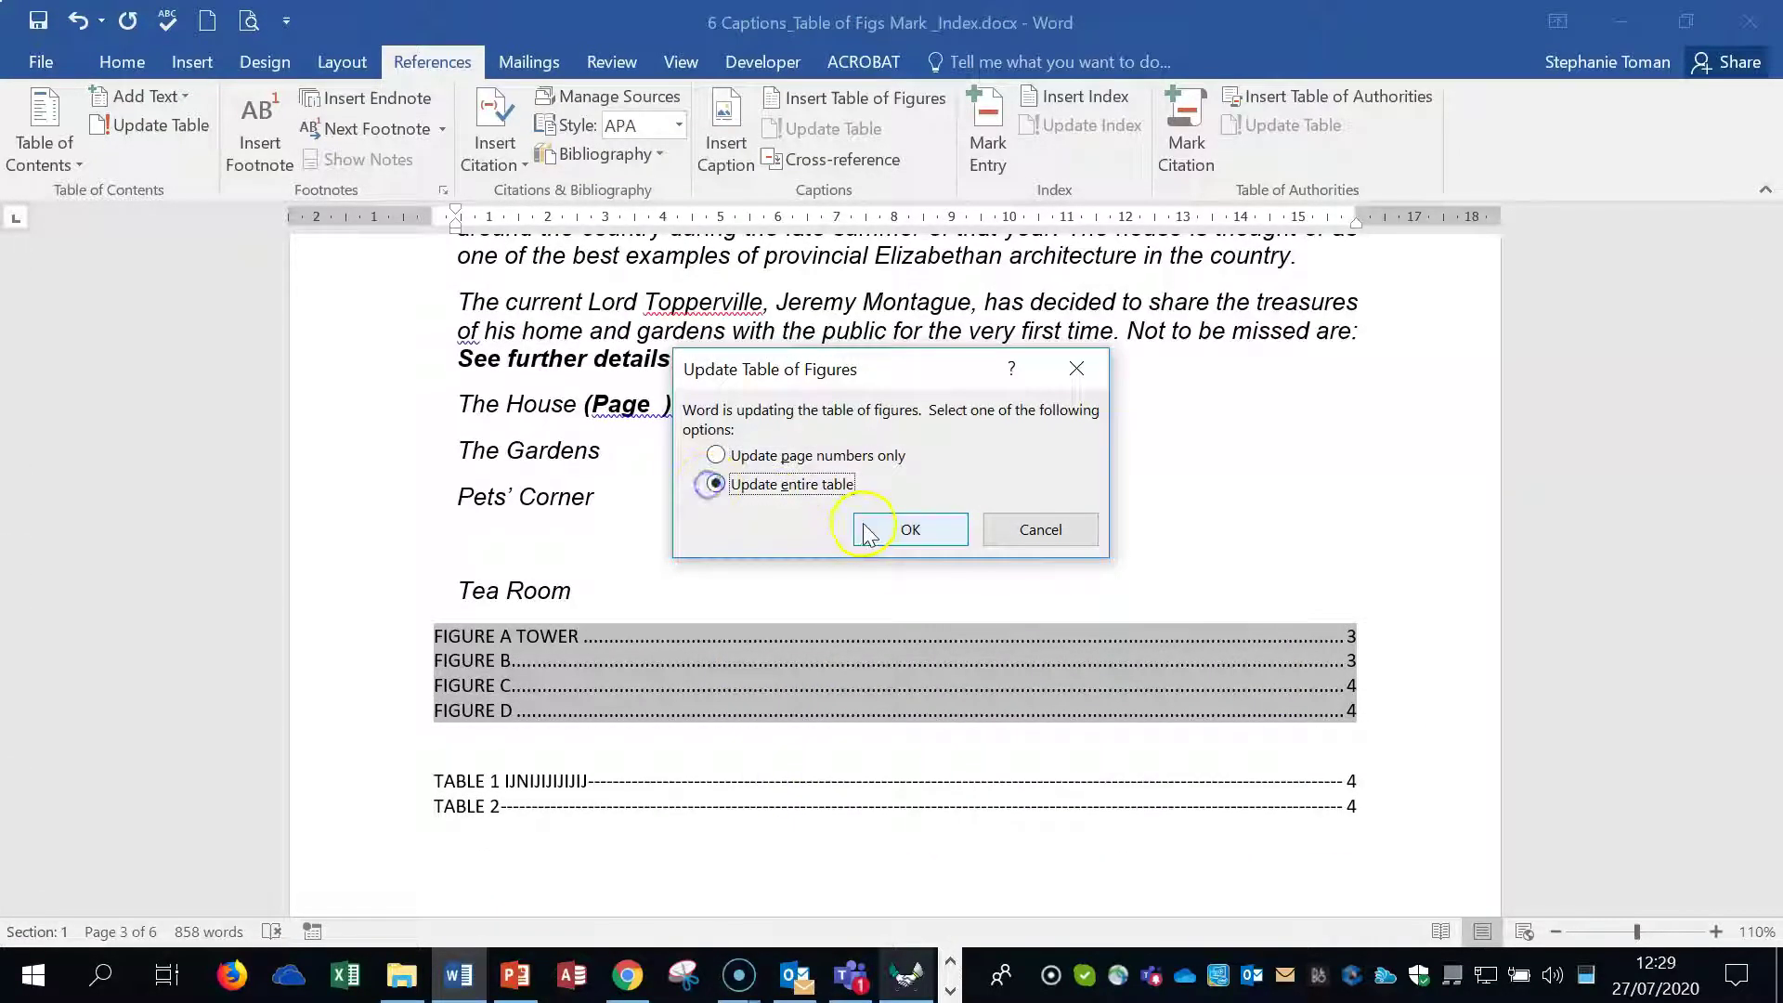
click(873, 529)
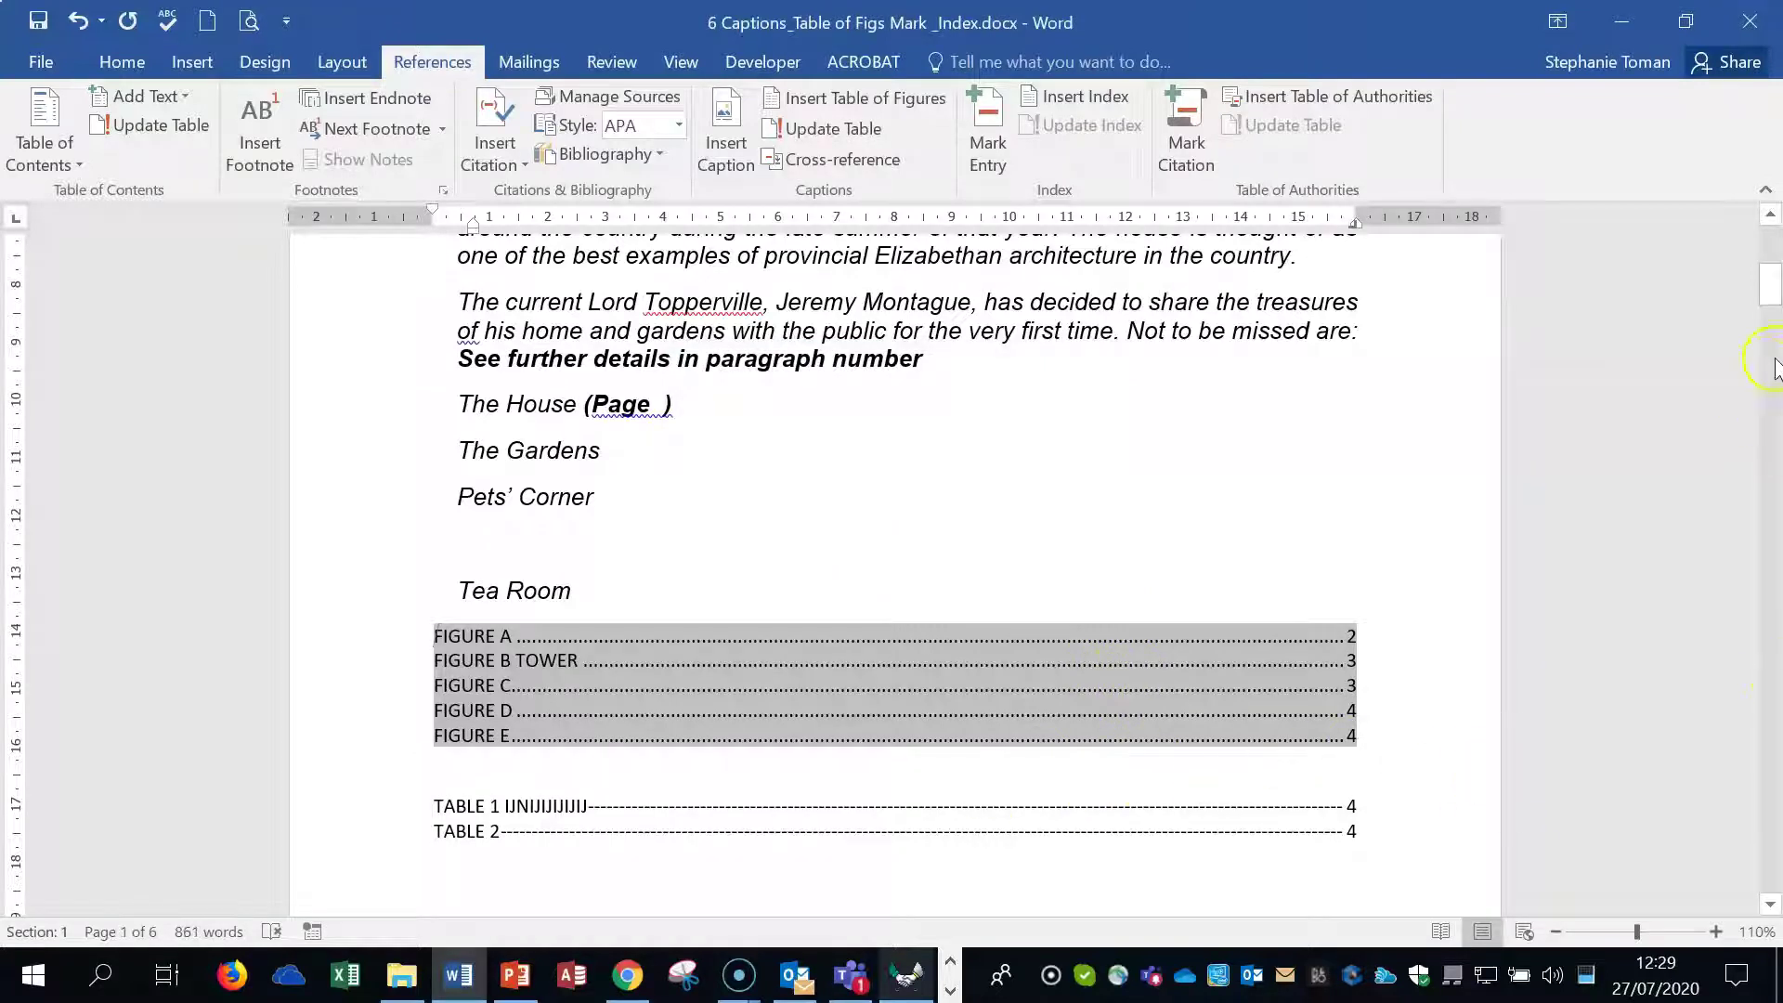
Select the letter in the caption below the gardens picture to inspect its numbering field.
drag(1771, 293, 1774, 430)
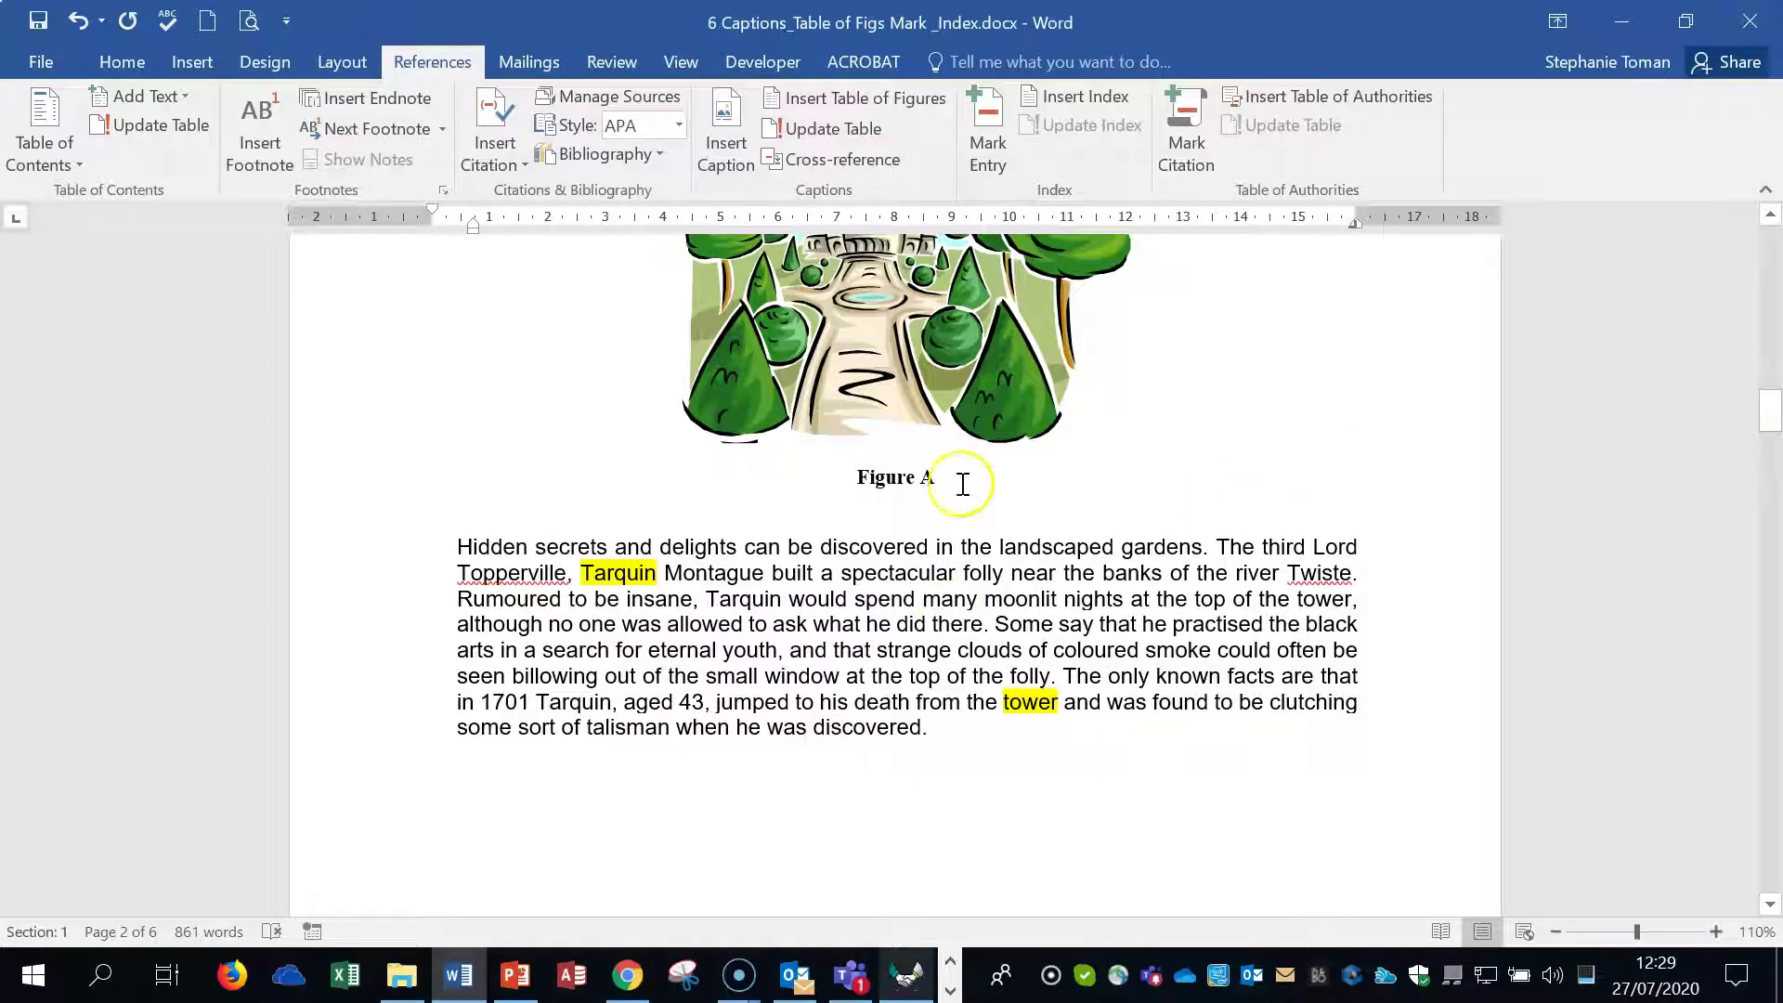
click(923, 477)
double_click(928, 477)
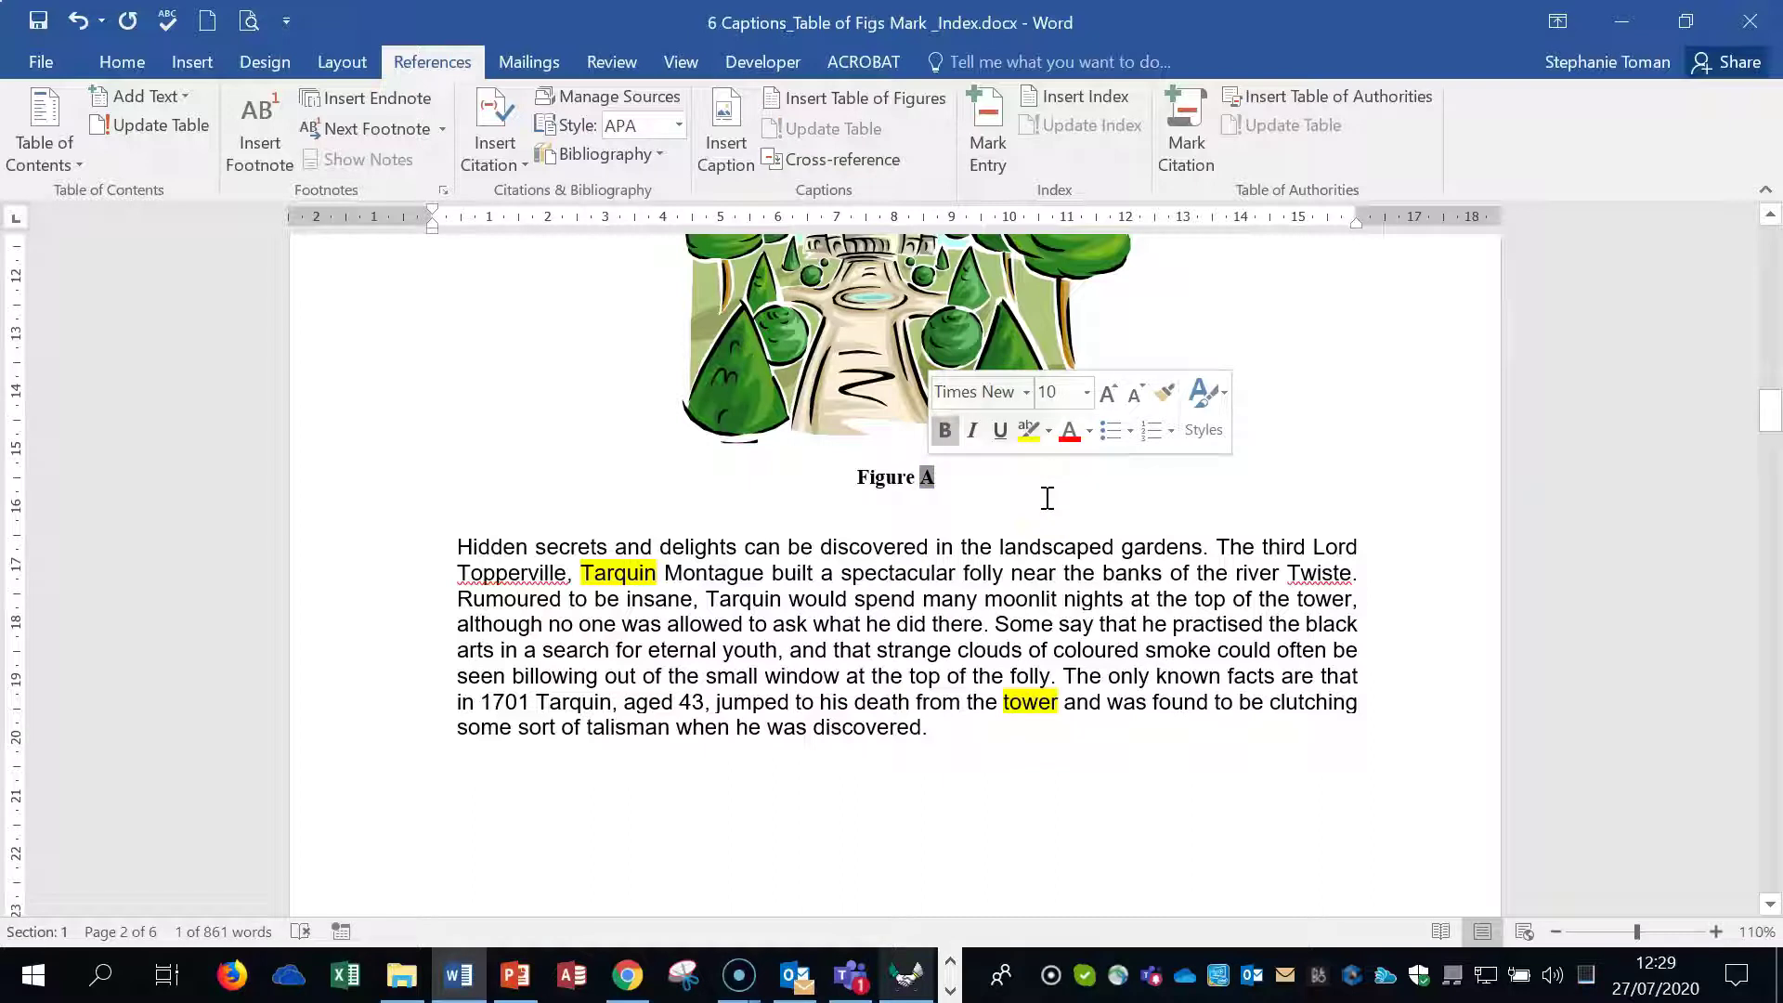
click(929, 478)
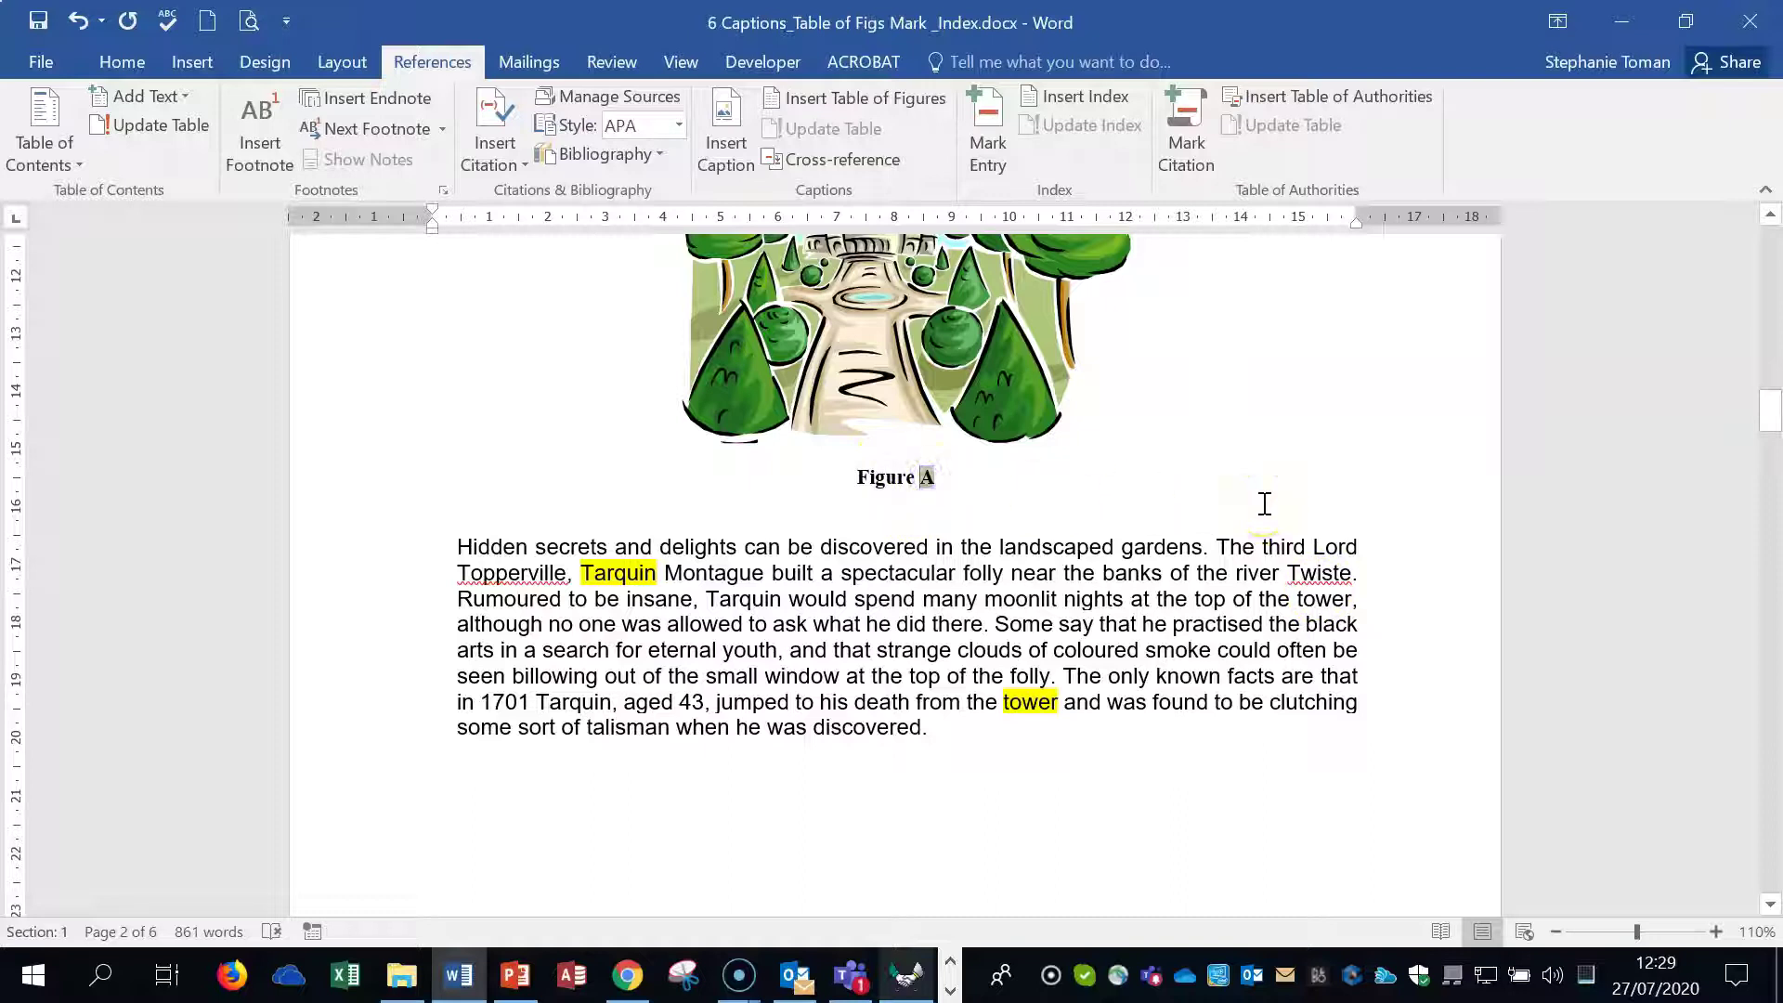
Edit the numbering field in the tower picture's caption, adding the lowercase roman i, ii, iii format to the field code.
scroll(1283, 713, down, 10)
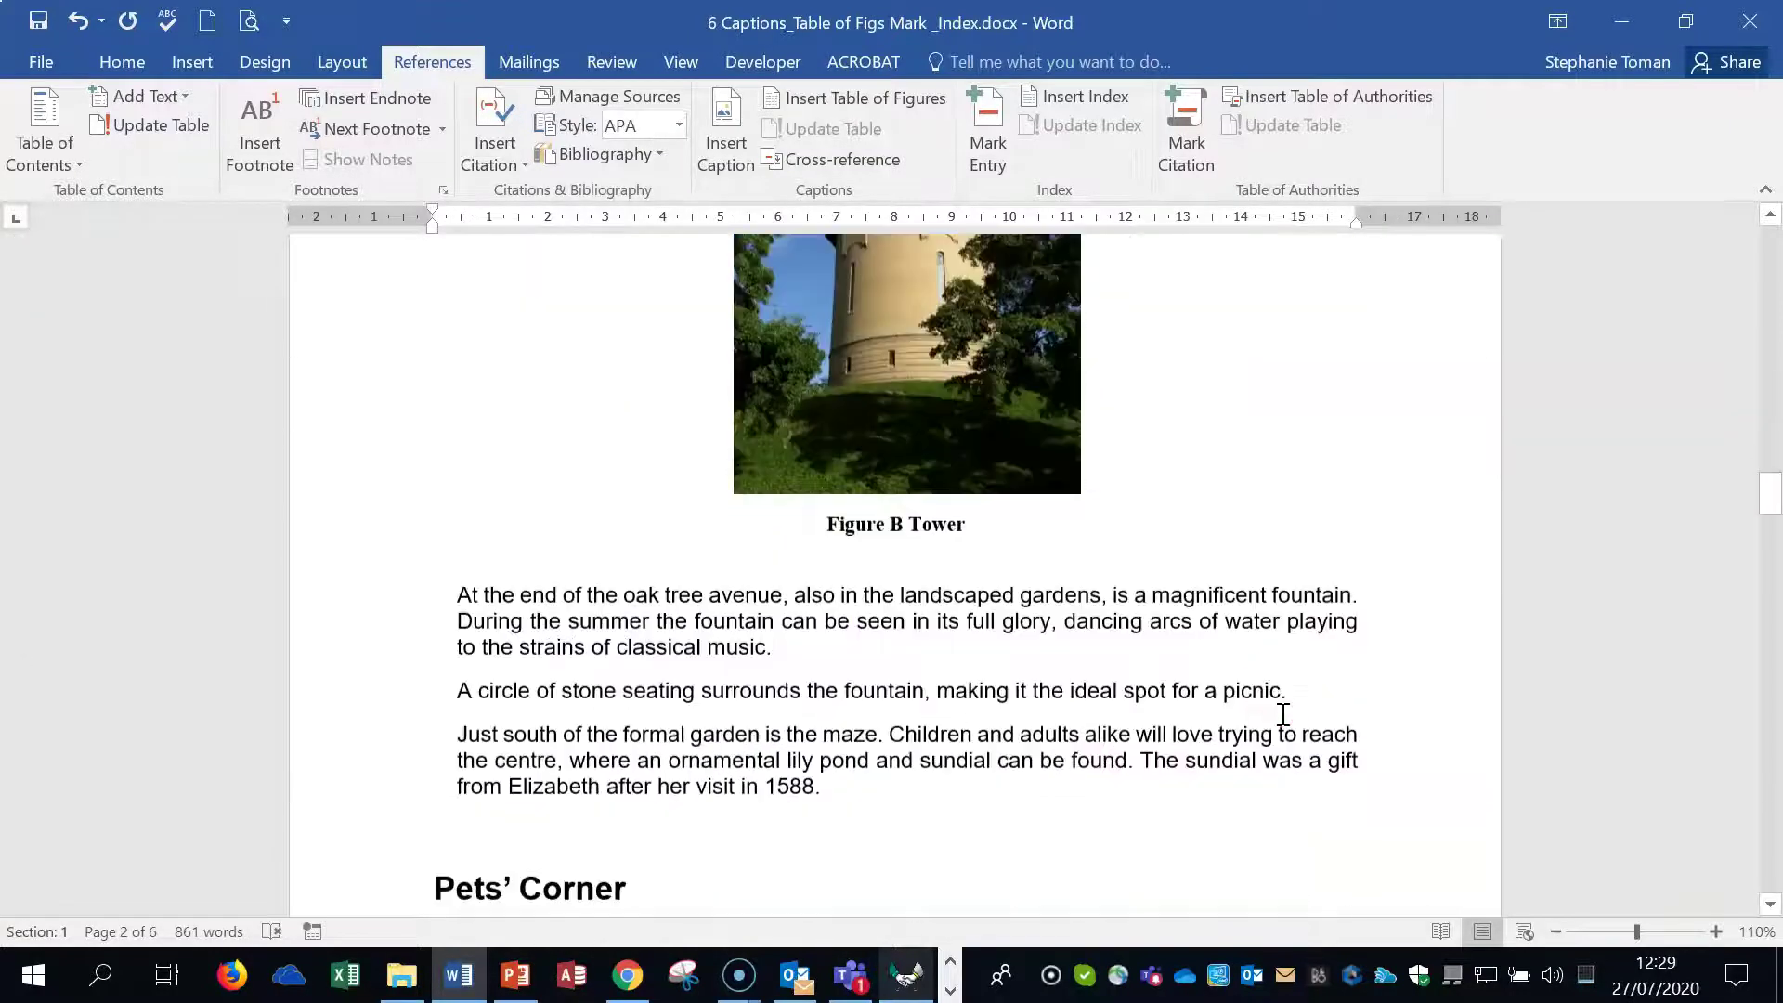
scroll(1283, 714, down, 1)
click(898, 434)
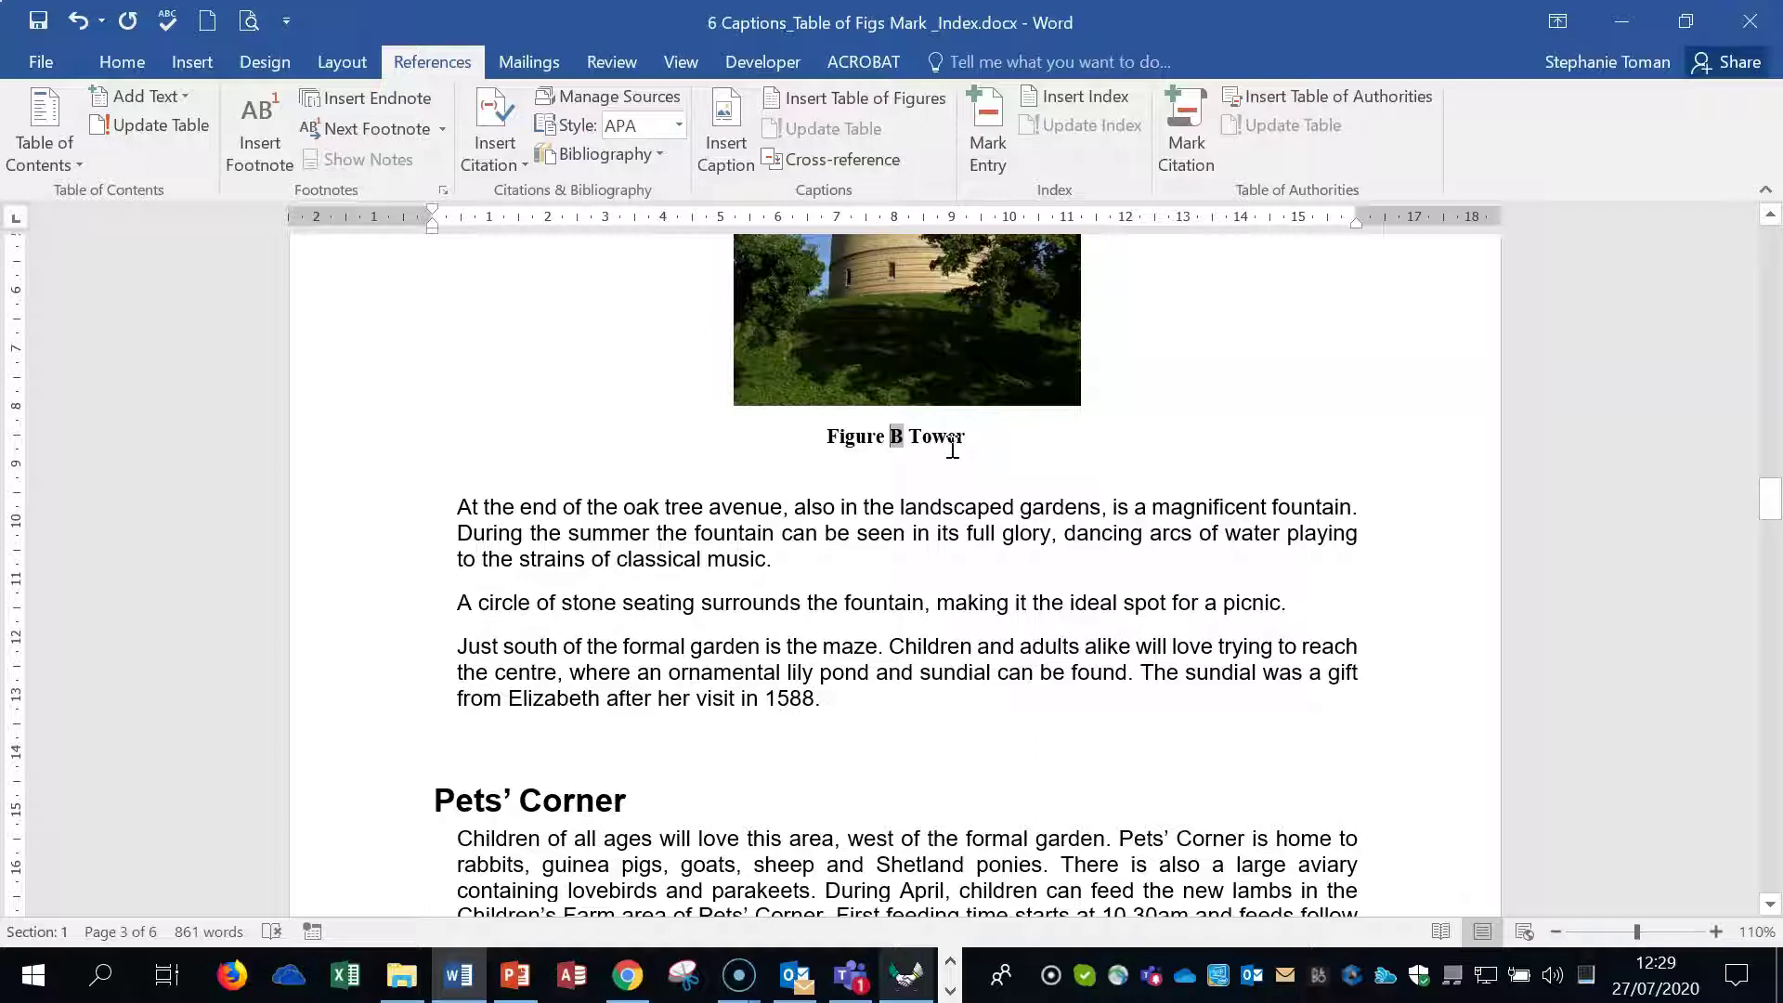
right_click(895, 434)
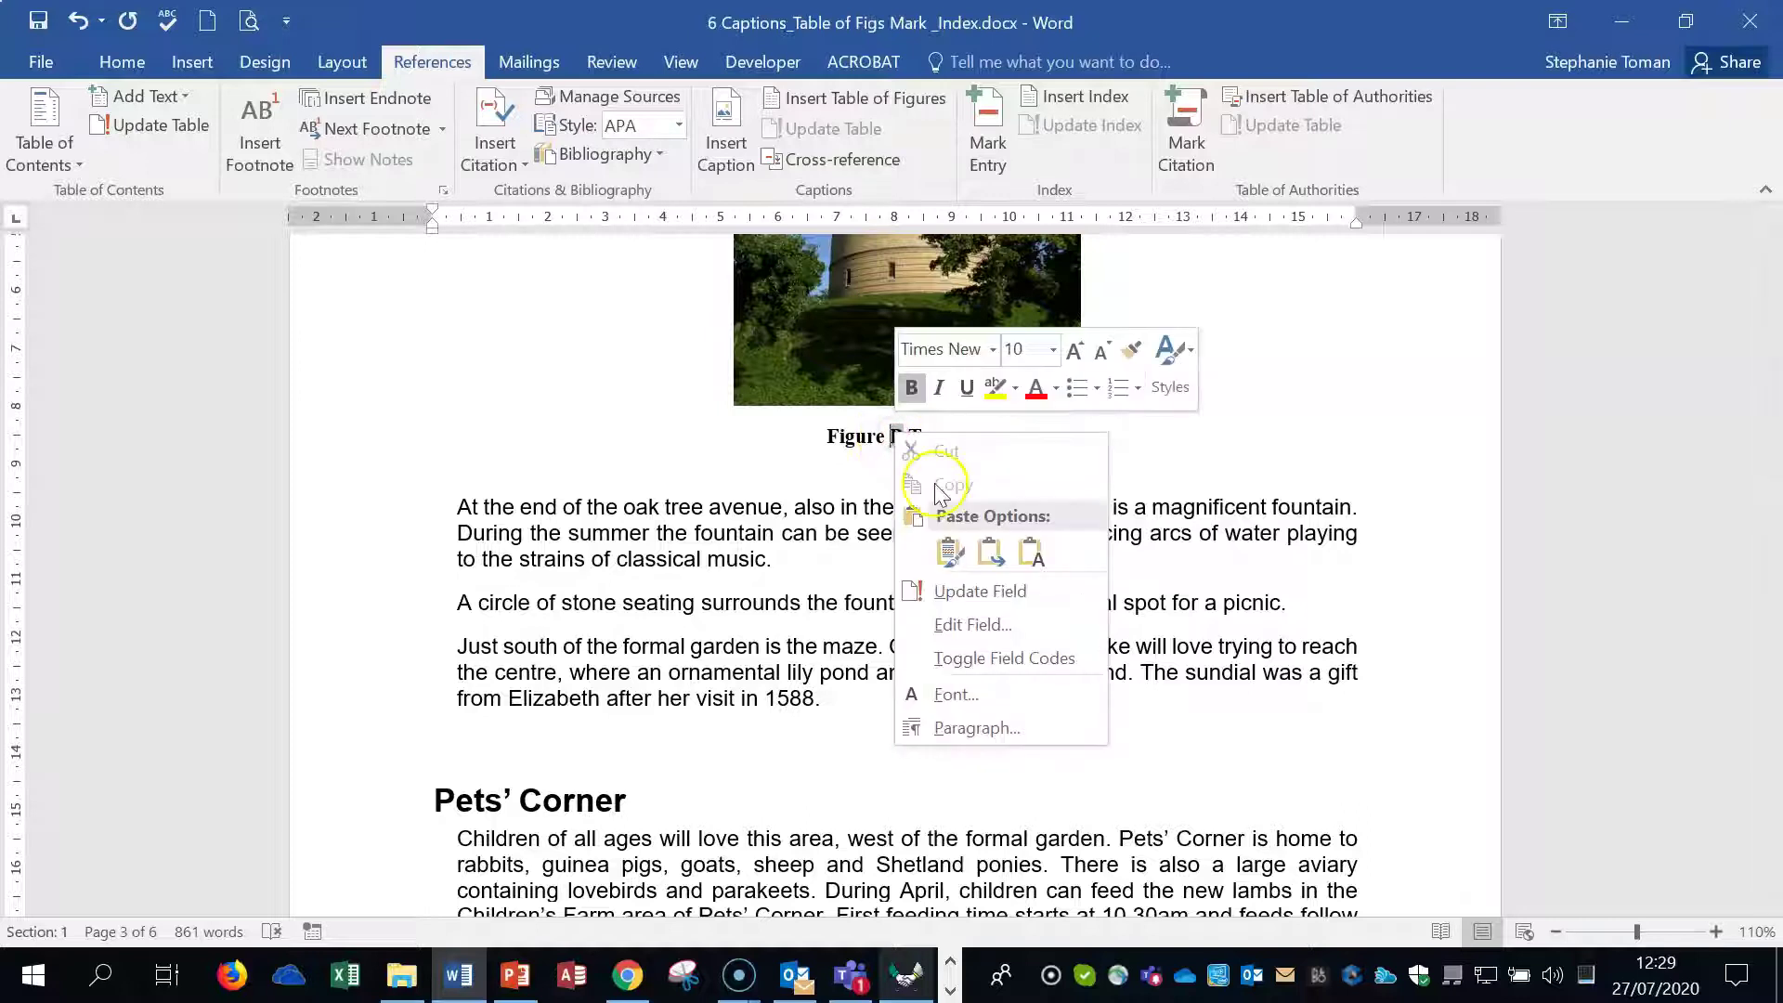
click(971, 625)
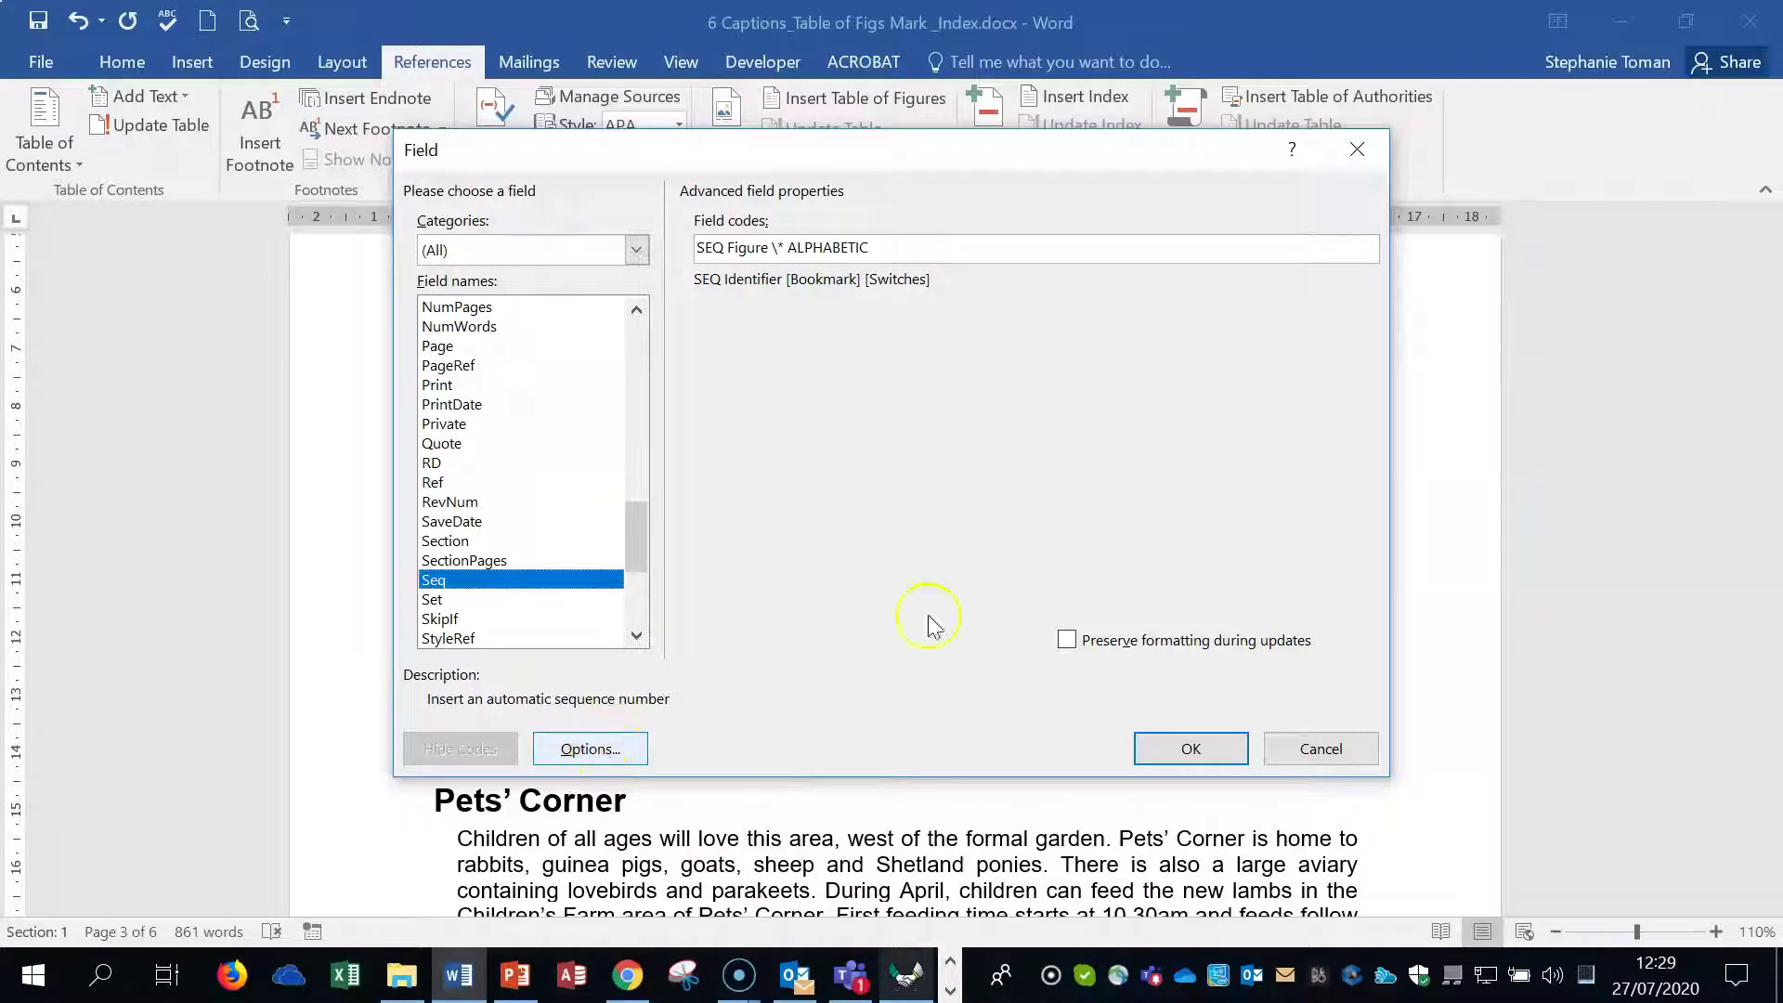
click(608, 764)
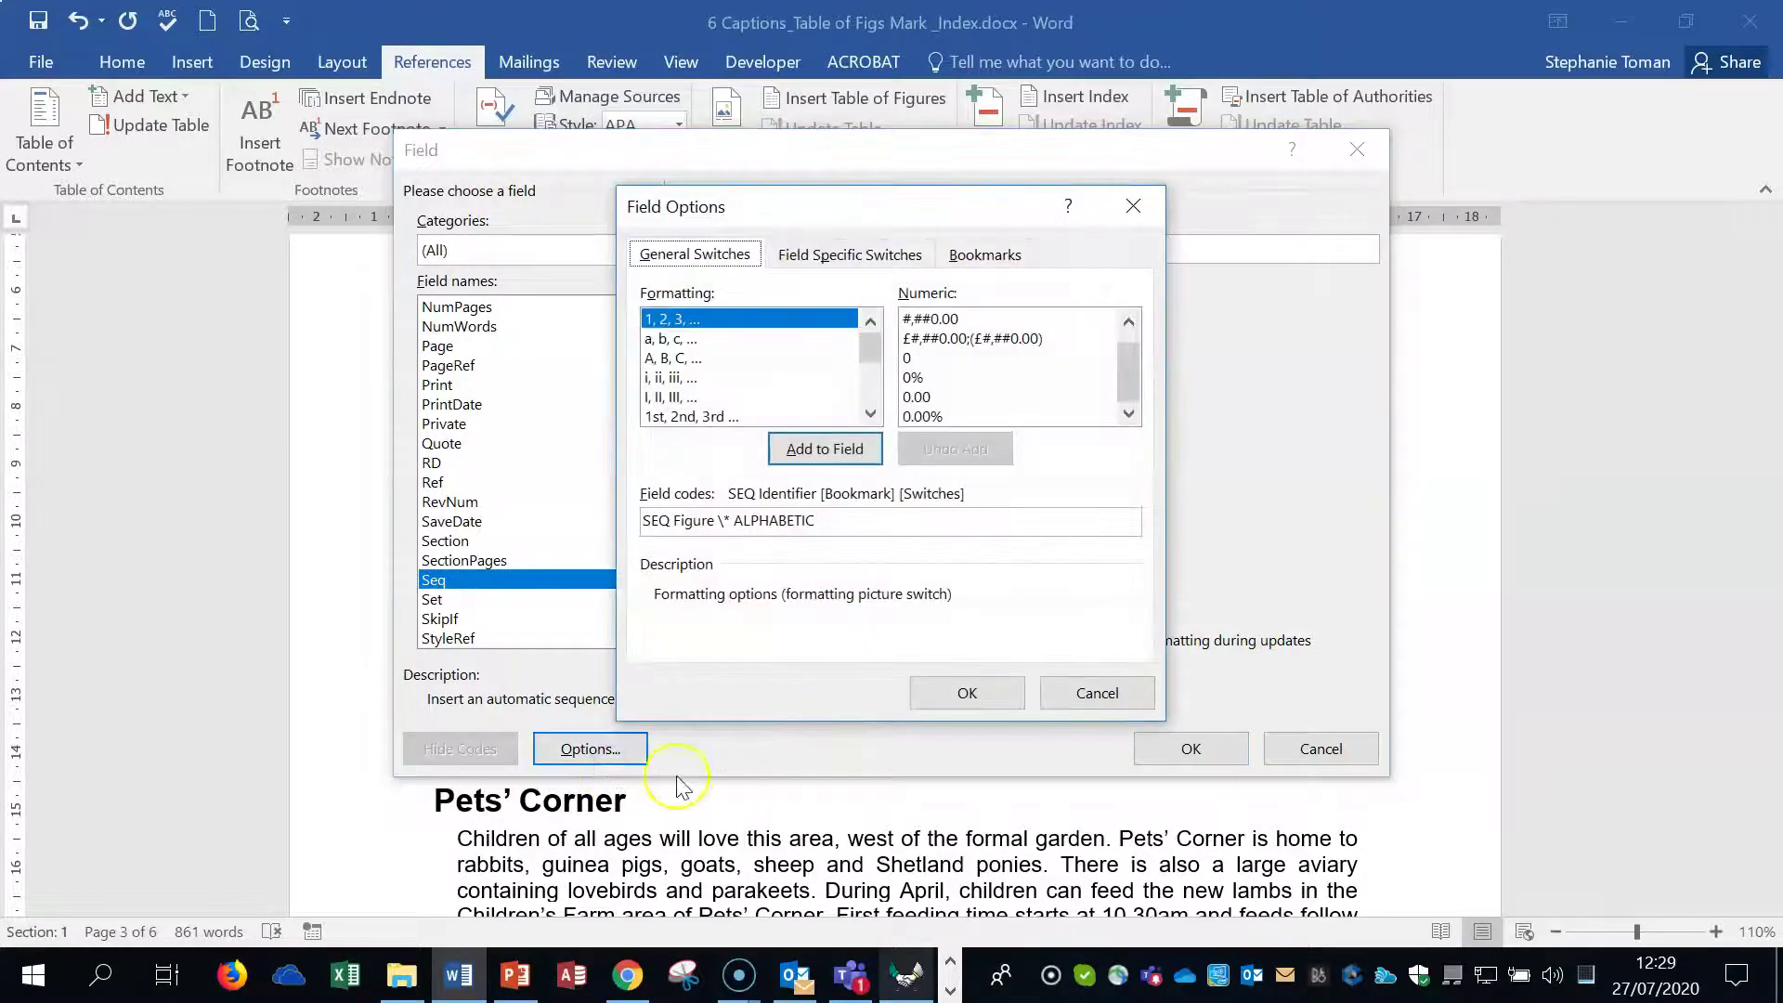
click(676, 327)
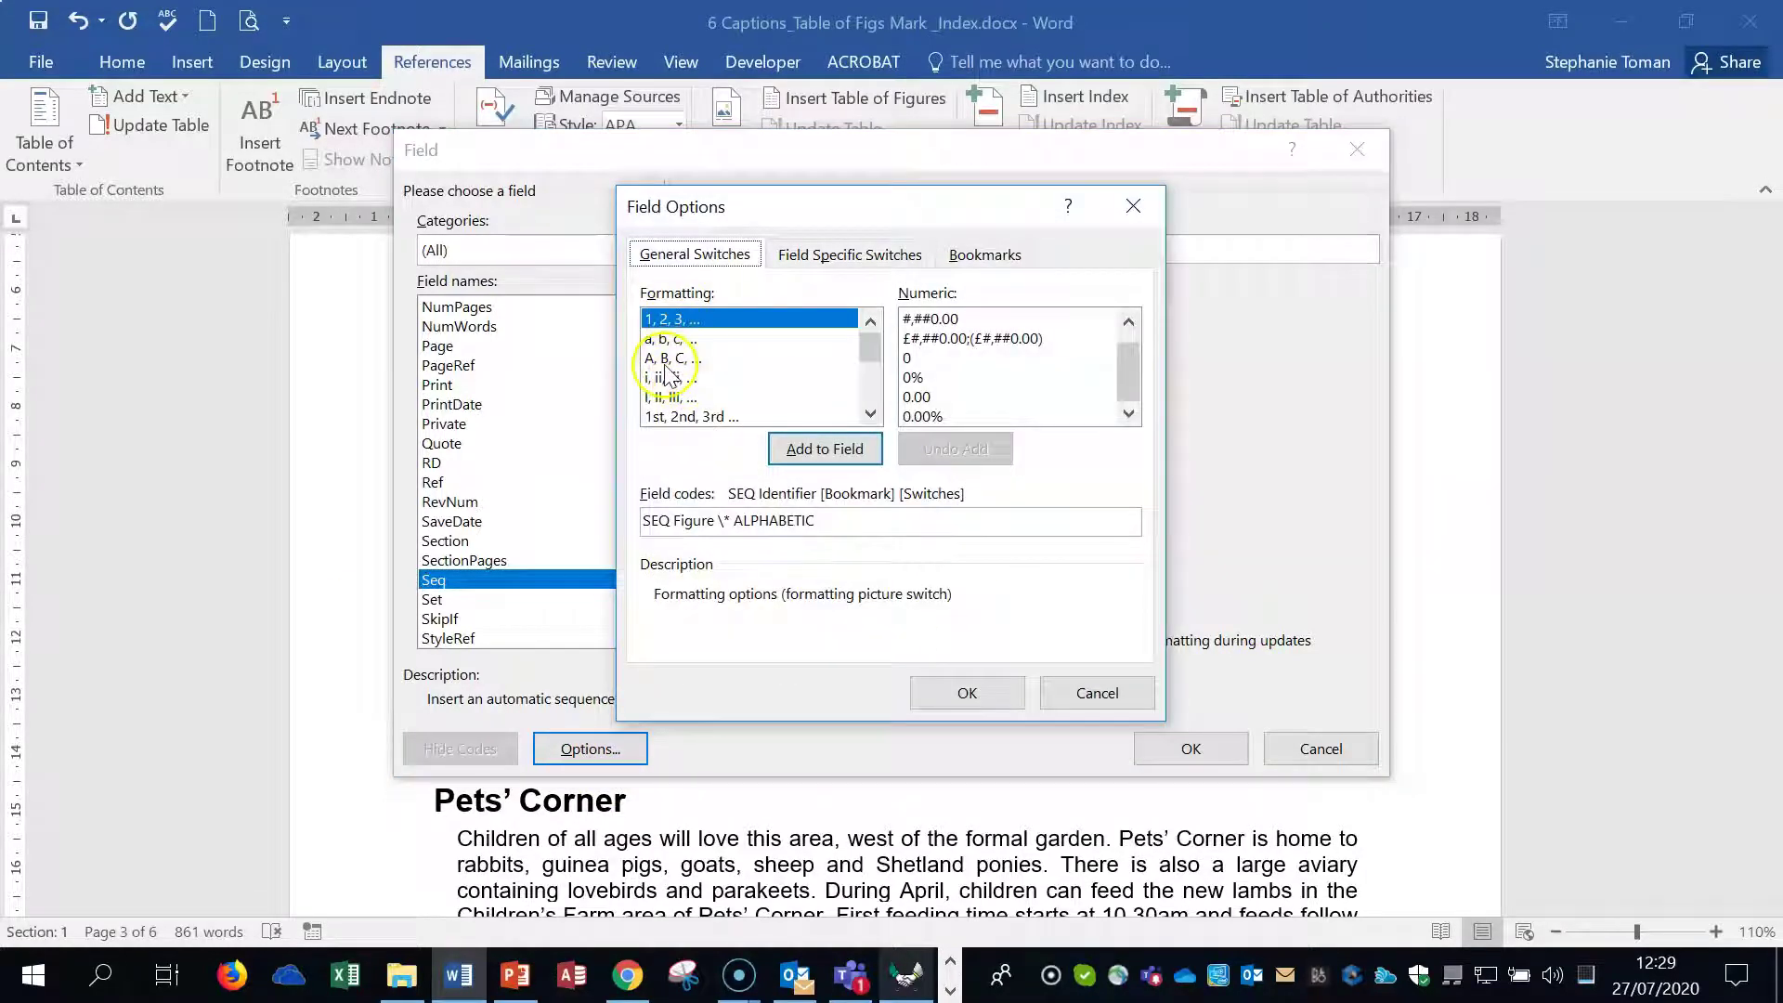
click(682, 378)
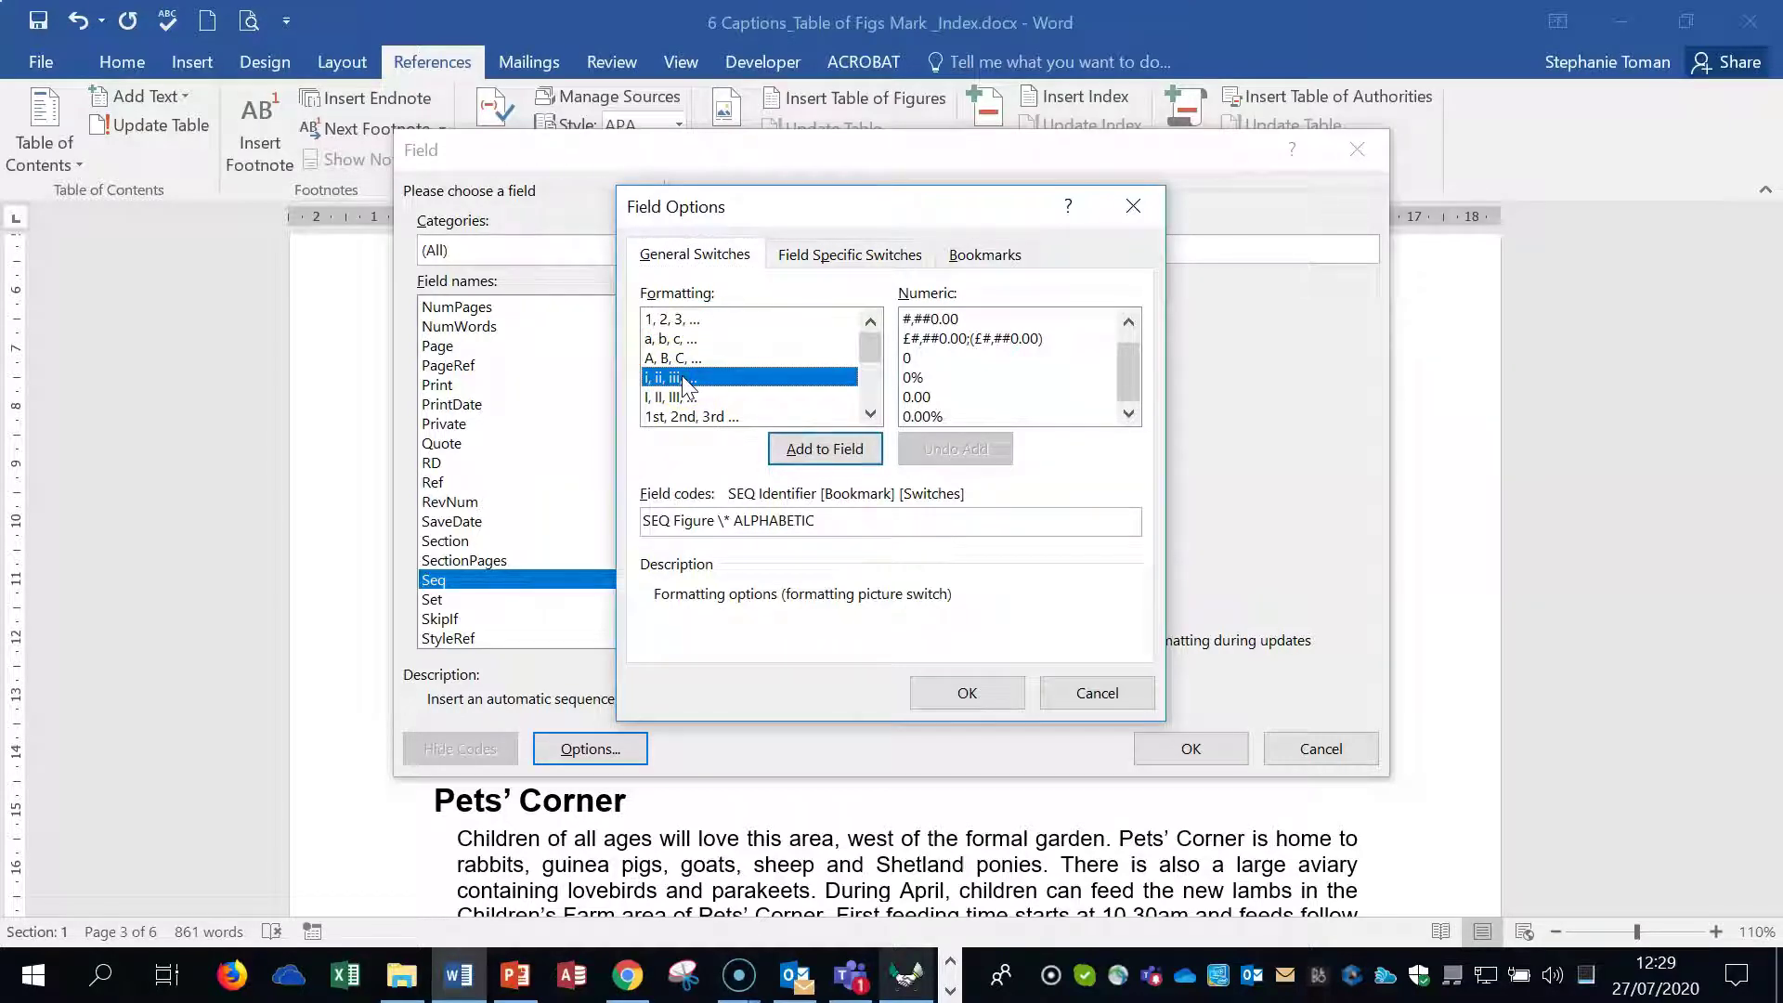
click(836, 457)
click(821, 459)
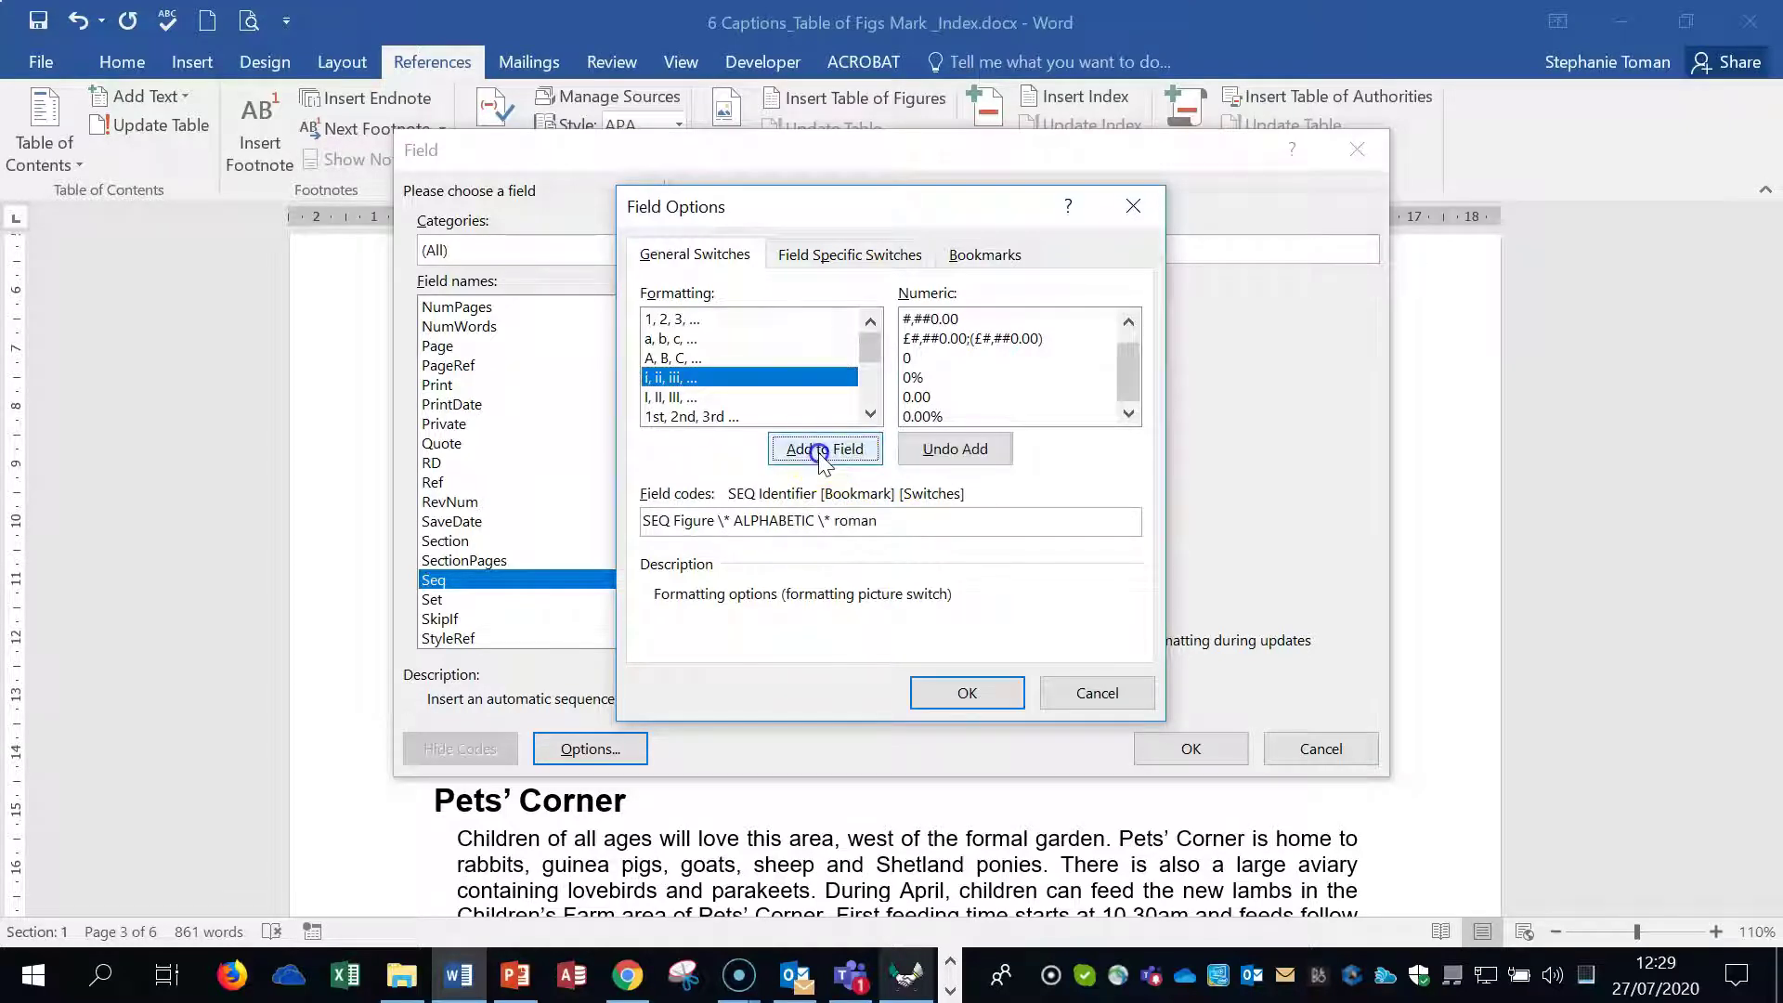
click(975, 695)
click(1187, 749)
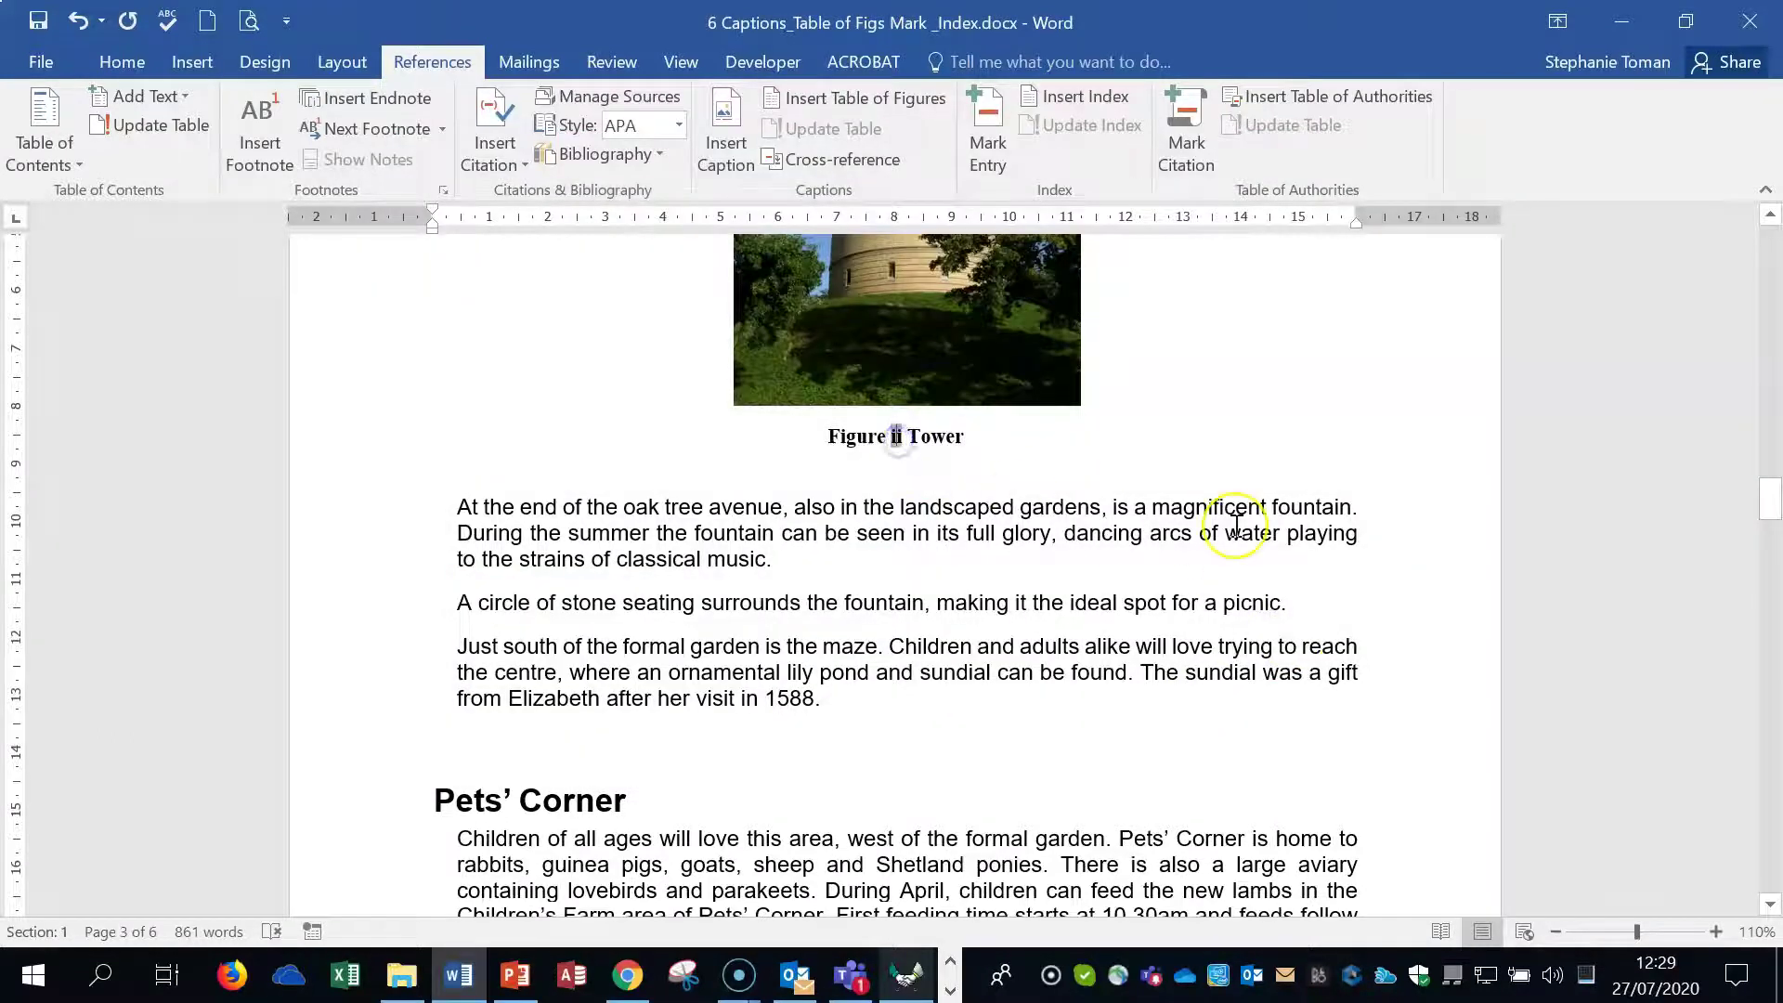
Update the entire list of figures on page 1 to include the tower caption's roman numeral.
scroll(1238, 526, down, 7)
scroll(1237, 526, down, 1)
scroll(1167, 529, up, 6)
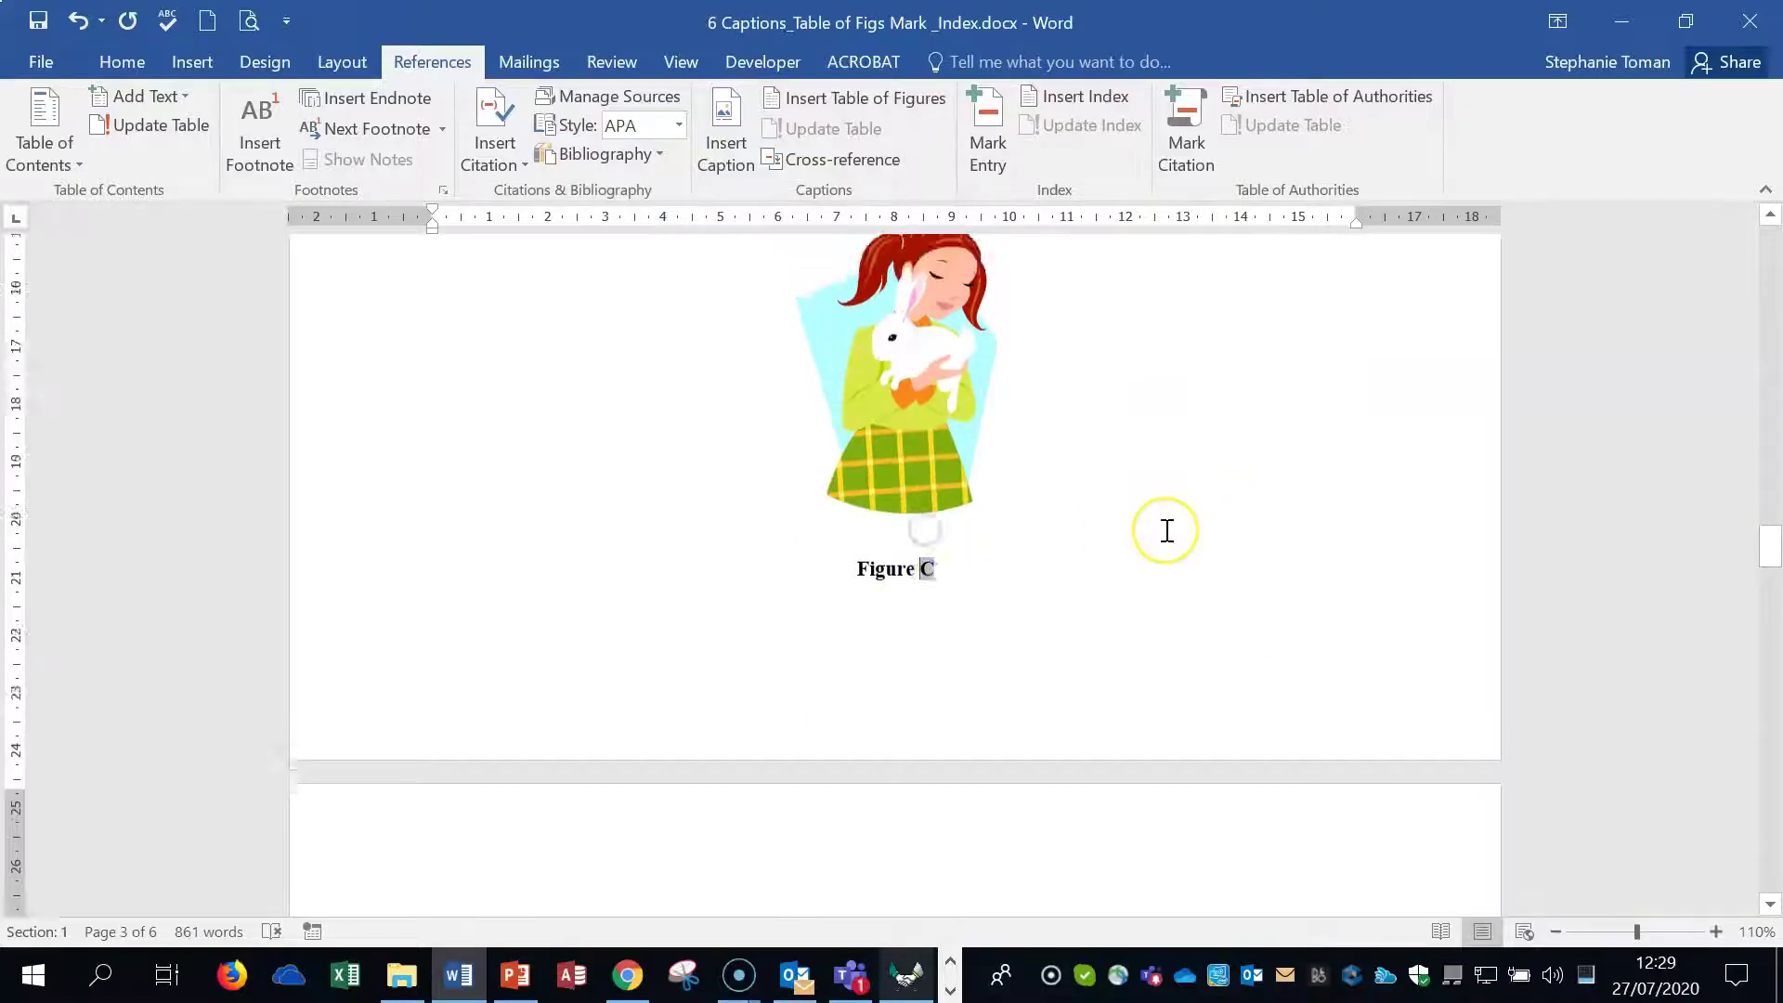
scroll(1168, 529, up, 15)
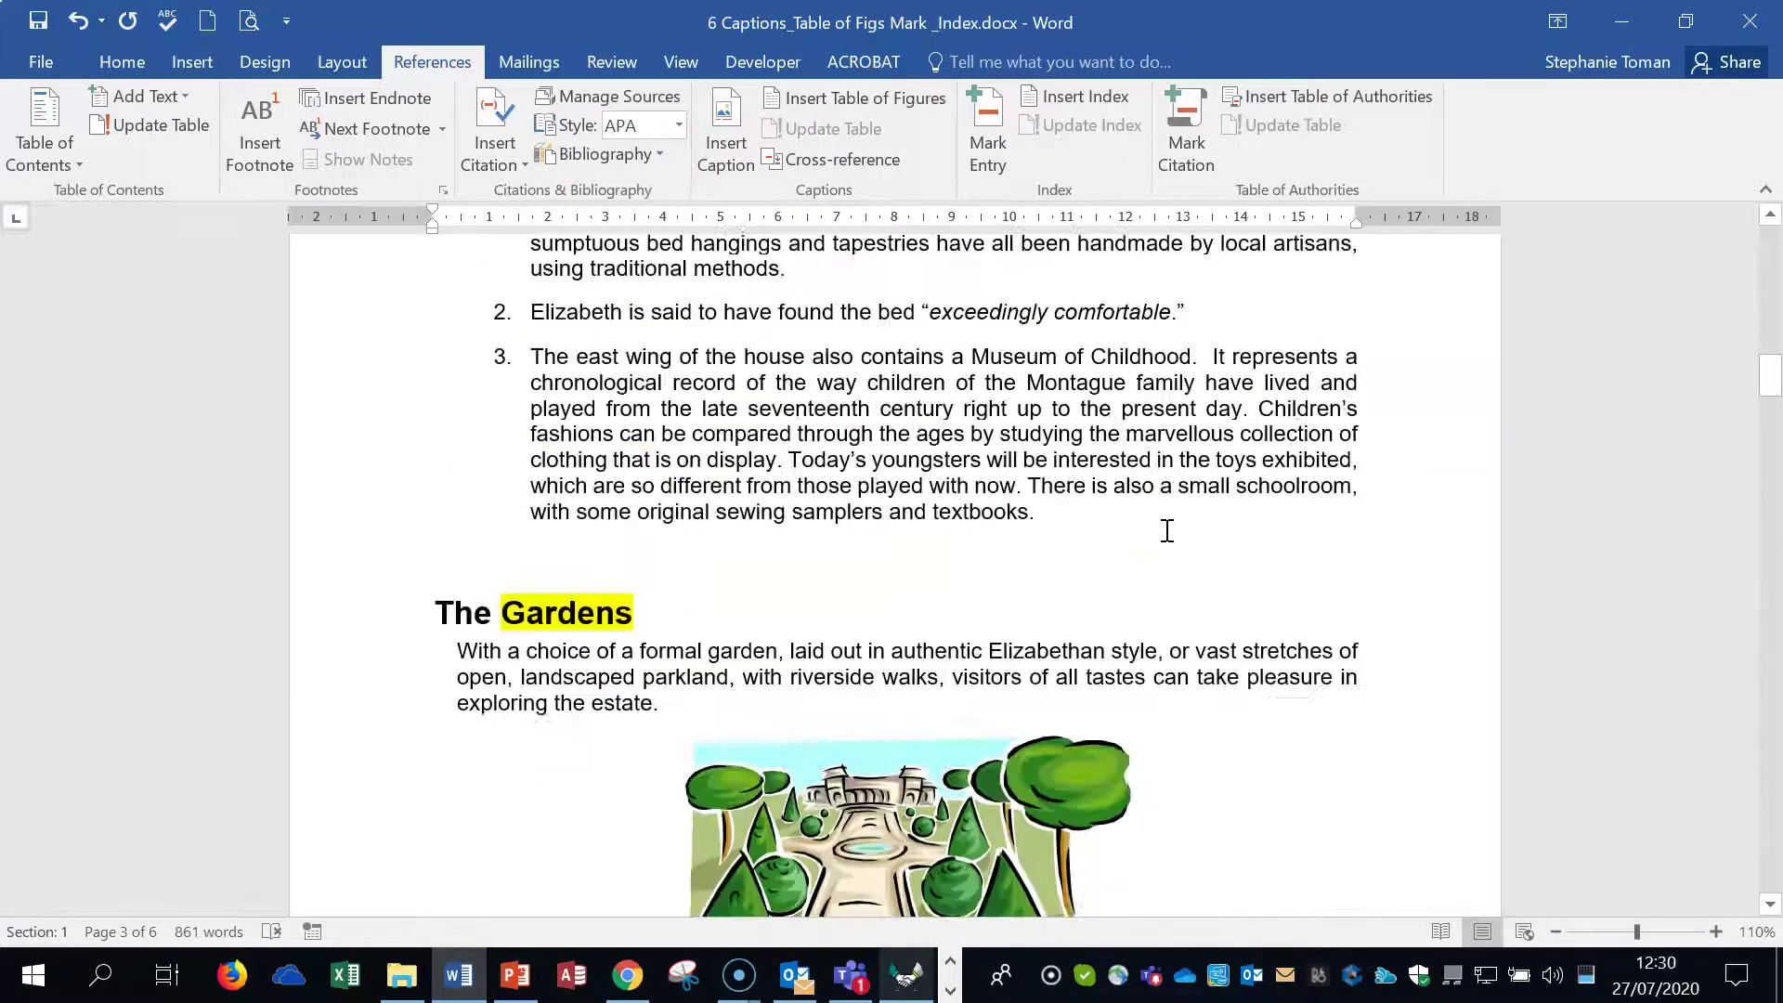
scroll(1168, 529, up, 20)
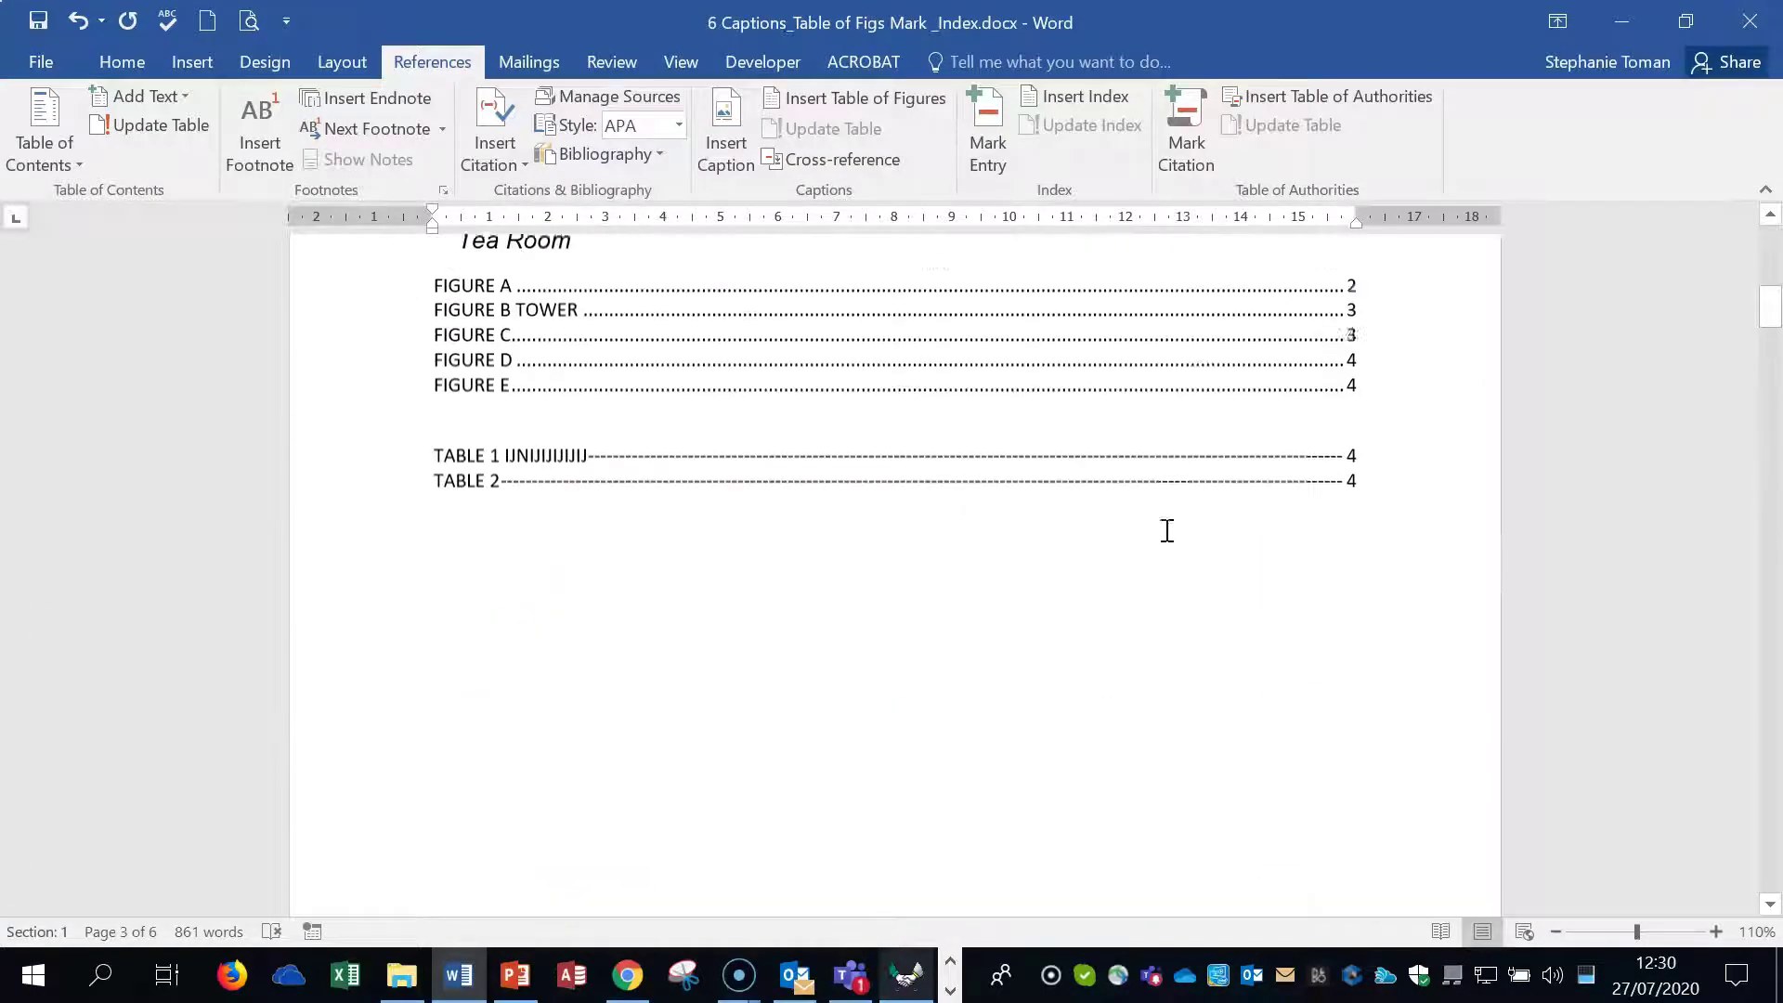
right_click(864, 369)
click(992, 526)
click(713, 485)
click(859, 528)
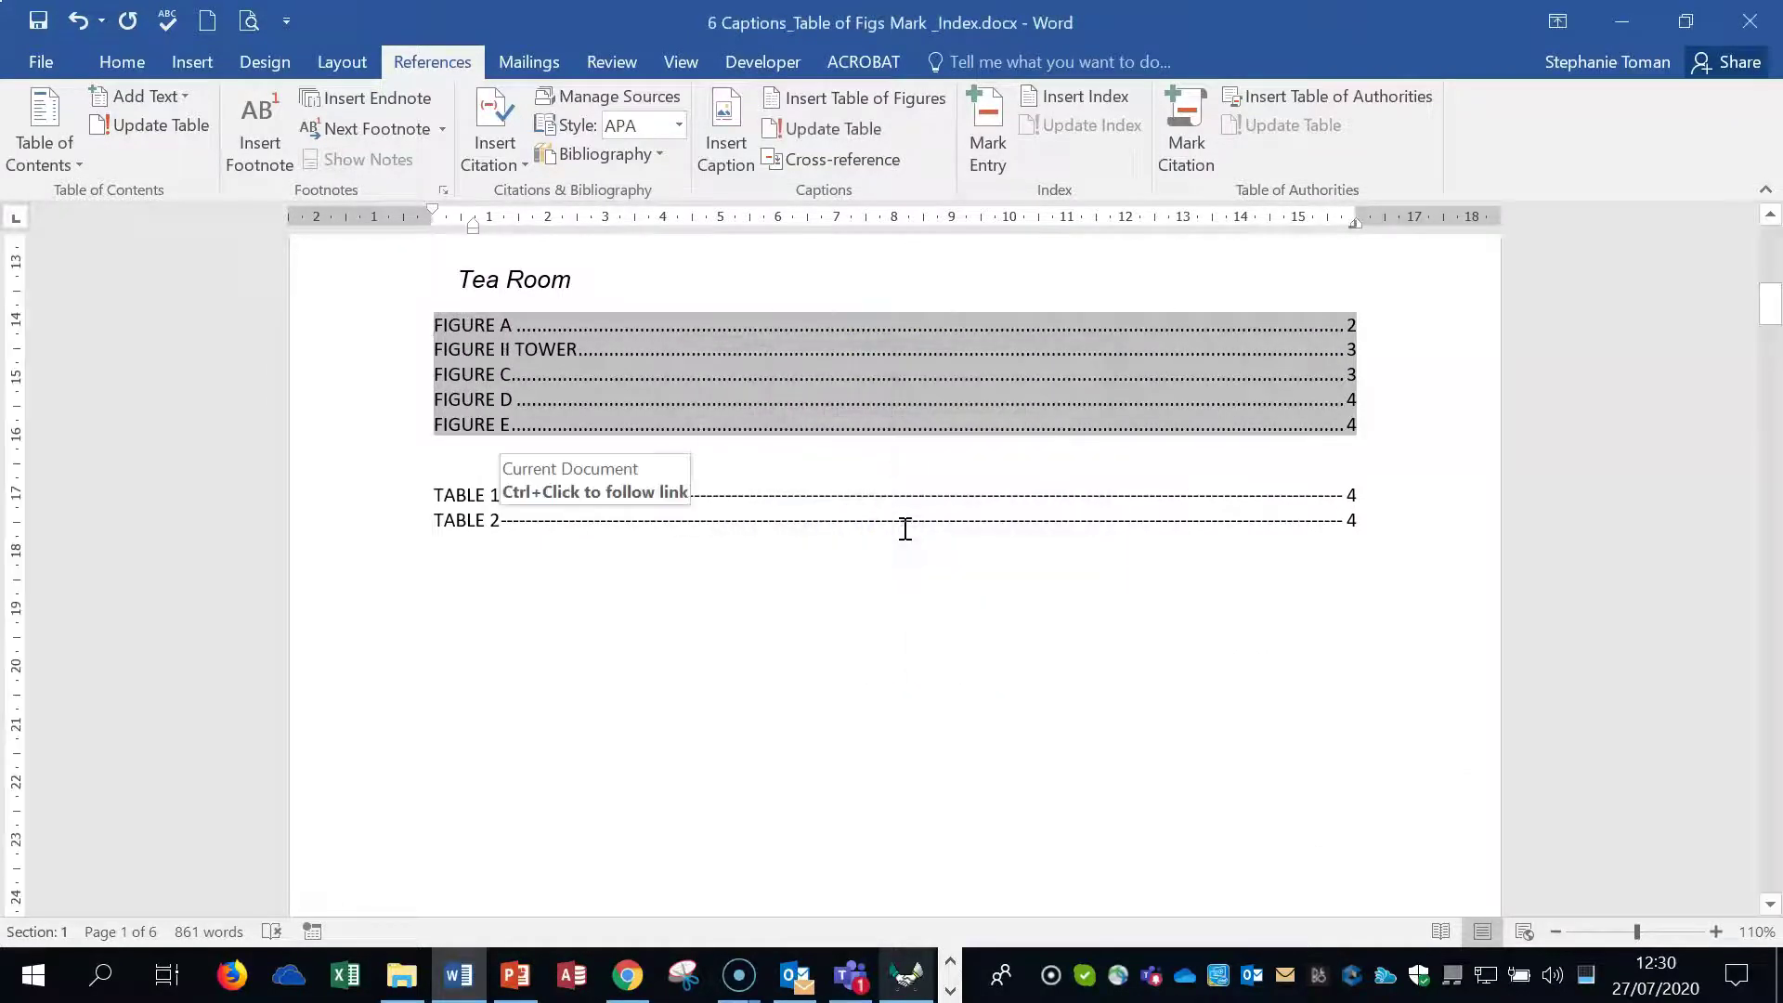
right_click(757, 377)
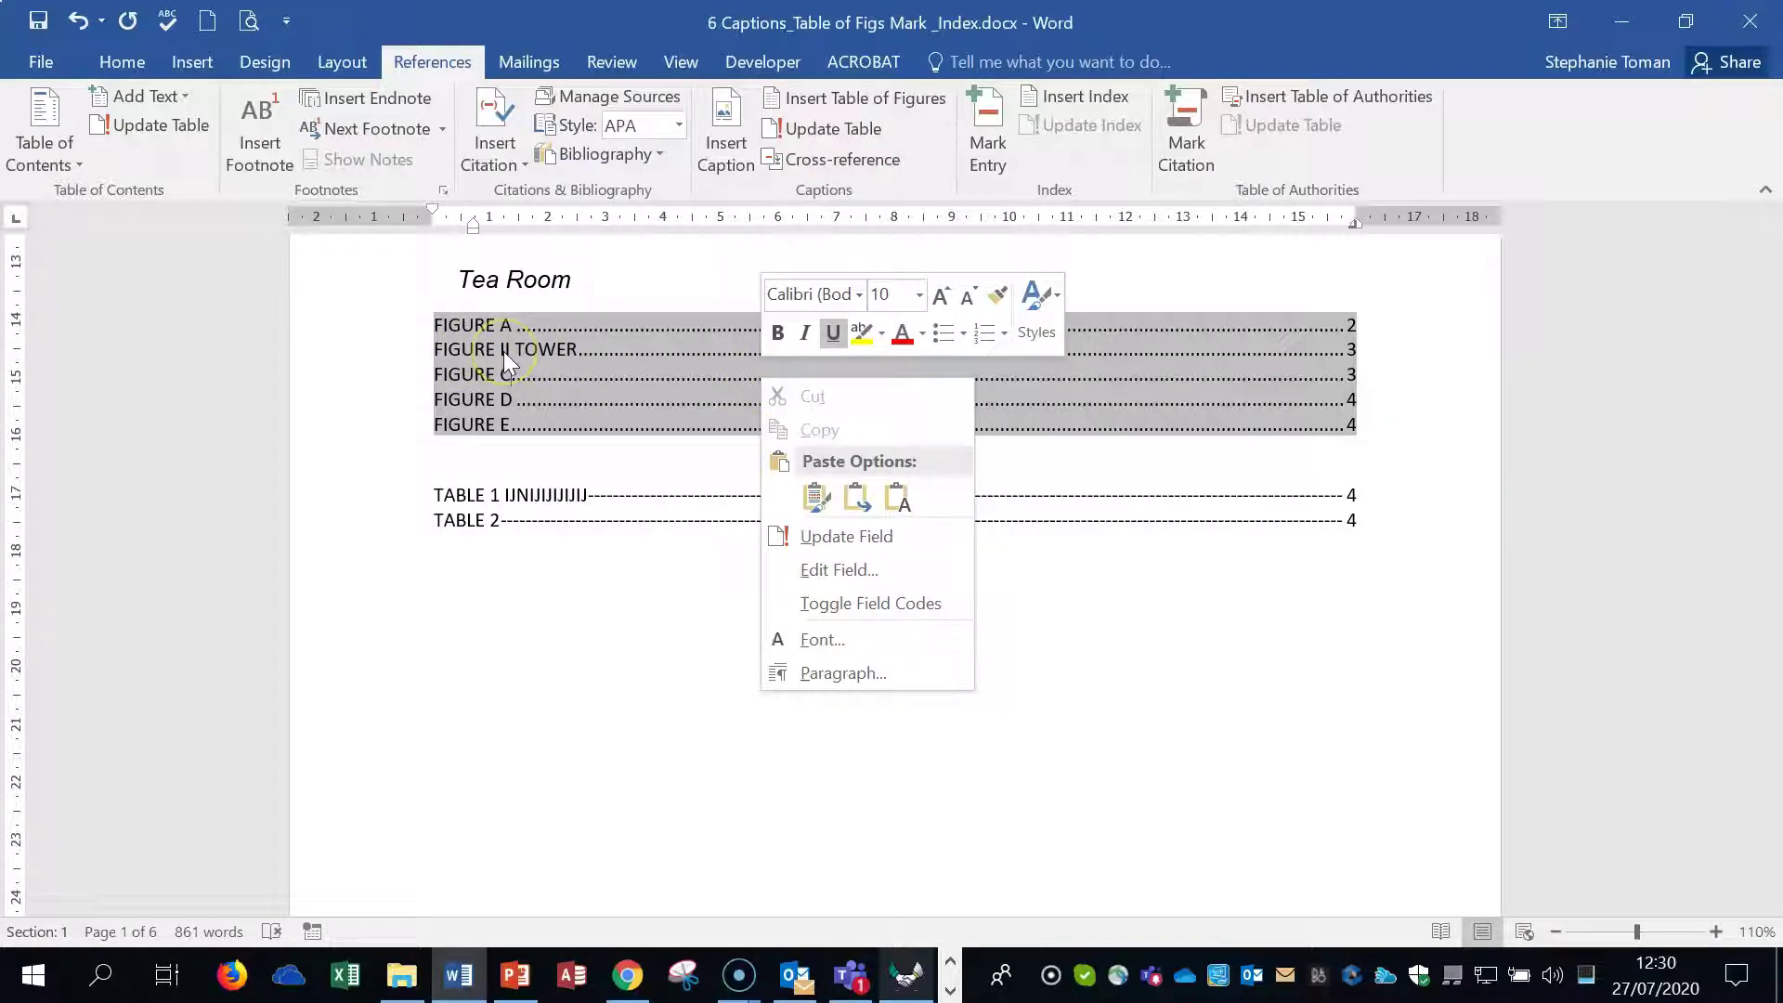
click(1139, 669)
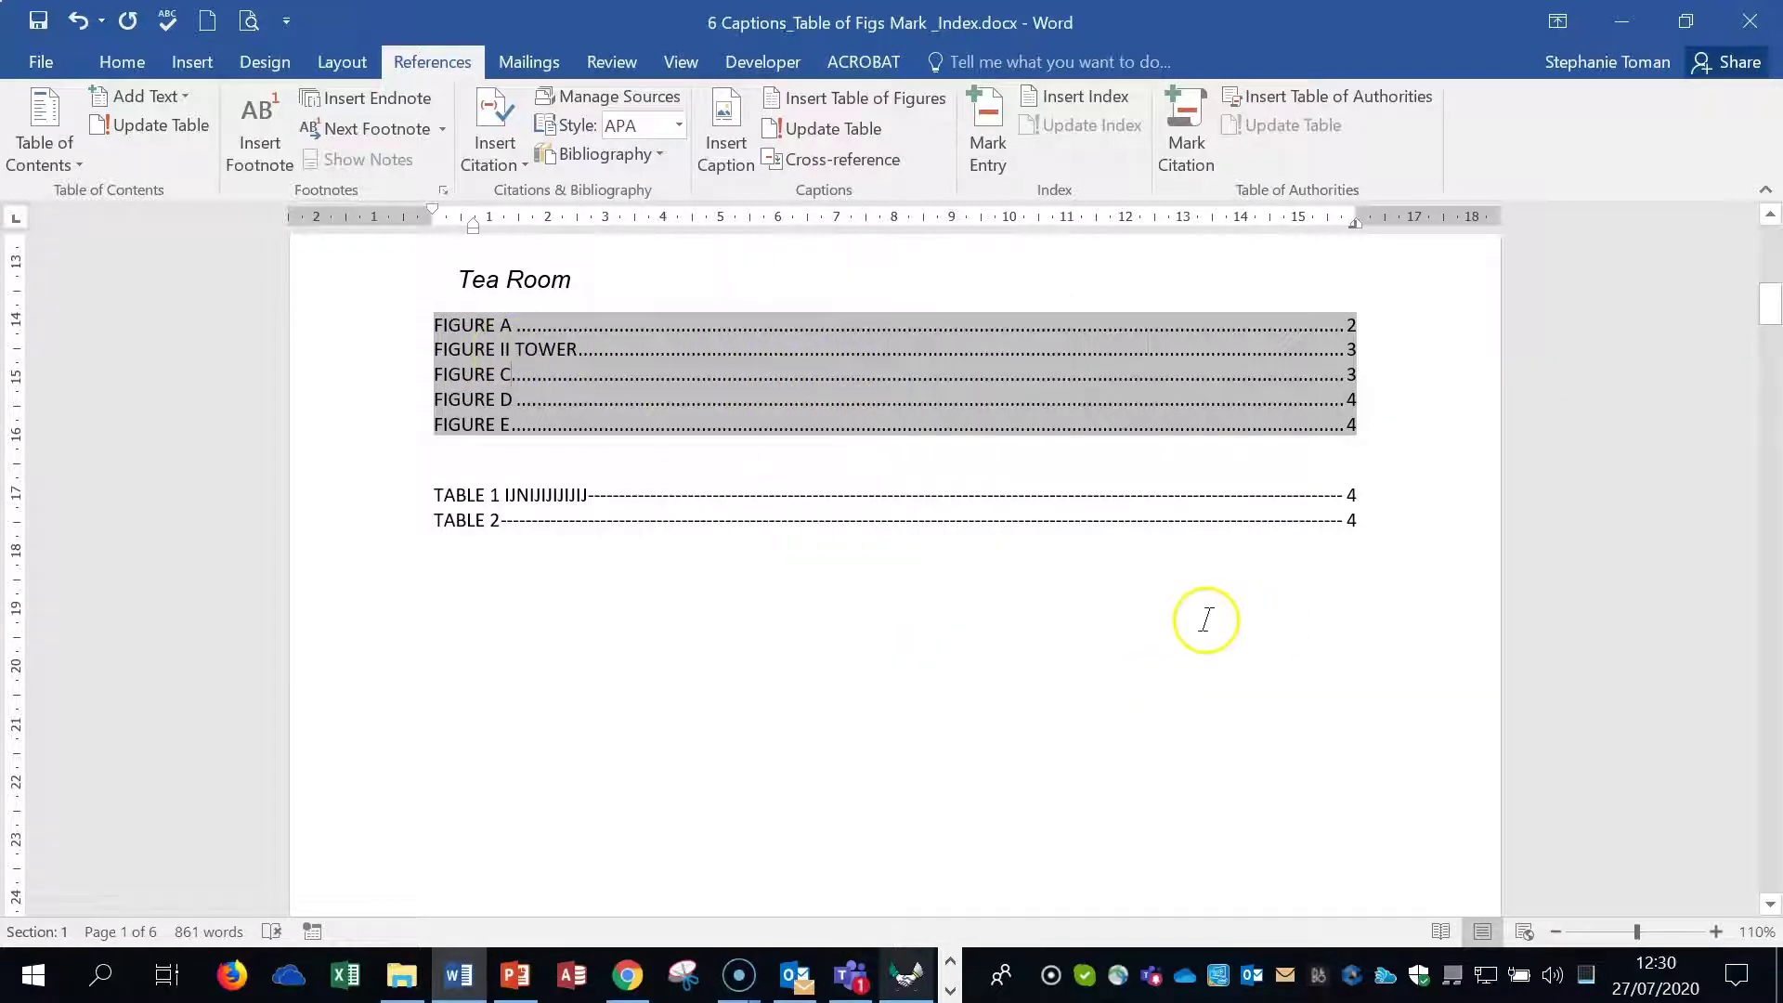
Look through the captions from the tower picture to the opening-times tables and on to the Index section on page 6.
scroll(1198, 620, down, 15)
scroll(1156, 624, down, 10)
click(1222, 690)
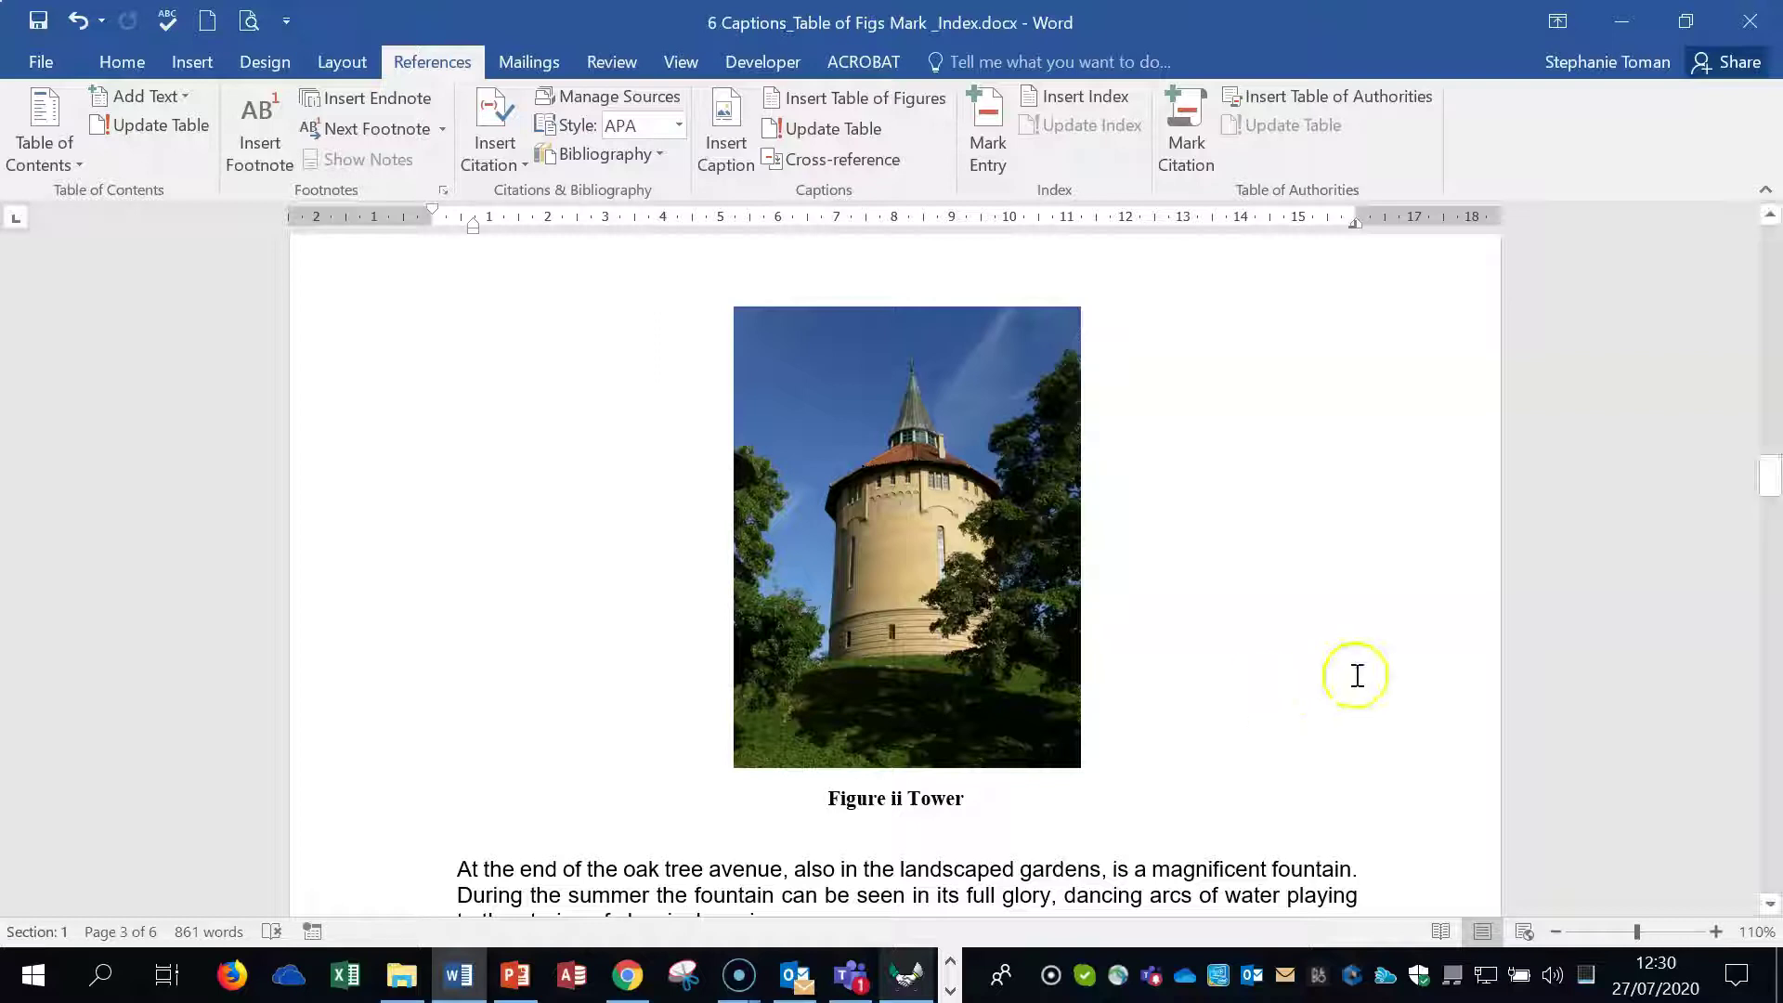
scroll(1354, 678, down, 10)
scroll(1357, 675, down, 17)
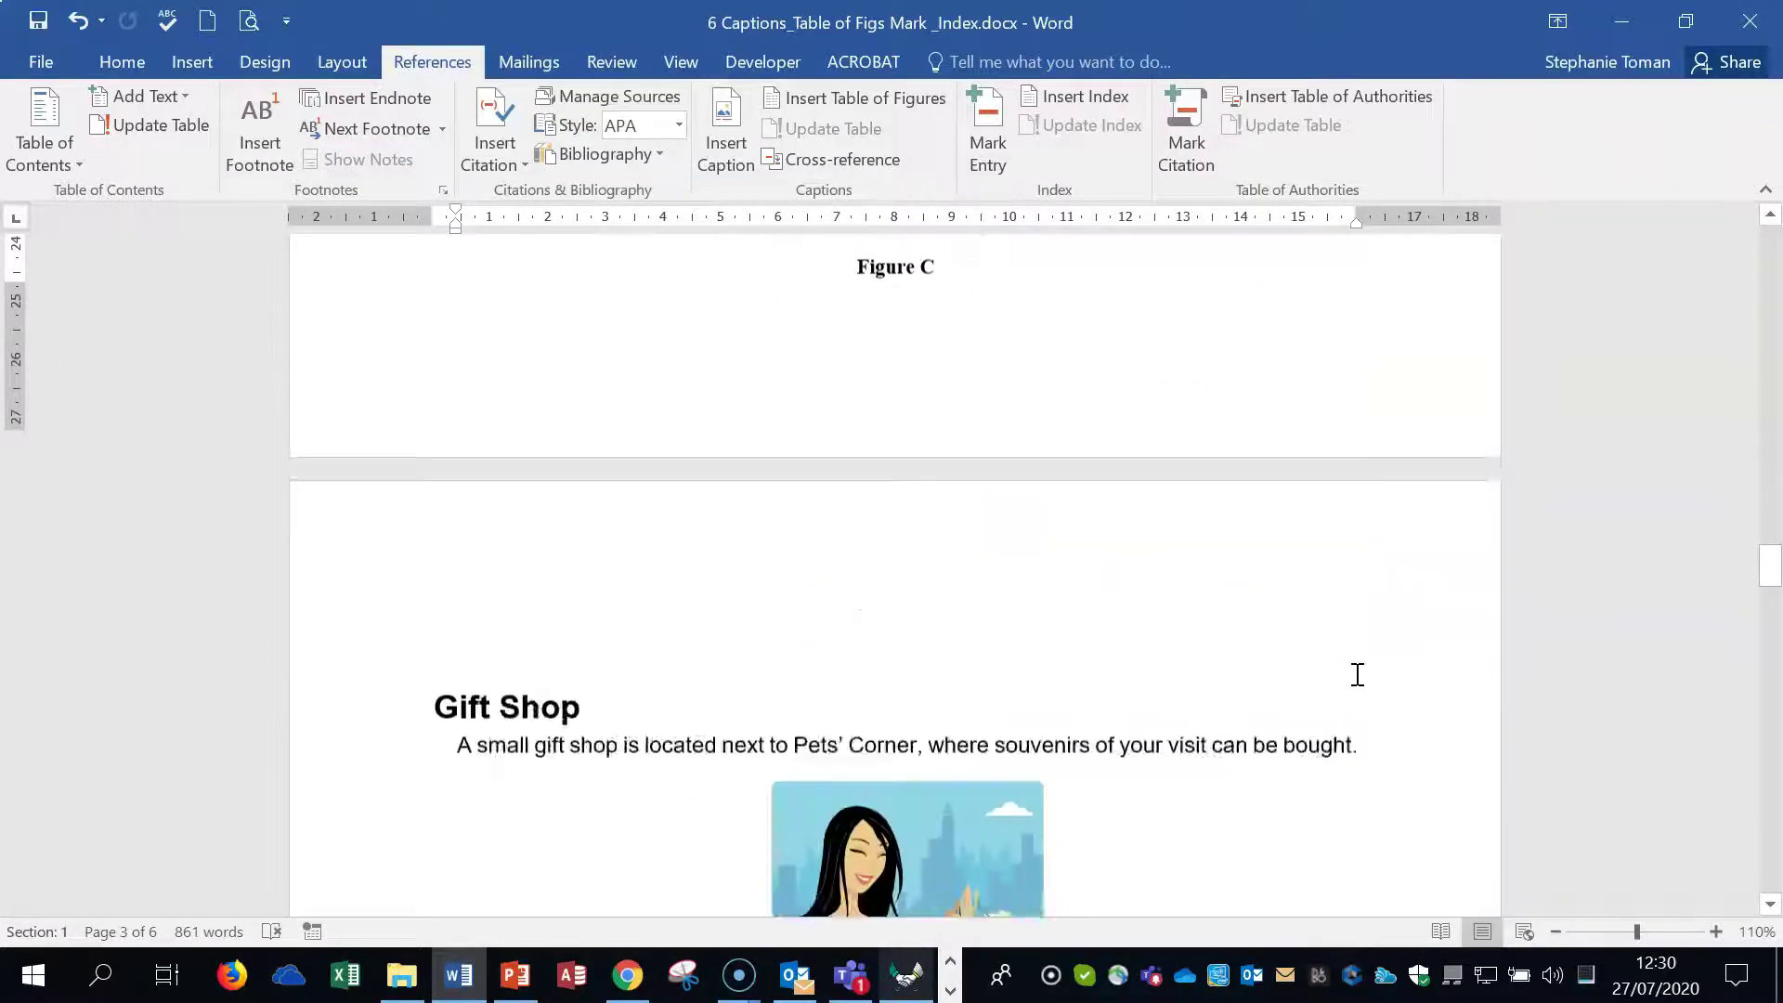
scroll(1356, 673, down, 3)
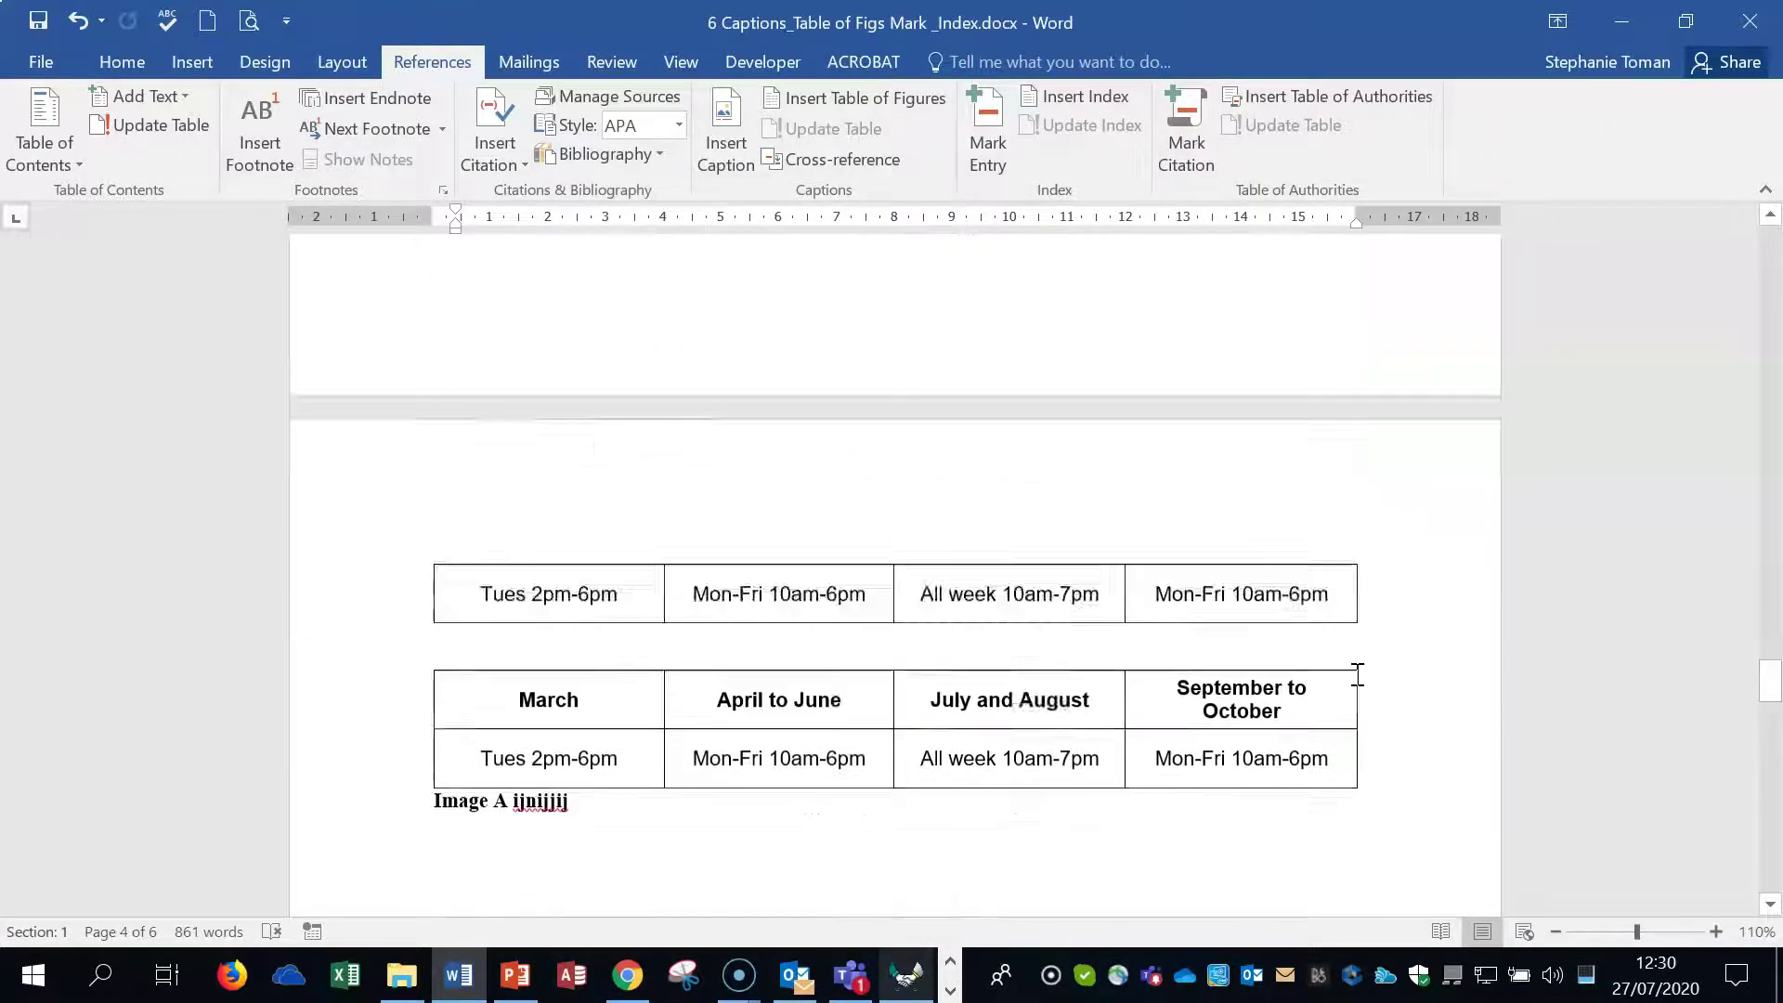
click(1180, 507)
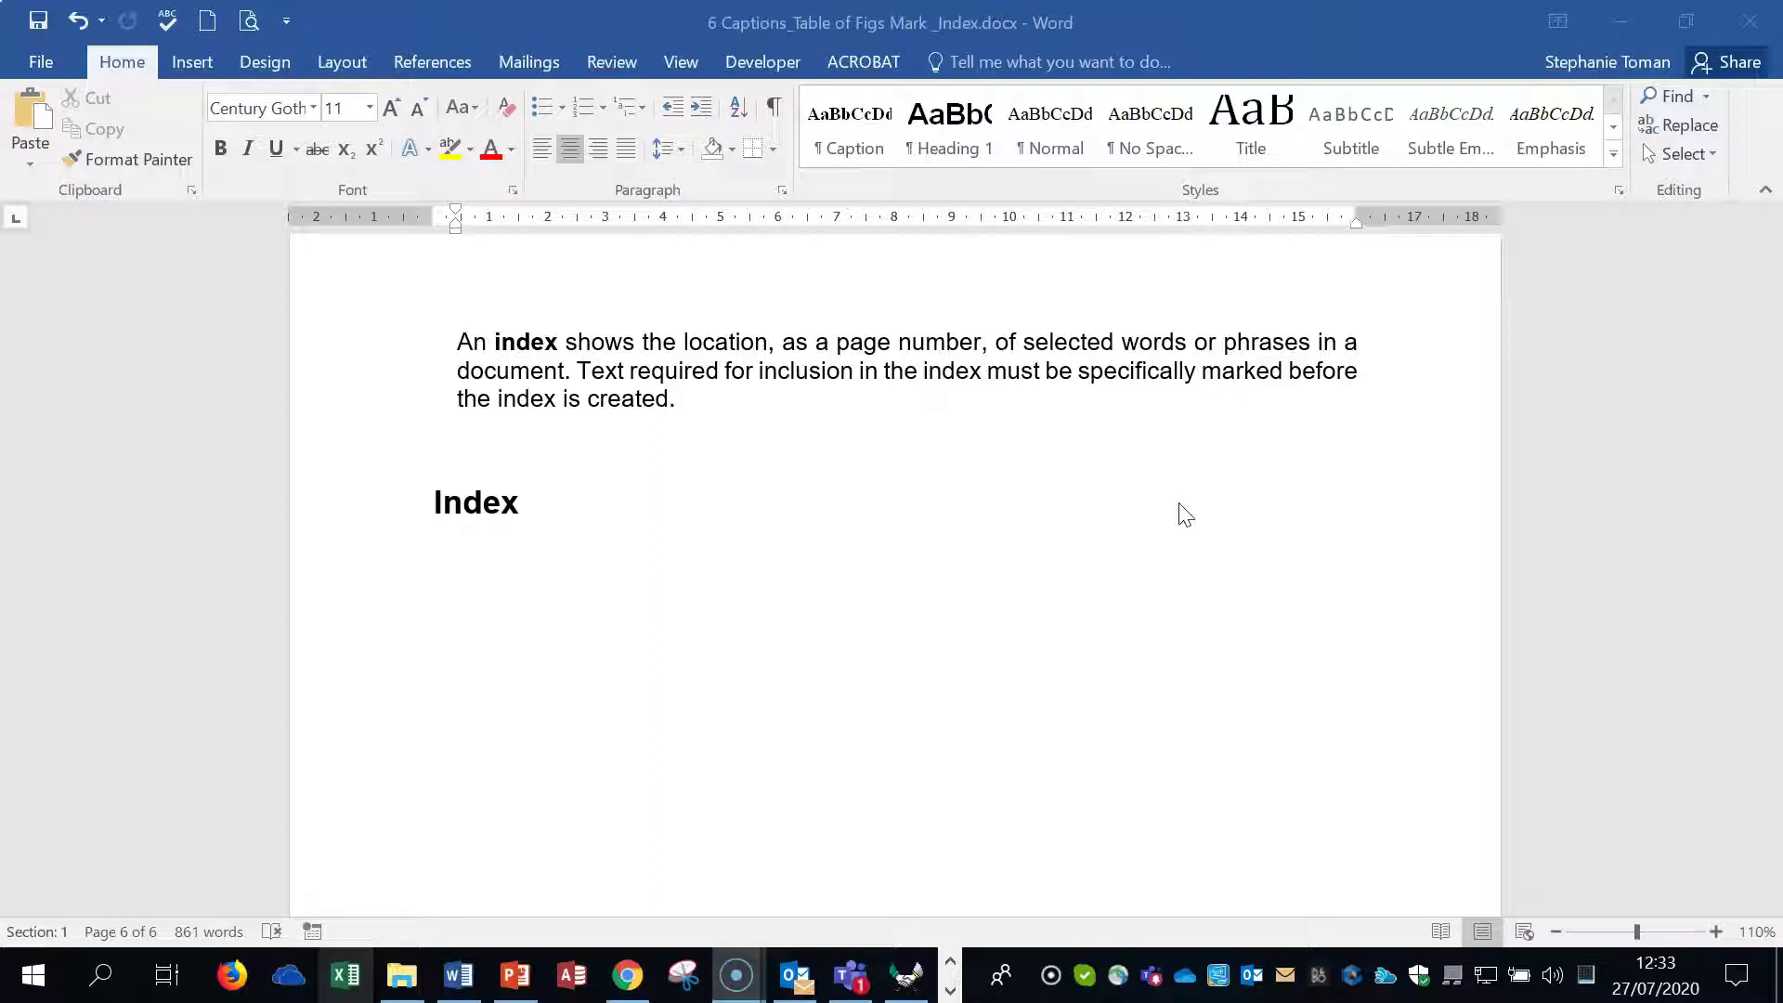
Mark the word House in the heading The House as an index entry with the cross-reference option "See".
click(433, 61)
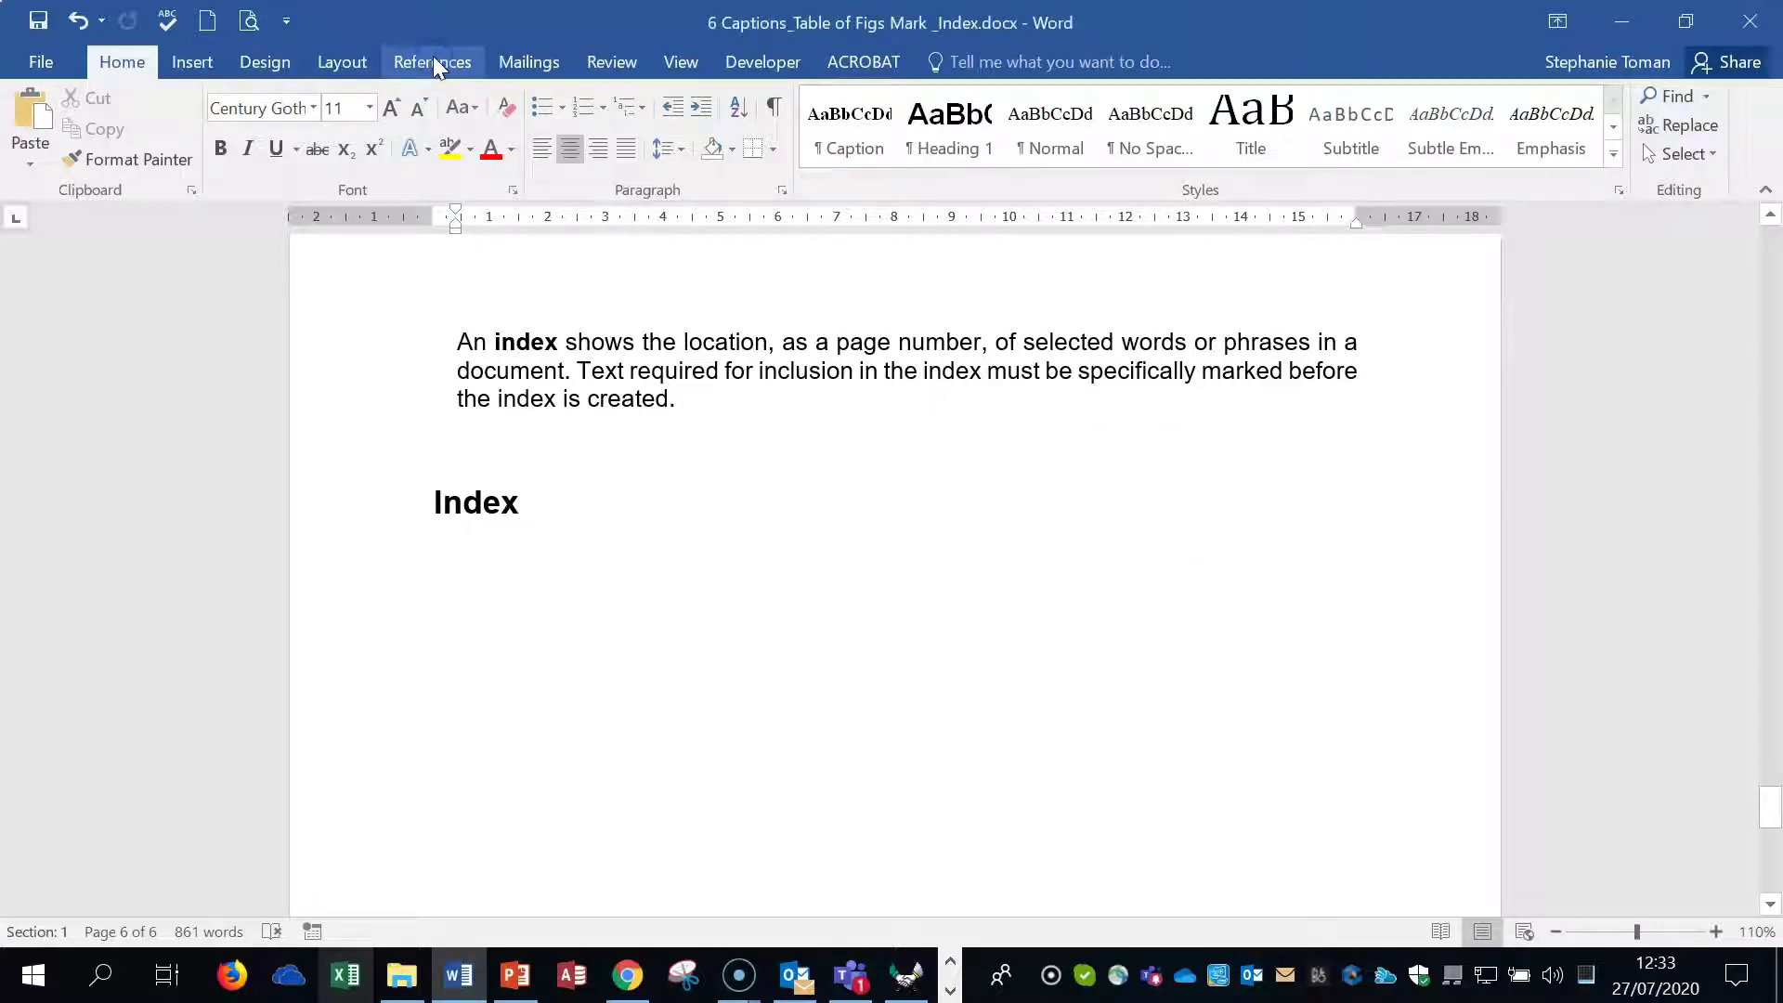
click(1089, 99)
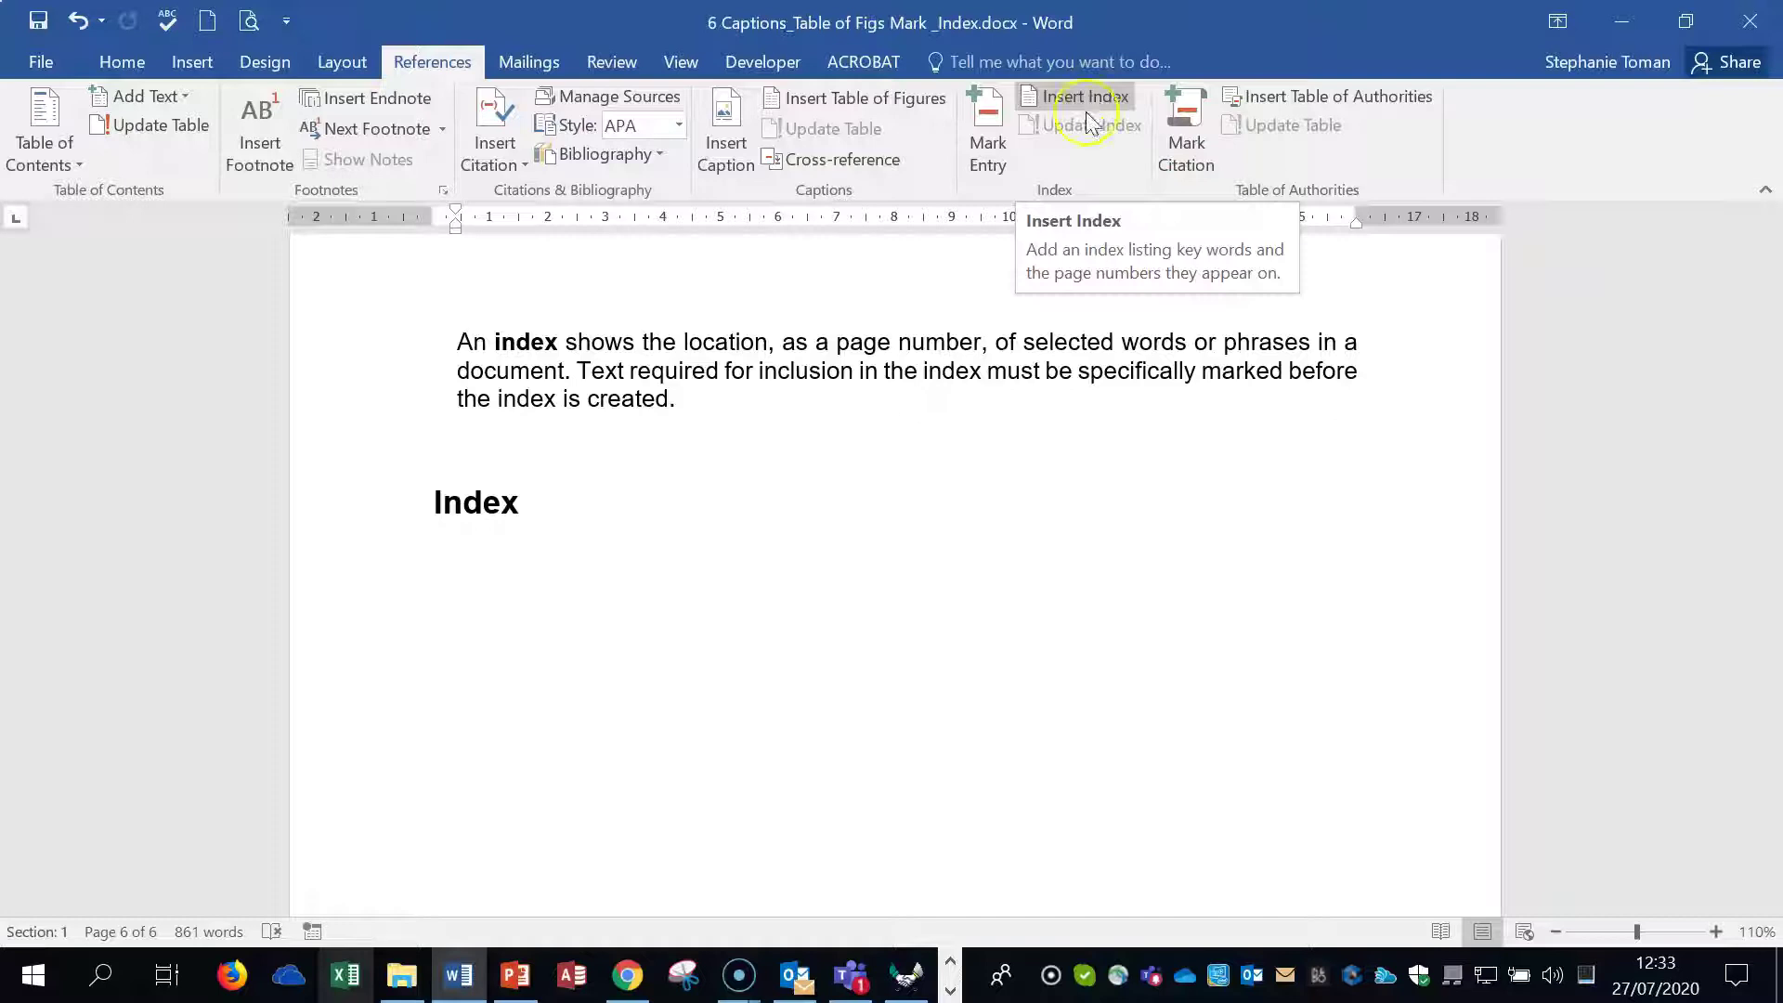
click(986, 166)
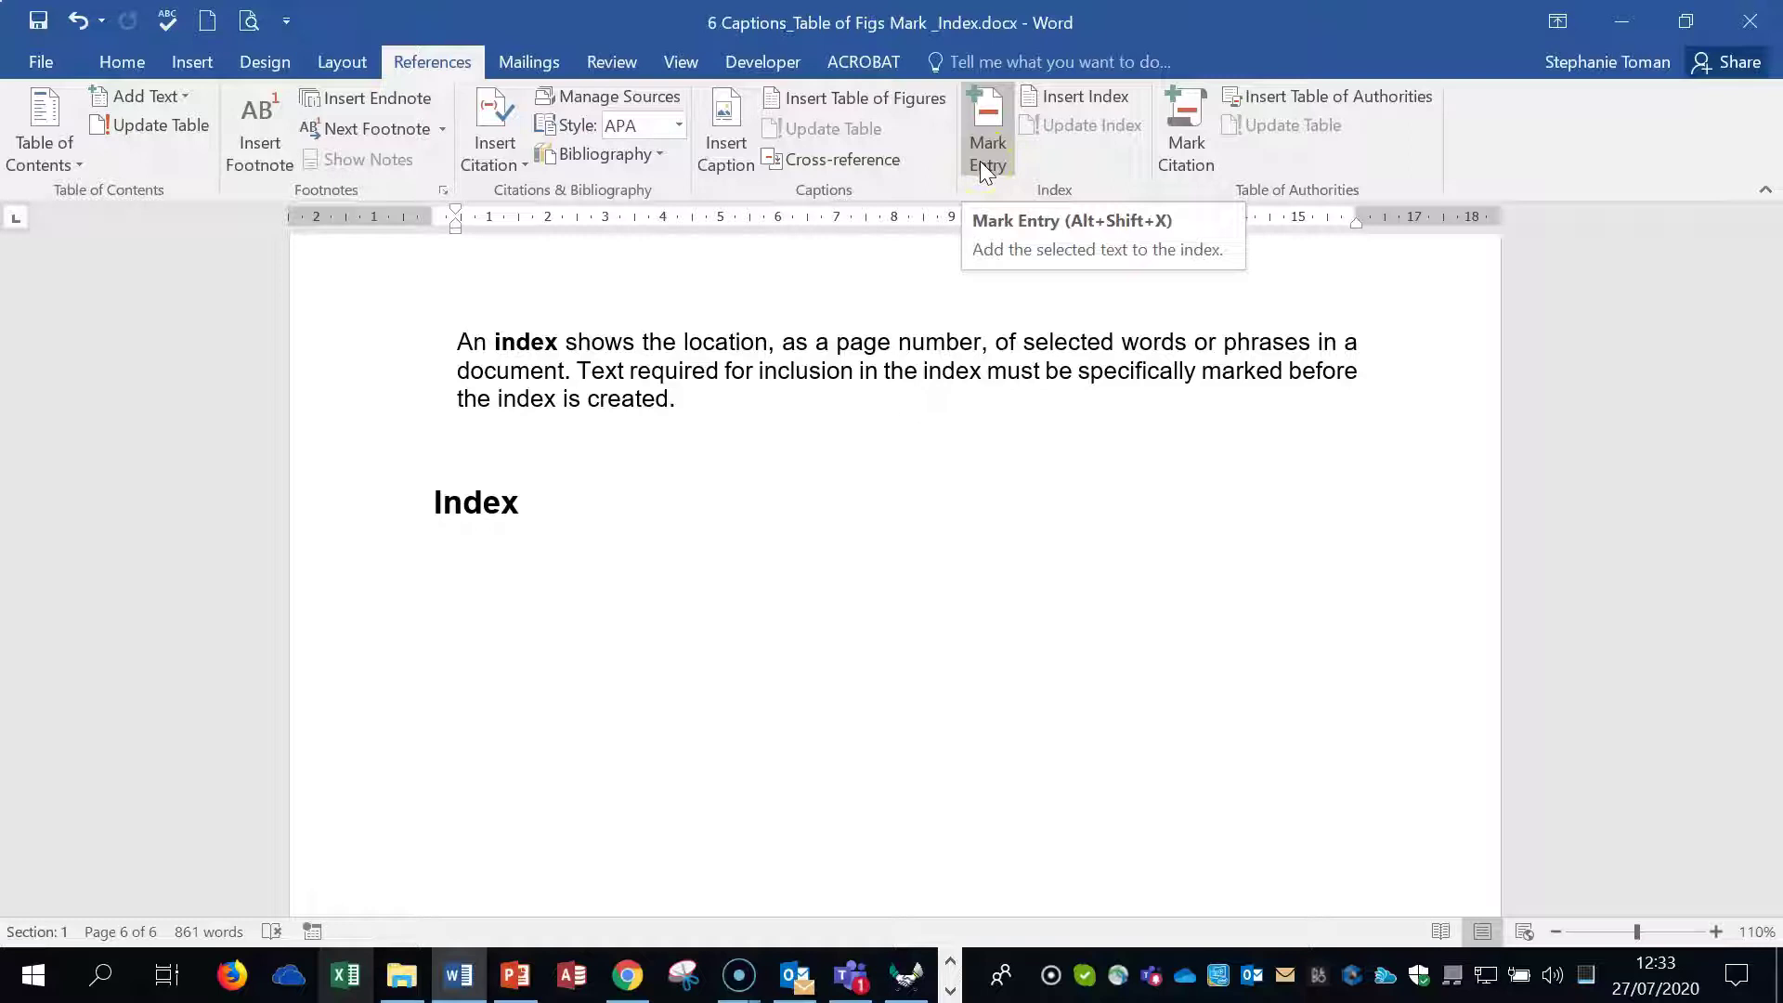
drag(1770, 806, 1758, 365)
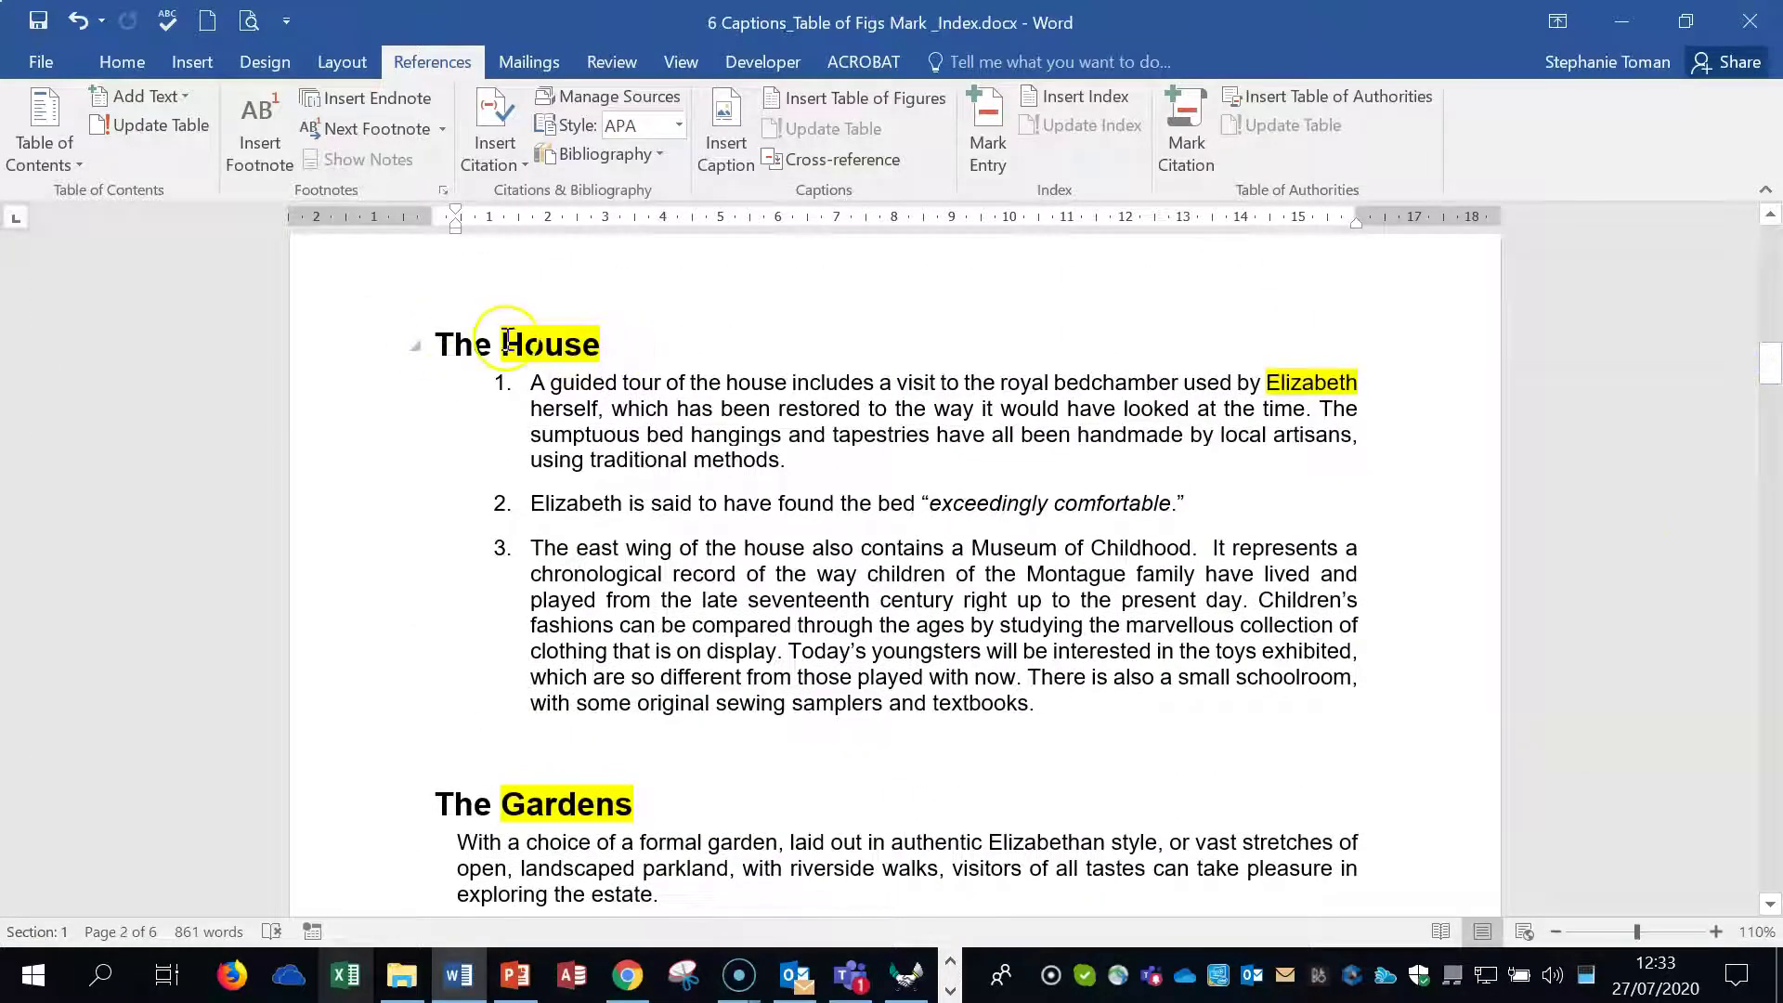
drag(503, 339, 595, 334)
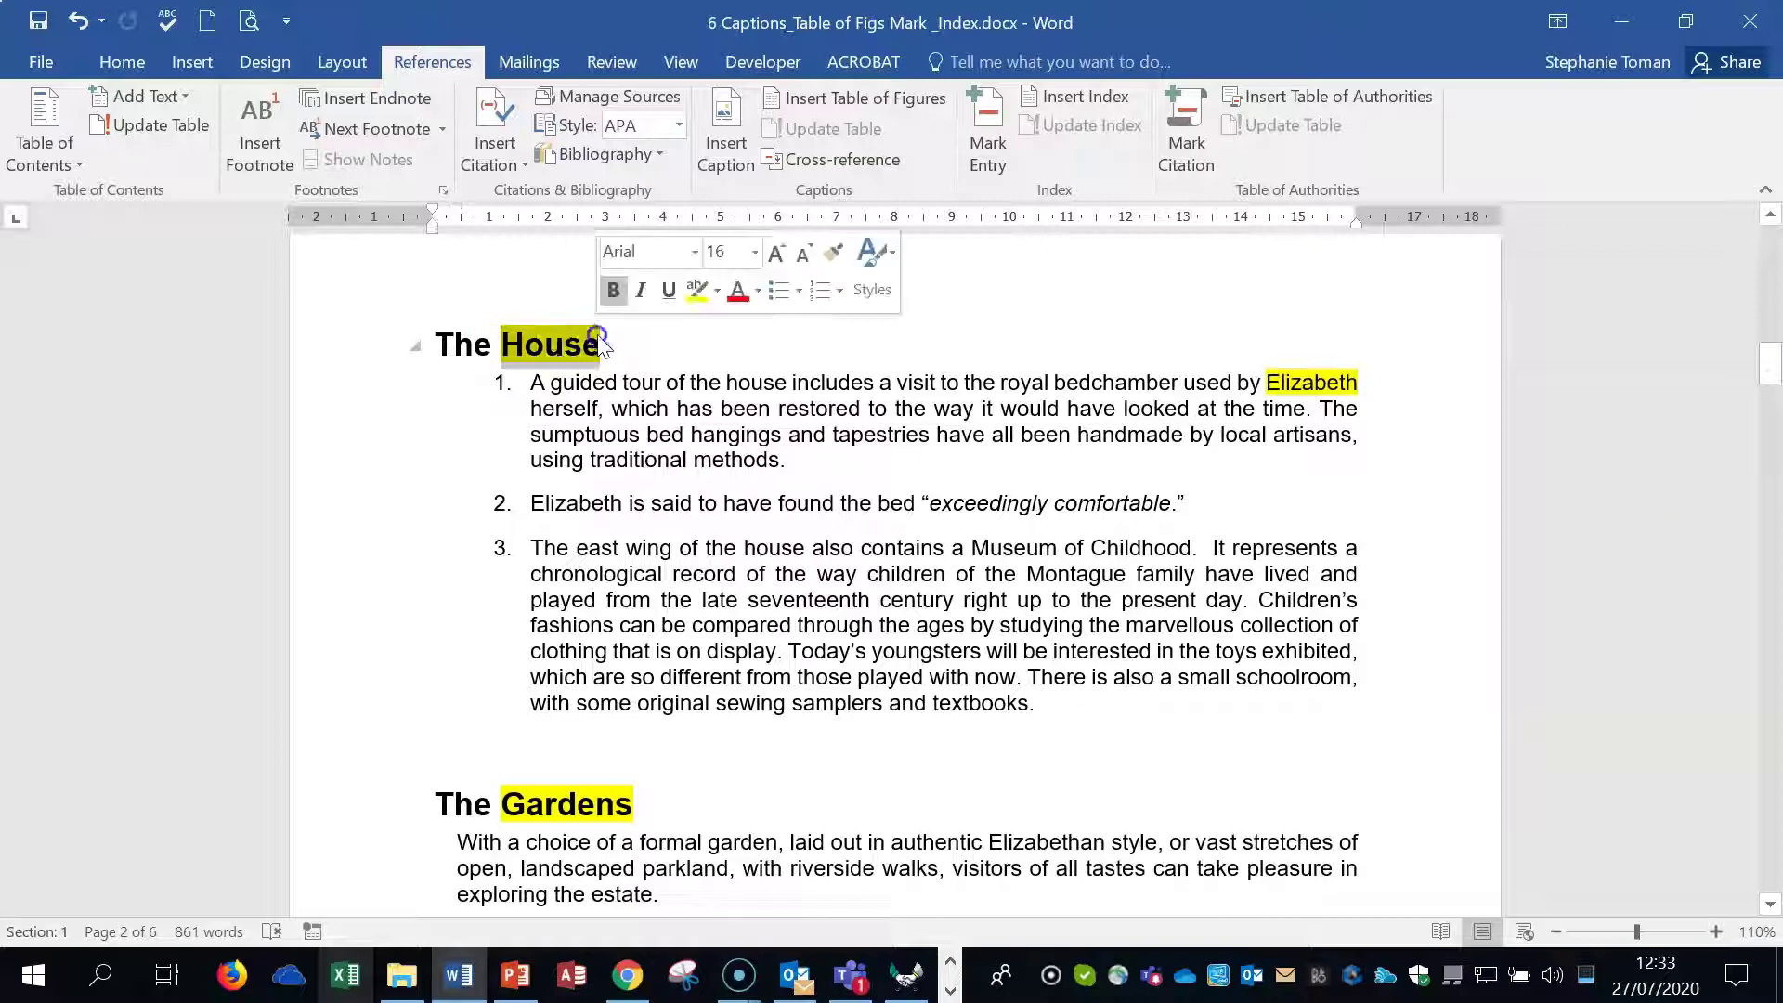
click(984, 139)
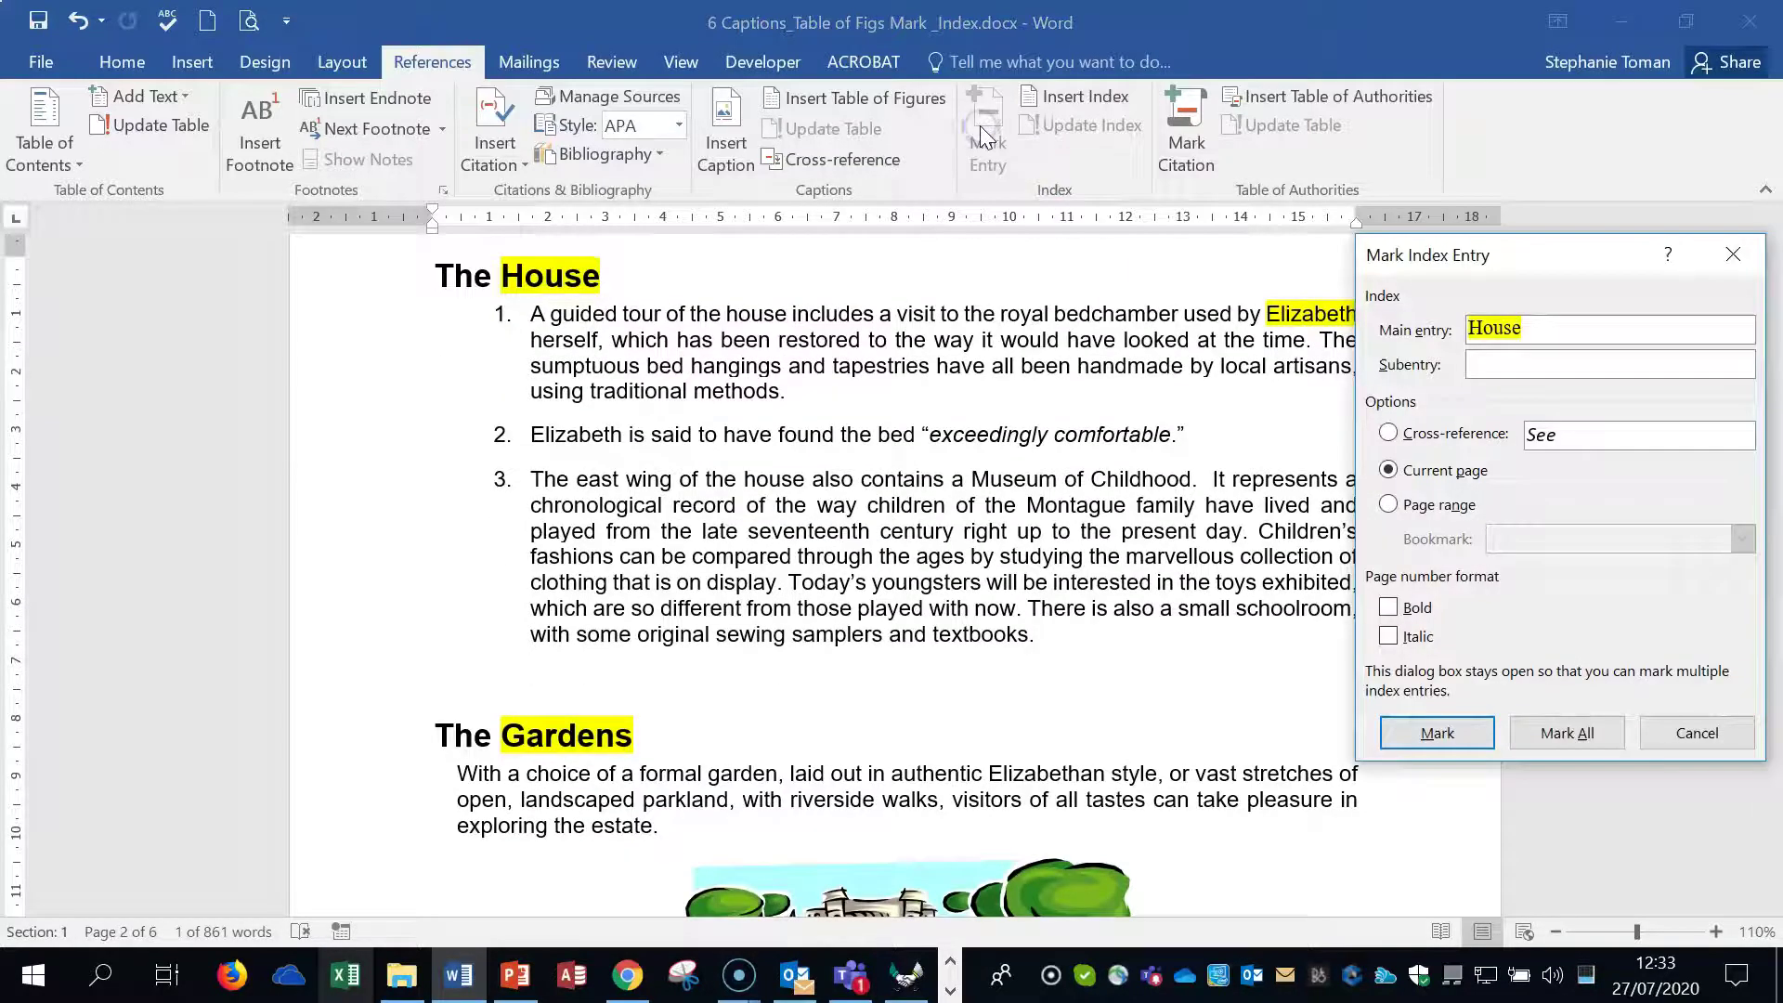
drag(1562, 249, 1182, 229)
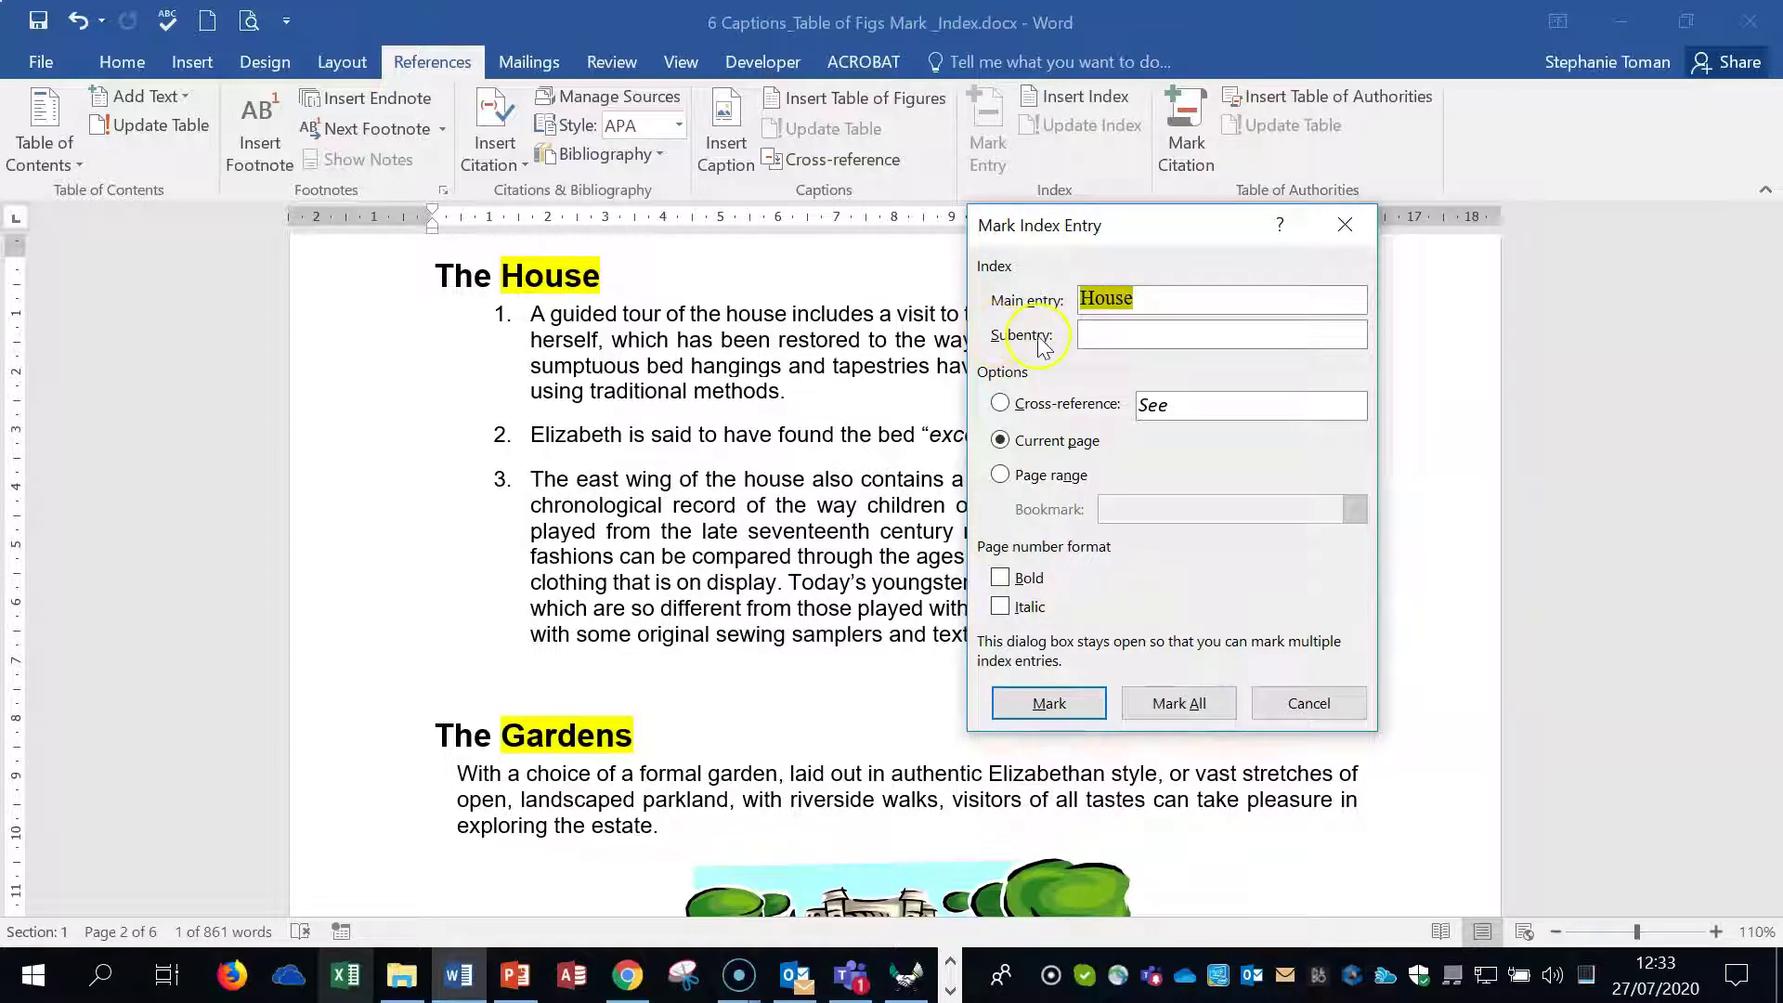
click(1000, 406)
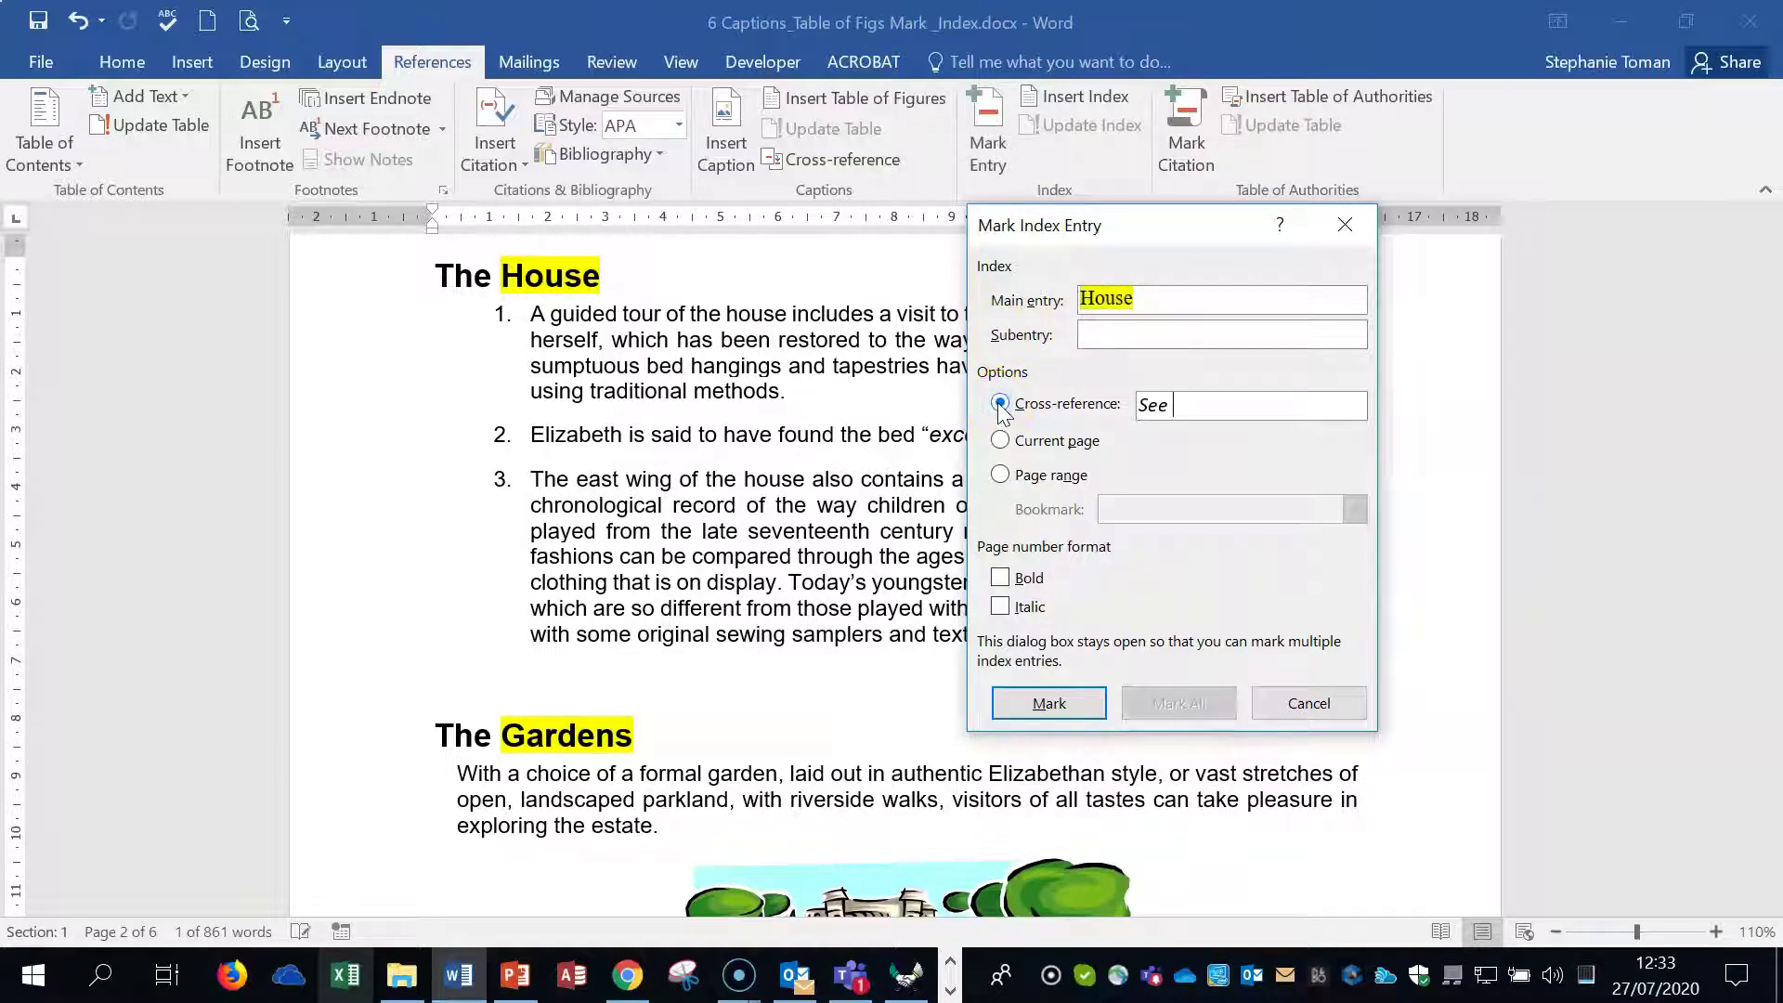
click(1151, 289)
click(1183, 292)
click(1057, 706)
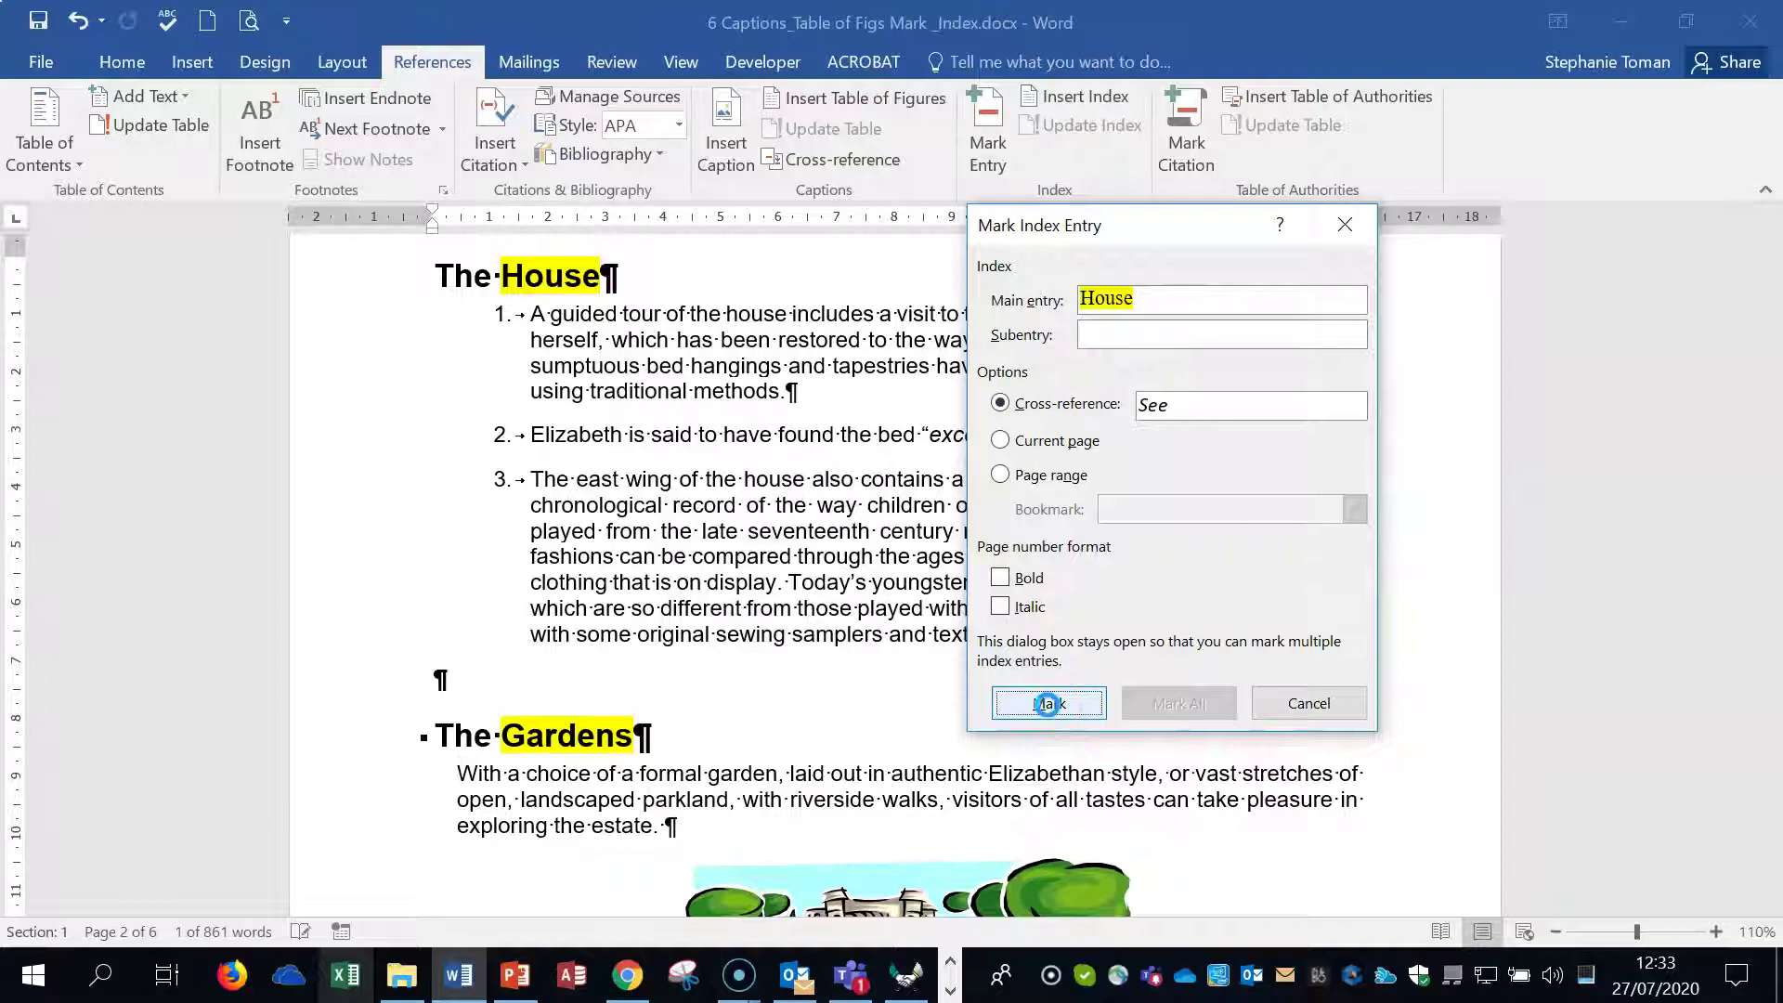
click(1293, 703)
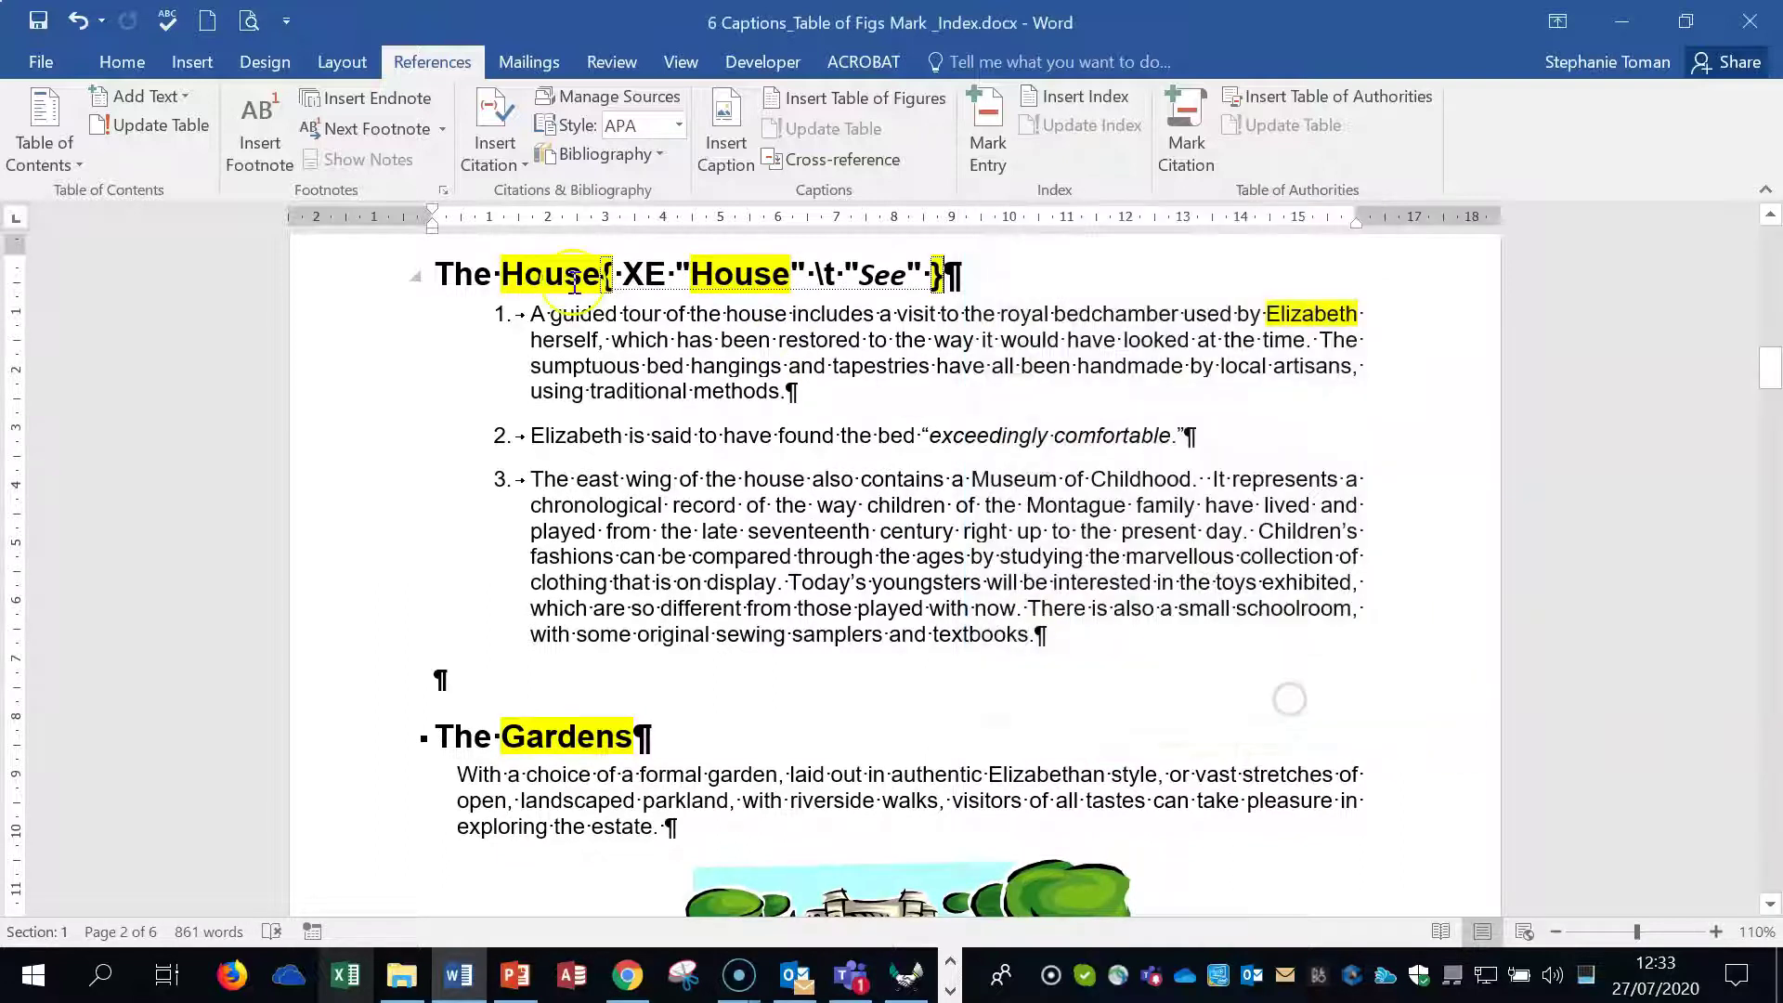
Mark the word Gardens in the heading The Gardens as a current-page index entry with the subentry Grass.
click(957, 274)
scroll(966, 641, down, 3)
click(507, 592)
drag(506, 592, 636, 593)
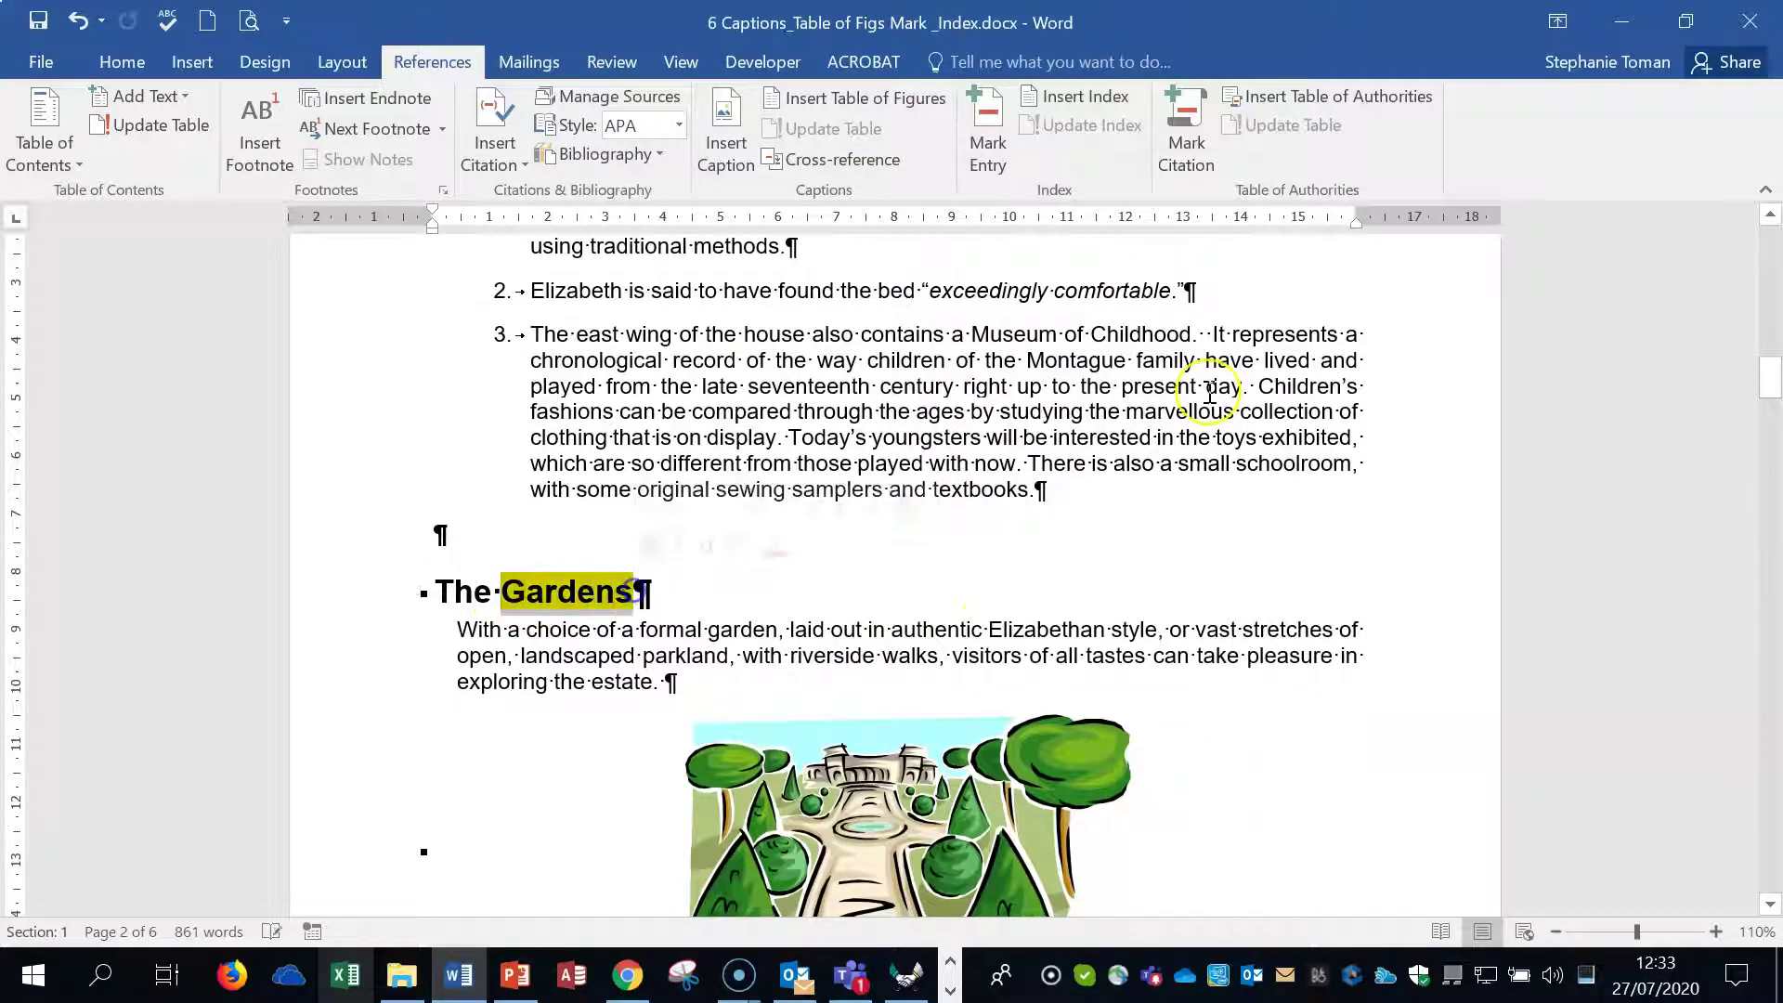
click(983, 154)
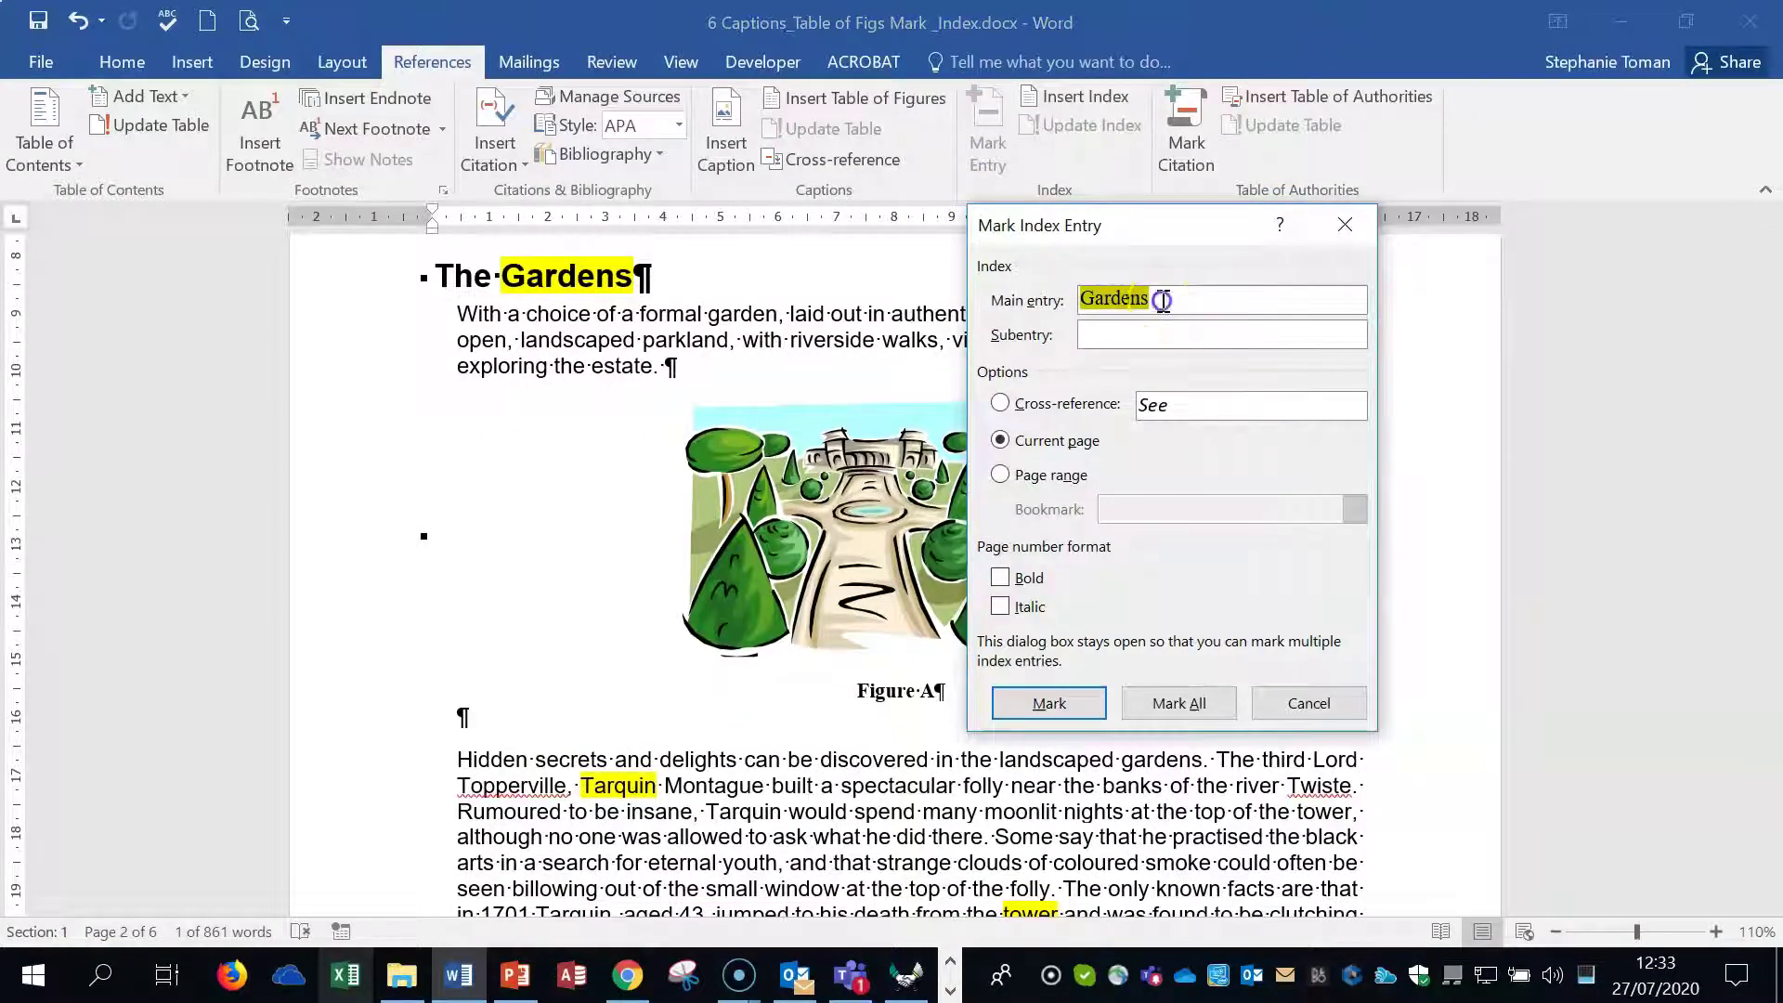
click(1096, 340)
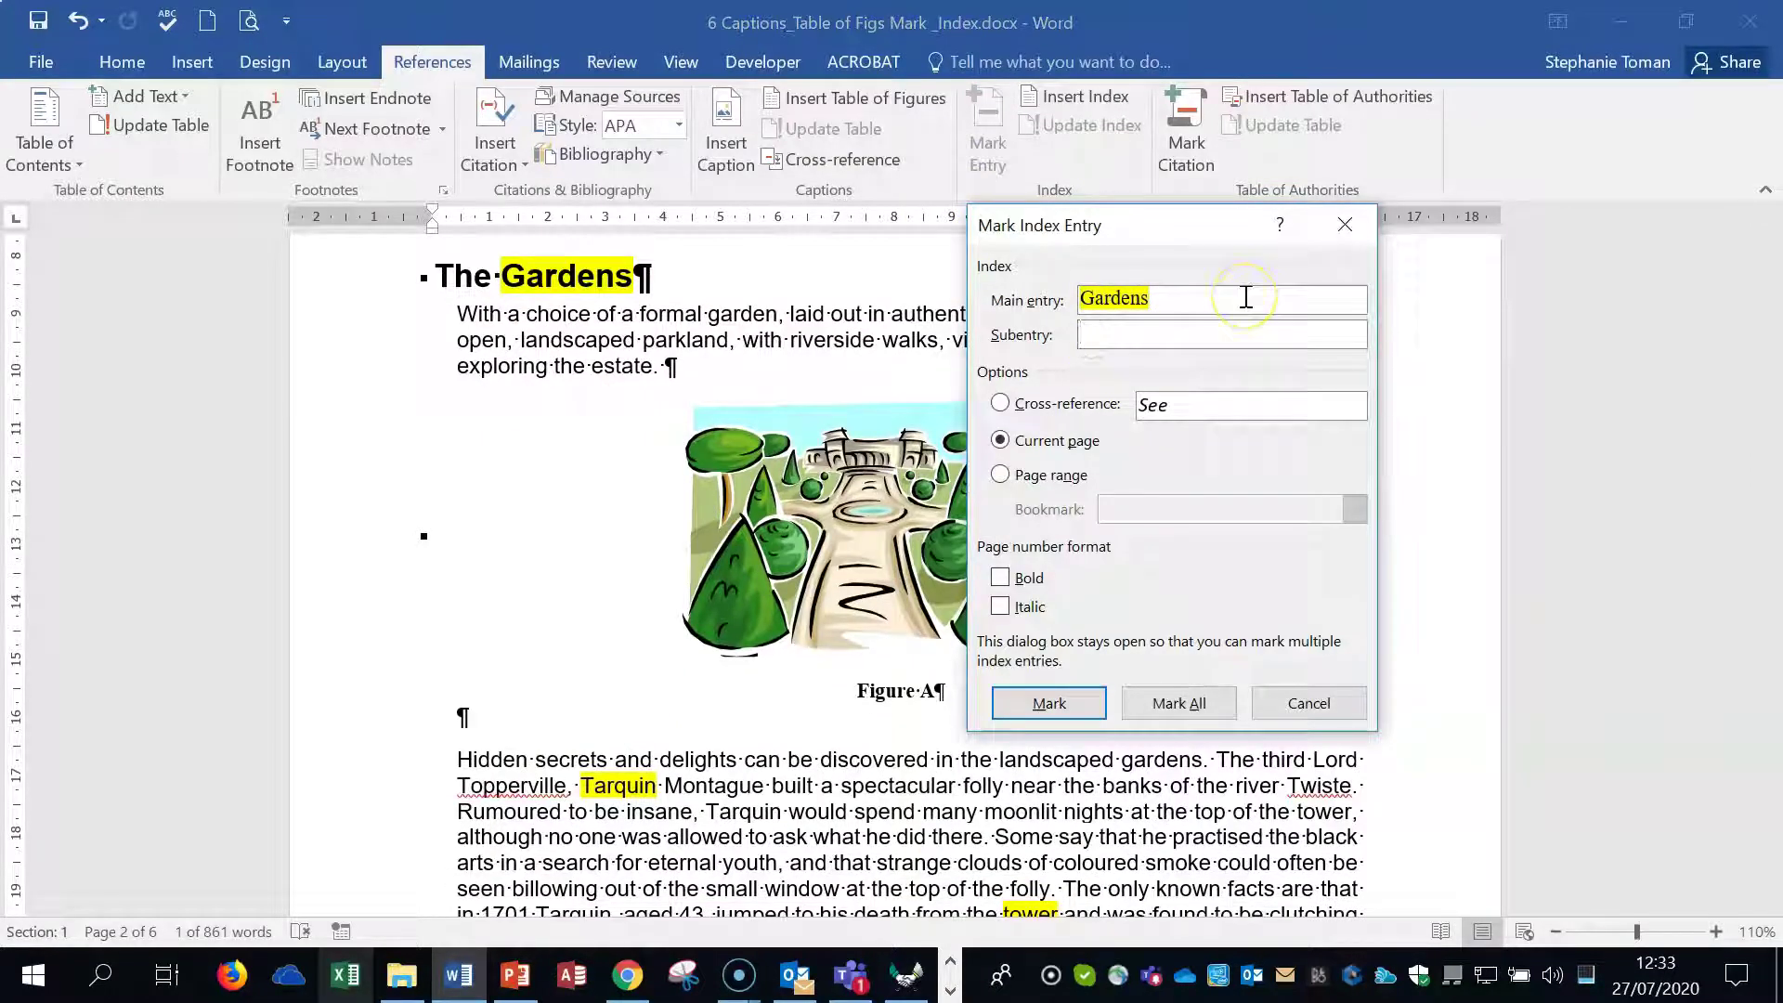
text(Grass)
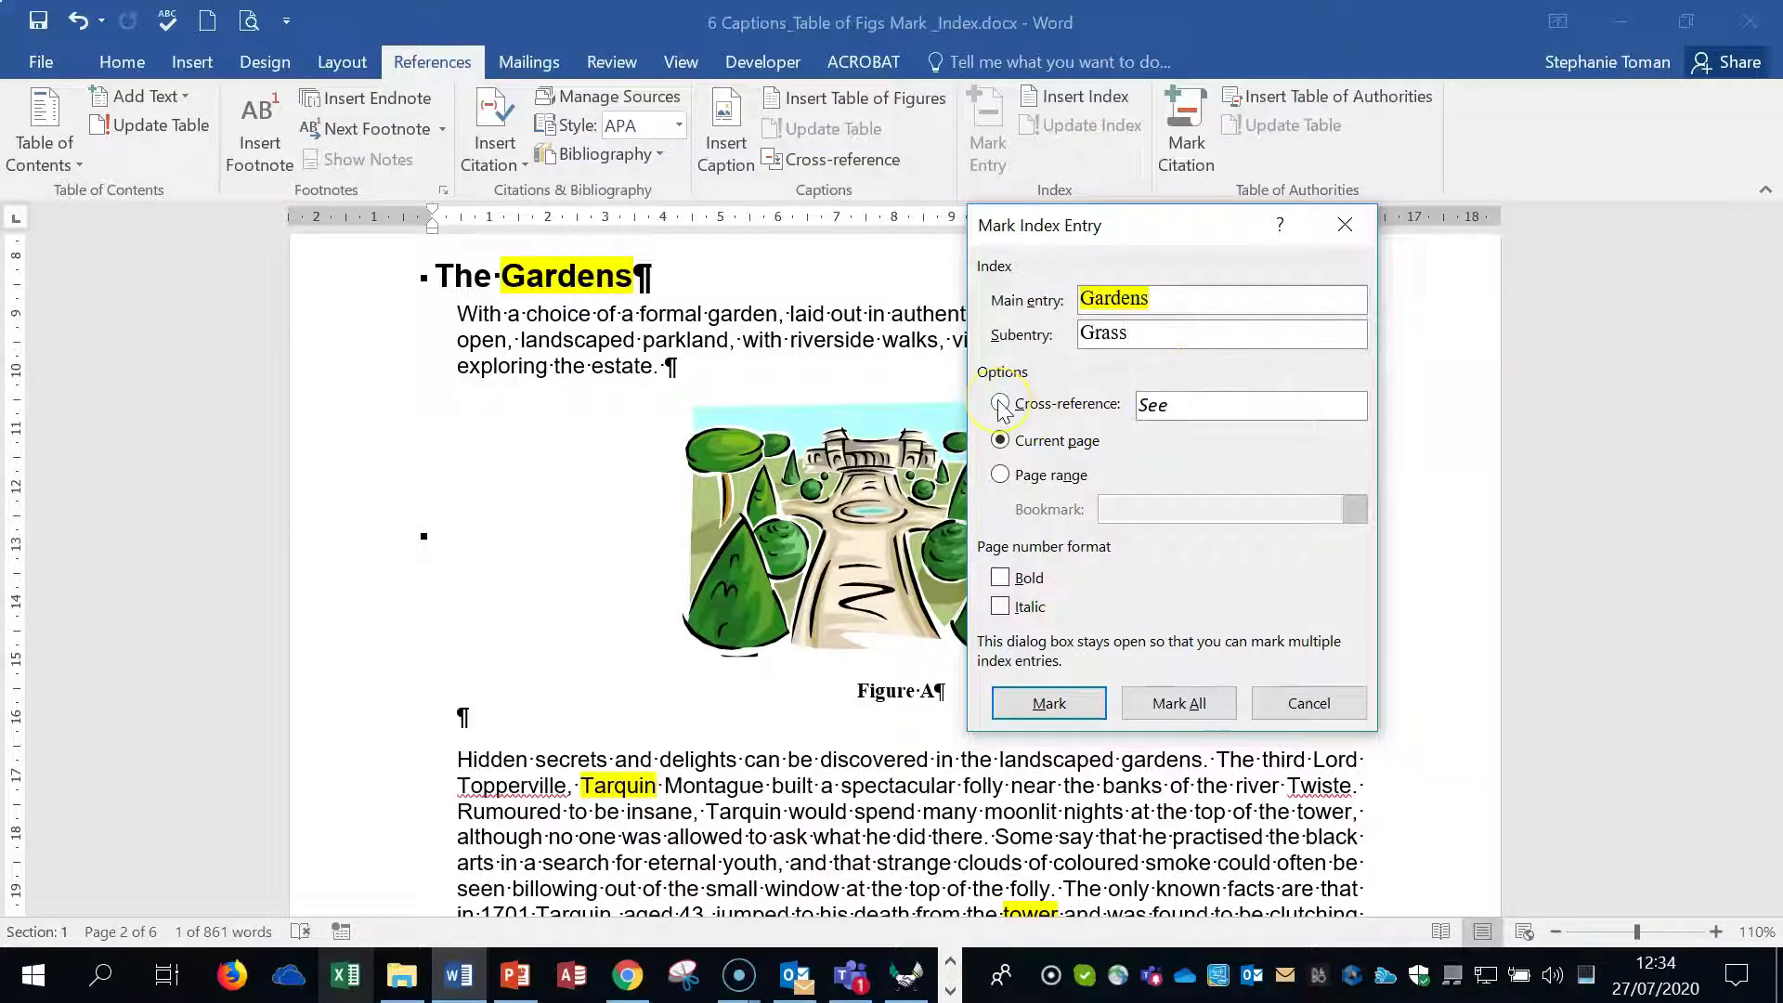
click(1045, 706)
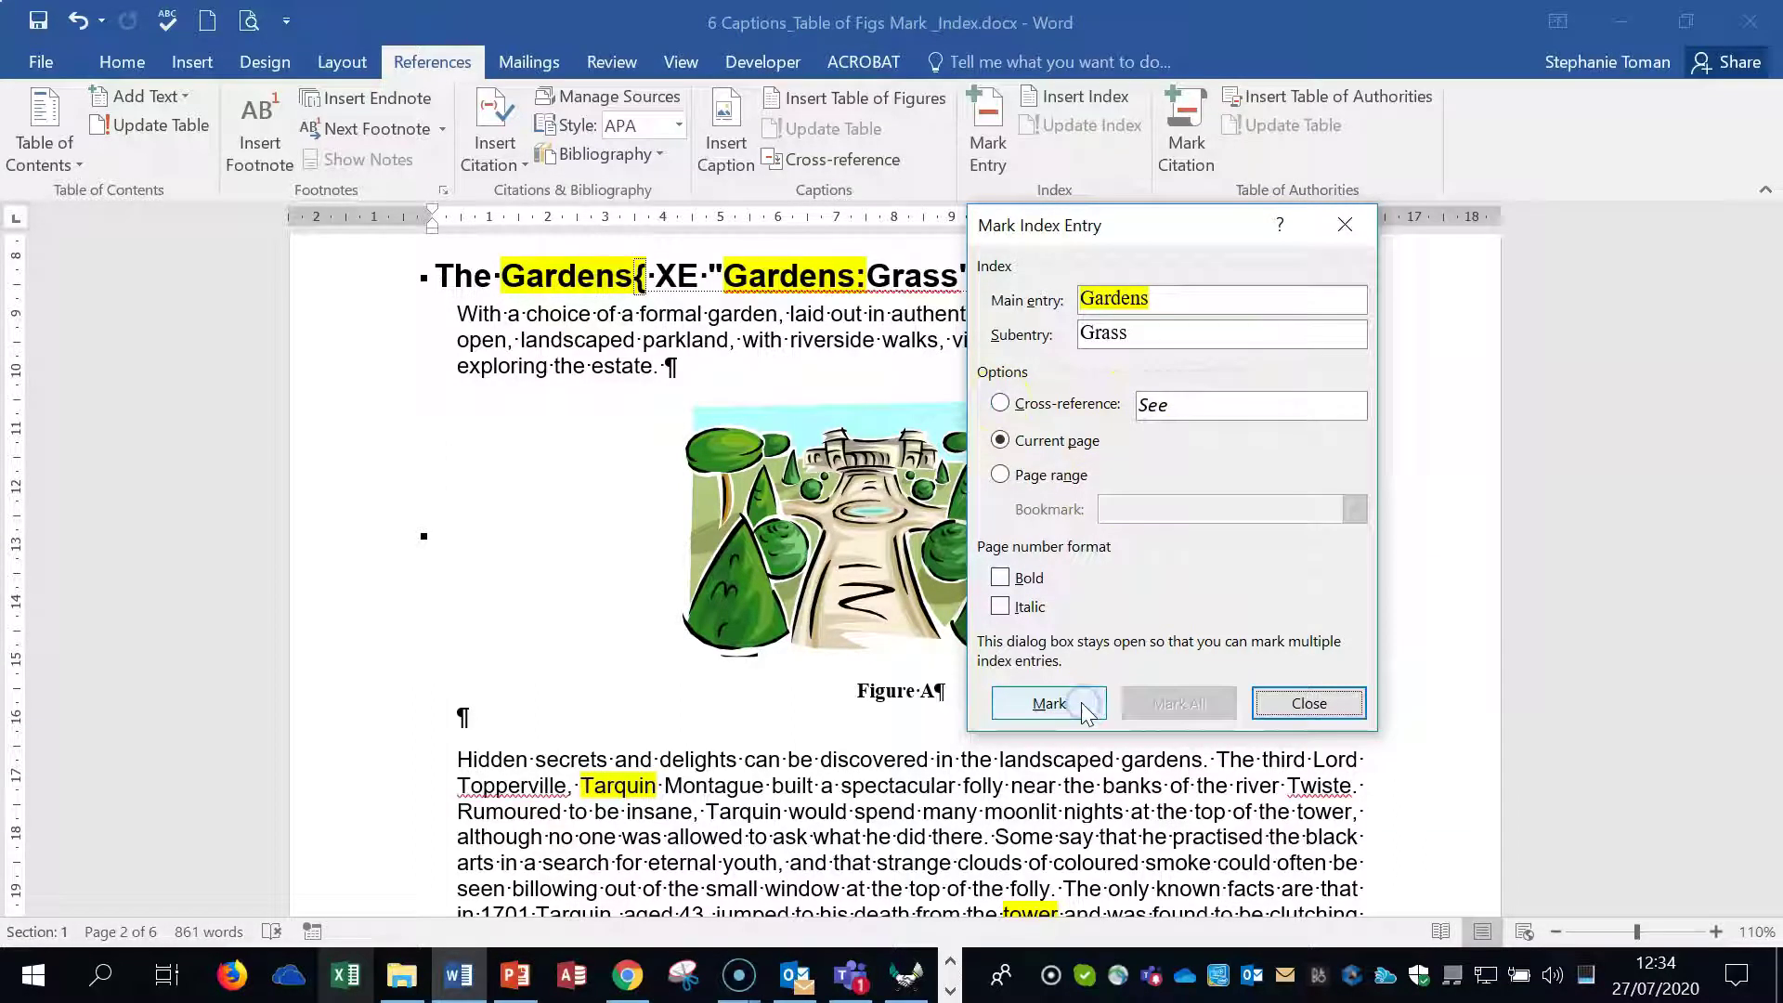
click(1271, 704)
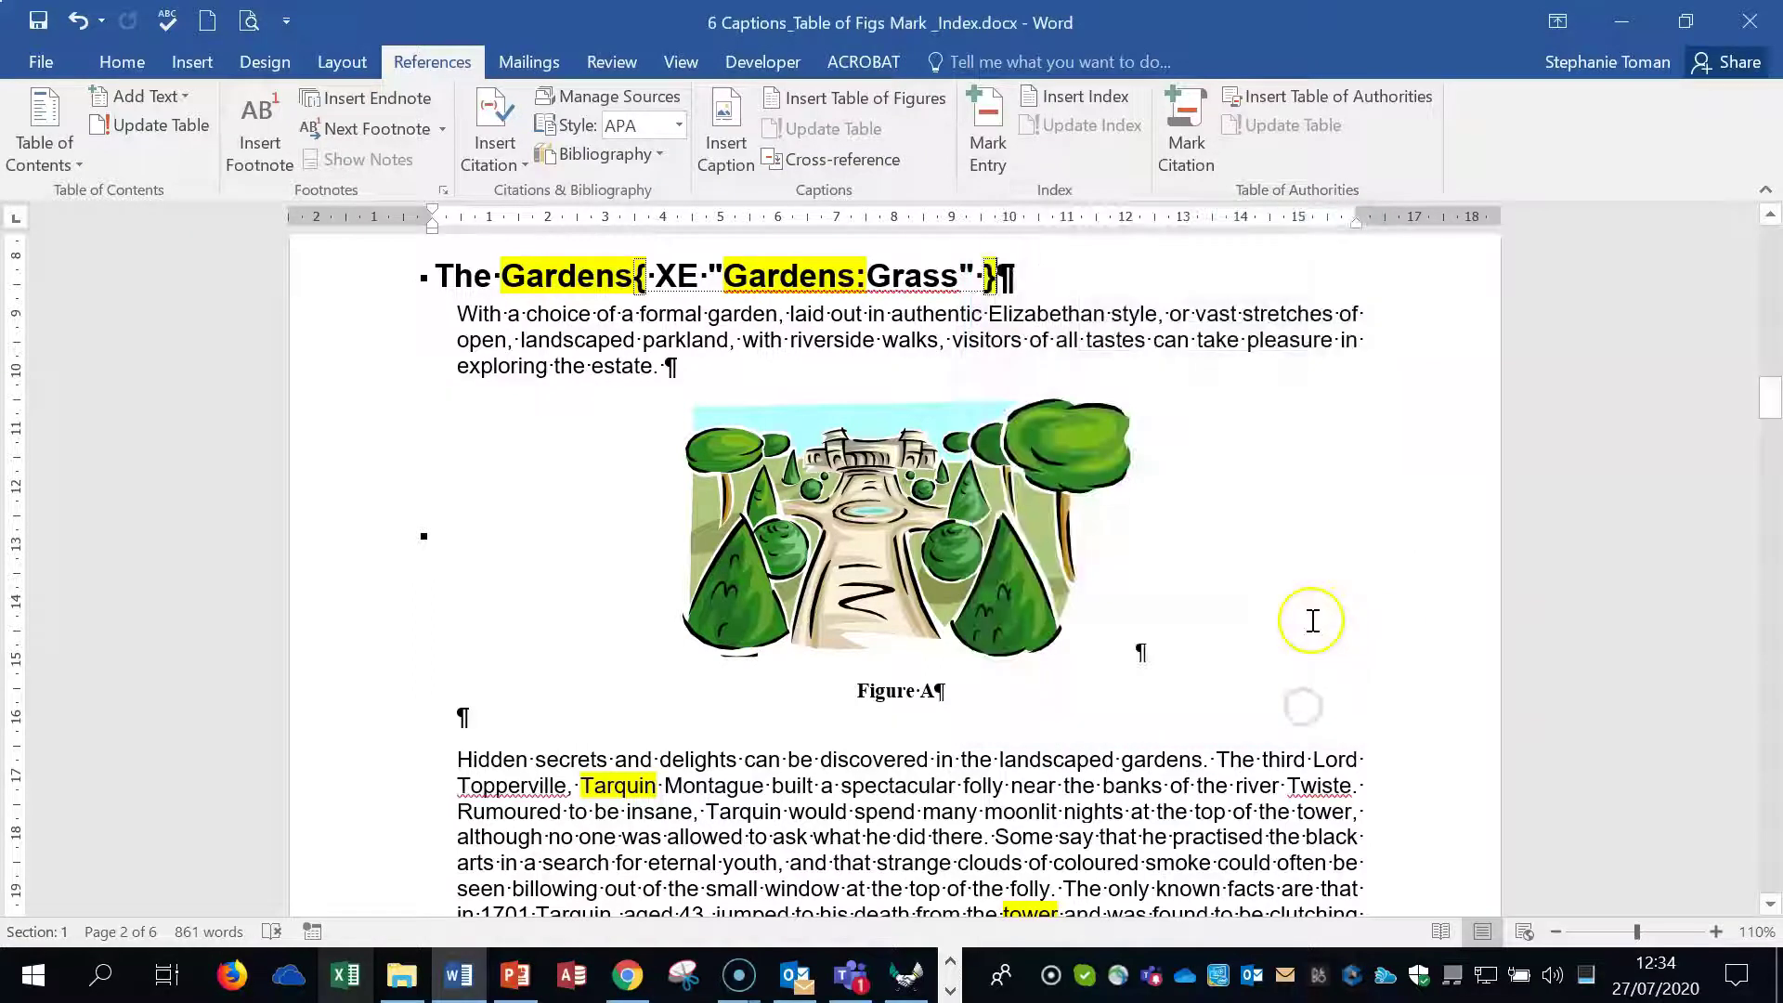
Mark the highlighted word tower in the paragraph below Figure A as an index entry with subentry Spite and cross-reference "See steeple".
scroll(1310, 620, down, 5)
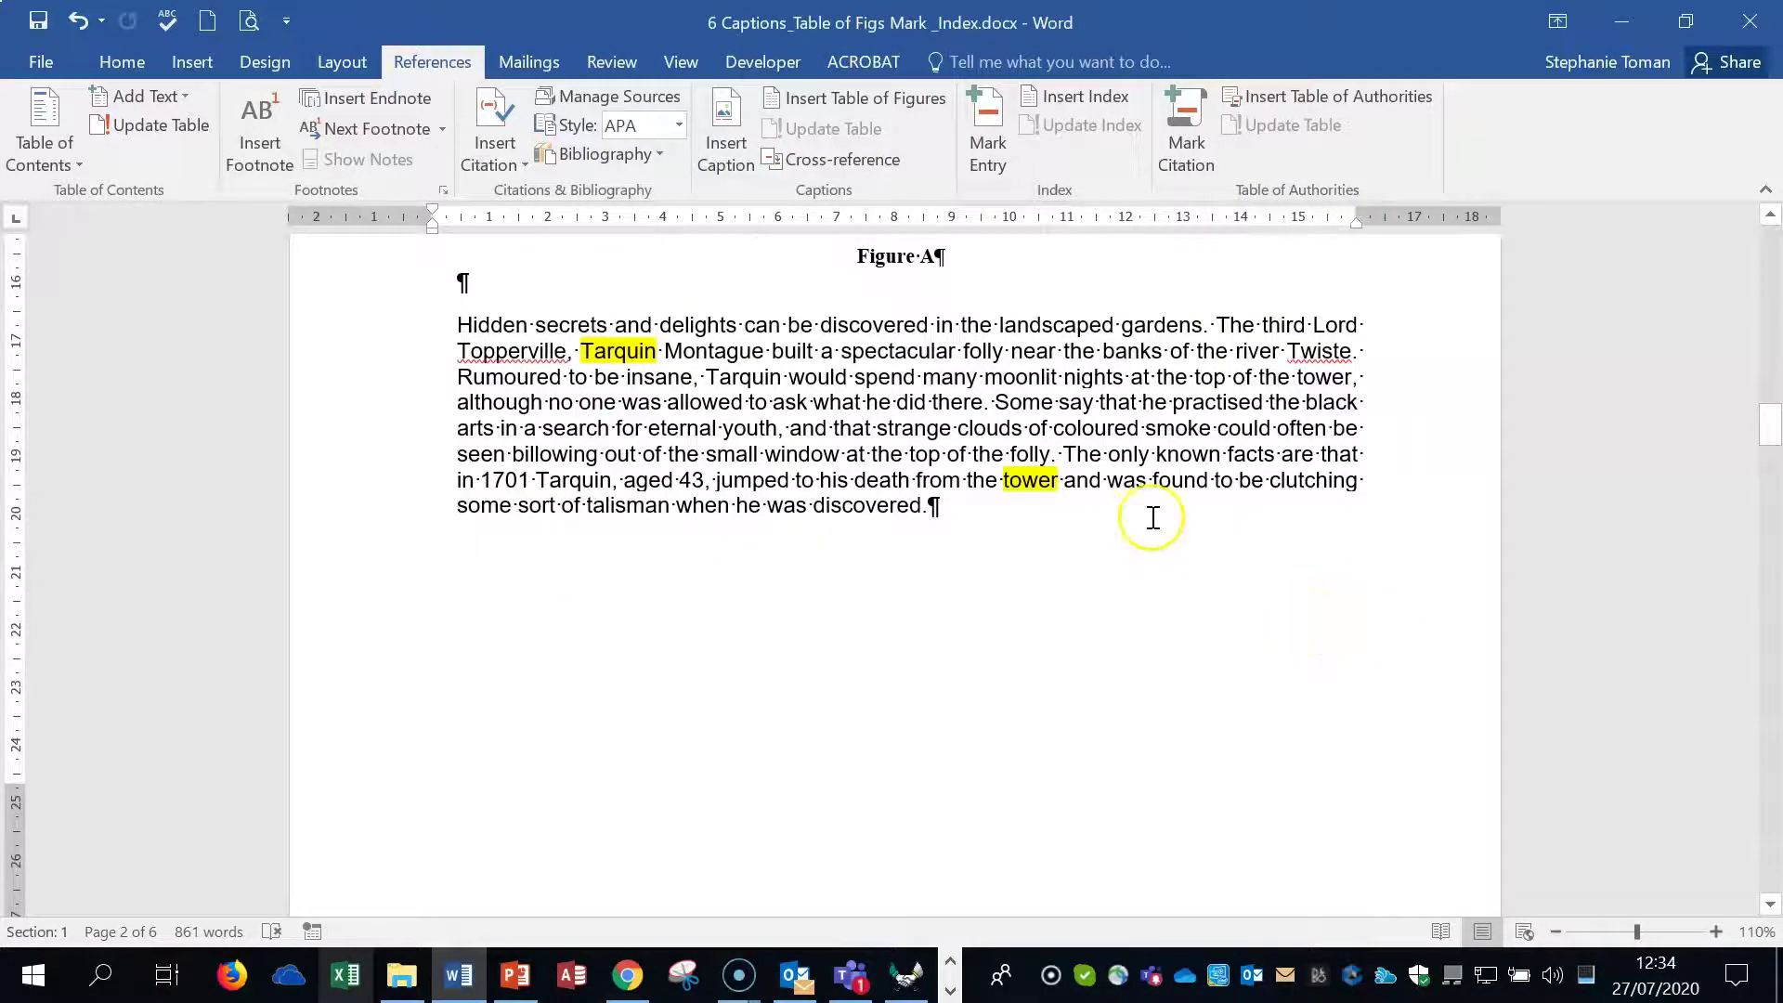
double_click(1023, 480)
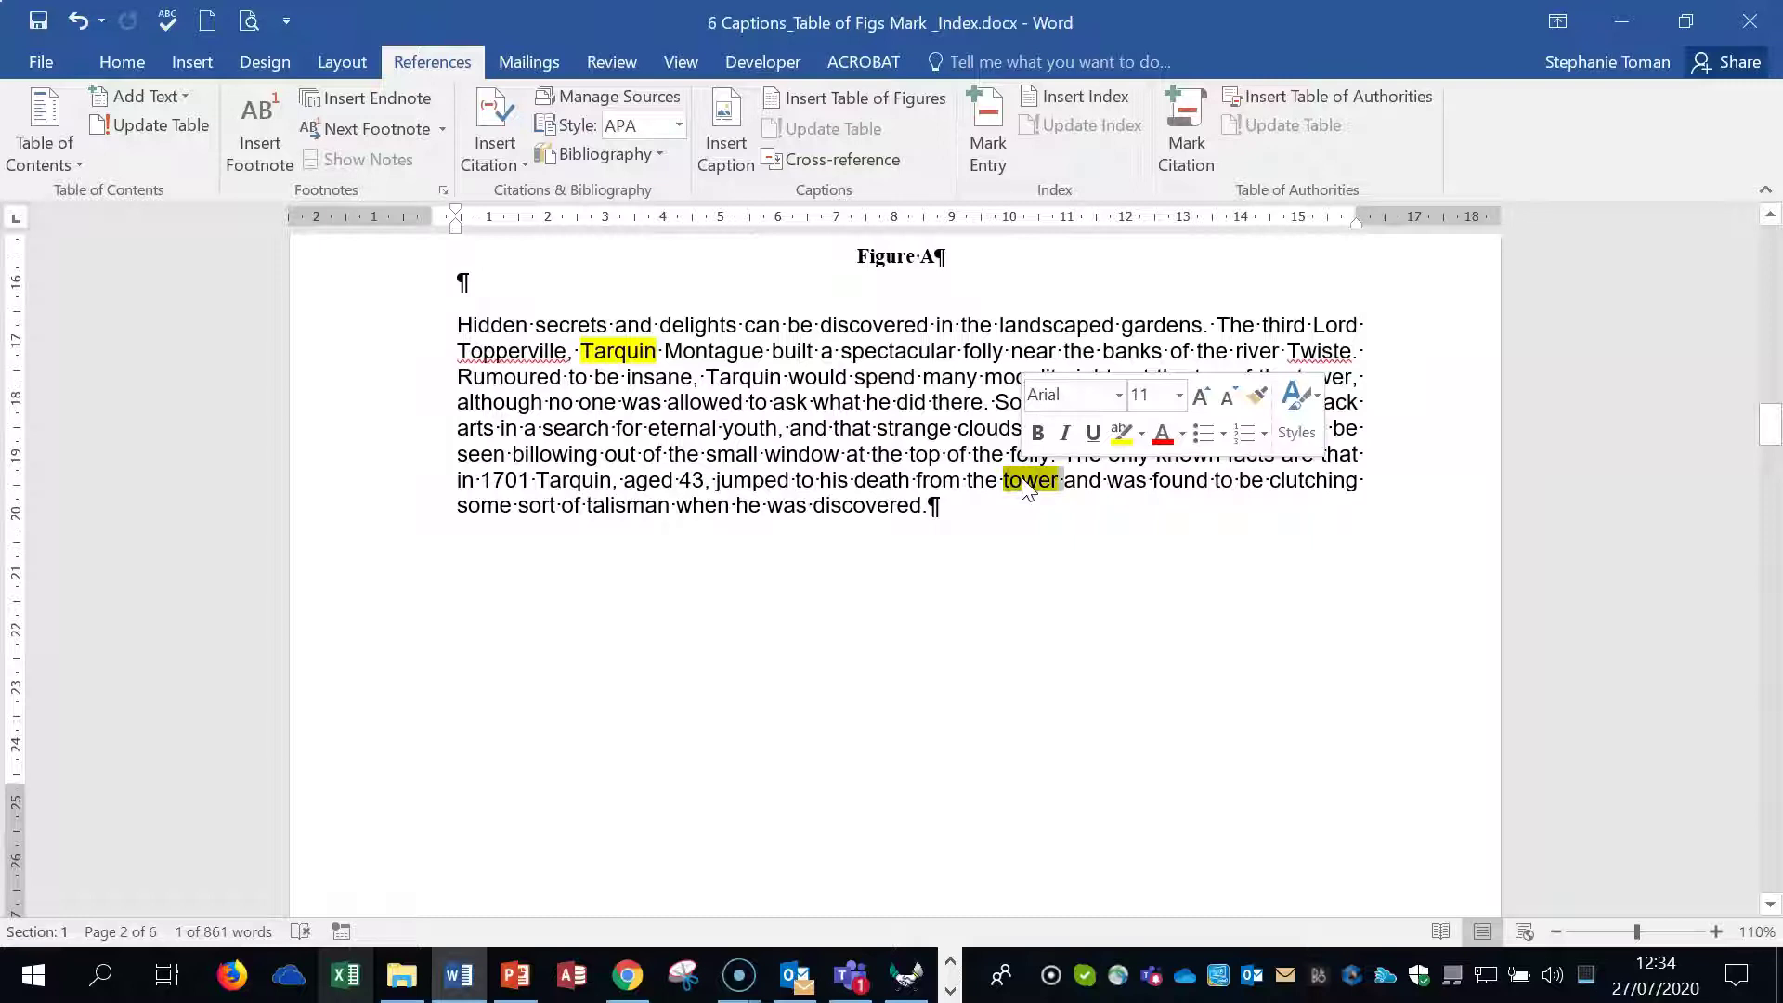
drag(1770, 430, 1770, 423)
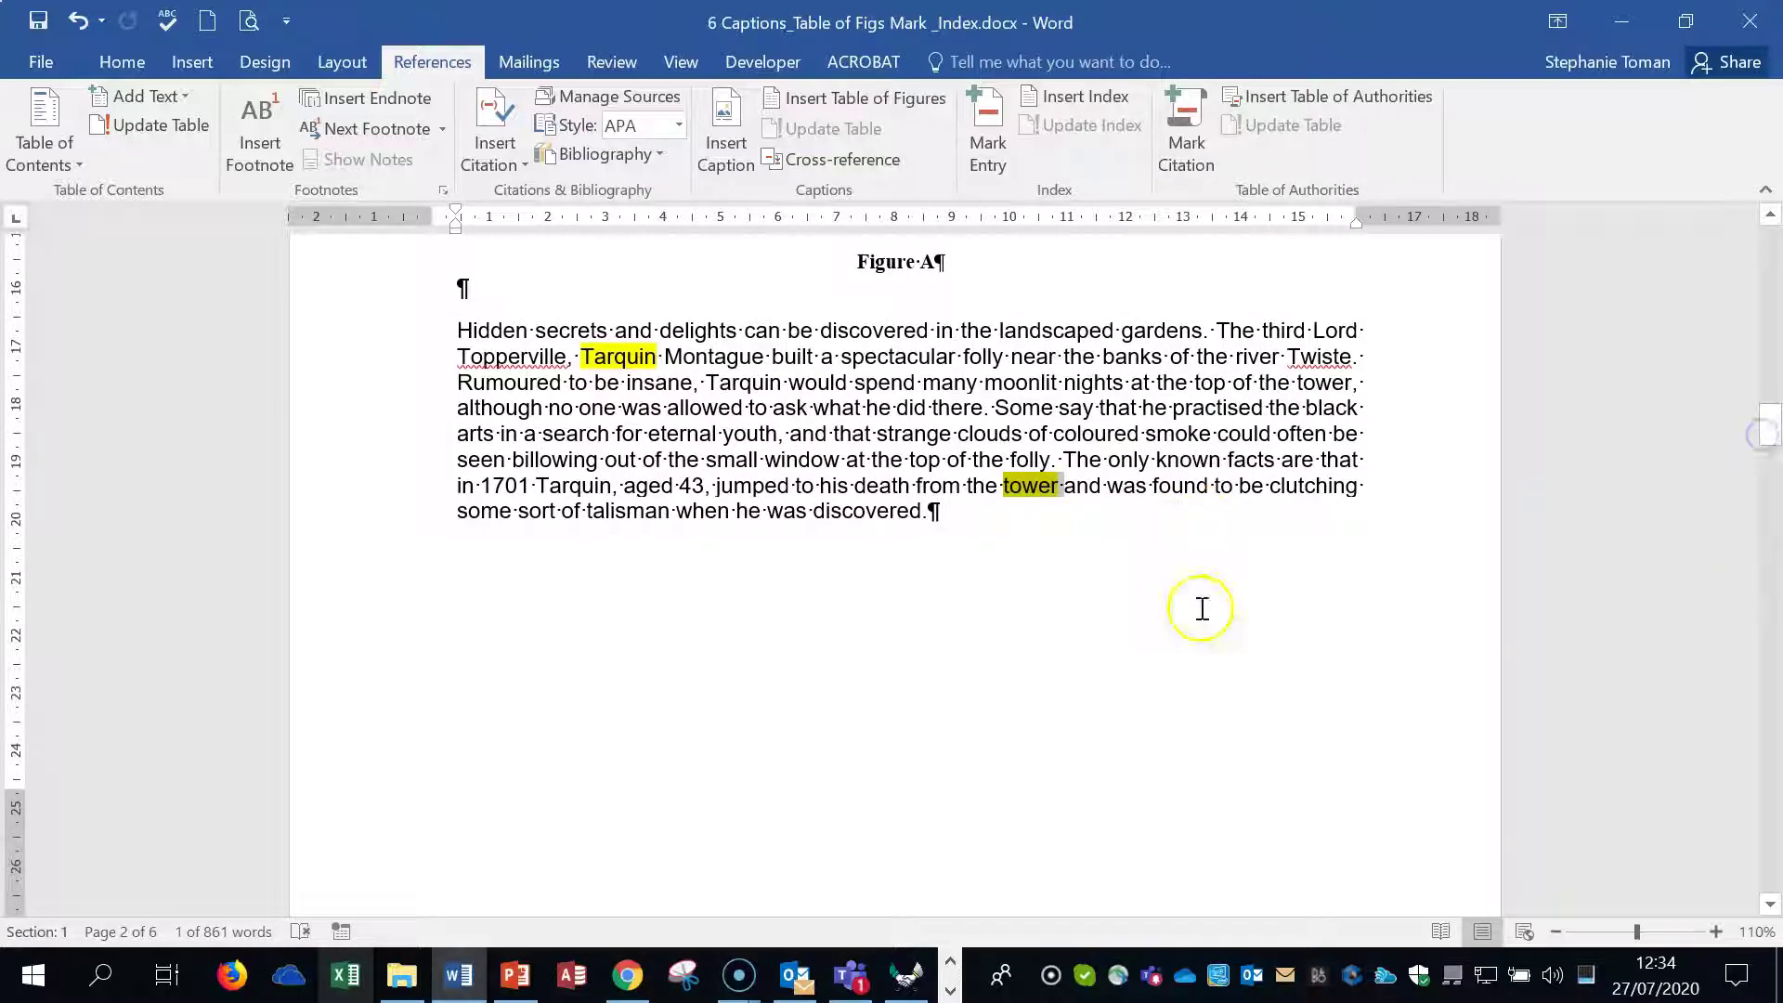
click(987, 140)
click(1089, 428)
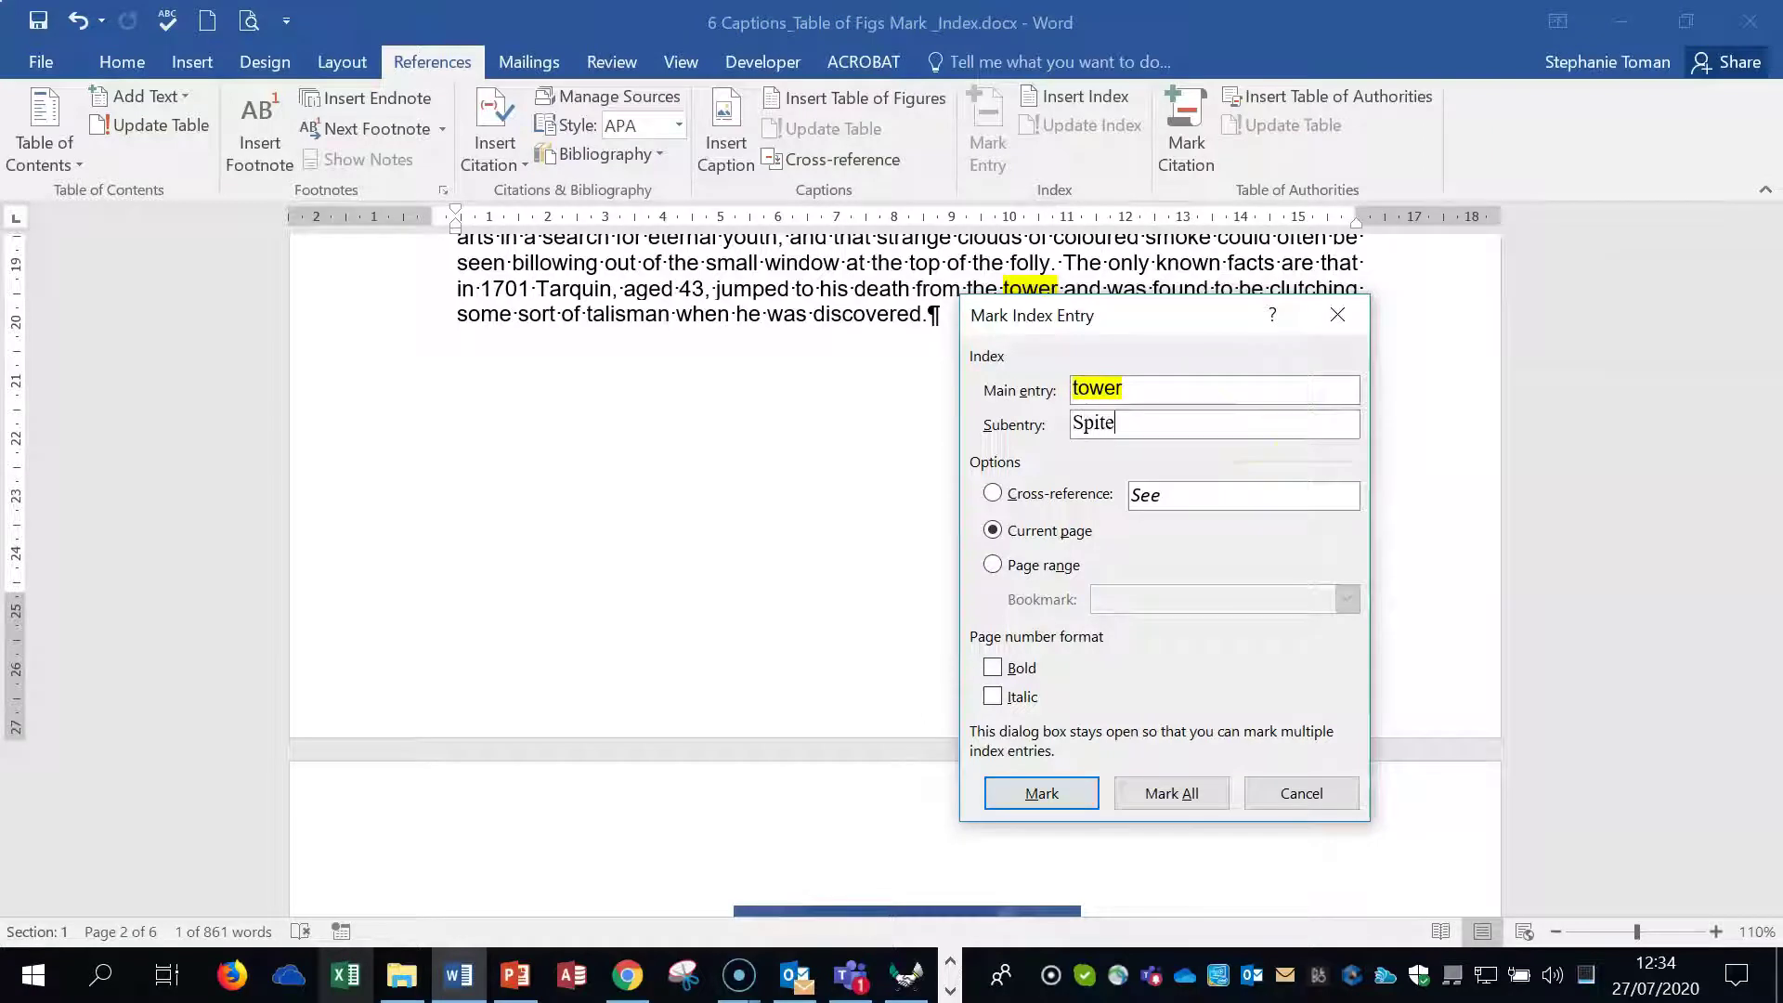
click(993, 493)
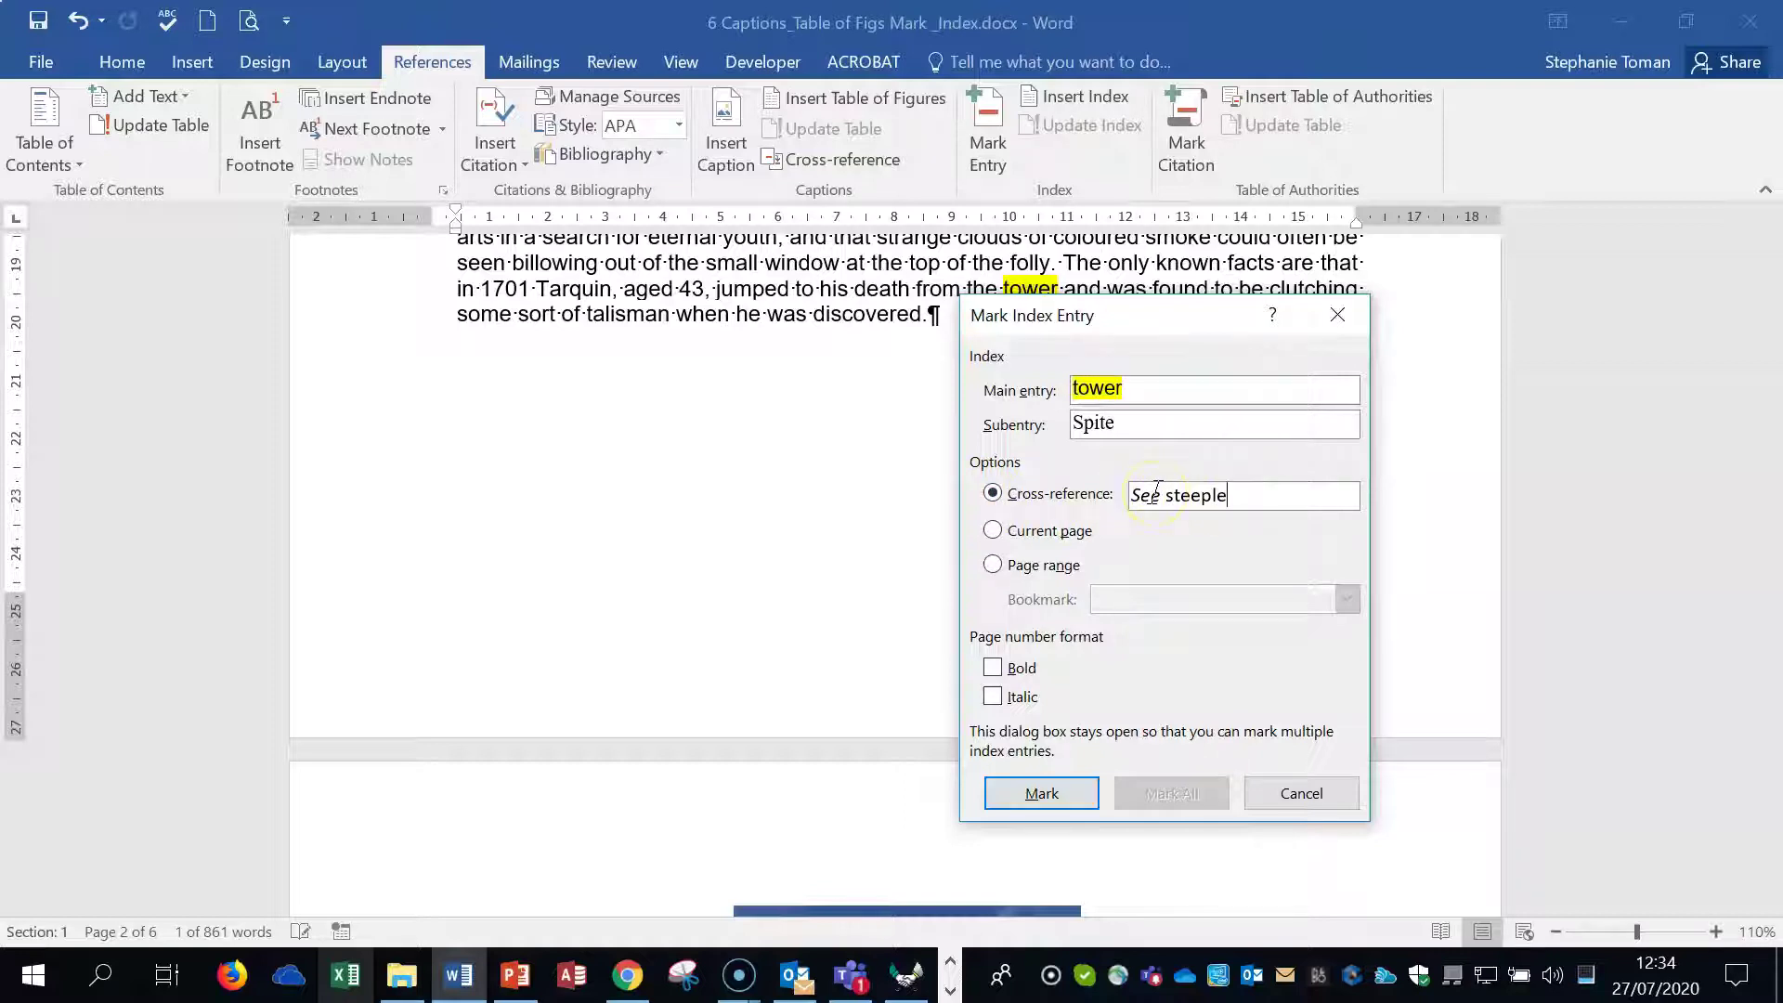
click(1035, 795)
click(1310, 794)
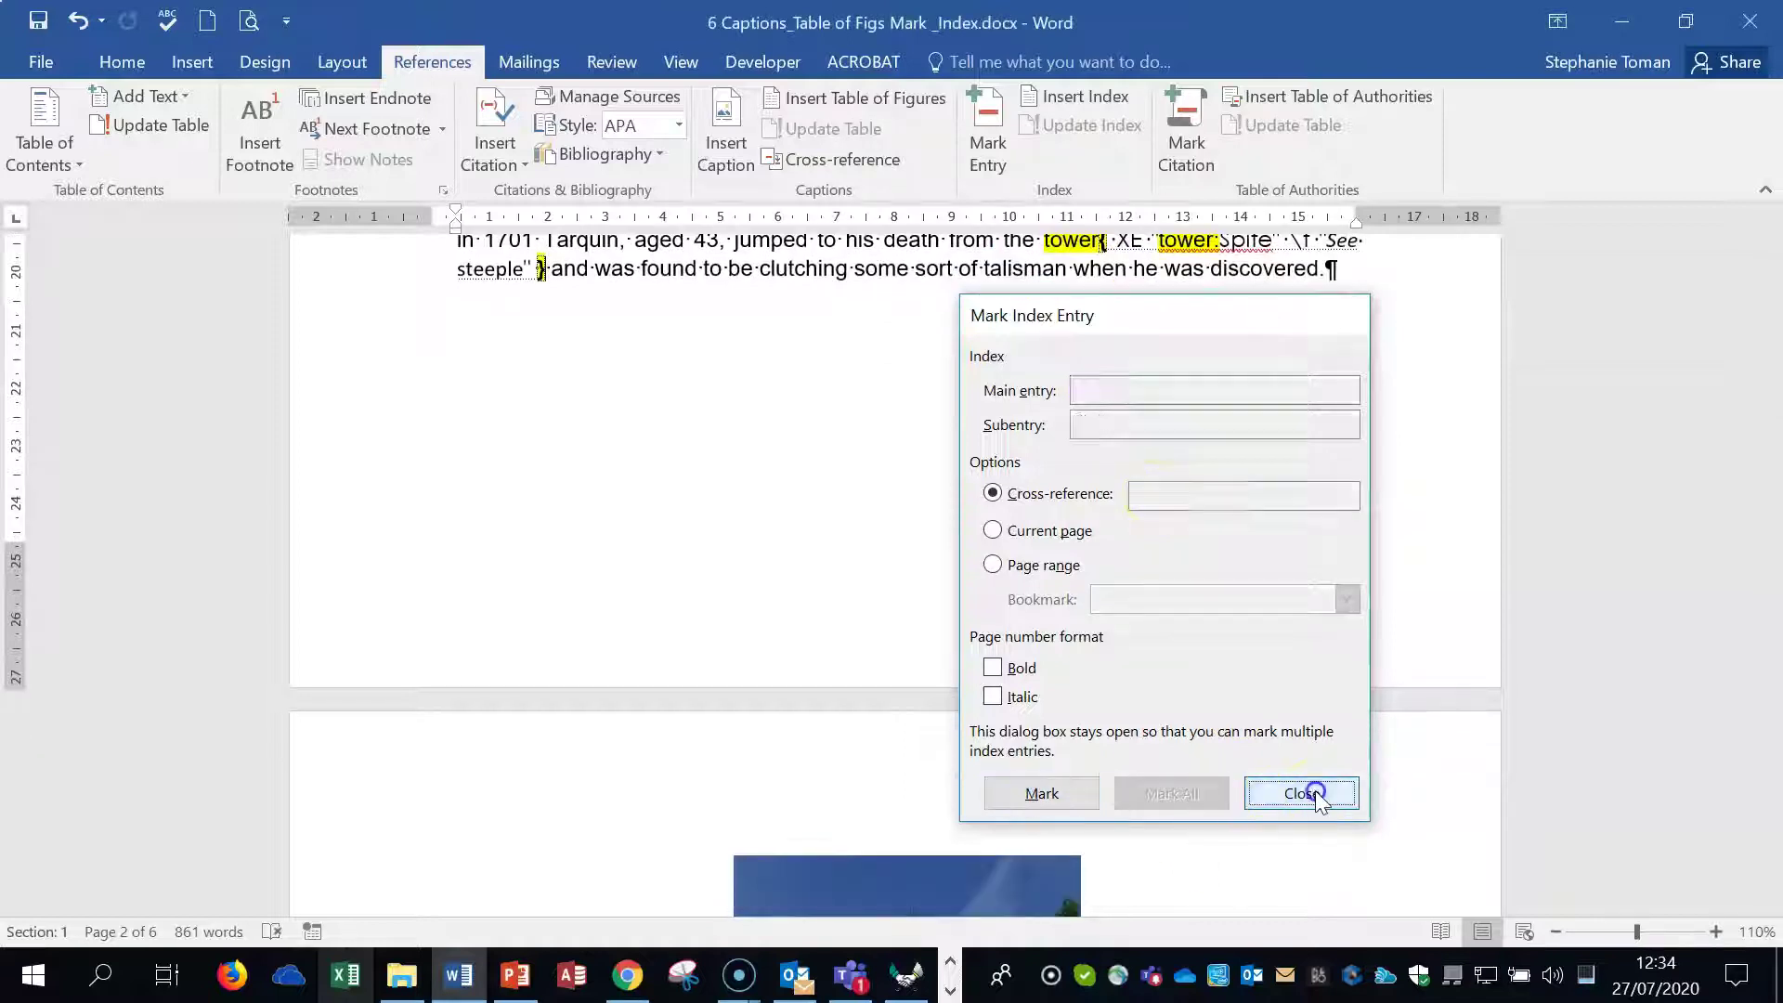
Hide the formatting marks to view the heading The Gardens without its index field, and show them again.
scroll(1366, 609, down, 5)
scroll(1366, 609, up, 8)
scroll(1366, 611, up, 4)
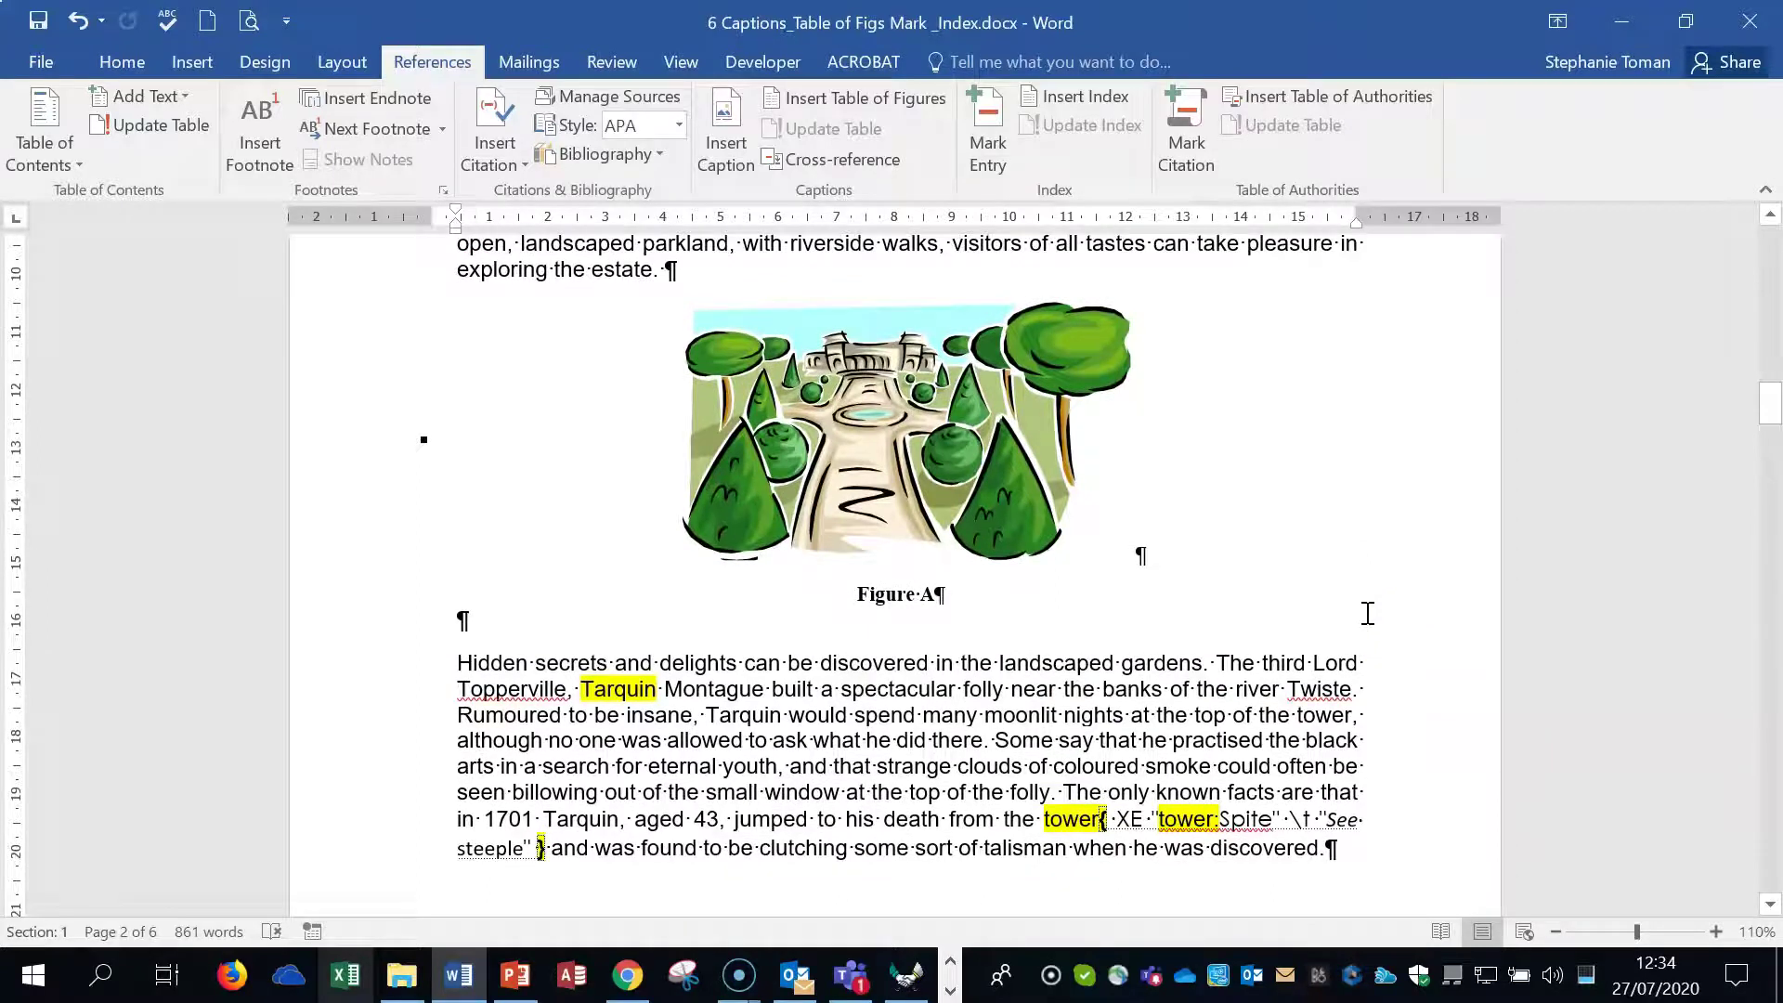
scroll(1368, 613, up, 4)
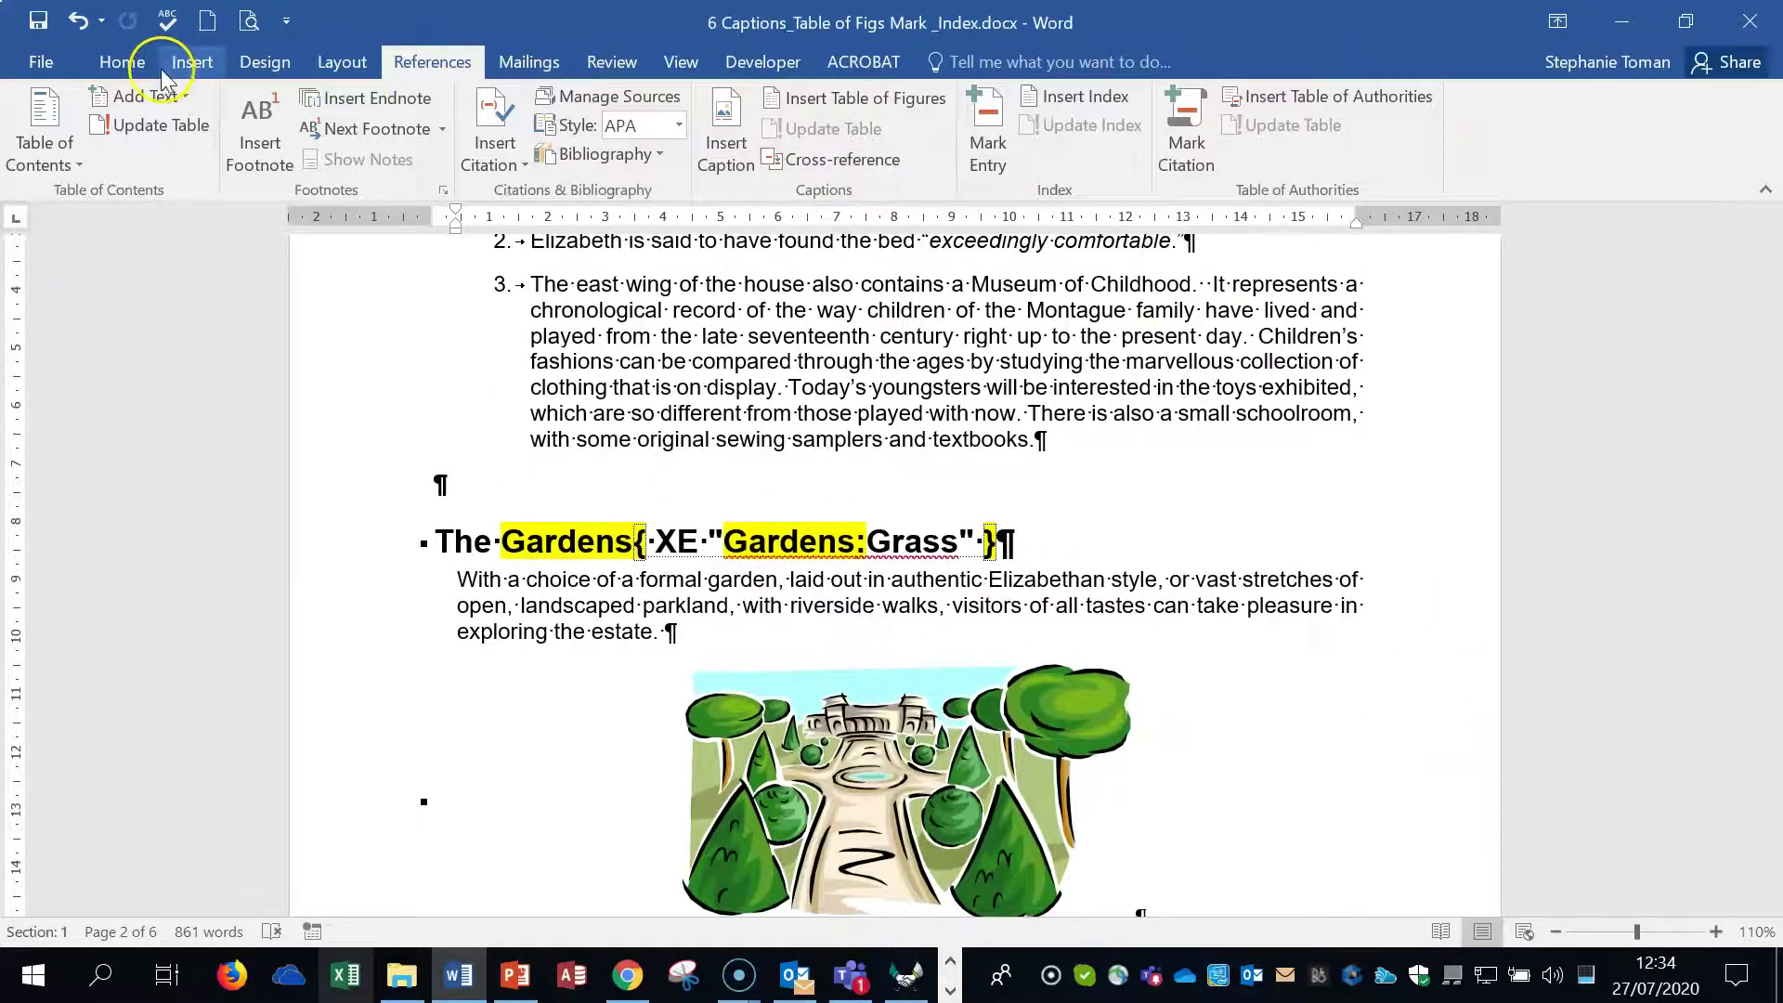
click(126, 64)
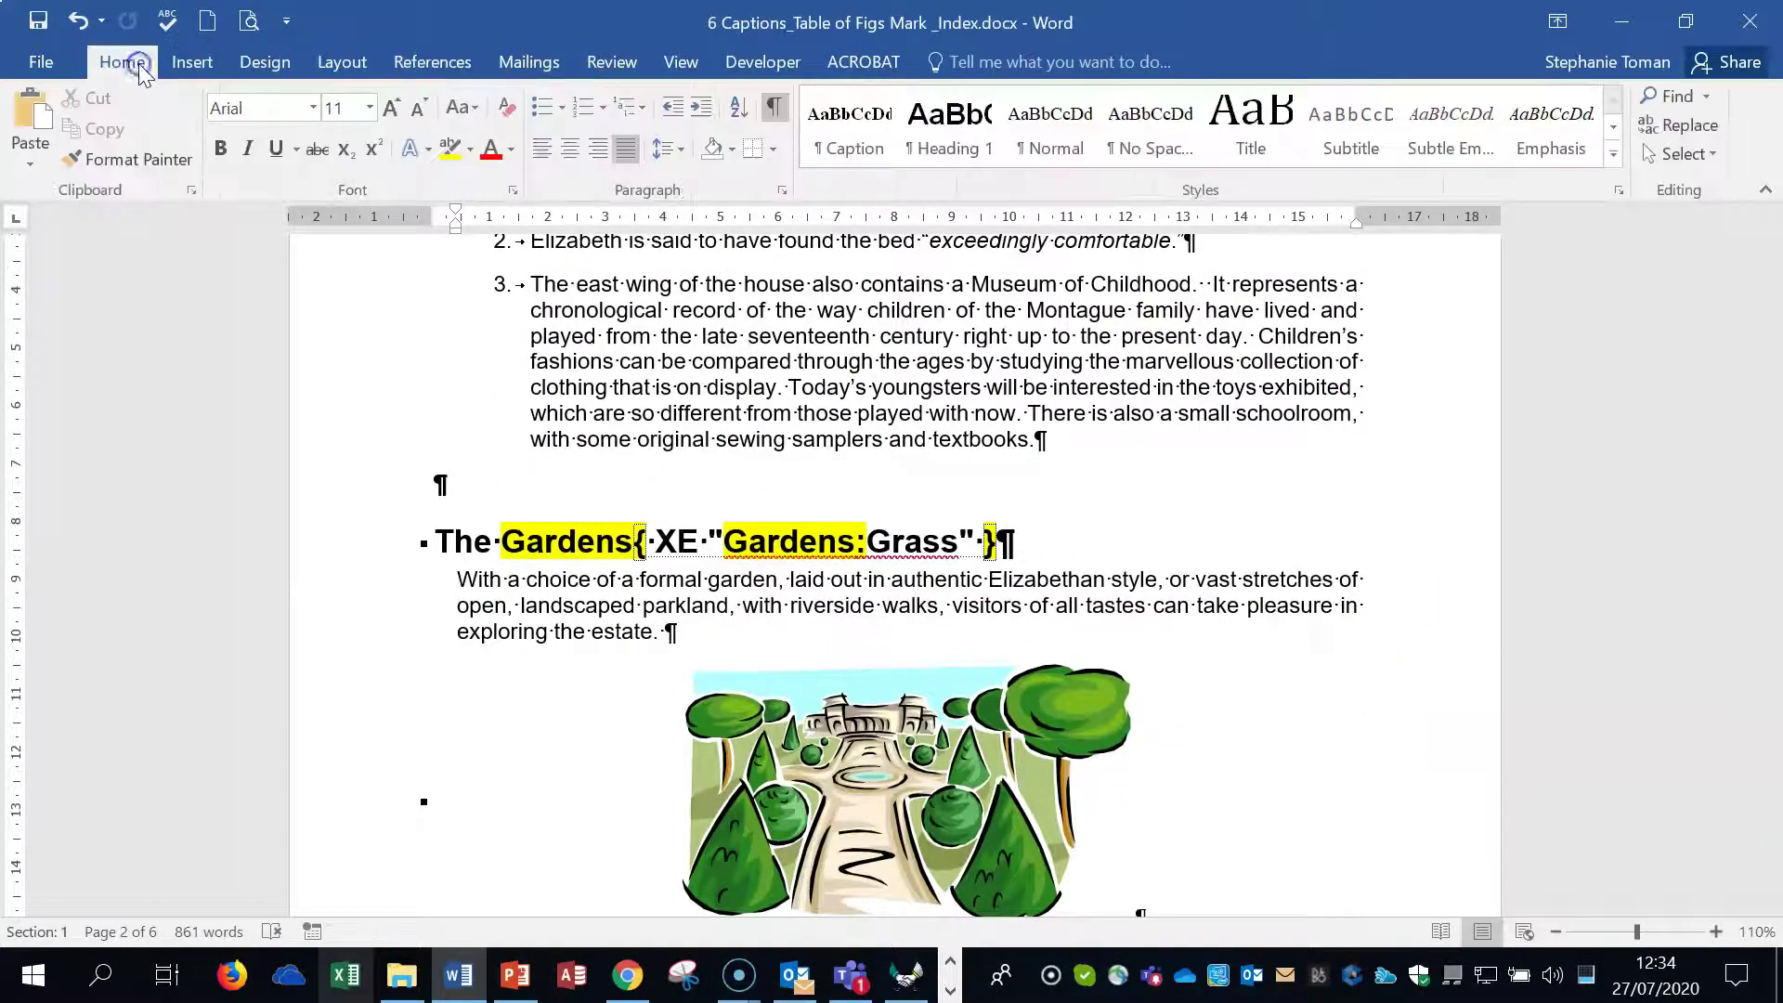
click(768, 116)
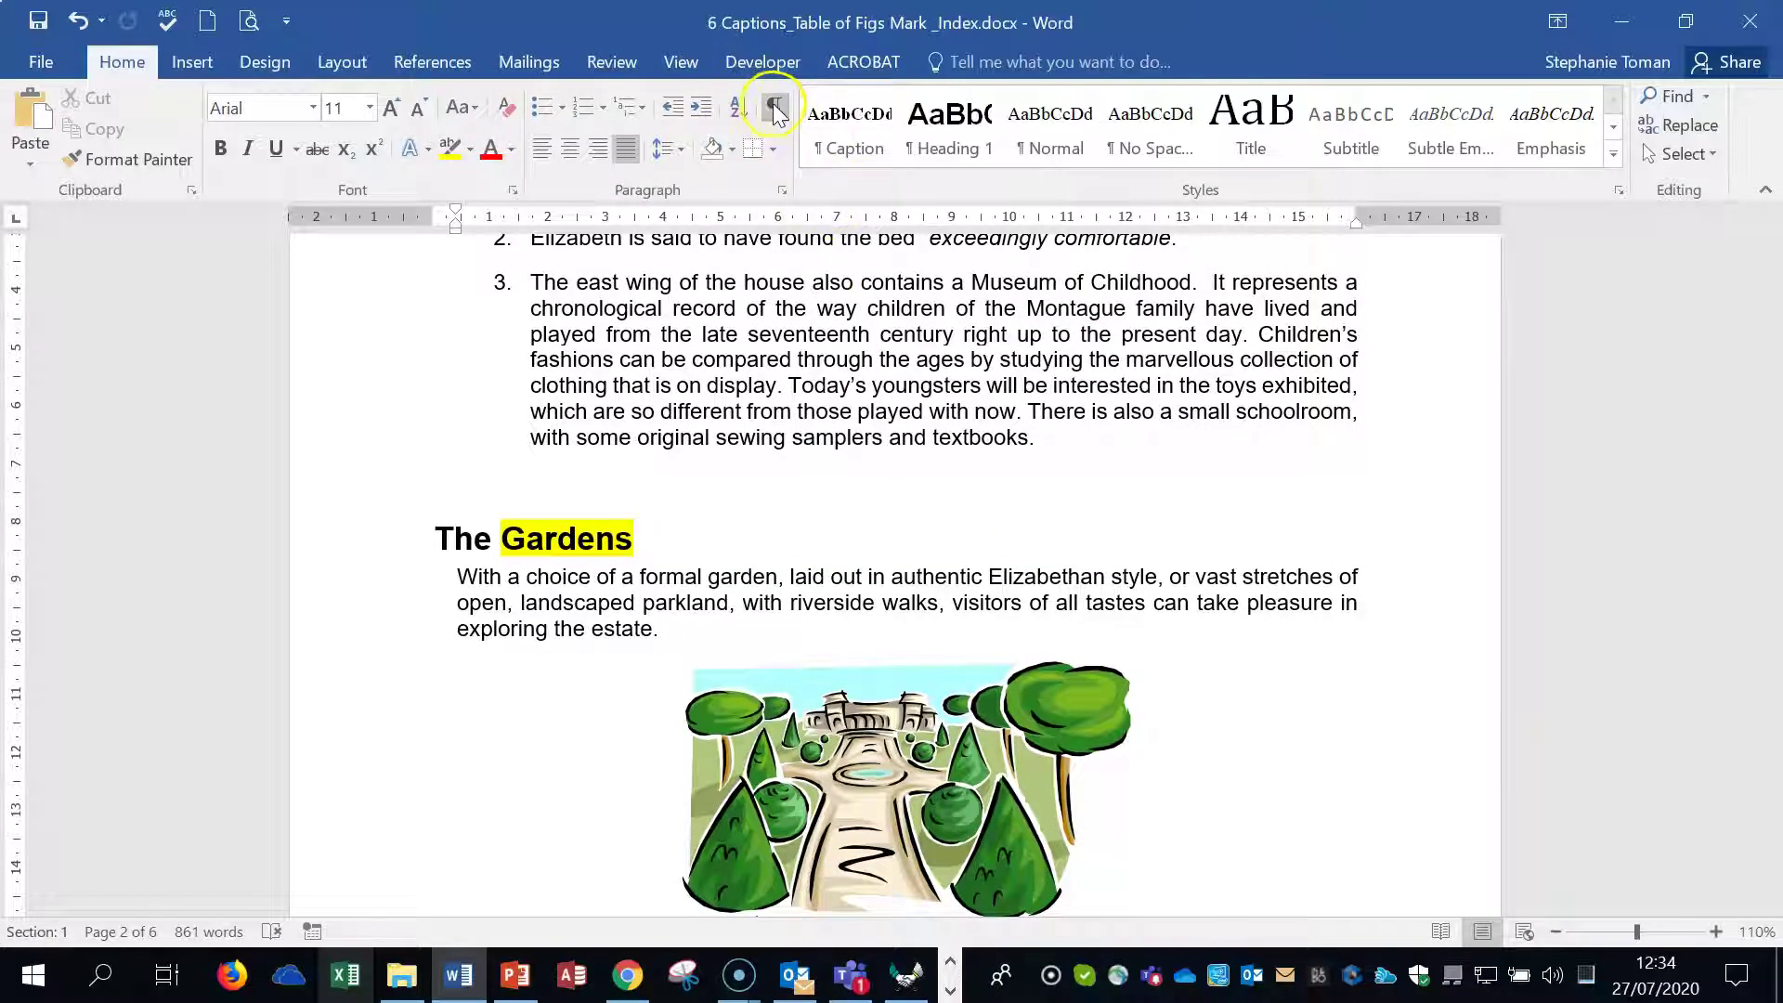
click(774, 110)
Insert an indented two-column index in the Fancy format on the second blank line below the Index heading on page 6.
drag(1773, 389, 1775, 809)
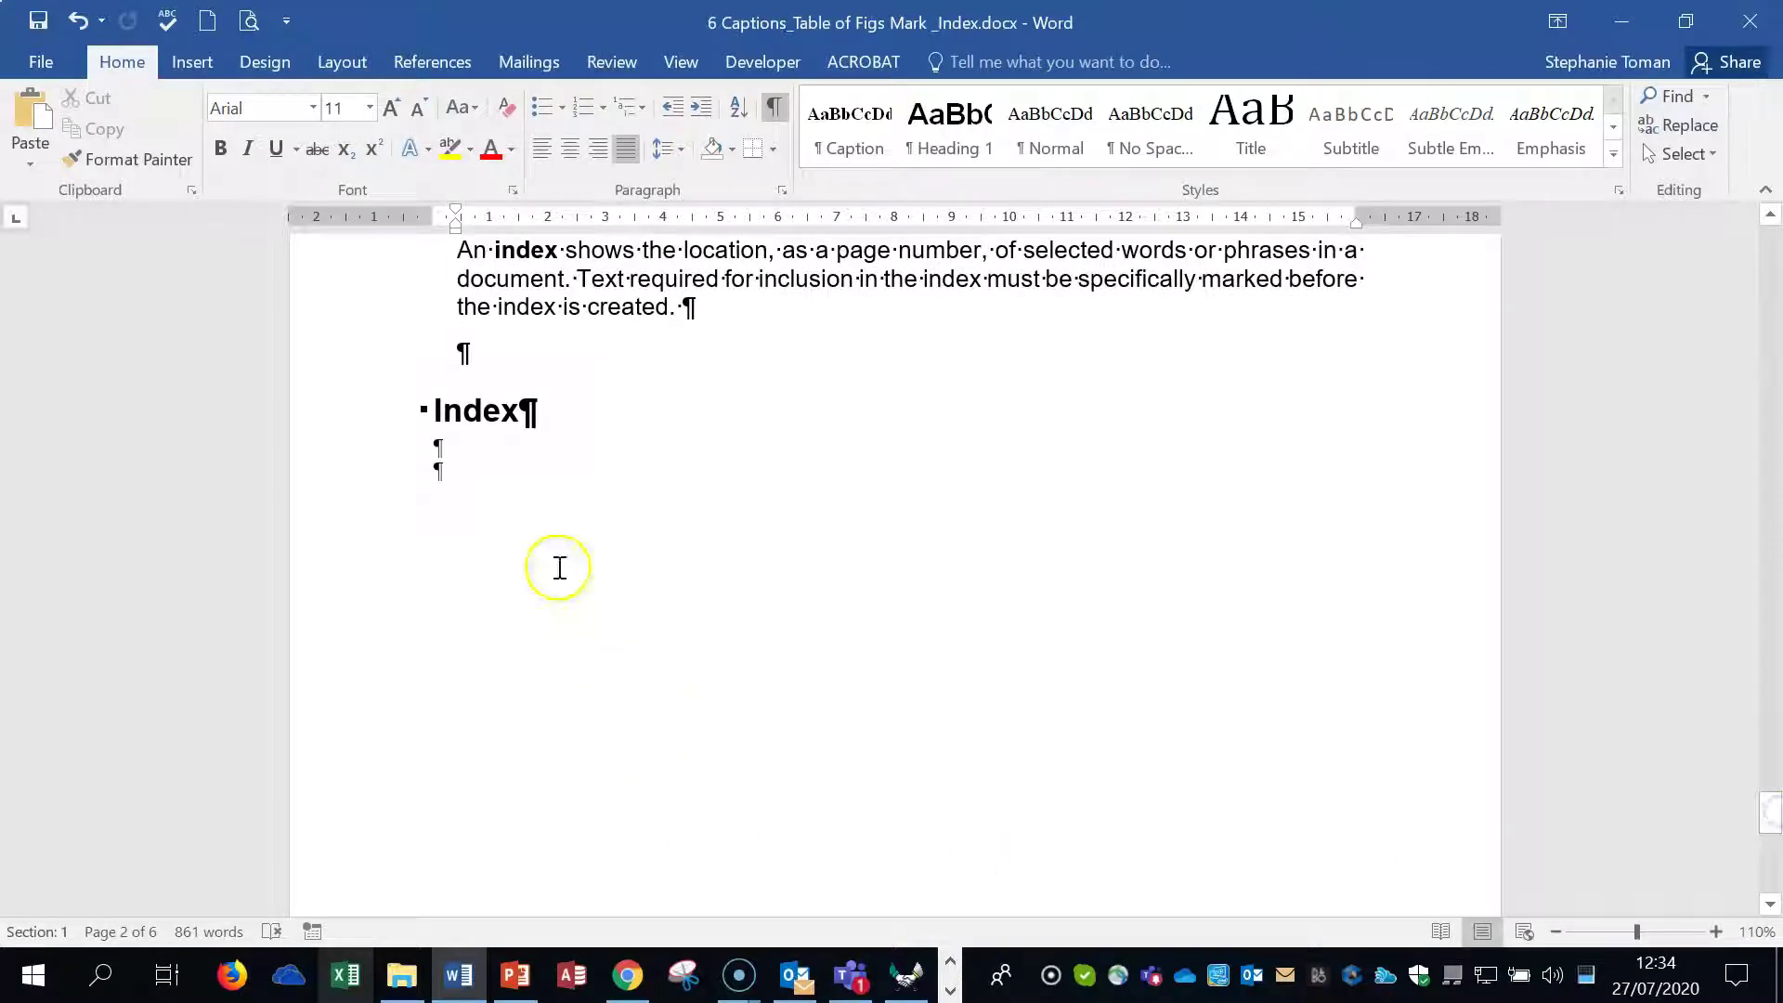
click(438, 467)
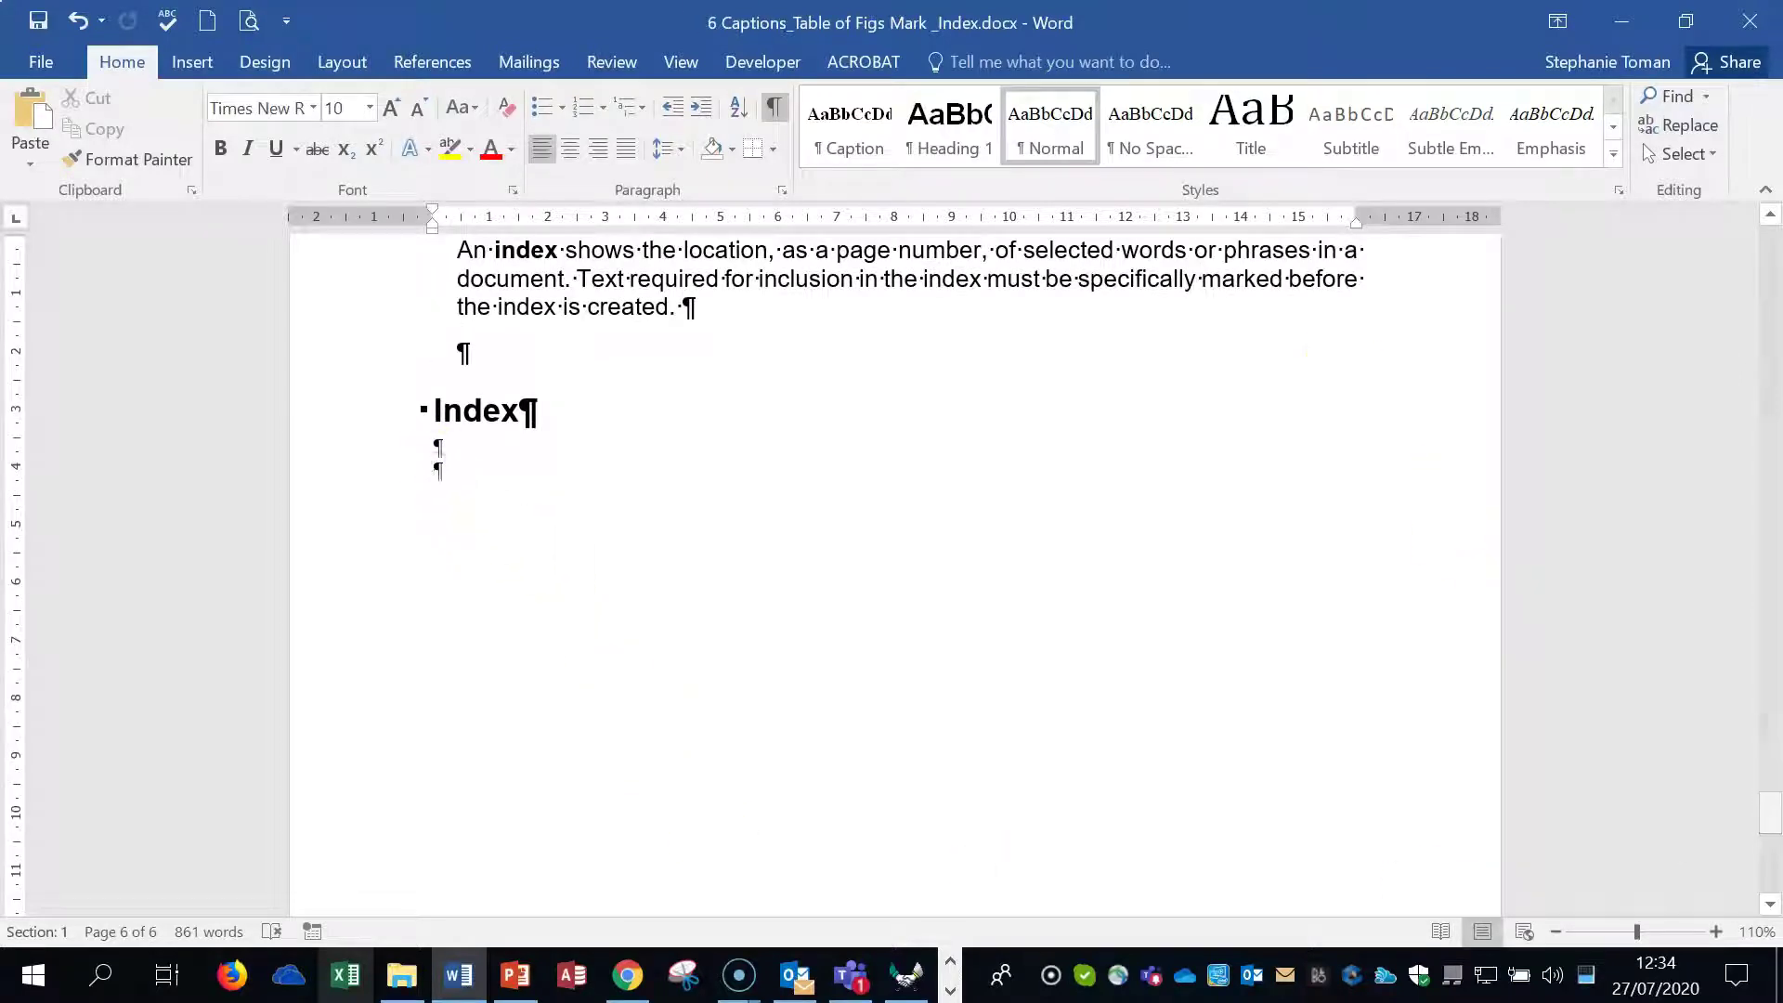
click(430, 63)
click(1093, 103)
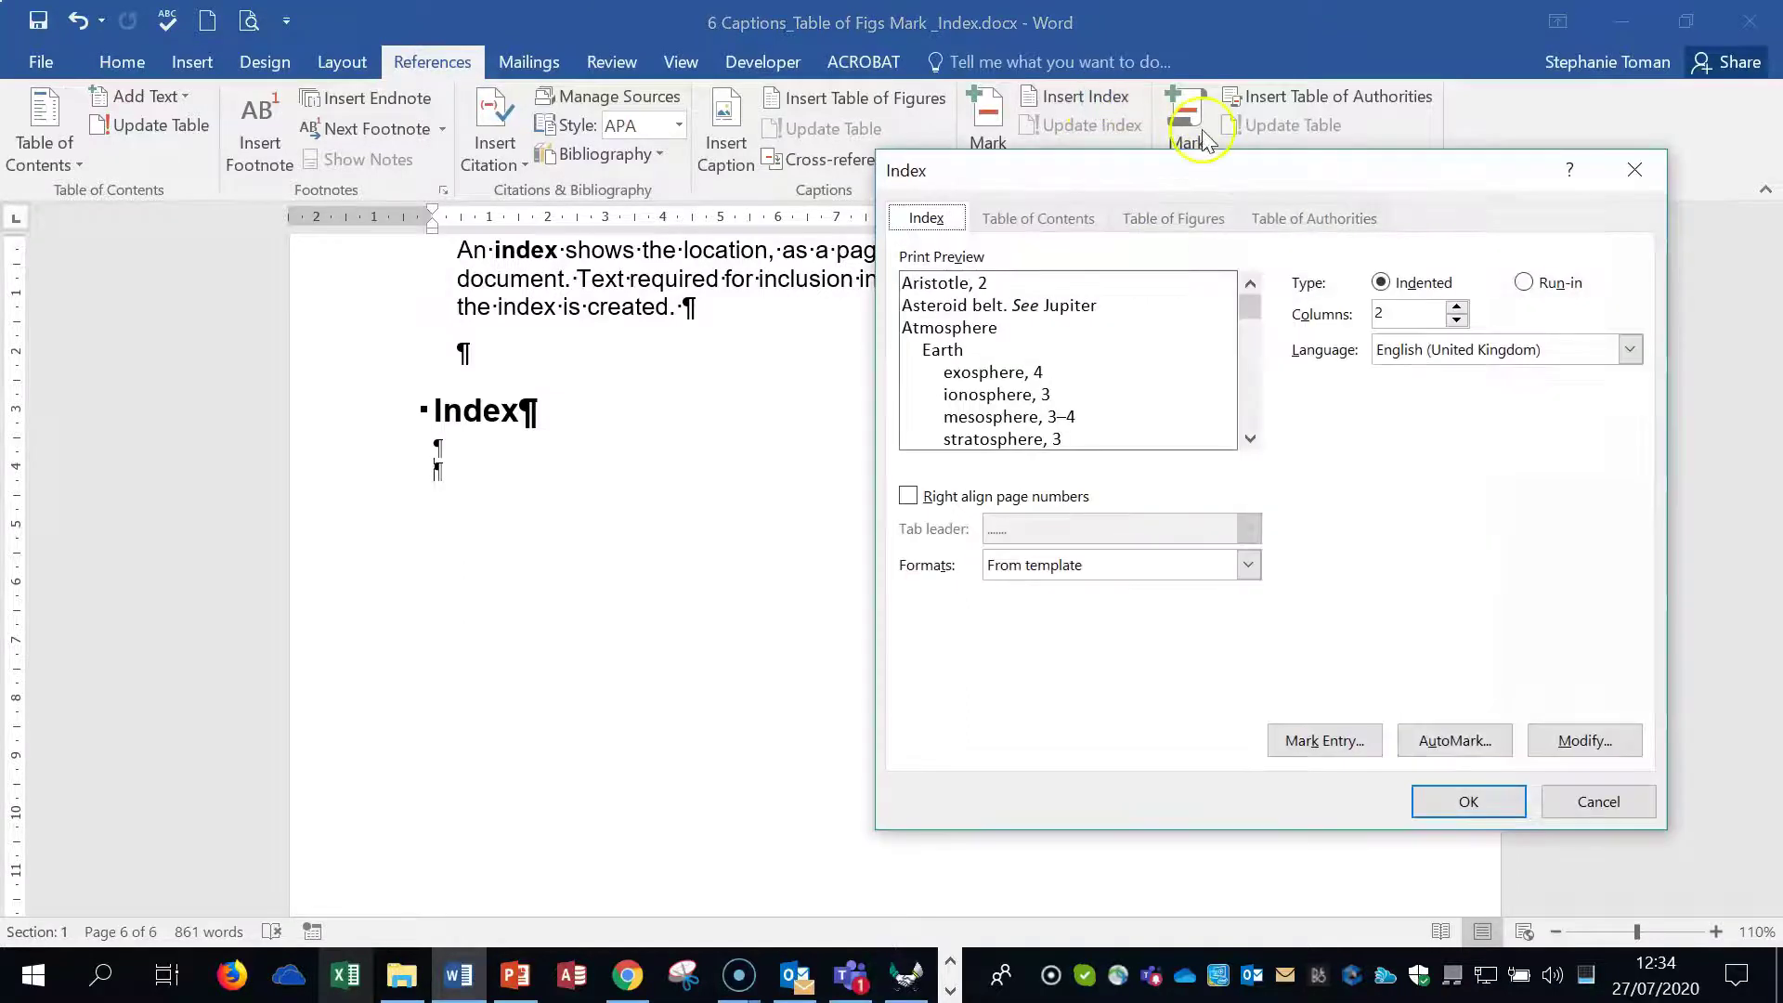
drag(1229, 168, 1127, 182)
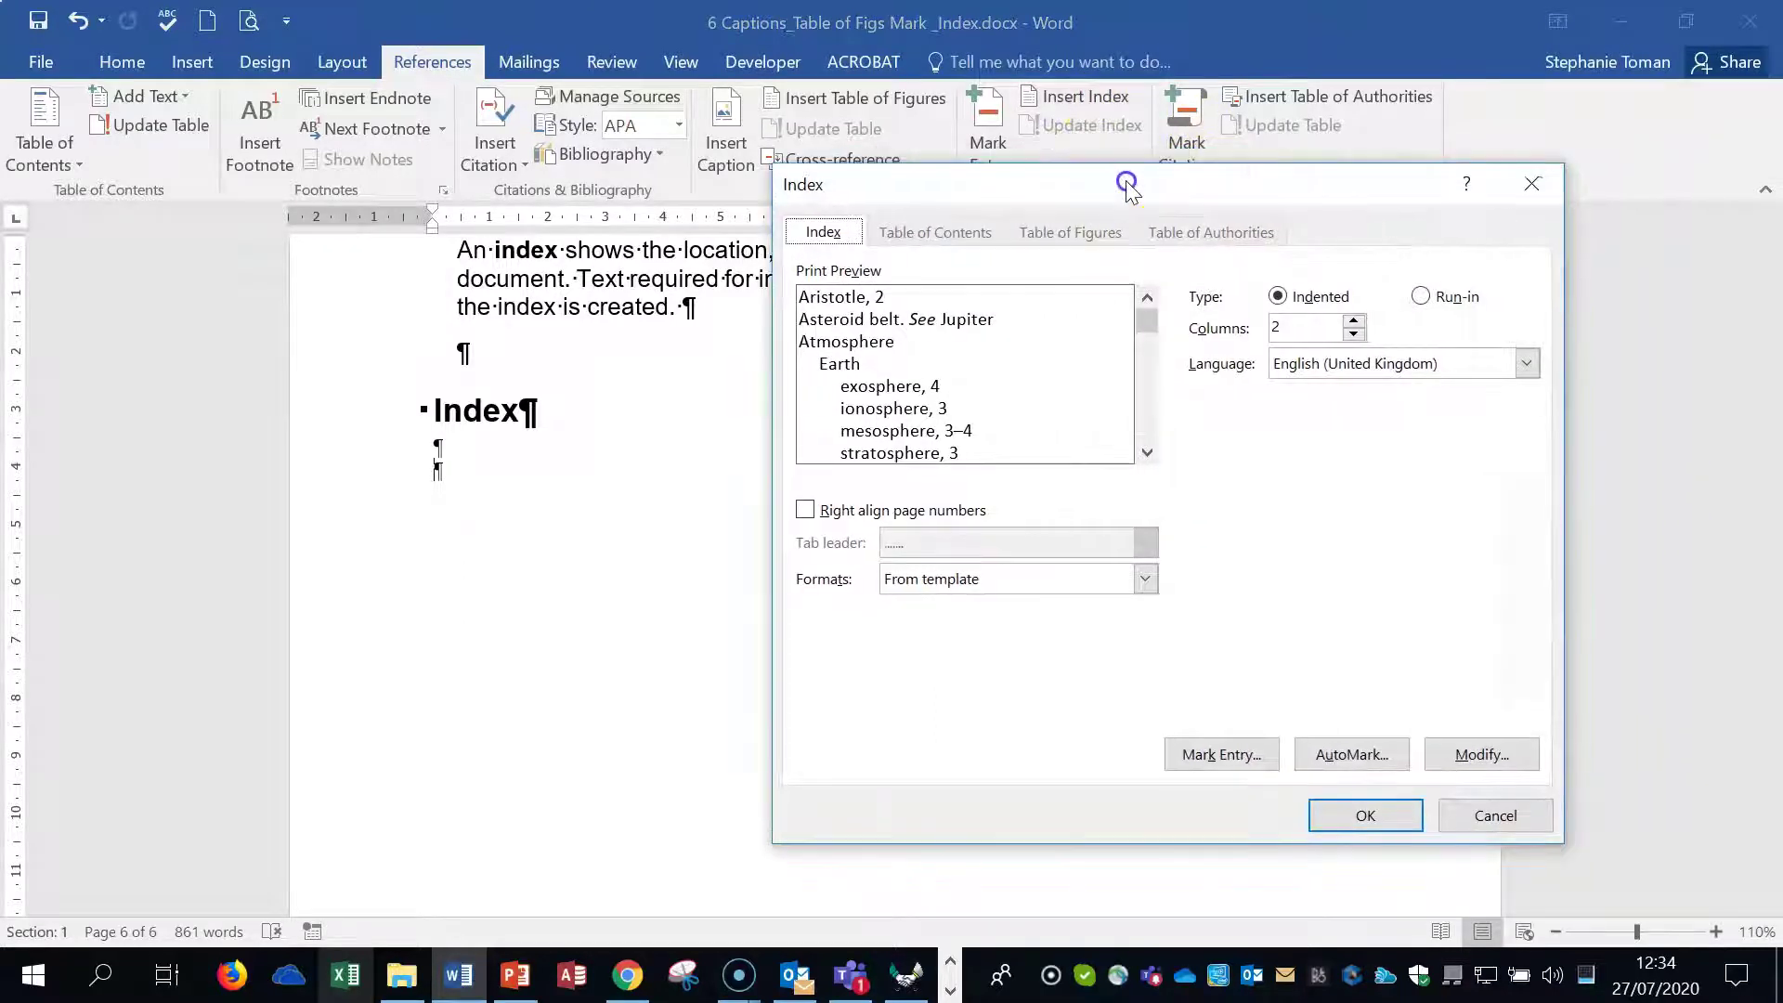
click(1145, 578)
click(1019, 624)
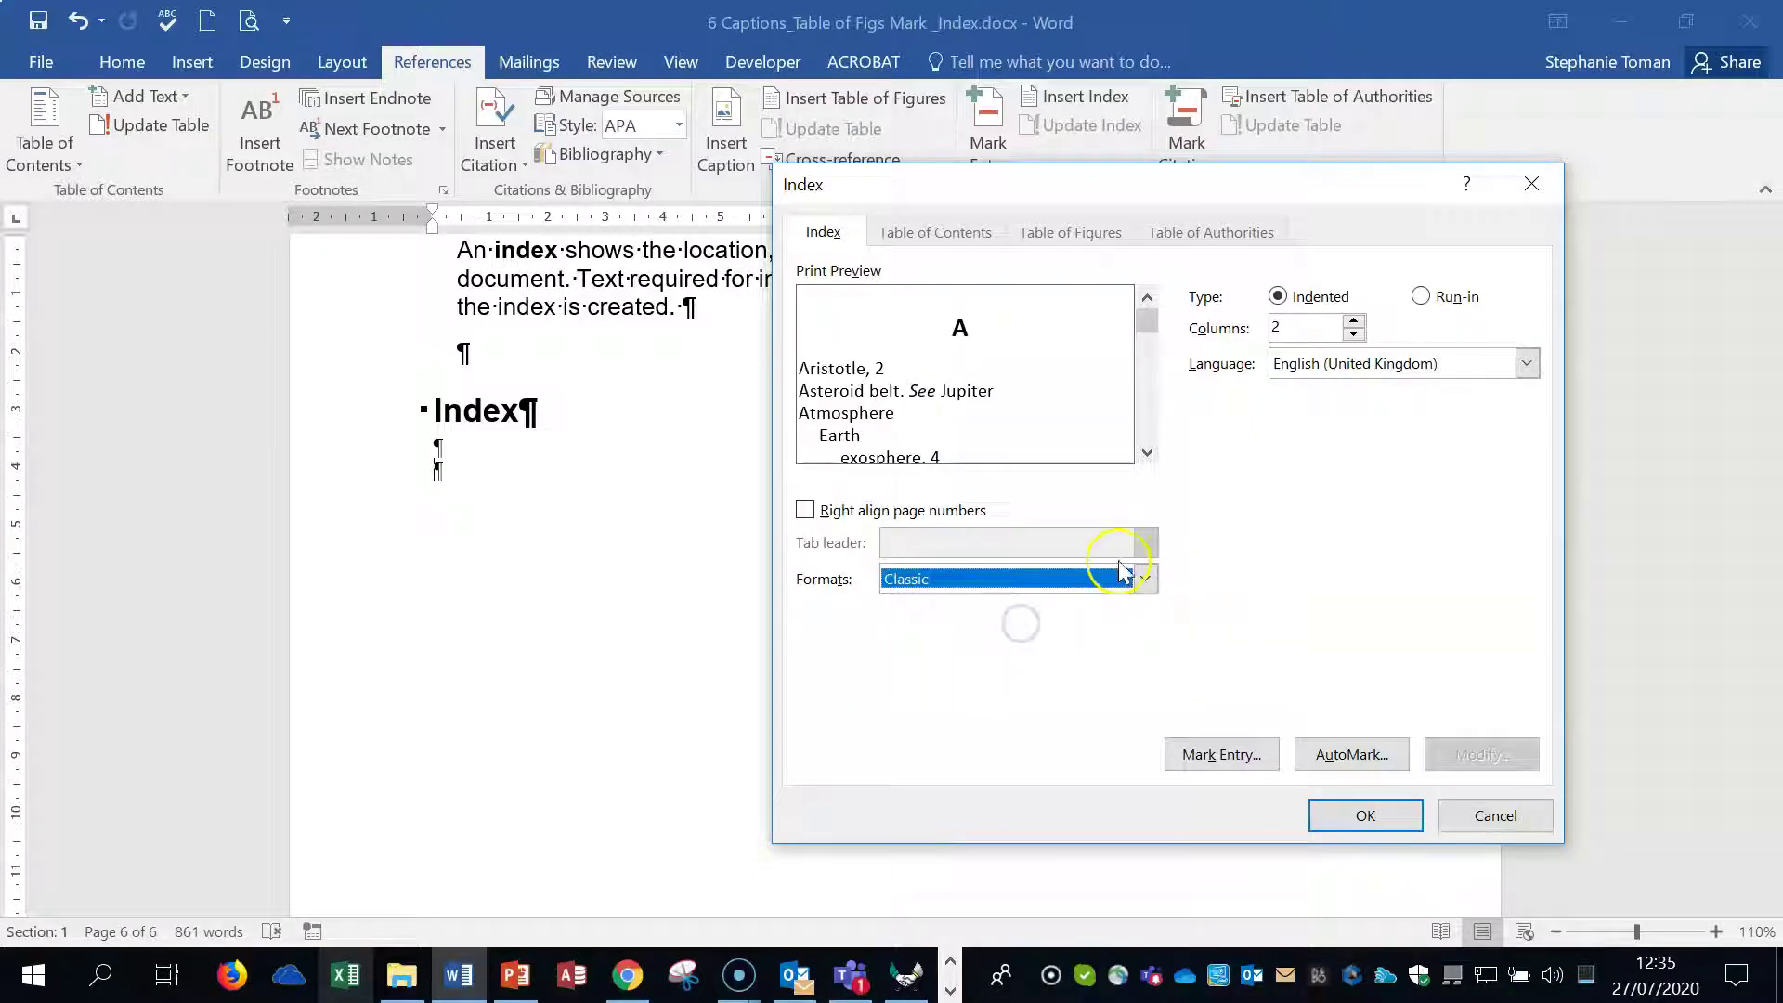
click(1144, 578)
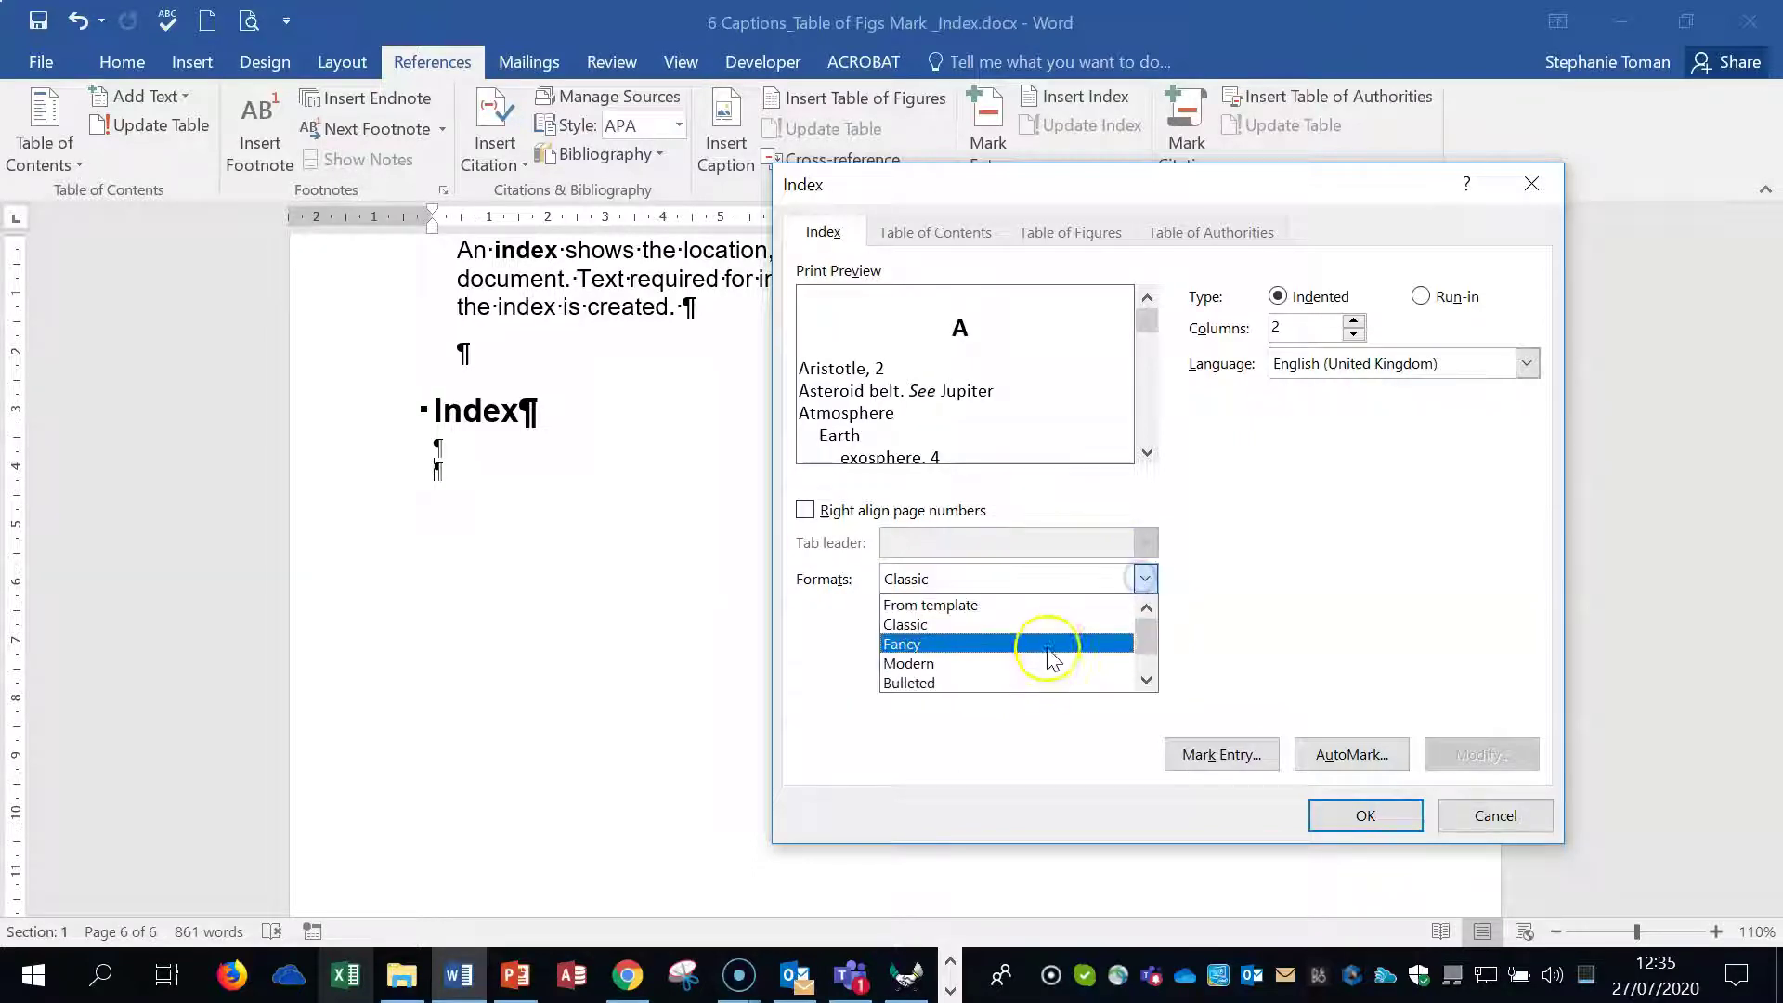
click(1049, 650)
click(1144, 578)
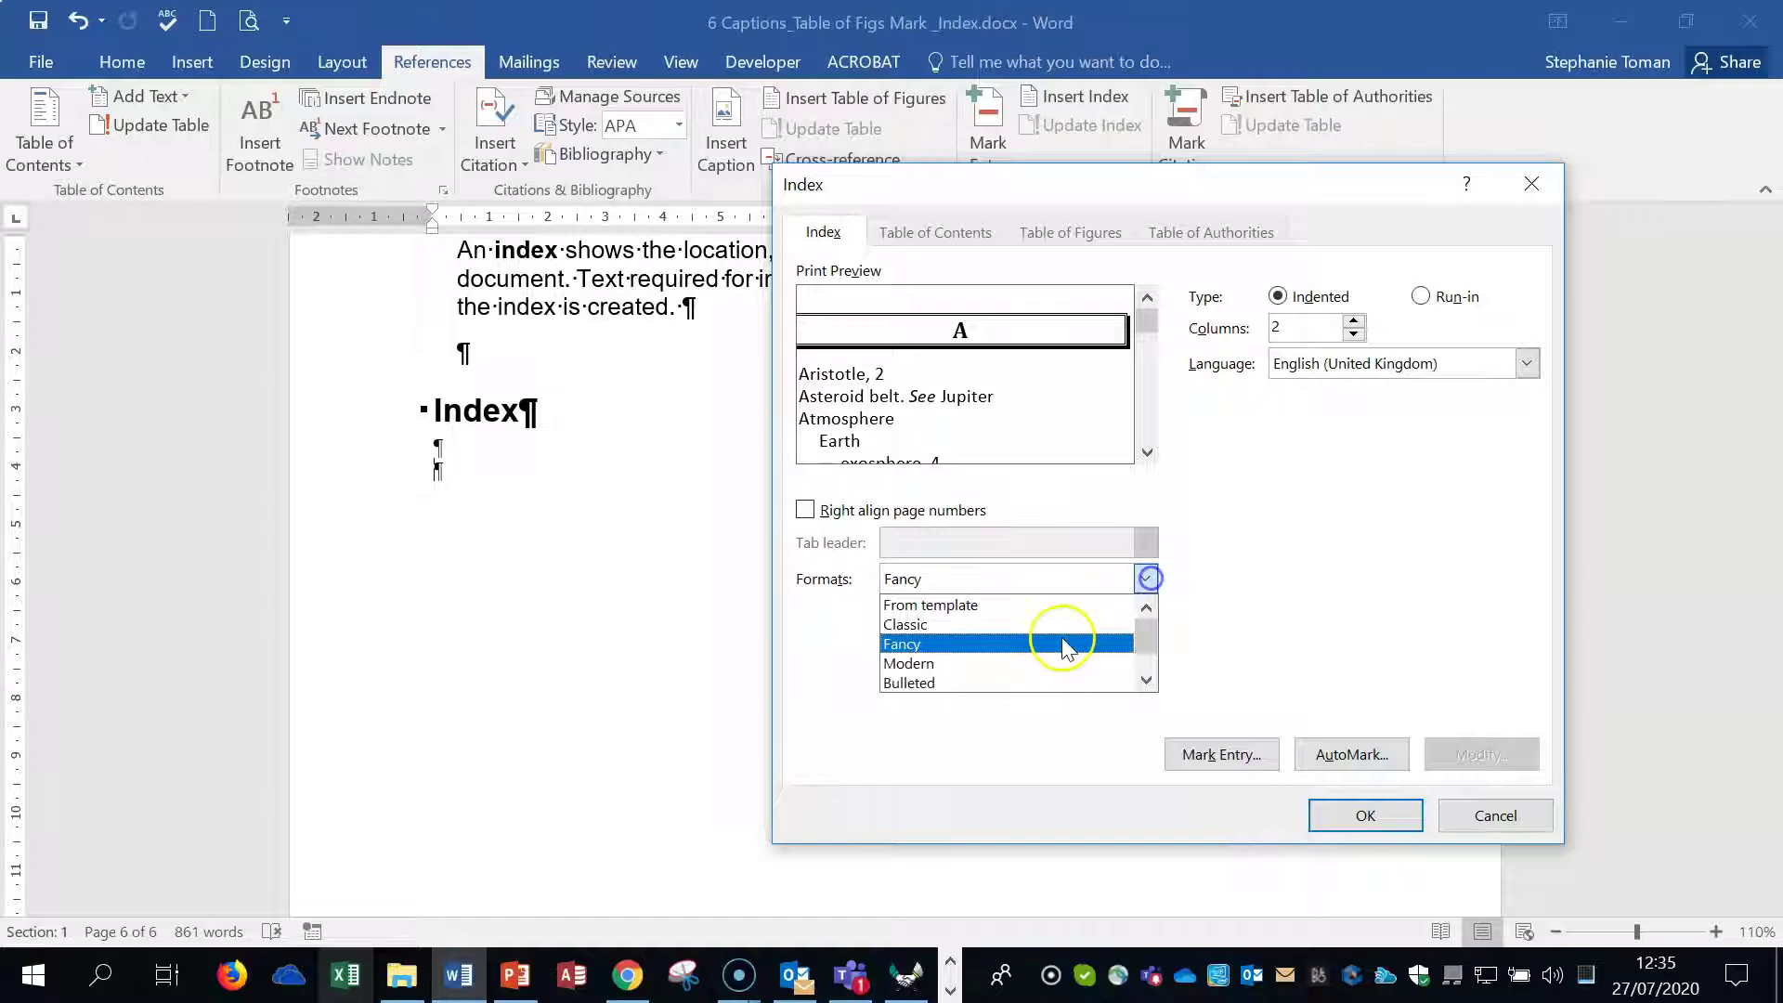
click(1043, 643)
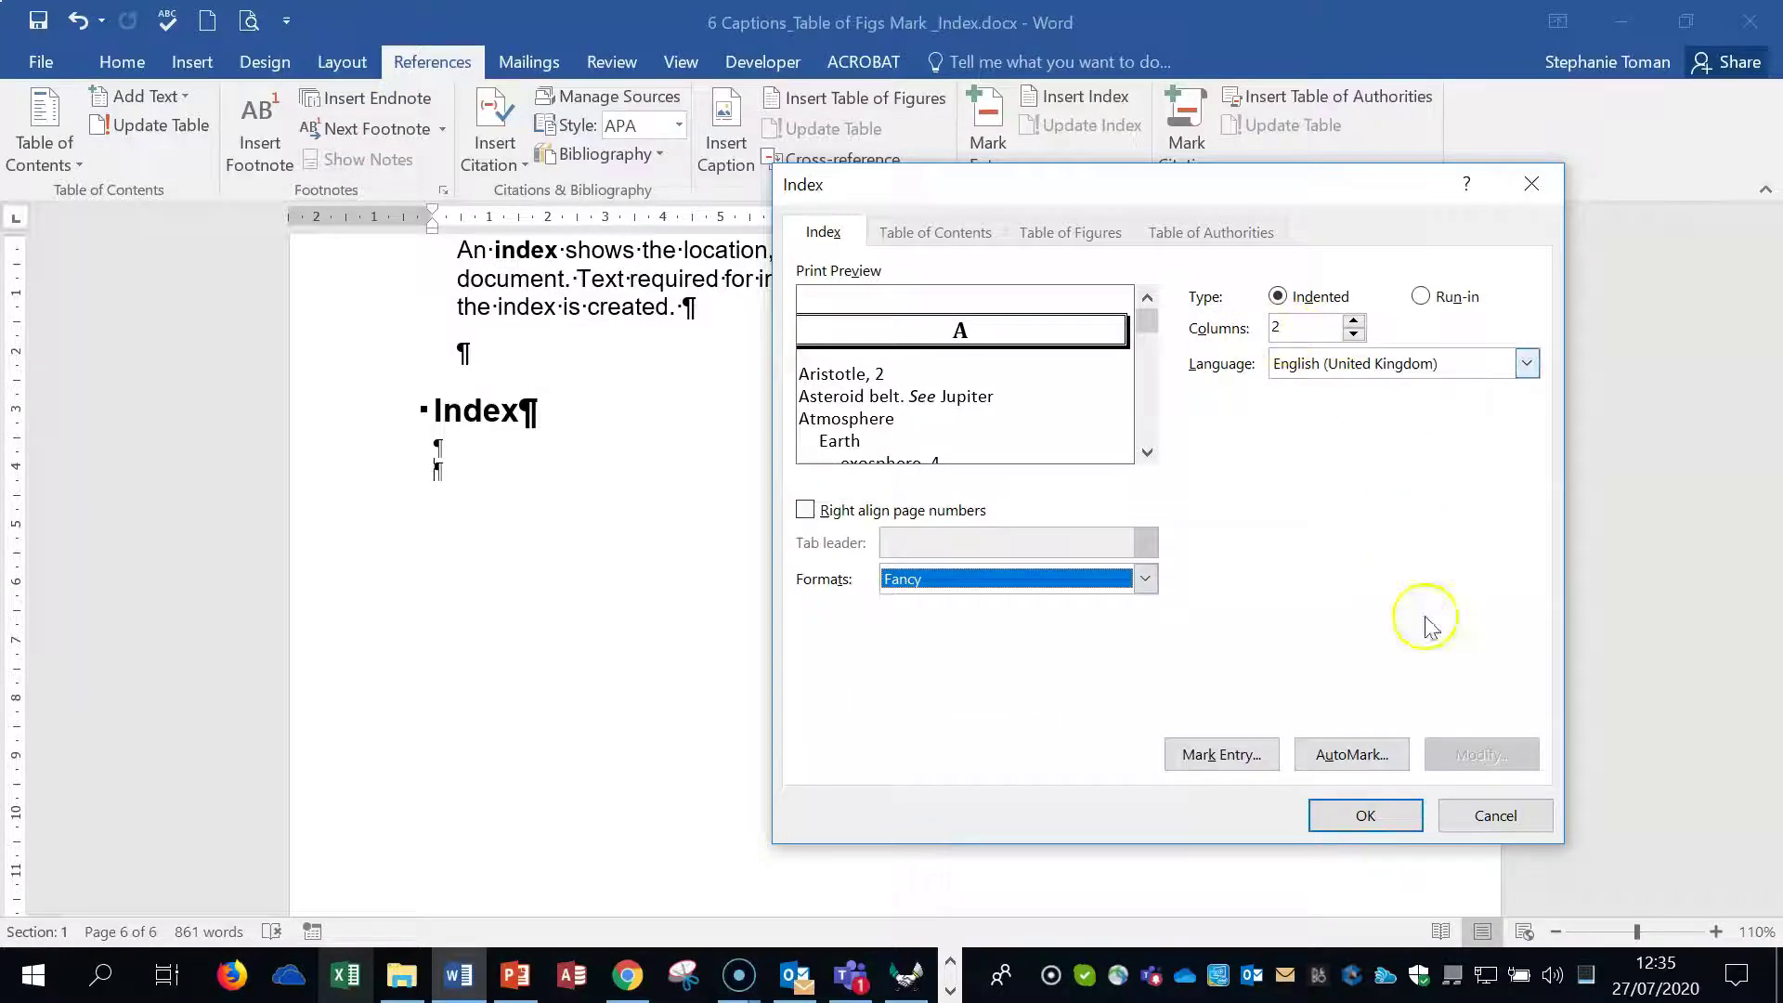
click(1361, 818)
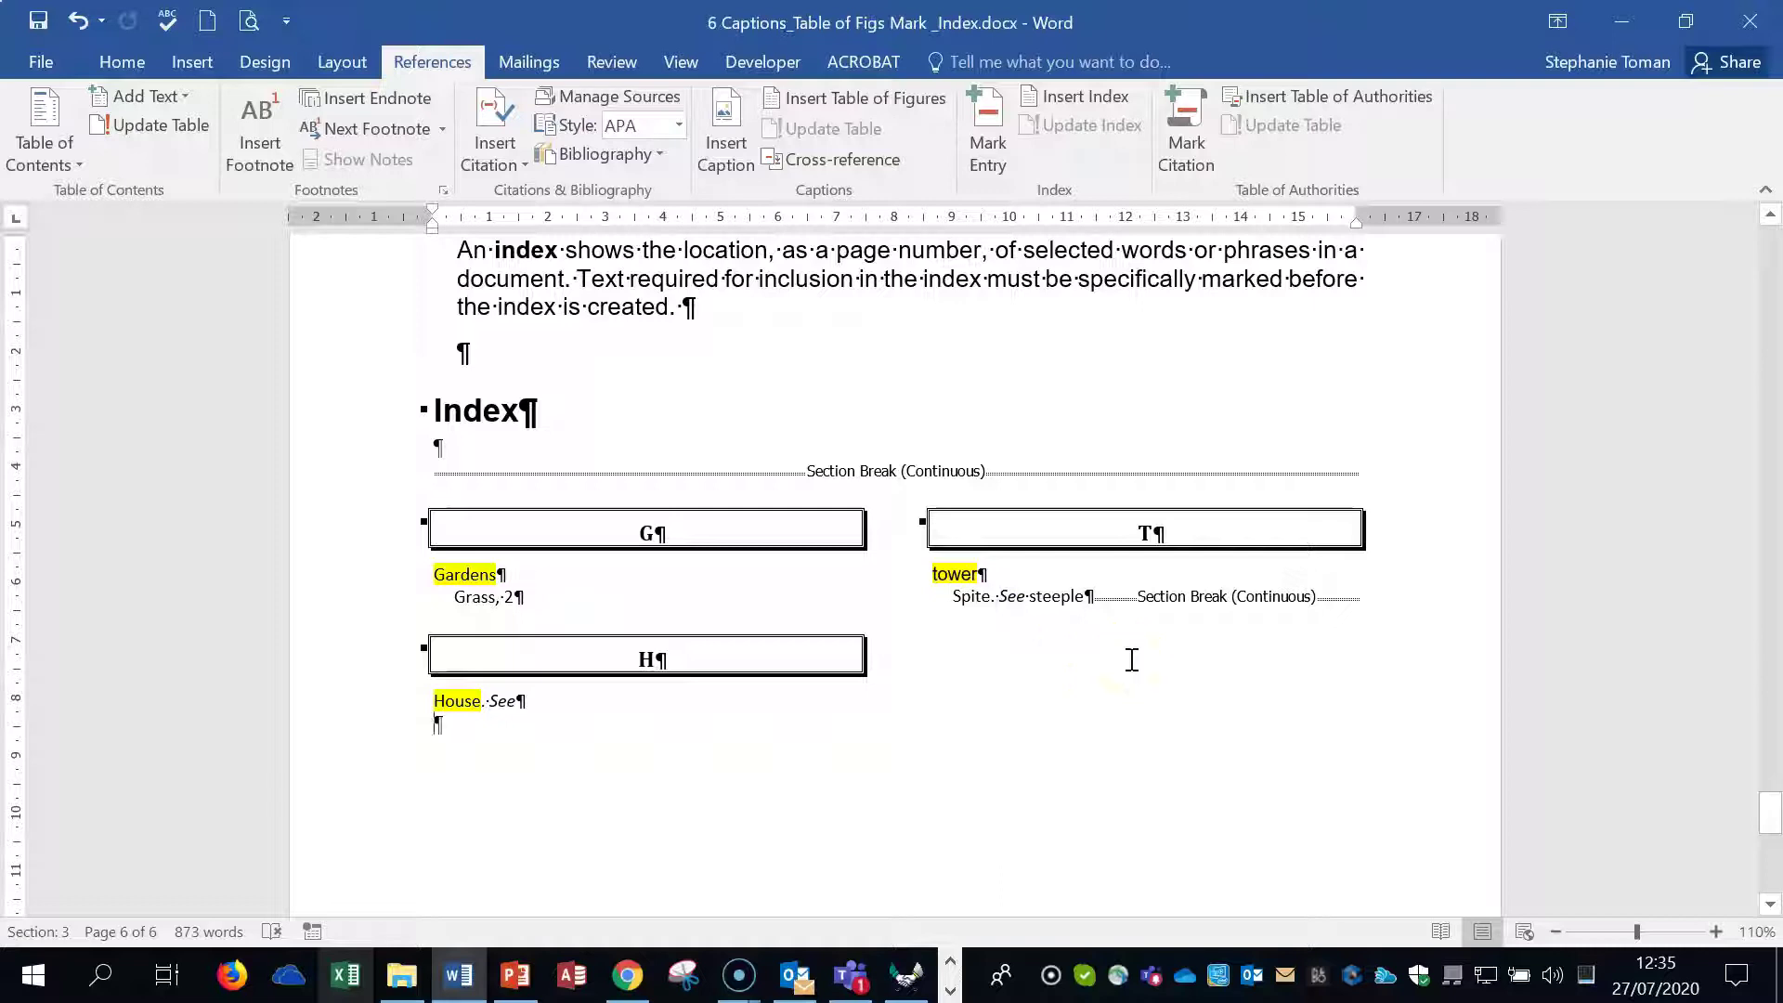
Hide the formatting marks and look through the pages around the tower picture and the marked words without their index fields.
scroll(1133, 660, up, 10)
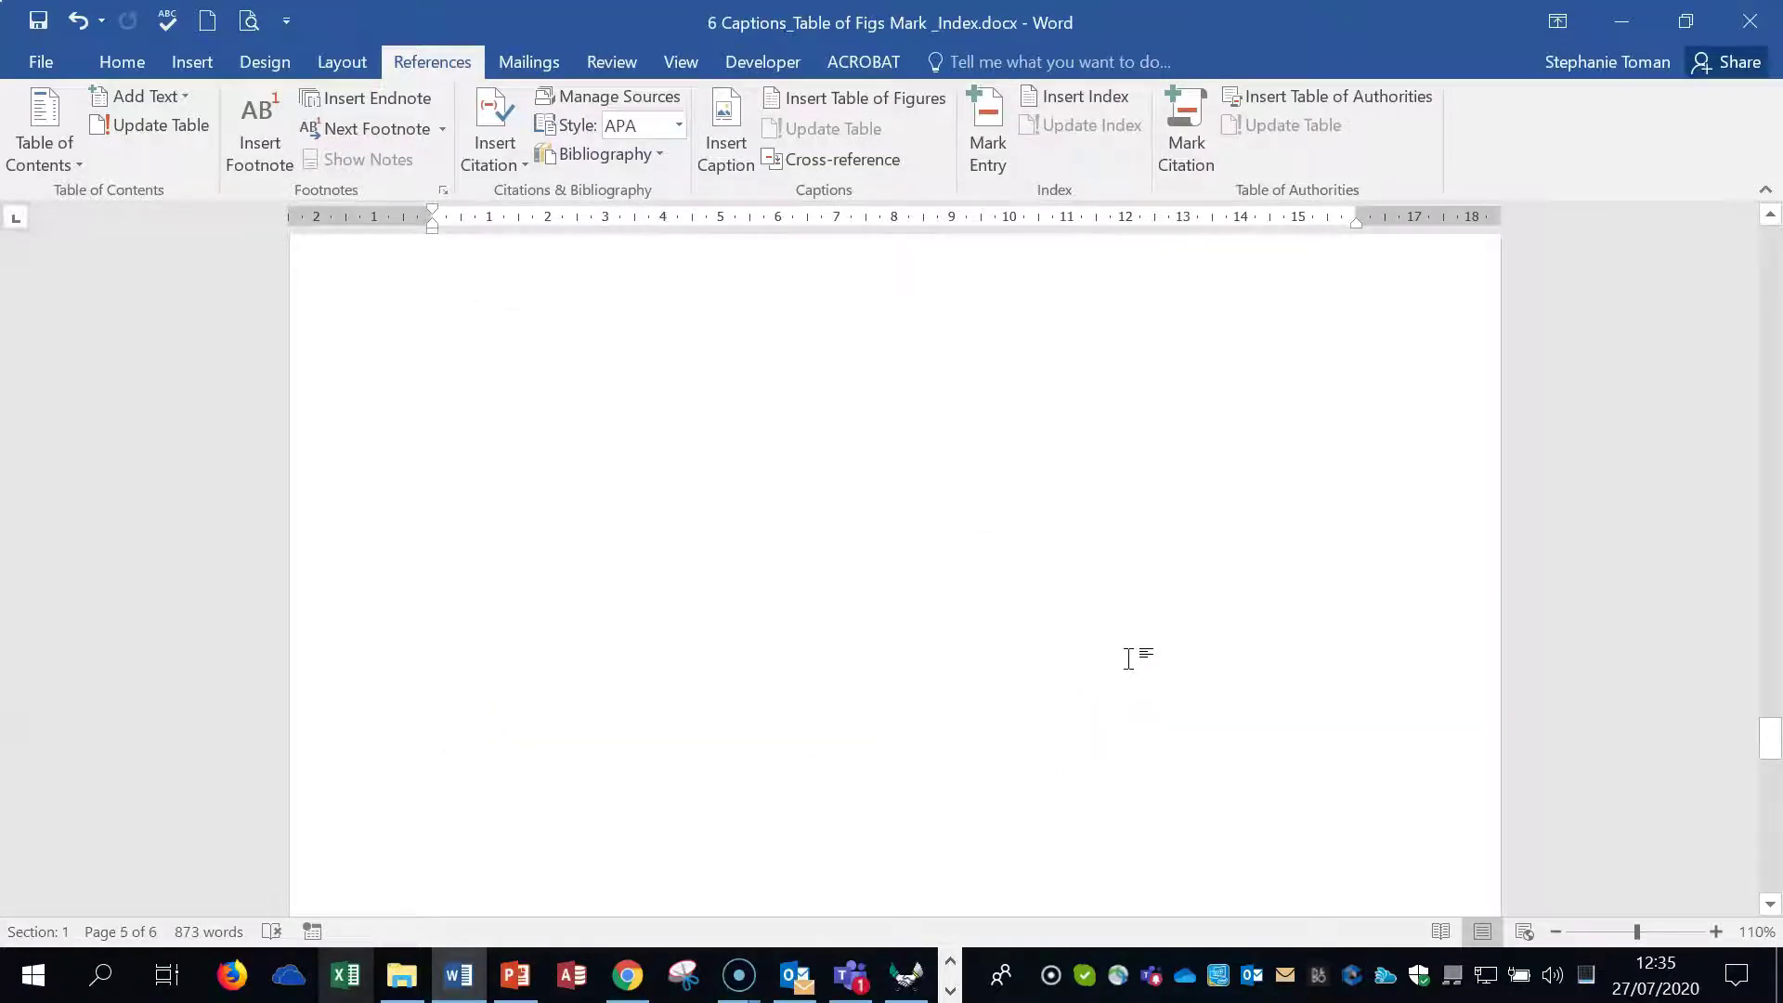
drag(1773, 740, 1775, 462)
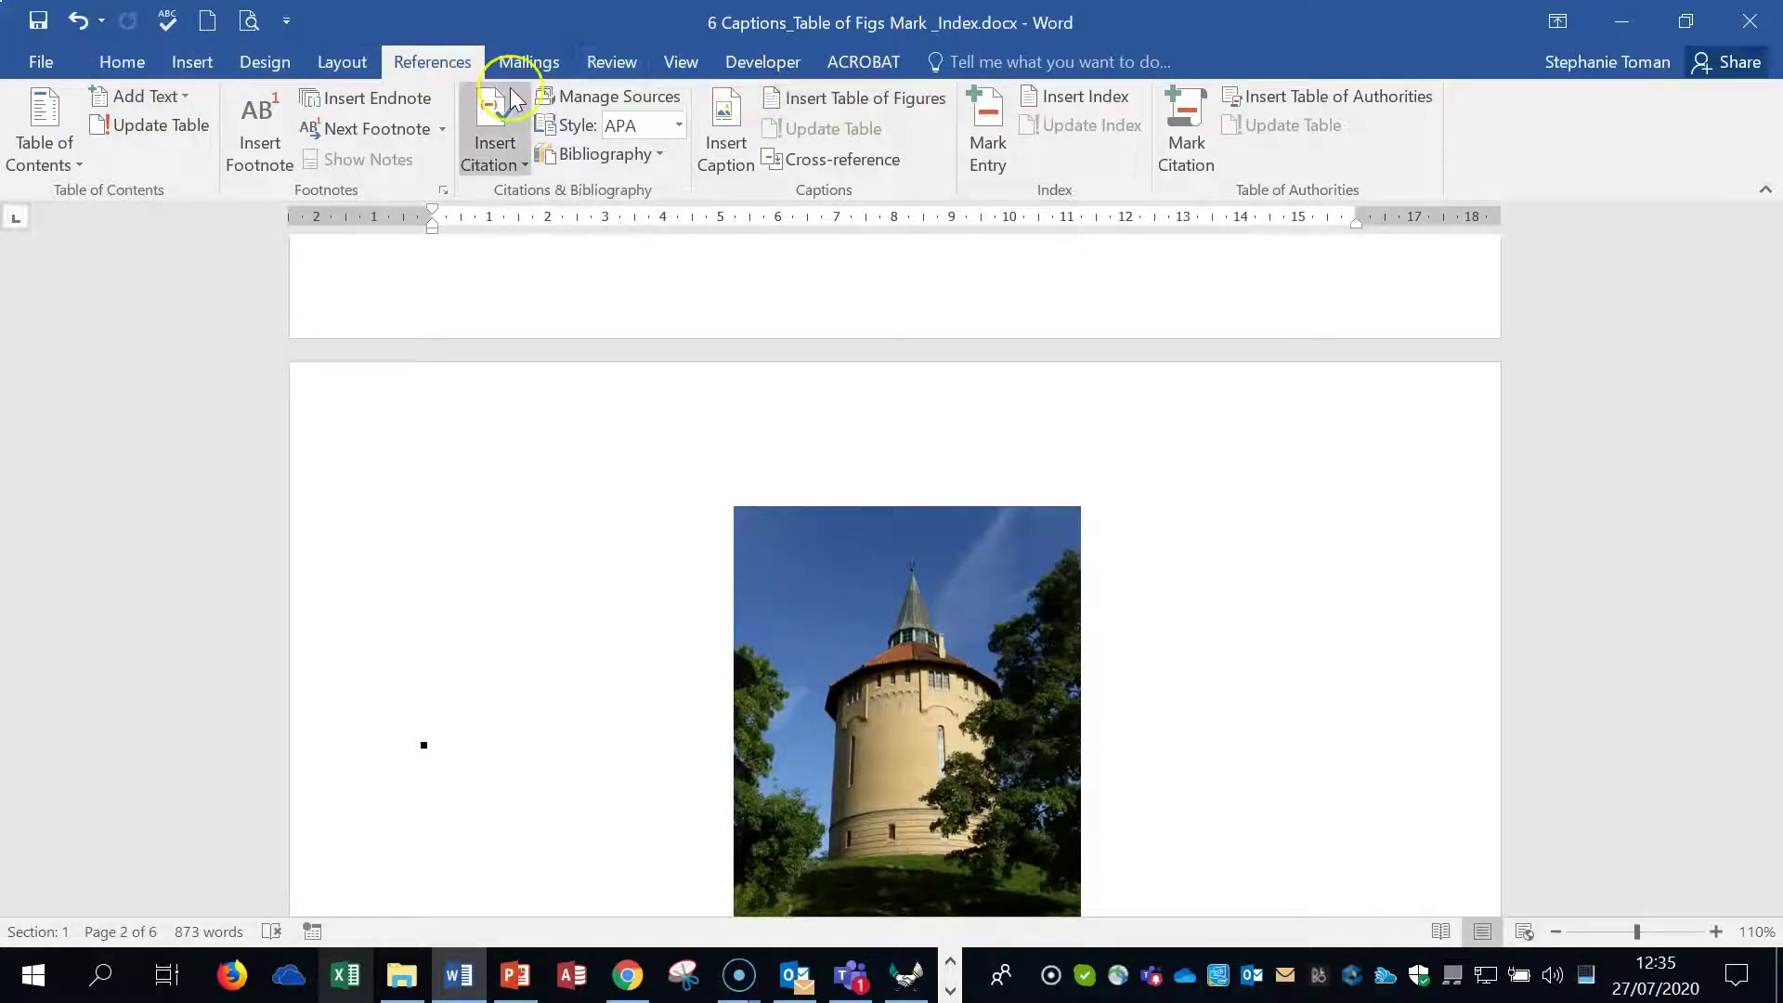
click(122, 62)
click(772, 102)
click(1280, 544)
scroll(1336, 530, down, 6)
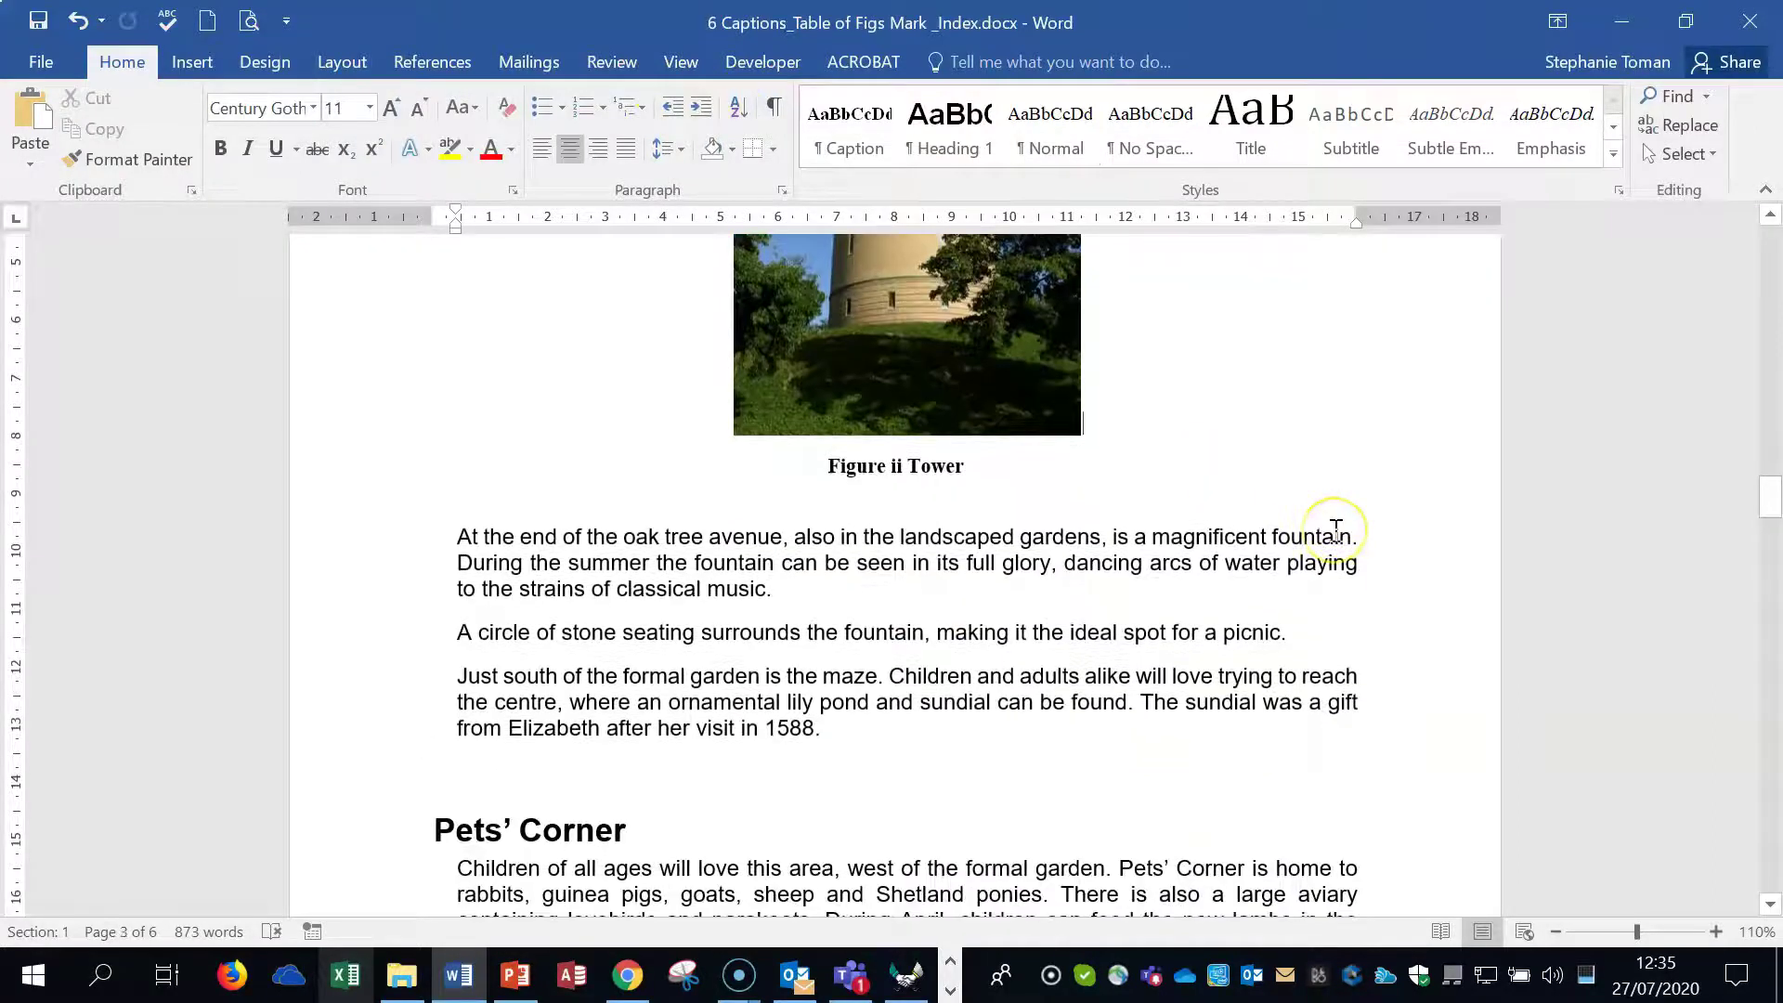
scroll(1335, 530, up, 15)
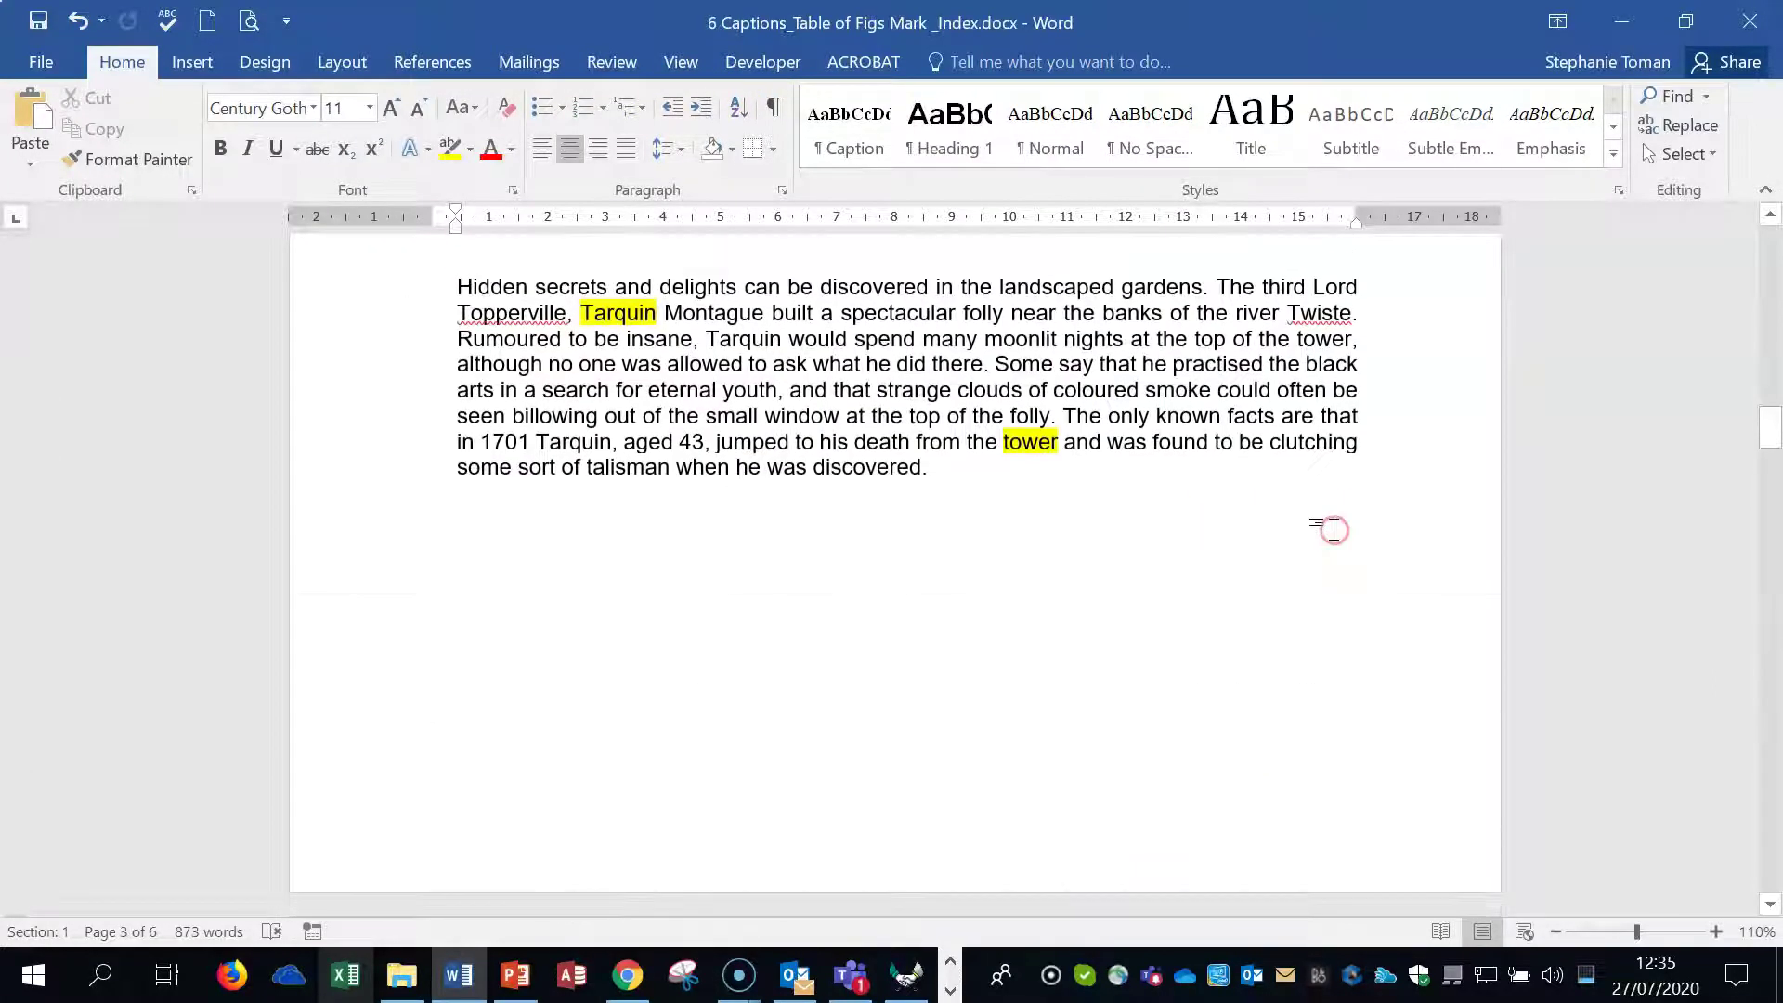
scroll(1314, 545, up, 6)
Compare the marked word House in its heading with the House entry in the index on page 6.
click(554, 573)
drag(1768, 360, 1743, 819)
click(421, 675)
click(442, 687)
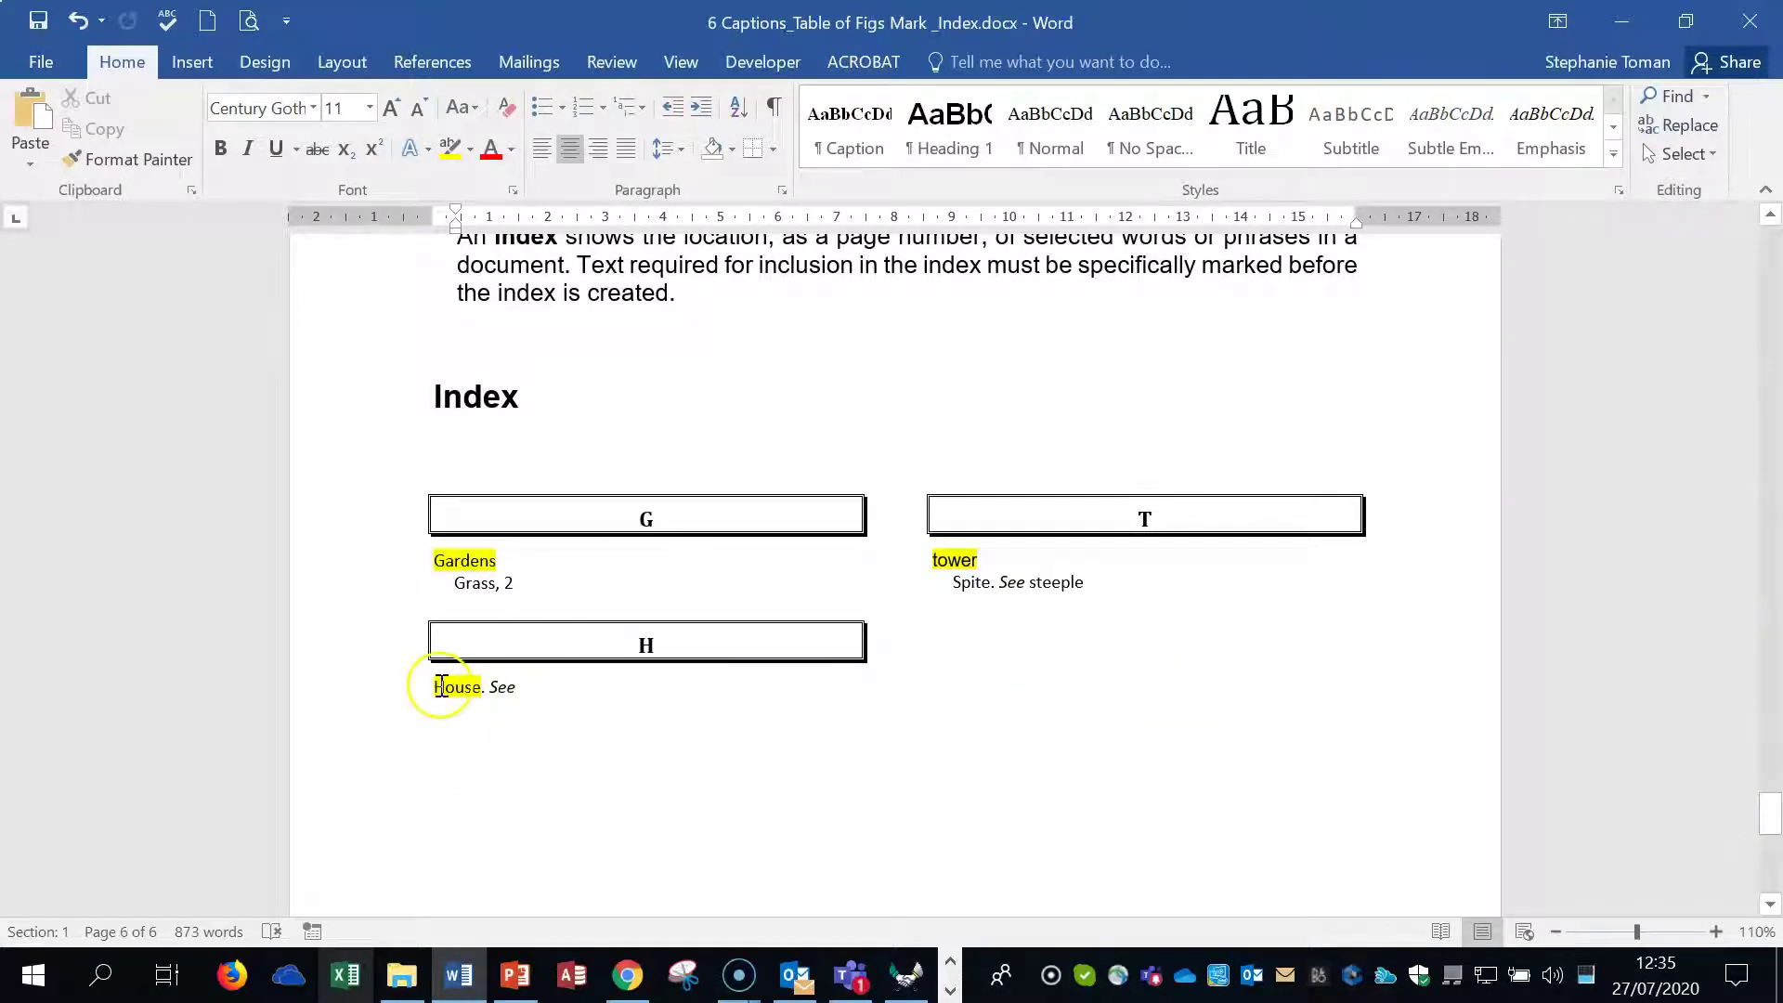
mouse_move(1769, 808)
mouse_down()
mouse_move(1776, 773)
mouse_move(1772, 832)
mouse_up()
click(446, 426)
click(543, 432)
click(1031, 507)
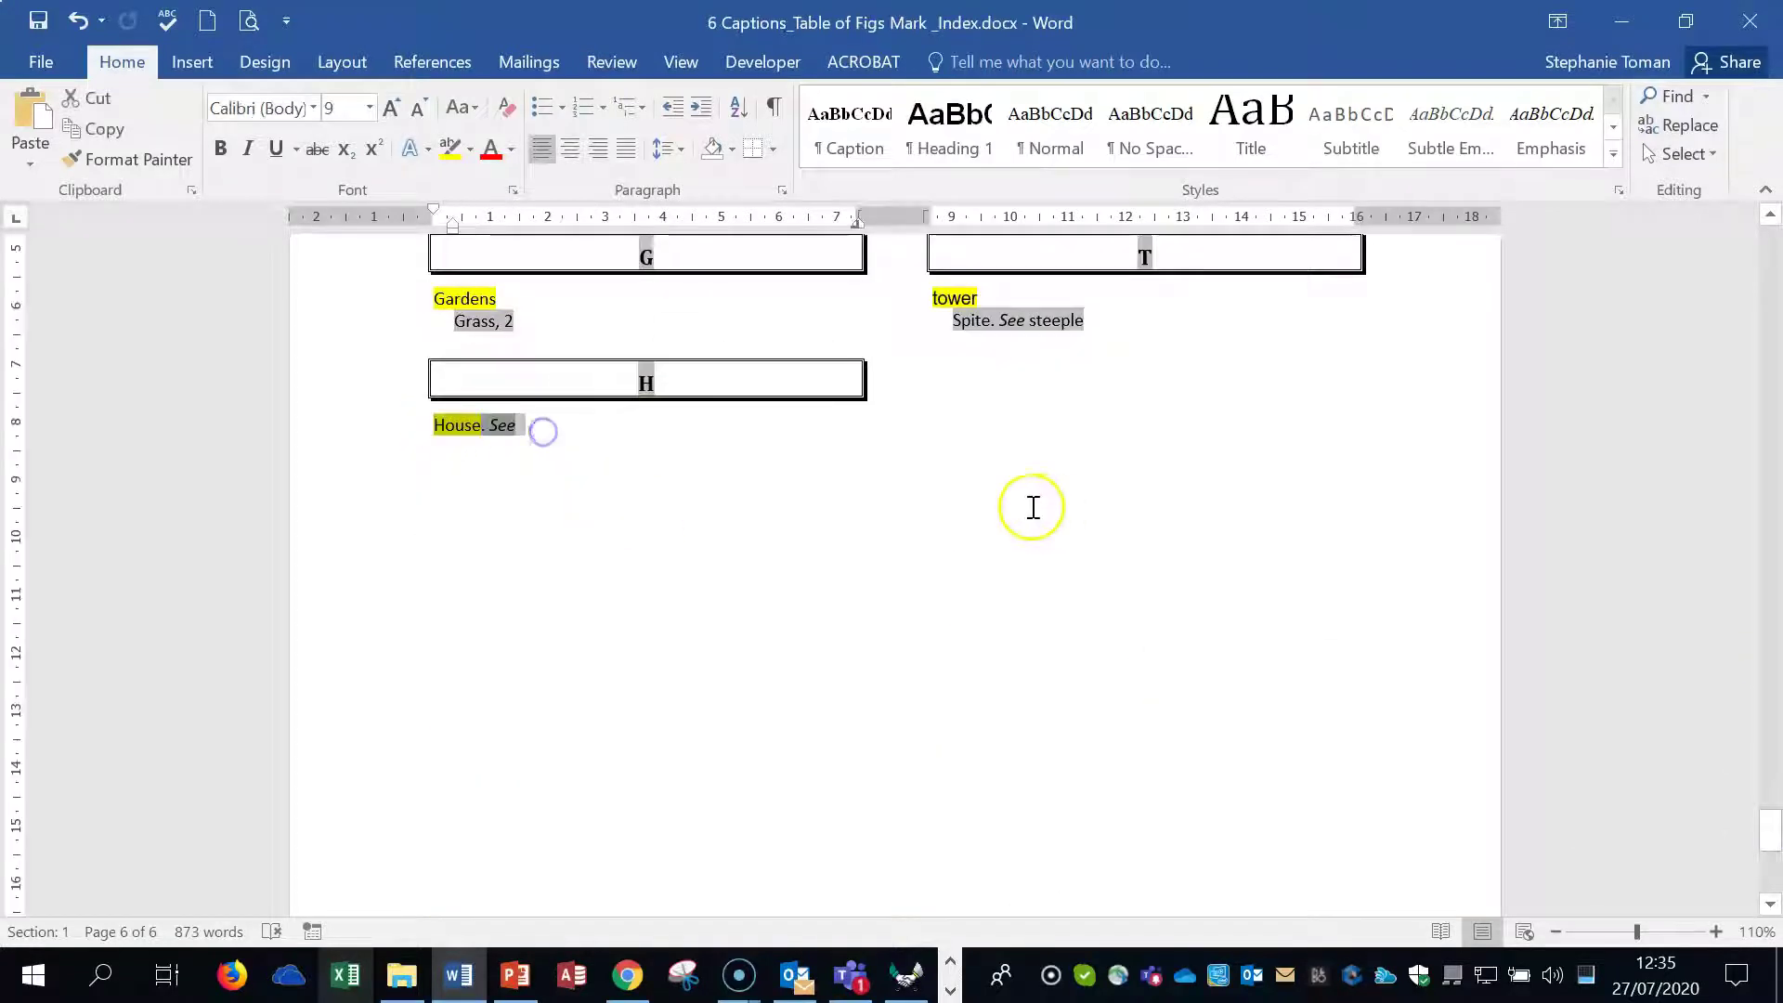
Show the formatting marks and delete the XE index field after House in the heading The House.
drag(1770, 822, 1755, 326)
click(775, 105)
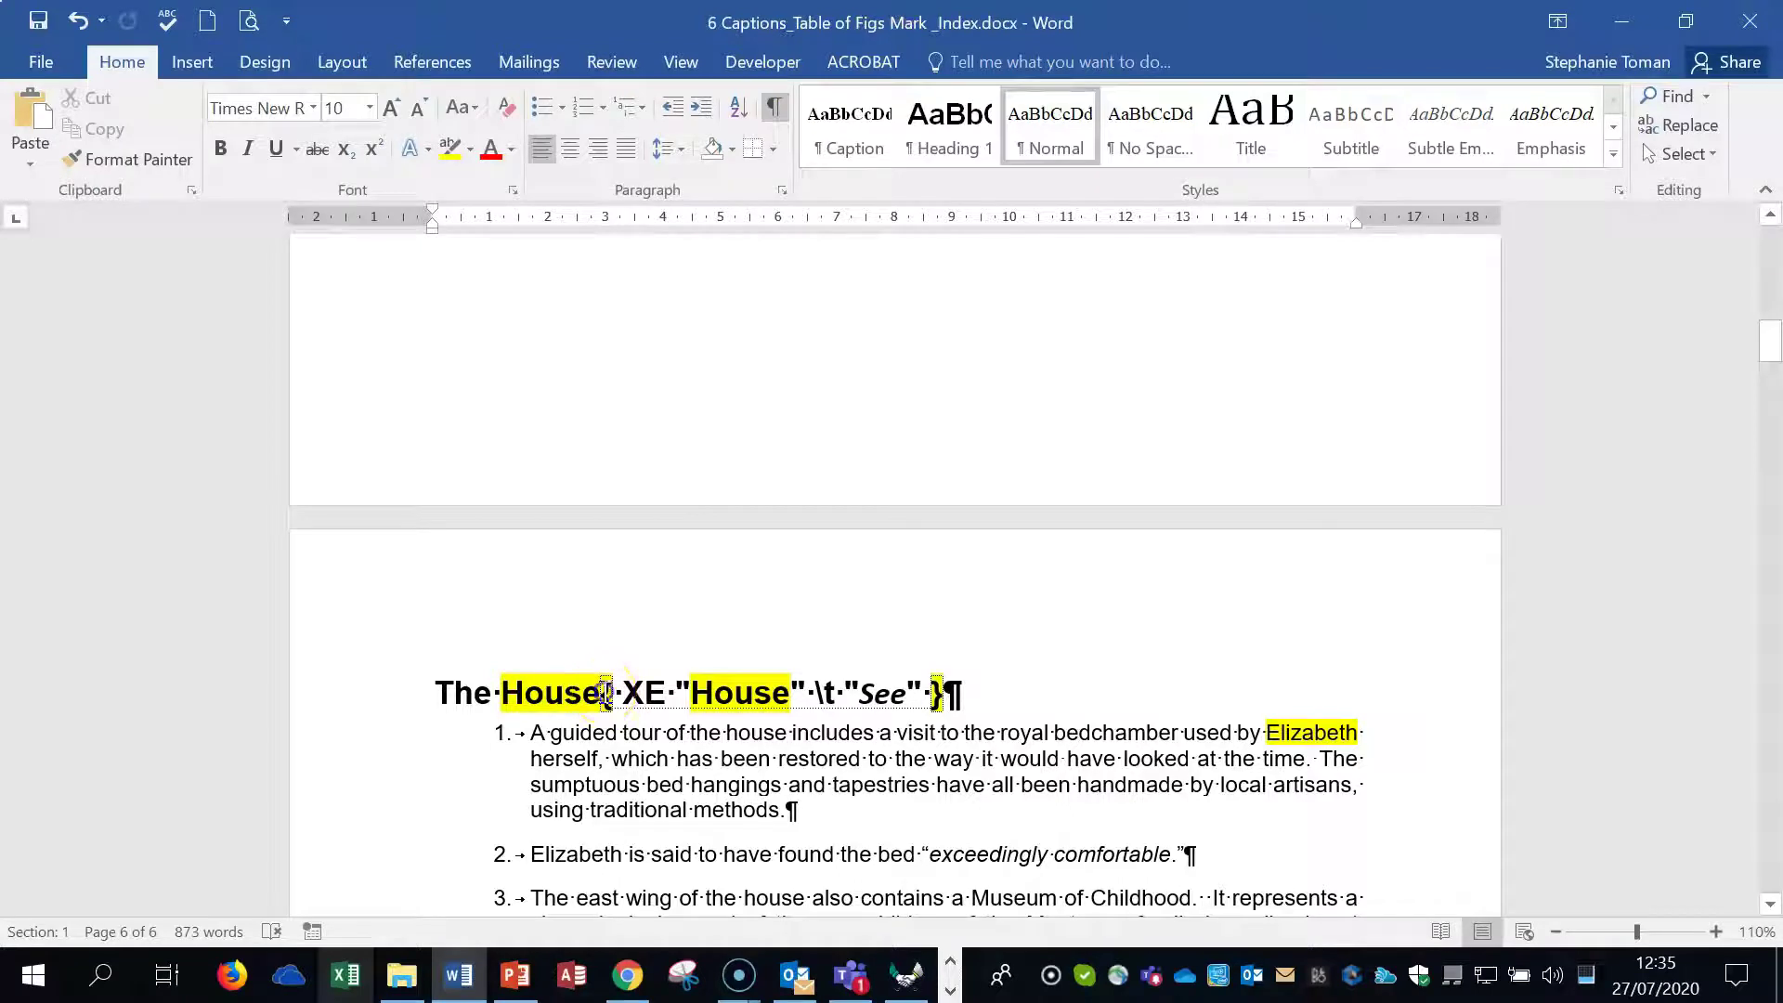
click(842, 698)
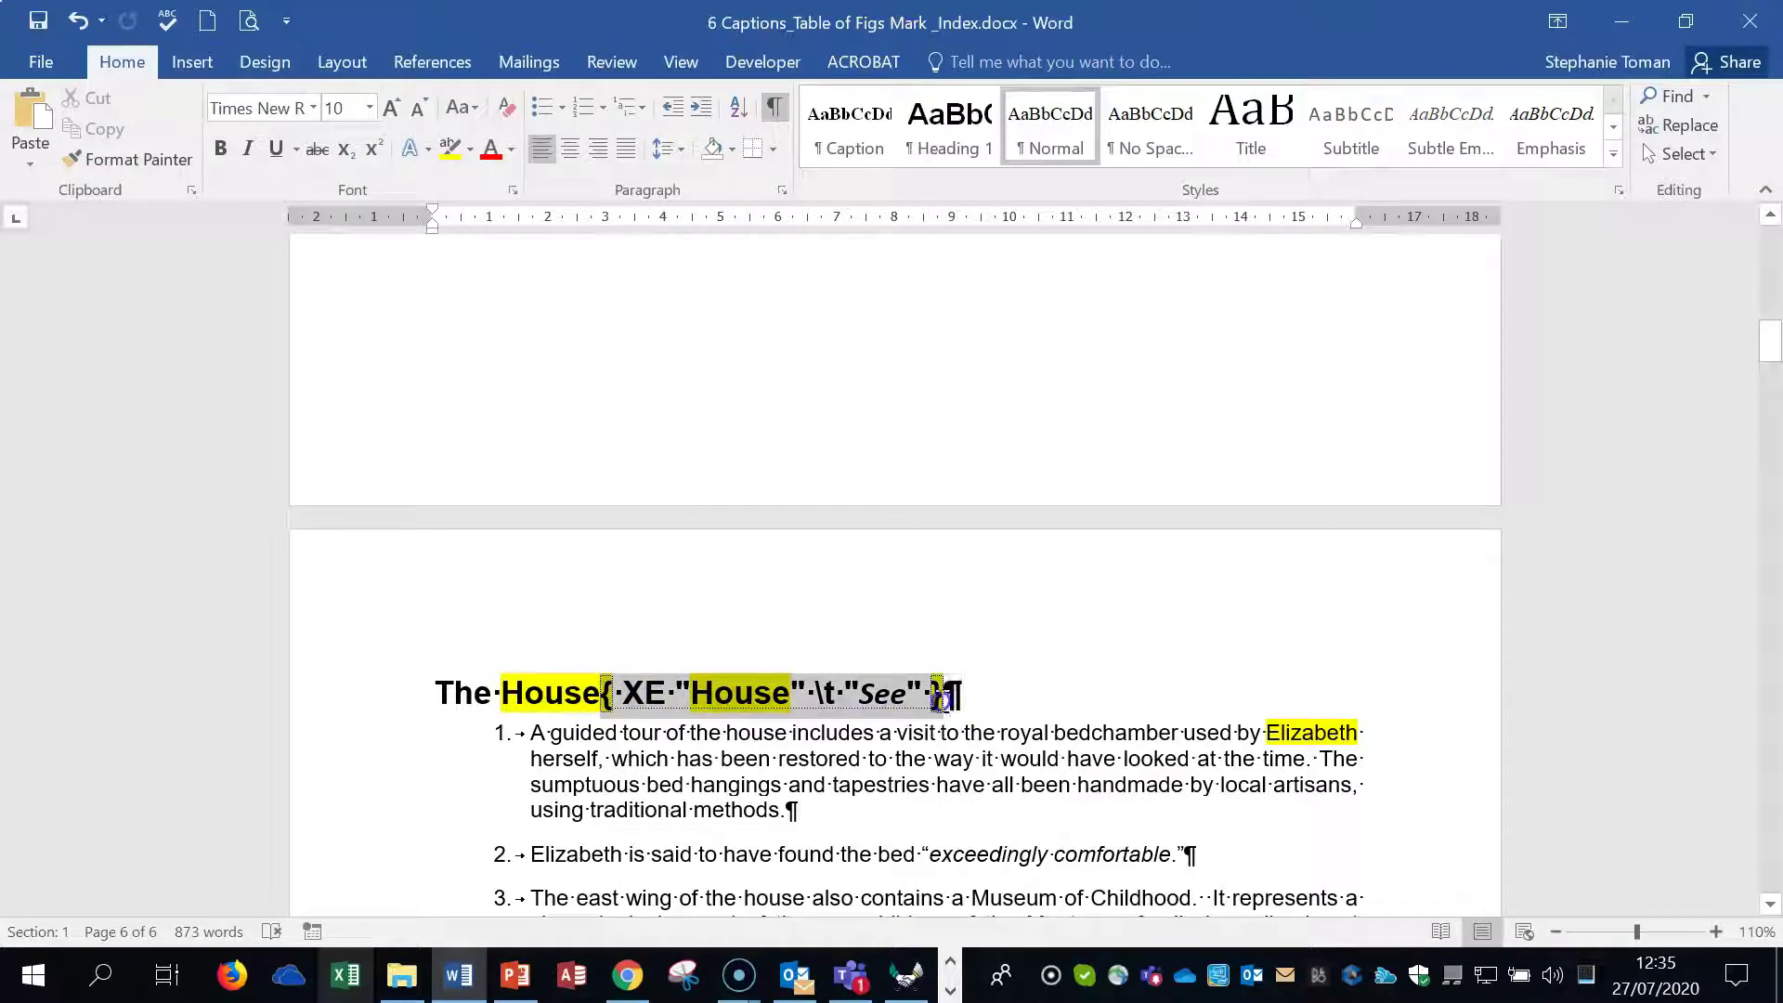
drag(941, 699, 949, 697)
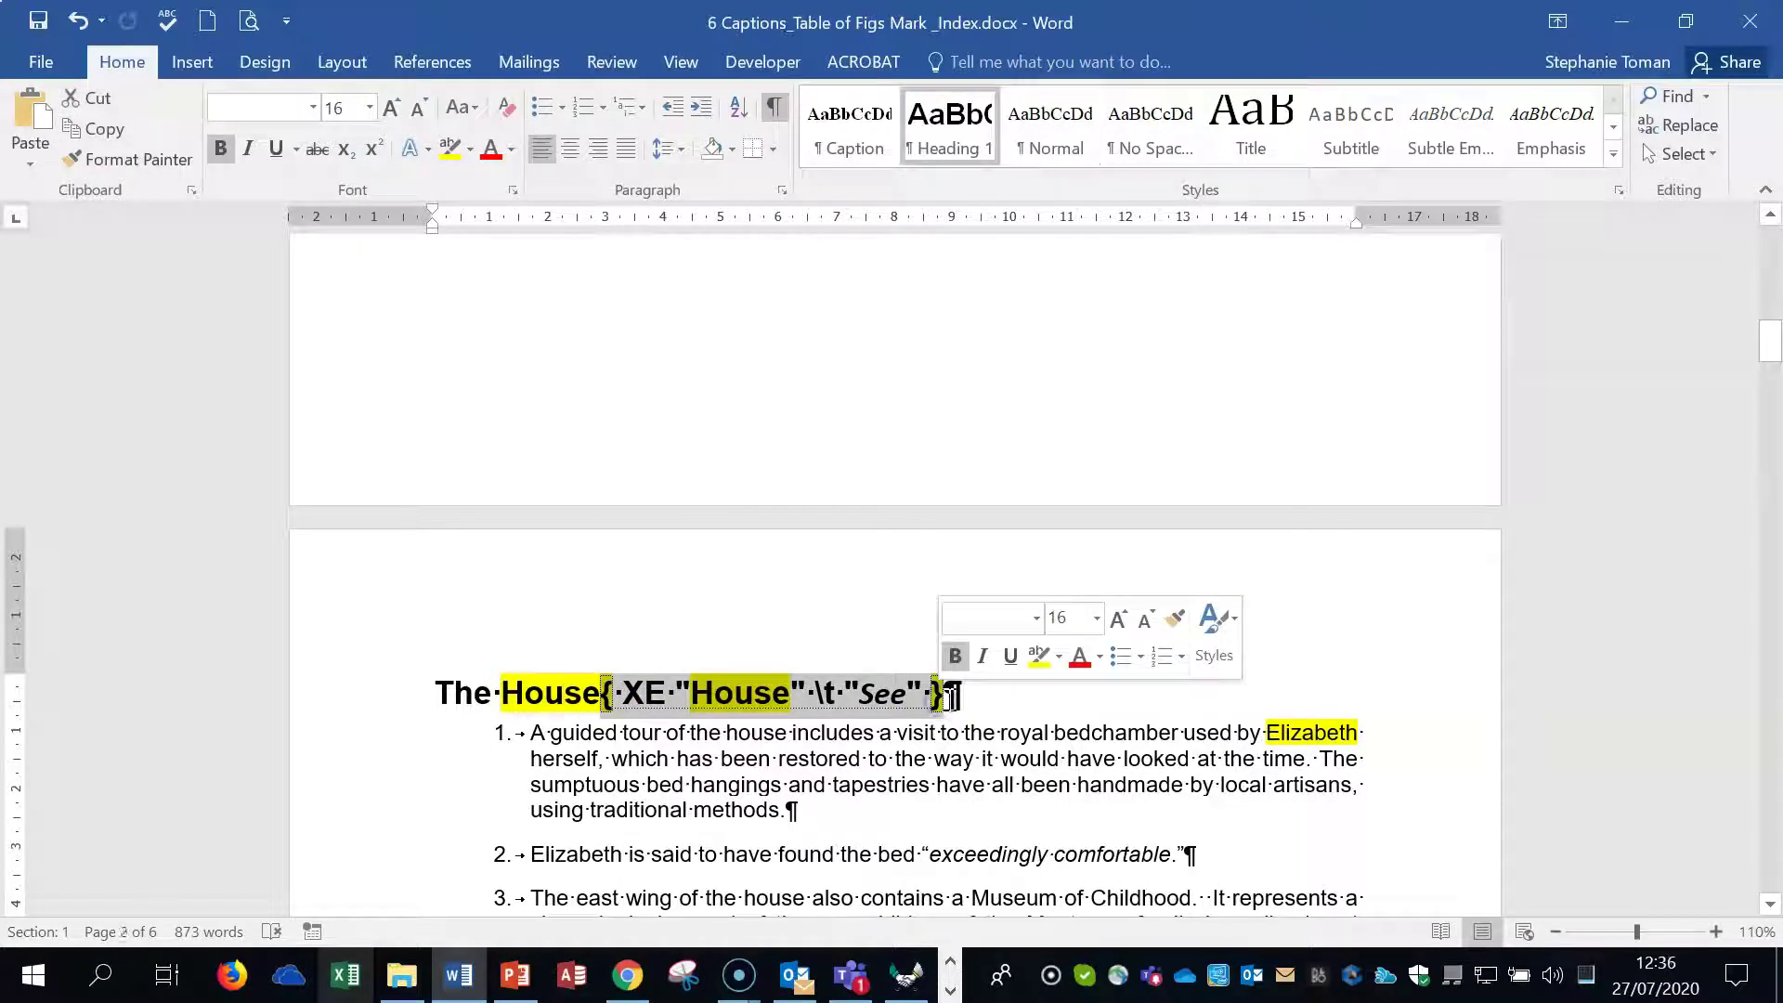
key(Delete)
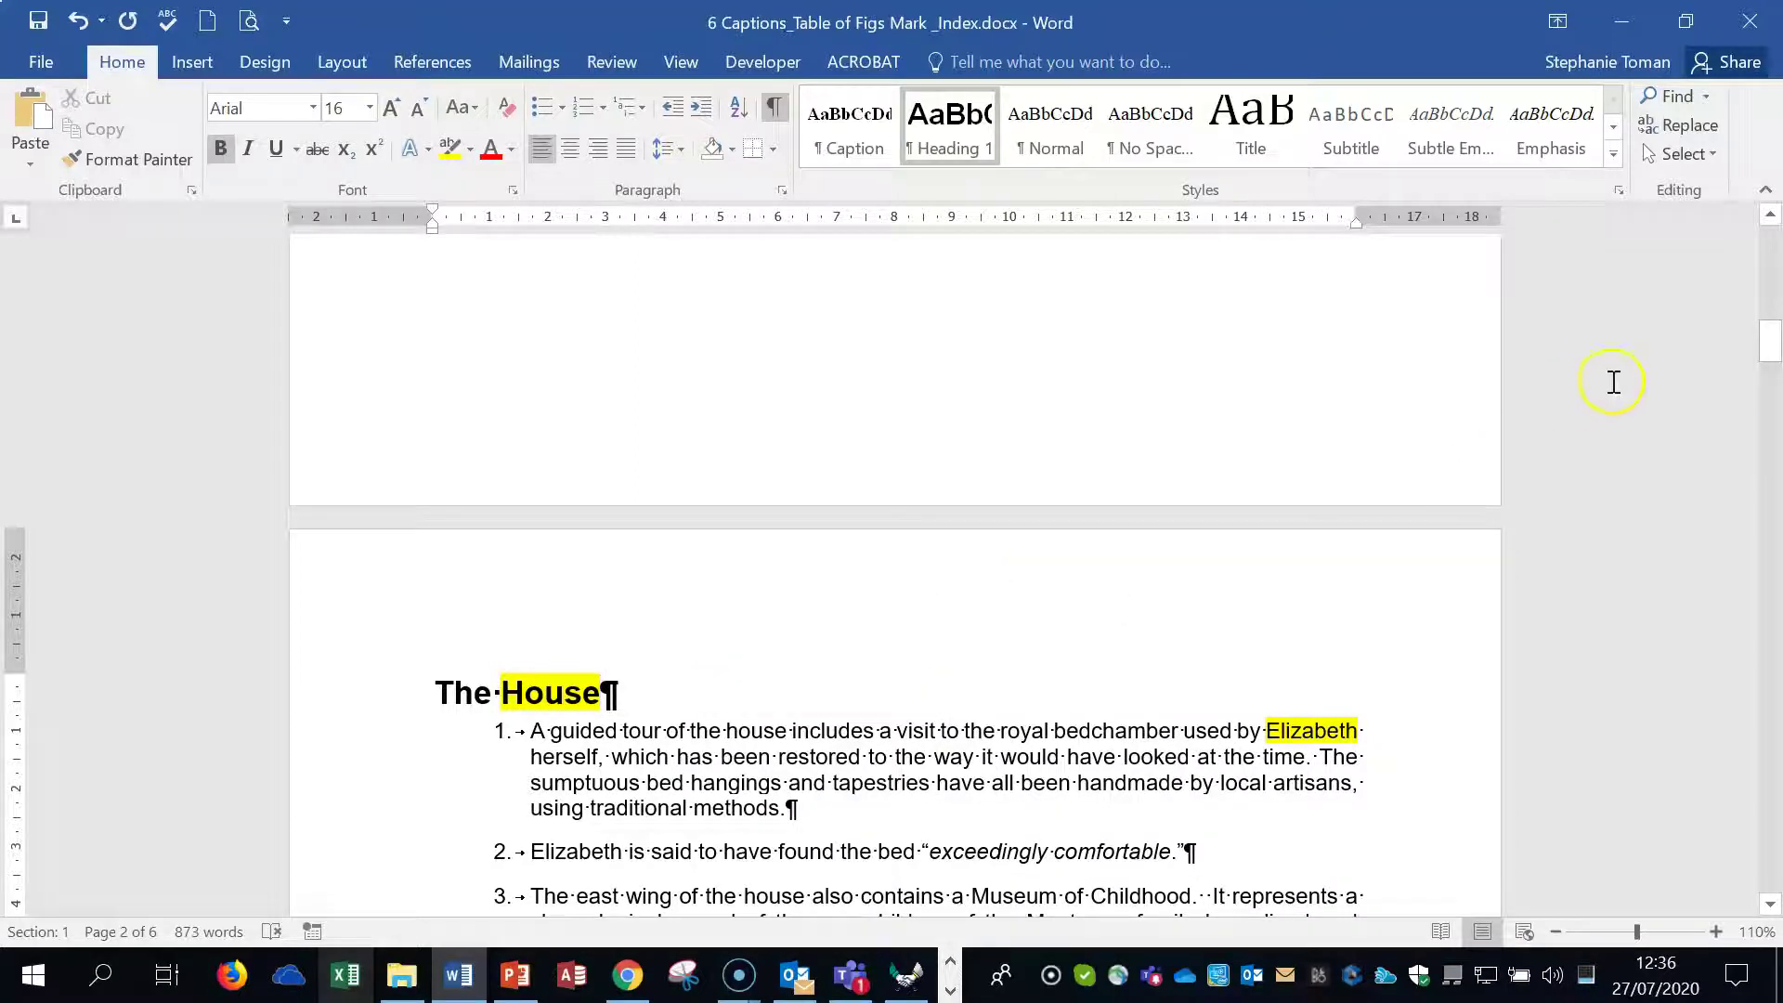
Update the index field on page 6 to reflect the removed House entry.
drag(1771, 343, 1770, 801)
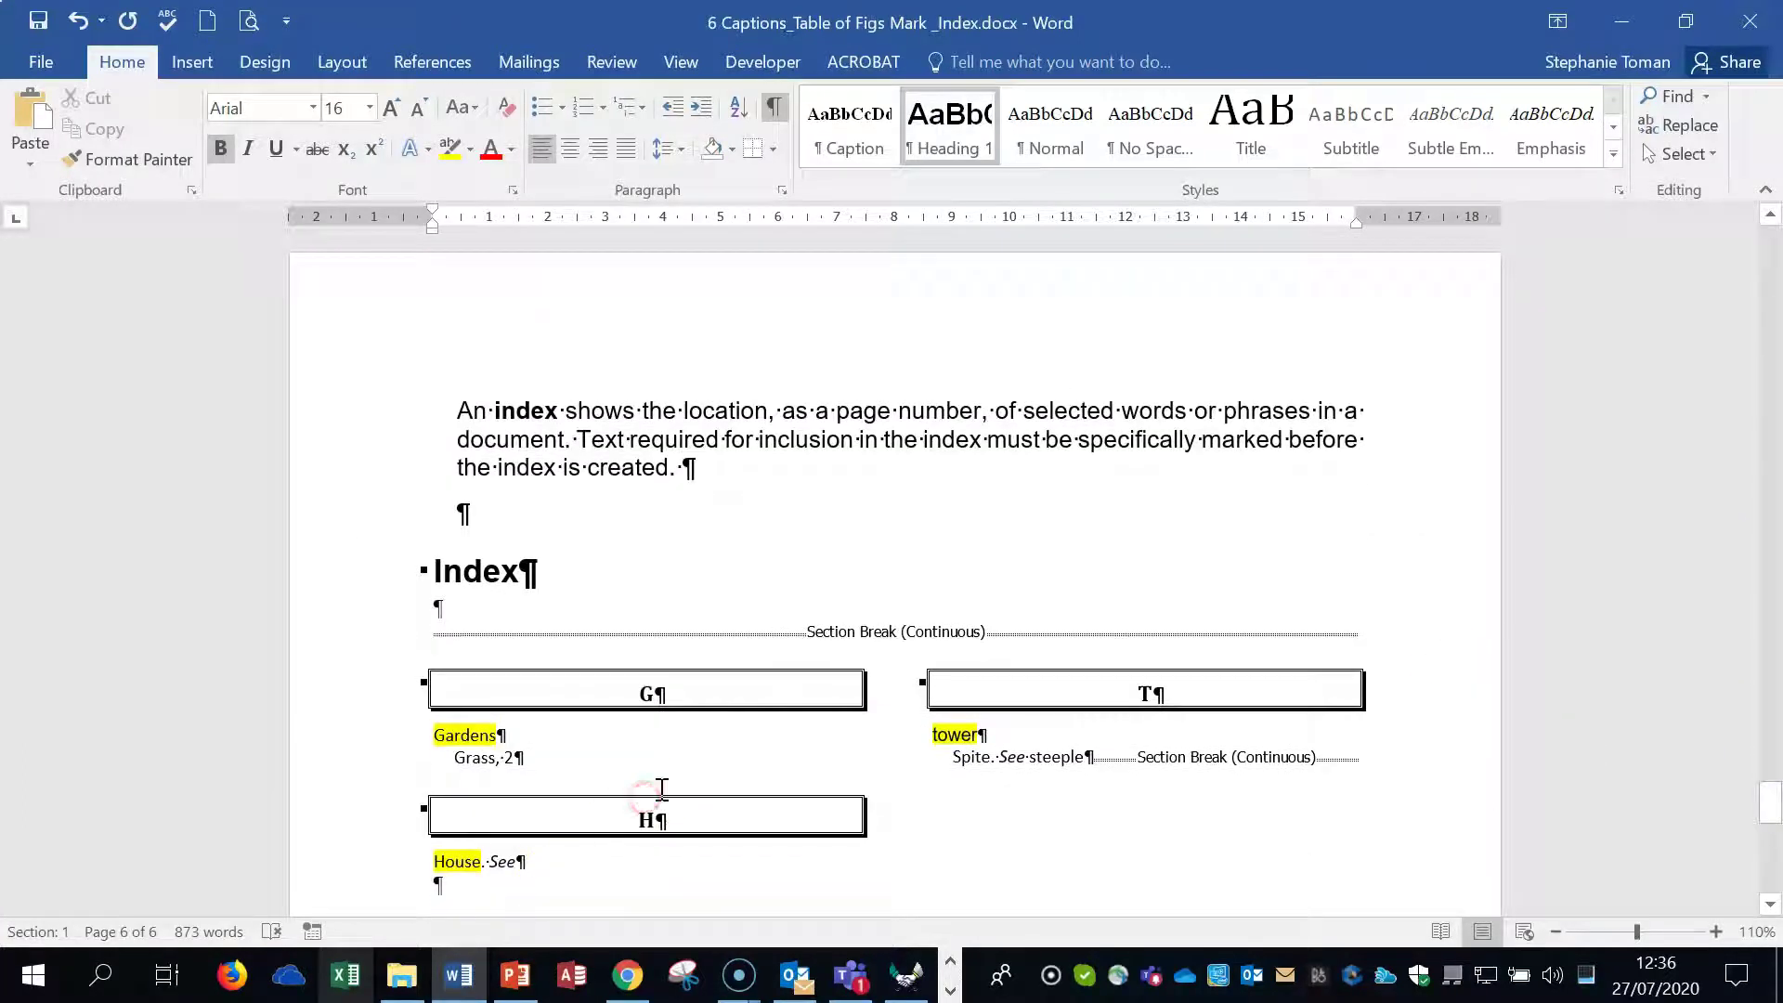
right_click(708, 764)
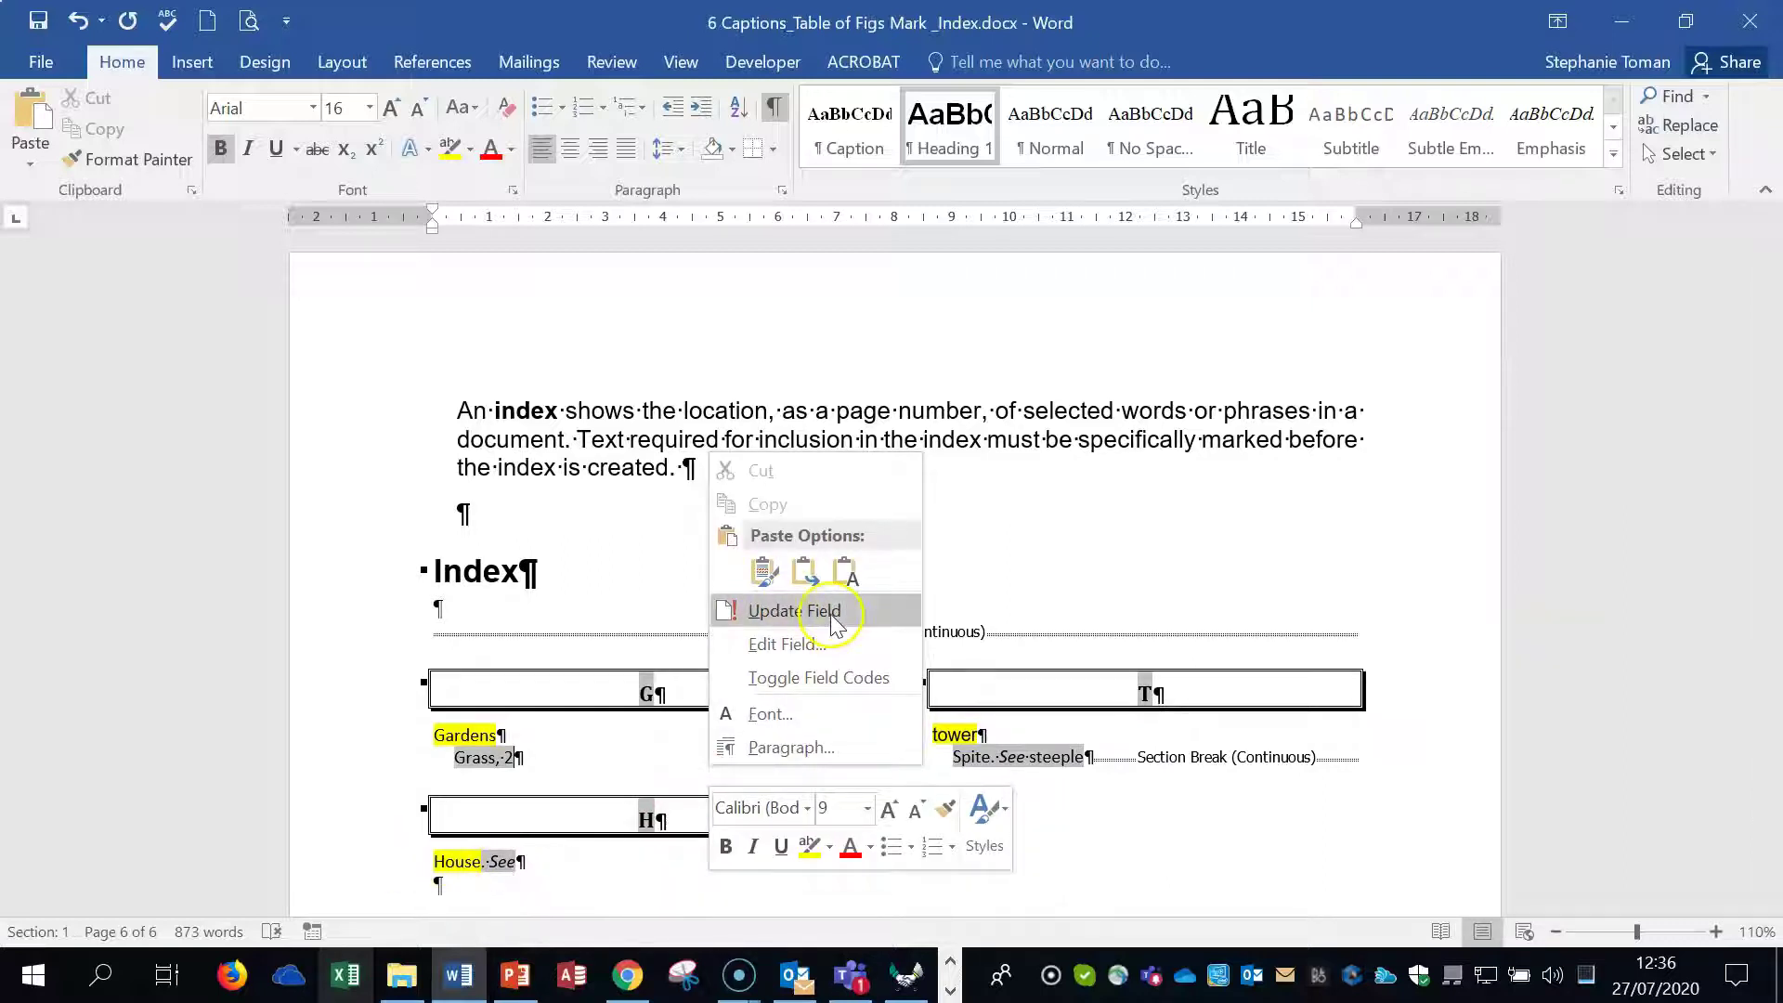
click(795, 612)
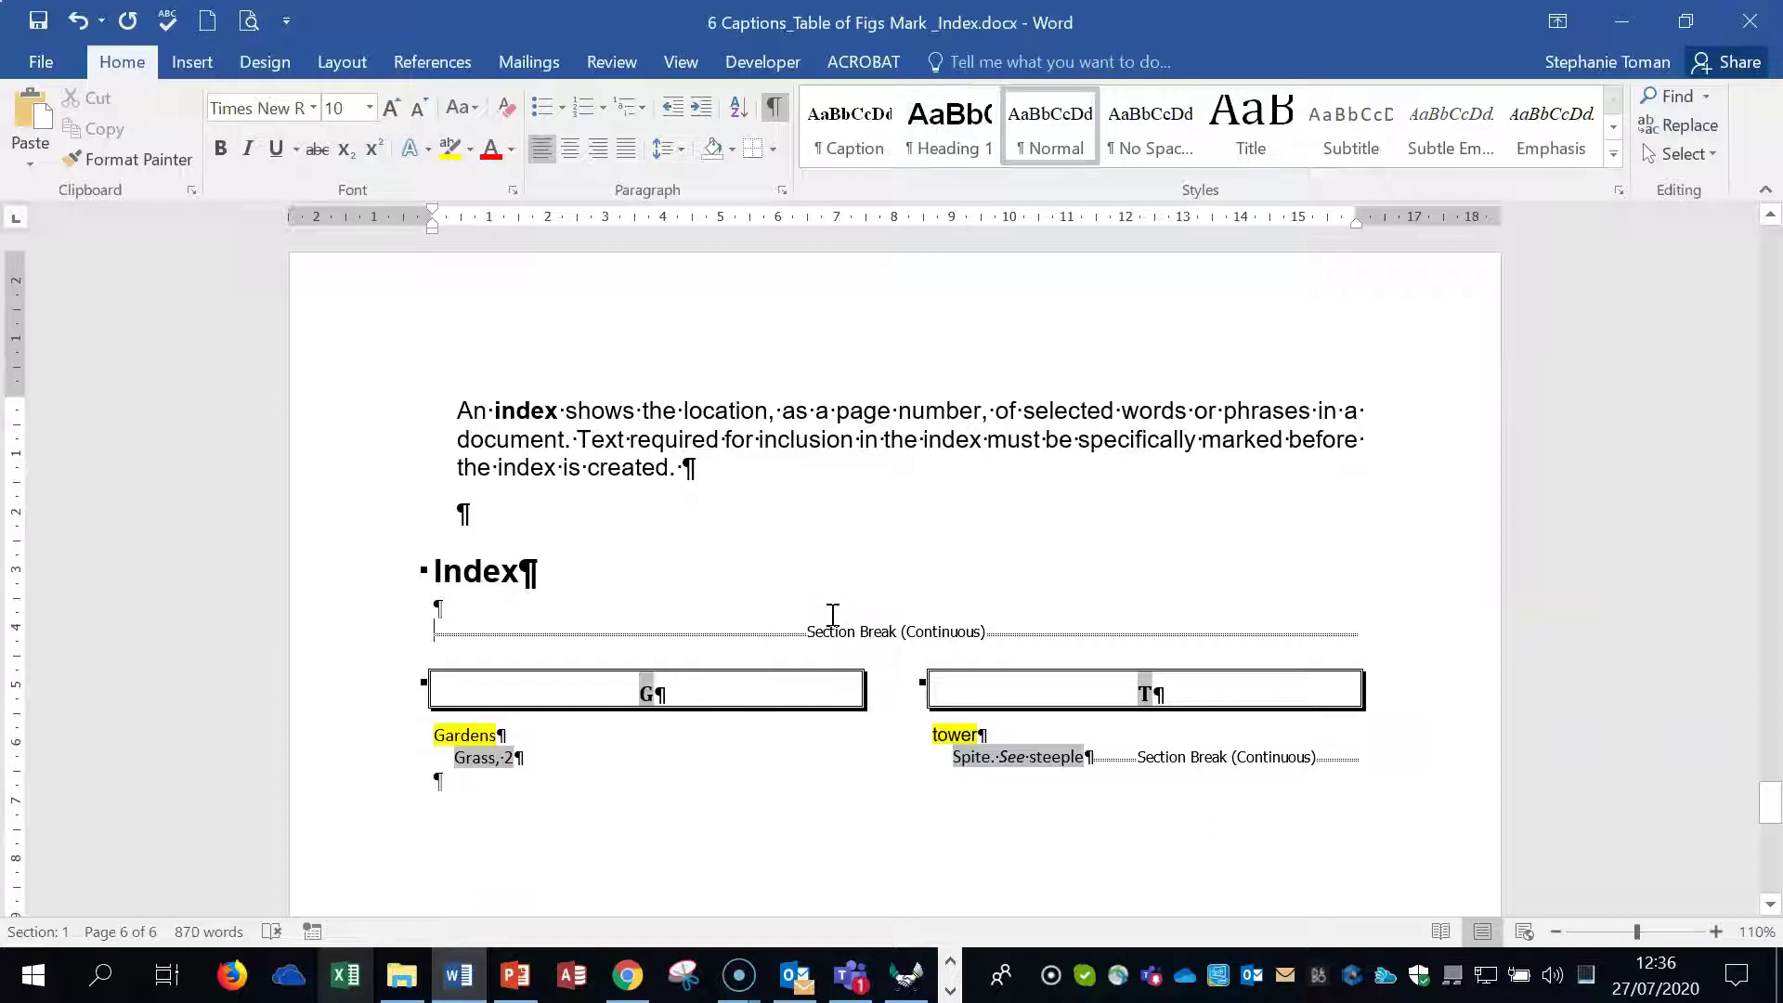
click(1509, 560)
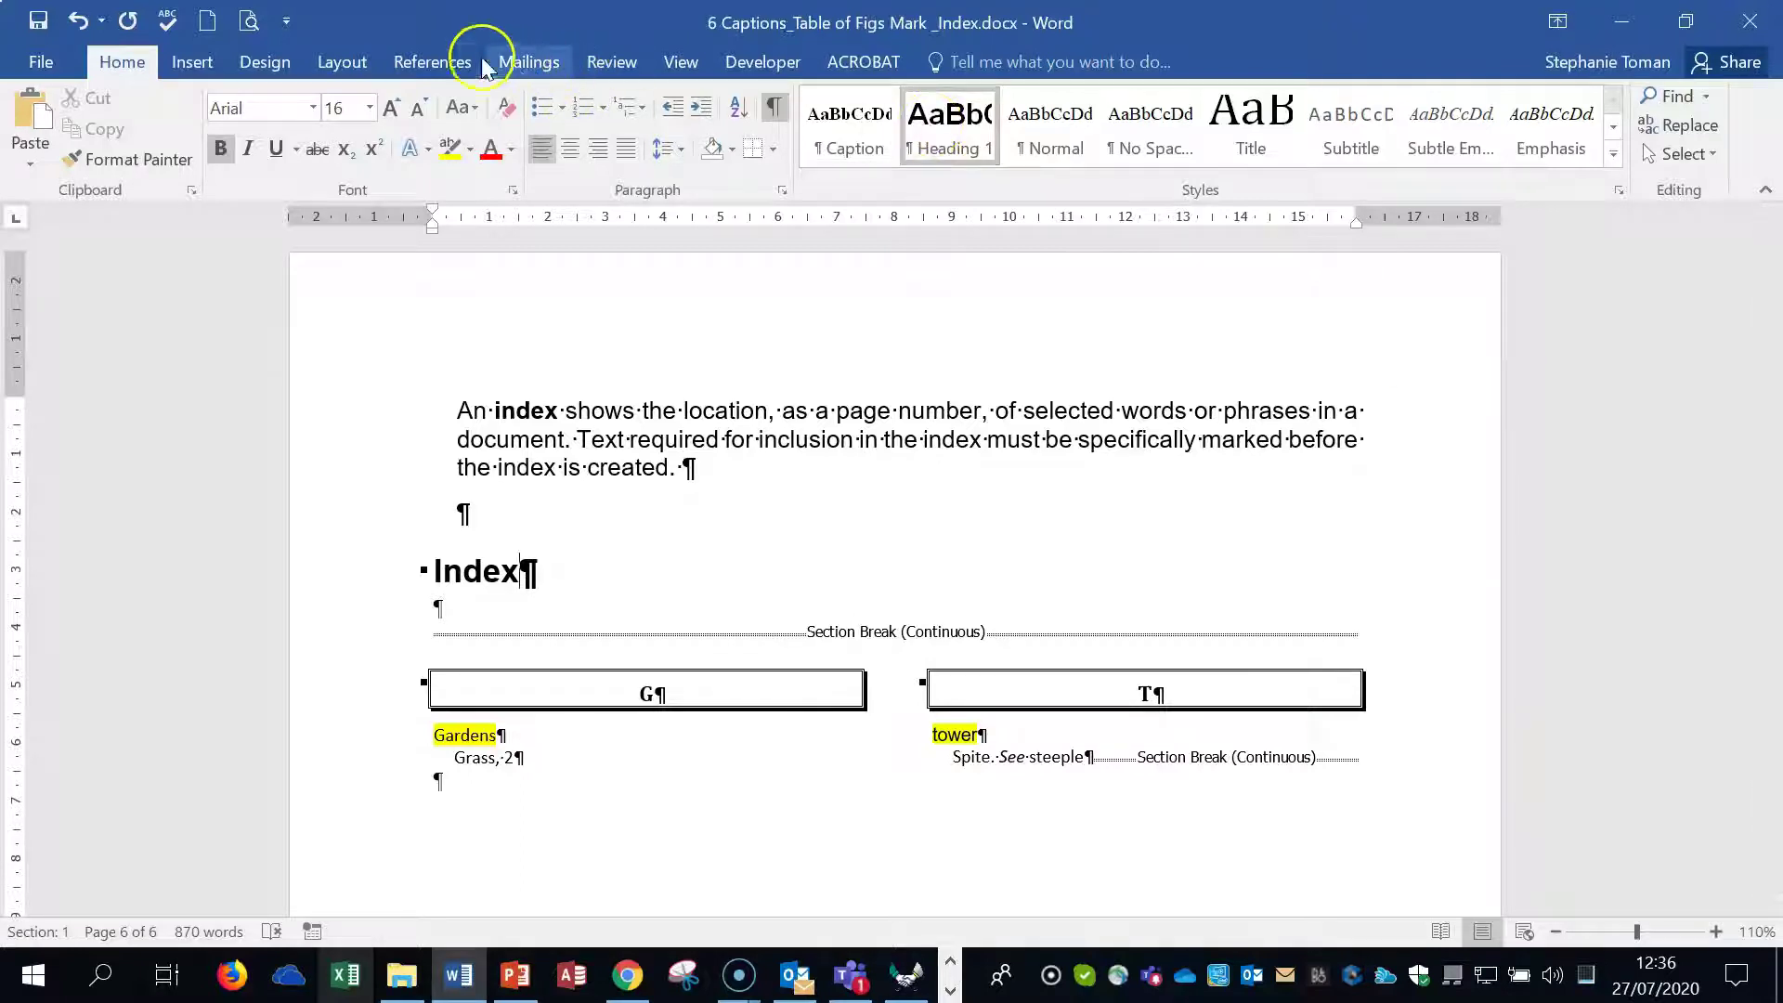
click(451, 63)
click(424, 569)
click(990, 139)
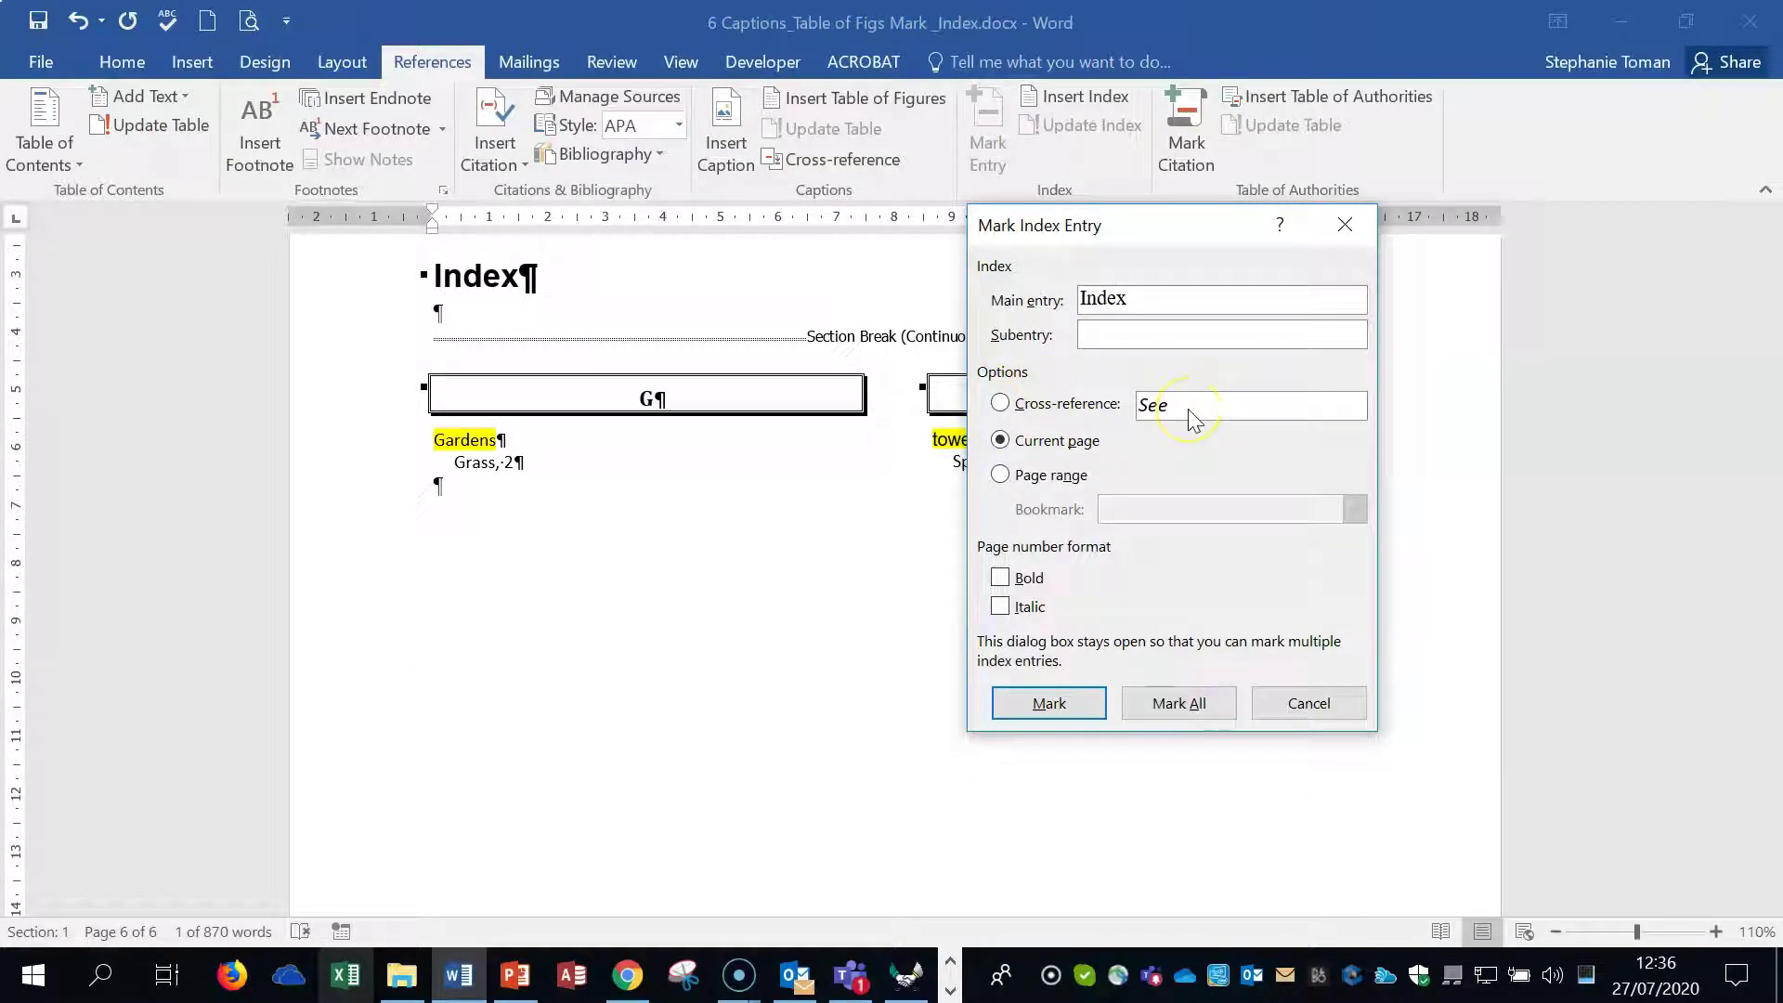
click(1323, 704)
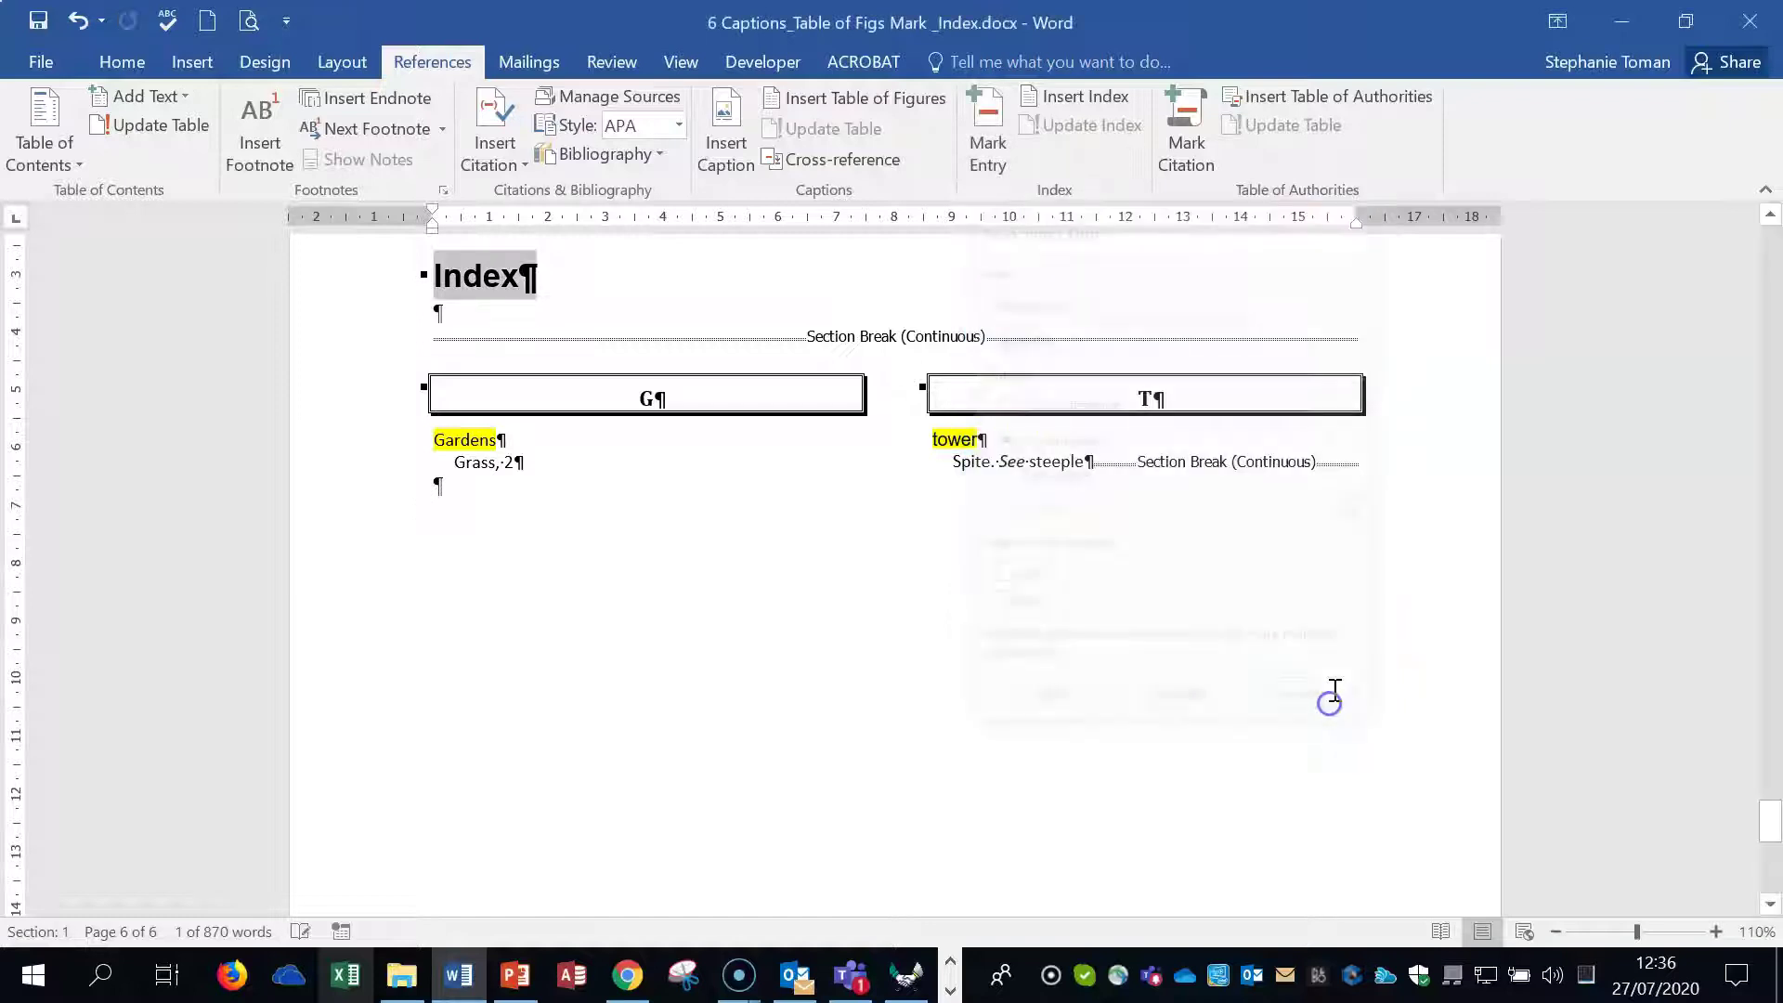
Review the document from the index back to the garden pages, and close it without saving the changes.
click(1118, 593)
scroll(1119, 593, up, 10)
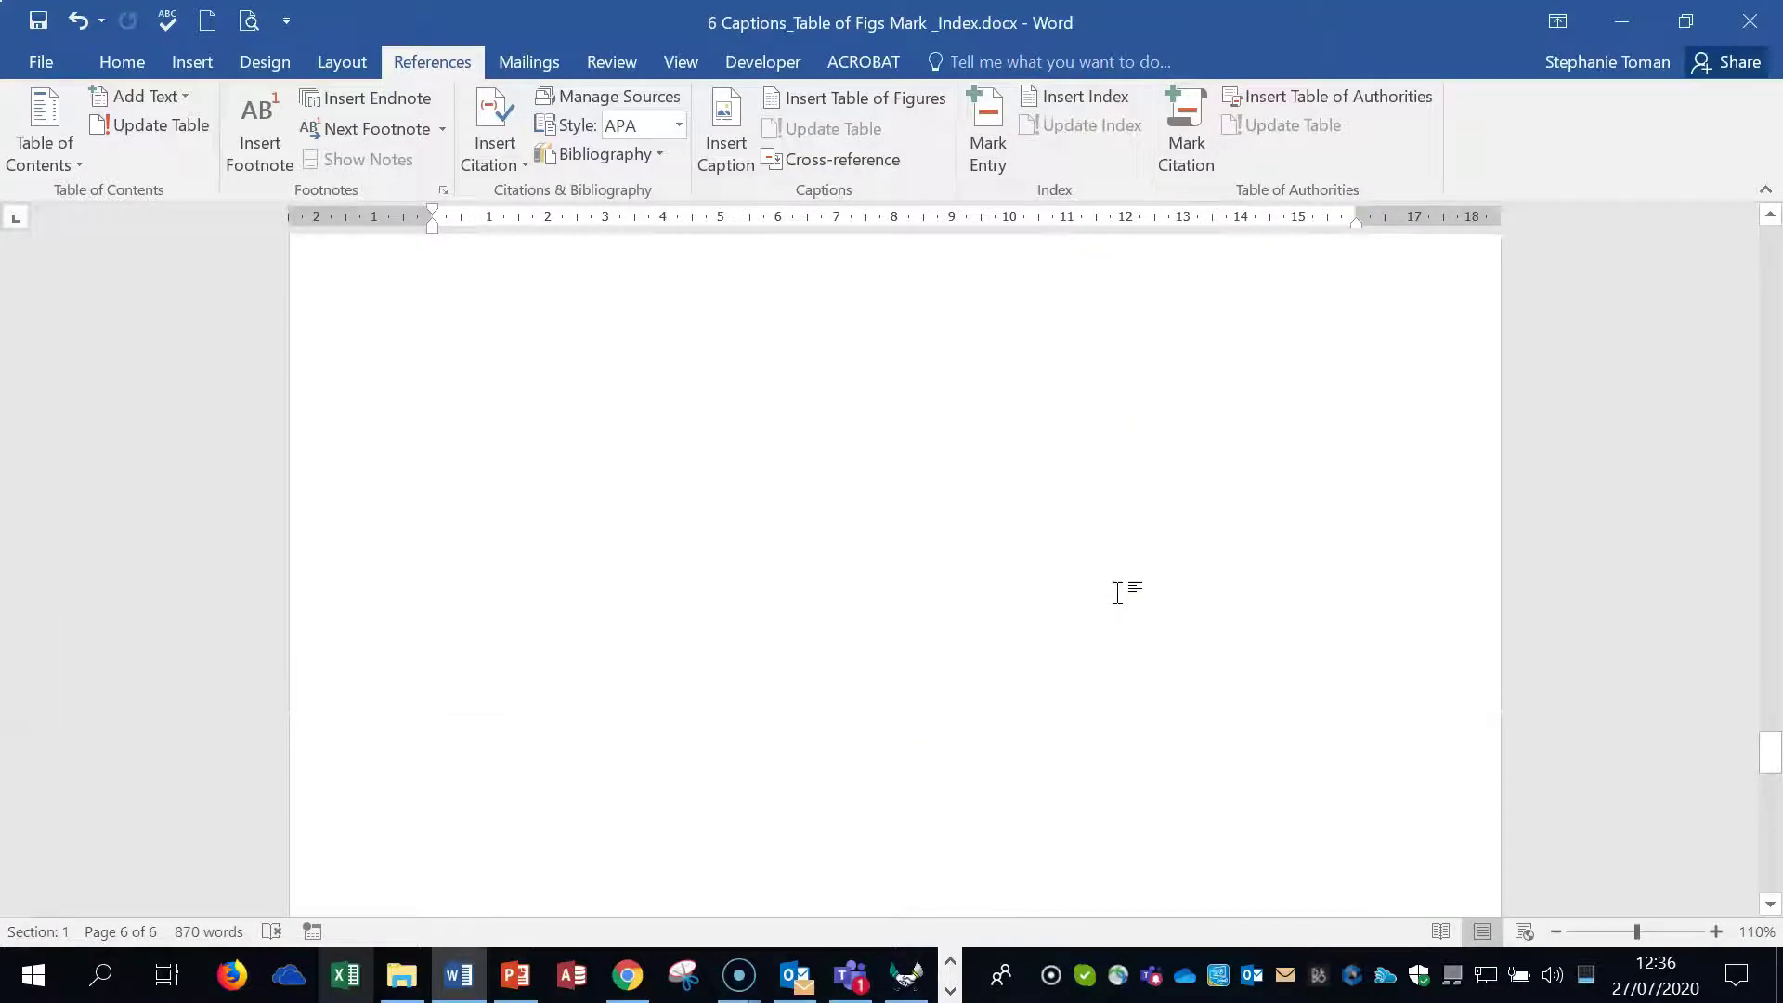
scroll(1568, 562, up, 5)
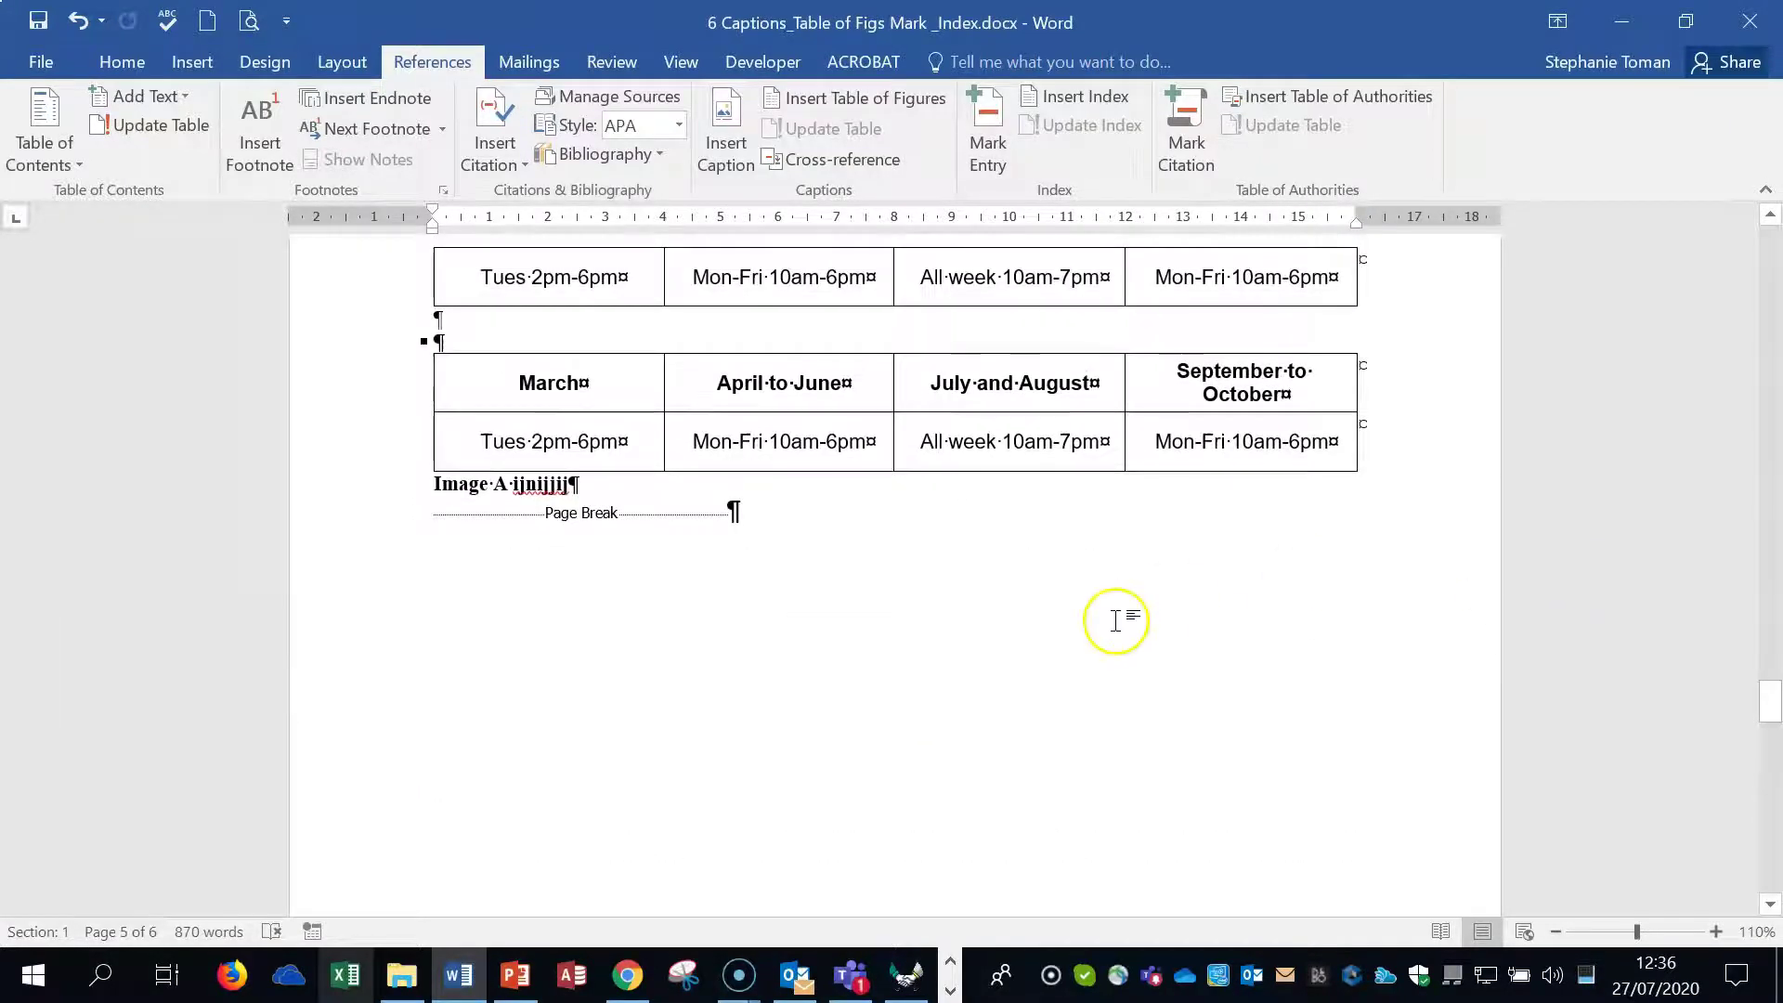
scroll(1115, 620, up, 12)
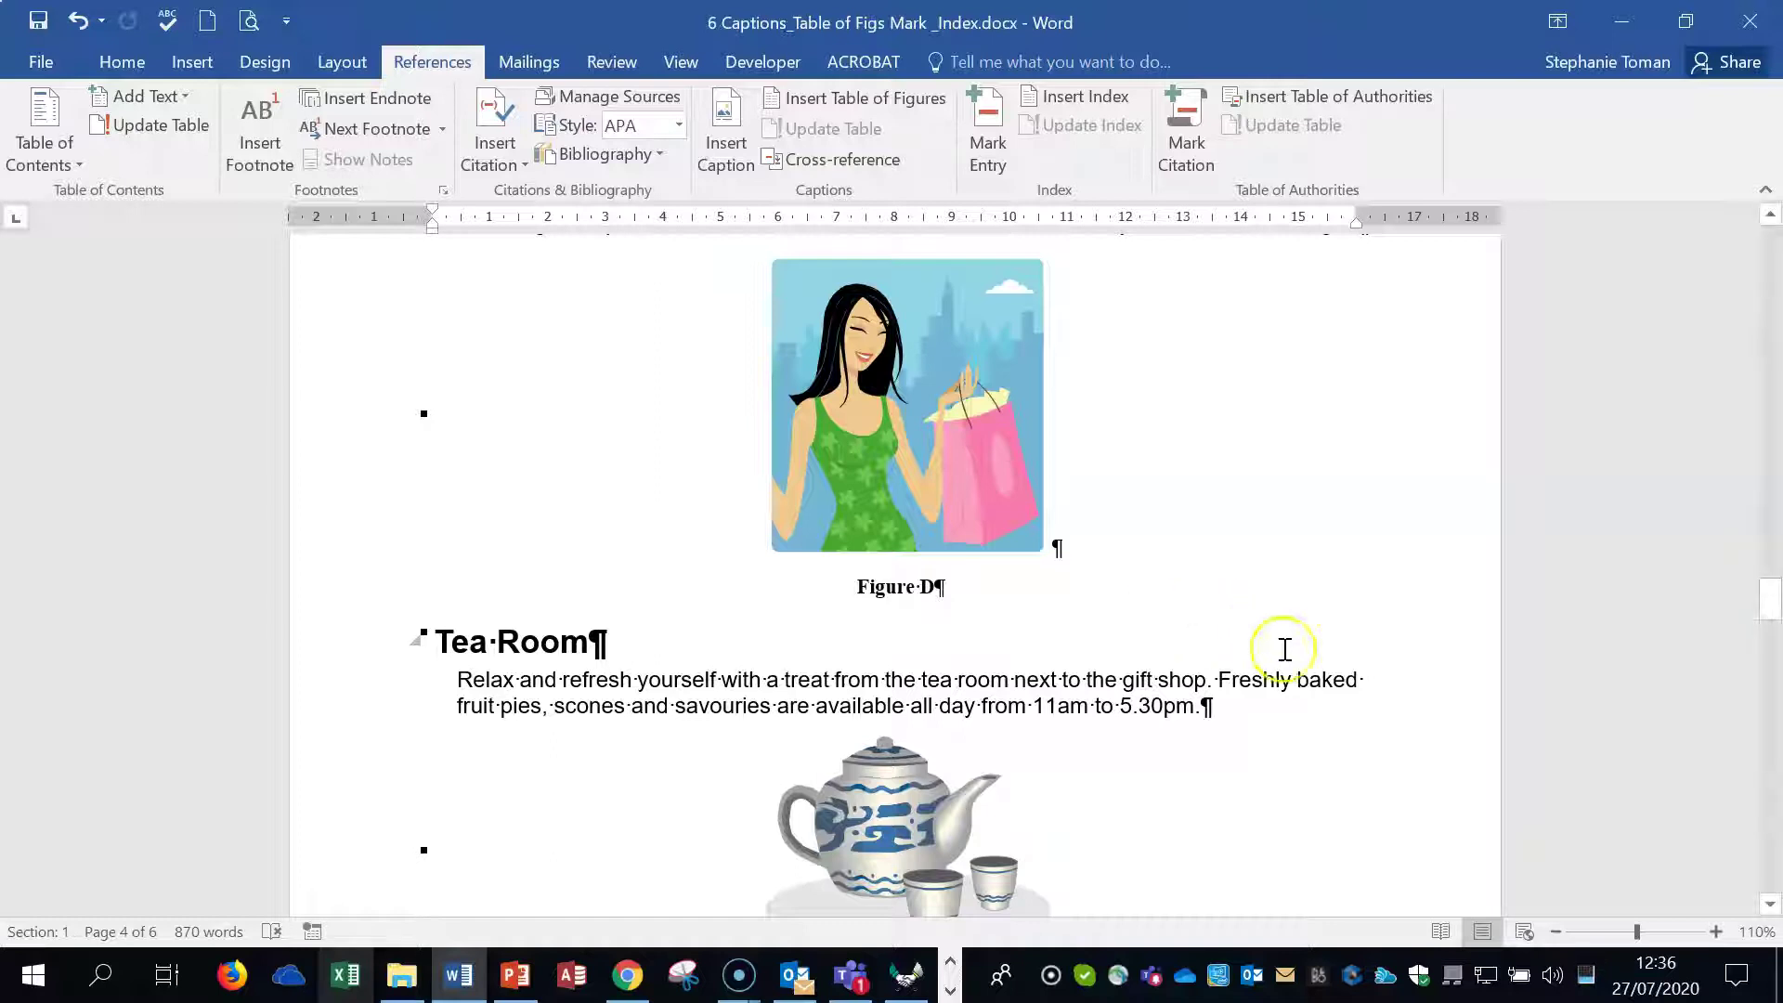
scroll(1373, 683, up, 2)
scroll(1375, 684, up, 20)
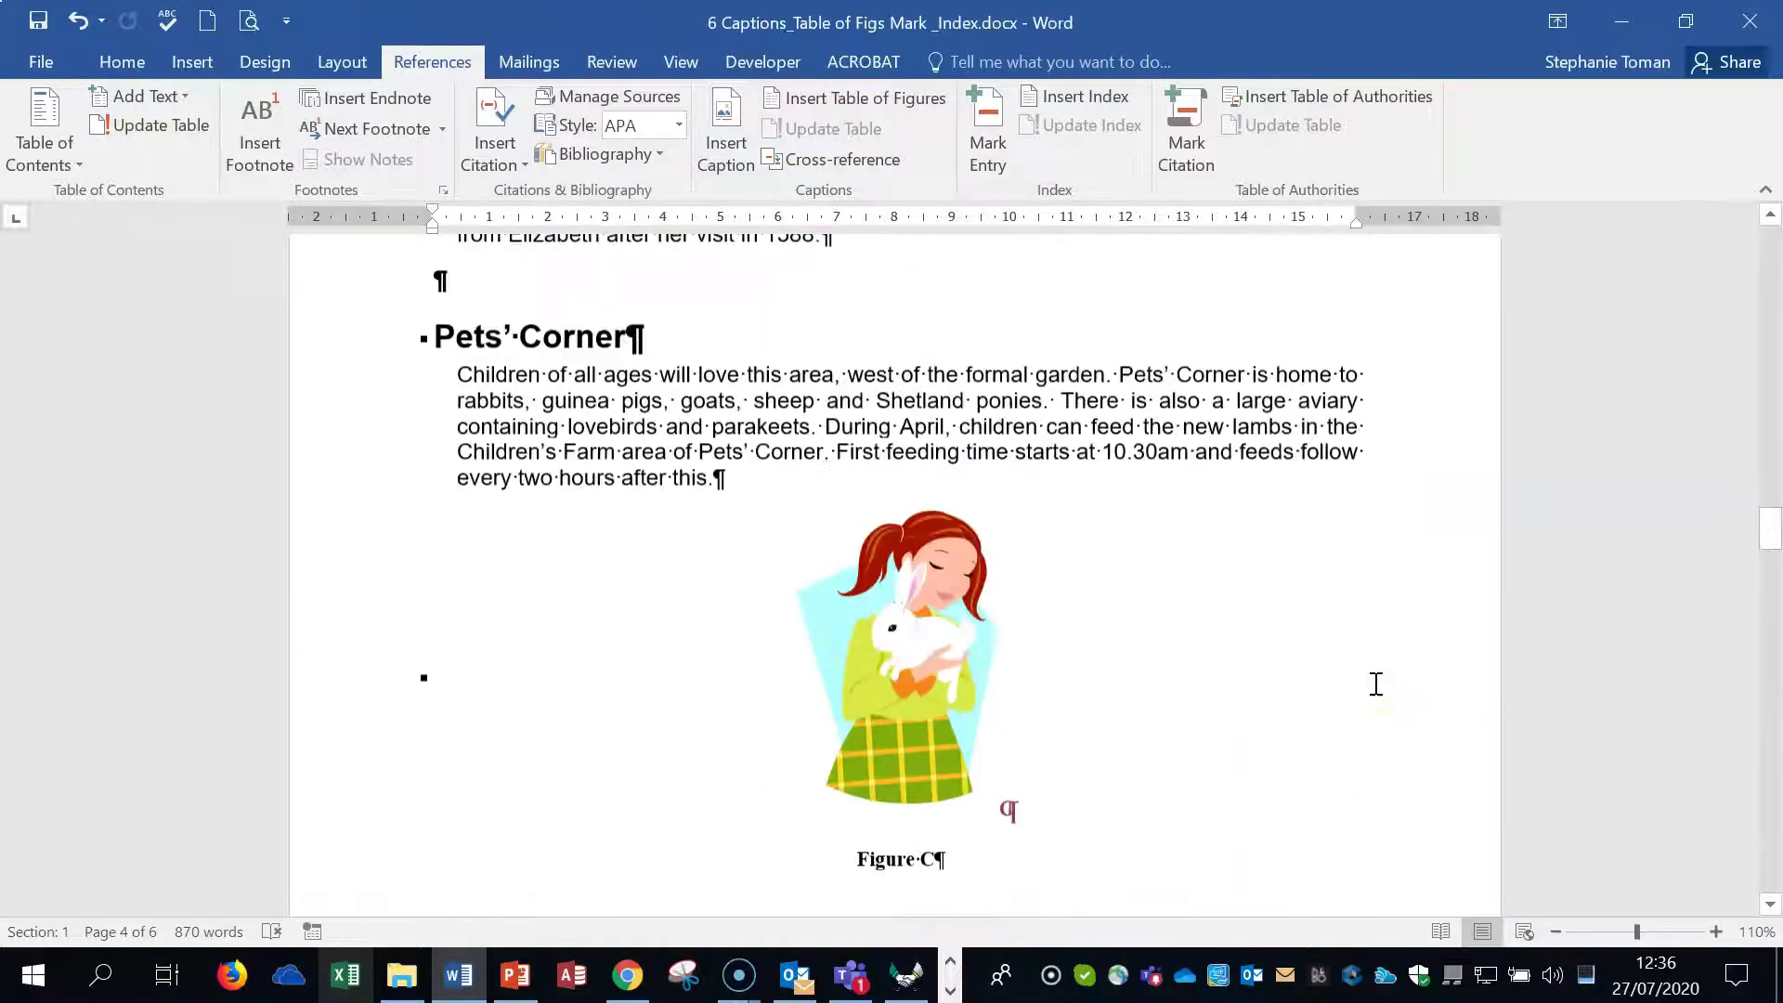
click(1758, 17)
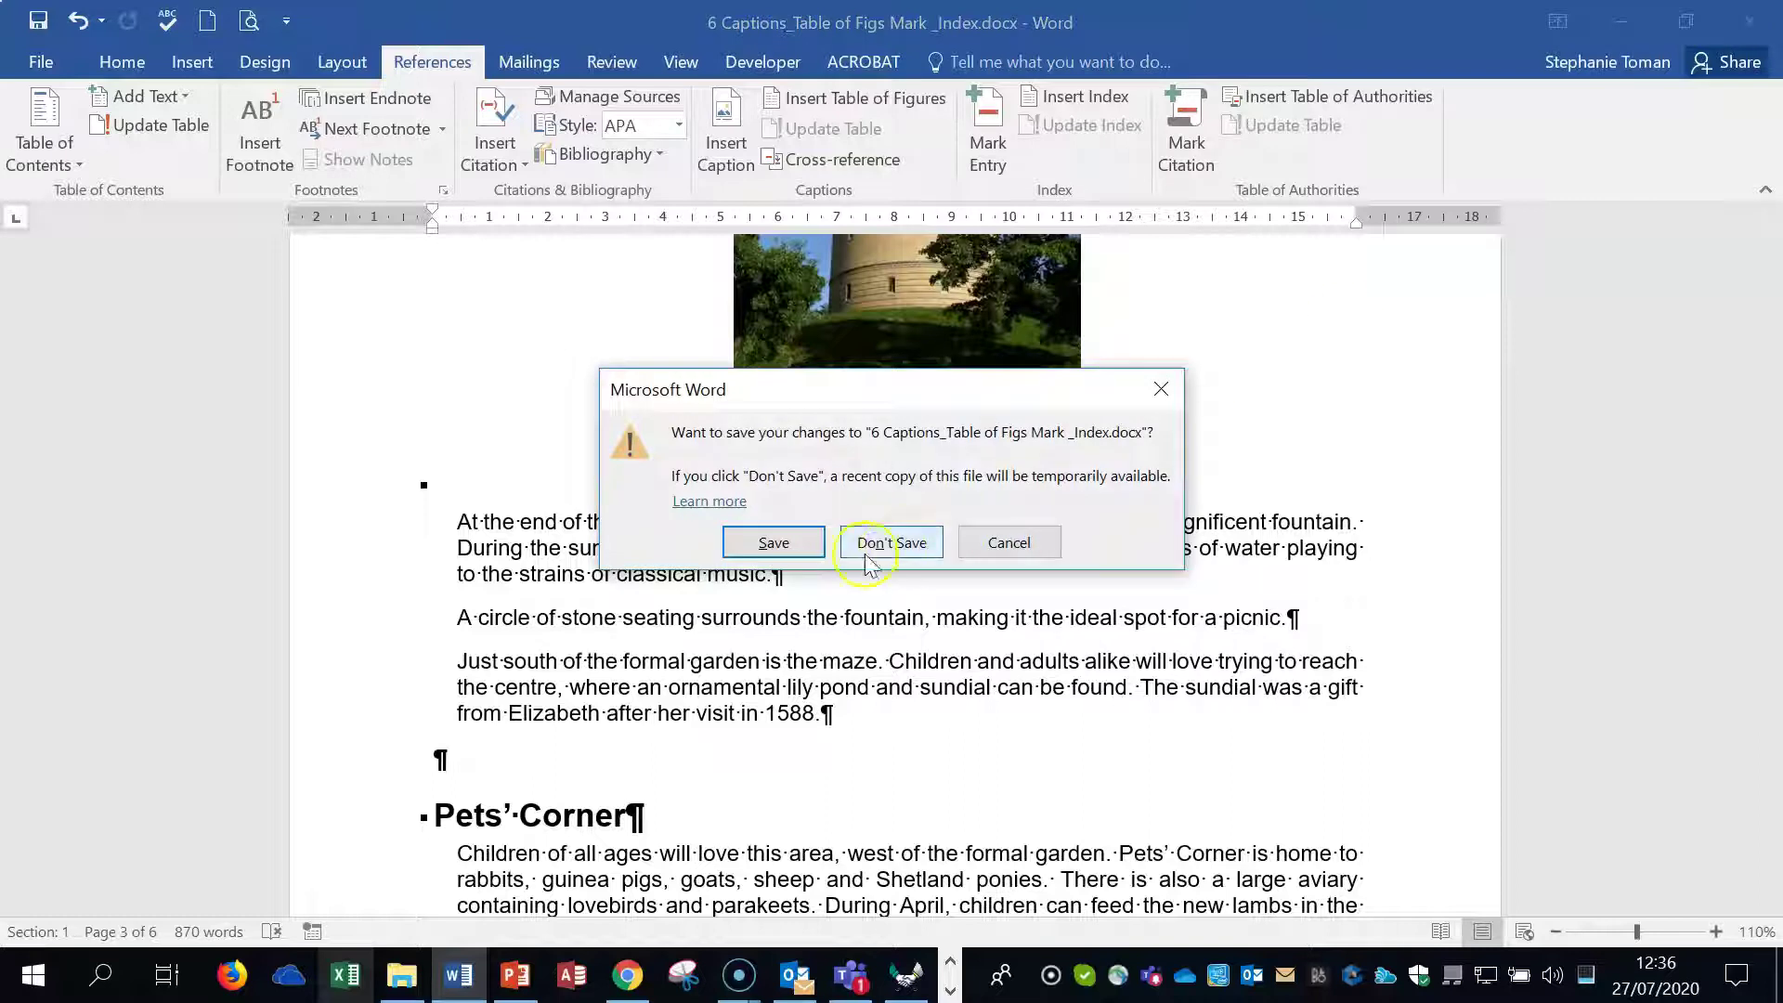
click(877, 542)
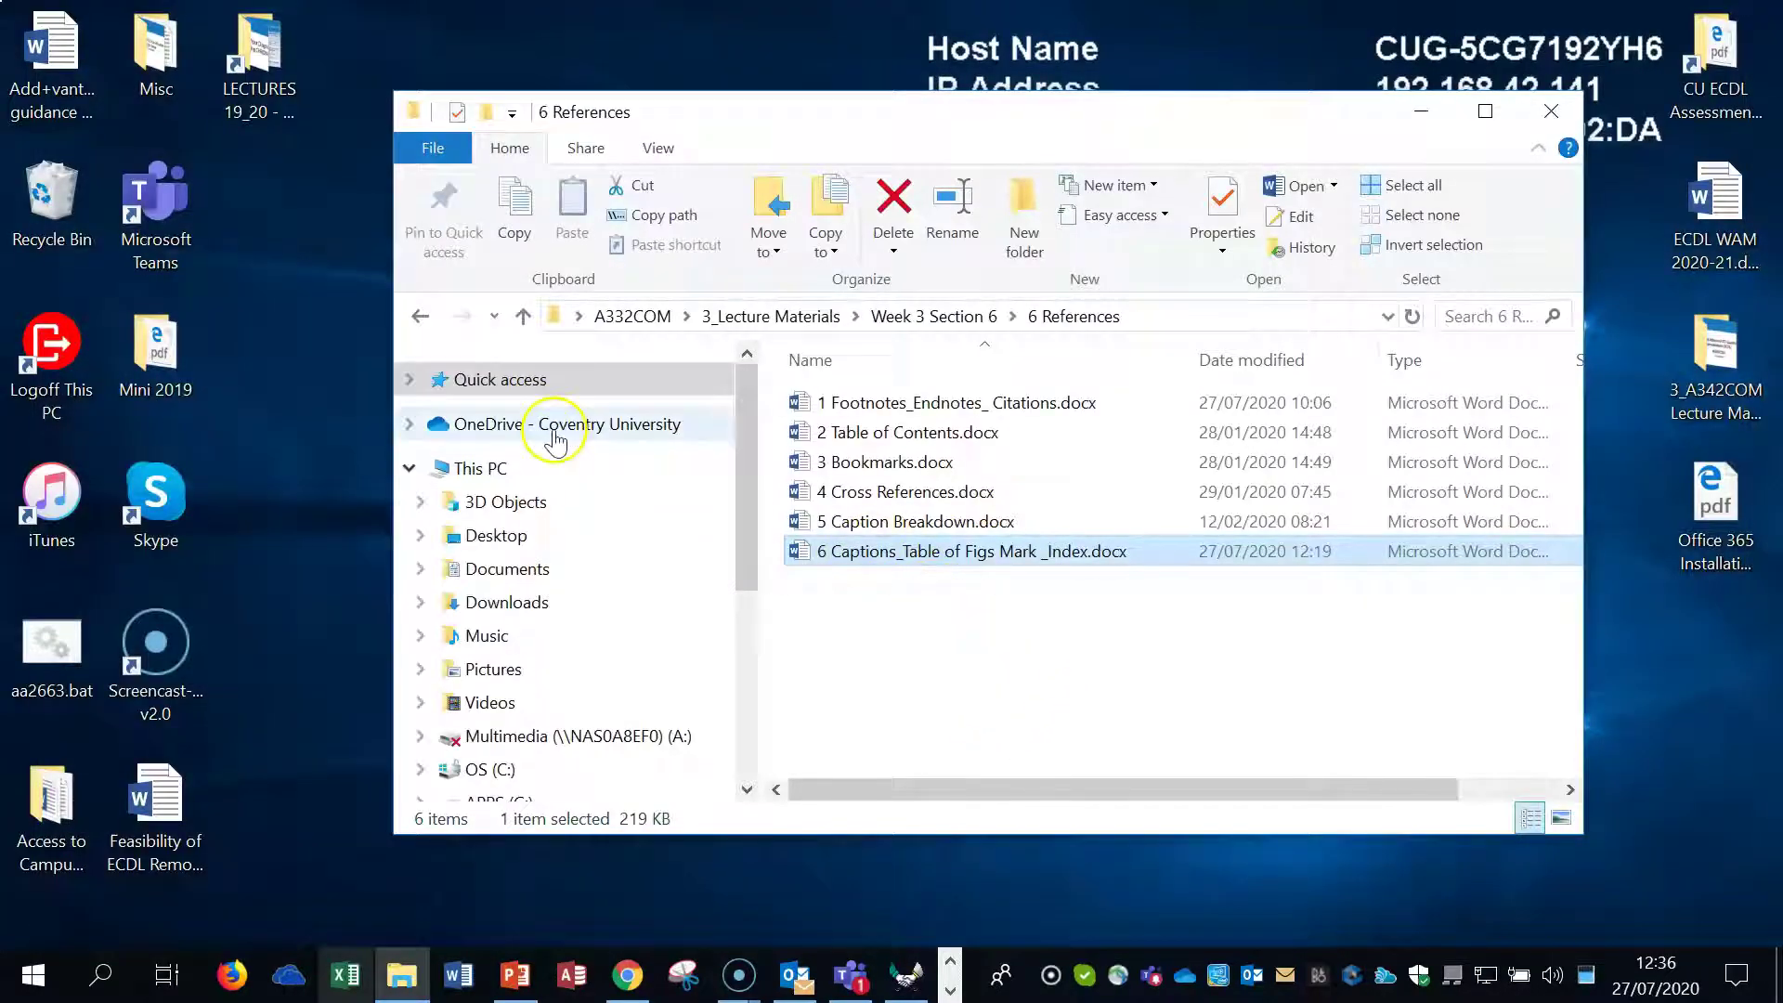
Open Bibliography Info.docx from the Week 3 Section 6 folder and look through its Create Source and Source Manager pictures.
click(419, 318)
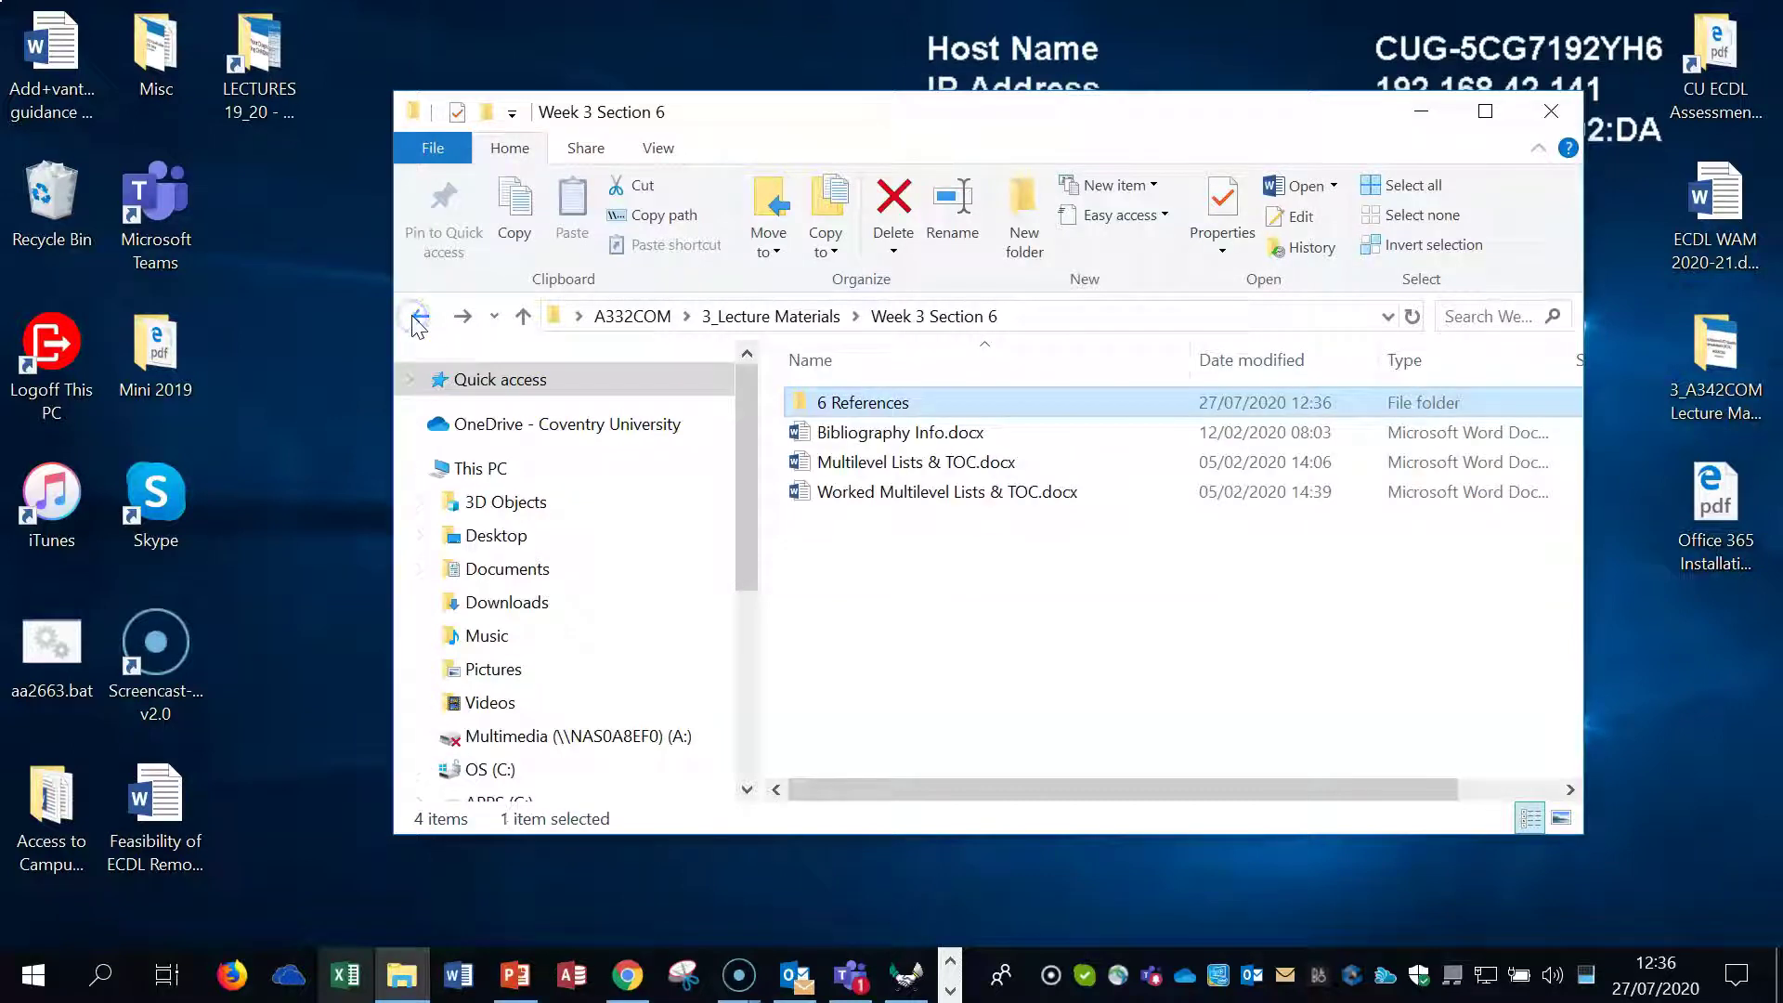
click(848, 406)
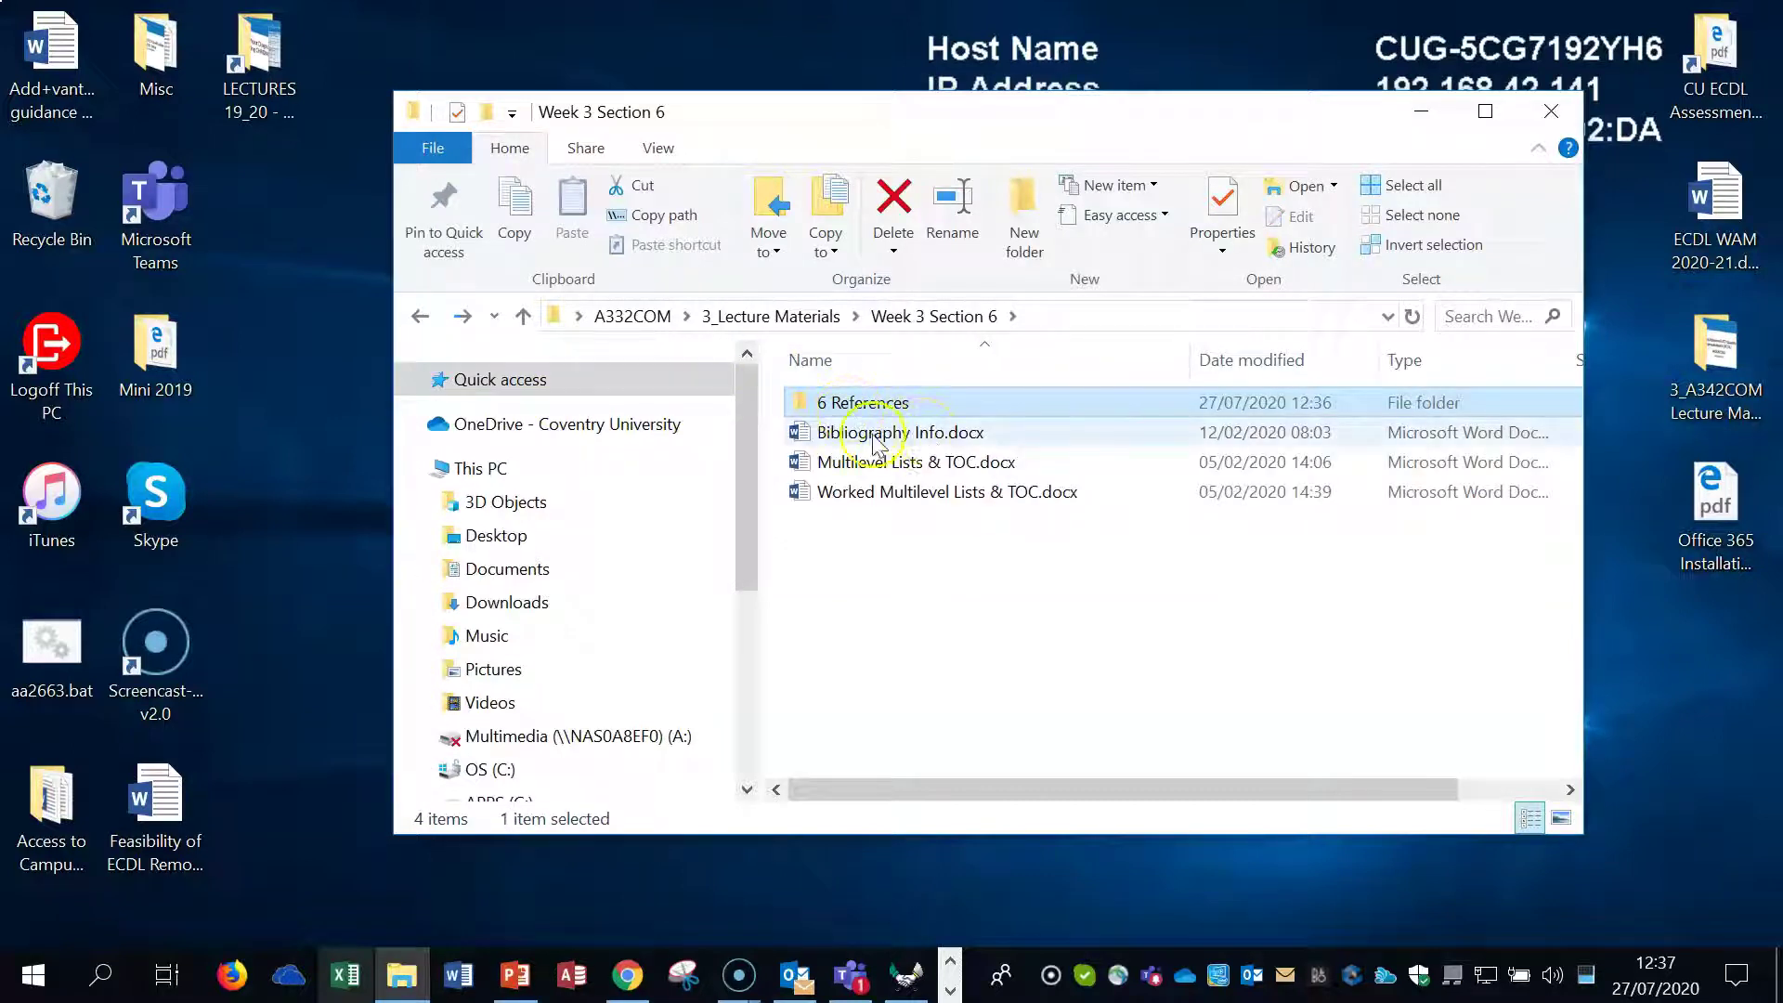
click(929, 435)
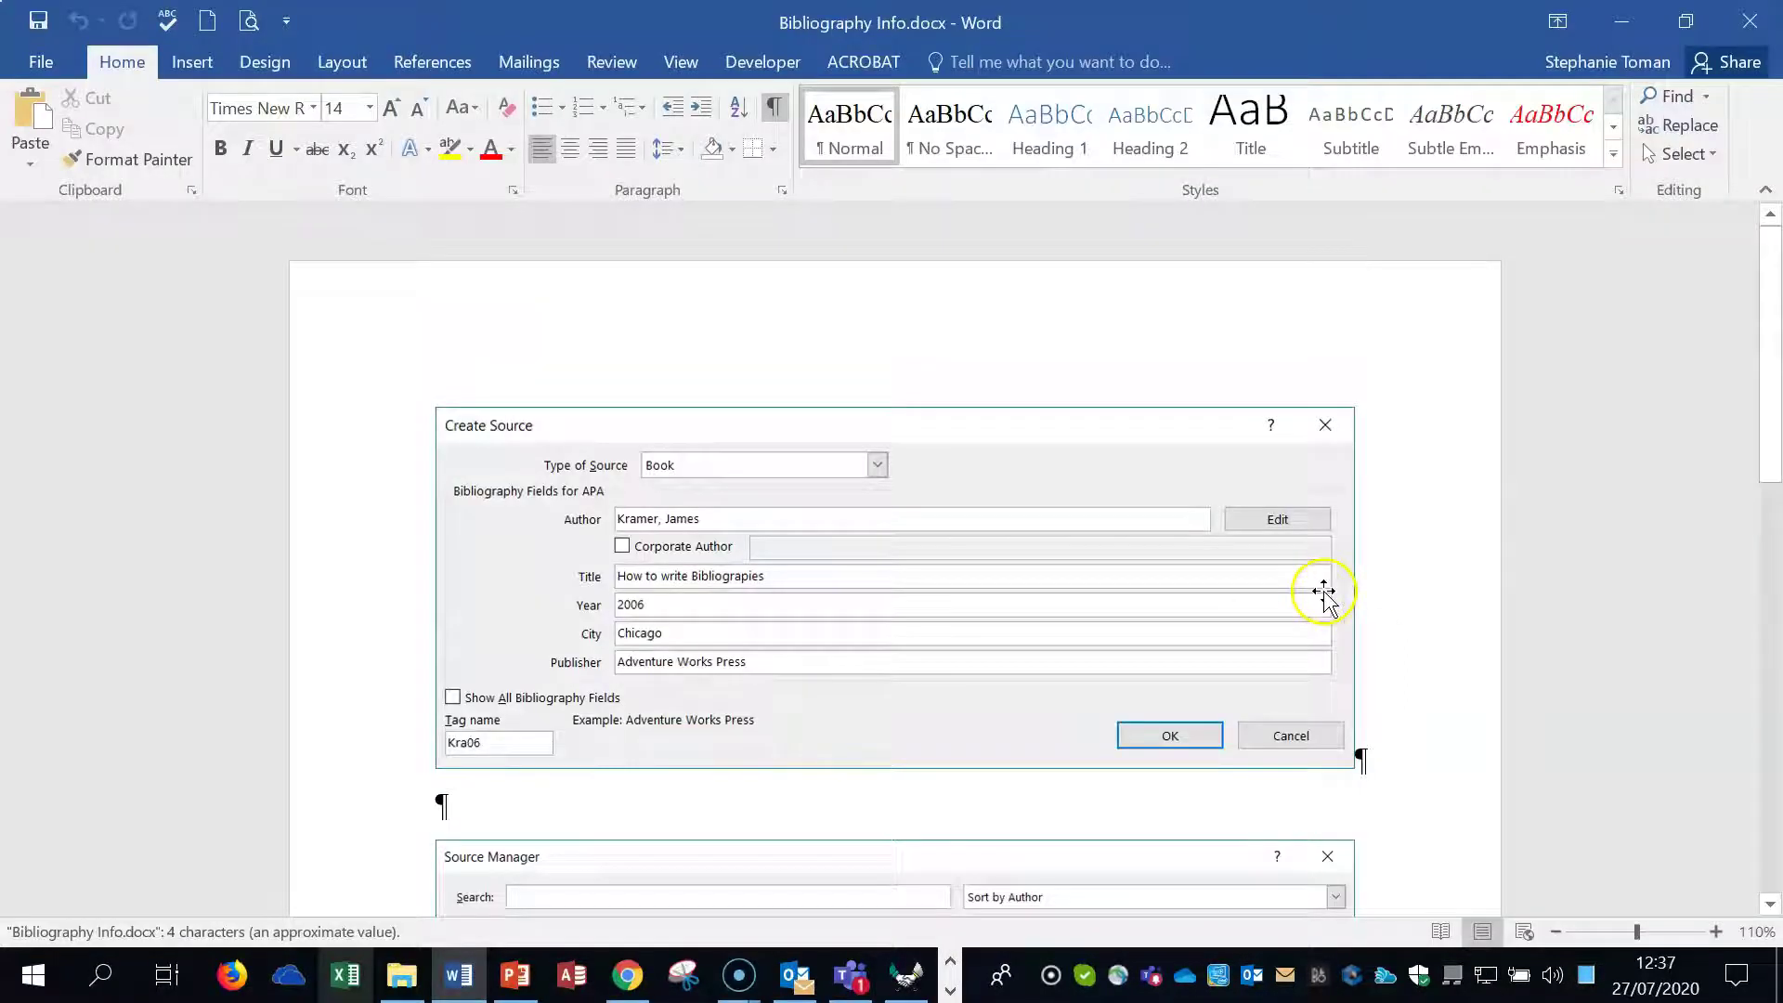
scroll(1374, 575, down, 5)
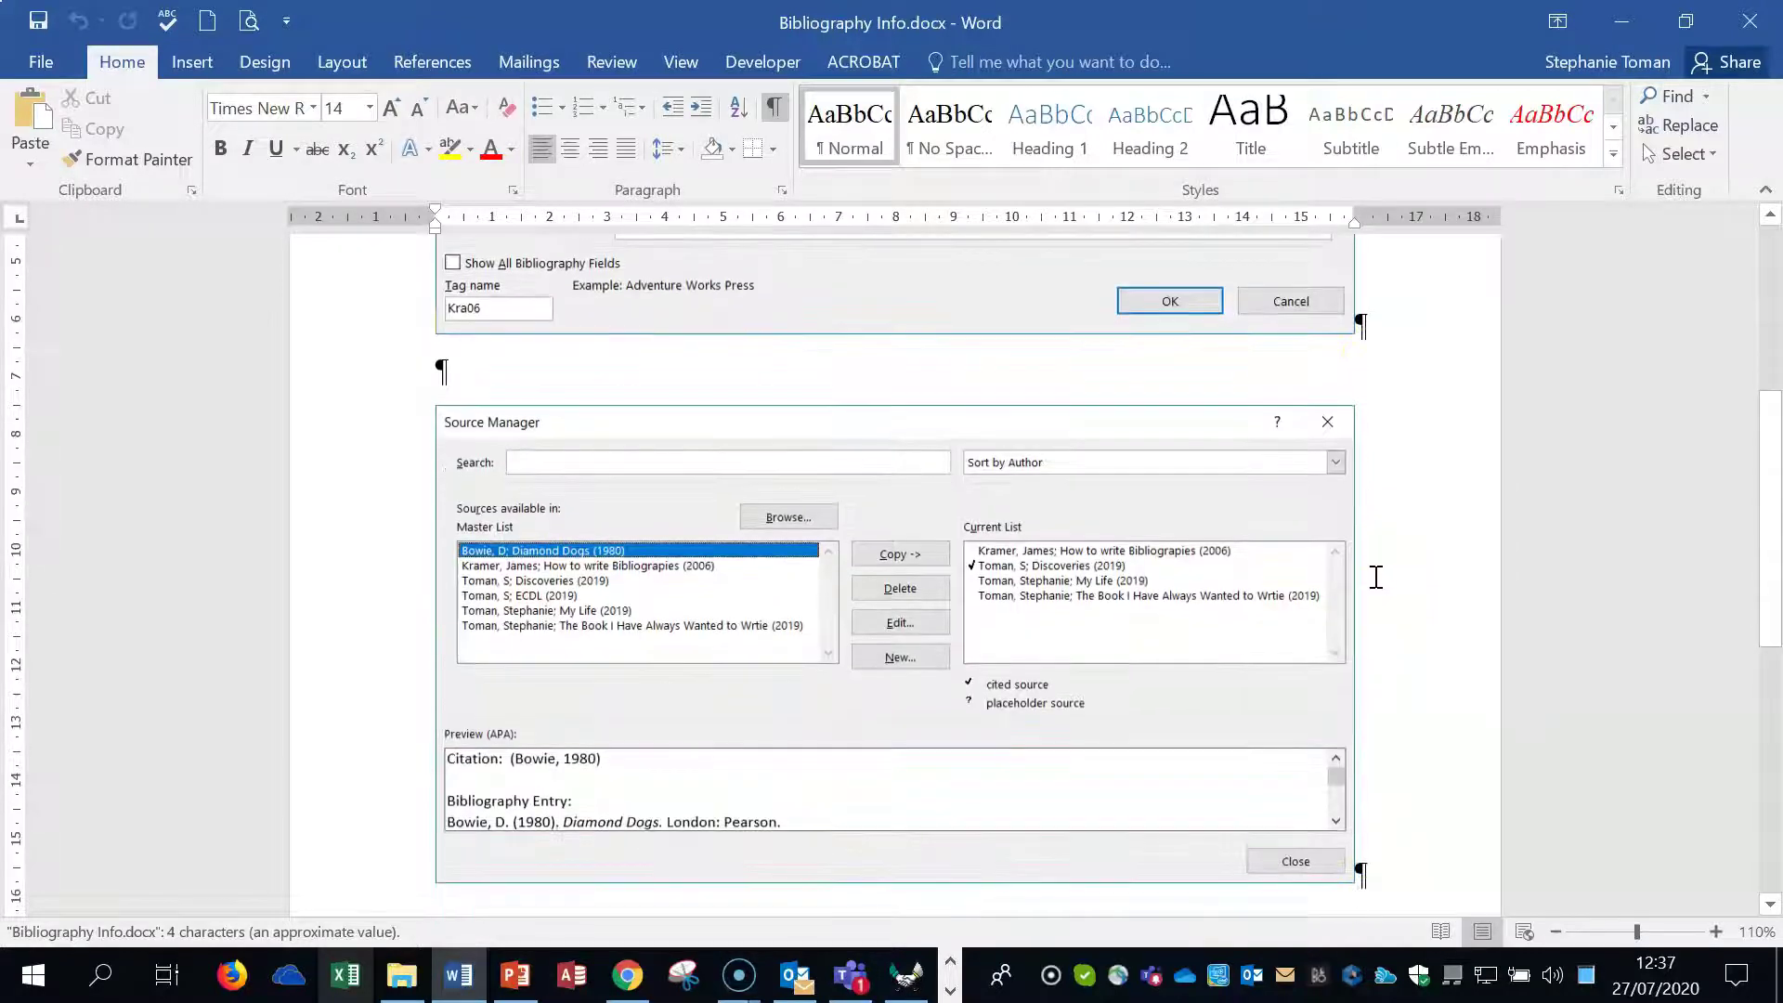
scroll(1375, 577, down, 3)
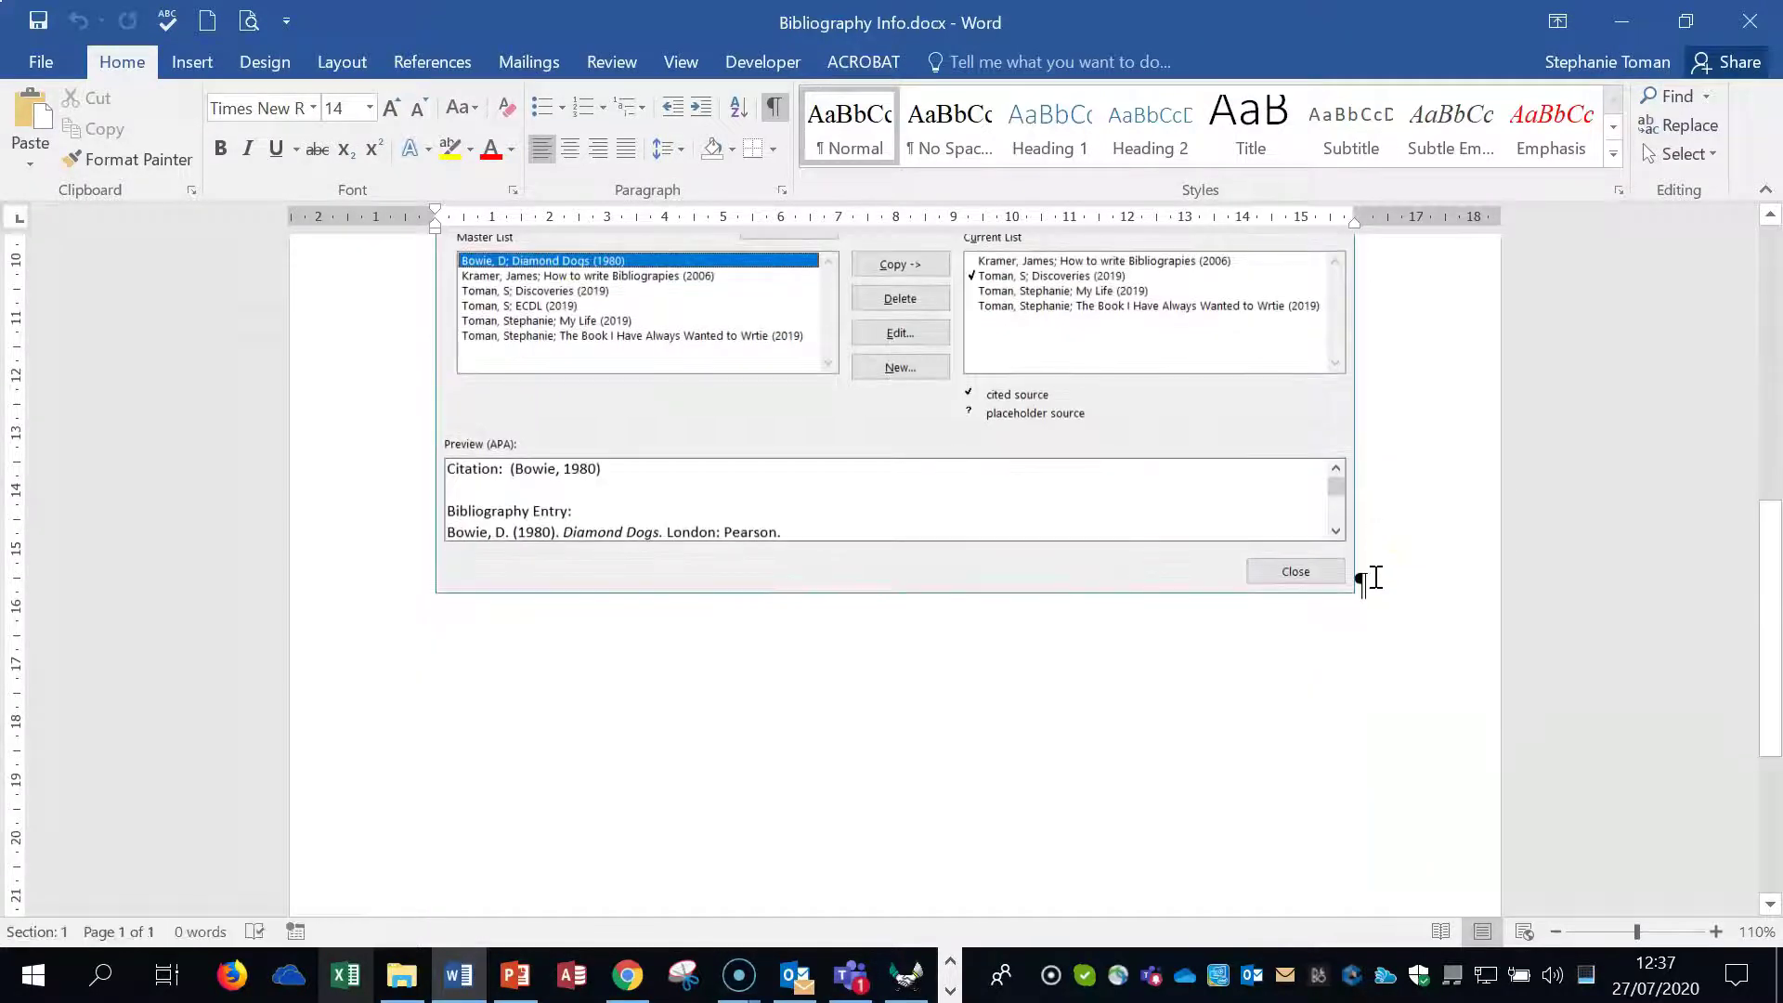
scroll(1375, 577, down, 3)
scroll(1375, 577, up, 11)
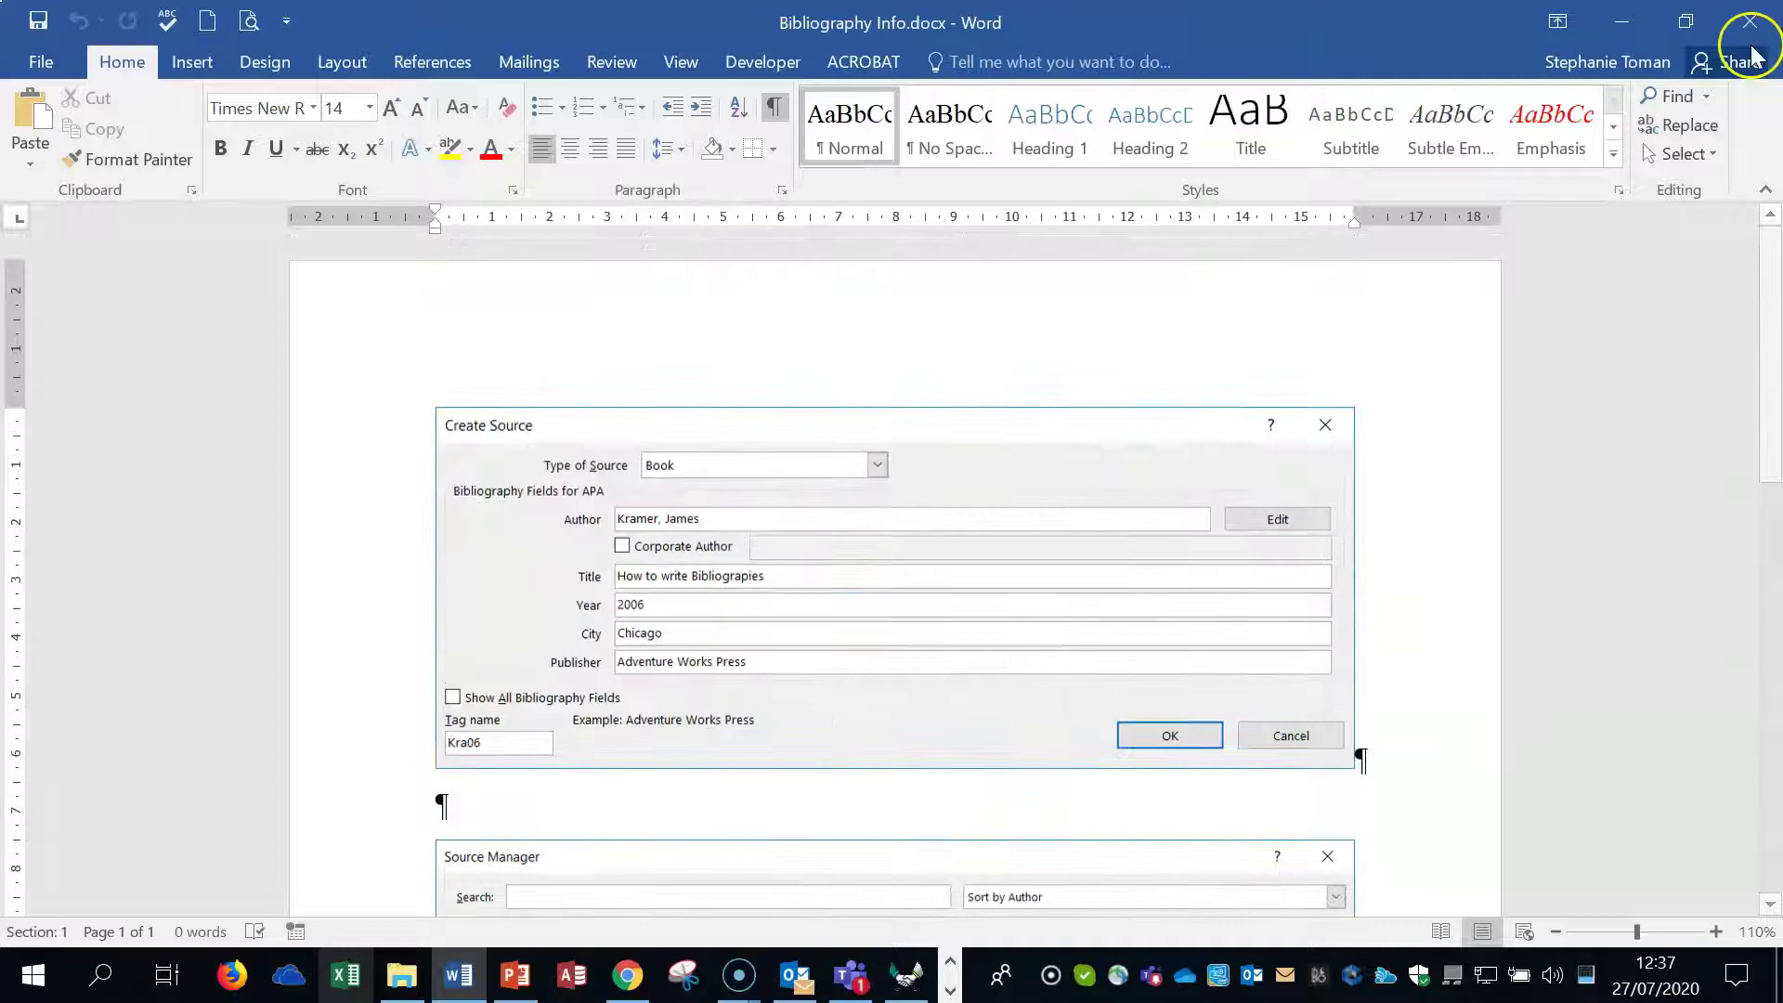
Switch from Bibliography Info.docx to Multilevel Lists & TOC.docx and hide the formatting marks.
click(1751, 21)
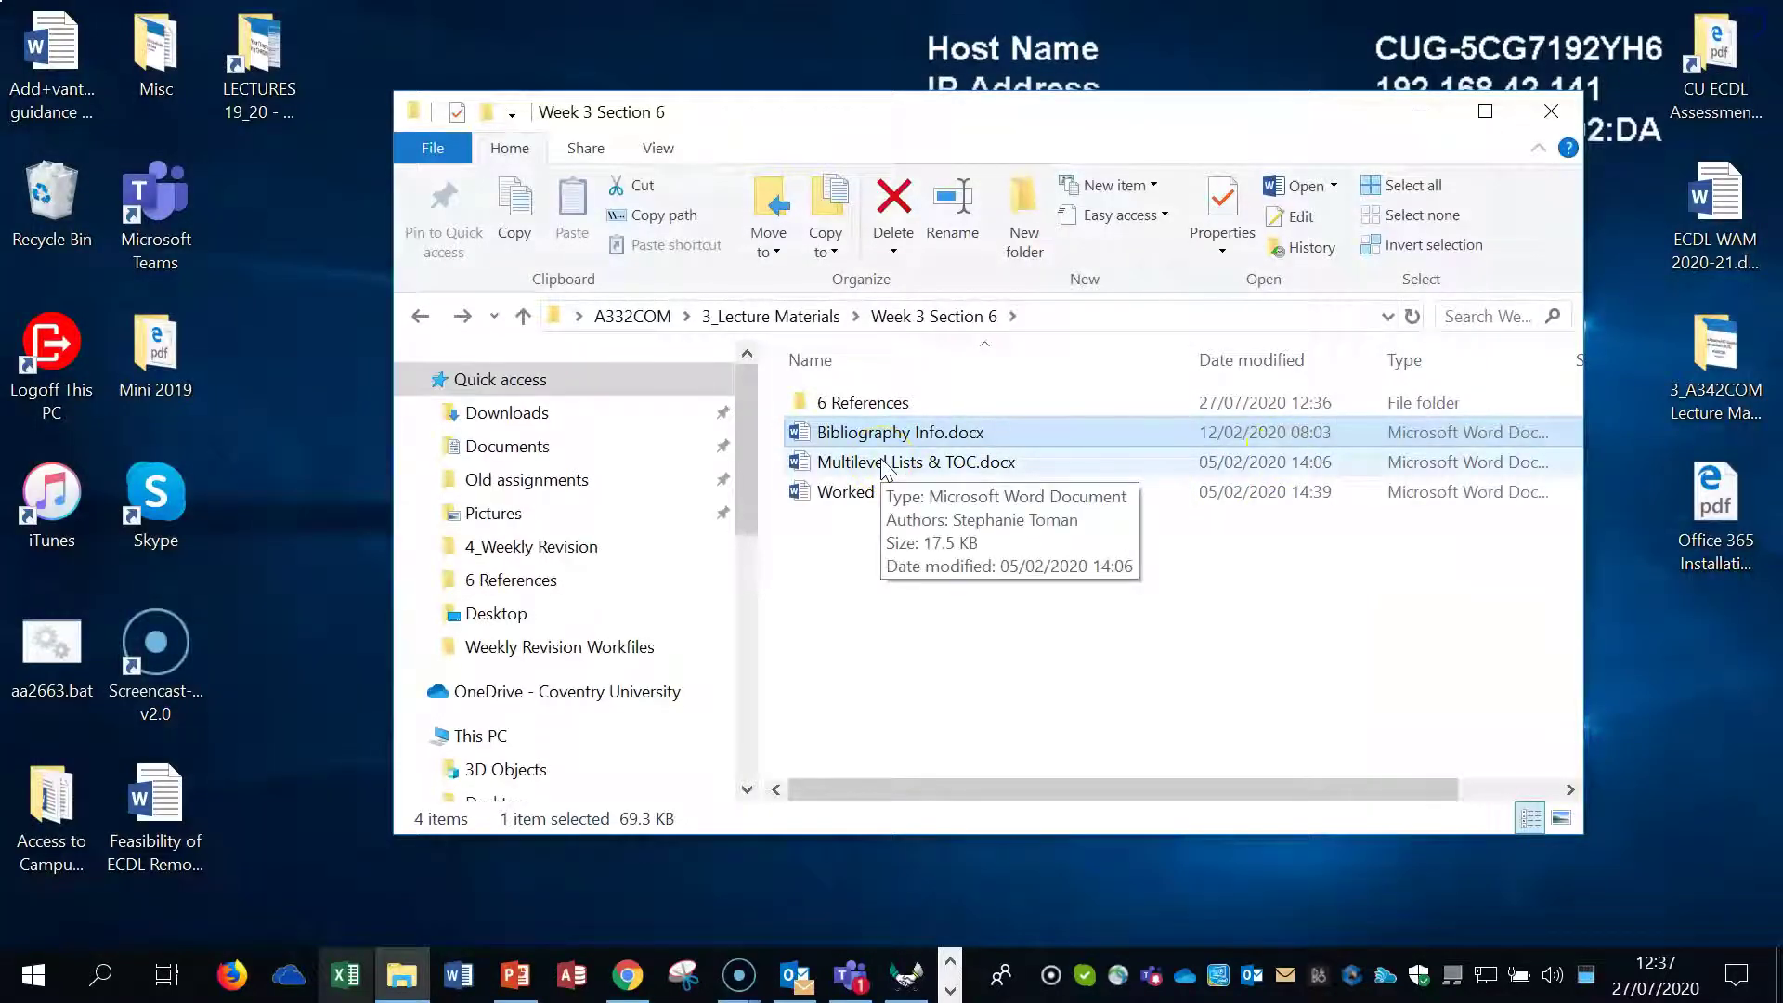
click(885, 465)
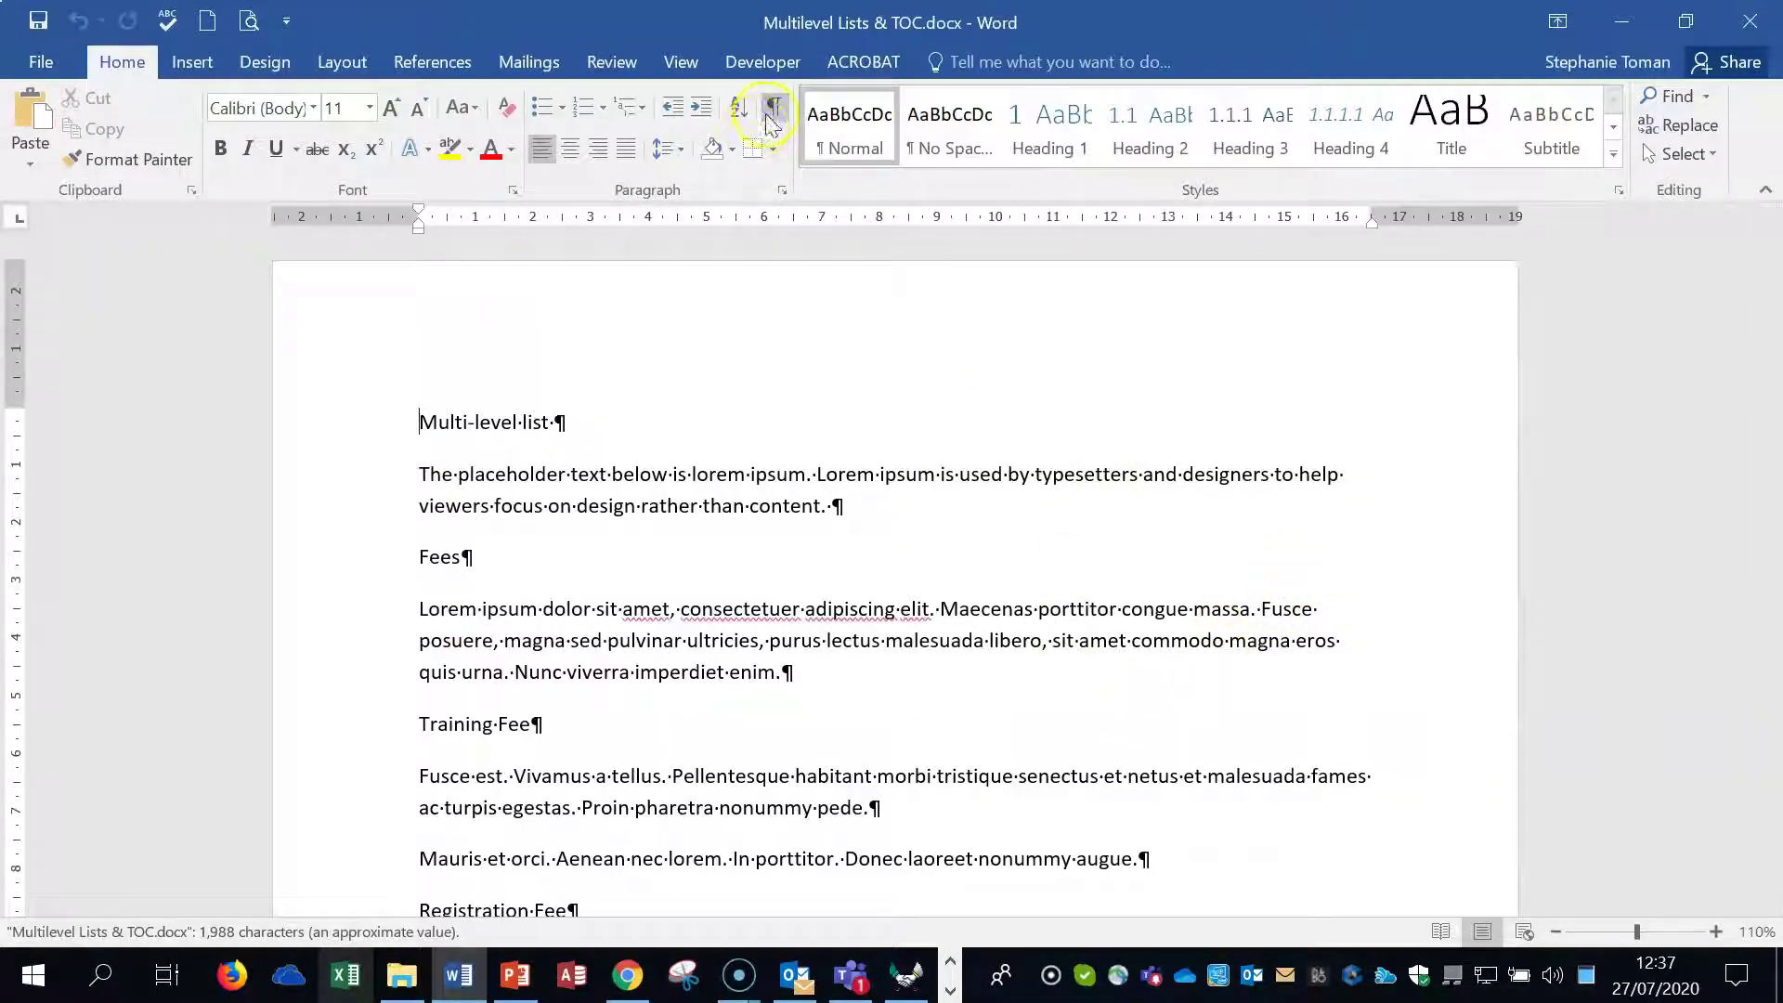
key(ctrl+shift+8)
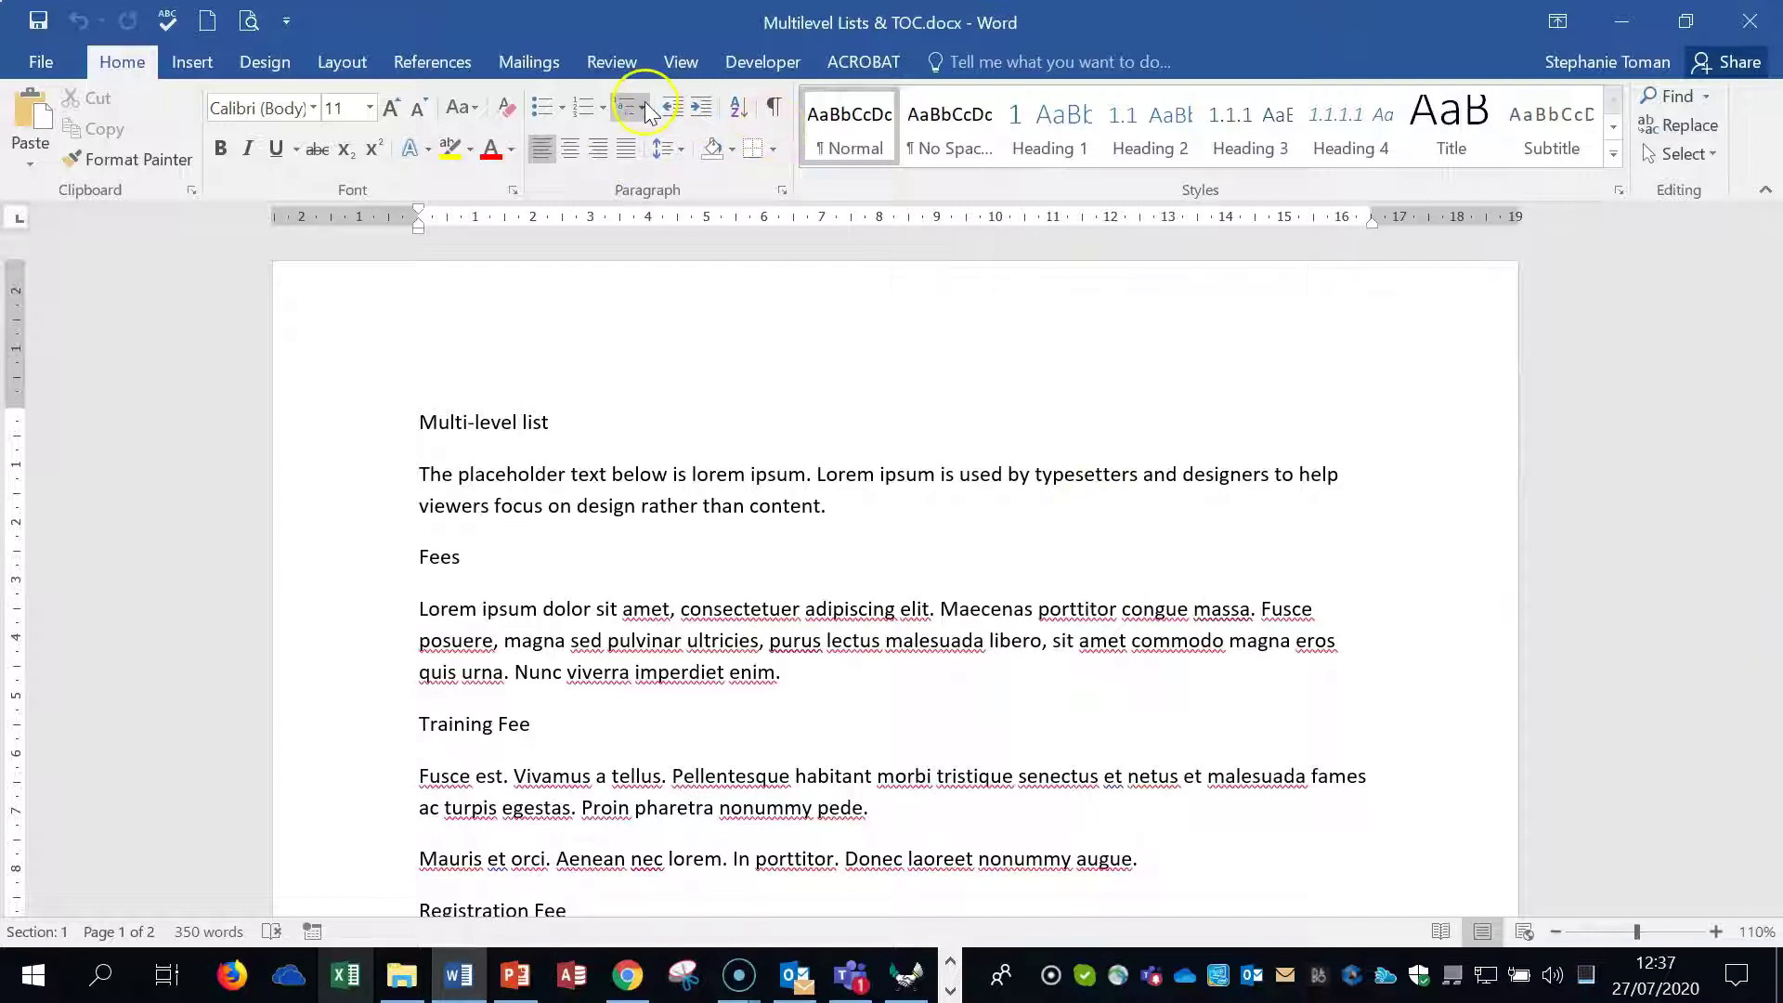
Apply the 1 Heading 1, 1.1 Heading 2, 1.1.1 Heading 3 multilevel list to the entire document text.
key(ctrl+a)
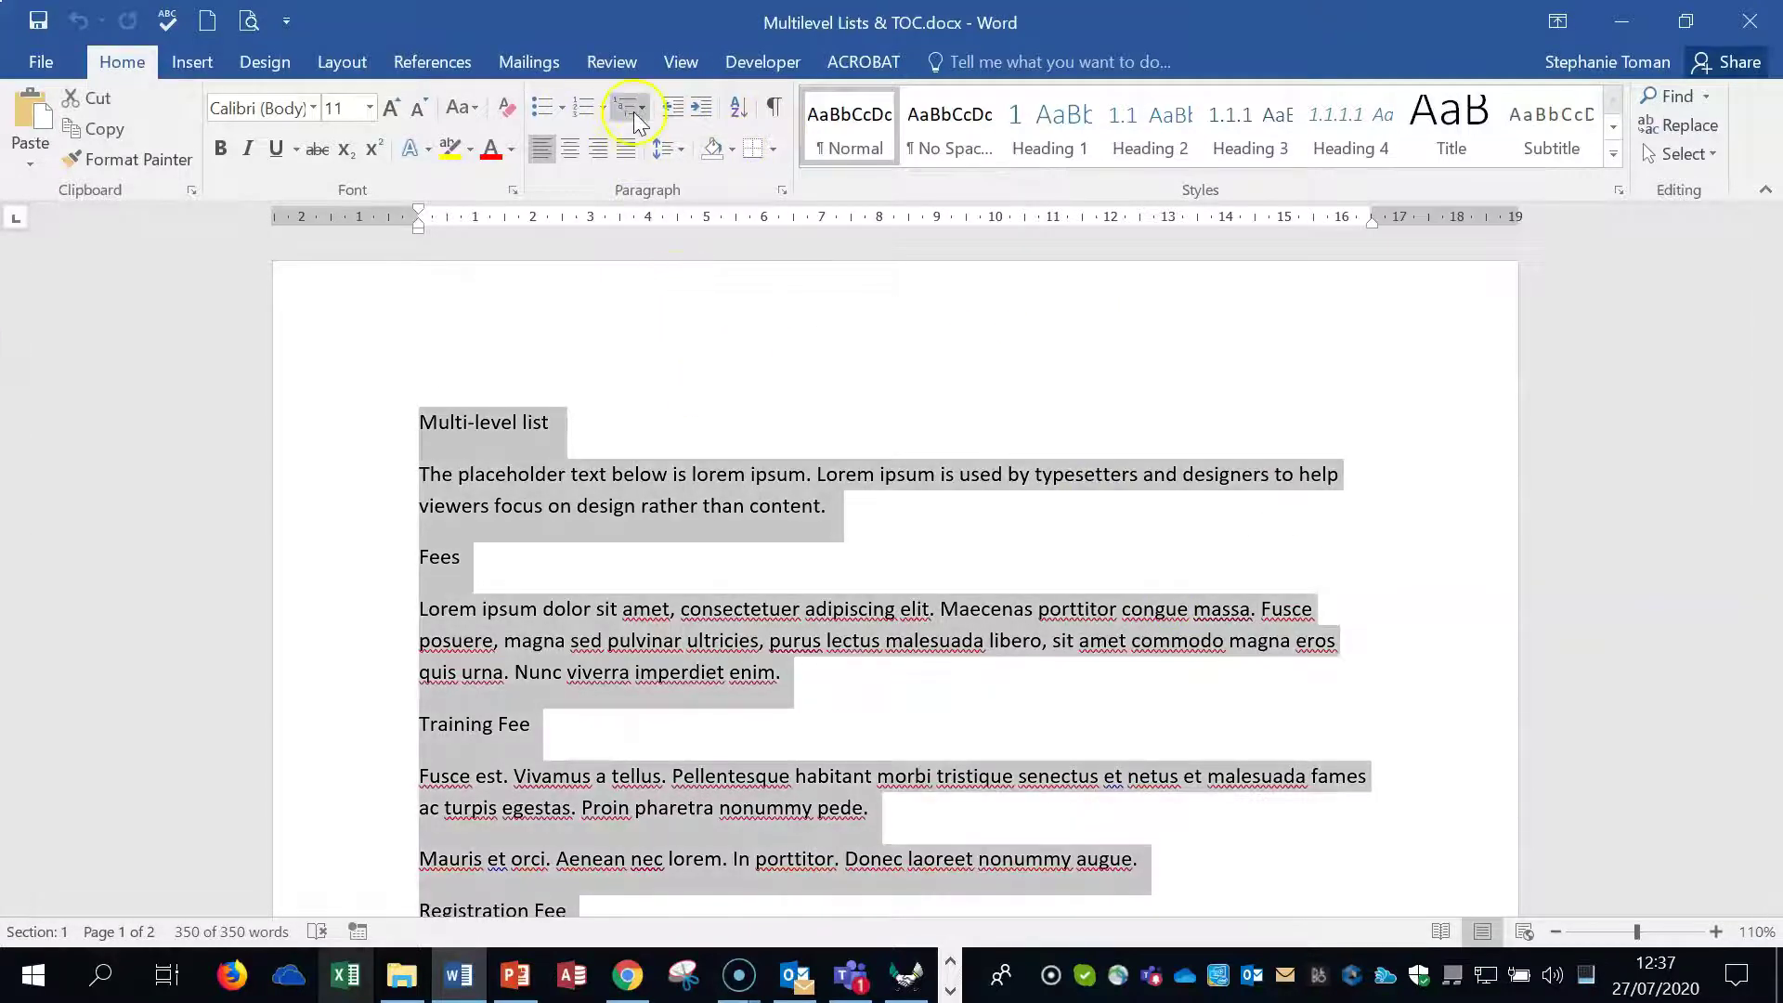
click(642, 109)
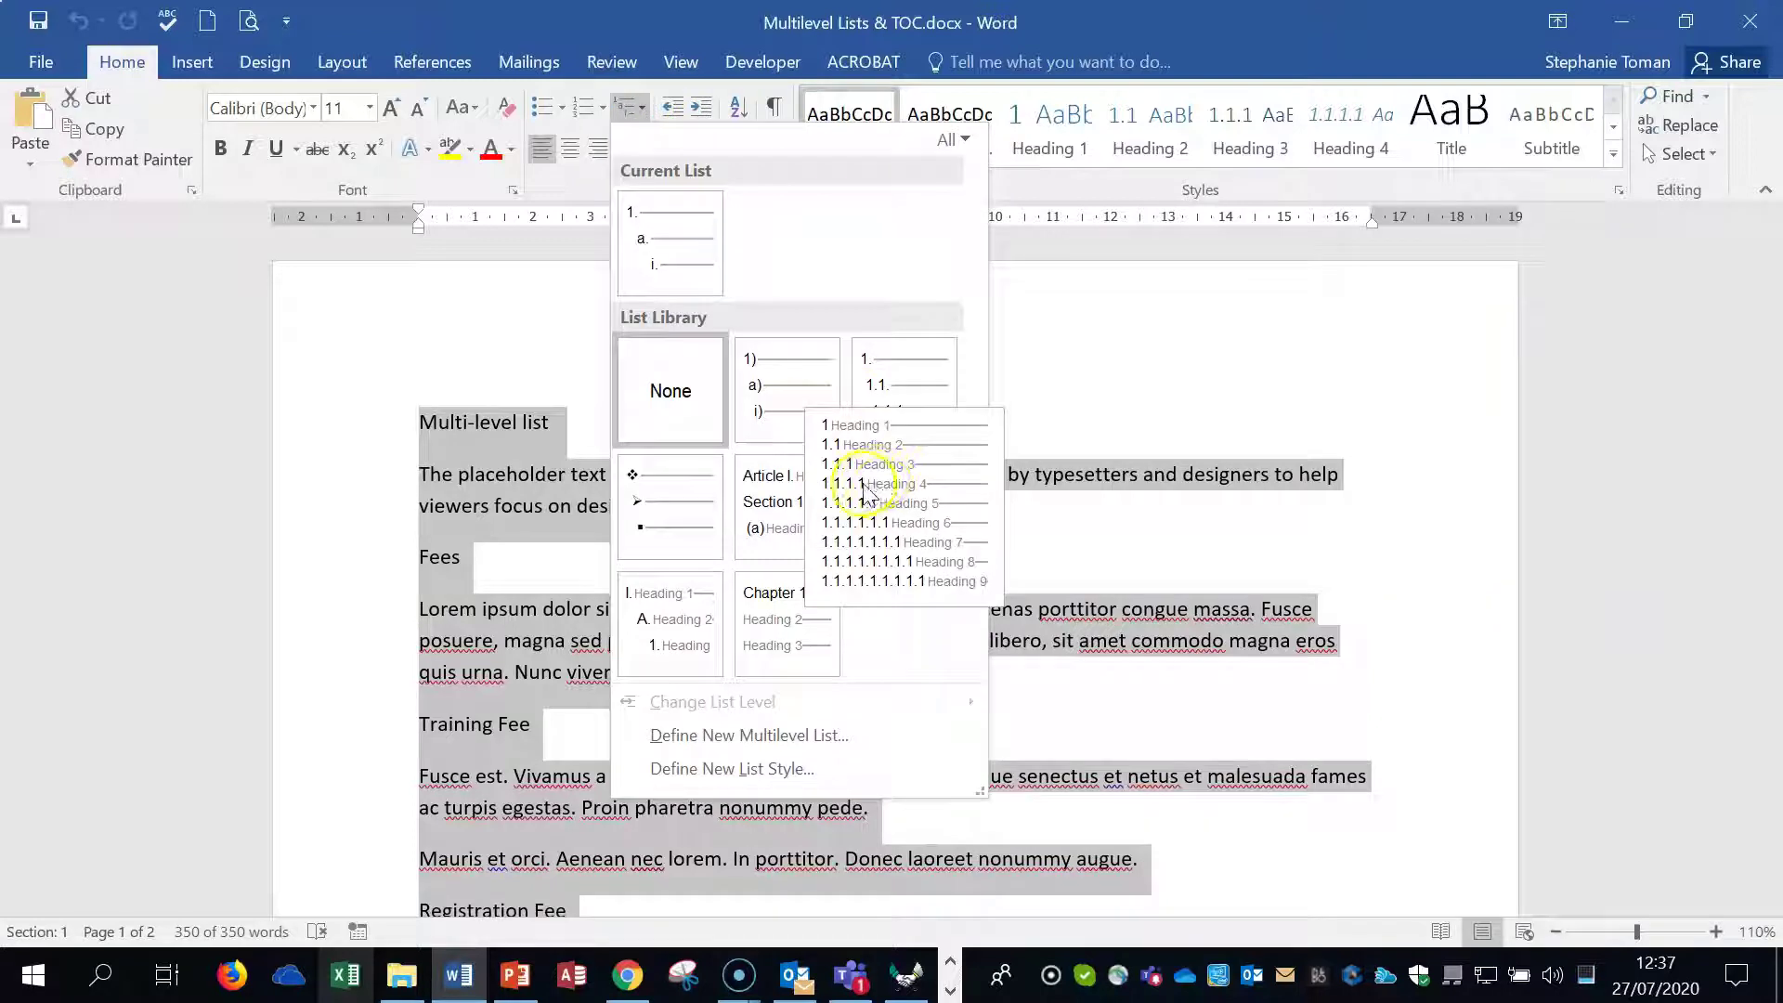
mouse_move(916, 556)
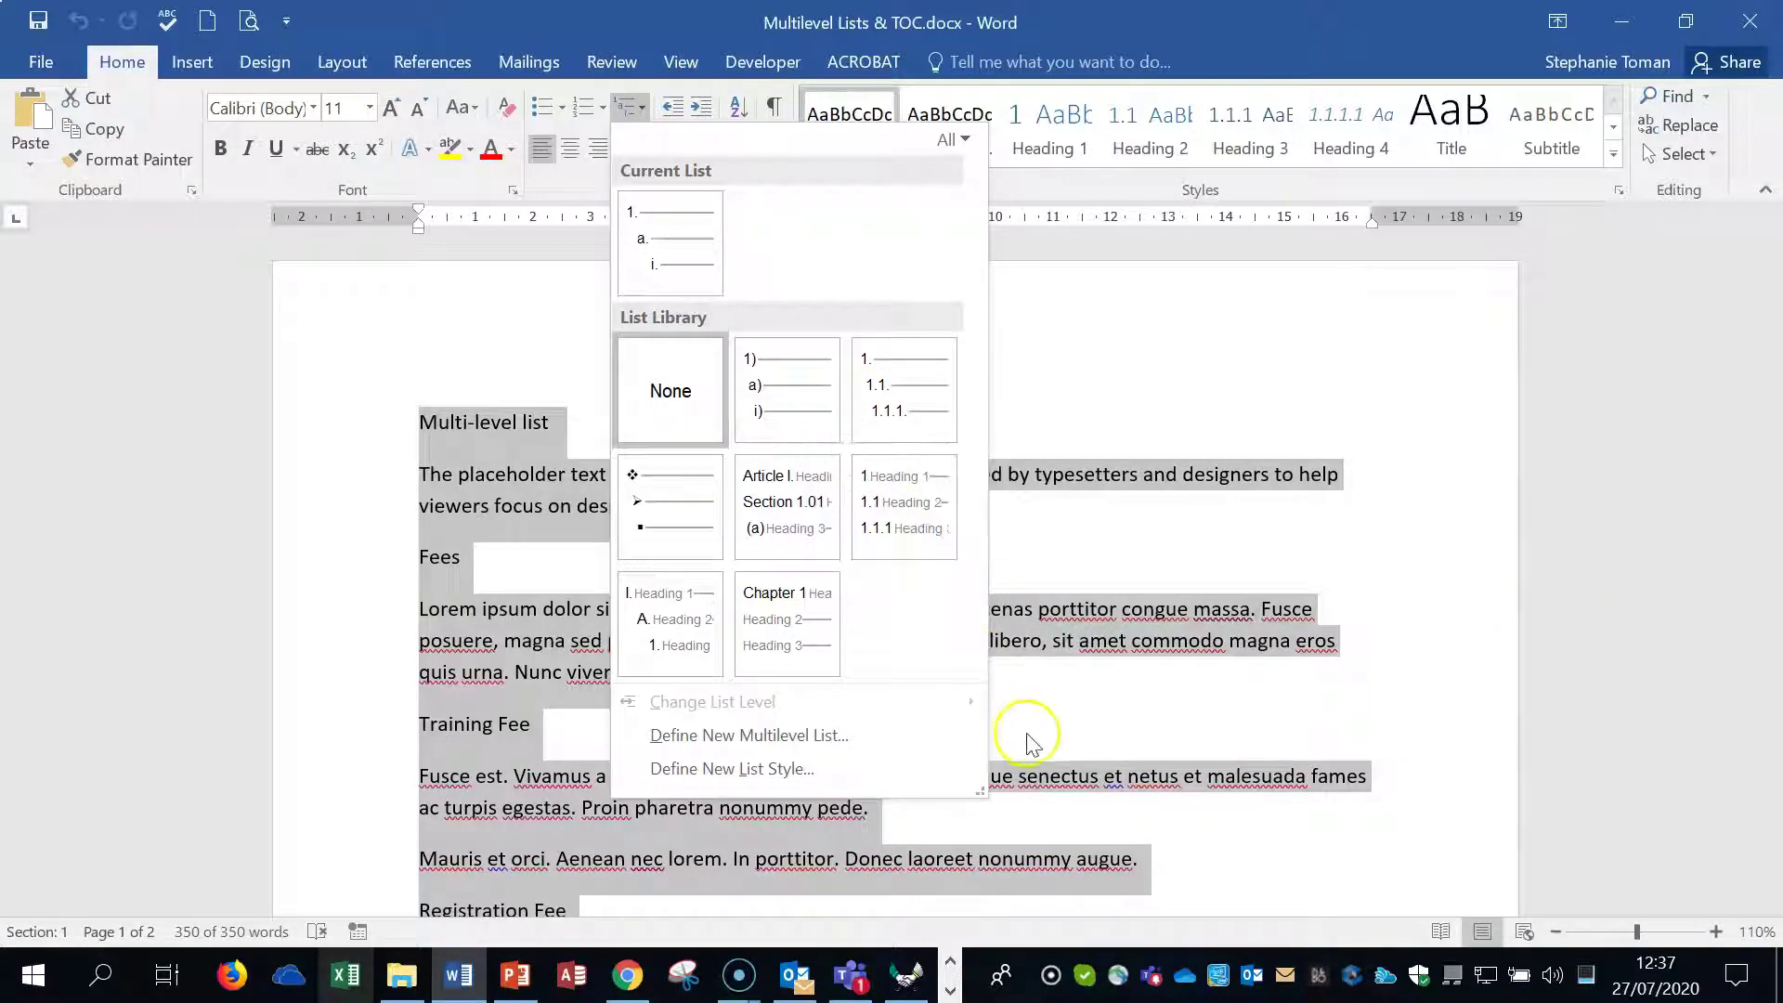
click(936, 534)
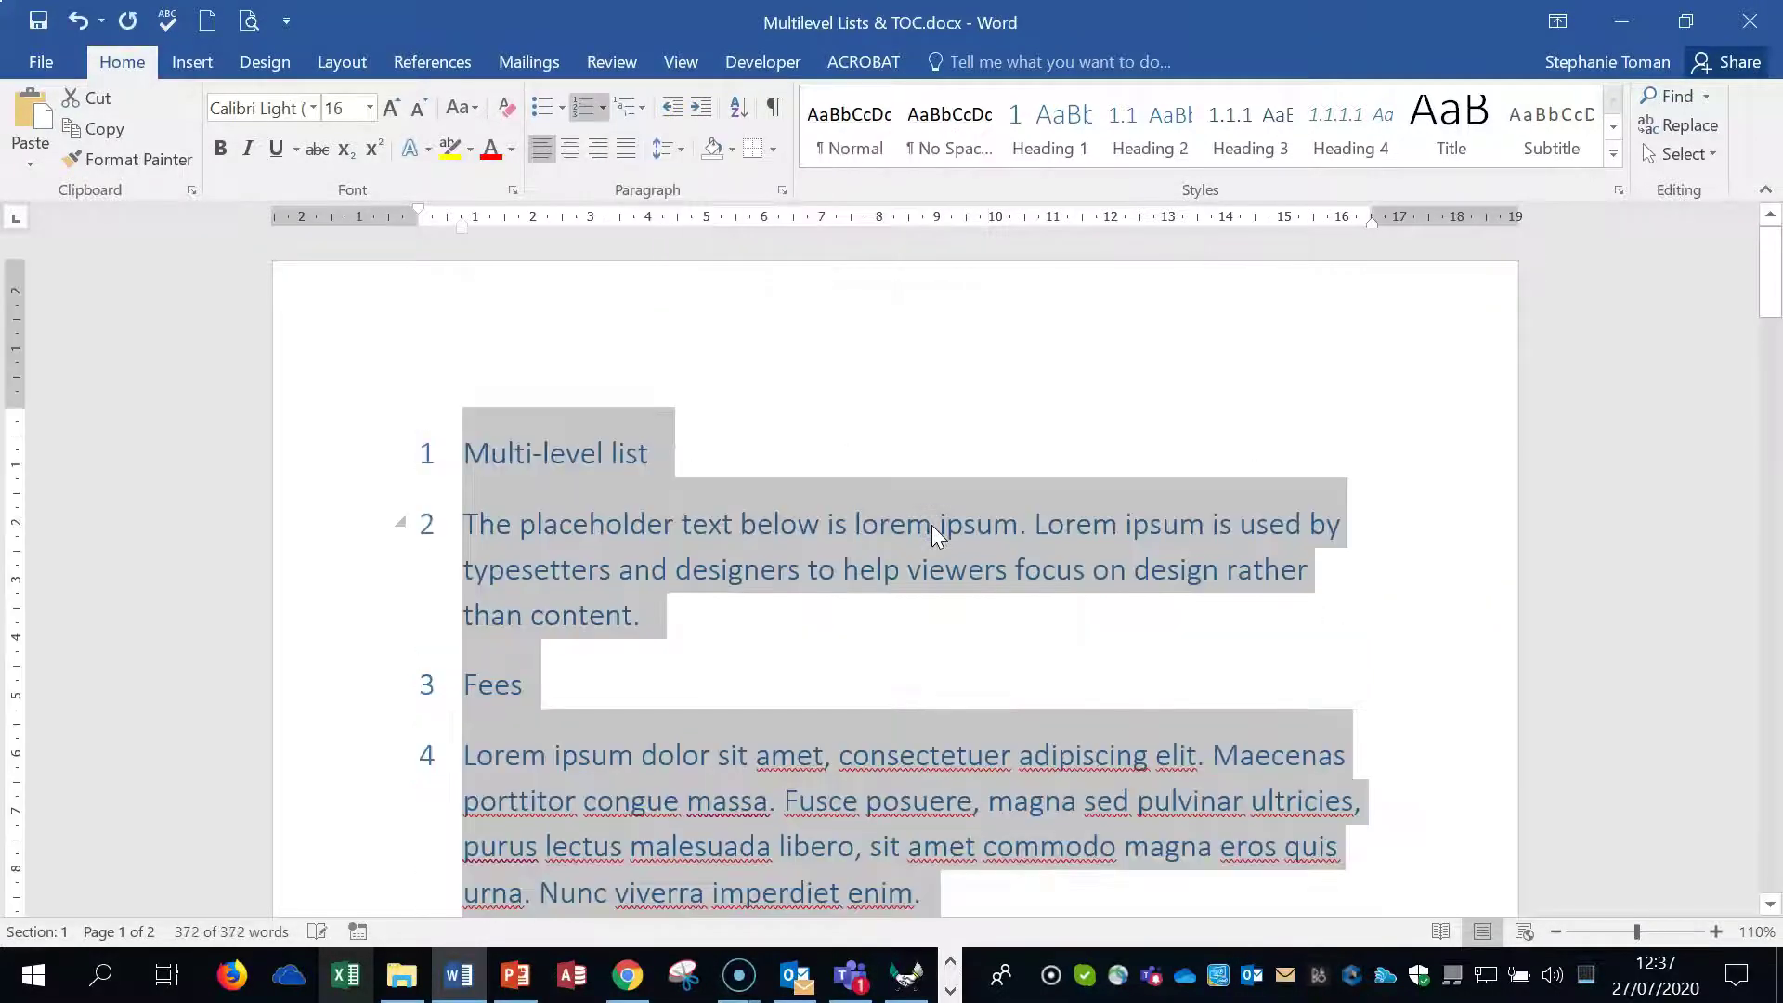
Demote the placeholder text paragraph to level 1.1, Fees to level 1.1.1 and the Lorem ipsum paragraph to level 1.1.1.1.
click(1361, 627)
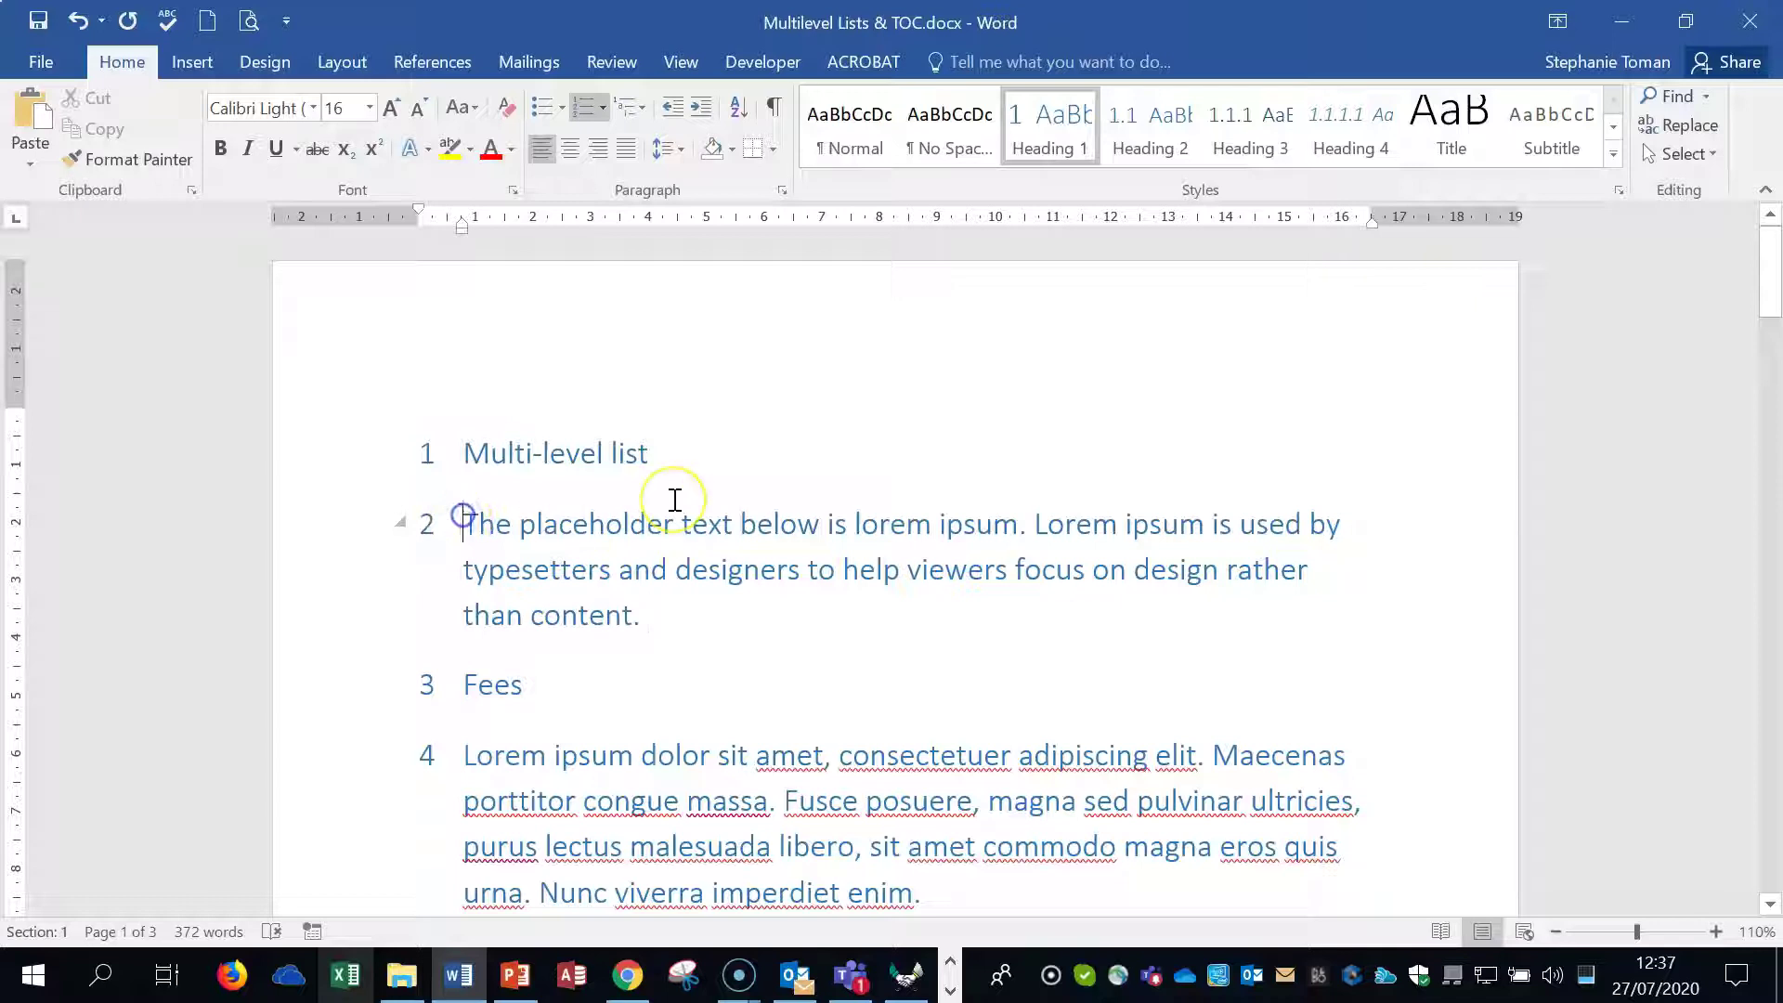
key(Tab)
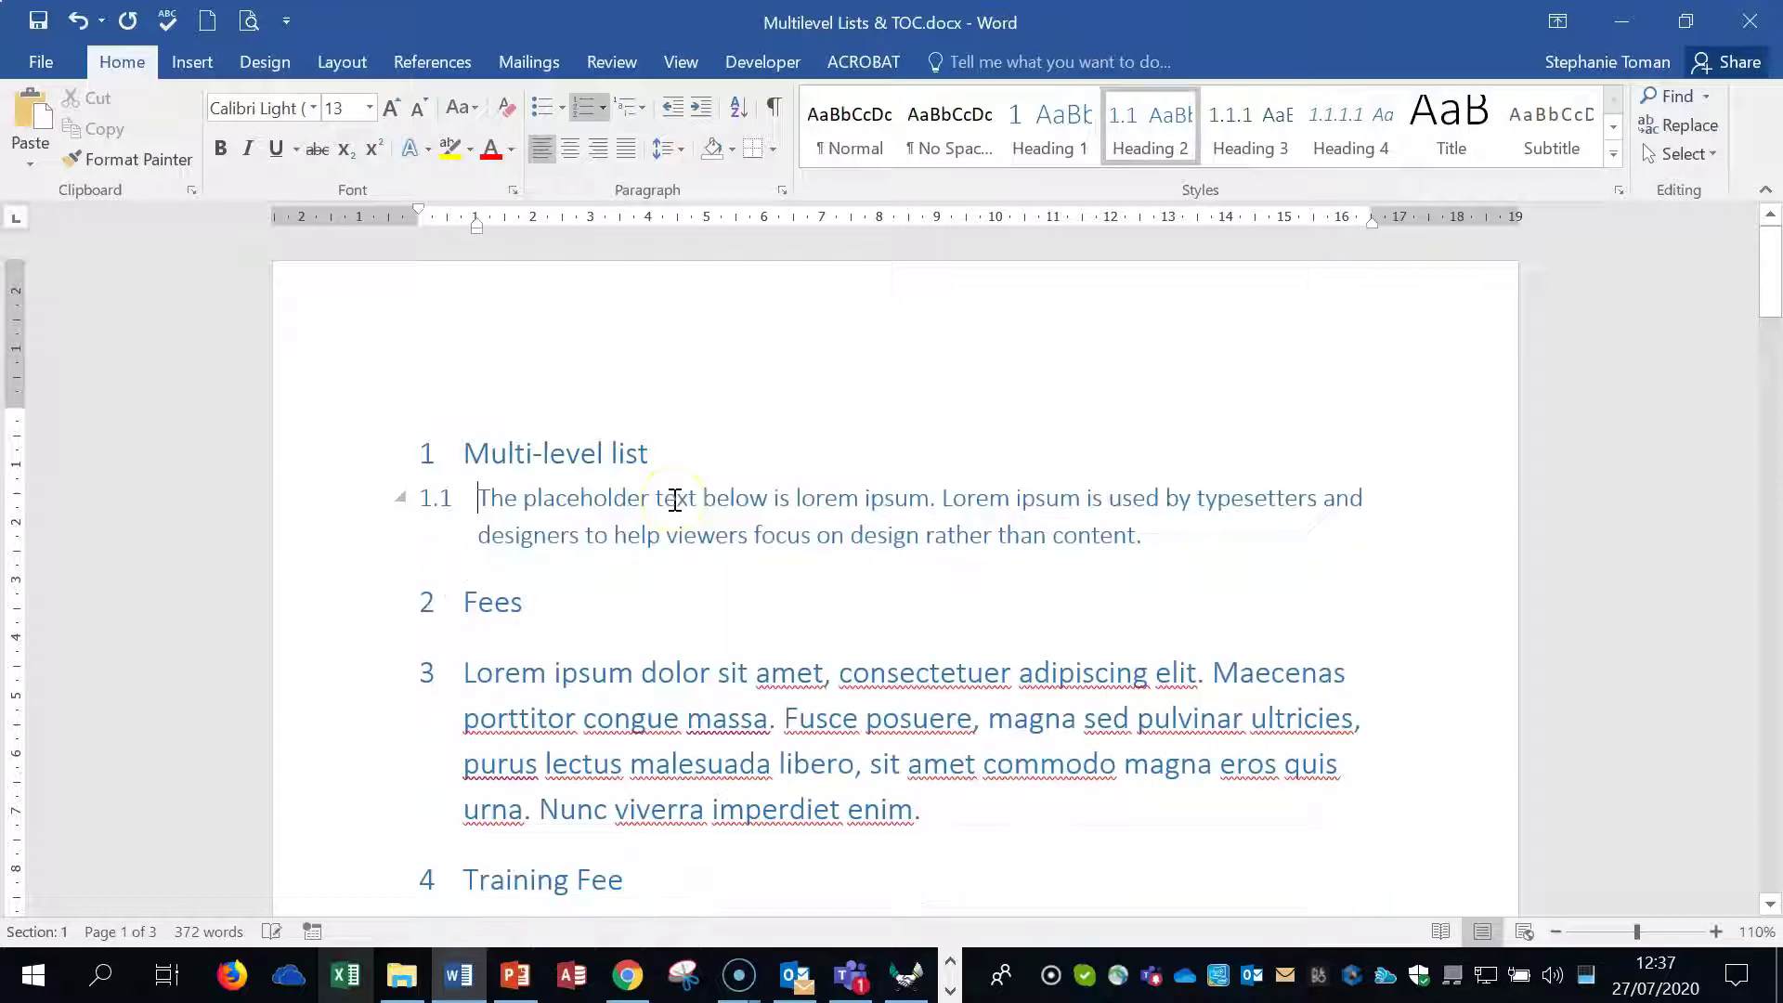
click(469, 603)
key(Tab)
key(Tab)
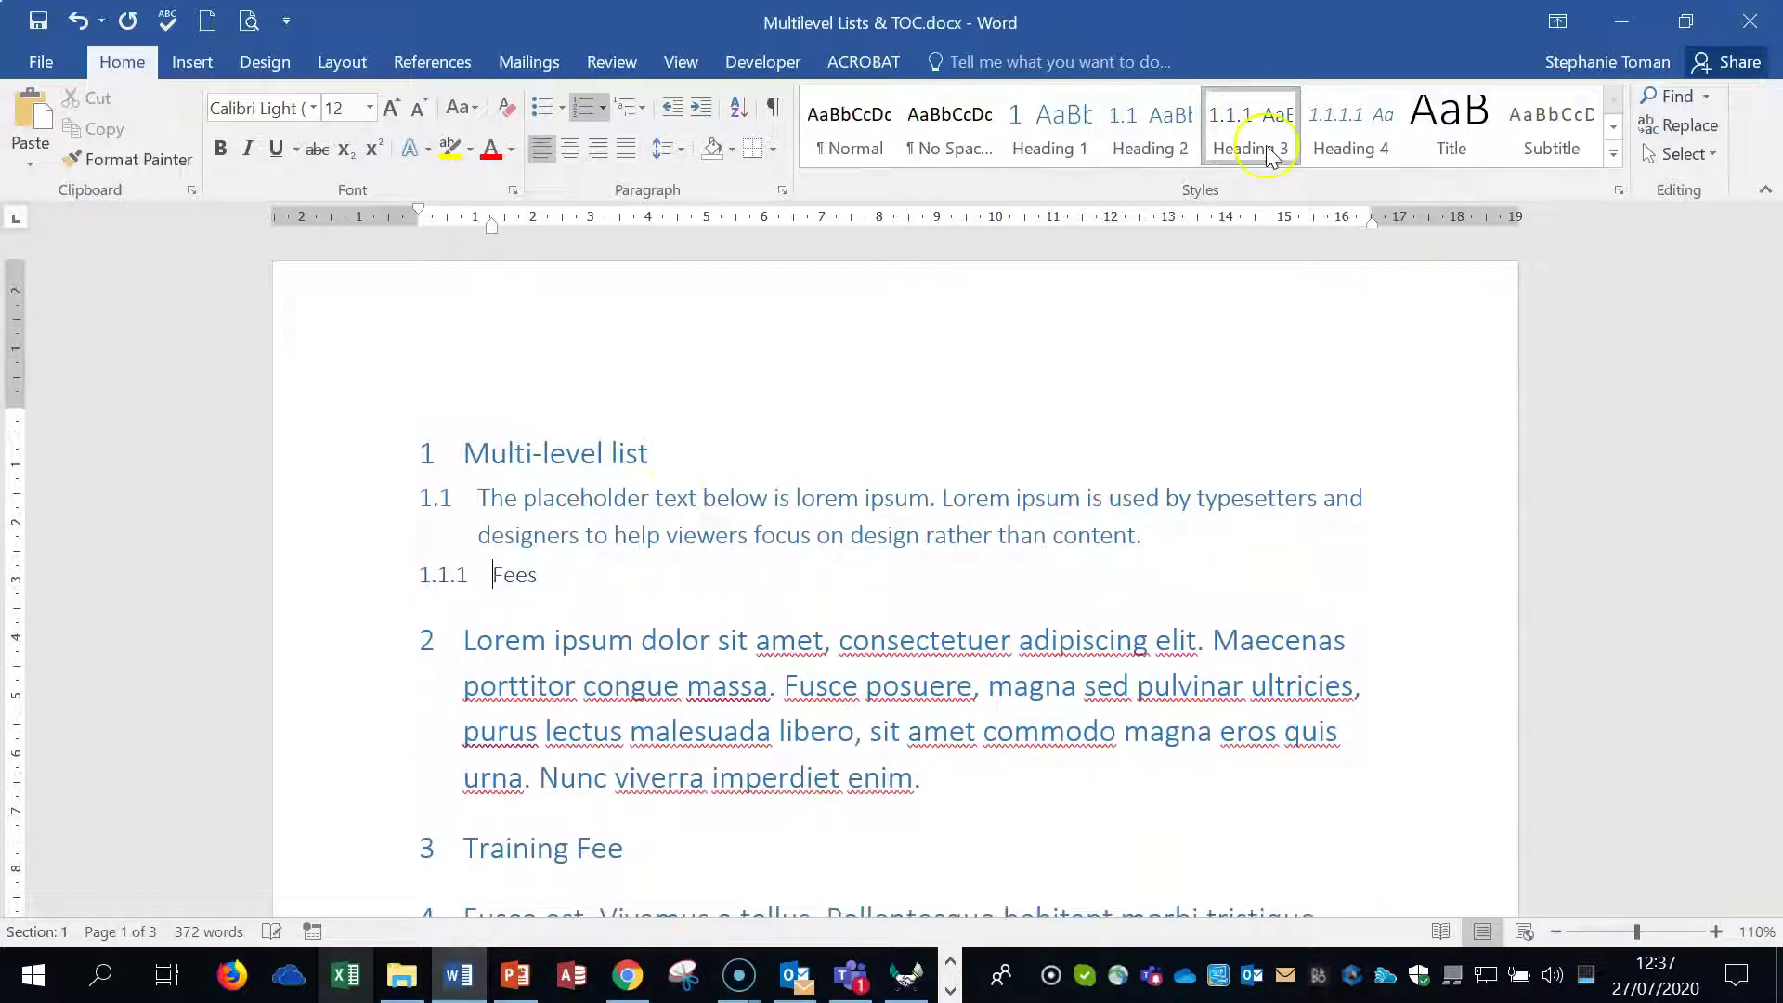
click(458, 637)
key(Tab)
key(Tab)
key(Tab)
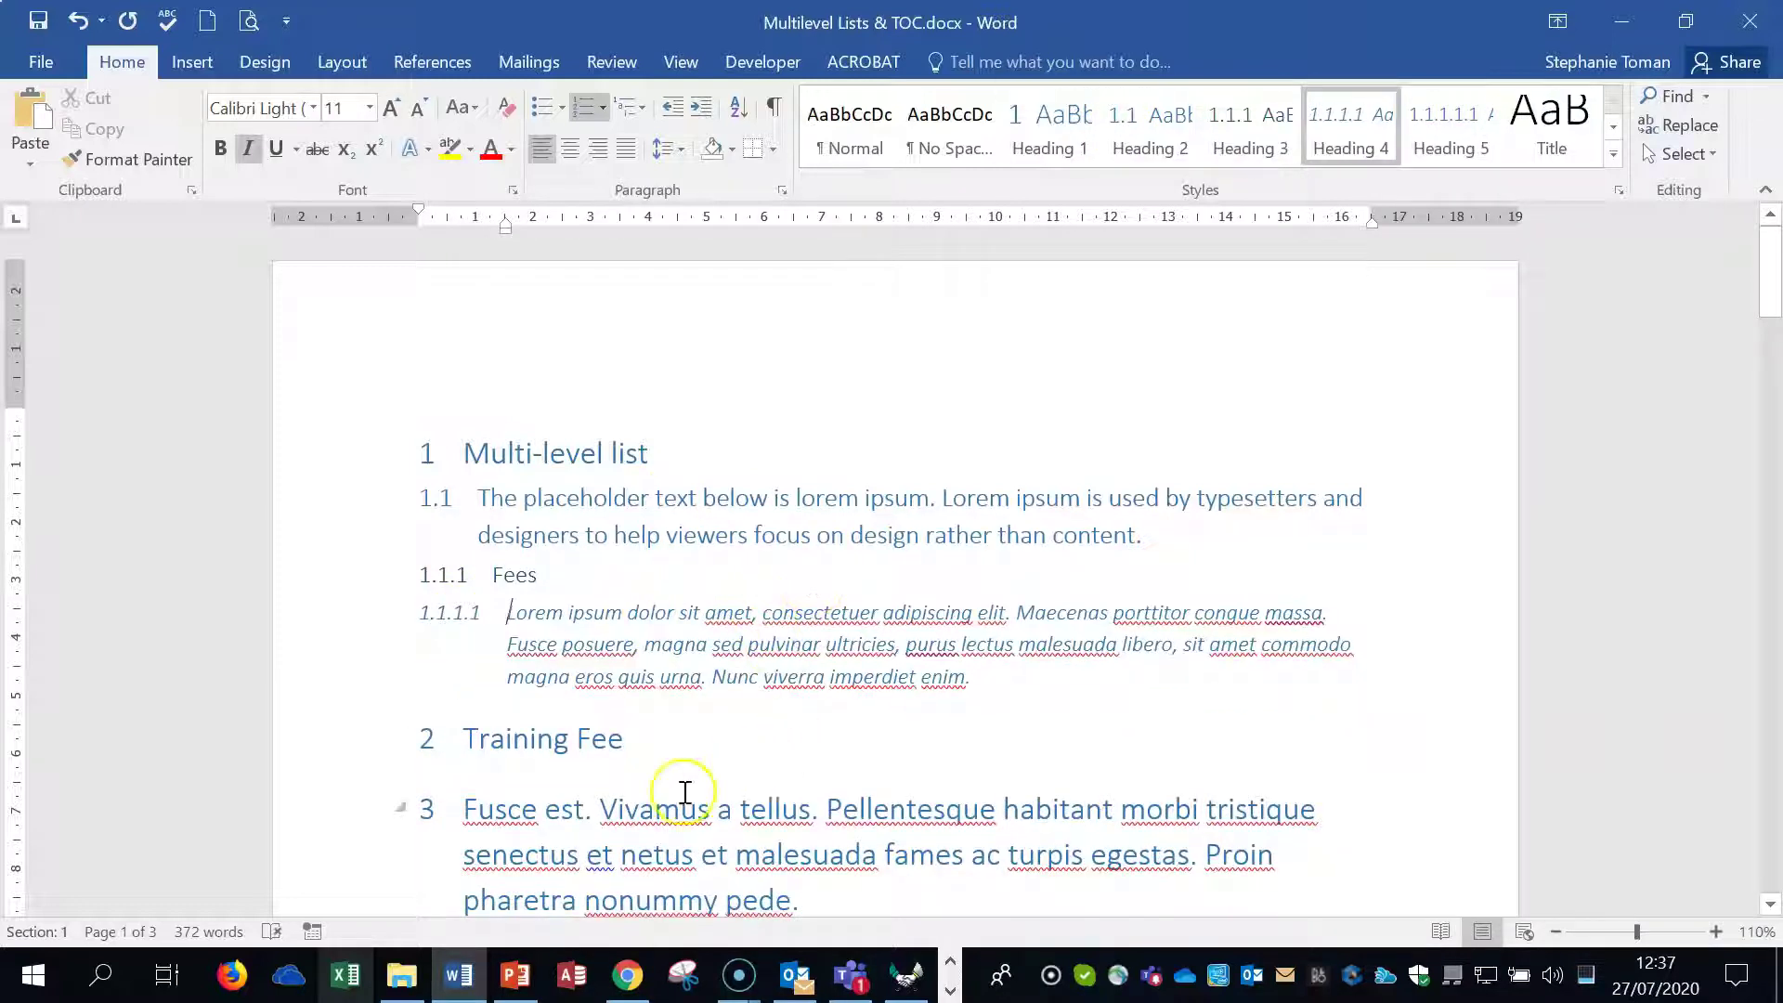
Set the font colour of the heading Multi-level list to black and update the Heading 1 style to match it.
click(709, 743)
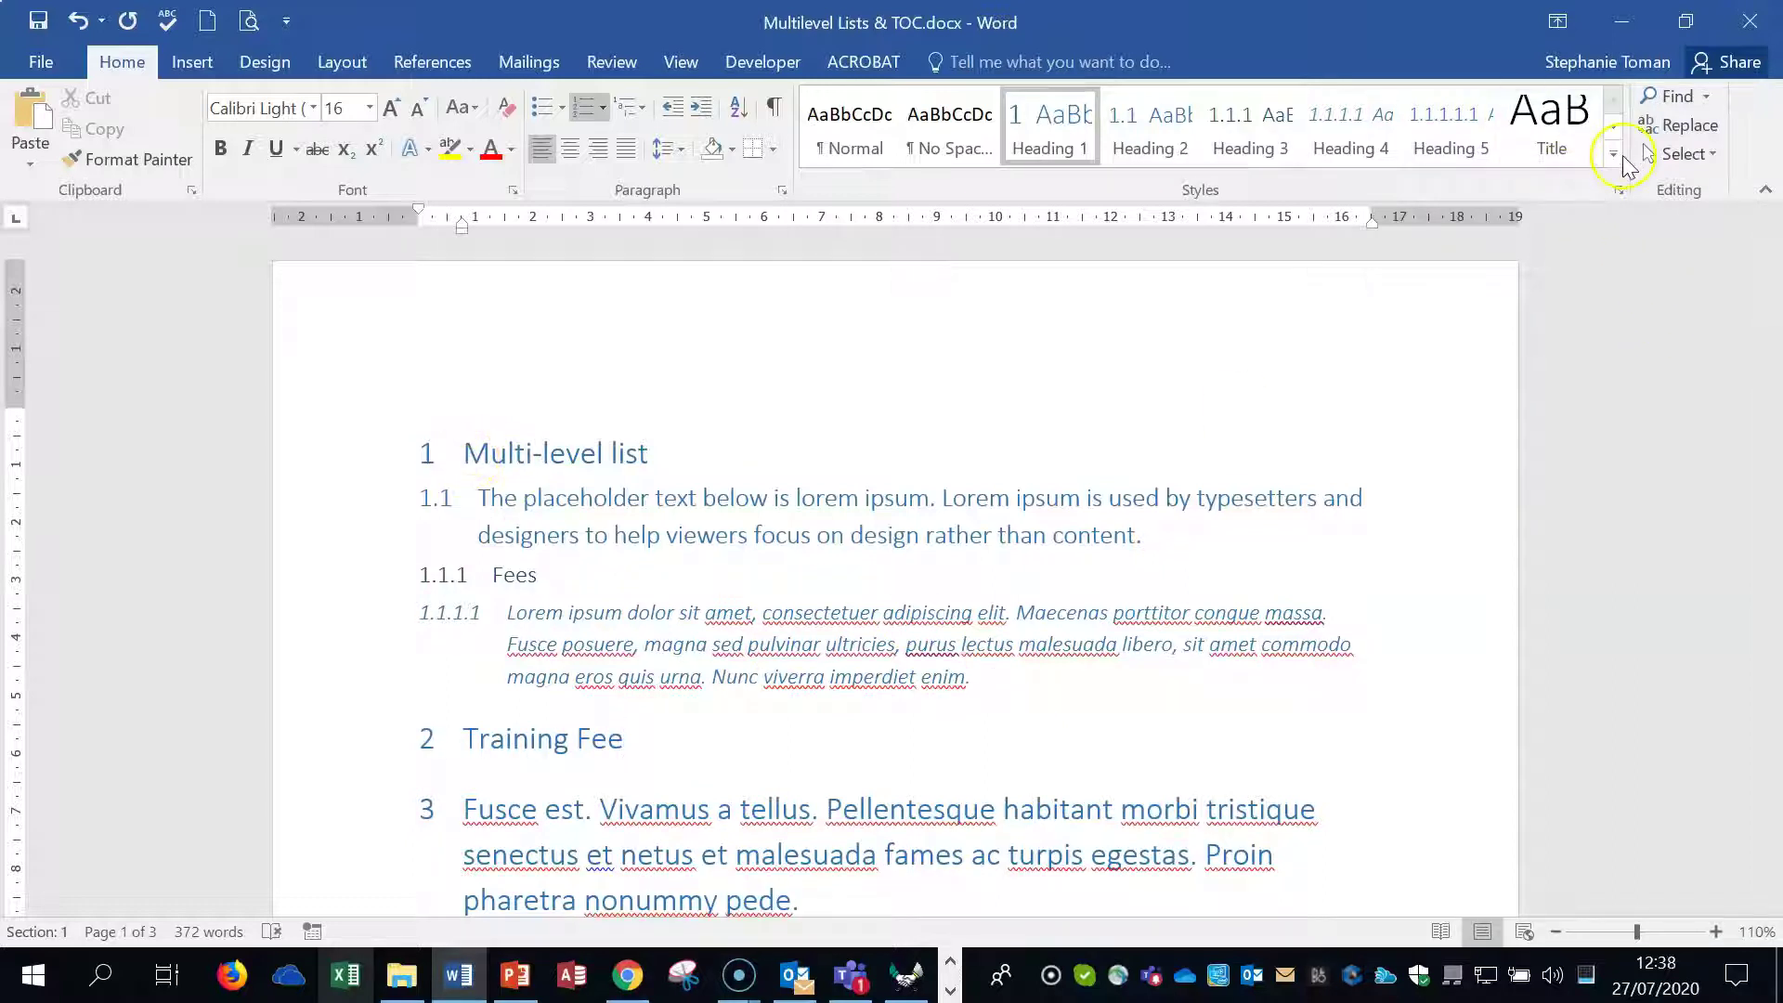
click(1622, 191)
mouse_move(1663, 511)
drag(475, 450, 652, 445)
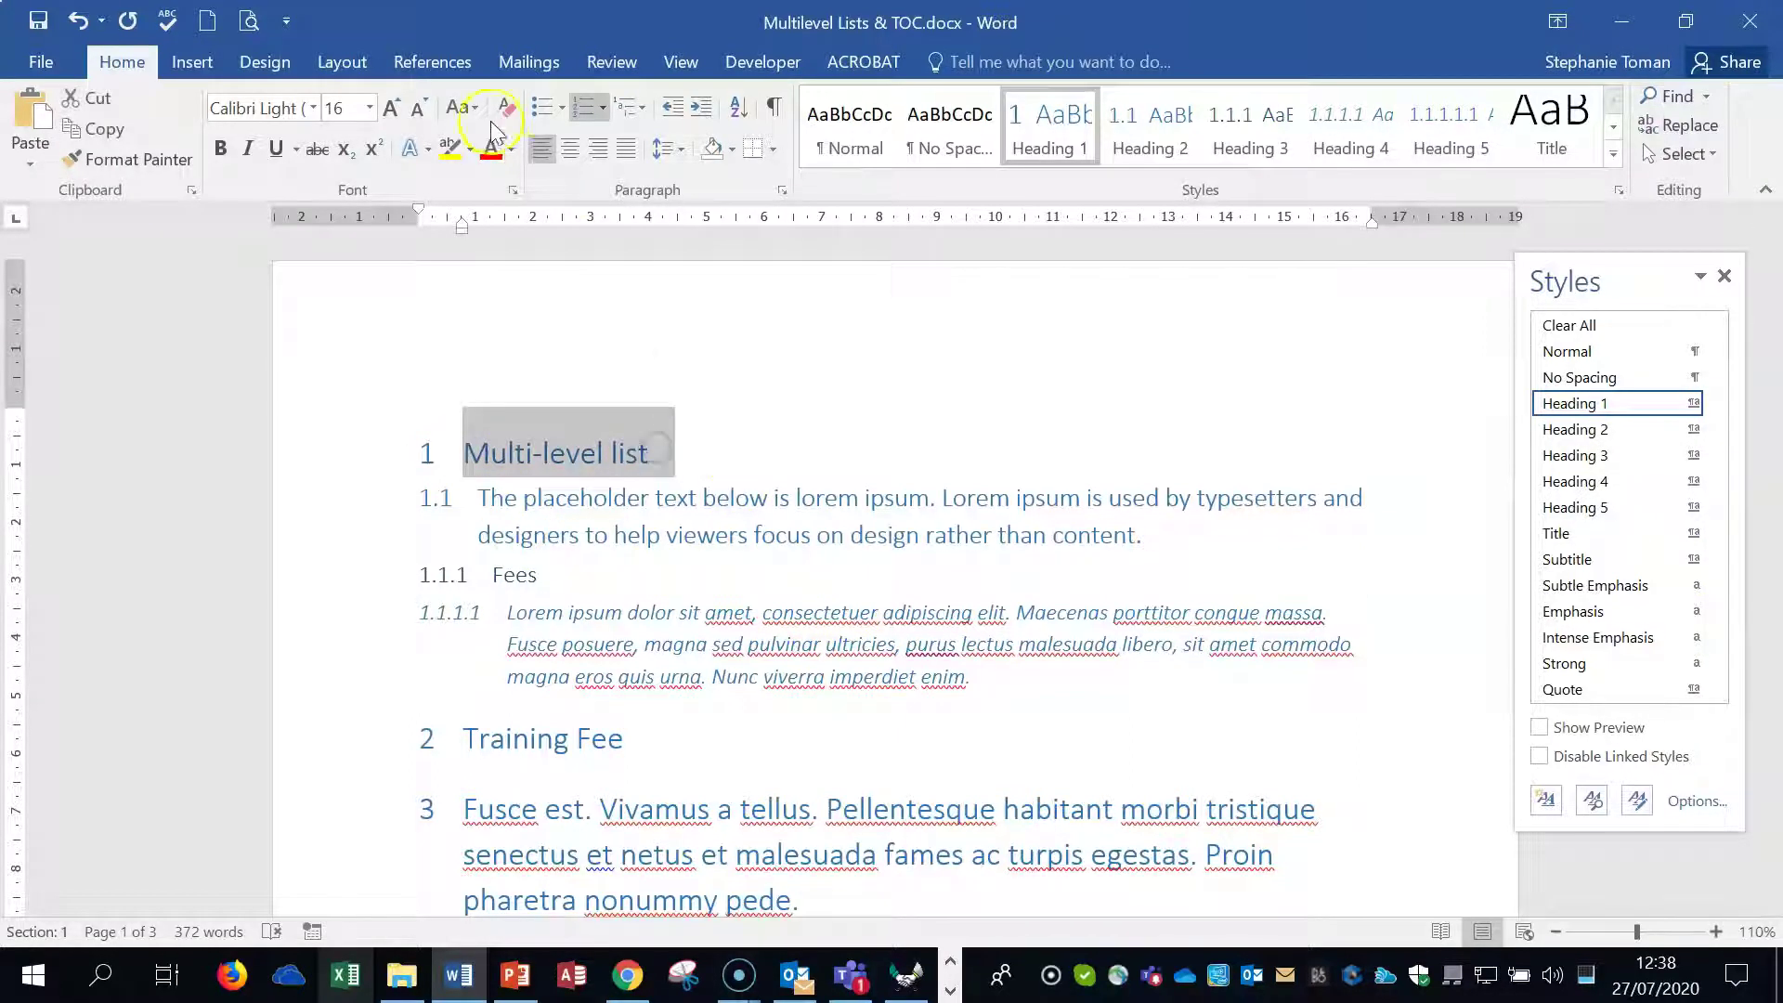
click(511, 149)
click(513, 234)
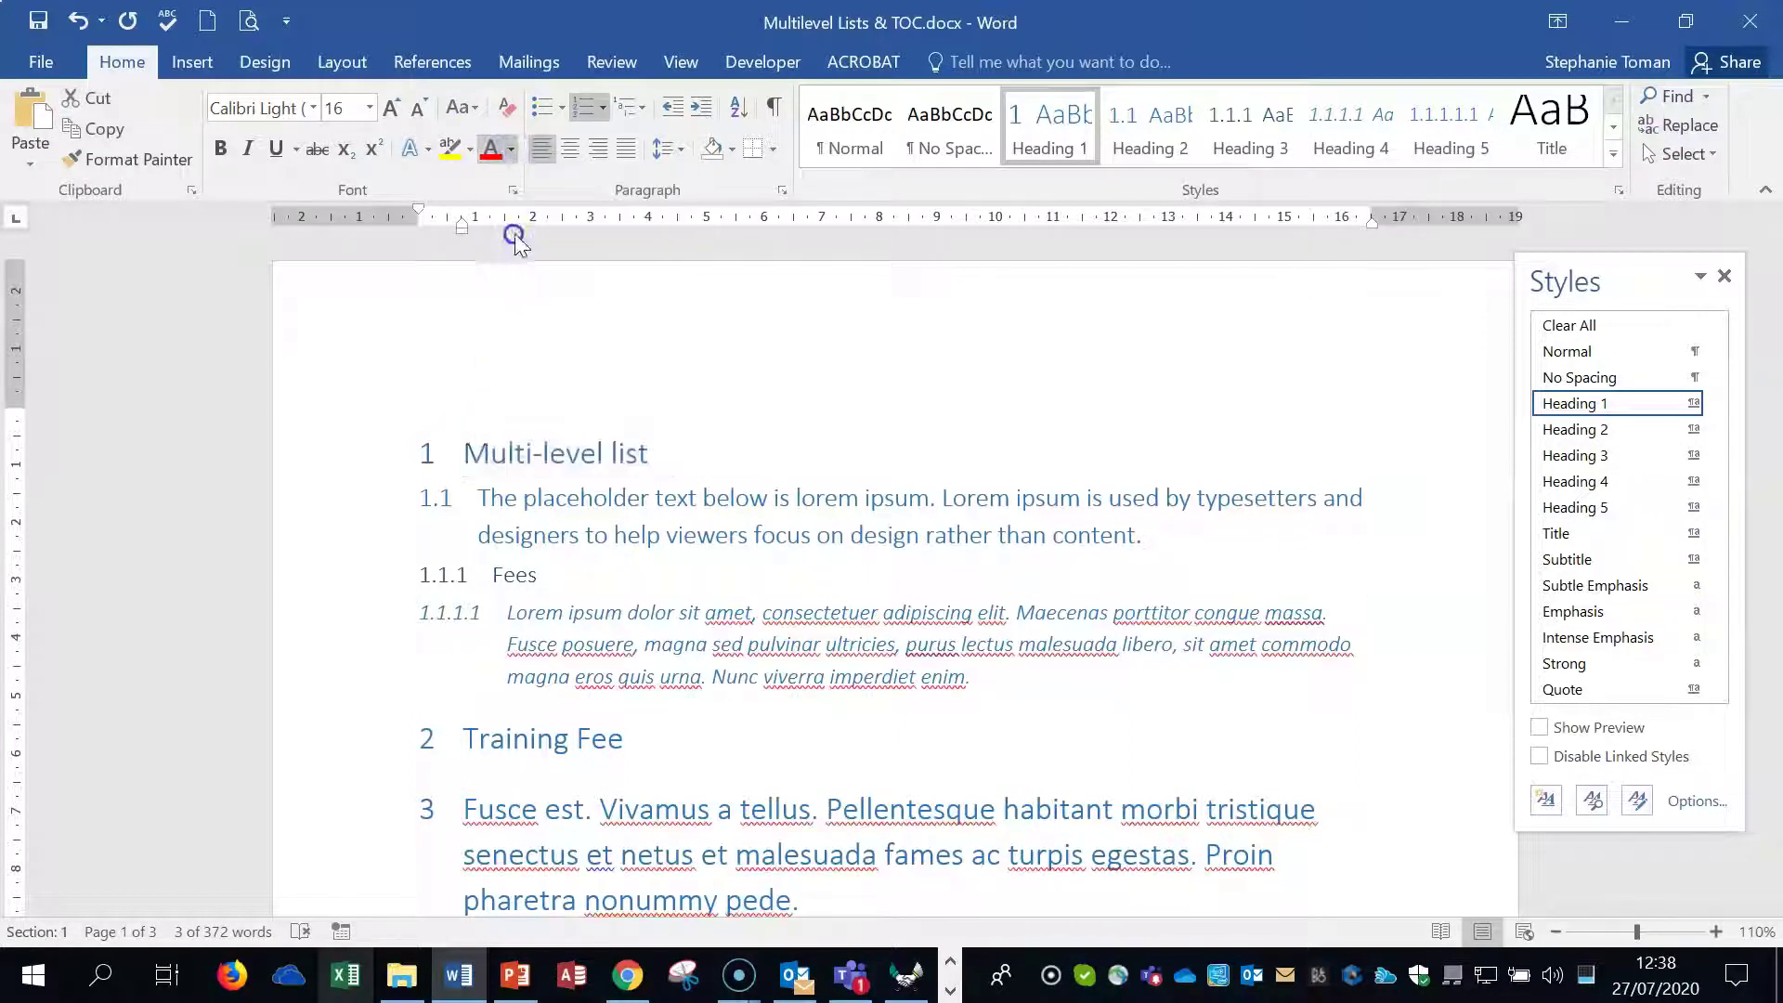
click(1692, 403)
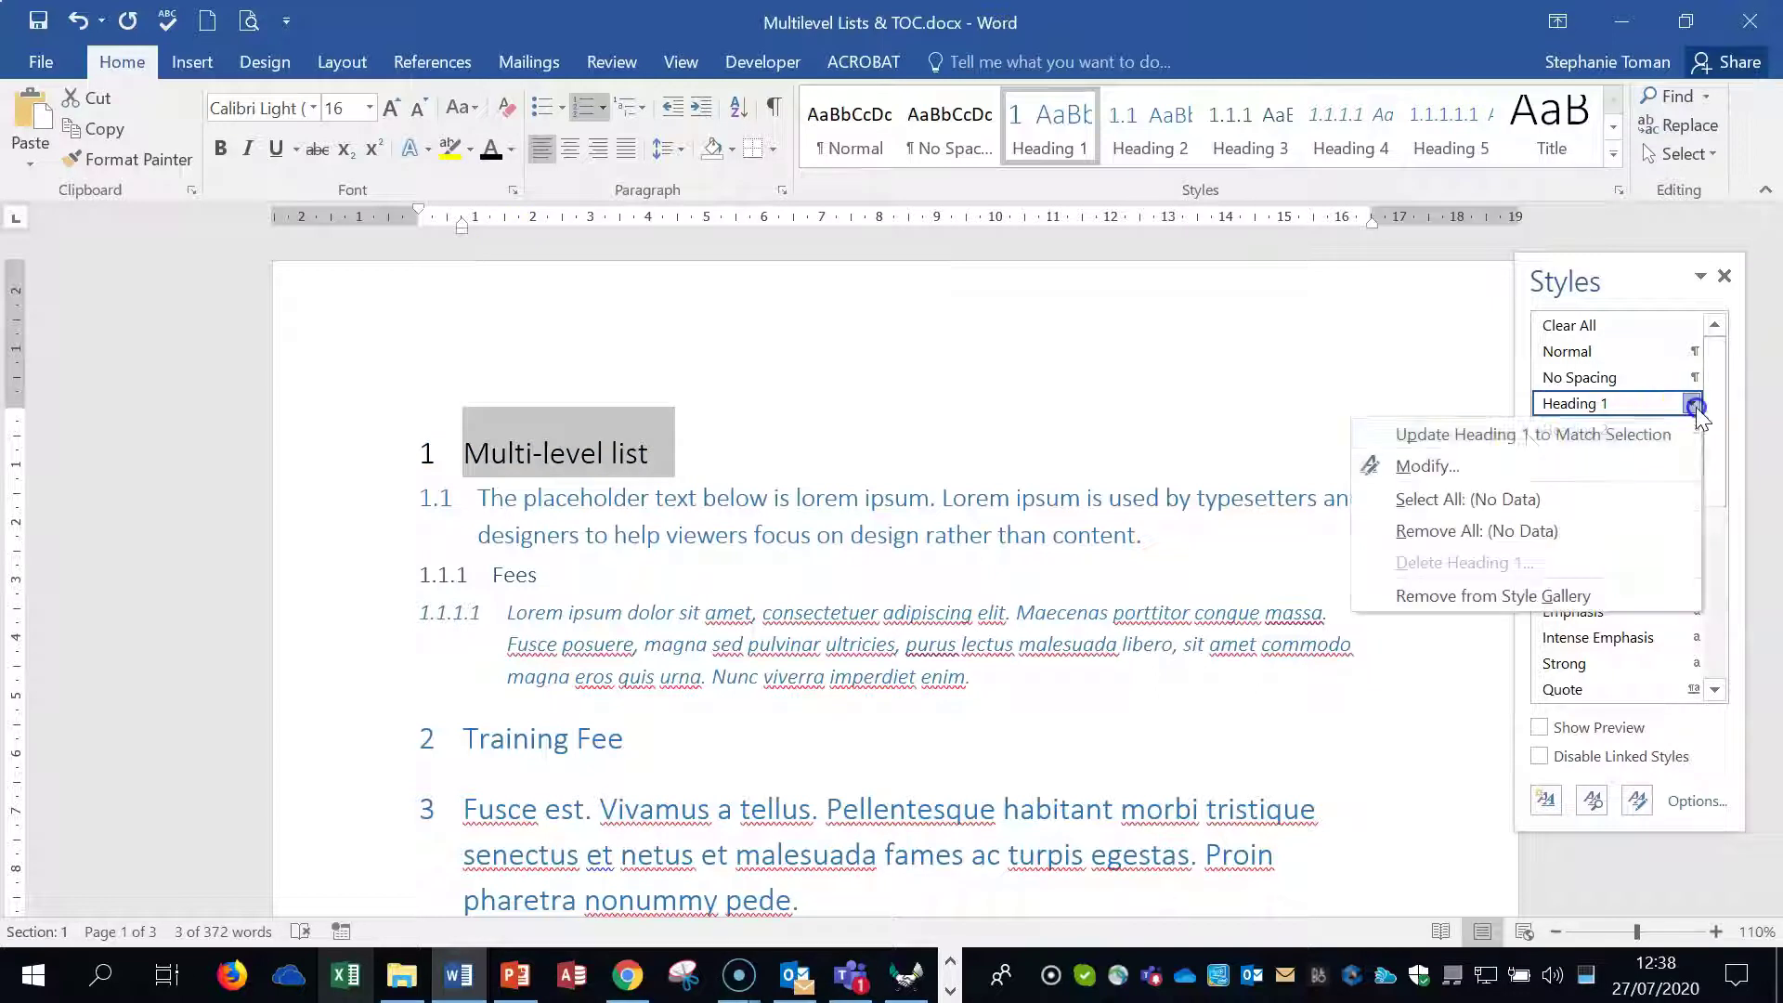
click(1479, 435)
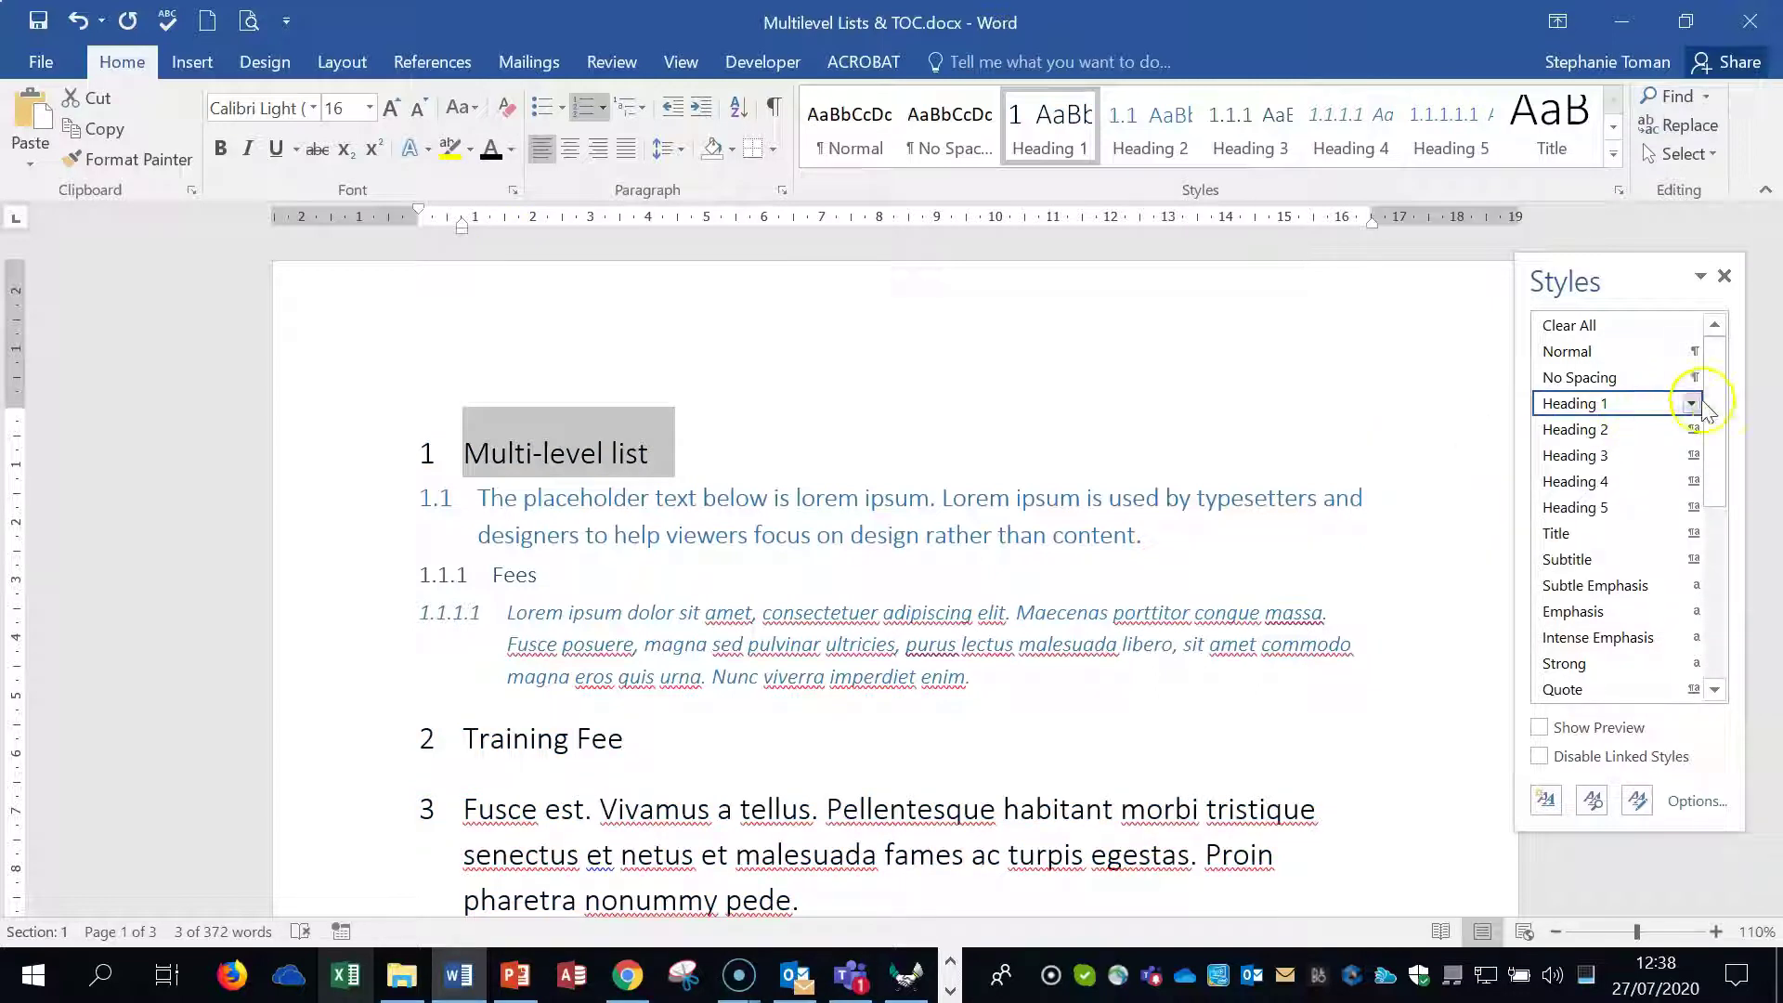
Inspect the Modify Style settings and style options of Heading 1, and the numbered paragraphs down to Registration Fee.
click(1693, 405)
click(1429, 468)
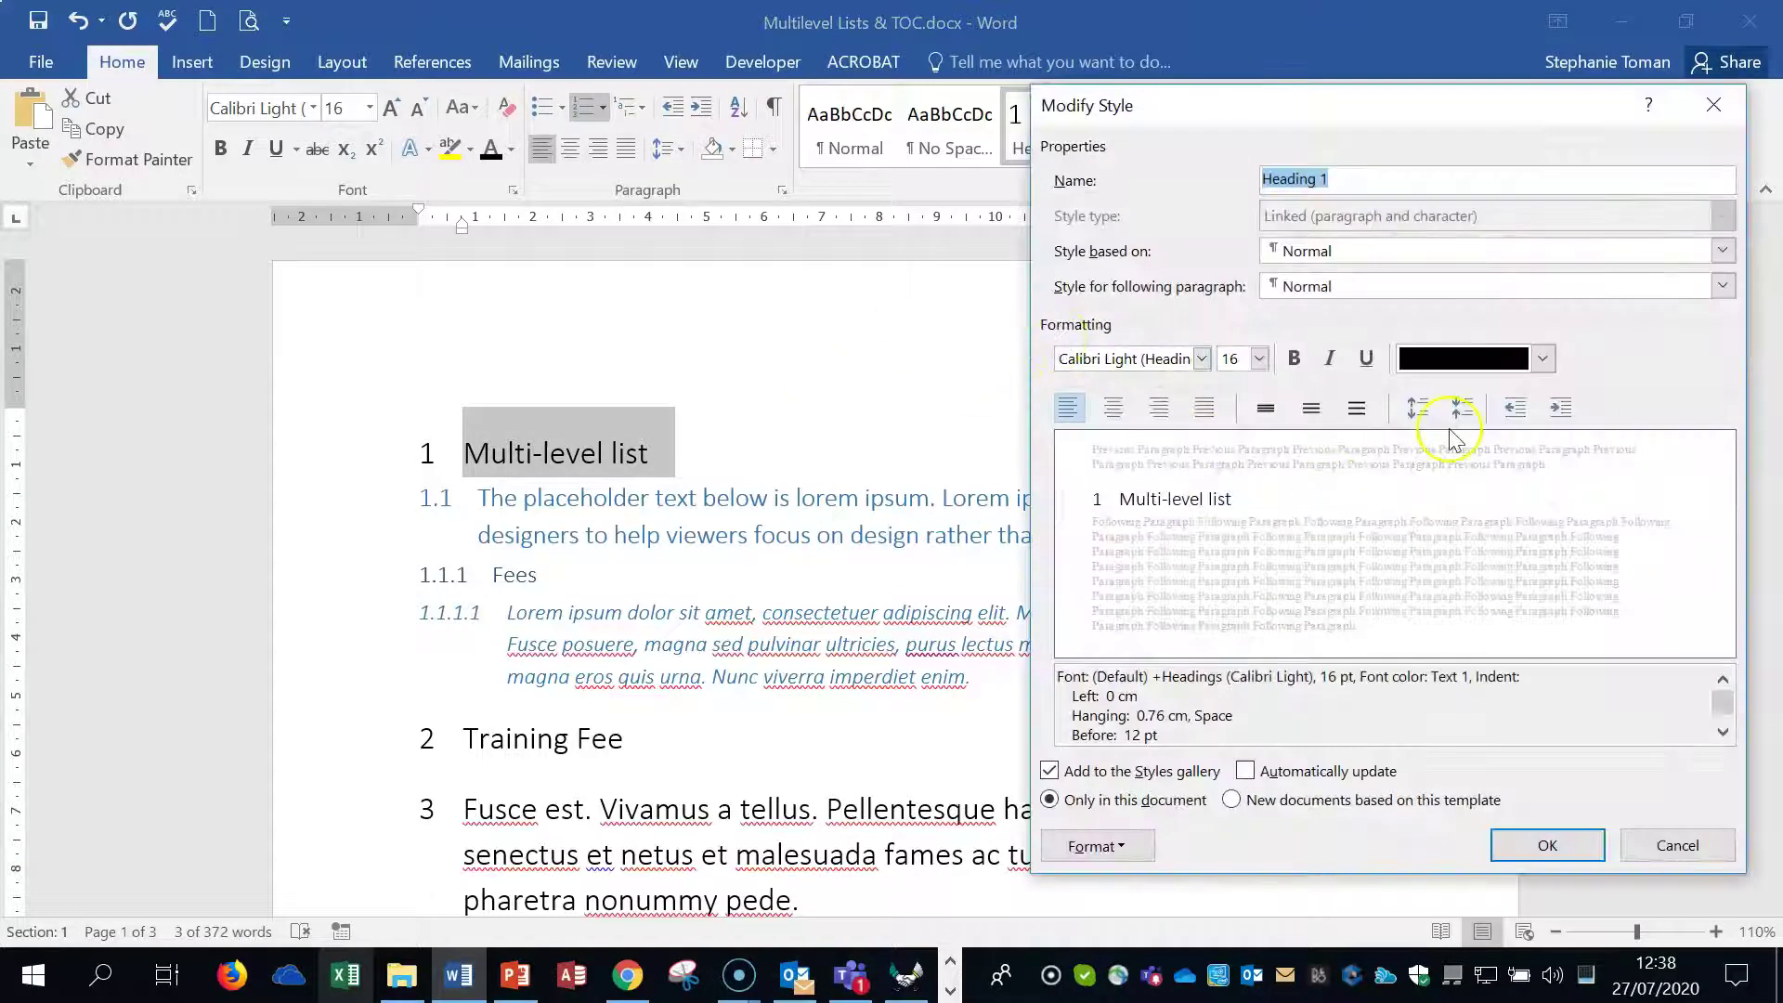
click(1714, 104)
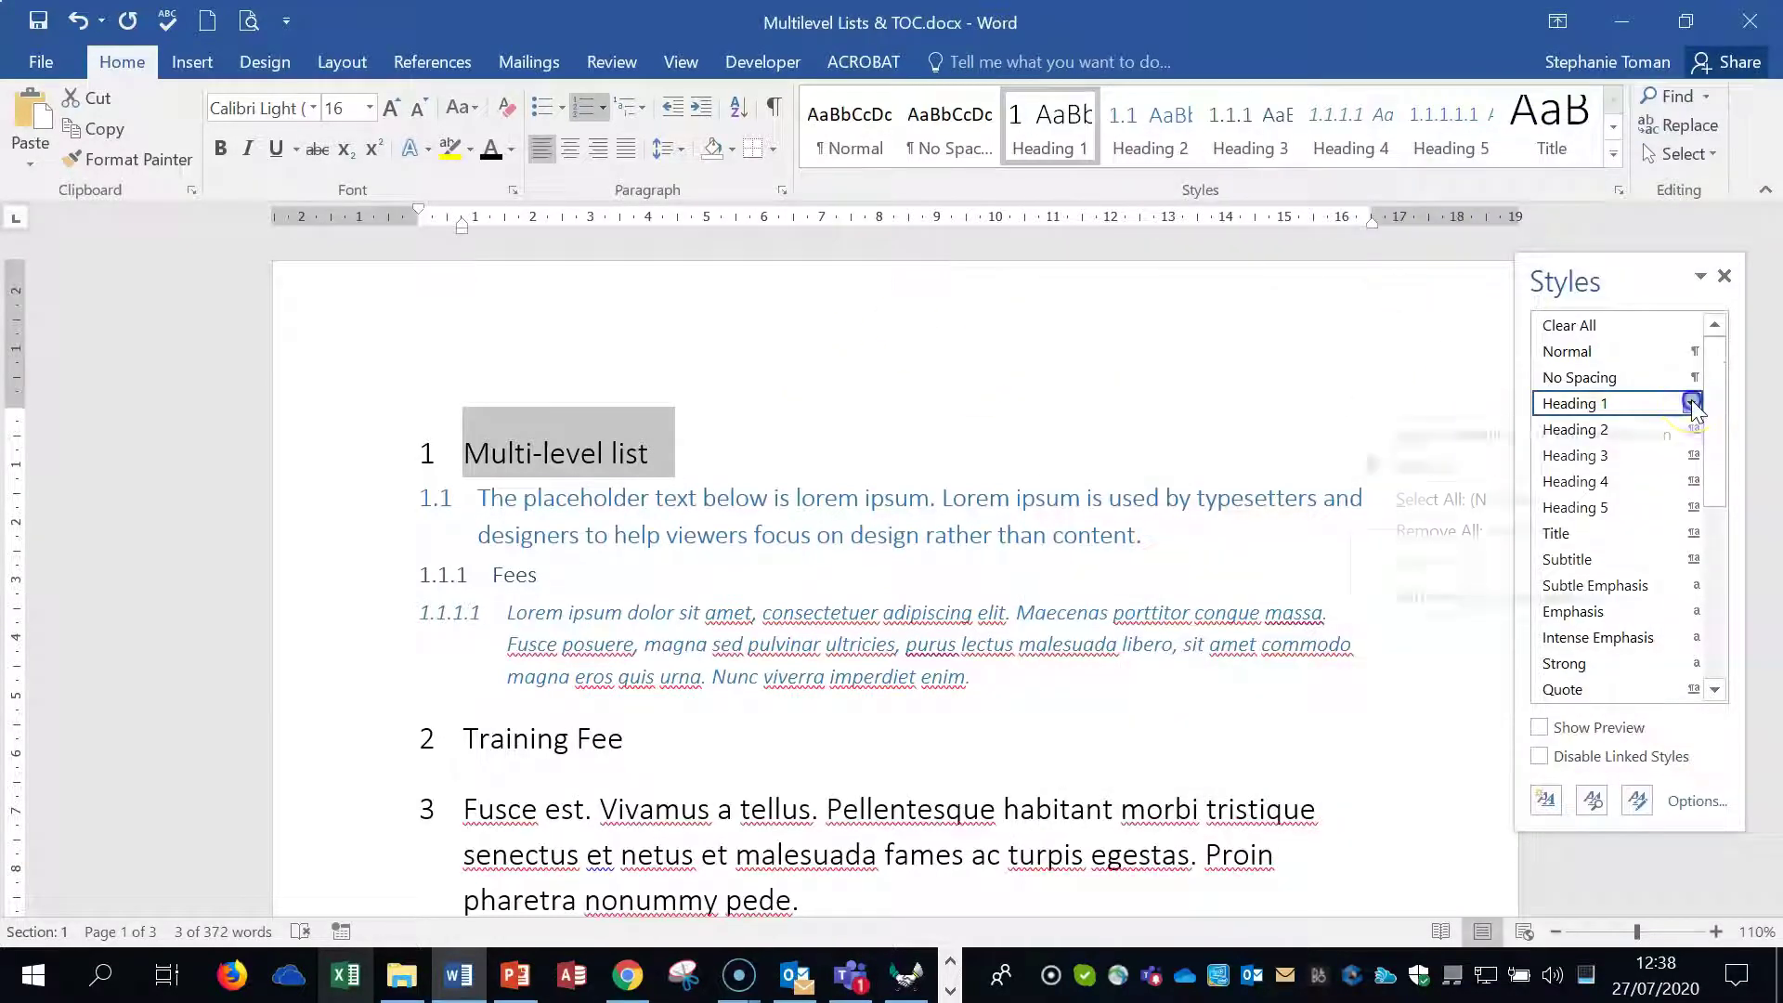
click(1693, 405)
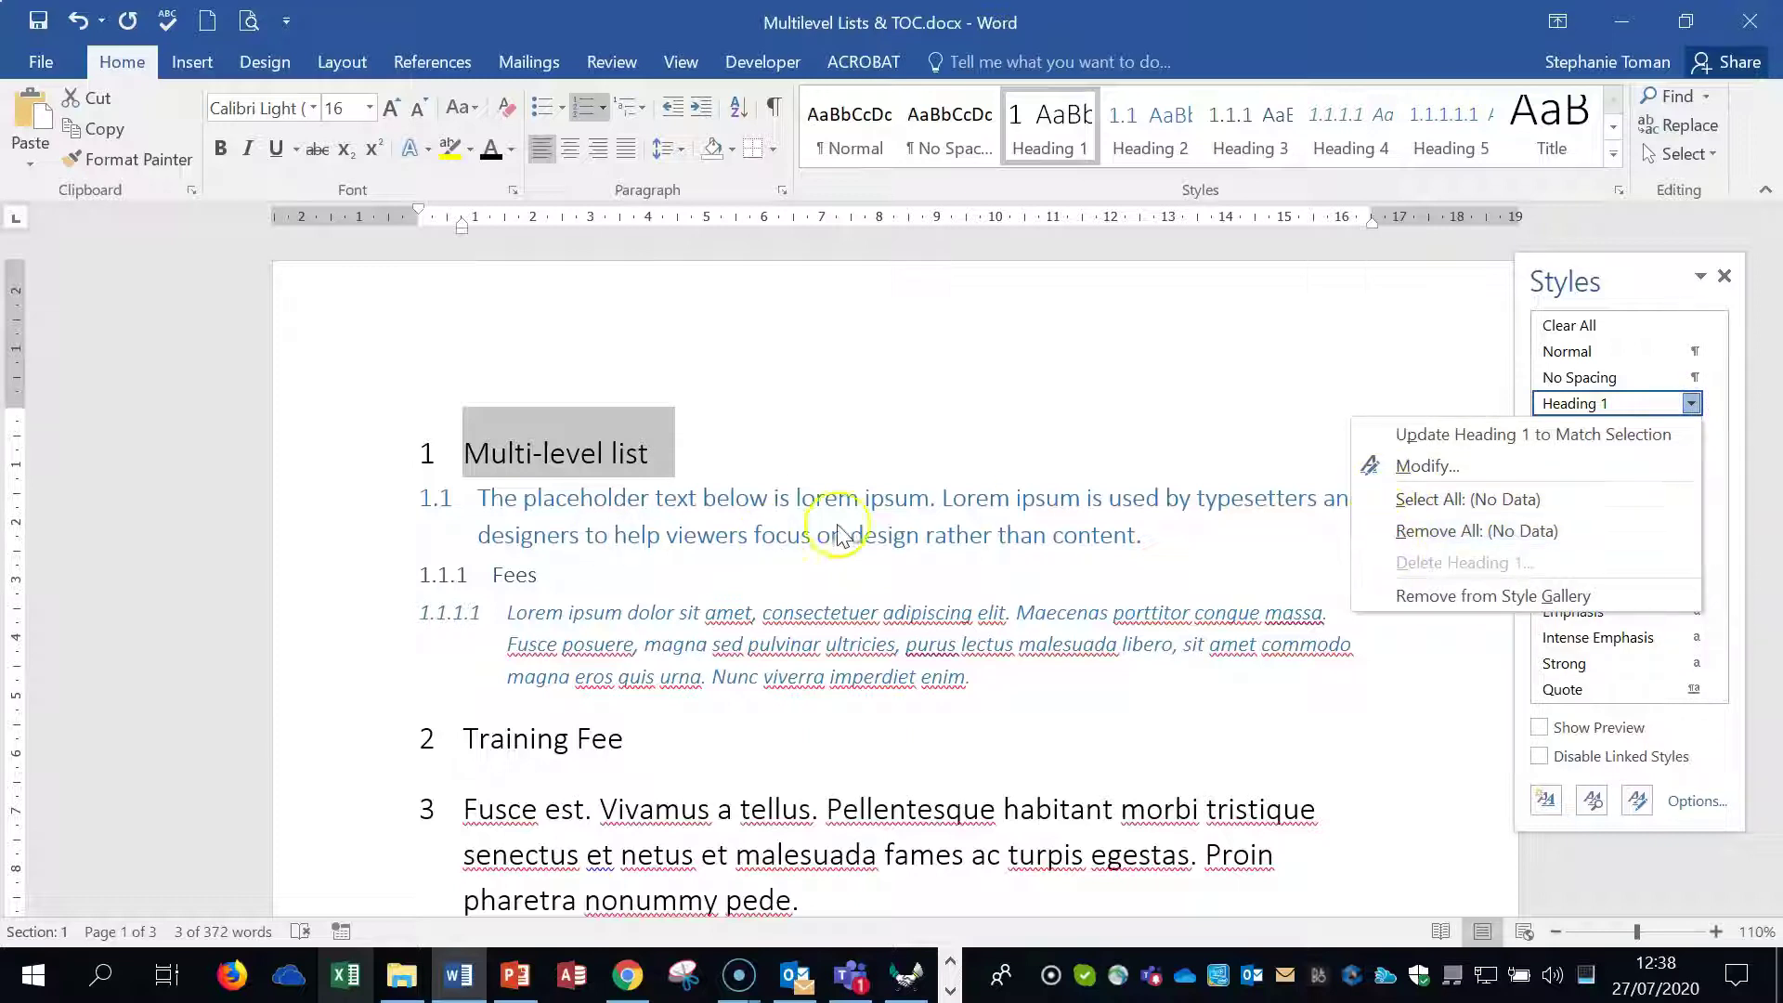
click(413, 754)
scroll(734, 711, down, 9)
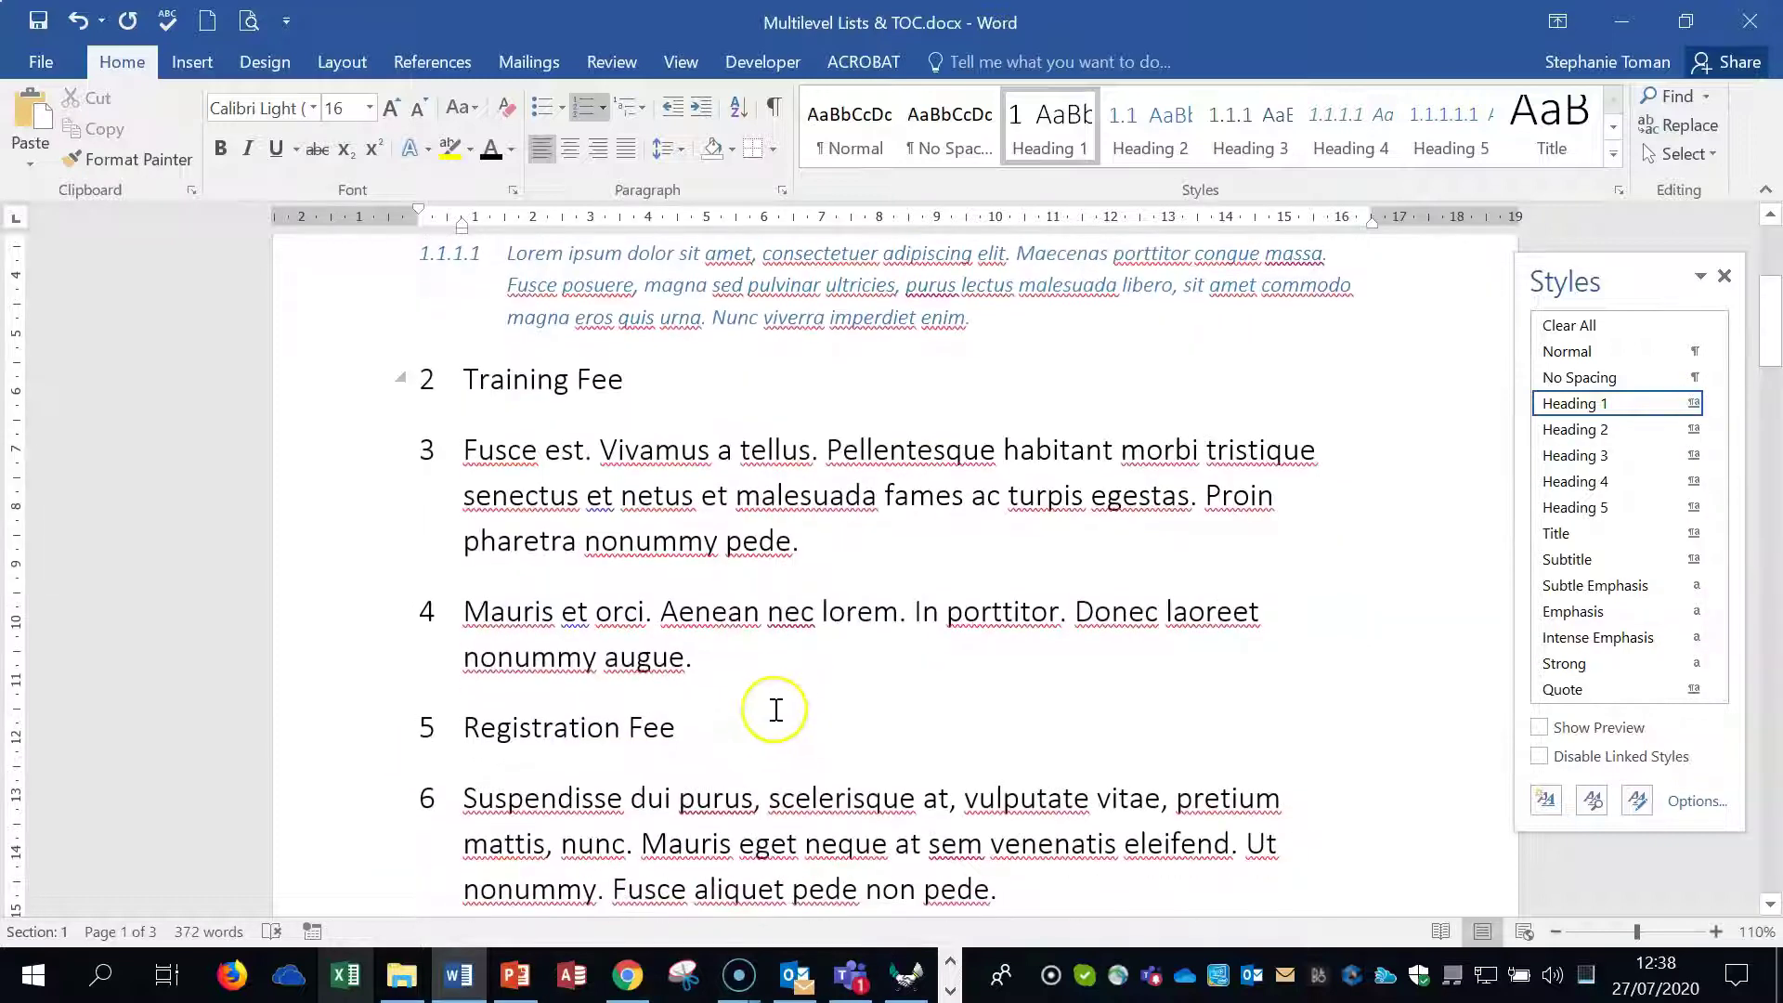
scroll(787, 714, up, 10)
click(542, 362)
click(641, 482)
click(767, 563)
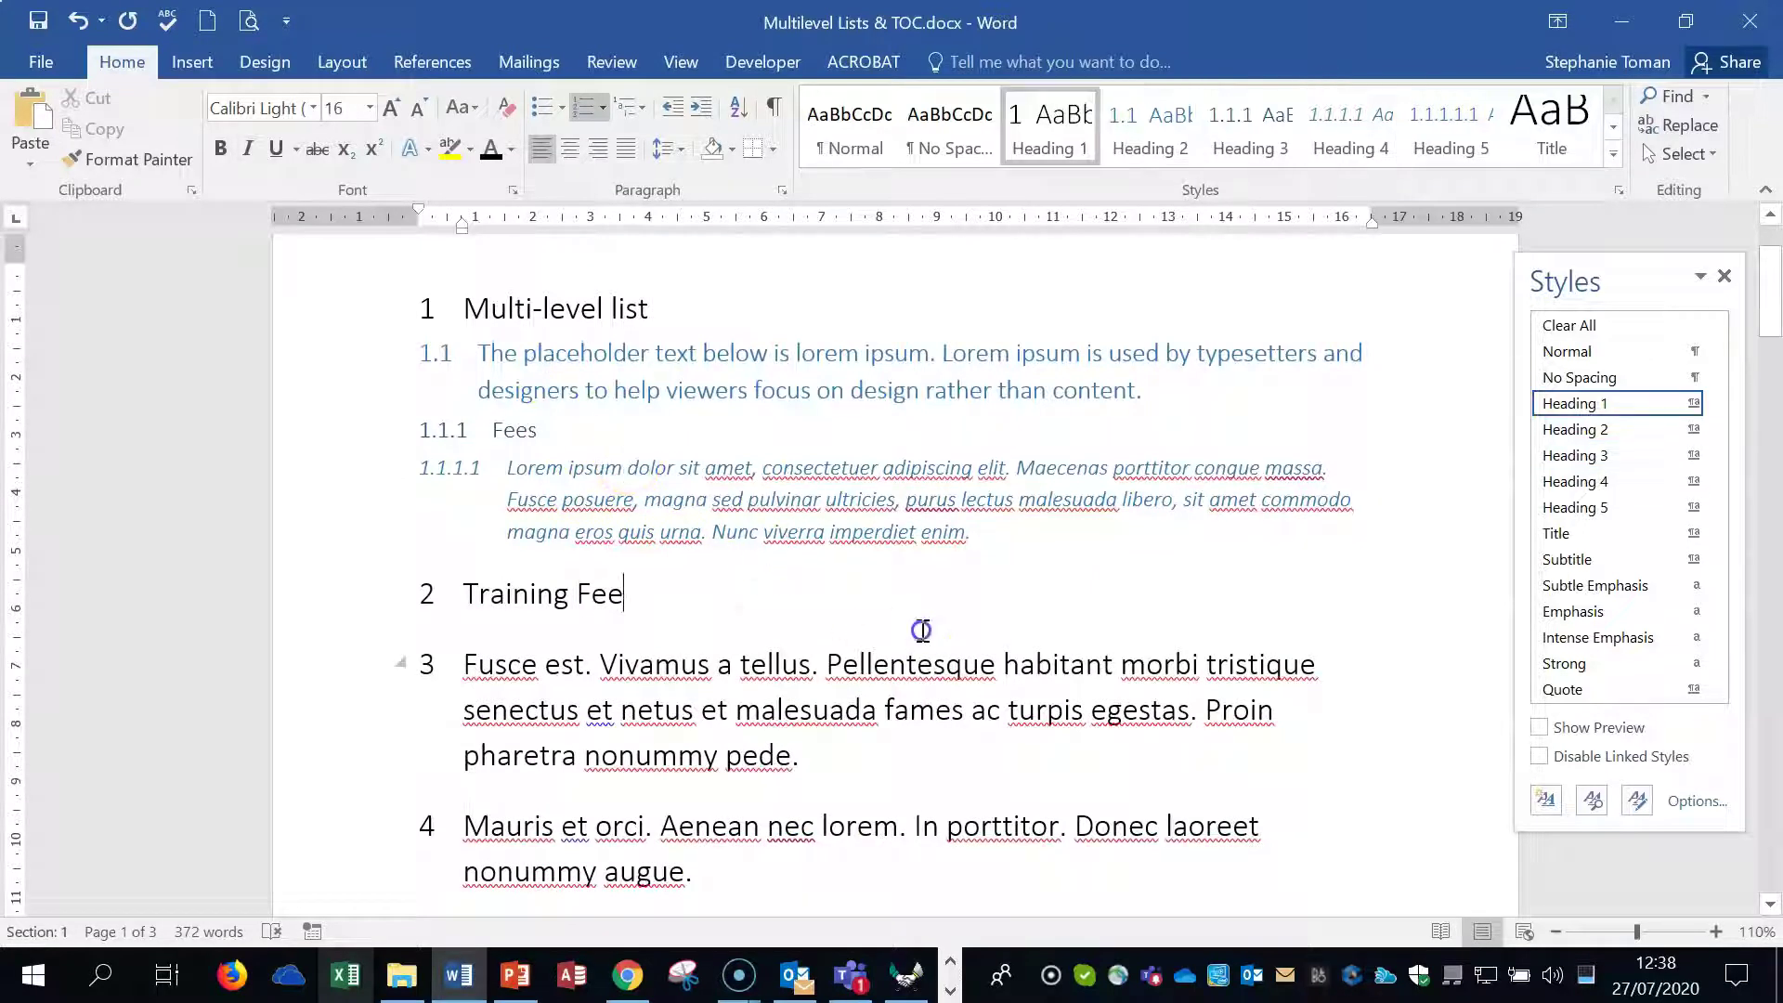
Close the multilevel list document without saving and open Worked Multilevel Lists & TOC.docx.
click(1748, 22)
click(896, 539)
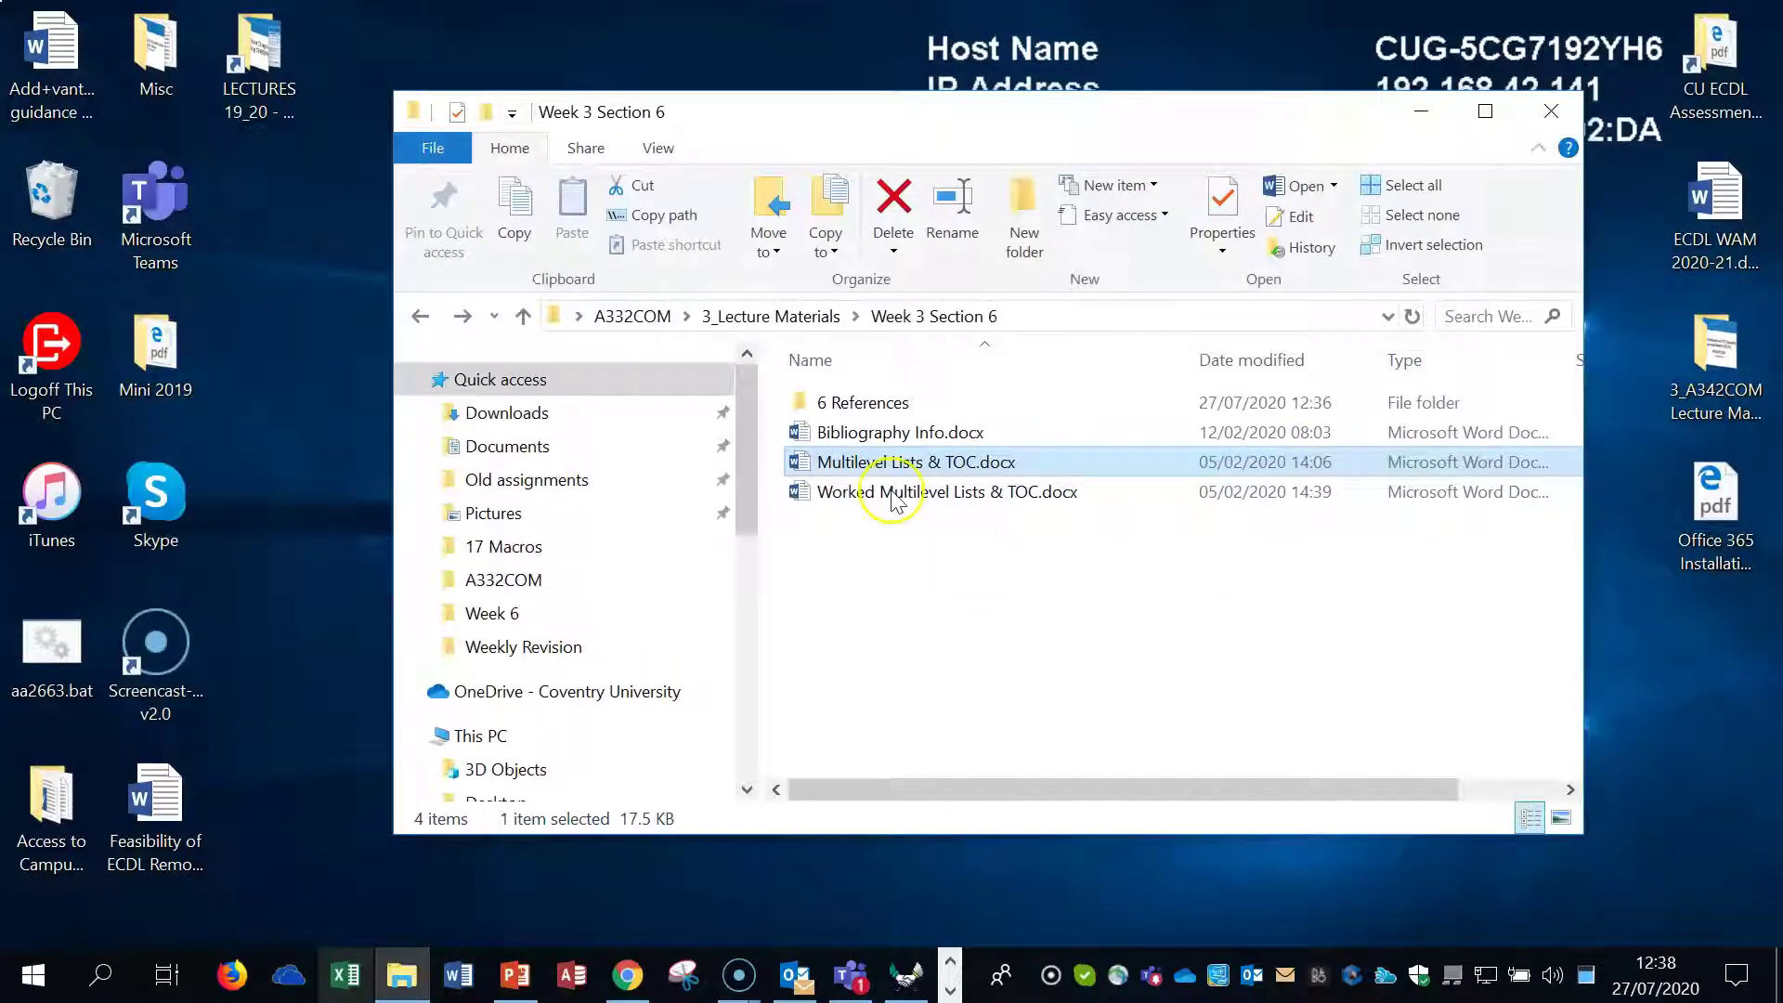
double_click(894, 493)
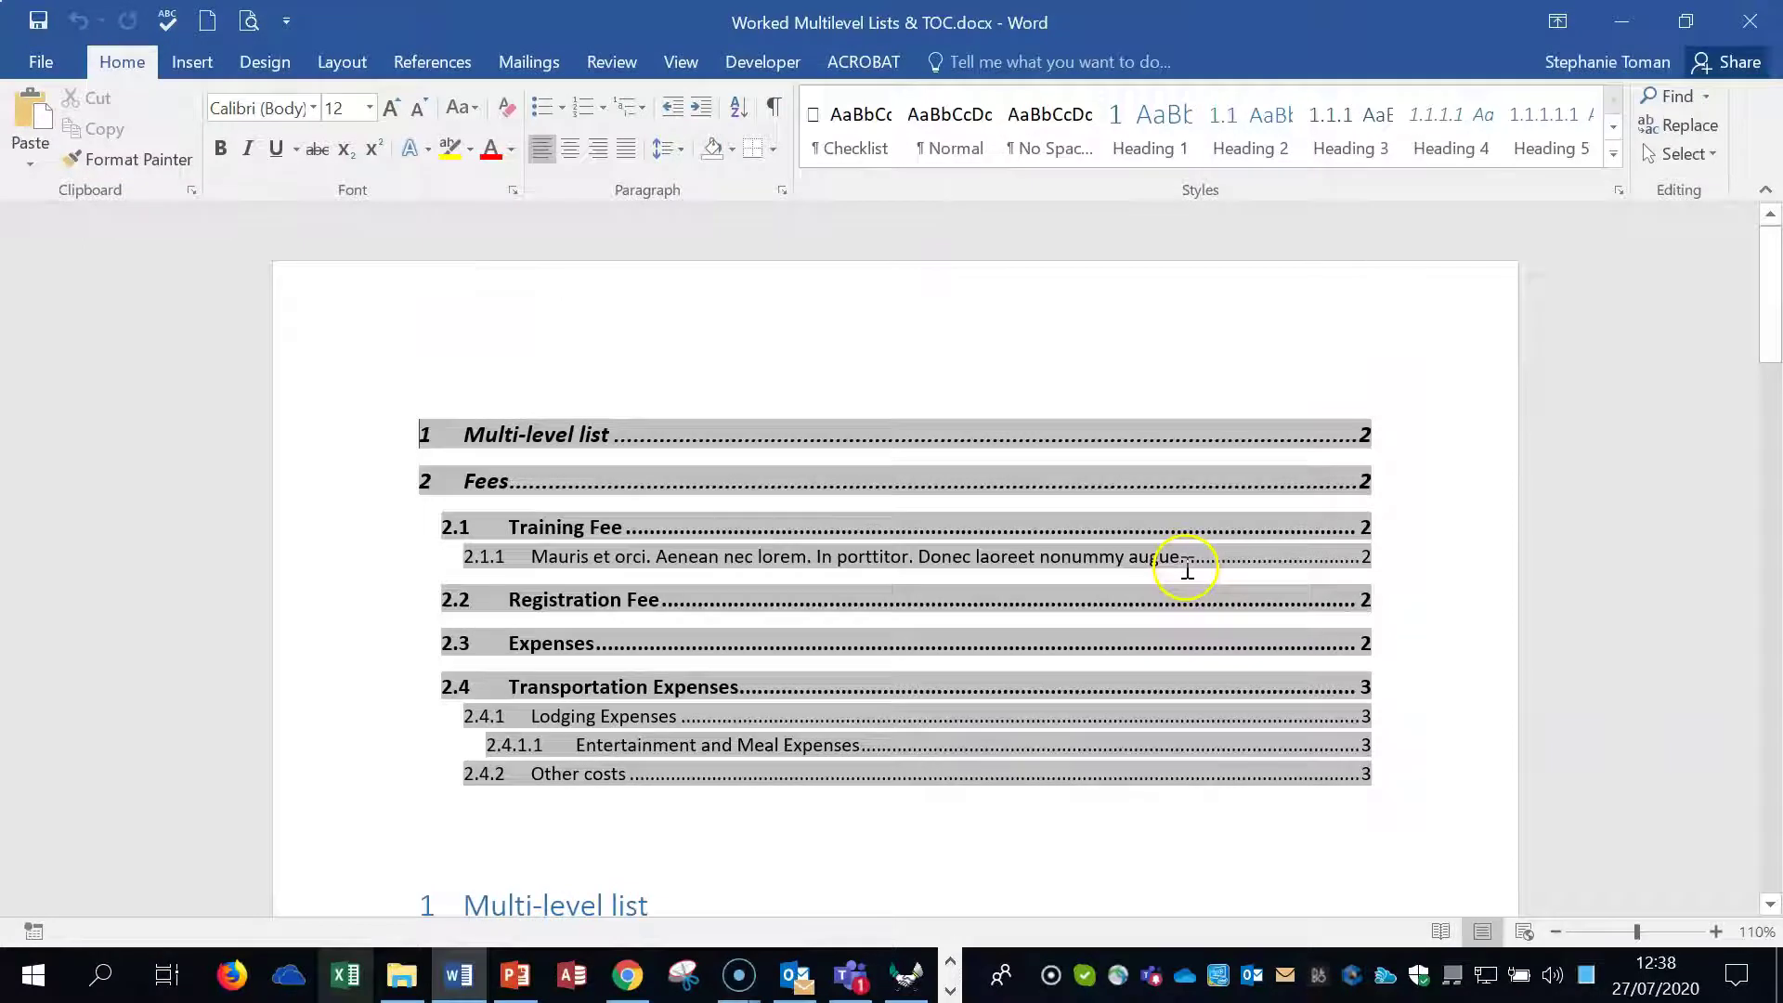
Examine the table of contents and the numbered headings and body text from Multi-level list down to Other costs.
scroll(1190, 566, down, 3)
click(560, 391)
click(860, 476)
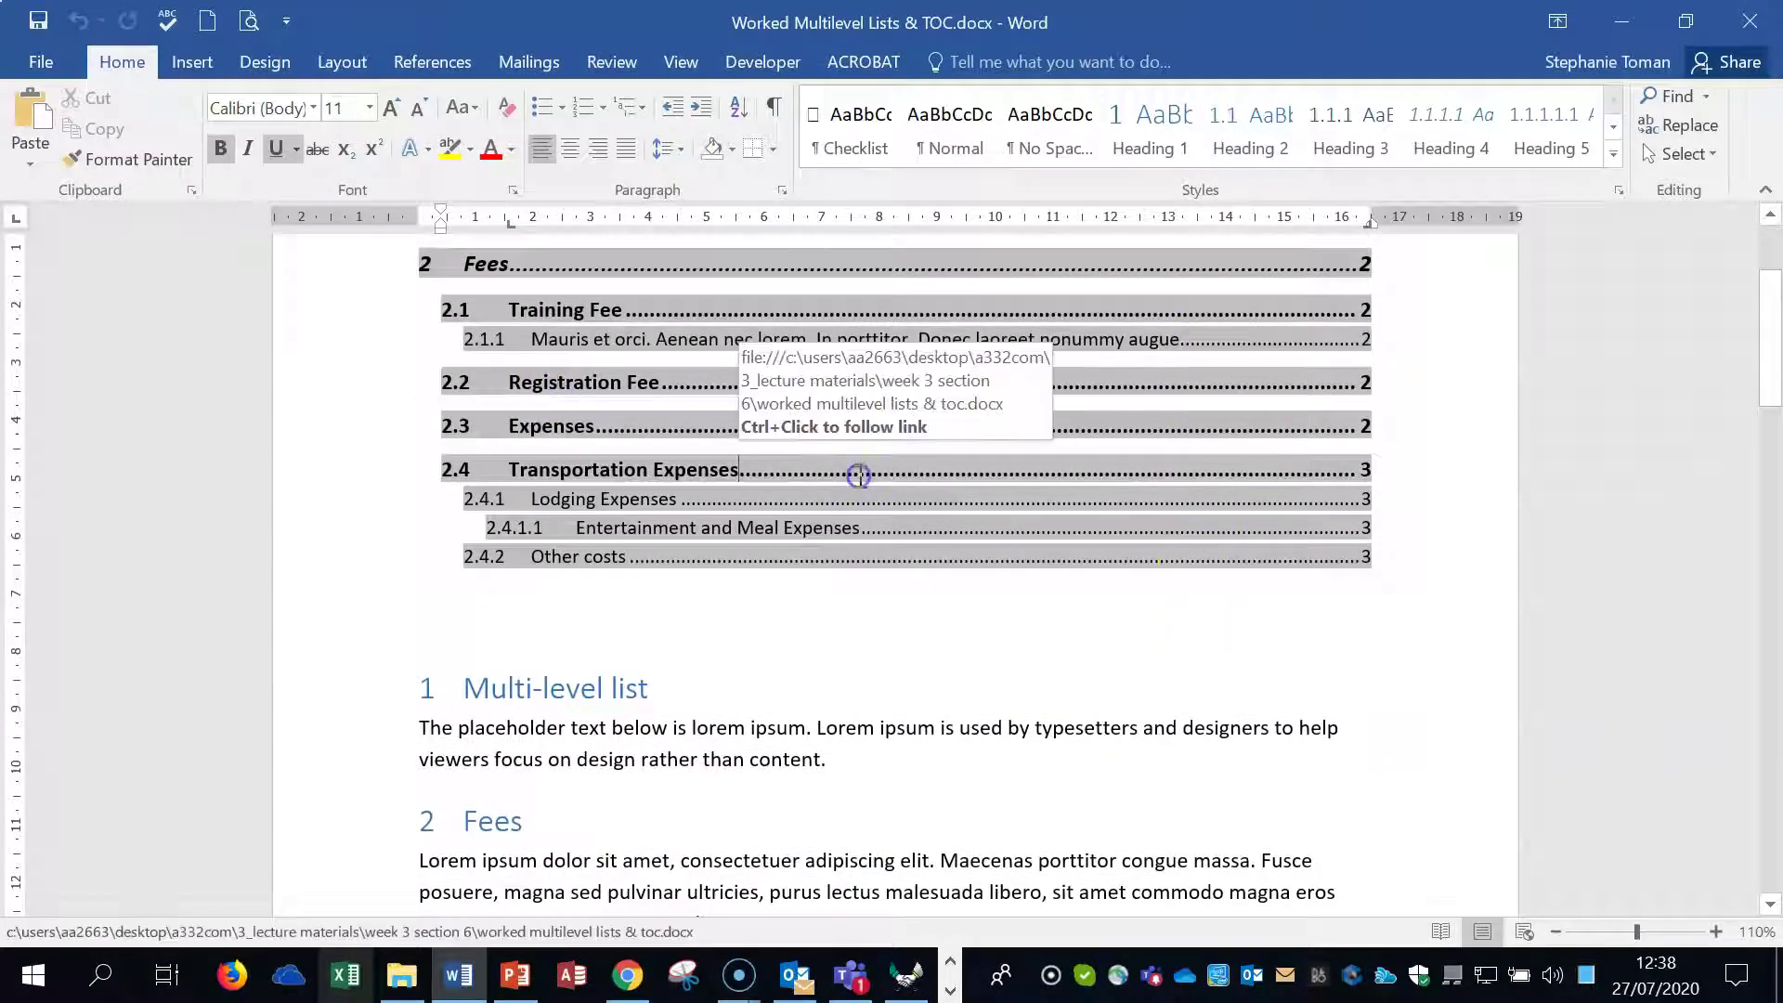
scroll(860, 475, up, 3)
click(378, 428)
click(1207, 601)
scroll(1235, 601, down, 7)
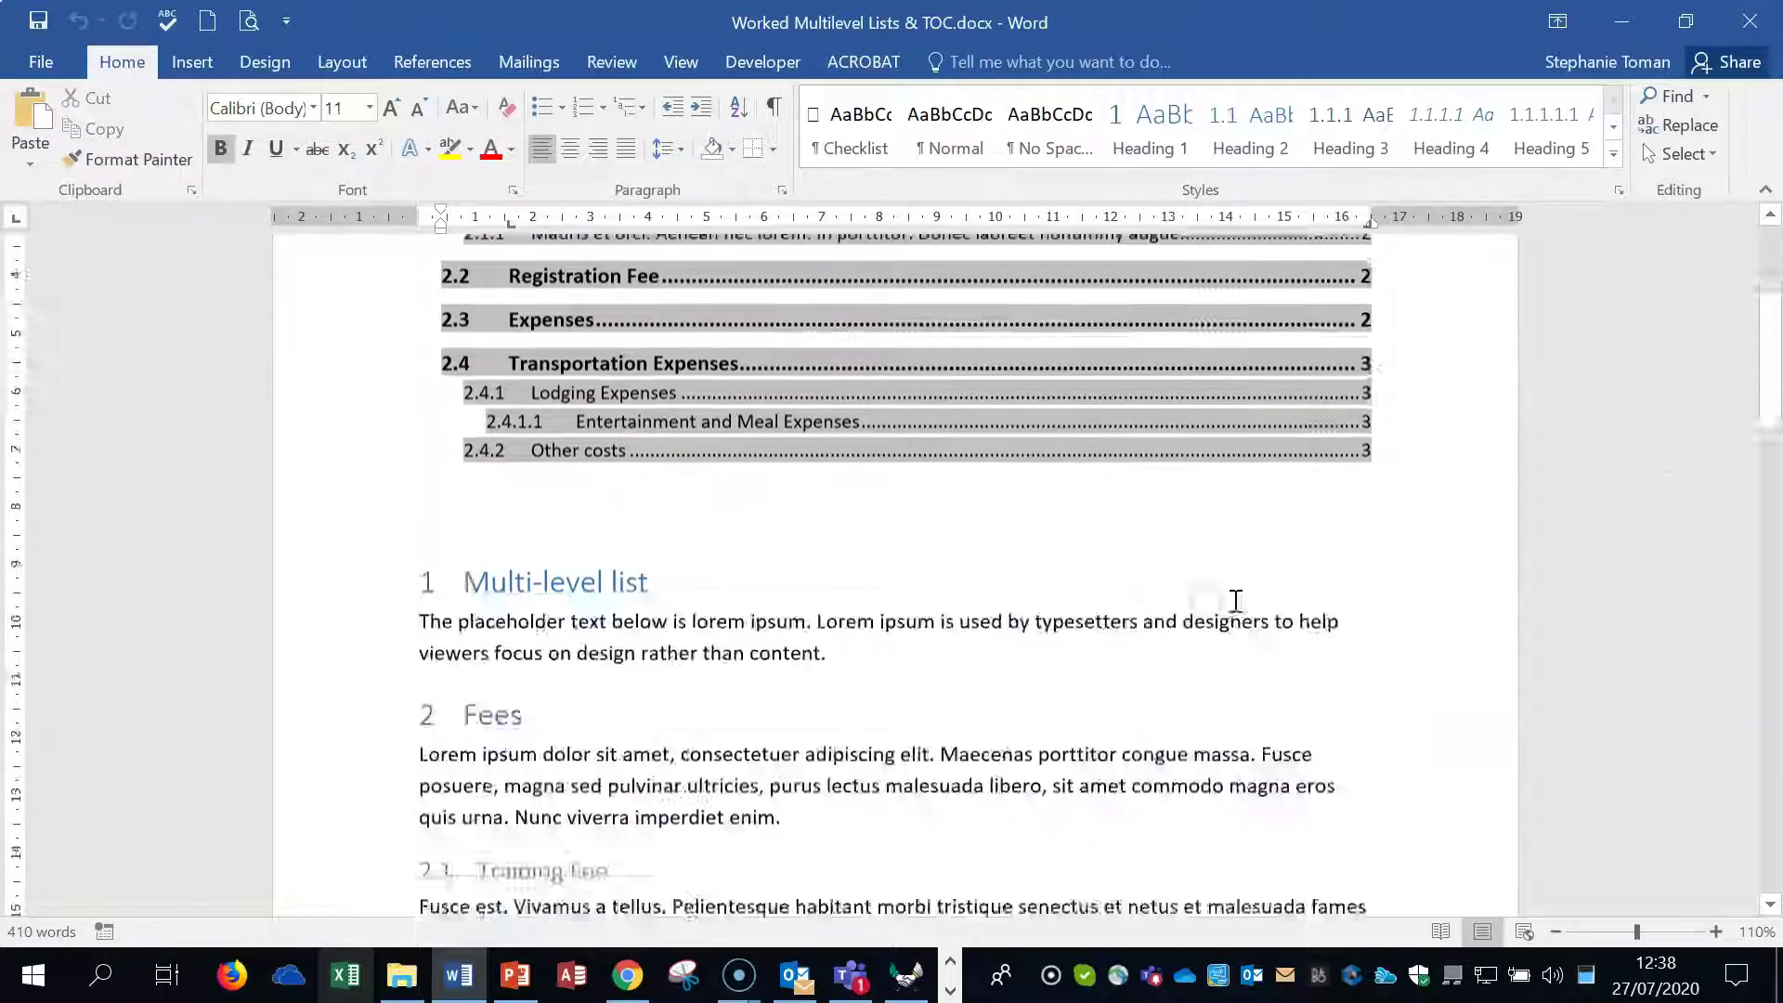
scroll(1235, 602, down, 10)
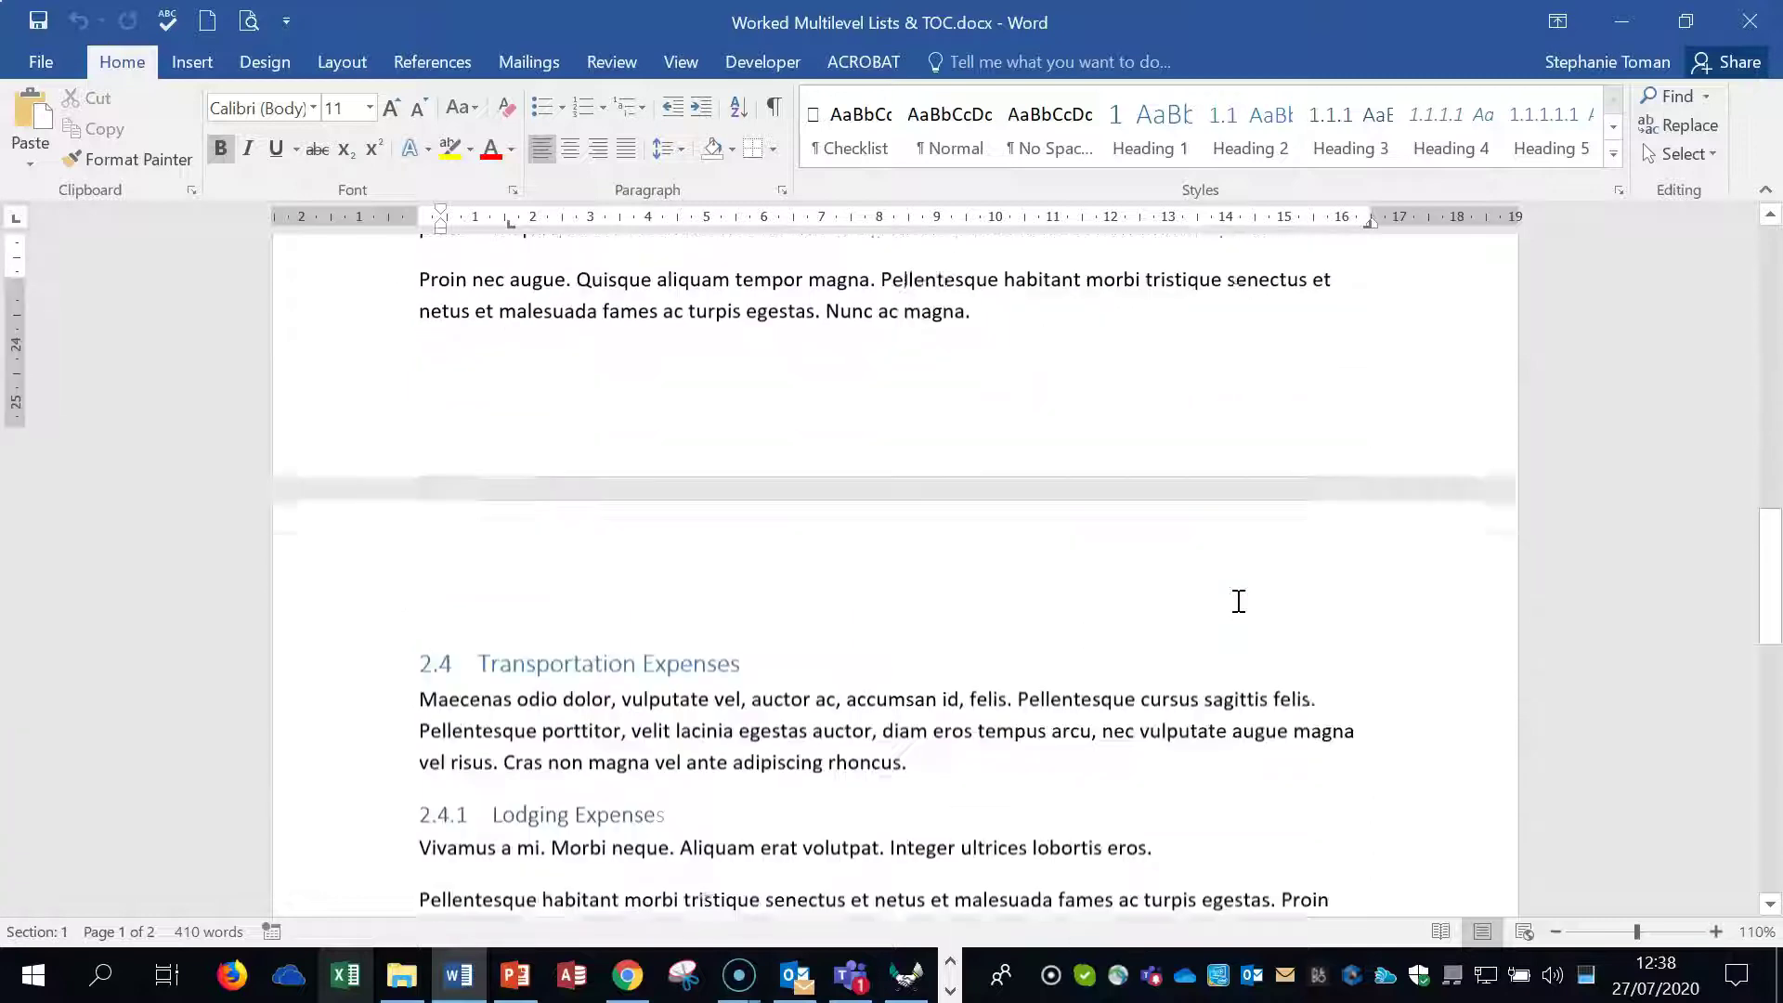
scroll(1240, 601, down, 3)
scroll(1239, 601, up, 6)
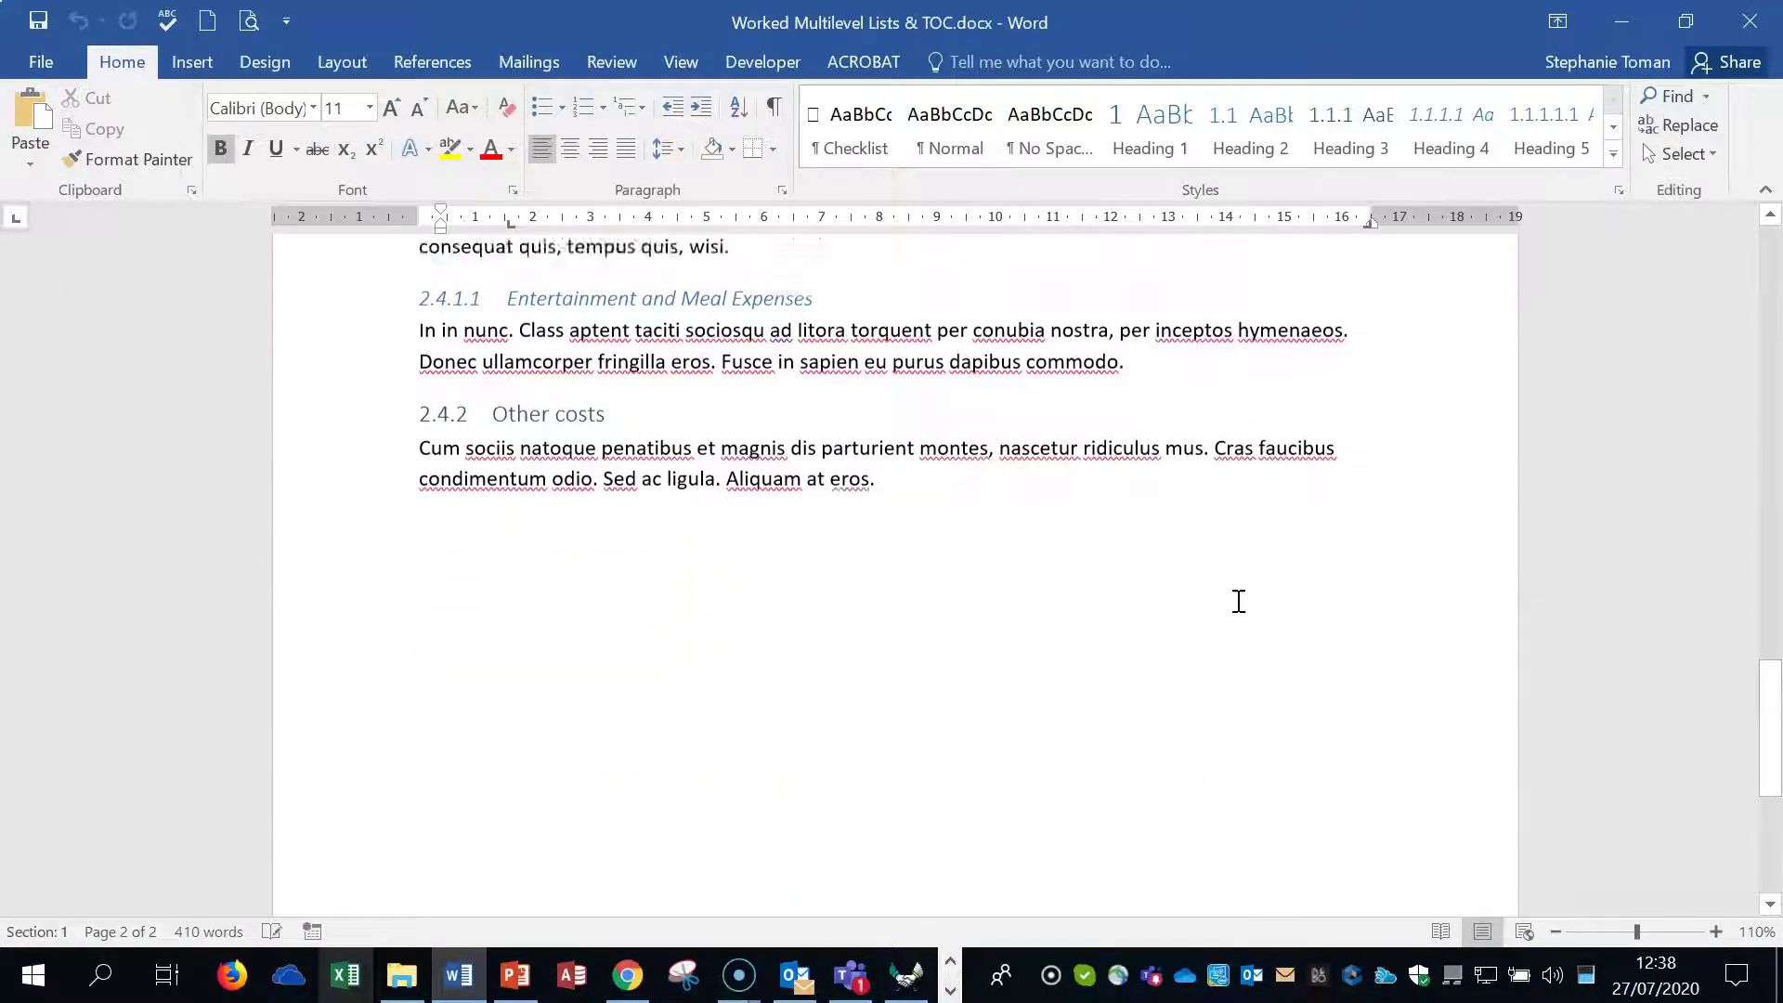
click(1242, 595)
scroll(1242, 597, up, 7)
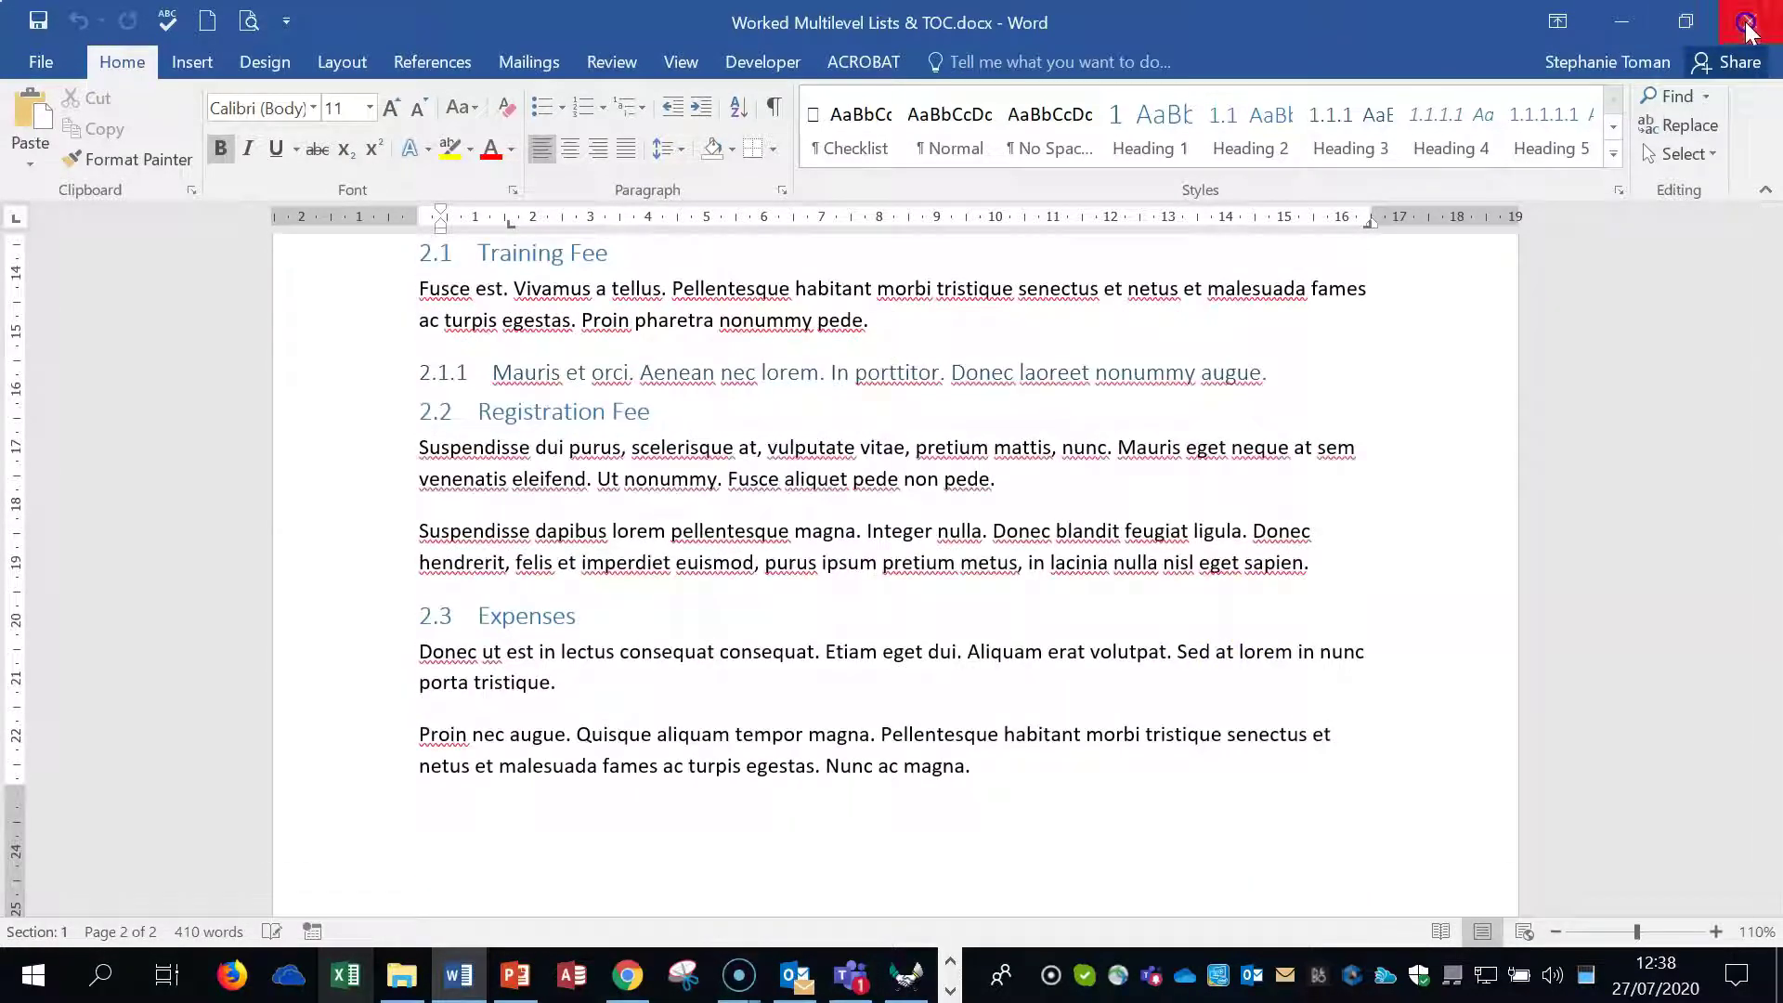
Close Worked Multilevel Lists & TOC.docx and go back from the Week 3 Section 6 folder to the previously viewed folder.
click(1750, 21)
click(1166, 558)
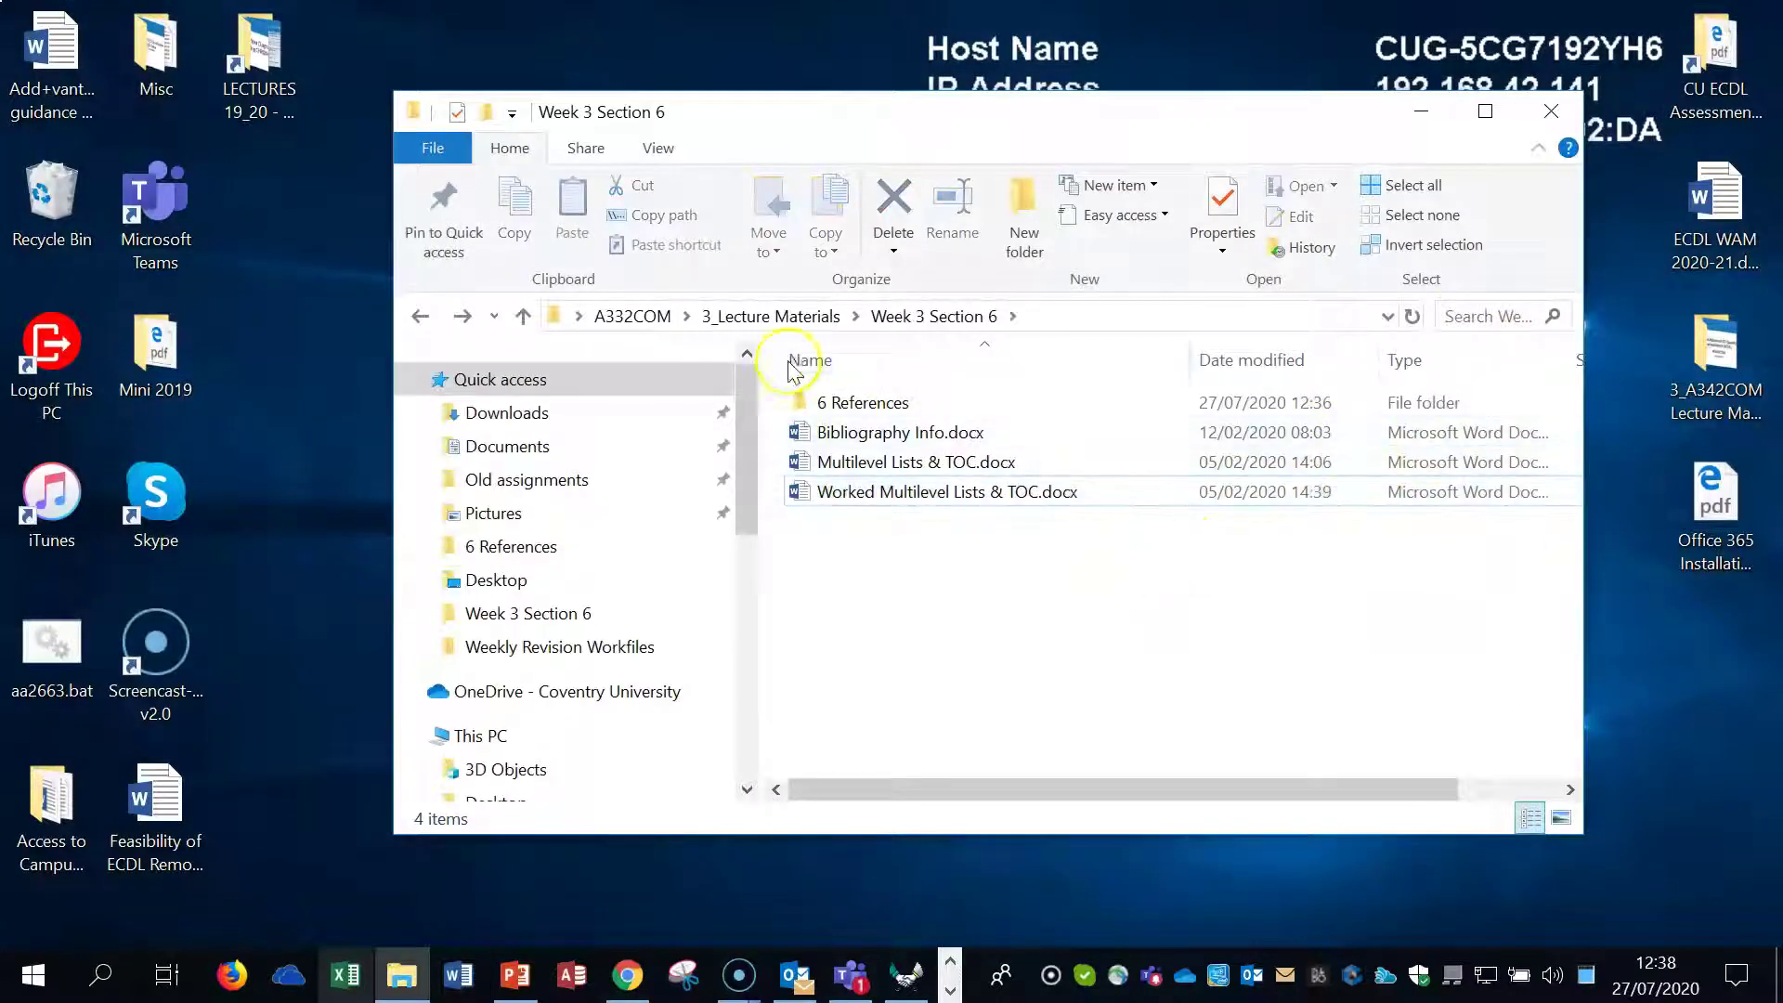
click(422, 319)
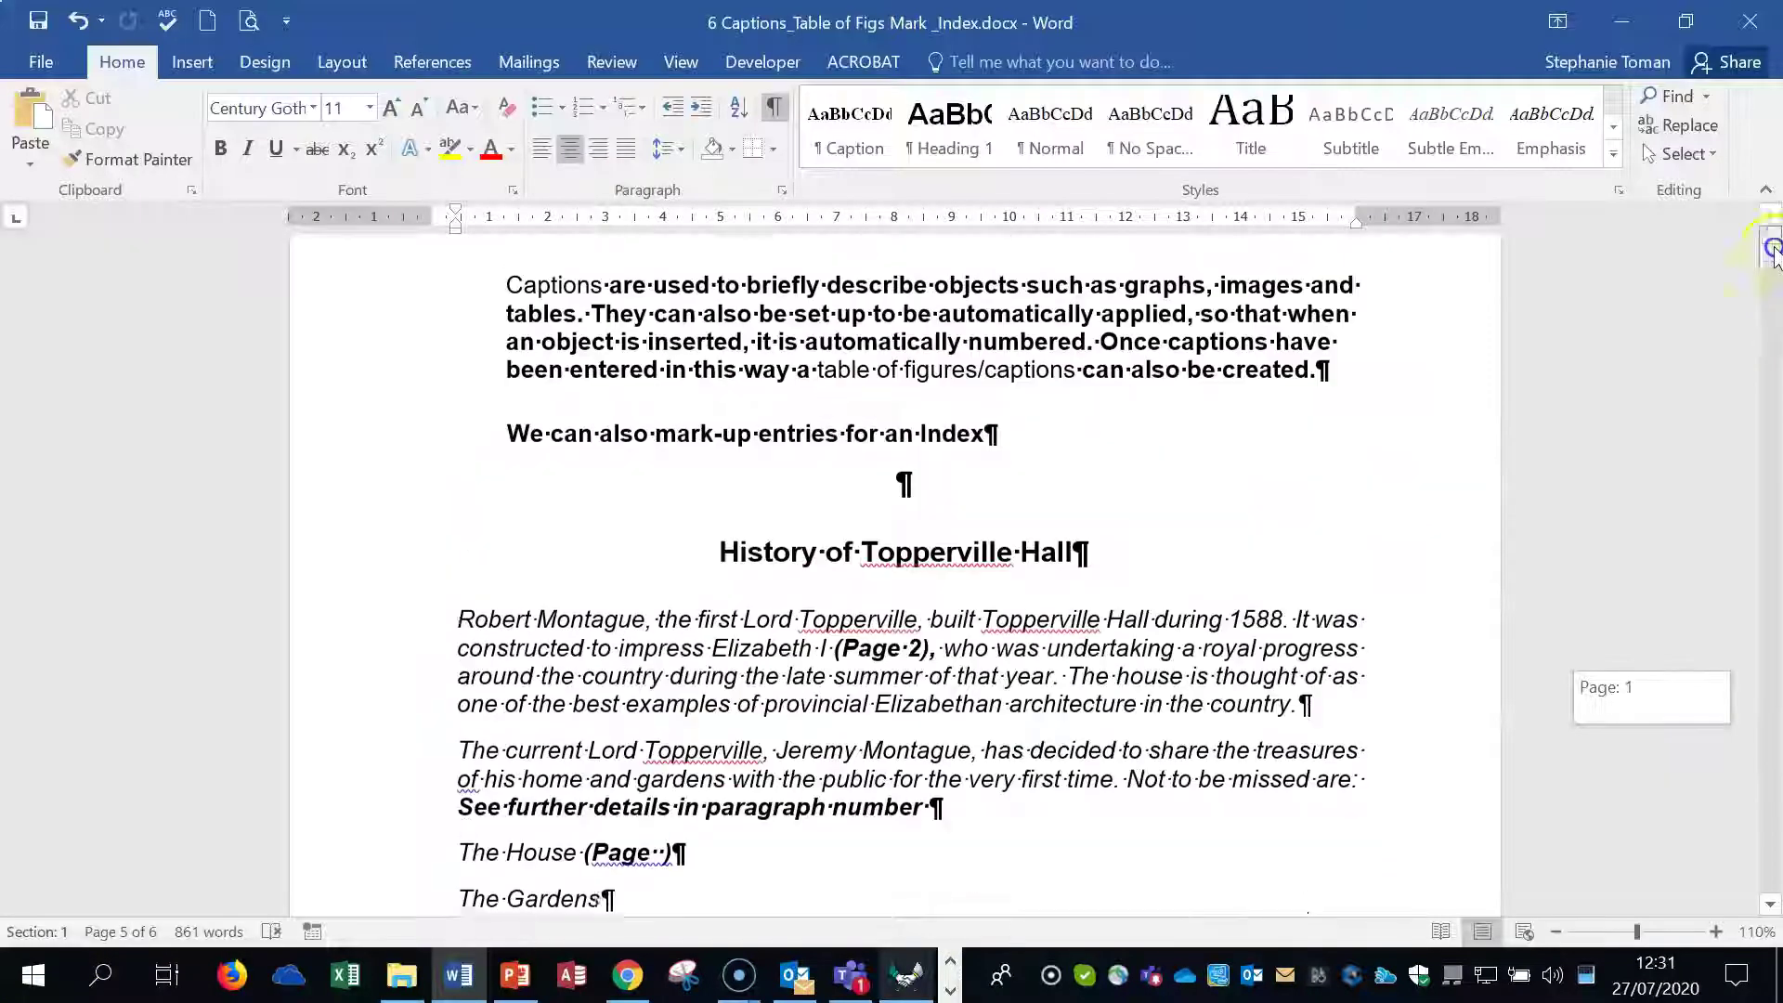
Return to the beginning of 6 Captions_Table of Figs Mark _Index.docx, at the introduction to captions.
drag(1774, 251, 1774, 239)
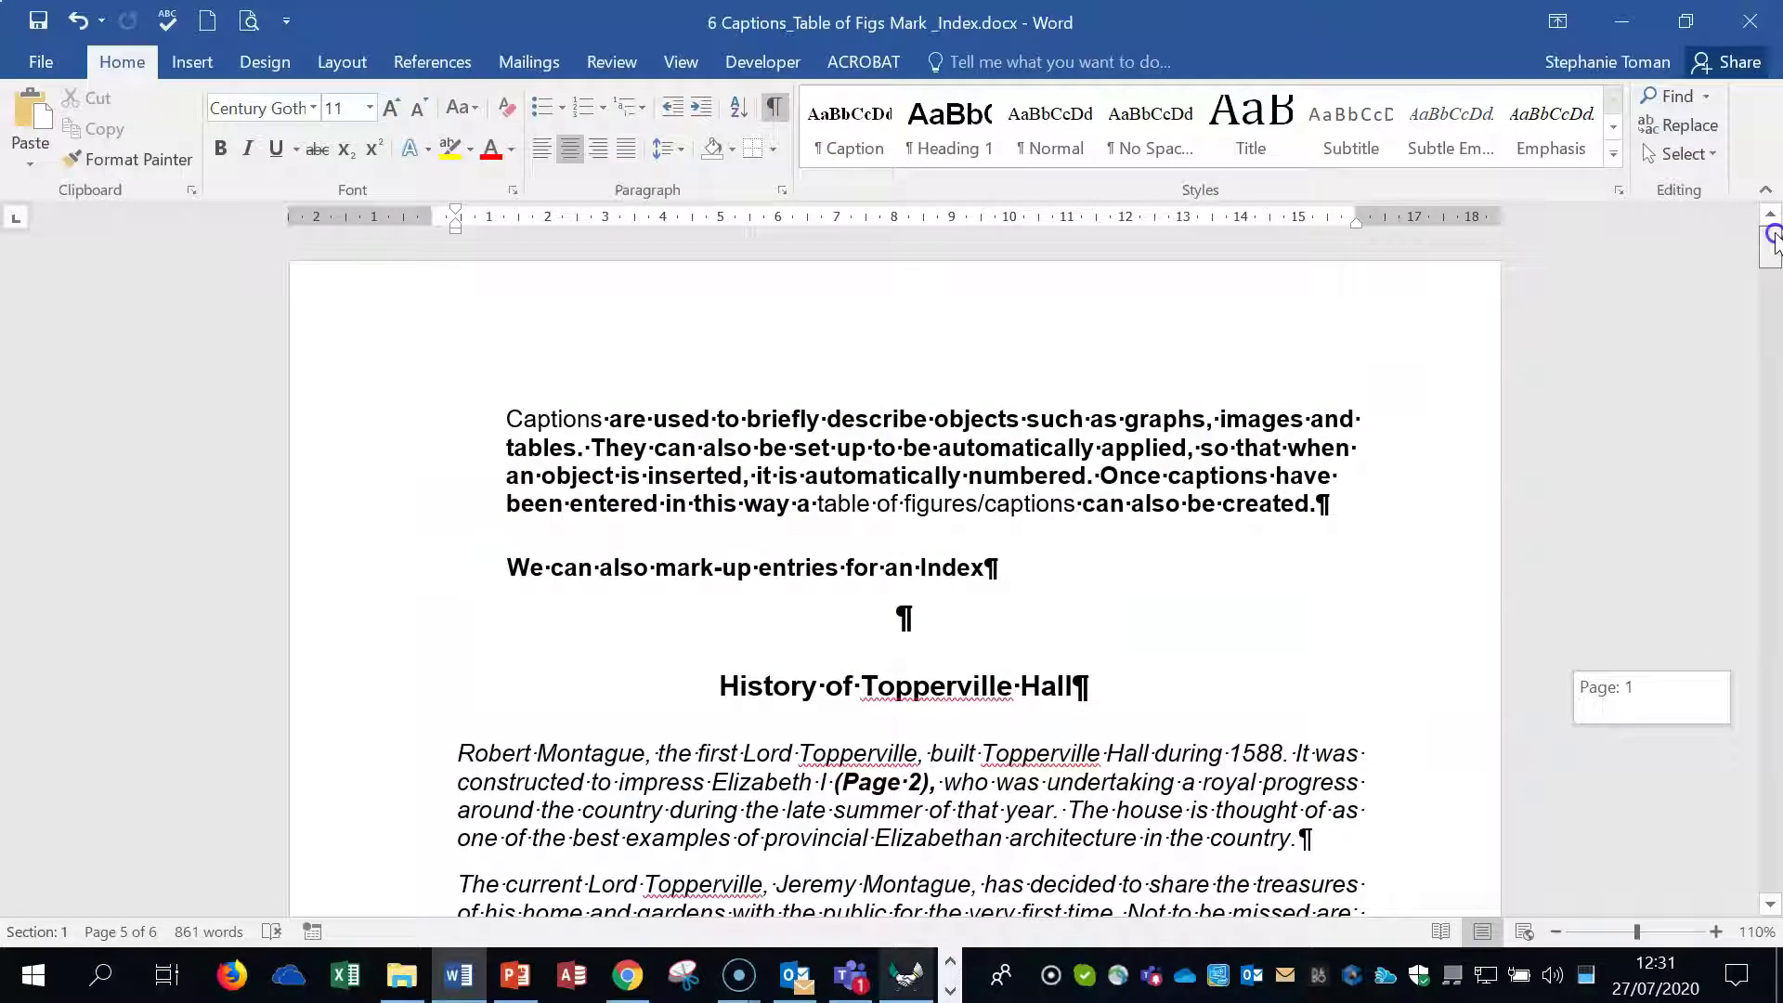